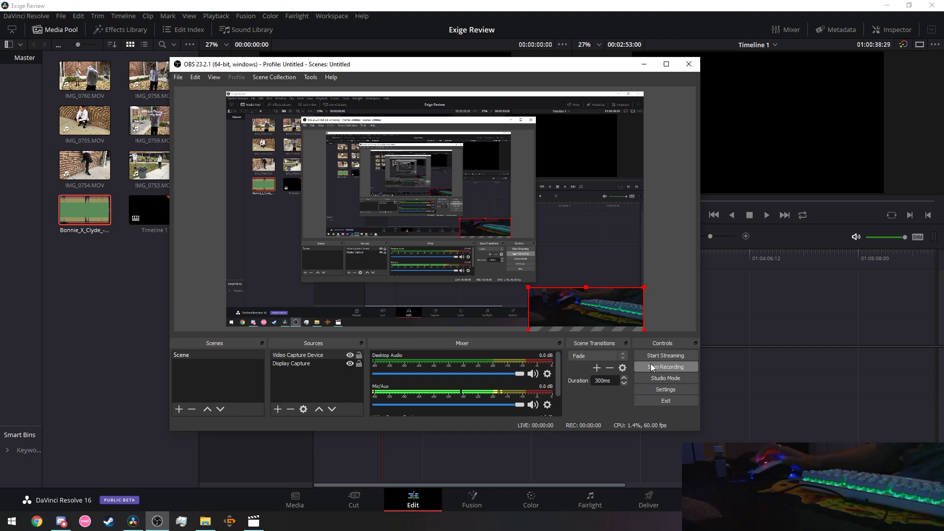
Open the earlier screen recording in Movies & TV and rewind it to 0:00:00.
left_click(152, 369)
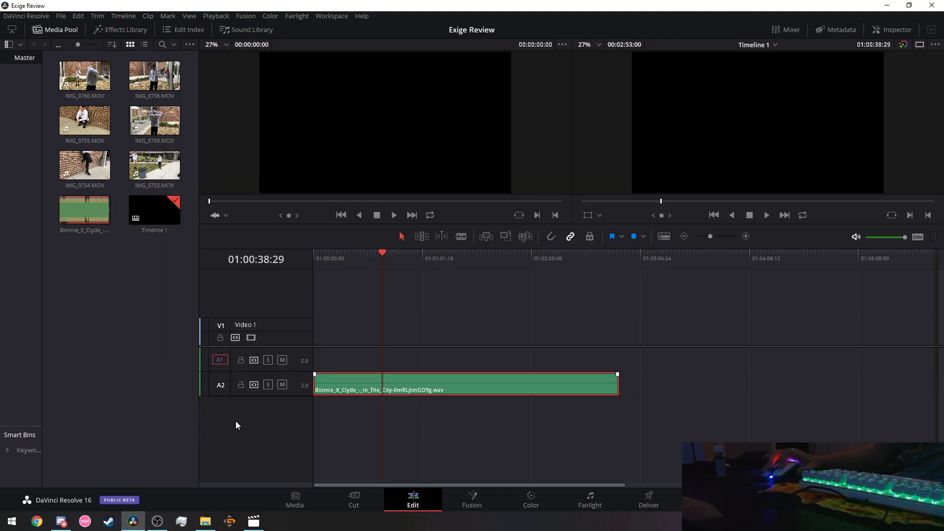
left_click(254, 522)
left_click(382, 444)
left_click_drag(365, 445, 60, 444)
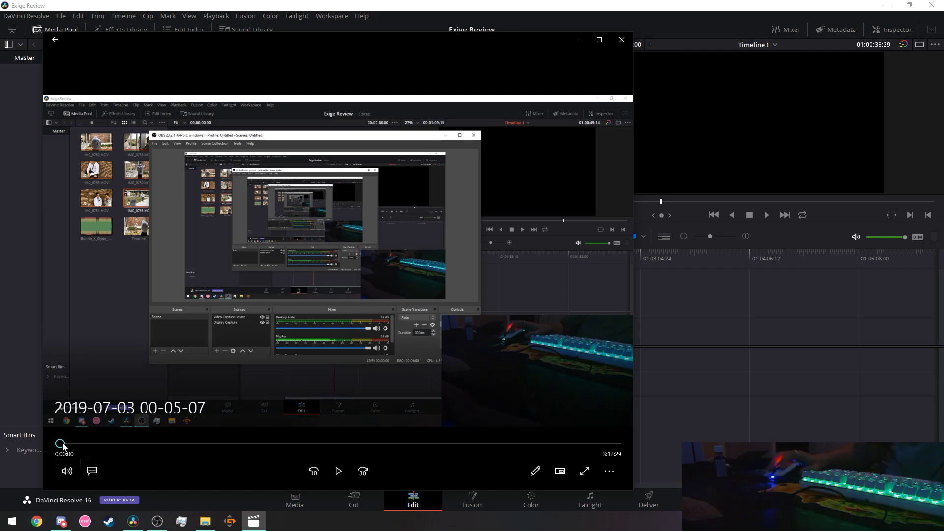
Scrub through the recording of the Resolve edit, start playback, and go full screen.
left_click(70, 446)
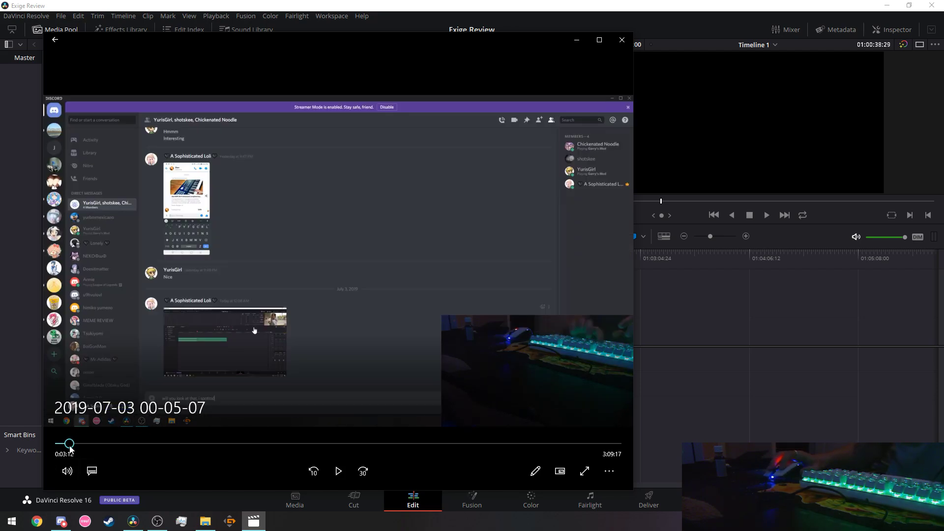
left_click(84, 444)
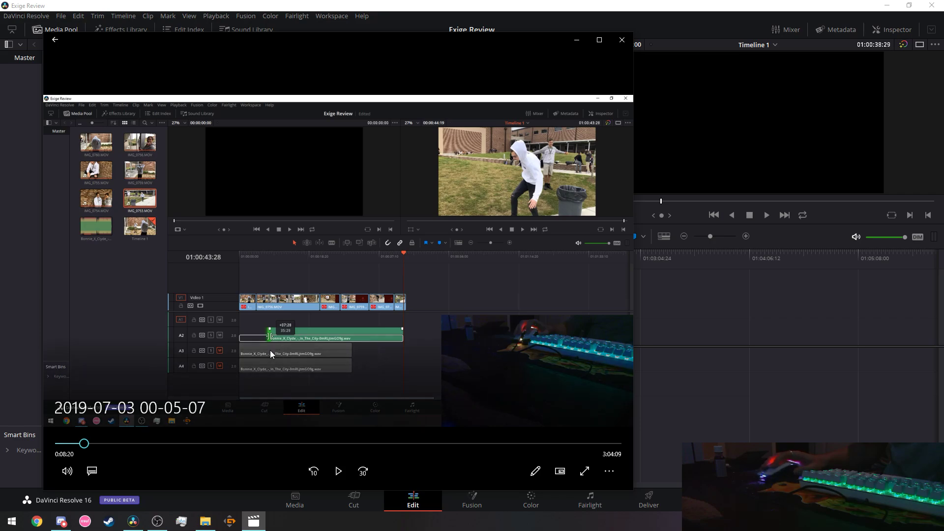
left_click(69, 444)
left_click(67, 444)
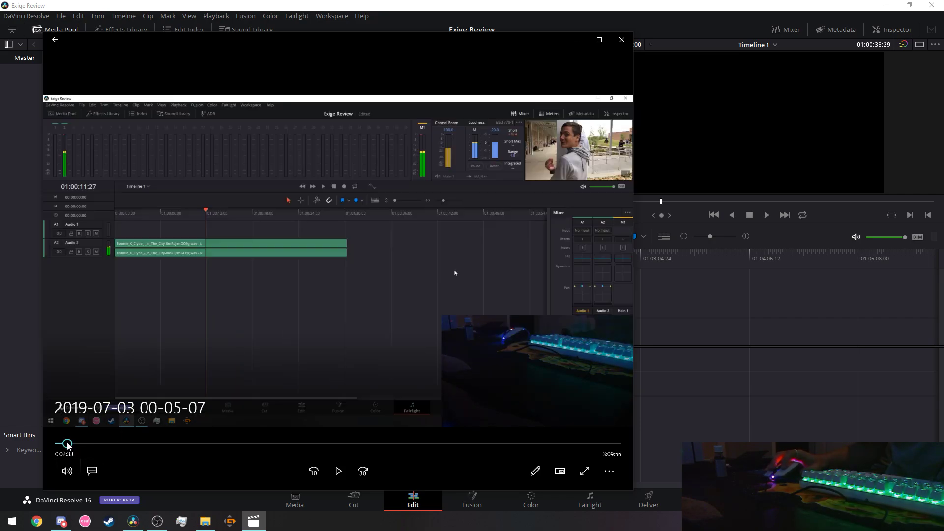
left_click(338, 471)
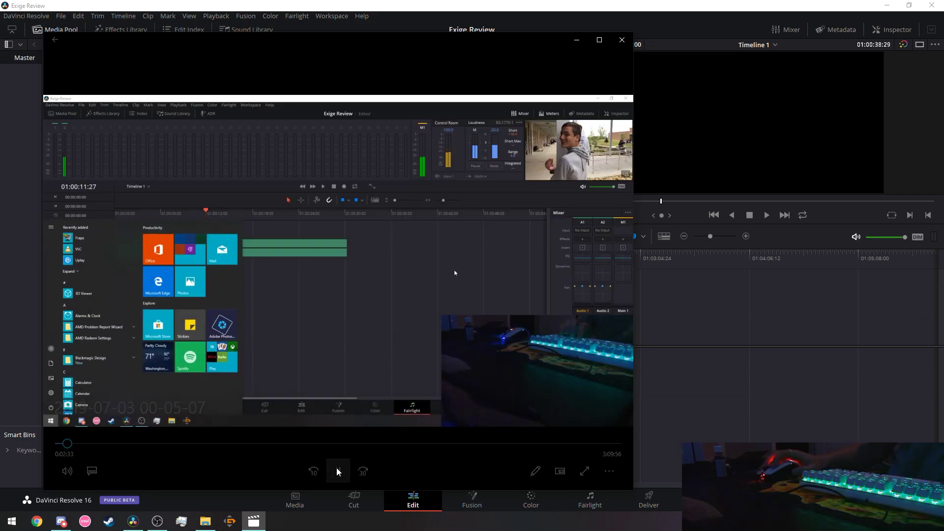
left_click_drag(73, 445, 51, 448)
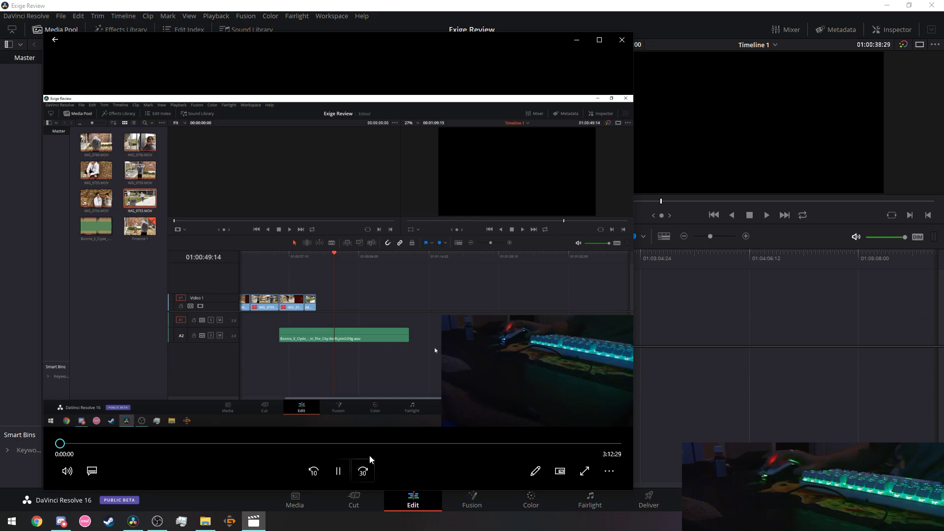
left_click(585, 470)
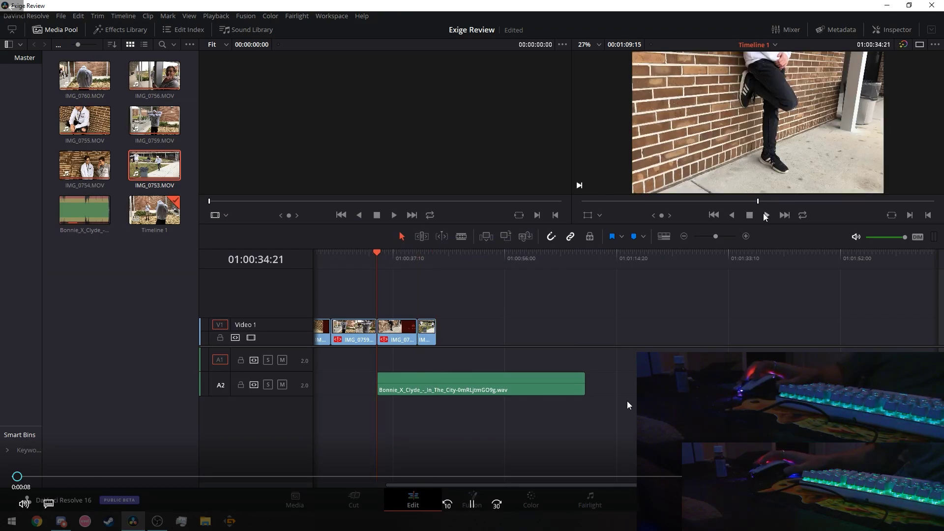
Mute the recording's sound and resume playback.
left_click(473, 504)
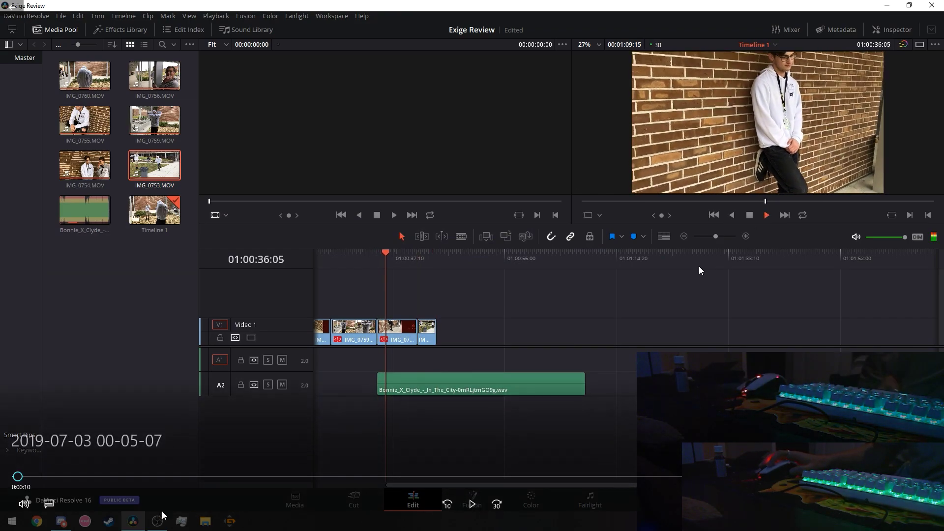
left_click(24, 504)
left_click_drag(122, 471, 38, 472)
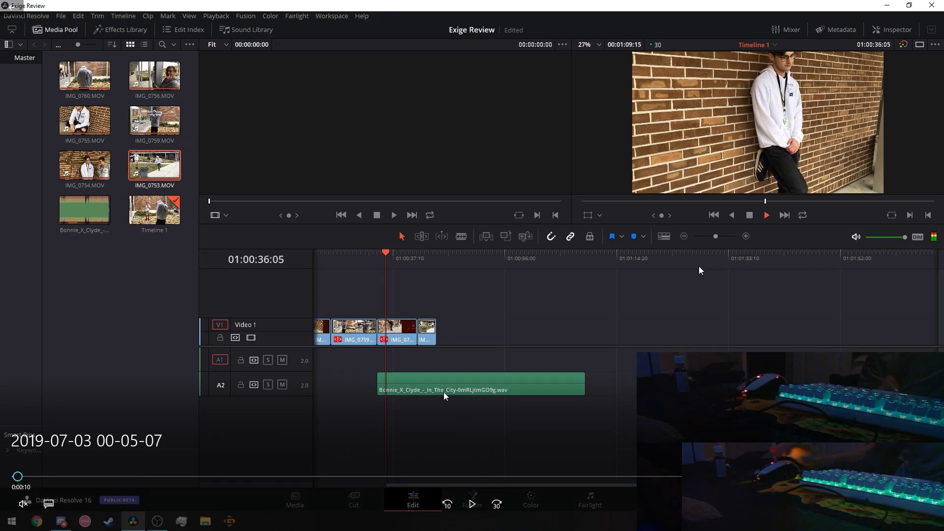
left_click(468, 506)
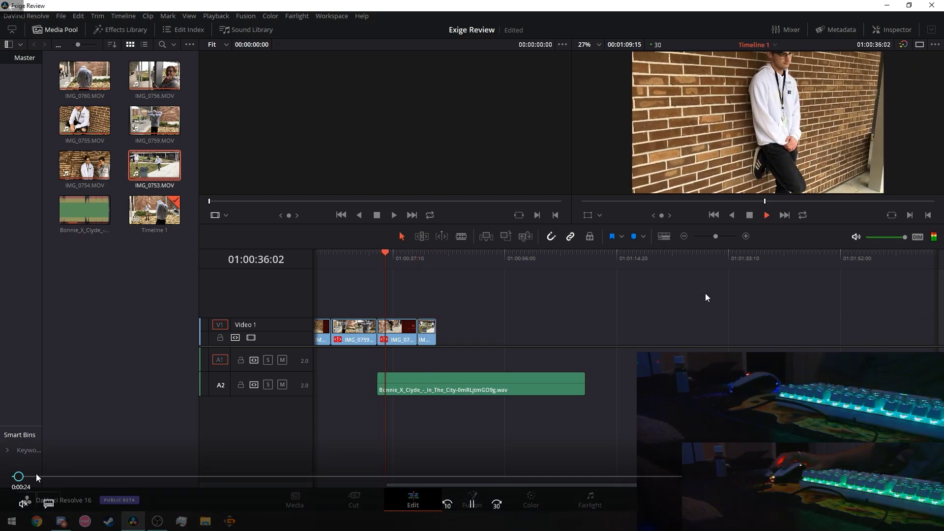
Skip ahead to a later part, exit full screen and close Movies & TV.
left_click_drag(18, 476, 47, 477)
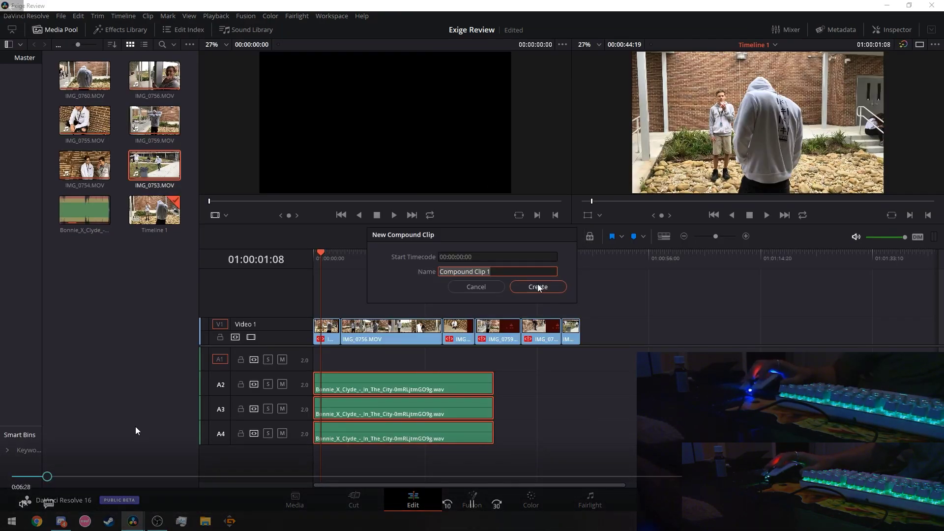
key("Escape")
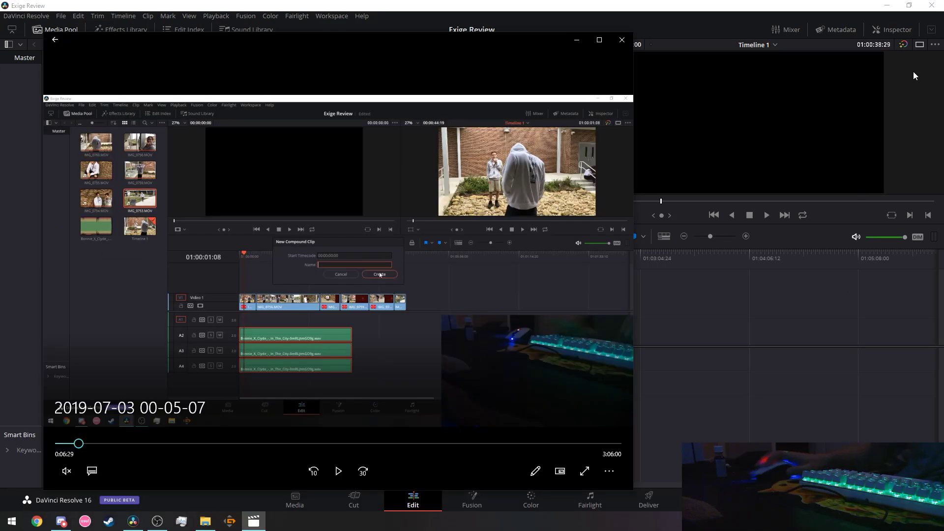
left_click(622, 39)
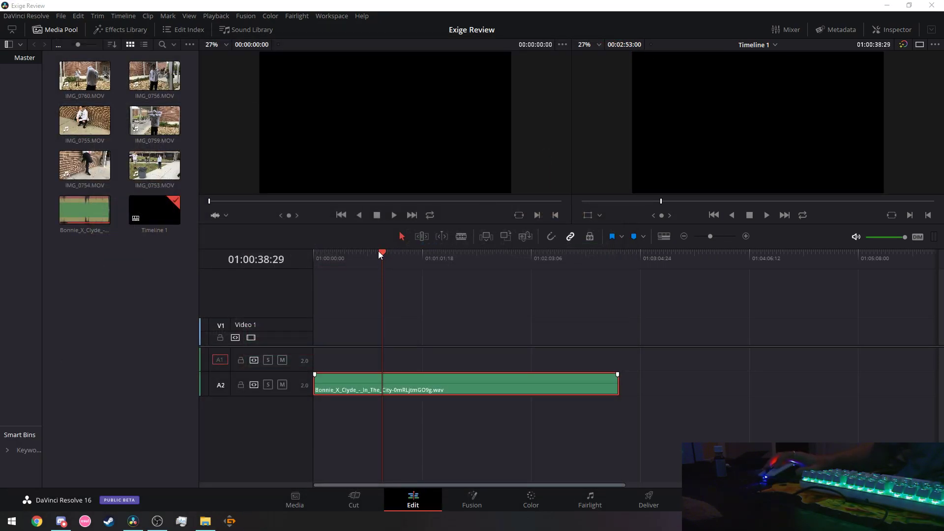
Drag the Exige Review timeline playhead back to 01:00:00:00.
left_click_drag(380, 252, 259, 256)
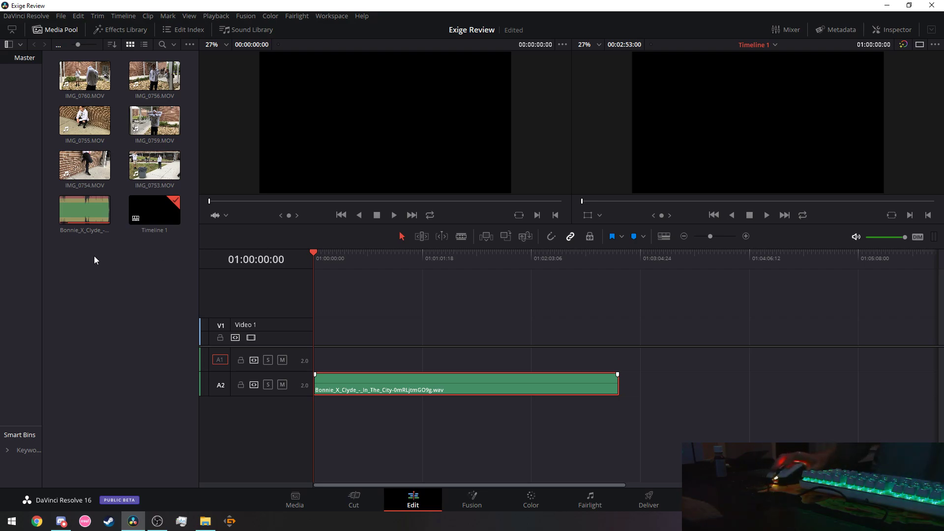
left_click(83, 81)
left_click(85, 120)
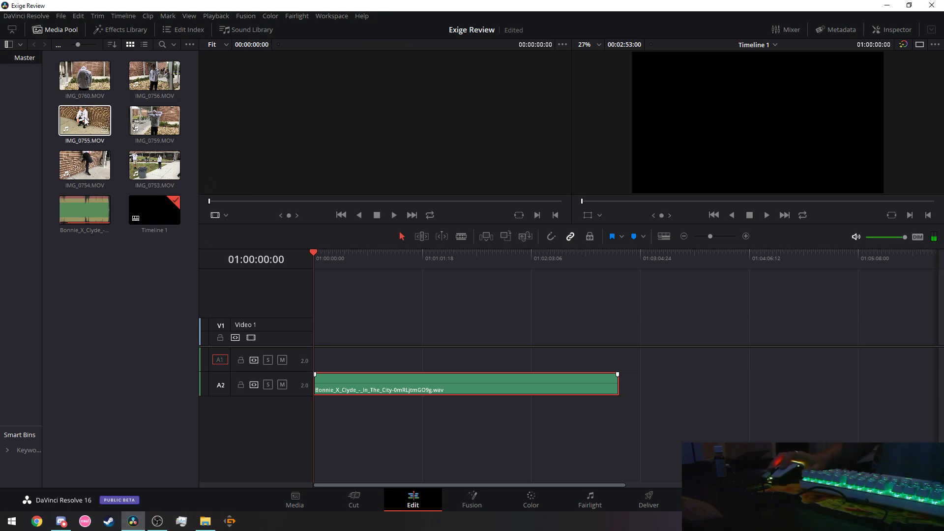
left_click(149, 125)
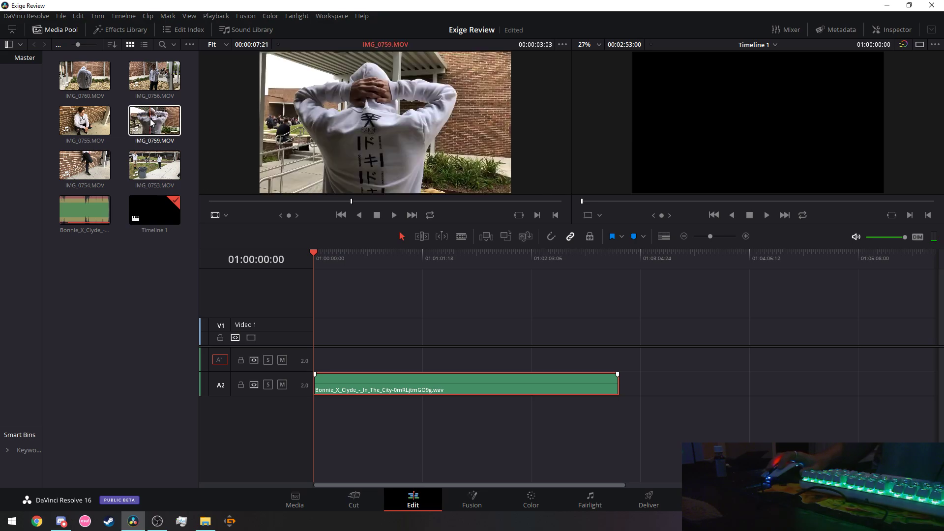
left_click_drag(148, 125, 312, 362)
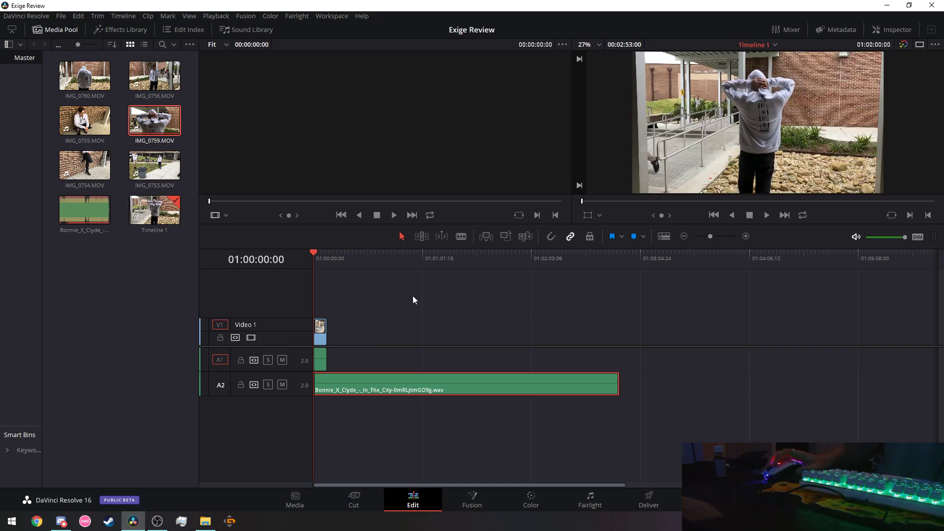
left_click_drag(713, 237, 717, 237)
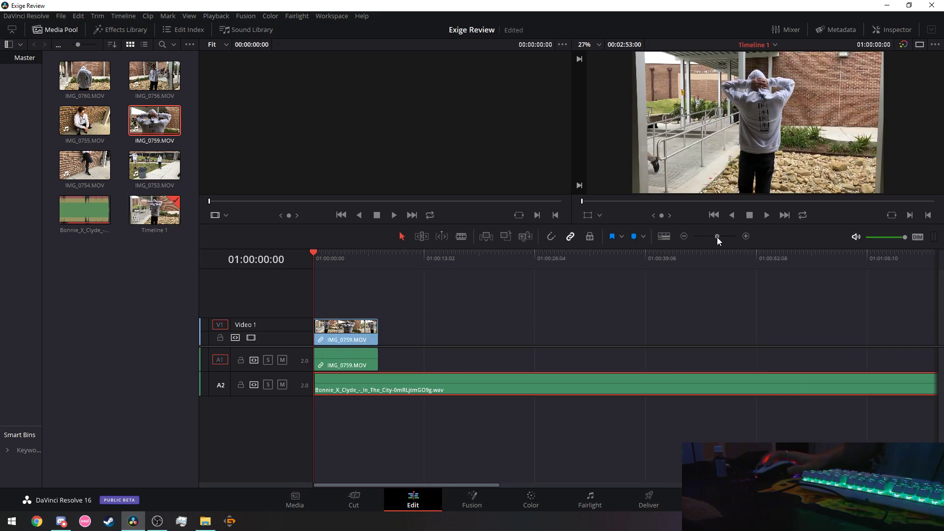
double_click(164, 113)
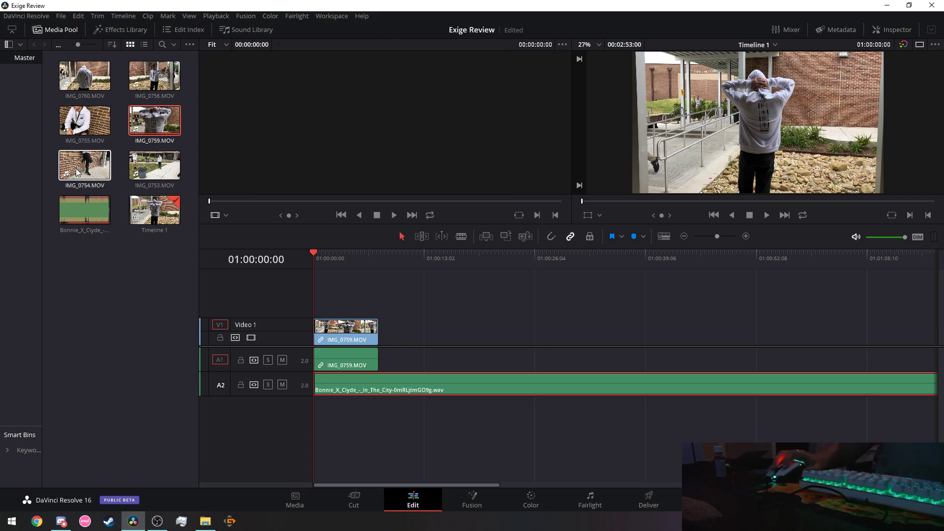
right_click(342, 335)
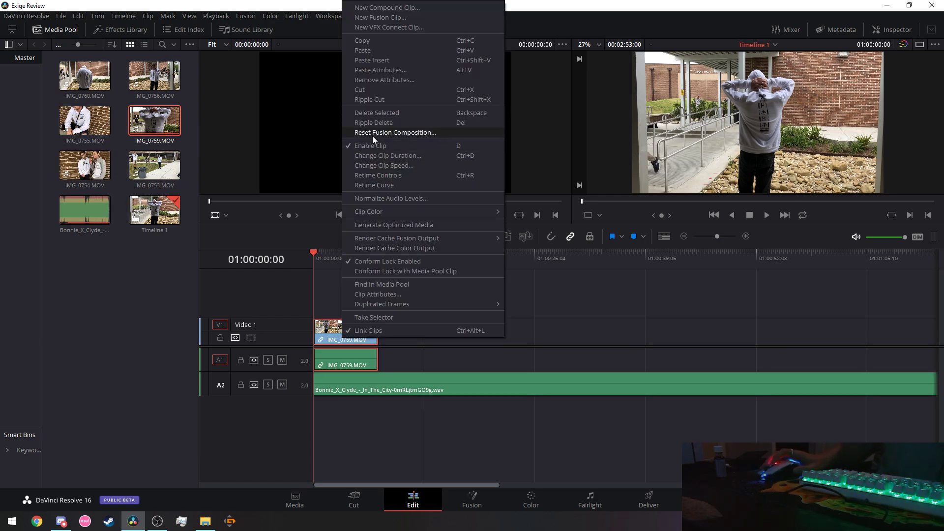
Remove IMG_0759, then place IMG_0760 and IMG_0755 back to back at the start of Video 1.
left_click(364, 90)
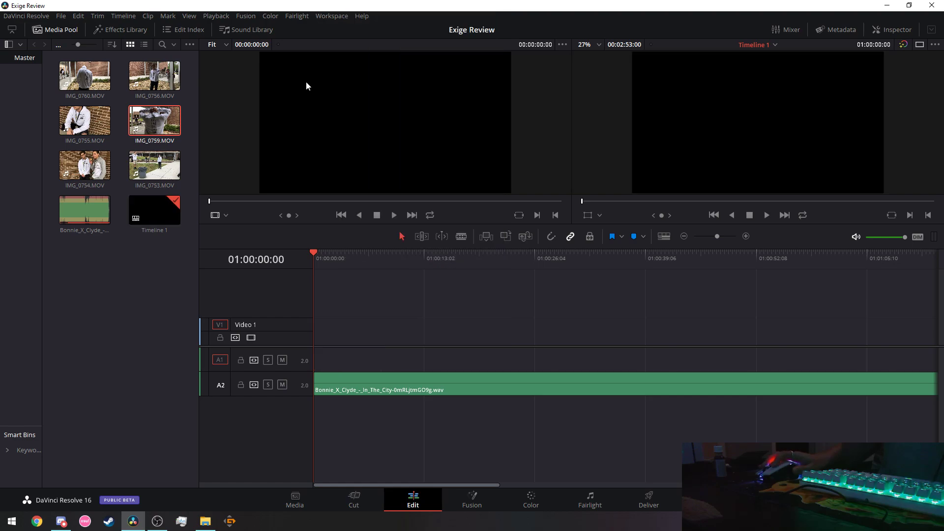
left_click_drag(85, 75, 313, 336)
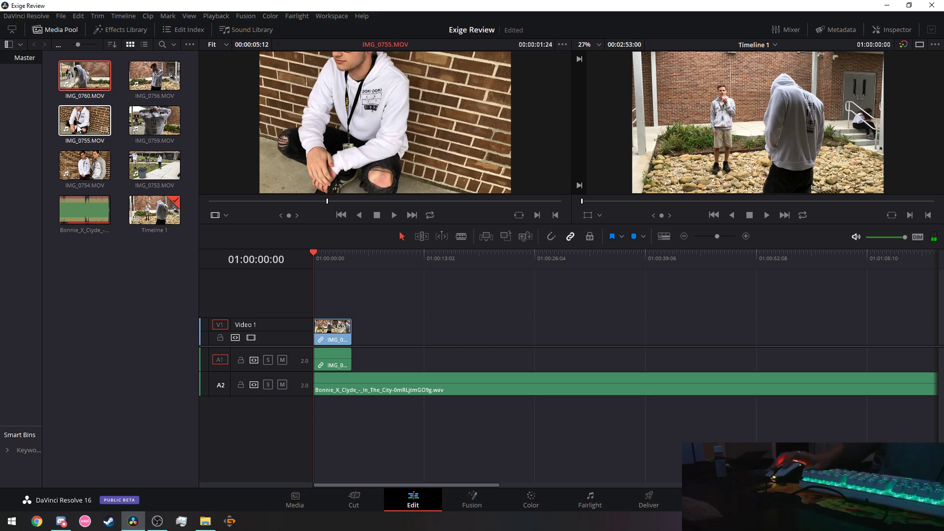
left_click_drag(77, 128, 364, 333)
left_click(551, 236)
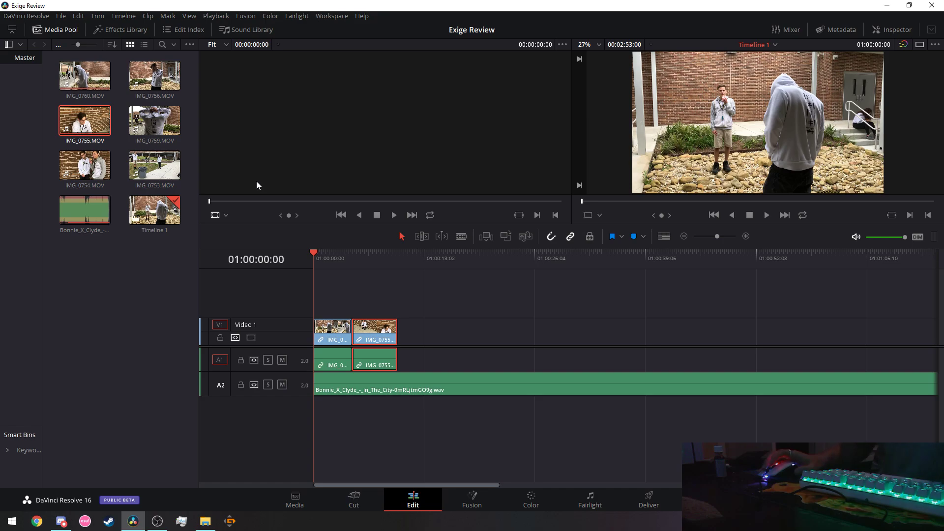
Preview IMG_0754 and IMG_0756 in the source viewer, then select the first Video 1 clip.
double_click(76, 176)
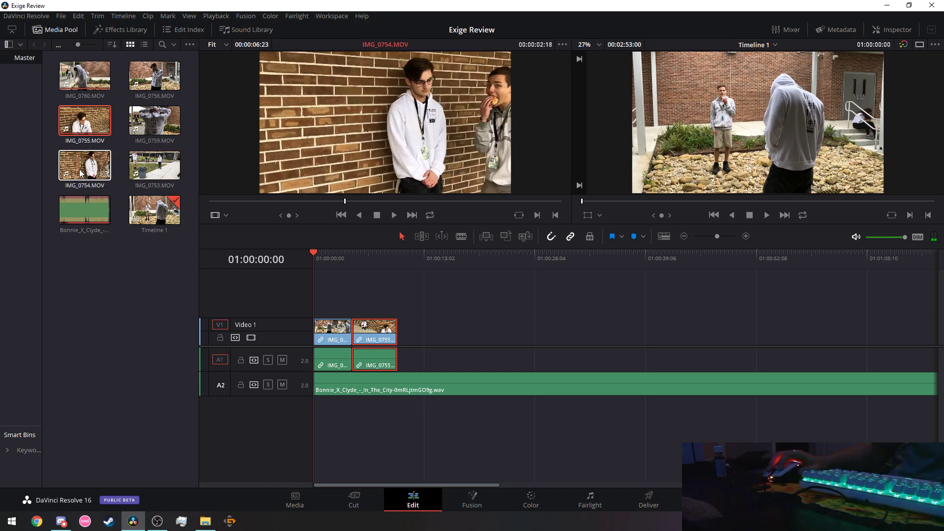
double_click(146, 85)
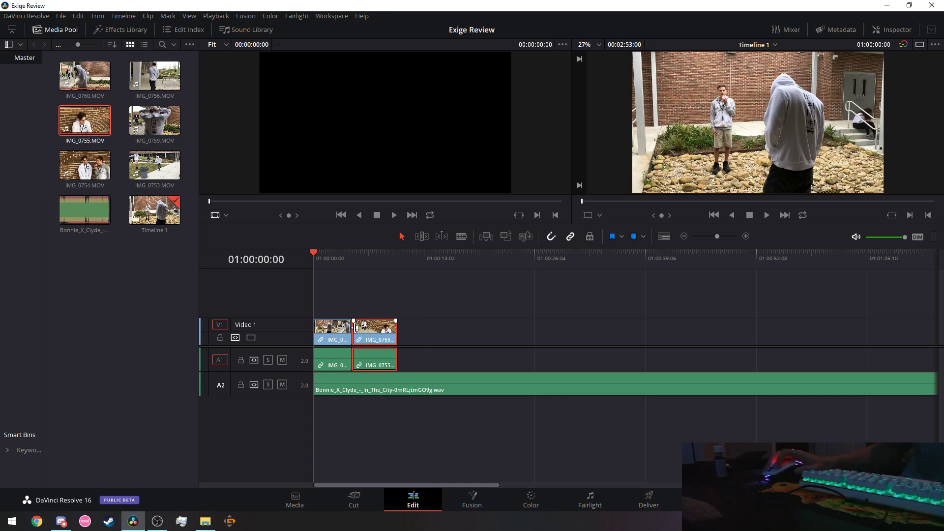
left_click(327, 340)
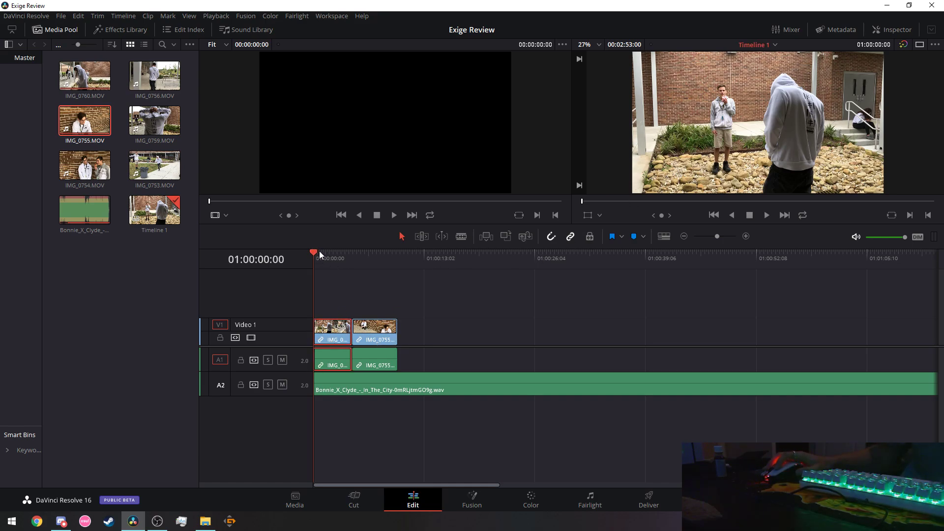
Cut the IMG_0755 video and audio out of the start of the timeline.
mouse_move(322, 252)
left_mouse_down()
mouse_move(414, 258)
mouse_move(305, 250)
left_mouse_up()
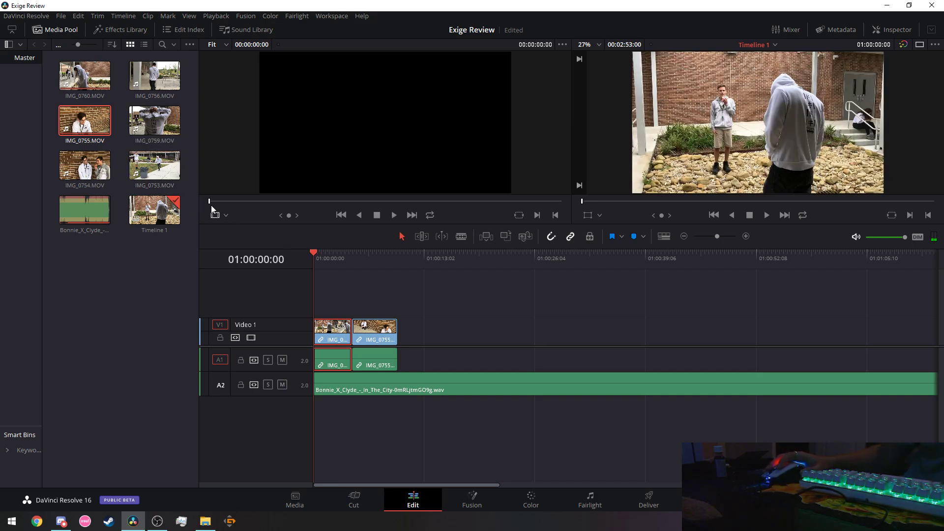
right_click(380, 332)
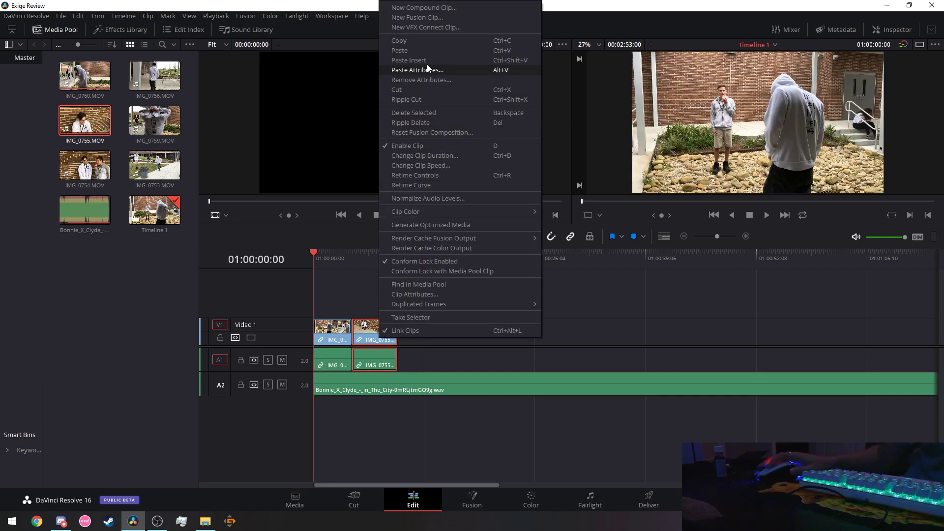
left_click(397, 90)
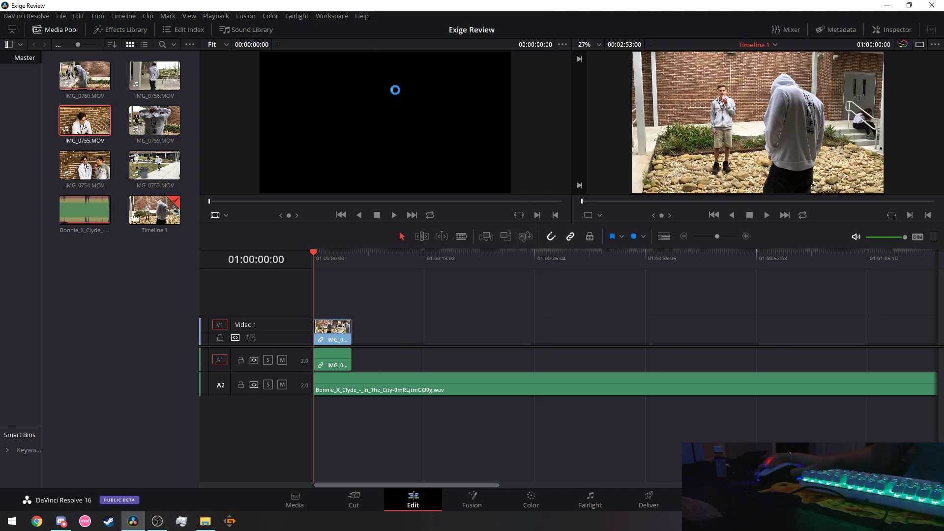
right_click(332, 334)
left_click(355, 101)
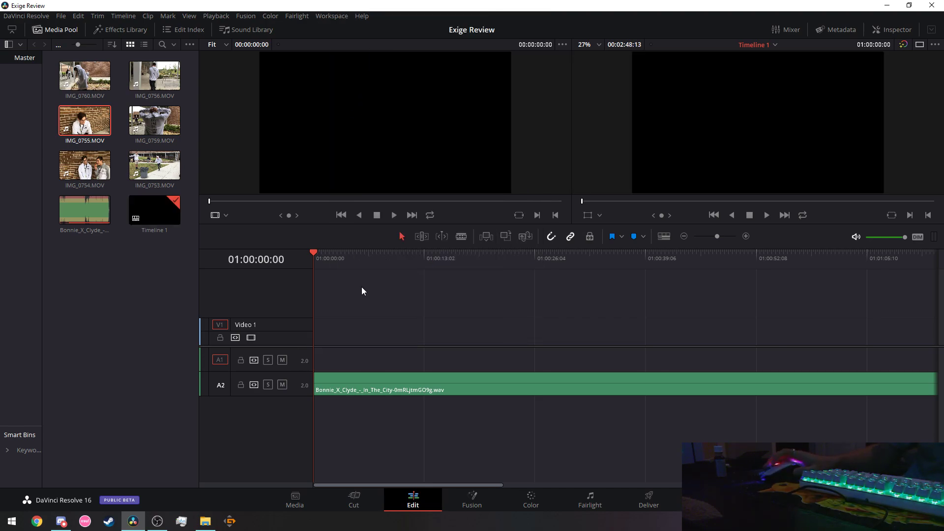
key("ctrl+v")
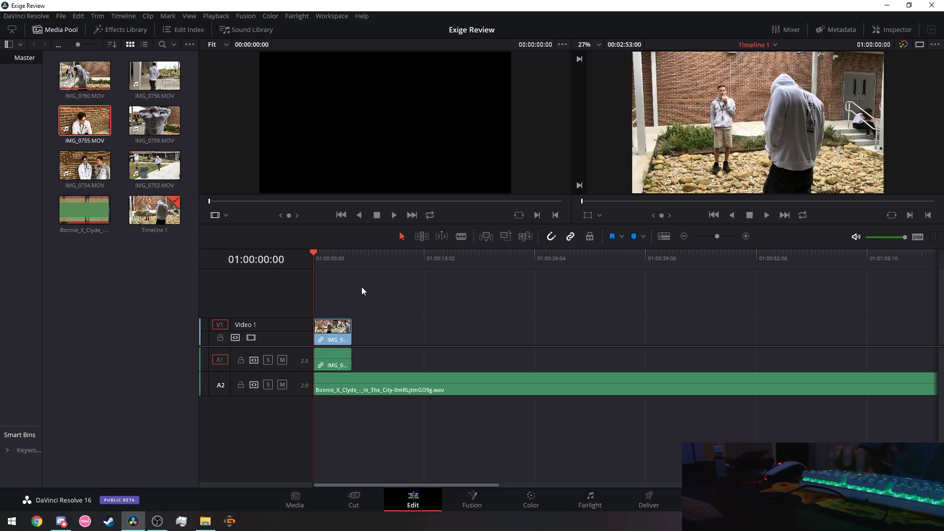
right_click(328, 327)
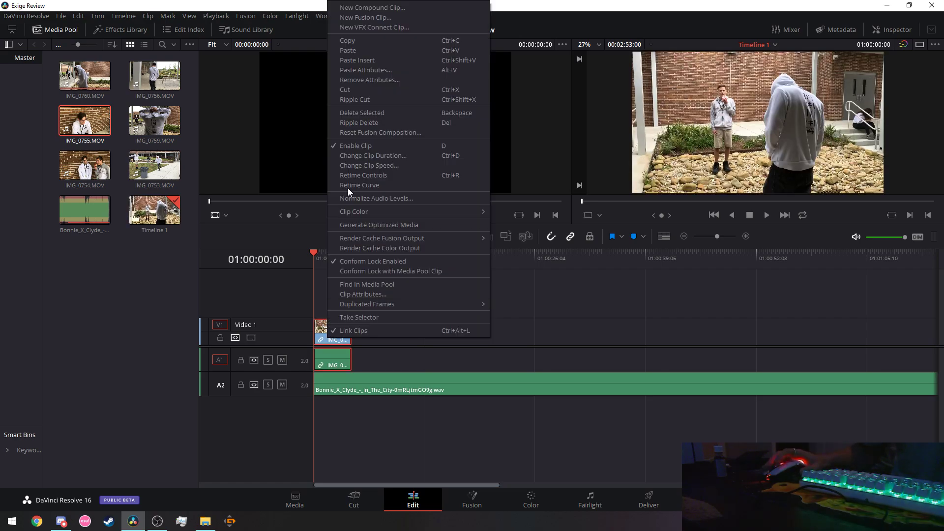
left_click(366, 87)
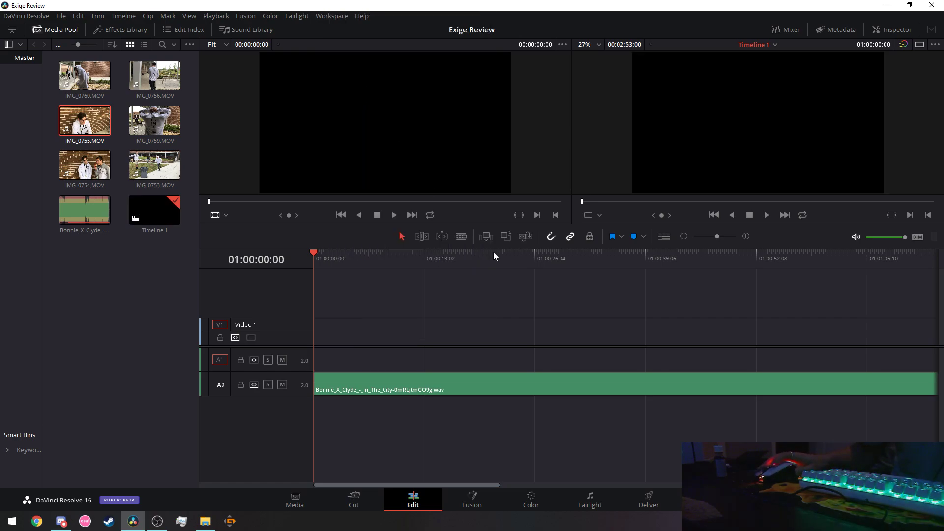
left_click(765, 215)
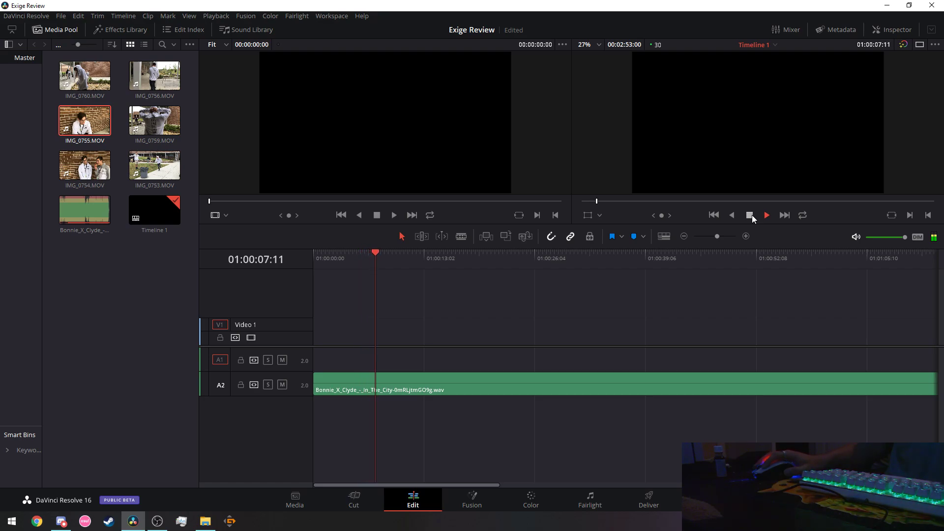
left_click(751, 214)
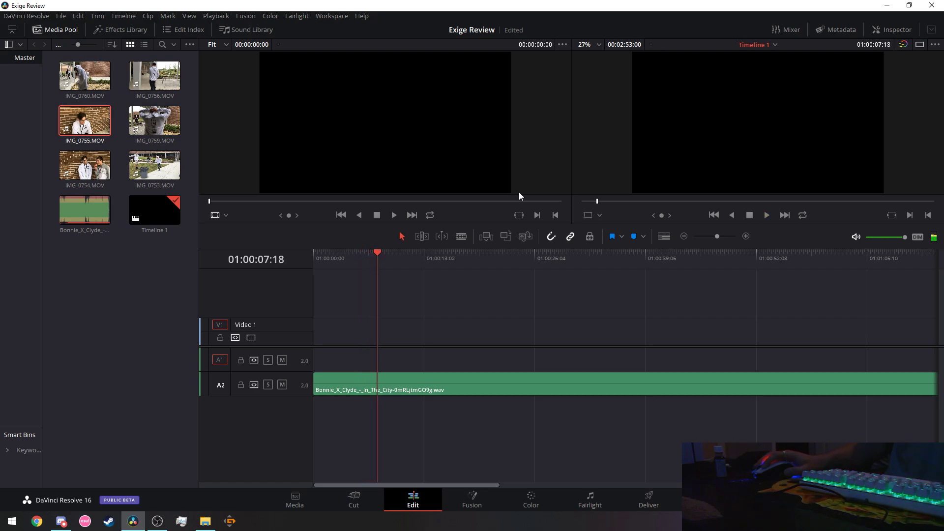
Place IMG_0760 at the start of Video 1 and Audio 1 and play the edit from the beginning.
left_click_drag(87, 79, 322, 370)
left_click(372, 253)
left_click(713, 215)
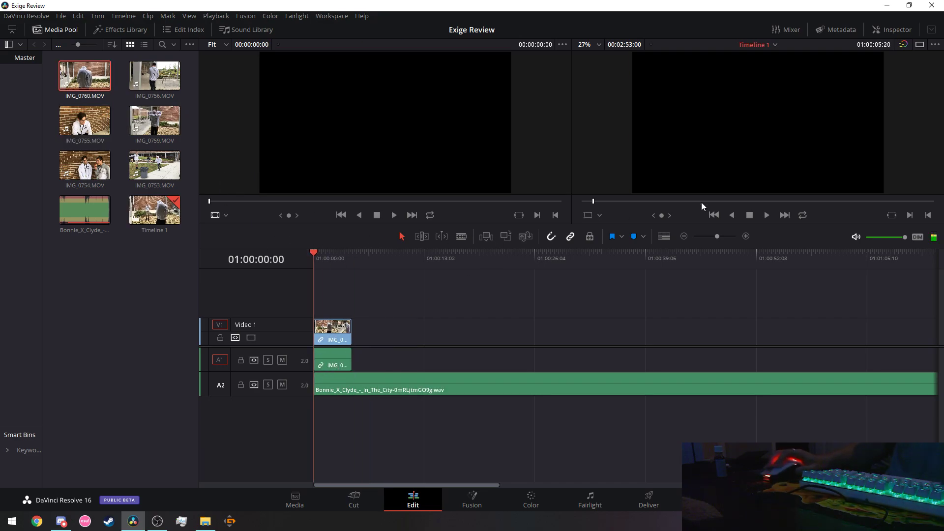
left_click(768, 215)
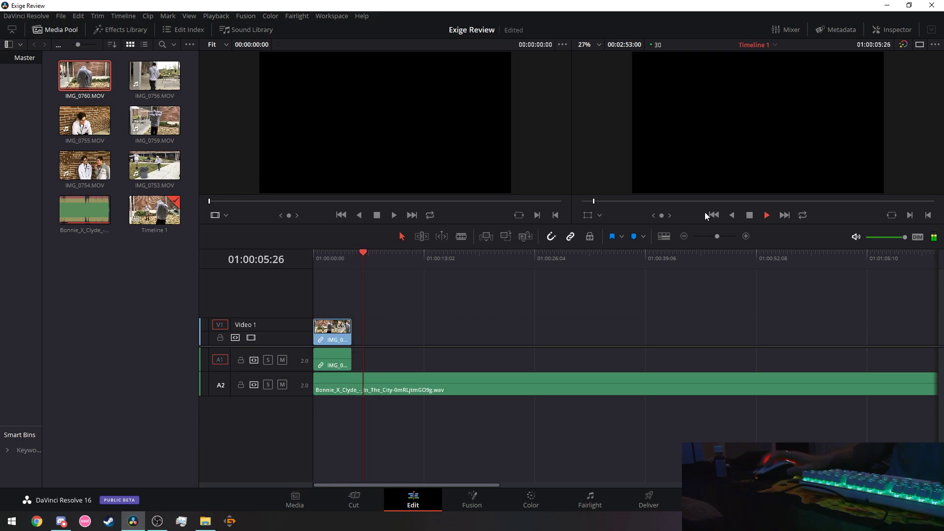
key("space")
key("space")
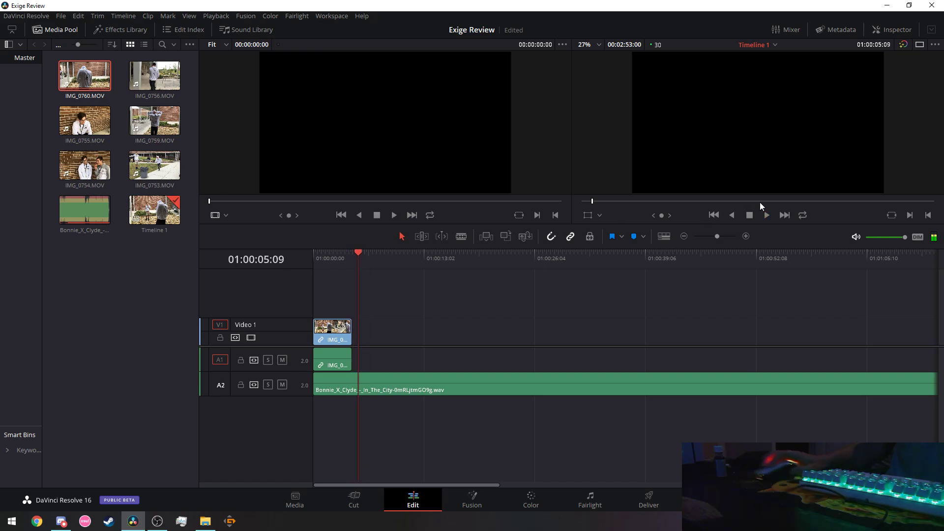
left_click(768, 215)
left_click(713, 215)
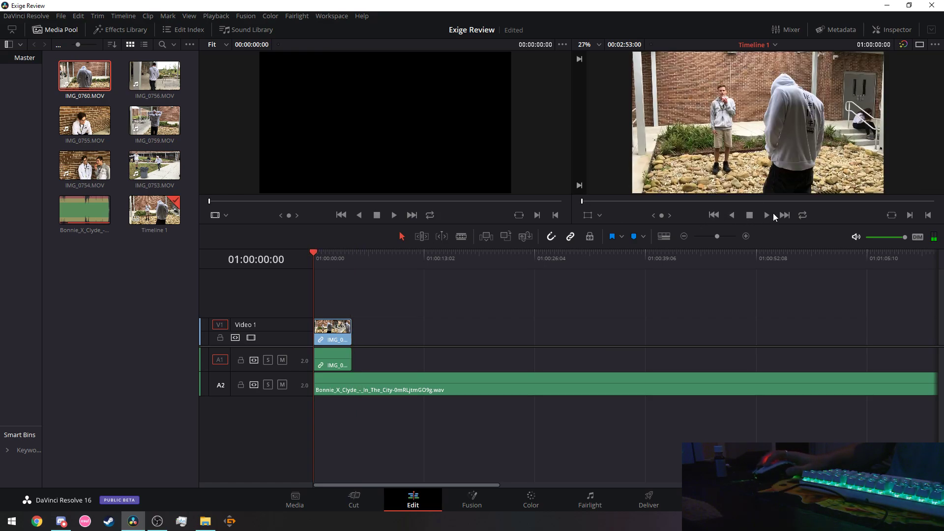
left_click(766, 215)
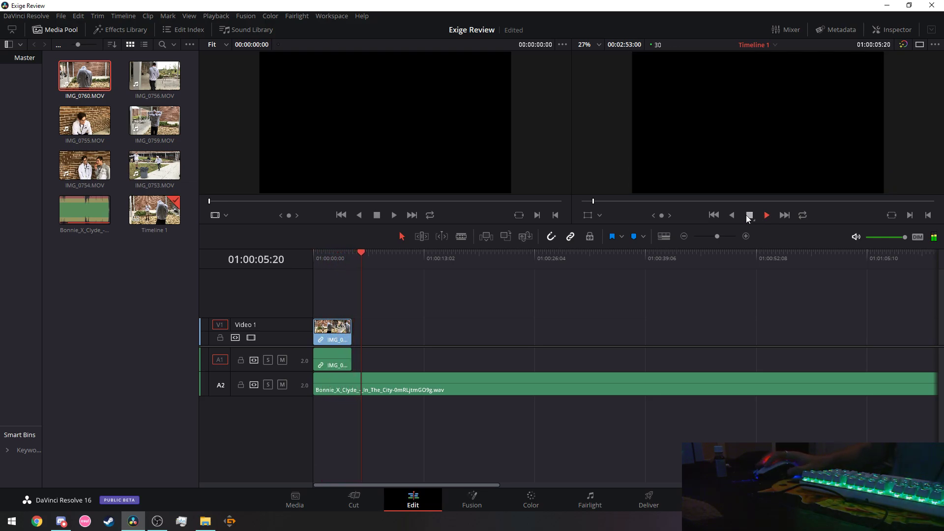
left_click(748, 216)
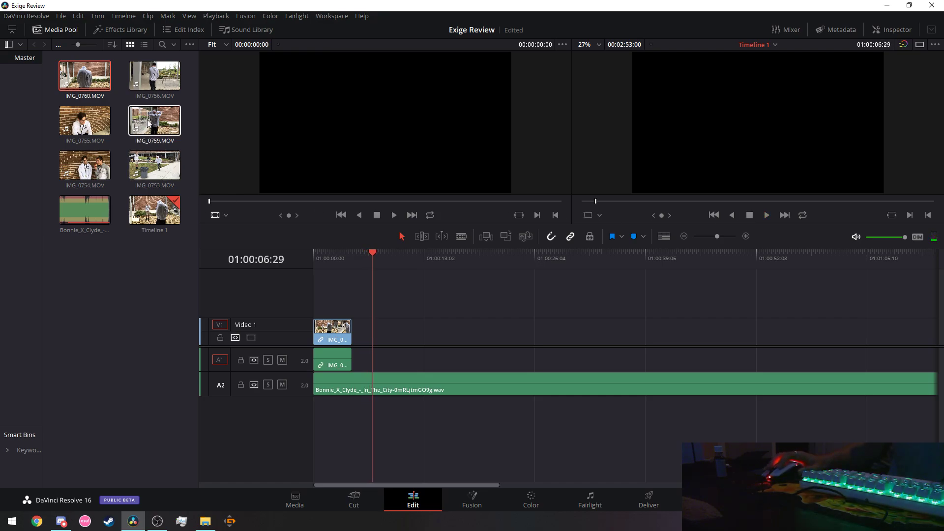
Drop IMG_0759 right after IMG_0760 and replay the edit from the start to 01:00:12:03.
left_click_drag(147, 120, 412, 333)
left_click(419, 333)
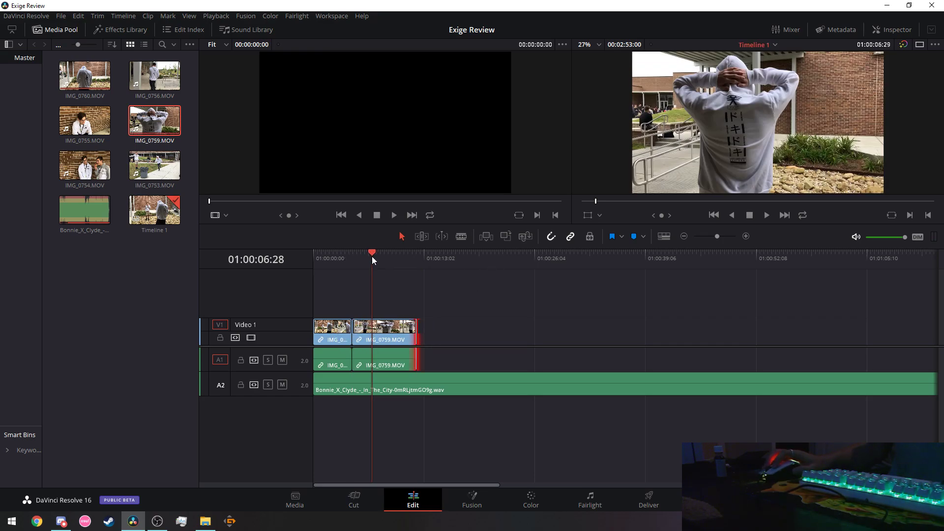
key("Home")
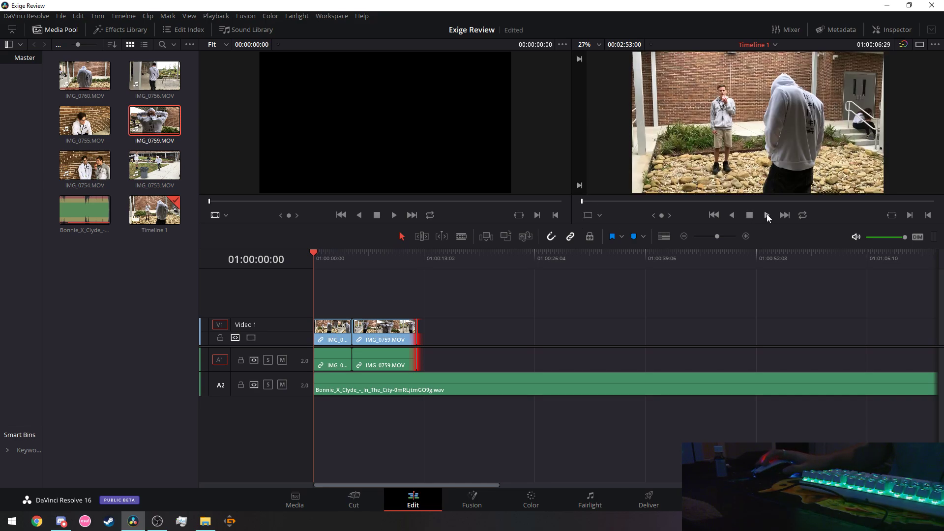
left_click(766, 215)
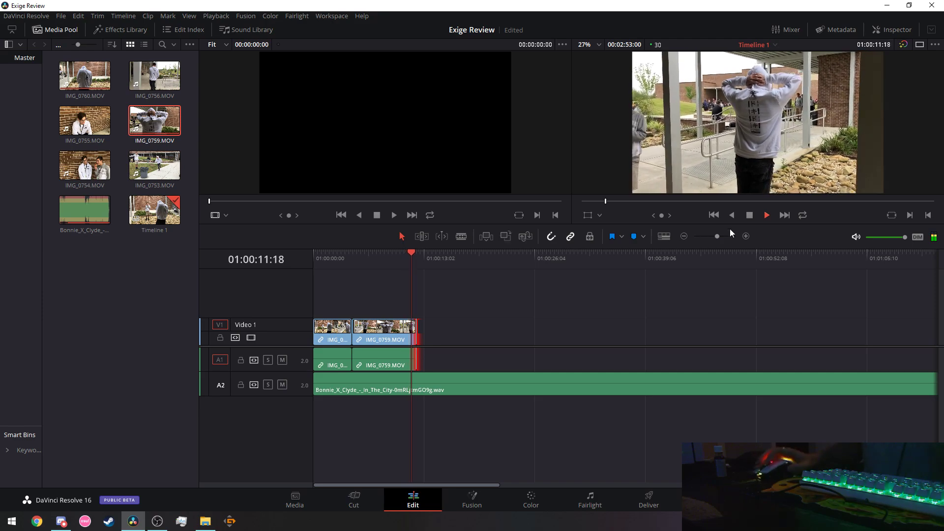
left_click(751, 217)
left_click(462, 382)
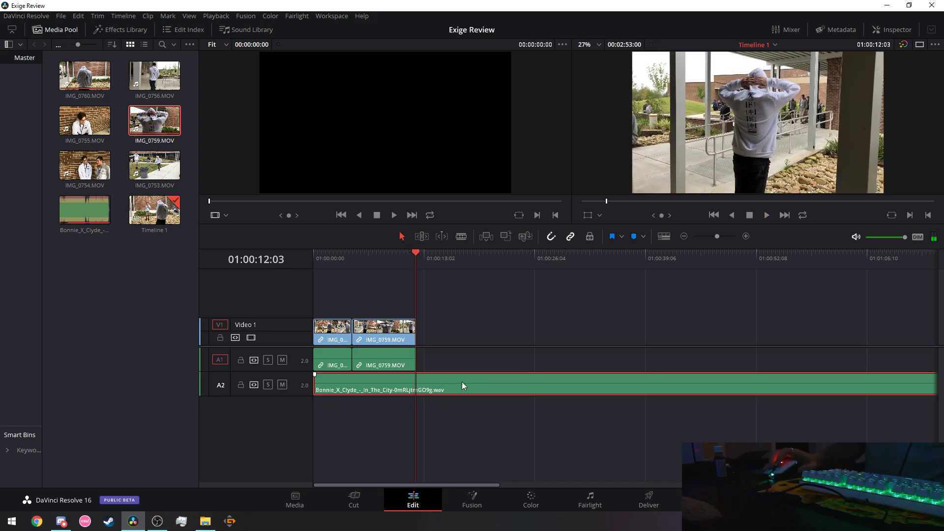
Enlarge the audio track height in Timeline View Options, keeping filmstrip thumbnails on video.
left_click(664, 237)
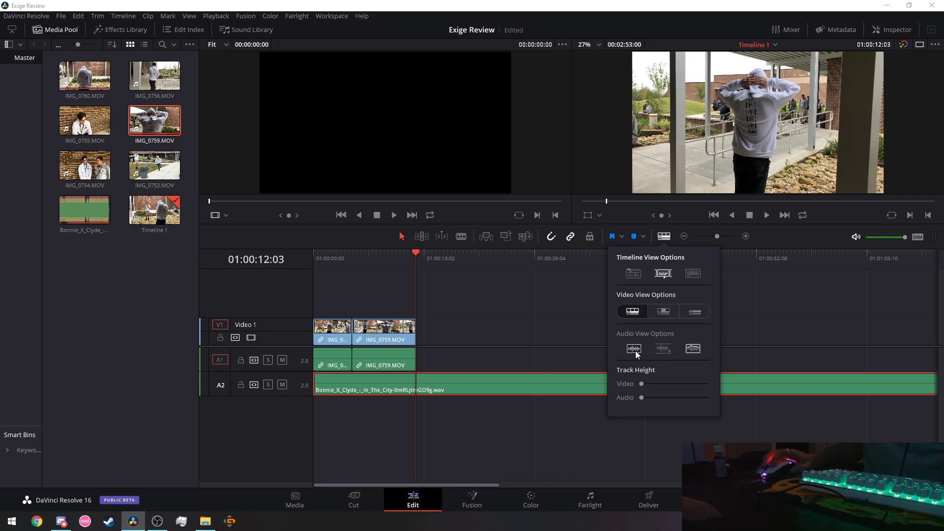
left_click_drag(641, 398, 664, 399)
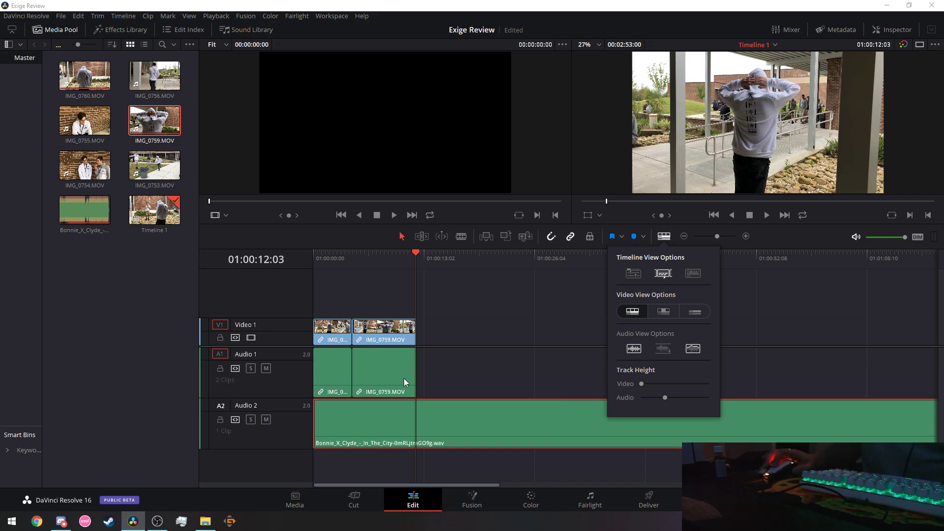
left_click(660, 314)
left_click(695, 311)
left_click(633, 311)
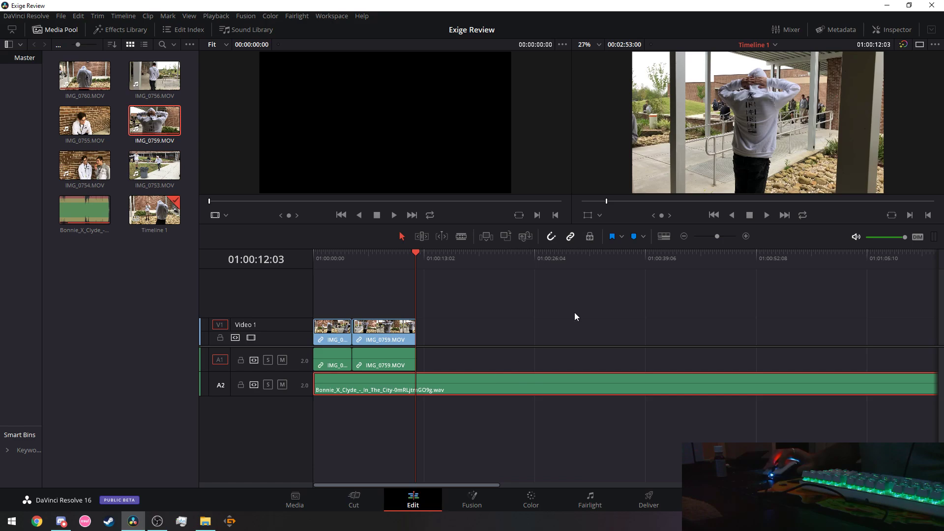
left_click(655, 235)
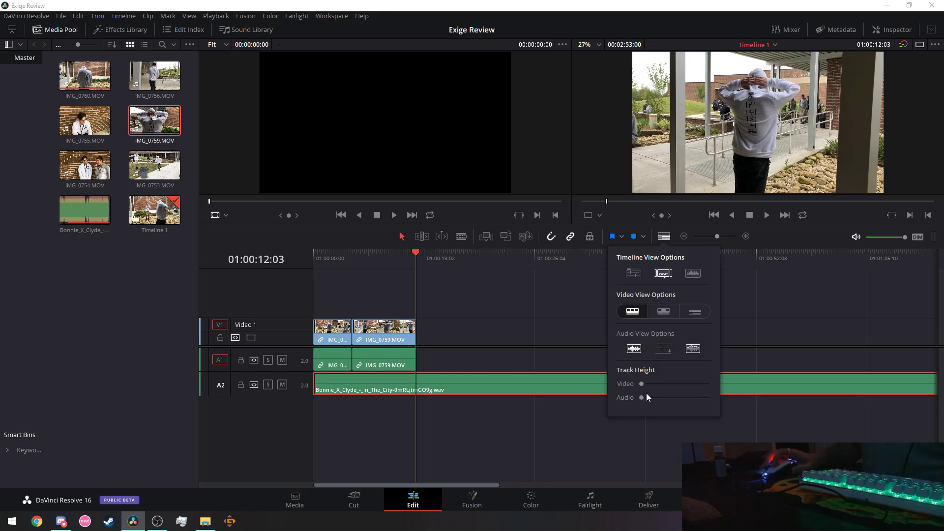
left_click_drag(641, 398, 668, 400)
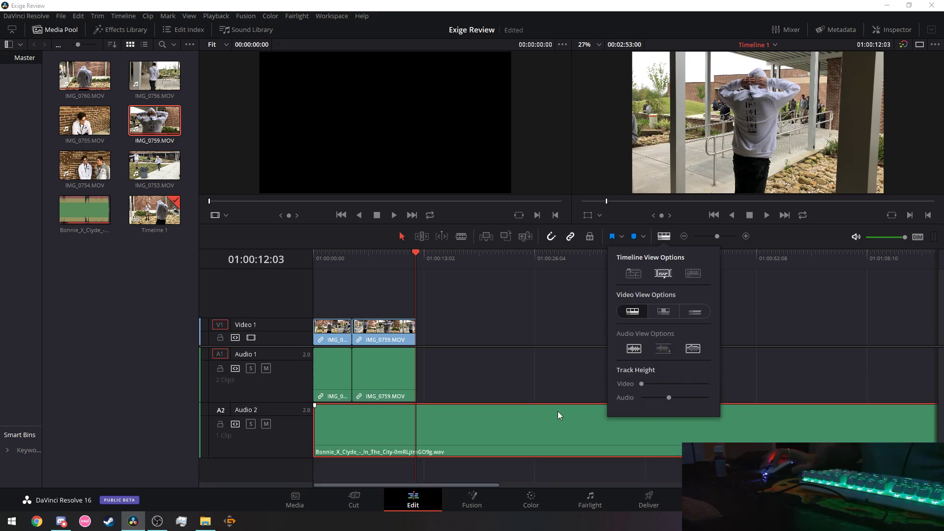
Turn on audio waveforms, reduce the audio track height slightly, and return the playhead to the start.
left_click(664, 237)
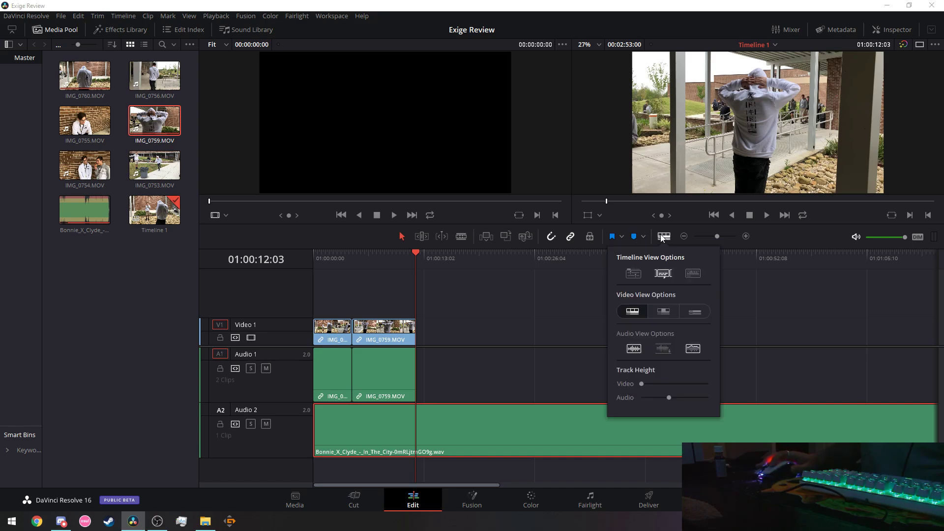
left_click(638, 274)
left_click(640, 275)
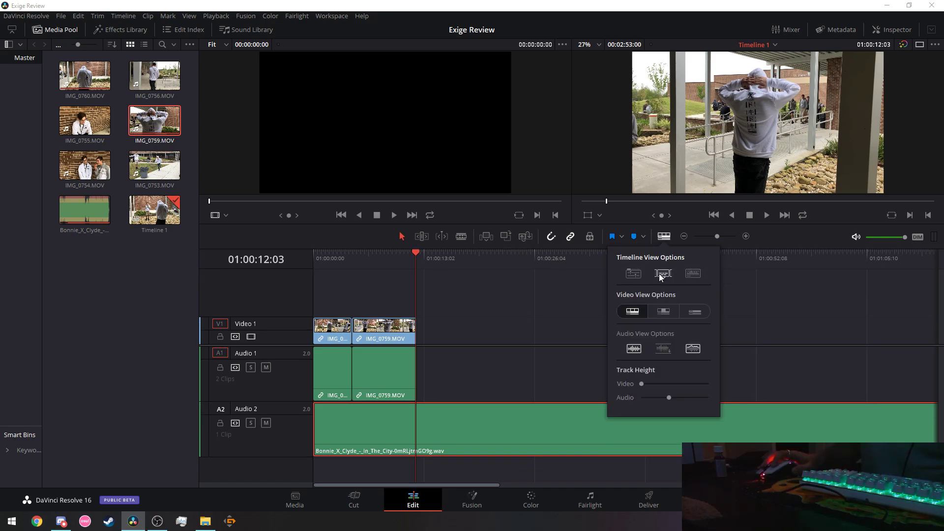
left_click(698, 276)
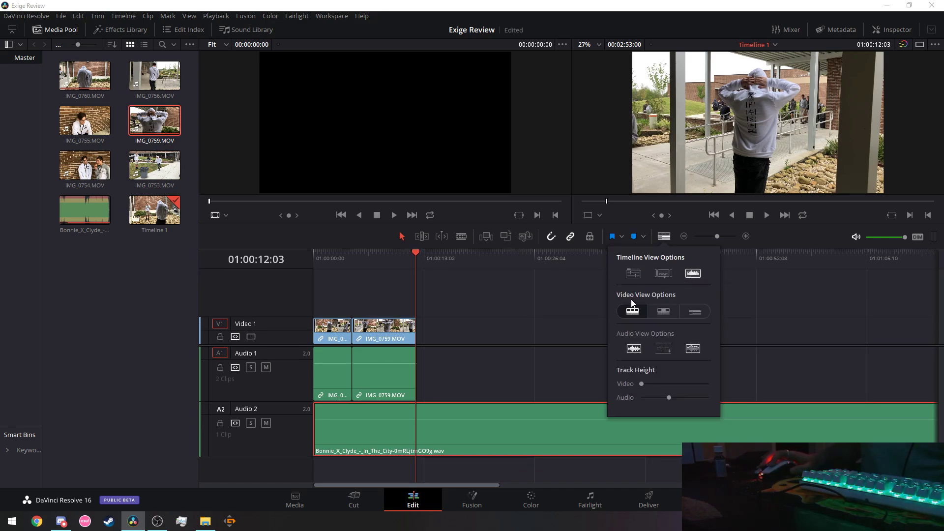
mouse_move(667, 398)
left_mouse_down()
mouse_move(643, 396)
mouse_move(678, 398)
left_mouse_up()
left_click_drag(418, 247, 306, 250)
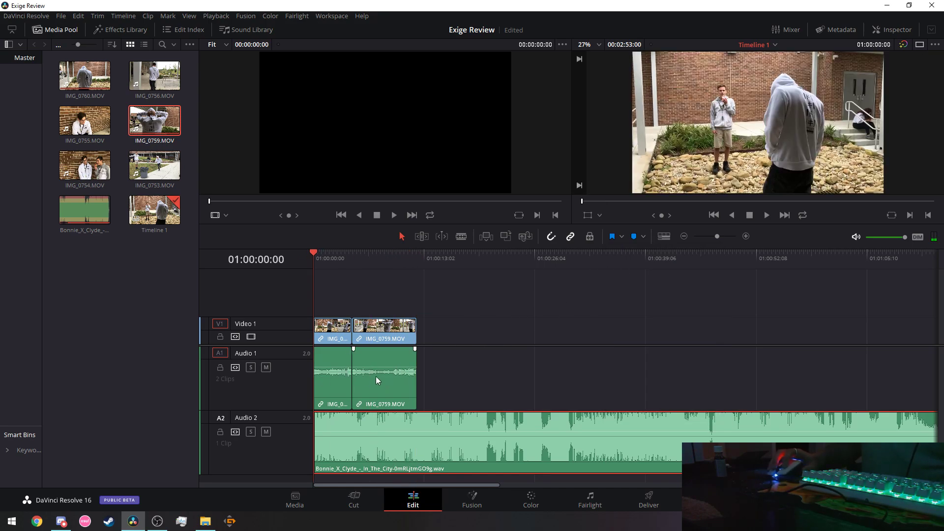
left_click(766, 216)
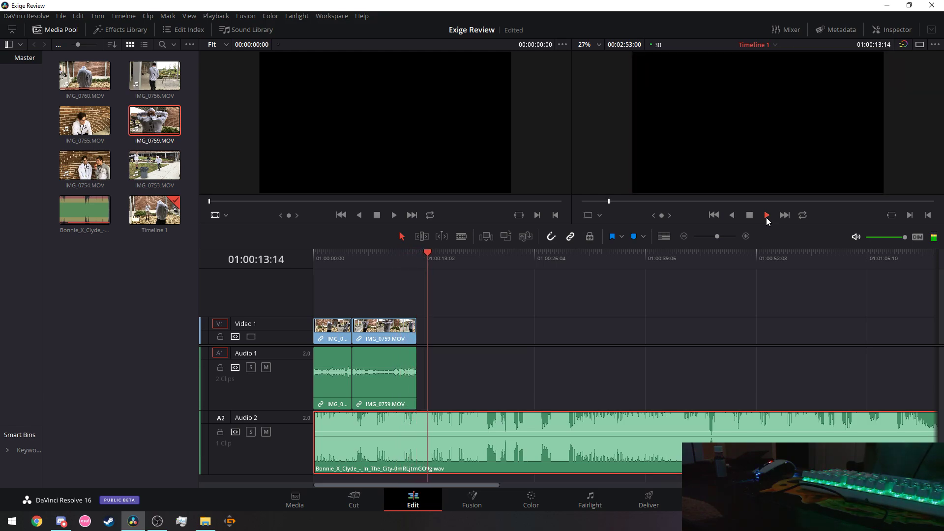
left_click(751, 216)
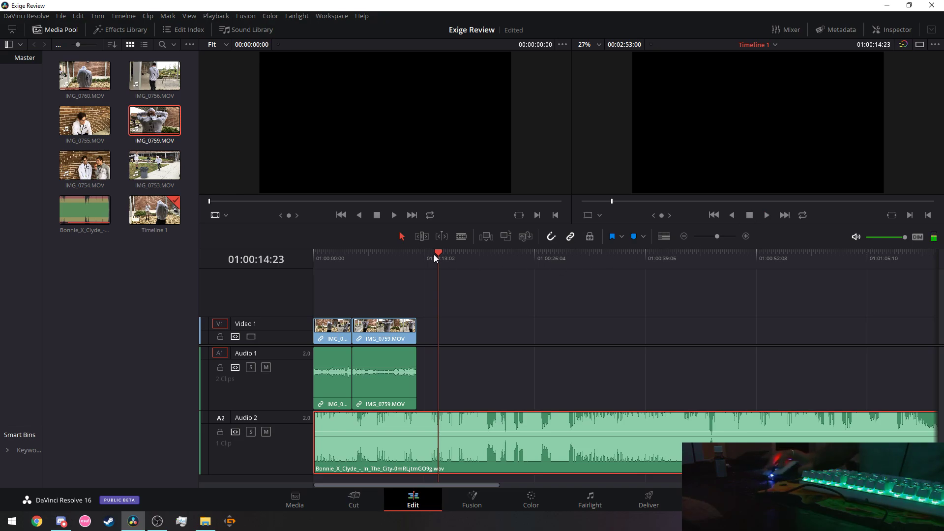
left_click_drag(434, 255, 299, 257)
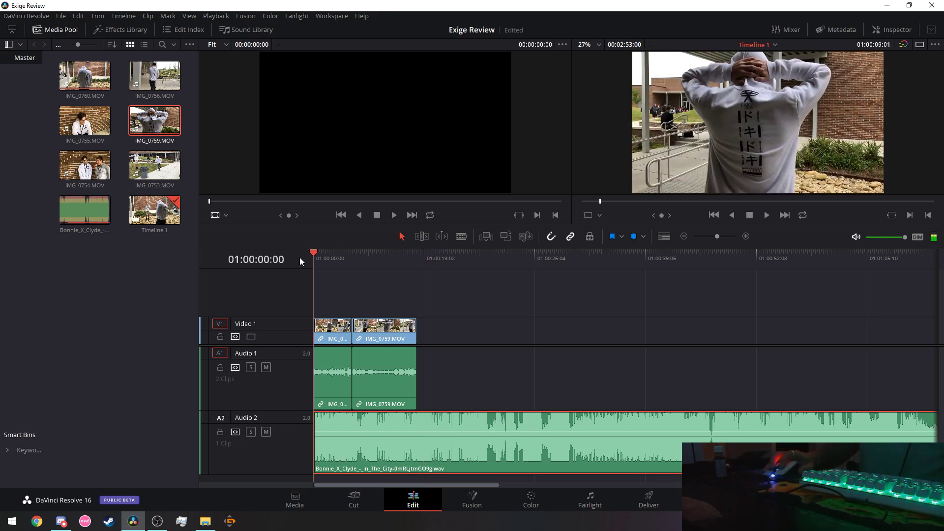
left_click(767, 214)
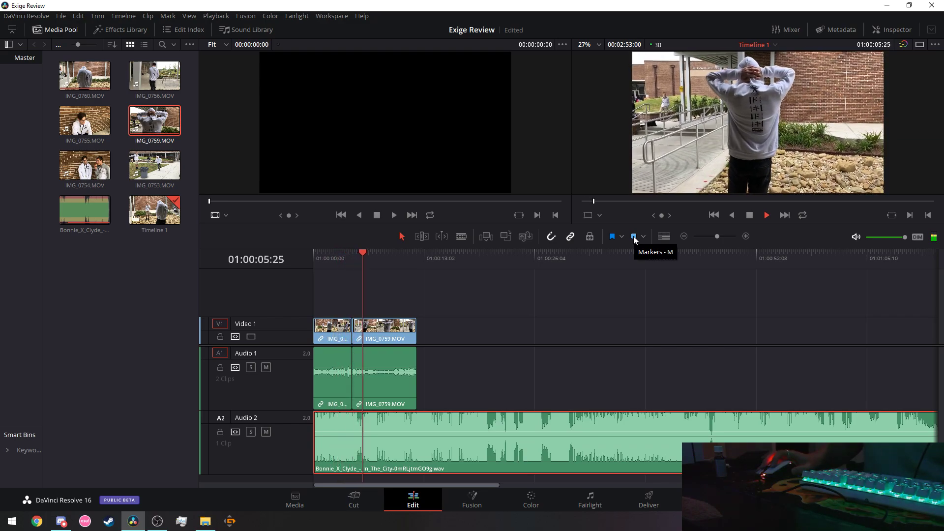
Drop blue markers on three beats of the Bonnie X Clyde song during playback.
left_click(634, 237)
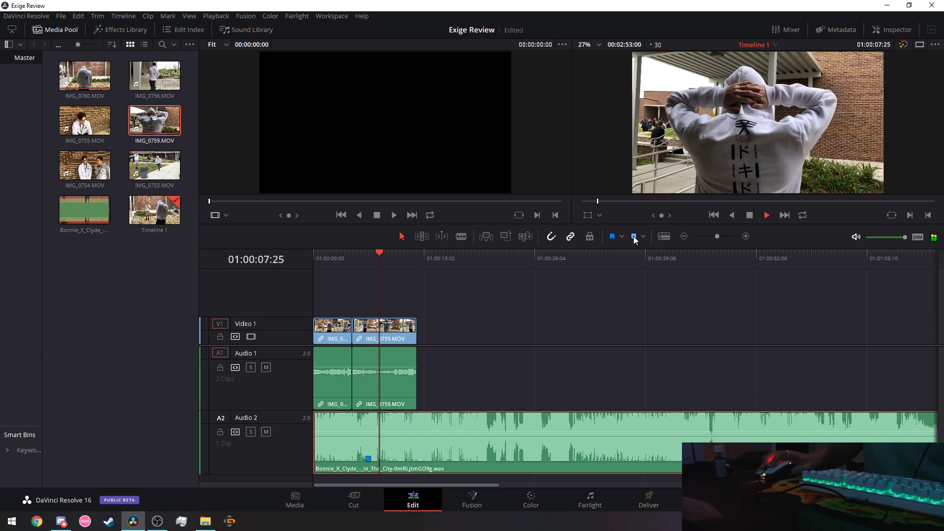
left_click(635, 237)
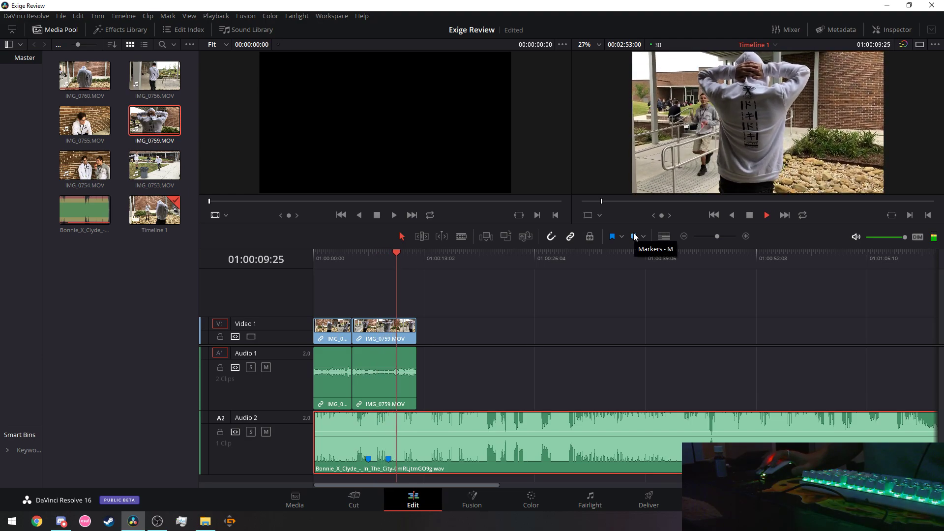
left_click(367, 254)
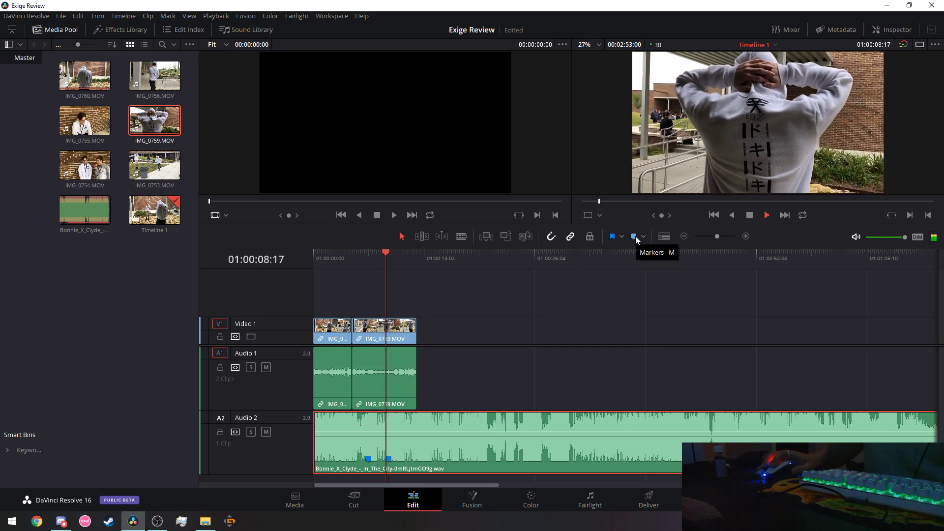
left_click(635, 238)
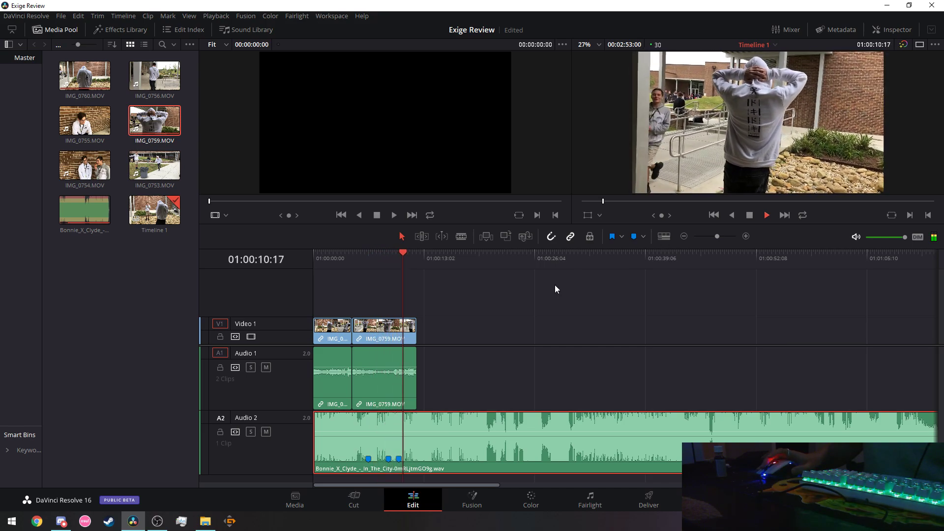
Undo the accidental cut of the song clip so it stays on Audio 2.
right_click(390, 461)
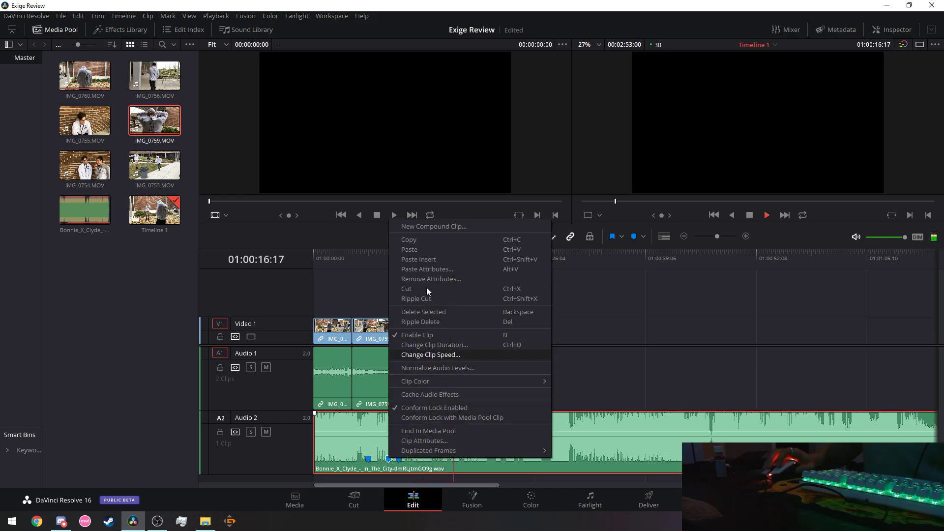
left_click(412, 285)
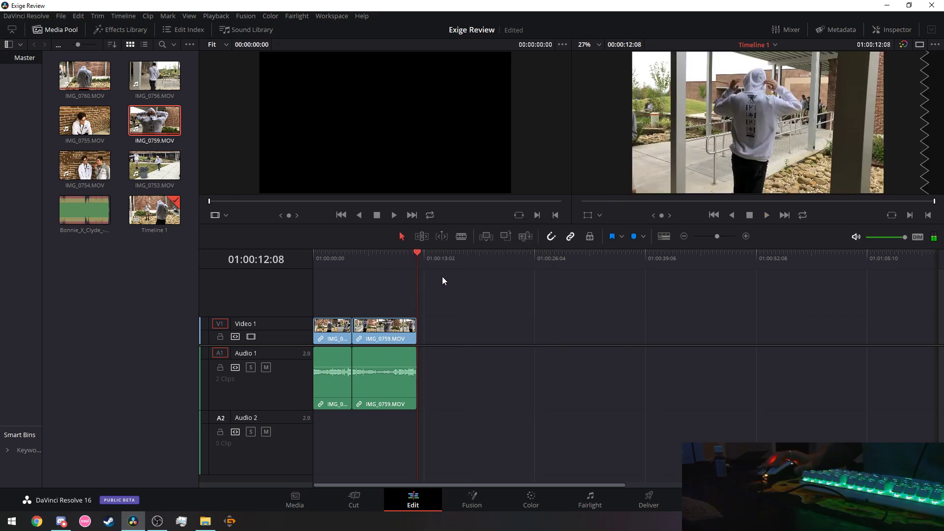
key("ctrl+z")
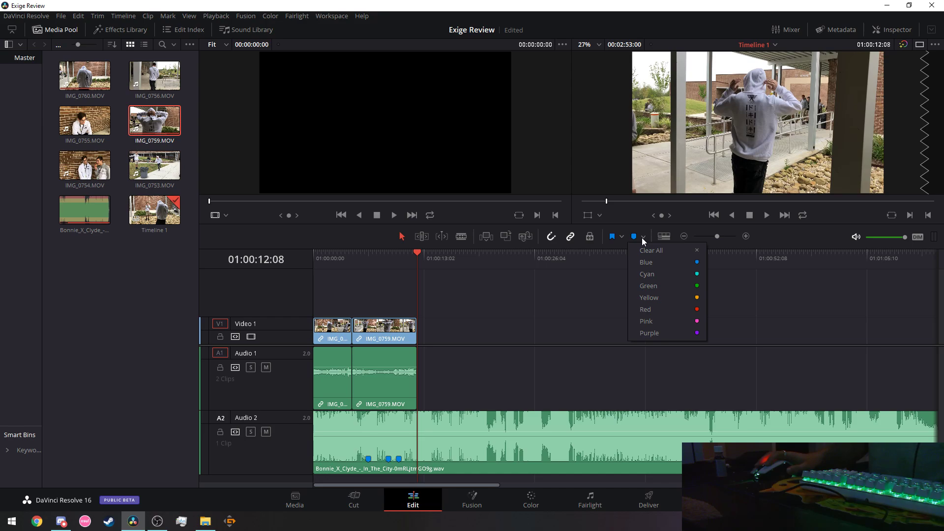
Drag Marker 2 later along the song clip toward the 11-second beat.
left_click(390, 463)
left_click_drag(390, 463, 504, 452)
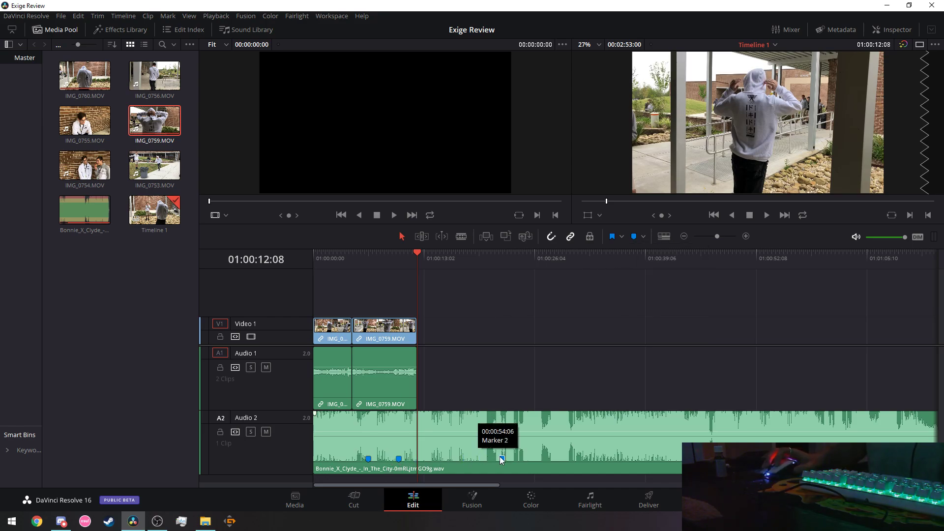
right_click(500, 457)
left_click(483, 463)
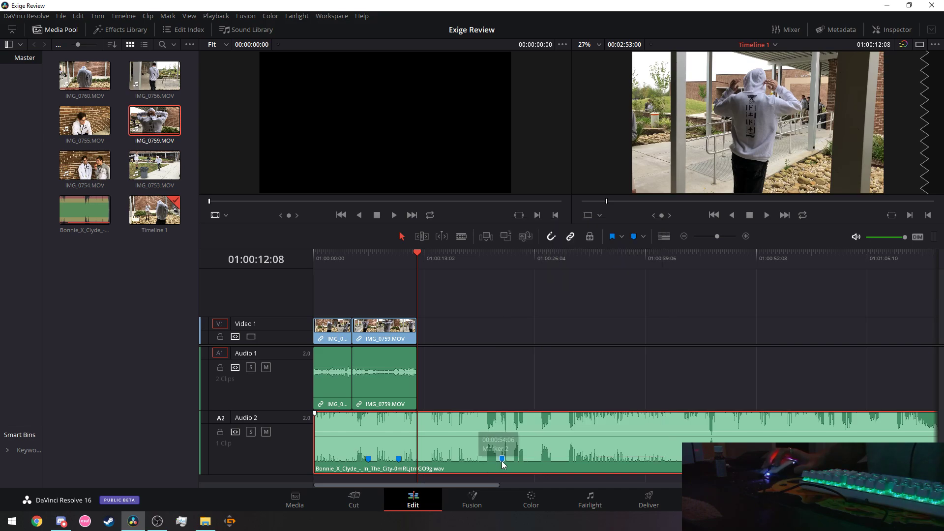
left_click(499, 476)
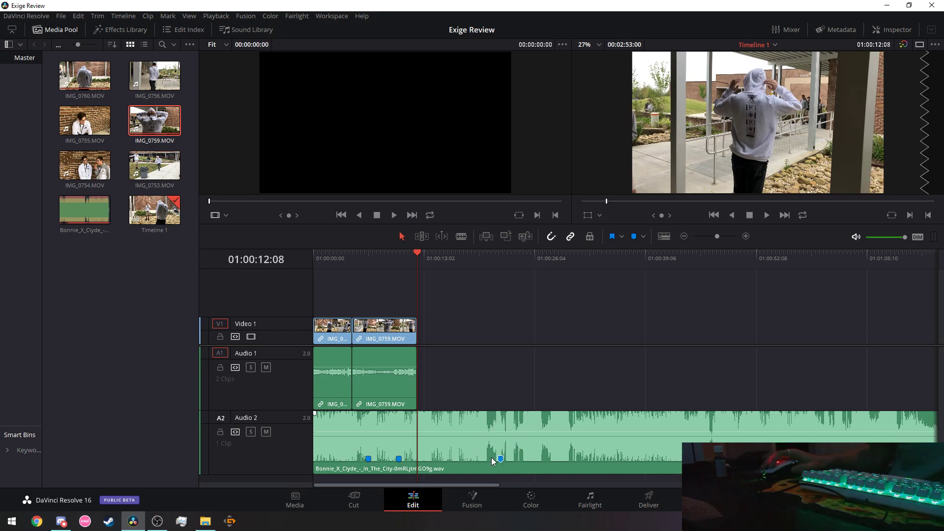
Replay from the start, stop on the beat, and drag the stray marker back beside the playhead.
left_click_drag(414, 255, 263, 270)
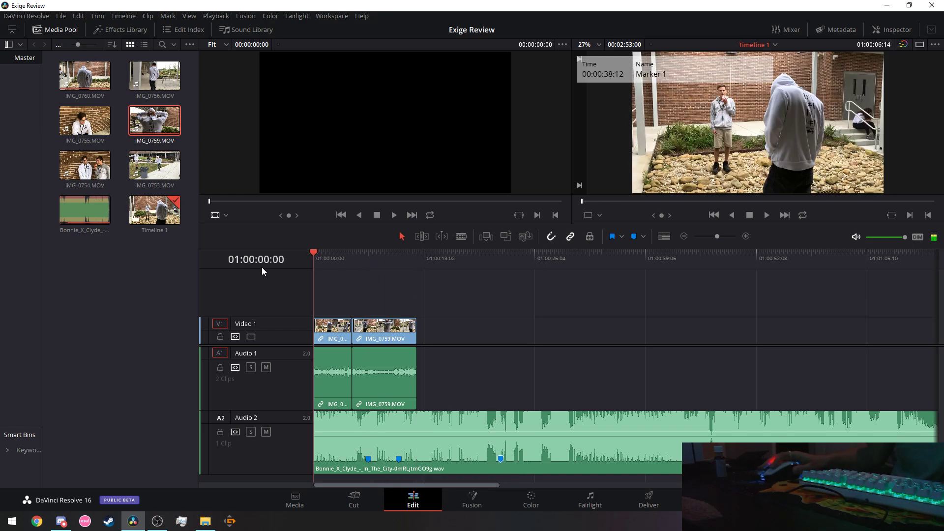
key("shift+Down")
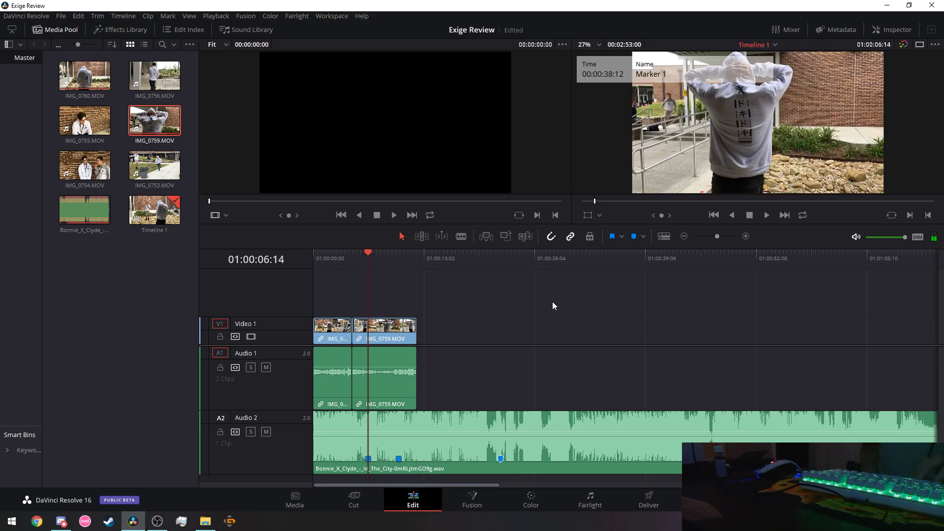
left_click_drag(362, 255, 278, 261)
key("space")
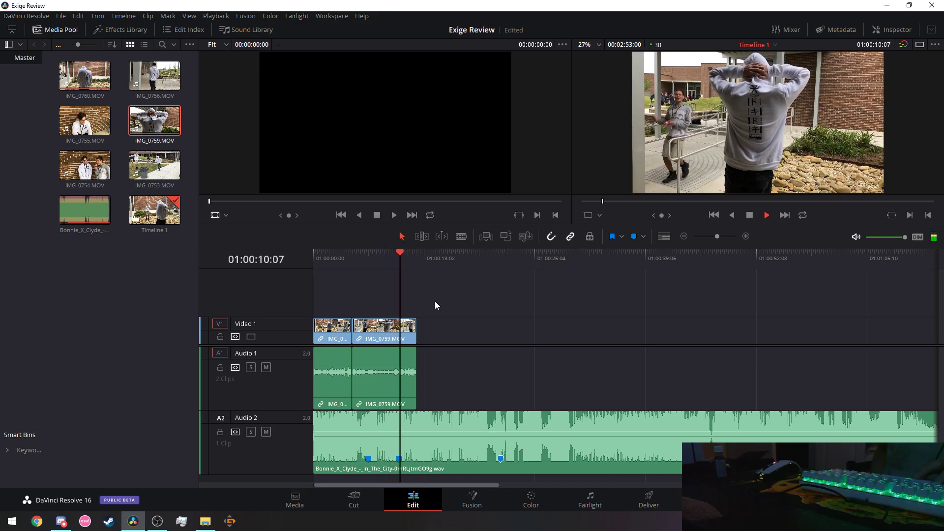
key("space")
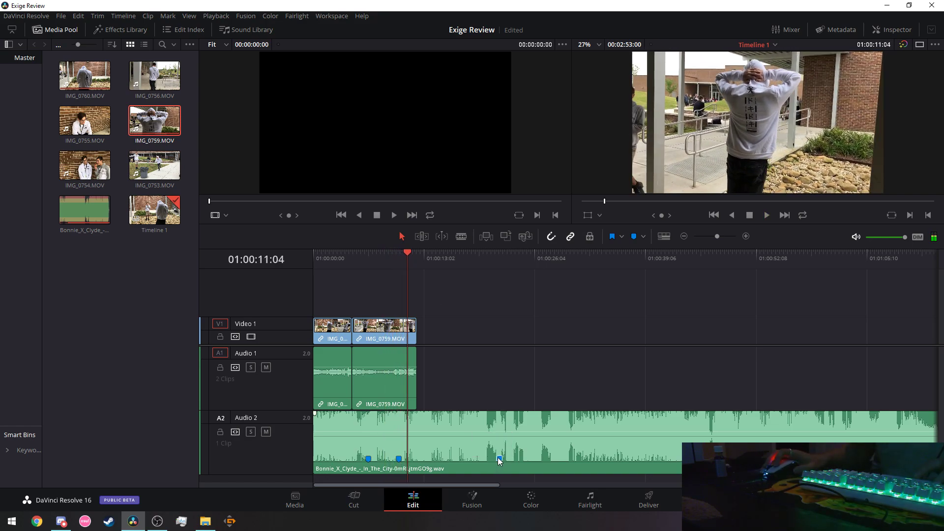
left_click_drag(499, 459, 408, 461)
key("space")
key("space")
key("space")
key("space")
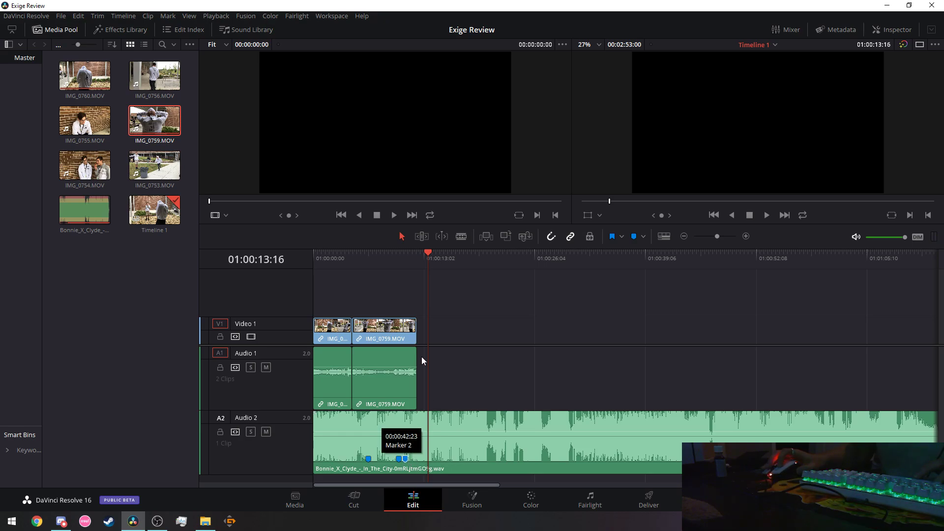
Play from the second marker, then drag Marker 2 later to about 00:00:45:18 and nudge the third marker earlier.
key("Home")
left_click(405, 459)
key("space")
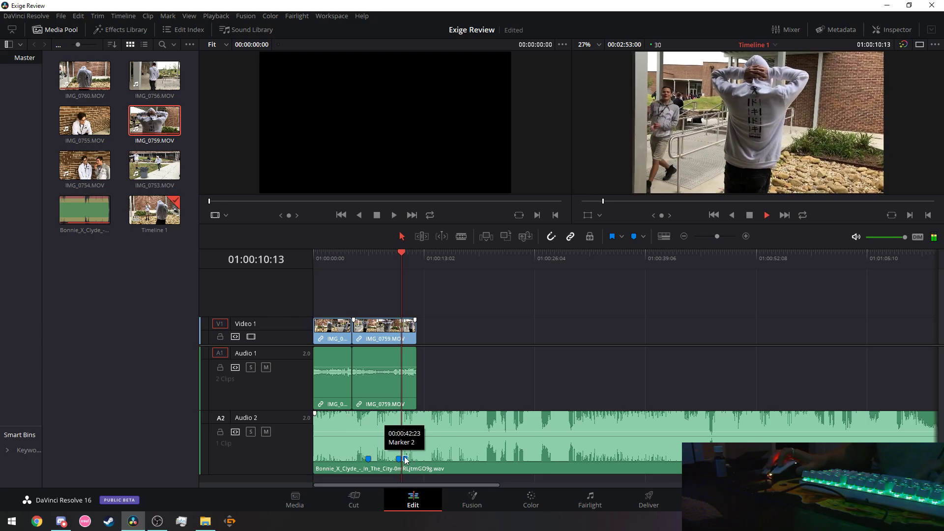
key("Up")
key("space")
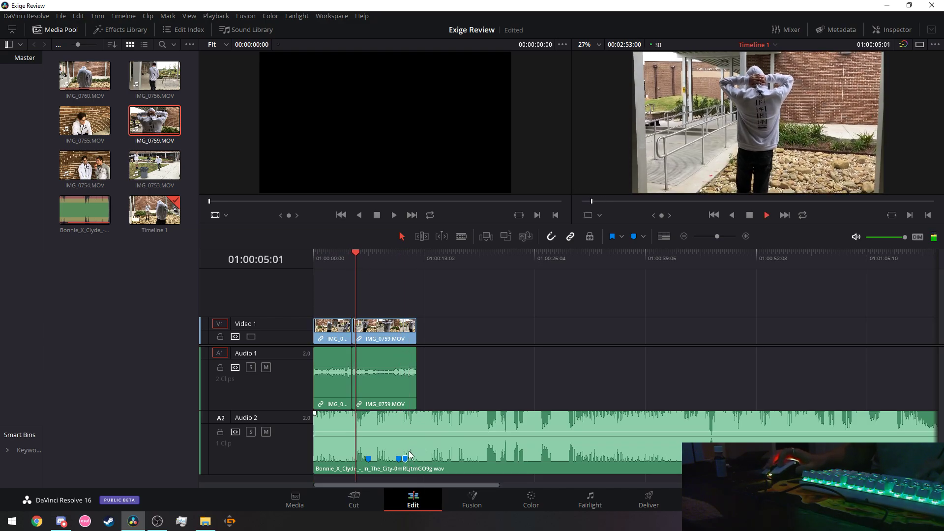
mouse_move(405, 459)
left_mouse_down()
mouse_move(509, 466)
mouse_move(393, 463)
mouse_move(430, 461)
left_mouse_up()
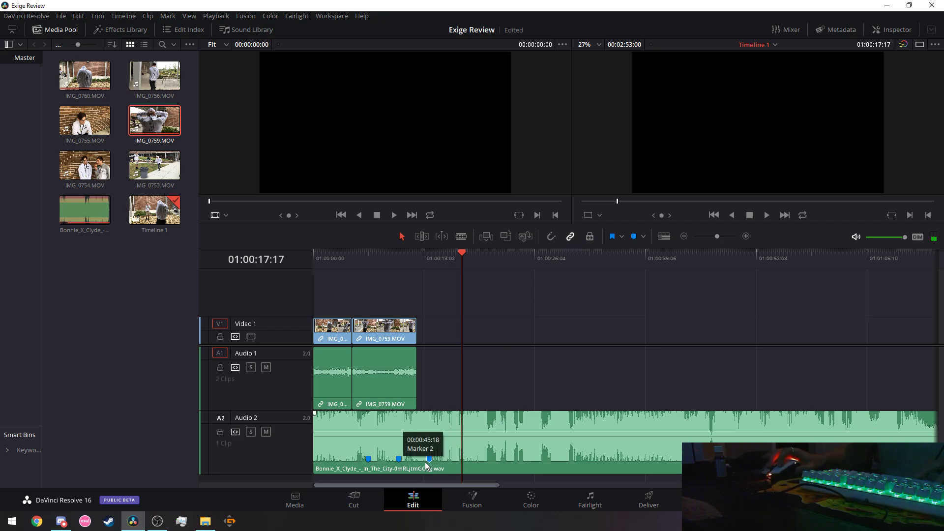
left_click_drag(429, 459, 418, 462)
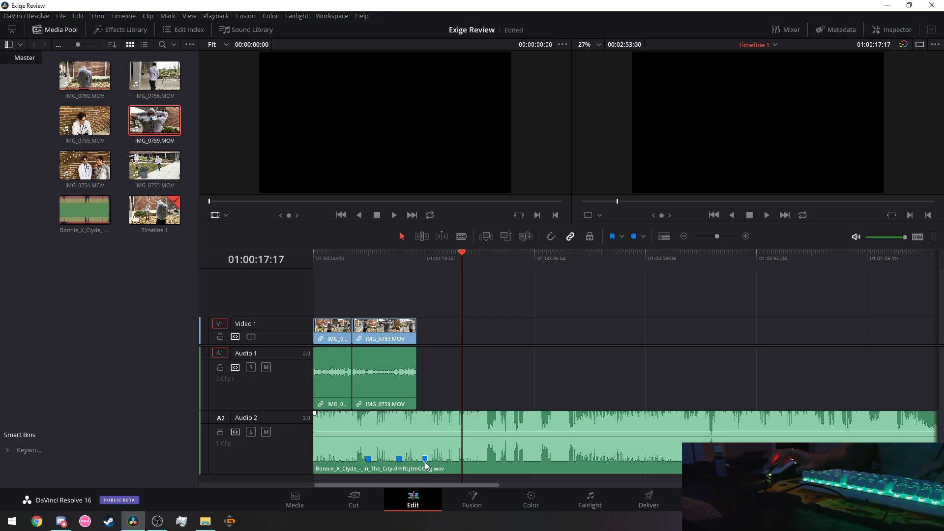
Play from about 10 seconds and mark a beat with M, then clear the in/out range and remove that ruler marker.
left_click(398, 256)
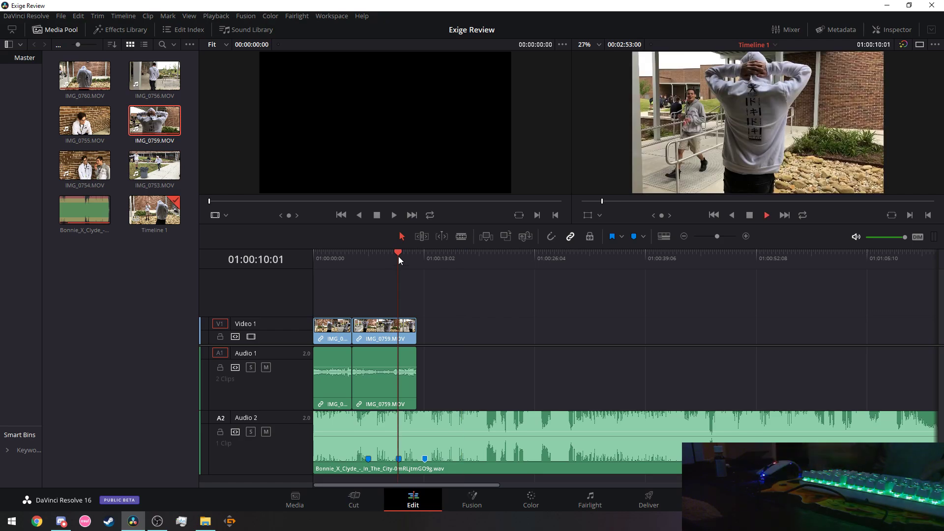
key("space")
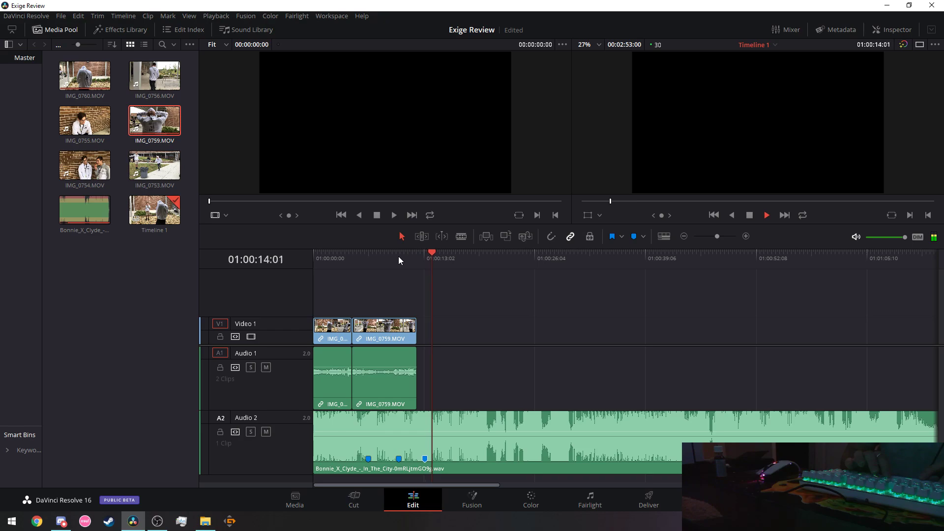
key("m")
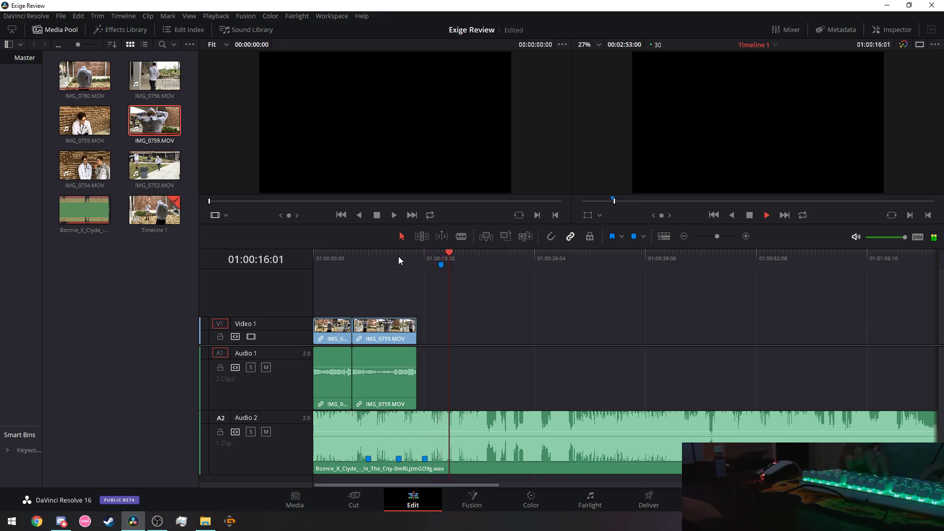
right_click(439, 267)
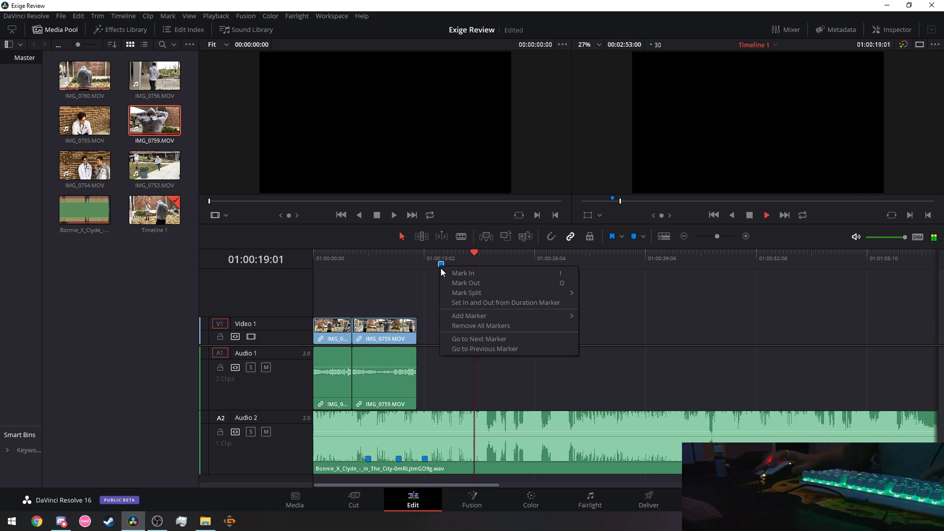
left_click(469, 283)
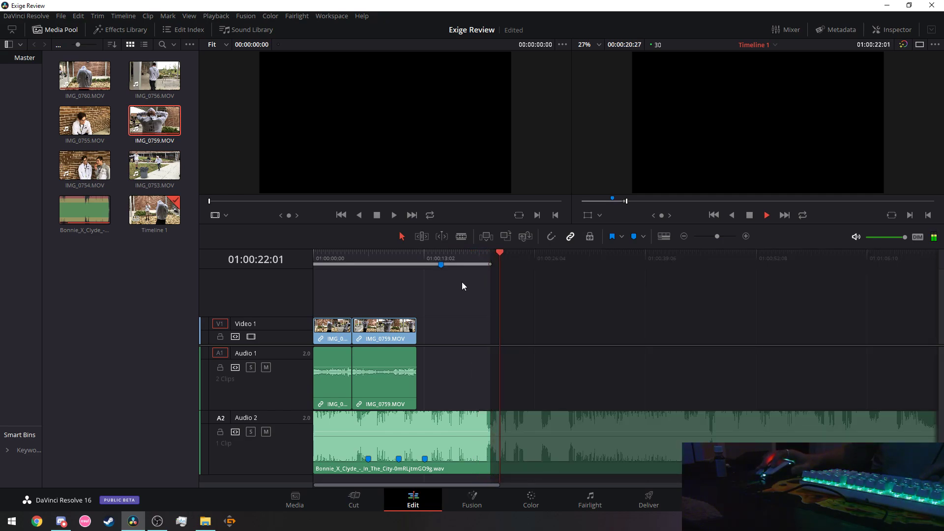
right_click(442, 269)
left_click(475, 282)
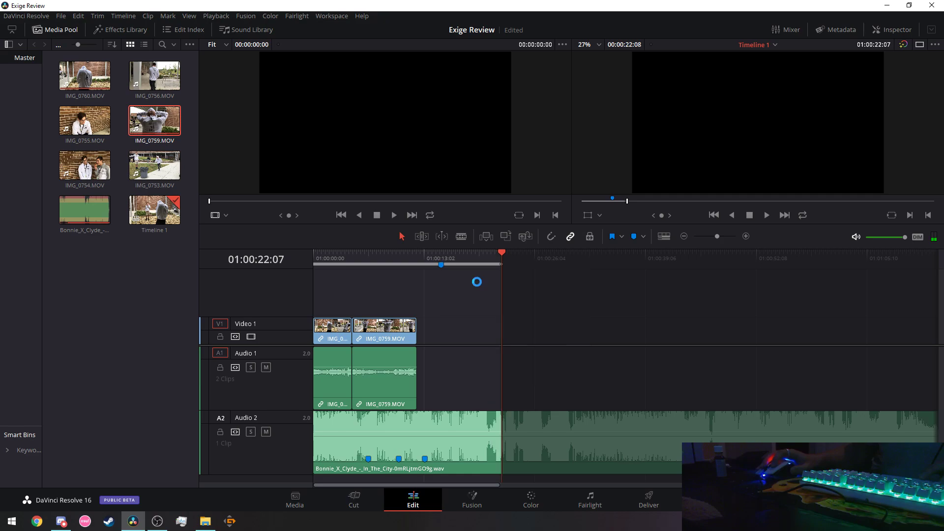
right_click(442, 266)
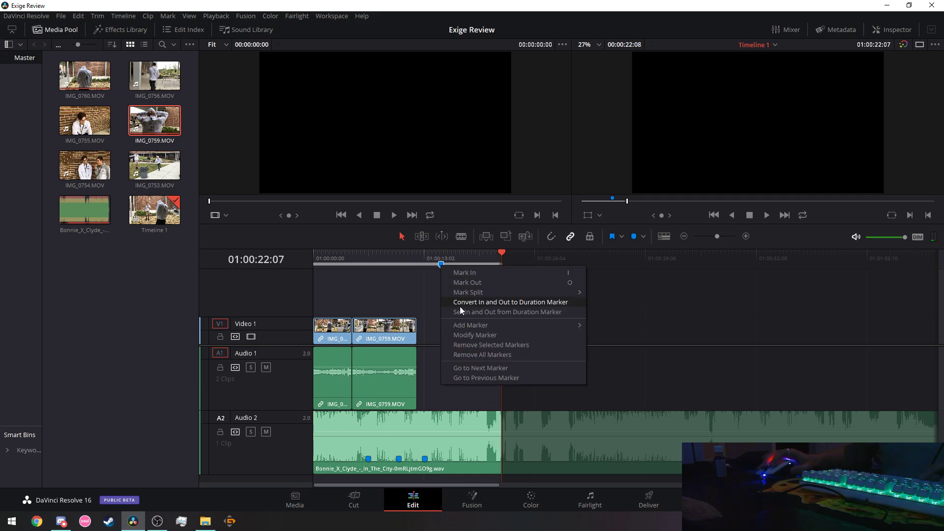
left_click(429, 298)
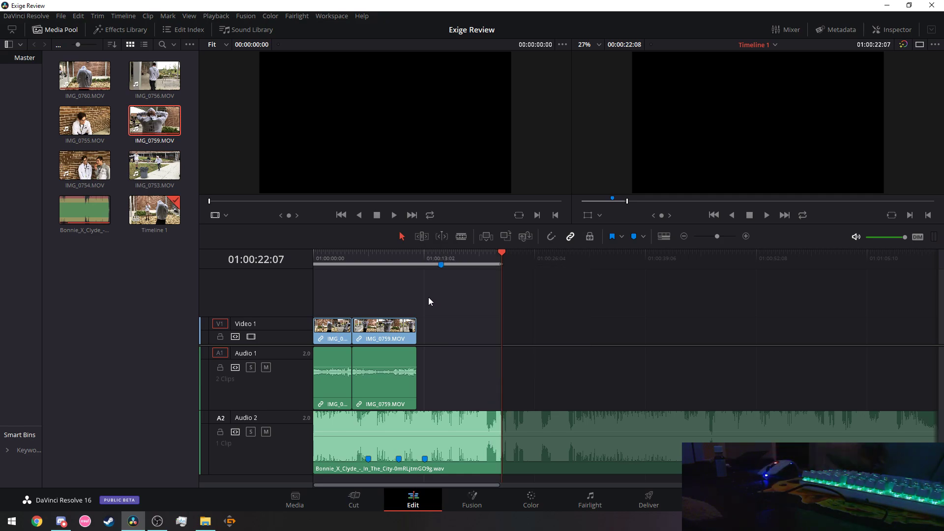
key("alt+x")
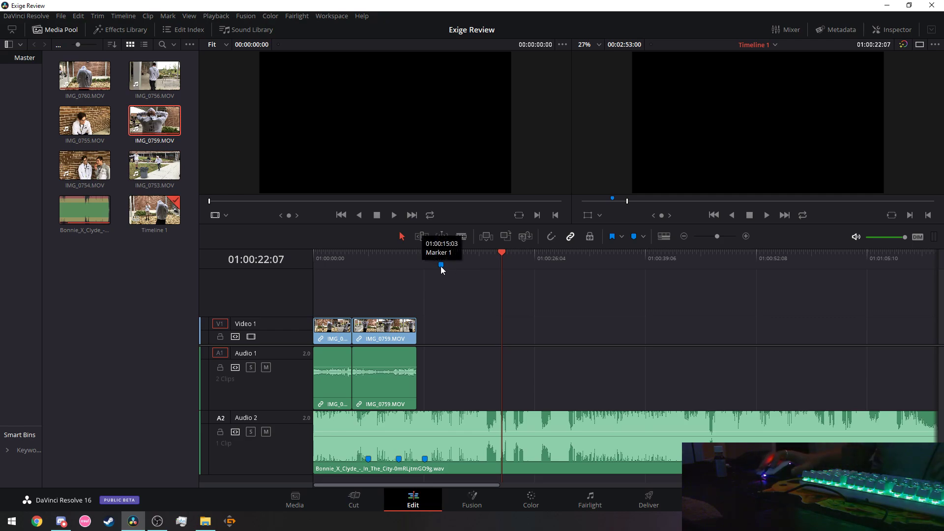
right_click(441, 266)
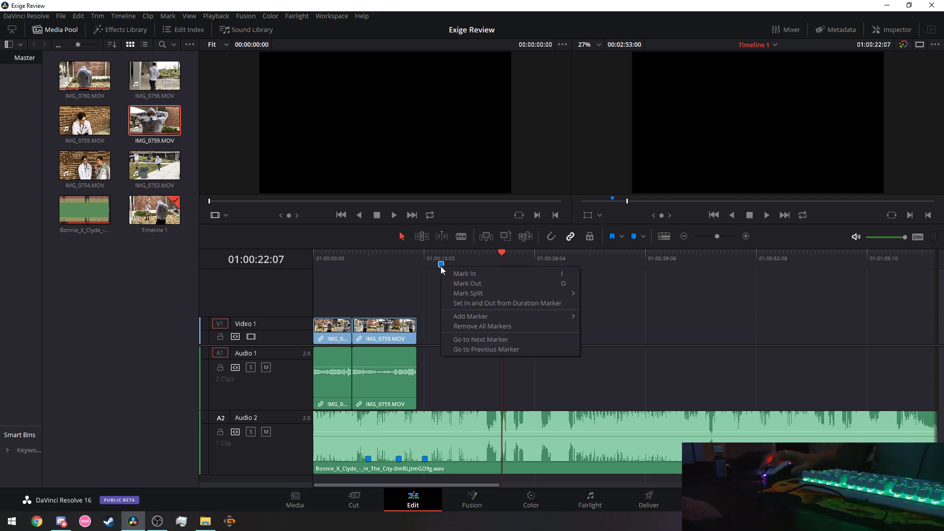
left_click(476, 326)
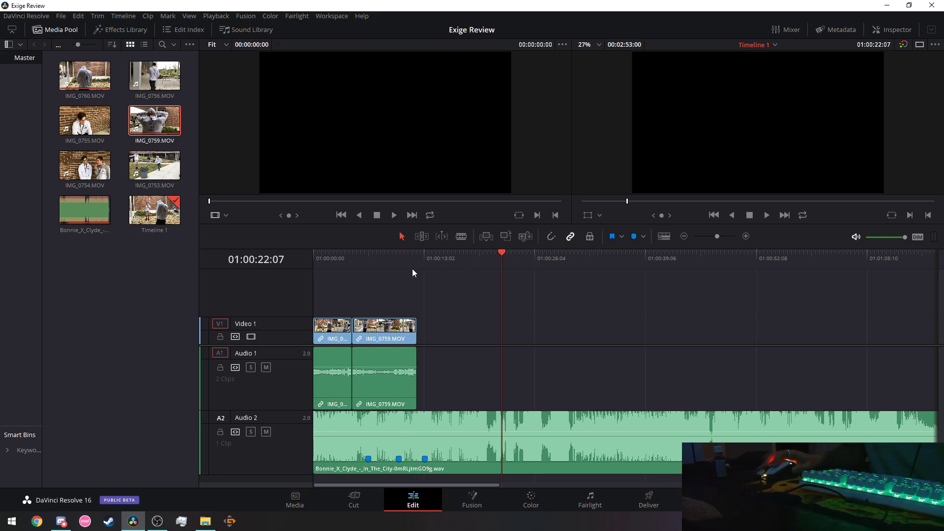
Mark another beat, add a marker at 01:00:31:13, then remove all timeline ruler markers.
left_click(401, 263)
key("space")
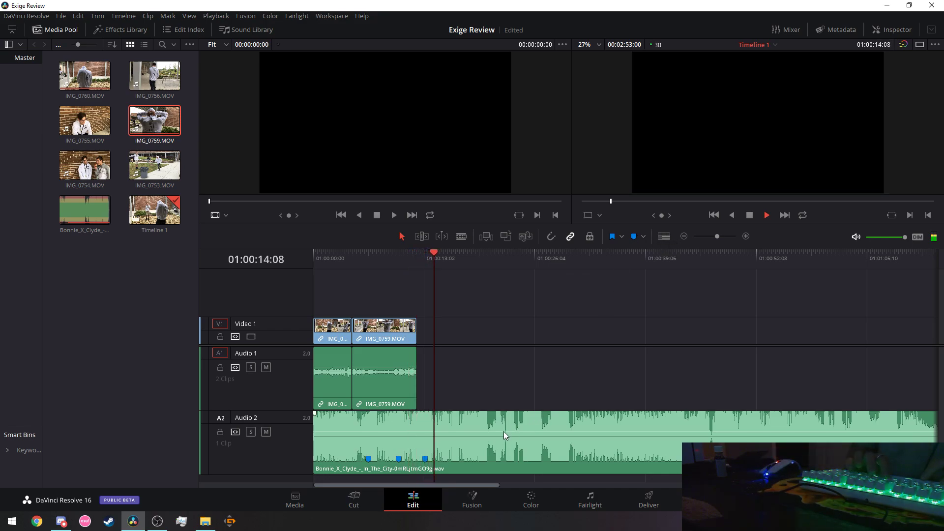
key("m")
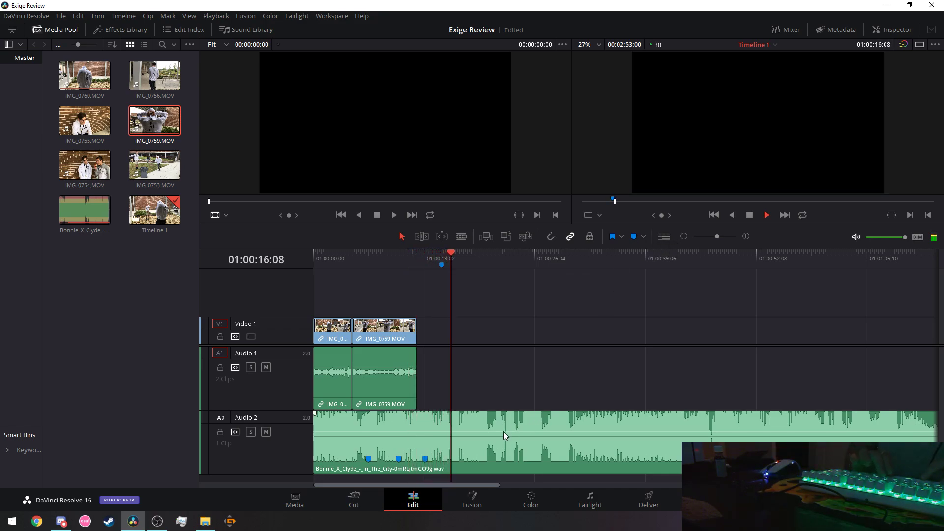
key("space")
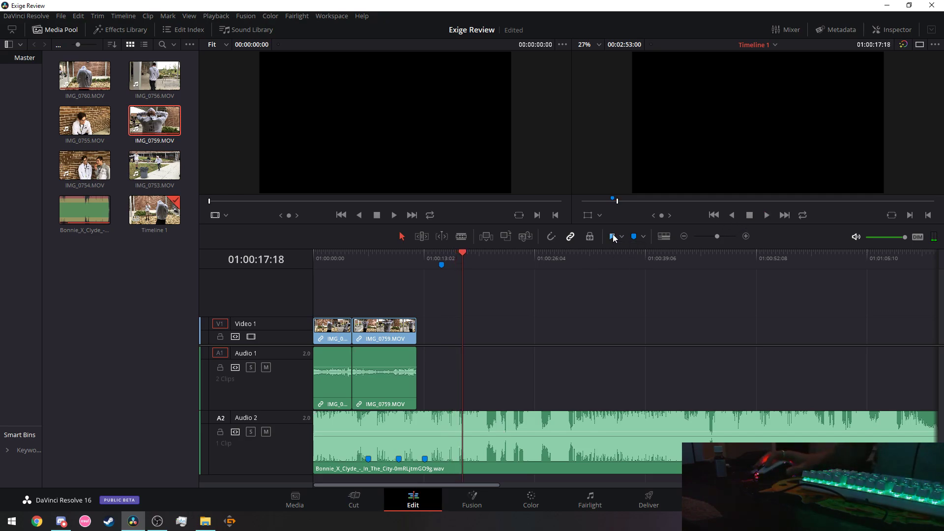
left_click(583, 257)
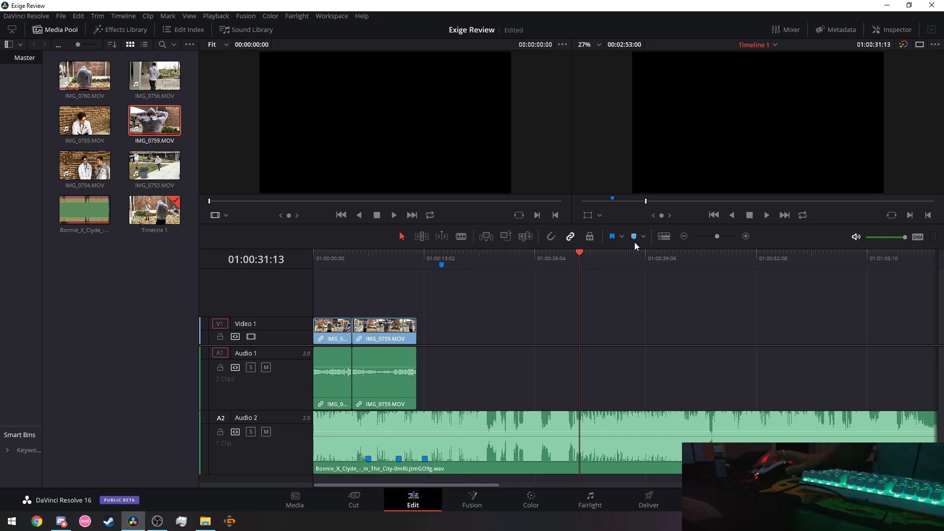
left_click(635, 242)
left_click_drag(575, 252, 517, 254)
right_click(579, 266)
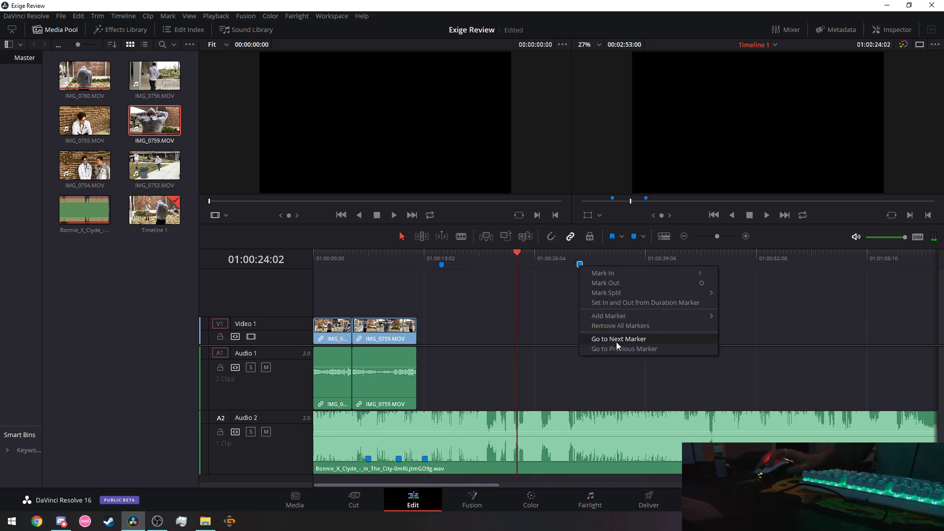
left_click(609, 325)
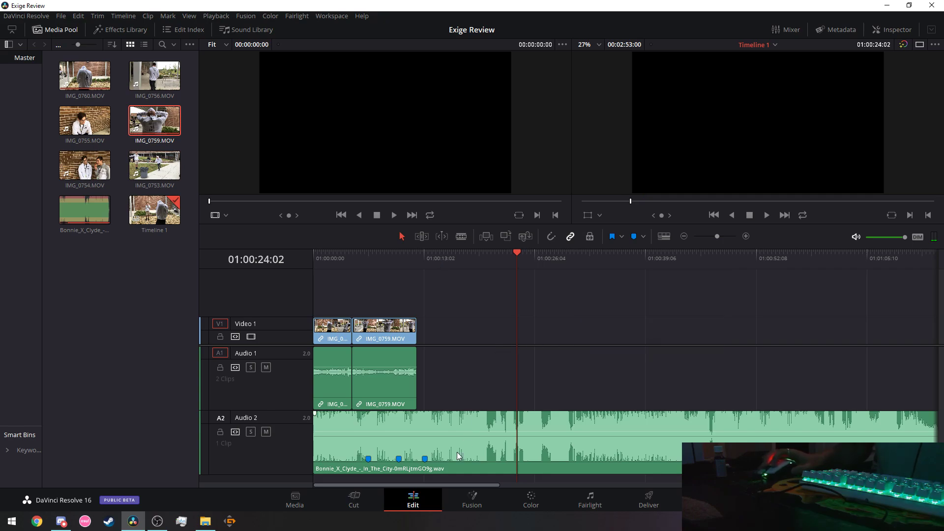
Add a ruler marker at 01:00:24:02 with M, then set and undo a Mark Out.
right_click(426, 462)
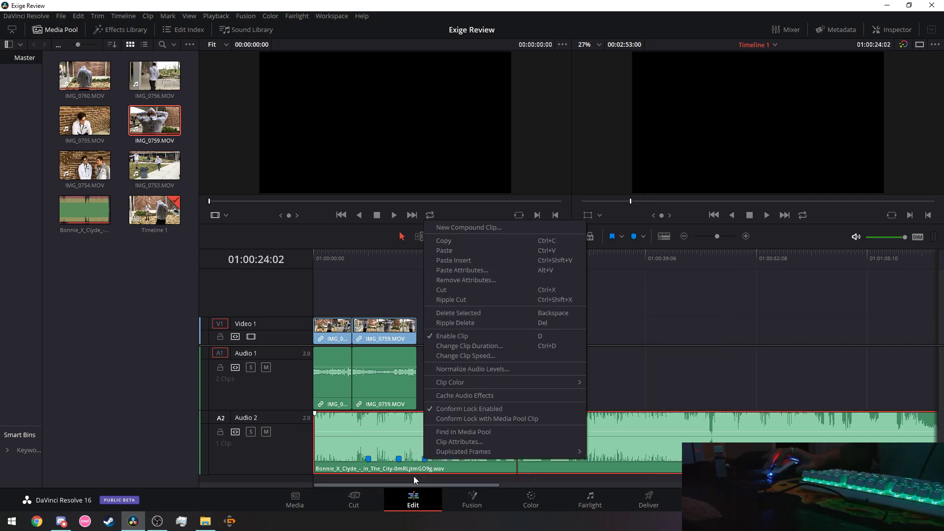
left_click(414, 476)
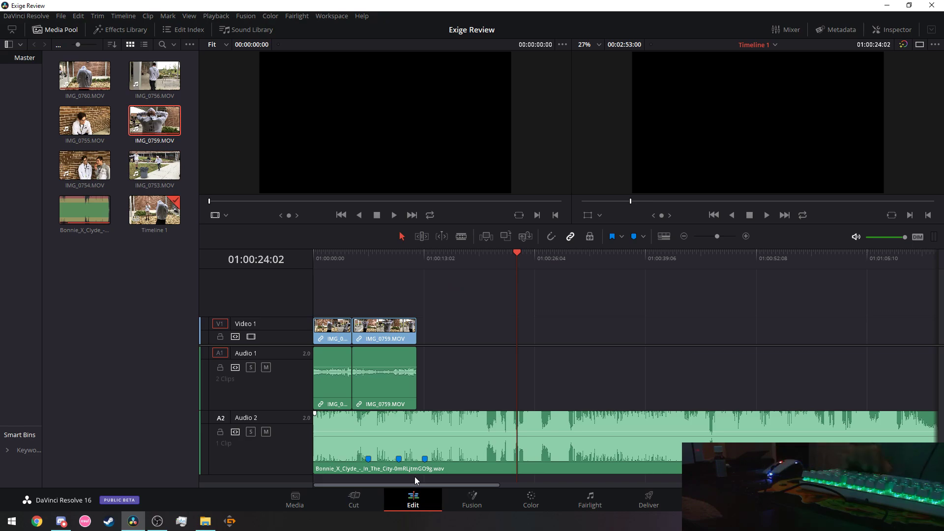
key("m")
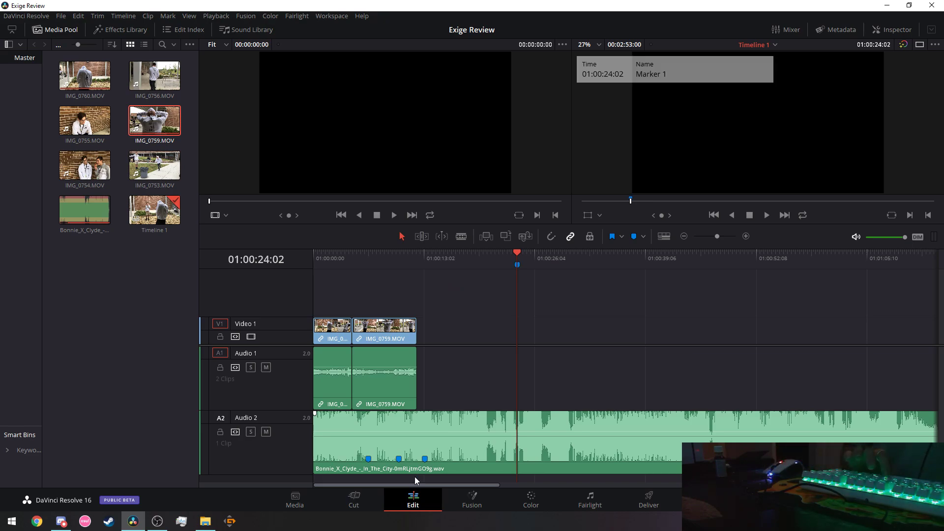
mouse_move(549, 265)
left_mouse_down()
mouse_move(513, 253)
mouse_move(459, 255)
left_mouse_up()
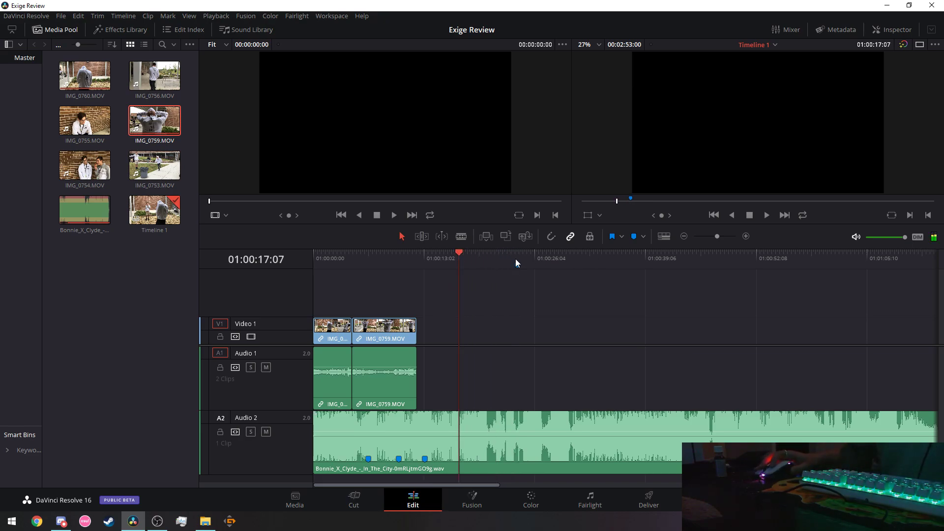
right_click(518, 266)
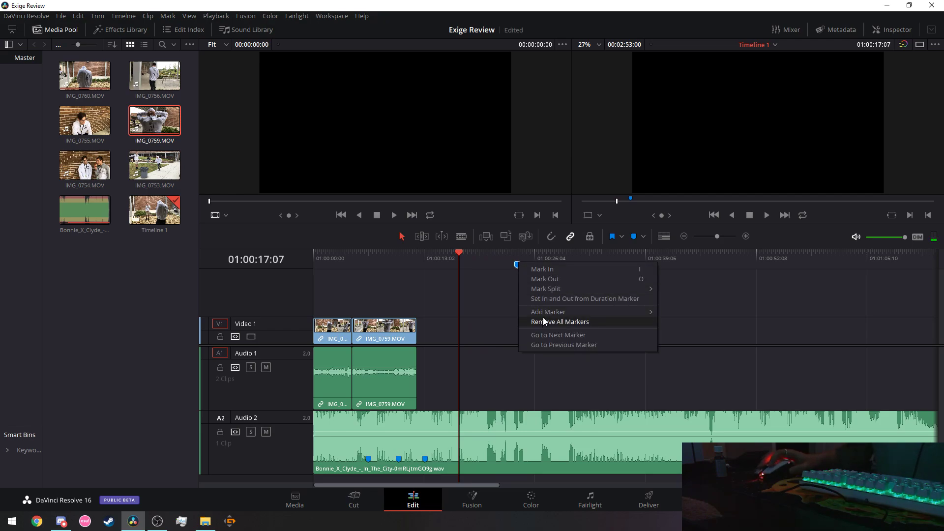
left_click(551, 279)
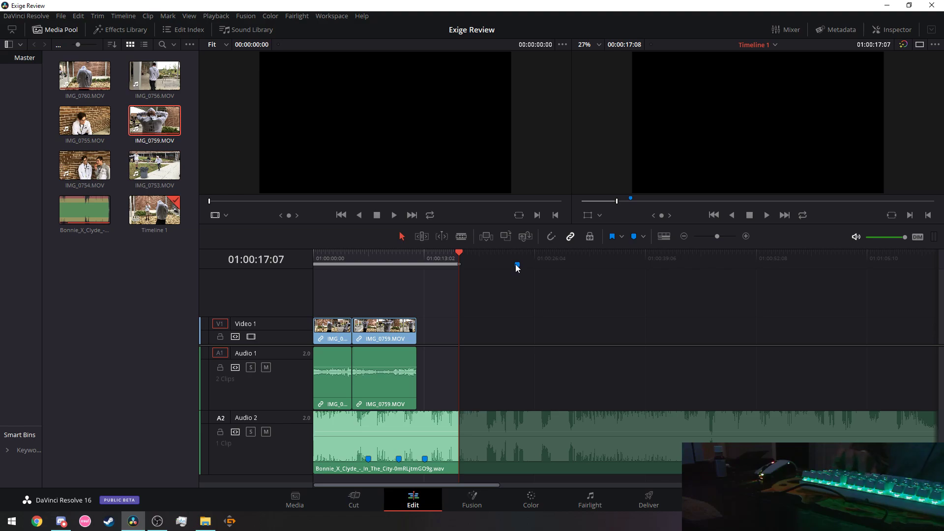
key("ctrl+z")
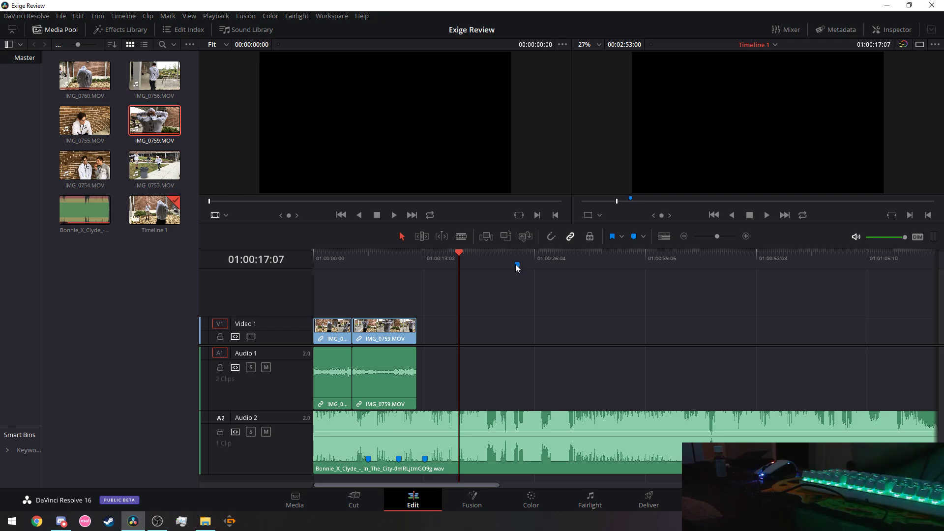
Drag the ruler marker to 01:00:21:07, remove all timeline markers, and load IMG_0759 into the source viewer.
left_click_drag(517, 266, 492, 265)
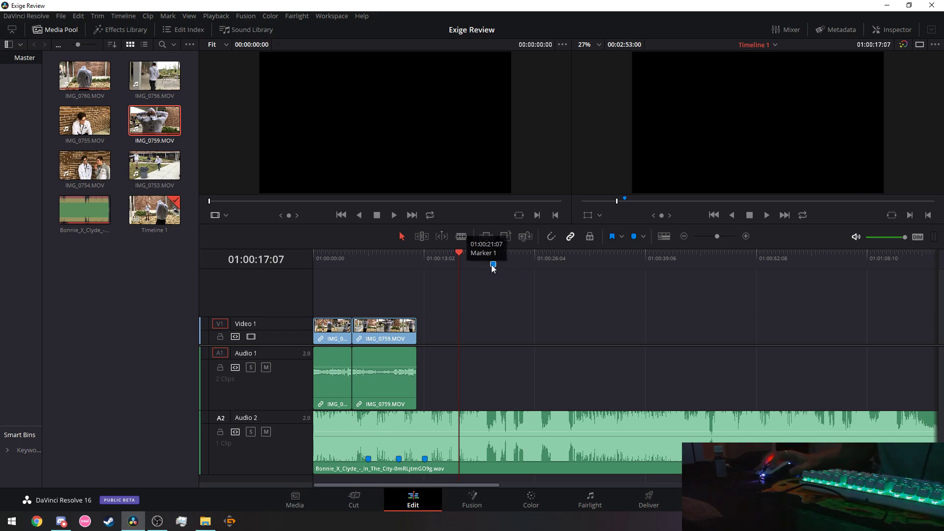
right_click(494, 265)
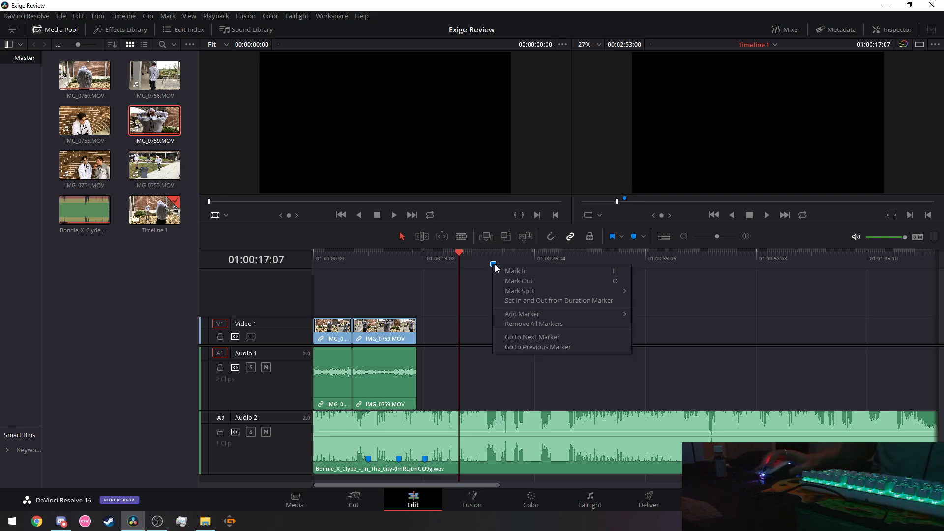
left_click(528, 324)
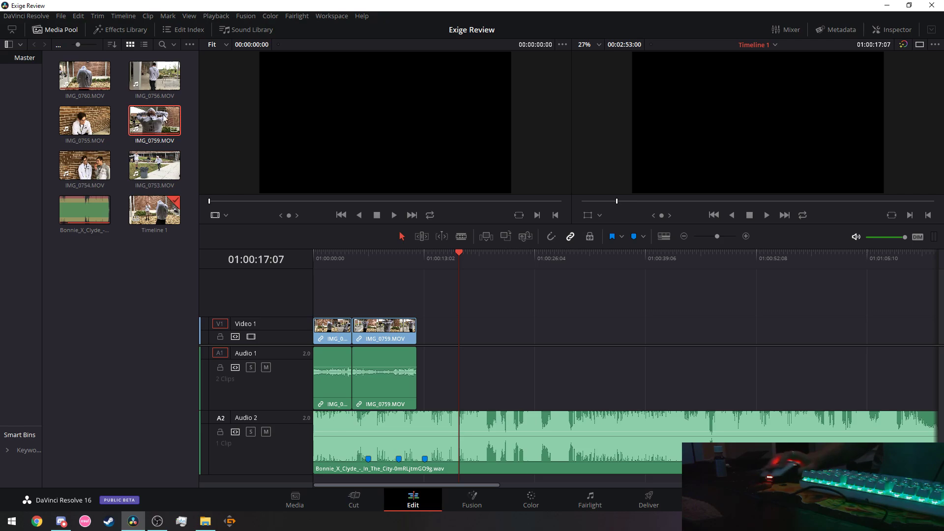
left_click(140, 130)
left_click_drag(141, 130, 234, 123)
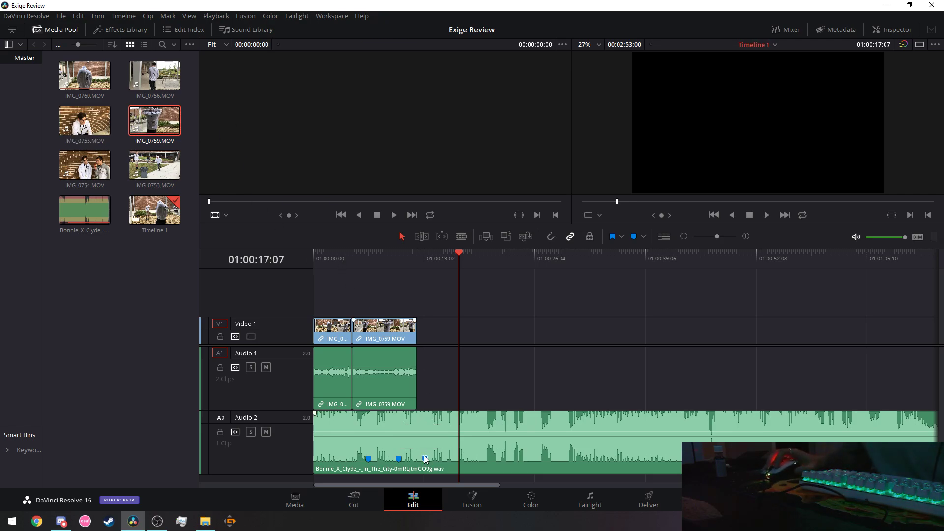
Shift the third marker on the Bonnie X Clyde song clip slightly earlier.
left_click_drag(425, 458, 417, 458)
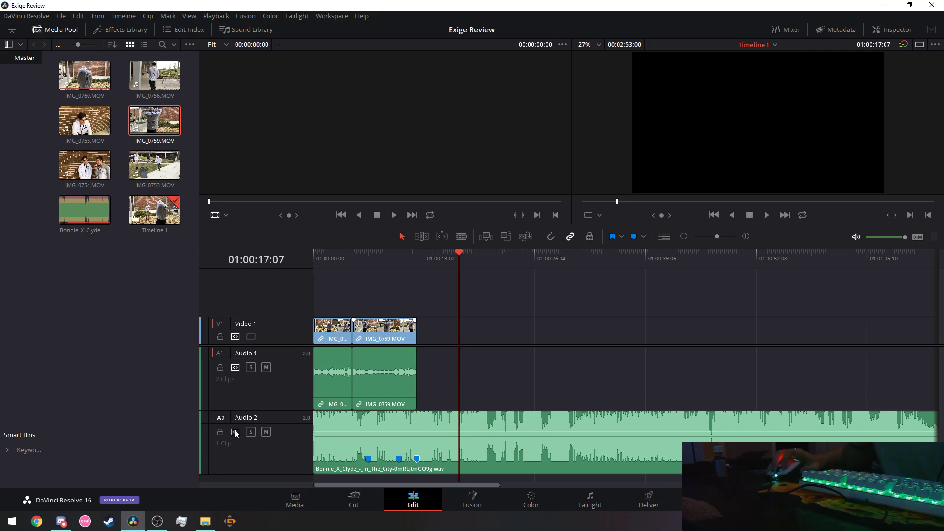
right_click(418, 463)
left_click(414, 463)
right_click(414, 463)
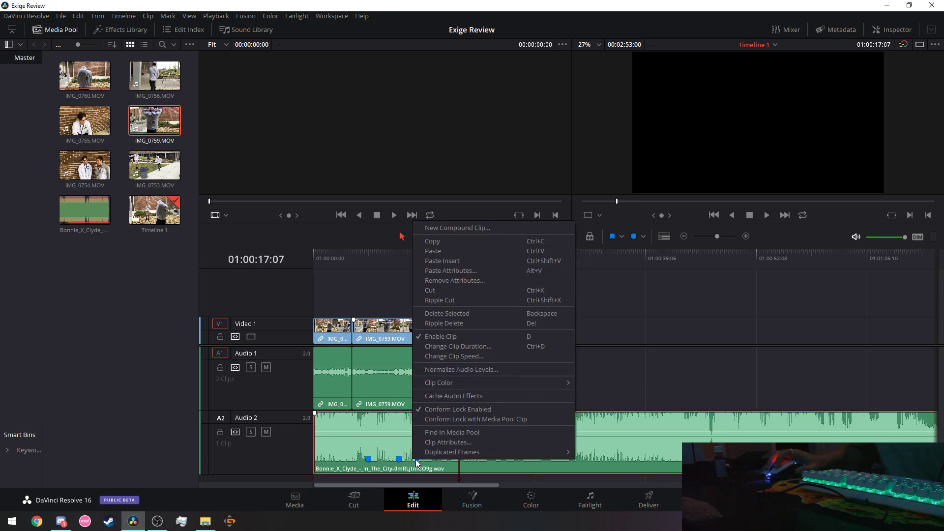
left_click(405, 482)
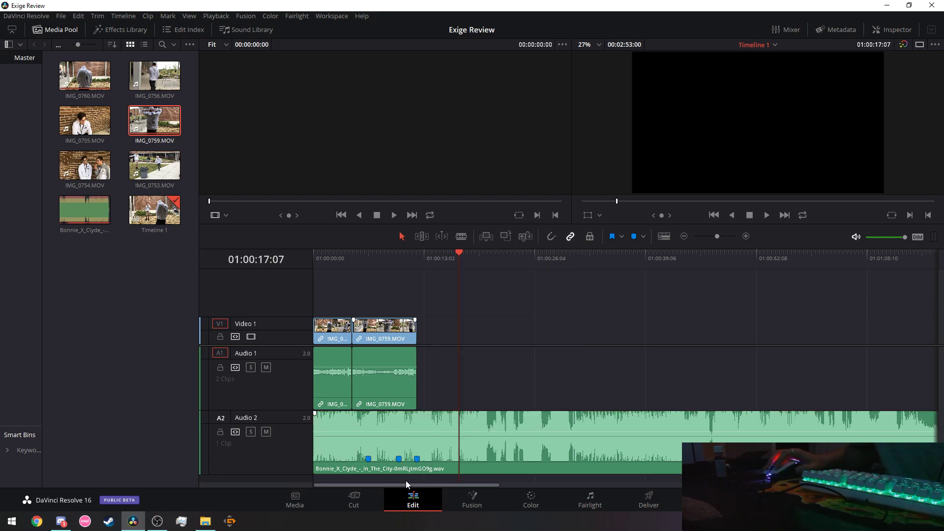
right_click(406, 480)
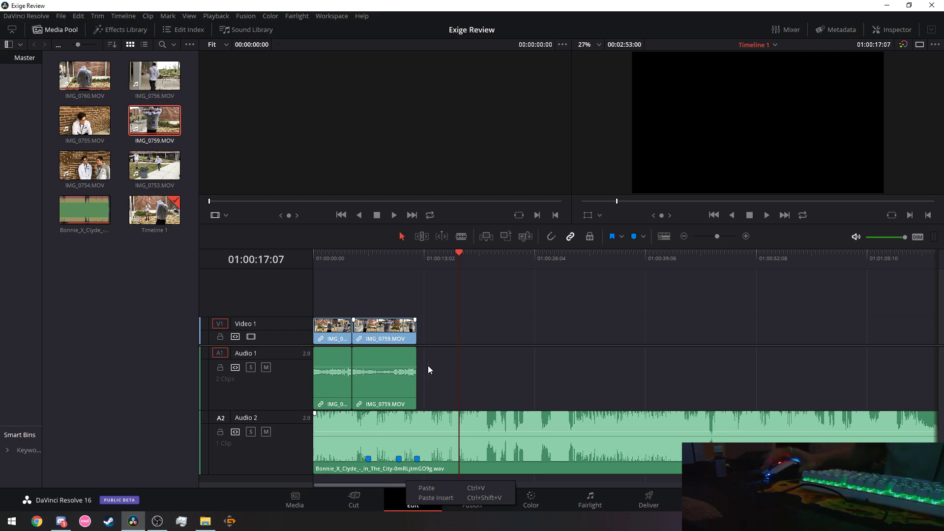
left_click(417, 460)
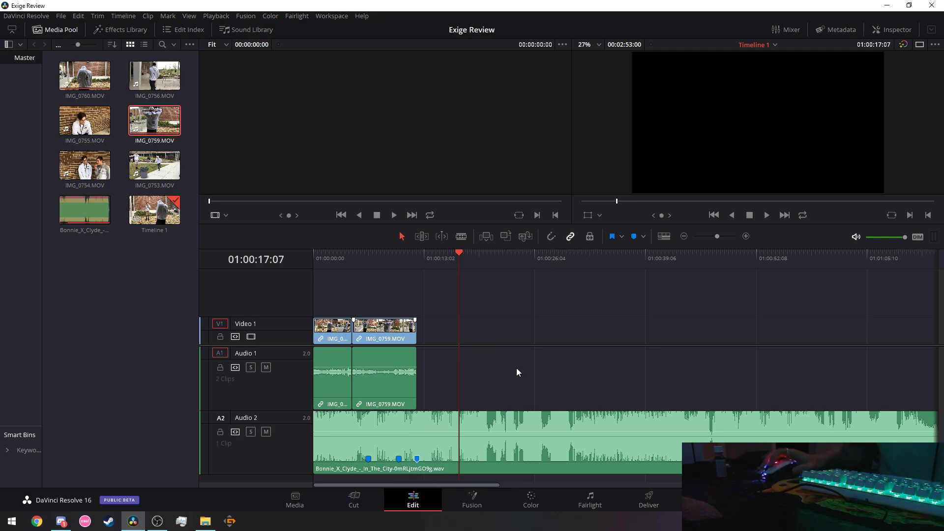
left_click(643, 236)
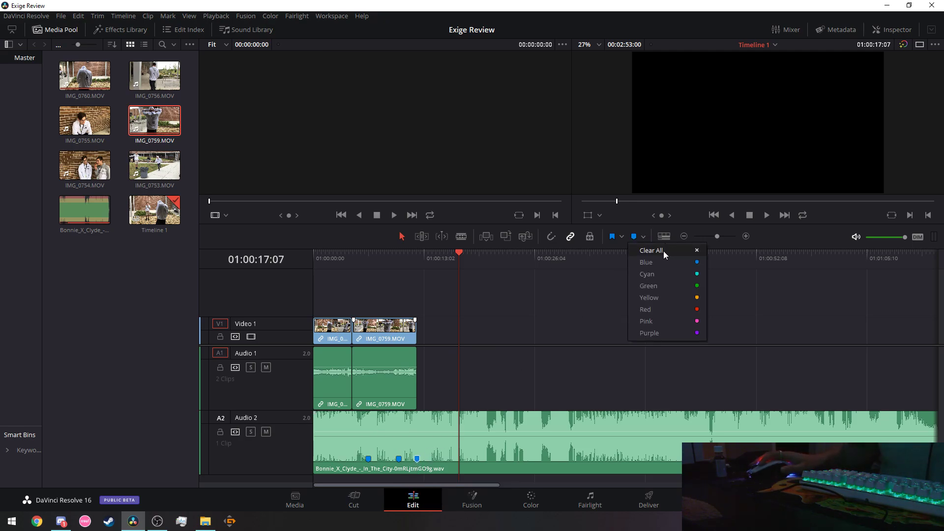
left_click(652, 251)
left_click(622, 236)
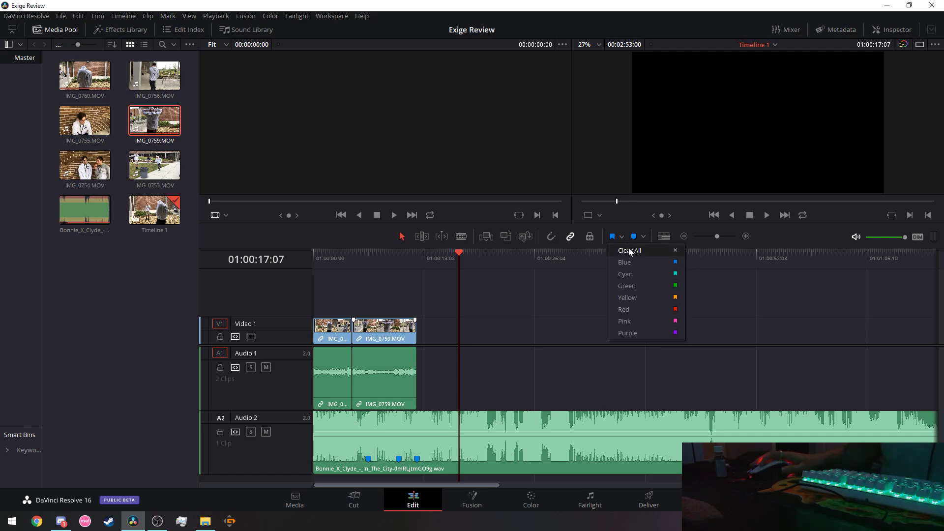
left_click(644, 236)
left_click(645, 236)
left_click(647, 247)
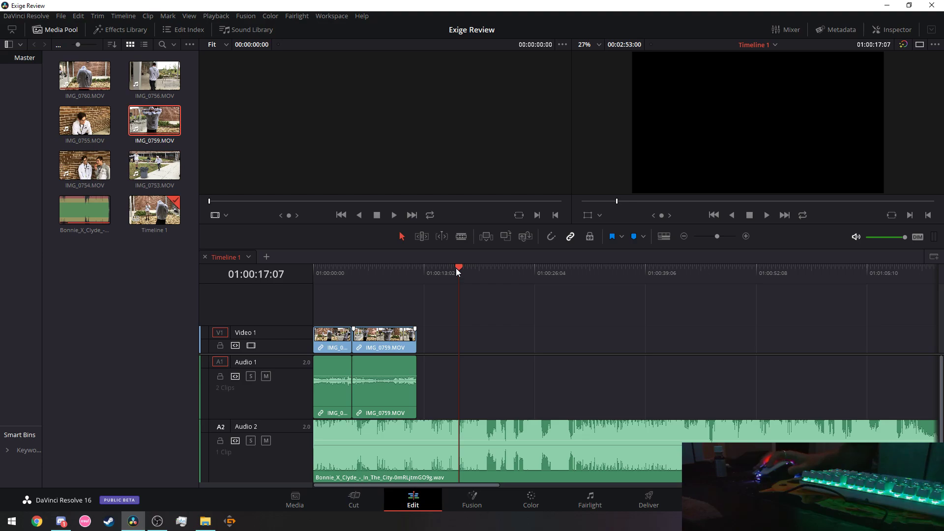
Replay the two-clip edit from the timeline start several times, finally stopping at 01:00:06:23.
key("Home")
left_click(768, 215)
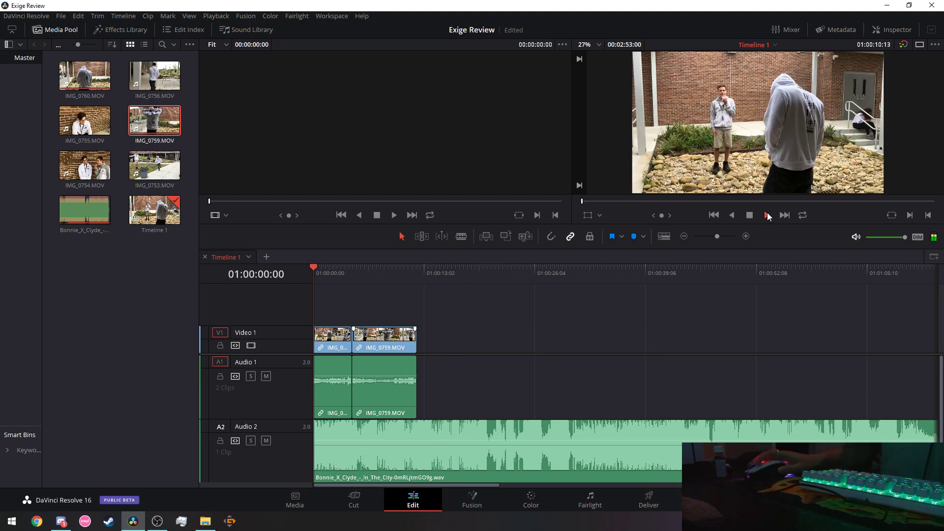
key("Home")
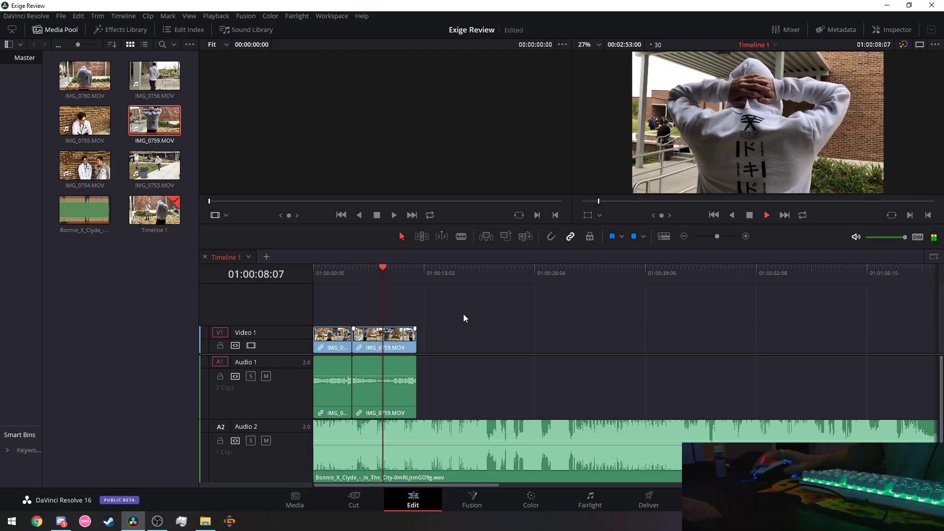
left_click(749, 216)
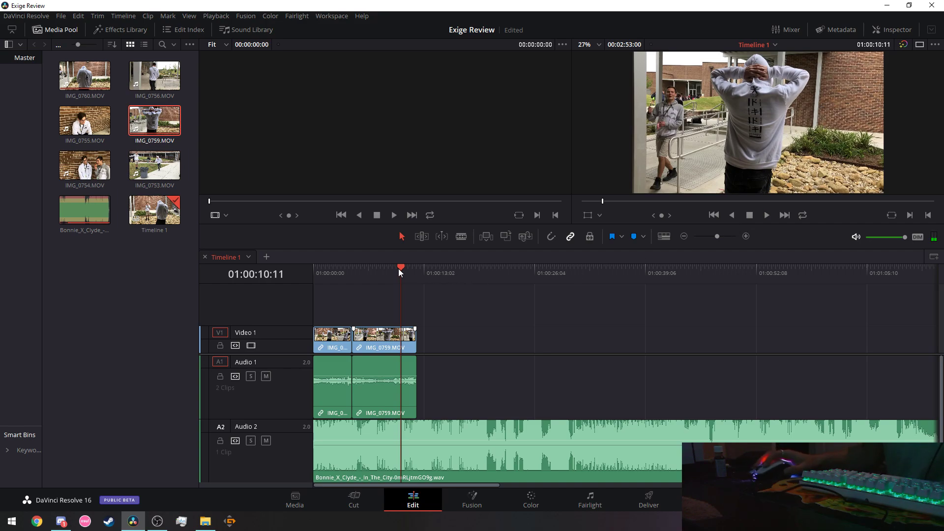
left_click_drag(401, 268, 300, 273)
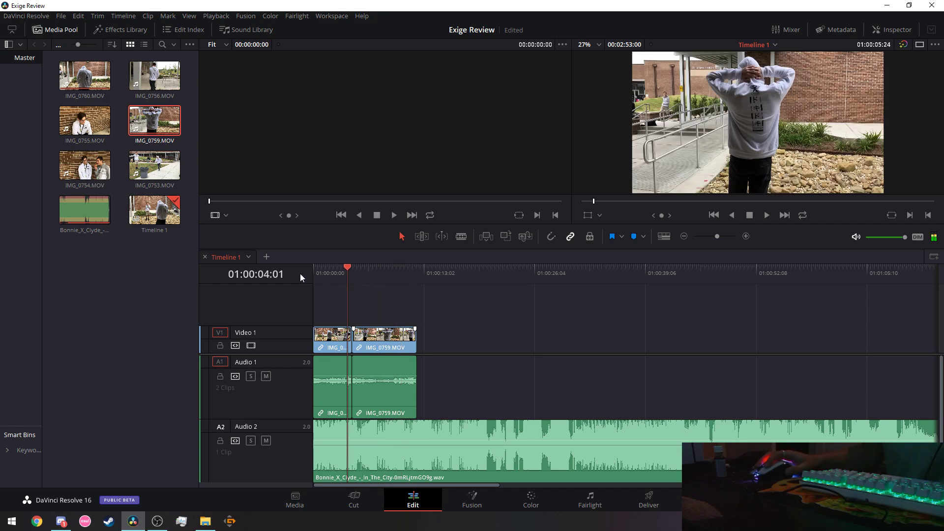
left_click(766, 214)
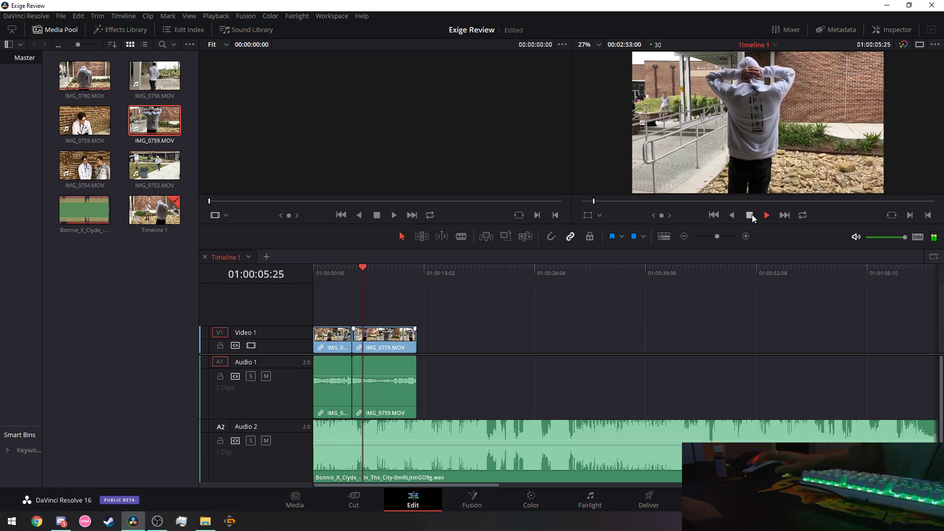
left_click(751, 215)
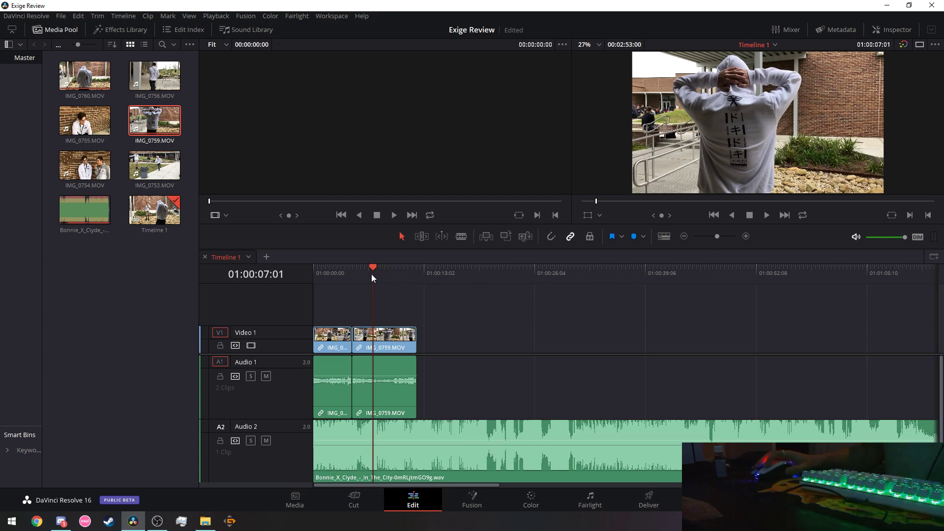
key("Home")
left_click(767, 215)
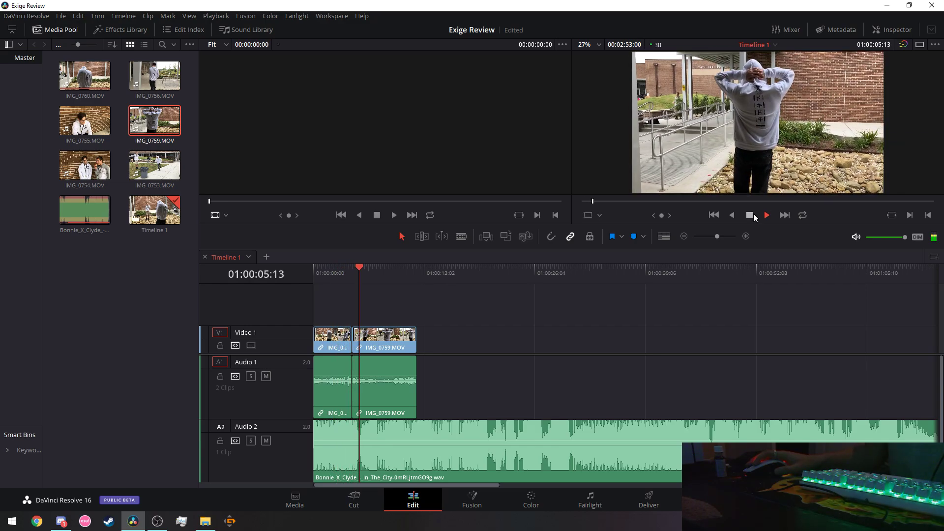
left_click(753, 214)
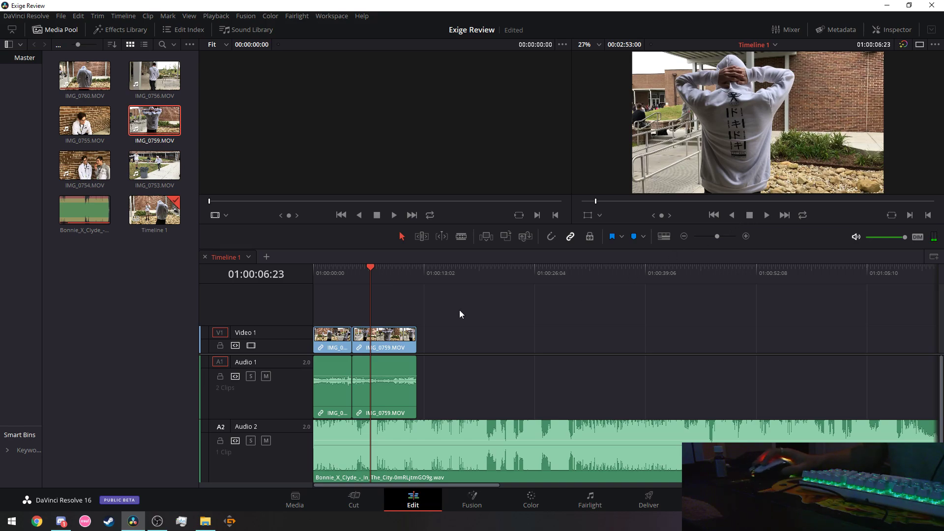
Blade IMG_0759 at 01:00:06:23, undoing the first cut and cutting again at the playhead.
left_click(461, 237)
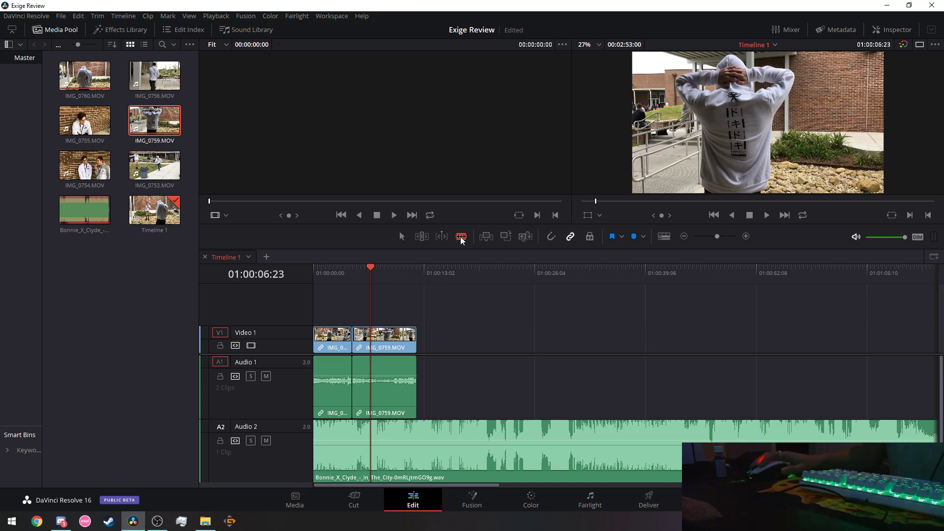
left_click(371, 341)
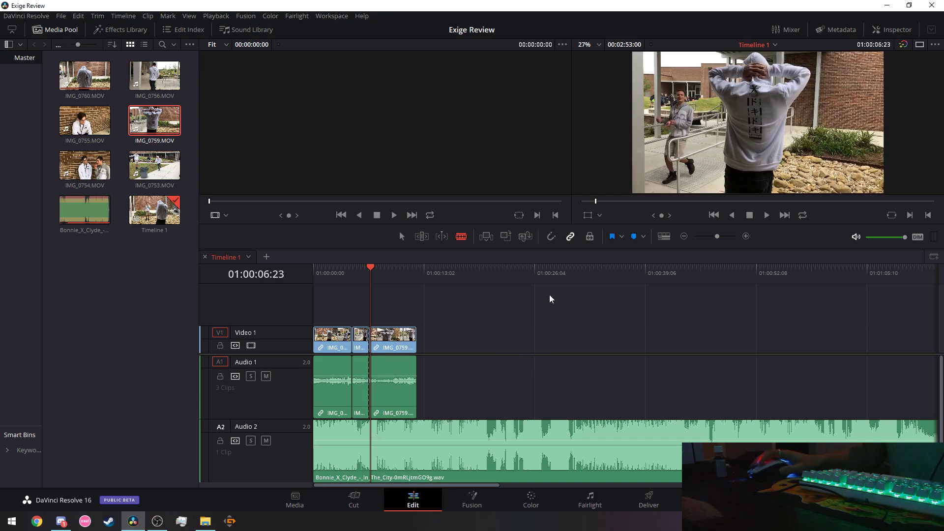
key("ctrl+z")
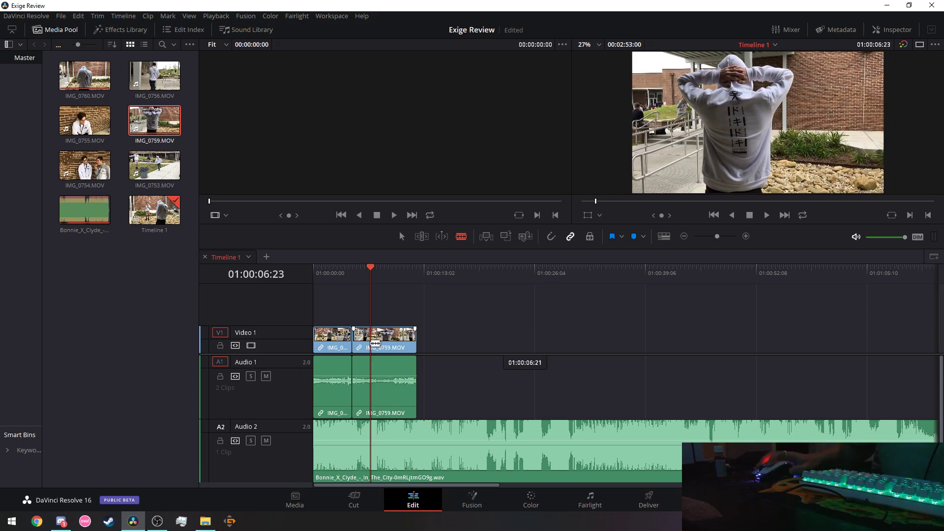
left_click(375, 343)
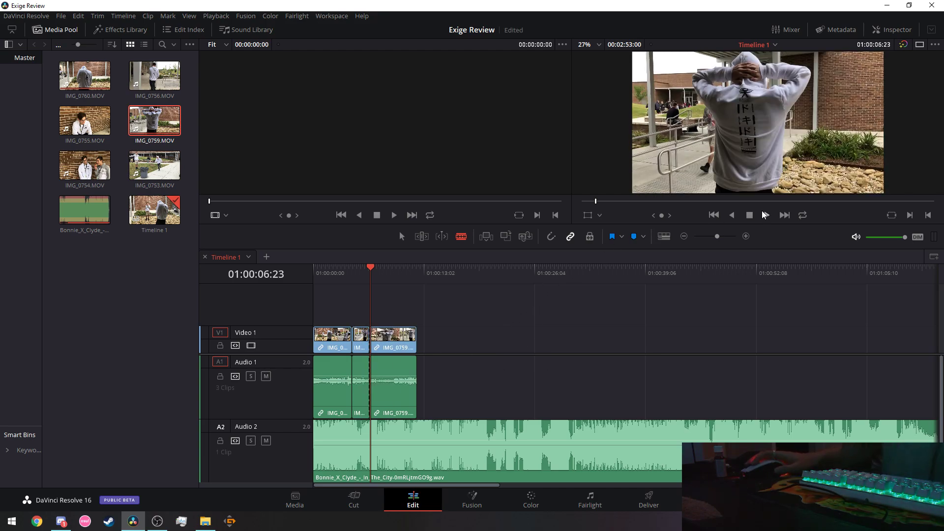
Select the three clips on Video 1 and Audio 1 and unlink their camera audio.
left_click(400, 237)
left_click_drag(389, 344, 388, 332)
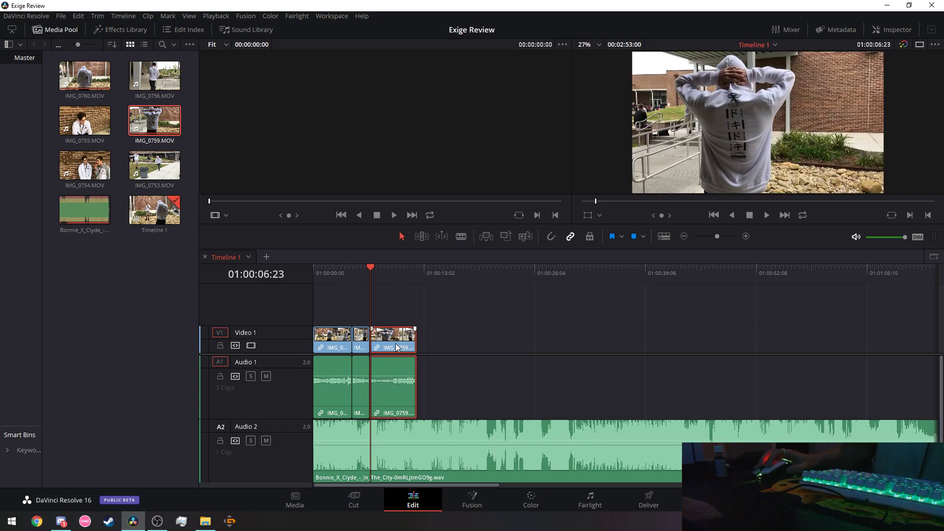
right_click(397, 347)
left_click(501, 374)
left_click_drag(465, 308, 319, 366)
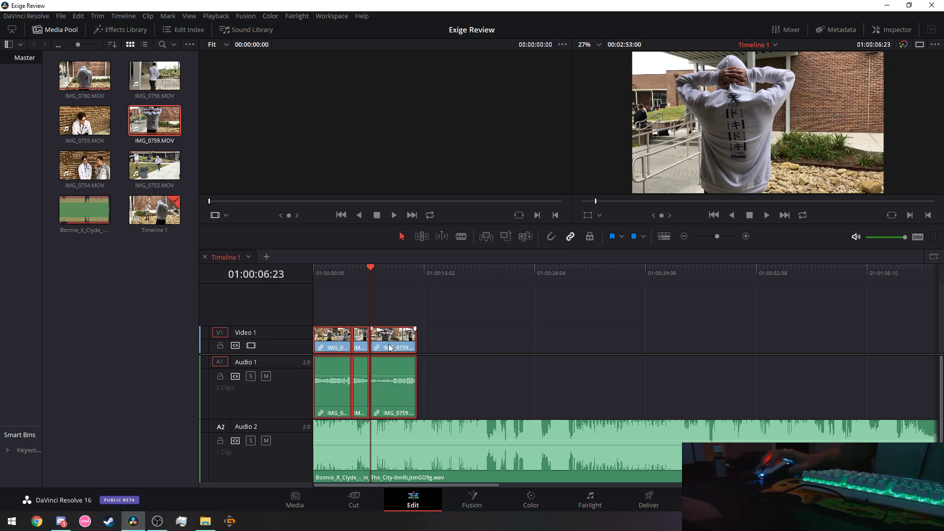
right_click(392, 347)
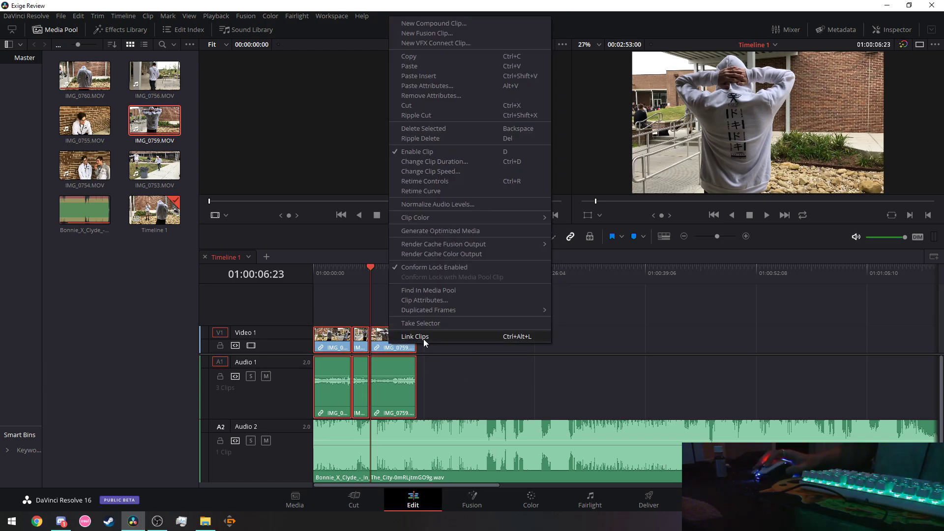
left_click(424, 337)
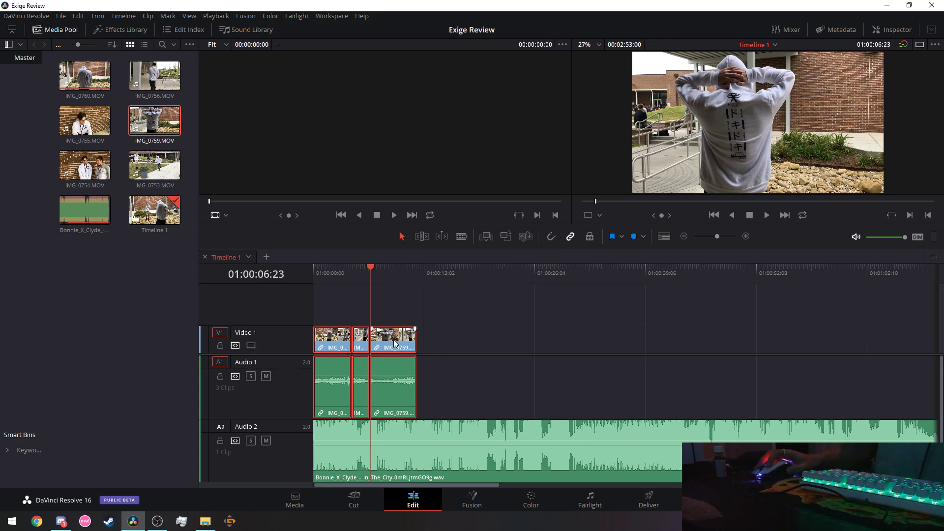
right_click(394, 339)
left_click(424, 333)
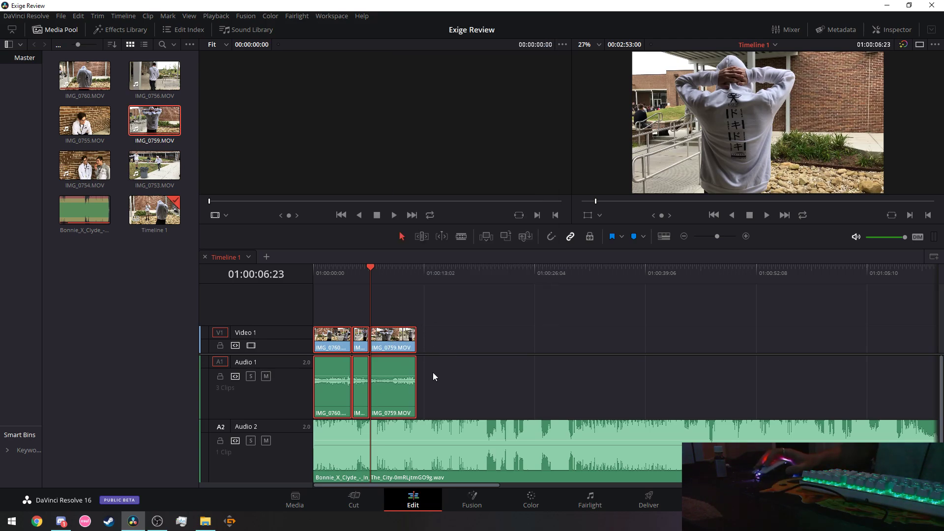
left_click(345, 342)
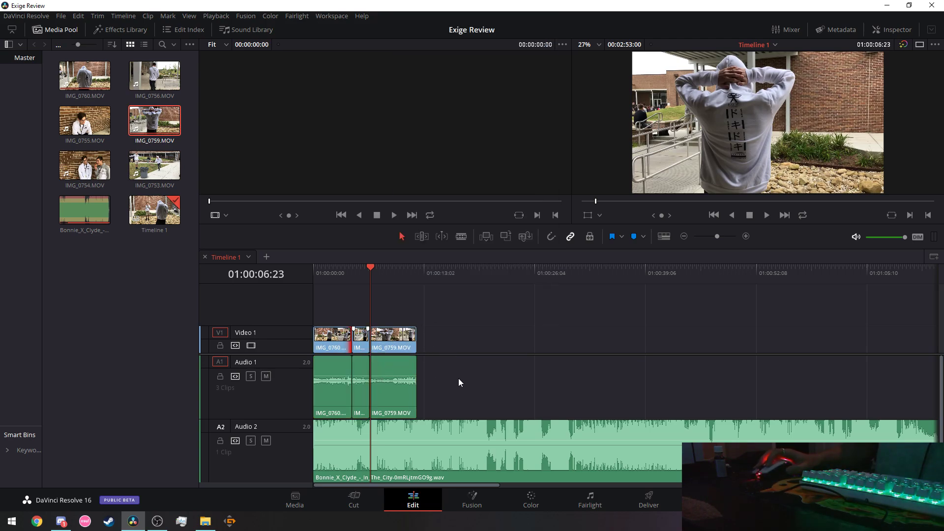
Select the three Audio 1 clips and cut them, emptying the track.
left_click_drag(458, 383, 336, 394)
right_click(336, 394)
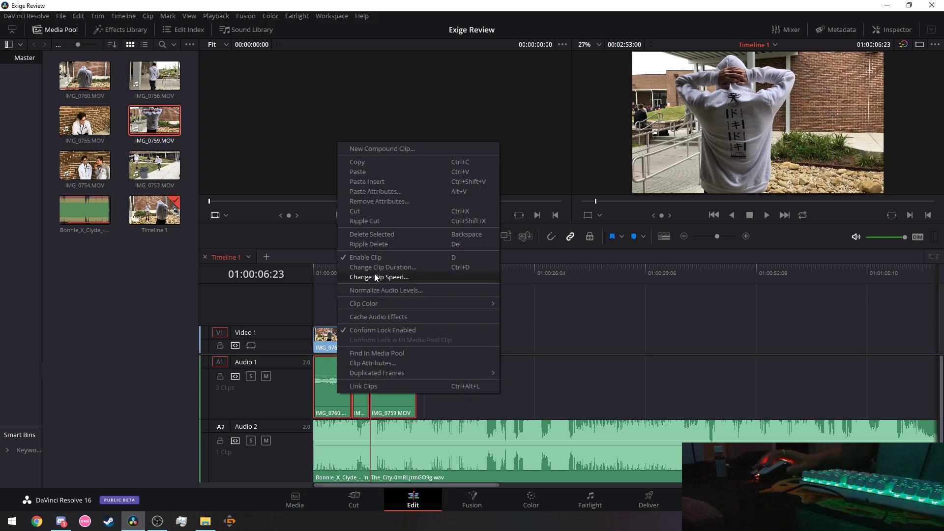
left_click(366, 211)
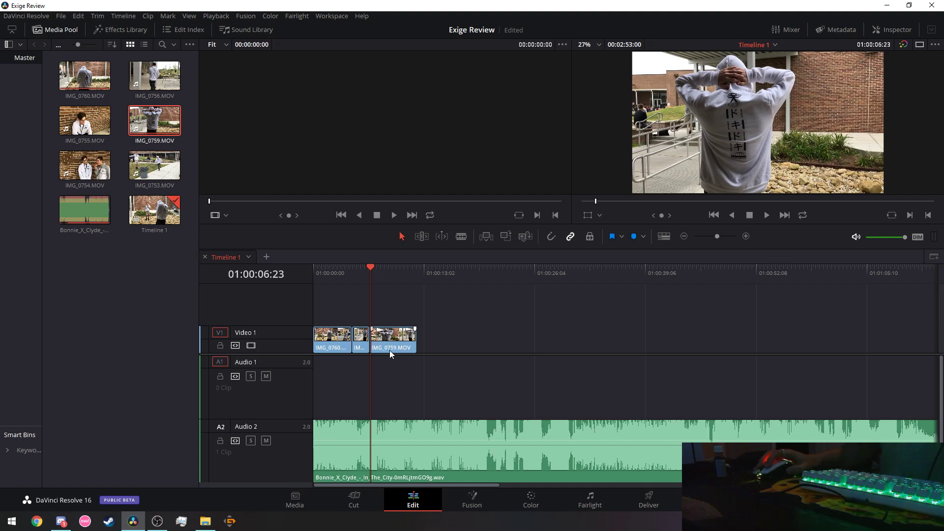
Try IMG_0759 on a hidden Video 2 track, move it back, and preview from 01:00:03:12.
left_click_drag(382, 340, 382, 321)
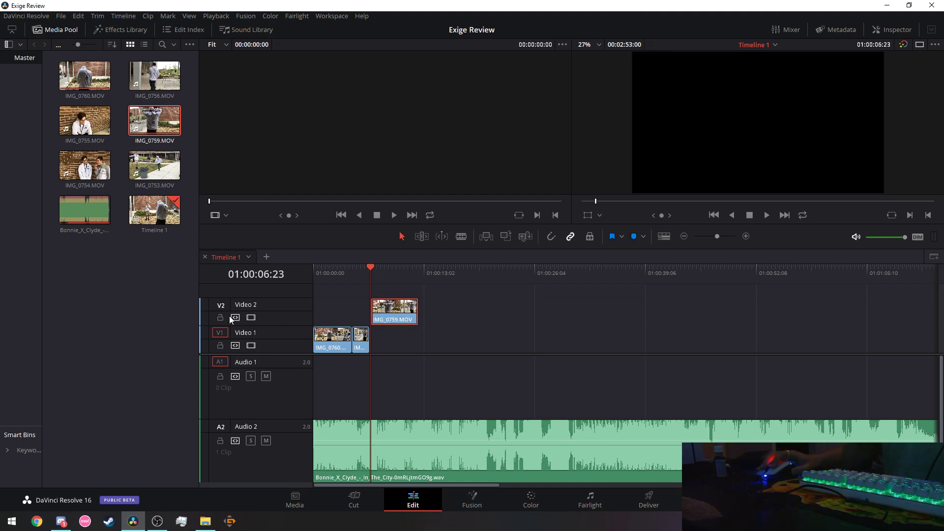
left_click(251, 318)
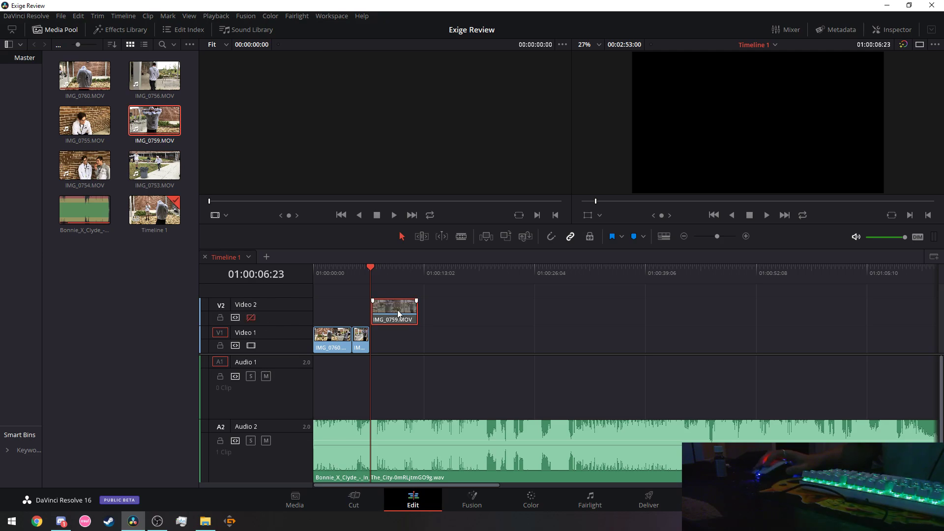
left_click_drag(399, 328, 384, 343)
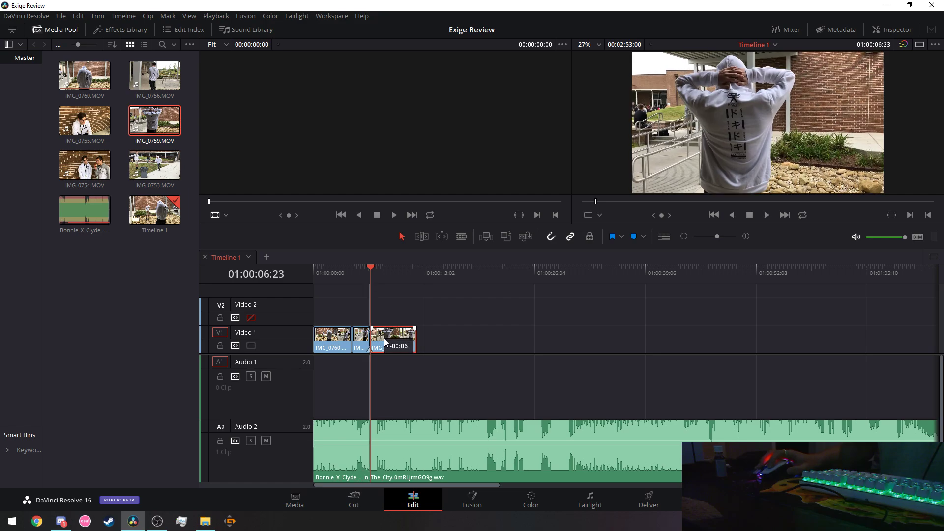
left_click(343, 270)
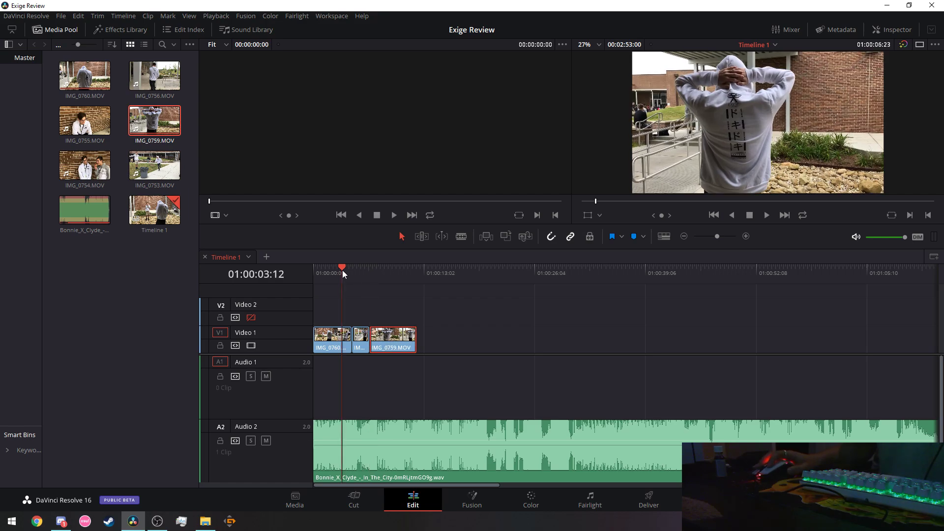
left_click(766, 216)
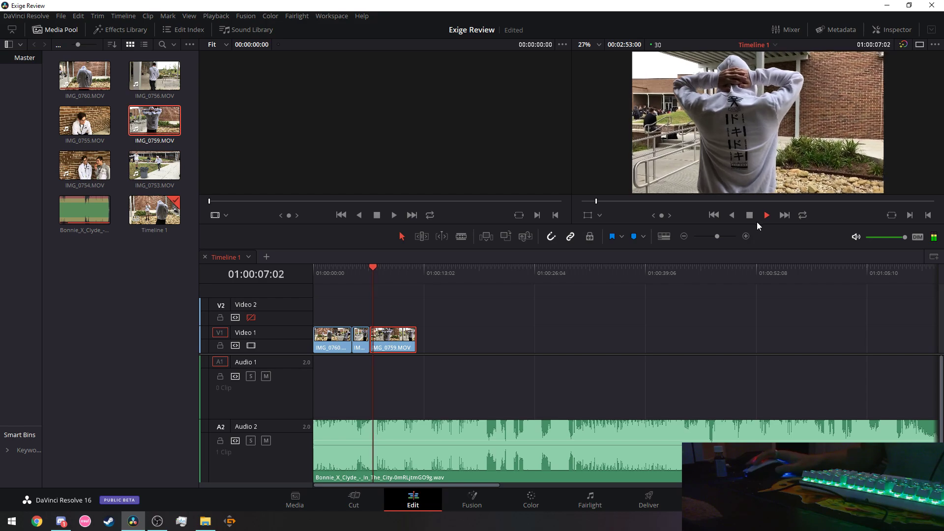
left_click(750, 216)
Move IMG_0759 to Video 2, paste a copy of the short Video 1 clip, and extend it to its media end.
left_click_drag(406, 343, 406, 321)
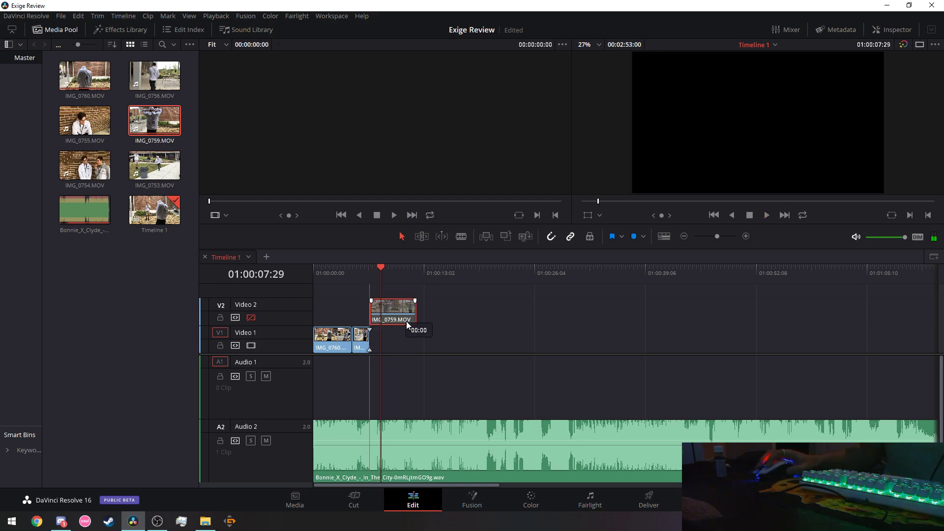
right_click(364, 344)
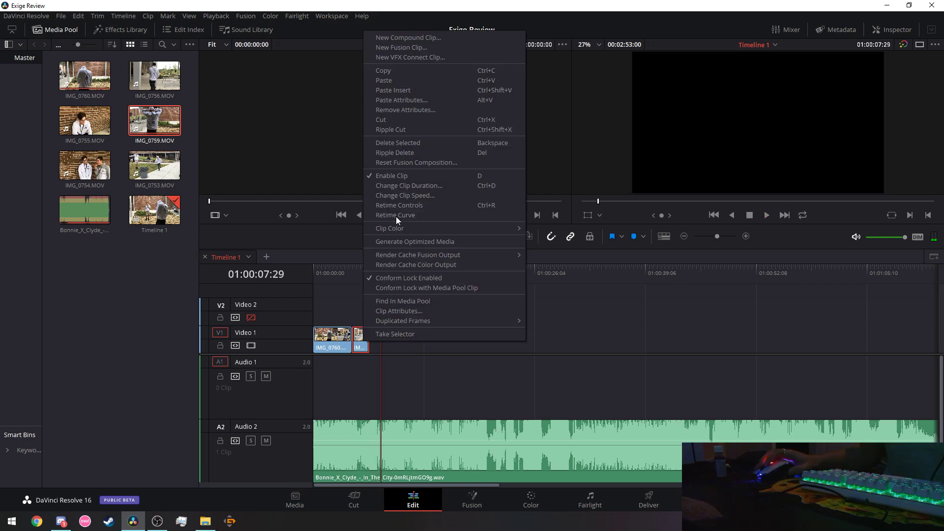
left_click(371, 73)
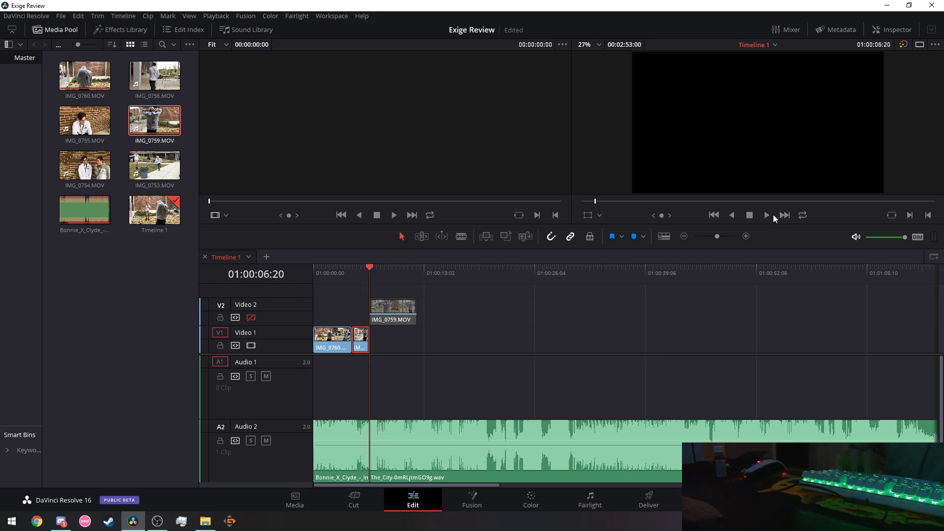
key("ctrl+v")
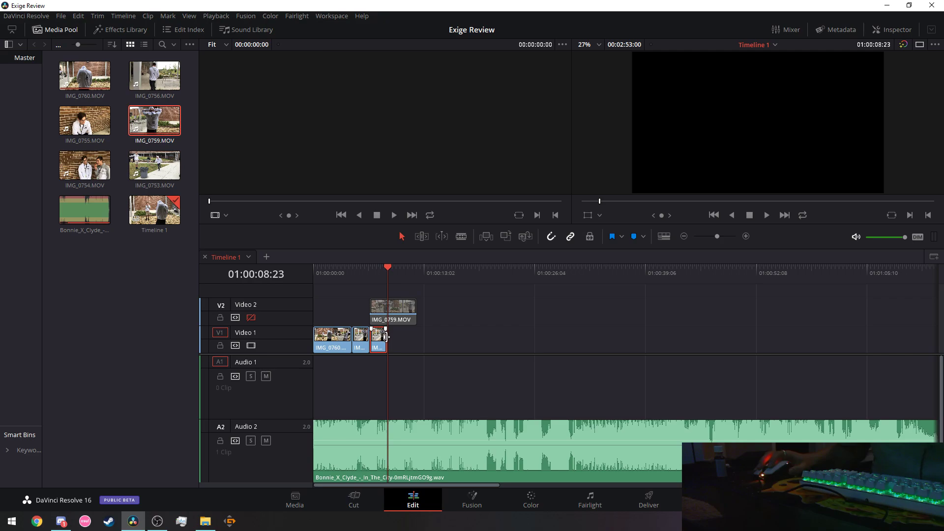
left_click_drag(387, 337, 417, 337)
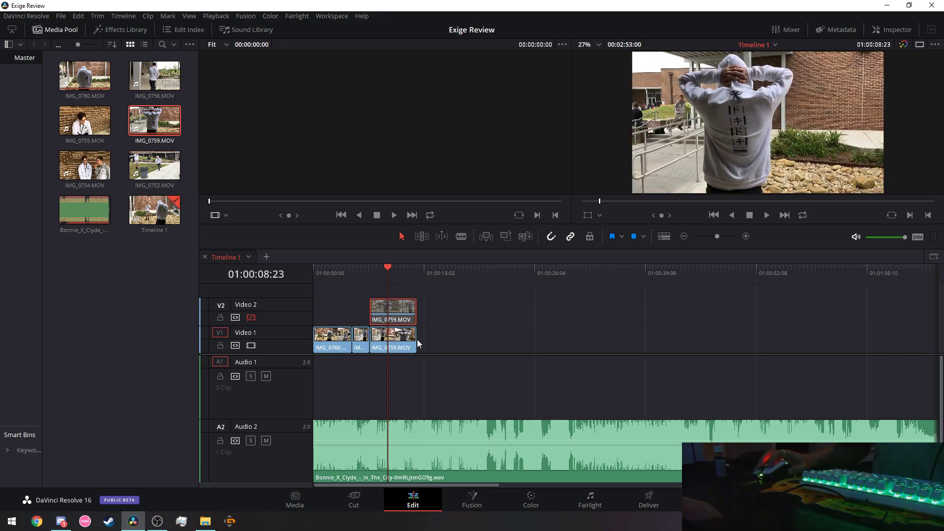
left_click_drag(417, 339, 452, 348)
Delete the IMG_0759 copy on Video 2 and set the playhead to 01:00:02:18.
left_click(392, 321)
right_click(397, 318)
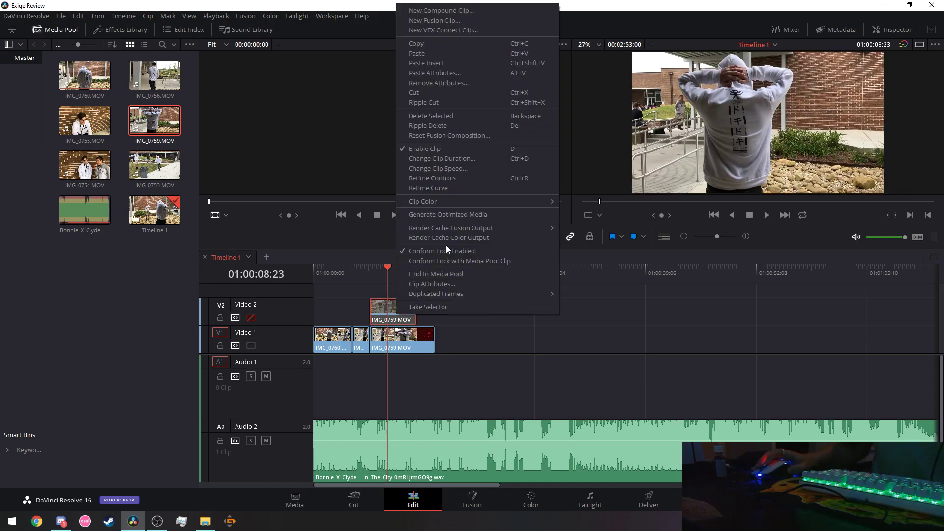
left_click(429, 90)
left_click(335, 270)
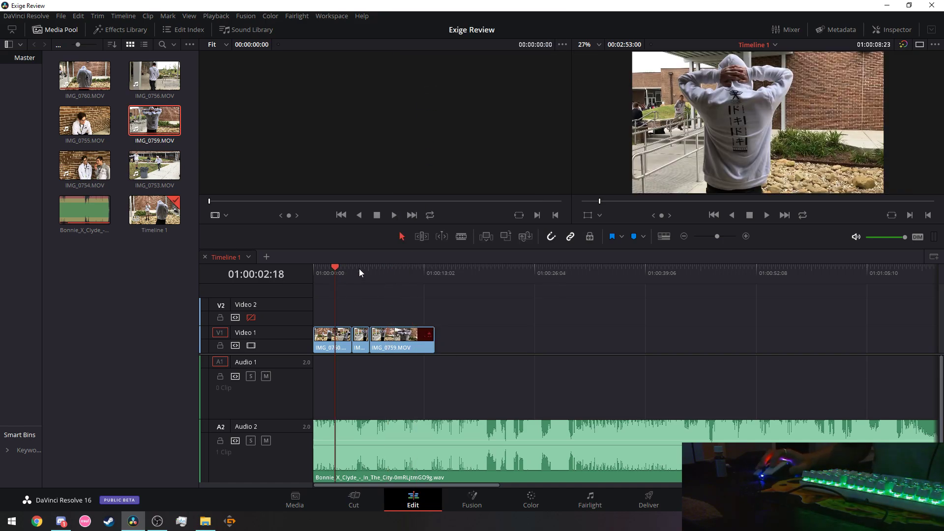
Preview from 01:00:02:06, stop at 01:00:09:29, and switch to the Blade tool.
left_click(767, 215)
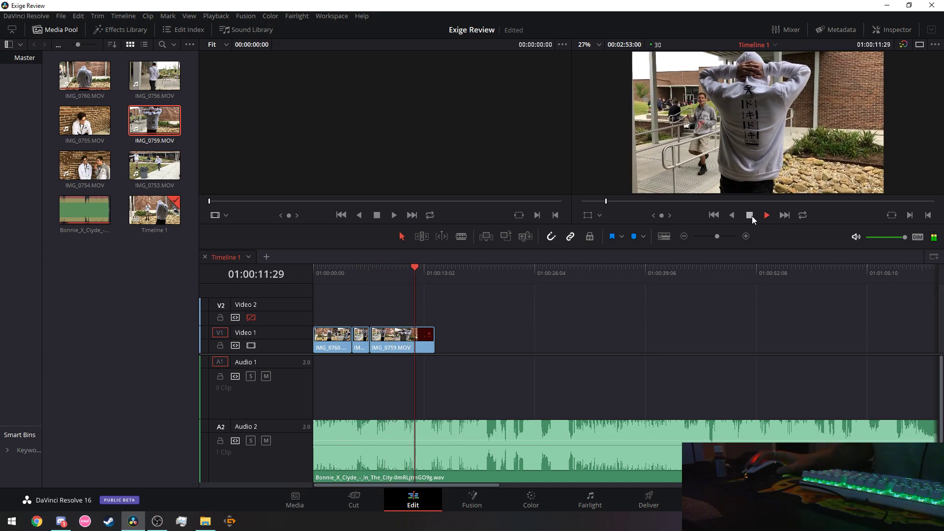
left_click(751, 217)
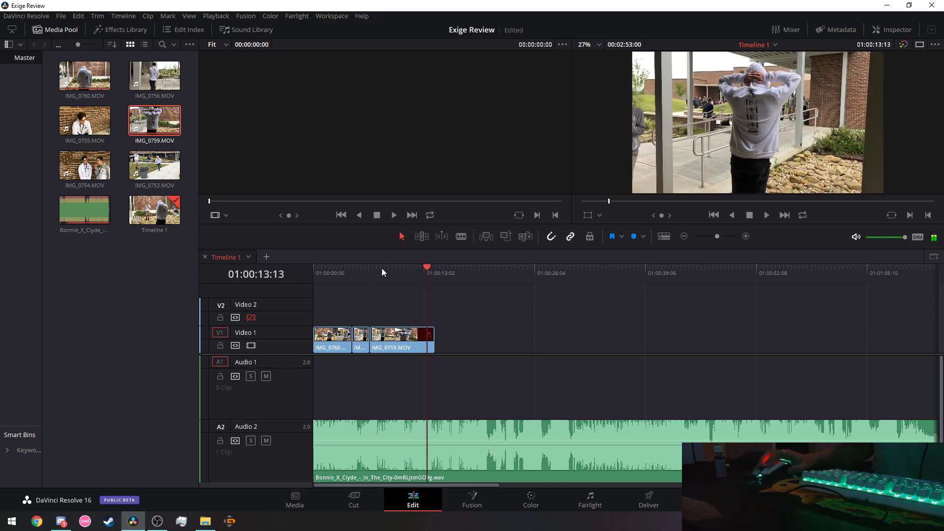
left_click(332, 269)
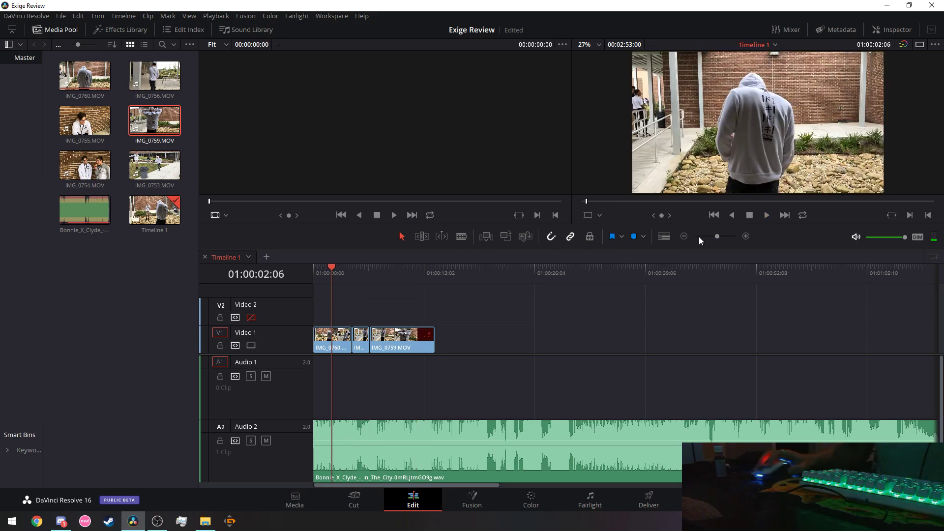
left_click(766, 215)
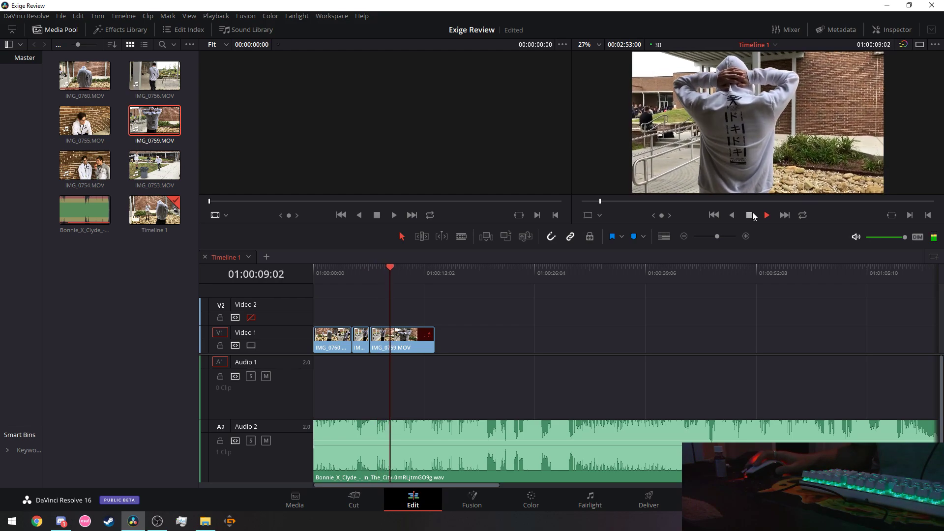
left_click(750, 216)
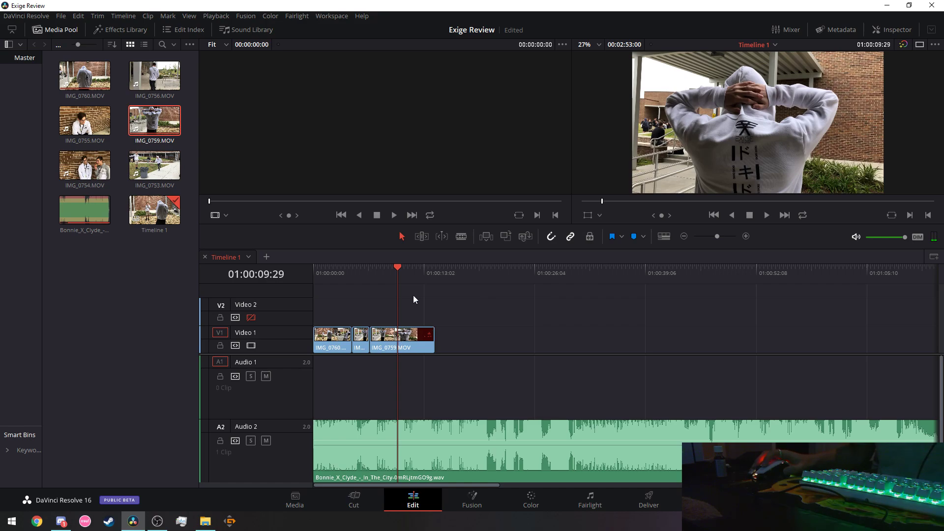
left_click(461, 237)
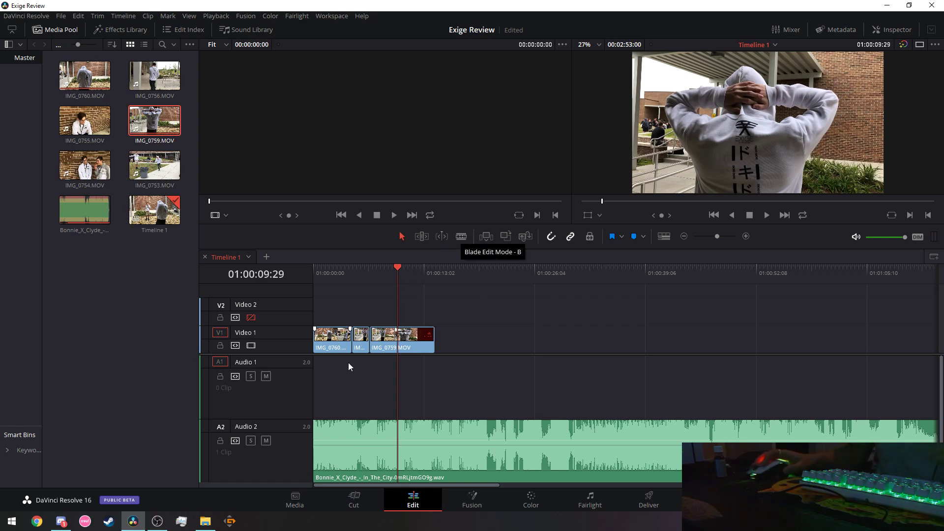
Blade IMG_0759 at 01:00:09:29, cut away the tail, and drag the clip's end back out by 02:20.
left_click(404, 345)
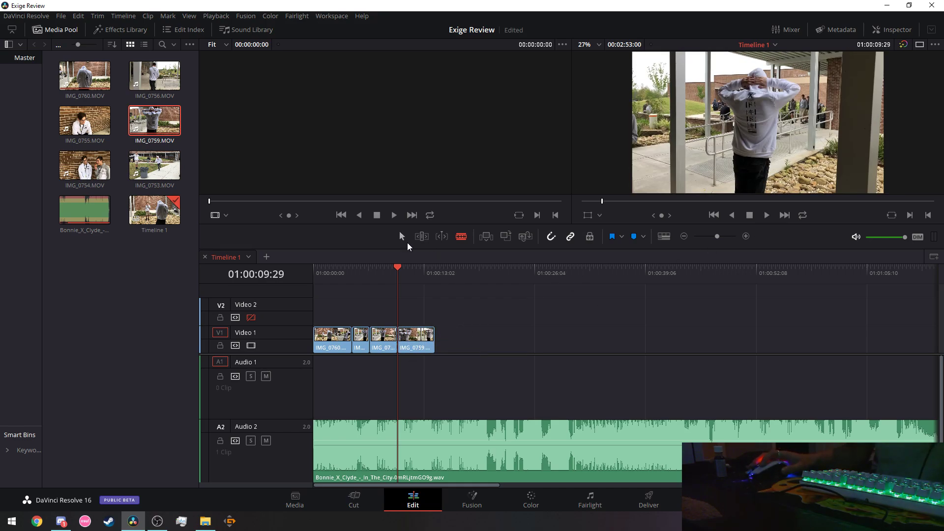
right_click(409, 340)
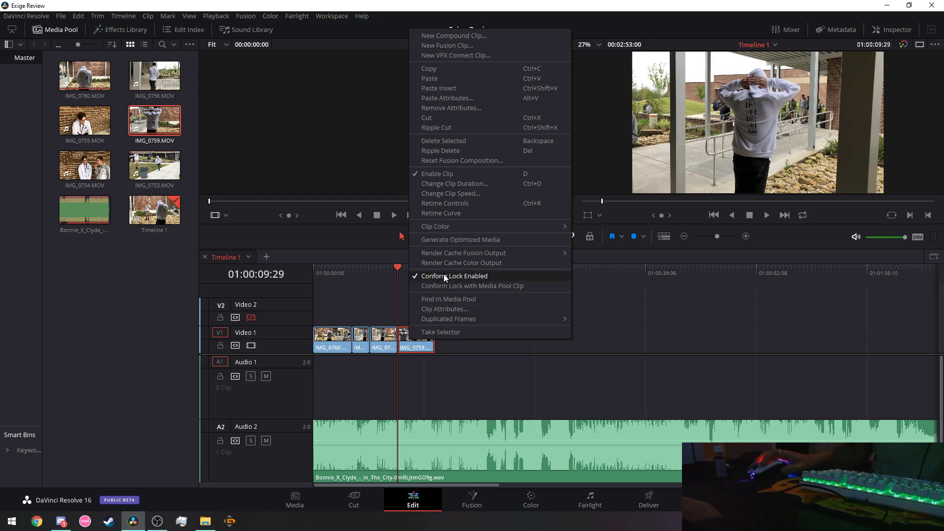
left_click(450, 118)
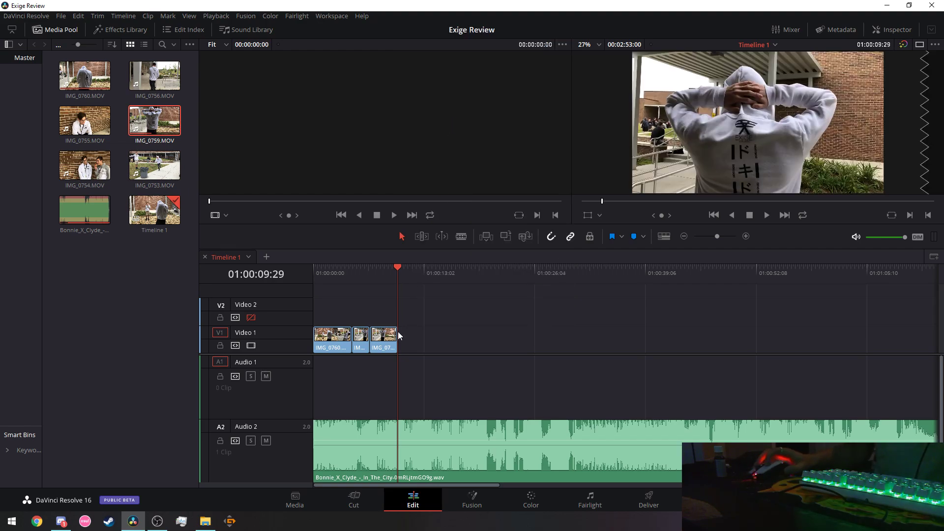
left_click_drag(398, 336, 443, 337)
left_click(327, 273)
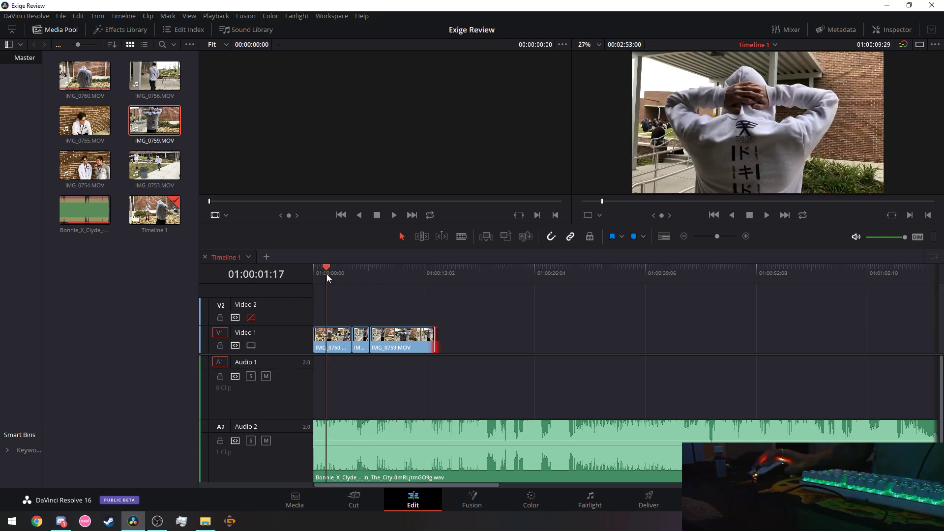
Replay IMG_0759 around the cut, stop at 01:00:09:25 and step forward to 01:00:09:28.
left_click(767, 216)
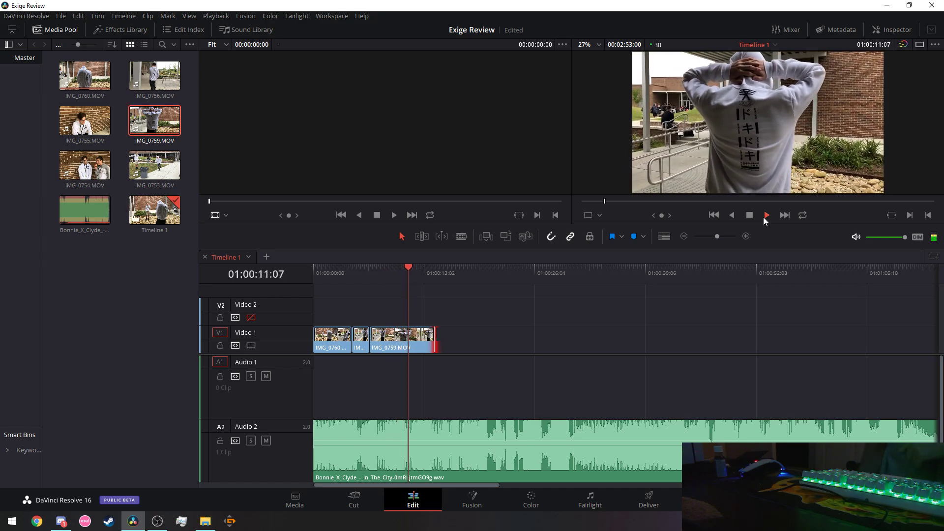
left_click(334, 269)
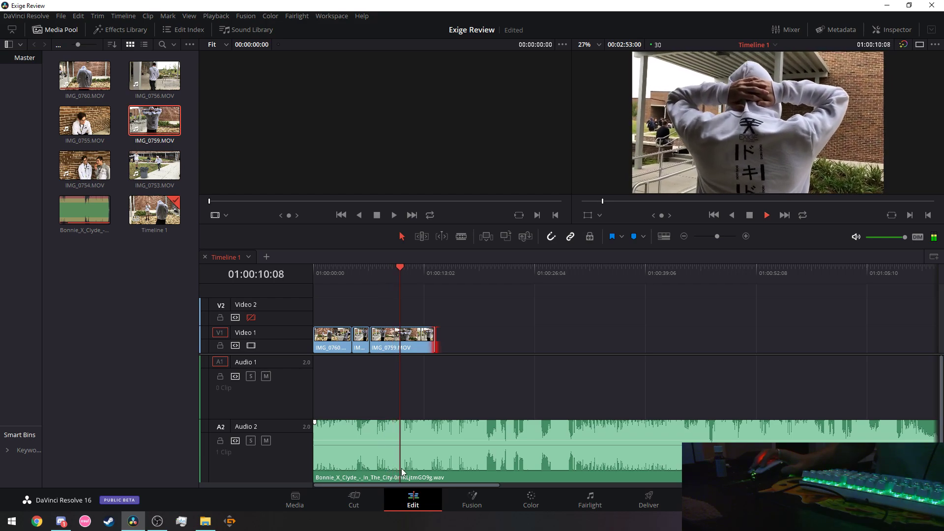
left_click(387, 271)
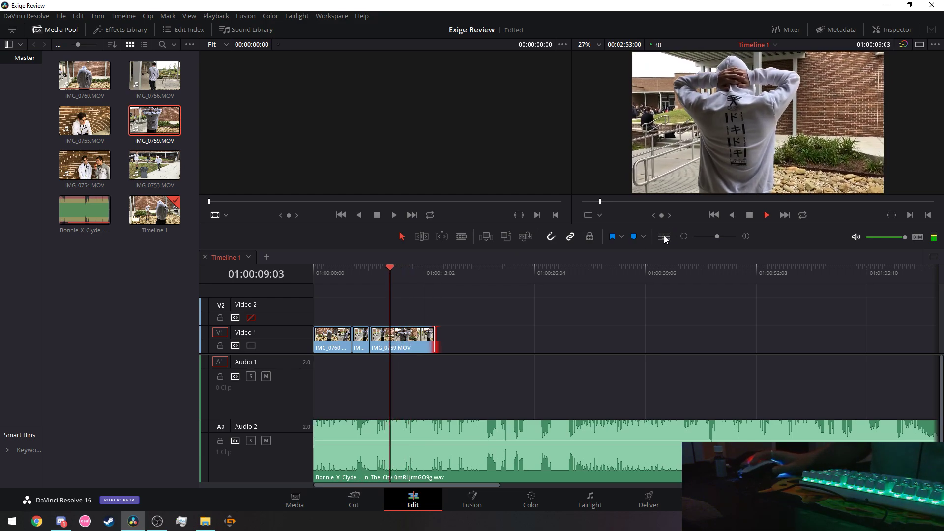
key("space")
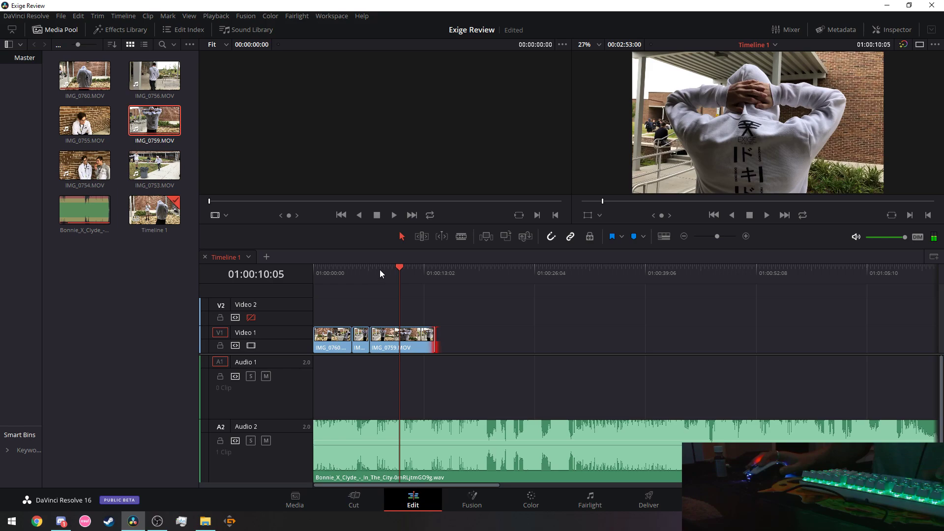
left_click(379, 269)
key("space")
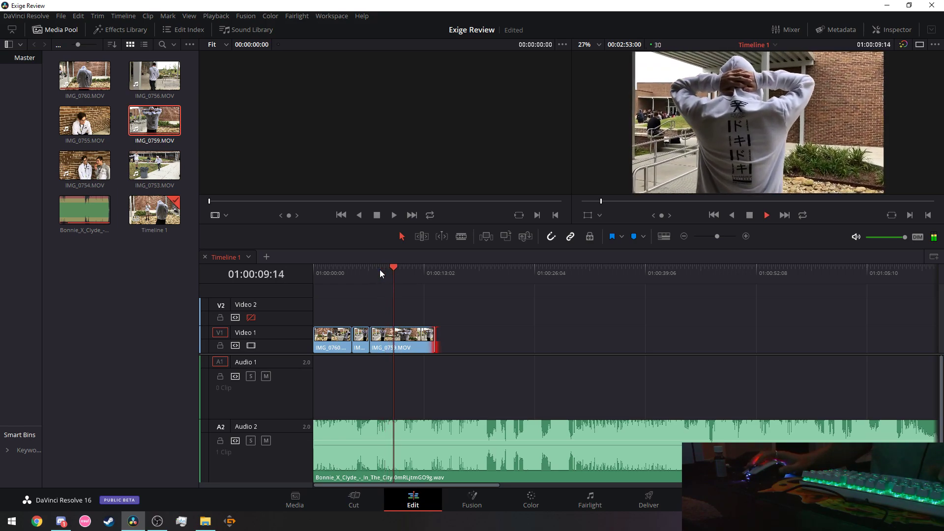
key("space")
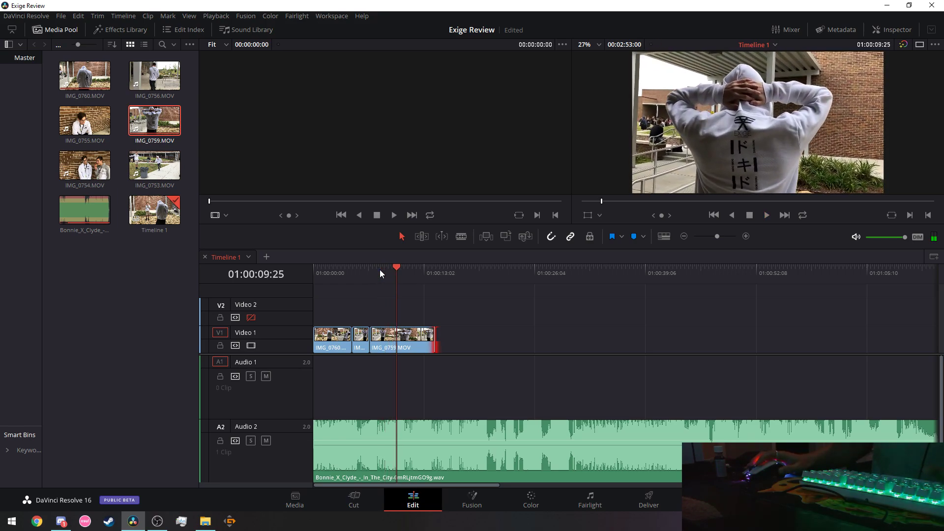
key("Right")
key("Right")
key("Right")
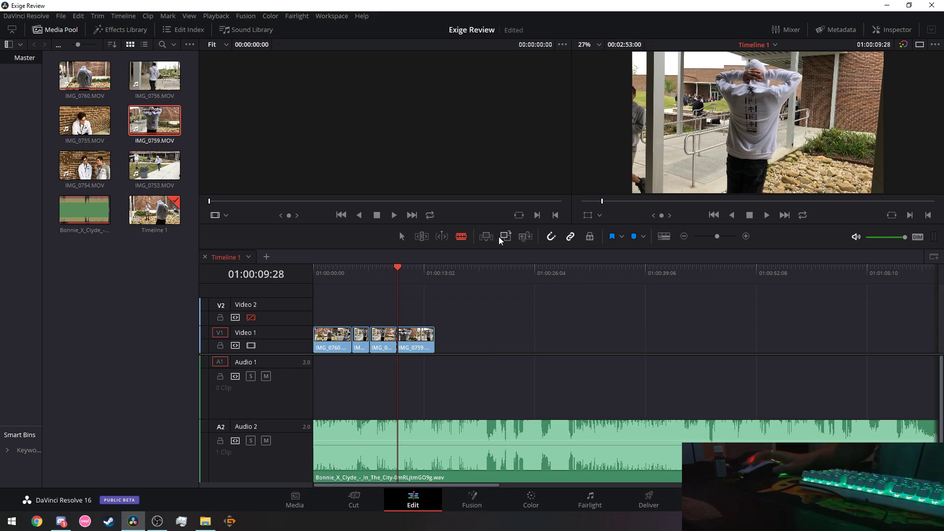
Delete the IMG_0759 piece after the split and extend the clip back to its media end.
right_click(418, 350)
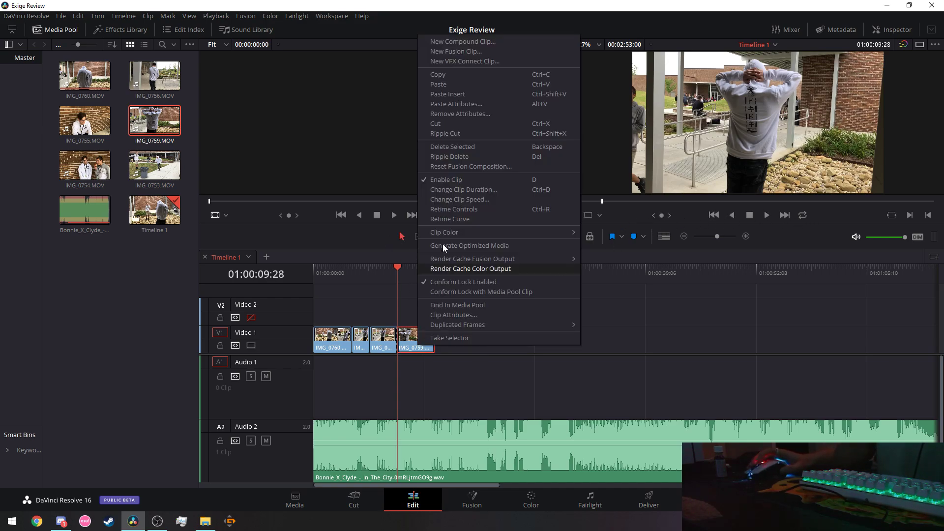
left_click(441, 124)
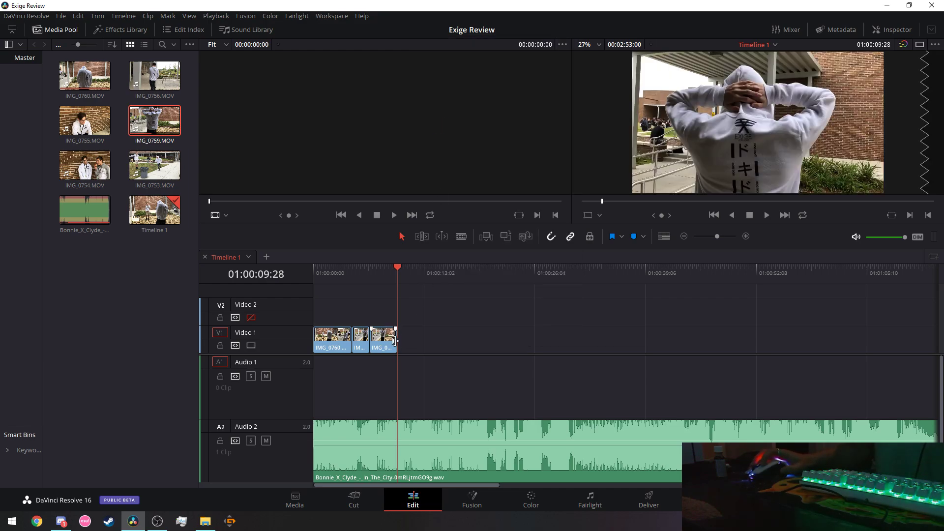
left_click_drag(401, 340, 458, 338)
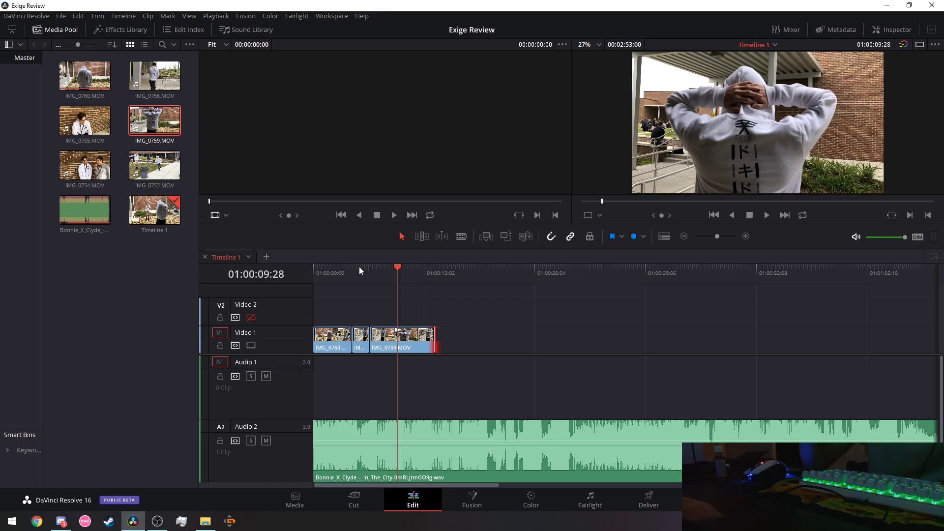
Replay the edit and park the playhead exactly at 01:00:09:26.
left_click(341, 274)
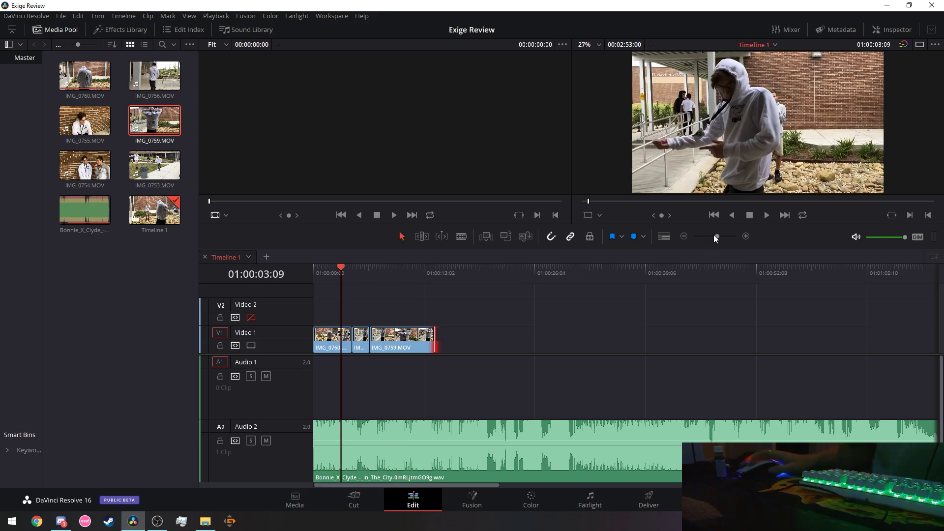
left_click(762, 218)
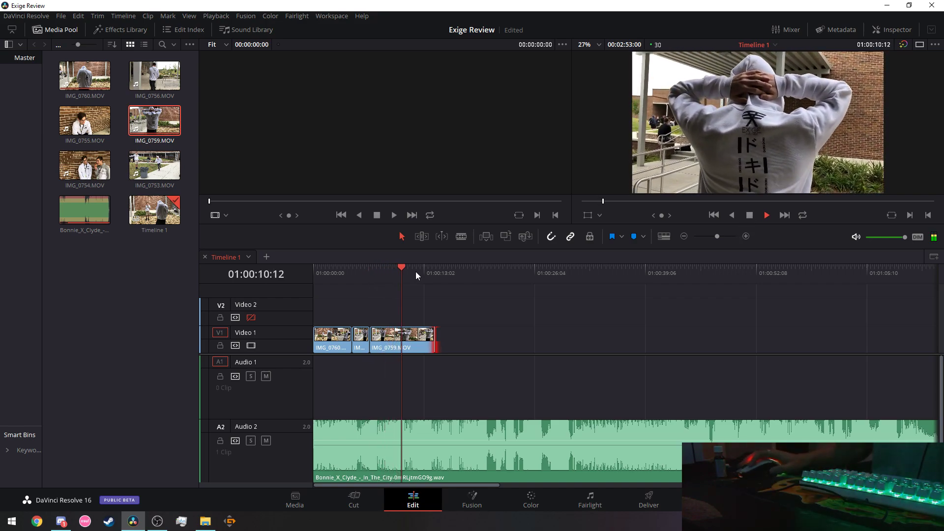
left_click(365, 268)
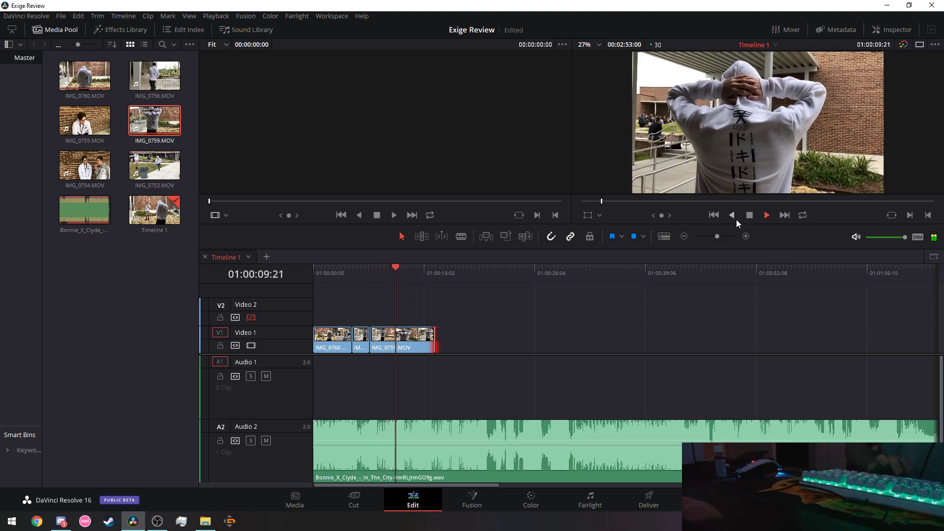
key("space")
key("Right")
key("Right")
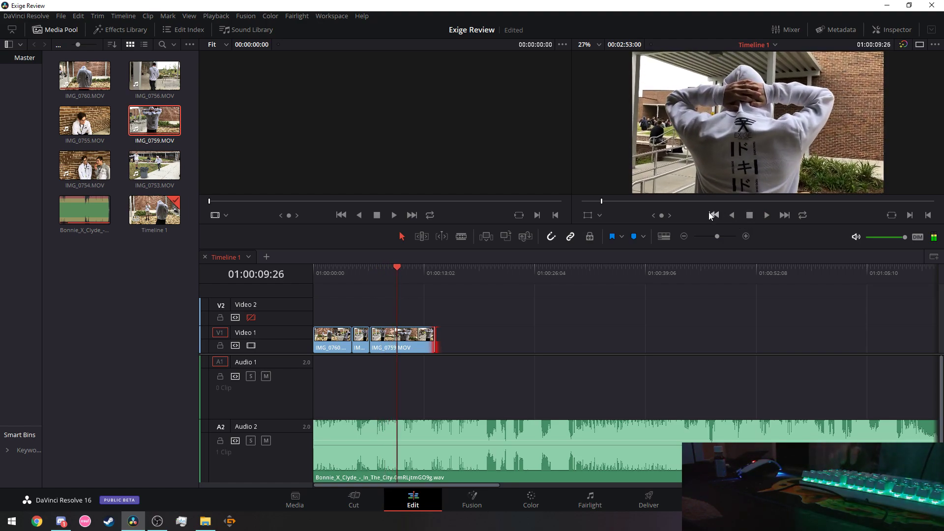
Blade IMG_0759 at 01:00:09:26 and delete the piece after the playhead.
left_click(461, 237)
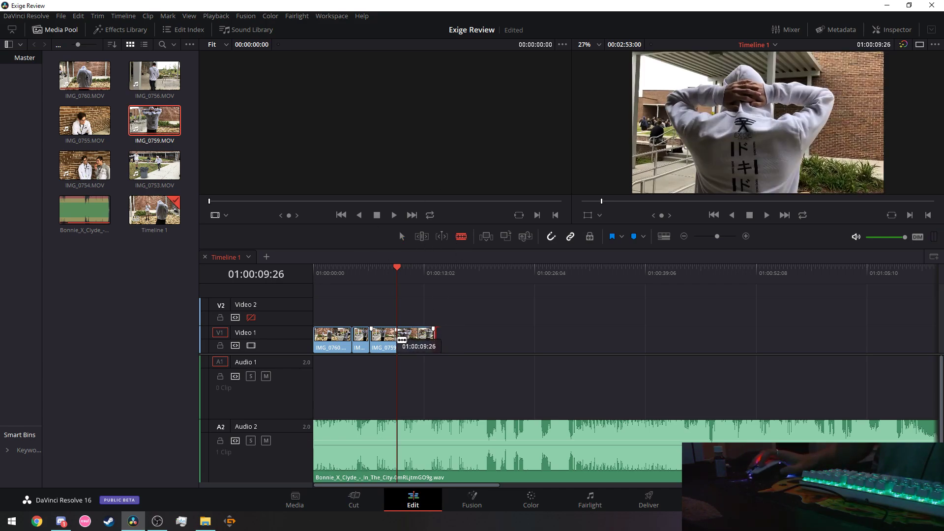
left_click(402, 341)
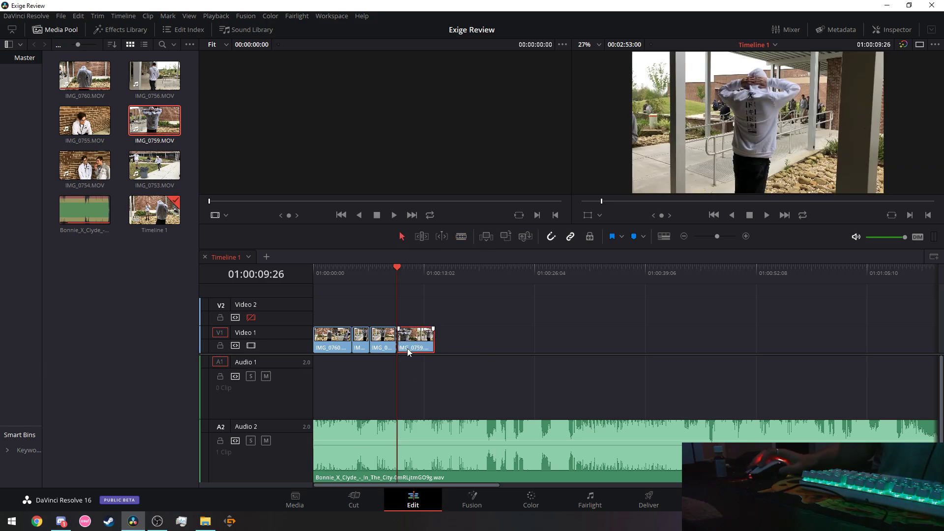
right_click(407, 349)
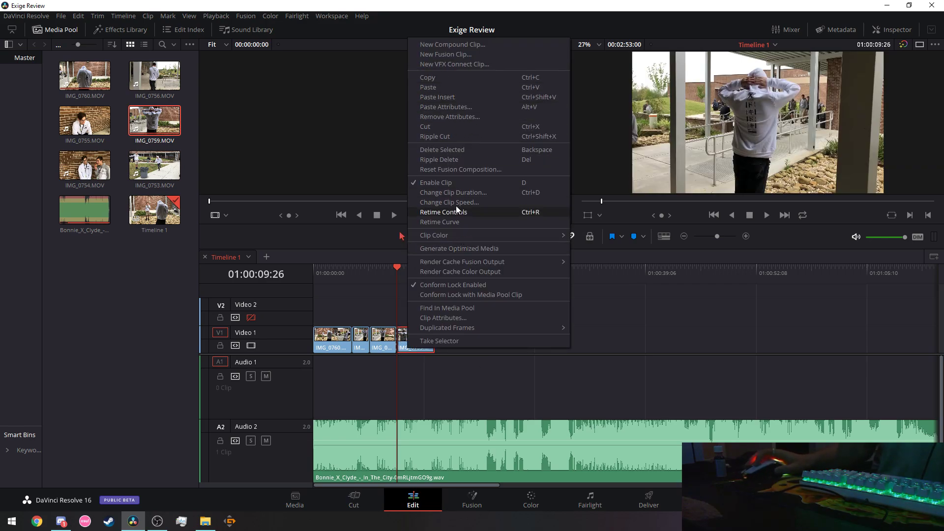
left_click(435, 127)
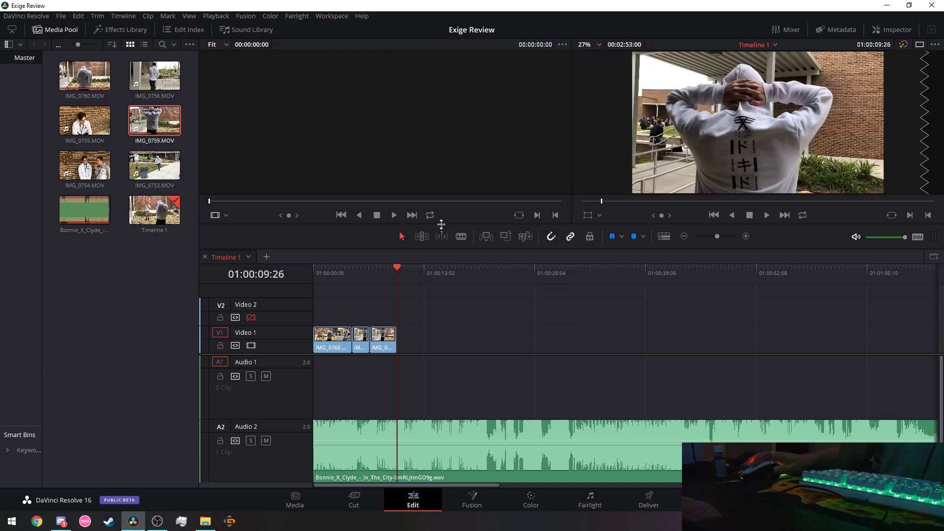
Copy the remaining IMG_0759 piece, paste it at the playhead and lengthen it to its media end.
right_click(389, 340)
left_click(408, 67)
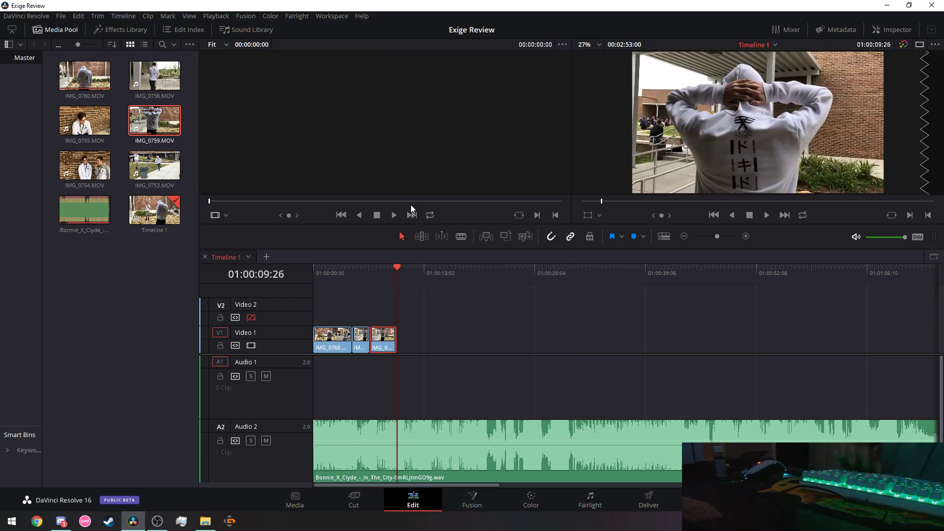
key("ctrl+v")
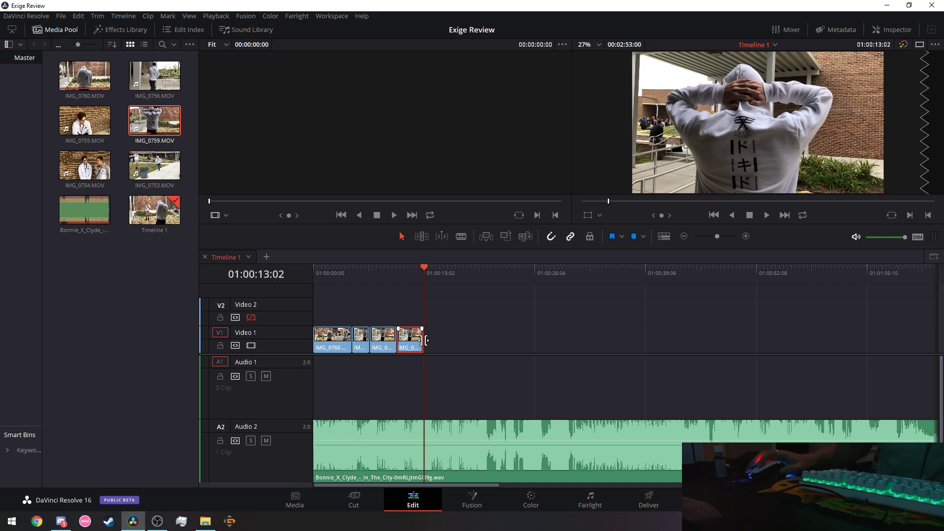
left_click_drag(426, 340, 531, 339)
Play the edit from about 01:00:01:06, then blade the repeated IMG_0759 clip at 01:00:13:01.
left_click(336, 270)
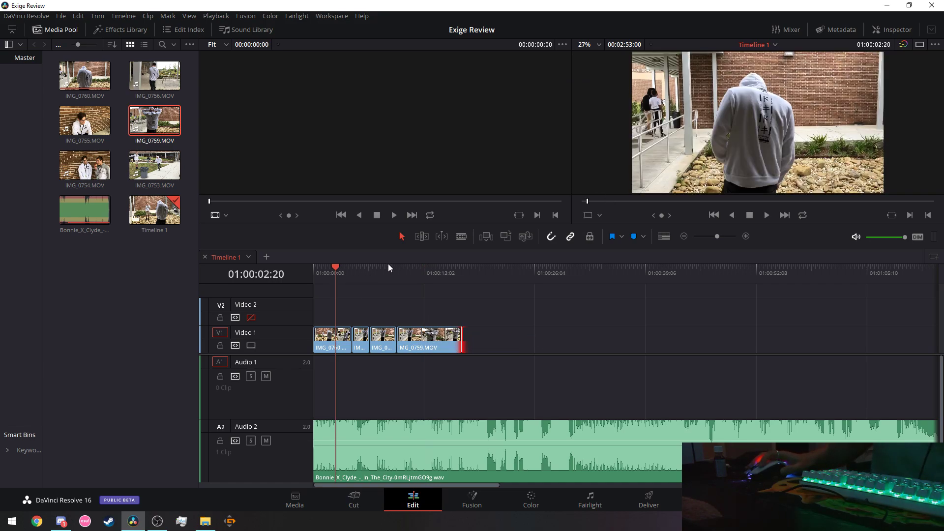
left_click(324, 274)
left_click(767, 215)
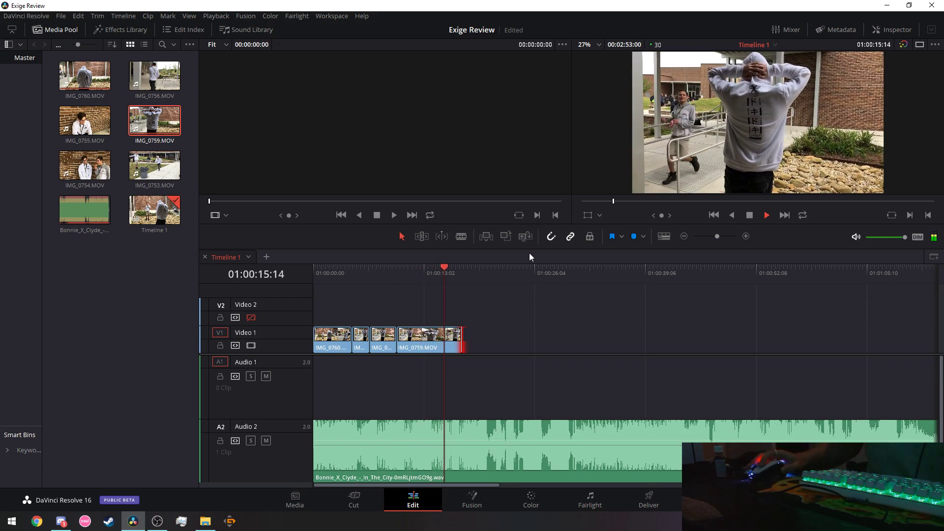
left_click_drag(447, 267, 424, 272)
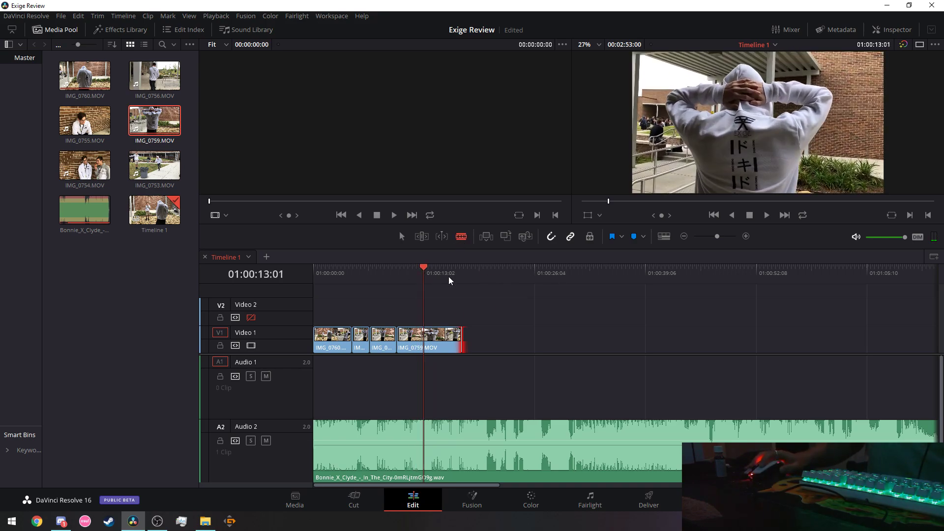
left_click(427, 346)
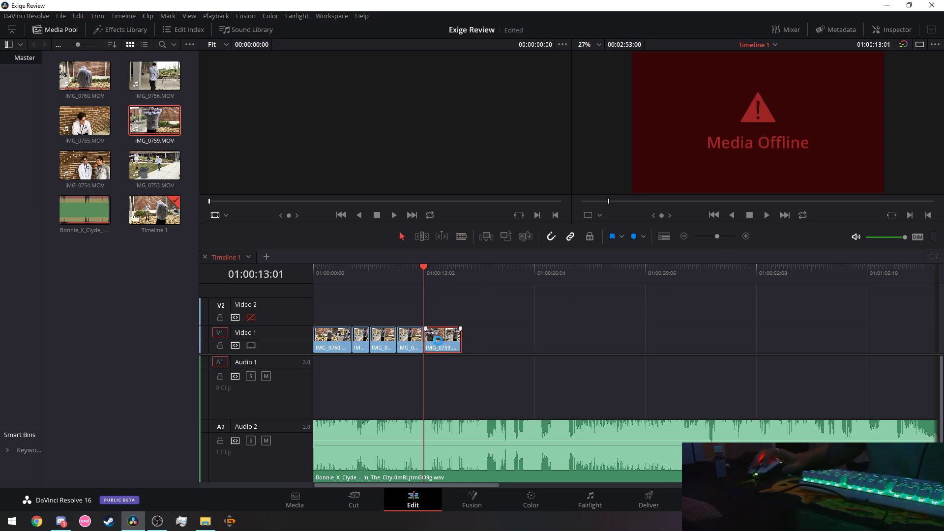
Delete the offline IMG_0759 clip and lengthen the last clip on Video 1.
right_click(438, 341)
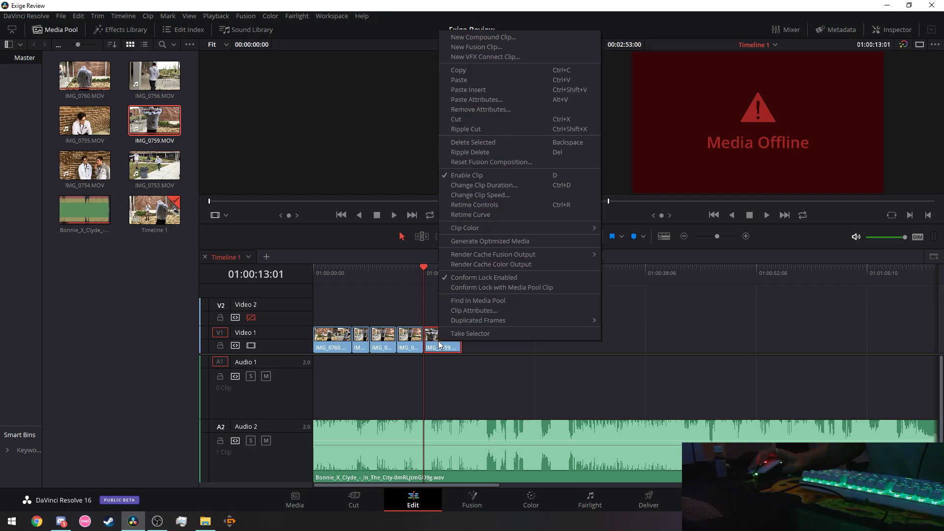
left_click(487, 144)
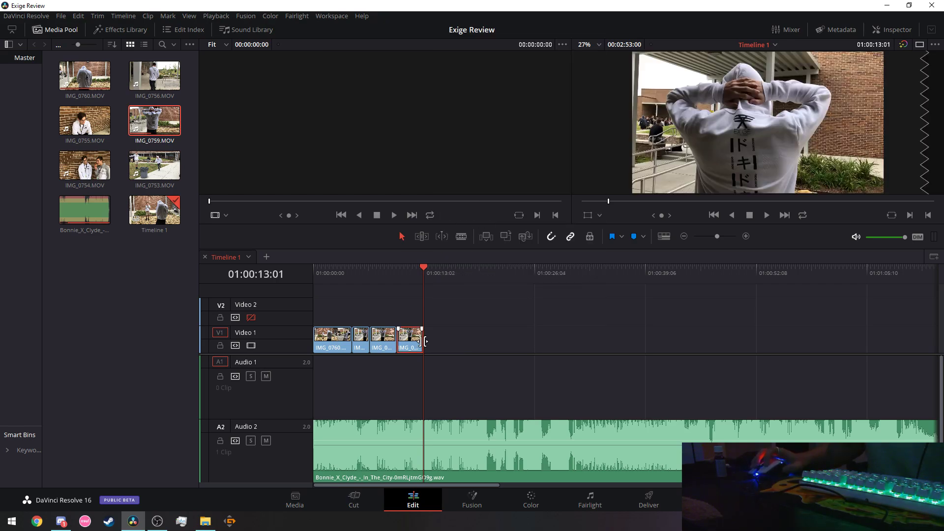
left_click_drag(425, 341, 477, 342)
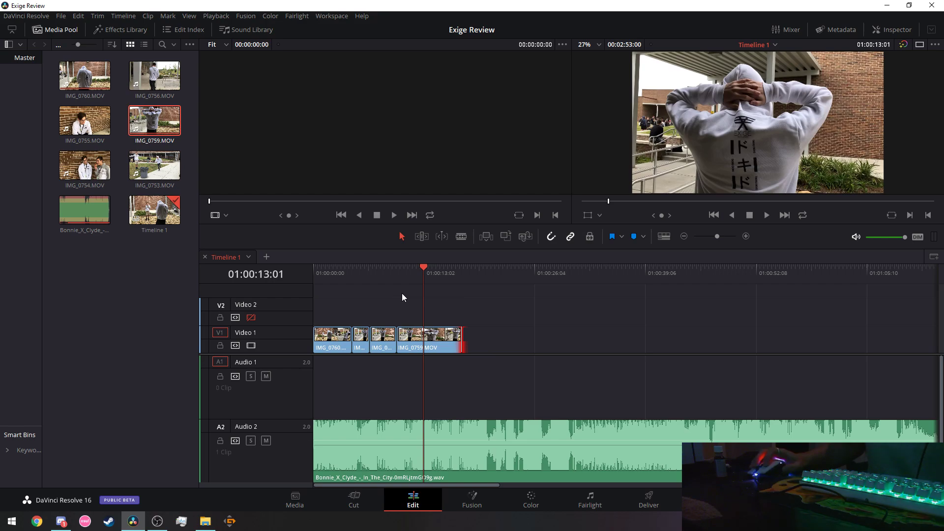
left_click(458, 235)
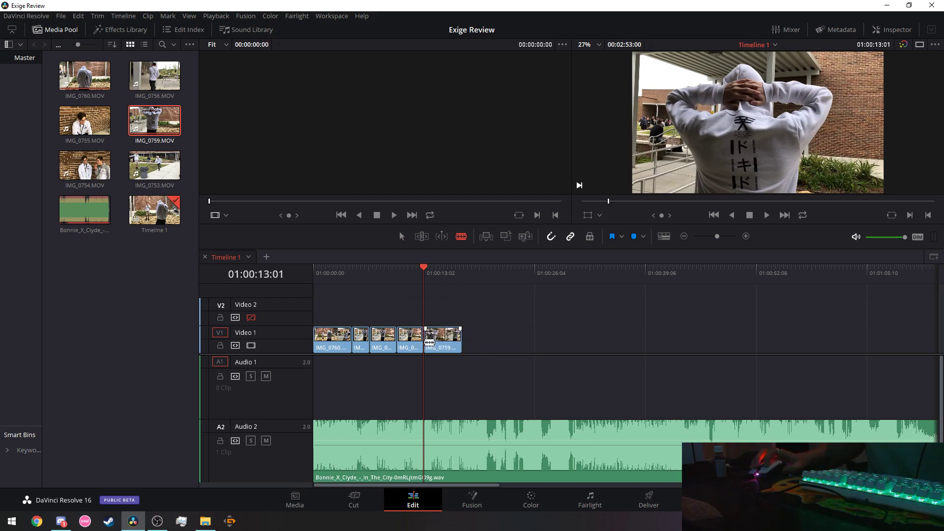
Cut the IMG_0759 clip, paste it after the last clip and stretch it longer.
right_click(439, 348)
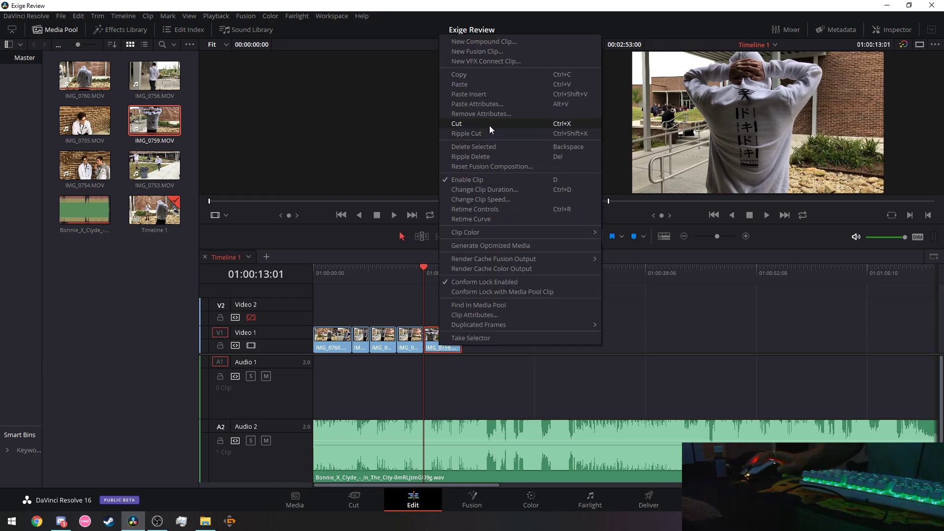
left_click(489, 125)
right_click(418, 342)
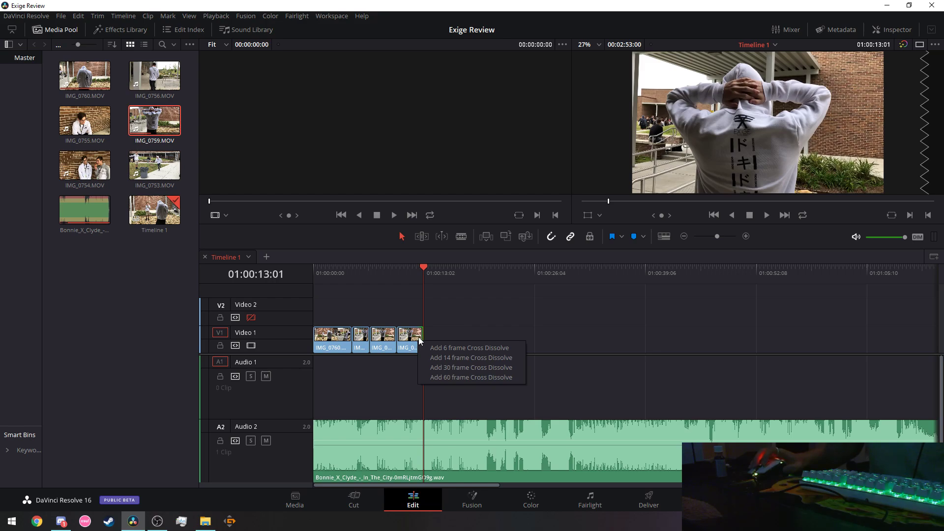
left_click(412, 339)
right_click(413, 339)
left_click(452, 73)
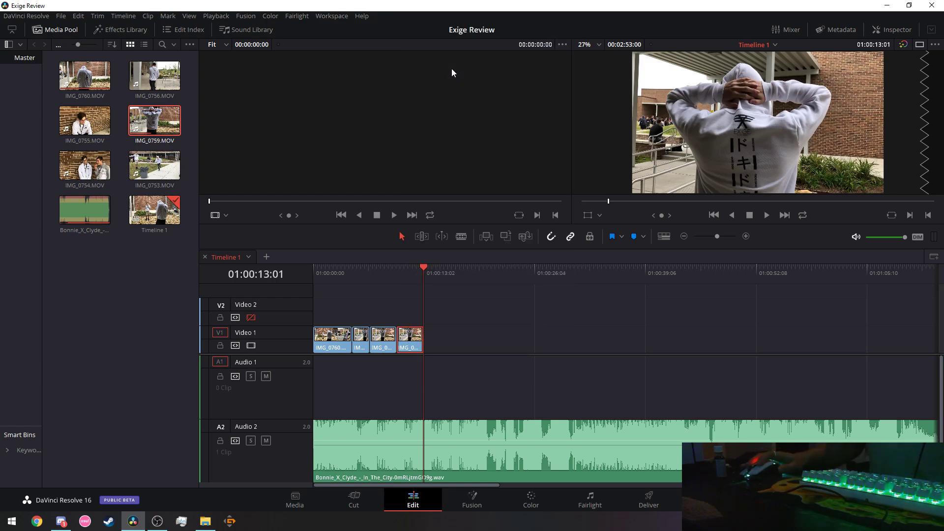
key("ctrl+v")
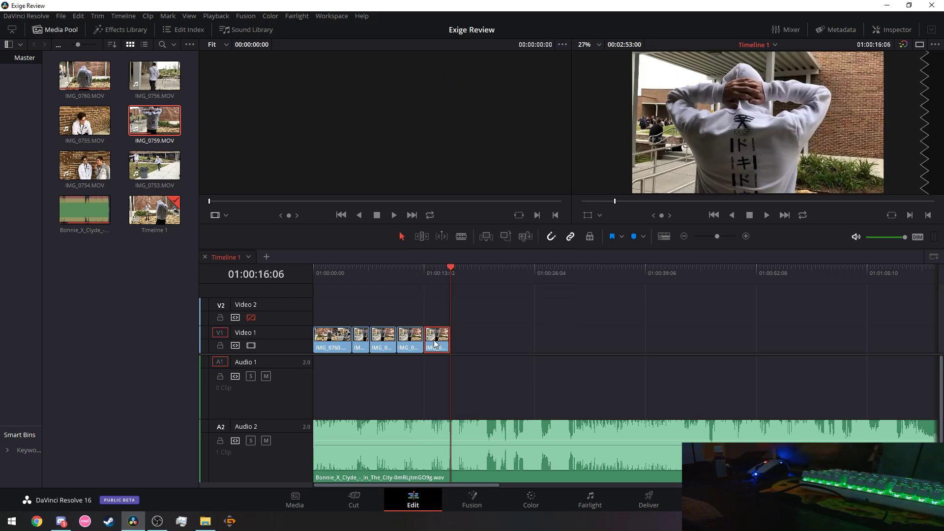
left_click_drag(451, 338, 553, 354)
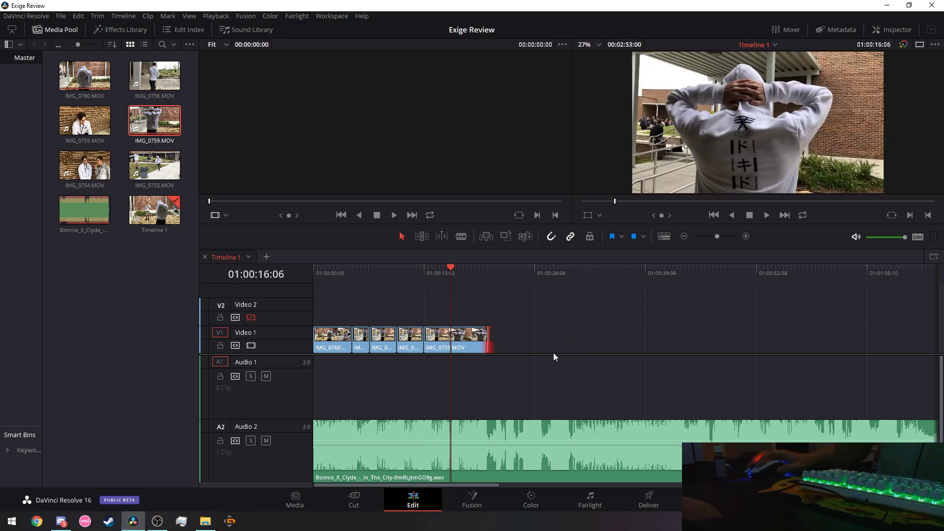
left_click_drag(328, 276, 303, 270)
Play the edit back from the start, then select and delete all five Video 1 clips.
left_click(766, 216)
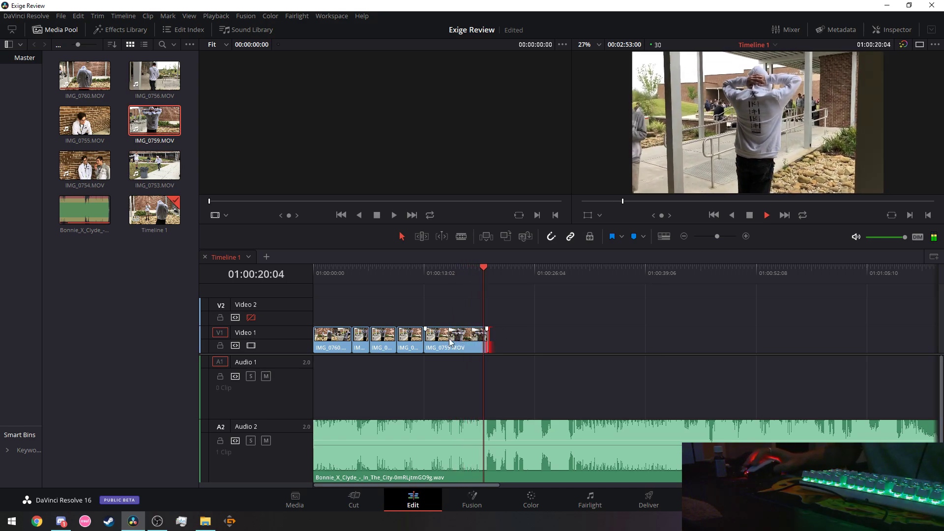
left_click_drag(352, 270, 314, 267)
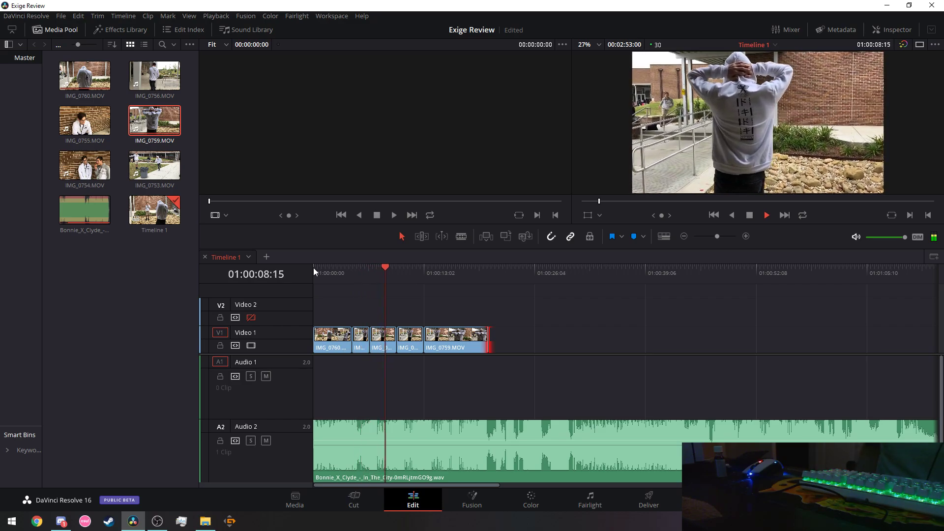
left_click(767, 215)
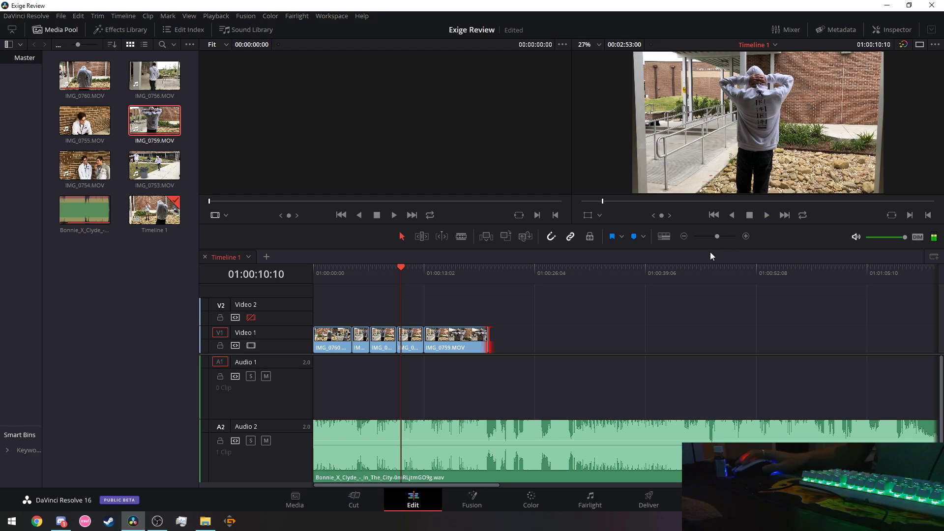
left_click_drag(524, 341, 350, 344)
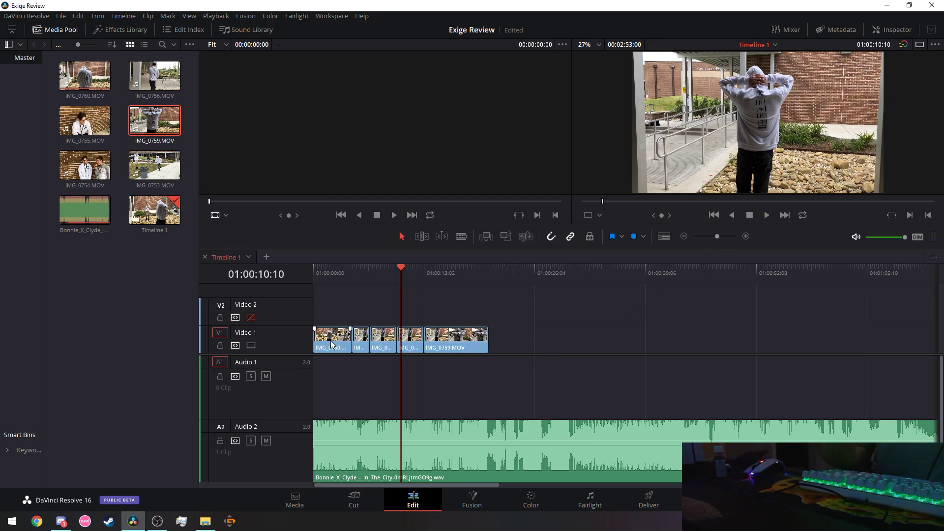
key("Delete")
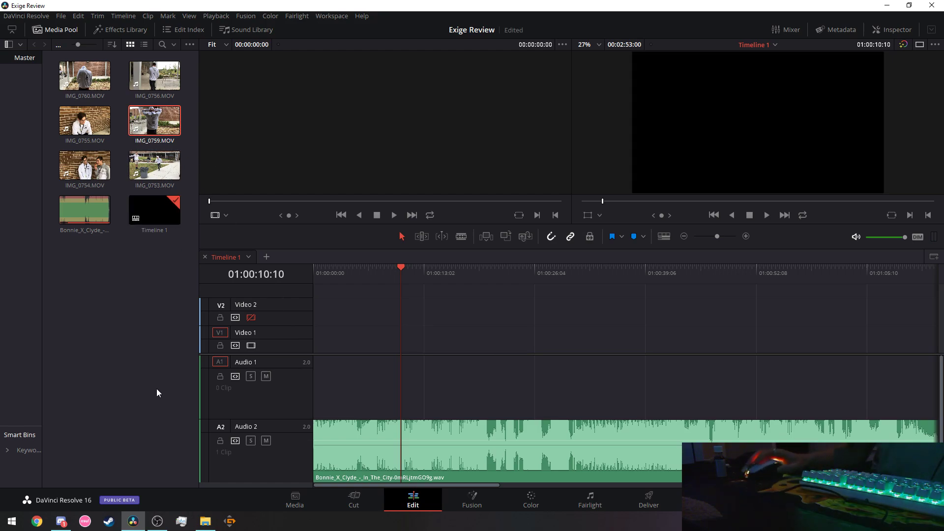
Read the unread group conversation in Discord, then open the D:\videos\raw folder in File Explorer.
left_click(61, 522)
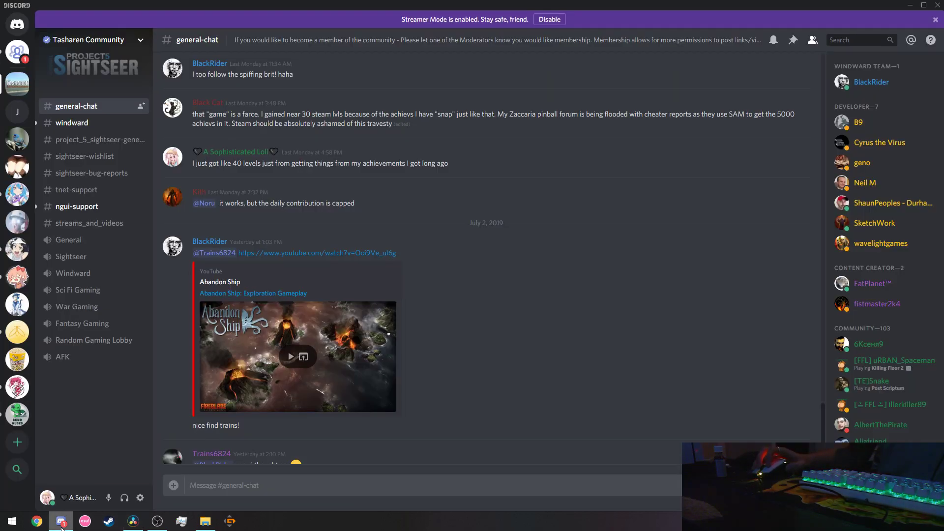
left_click(17, 51)
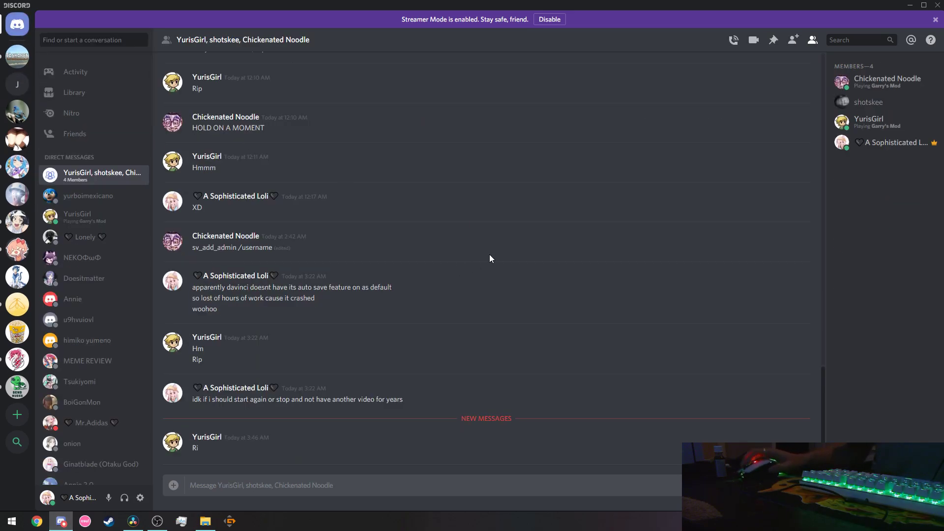
key("alt+Tab")
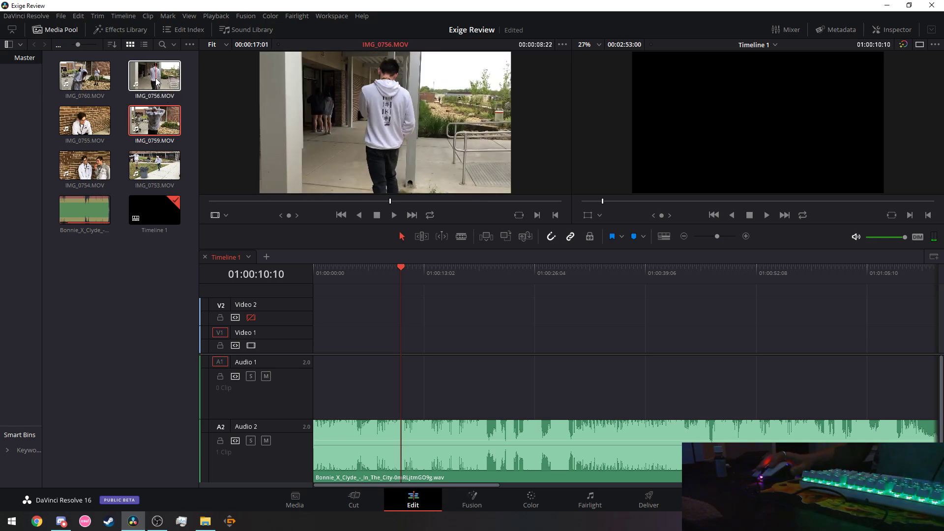
left_click(205, 518)
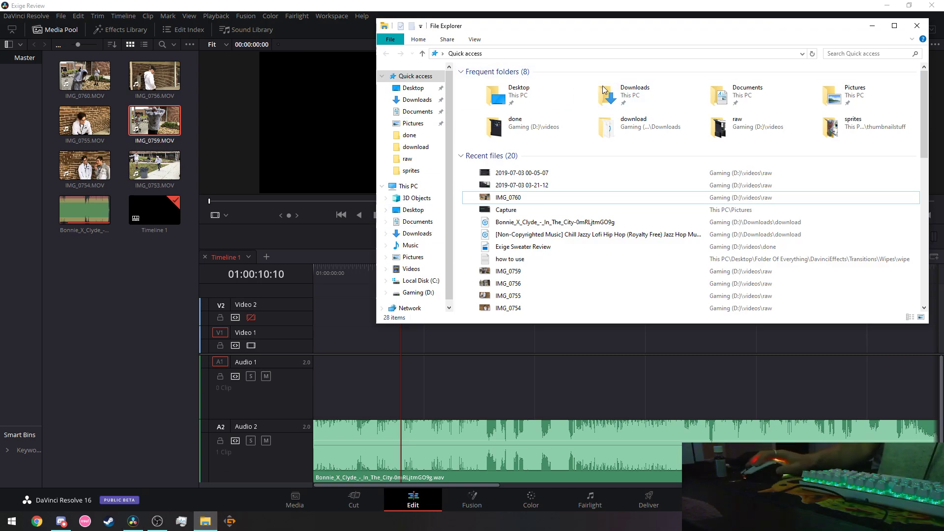
left_click(408, 158)
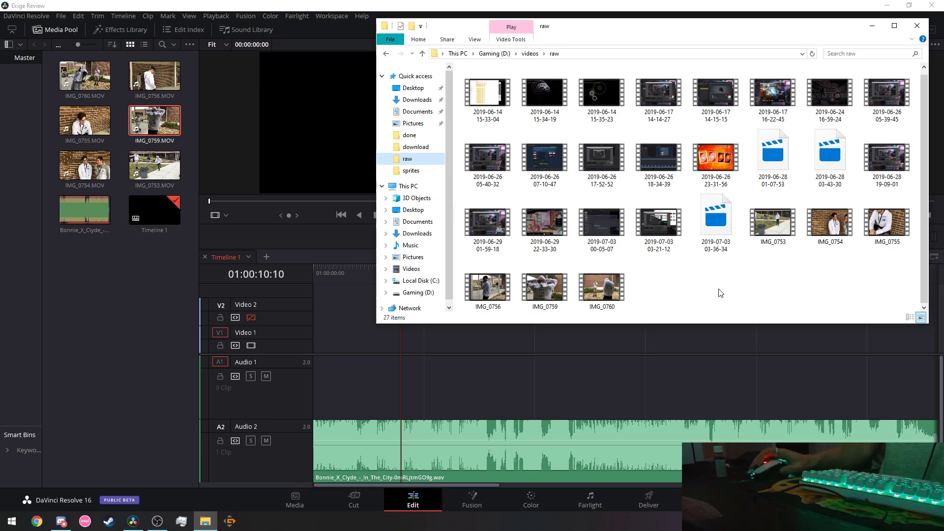
Play IMG_0756 in Movies & TV, skim through it and IMG_0755, then pause.
double_click(487, 293)
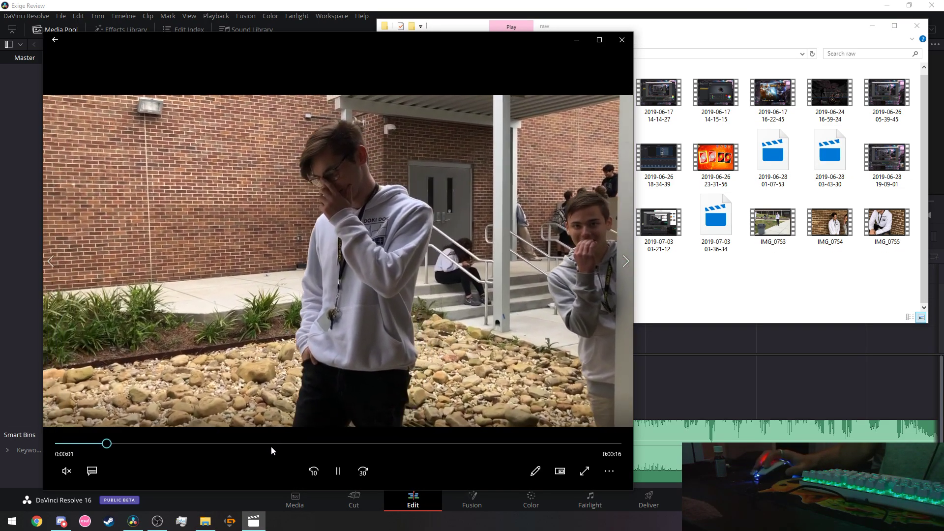
left_click(280, 444)
left_click(314, 471)
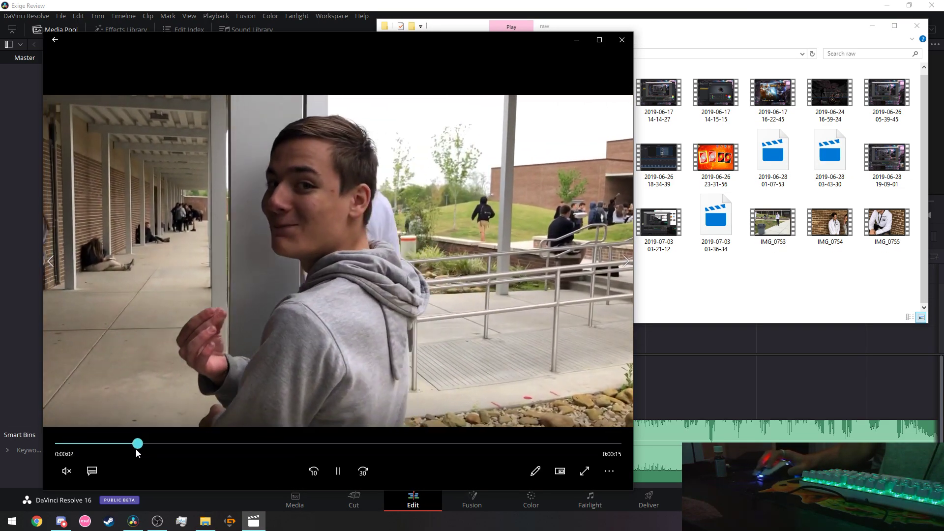
key("Left")
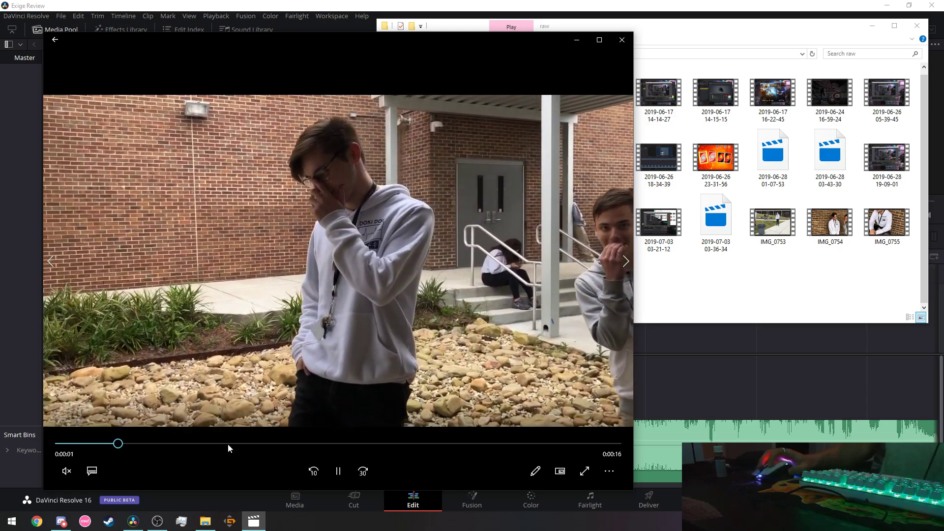
left_click(228, 444)
left_click(308, 443)
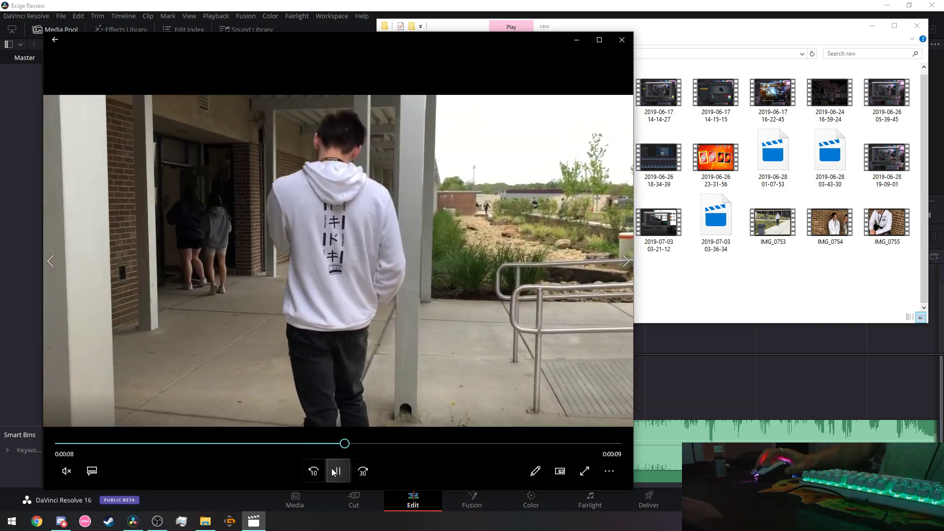
left_click(347, 467)
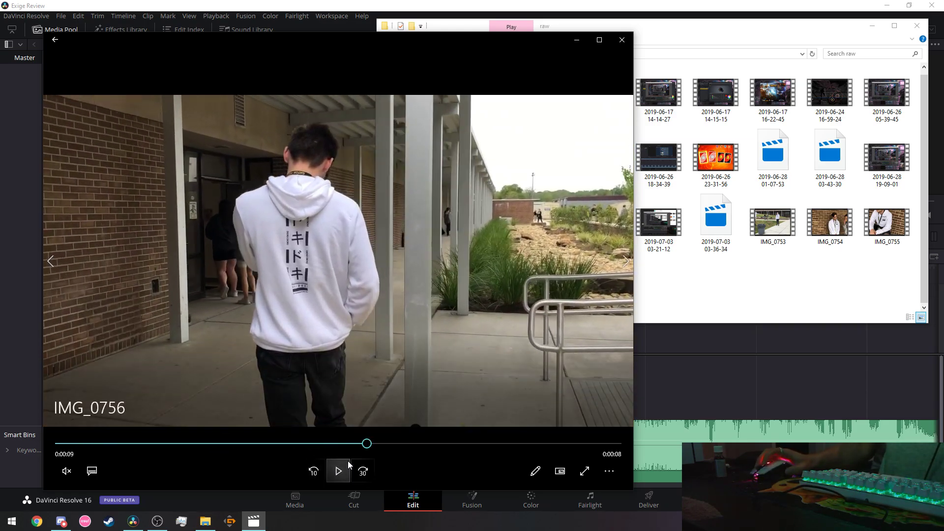
Watch the clip full screen, replaying it from the start, then leave full-screen mode.
left_click(576, 474)
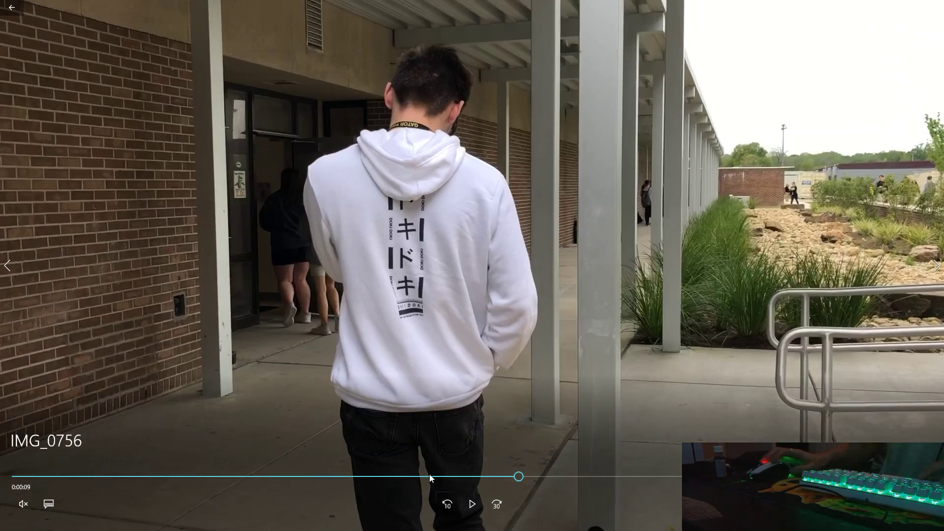
left_click(432, 476)
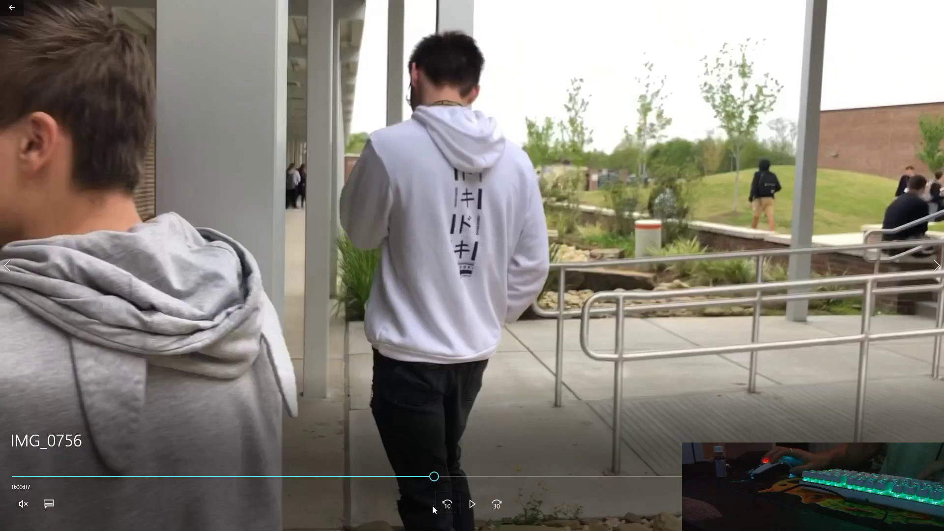
left_click(471, 503)
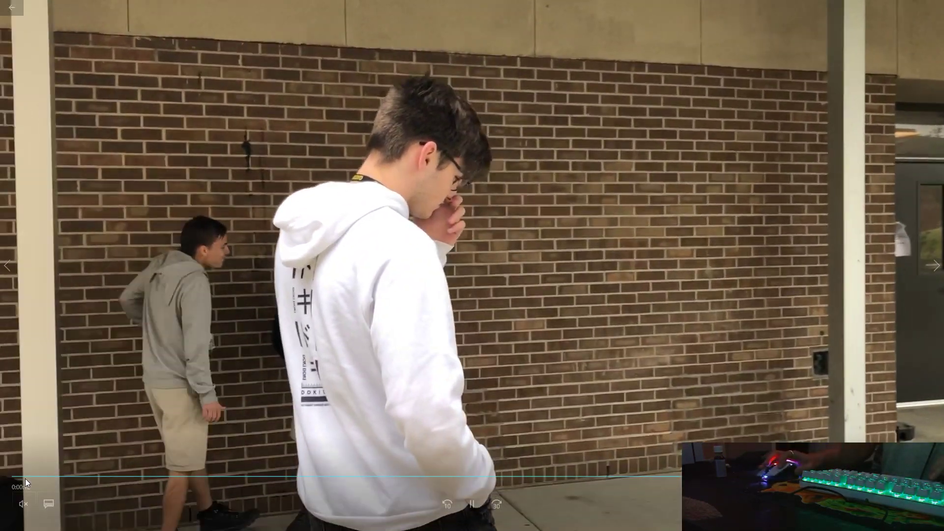
left_click(20, 476)
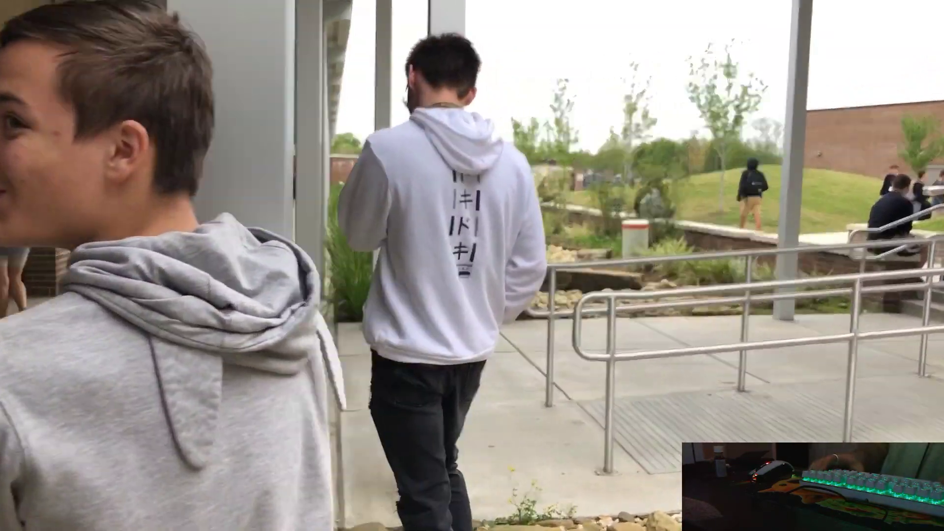
left_click(255, 421)
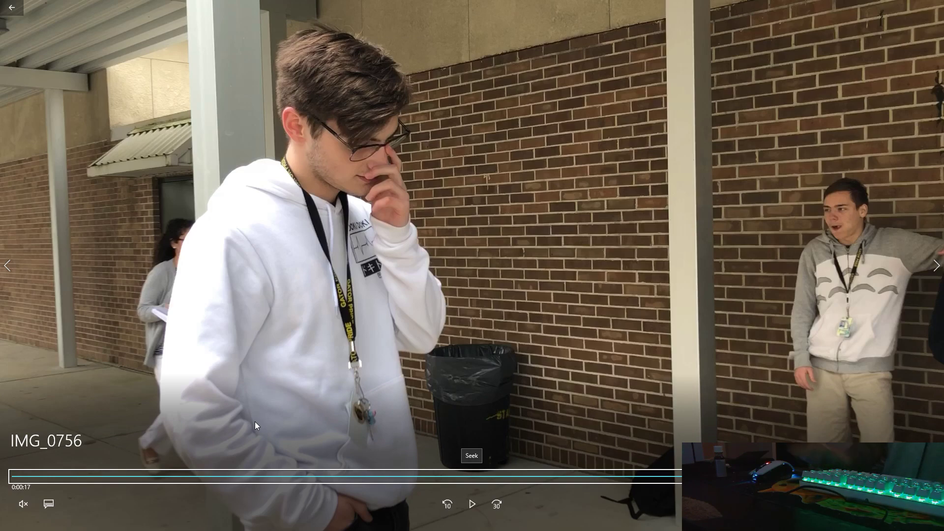
left_click(274, 480)
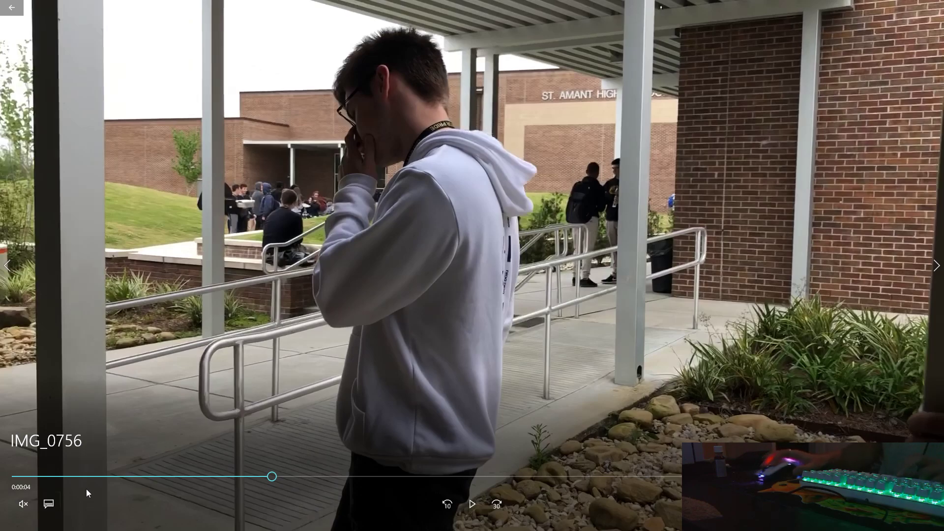
left_click(113, 477)
left_click(121, 417)
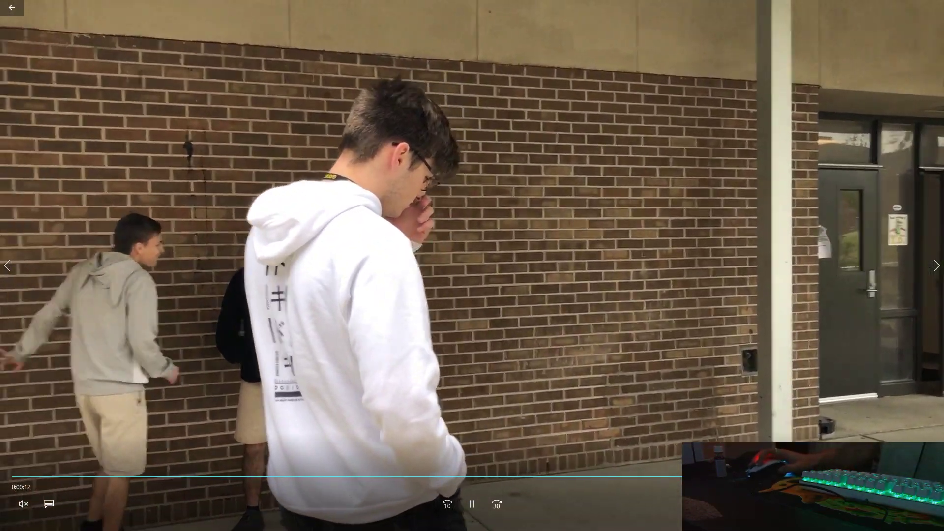
key("Escape")
Close the video player and briefly open and close the web browser.
left_click(622, 40)
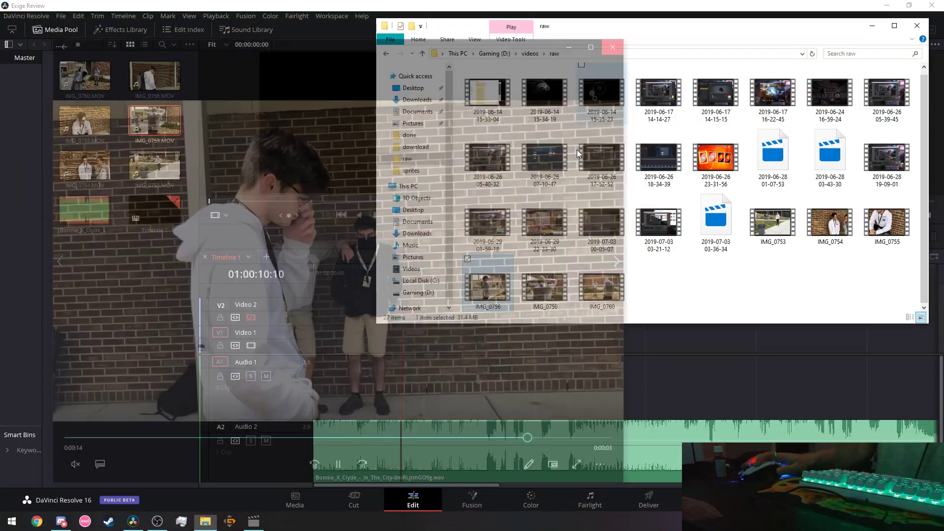
left_click(37, 522)
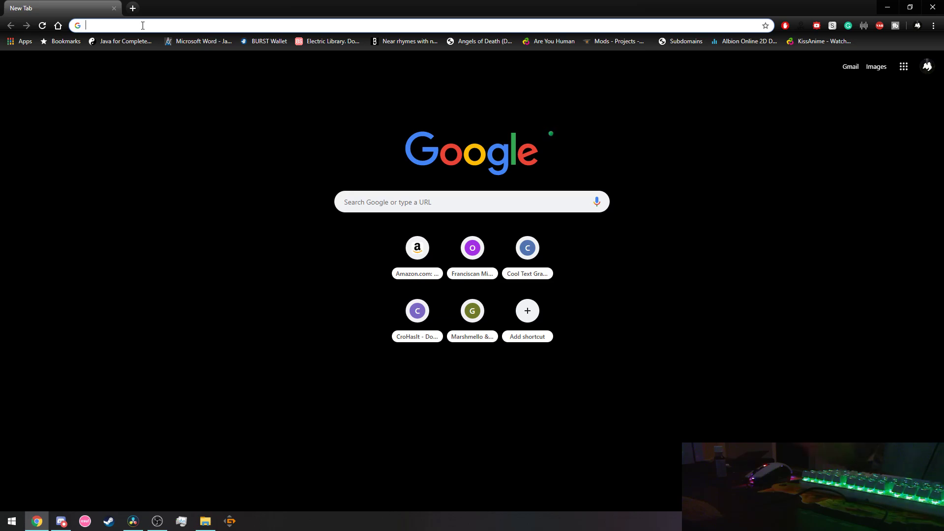
left_click(114, 8)
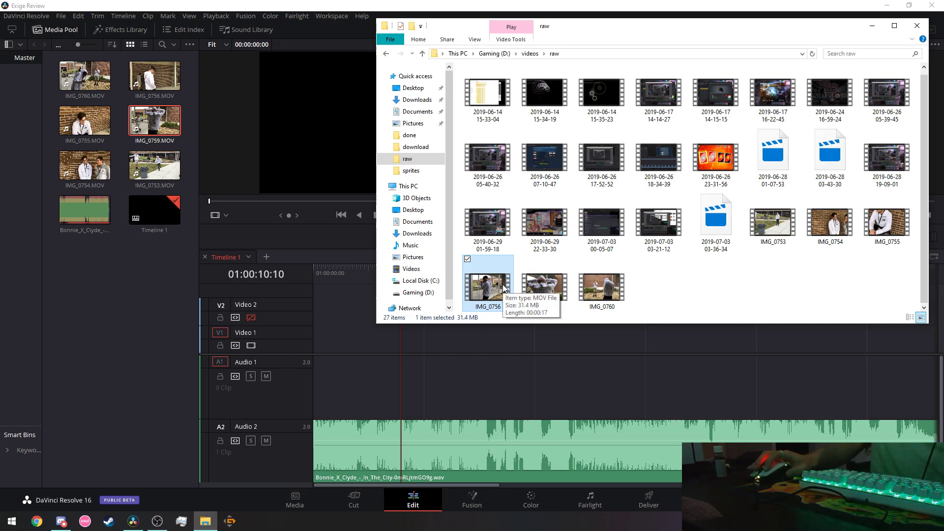
Preview IMG_0756 again, close it, then show its Open with app list.
double_click(503, 287)
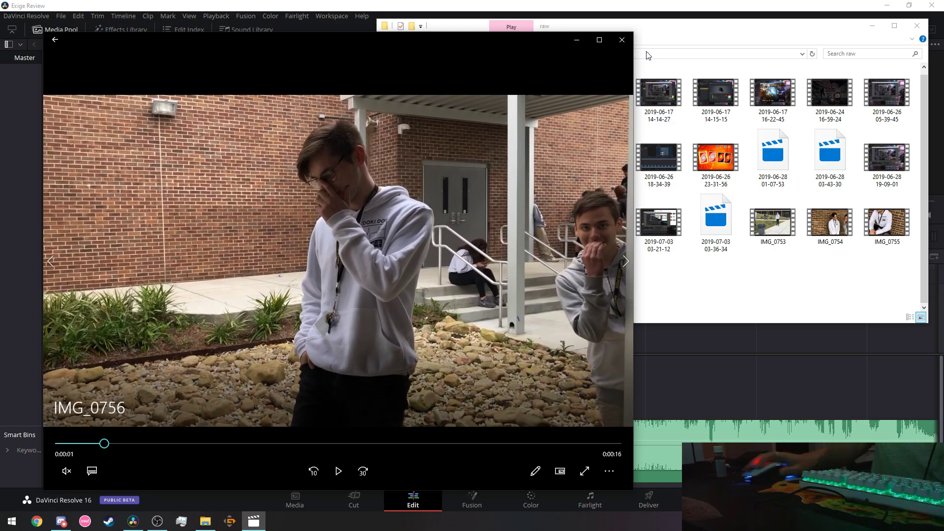
key("alt+F4")
right_click(482, 289)
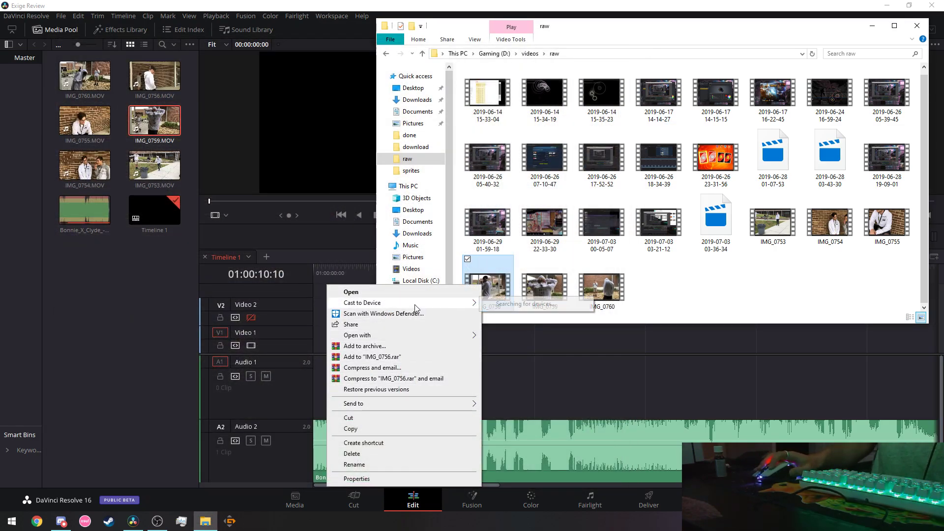
mouse_move(416, 340)
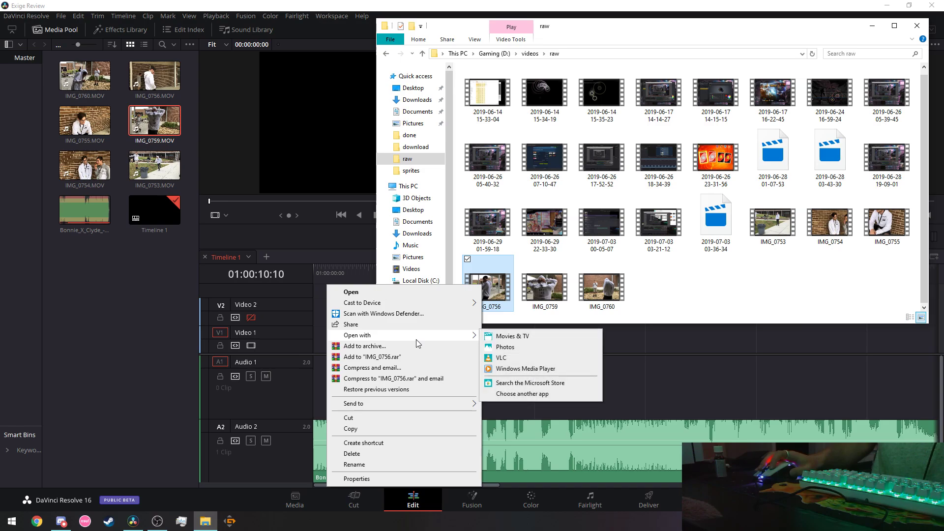
Open IMG_0756 in Photos and pause it just before the nine-second mark.
left_click(512, 348)
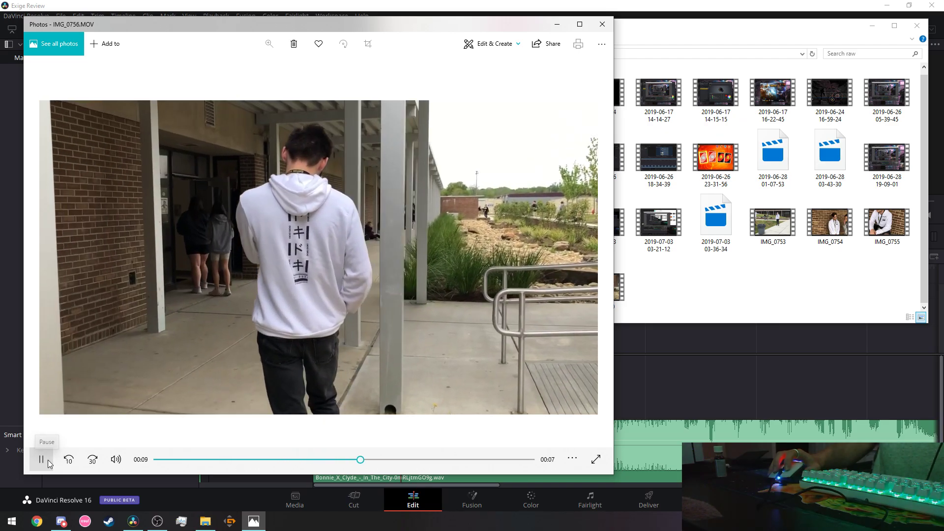
left_click(42, 460)
left_click(369, 460)
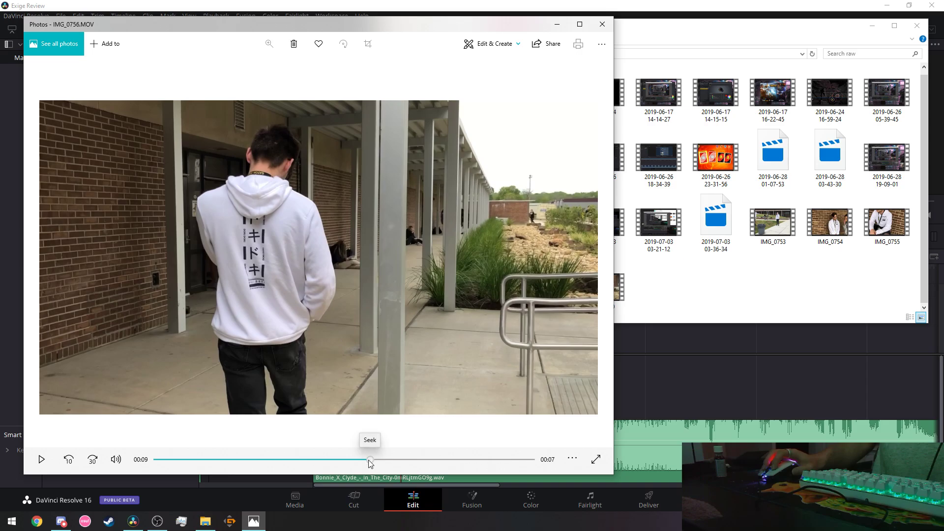
left_click(366, 460)
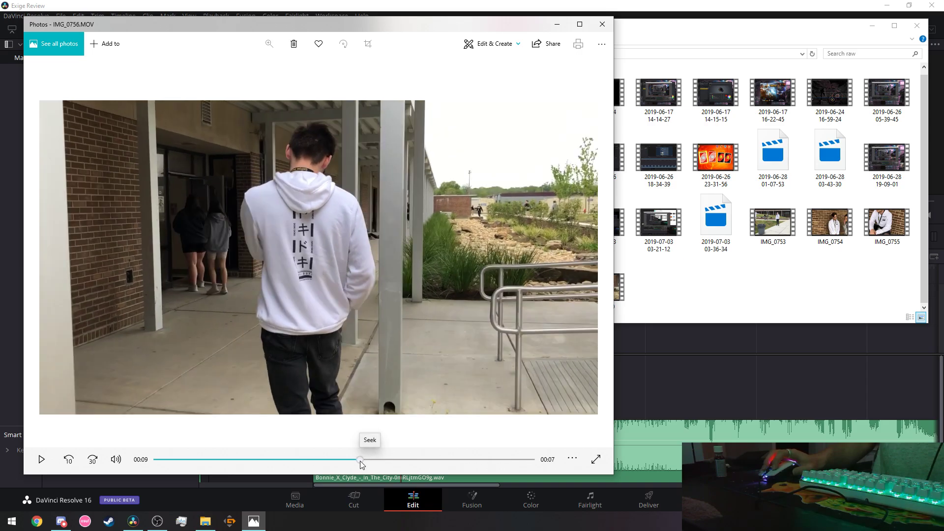
left_click(363, 461)
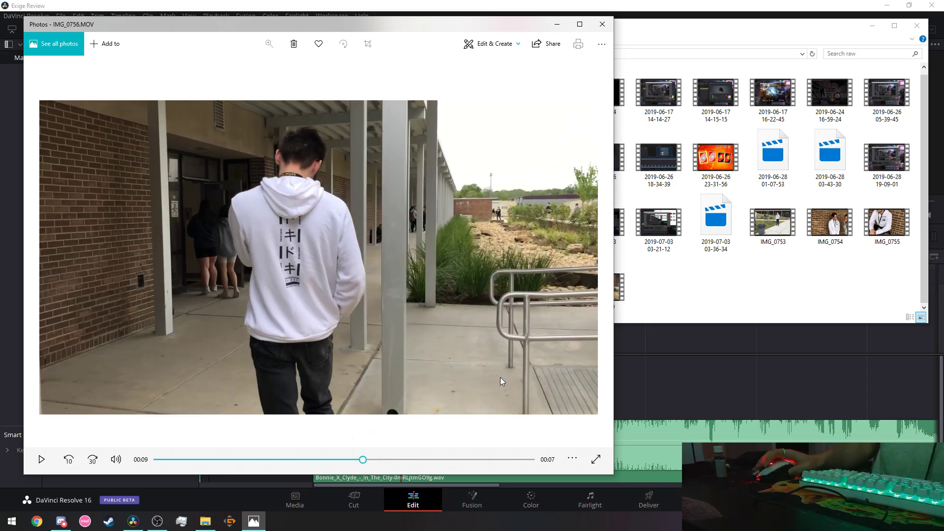
Save the 00:09.45 frame as IMG_0756_Moment.jpg on the Desktop and close Photos.
left_click(505, 47)
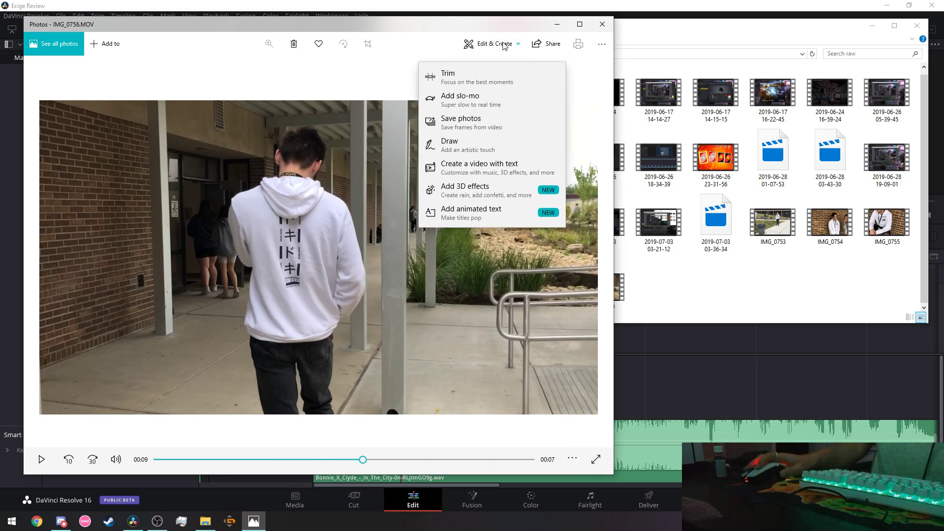
left_click(476, 127)
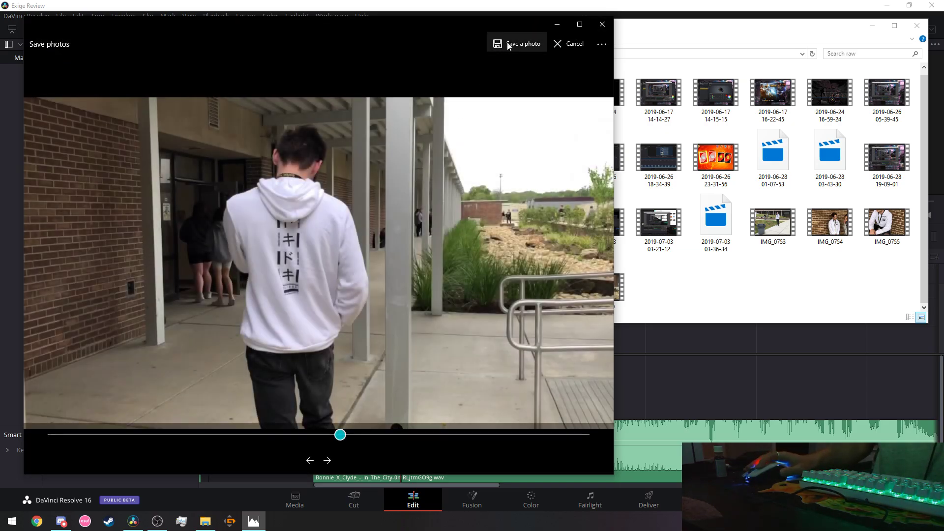
left_click(509, 45)
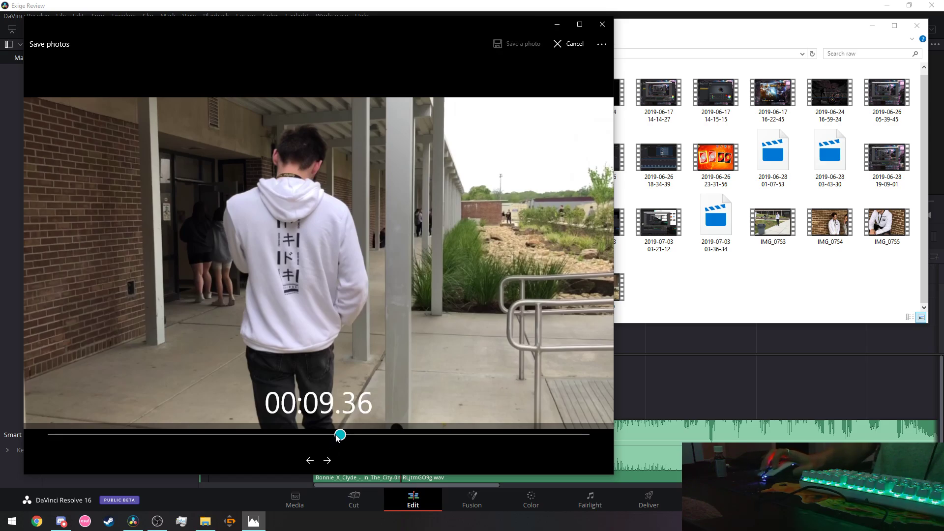
mouse_move(336, 438)
left_mouse_down()
mouse_move(323, 437)
mouse_move(353, 436)
left_mouse_up()
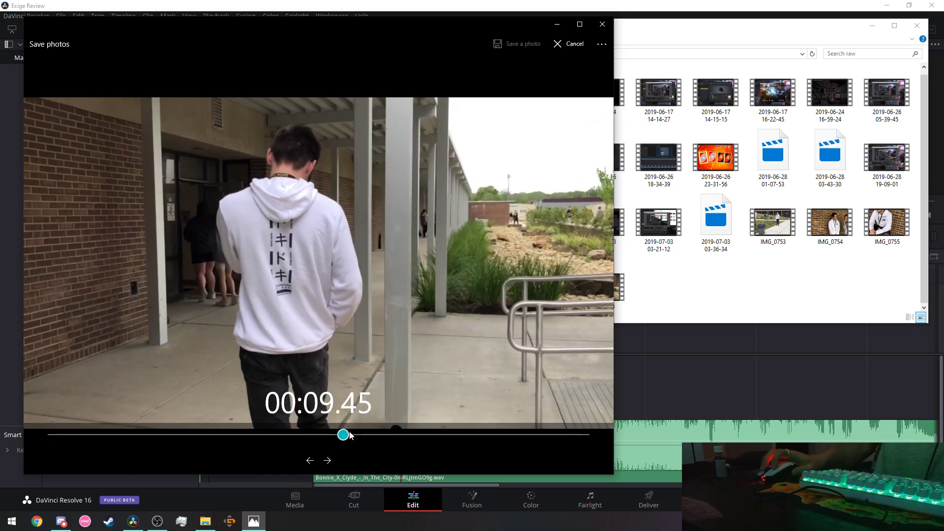
left_click(509, 43)
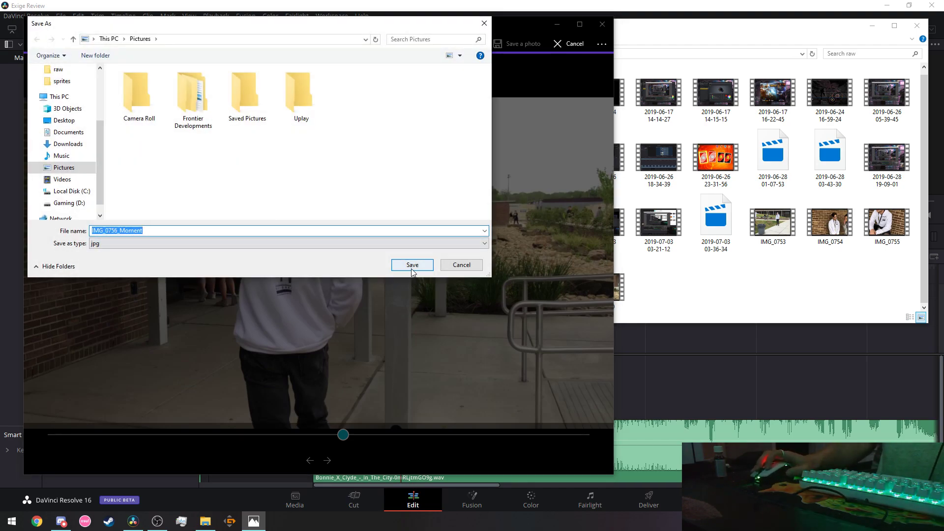
left_click(64, 120)
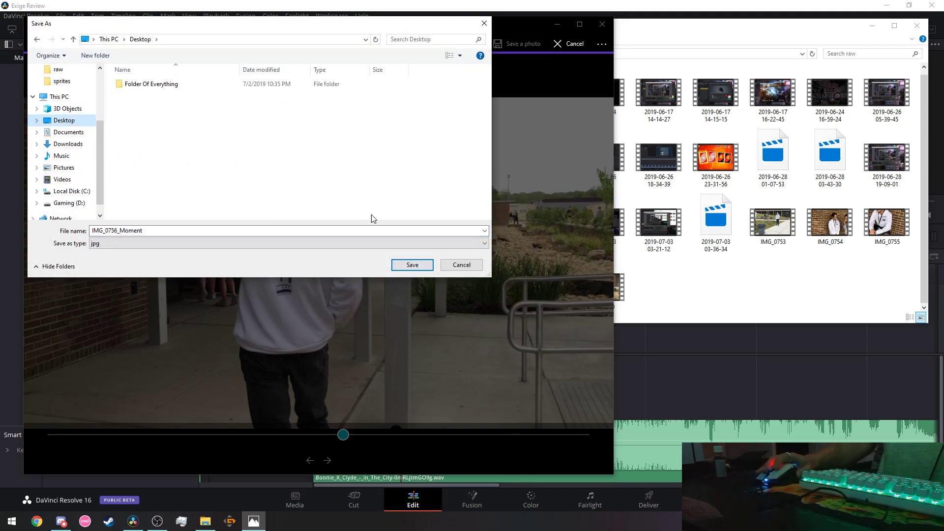
left_click(412, 265)
left_click(603, 23)
Import IMG_0756_Moment.jpg from the desktop and place it at the start of Video 1.
left_click(918, 25)
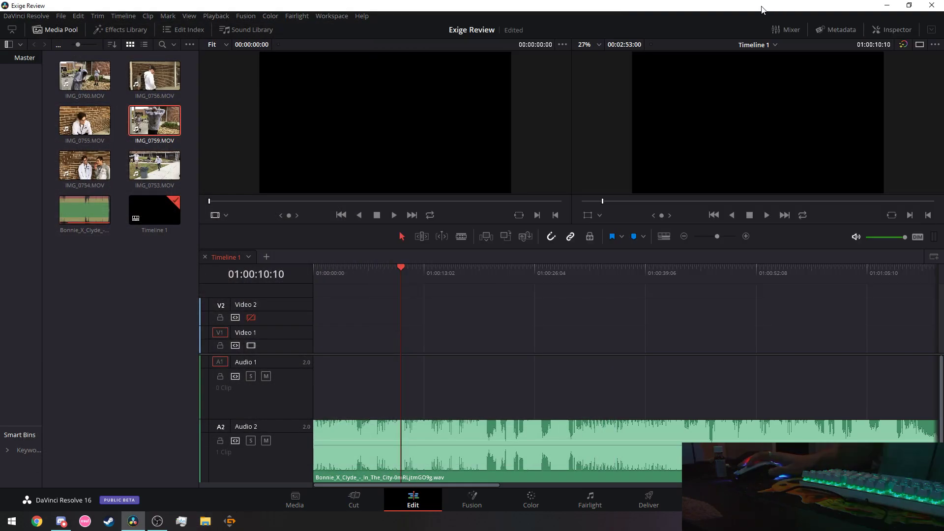
left_click(910, 5)
left_click(17, 101)
left_click_drag(17, 105, 190, 295)
left_click_drag(440, 25, 424, 1)
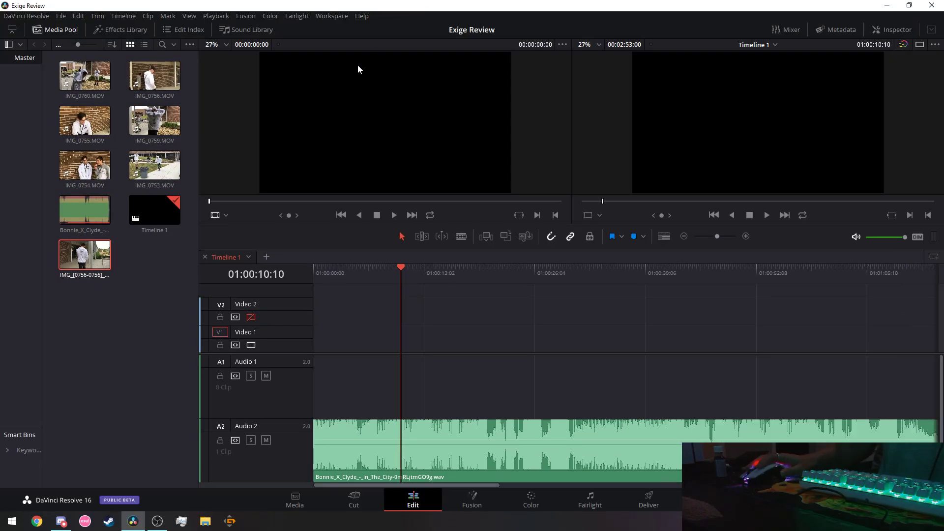
left_click_drag(361, 349, 318, 338)
Shrink the audio track height and play the timeline from the start.
left_click(665, 237)
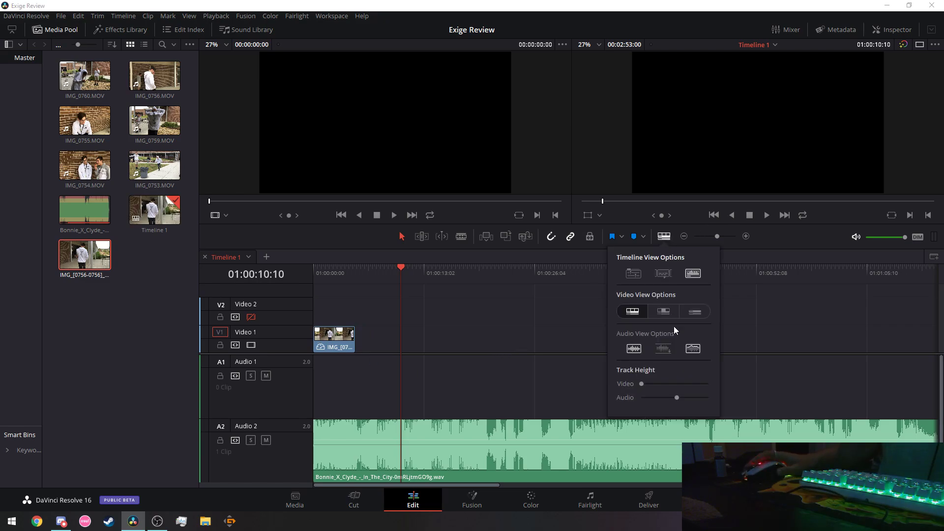
left_click_drag(680, 400, 657, 395)
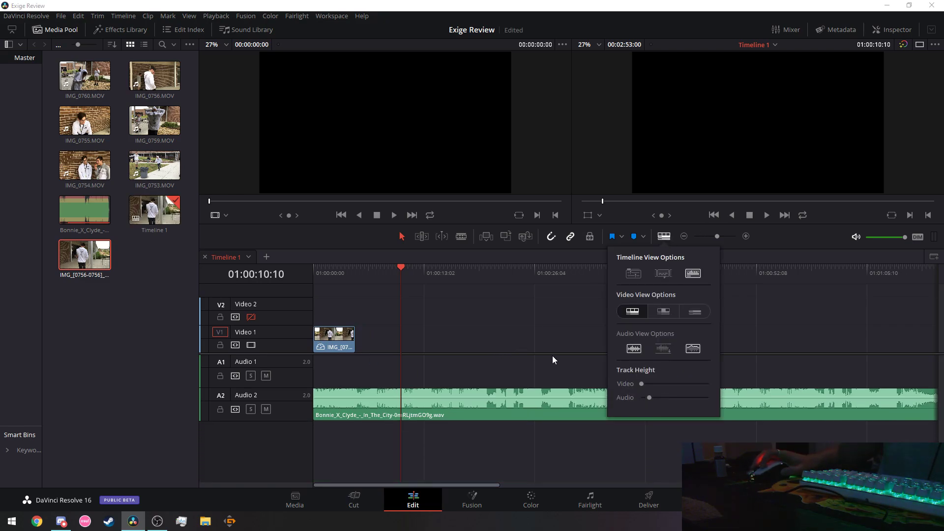
left_click_drag(396, 261, 299, 276)
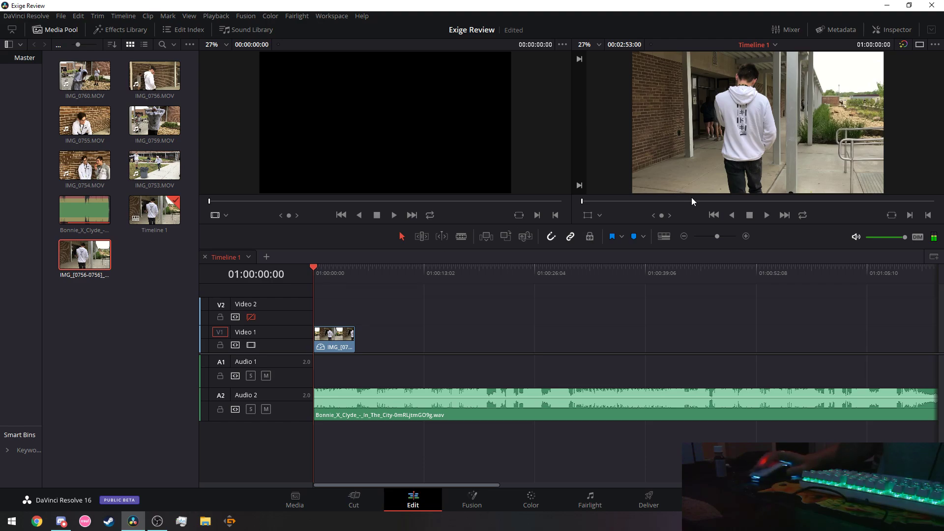
left_click(767, 216)
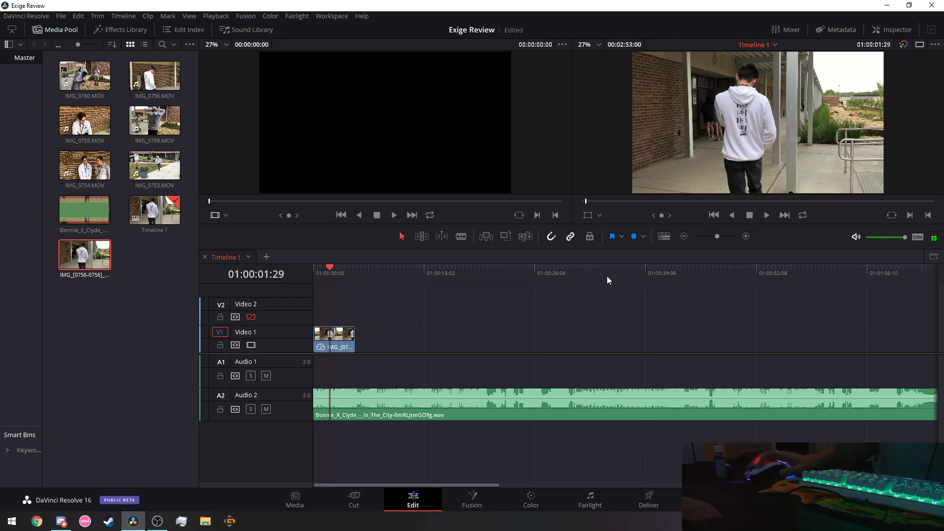
left_click(714, 216)
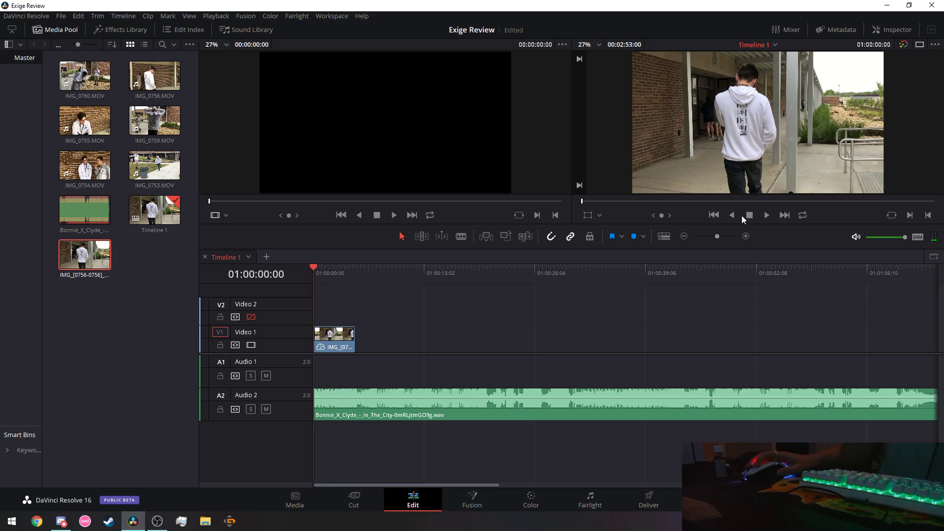
left_click(767, 215)
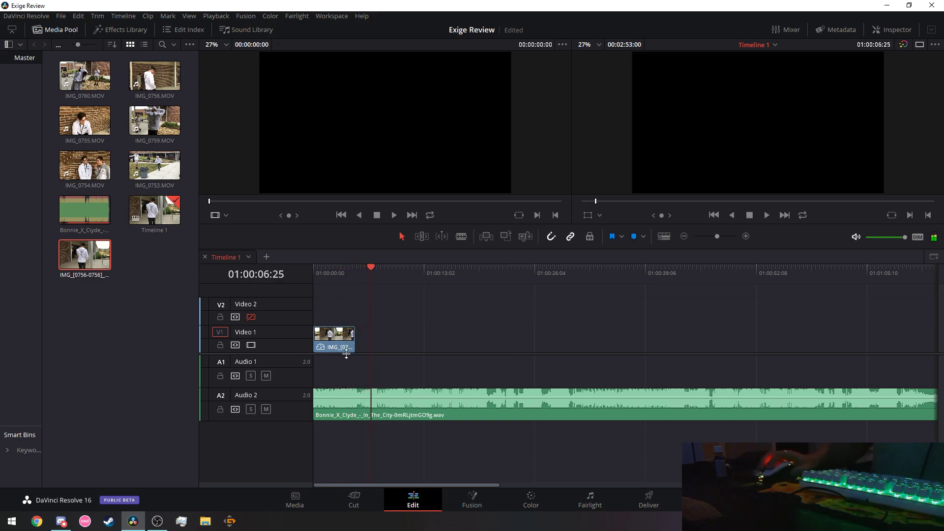
Lengthen the still clip on Video 1, review playback, and save the project.
left_click_drag(352, 344, 362, 344)
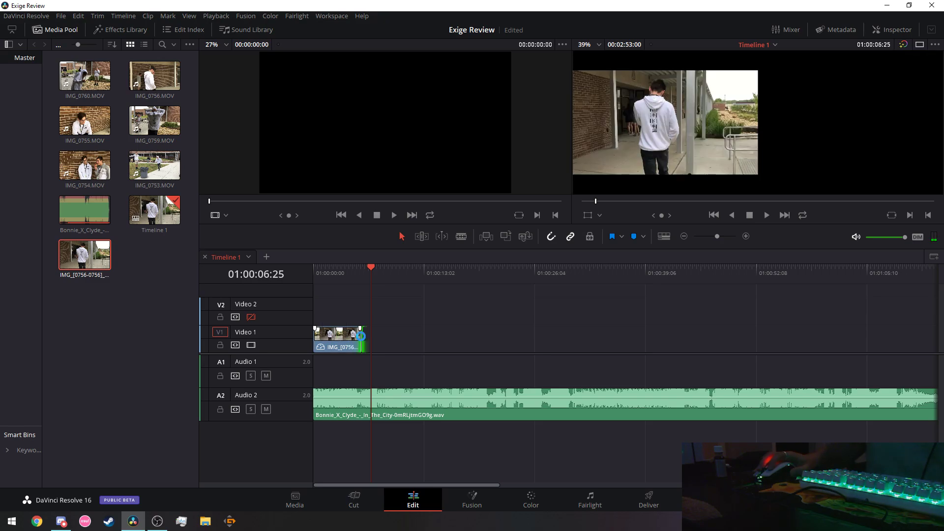
left_click(322, 274)
left_click(767, 214)
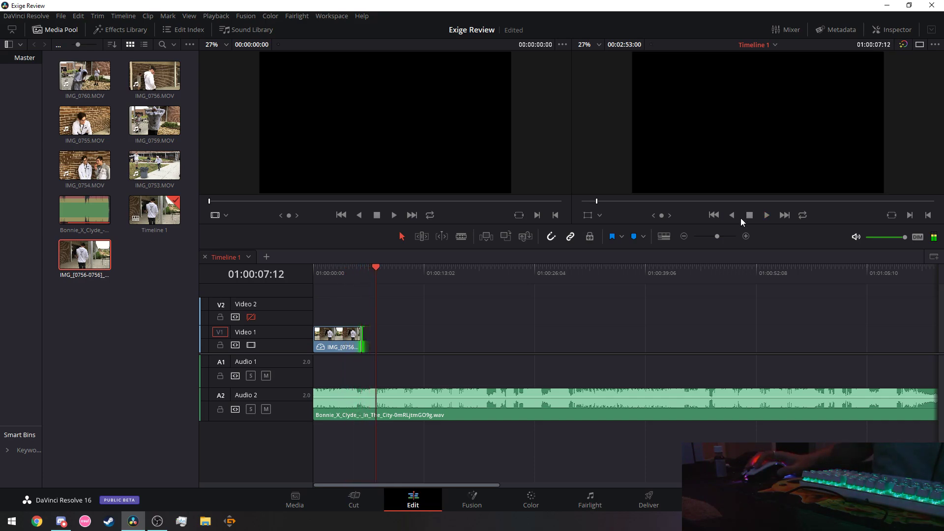
left_click(365, 270)
left_click(767, 215)
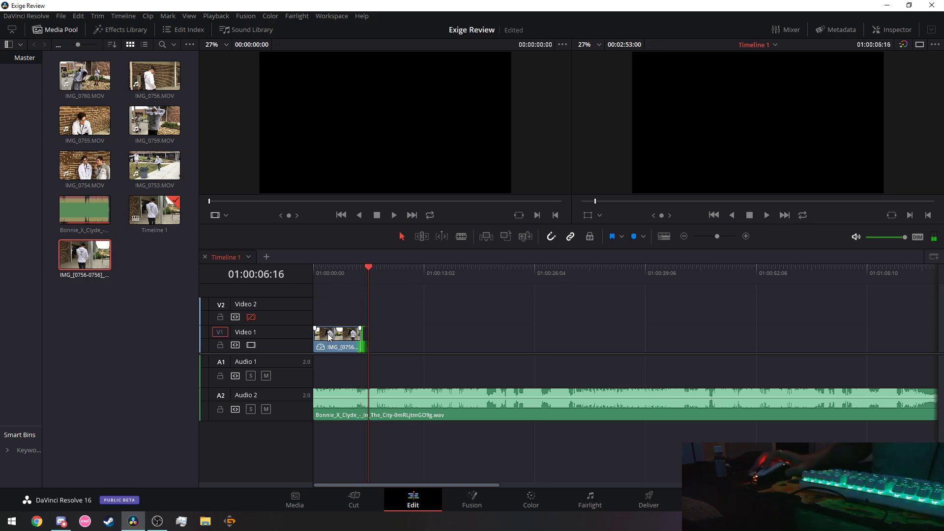
key("ctrl+s")
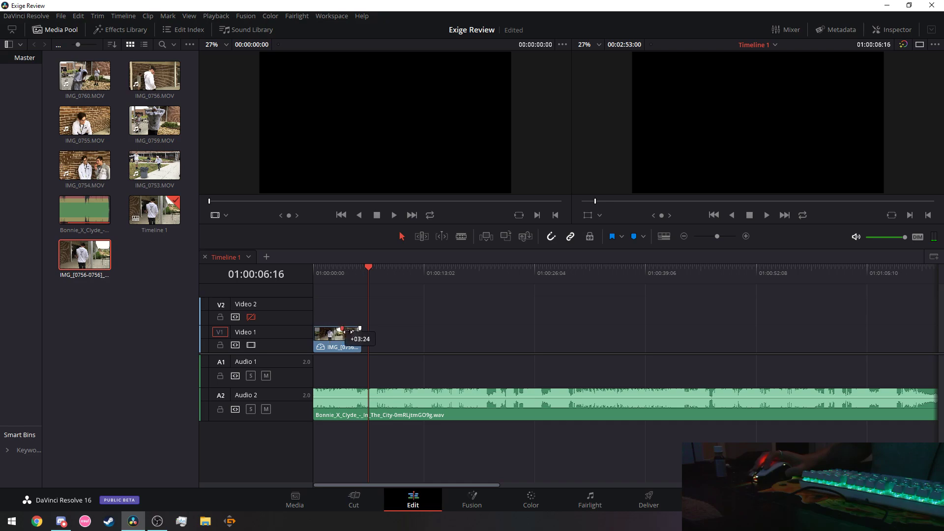
Play the still clip from the timeline start, then show its composite and transform settings.
left_click(331, 333)
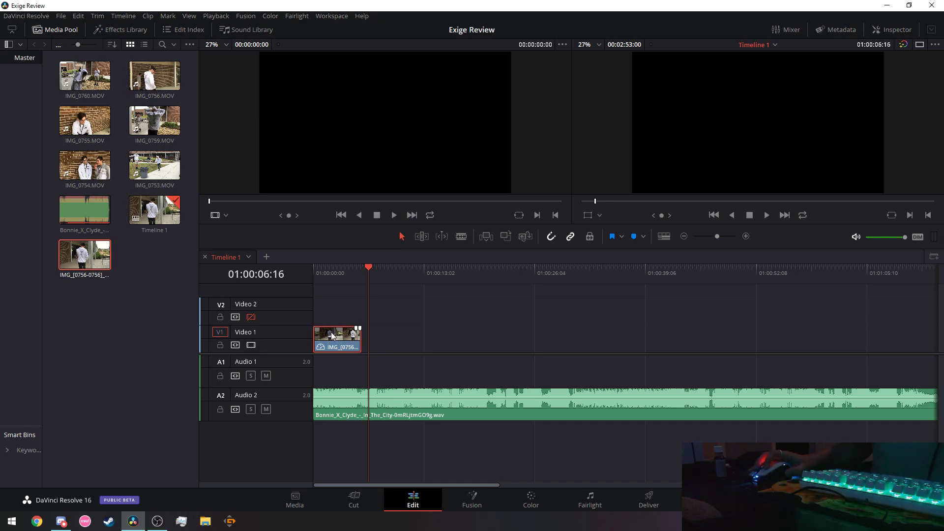
left_click_drag(363, 267, 316, 270)
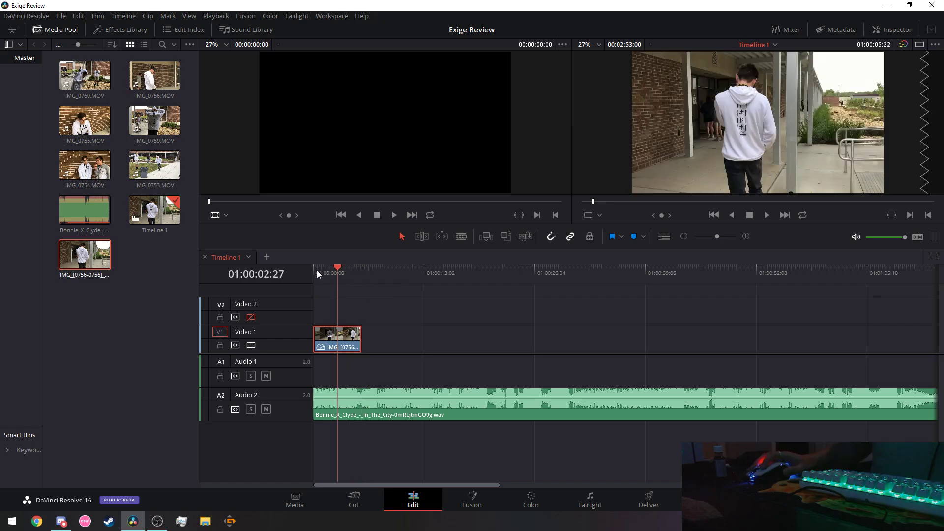
left_click(765, 216)
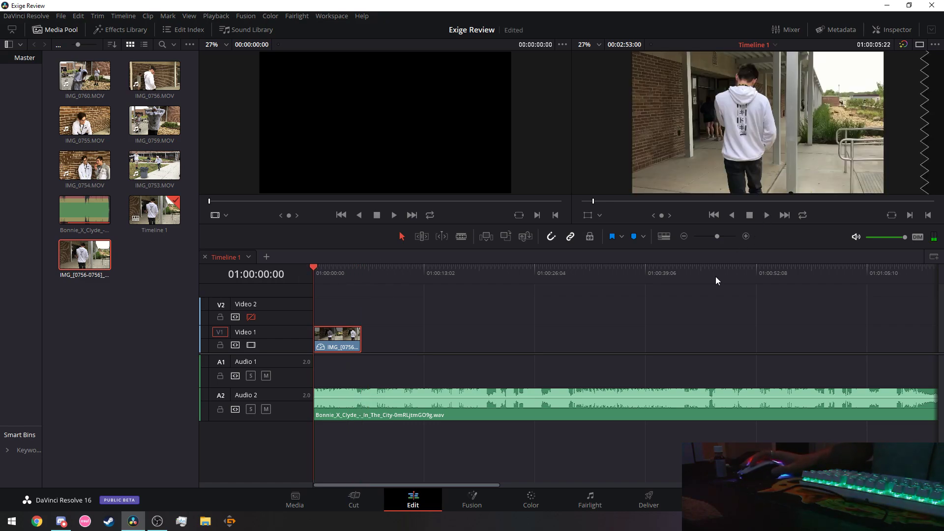
left_click(750, 216)
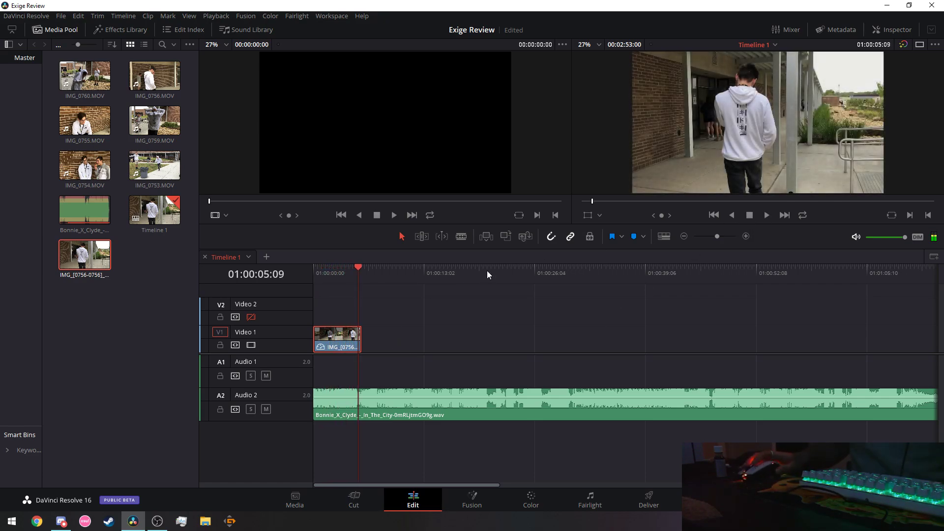
left_click(892, 29)
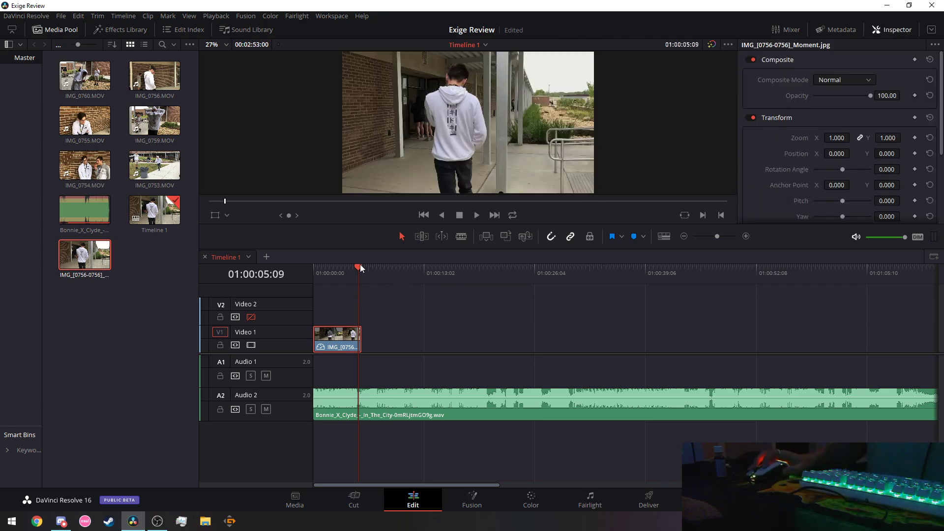
Add a Zoom keyframe at the clip's start, raise the zoom, and preview it in the curve editor.
left_click_drag(360, 267, 289, 273)
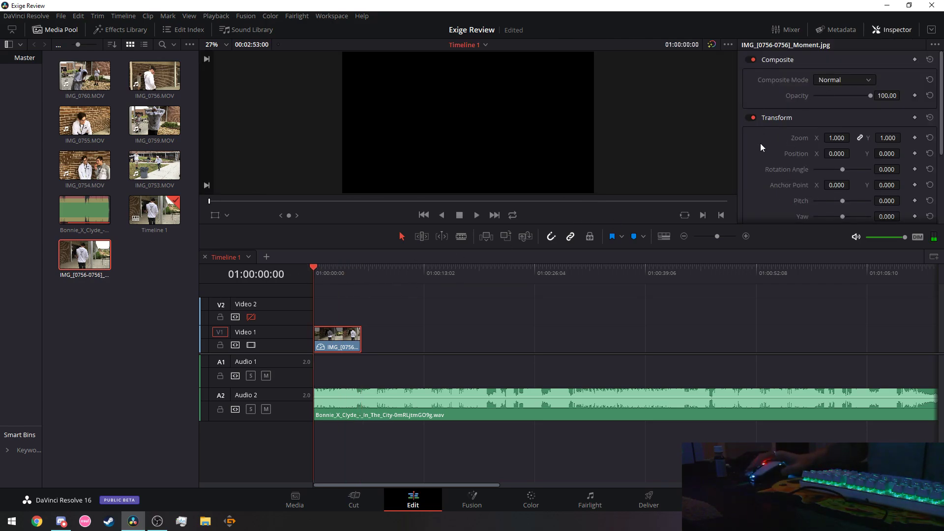
left_click(915, 138)
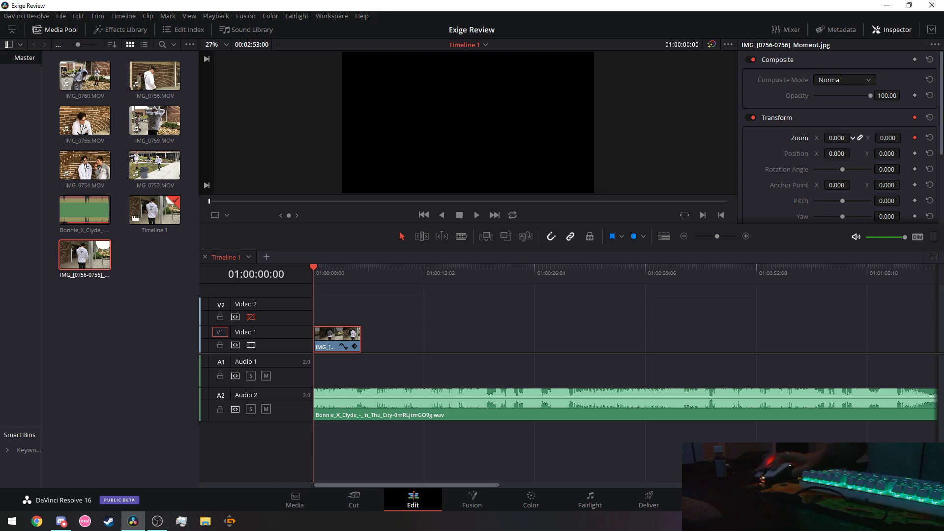
left_click_drag(837, 138, 856, 138)
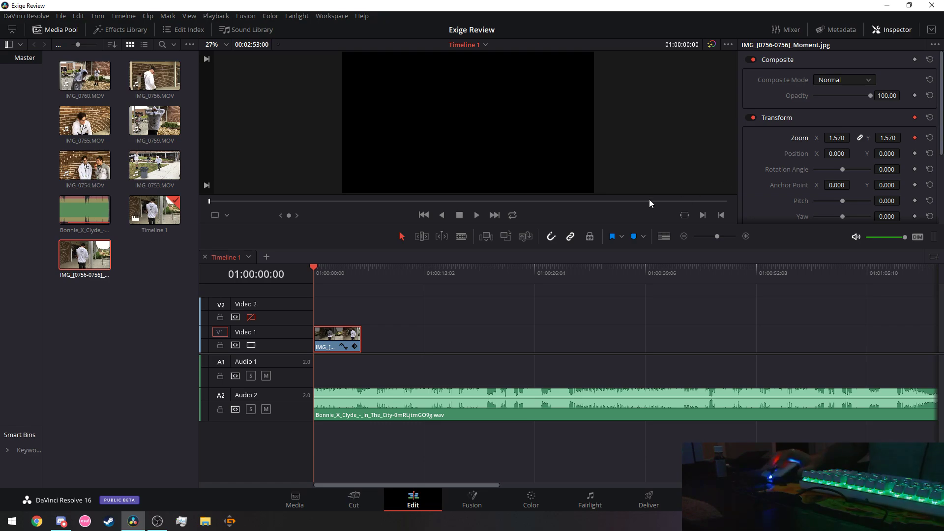
left_click(343, 347)
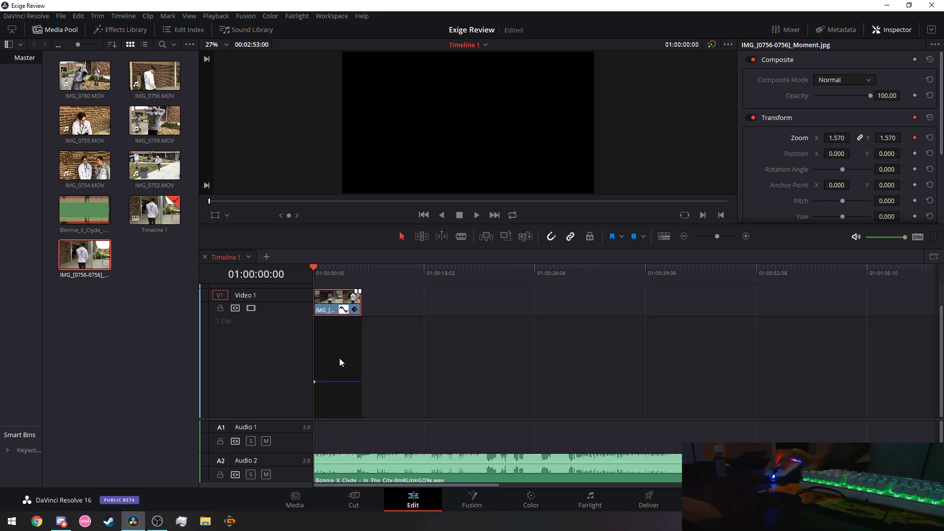
left_click(478, 215)
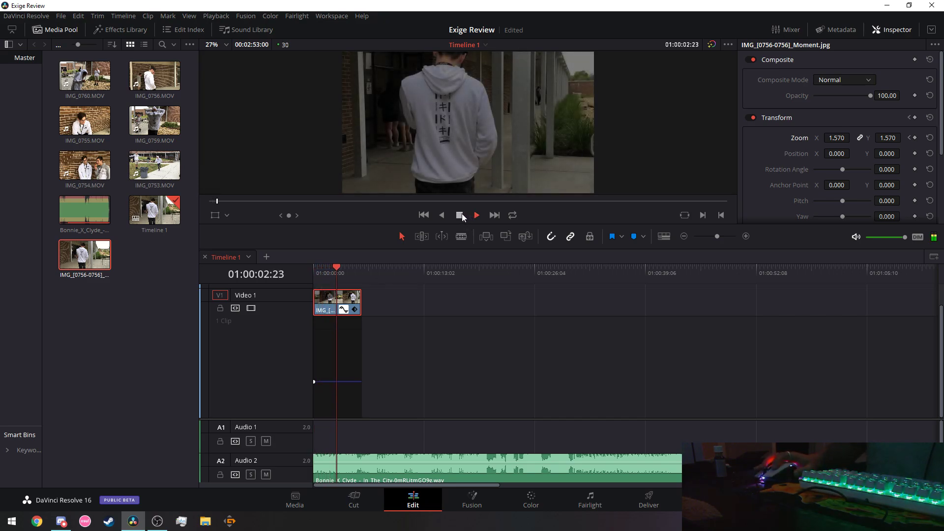
left_click(460, 214)
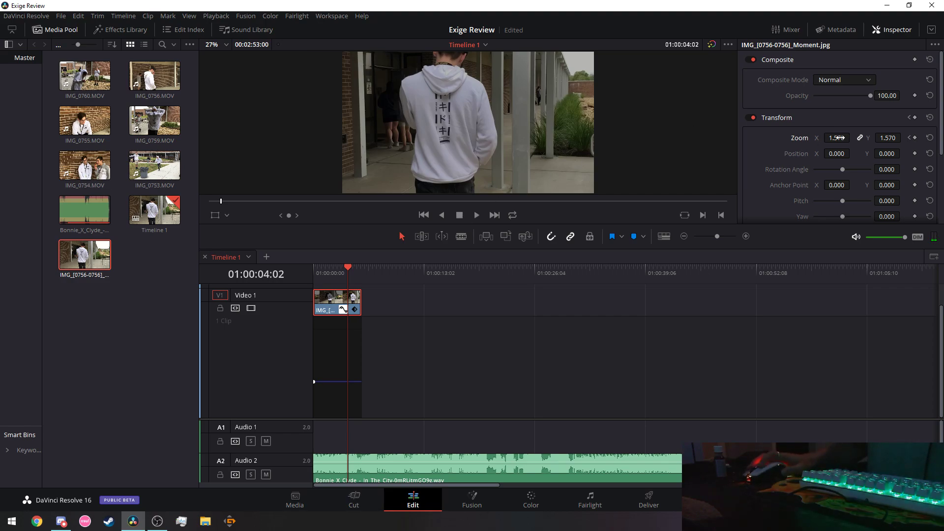
Adjust the zoom keyframes so zoom rises from 1.090 at the start to 1.590 at the clip's end.
left_click_drag(836, 138, 792, 138)
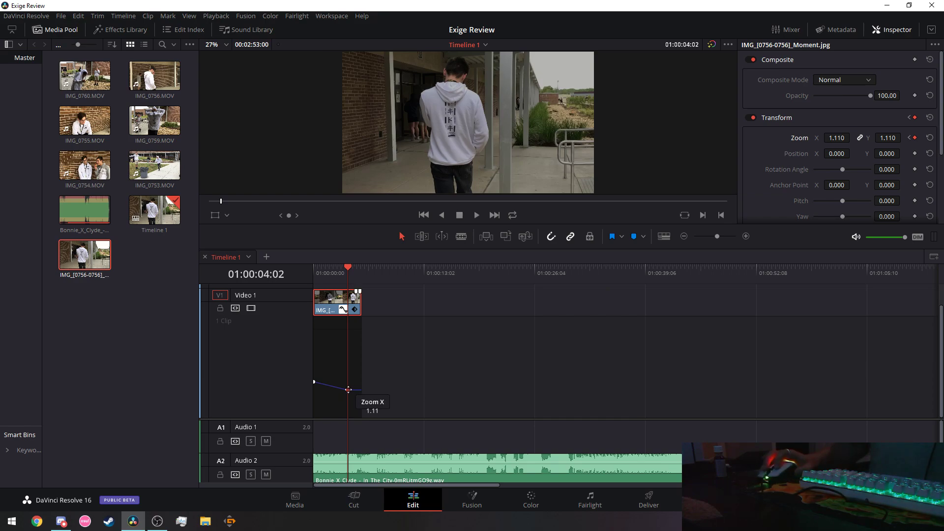
left_click_drag(348, 390, 328, 381)
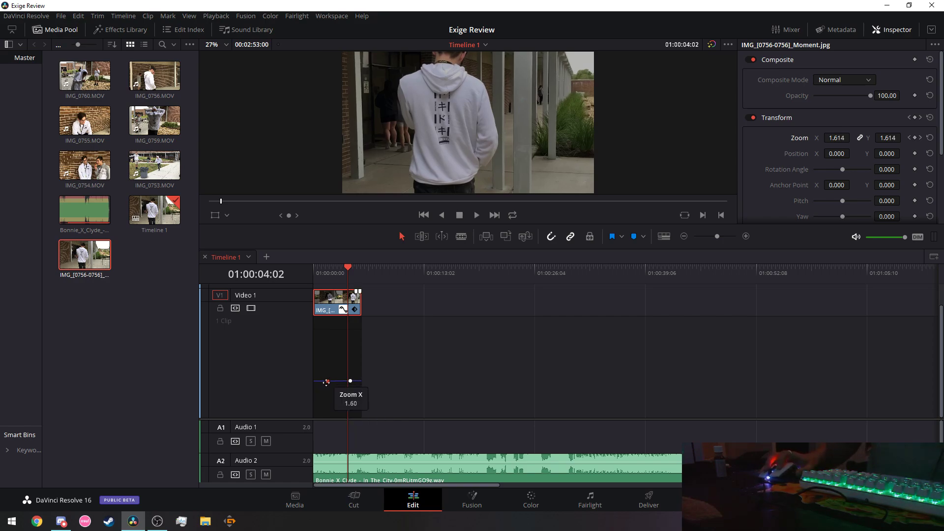
left_click_drag(325, 382, 323, 391)
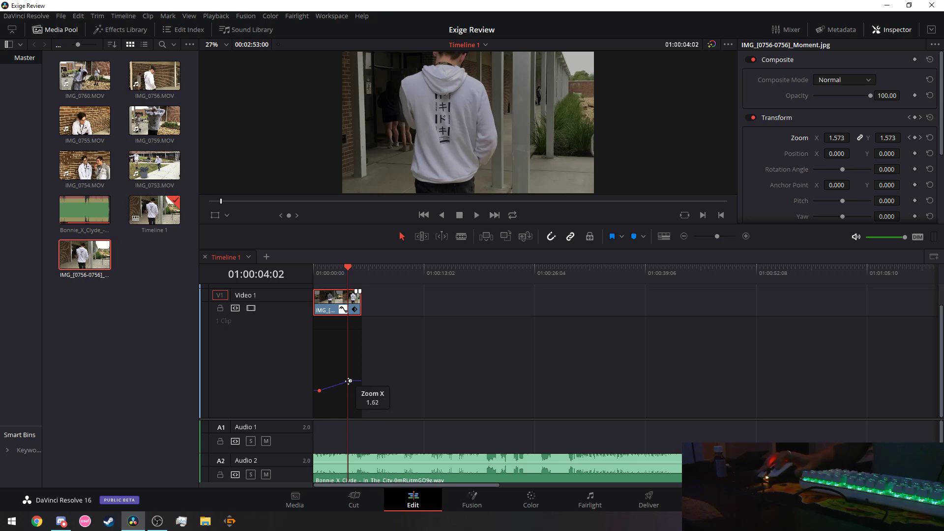
mouse_move(348, 269)
left_mouse_down()
mouse_move(312, 272)
mouse_move(339, 273)
left_mouse_up()
mouse_move(350, 382)
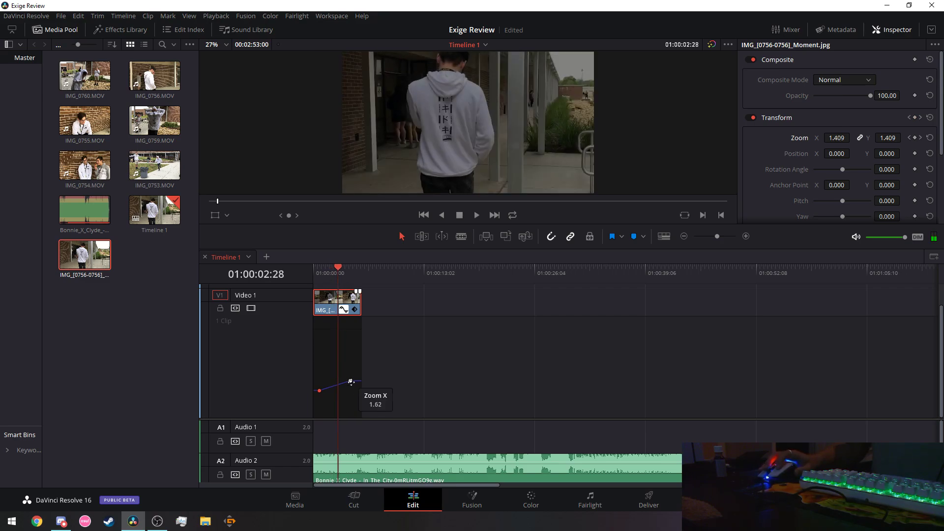
left_click_drag(350, 380, 357, 379)
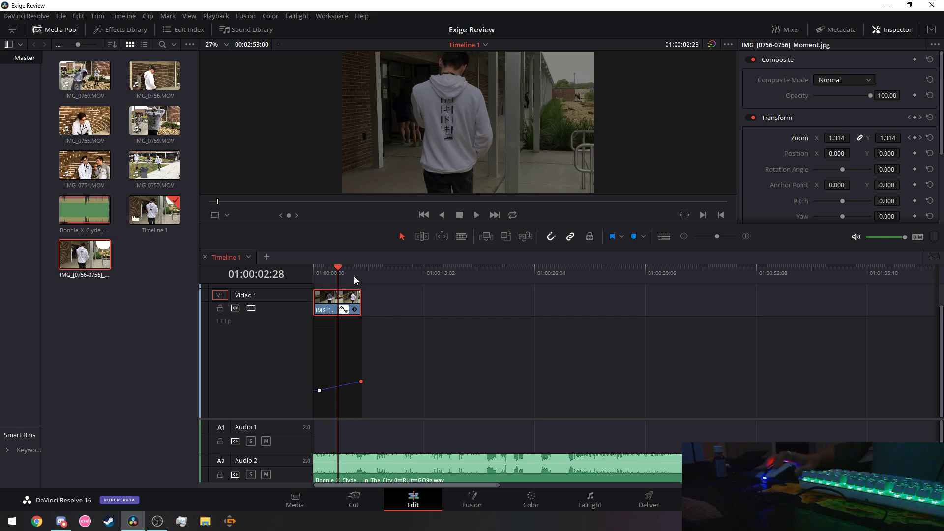
Play the zoom animation from the start, then park the playhead near 01:00:02:06.
left_click_drag(345, 272, 253, 264)
left_click(475, 215)
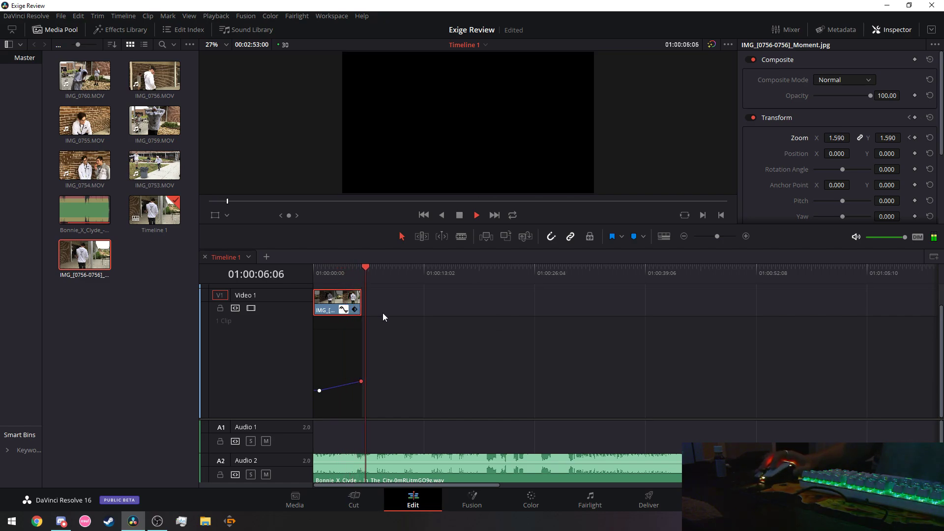
key("space")
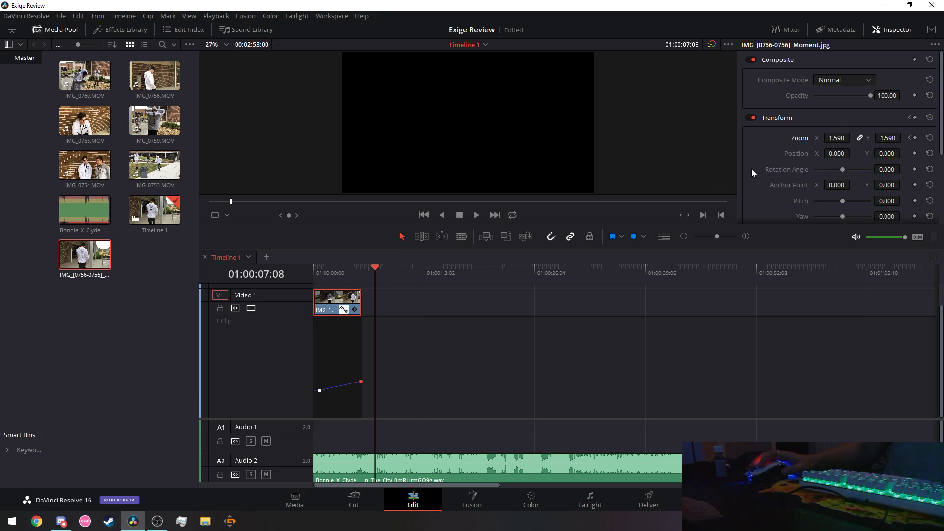
left_click(332, 271)
Reposition the image with the viewer's Transform overlay to X 104.750, Y -11.250.
left_click_drag(333, 271, 303, 268)
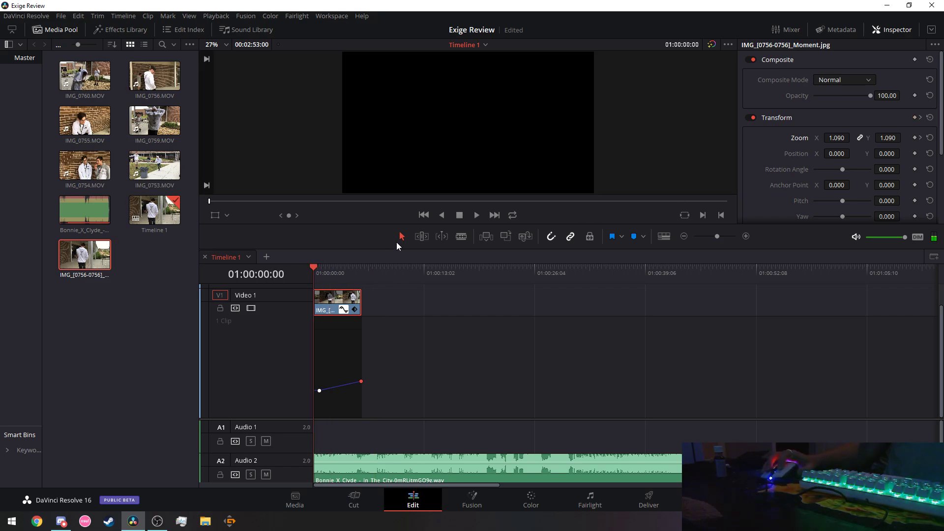
left_click(476, 215)
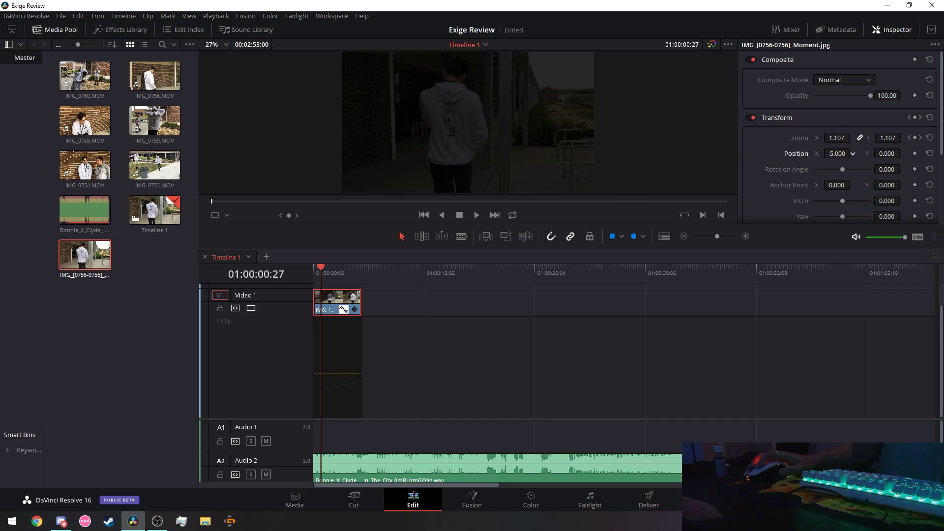
left_click(215, 215)
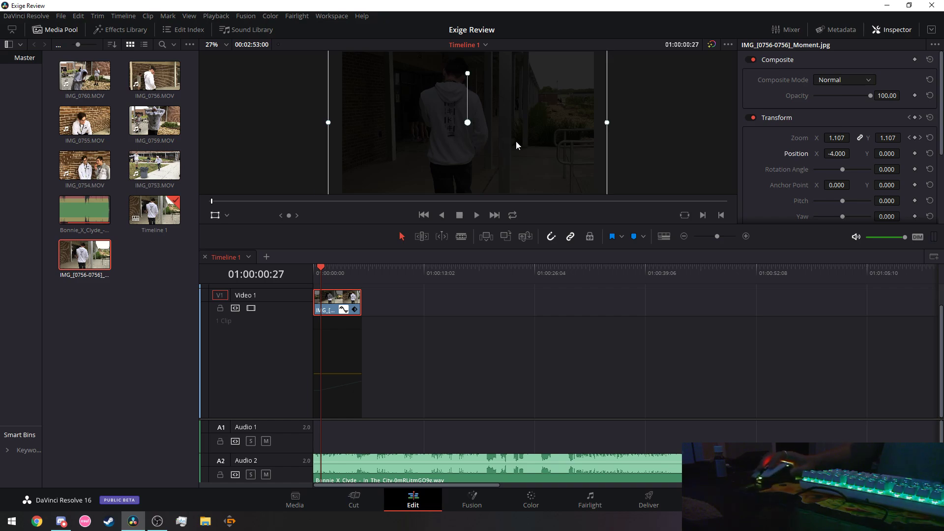
left_click_drag(516, 141, 530, 143)
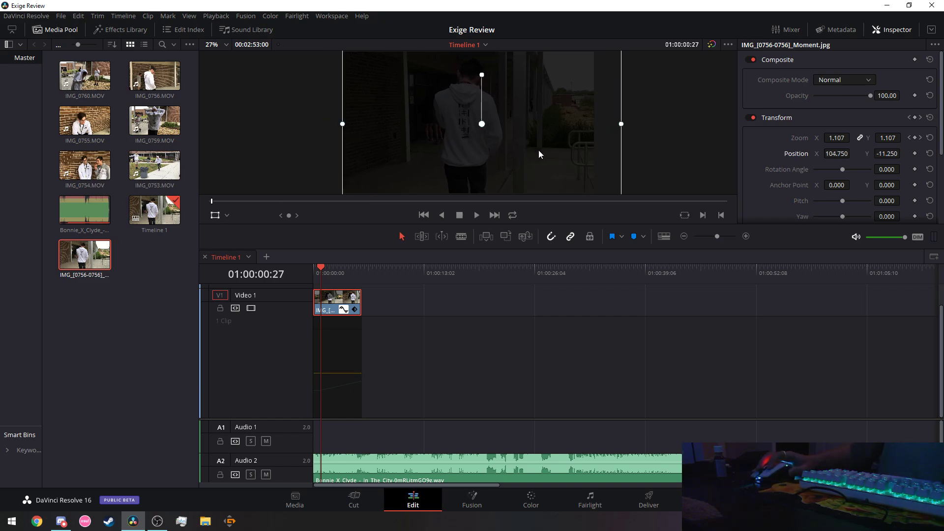
Play back the repositioned zoom from the timeline start.
left_click_drag(318, 269, 303, 268)
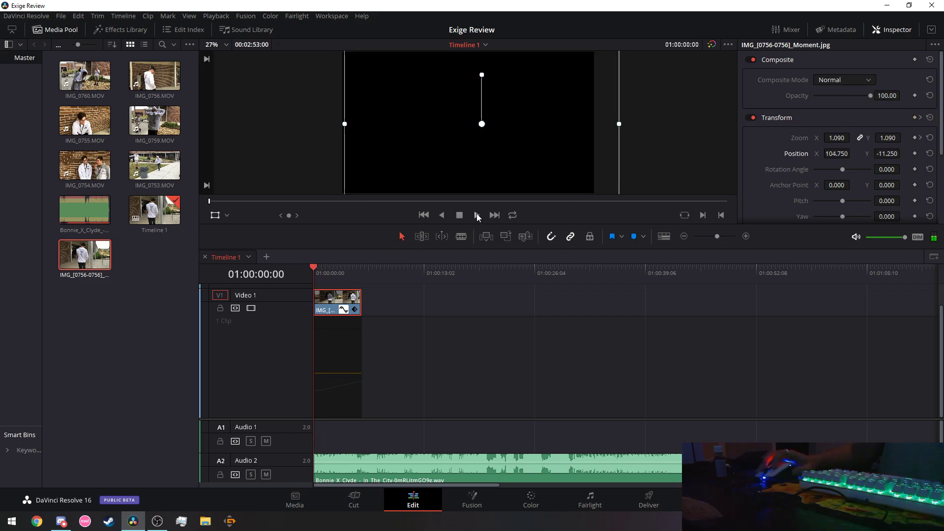
left_click(477, 215)
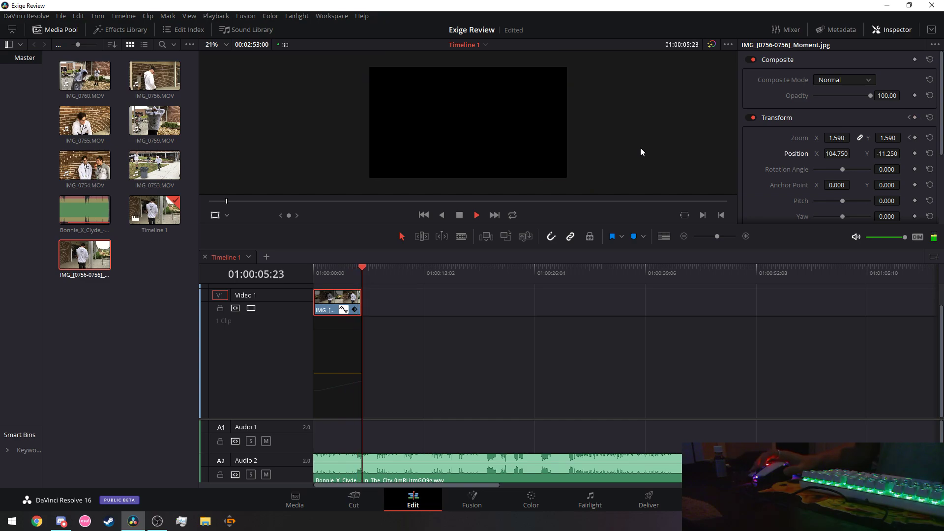
left_click_drag(373, 268, 288, 270)
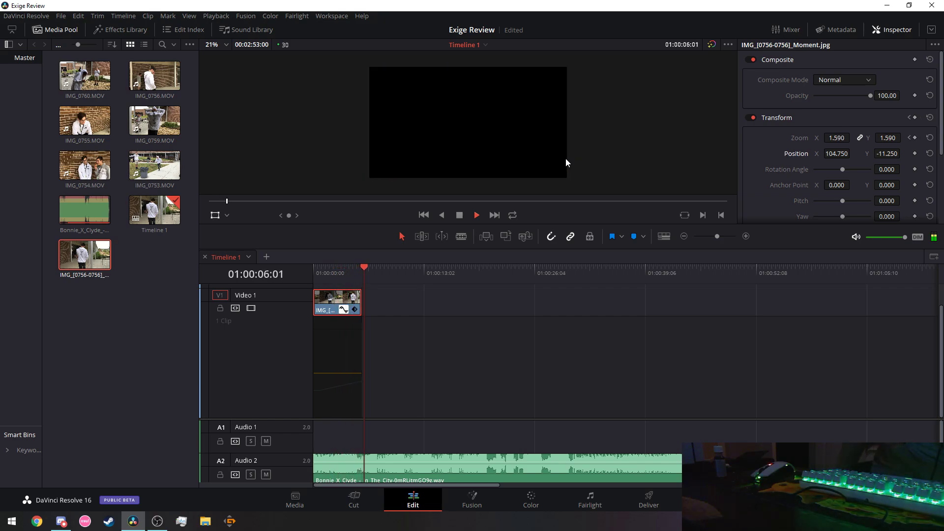
left_click(462, 214)
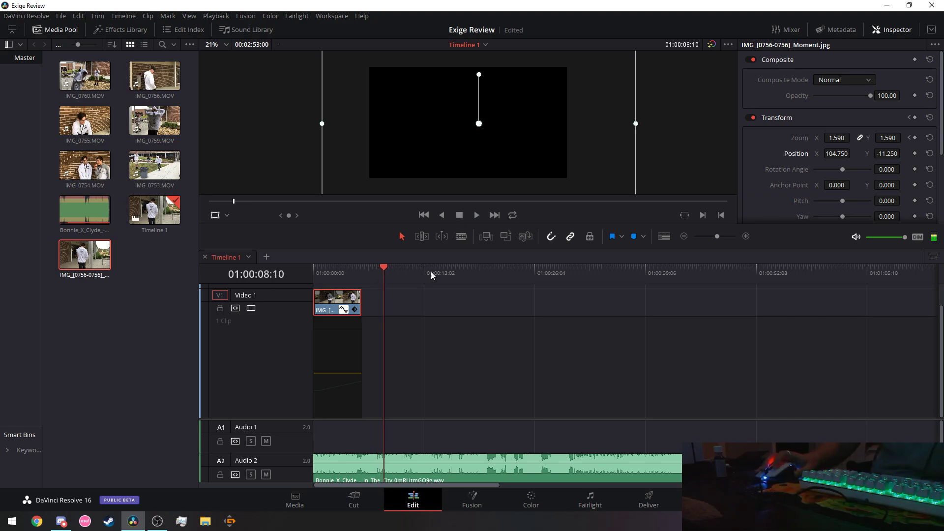
Cut the still from Video 1, re-place the IMG_[0756-0756] clip there, then cut it out again.
right_click(326, 299)
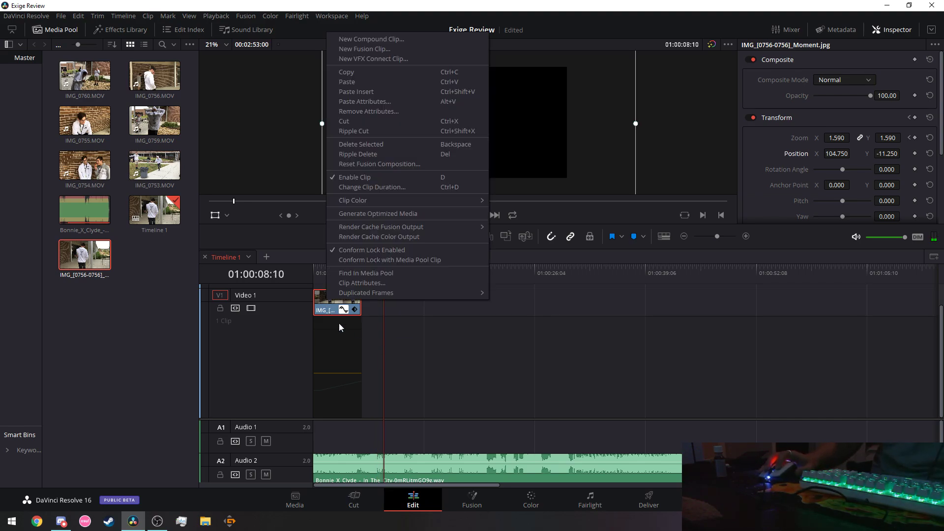
left_click(365, 121)
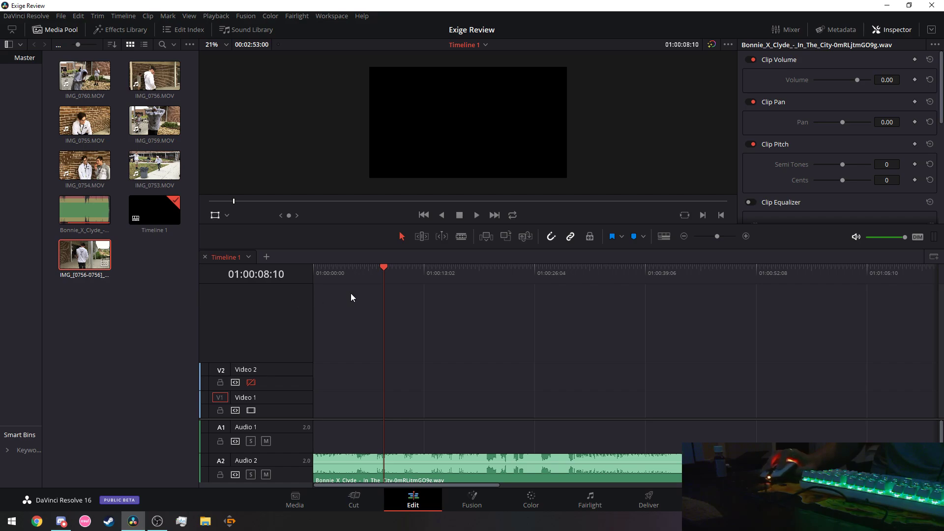
double_click(104, 259)
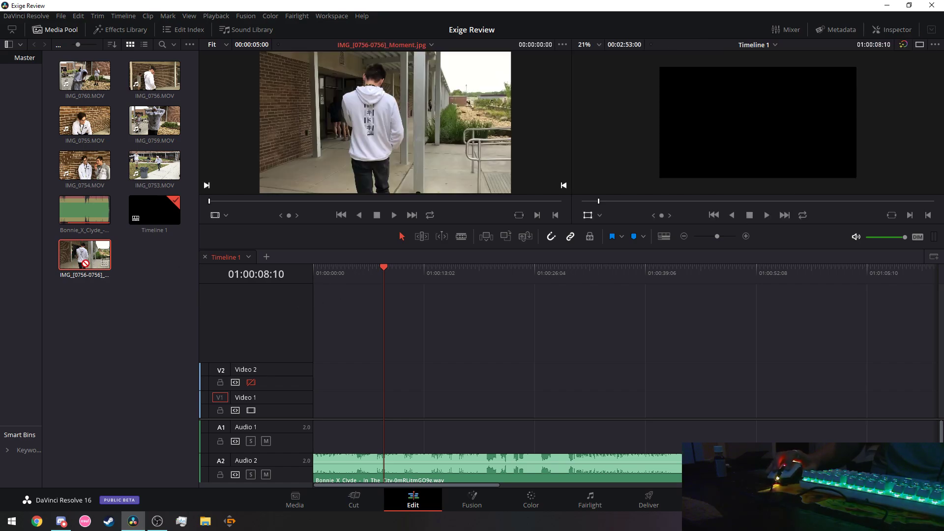
left_click_drag(115, 301, 316, 407)
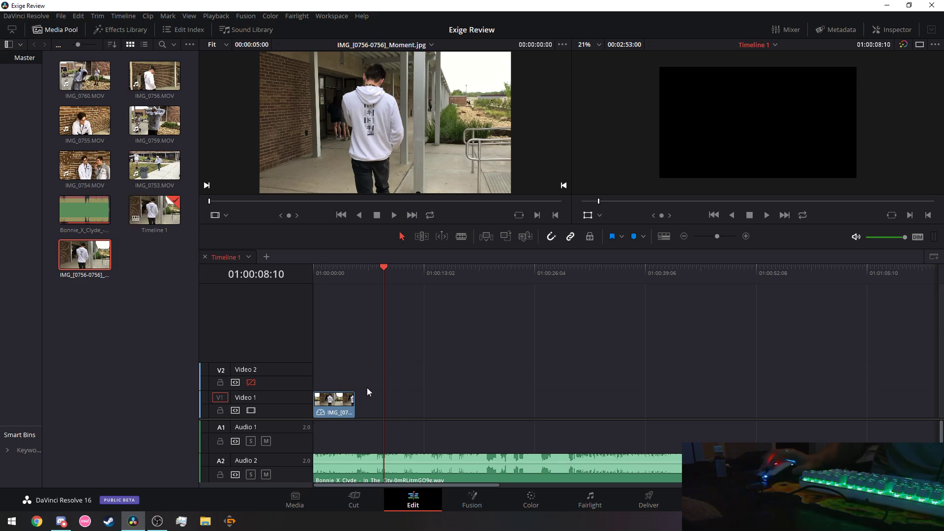
right_click(333, 404)
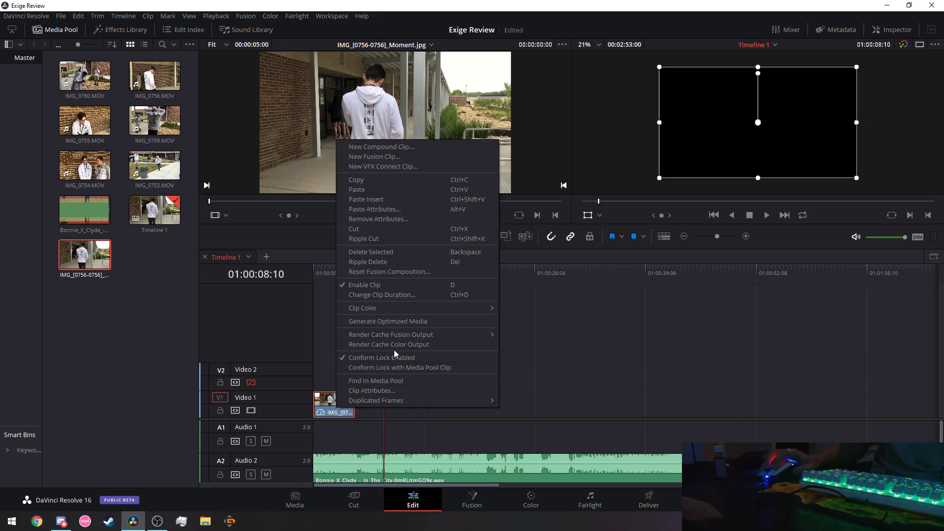
left_click(374, 229)
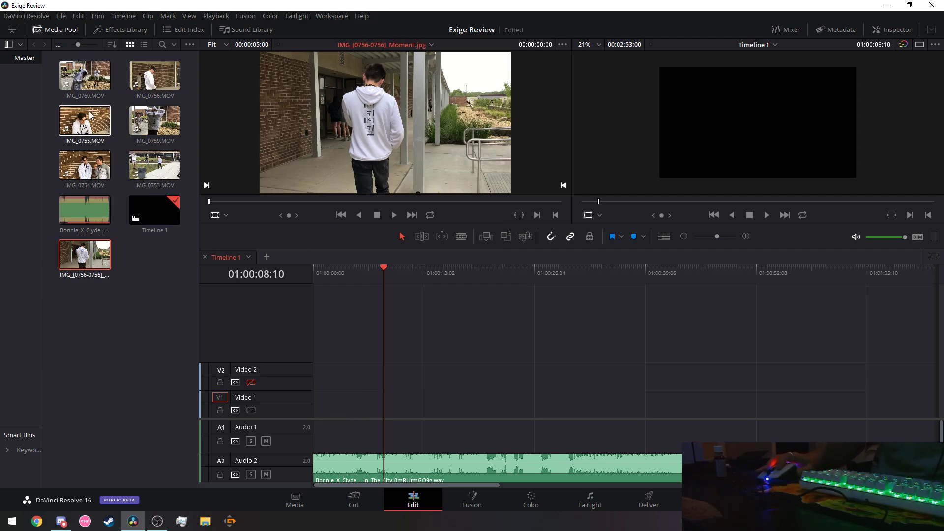
Place IMG_0756.MOV at the start of Video 1 and play the timeline from the beginning.
left_click_drag(161, 77, 184, 132)
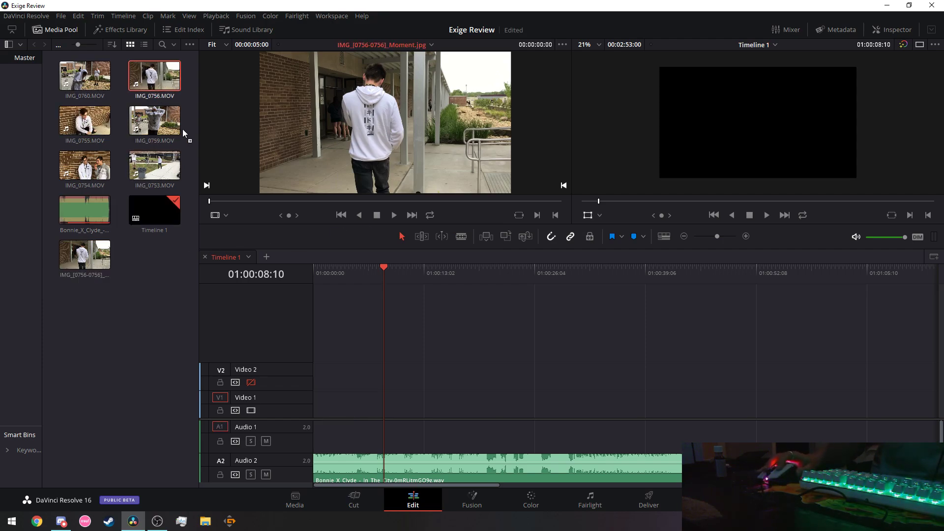
left_click_drag(145, 85, 318, 405)
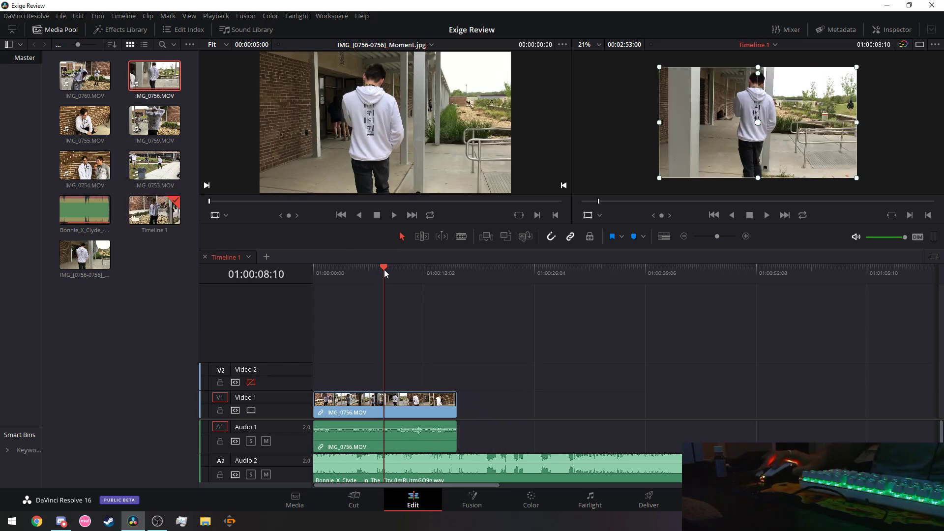
left_click_drag(385, 269, 261, 291)
left_click(768, 215)
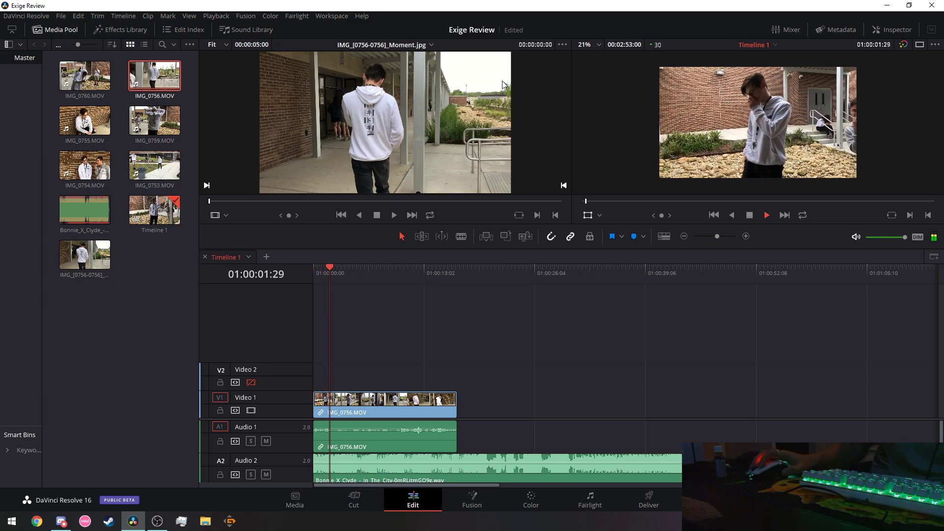
key("space")
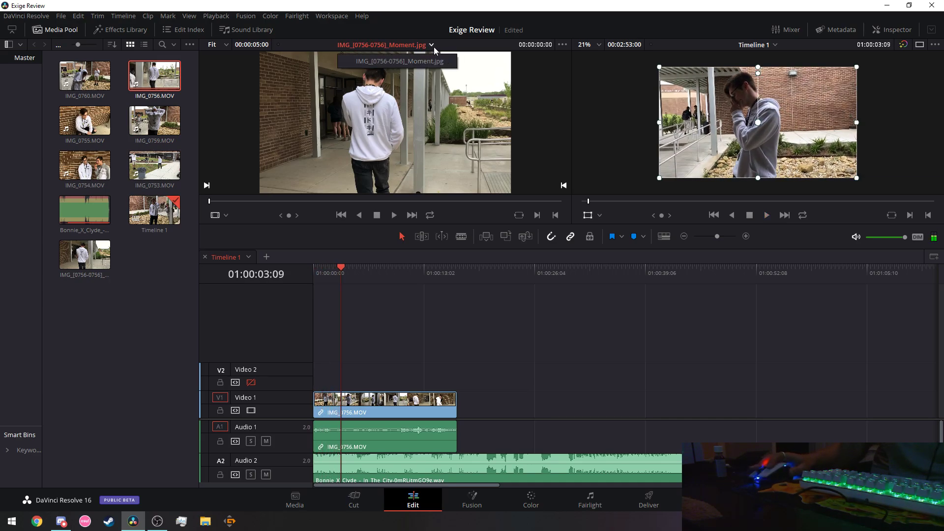
left_click(768, 215)
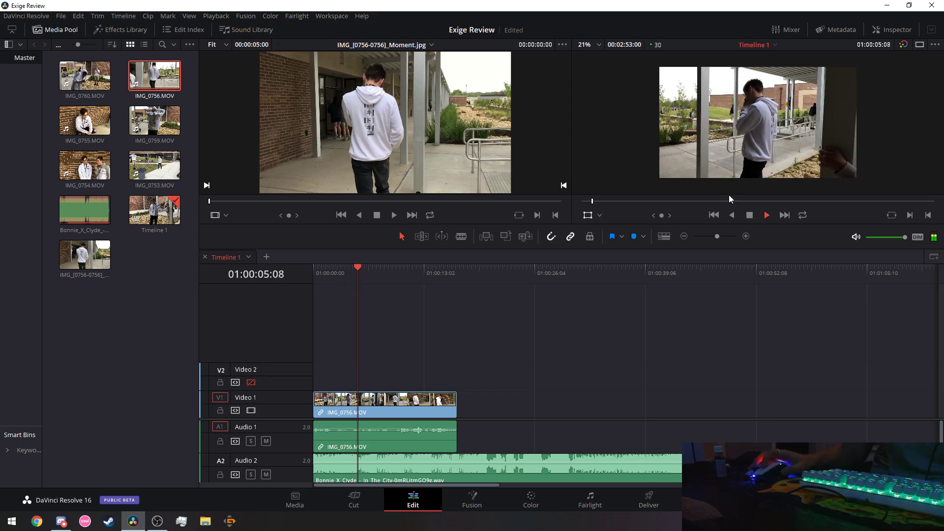
Browse the source zoom, media pool display and viewer options without changing anything.
left_click(212, 45)
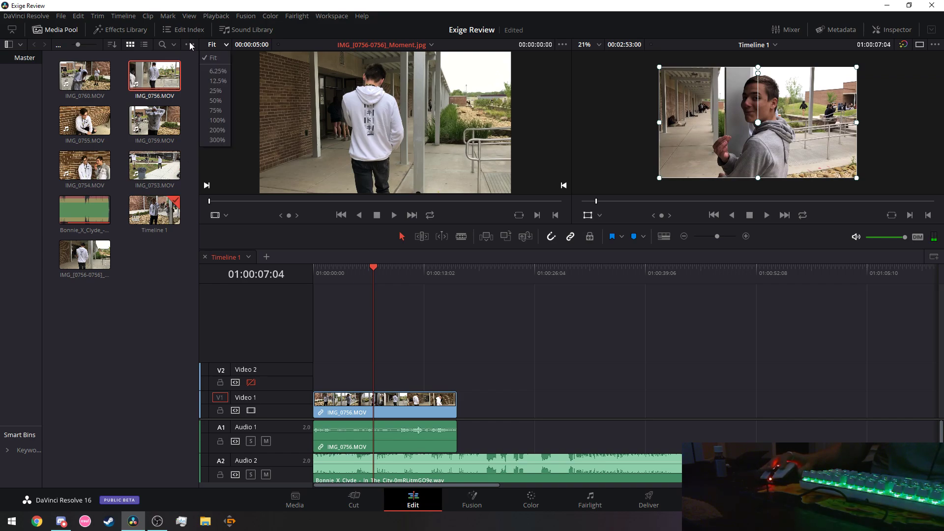
left_click(190, 43)
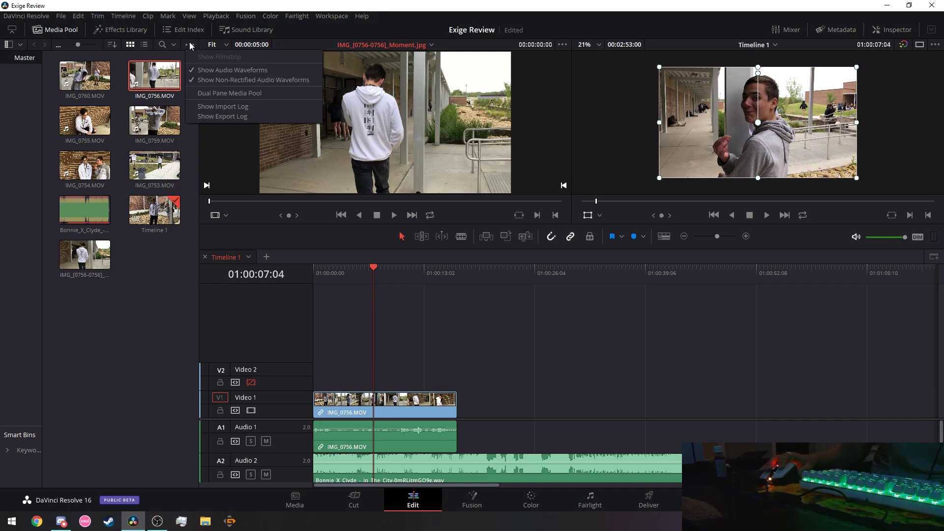
left_click(559, 48)
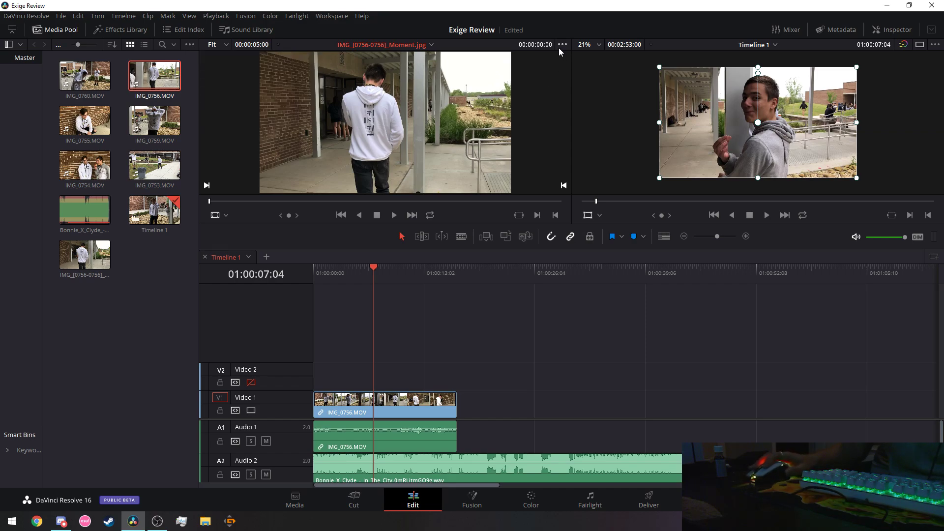
left_click(563, 44)
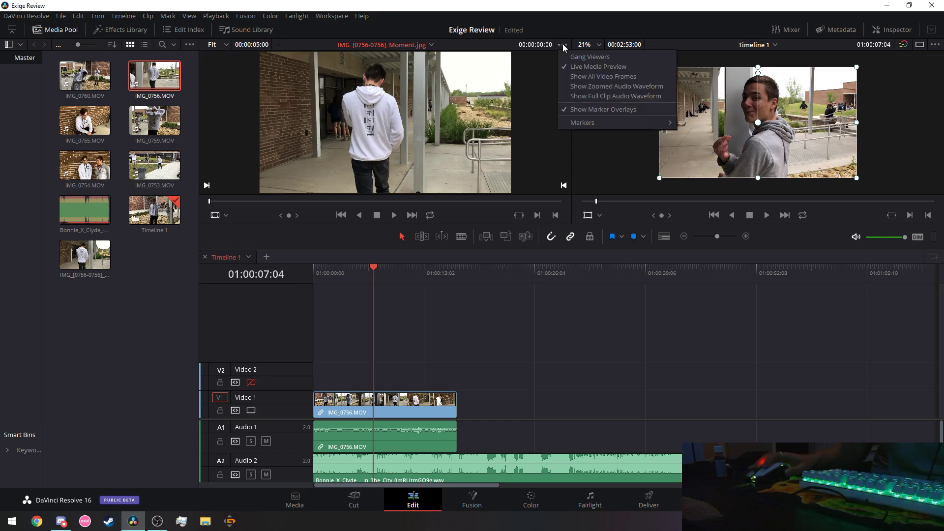
left_click(572, 149)
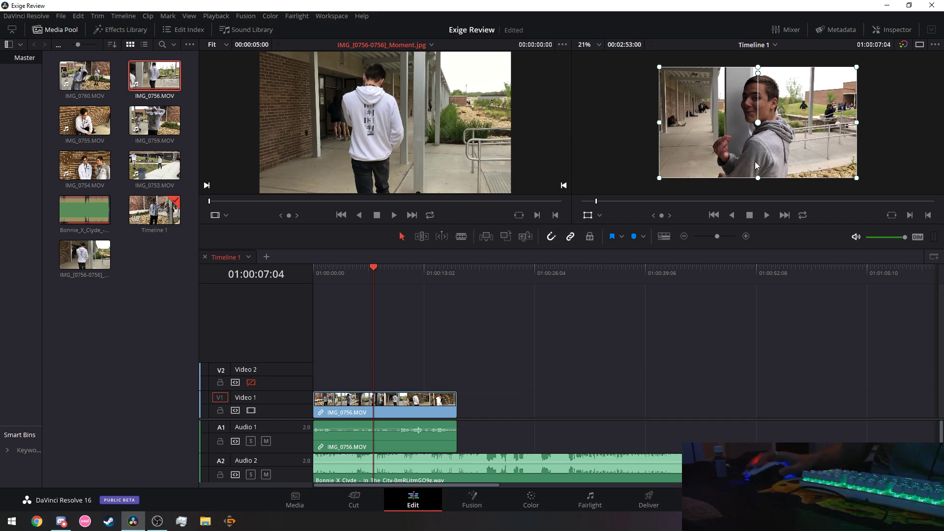
Switch the viewer layout to a single timeline viewer.
left_click(920, 45)
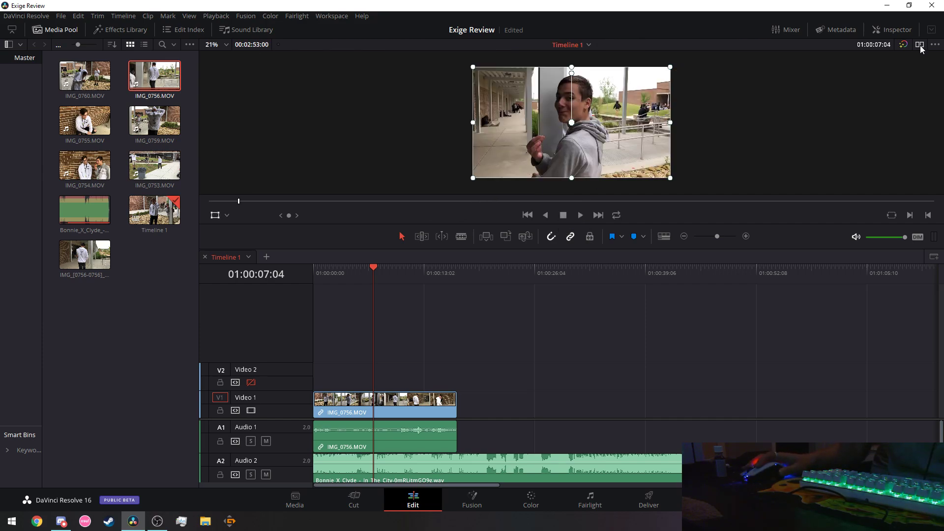
left_click(920, 45)
left_click(920, 45)
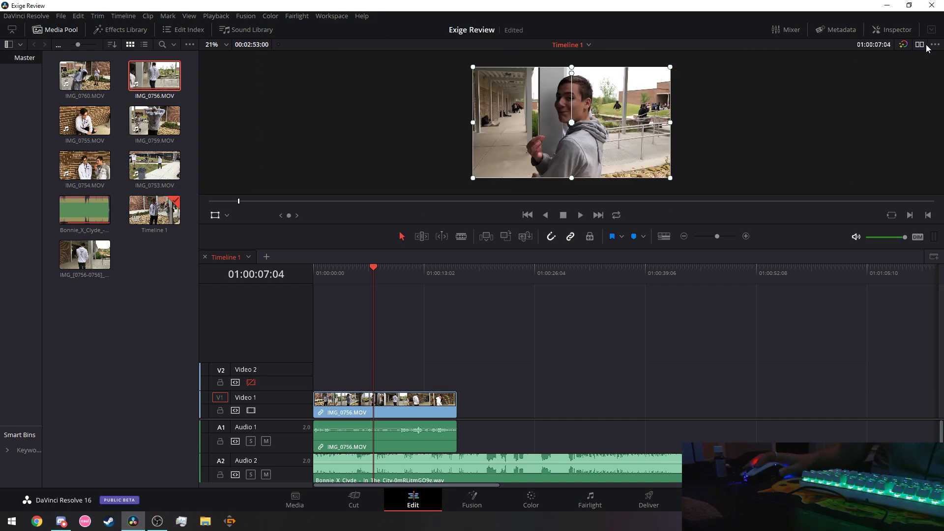
left_click(935, 45)
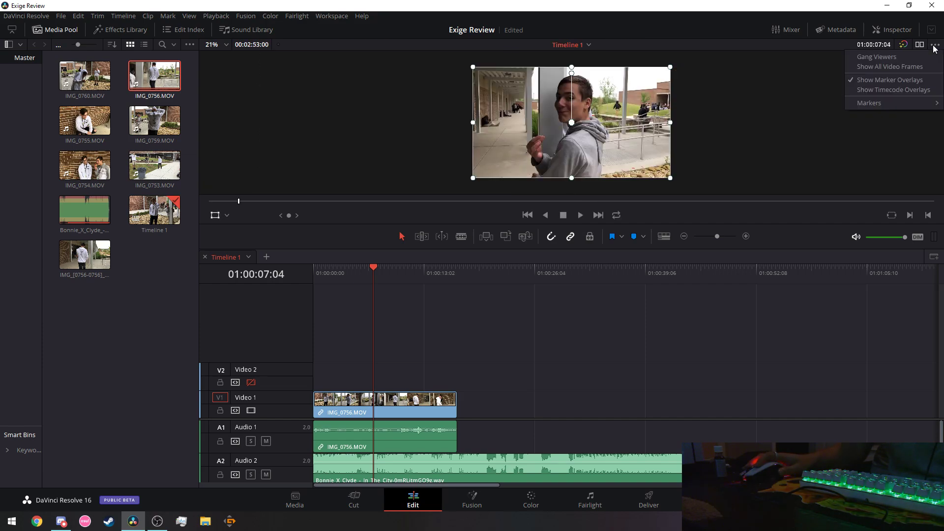
left_click(725, 179)
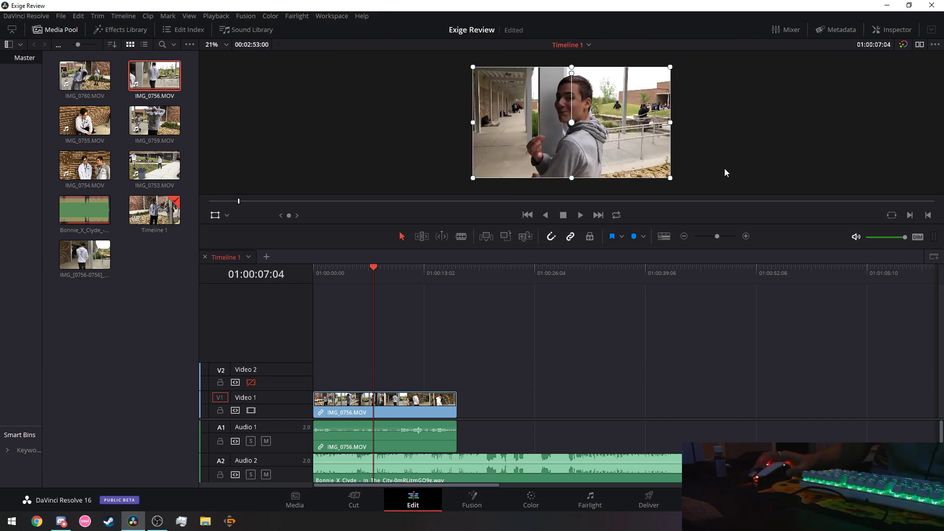
Enlarge the viewer above the timeline and replay the edit from the start, stopping at 01:00:07:25.
left_click_drag(555, 224, 551, 267)
scroll(409, 195, "up", 4)
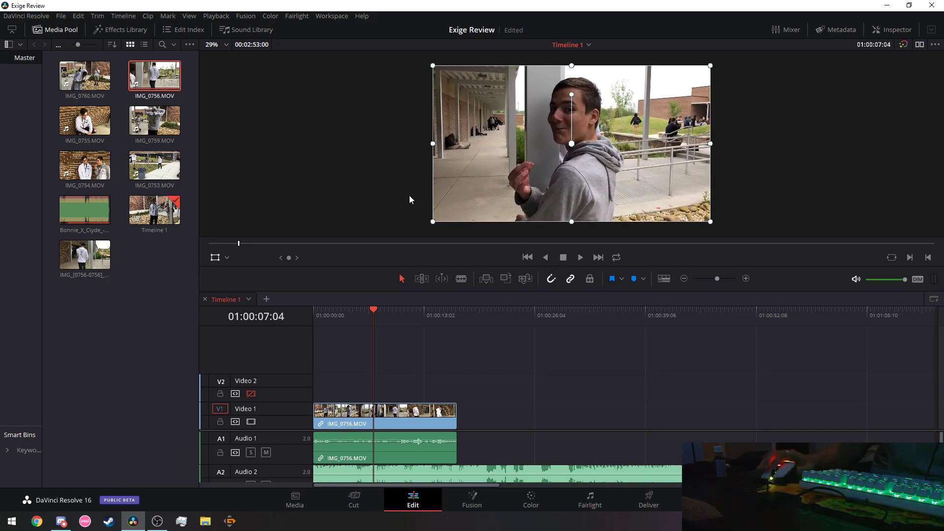
scroll(403, 196, "down", 1)
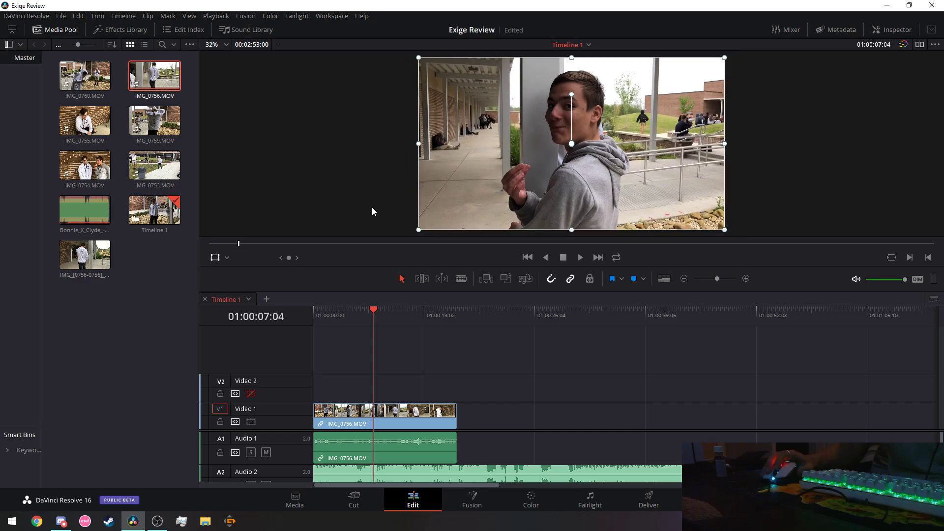
left_click(575, 259)
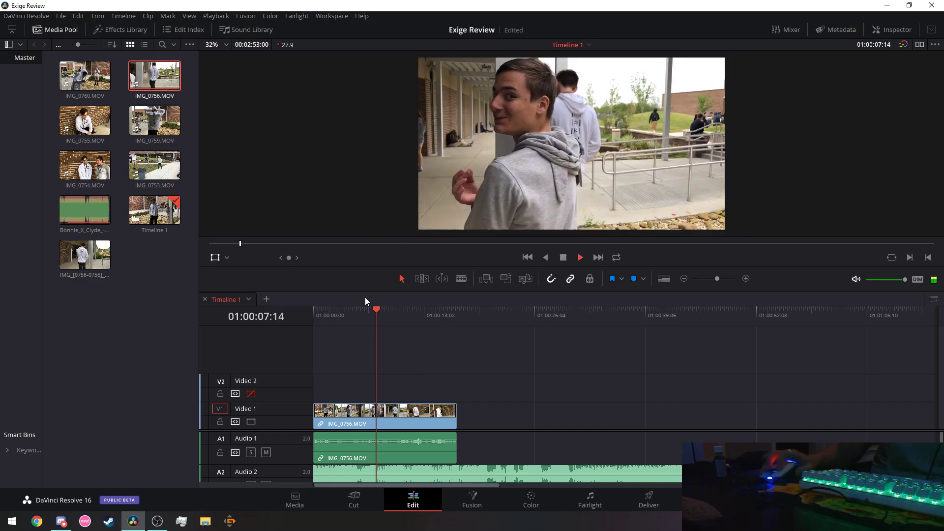
key("Home")
key("space")
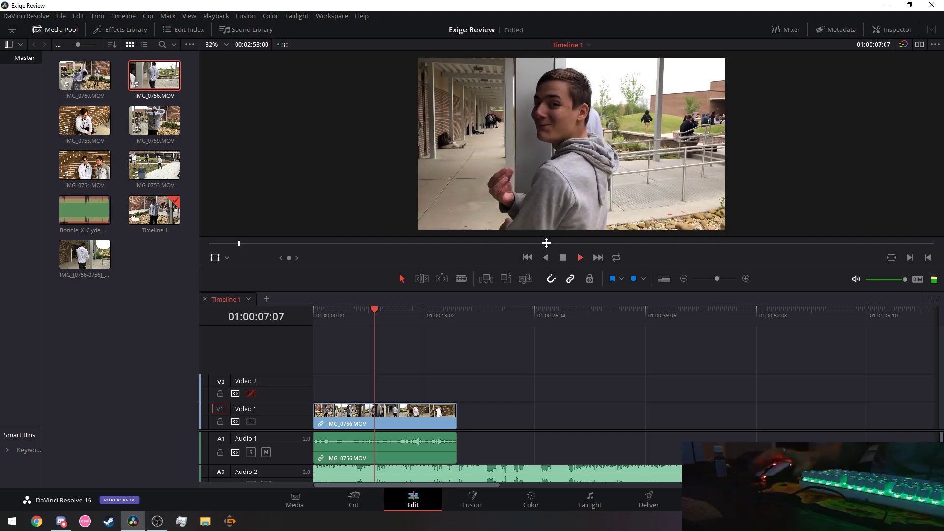
left_click(564, 259)
Cut the IMG_0756 clip out of the timeline.
left_click(407, 415)
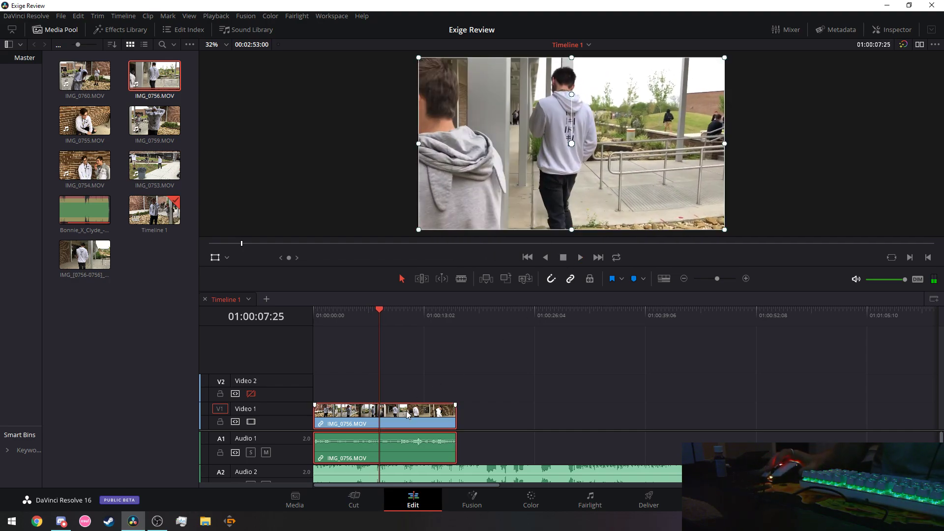
right_click(408, 415)
left_click(430, 162)
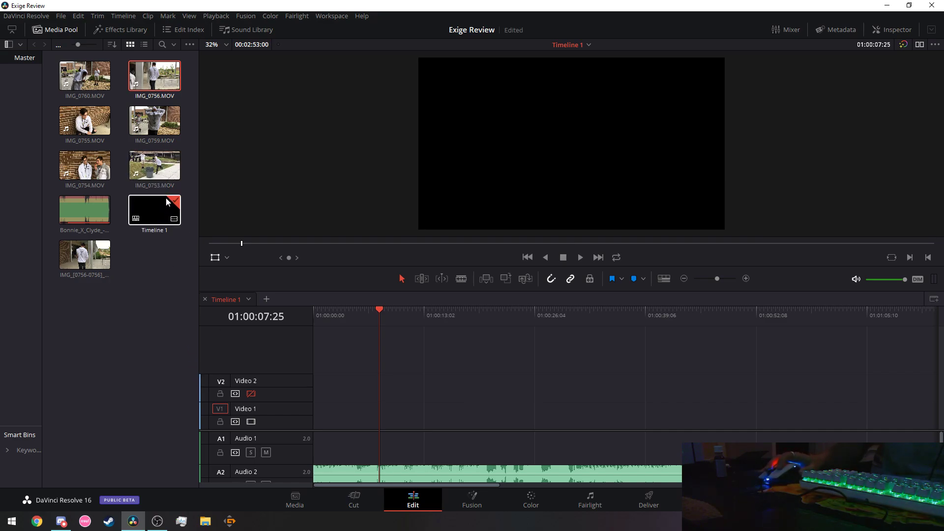
Place IMG_0759.MOV at the start of Video 1 and play it from the beginning.
left_click_drag(155, 120, 312, 418)
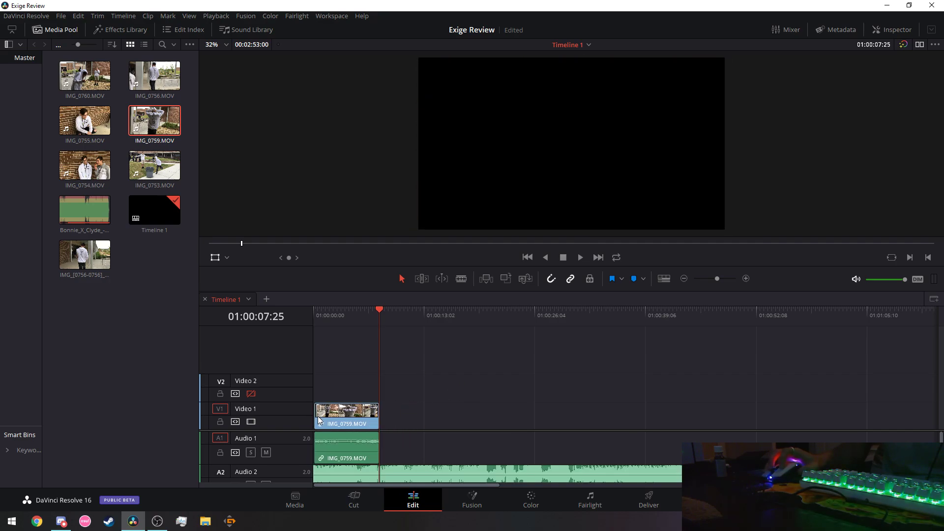
left_click_drag(370, 311, 314, 311)
left_click(580, 257)
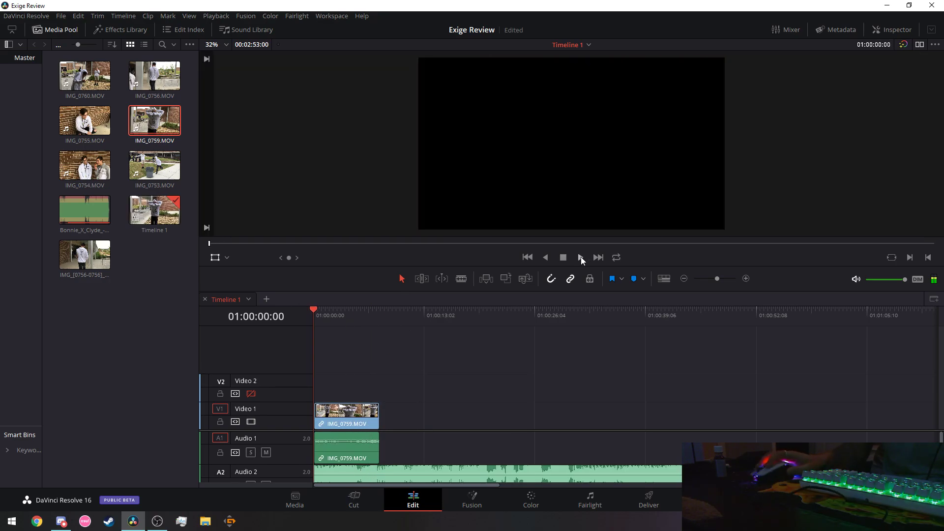
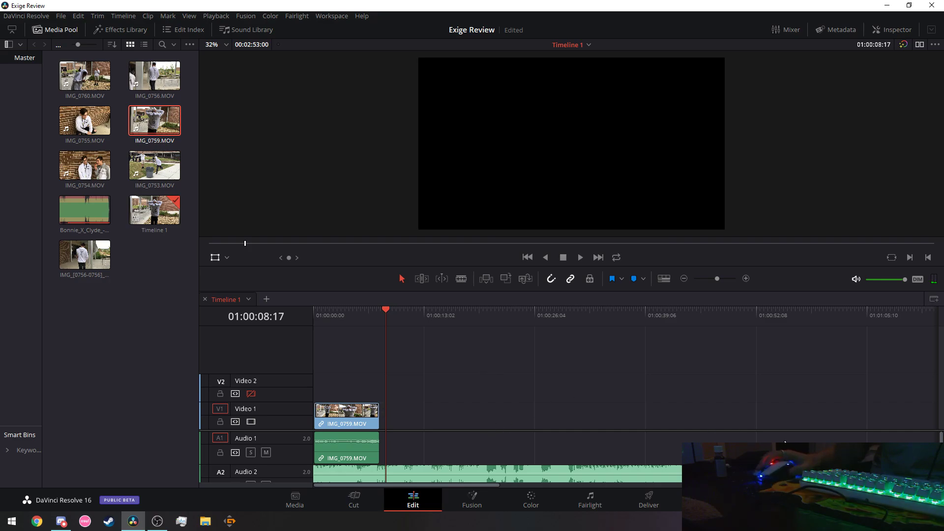
Switch Timeline View Options to the compact video view without thumbnails.
scroll(801, 439, "down", 1)
scroll(787, 435, "up", 1)
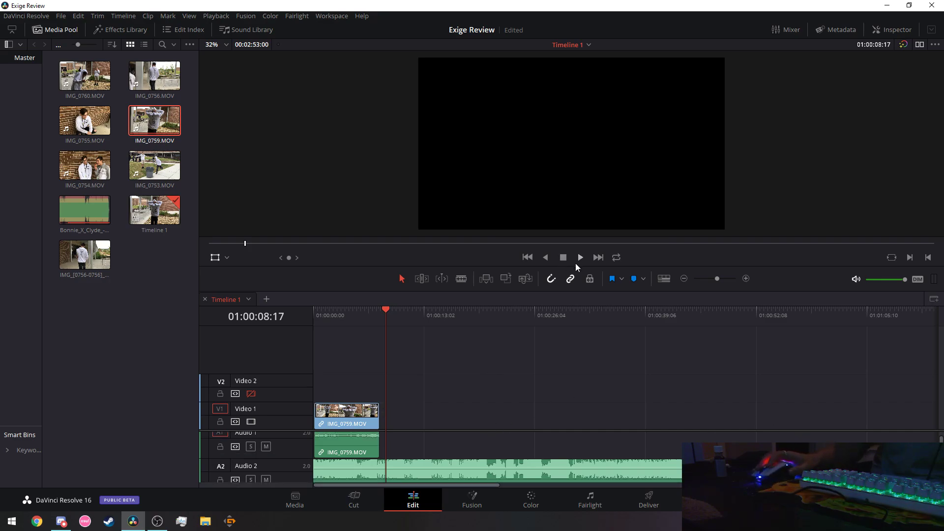
left_click(664, 278)
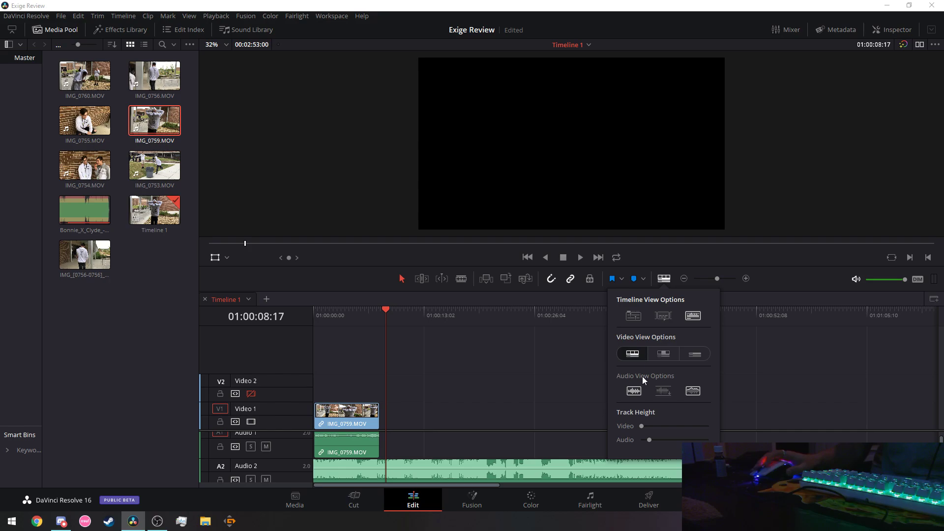
left_click(647, 439)
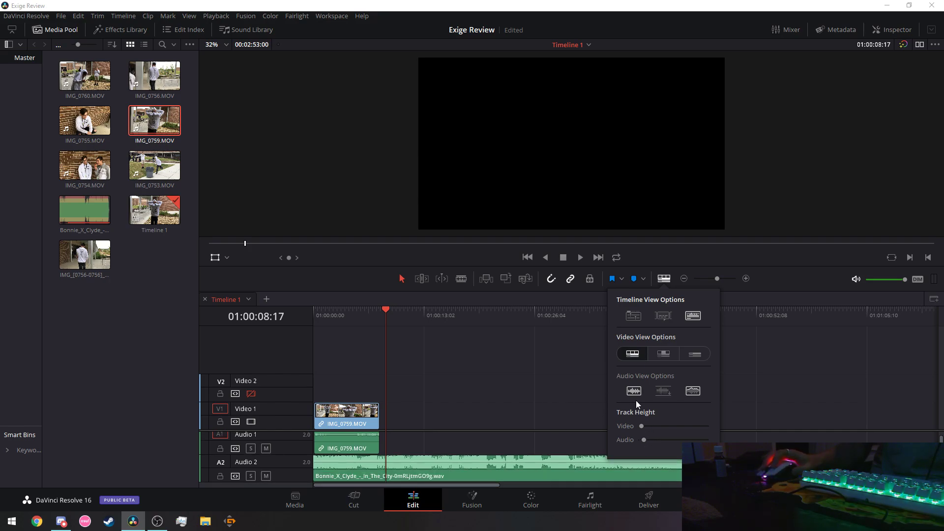
left_click(694, 355)
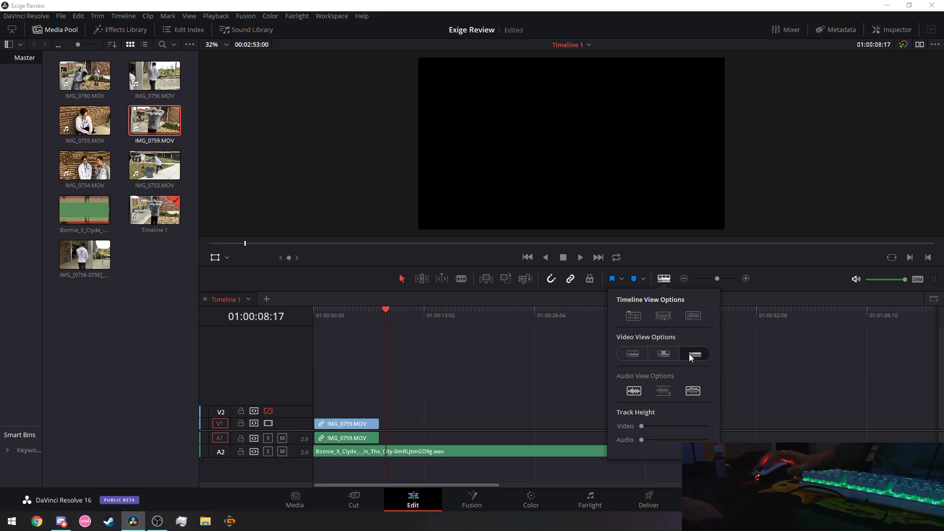
left_click(501, 379)
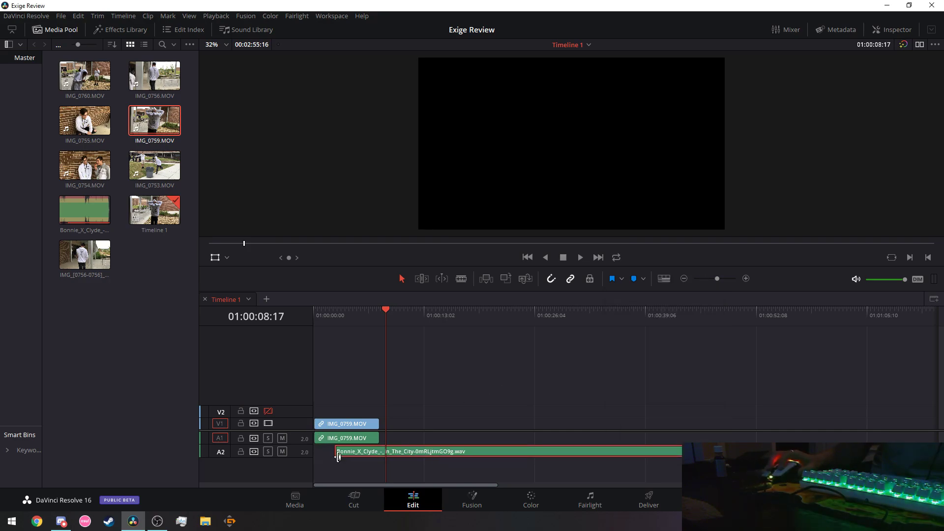
Trim the head of the Bonnie X Clyde music clip and move it to the timeline start.
left_click_drag(335, 454, 334, 455)
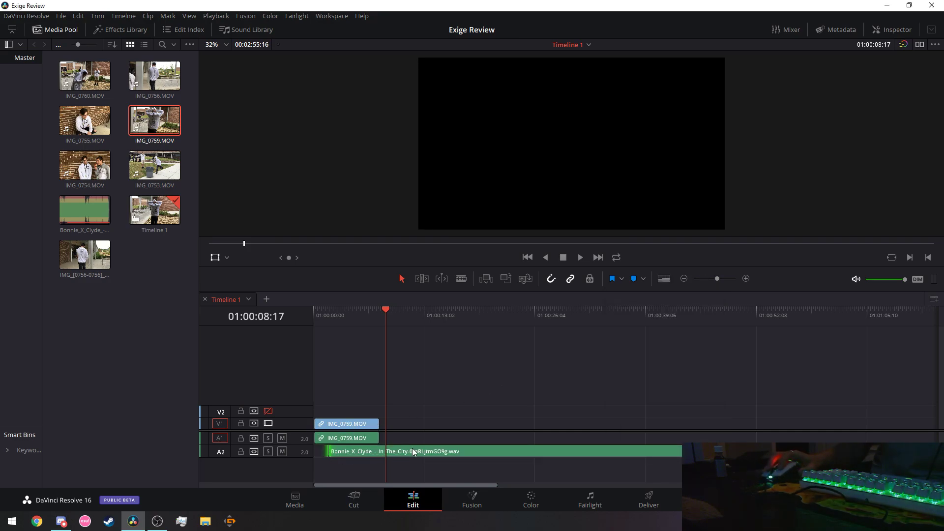
key("Home")
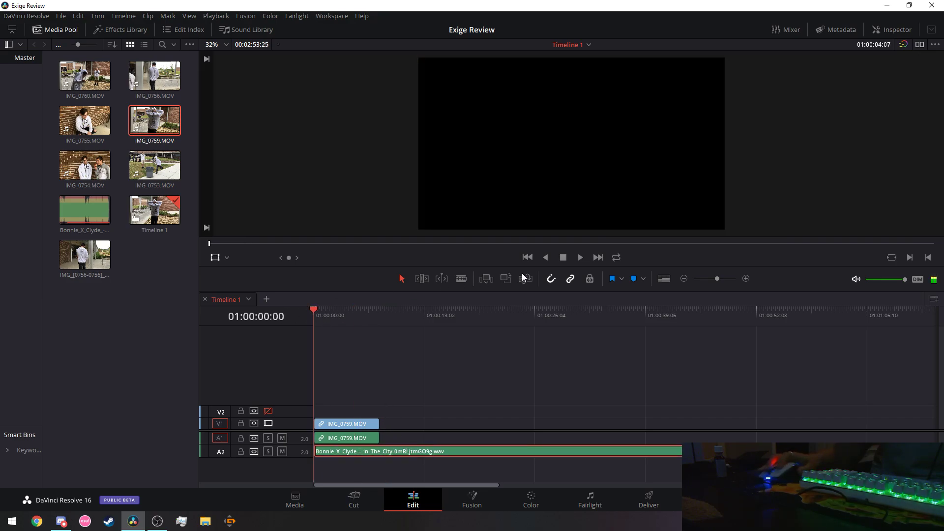
left_click(580, 257)
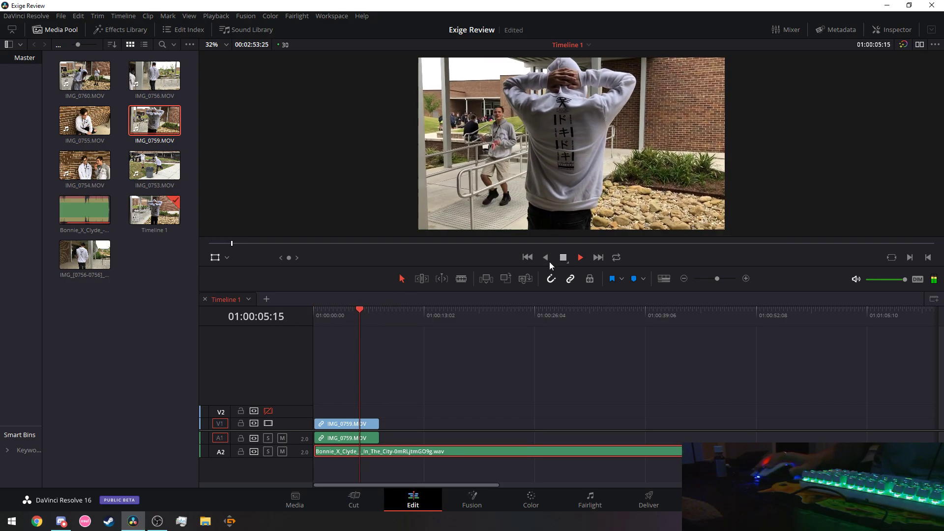
left_click_drag(362, 309, 290, 314)
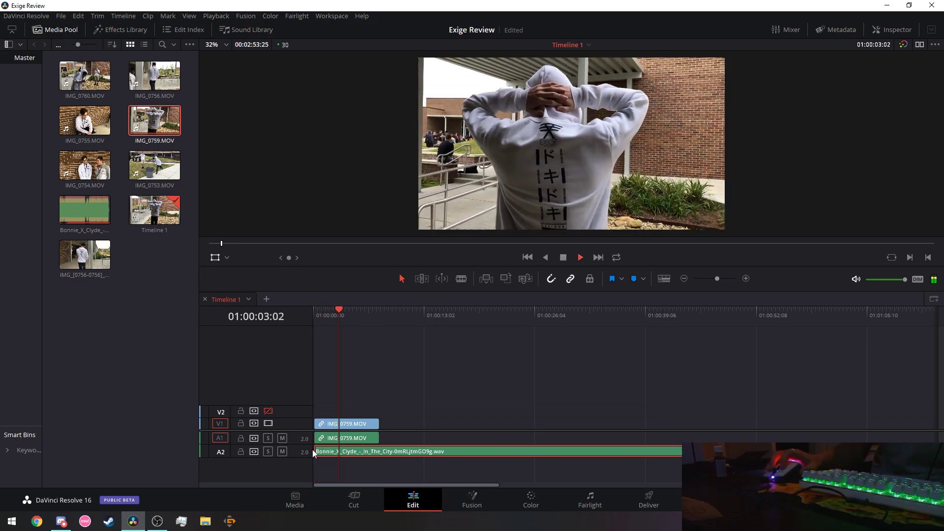
left_click_drag(313, 451, 330, 452)
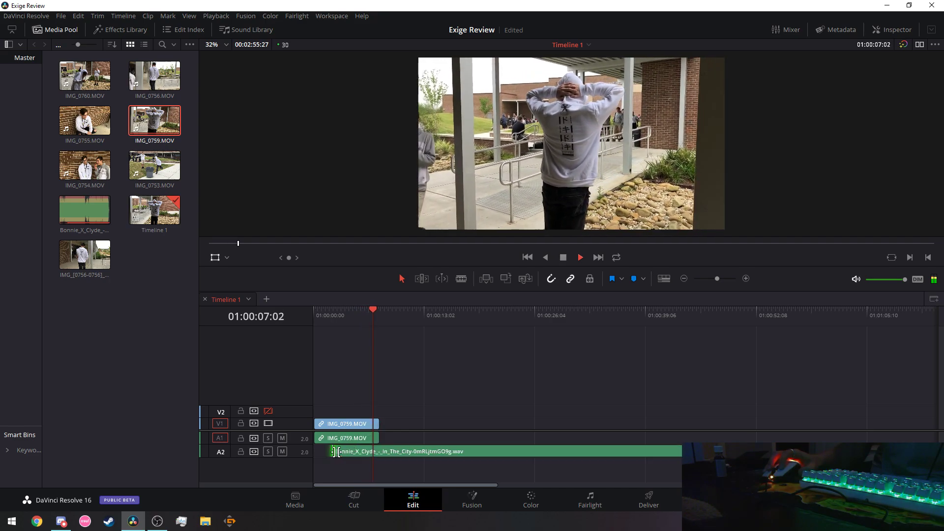
left_click_drag(431, 451, 383, 451)
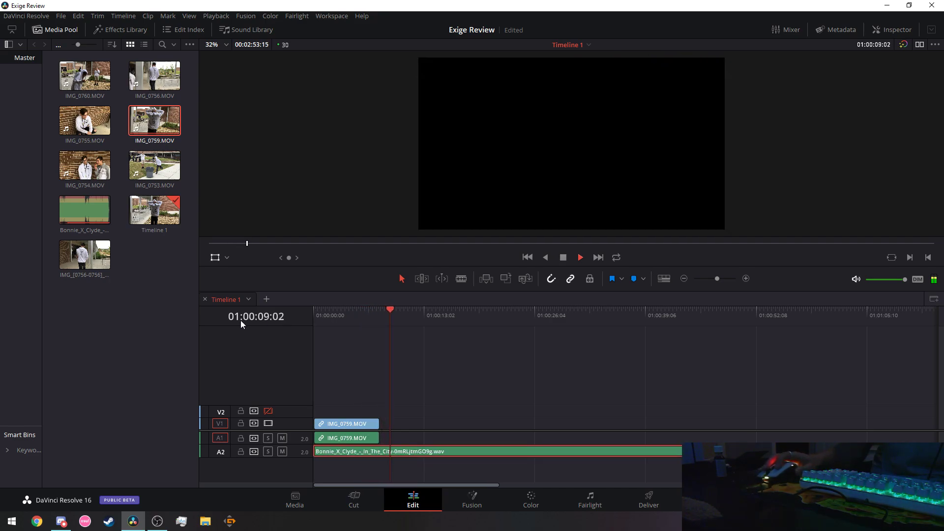
Replay the edit and nudge the music clip so it starts exactly at 01:00:00:00.
key("Home")
key("space")
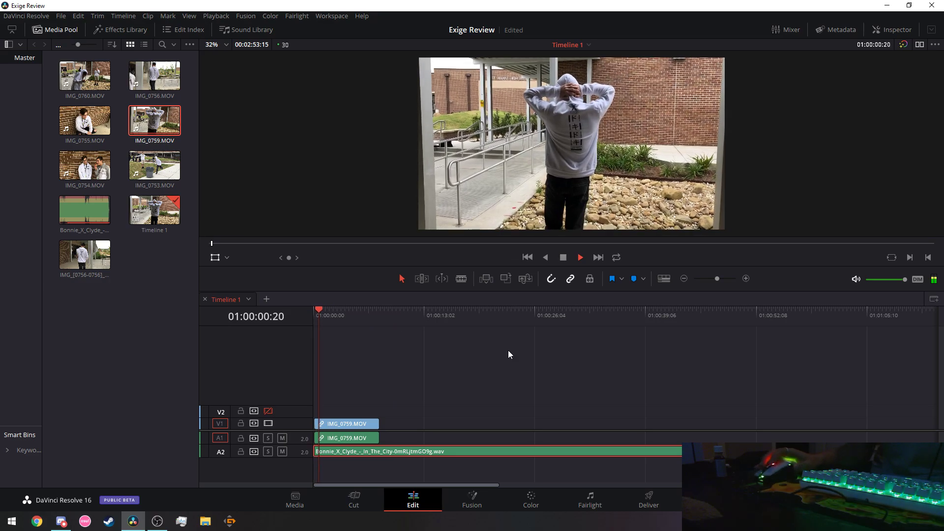
key("space")
key("Home")
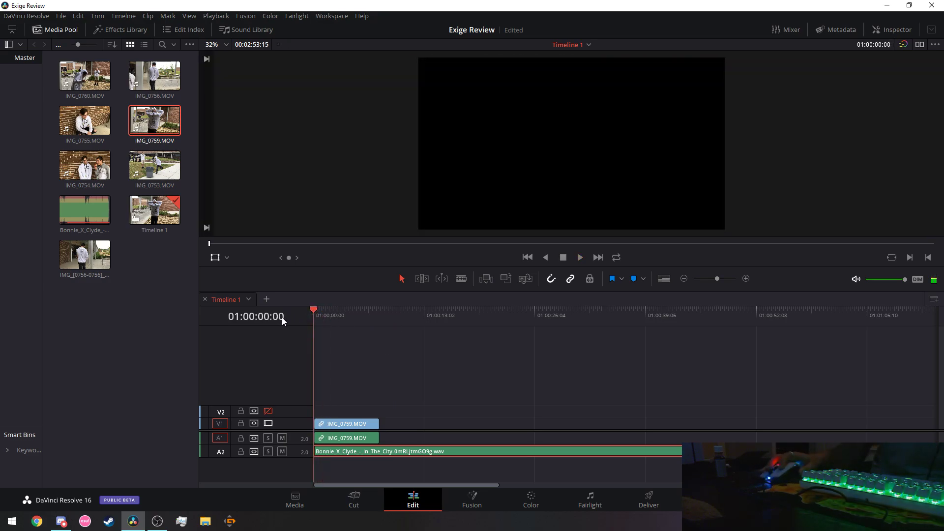
key("space")
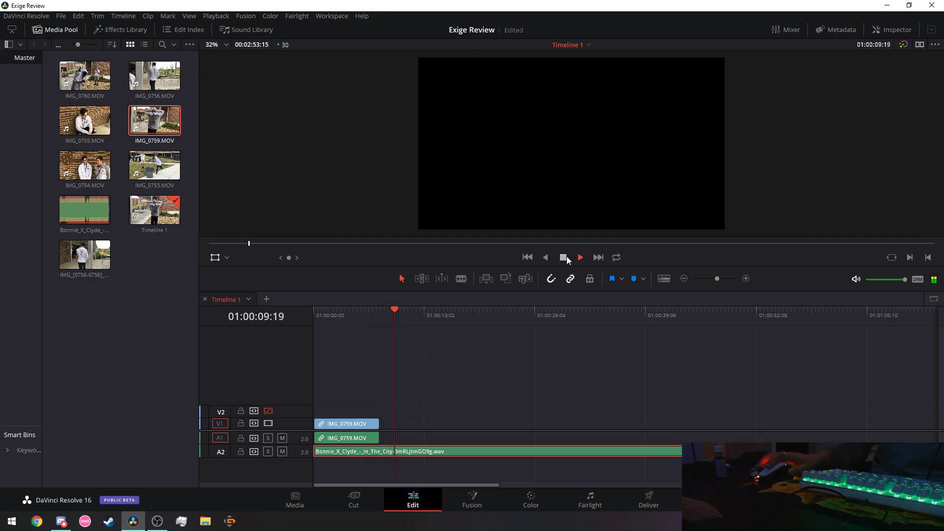
left_click_drag(450, 449, 443, 451)
left_click_drag(323, 451, 315, 450)
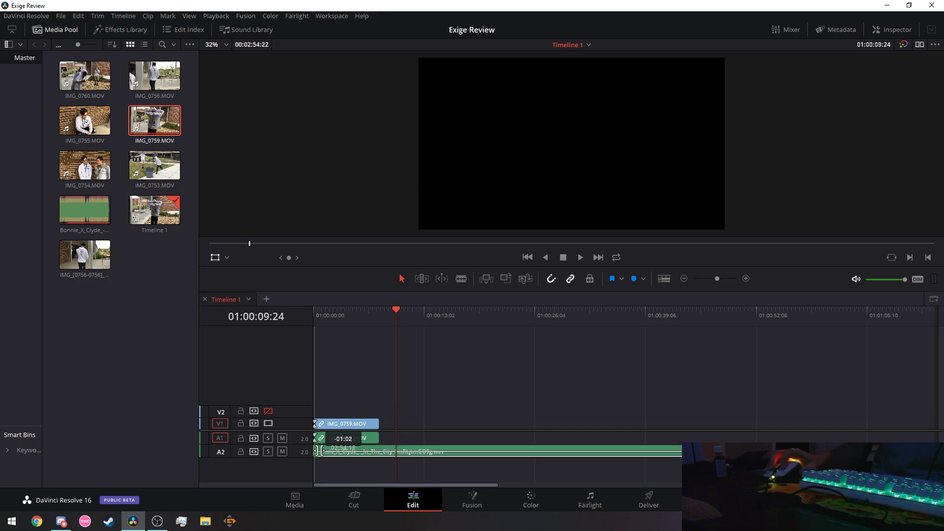
left_click_drag(396, 310, 314, 310)
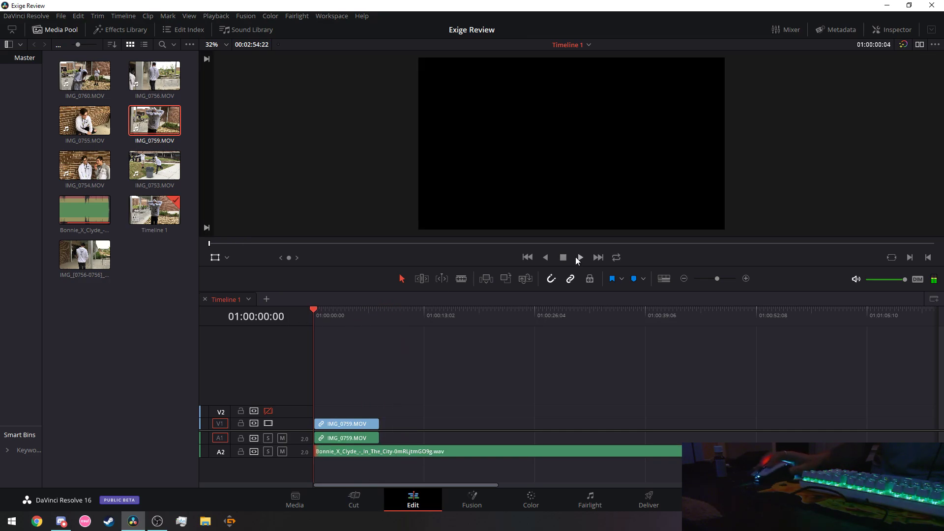
left_click(579, 260)
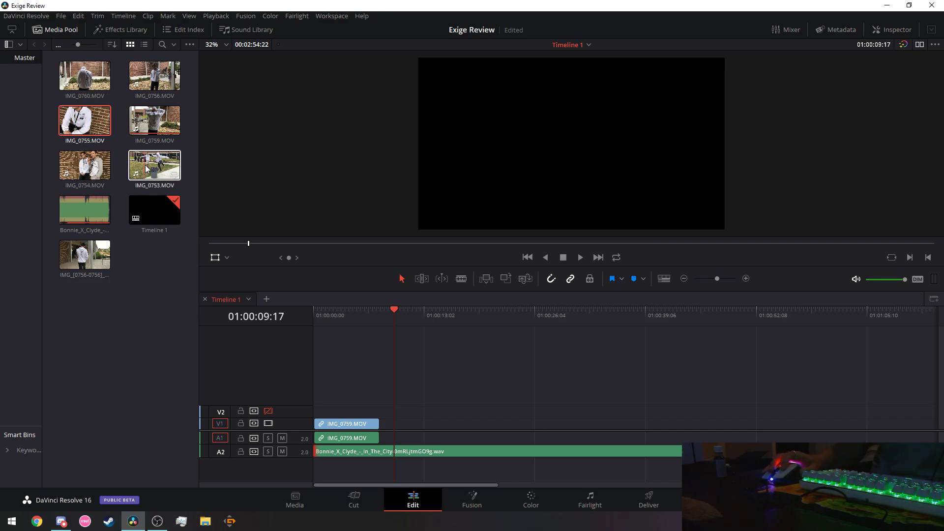
Place IMG_0754.MOV after IMG_0759 on V1 and play it back from the start.
left_click_drag(477, 302, 391, 421)
left_click_drag(395, 311, 314, 318)
left_click(580, 257)
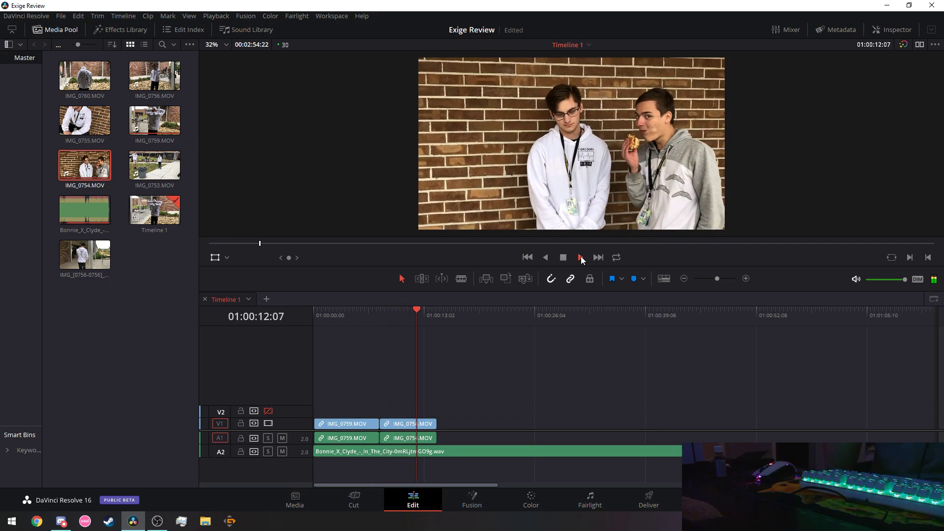
left_click(565, 260)
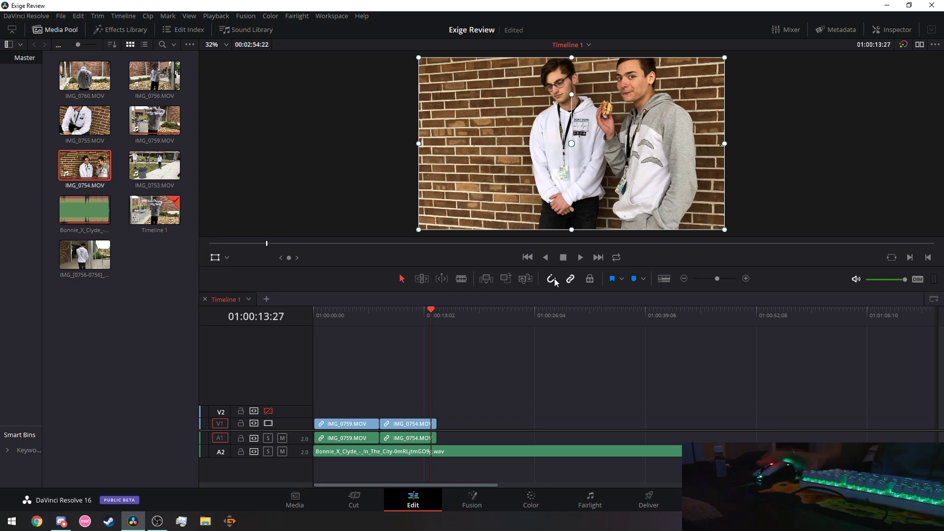
left_click(424, 308)
key("Home")
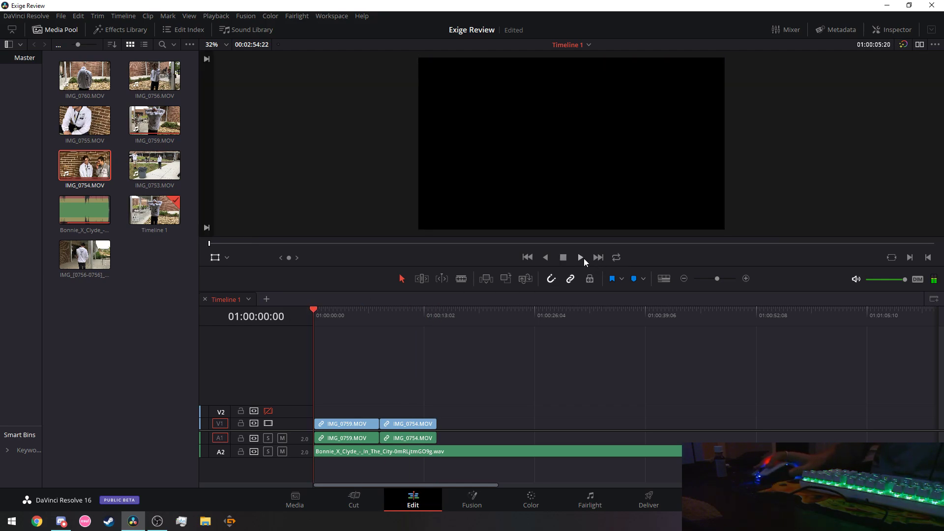
left_click(584, 258)
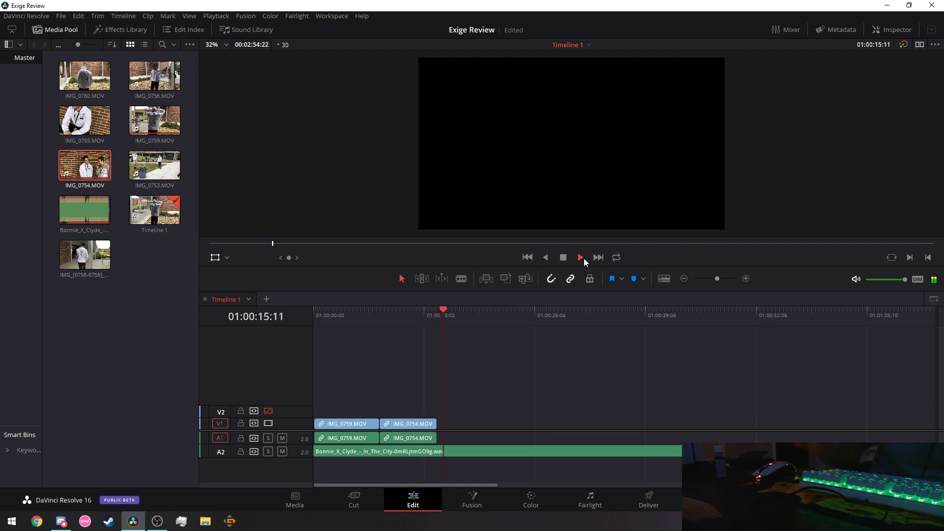
left_click(563, 257)
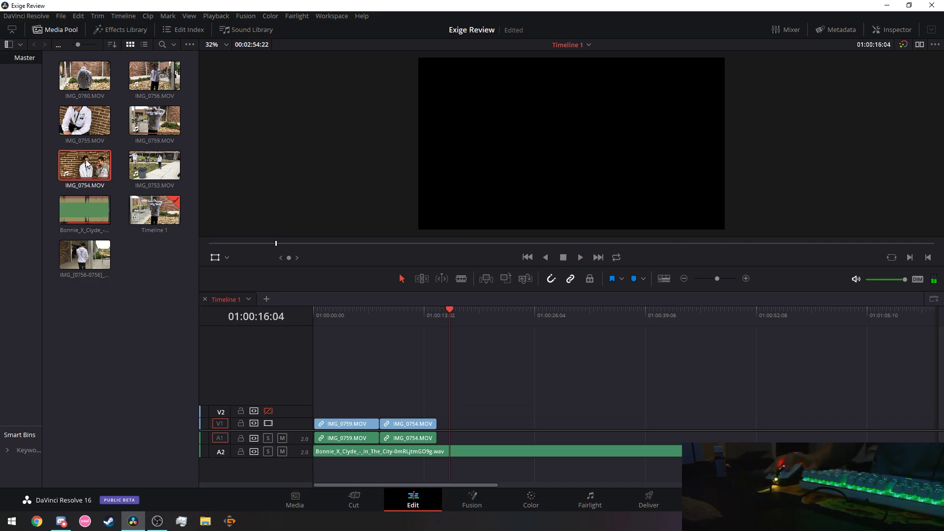
Add IMG_0755.MOV after IMG_0754 and preview the sequence from 01:00:07:25.
left_click_drag(79, 130, 183, 146)
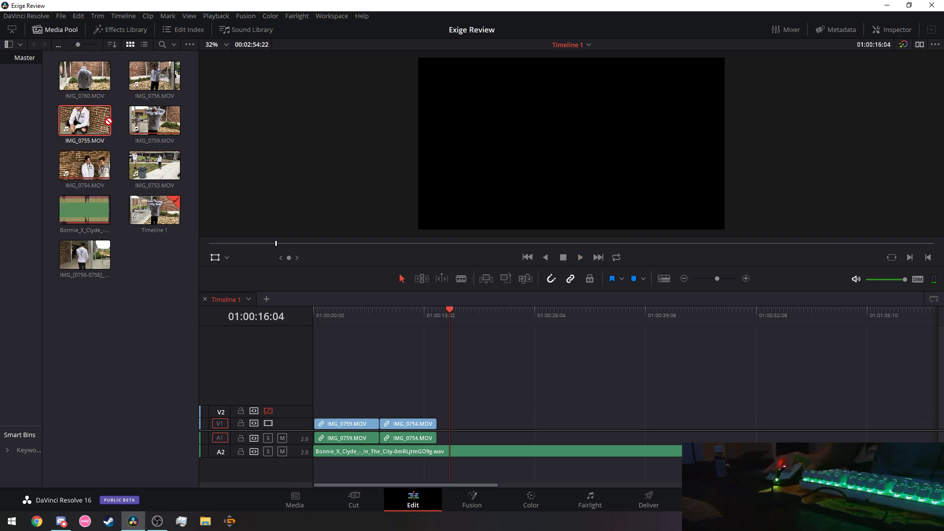
left_click_drag(444, 383, 445, 423)
left_click(383, 314)
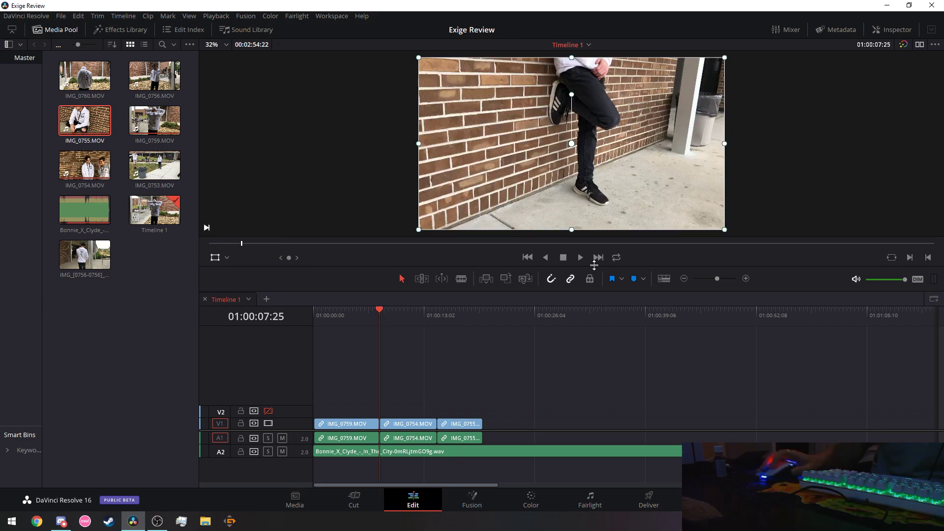
left_click(581, 258)
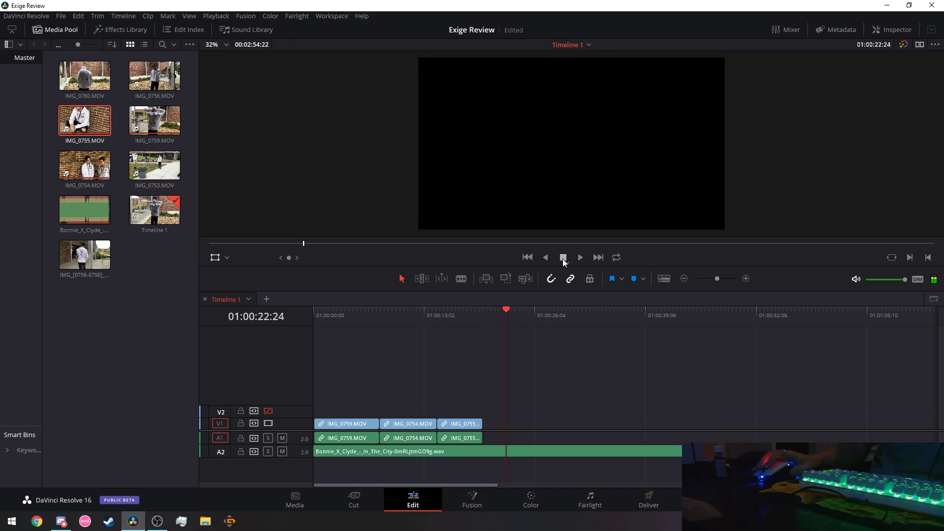
left_click(317, 309)
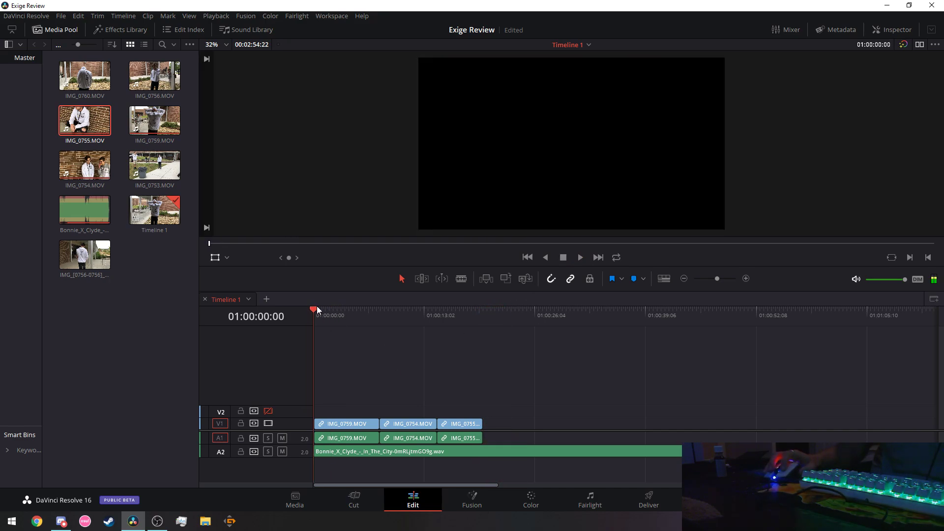
Play the edit and park the playhead at about 01:00:11:28 on IMG_0754.
left_click(582, 258)
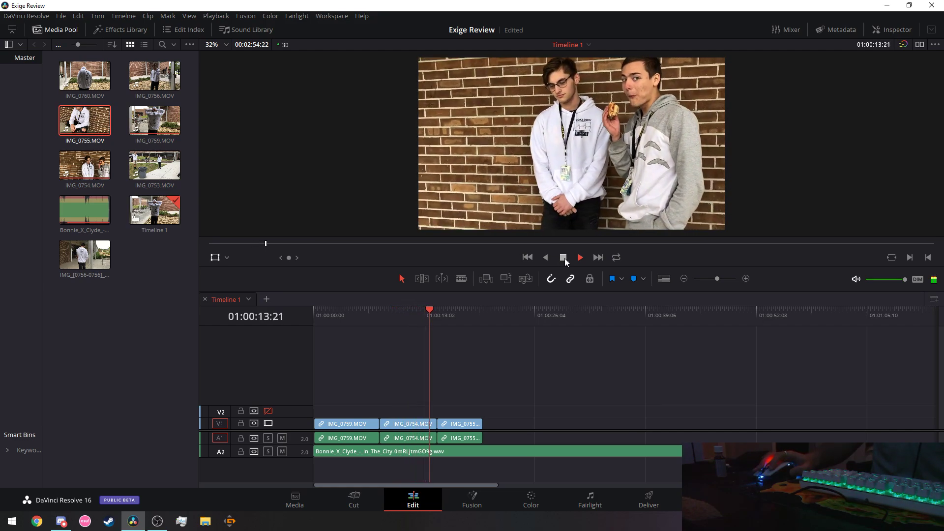
mouse_move(424, 311)
left_mouse_down()
mouse_move(407, 311)
mouse_move(416, 311)
left_mouse_up()
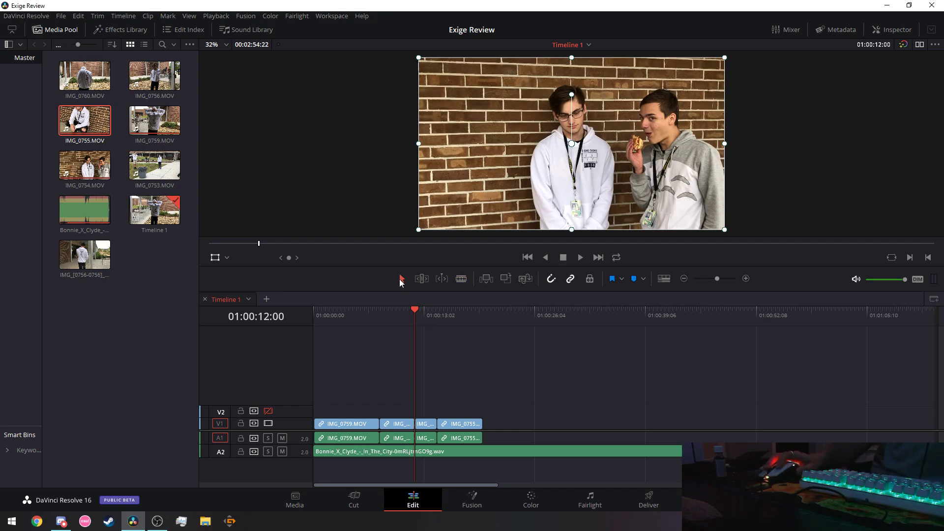
Set the short third clip to Reverse speed via Change Clip Speed, then play from the start.
right_click(427, 432)
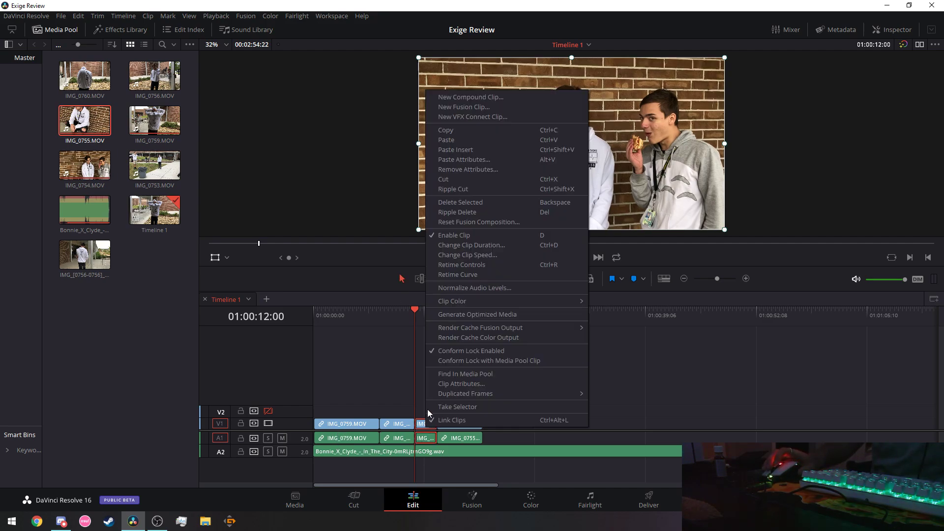
mouse_move(508, 327)
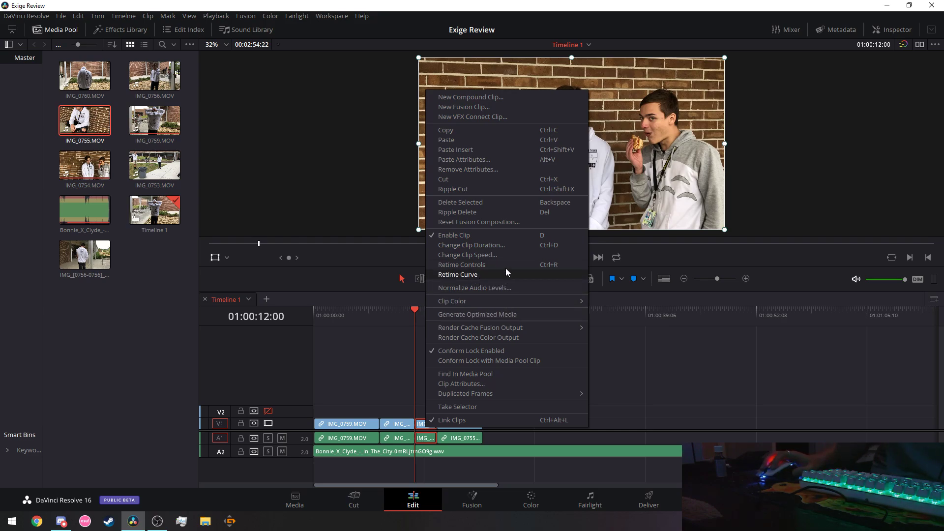
left_click(476, 255)
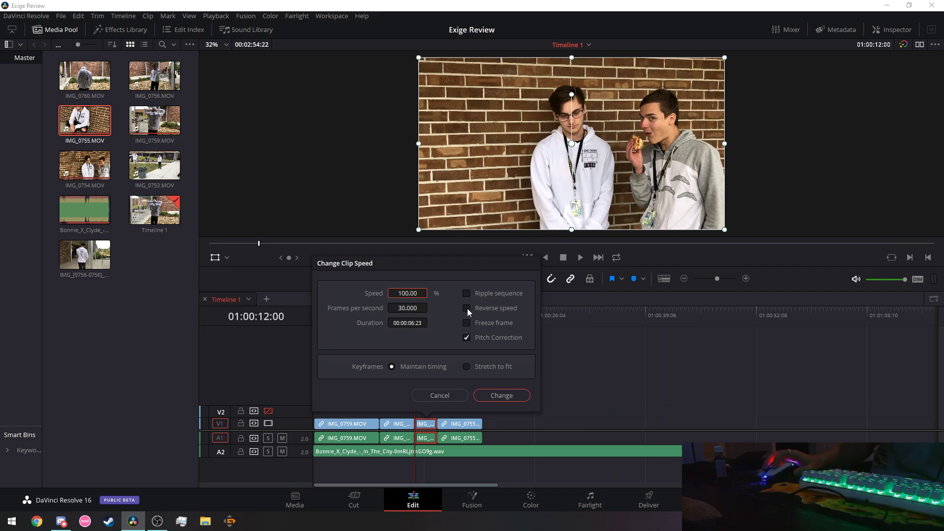
left_click(507, 394)
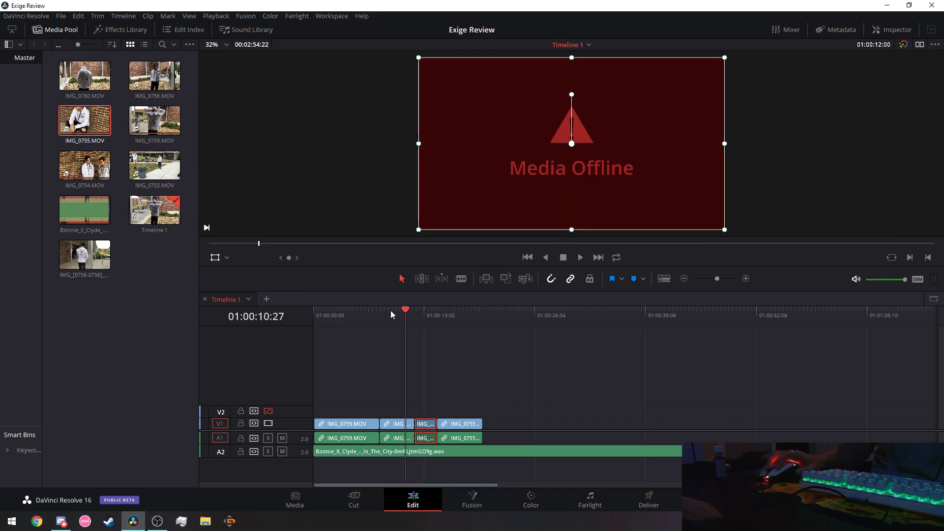
left_click_drag(391, 314, 267, 315)
left_click(580, 257)
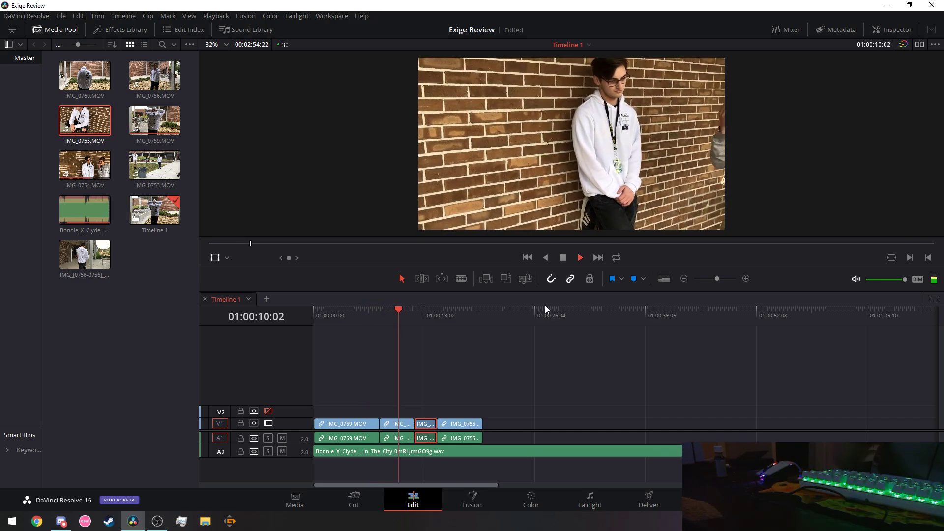
Move the second clip up to V3 and shorten the end of IMG_0759.
left_click(358, 312)
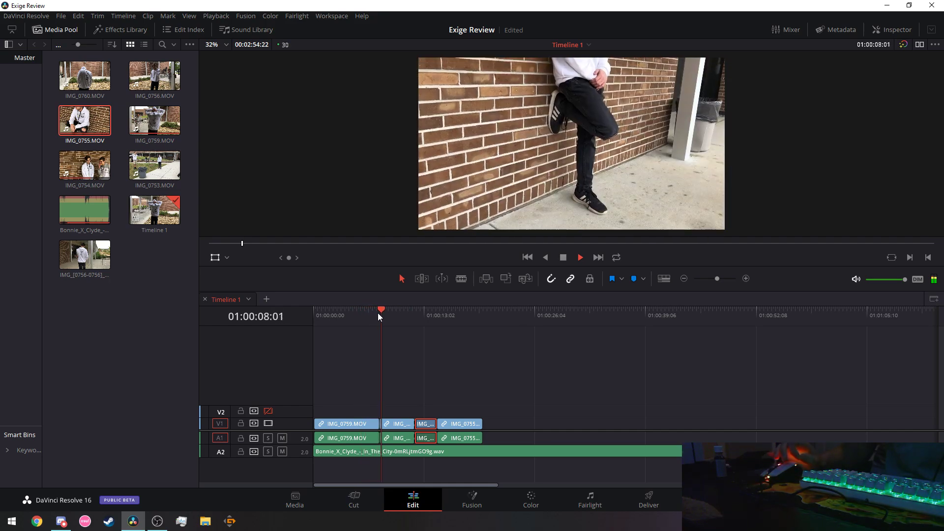
key("space")
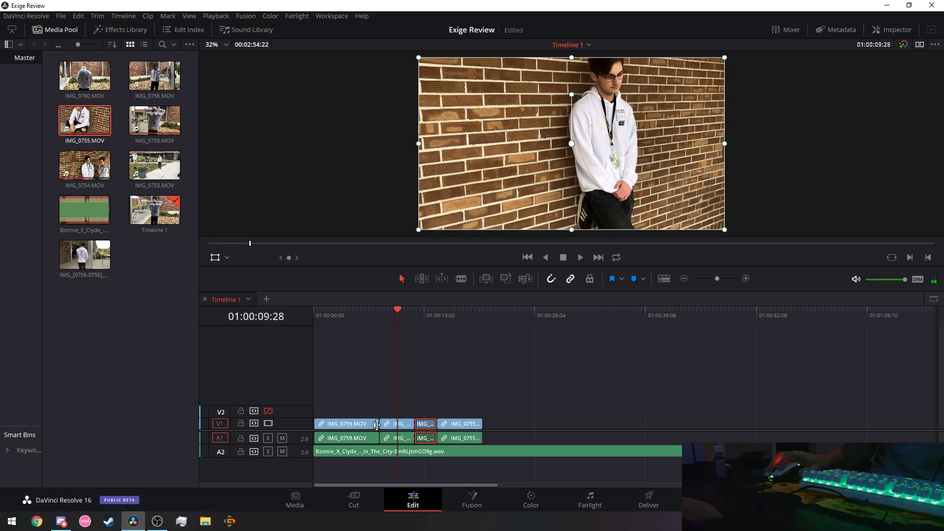
left_click(377, 424)
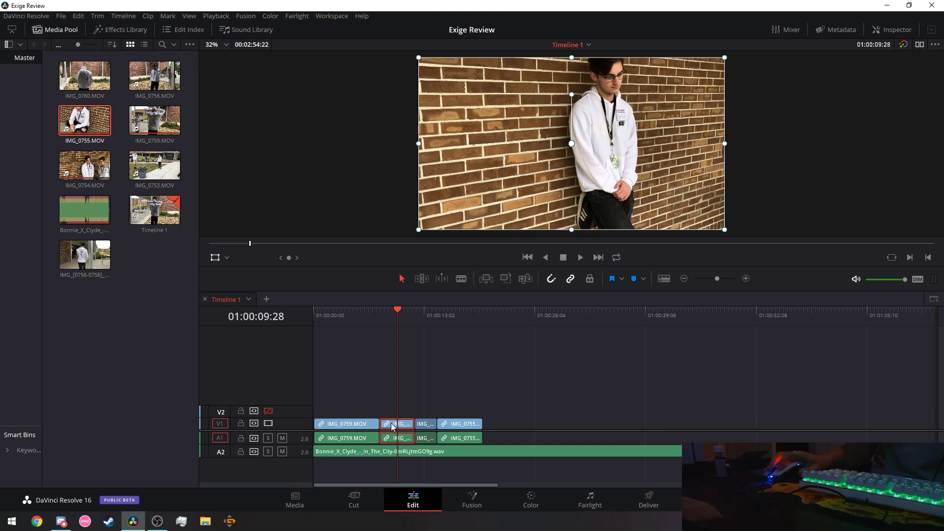
left_click_drag(392, 427, 391, 407)
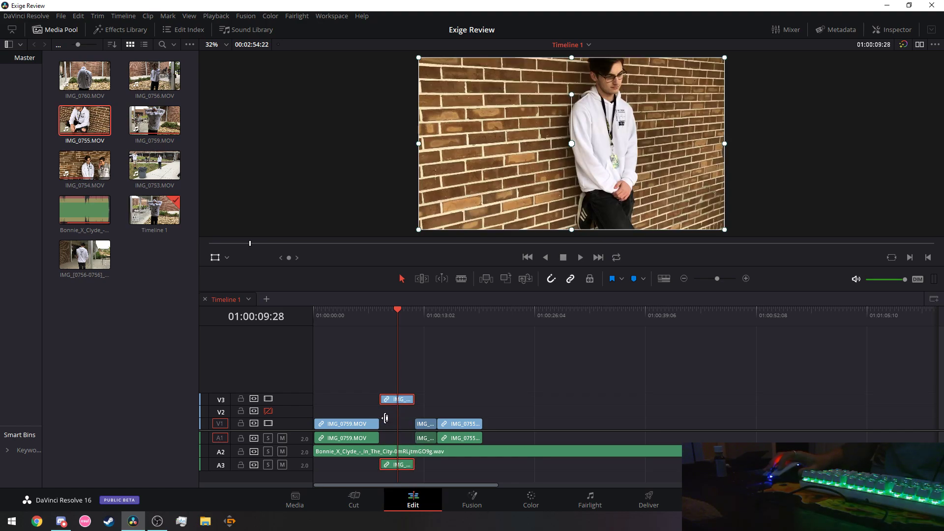
left_click(382, 423)
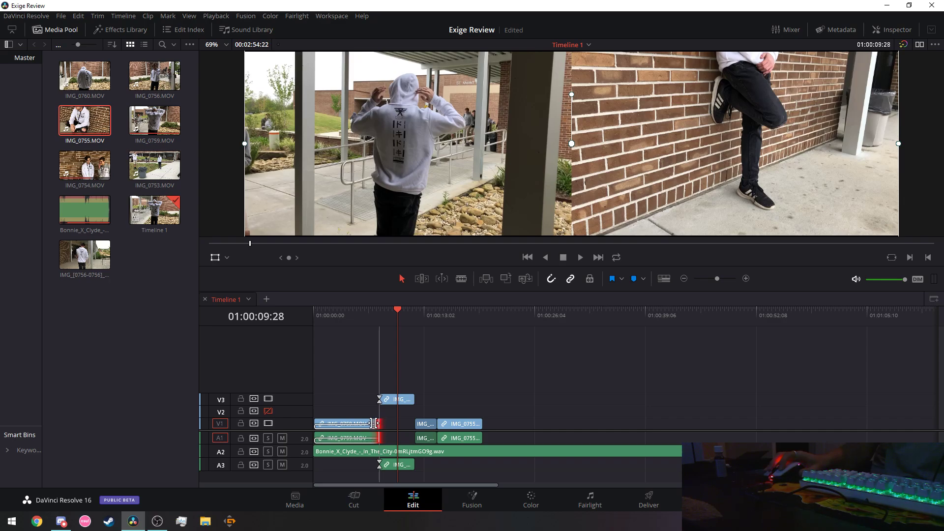
left_click_drag(372, 424, 443, 427)
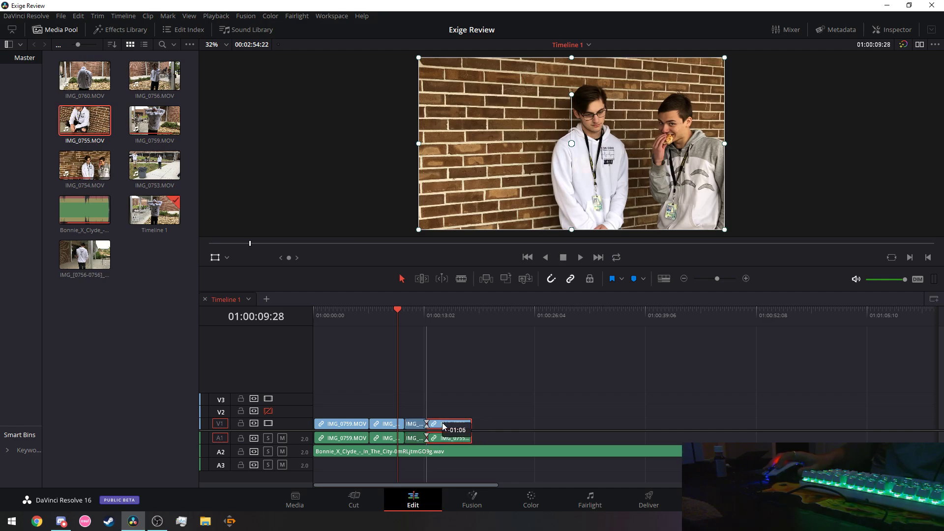
Play the edit from the start to review the trimmed IMG_0759.
left_click(318, 318)
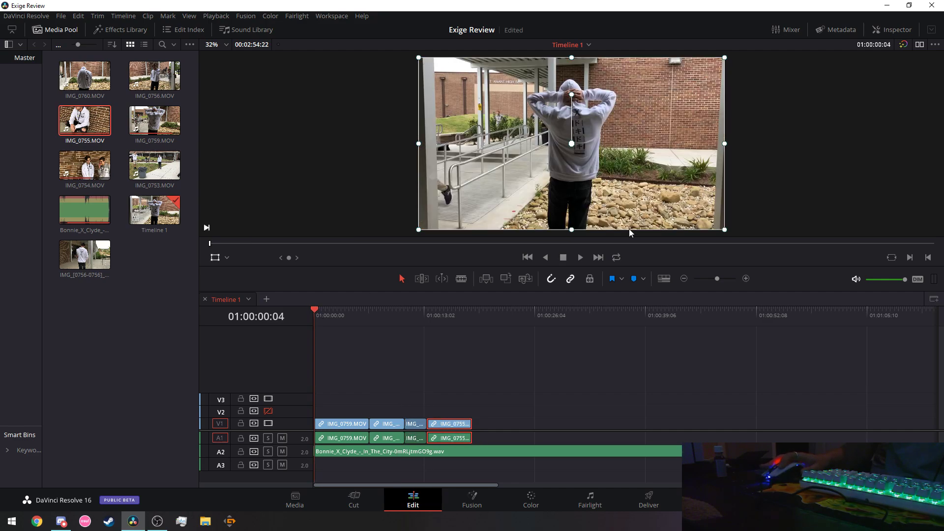
left_click(583, 255)
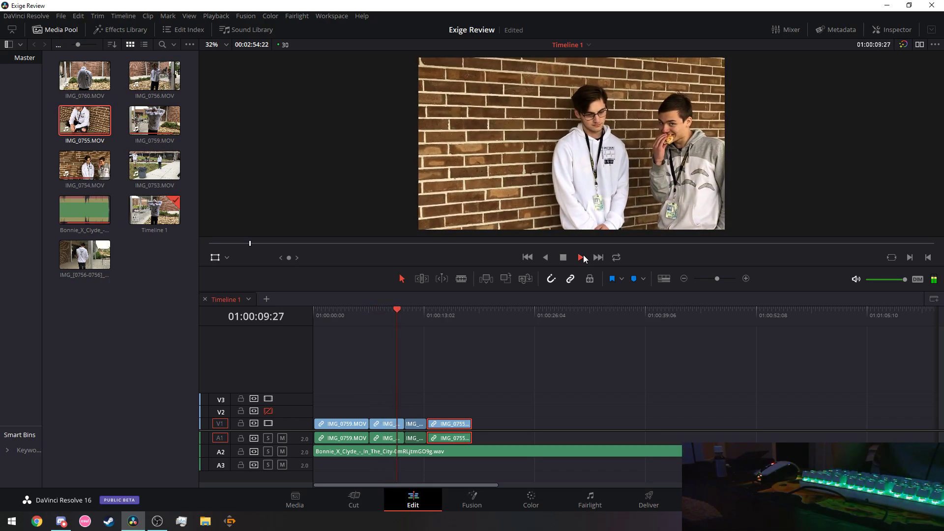
left_click(323, 313)
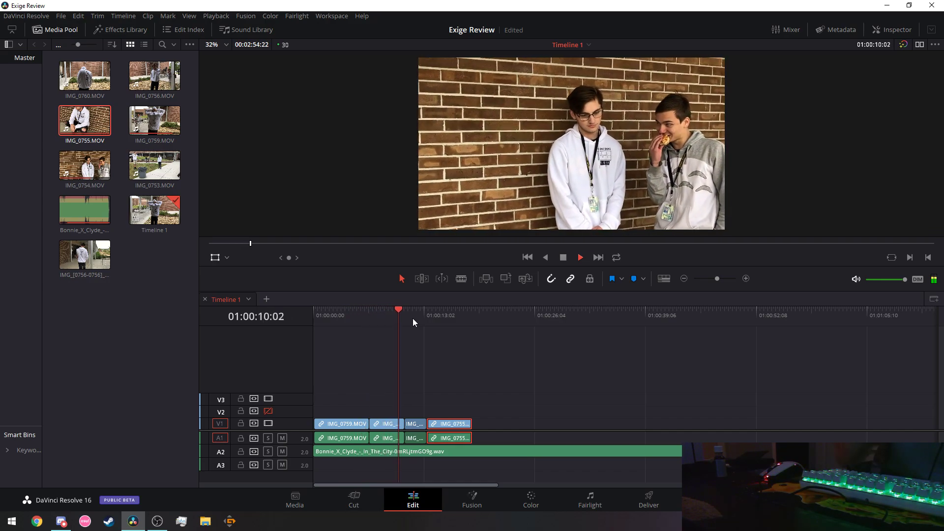
left_click(563, 258)
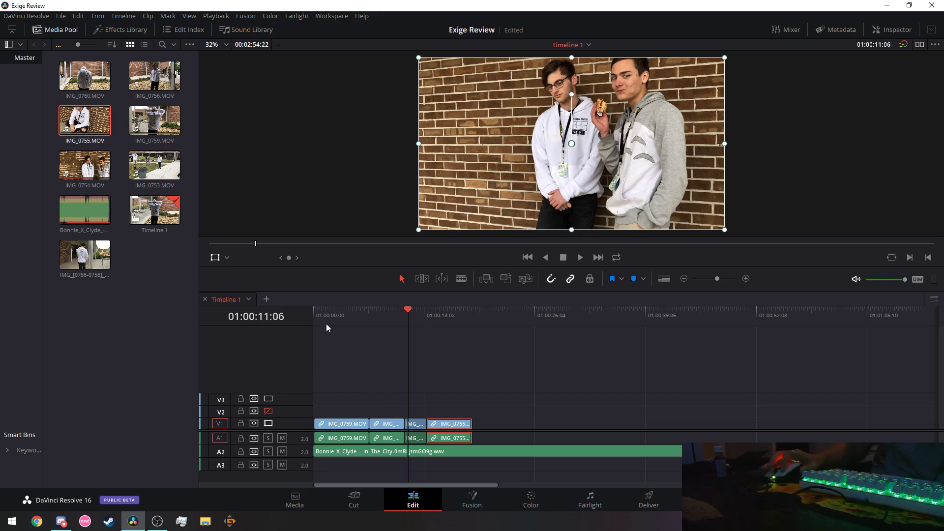
key("Home")
left_click(585, 256)
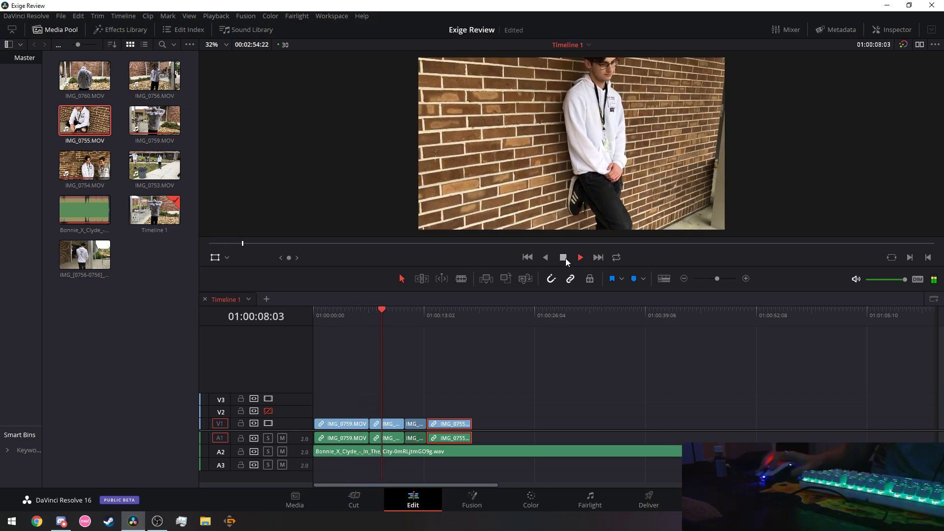
left_click(564, 257)
Slide IMG_0755 and IMG_0759 along the track so the clips run back to back.
left_click_drag(449, 429, 502, 426)
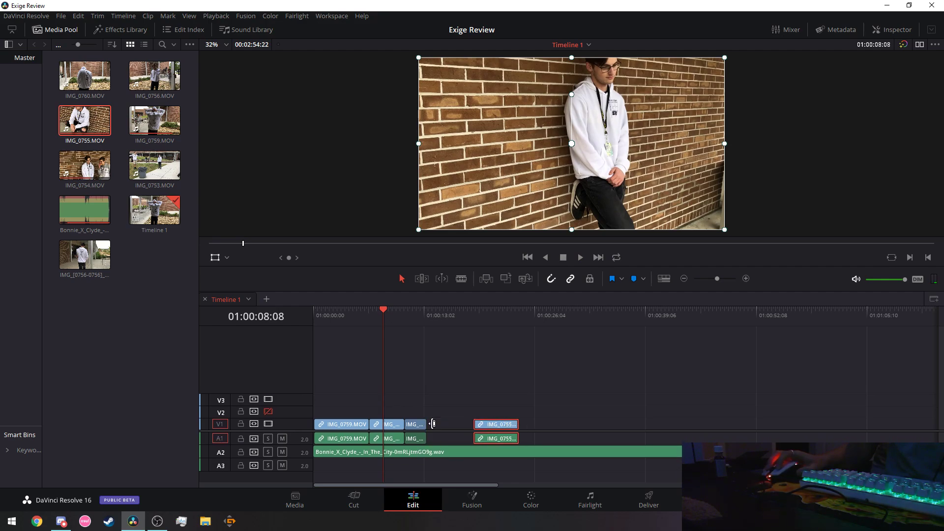
mouse_move(415, 426)
left_mouse_down()
mouse_move(441, 426)
mouse_move(407, 429)
mouse_move(427, 427)
left_mouse_up()
left_click_drag(498, 424, 467, 422)
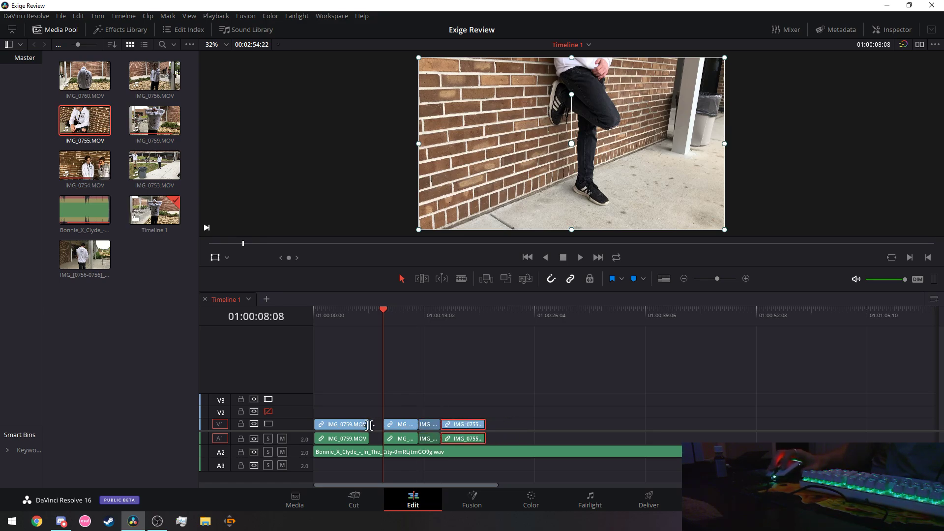
left_click_drag(358, 429, 363, 431)
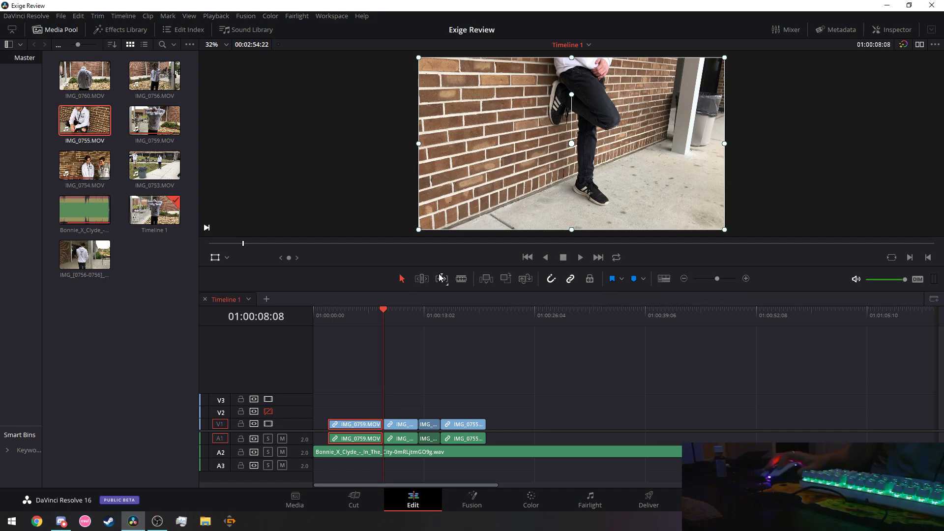
Show thumbnails on video tracks, trim IMG_0759's head later, and play from the start.
left_click(527, 258)
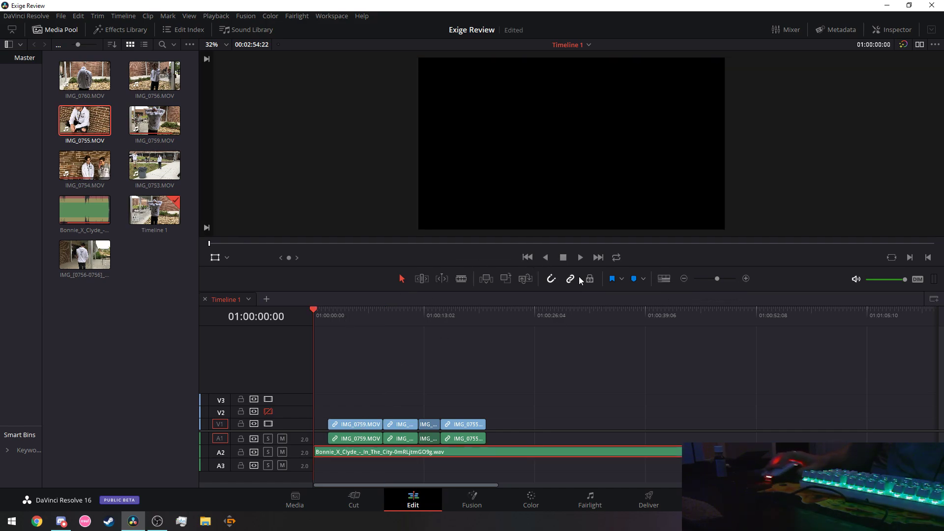
key("Down")
left_click(665, 279)
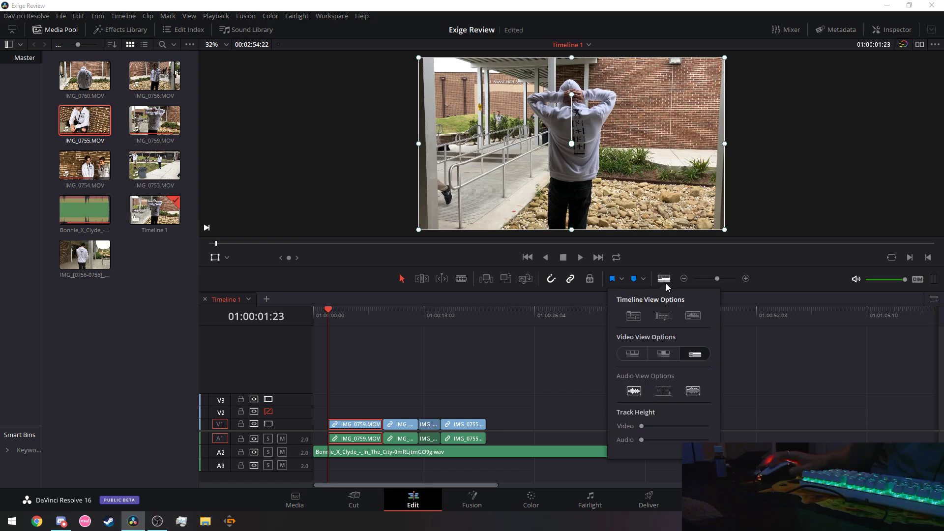
left_click(663, 355)
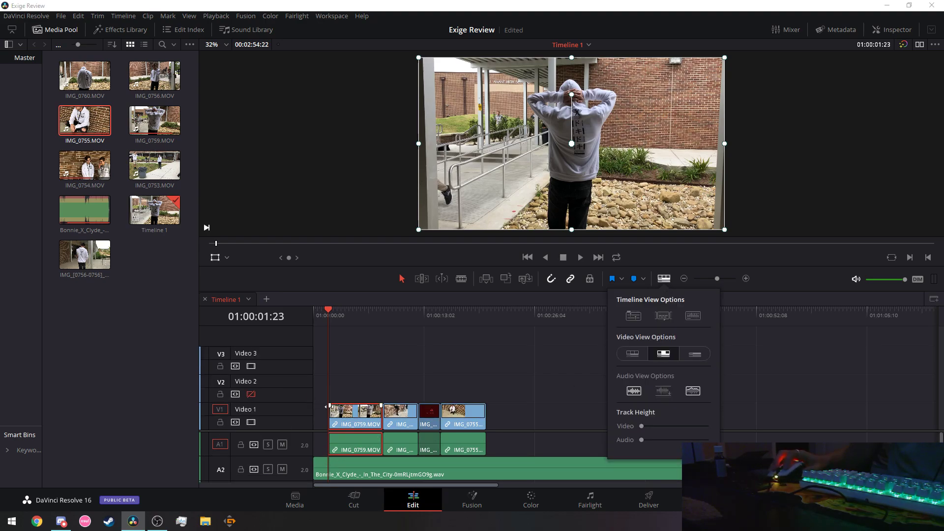
left_click_drag(326, 407, 296, 312)
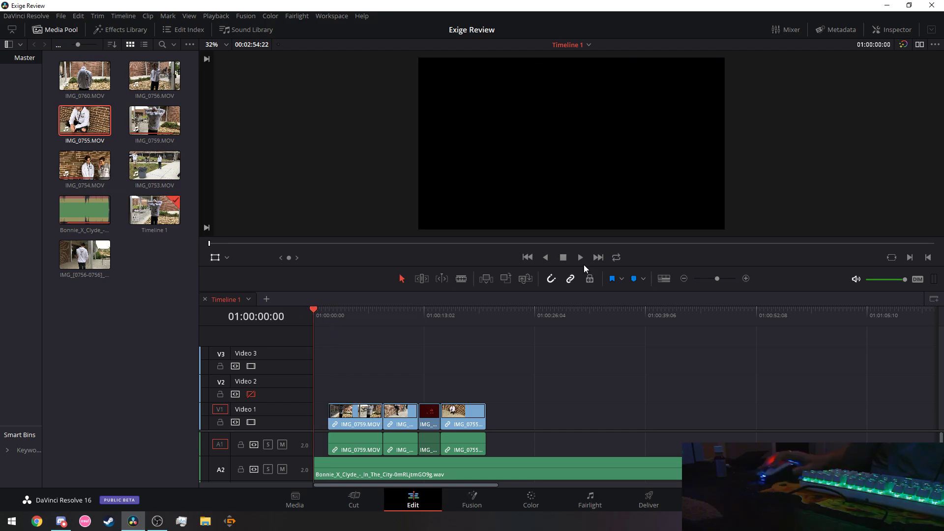
left_click(580, 258)
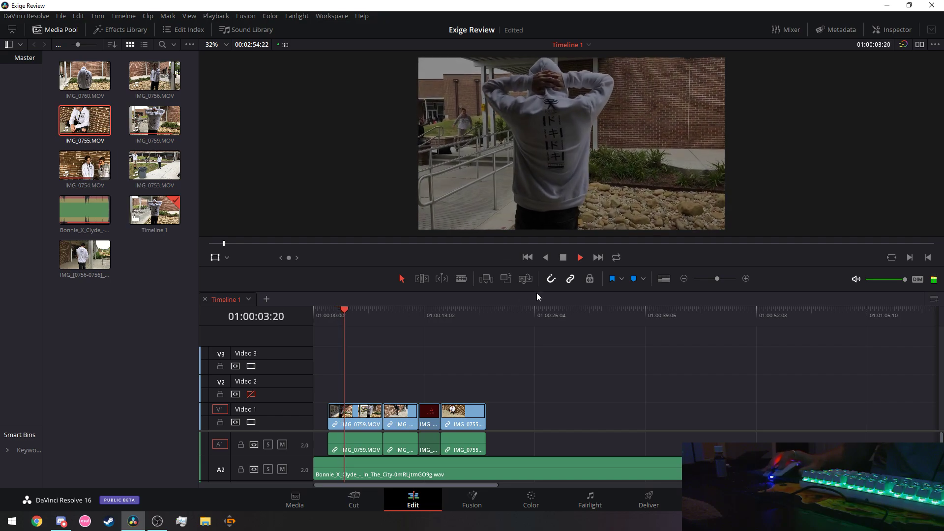
Give the Bonnie X Clyde music a fade-in of about +08:10 and replay from the start.
left_click(566, 260)
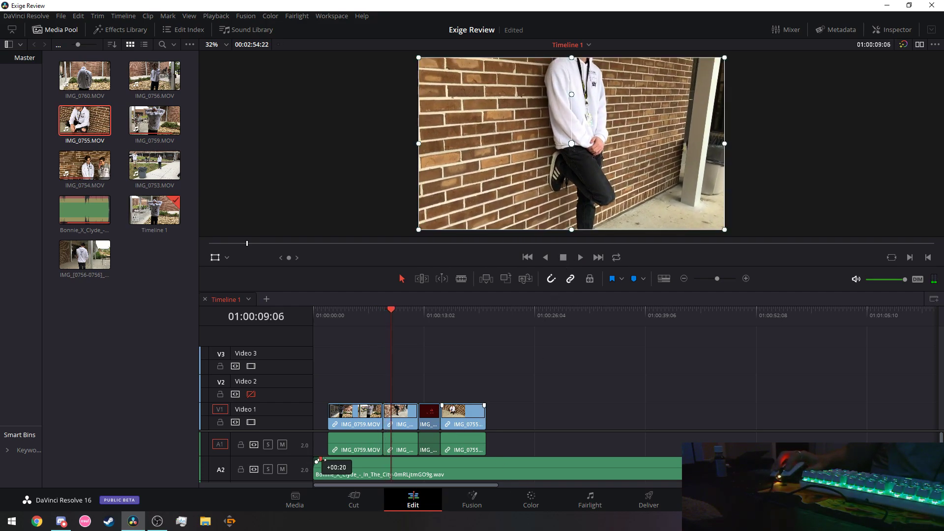
left_click_drag(325, 461, 365, 466)
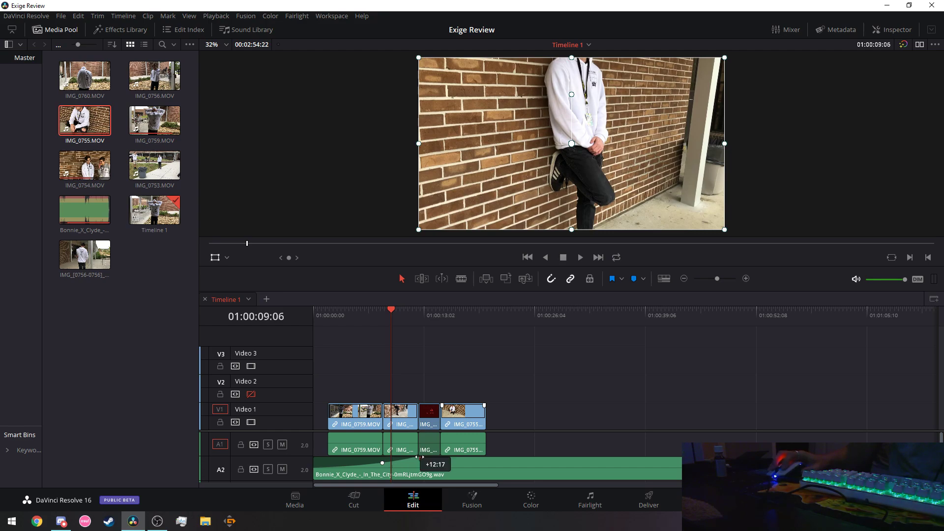
left_click_drag(419, 457, 383, 457)
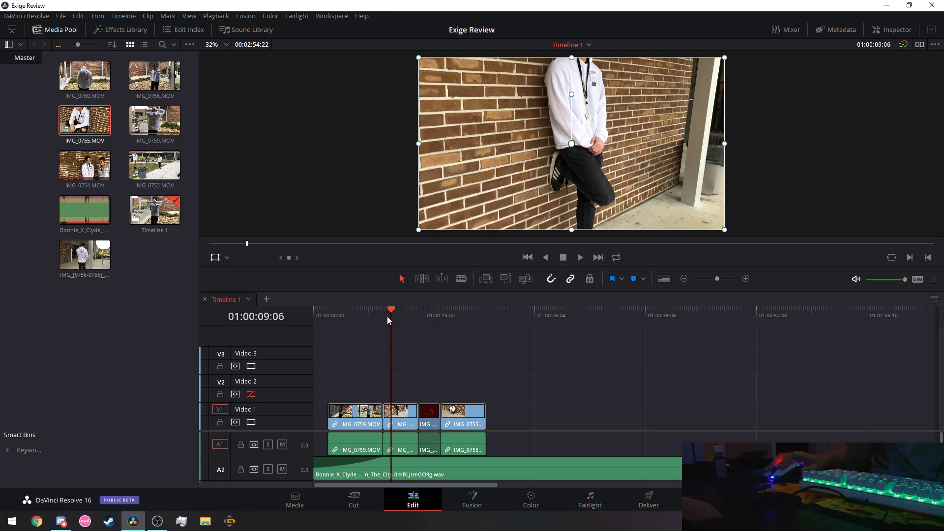
left_click_drag(388, 317, 275, 320)
left_click(579, 260)
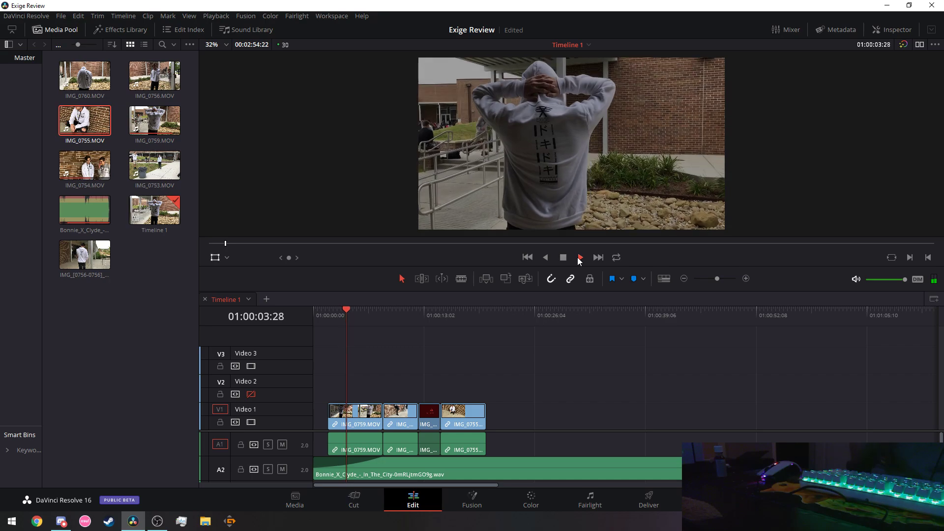
left_click_drag(375, 317, 259, 316)
key("space")
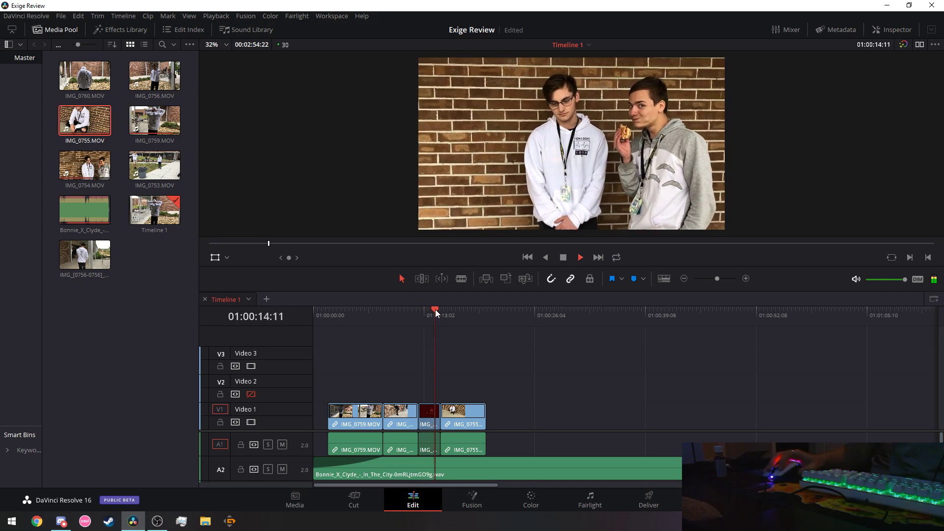
left_click_drag(434, 308, 293, 320)
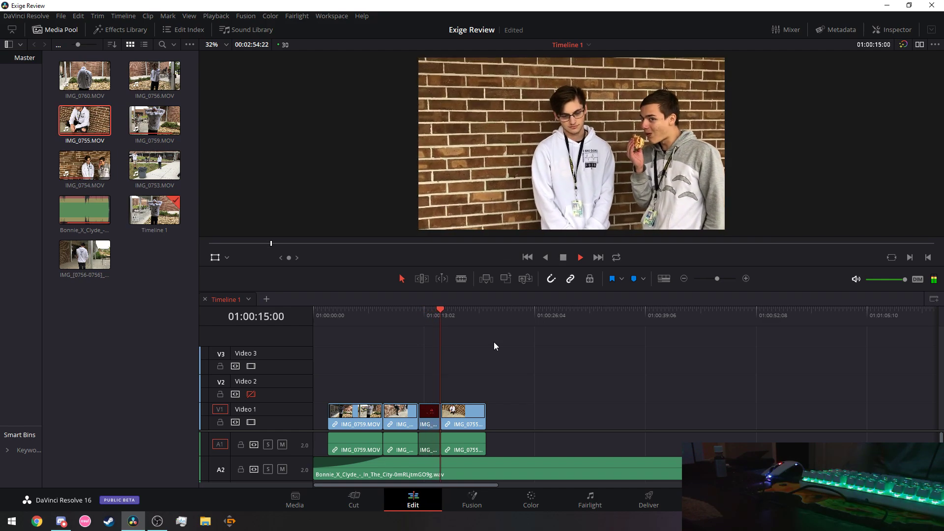
left_click_drag(447, 311, 394, 312)
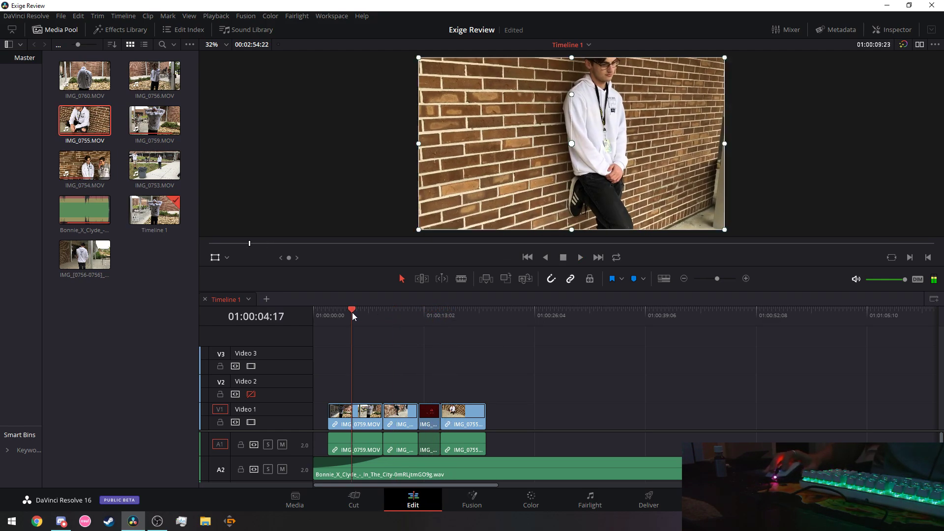
key("space")
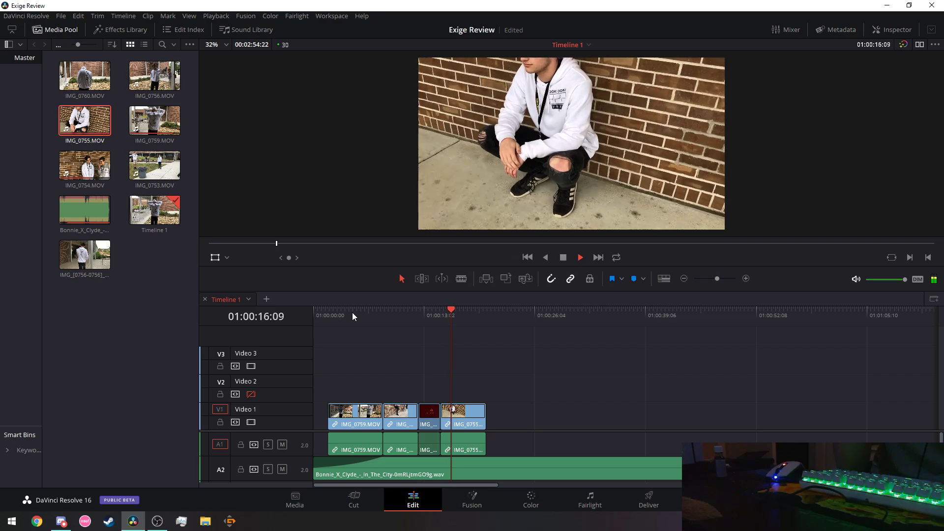
left_click(433, 311)
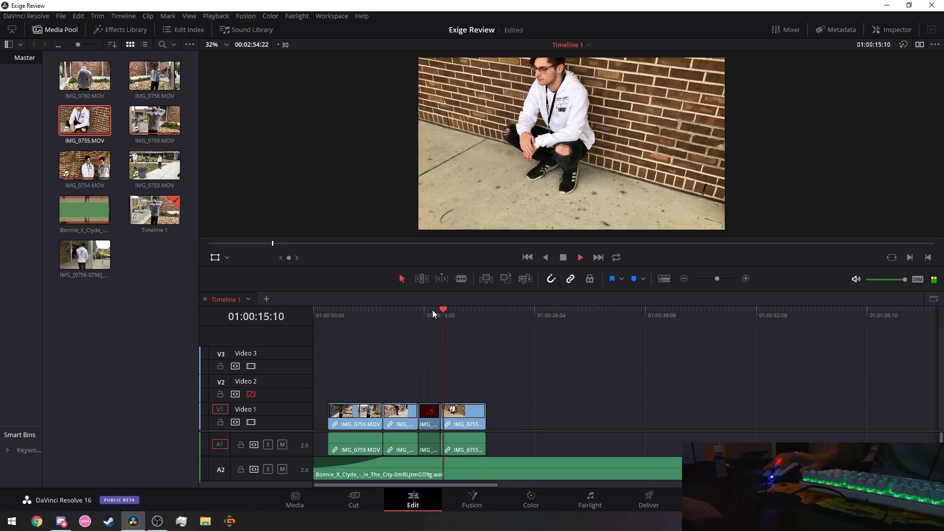
left_click(419, 309)
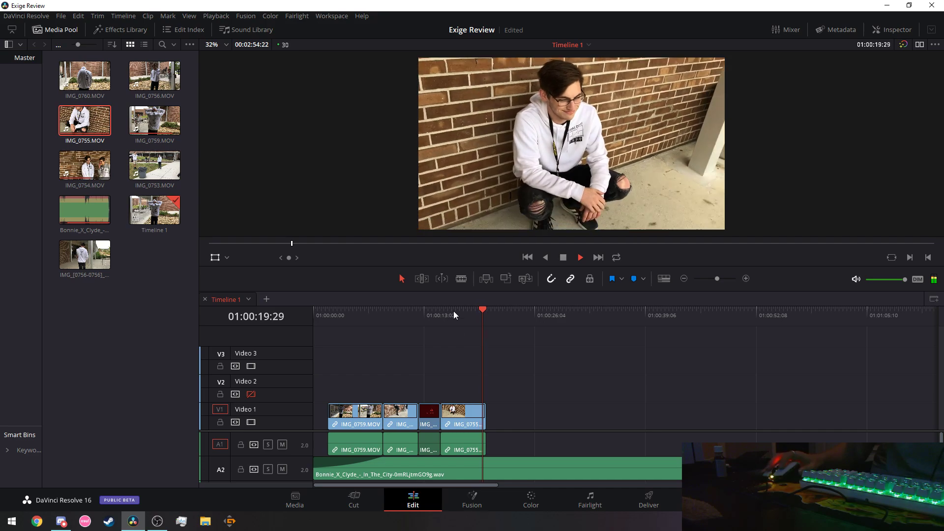
left_click(454, 311)
left_click(422, 309)
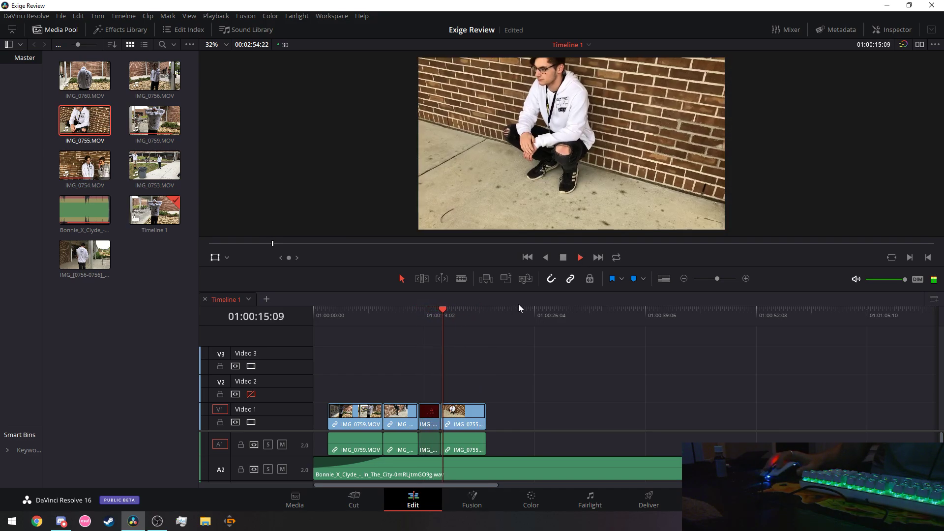
Step the playhead to 01:00:18:00, blade IMG_0755 there, and return to Selection mode.
left_click(565, 258)
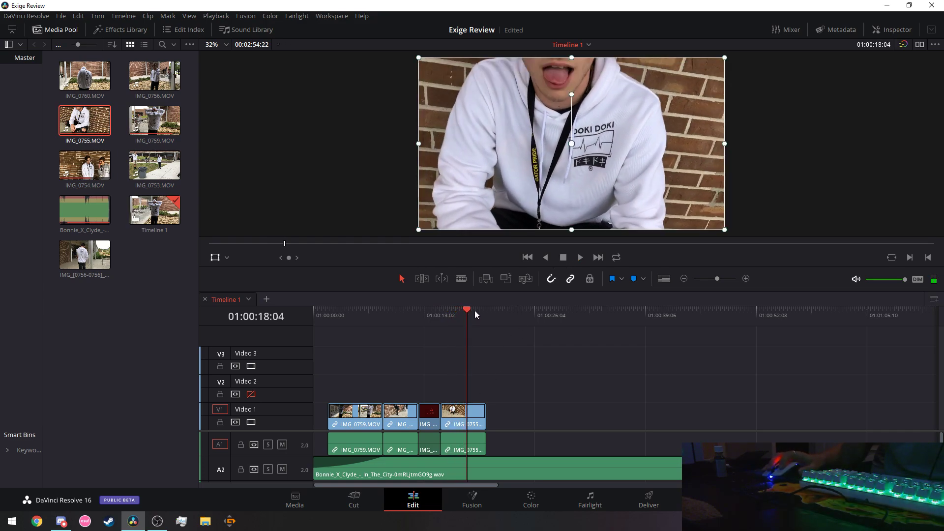
key("Left")
key("Left")
key("Left")
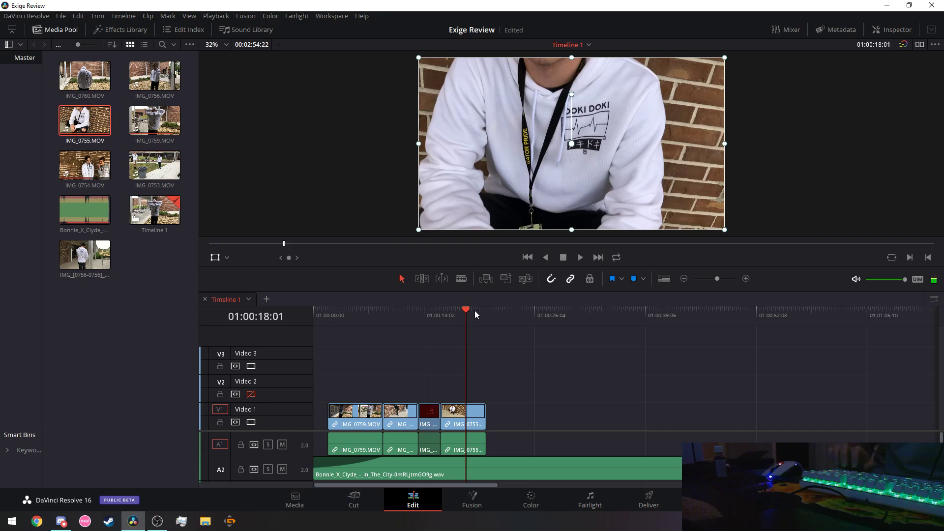
key("Left")
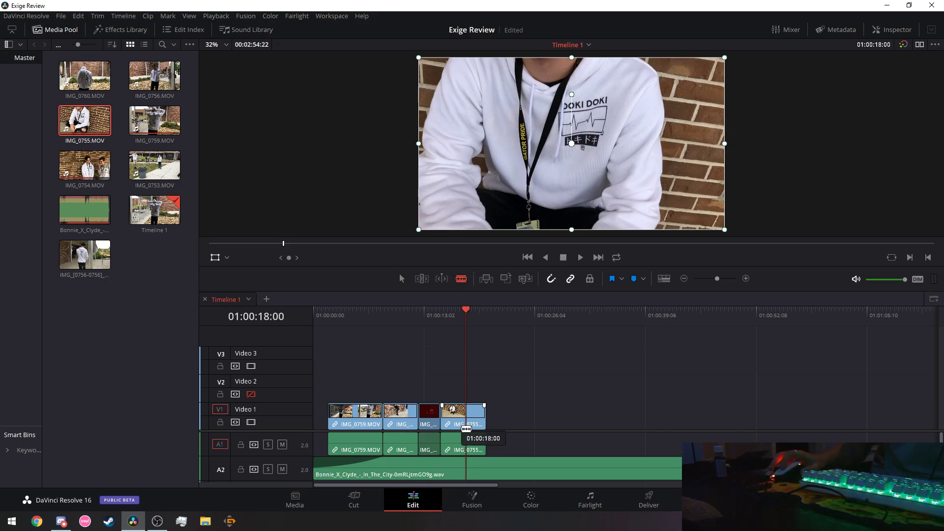
left_click(472, 424)
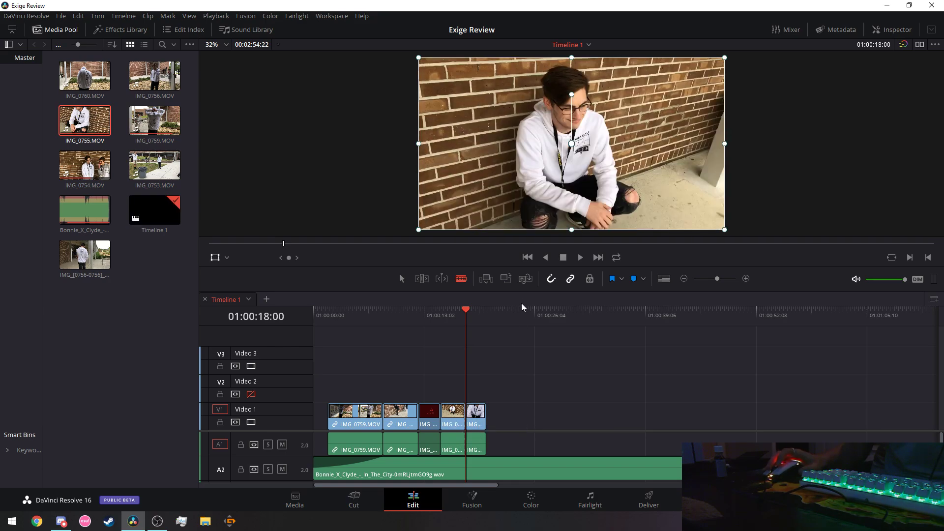
left_click(401, 278)
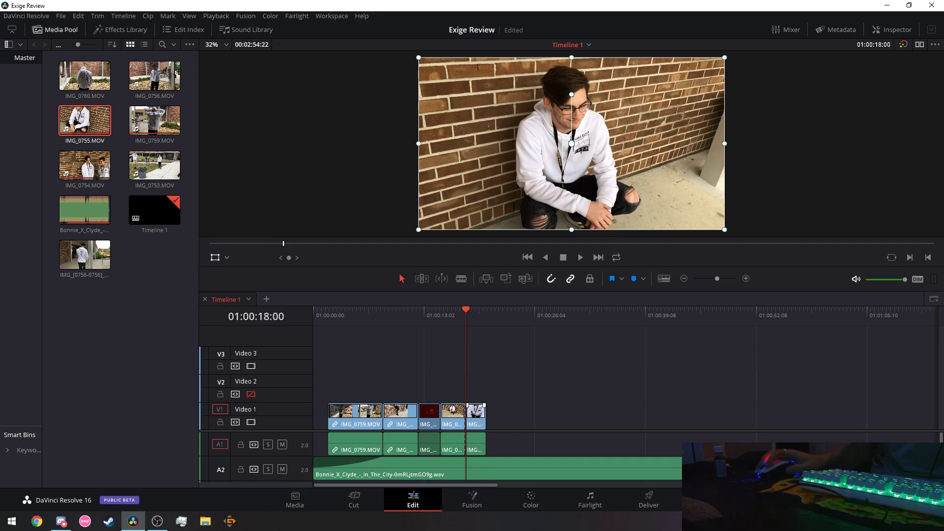
scroll(787, 457, "down", 2)
scroll(628, 457, "up", 2)
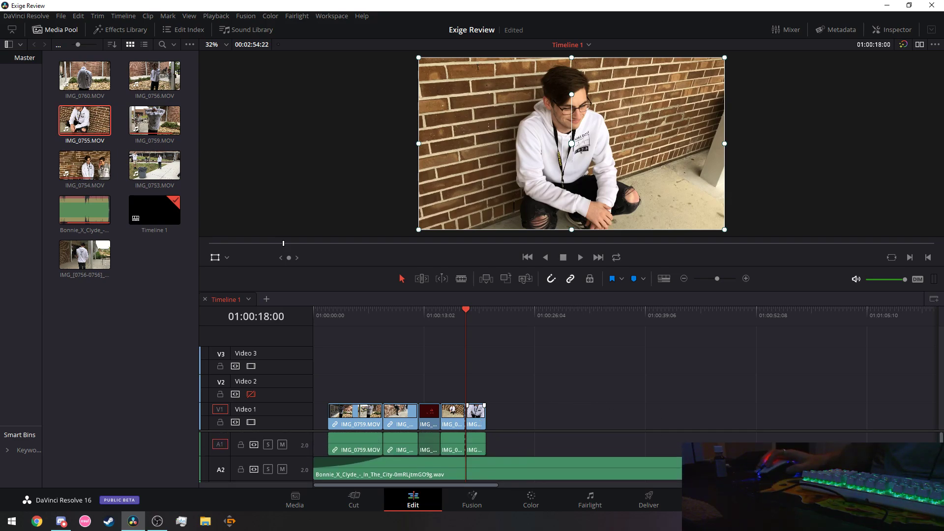
Move the Bonnie_X_Clyde music clip down to track A3.
scroll(502, 457, "down", 2)
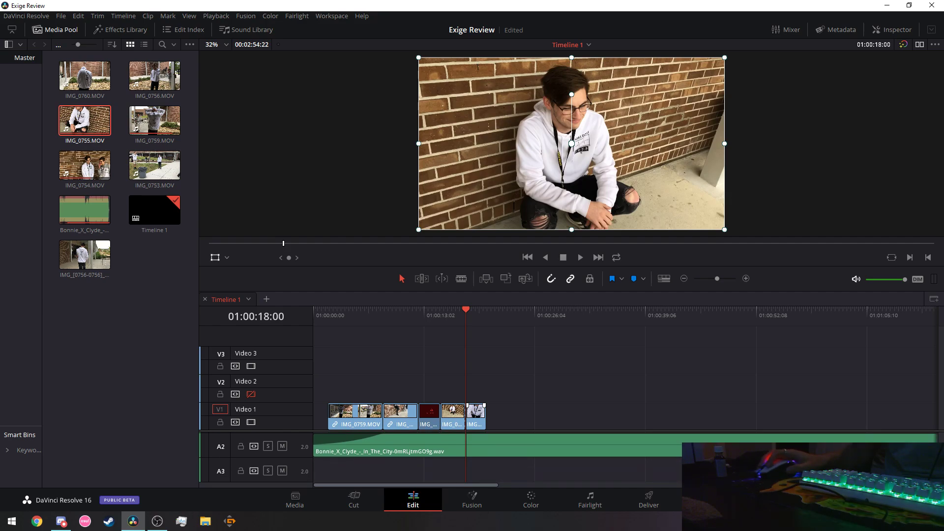
left_click_drag(560, 455, 559, 467)
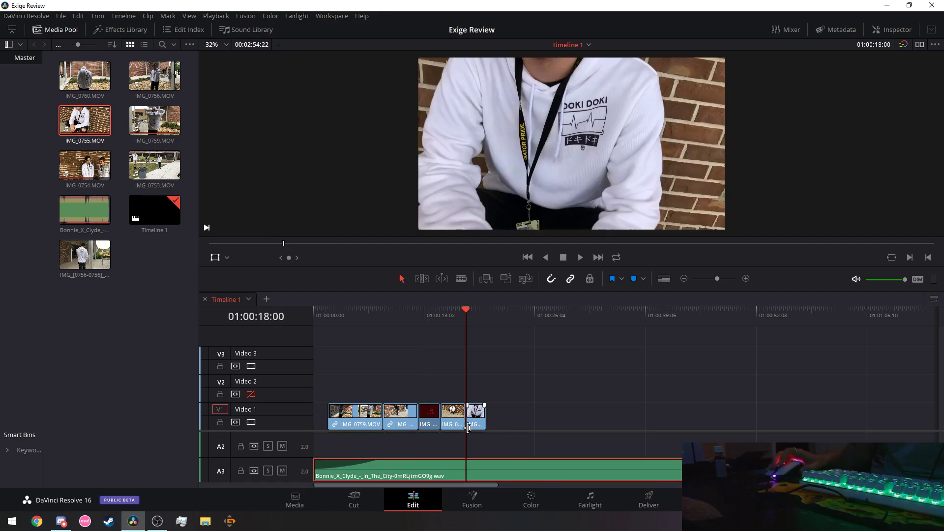
scroll(942, 438, "up", 2)
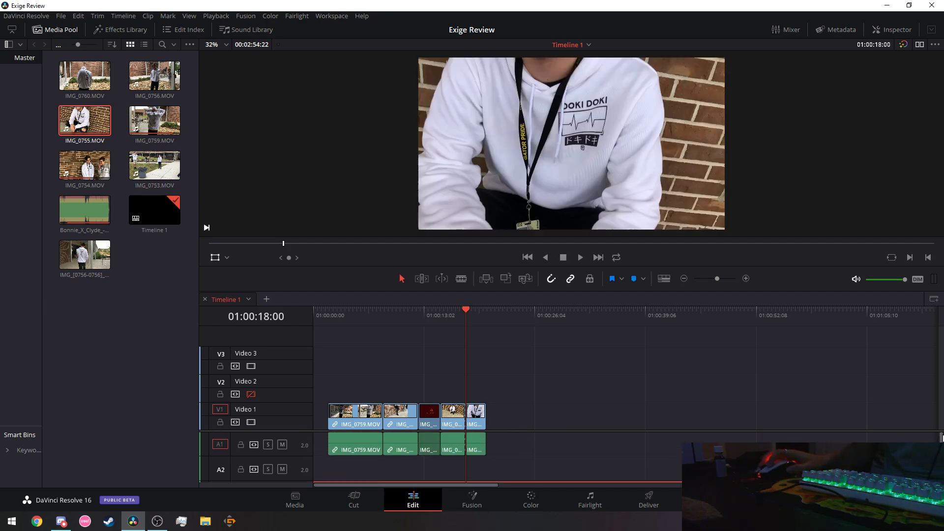
Lift the final clip onto Video 2, paste a copy on Video 1, and preview from the start.
left_click_drag(480, 424, 480, 401)
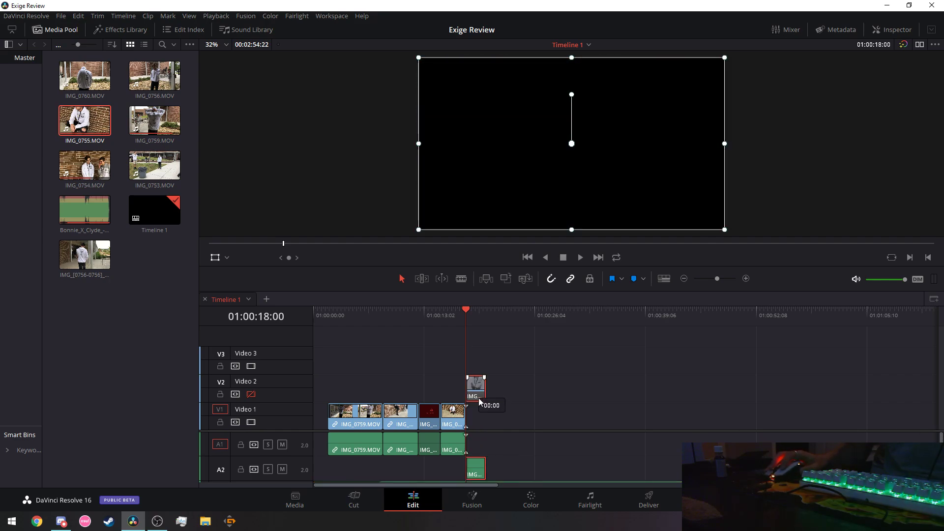
right_click(457, 422)
left_click(485, 134)
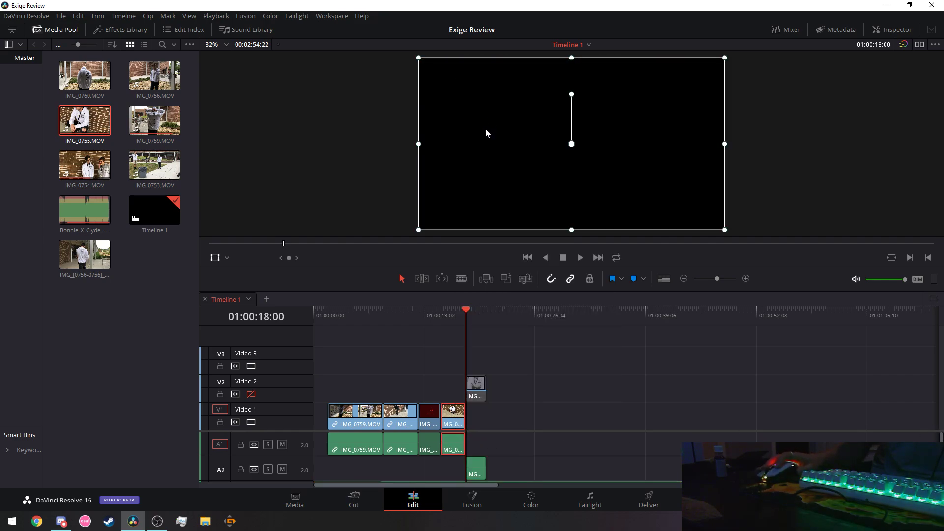
key("ctrl+v")
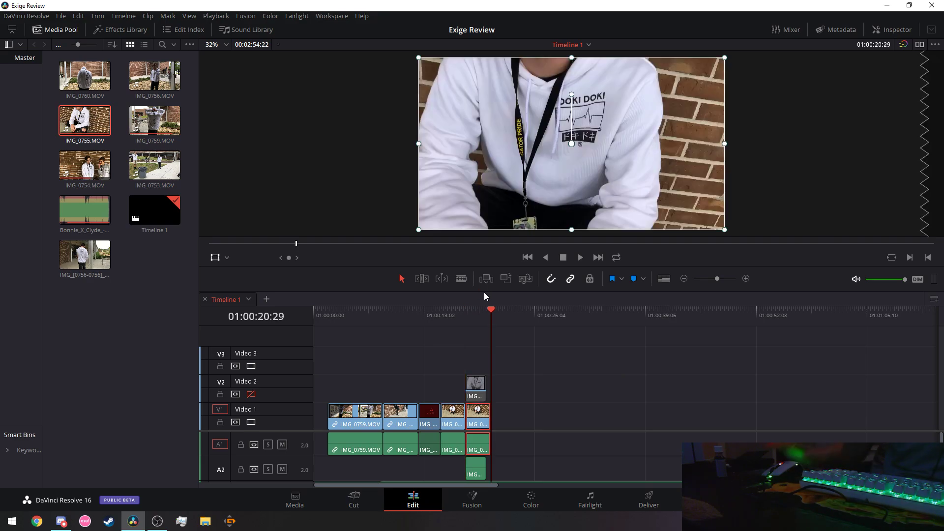
left_click(328, 319)
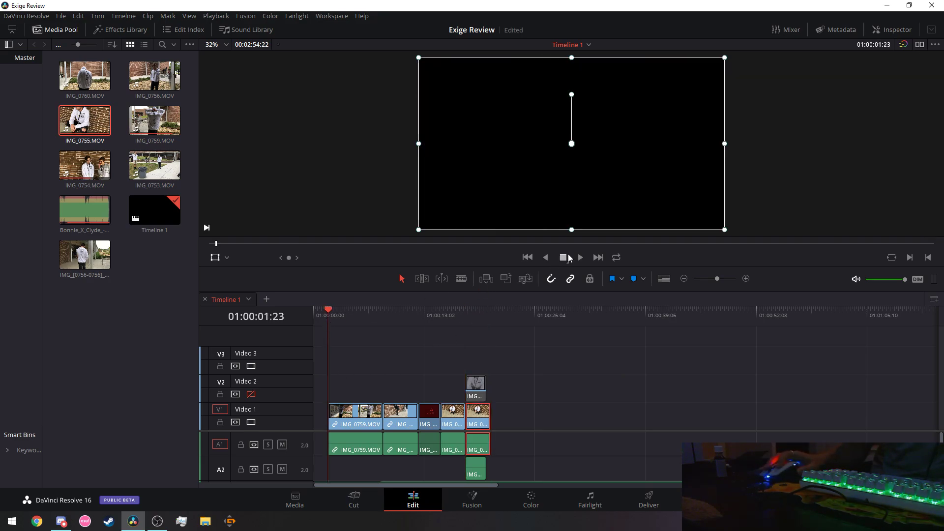
left_click_drag(324, 316, 296, 318)
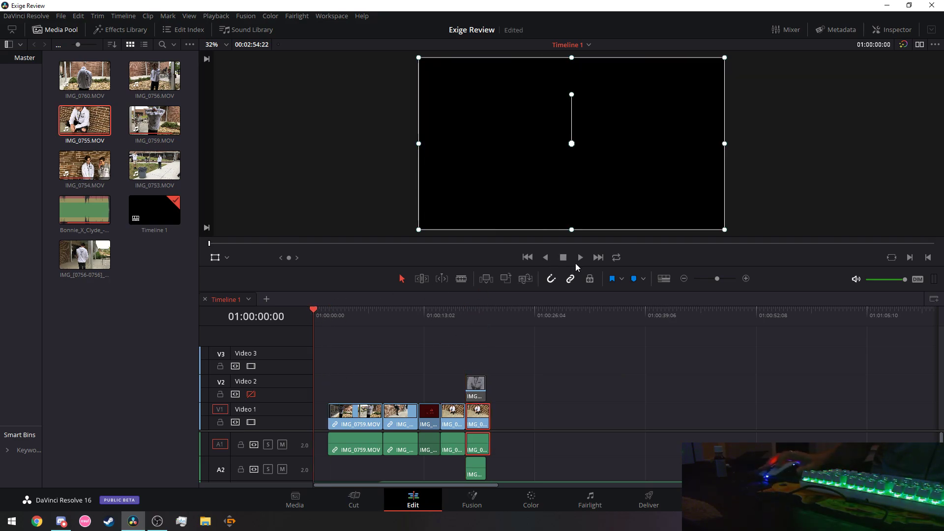
left_click(576, 264)
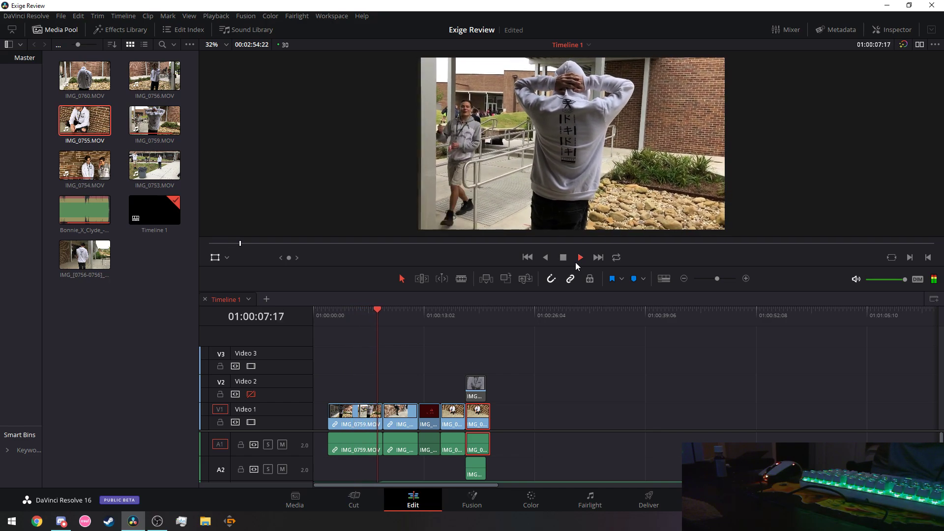
left_click(564, 258)
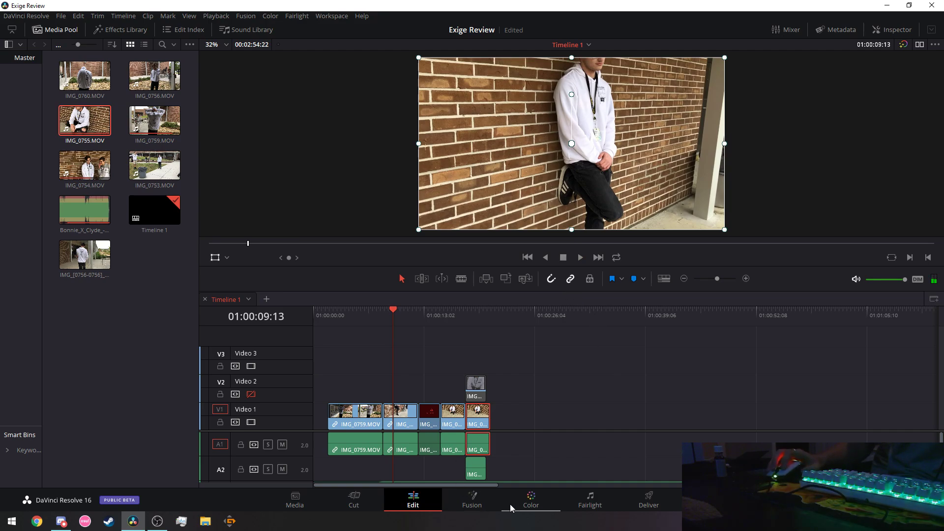
On the Fairlight page lower the A3 music fader to -9.8 dB, then go to the Media page.
left_click(590, 502)
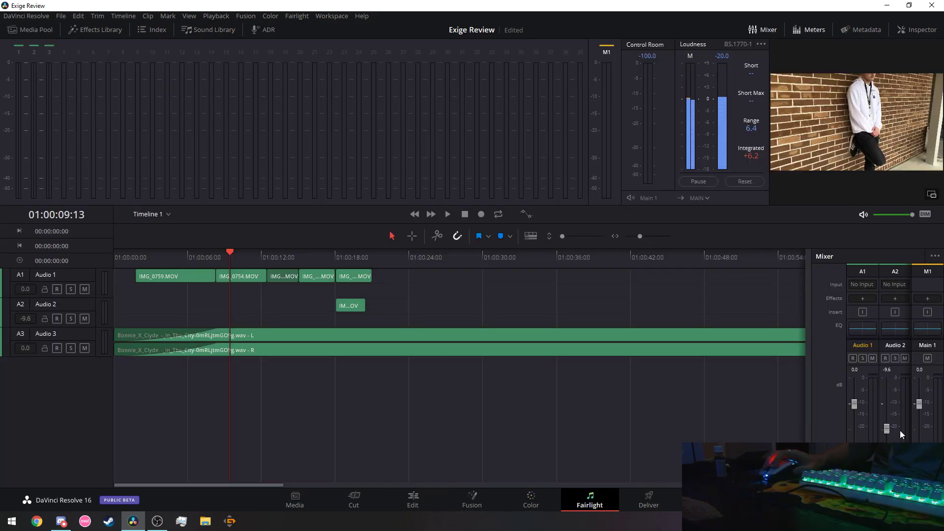
scroll(905, 427, "right", 1)
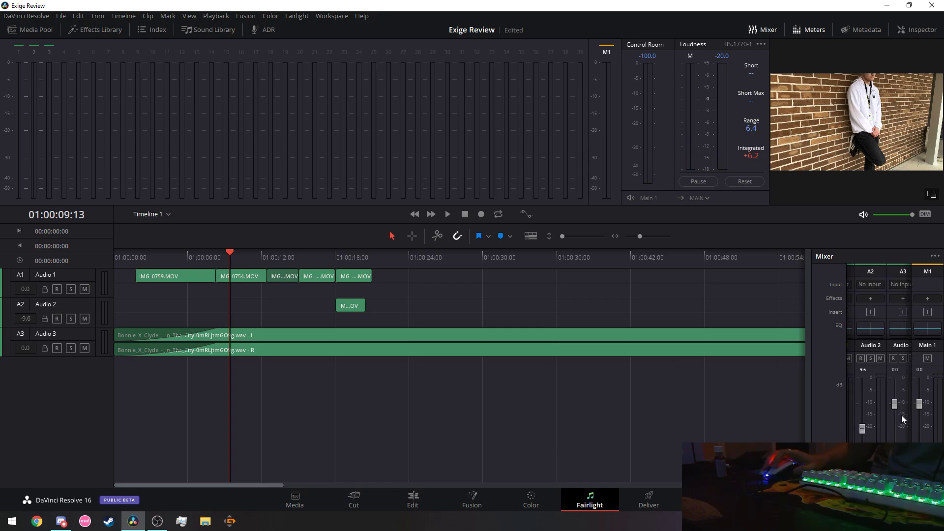
left_click_drag(895, 403, 896, 427)
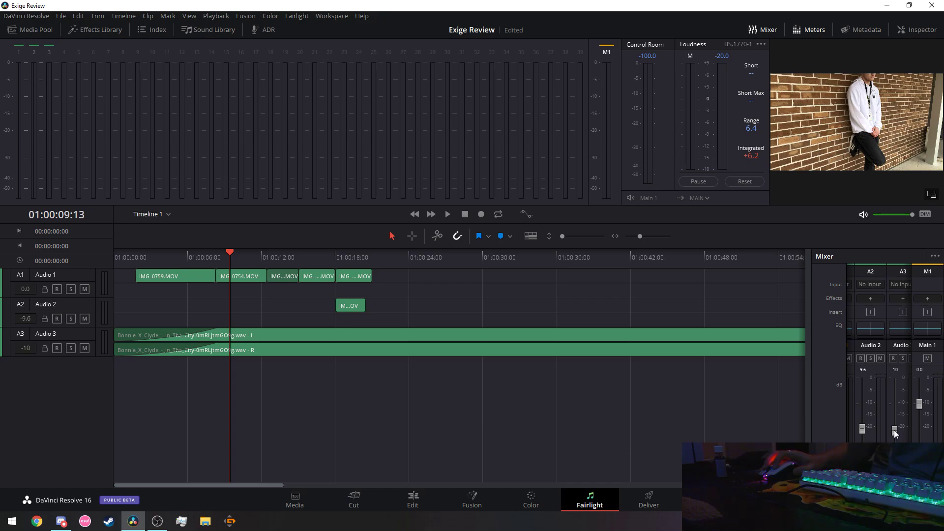
left_click_drag(894, 429, 895, 428)
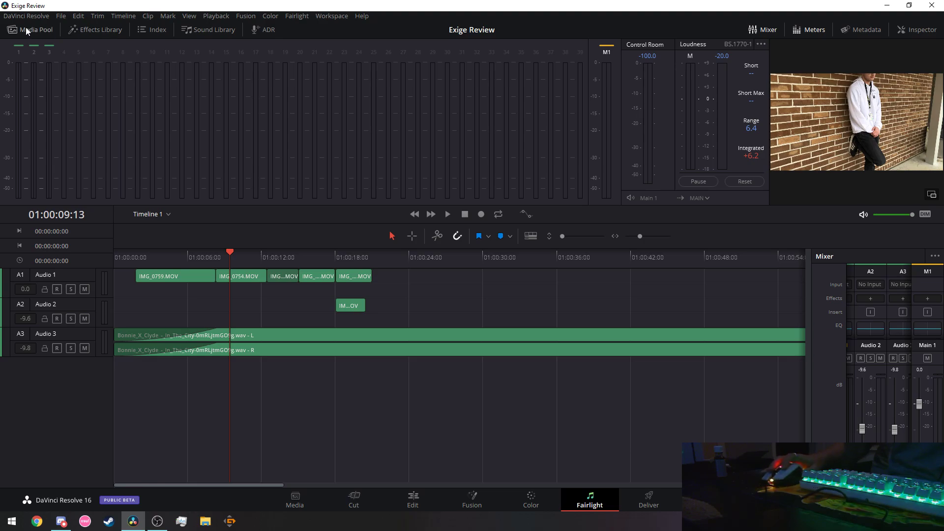
left_click(307, 504)
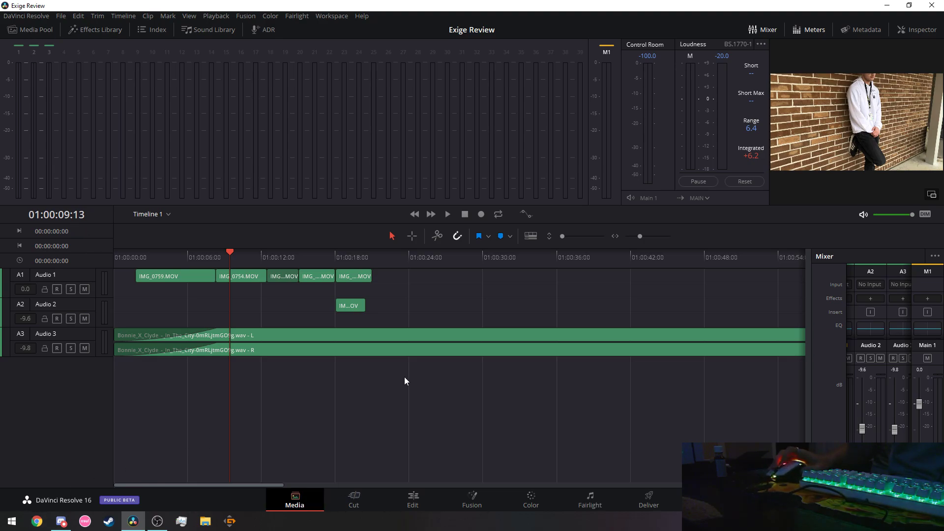
Switch back to the Edit page and play Timeline 1 from 01:00:00:00.
left_click(408, 502)
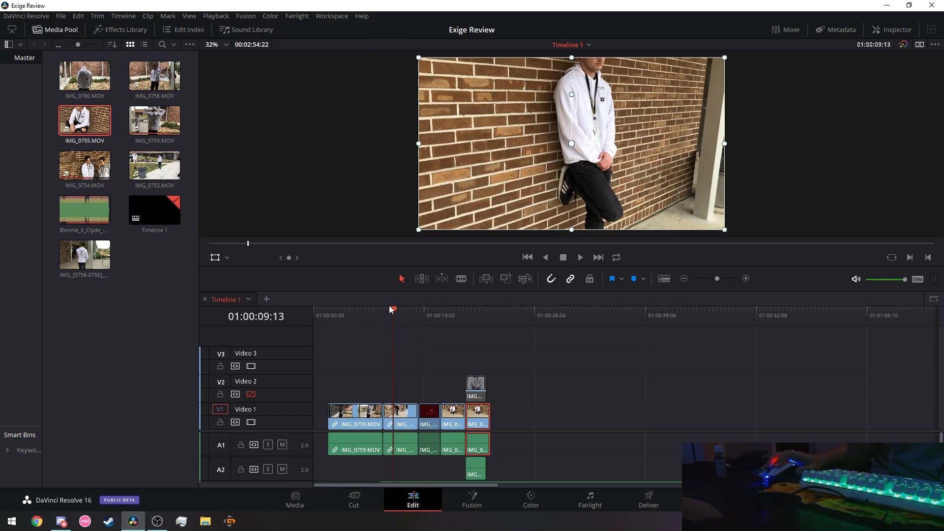
left_click_drag(391, 309, 316, 311)
left_click(580, 258)
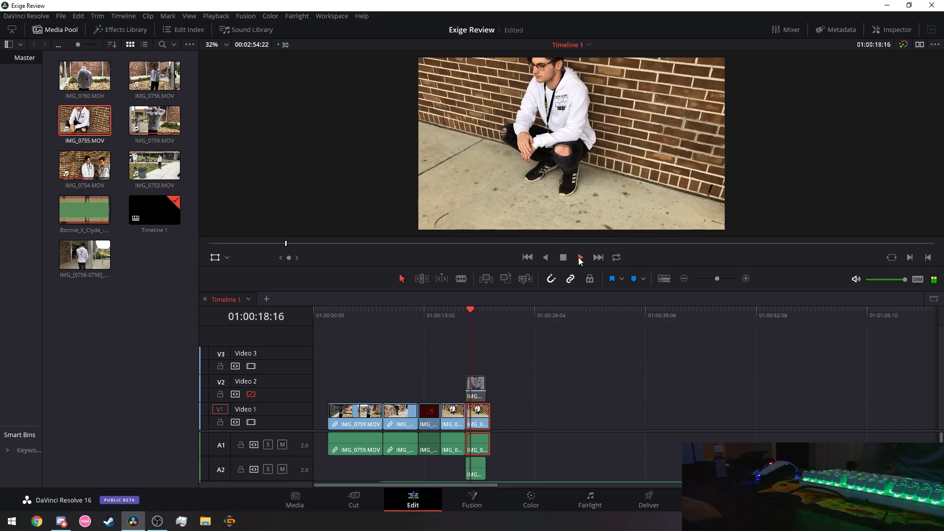
Set the final Video 1 clip to reverse speed.
left_click(565, 257)
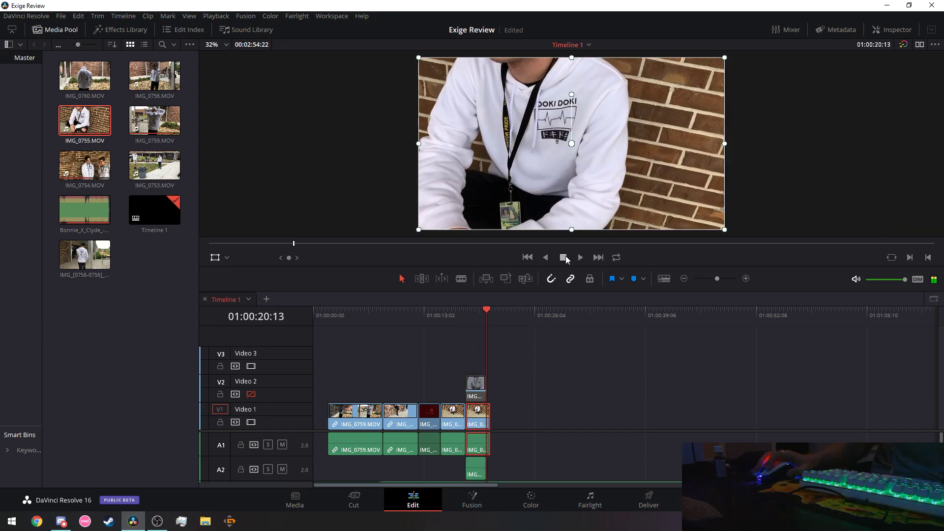
right_click(476, 419)
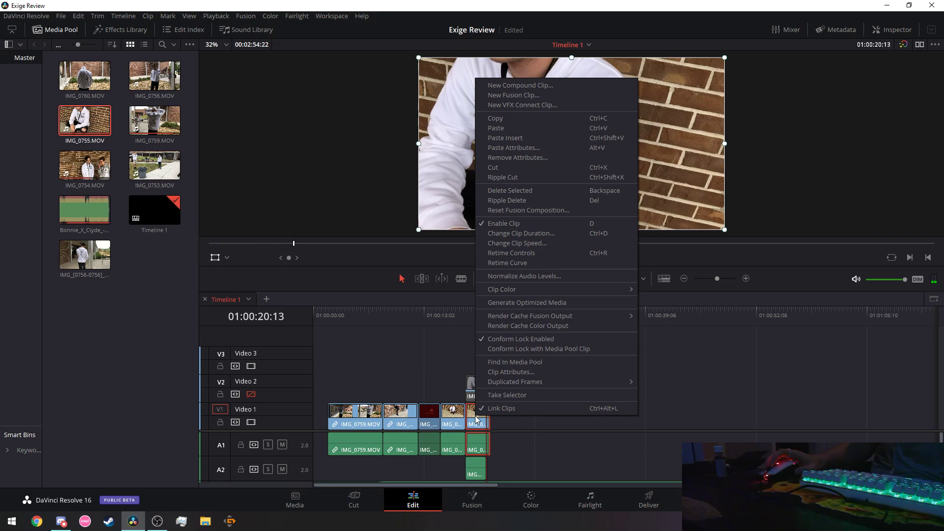
left_click(503, 296)
right_click(475, 424)
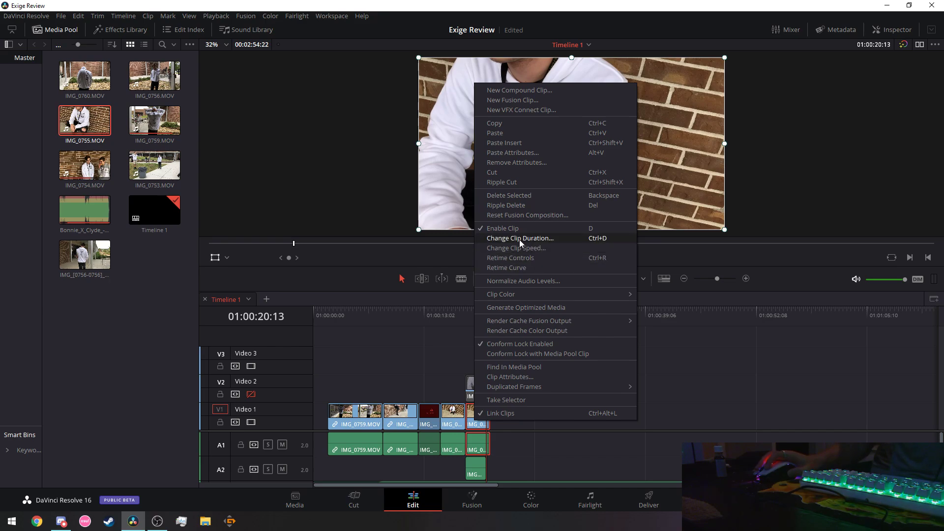
left_click(517, 237)
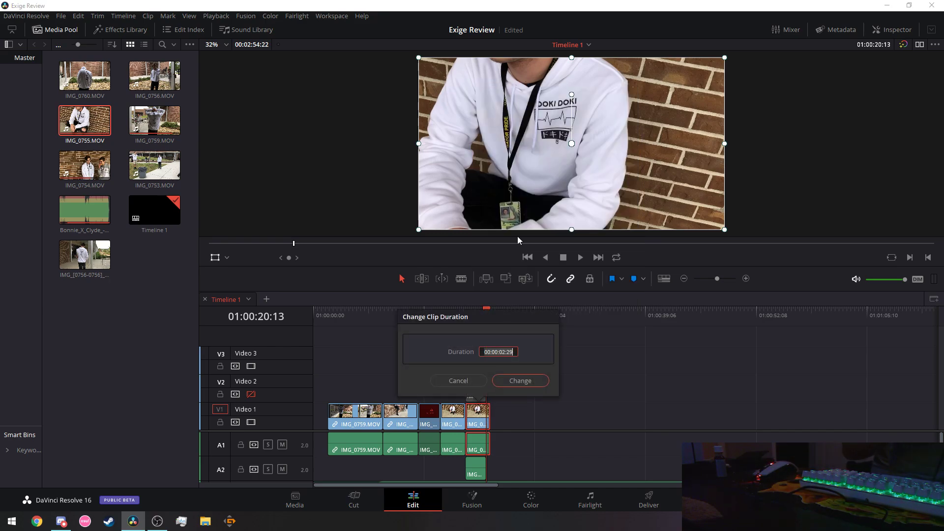
left_click(479, 381)
right_click(479, 424)
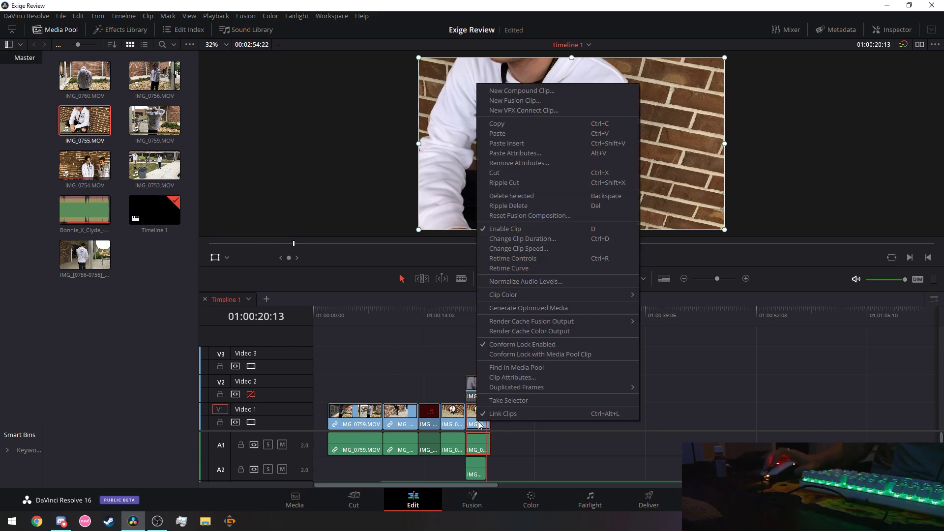
left_click(526, 250)
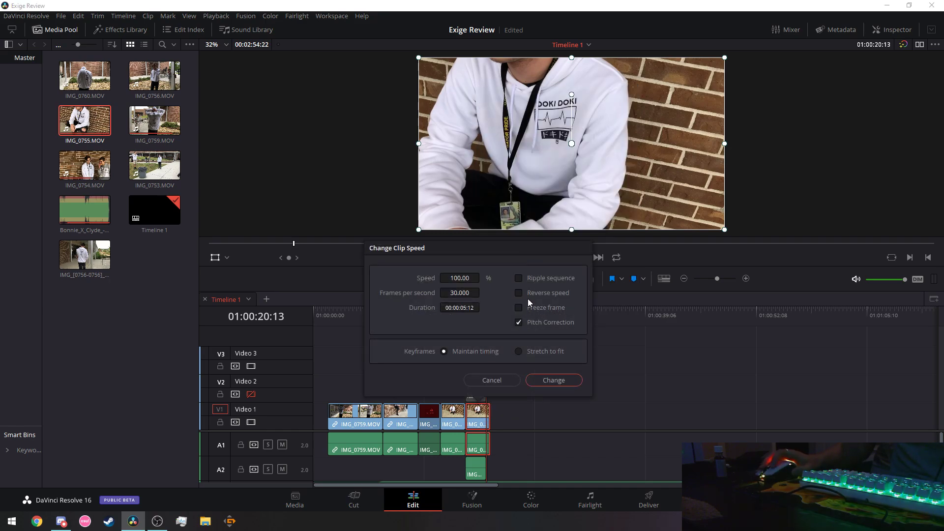
left_click(556, 381)
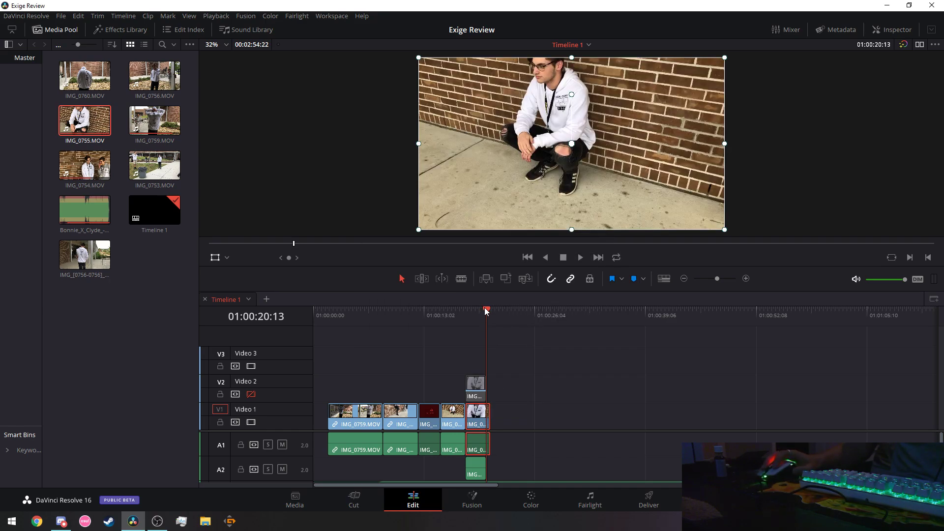
Replay the edit from the start and stop at the dark clip around 01:00:12:26.
left_click_drag(485, 308, 312, 315)
left_click(581, 259)
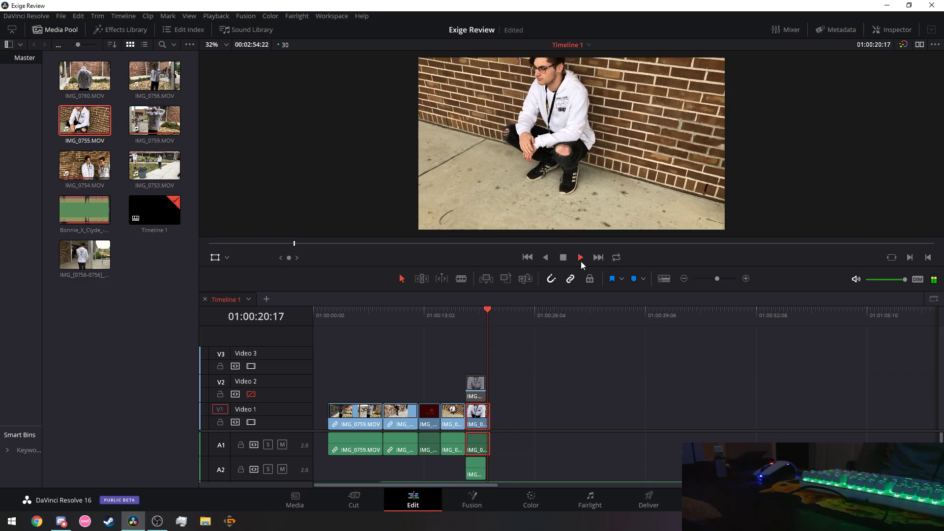
left_click(383, 310)
key("space")
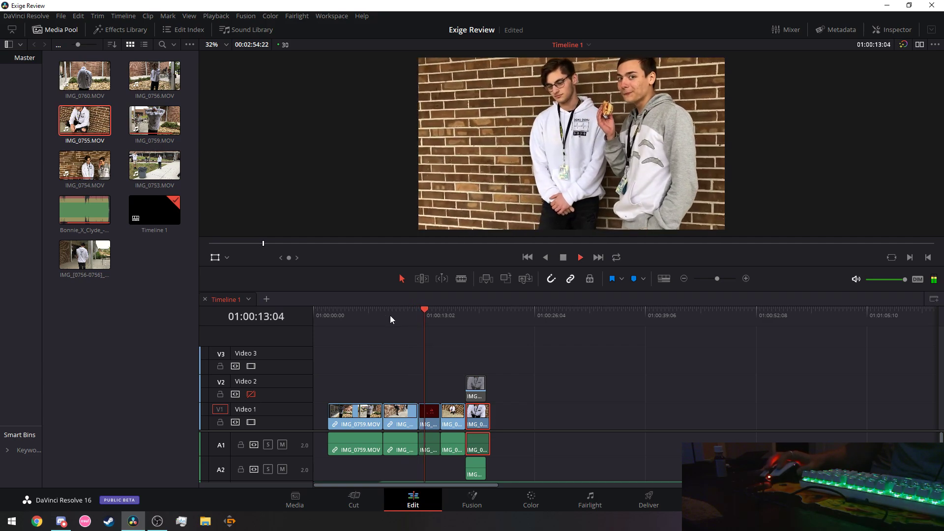
left_click(409, 308)
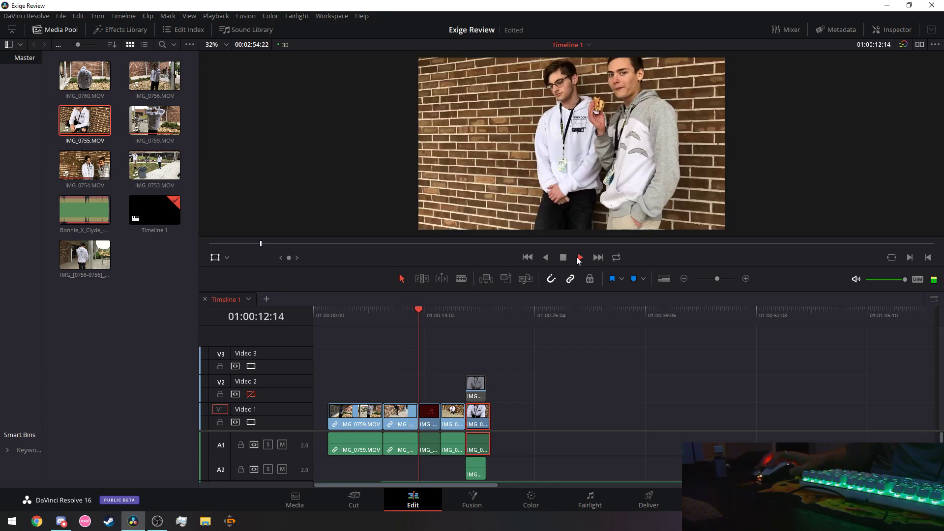
left_click(562, 259)
Delete the short dark clip and extend IMG_0754 to fill its gap.
right_click(429, 426)
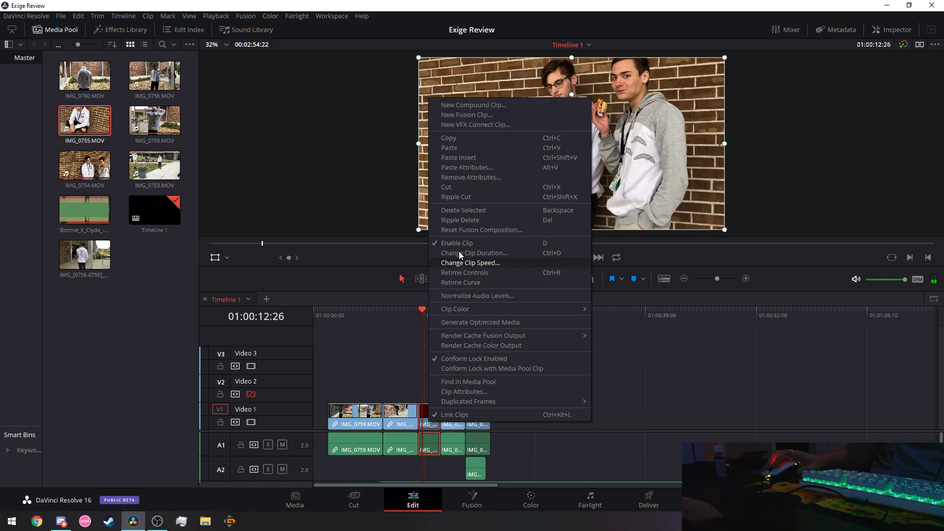
left_click(460, 188)
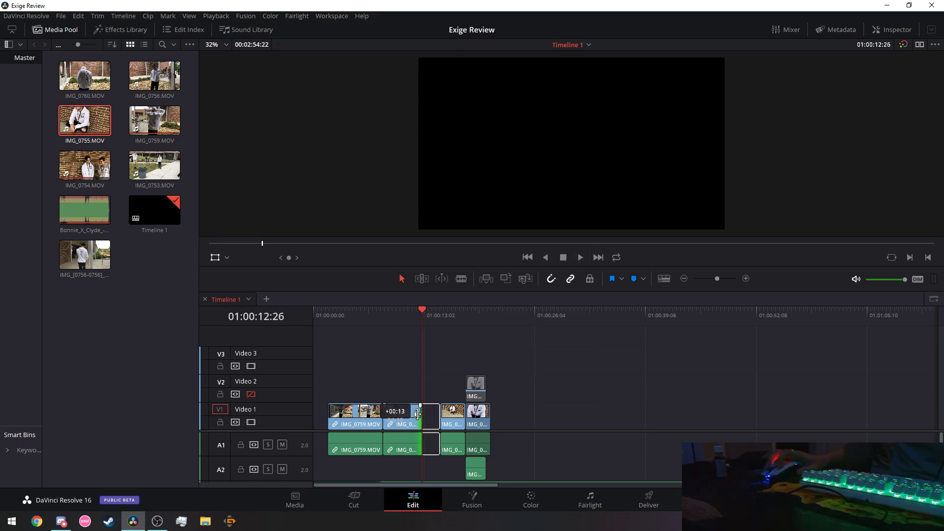
left_click_drag(417, 414, 429, 417)
Split IMG_0754 at the playhead and set the short split-off piece to reverse speed.
left_click(413, 419)
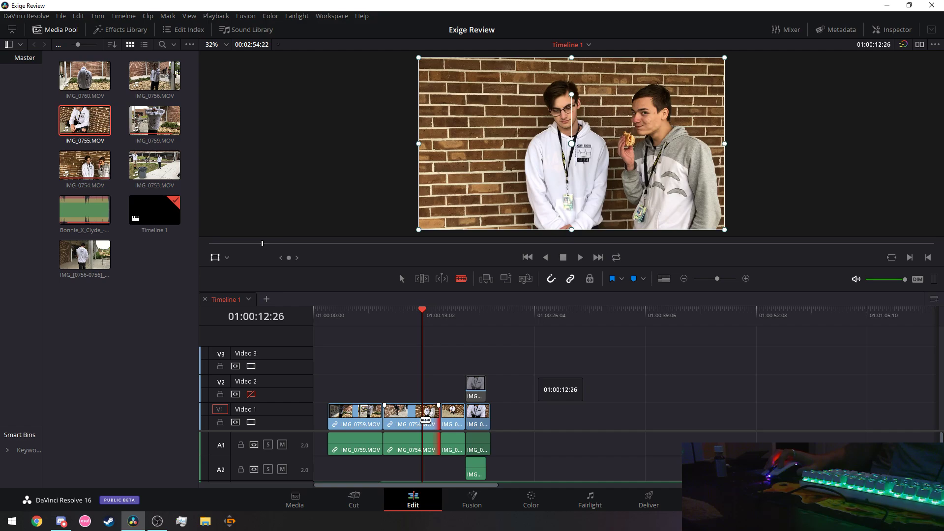
left_click(425, 420)
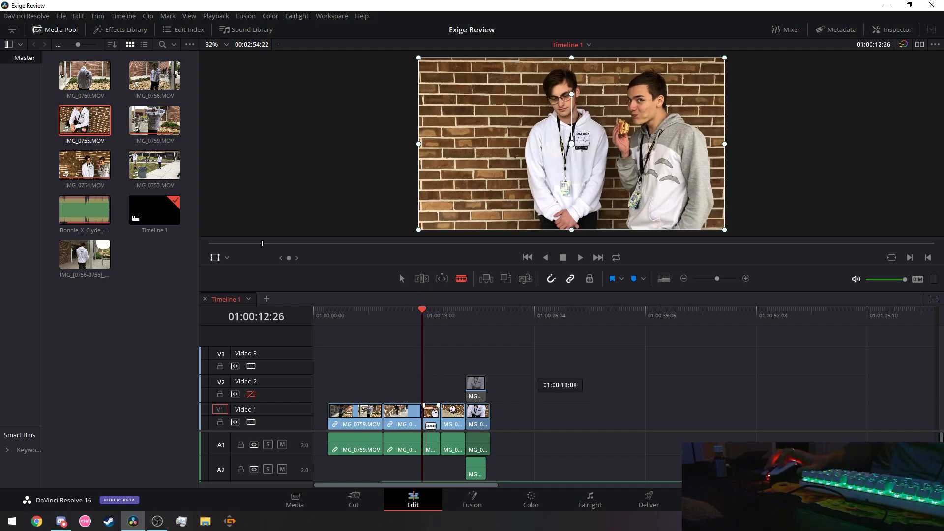
left_click(399, 279)
right_click(432, 443)
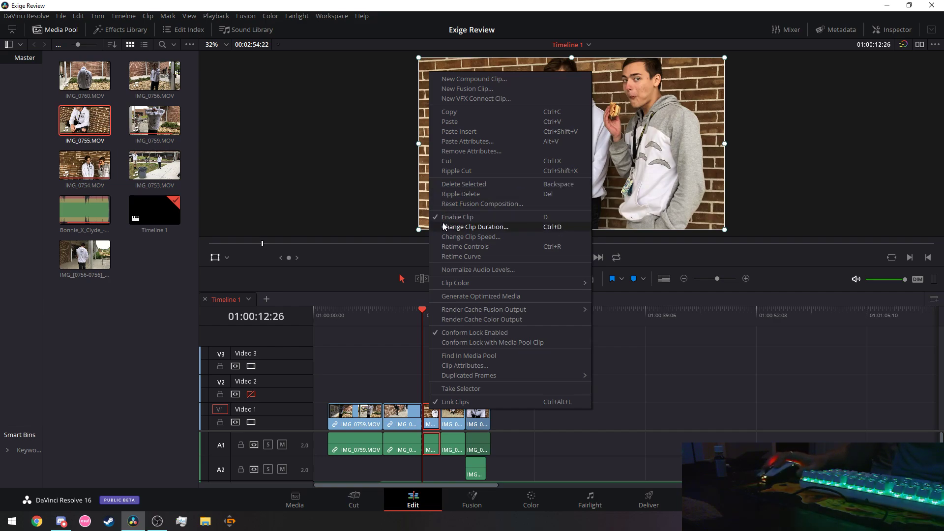
left_click(479, 236)
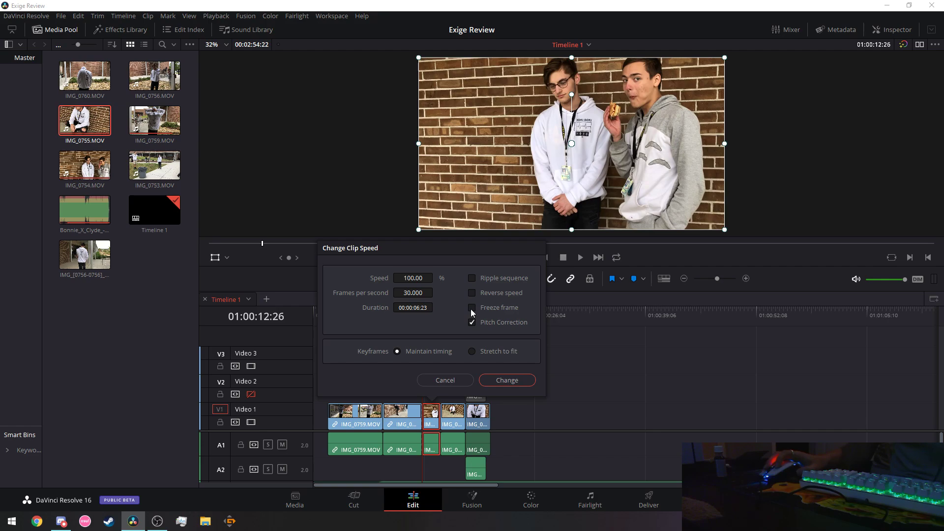
left_click(472, 293)
left_click(505, 380)
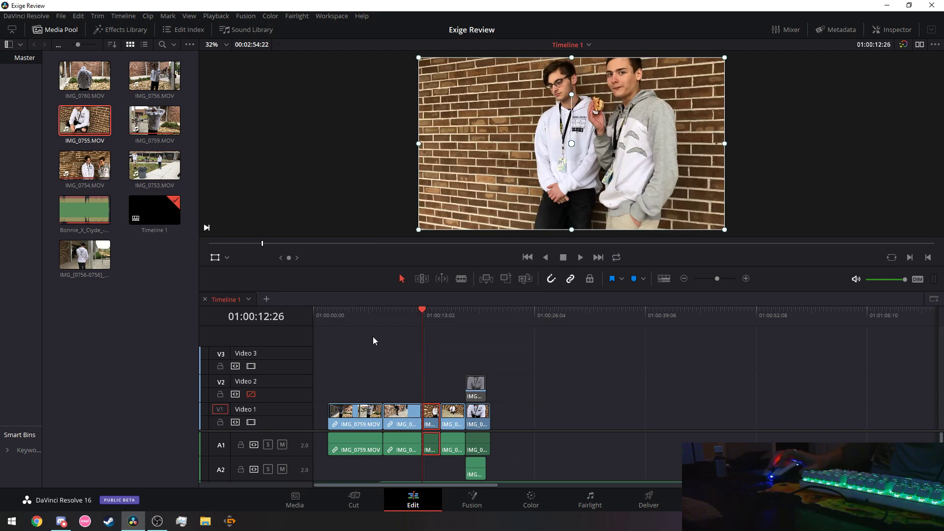
Play back the new cut, then return the playhead to 01:00:08:08.
left_click(581, 257)
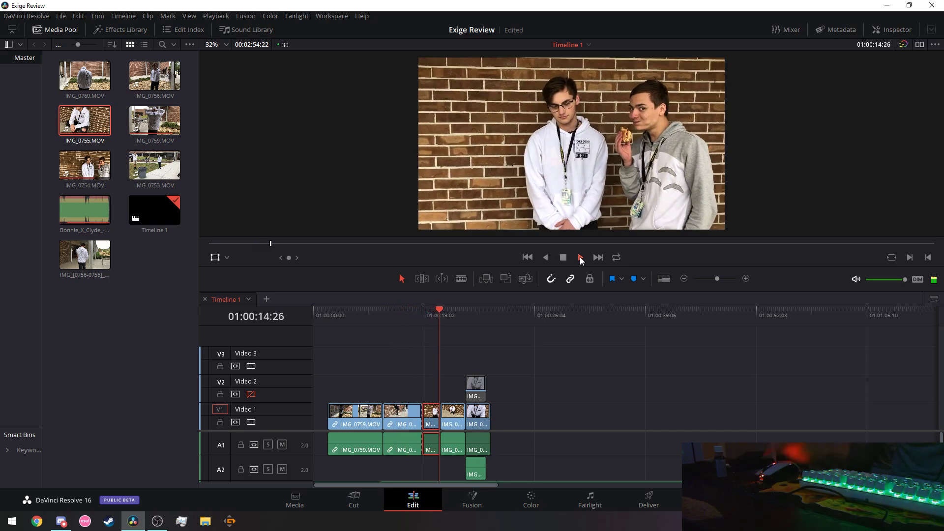
left_click(564, 258)
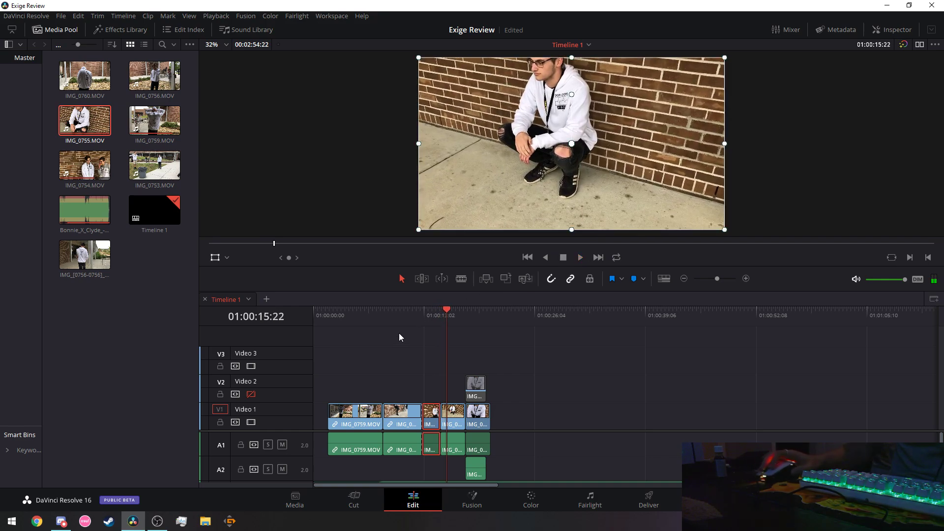
left_click(384, 311)
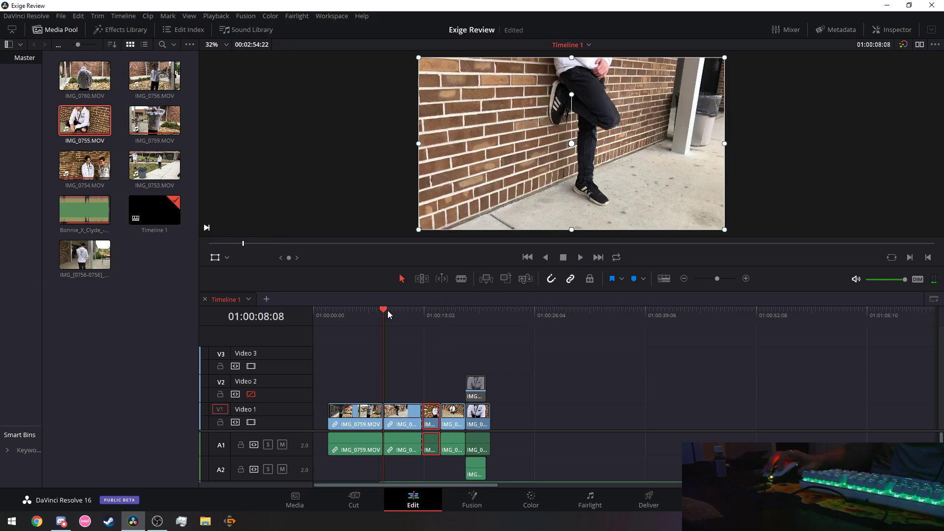
left_click_drag(386, 310, 319, 321)
left_click(583, 257)
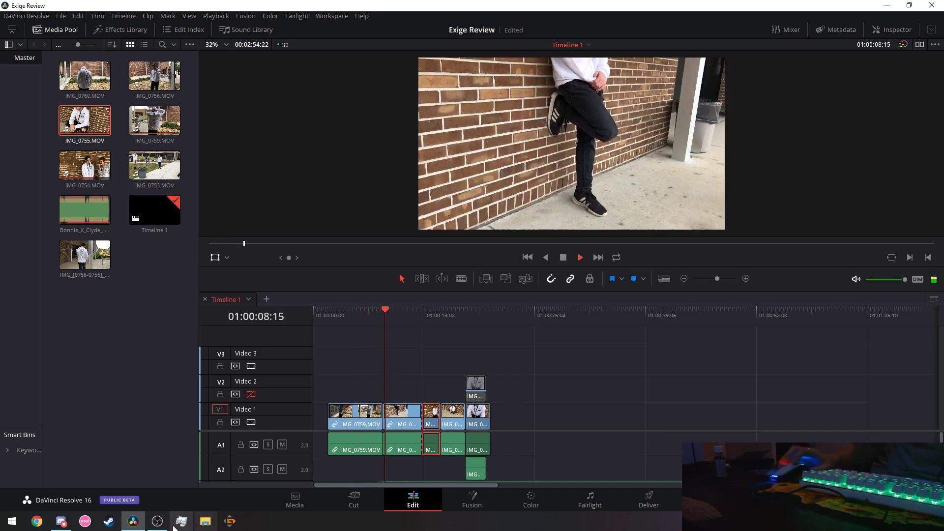
left_click(157, 522)
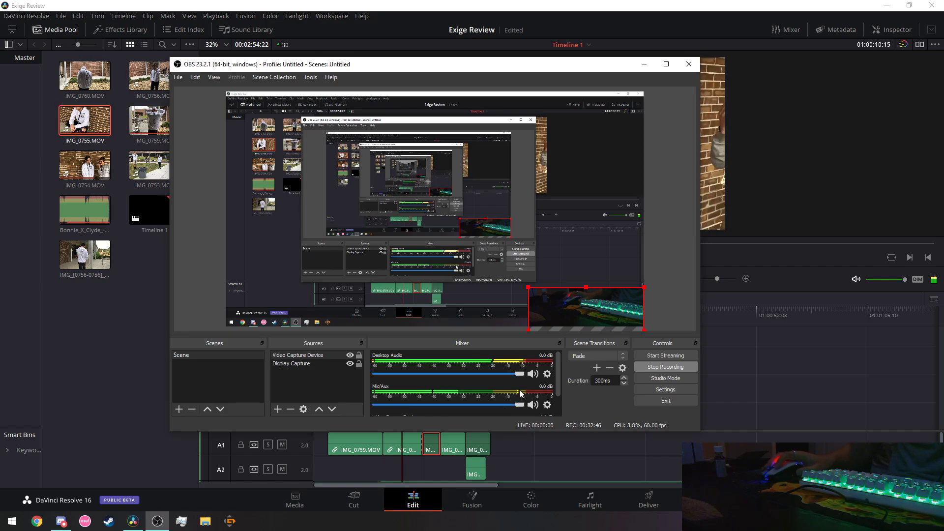
left_click(802, 388)
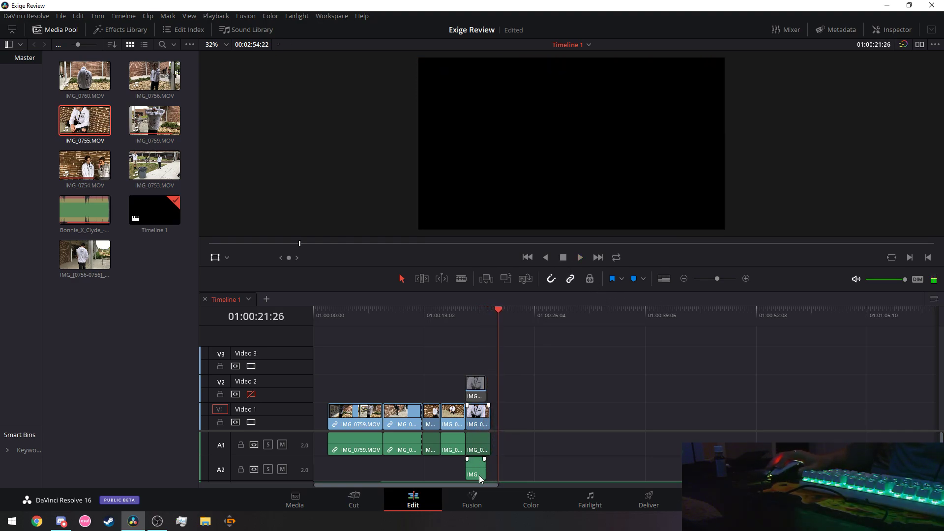
scroll(562, 460, "down", 2)
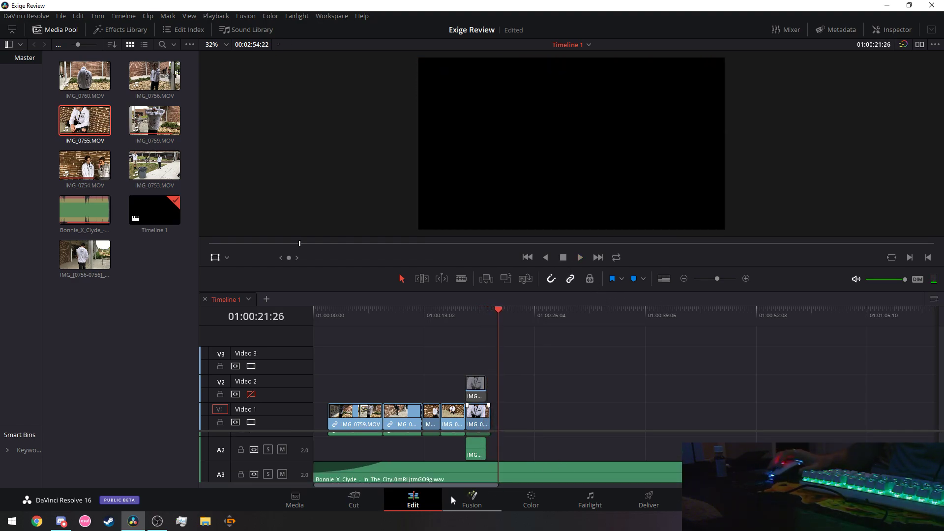
left_click(468, 313)
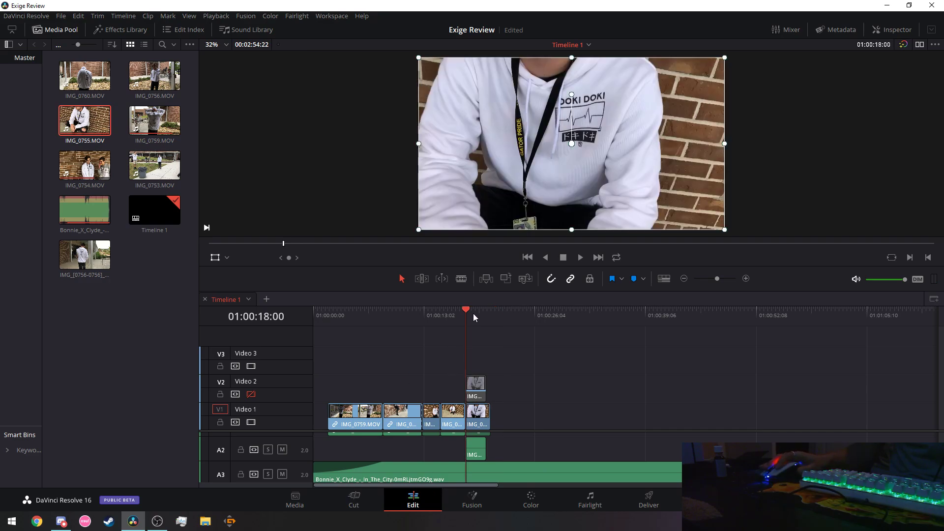
left_click(581, 257)
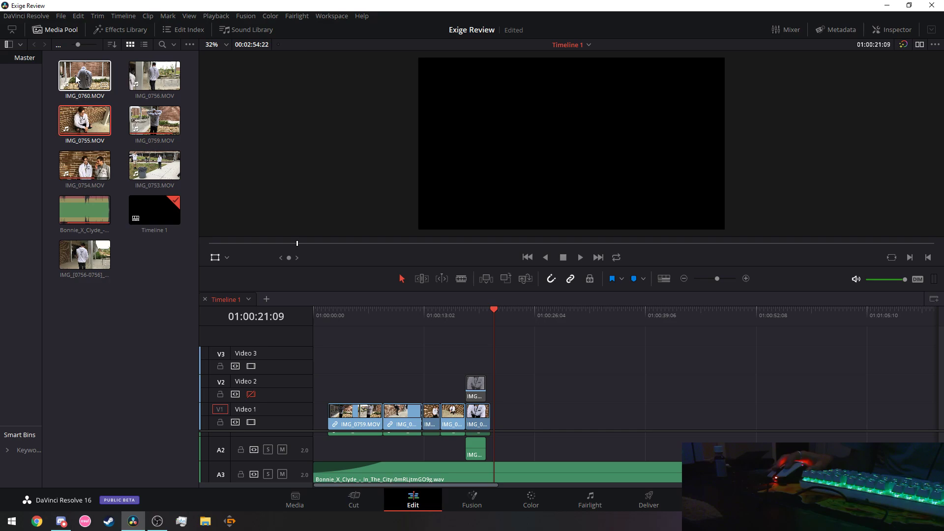
Place IMG_0760 on Video 1 after the last clip.
left_click_drag(77, 78, 526, 424)
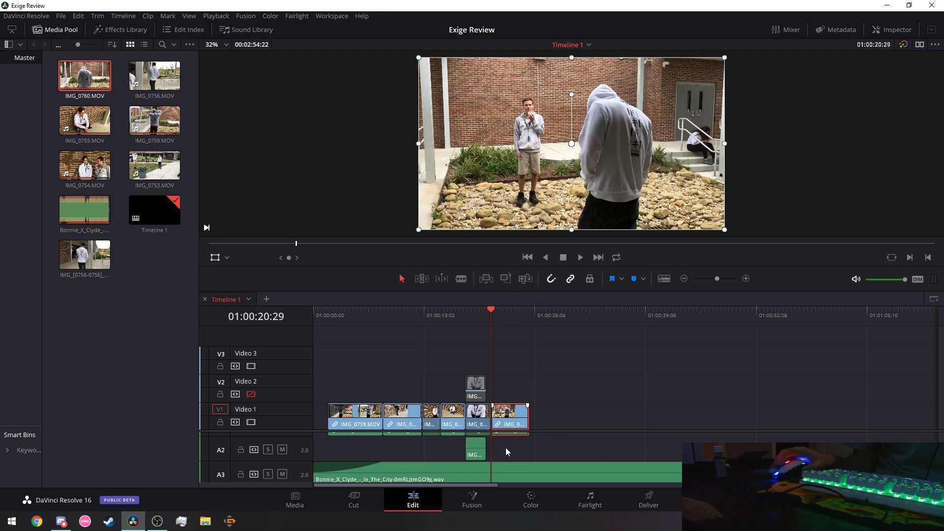
left_click_drag(479, 485, 491, 486)
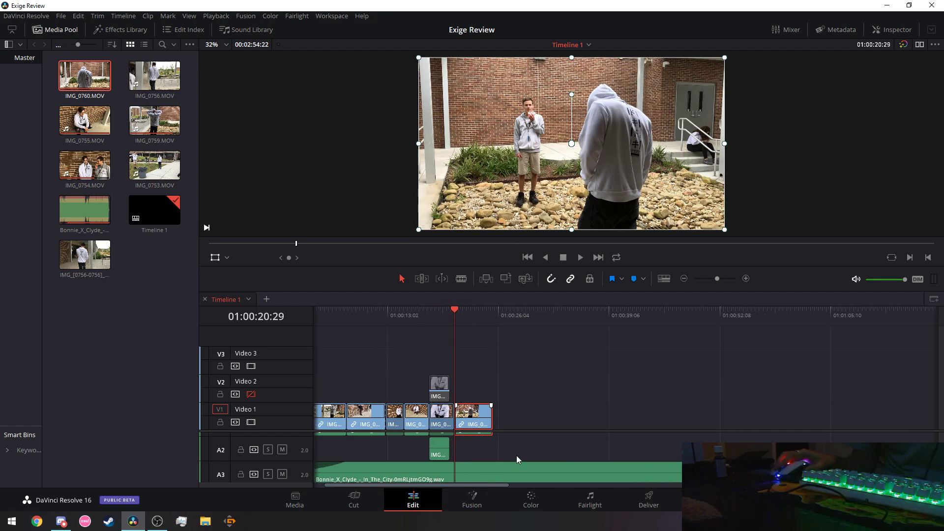
scroll(517, 458, "down", 1)
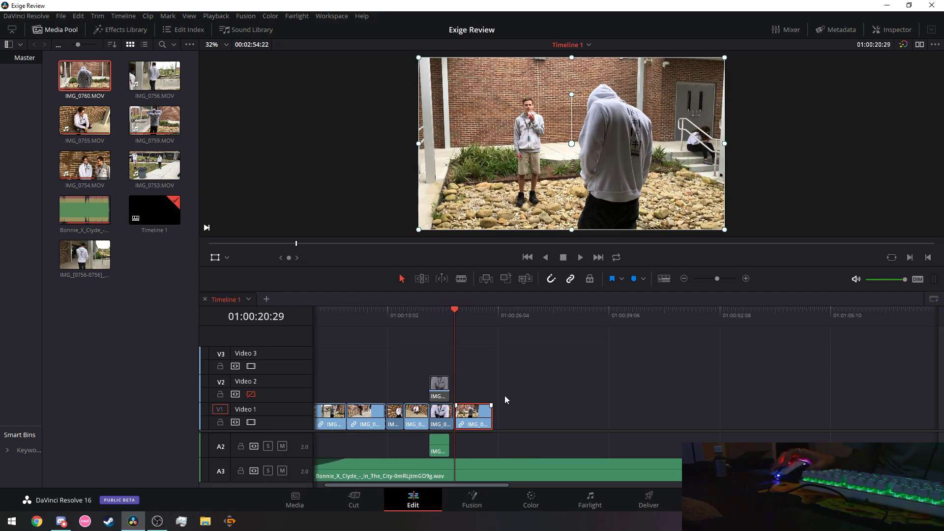
Review the new ending from 01:00:15:01 and 01:00:18:00, scrubbing back toward 01:00:23:18.
left_click(405, 313)
left_click(581, 256)
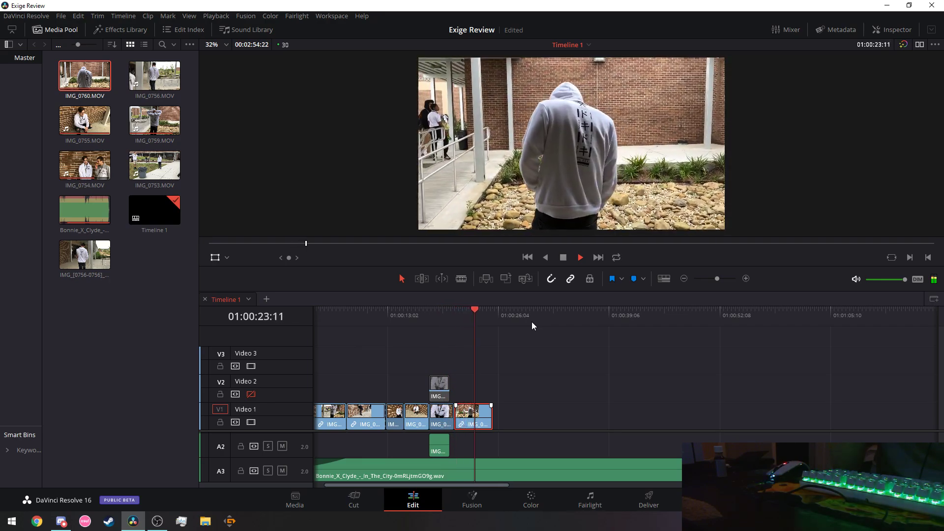
left_click(564, 258)
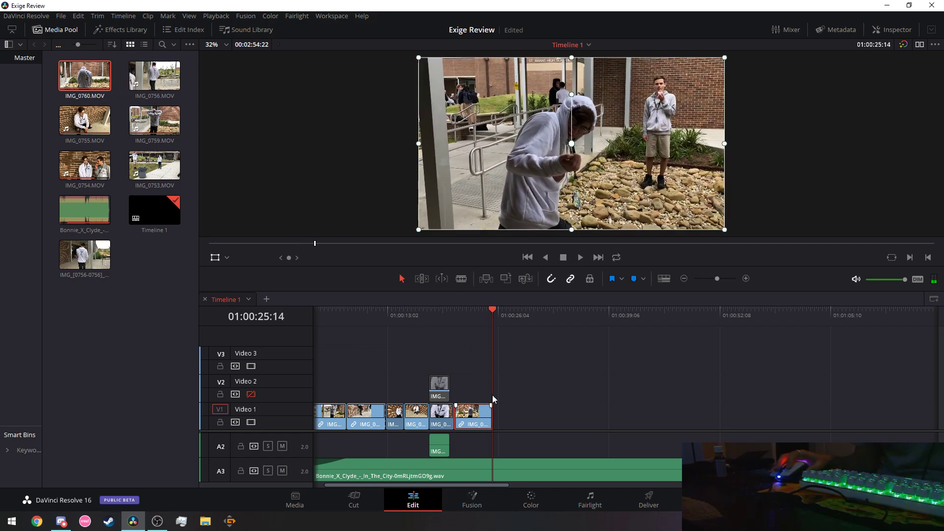
scroll(490, 439, "up", 1)
scroll(519, 450, "down", 1)
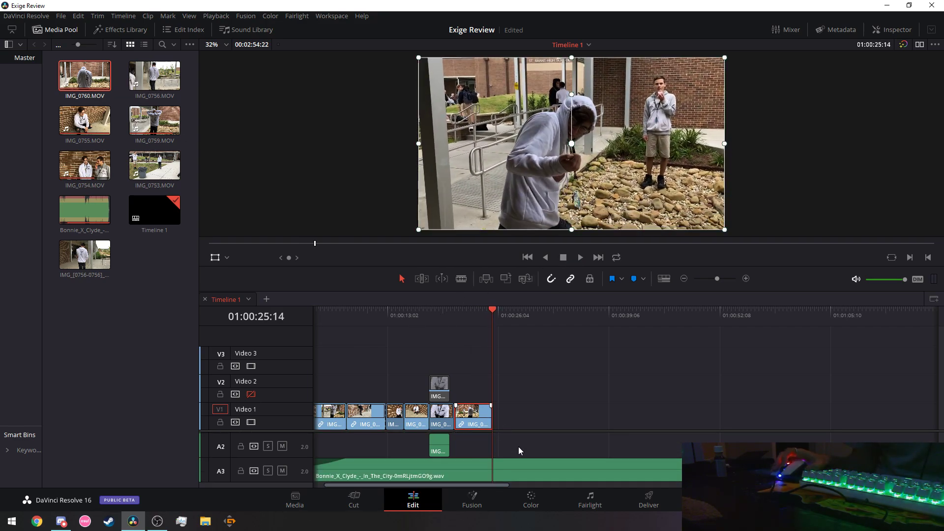
left_click(429, 310)
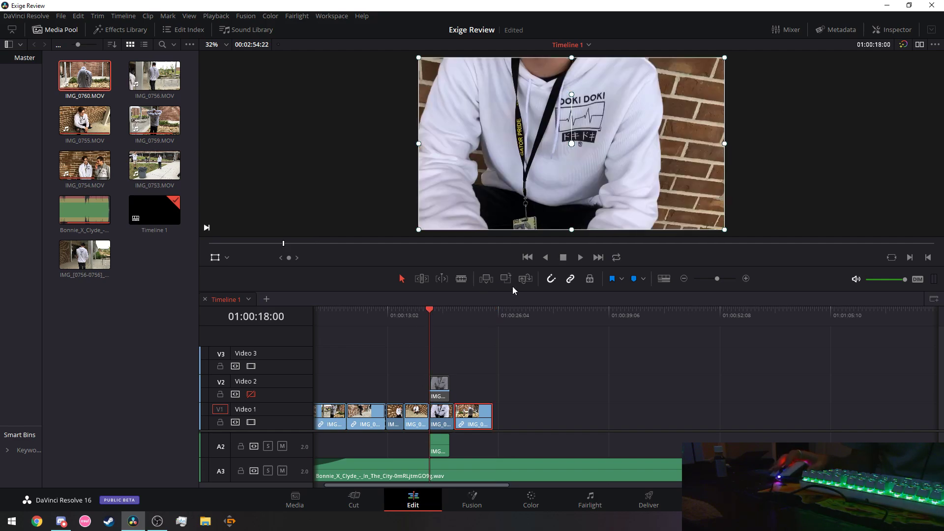
left_click(580, 257)
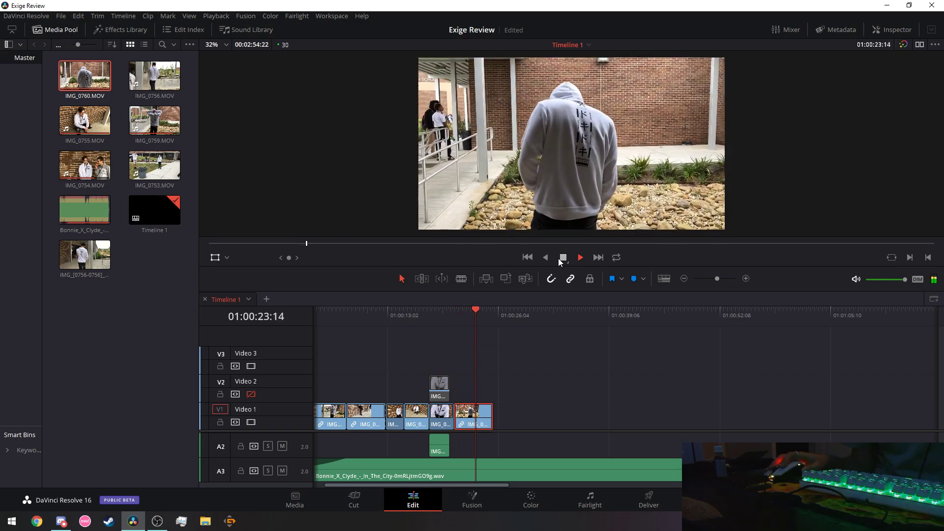
left_click(559, 261)
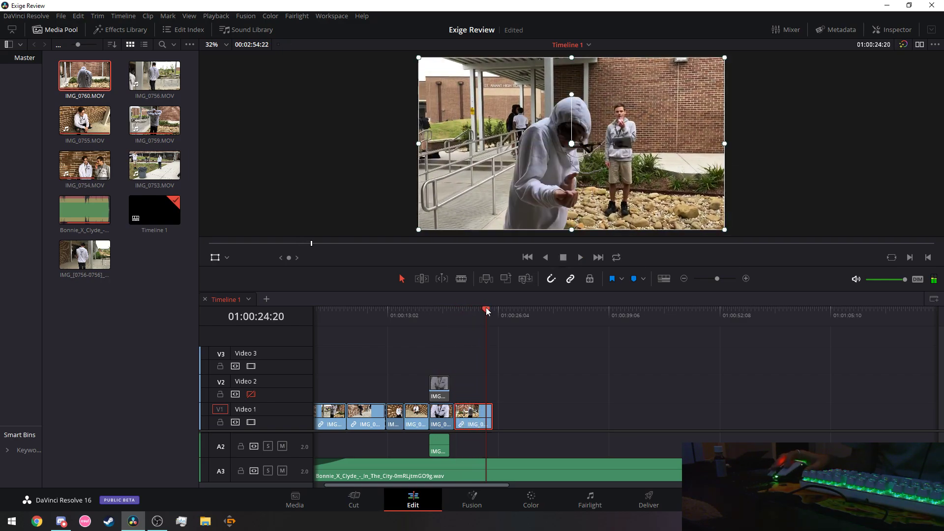
left_click_drag(487, 311, 478, 311)
Blade-split the last Video 1 clip at the playhead and cut away its tail.
left_click(462, 279)
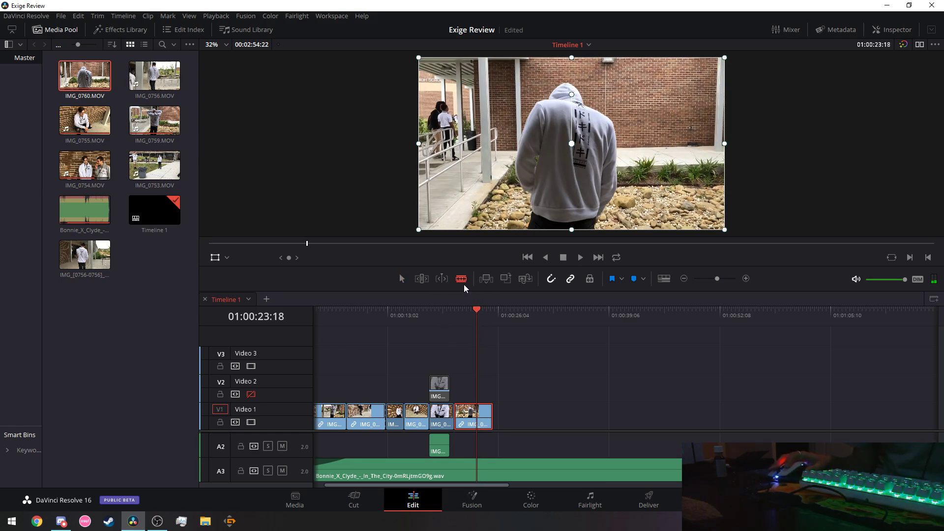
left_click(479, 416)
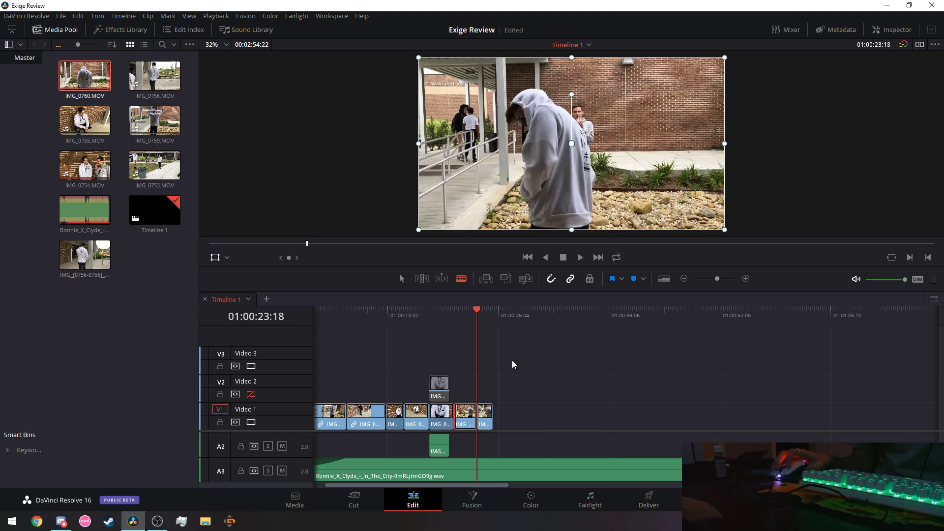
left_click(401, 279)
right_click(485, 424)
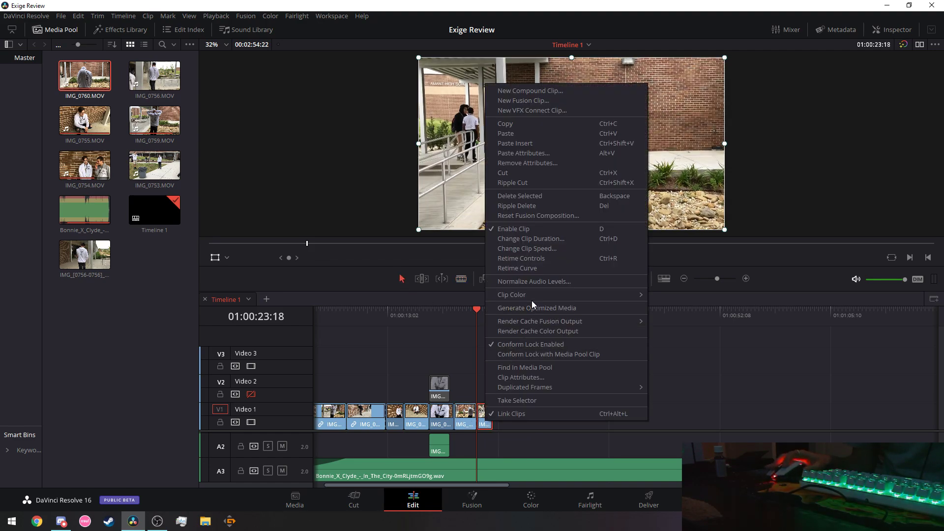
left_click(510, 173)
Review the trimmed ending from 01:00:10:27 and park the playhead at 01:00:23:08.
left_click(370, 310)
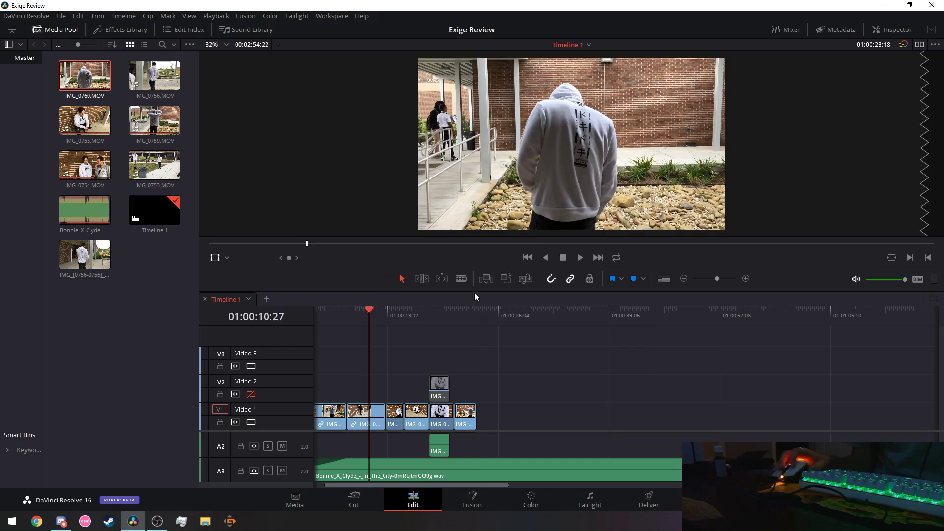
left_click(578, 259)
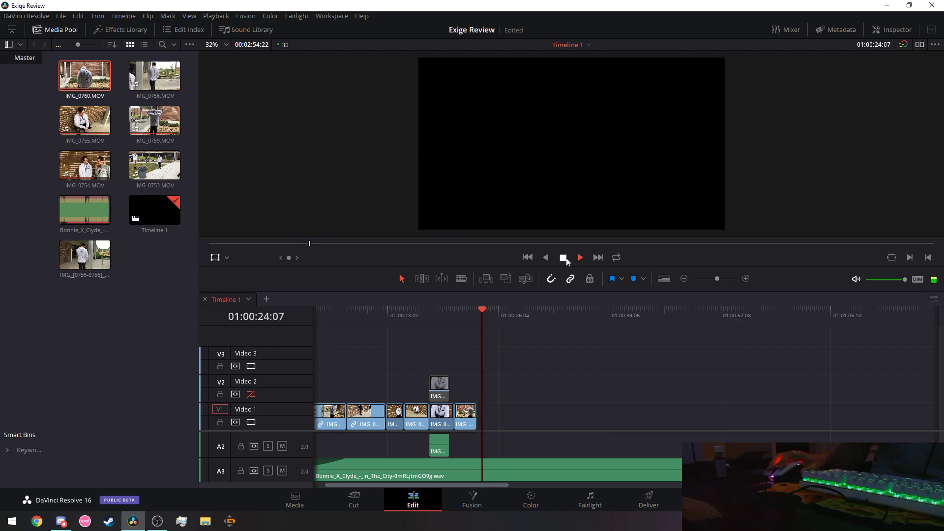
left_click_drag(482, 309, 455, 309)
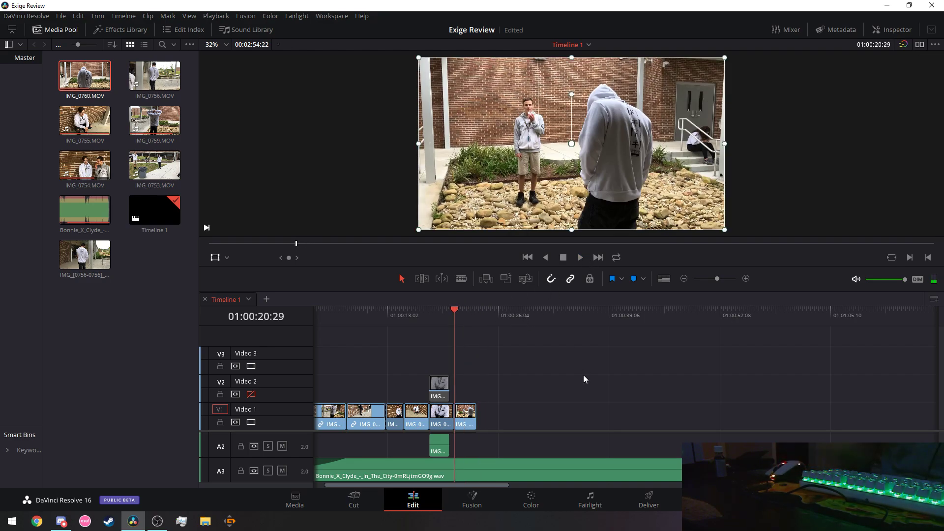
key("space")
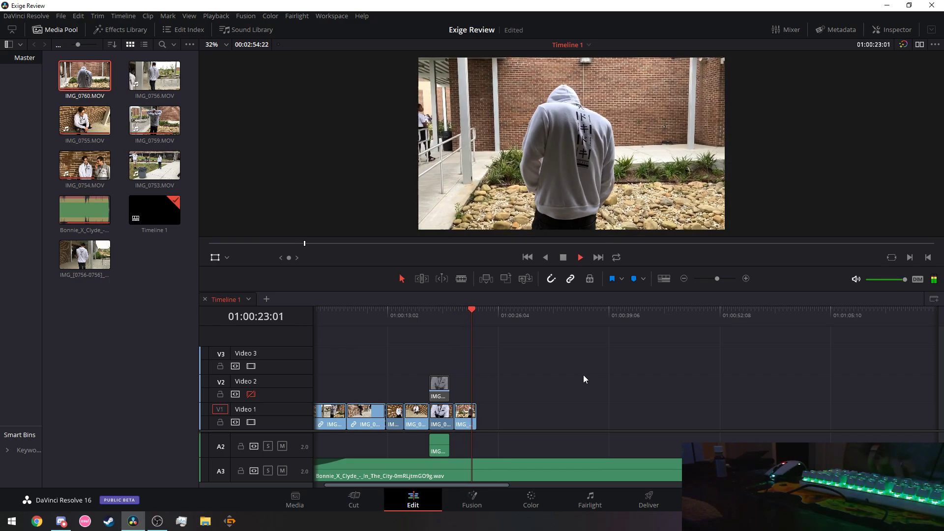
key("space")
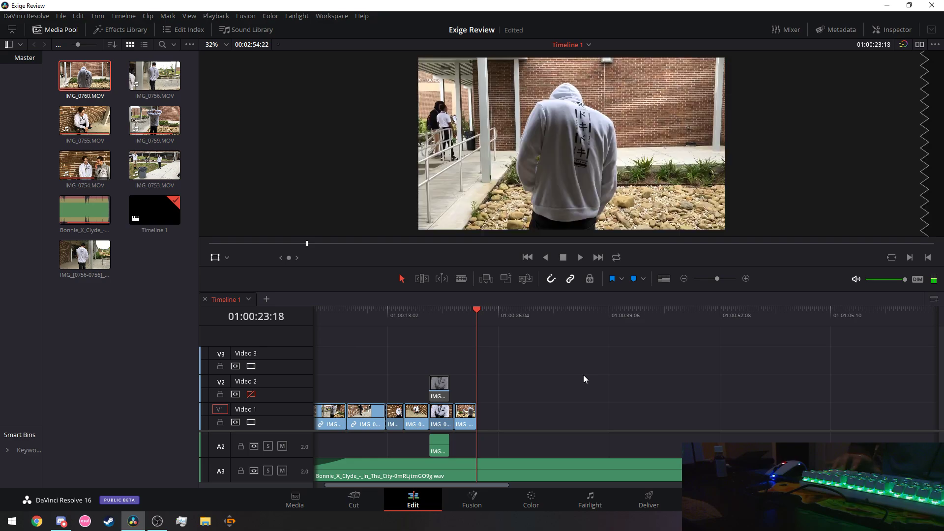
key("j")
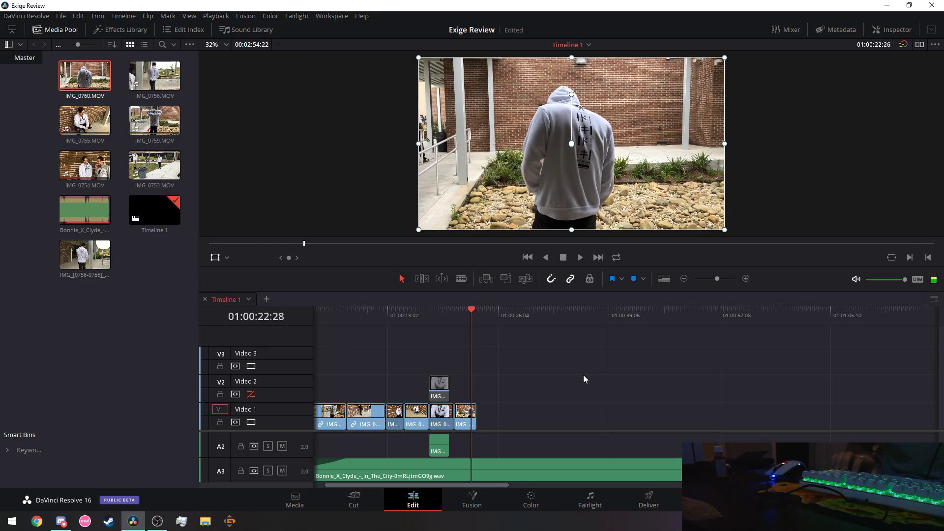
key("l")
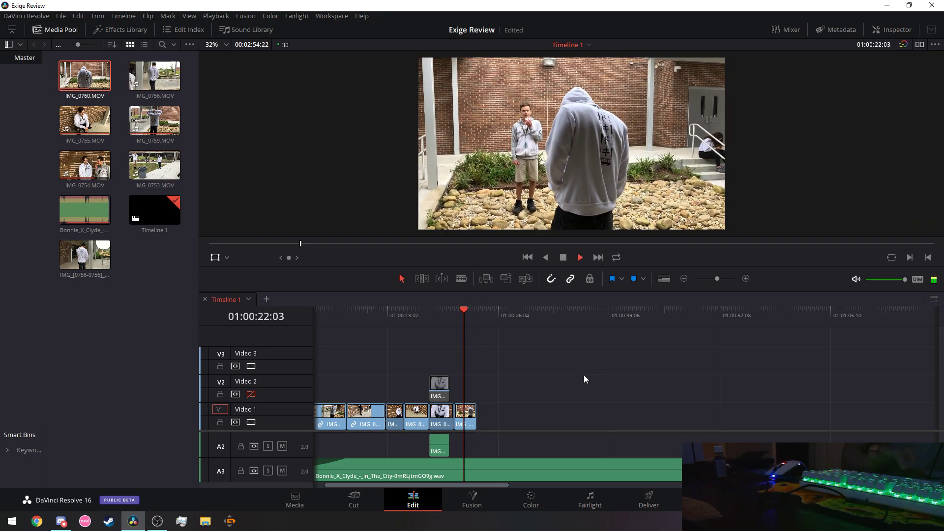
key("space")
key("Right")
key("Right")
key("Right")
key("Right")
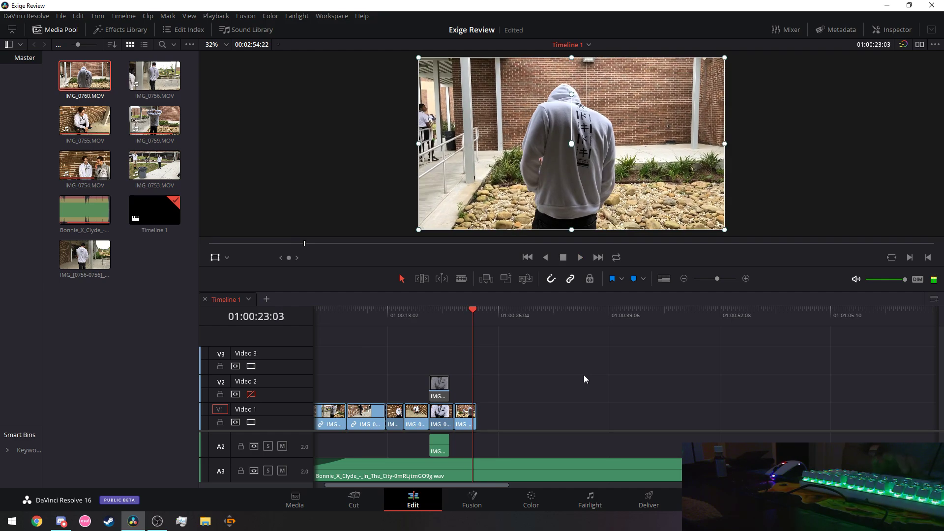
key("Right")
key("Right")
key("Right")
key("Right")
key("Right")
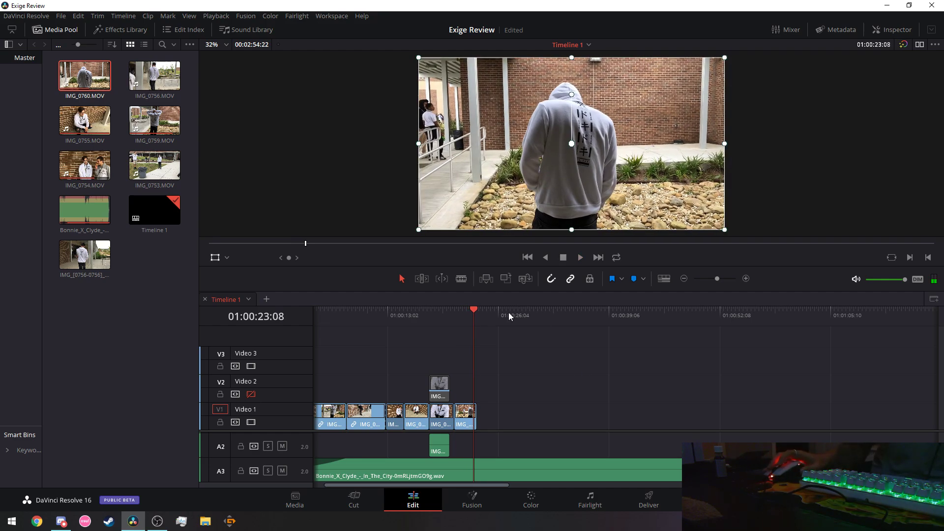
Blade-cut IMG_0760 at 01:00:23:08 and move the leftover sliver up to Video 2.
left_click_drag(717, 278, 722, 281)
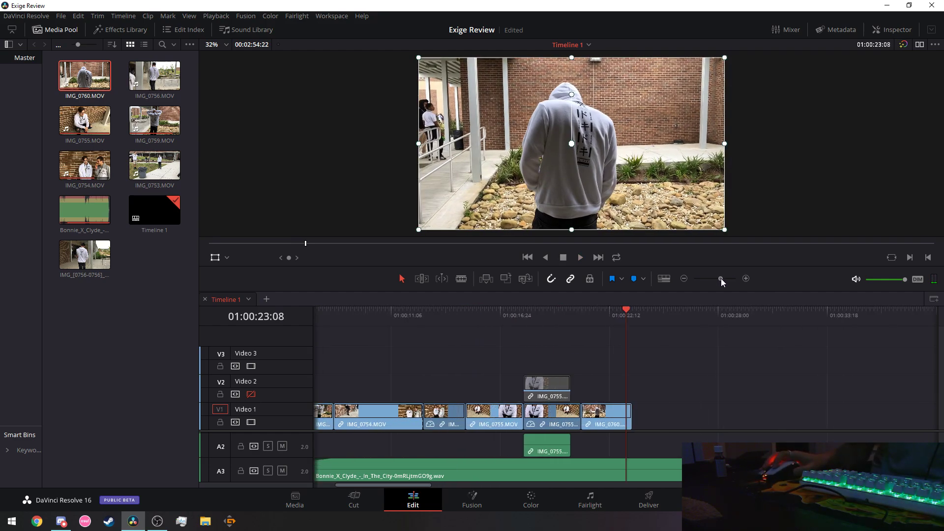
left_click(461, 279)
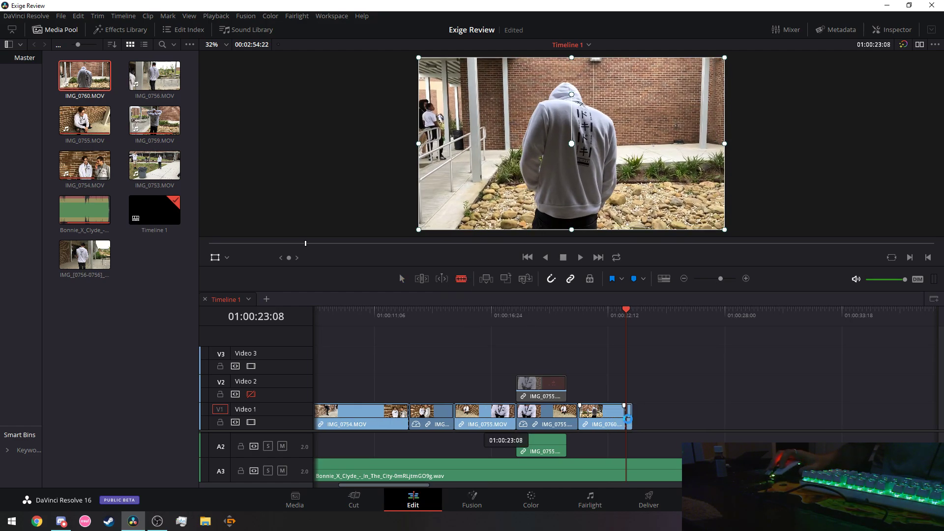
left_click(402, 279)
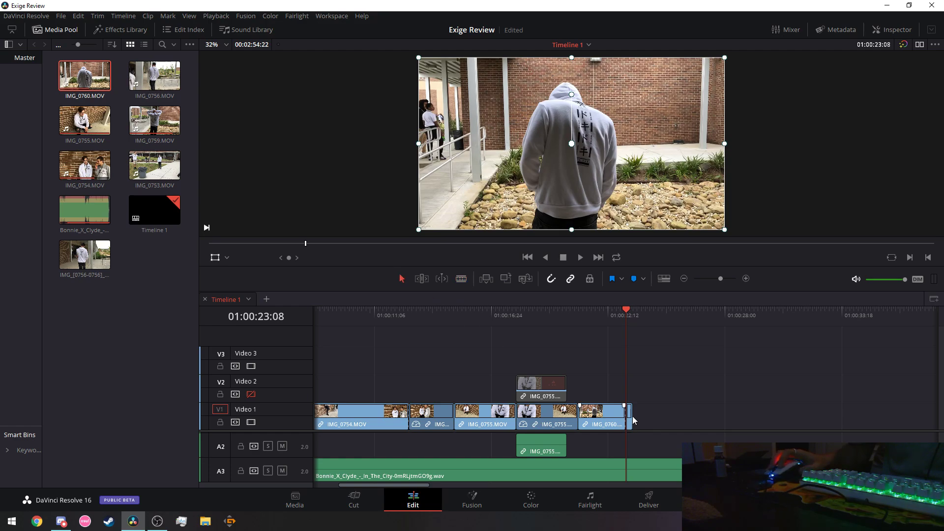
left_click_drag(634, 410, 635, 404)
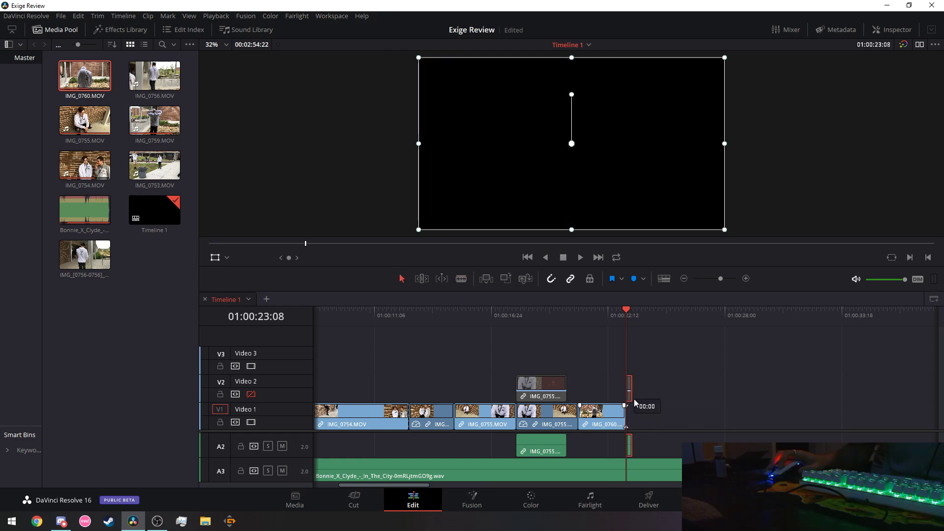
Copy IMG_0760, paste it at the end of Video 1, and open Change Clip Duration.
right_click(602, 422)
left_click(625, 122)
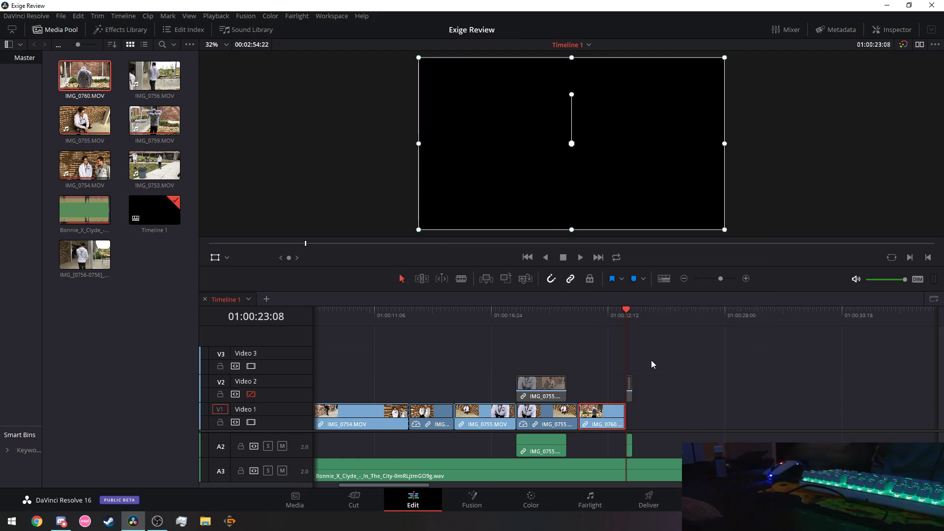
key("ctrl+v")
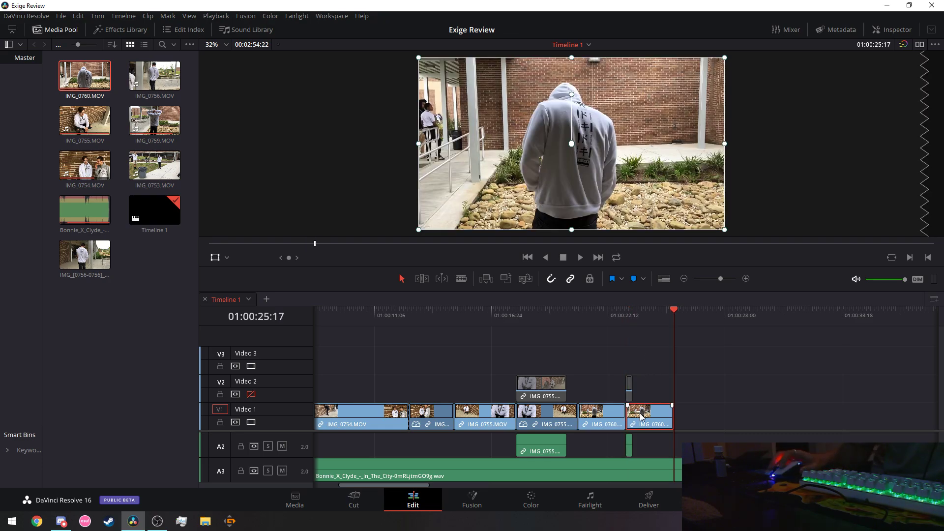
right_click(641, 415)
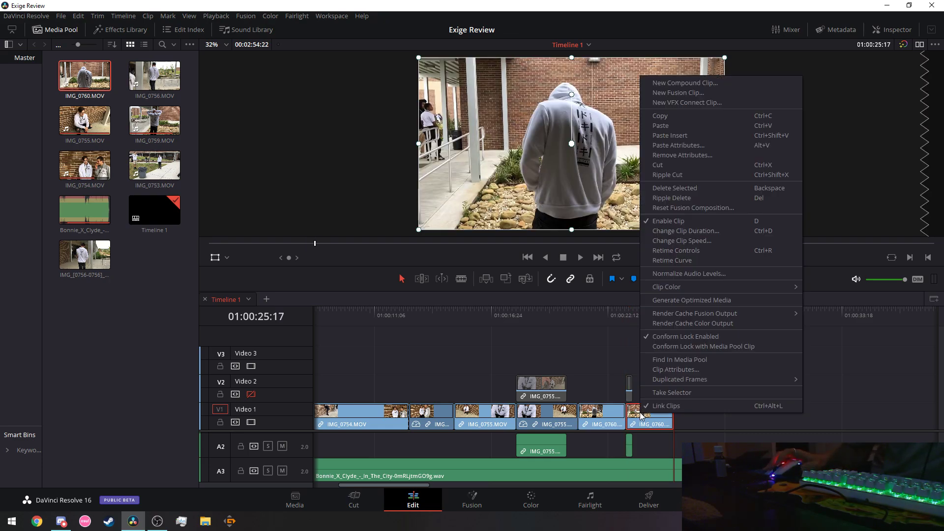
left_click(694, 231)
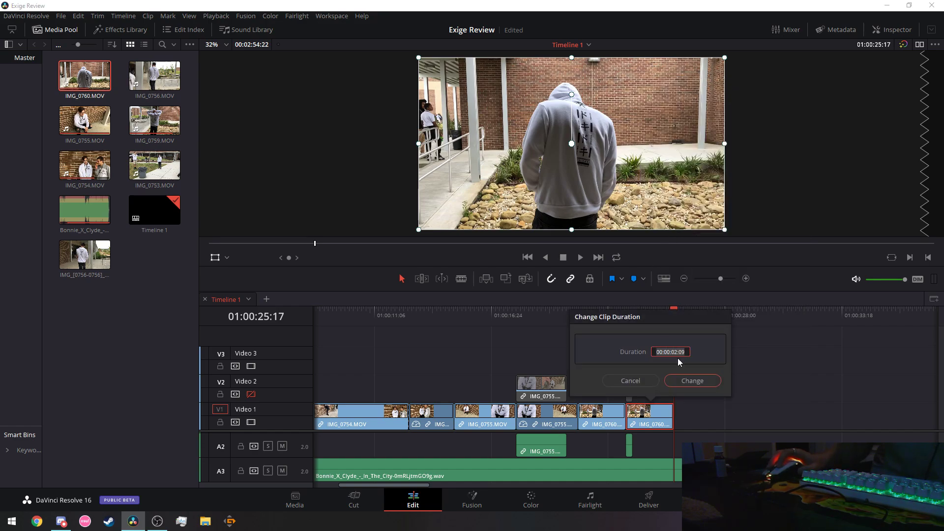
left_click(630, 381)
right_click(665, 416)
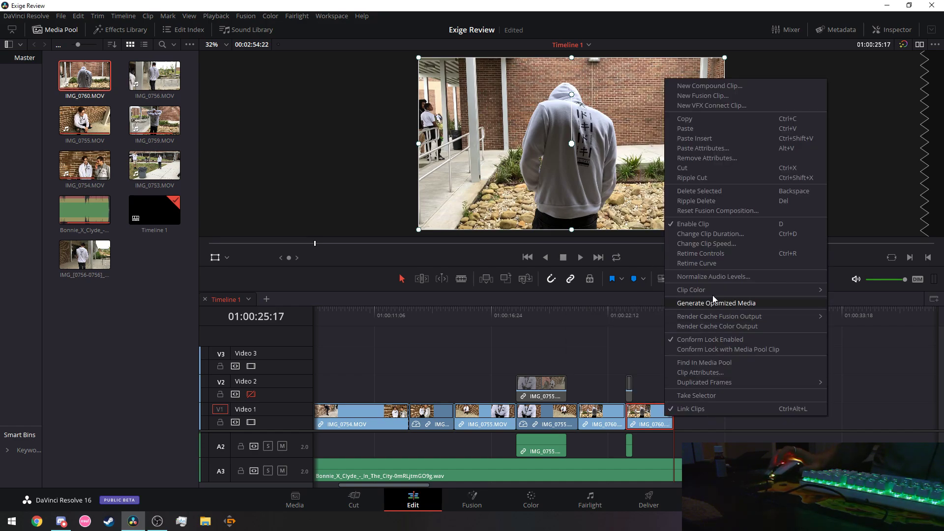
left_click(732, 244)
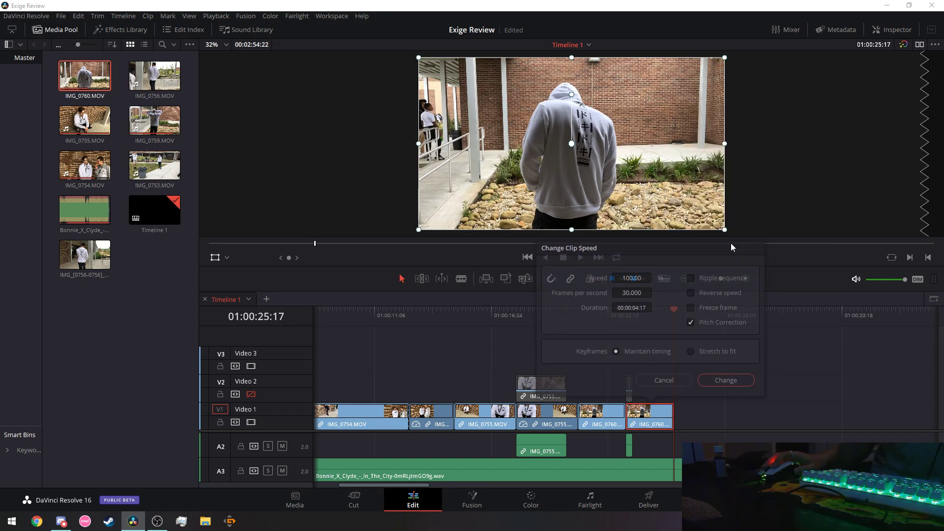
left_click(690, 295)
left_click(726, 380)
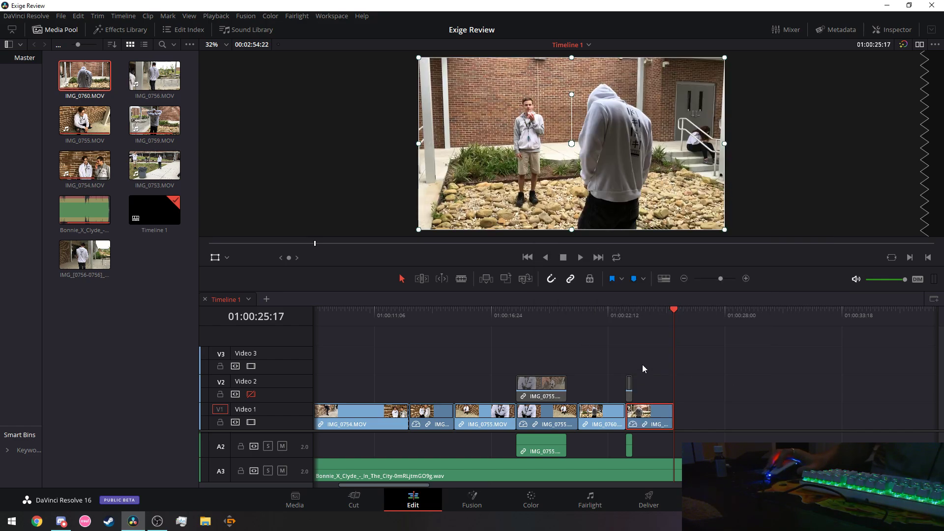
left_click(567, 310)
left_click(408, 311)
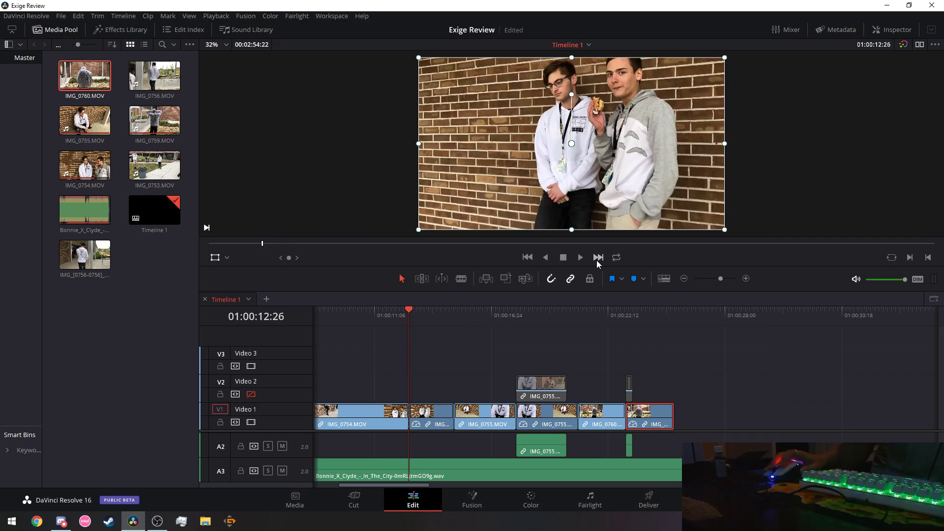
left_click(580, 258)
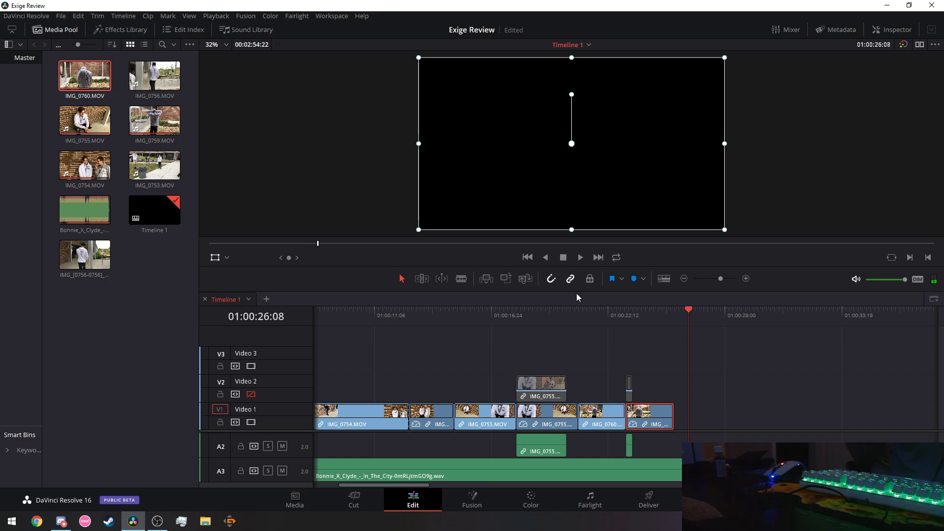
Locate the start of the last IMG_0760 clip and move it up to Video 2.
left_click(613, 317)
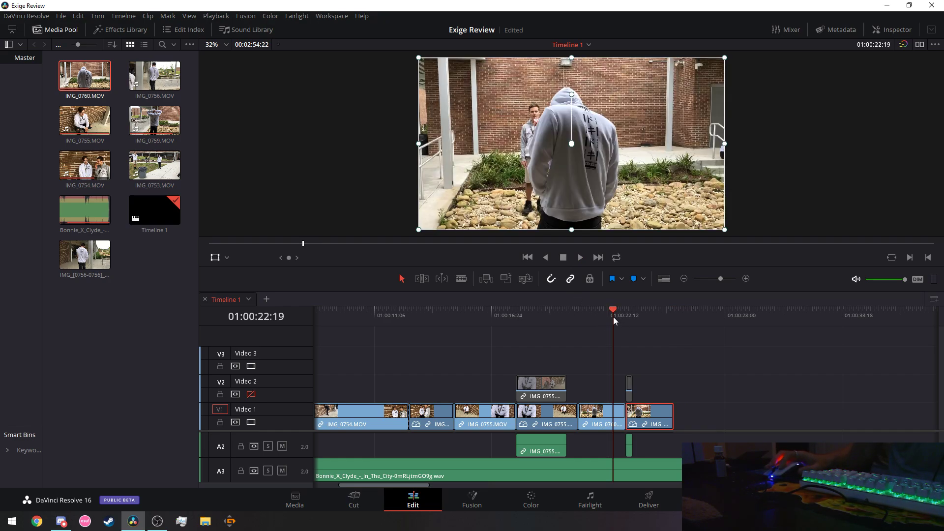
mouse_move(613, 318)
left_mouse_down()
mouse_move(581, 313)
mouse_move(605, 310)
left_mouse_up()
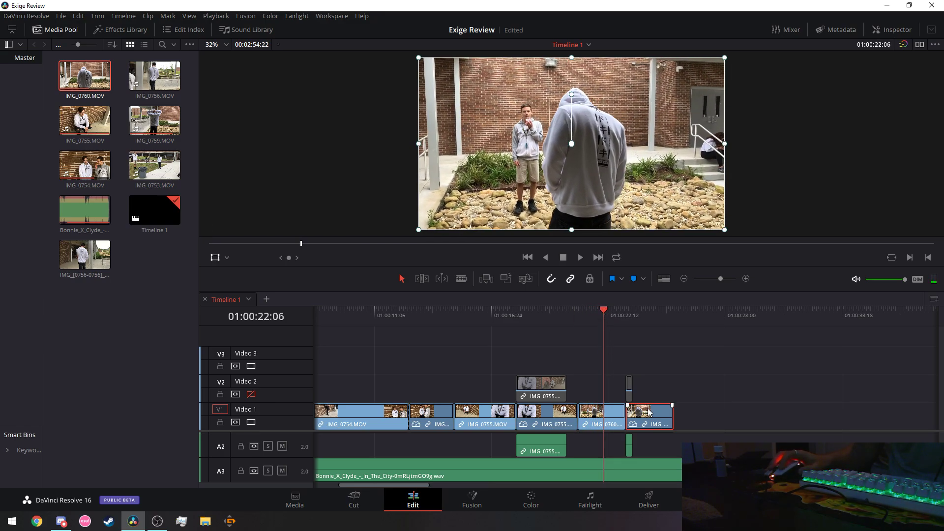
left_click_drag(671, 405, 670, 394)
Place IMG_0756.MOV from the Media Pool on Video 1 after IMG_0760.
left_click(154, 76)
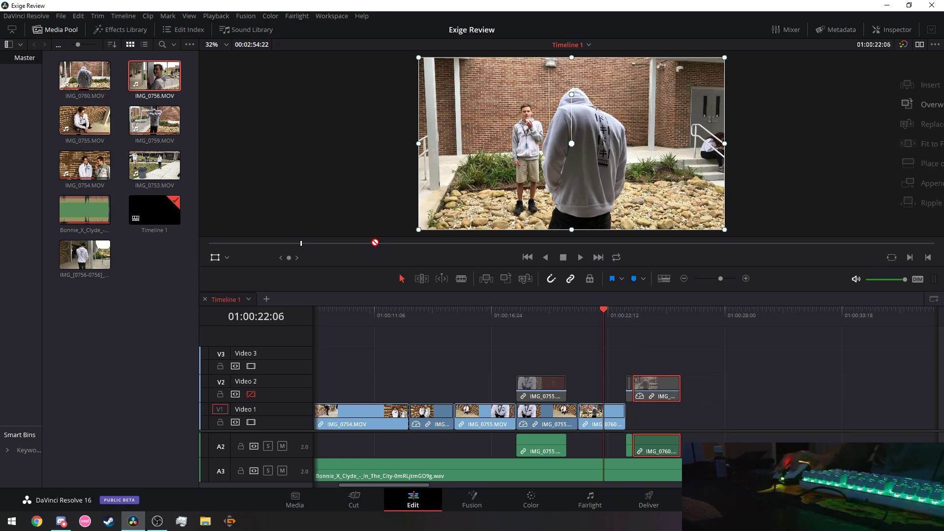
left_click_drag(154, 76, 285, 190)
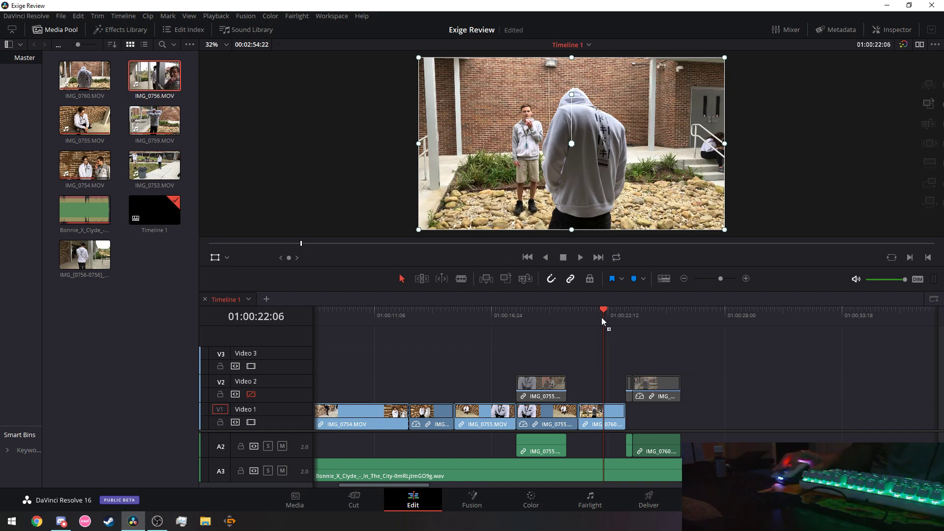
left_click_drag(154, 76, 629, 417)
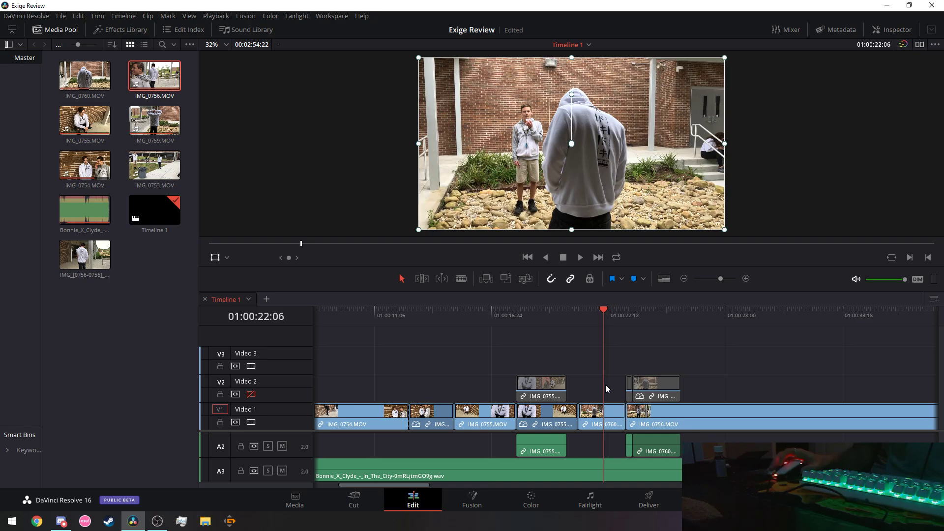
left_click_drag(603, 314, 807, 320)
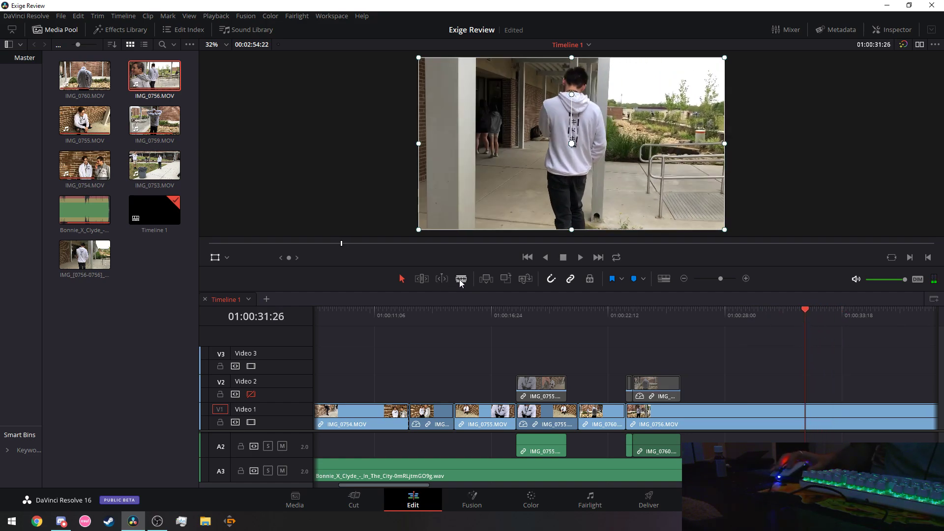
Play through the end of the edit to pick a cut point in IMG_0756.
left_click(579, 259)
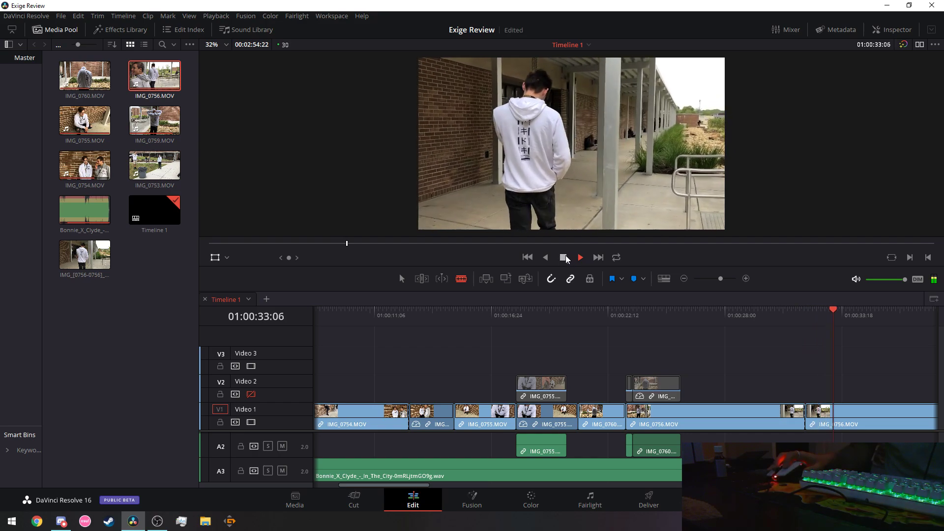
left_click(565, 258)
left_click(838, 310)
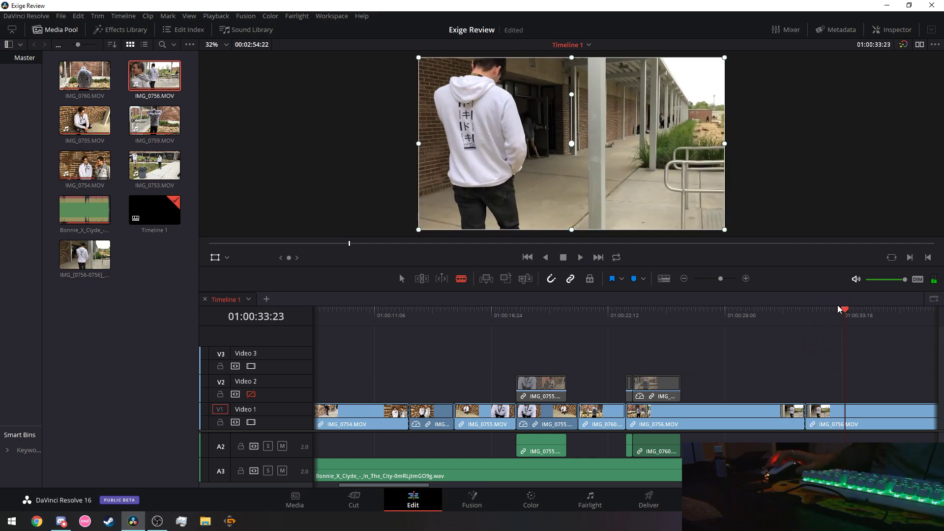
left_click(580, 257)
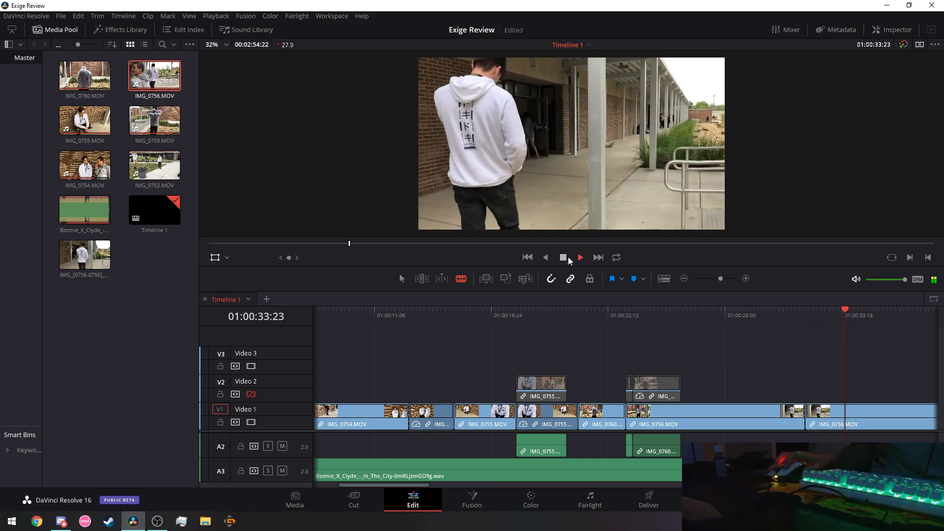
left_click(789, 313)
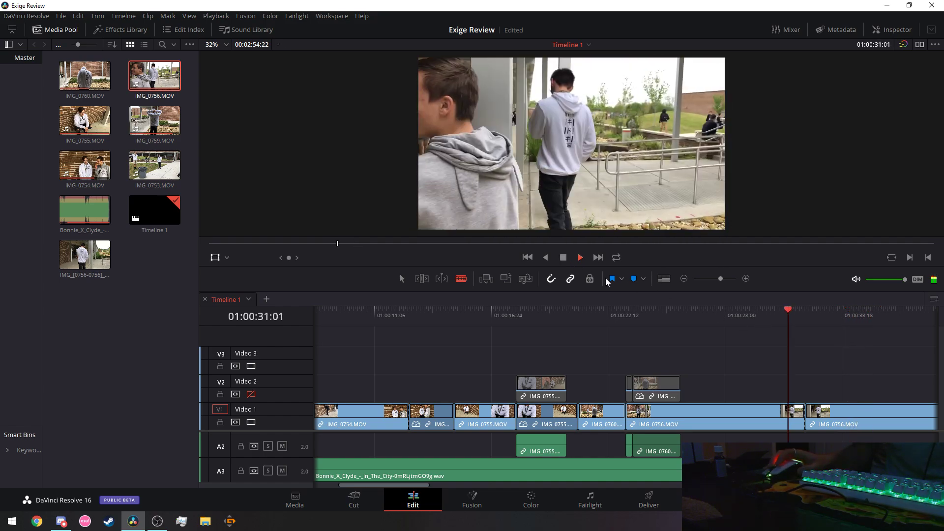
left_click(564, 257)
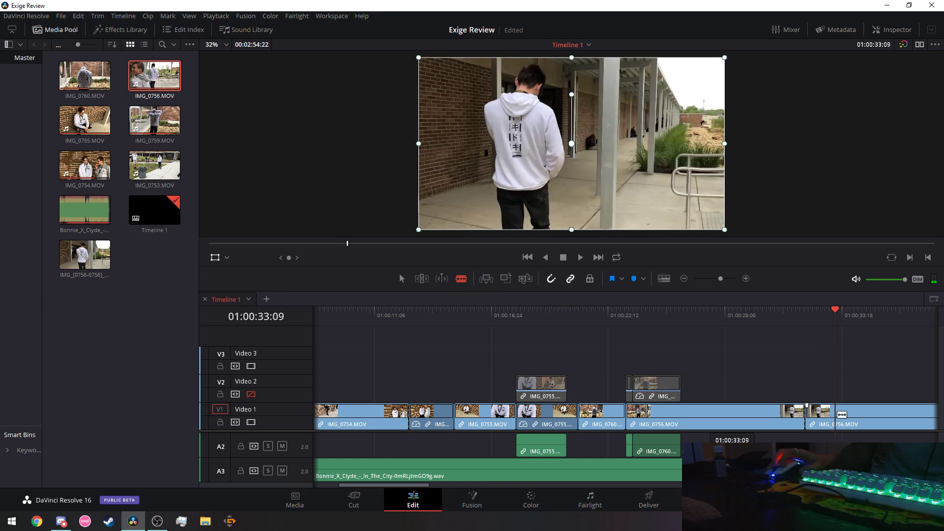
Split IMG_0756, cut both unwanted pieces, and slide the short remainder against IMG_0760.
left_click(842, 415)
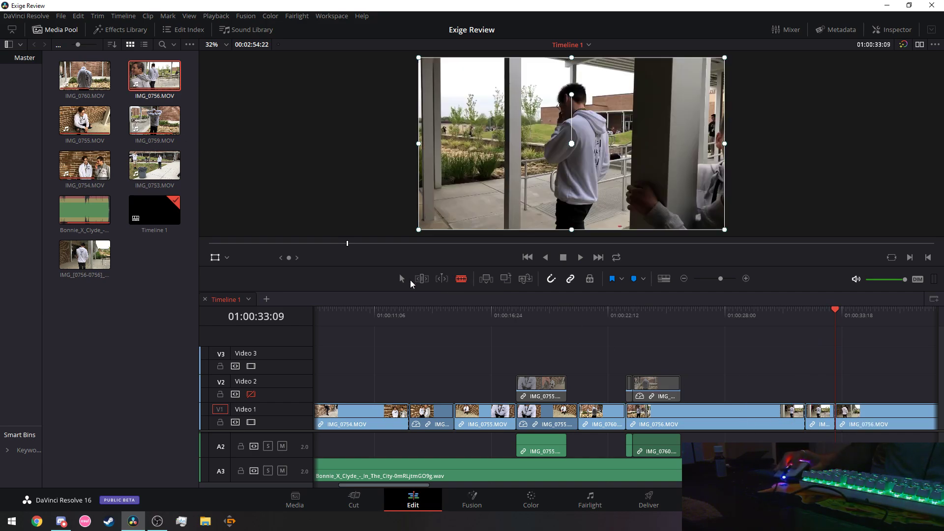
right_click(888, 419)
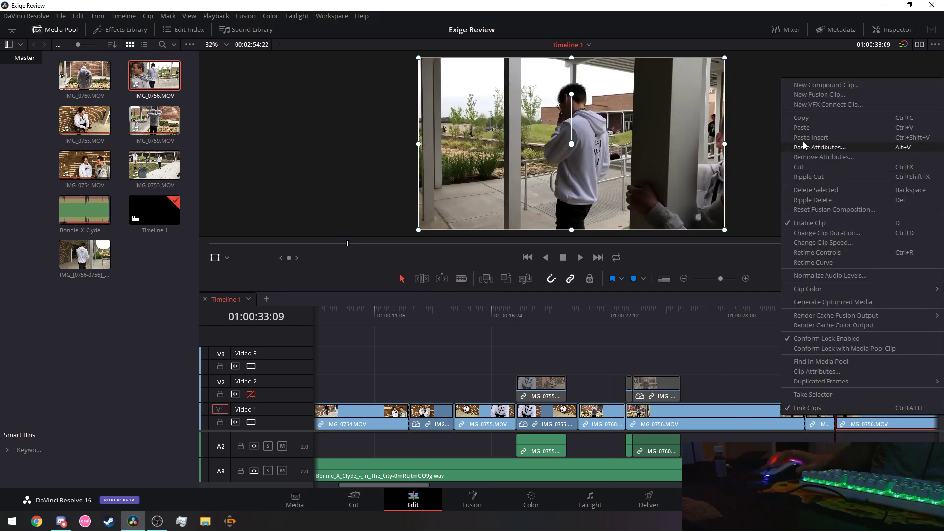
left_click(807, 167)
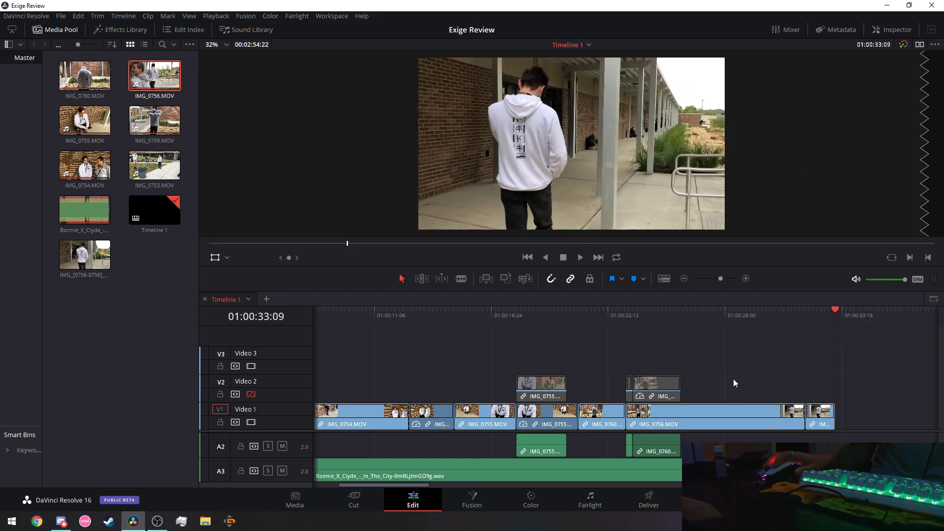
right_click(743, 416)
left_click(779, 164)
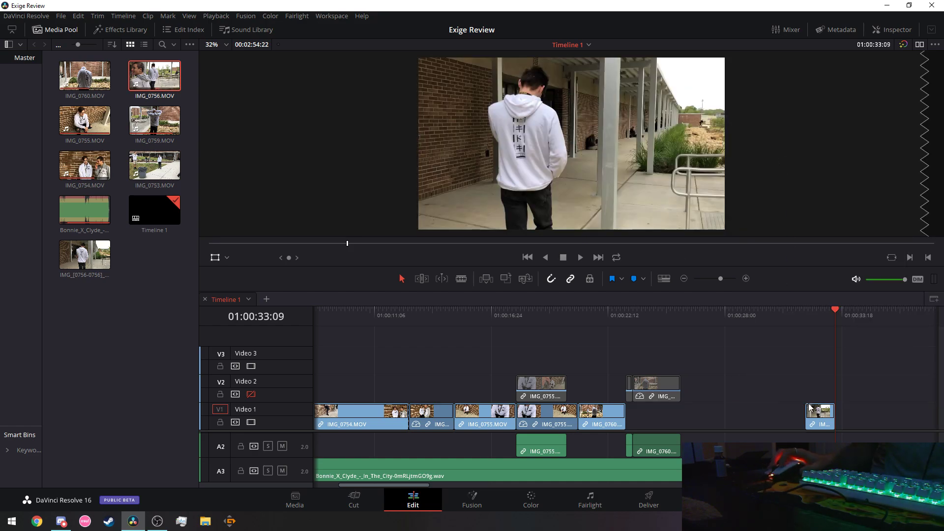
left_click_drag(816, 421, 640, 429)
left_click(493, 313)
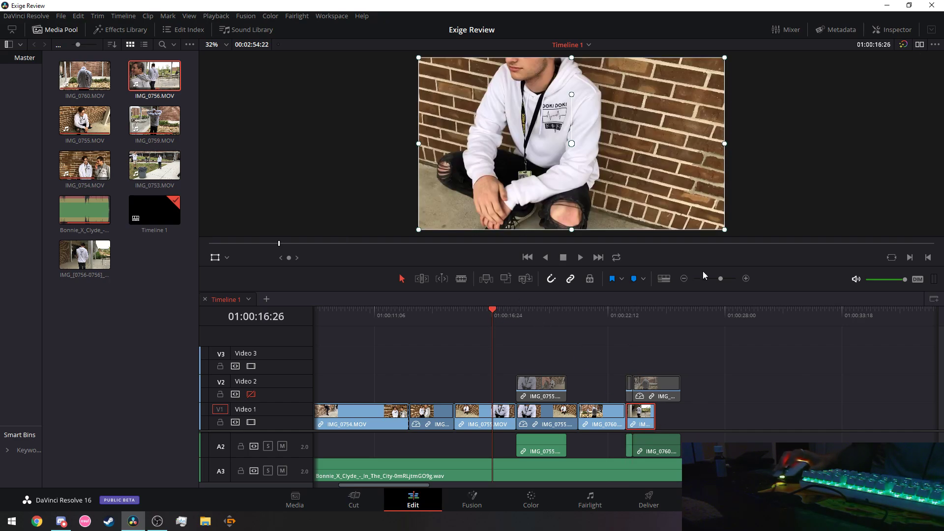
left_click(581, 257)
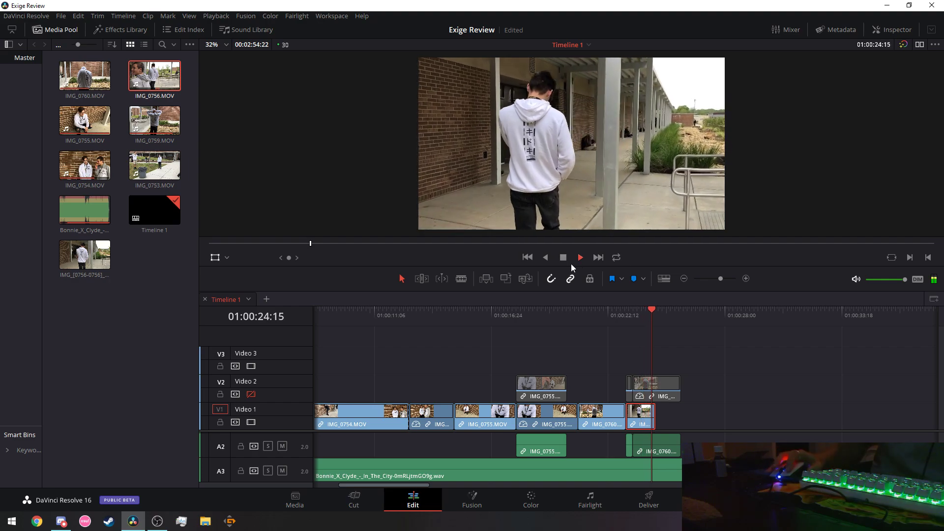
left_click(563, 258)
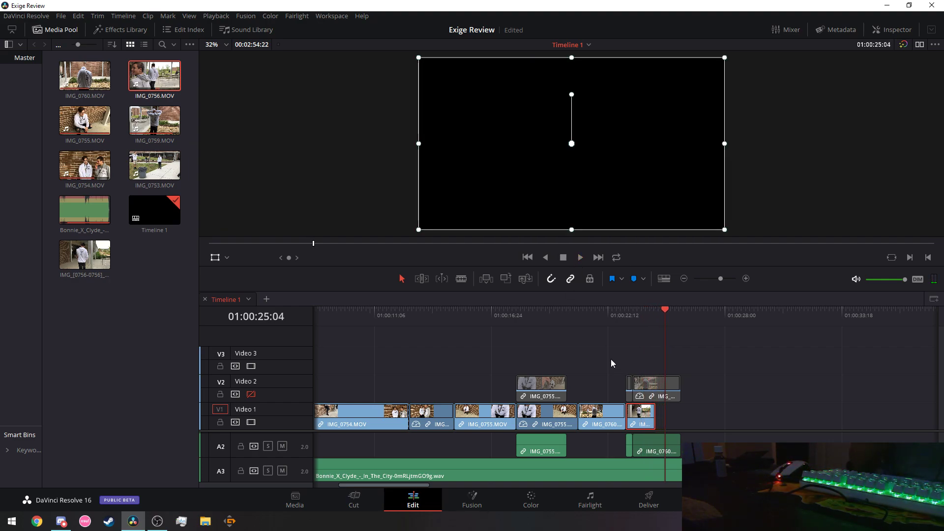
right_click(647, 422)
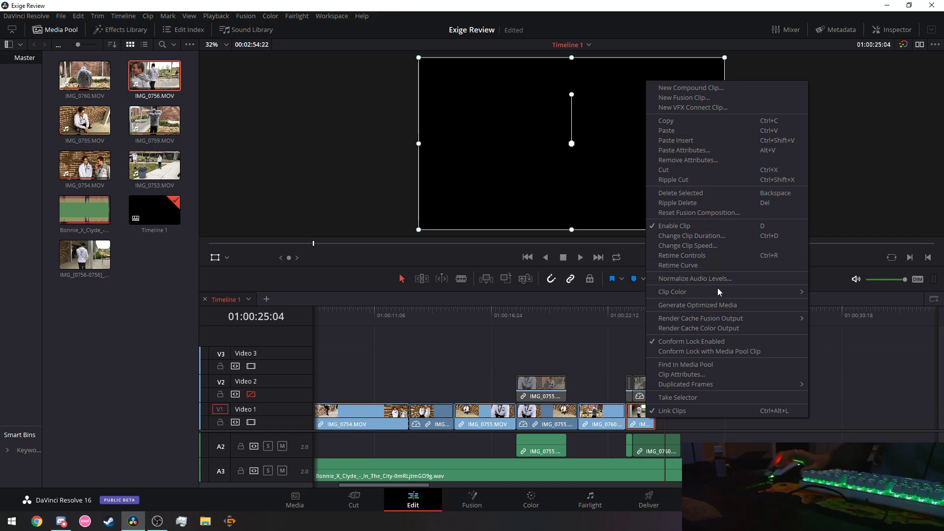
left_click(701, 247)
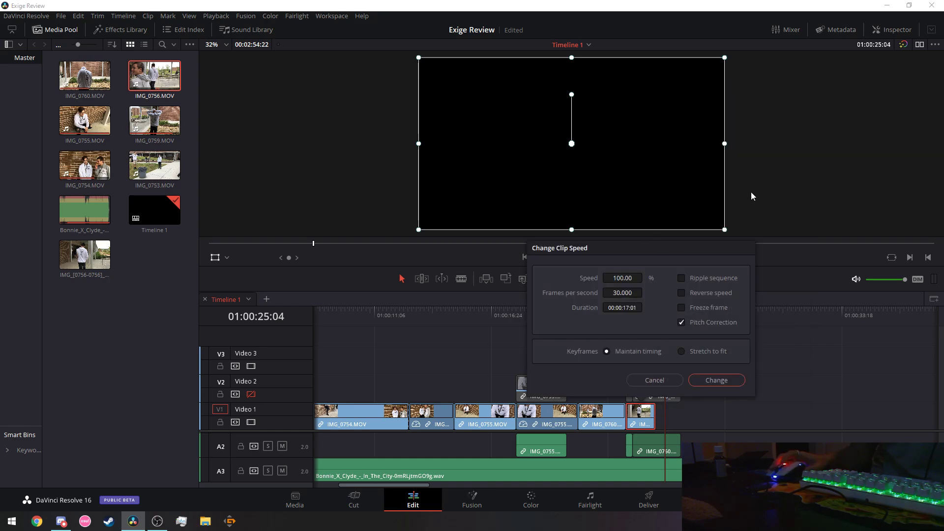
left_click(719, 380)
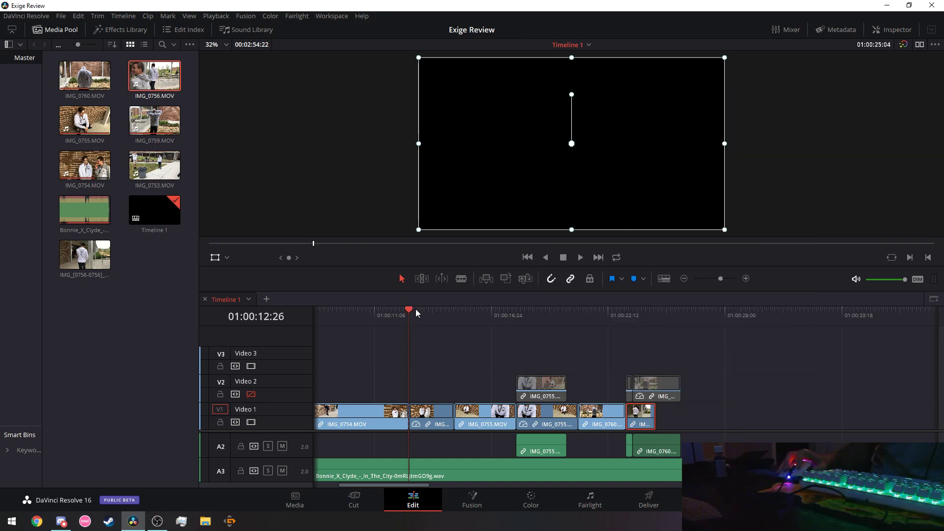
left_click(580, 258)
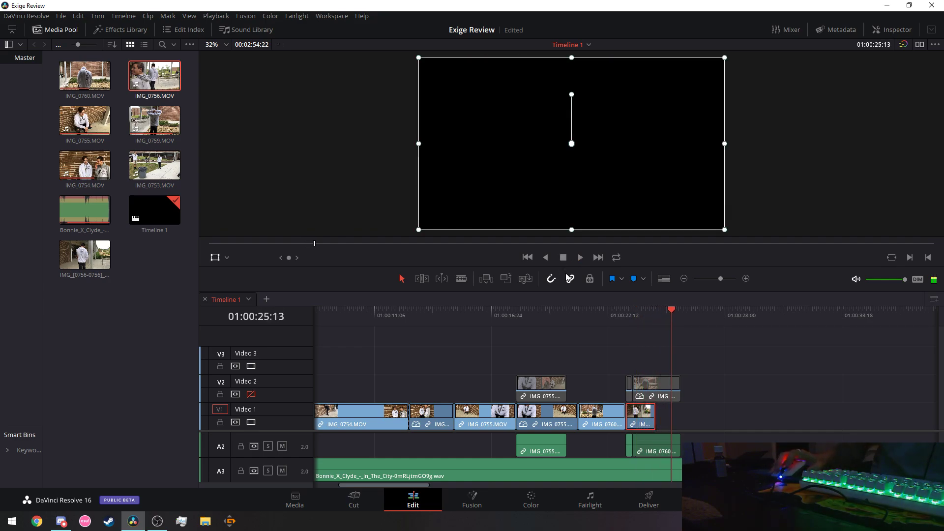
Drop the Video 2 clip onto Video 1 after the last clip and review from about 01:00:18.
left_click_drag(659, 402, 679, 410)
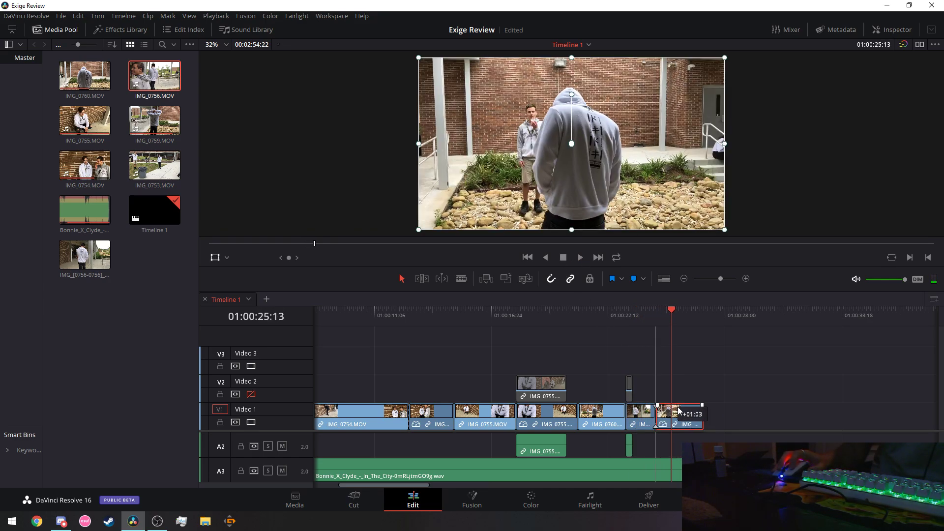
left_click(624, 312)
left_click(579, 311)
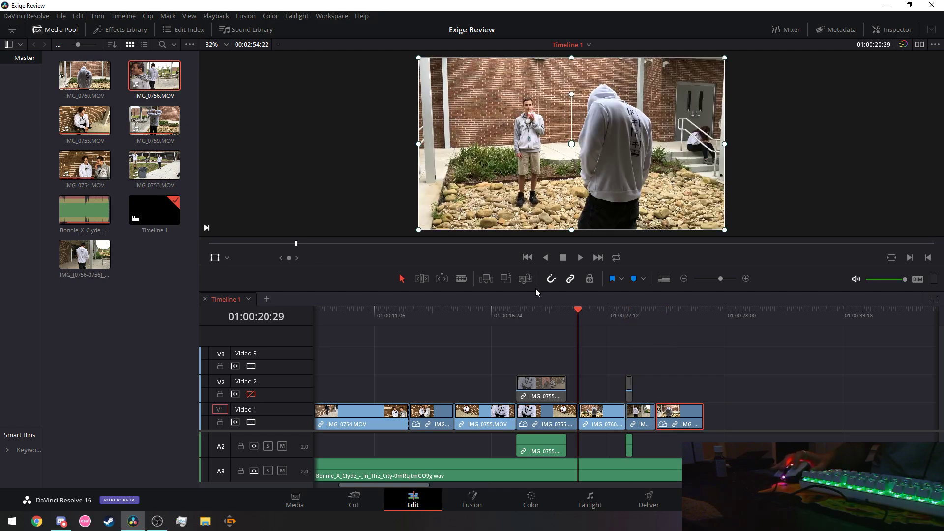
left_click(520, 309)
left_click(579, 258)
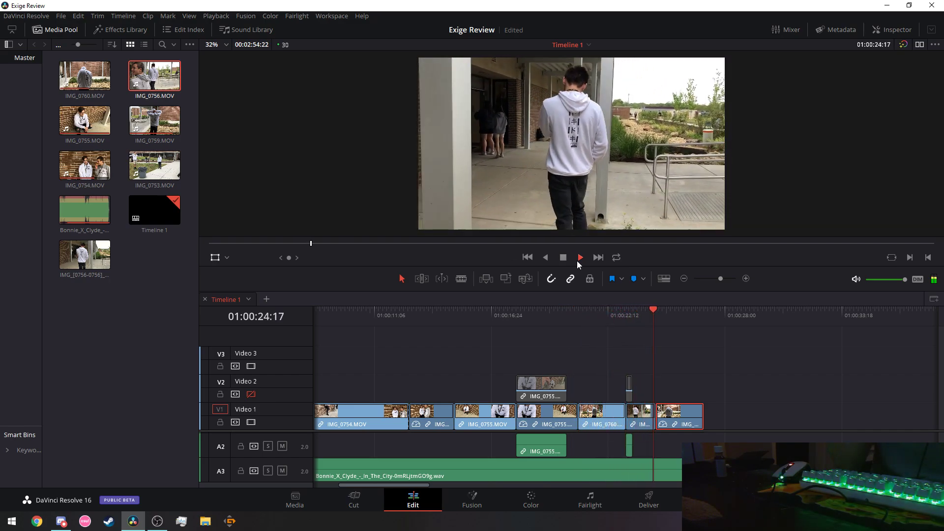
left_click(568, 258)
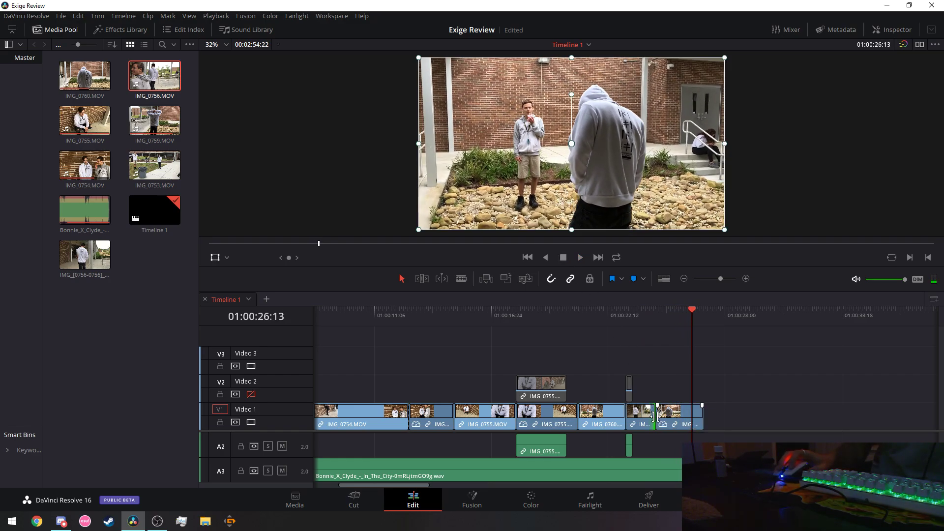
Trim the cut between the last two clips by two frames, replay, then lift the last clip to Video 2.
left_click_drag(657, 417, 656, 417)
left_click(548, 312)
left_click(581, 257)
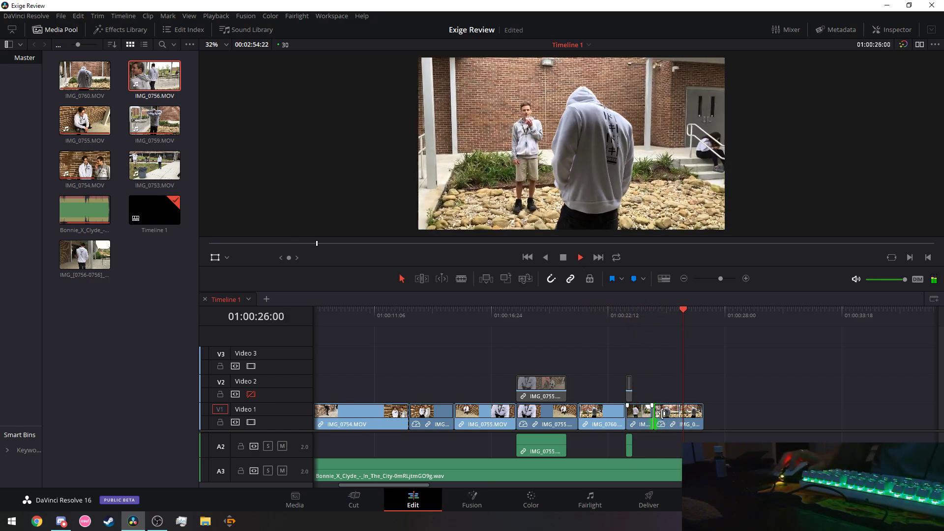
left_click_drag(677, 426, 676, 399)
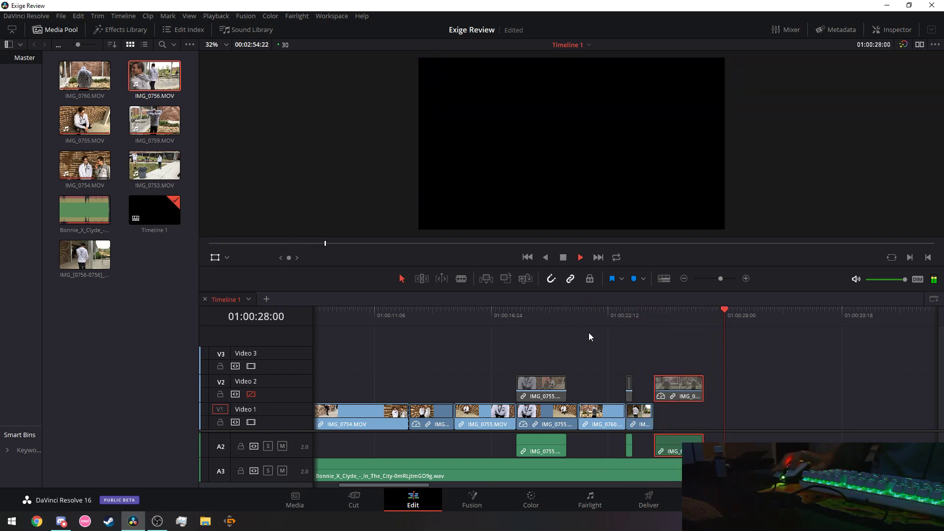
Review the ending from about 01:00:22, stepping back a couple of frames.
left_click(604, 314)
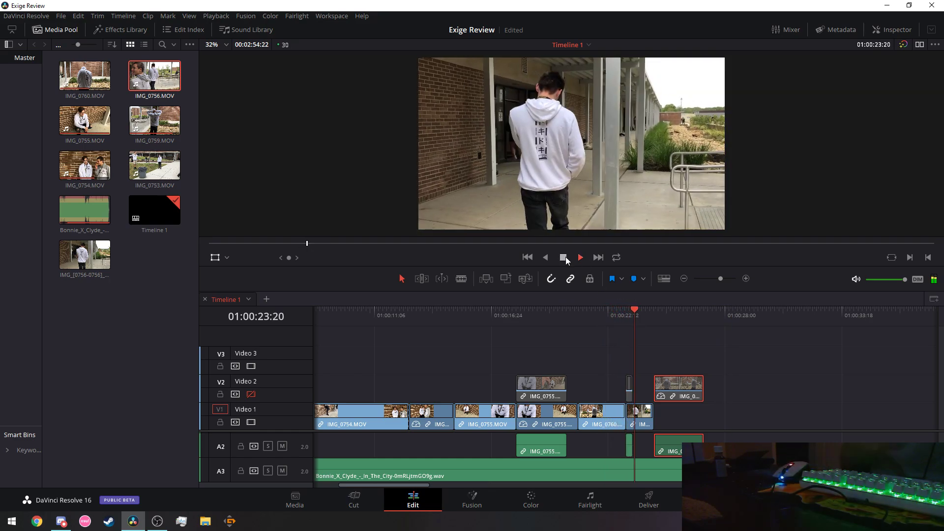
left_click(565, 258)
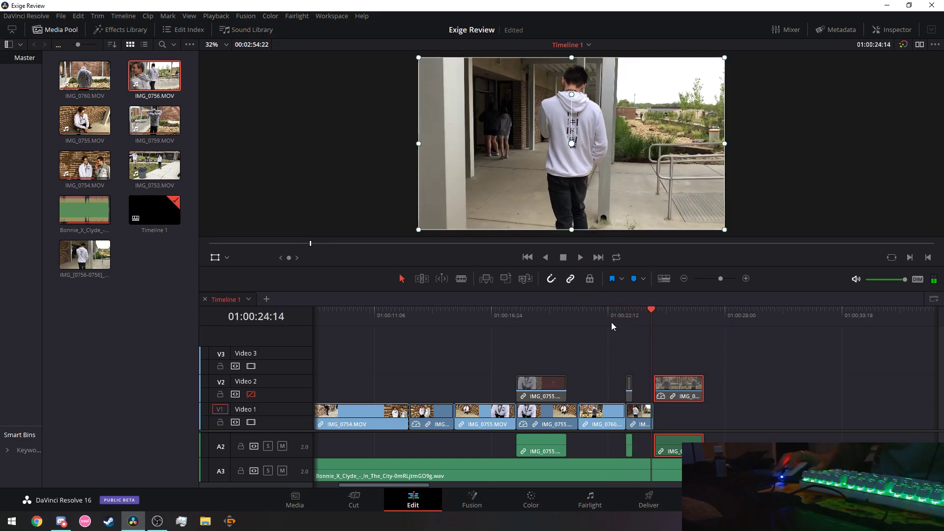
key("Left")
key("Left")
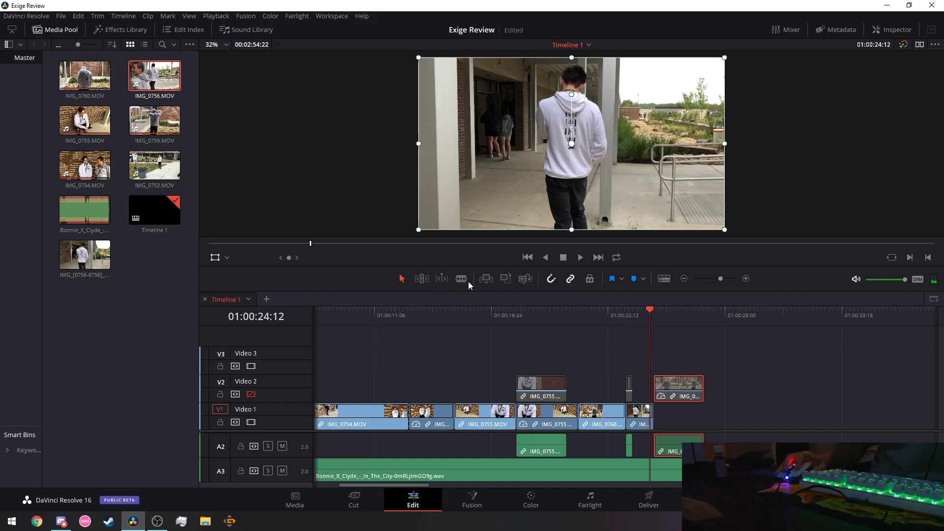
left_click(580, 257)
key("space")
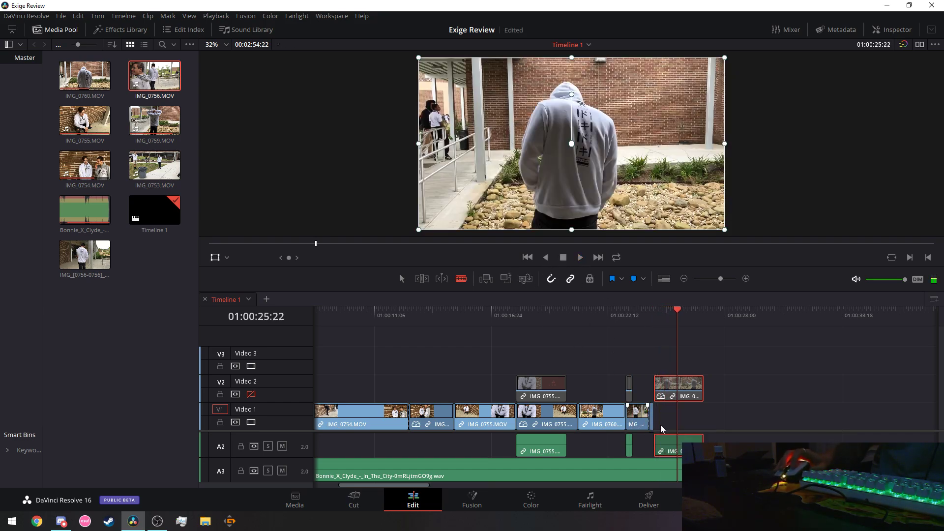
Ripple-delete the Video 1 gap, drop the last clip onto Video 1, and replay from 01:00:22:12.
left_click(401, 279)
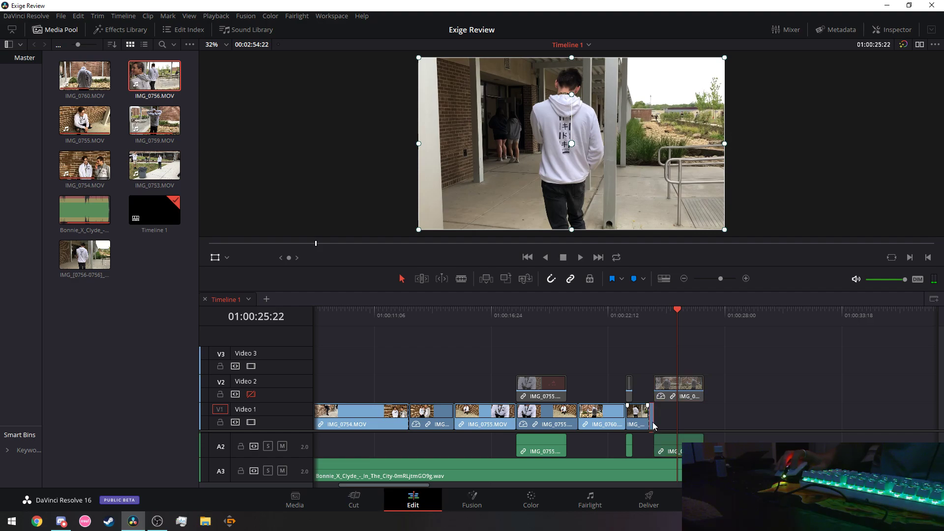
right_click(654, 426)
left_click(672, 197)
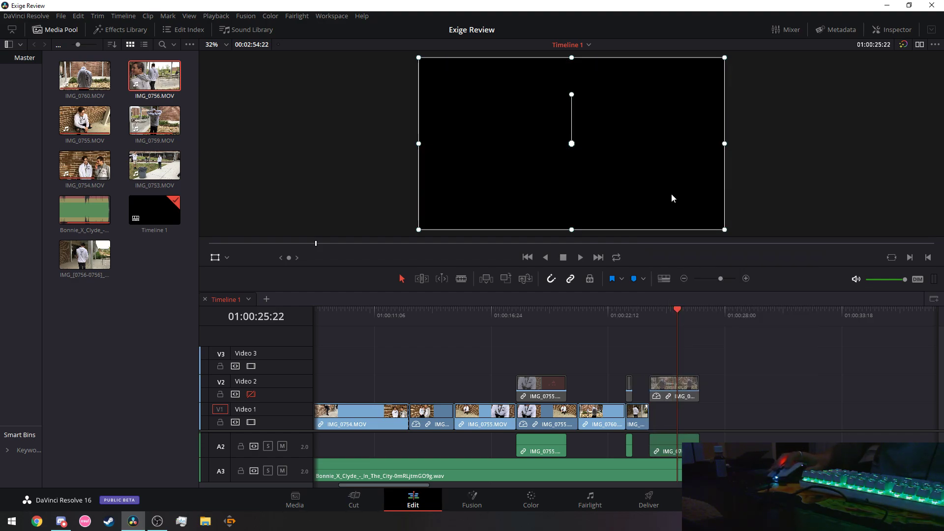
left_click_drag(663, 392, 663, 407)
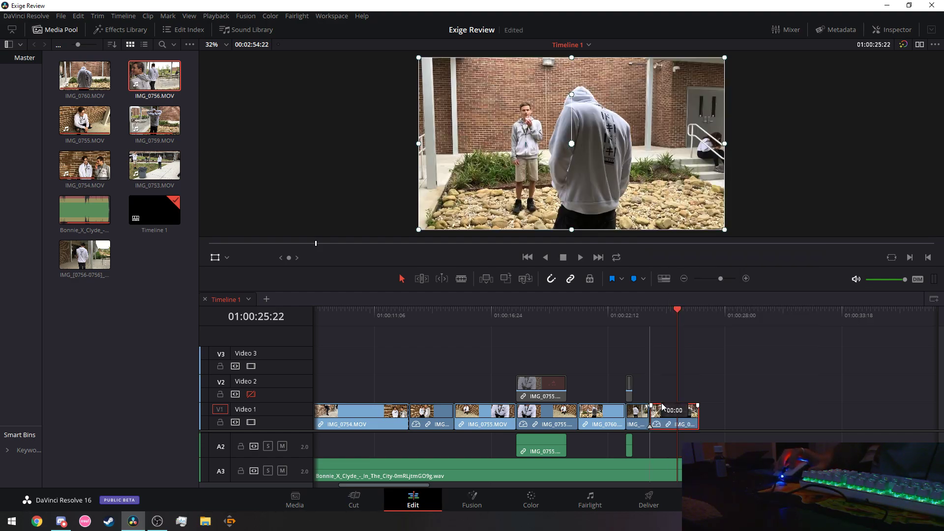
left_click(609, 319)
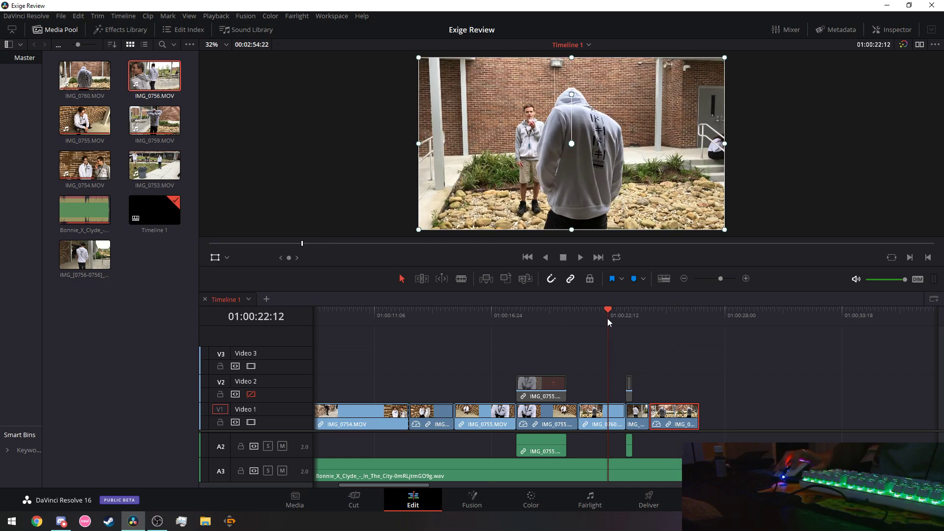
left_click(581, 259)
left_click(488, 310)
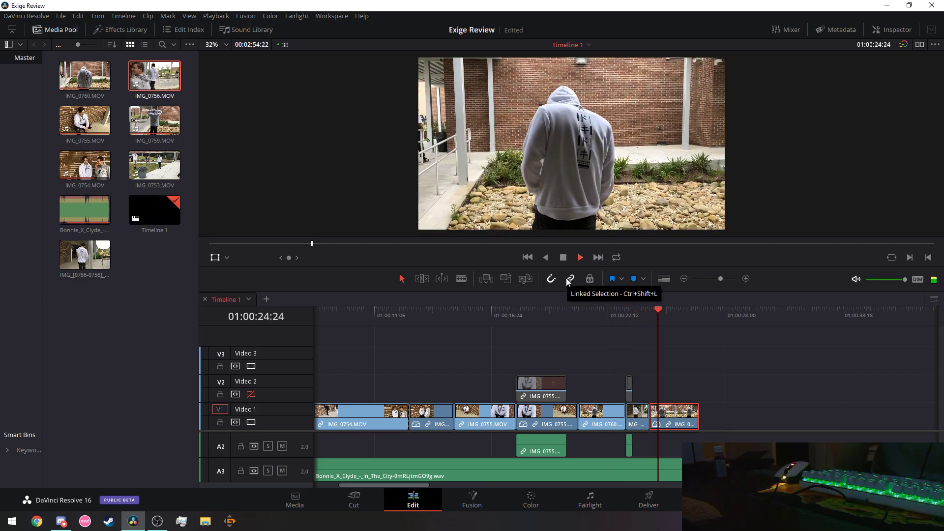
Drop the small Video 2 sliver after the final Video 1 clip and review from 01:00:23:08.
left_click(470, 320)
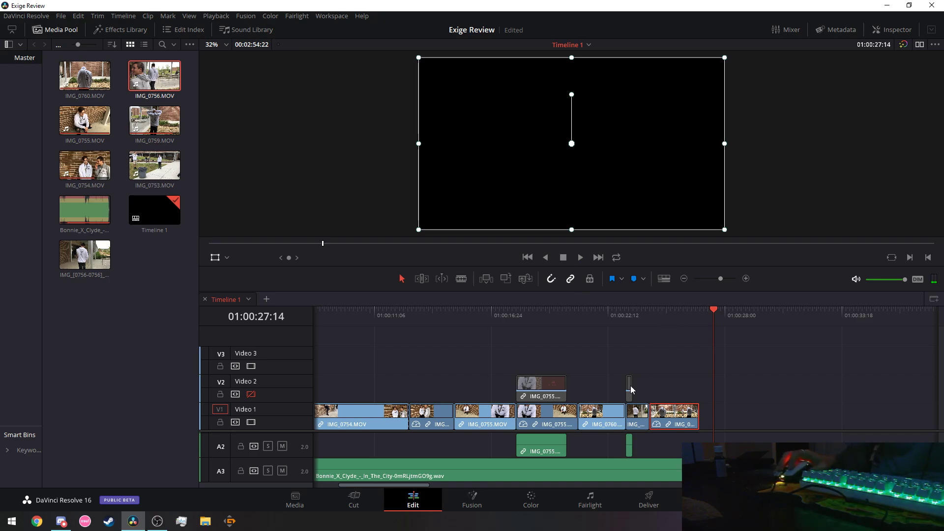
left_click_drag(633, 390, 698, 404)
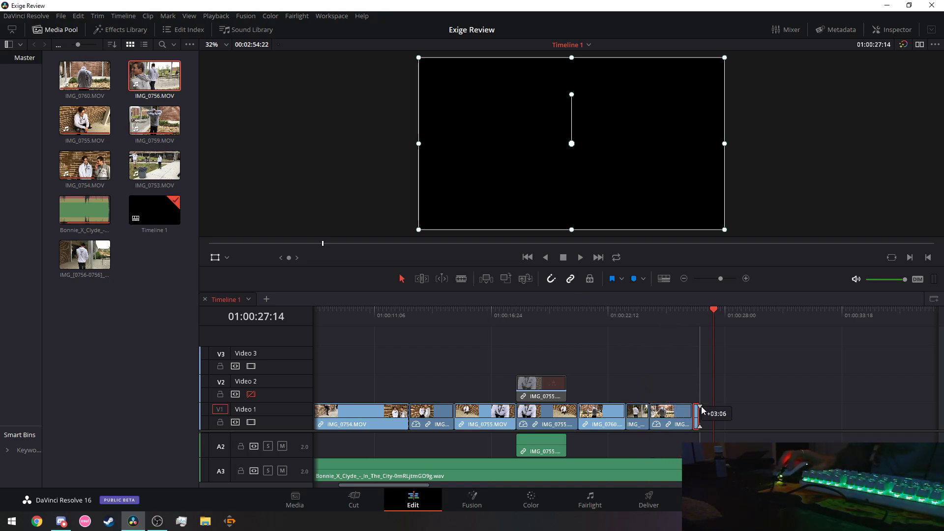
left_click(627, 312)
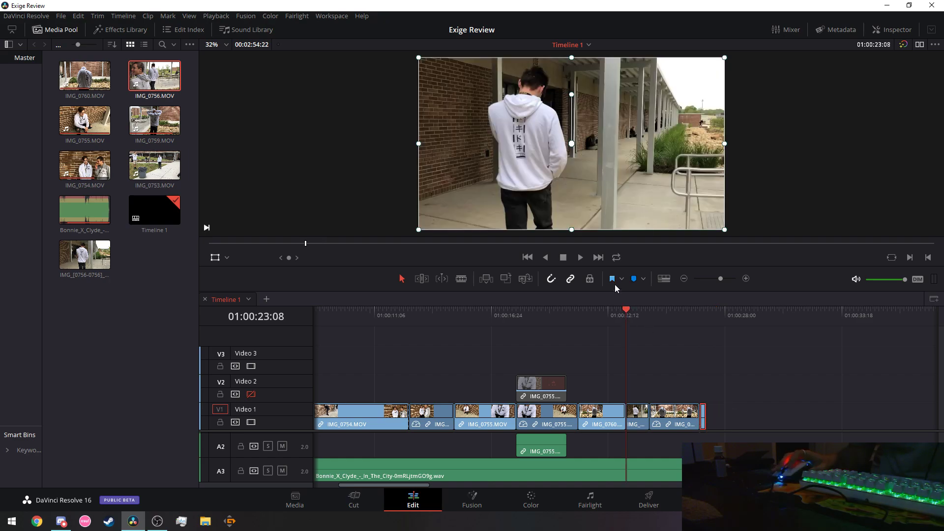
left_click(580, 257)
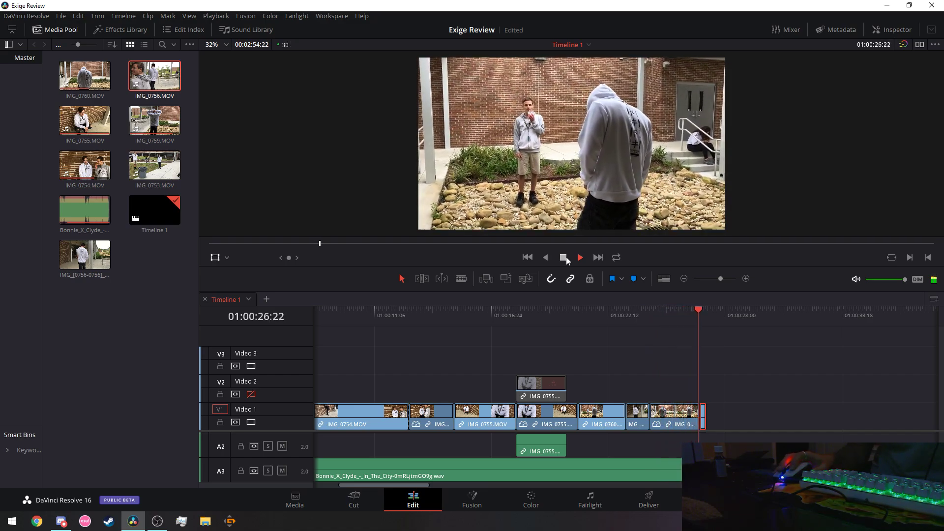
left_click(566, 257)
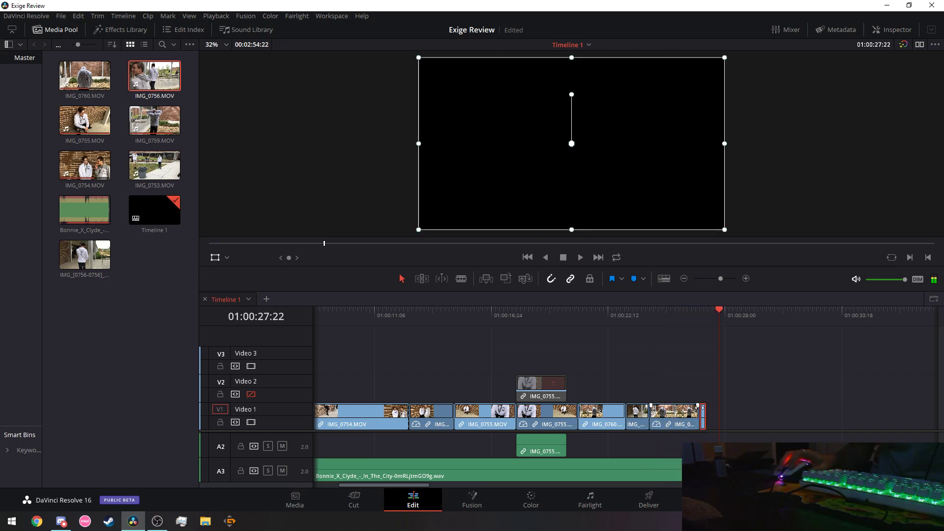
Cut the leftover sliver from the end of Video 1 and review from 01:00:22:06.
right_click(704, 418)
left_click(732, 165)
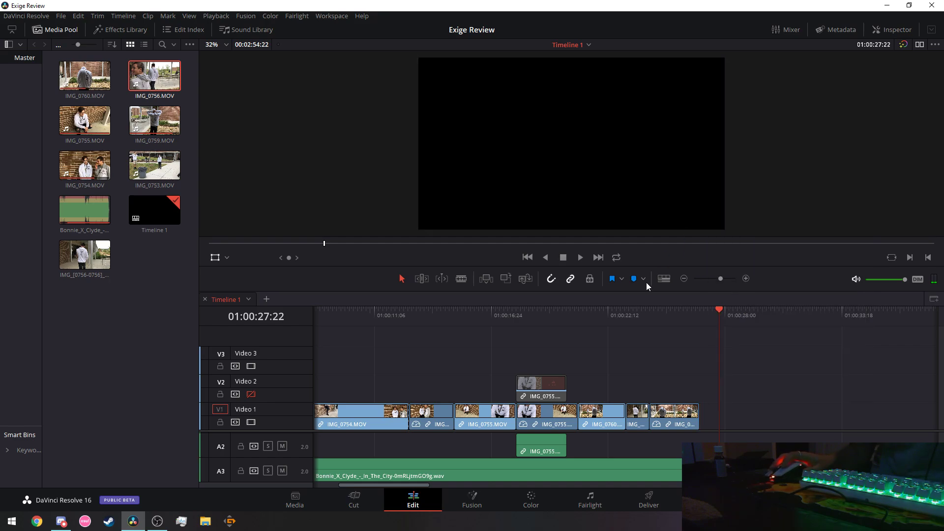
left_click(604, 314)
left_click(579, 257)
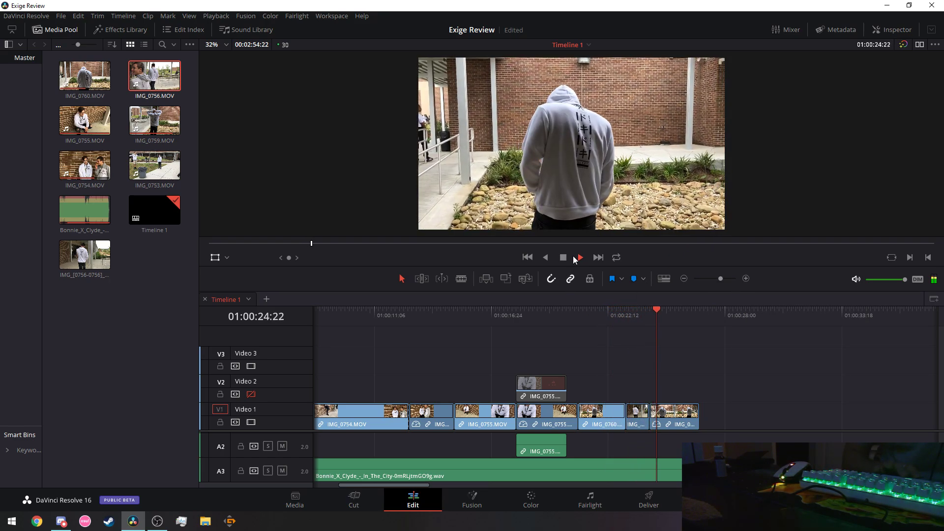
left_click(574, 256)
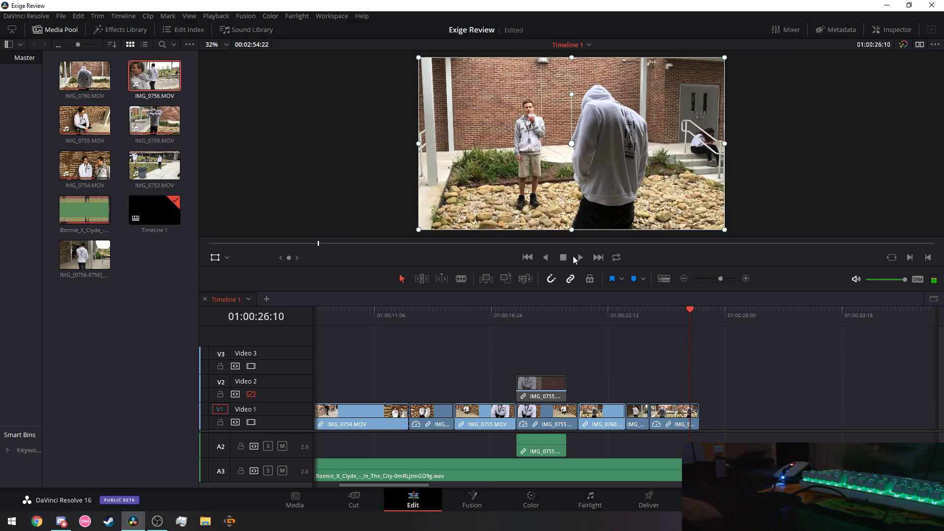
Blade the last Video 1 clip at 01:00:26:11 and replay the ending.
right_click(693, 418)
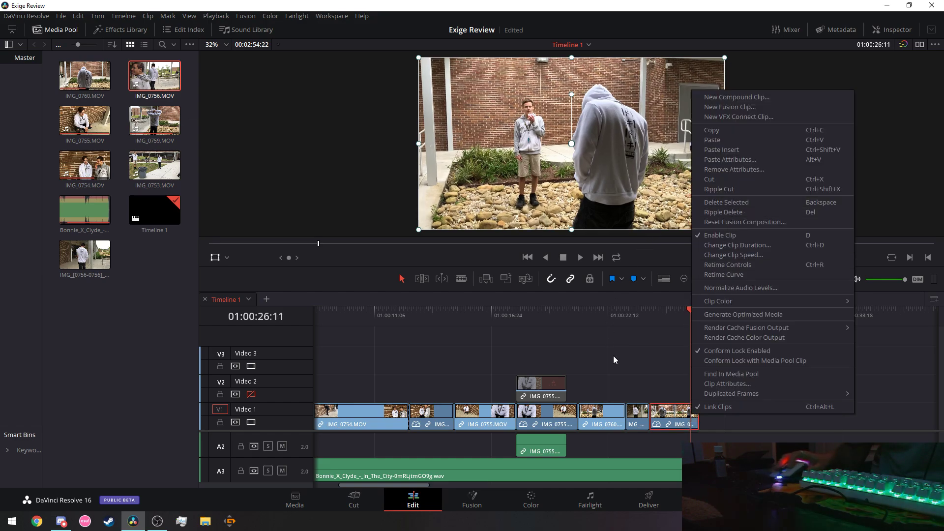
left_click(418, 280)
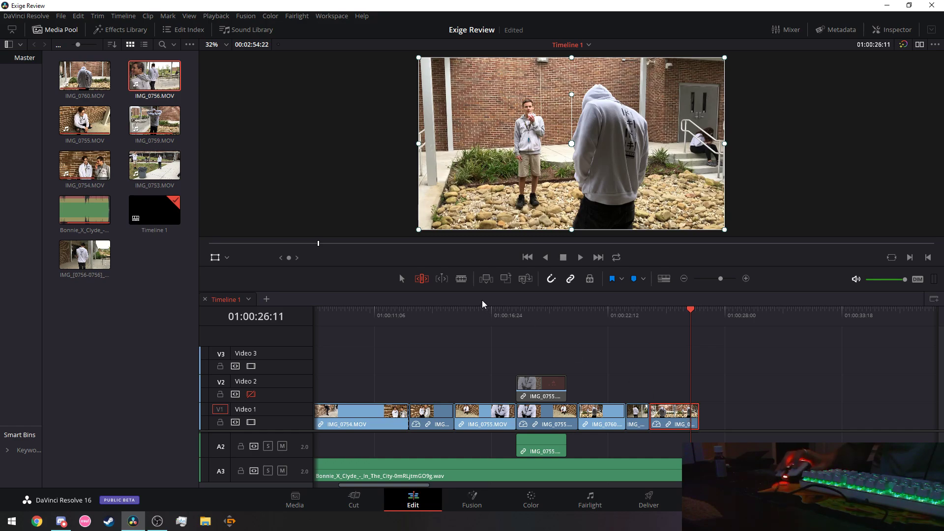
key("b")
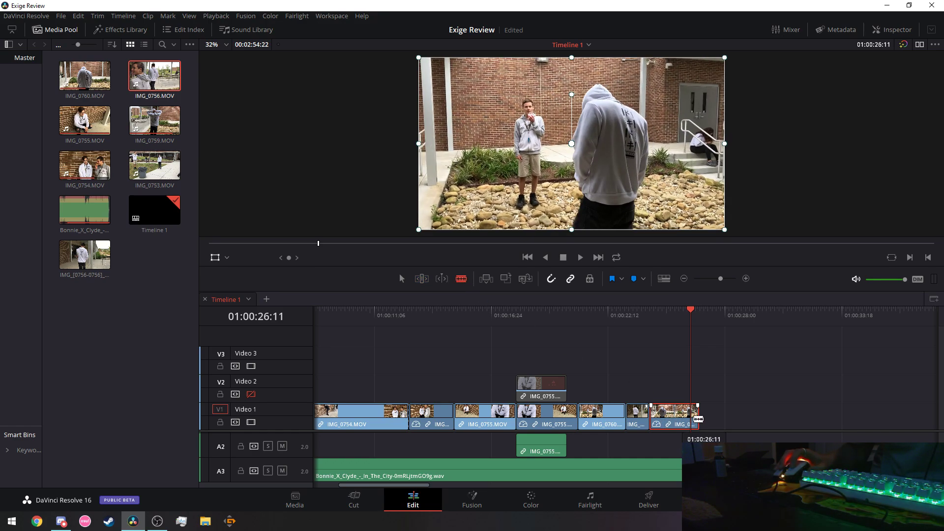
left_click(697, 418)
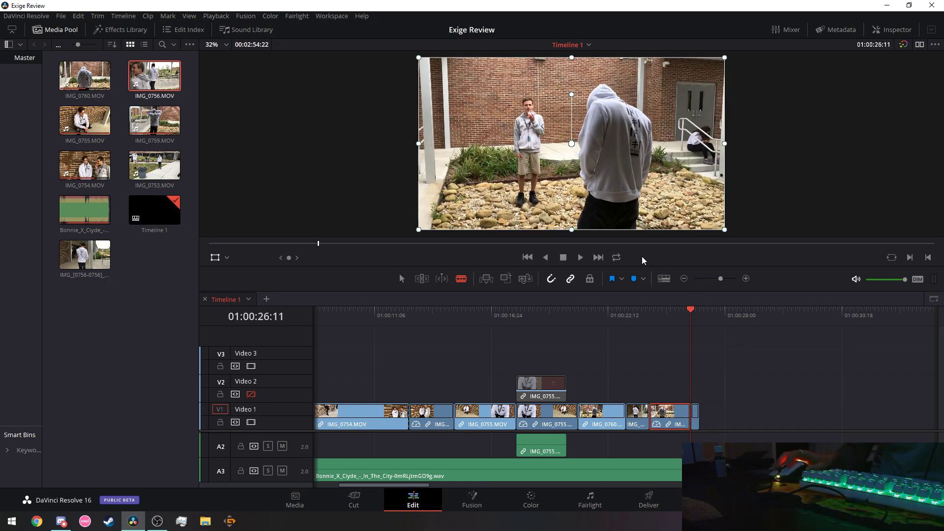
left_click(613, 319)
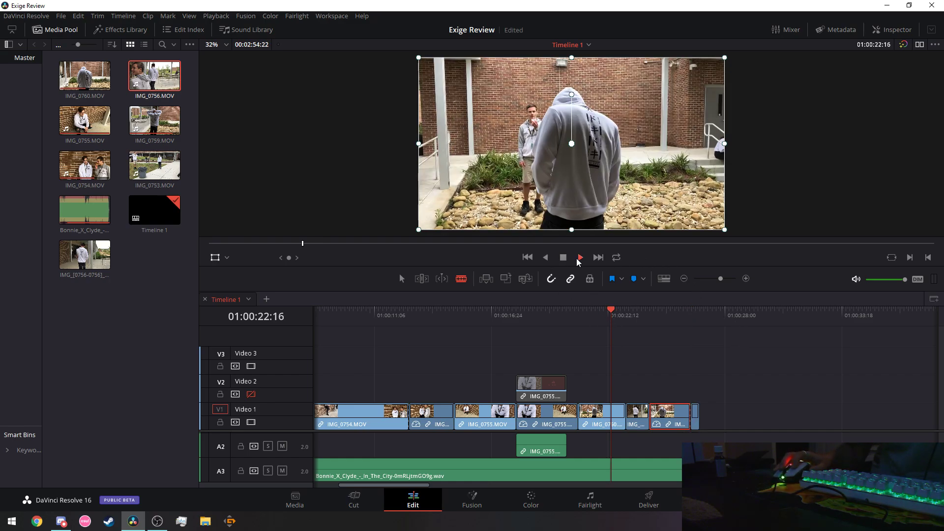
left_click(580, 257)
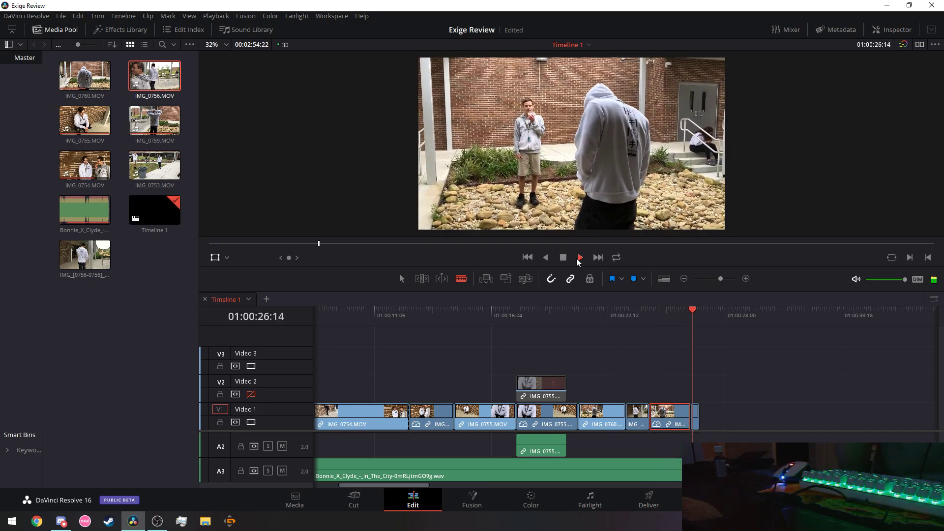
Trim the last Video 1 clip's end, then paste a copy right after the previous clip.
left_click(563, 257)
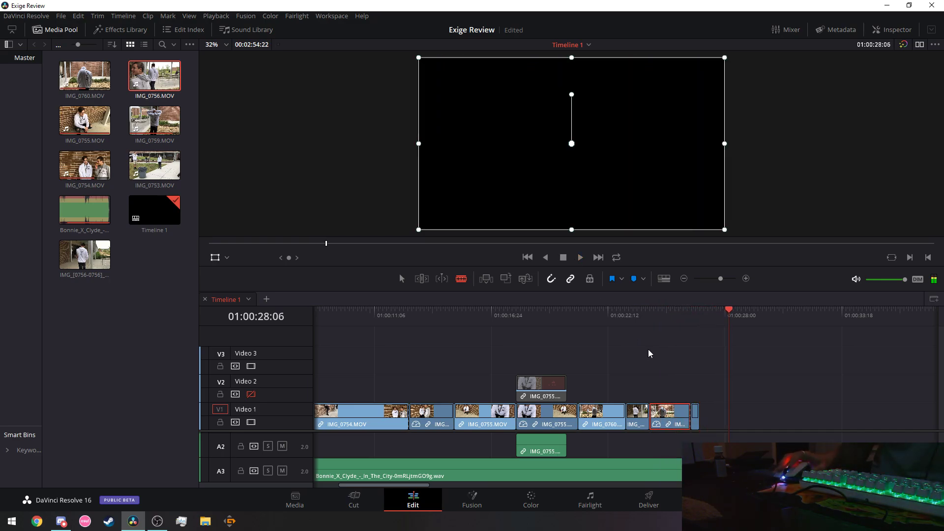
left_click_drag(696, 419, 697, 392)
key("a")
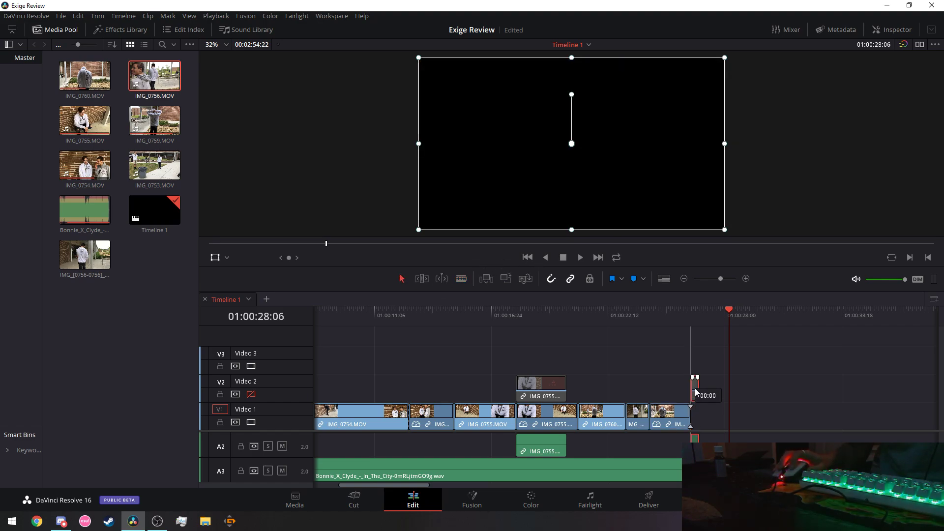
right_click(663, 421)
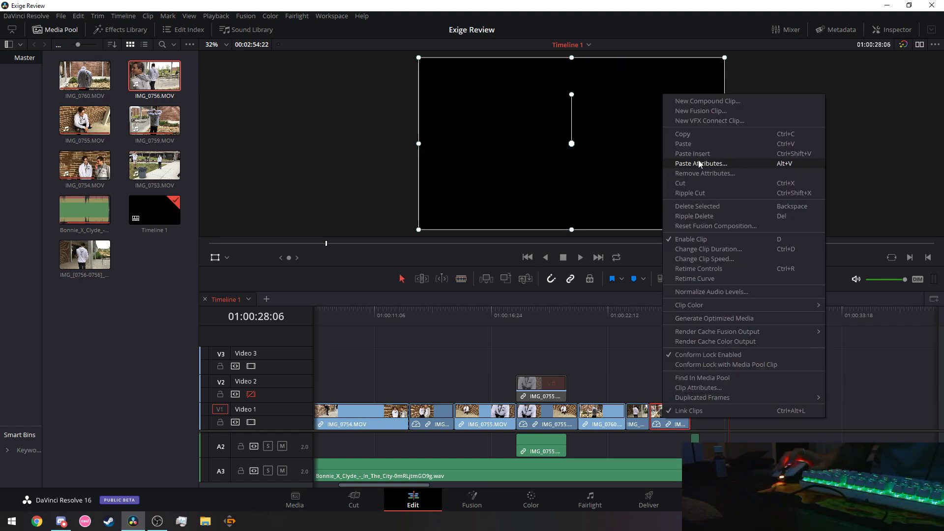
left_click(691, 136)
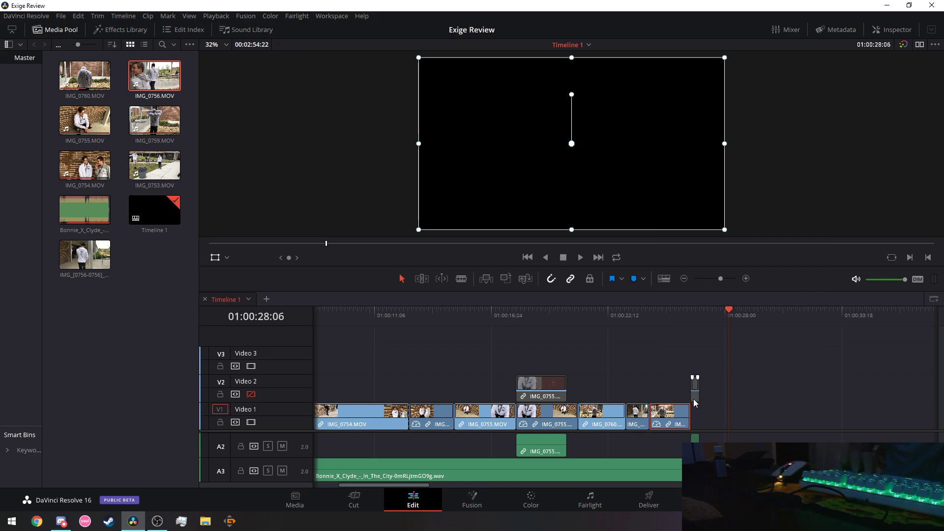
key("ctrl+v")
left_click_drag(758, 422, 721, 419)
left_click_drag(682, 311, 567, 310)
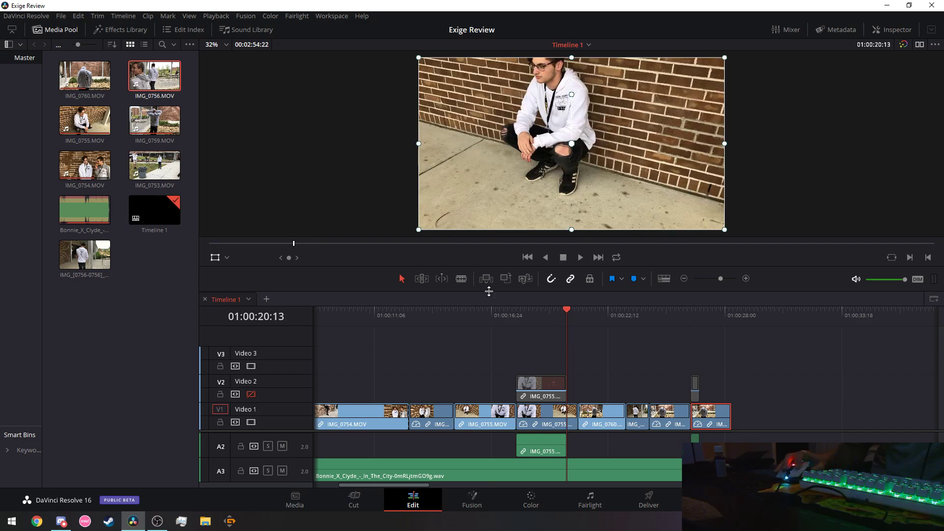
left_click(580, 257)
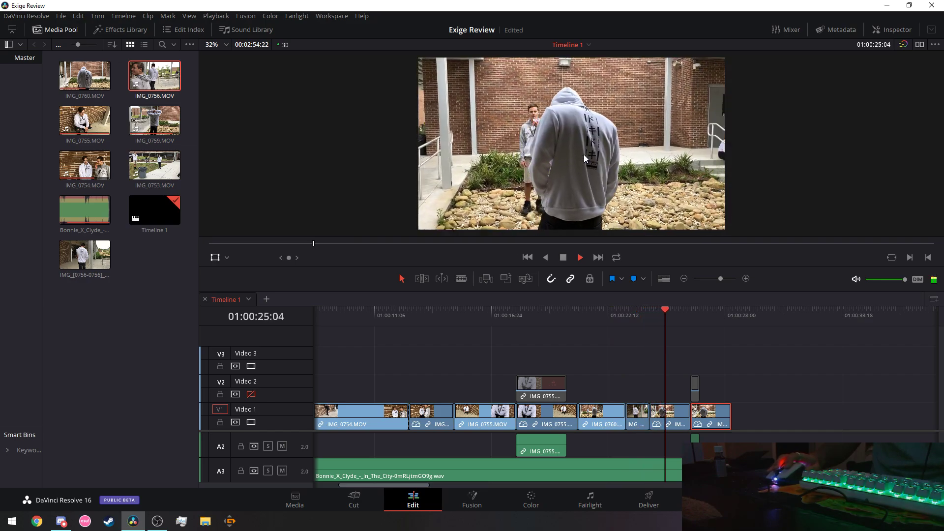
left_click(564, 258)
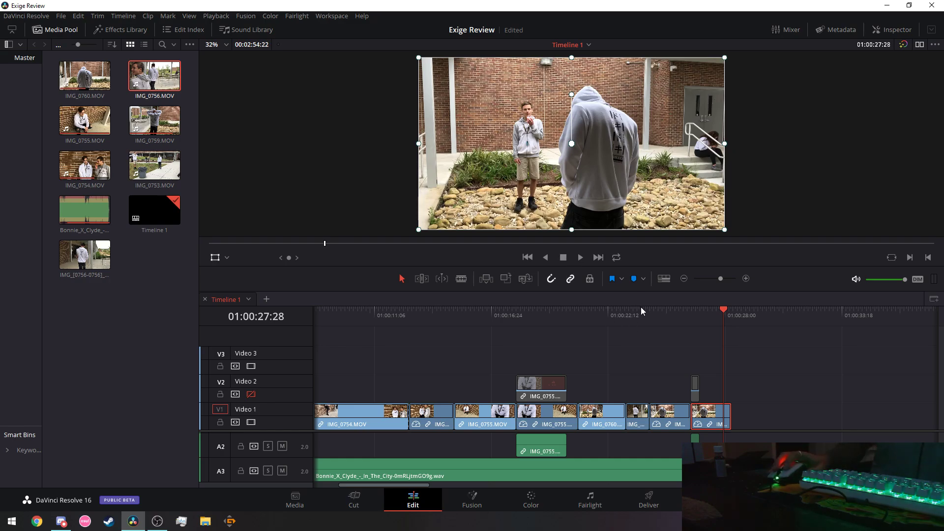
Split the last Video 1 clip at 01:00:27:00 with the Blade tool.
left_click_drag(641, 308, 597, 307)
left_click(581, 260)
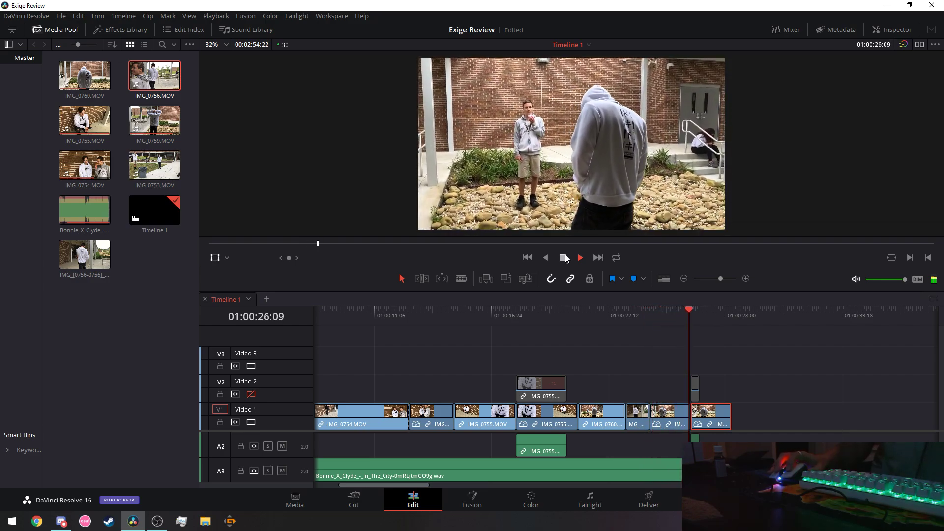
left_click(566, 255)
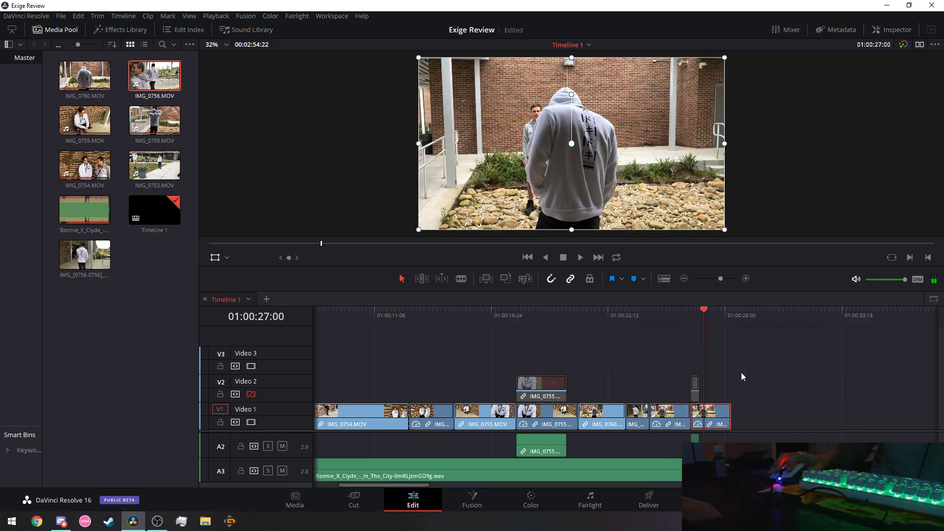
left_click(459, 280)
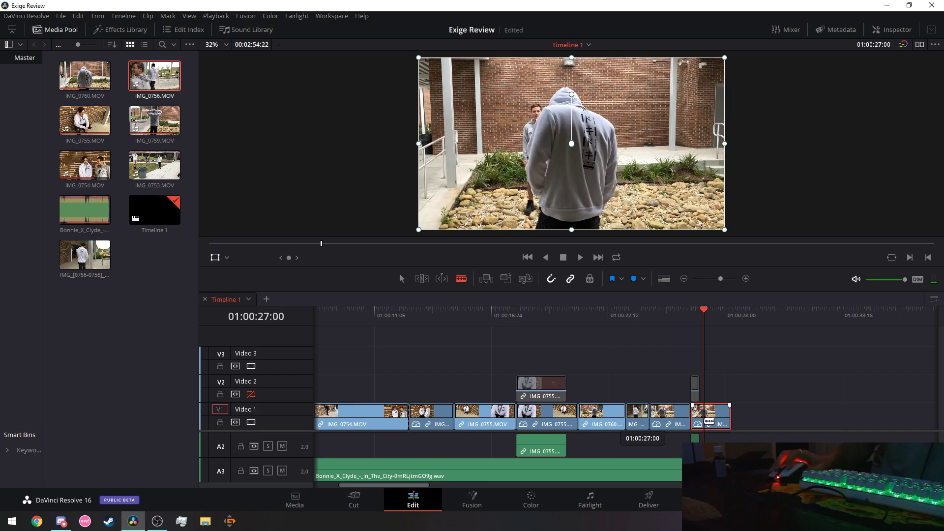
left_click(704, 417)
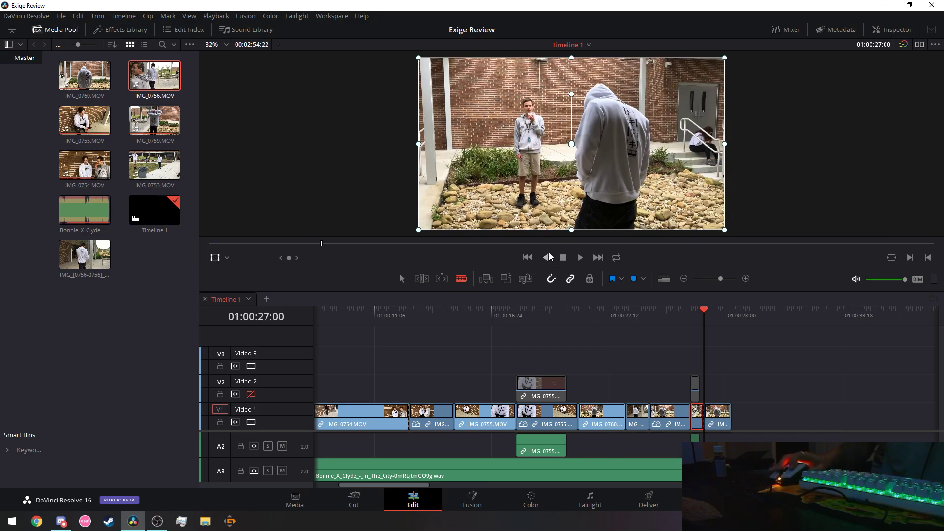
Cut the trailing piece, paste it back at Video 1's end, and replay the ending.
right_click(720, 426)
left_click(781, 187)
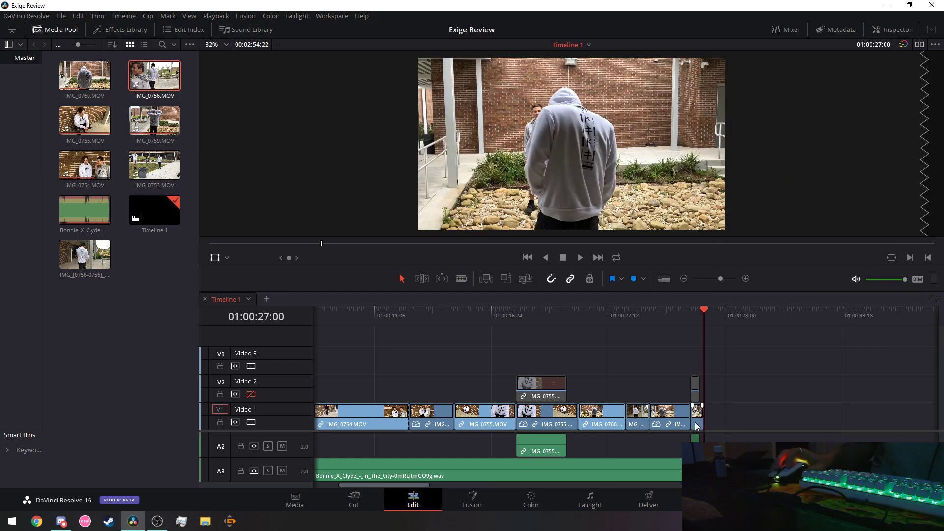
right_click(697, 418)
left_click(726, 140)
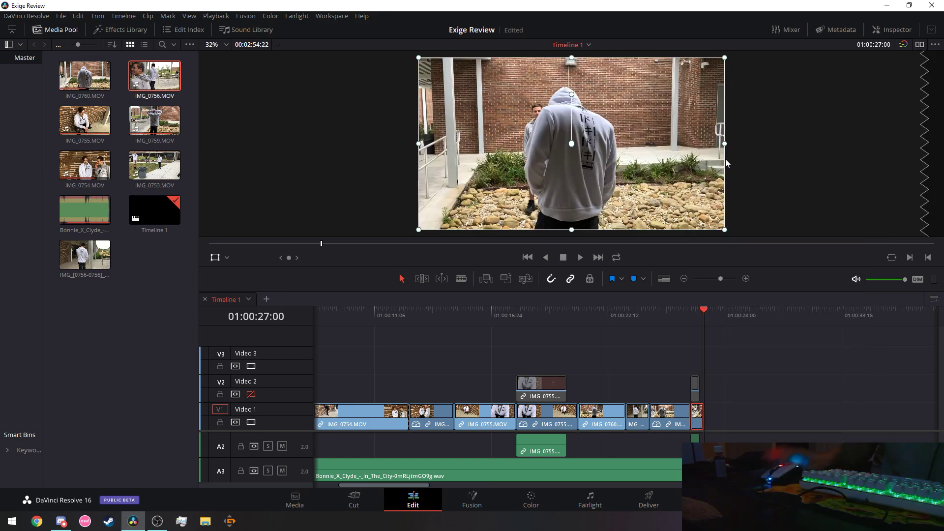
key("ctrl+v")
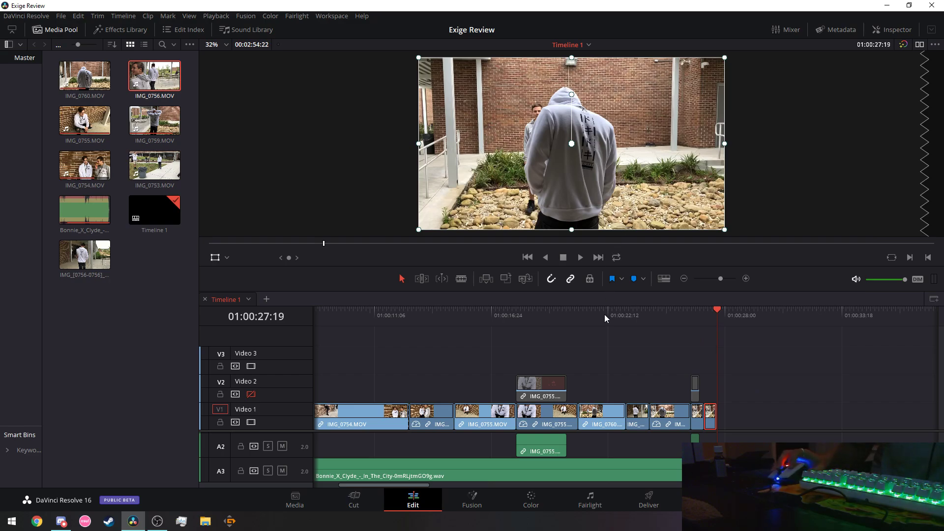
left_click(605, 318)
left_click(580, 257)
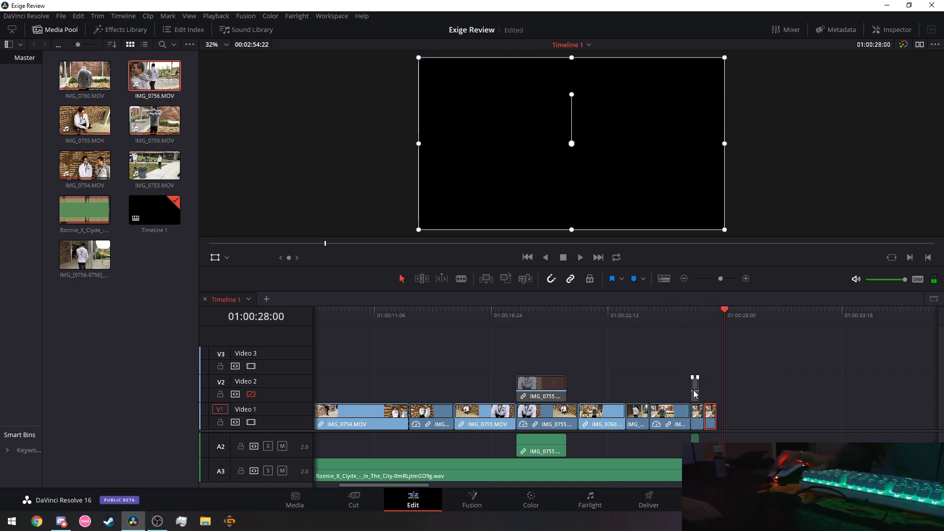
Delete the IMG_0755 overlay and its audio from Video 2.
right_click(537, 392)
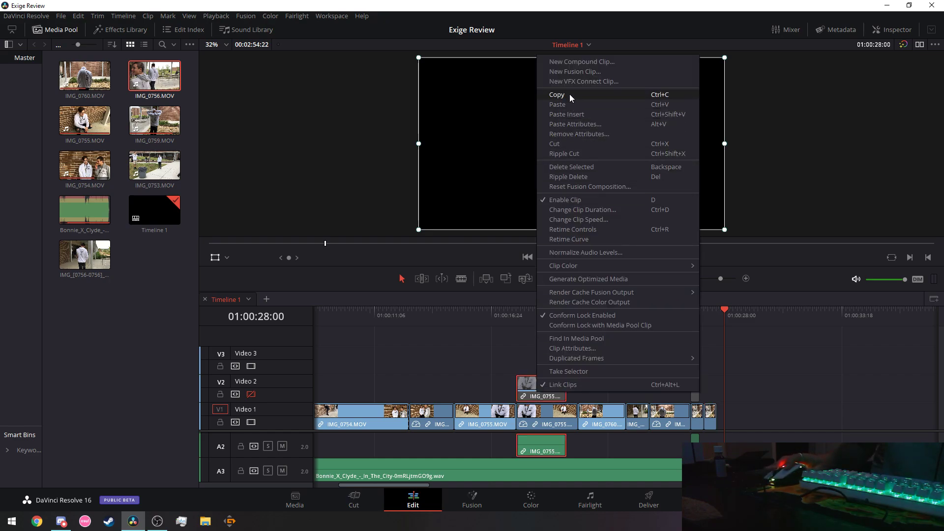
left_click(561, 144)
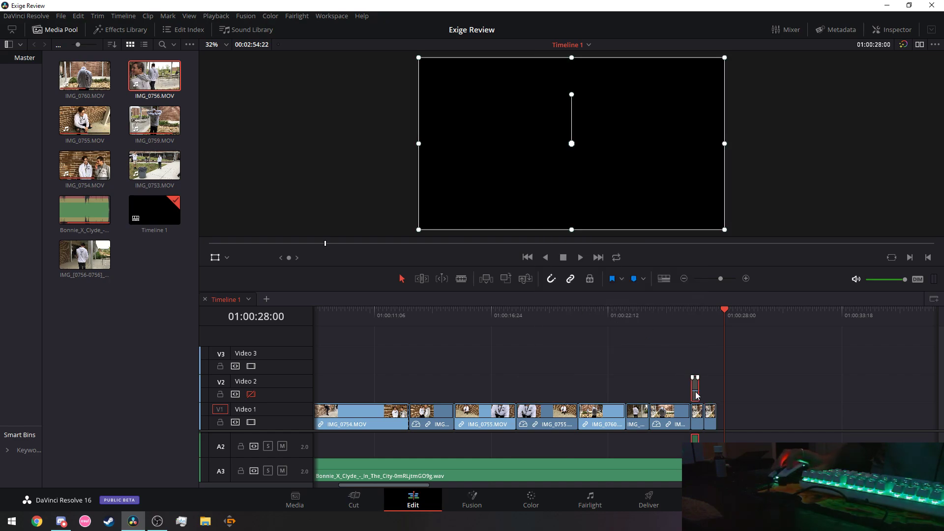
right_click(696, 395)
left_click(612, 342)
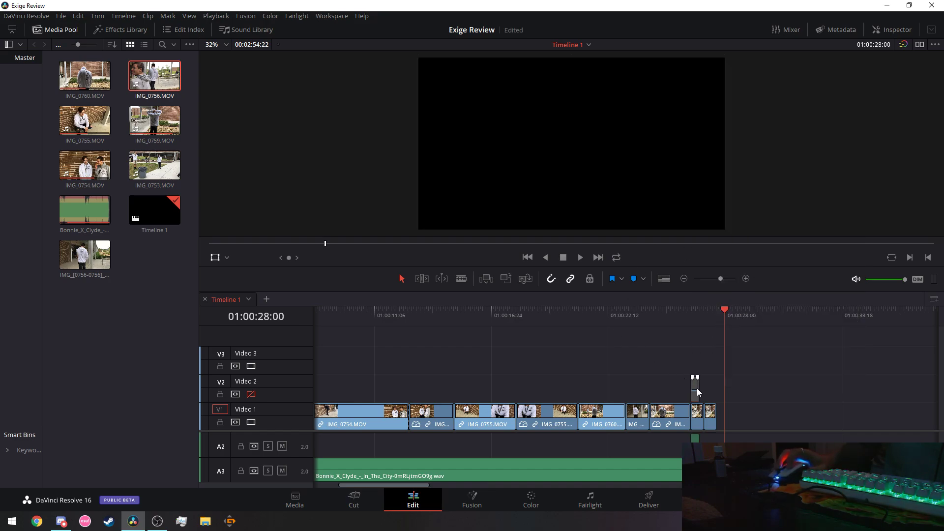
Move the small Video 2 clip onto the end of Video 1 and review from 01:00:18:17.
left_click_drag(726, 394, 727, 405)
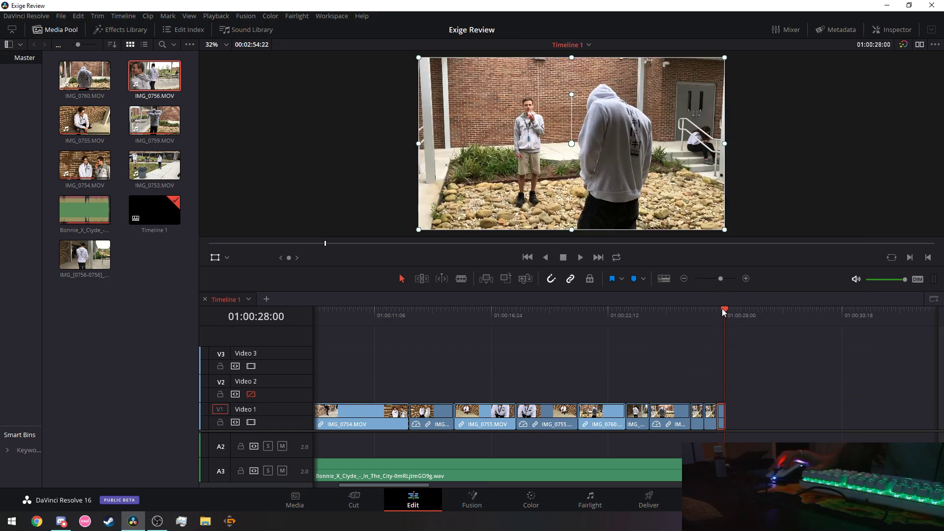
left_click_drag(722, 309, 534, 313)
left_click(580, 257)
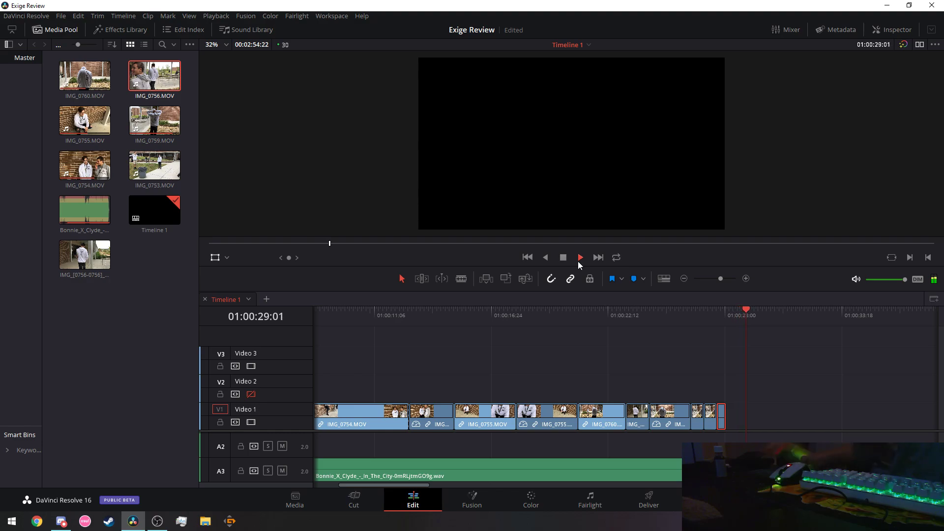
left_click(560, 259)
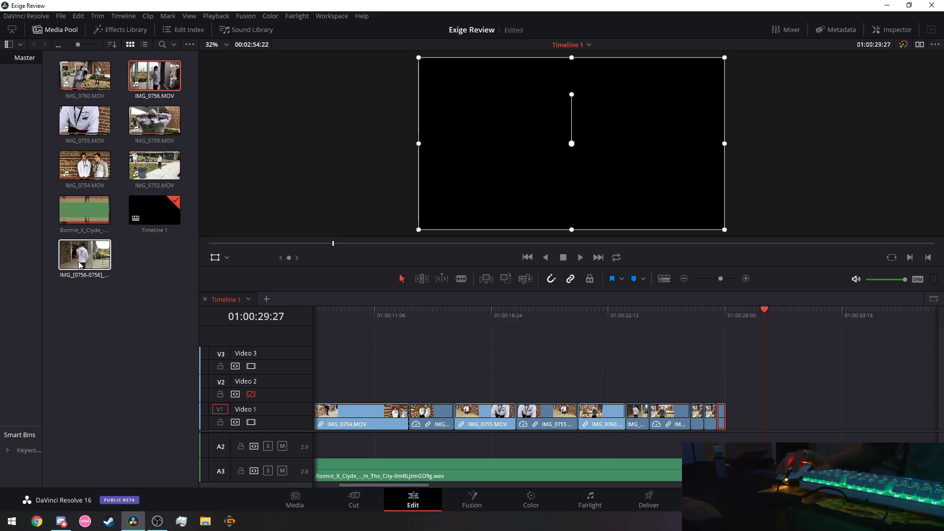
key("j")
key("j")
key("Home")
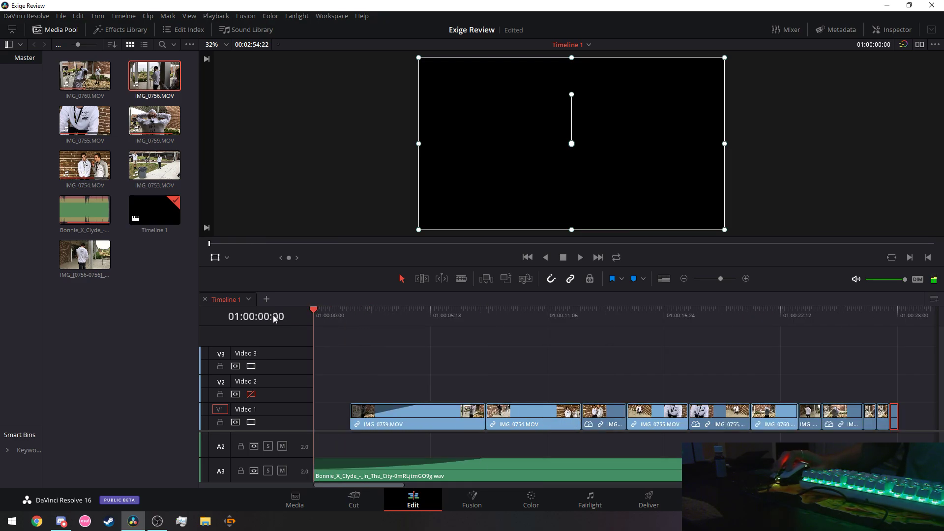
left_click(580, 258)
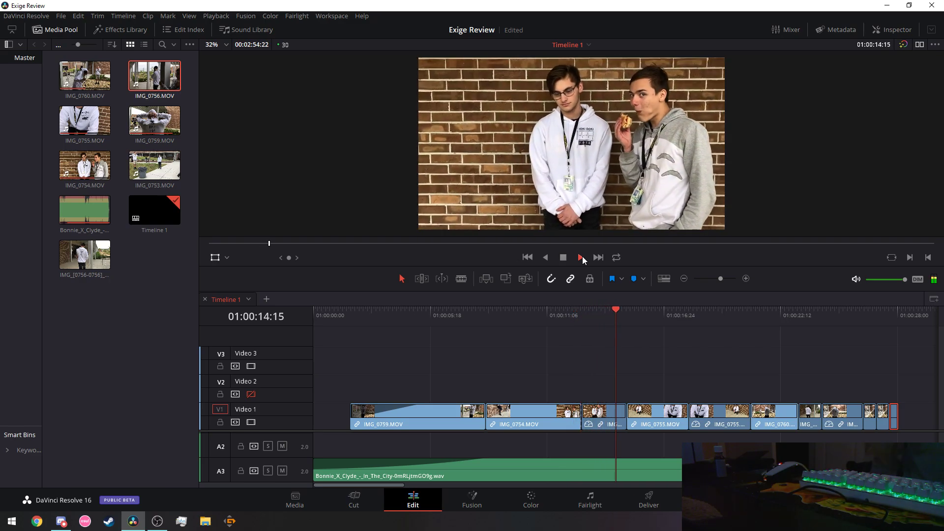
left_click(566, 256)
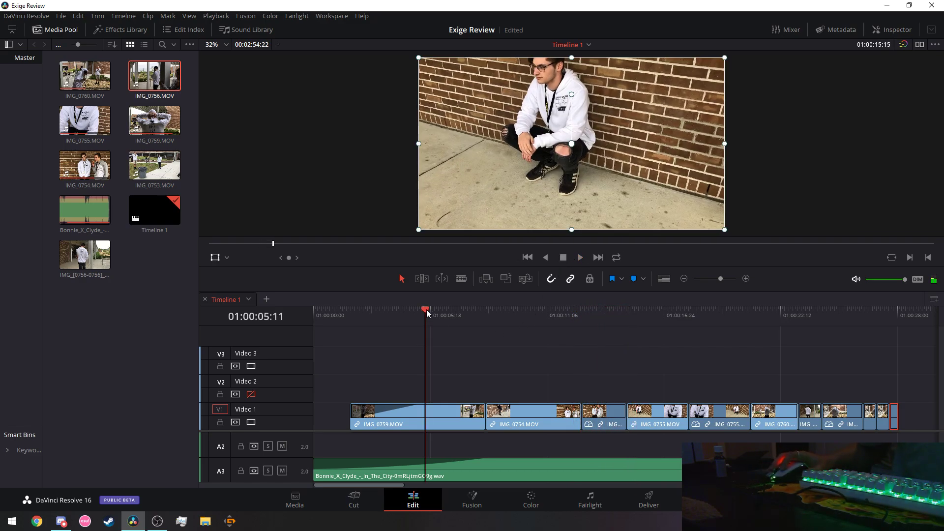
left_click(580, 257)
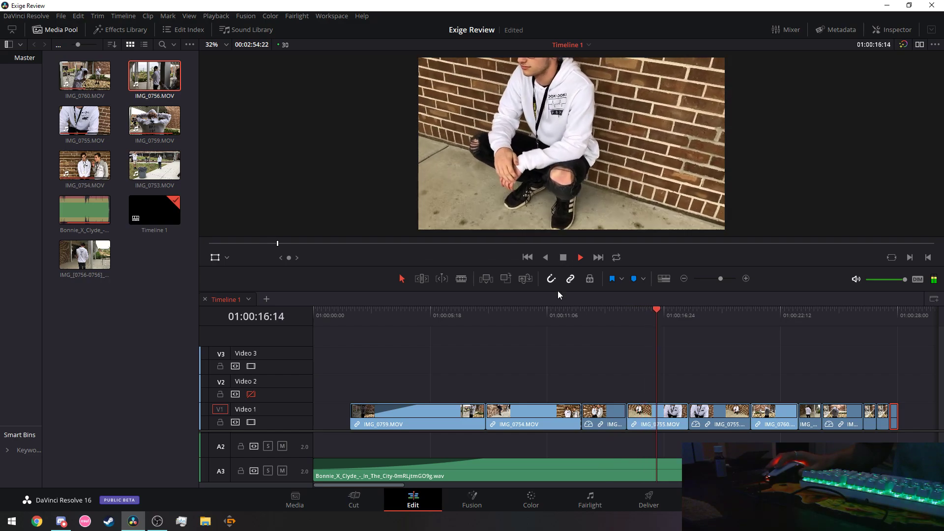
left_click_drag(375, 484, 420, 486)
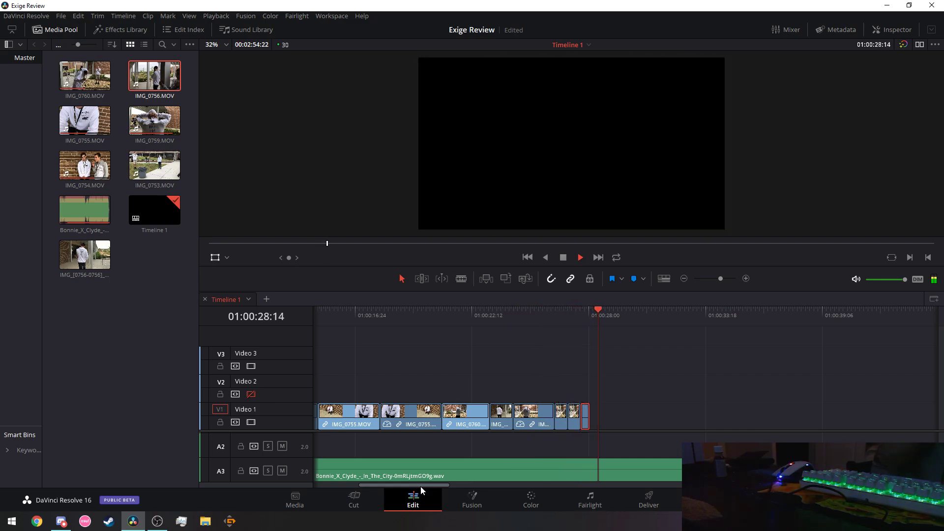
left_click(562, 257)
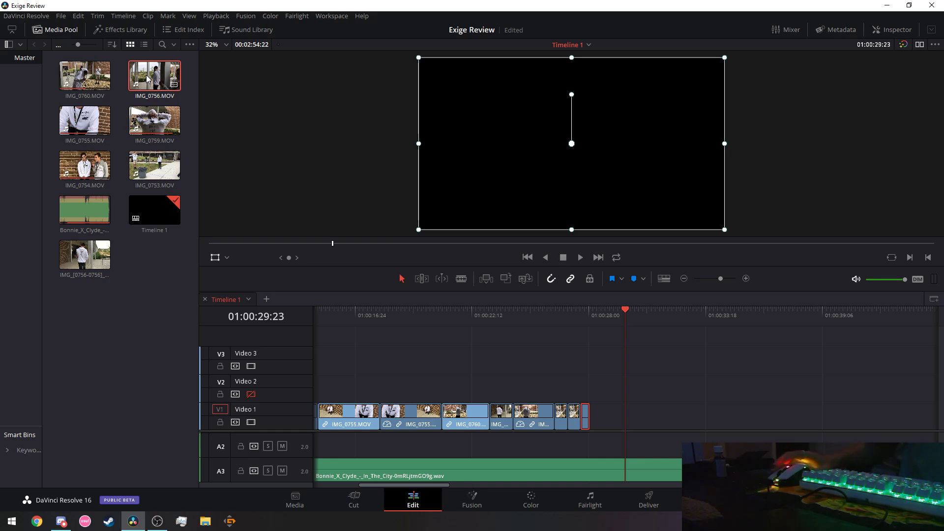
Cut the Moment still from Video 1's end and remove it from the media pool.
left_click_drag(365, 308, 594, 416)
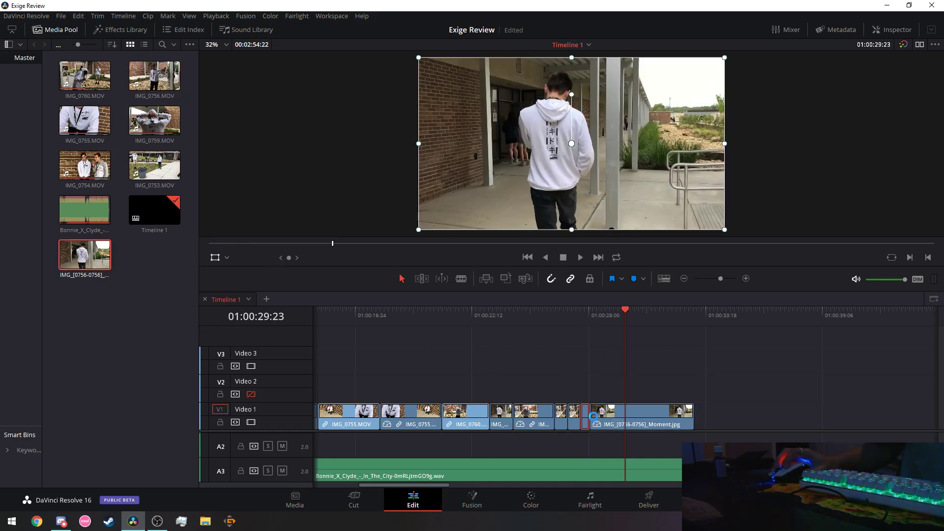
right_click(636, 411)
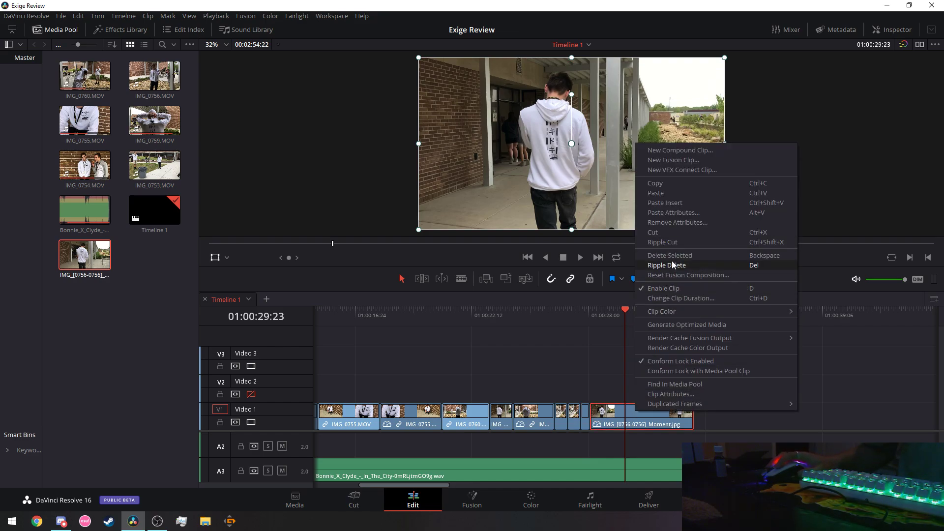
left_click(662, 234)
right_click(82, 263)
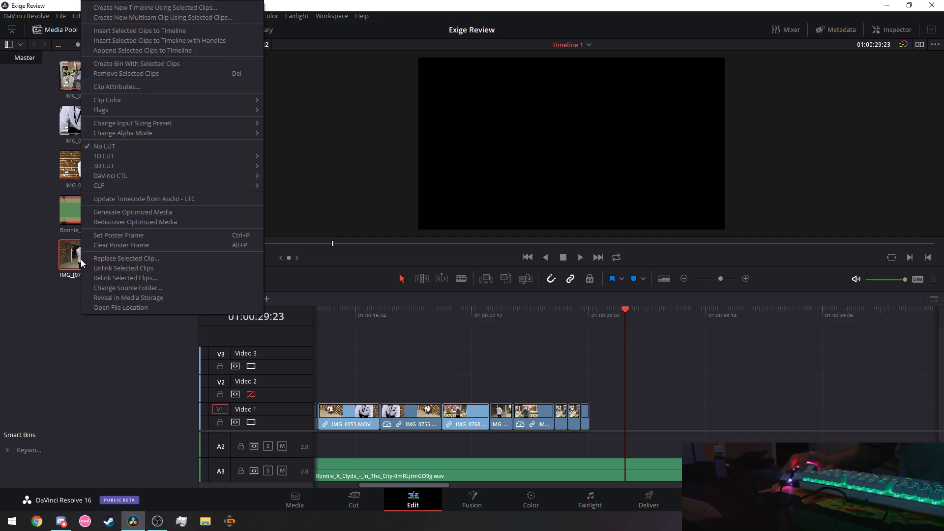
left_click(126, 73)
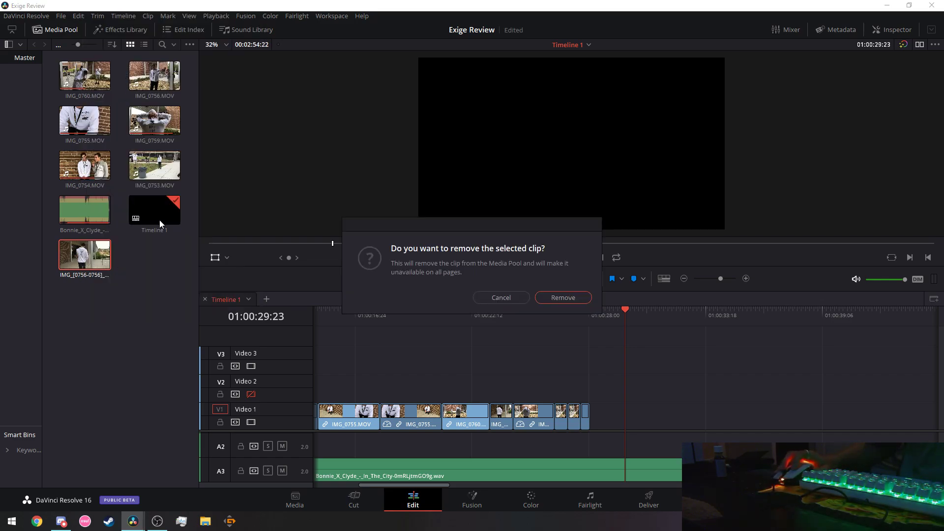
left_click(563, 297)
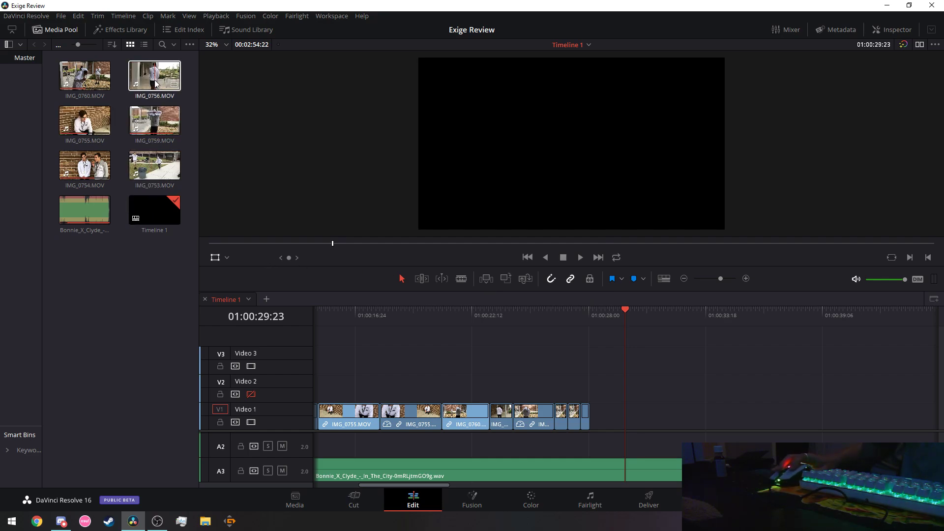
Place IMG_0756.MOV at the end of Video 1 and play back from 01:00:17:02.
left_click_drag(152, 80, 594, 415)
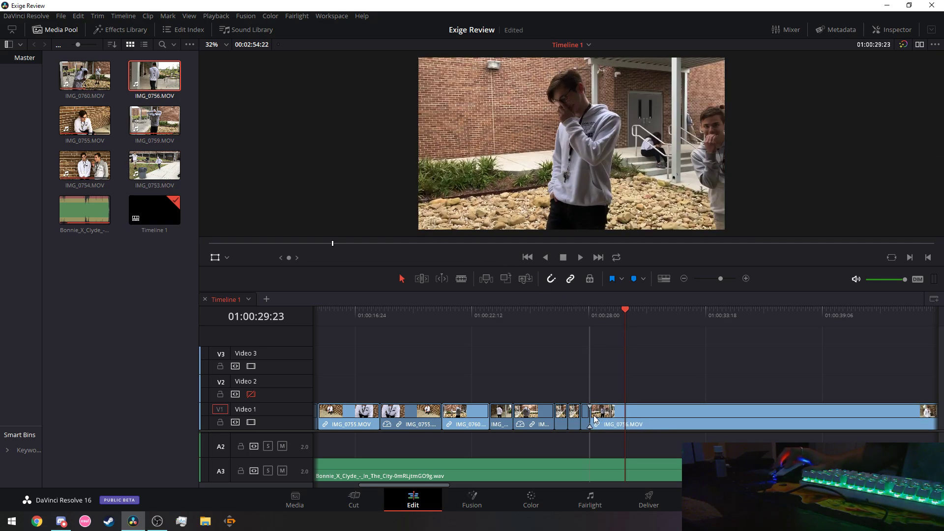
left_click(361, 311)
left_click(579, 260)
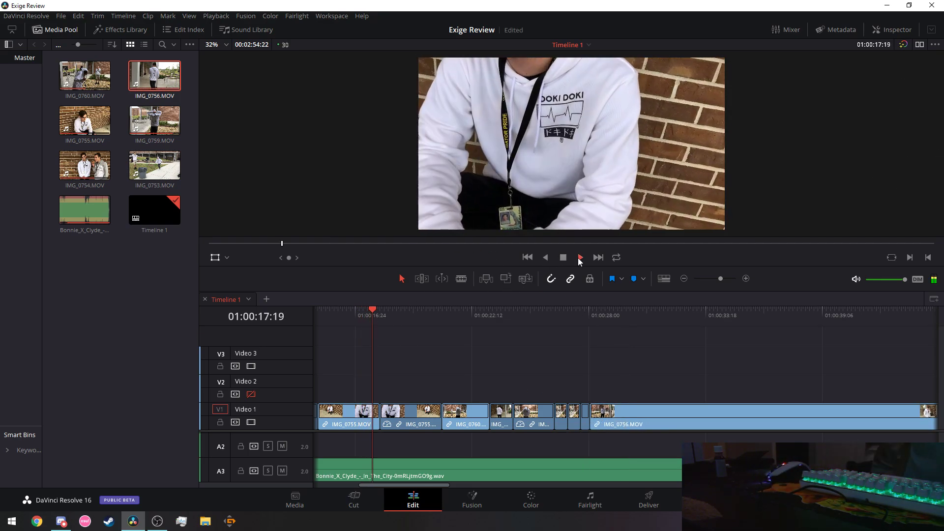
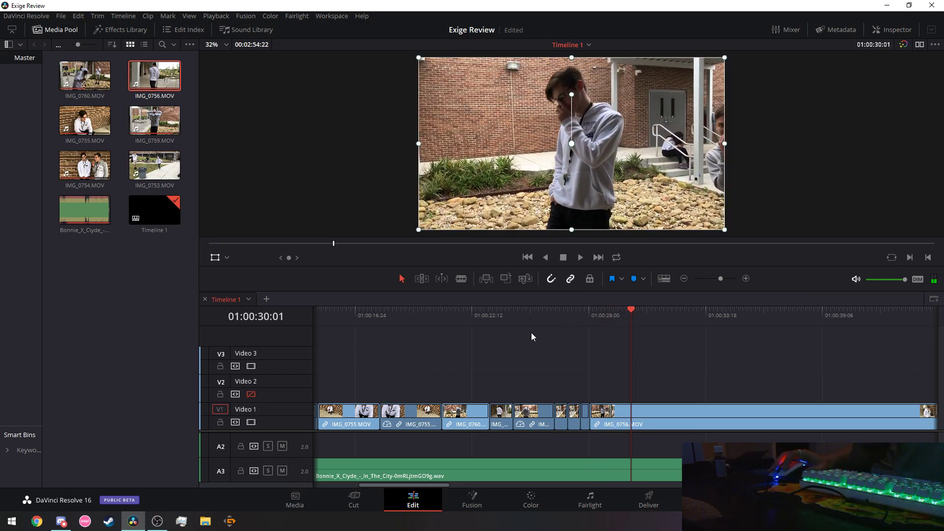
Scrub through IMG_0756.MOV footage to settle on a cut point at 01:00:37:27.
left_click(642, 309)
left_click(666, 309)
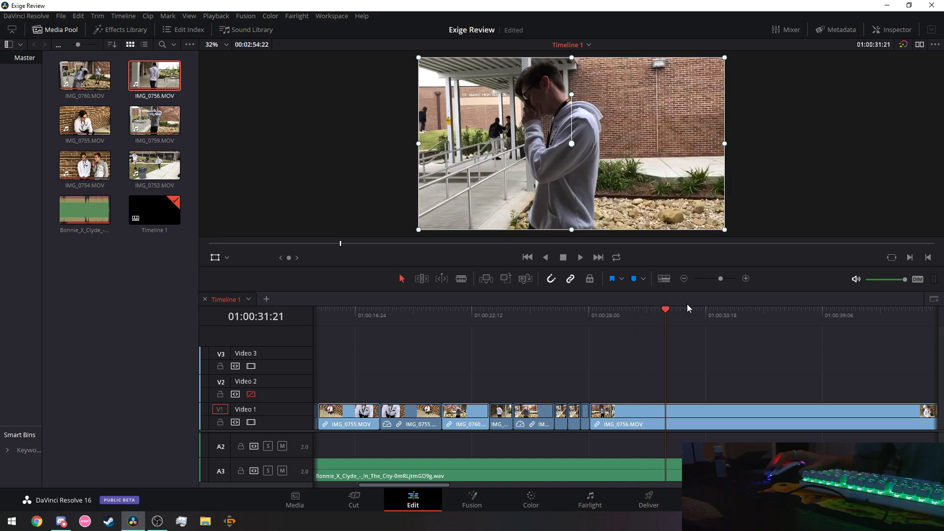
left_click(712, 310)
left_click(731, 310)
left_click(762, 310)
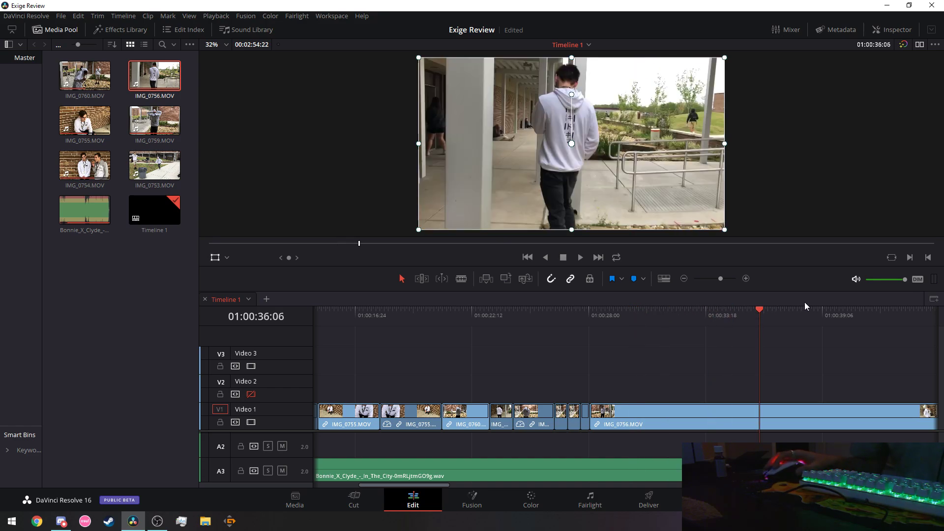
left_click(772, 309)
left_click(797, 308)
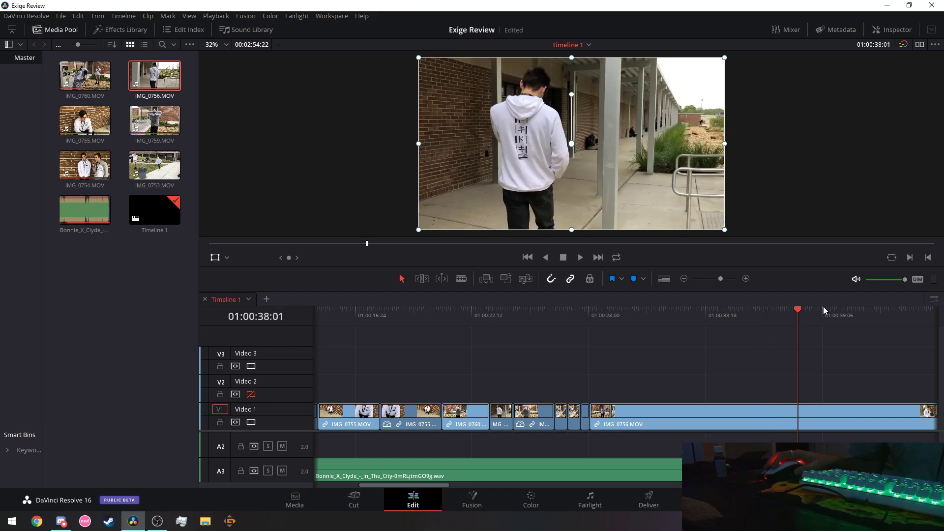
left_click(823, 309)
left_click(811, 310)
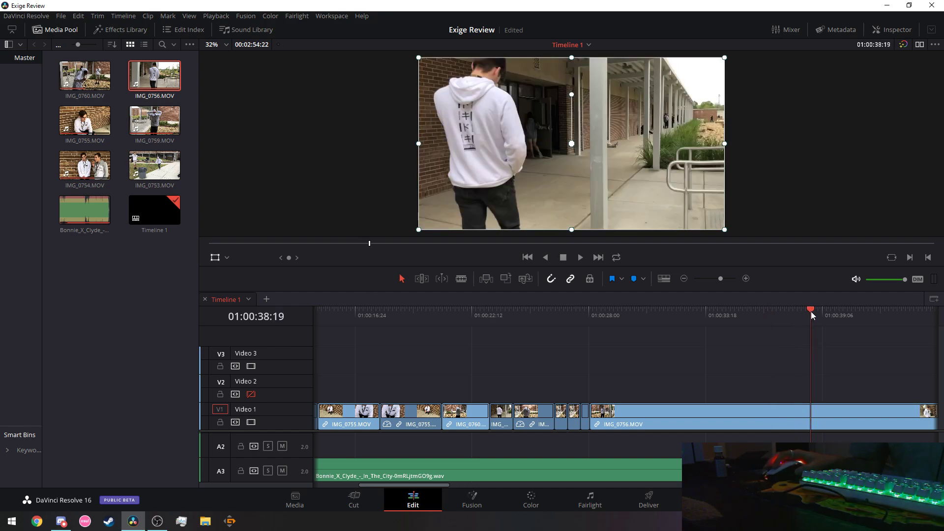
left_click(796, 310)
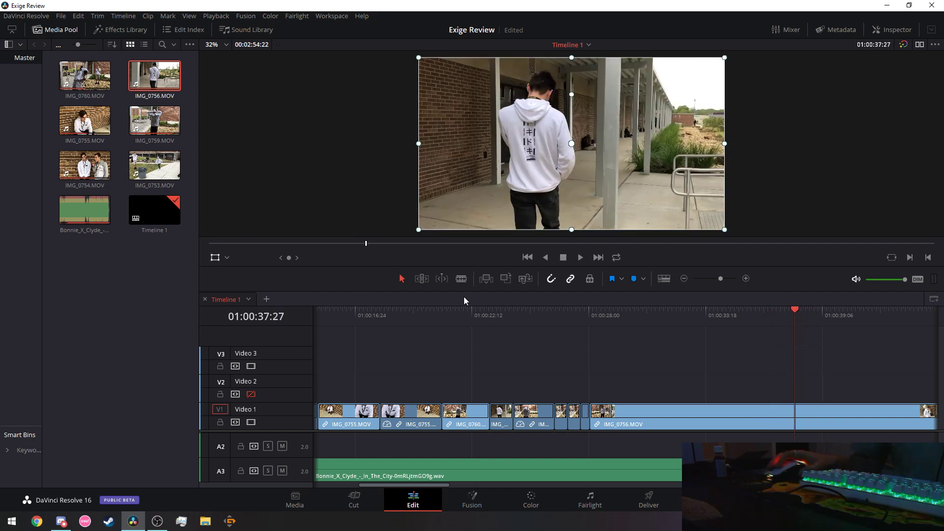
Blade IMG_0756.MOV at 01:00:37:27 and 01:00:40:09, checking each cut with playback.
left_click(461, 279)
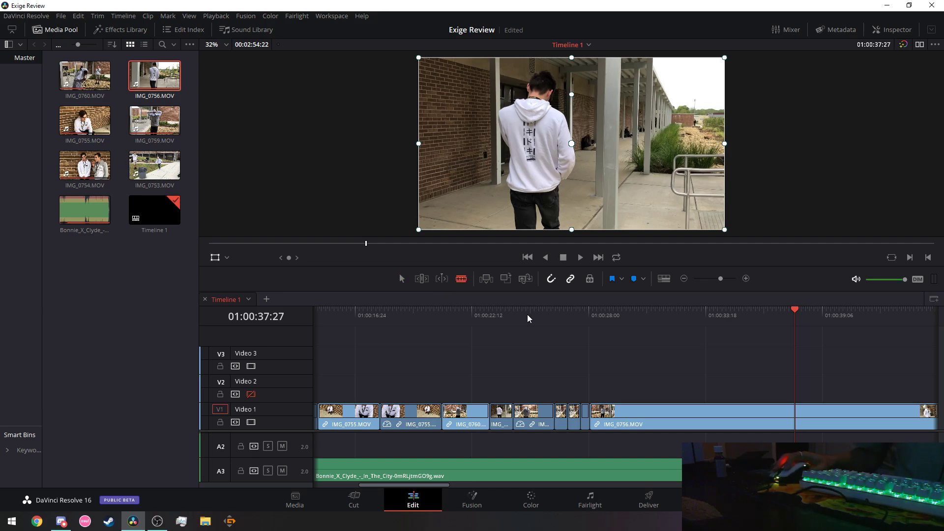
left_click(799, 424)
key("space")
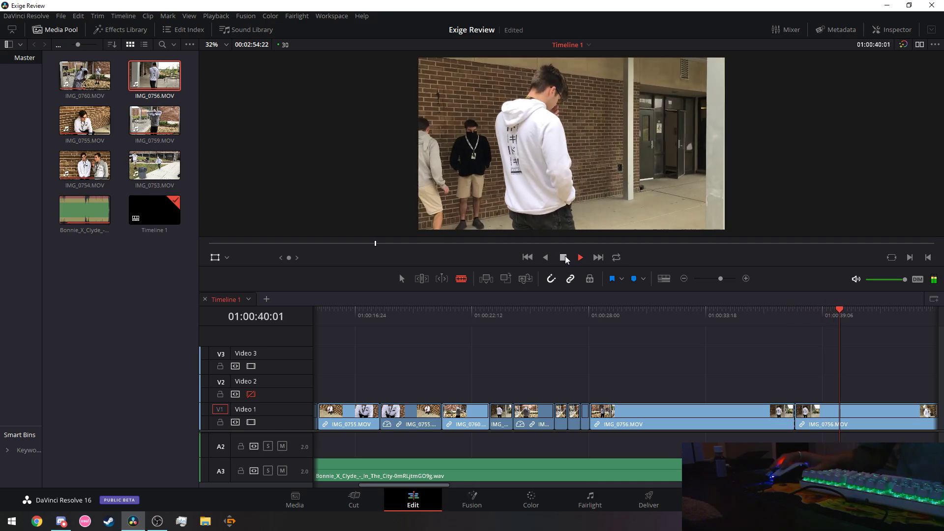
left_click(564, 258)
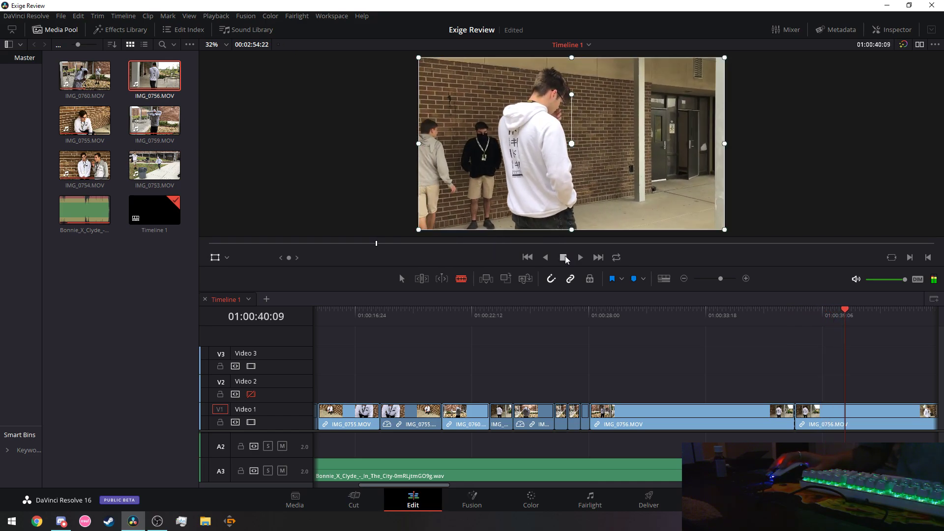
left_click(851, 415)
left_click(581, 257)
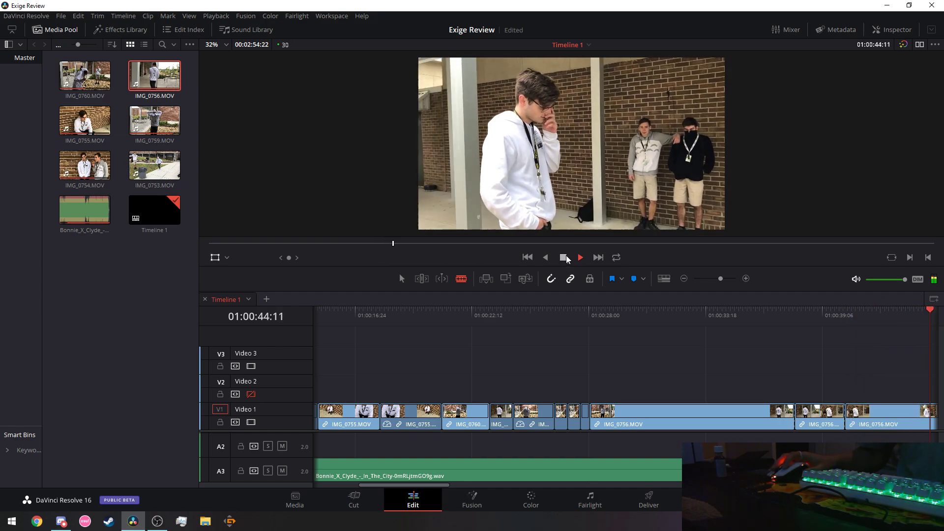
left_click(564, 257)
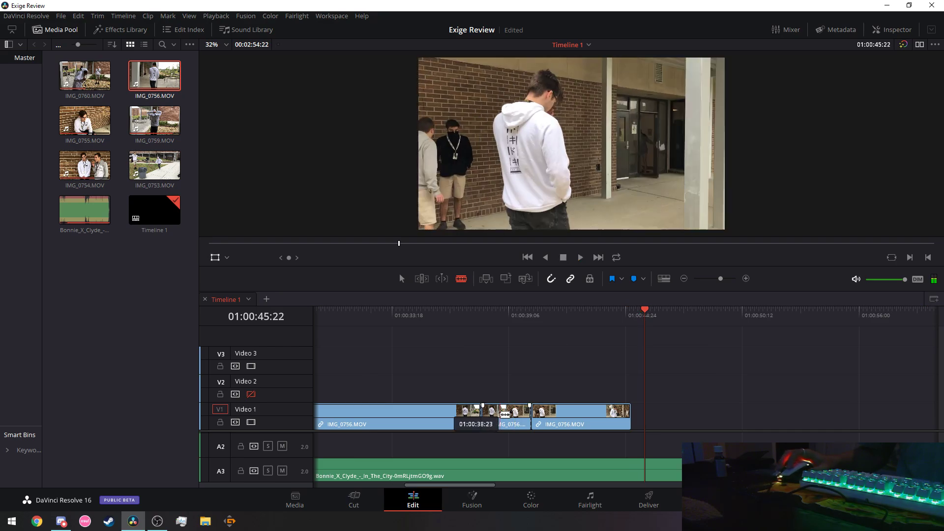
Cut the middle IMG_0756.MOV piece and slide the two remaining pieces left onto Video 1.
left_click(519, 414)
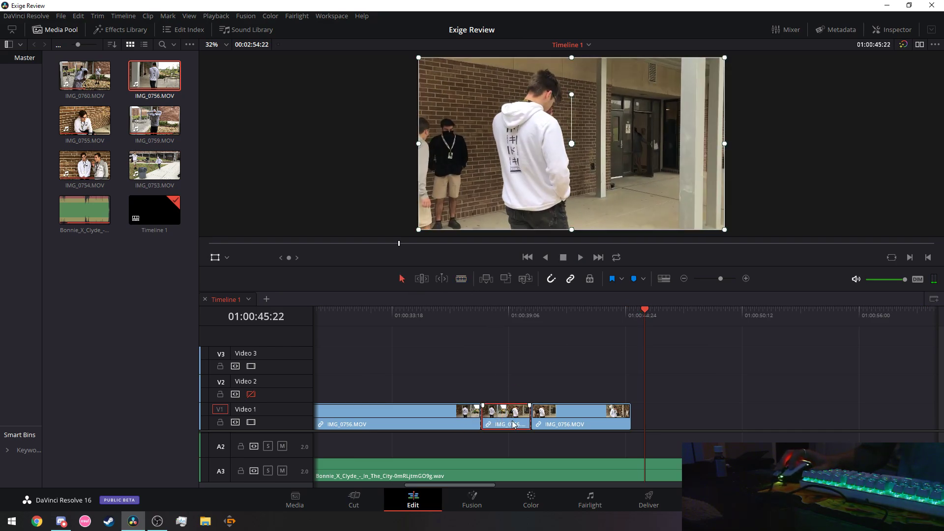
right_click(517, 413)
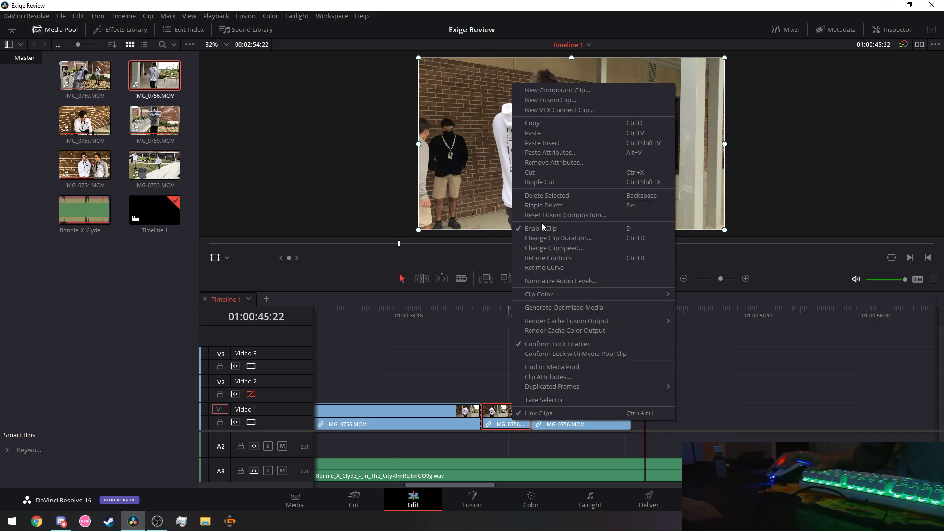
left_click(544, 171)
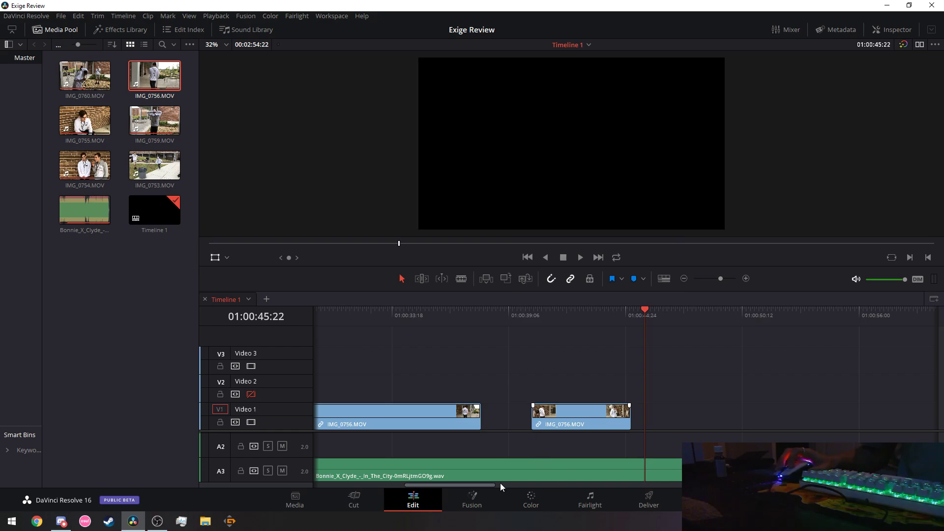
left_click_drag(500, 487, 471, 487)
left_click_drag(521, 427, 551, 391)
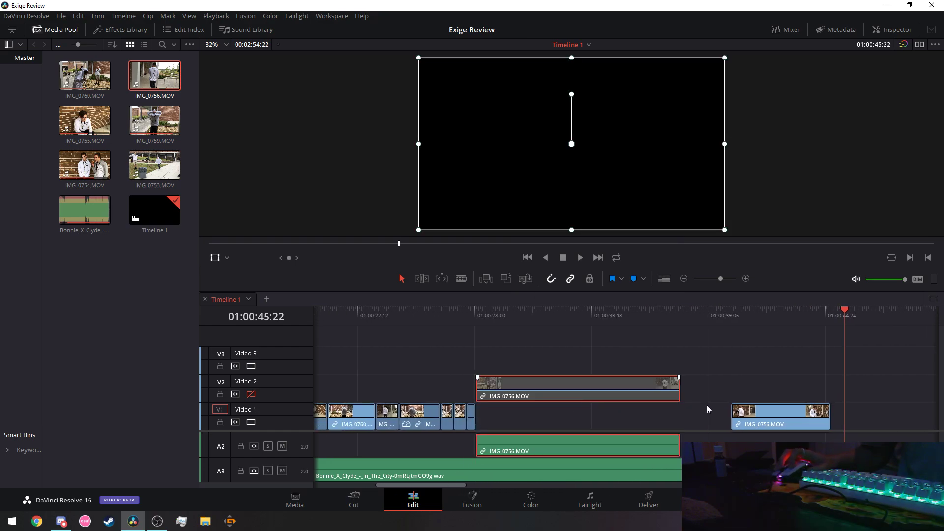
left_click_drag(765, 424, 510, 426)
left_click_drag(546, 390, 654, 414)
Replay the rearranged clips from about 01:00:22 to 01:00:29 to check the edit.
left_click(376, 315)
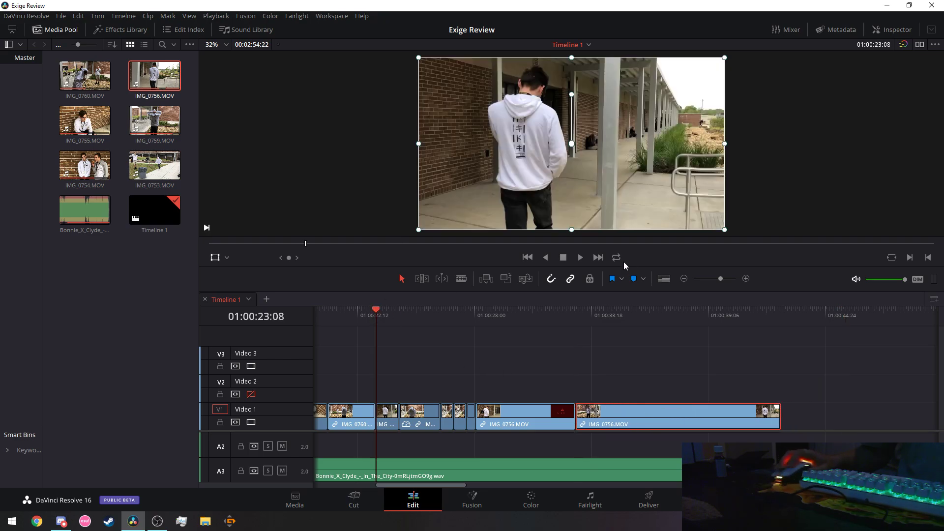
left_click(580, 257)
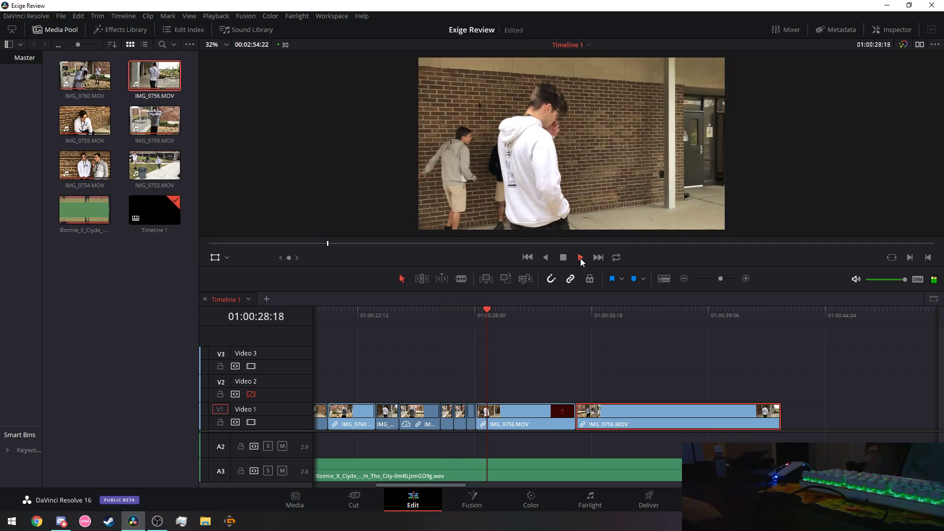
left_click(580, 257)
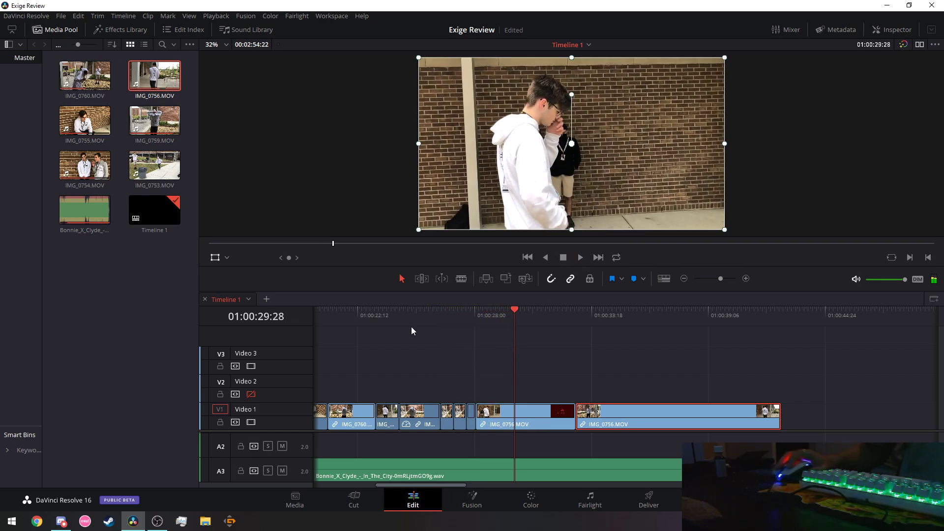
left_click(357, 315)
left_click(582, 260)
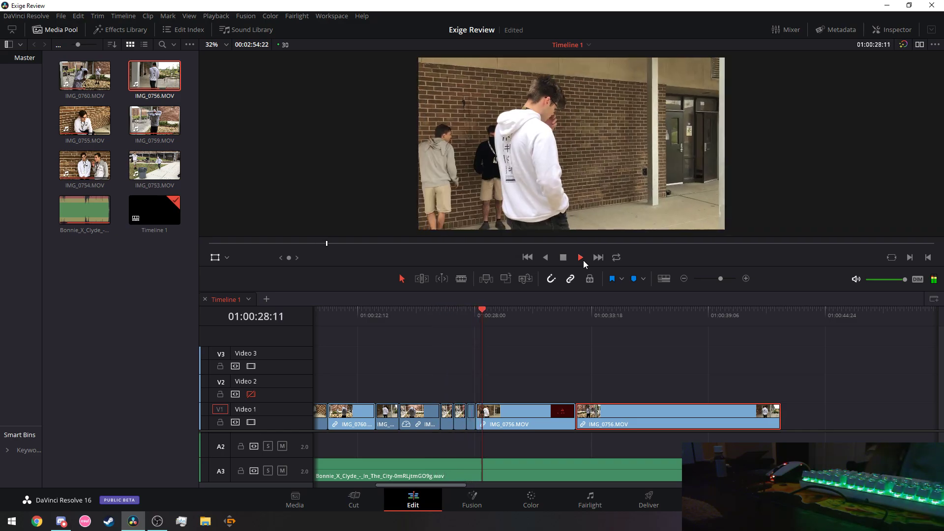
left_click(563, 257)
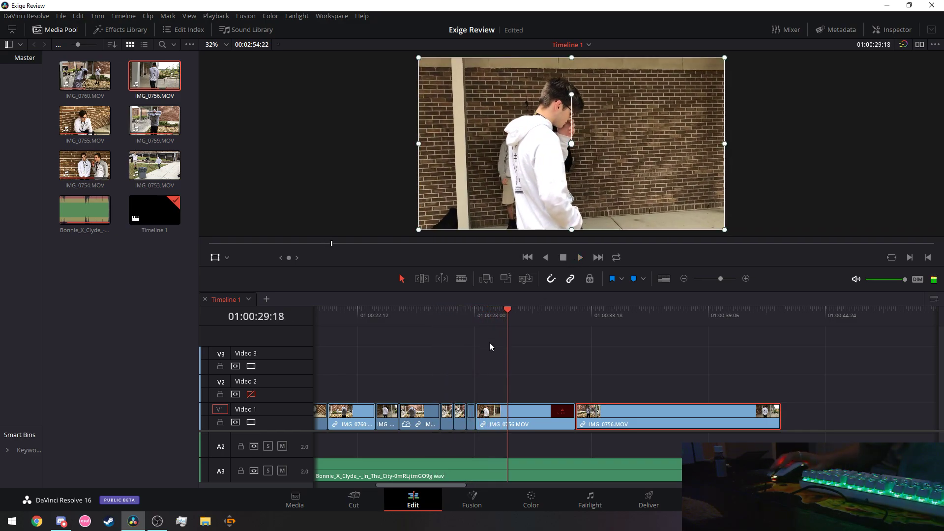
left_click(477, 415)
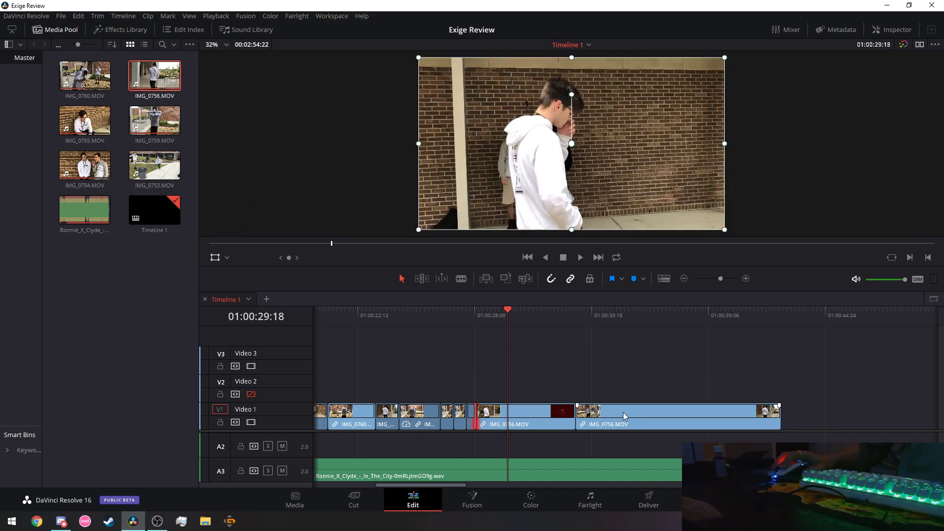
Reposition the two IMG_0756.MOV pieces, sliding the second 00:19 left to close the gap.
left_click_drag(624, 417, 643, 417)
left_click(551, 420)
left_click_drag(556, 419, 559, 418)
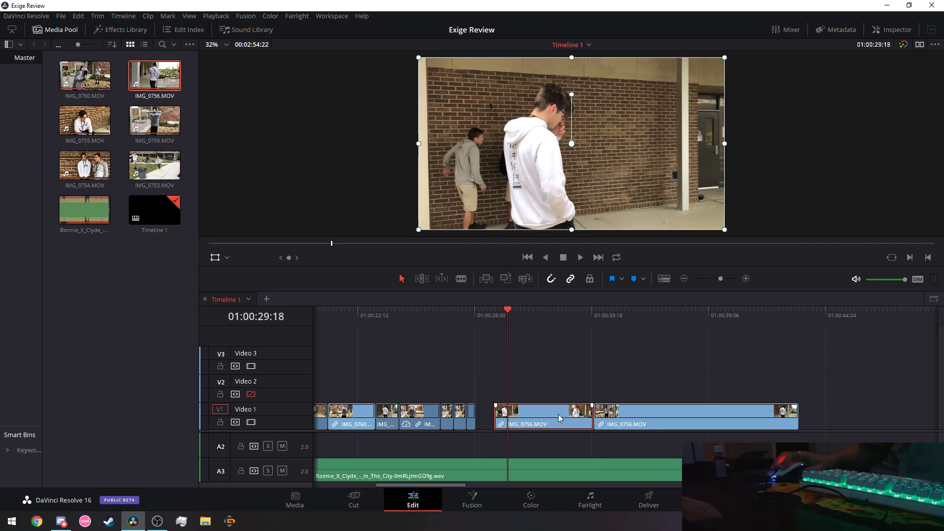
left_click(579, 257)
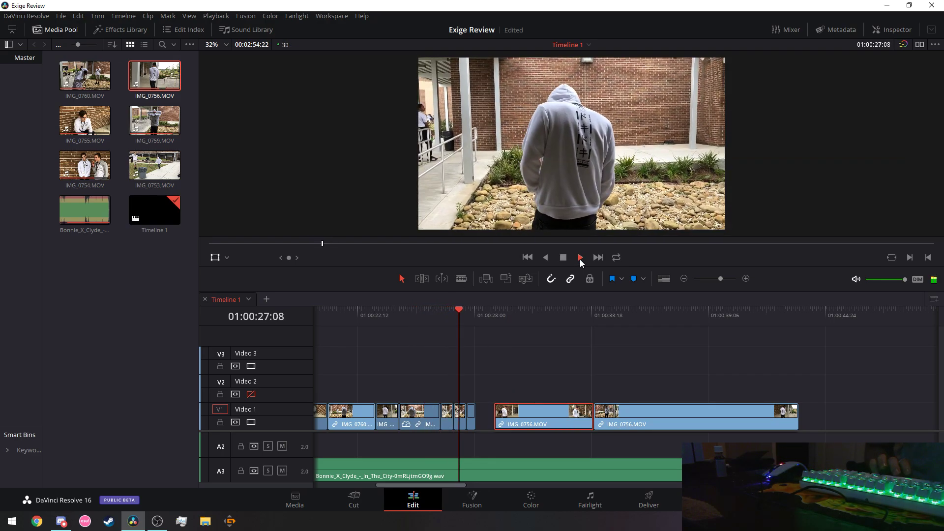
left_click(580, 258)
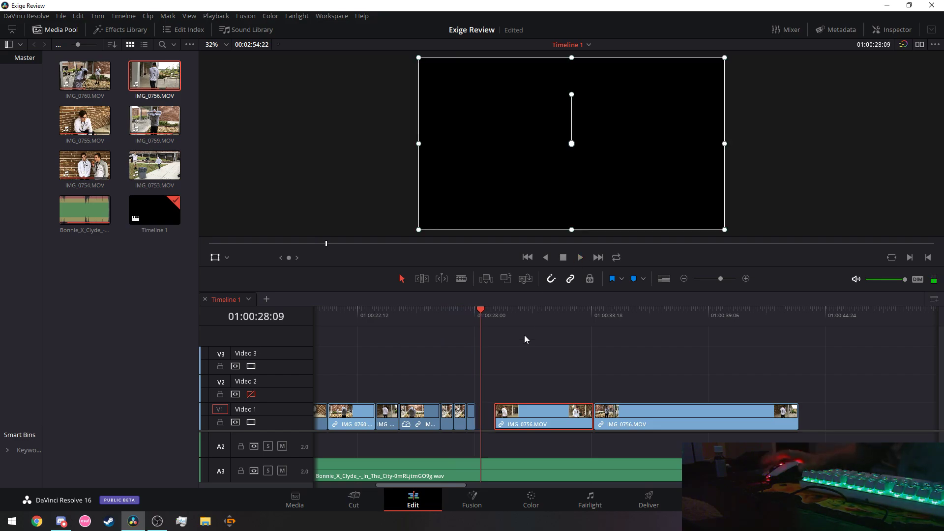
left_click_drag(526, 414, 513, 416)
left_click_drag(635, 413, 622, 413)
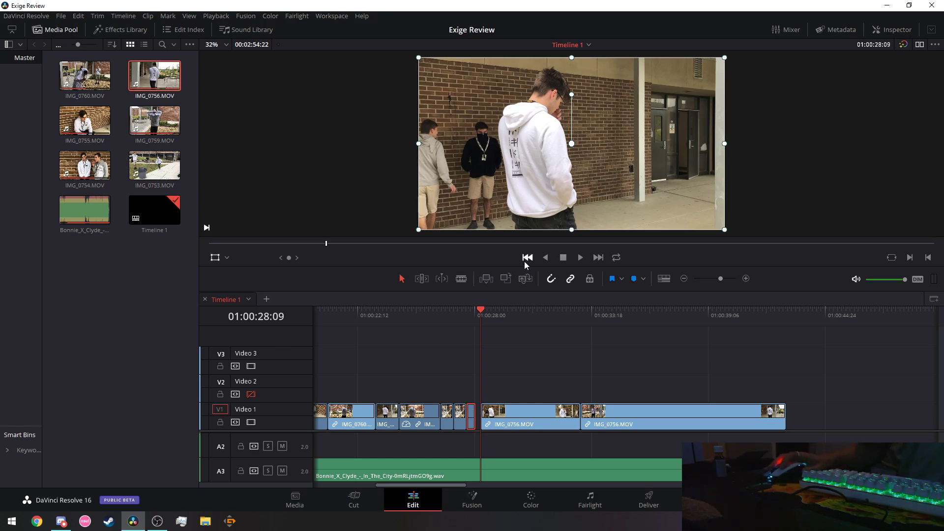
Step through the edit points, undo to restore the small clip, and replay from 01:00:26:11.
key("Up")
key("Down")
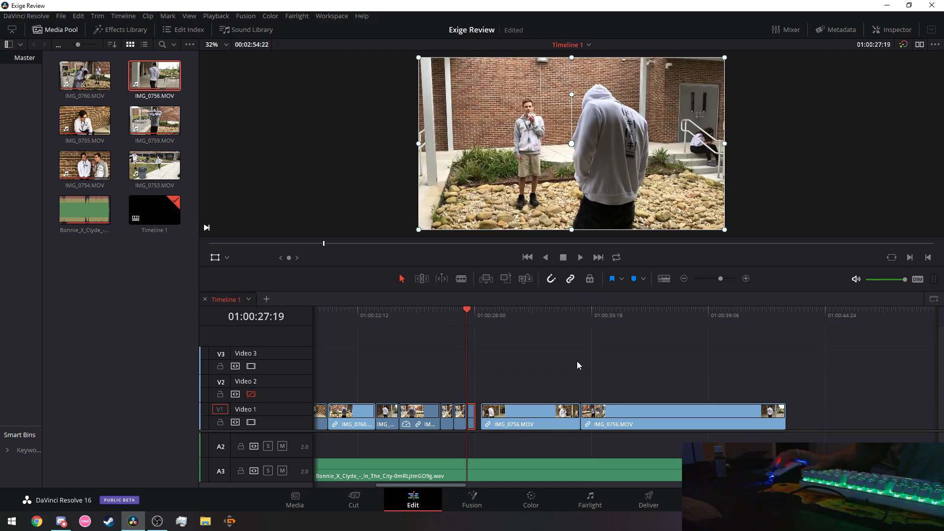
key("Down")
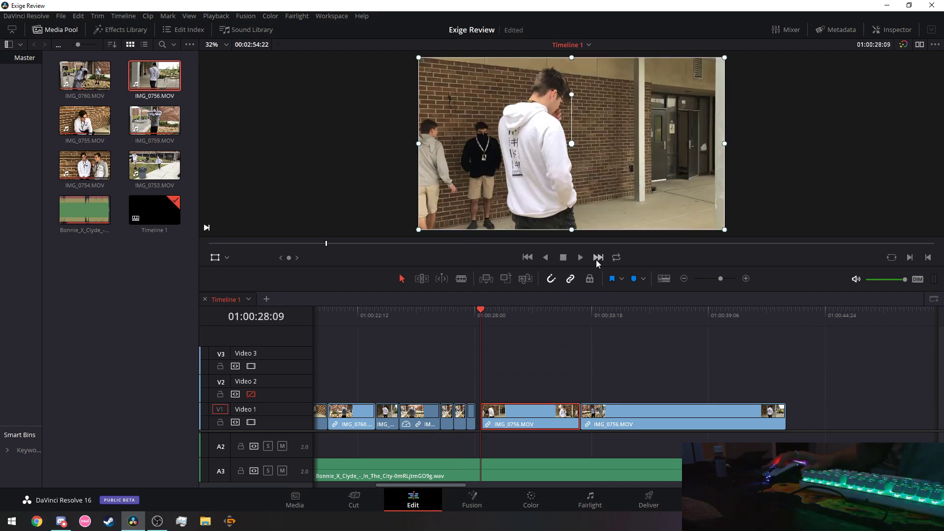
left_click(479, 314)
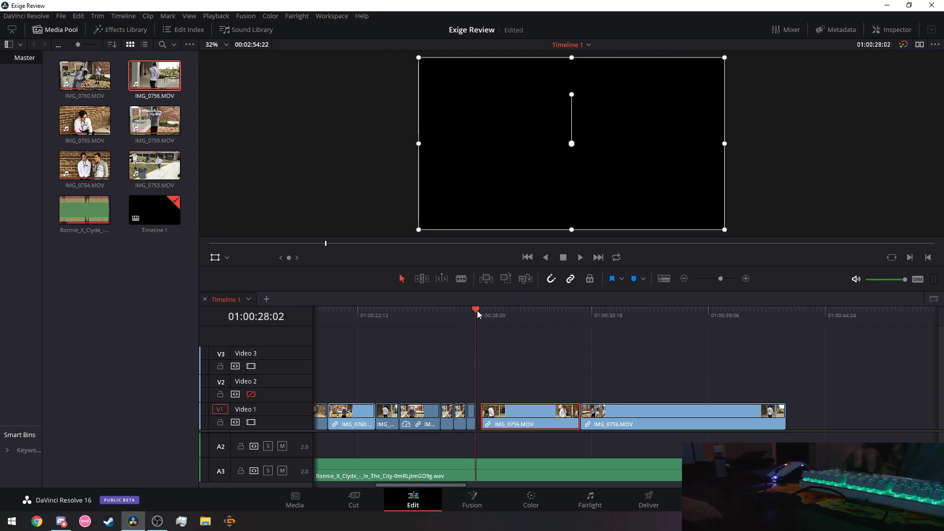
key("ctrl+z")
left_click(439, 314)
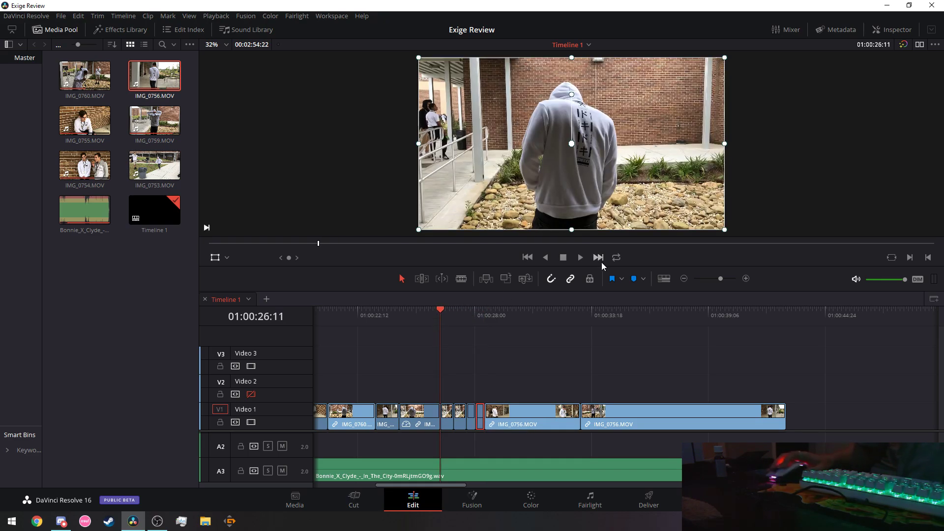
left_click(579, 257)
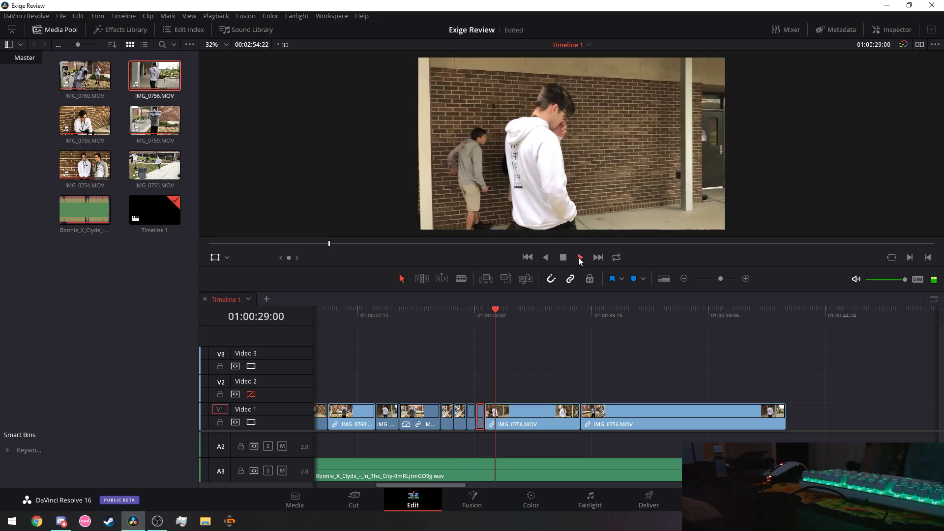
left_click(329, 310)
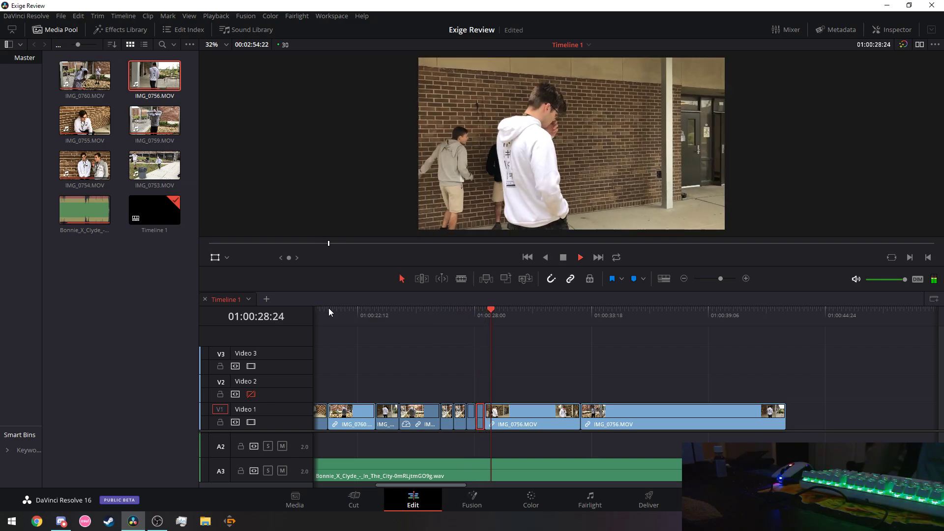
left_click(564, 258)
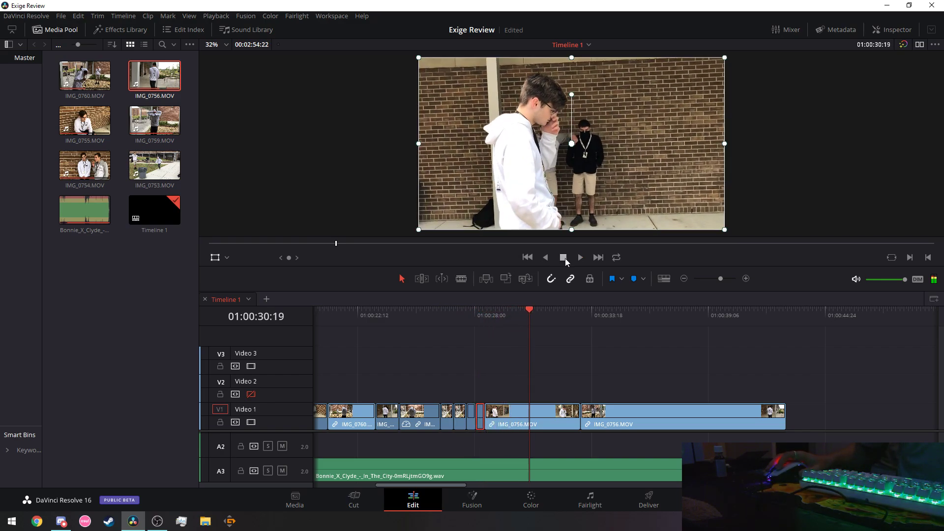
Delete the short clip on Video 1 and nudge the remaining small clip beside IMG_0756.MOV.
right_click(475, 419)
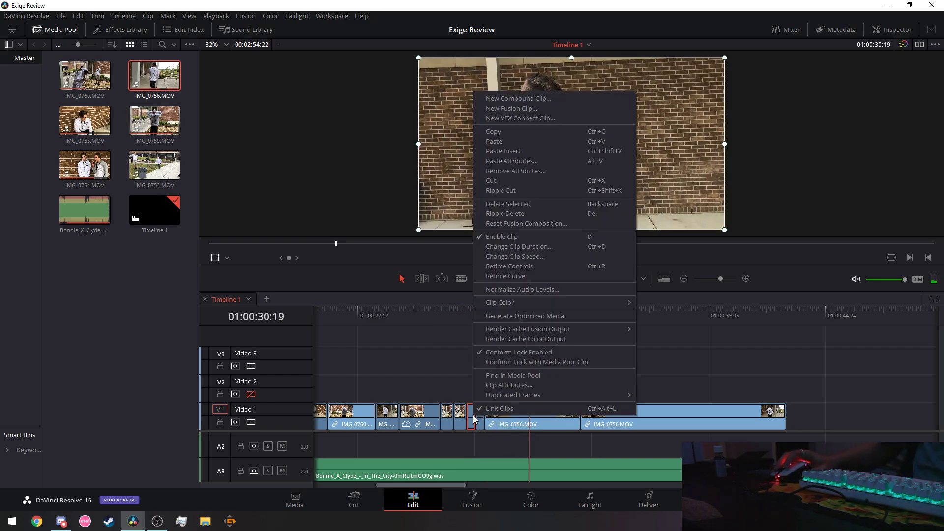
left_click(490, 183)
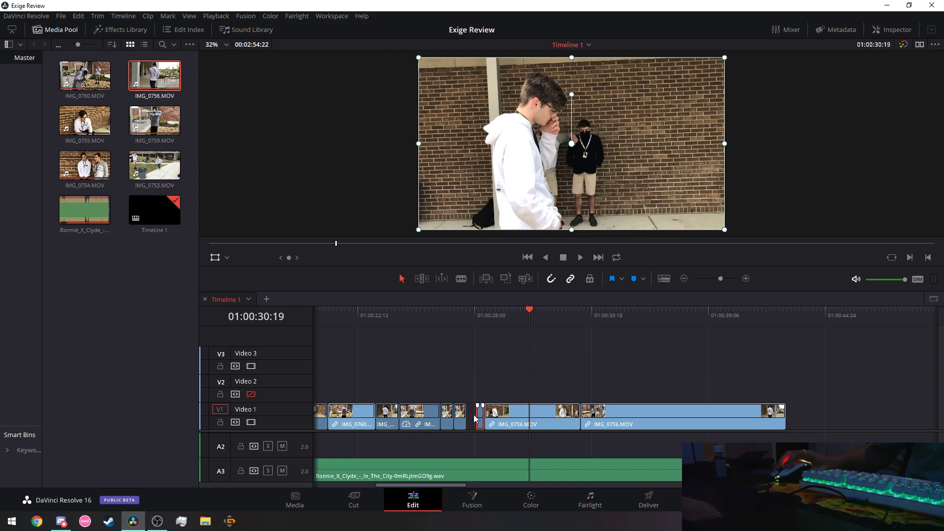
left_click_drag(480, 419, 474, 419)
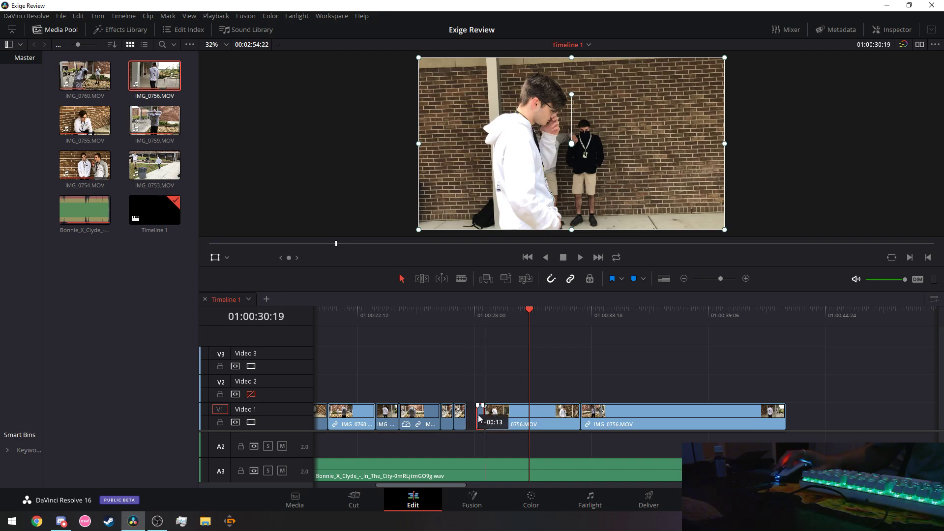
left_click_drag(474, 418, 481, 417)
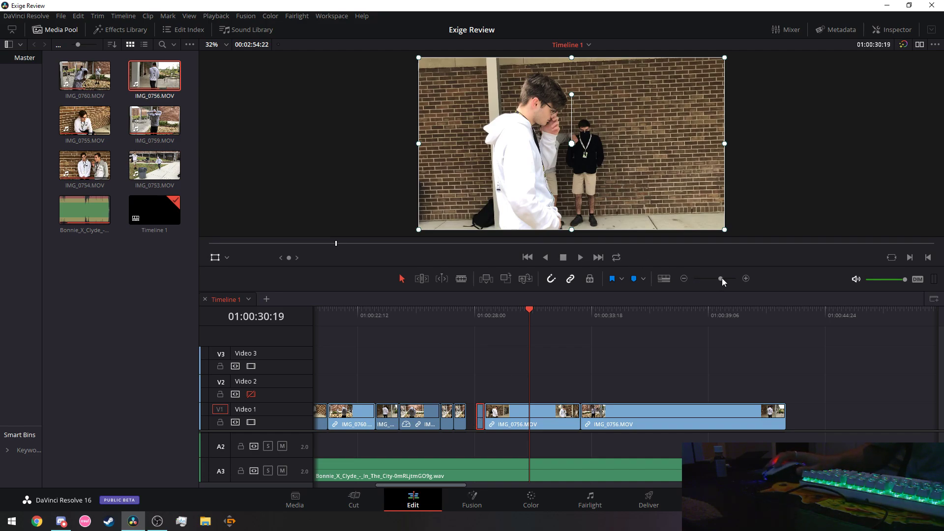
Zoom in, extend the small clip's start to close the gap, and replay the section.
left_click_drag(722, 279, 723, 279)
left_click_drag(539, 418, 525, 418)
left_click_drag(488, 308, 442, 309)
left_click(580, 257)
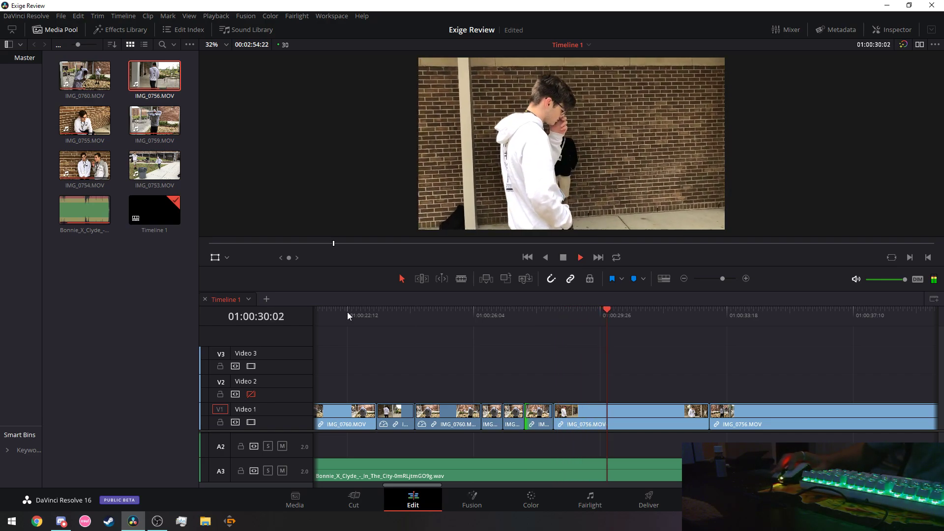
Trim the edit point before IMG_0756.MOV by two frames and replay from 01:00:23:08.
left_click(348, 314)
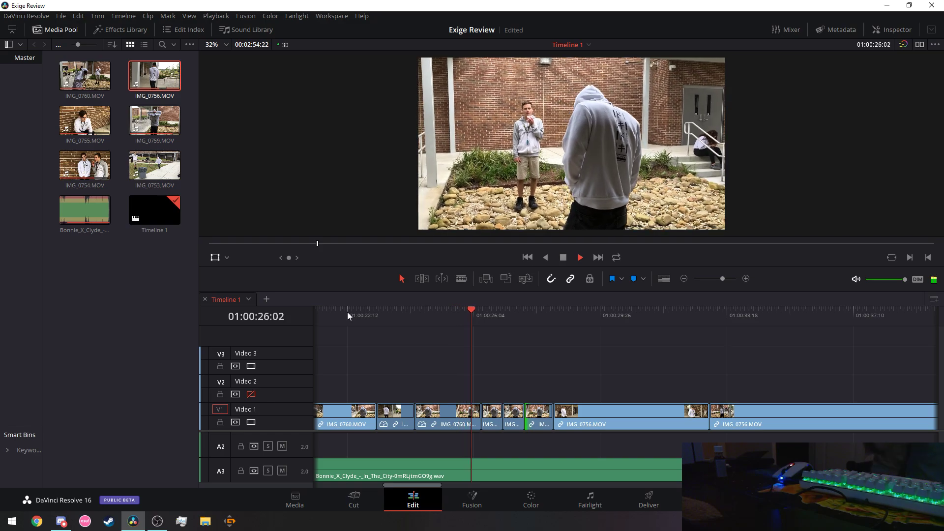
left_click_drag(723, 279, 720, 279)
left_click(524, 311)
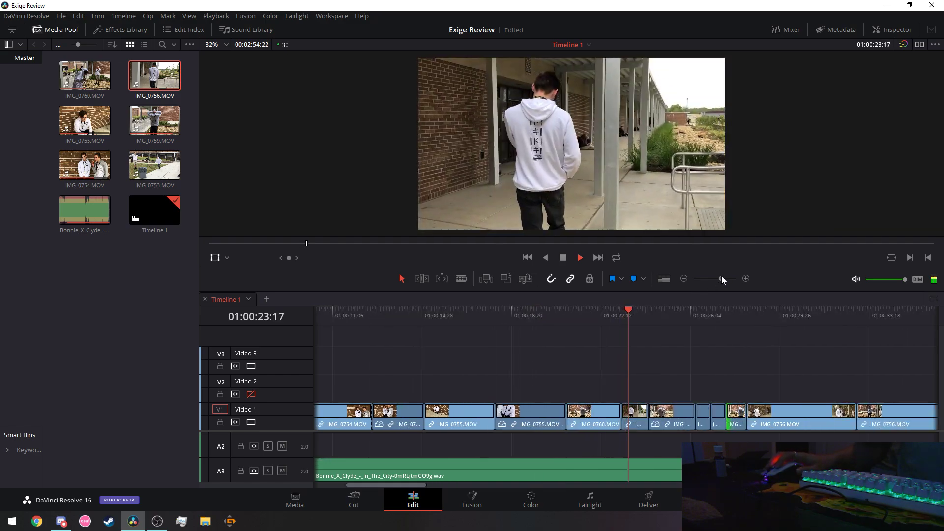
left_click_drag(720, 280, 718, 281)
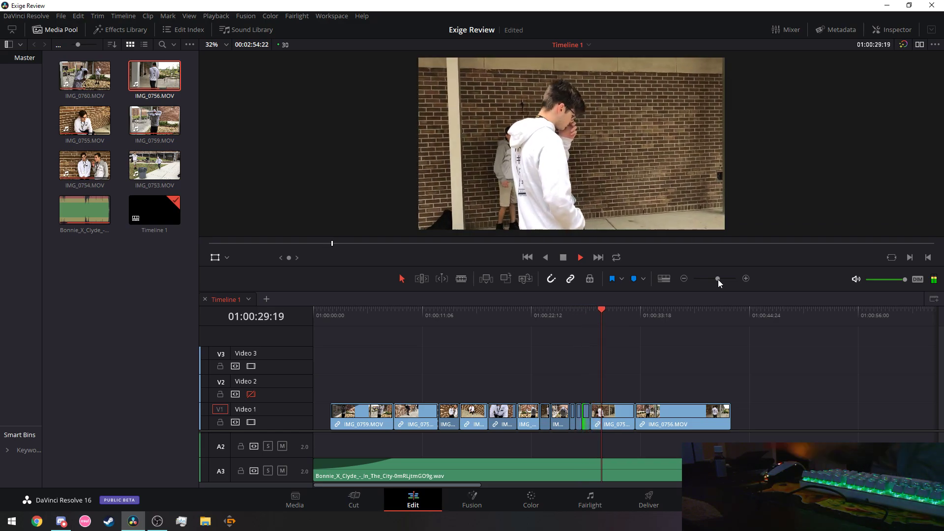
key("space")
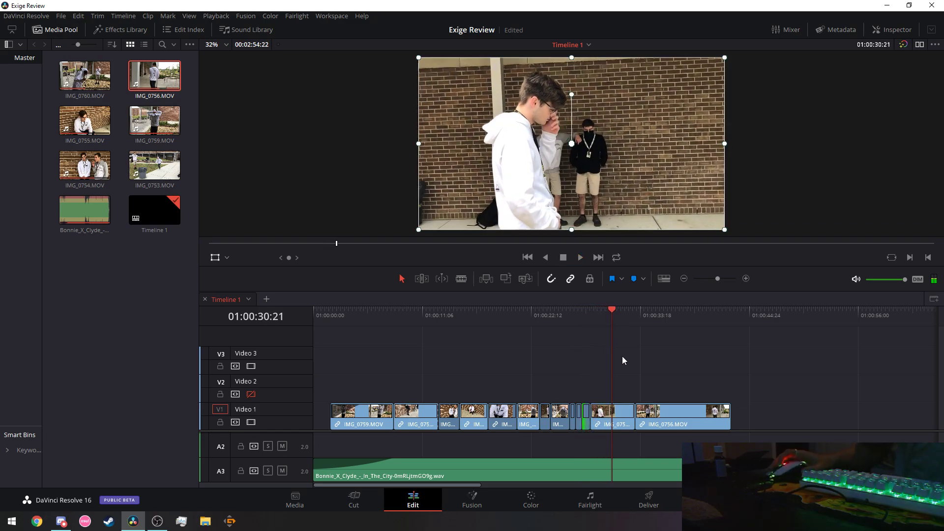
left_click_drag(718, 279, 722, 281)
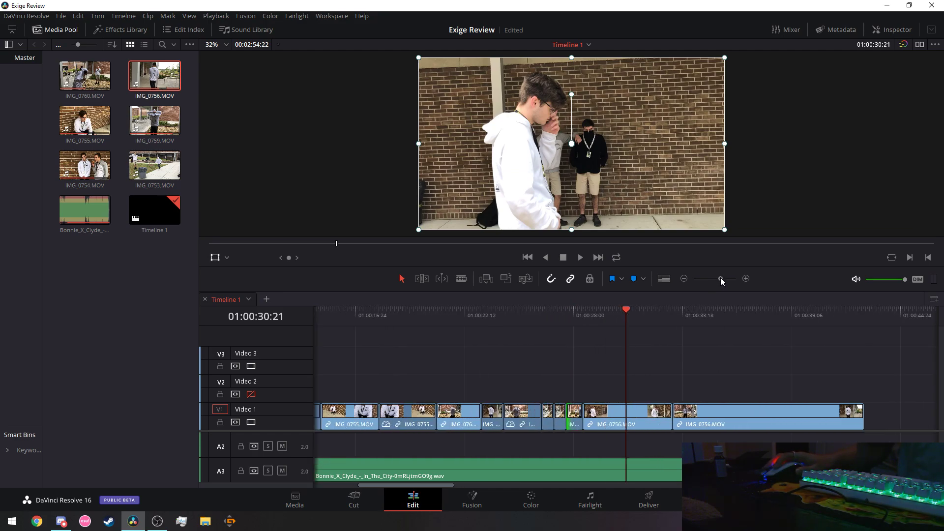
left_click_drag(585, 415, 585, 416)
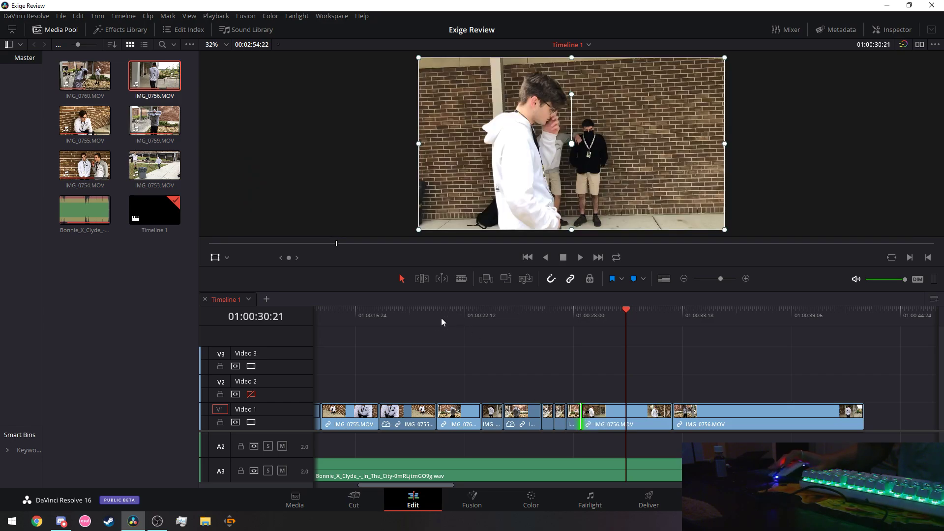
left_click(523, 312)
left_click(489, 315)
left_click(581, 257)
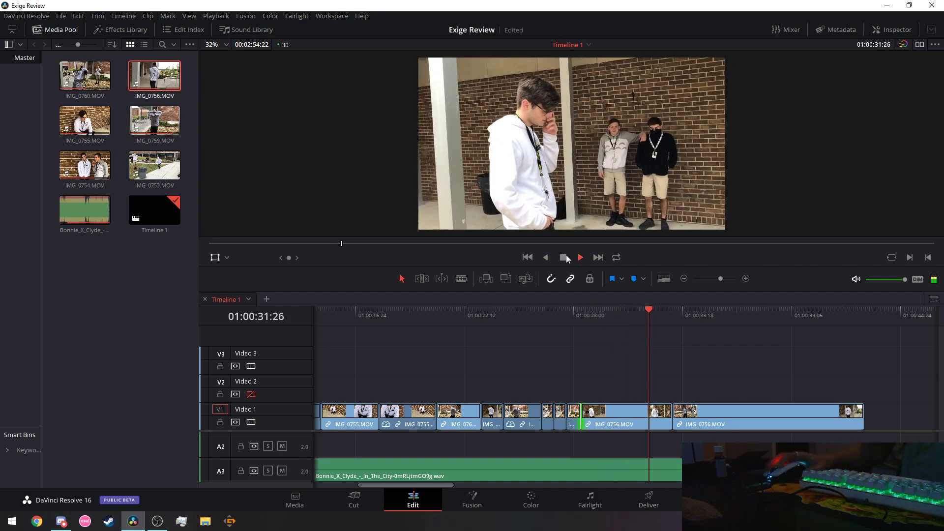
key("space")
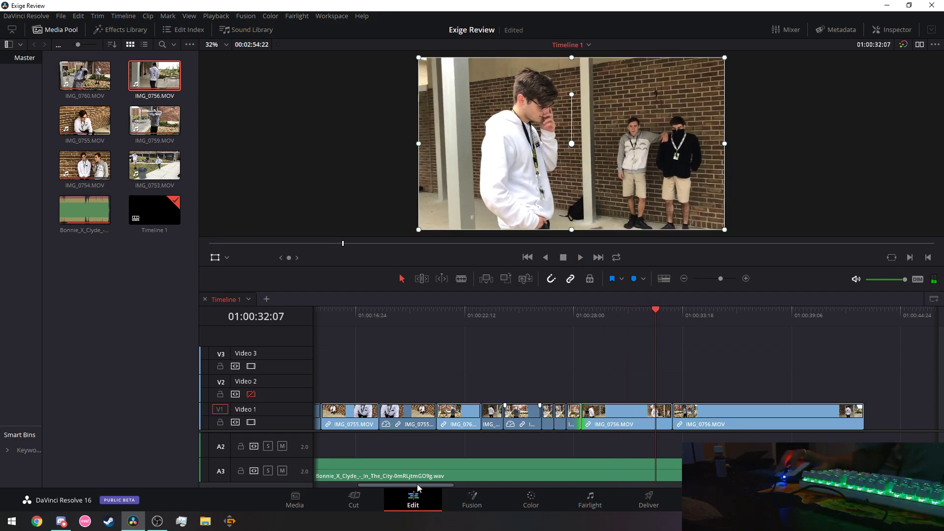
Replay the passage from 01:00:26:11 several times, stopping at 01:00:28:28.
left_click_drag(418, 484, 438, 486)
left_click(409, 313)
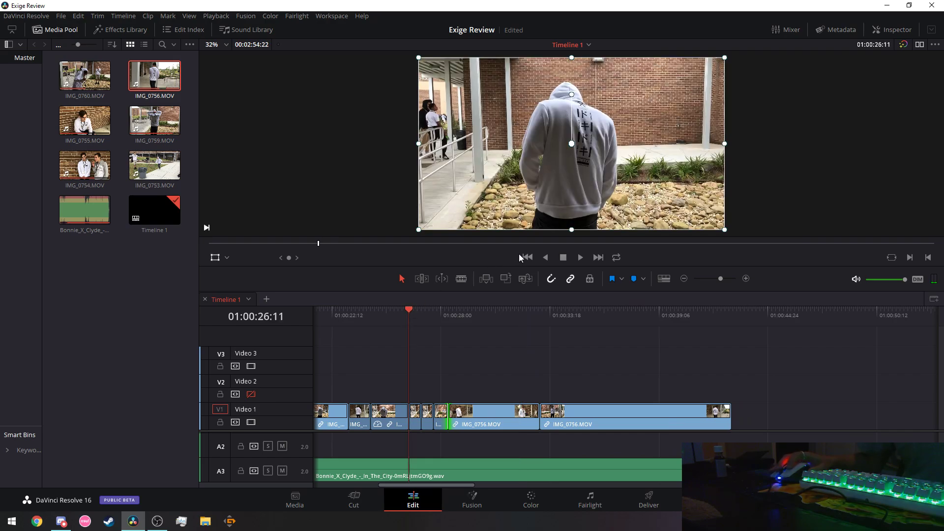
left_click(580, 257)
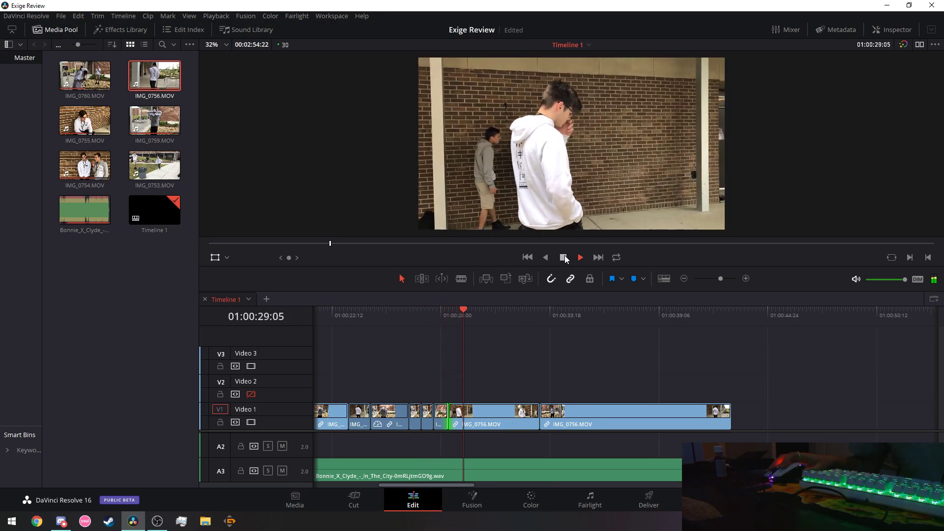
left_click(564, 259)
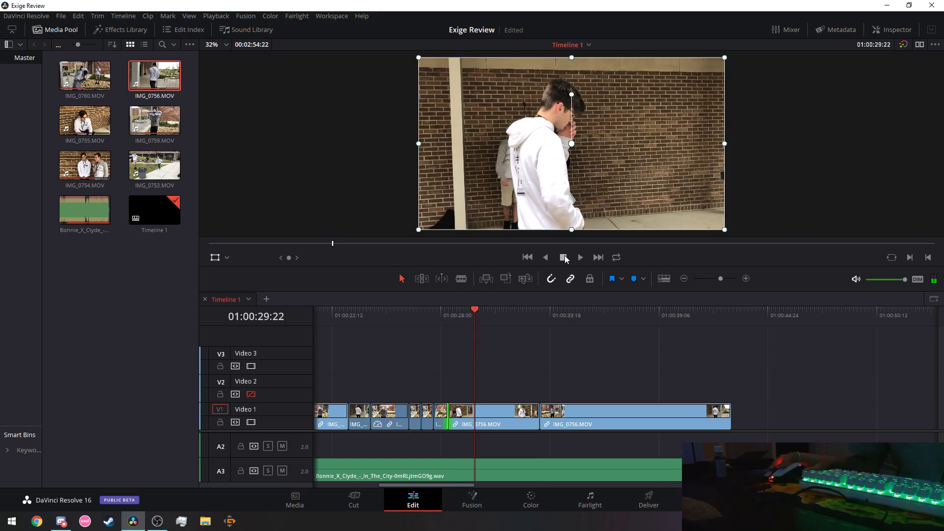
key("Up")
left_click(579, 258)
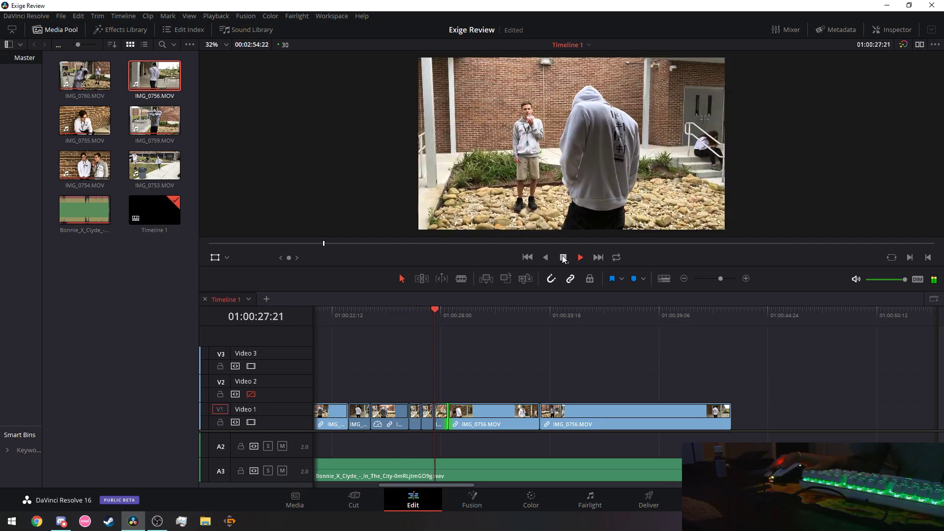
left_click(565, 258)
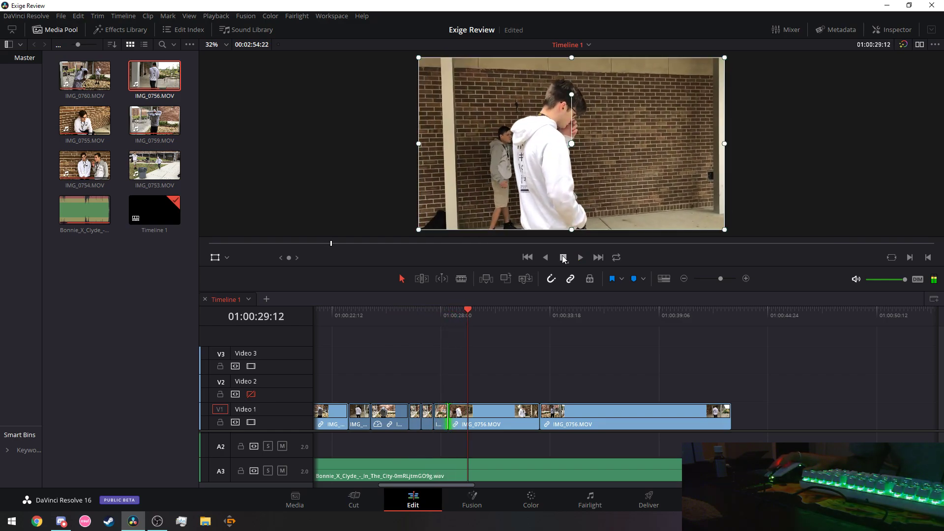
left_click(409, 308)
left_click(580, 260)
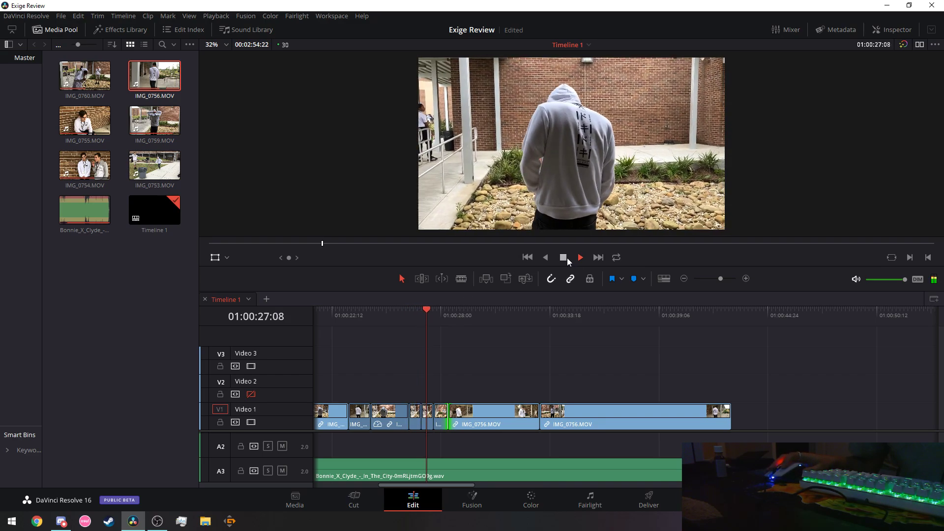
key("space")
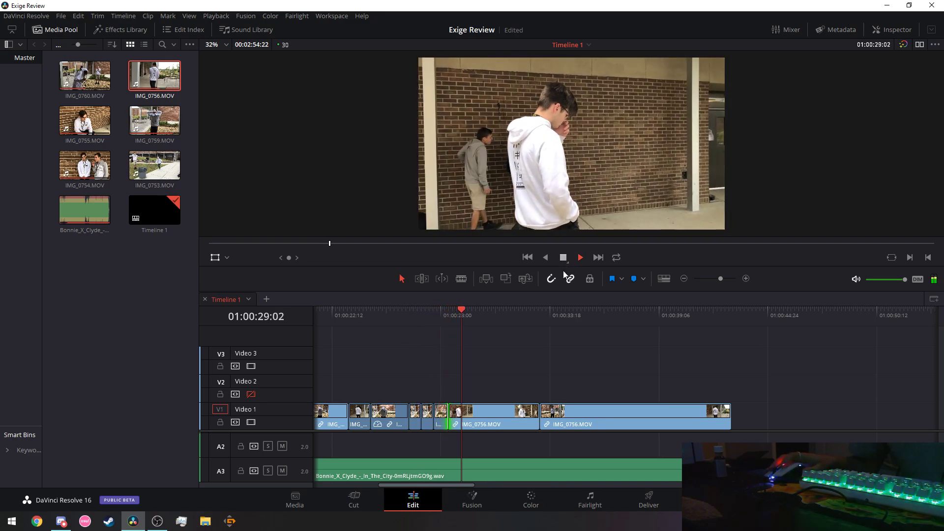
key("Left")
key("Left")
key("Left")
key("Left")
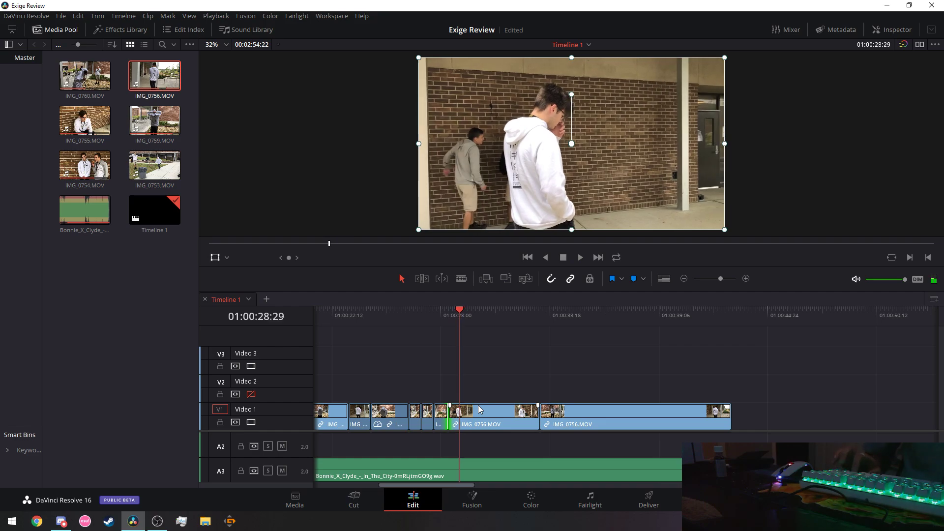
Split IMG_0756.MOV at the playhead, lift the later part to Video 2, and copy-paste the small clip.
left_click(460, 279)
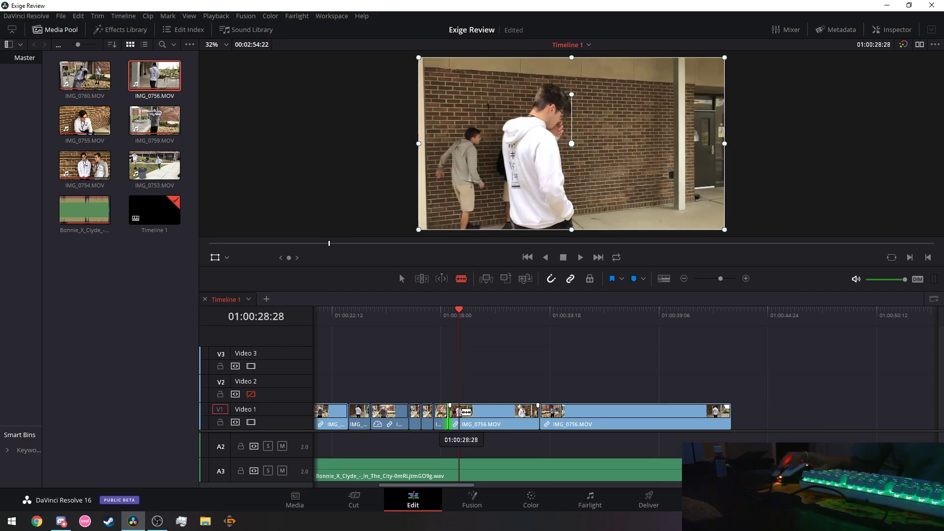
left_click(460, 413)
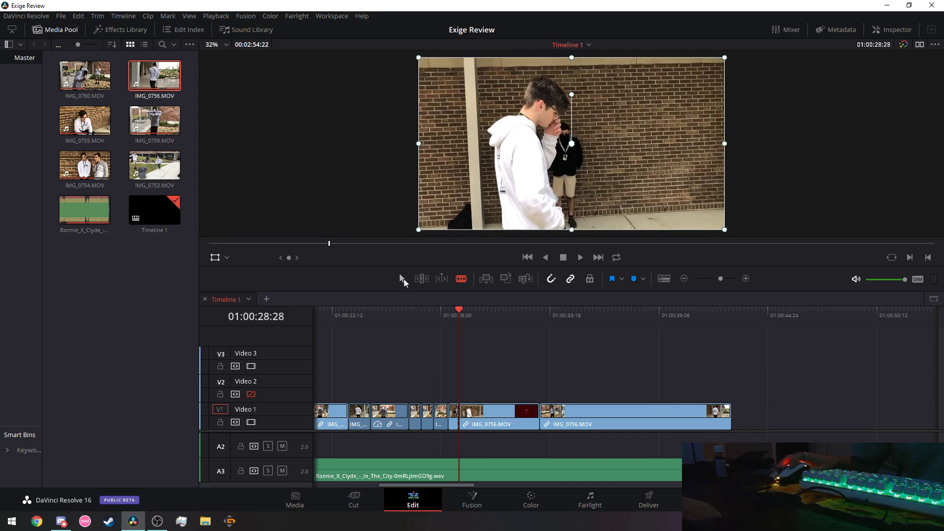
left_click_drag(494, 421, 502, 405)
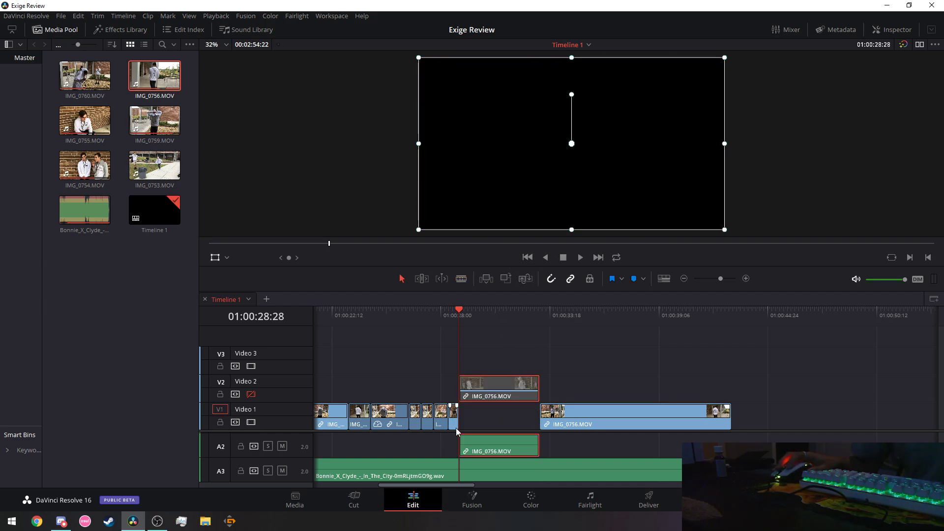
right_click(456, 420)
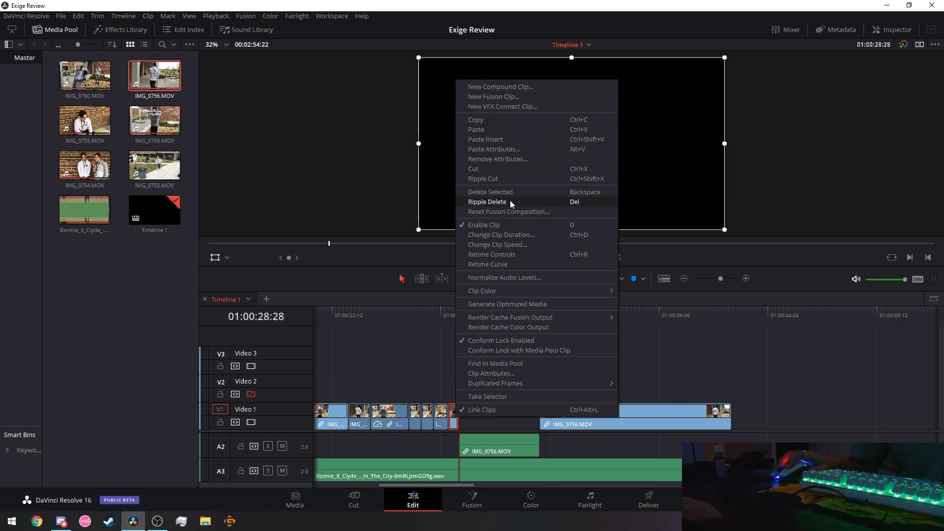
left_click(518, 127)
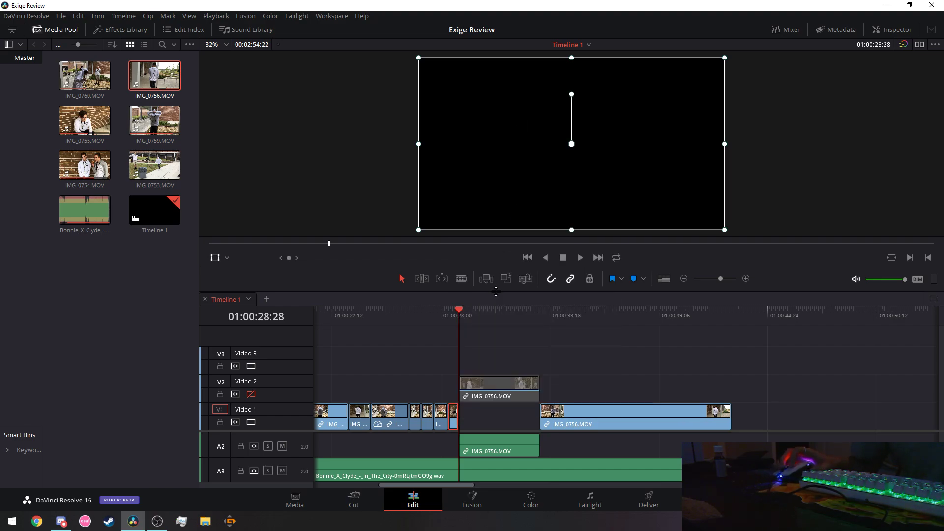
key("ctrl+v")
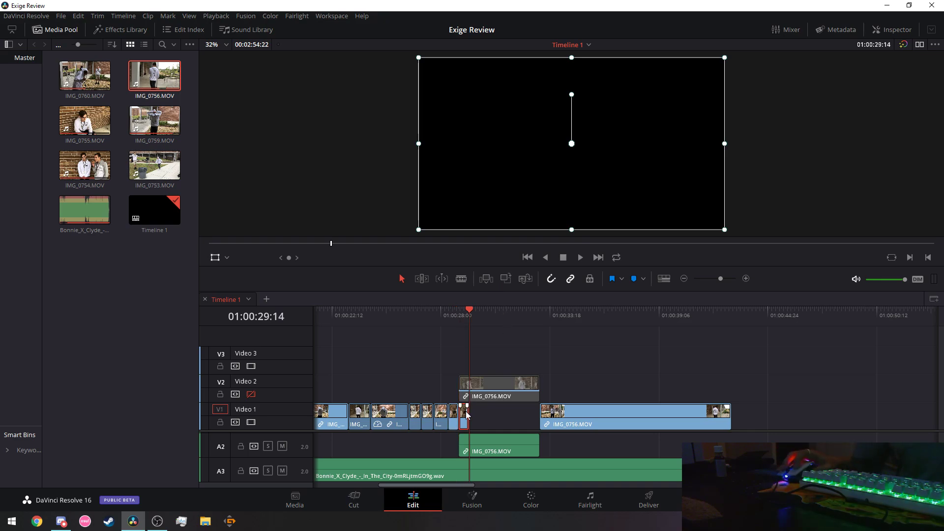
Set the clip to Reverse speed and drop it into the Video 1 gap.
right_click(465, 413)
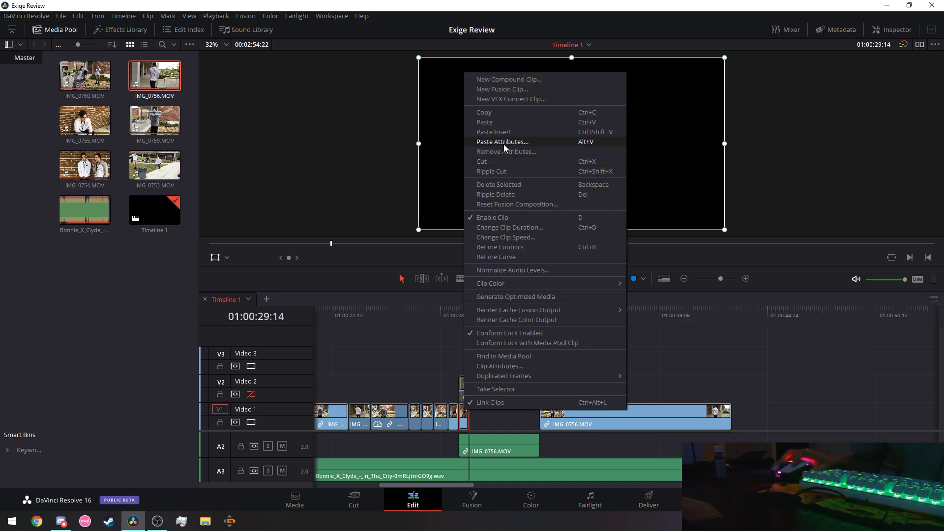
left_click(521, 238)
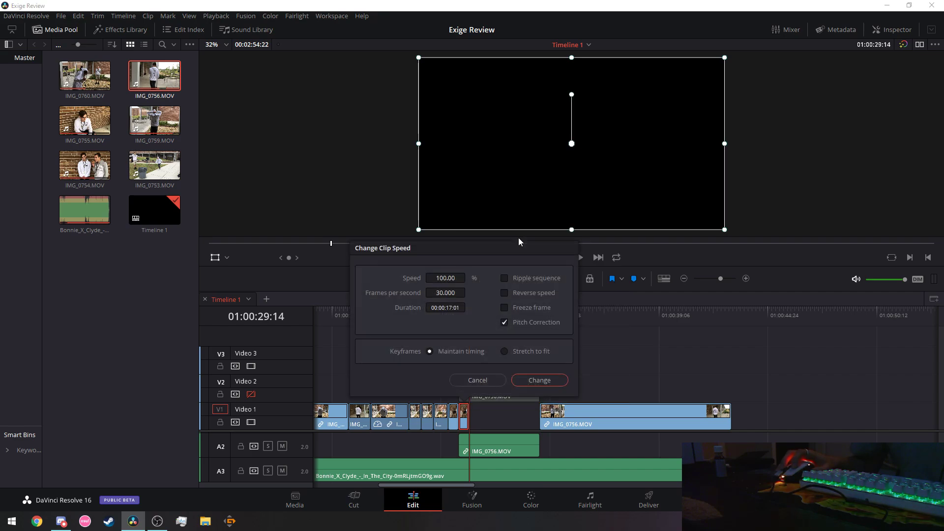
left_click(504, 291)
left_click(541, 380)
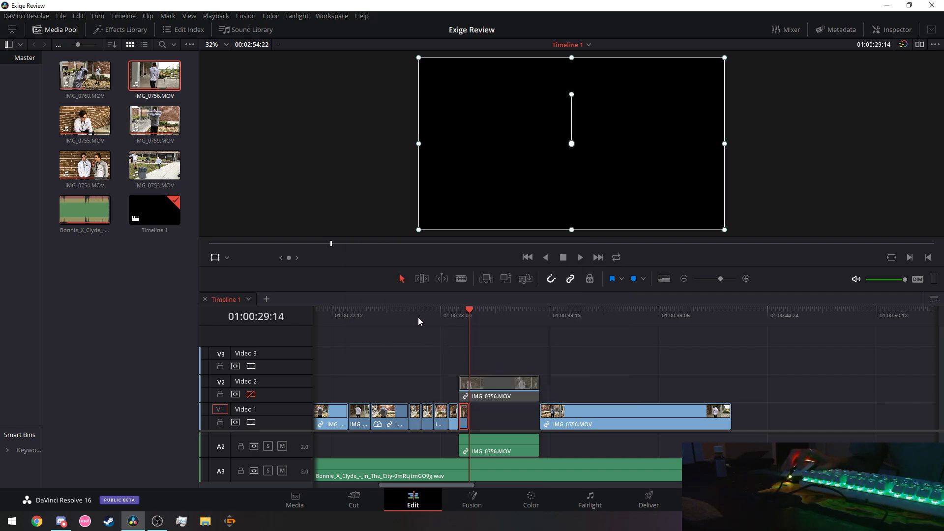
mouse_move(595, 417)
left_mouse_down()
mouse_move(618, 418)
mouse_move(592, 424)
left_mouse_up()
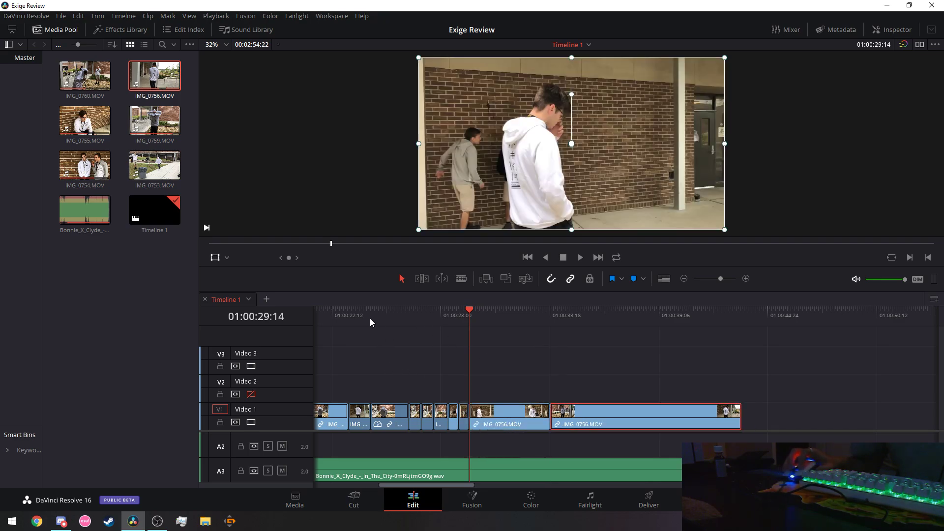
Replay the reworked sequence from around 01:00:21 and 01:00:26 against the music.
left_click(371, 322)
left_click(580, 258)
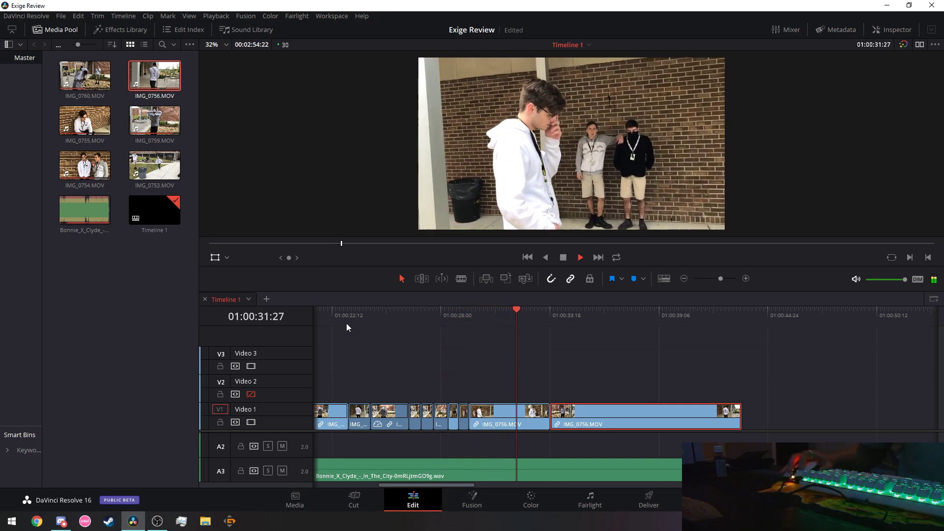
left_click(341, 312)
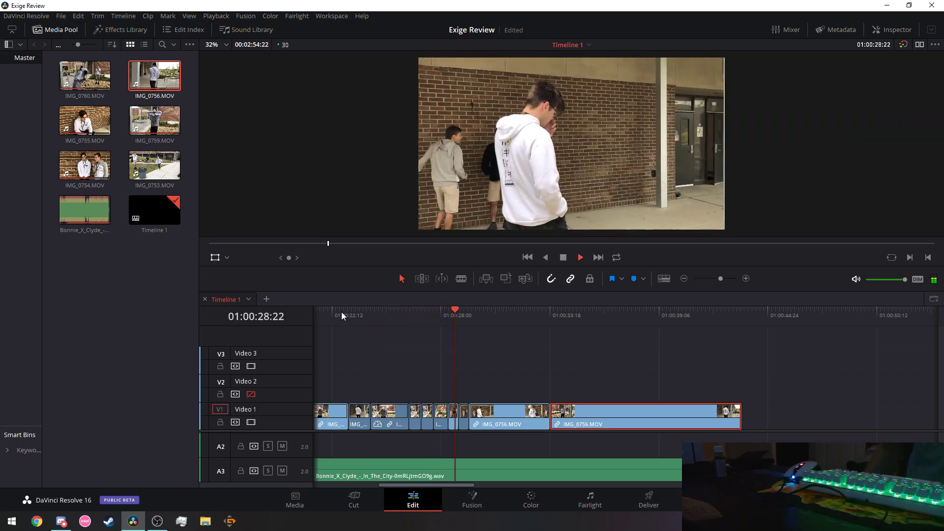
left_click_drag(441, 483, 432, 486)
left_click(373, 315)
key("space")
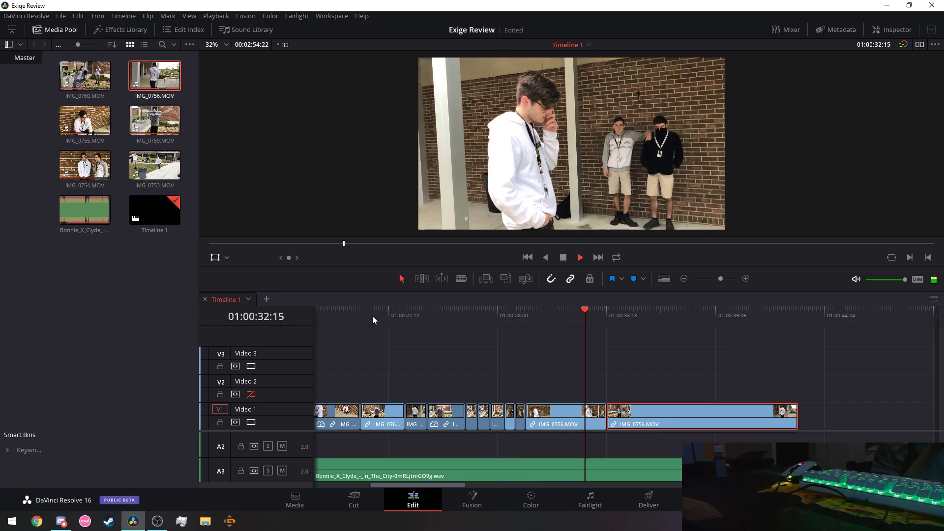
left_click(374, 317)
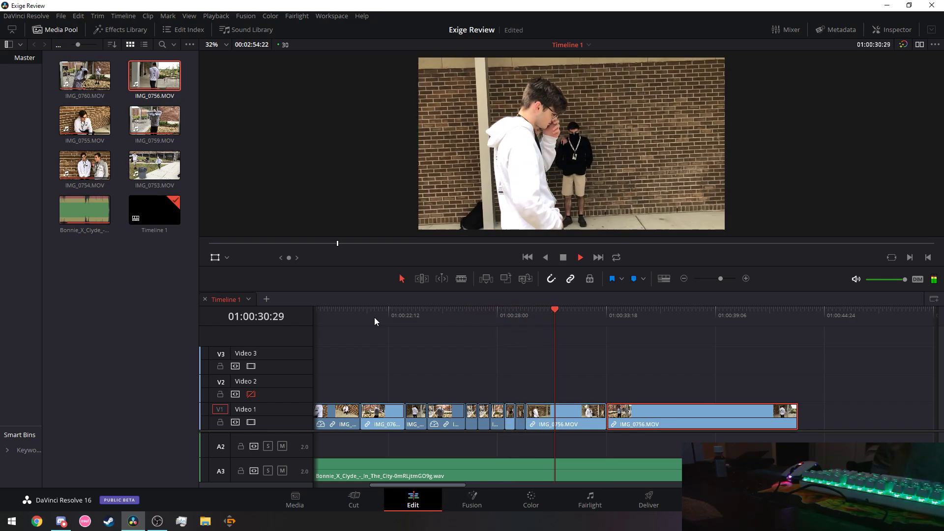
left_click(455, 317)
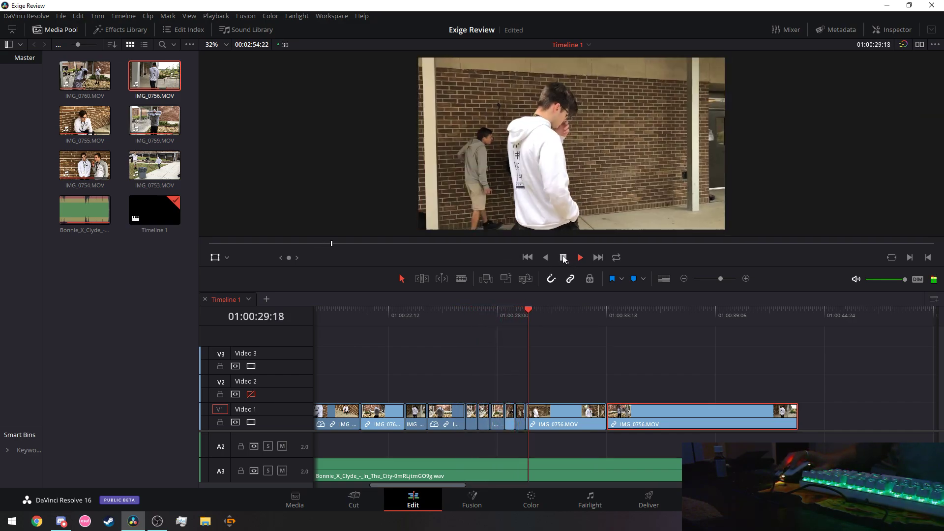
left_click(564, 258)
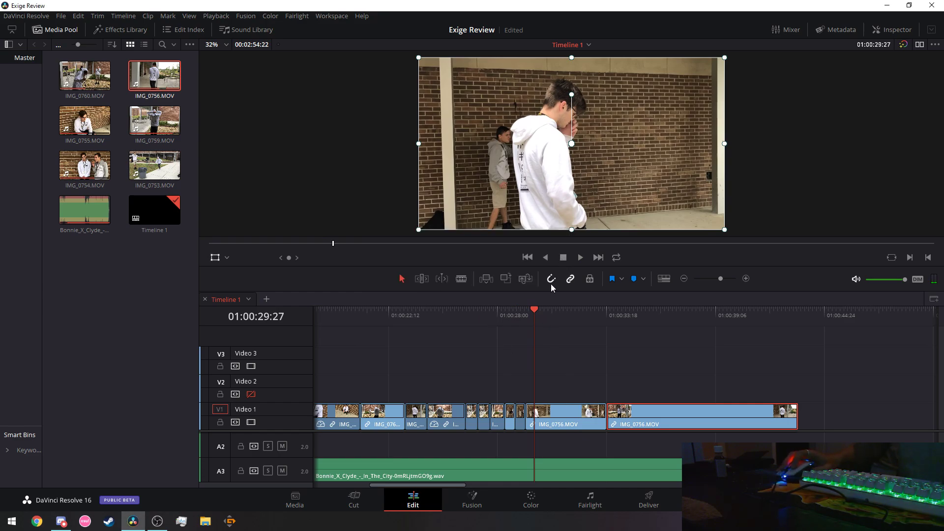
Blade IMG_0756.MOV at the playhead, set the right piece to 124% speed, and replay from 01:00:25:12.
left_click(461, 279)
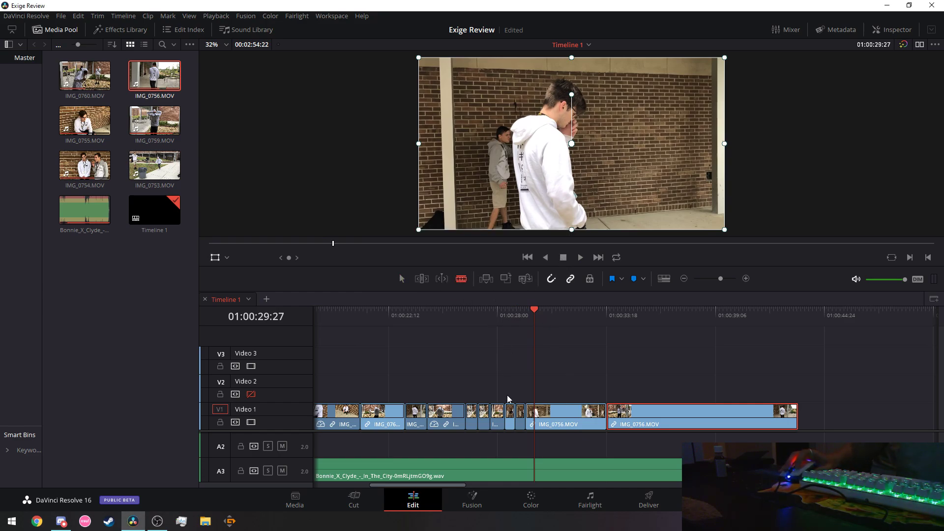
left_click(534, 423)
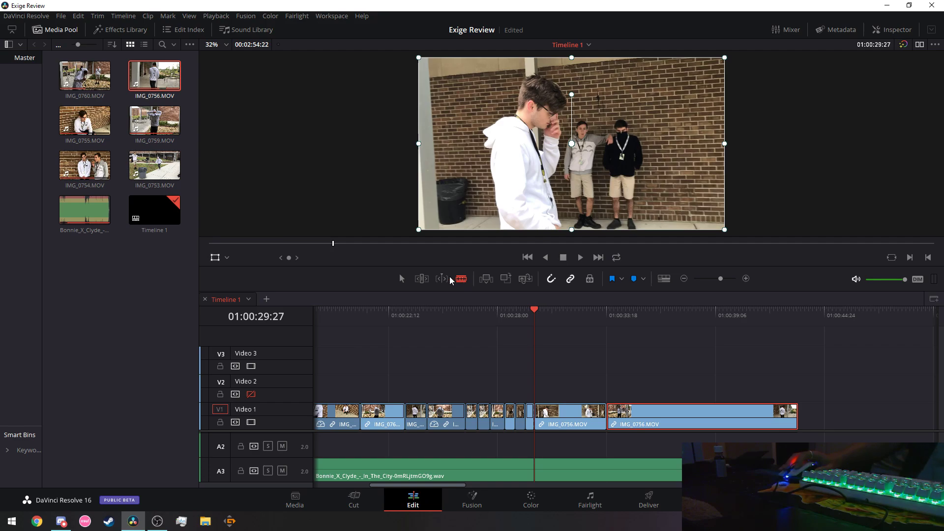
right_click(562, 418)
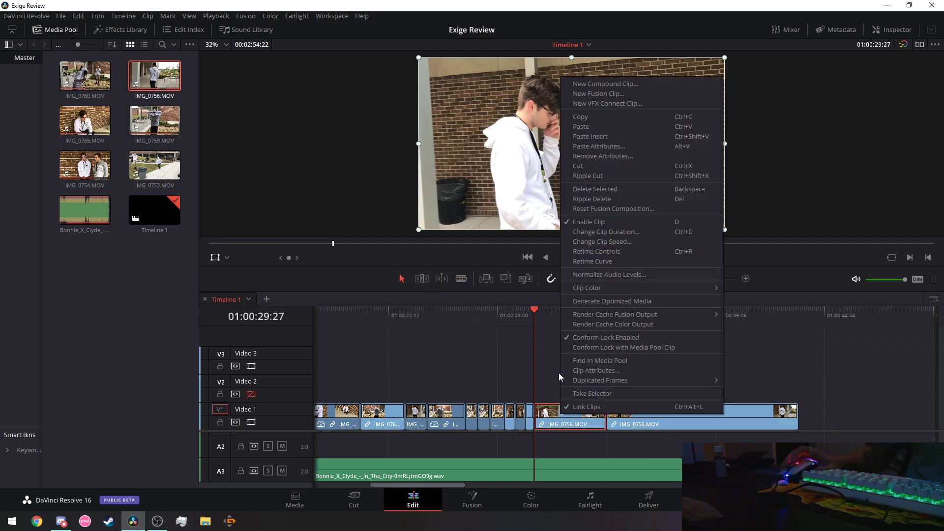
left_click(613, 242)
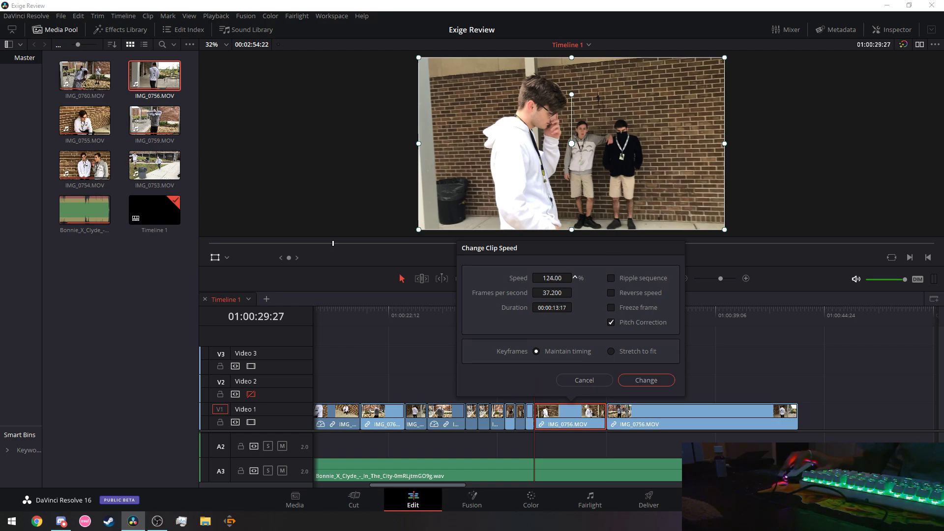
left_click(646, 380)
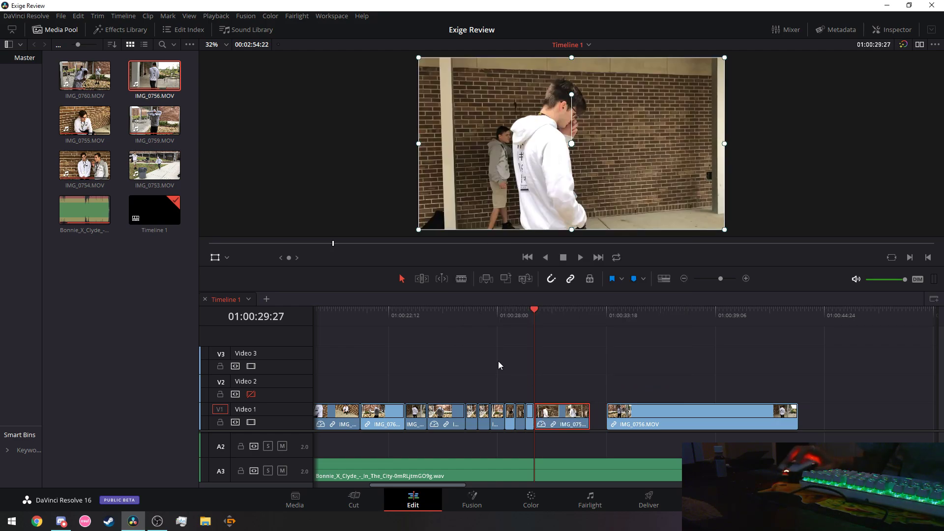
left_click(448, 320)
left_click(582, 257)
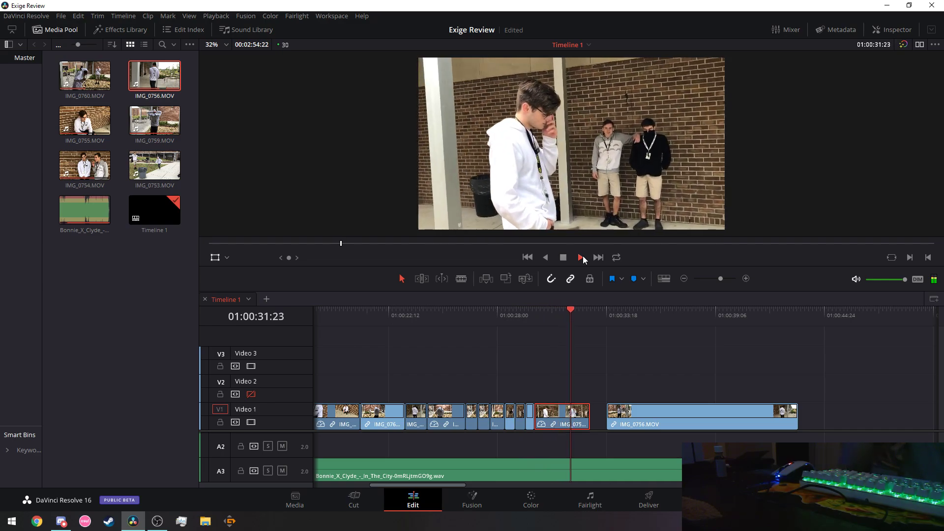
Replay the sped-up section from 01:00:26:11 and 01:00:27:00 to judge where to cut.
left_click(582, 258)
left_click(466, 310)
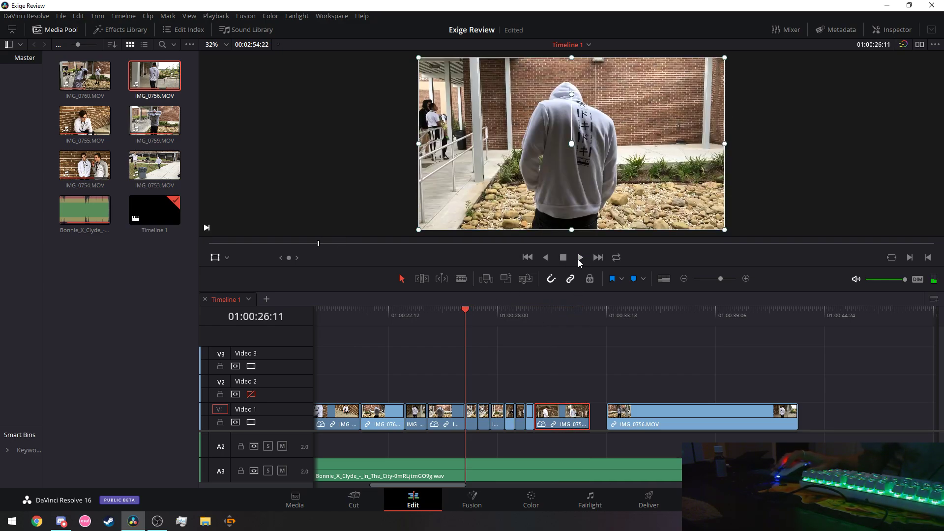
left_click(579, 257)
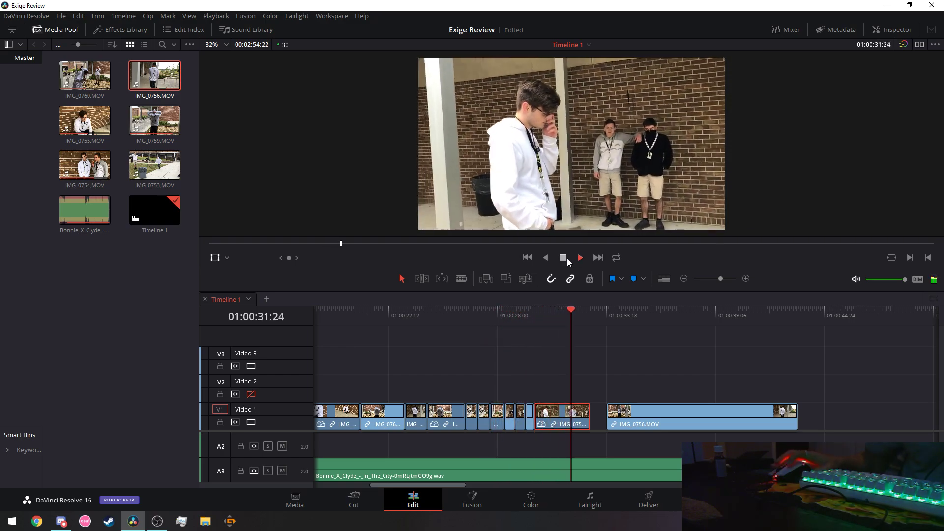
left_click(566, 258)
left_click(480, 312)
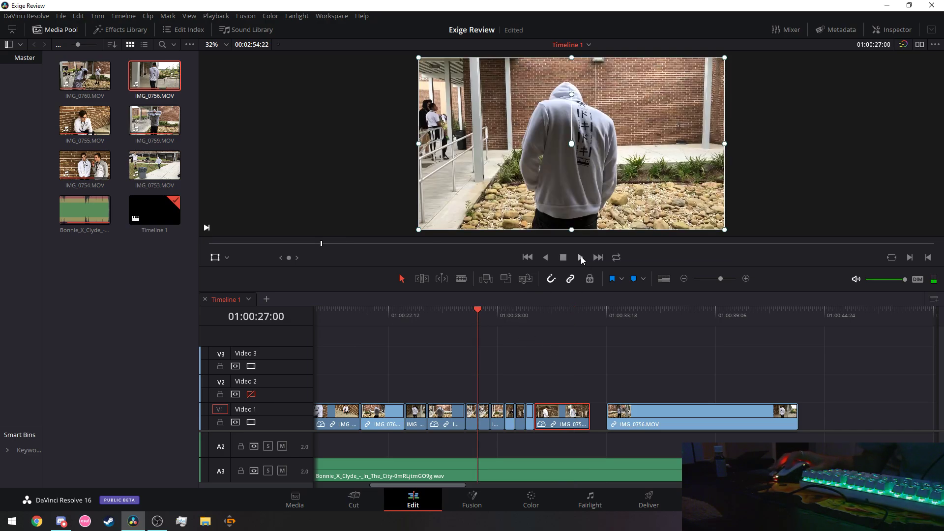
left_click(581, 257)
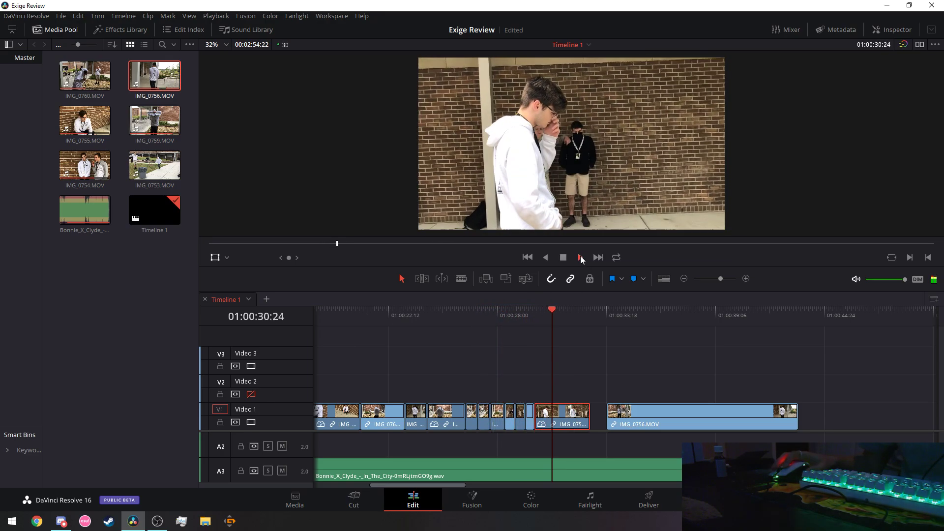
left_click(564, 259)
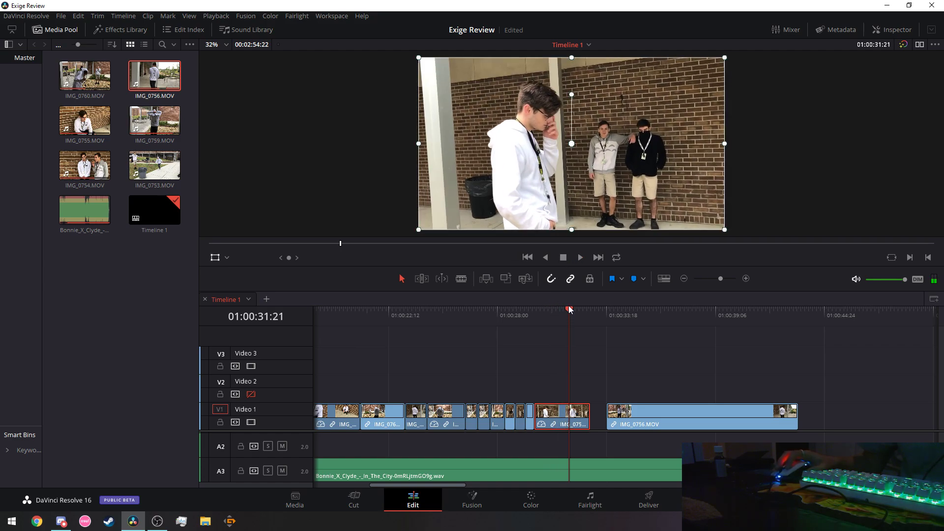
left_click(465, 313)
left_click(579, 257)
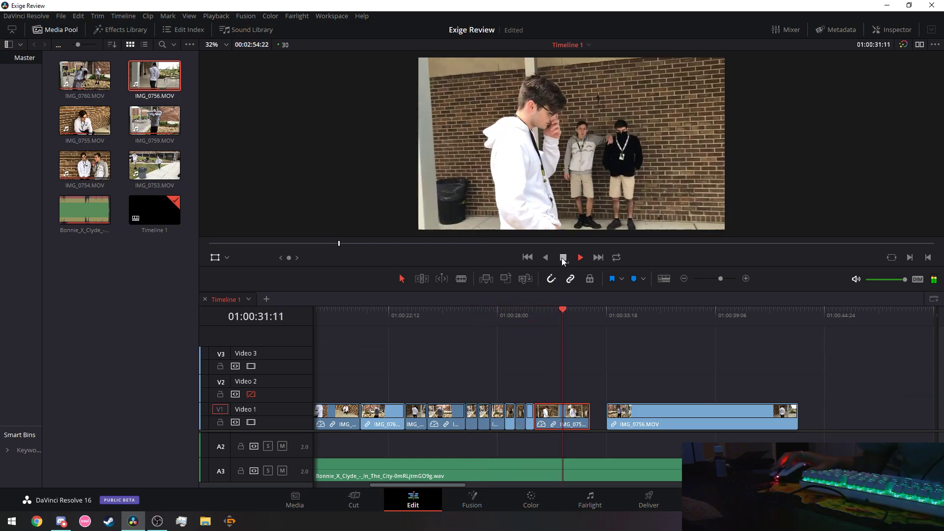
Step the playhead to 01:00:30:23 and blade the sped-up IMG_0756.MOV clip there.
left_click(549, 304)
key("Up")
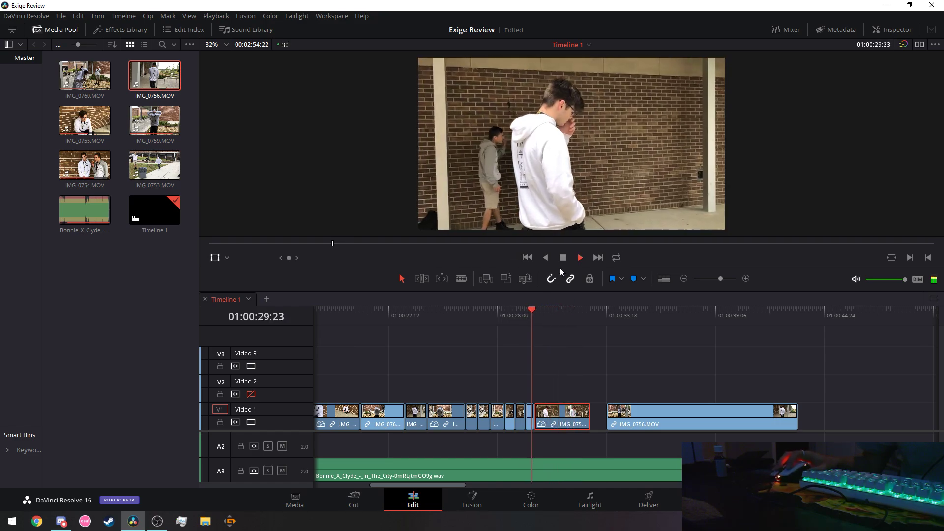
left_click(563, 258)
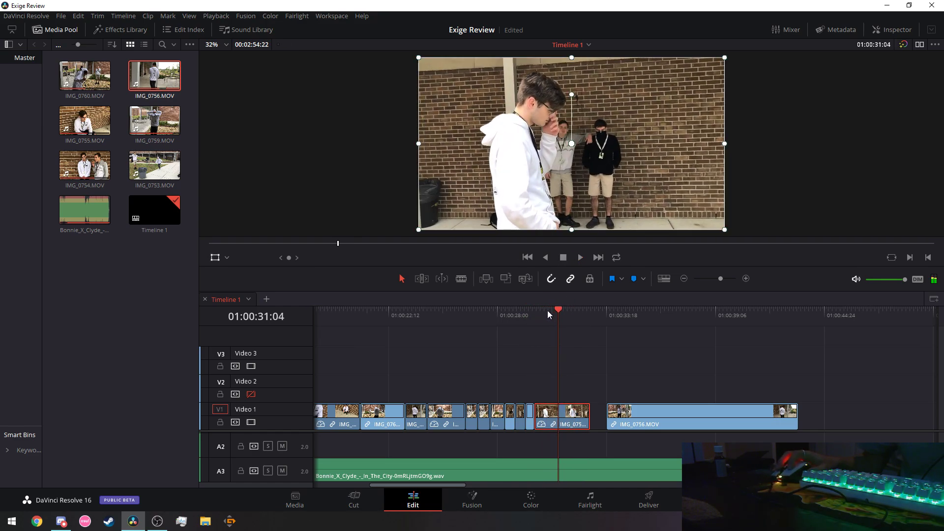
key("Up")
key("Up")
key("Up")
key("Up")
key("Up")
left_click(581, 258)
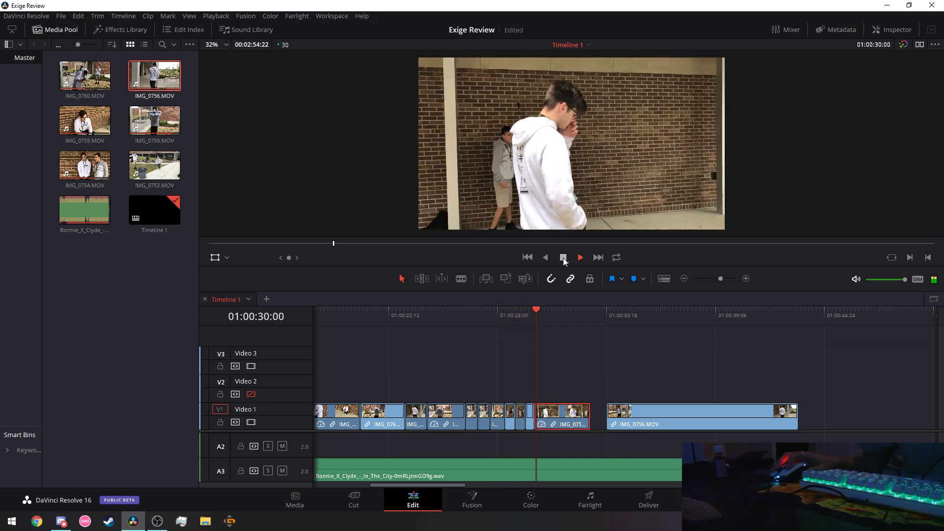
left_click(564, 259)
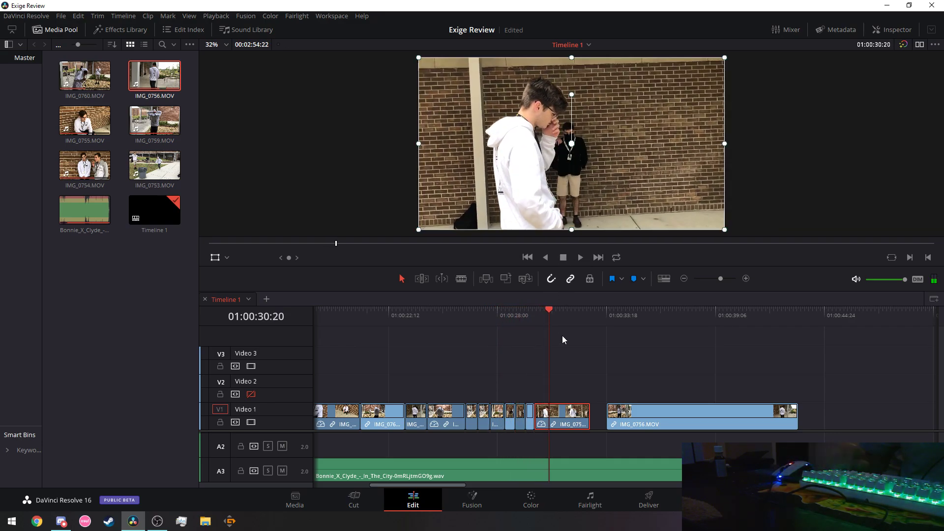
key("Right")
key("Right")
key("Right")
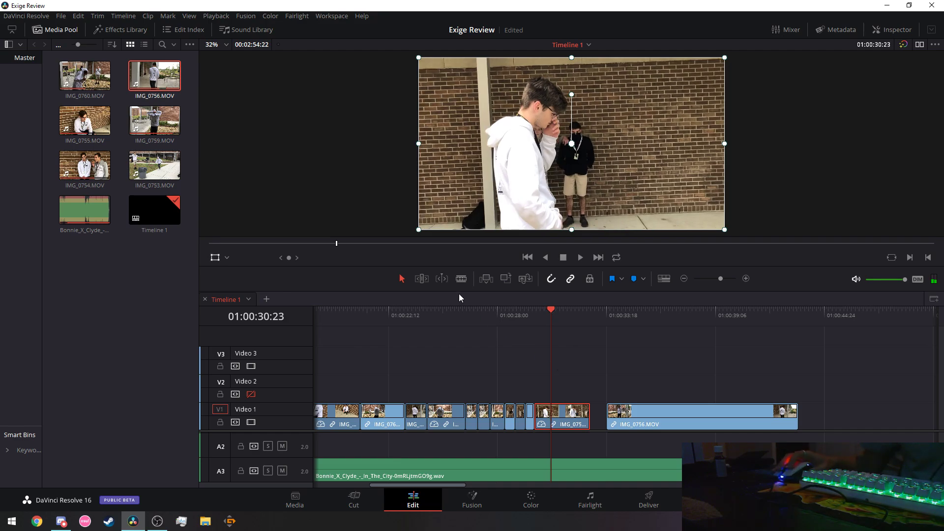
left_click(552, 414)
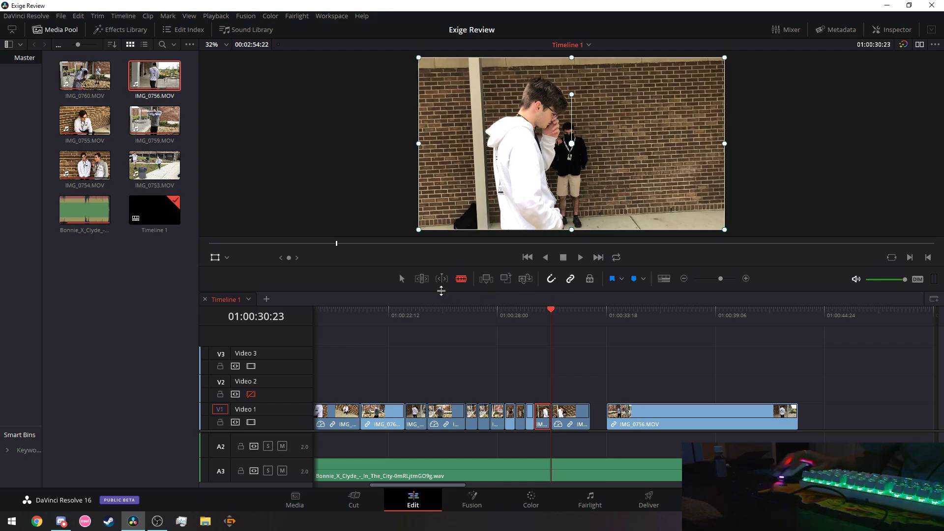
right_click(569, 422)
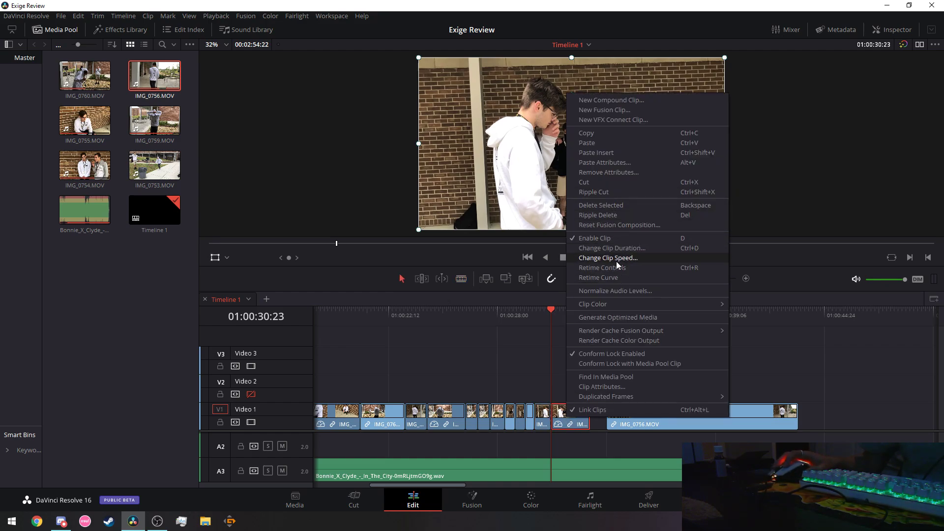
left_click(615, 259)
left_click(611, 293)
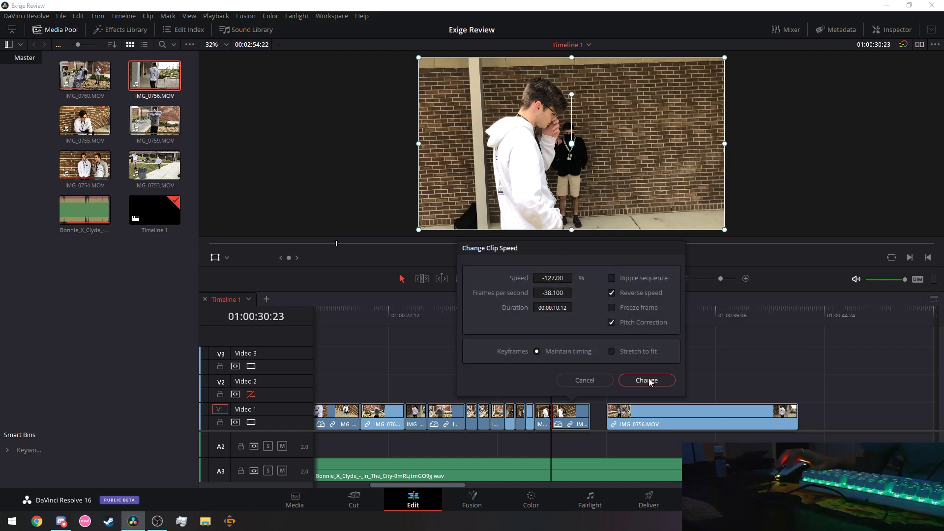
left_click(647, 381)
left_click(369, 310)
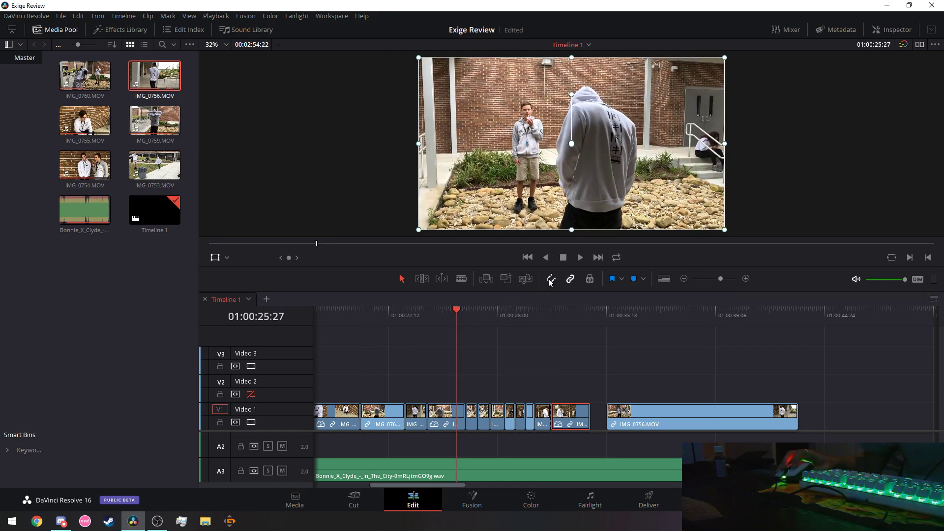
left_click(580, 260)
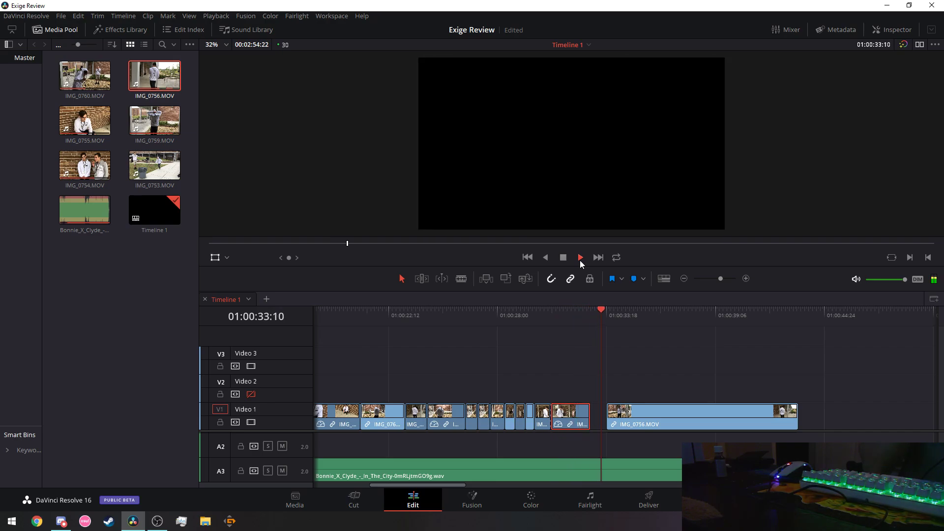
left_click(376, 324)
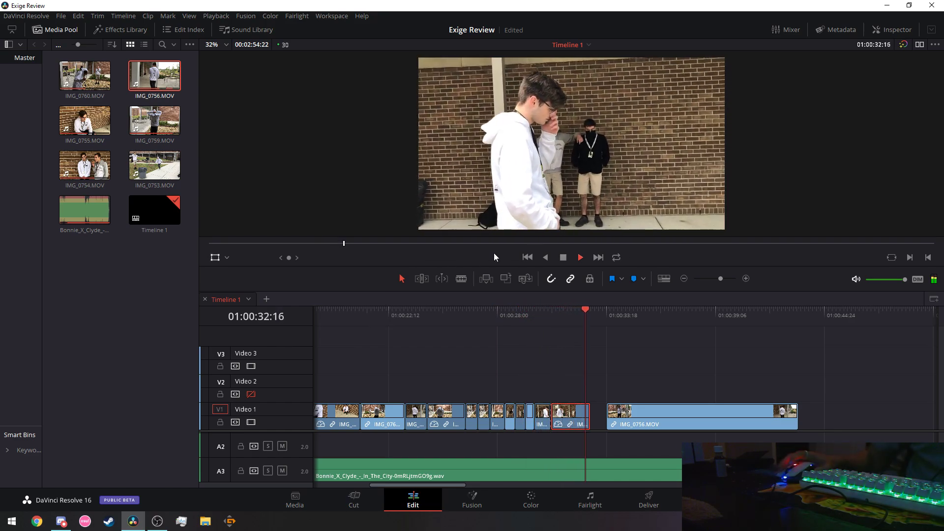
left_click(564, 258)
mouse_move(458, 486)
left_mouse_down()
mouse_move(751, 490)
mouse_move(474, 491)
left_mouse_up()
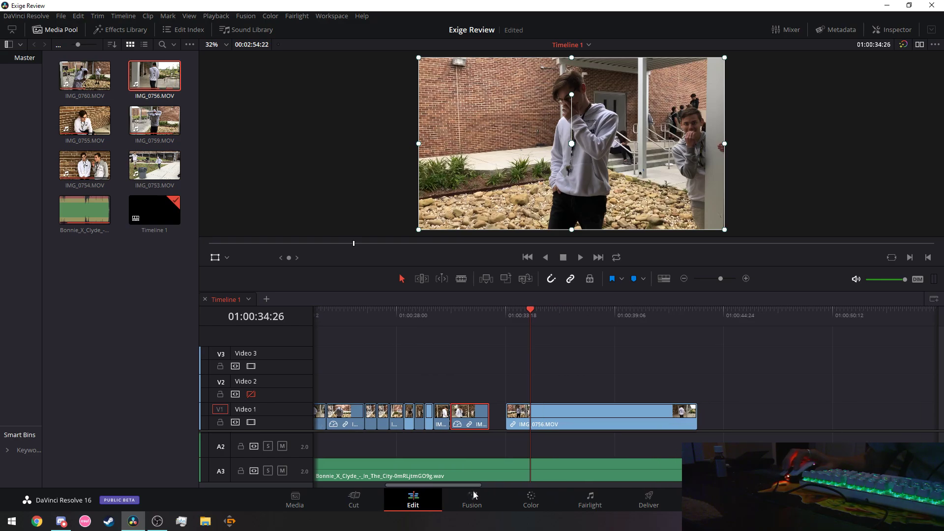
left_click(578, 257)
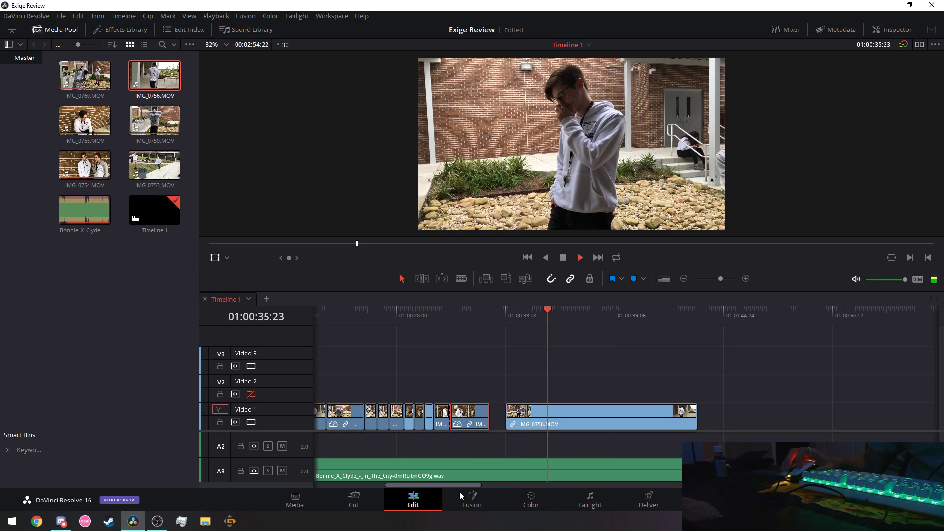
left_click_drag(449, 484, 485, 485)
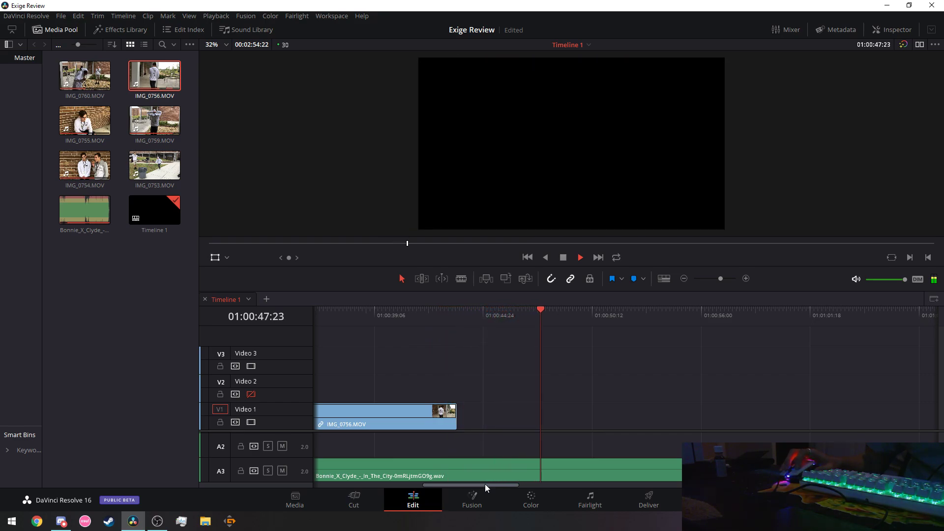
left_click_drag(485, 484, 357, 337)
left_click(564, 258)
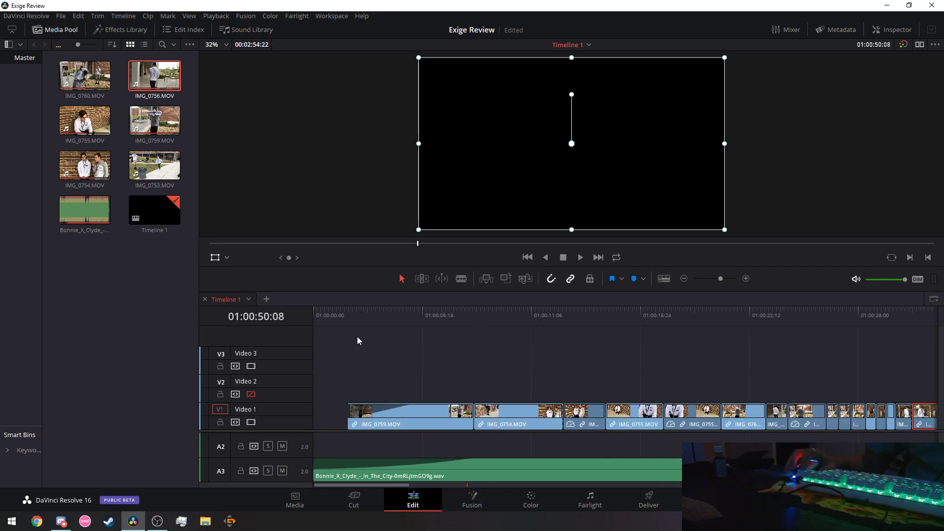
left_click(580, 258)
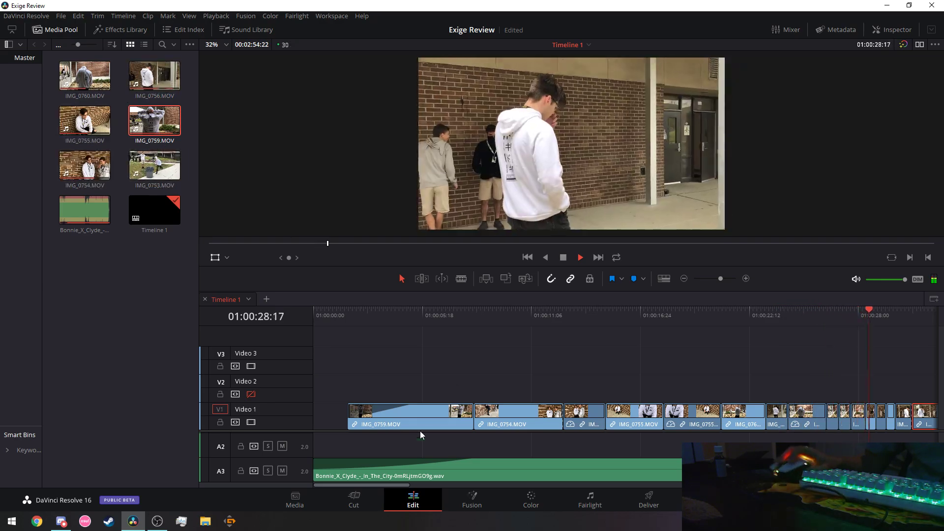
left_click_drag(387, 485, 466, 500)
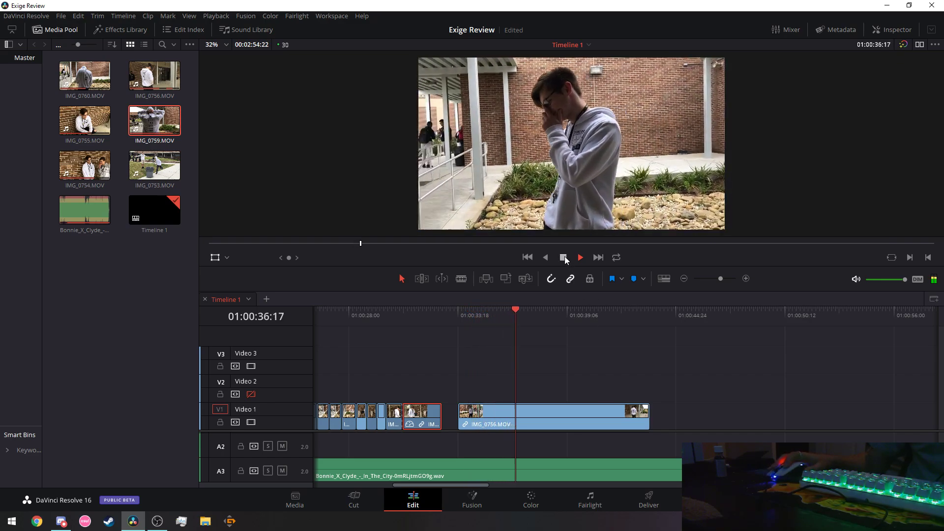
Cut IMG_0756.MOV from Video 1 and place IMG_0759.MOV from the Media Pool there.
key("space")
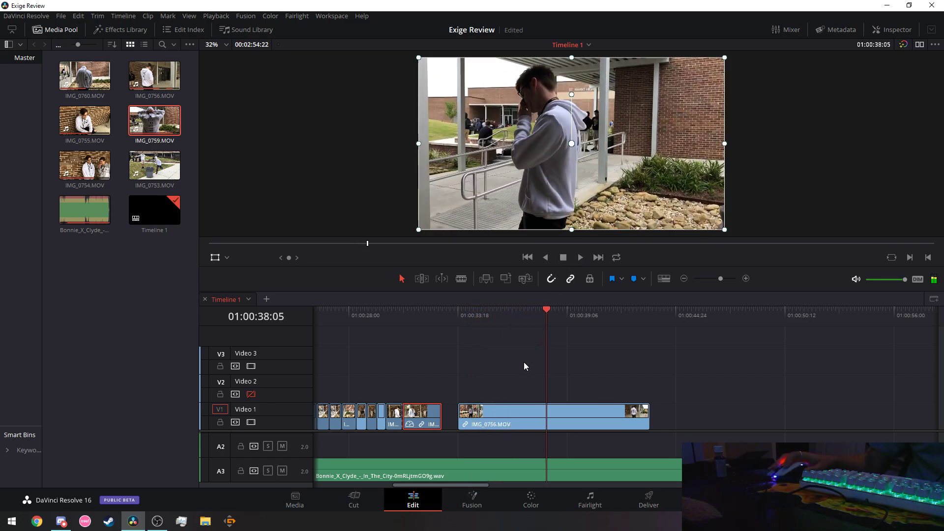
right_click(527, 413)
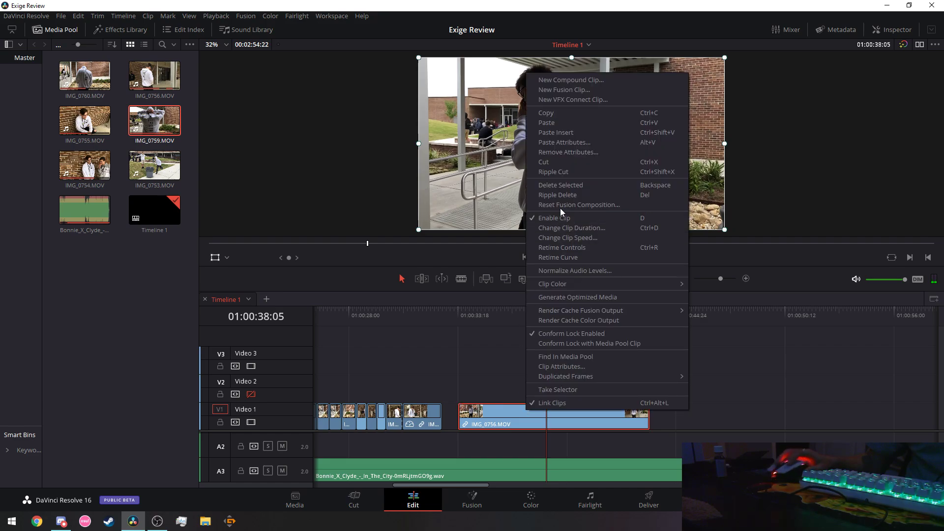
left_click(553, 162)
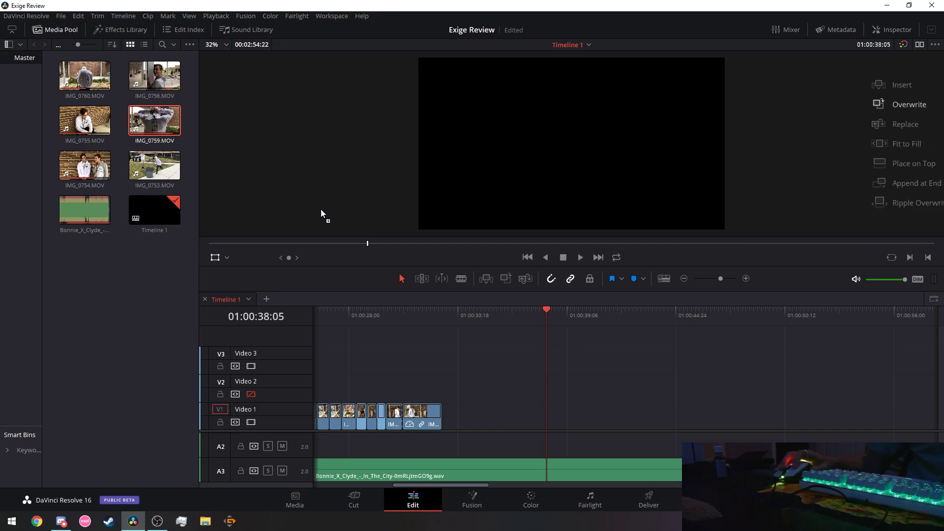
left_click_drag(459, 307, 449, 423)
Move the playhead back from 01:00:28:28 toward the start of the timeline.
left_click(464, 316)
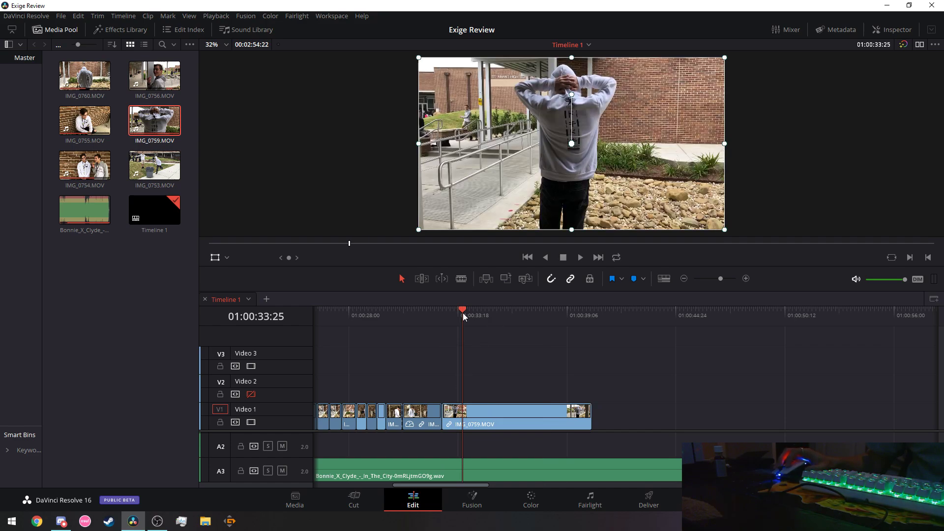
left_click(443, 315)
scroll(489, 443, "up", 1)
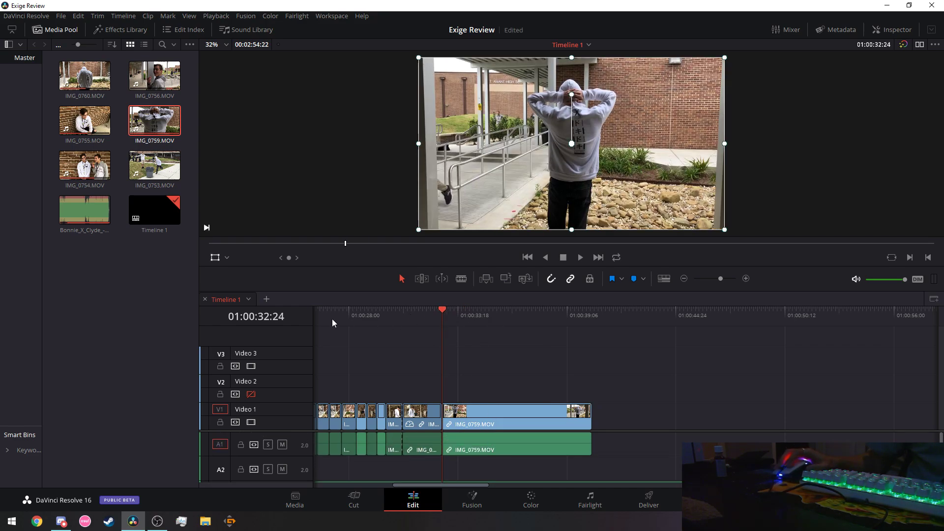
left_click(362, 315)
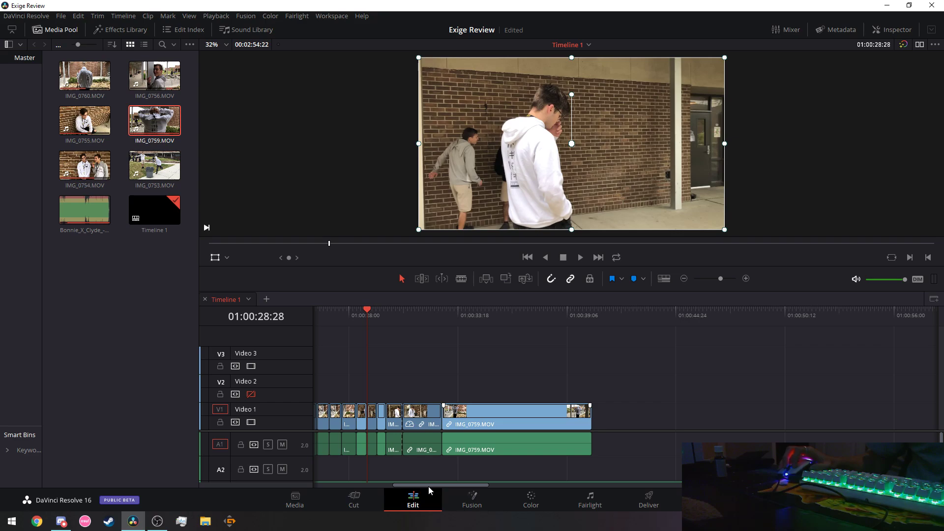
left_click_drag(429, 486, 360, 484)
left_click(317, 315)
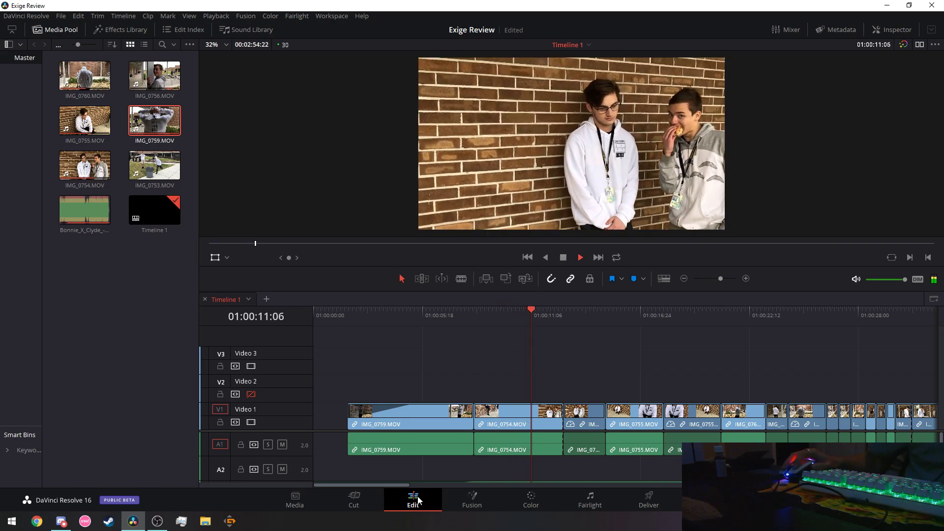
left_click_drag(393, 486, 397, 486)
scroll(421, 485, "left", 2)
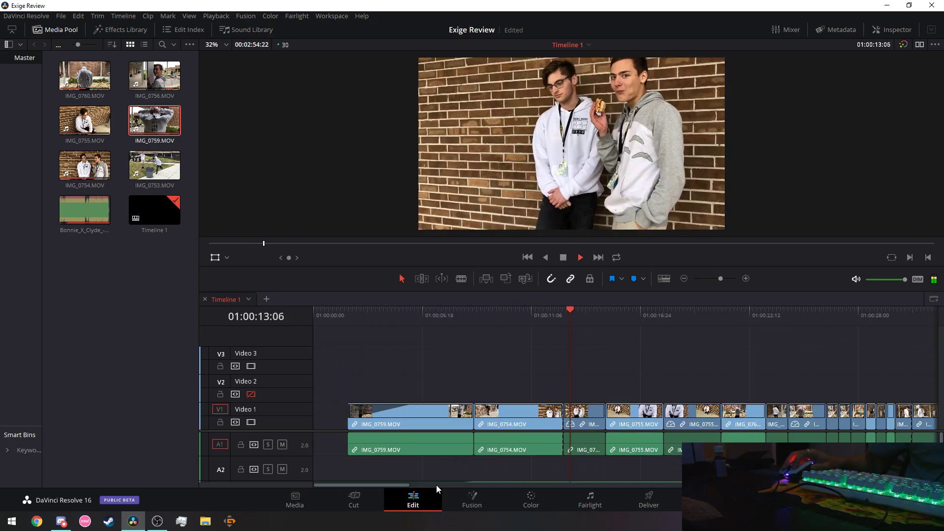
left_click(347, 320)
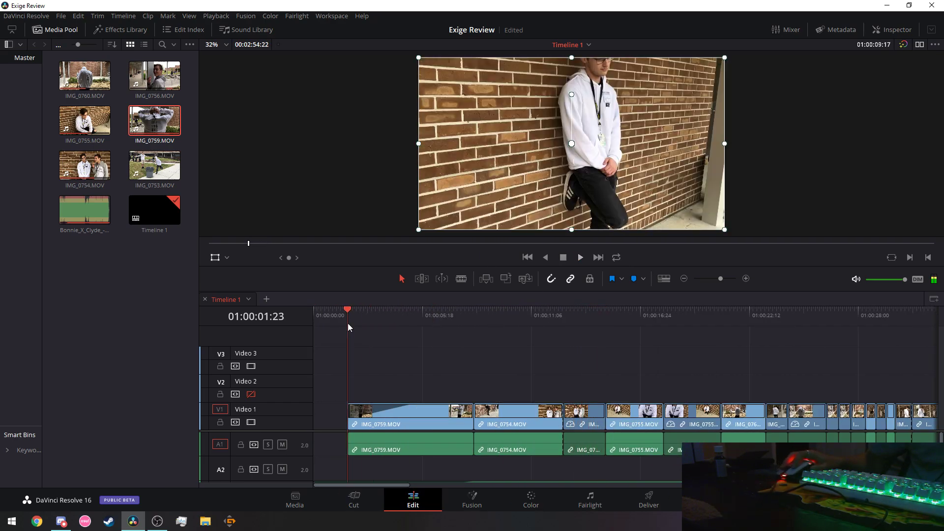
Play back the edit from the start and replay the section around 01:00:08–01:00:12 to find the cut point.
left_click_drag(335, 320, 318, 321)
key("space")
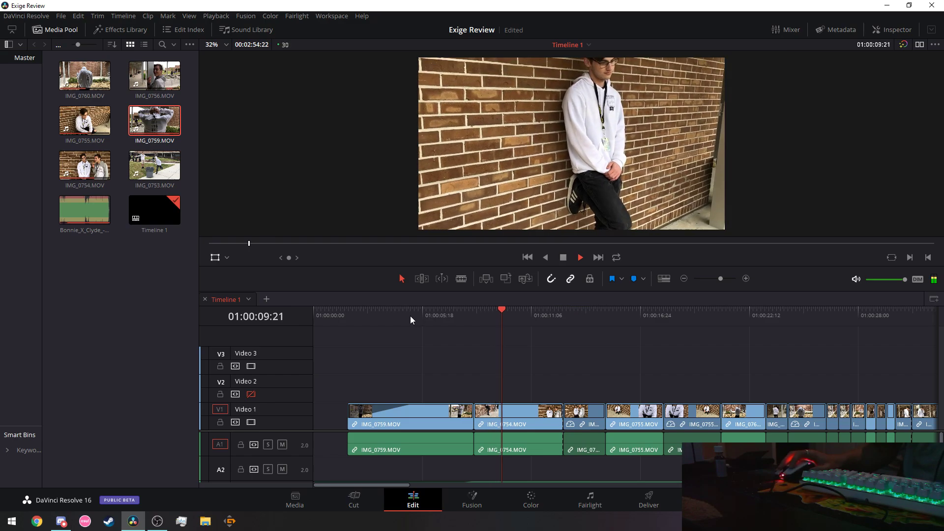
left_click(565, 261)
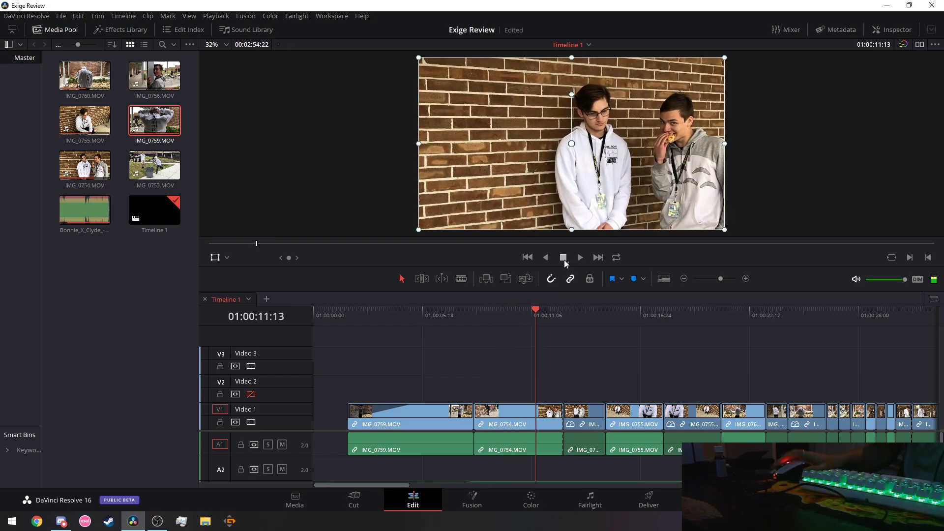
left_click(468, 317)
left_click(578, 258)
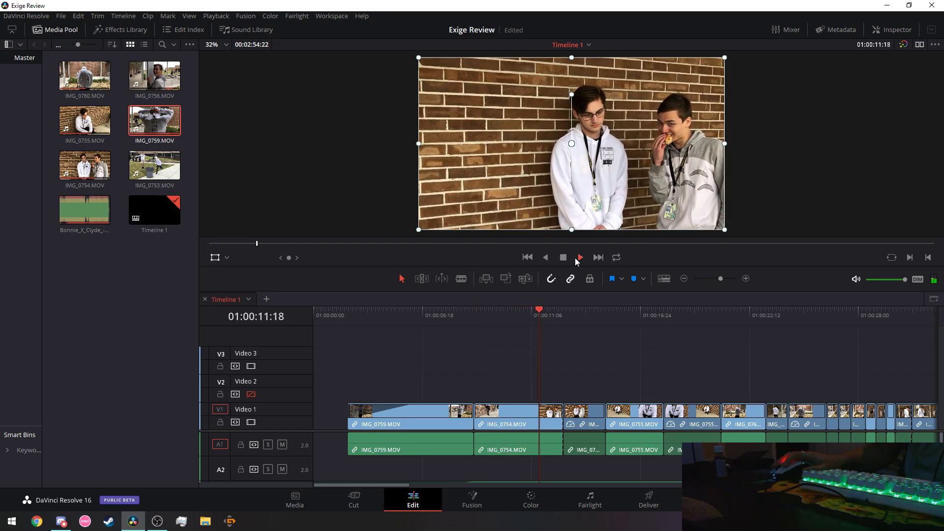
left_click(541, 312)
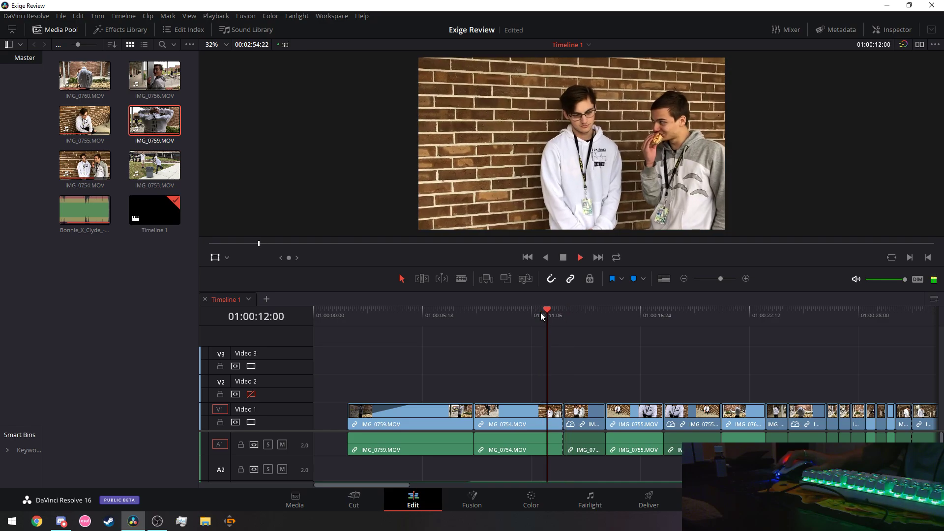
left_click(532, 312)
left_click(522, 313)
left_click(564, 258)
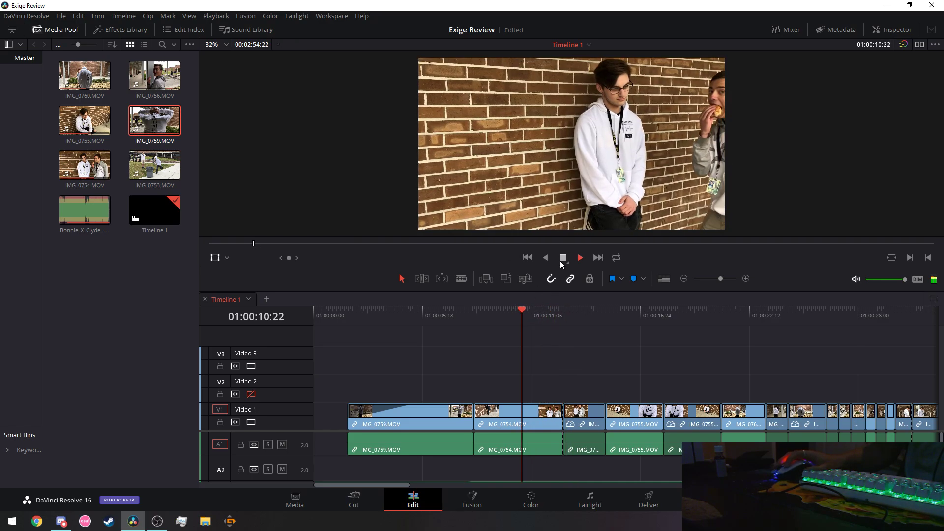
Park the playhead at 01:00:11:19 and blade IMG_0754.MOV there.
left_click(561, 258)
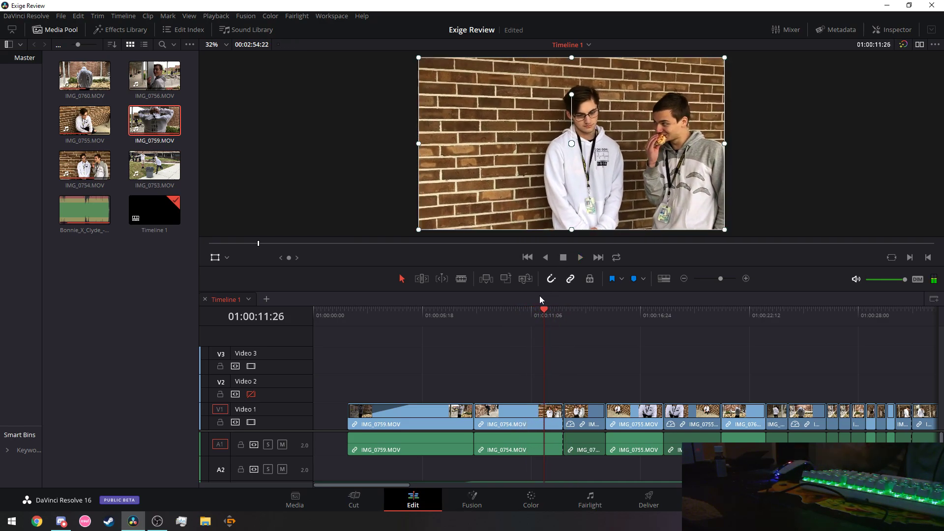
key("Left")
key("Left")
key("Left")
key("Left")
key("Left")
key("Left")
key("Left")
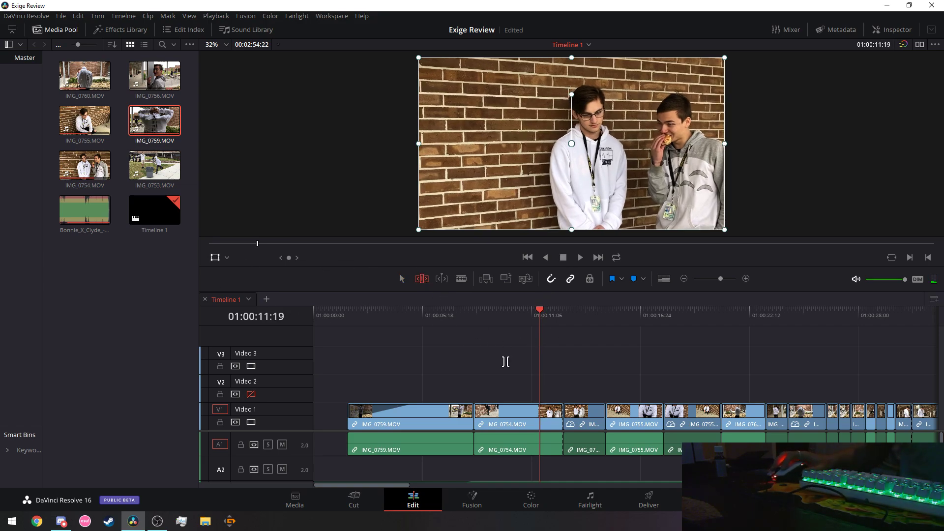
left_click(462, 278)
left_click(539, 416)
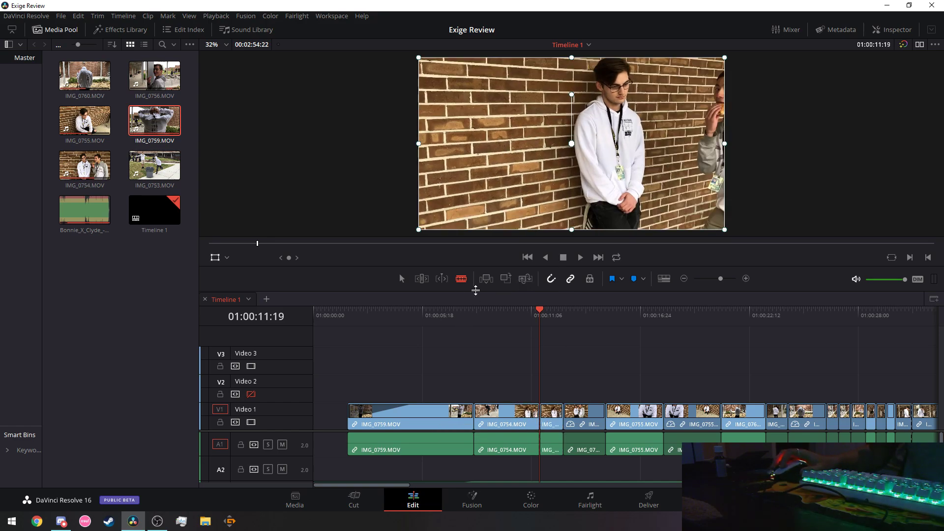
Set the short split-off clip to Reverse speed, then replay from about 01:00:08:27.
right_click(559, 427)
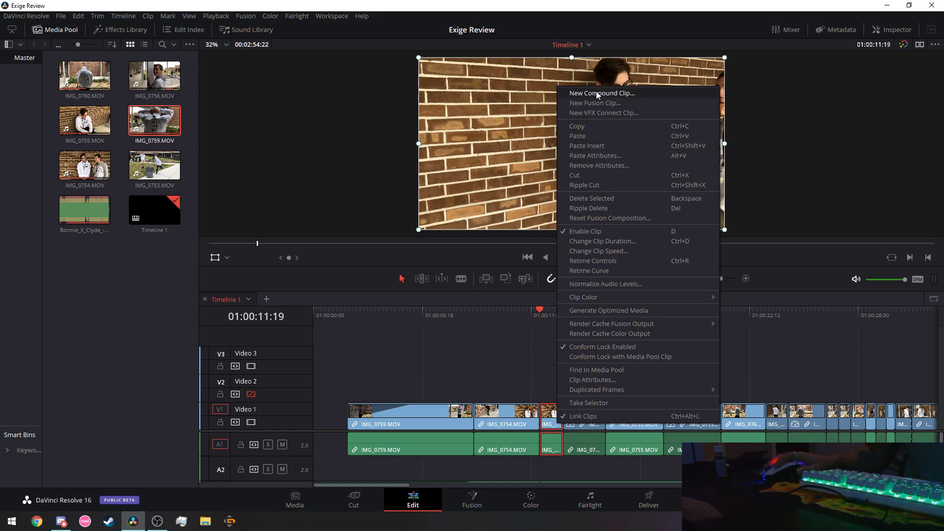
mouse_move(614, 294)
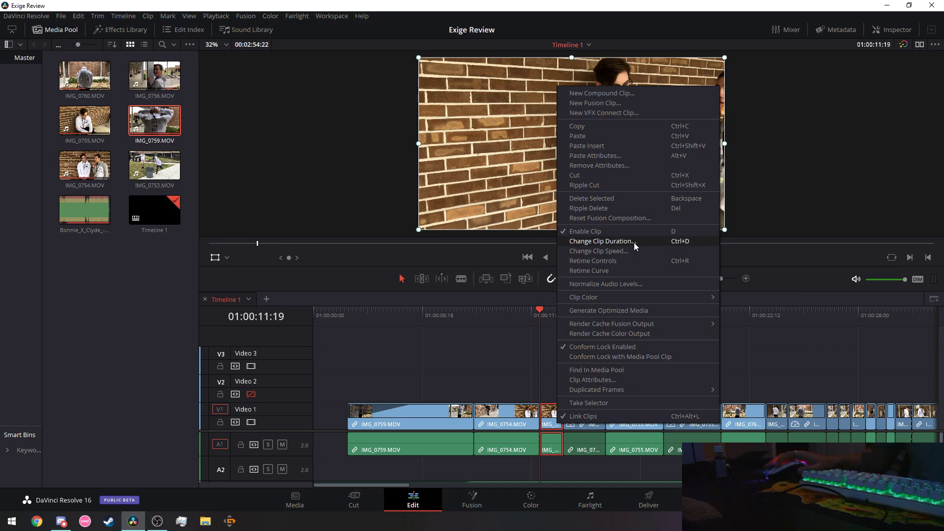
left_click(617, 251)
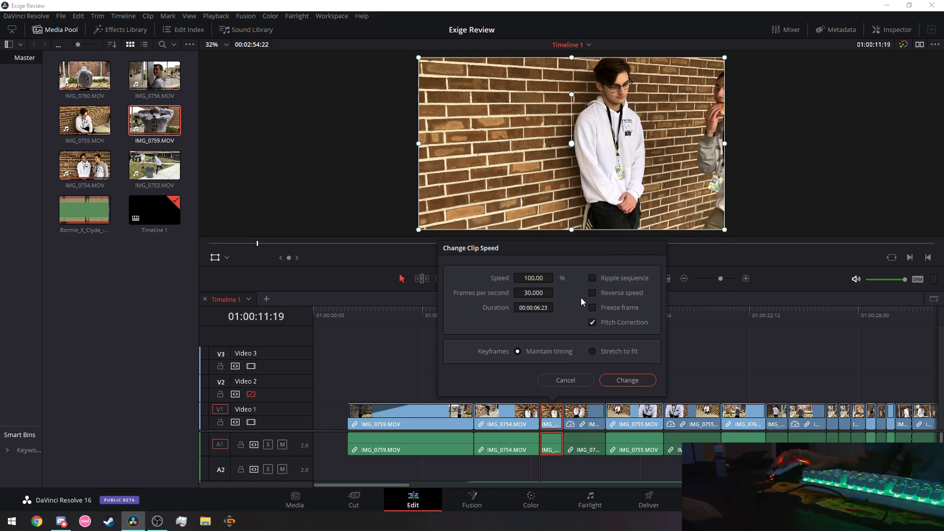
left_click(593, 293)
left_click(627, 381)
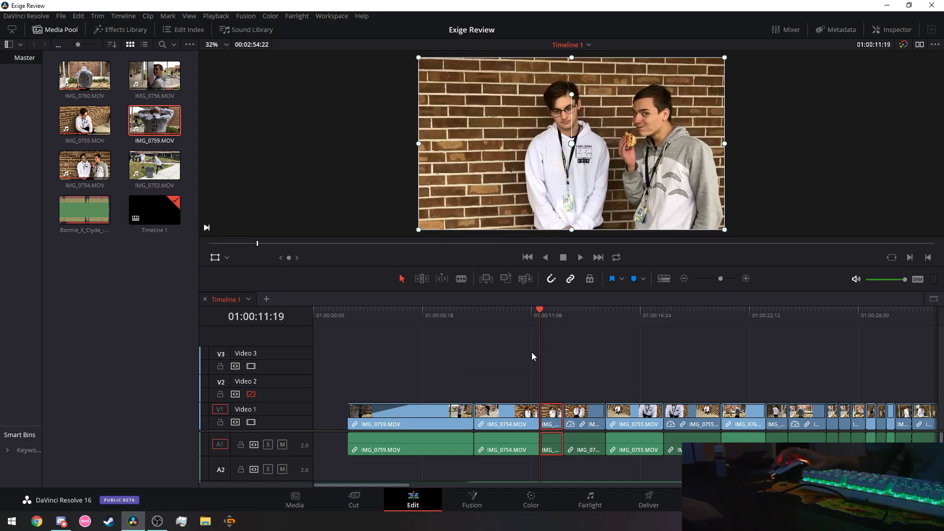
left_click(333, 326)
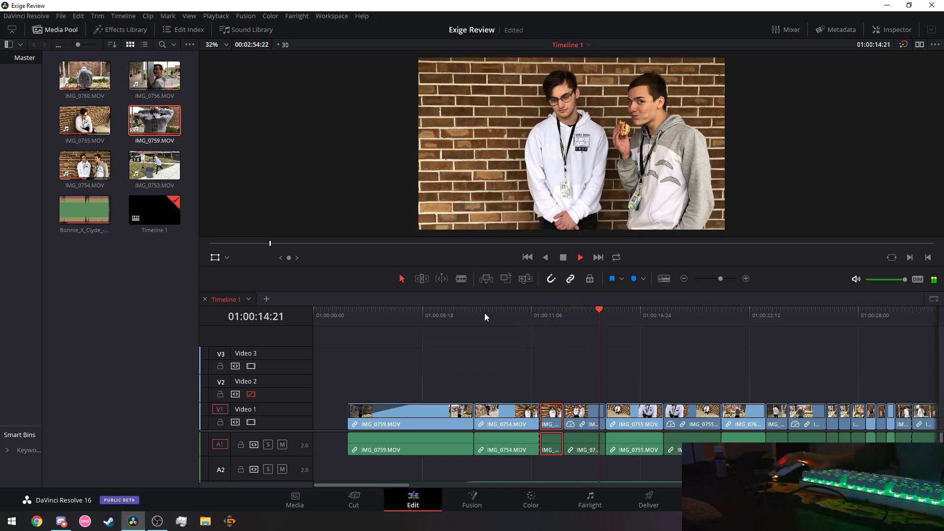
left_click(485, 314)
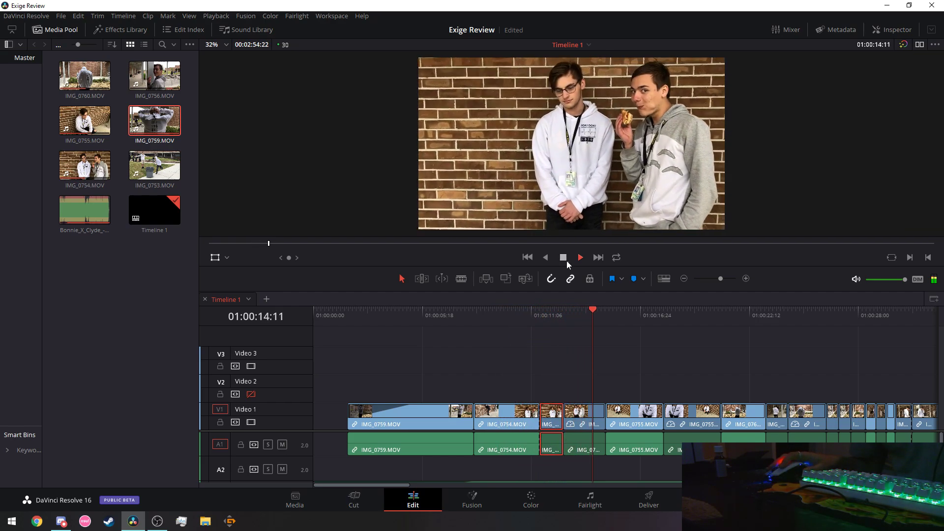
Apply reversed speed to the short clip and play from about 01:00:07 to 01:00:15:22.
right_click(590, 426)
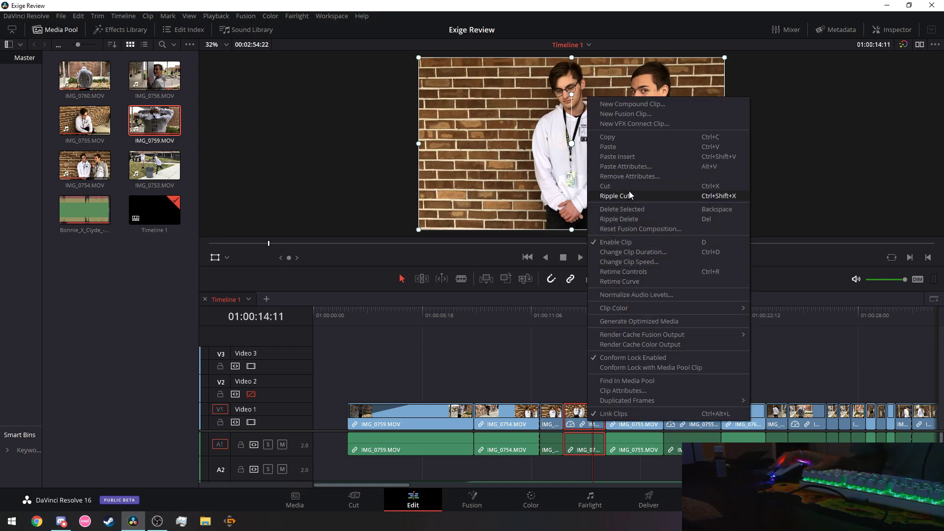
left_click(632, 262)
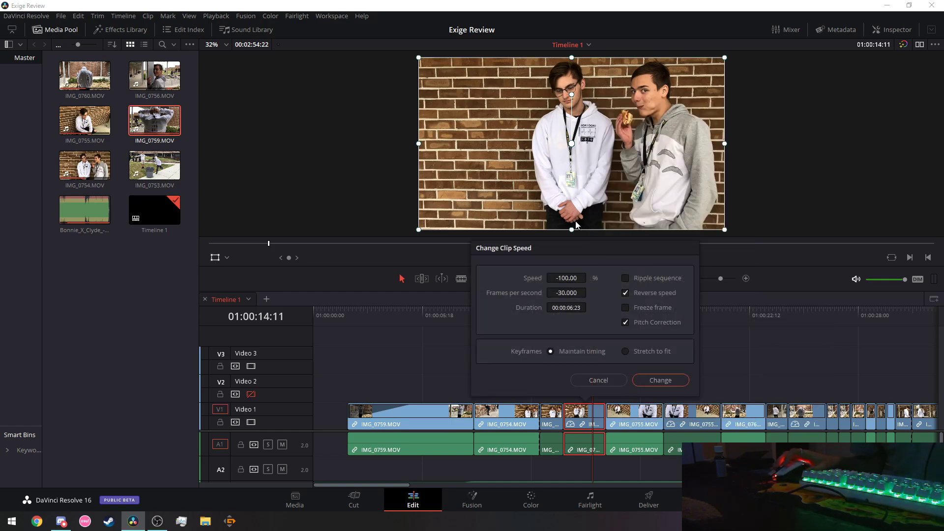
left_click(661, 380)
left_click(456, 315)
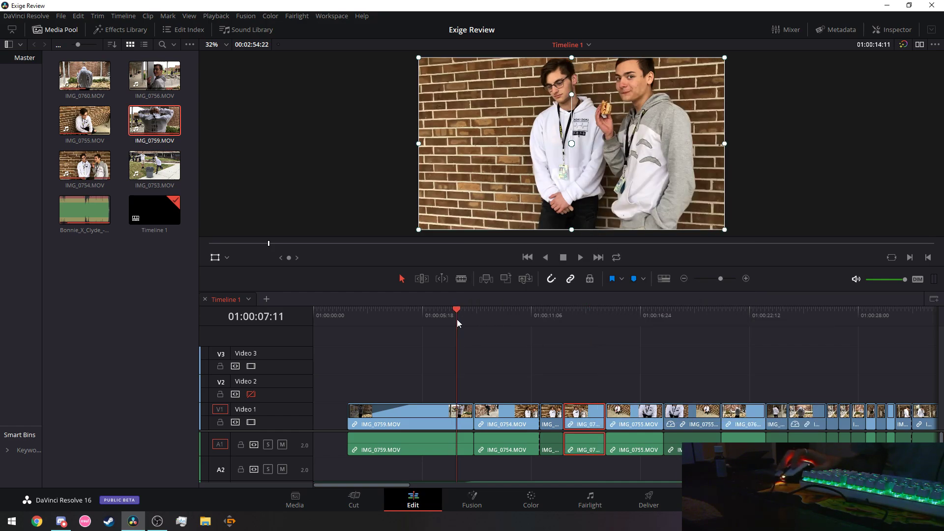
left_click(581, 256)
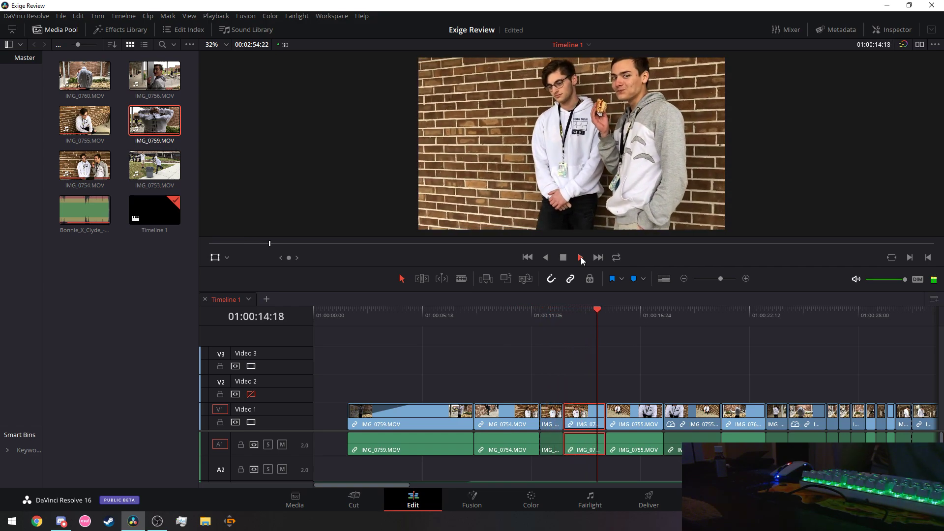
left_click(564, 257)
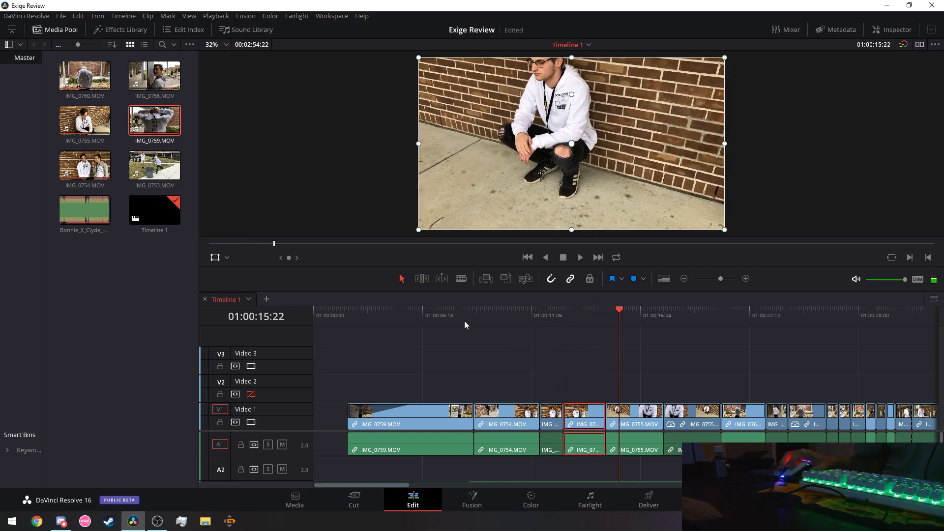
Replay the edit from 01:00:04:21 and again from 01:00:07:14.
left_click(407, 312)
left_click(580, 257)
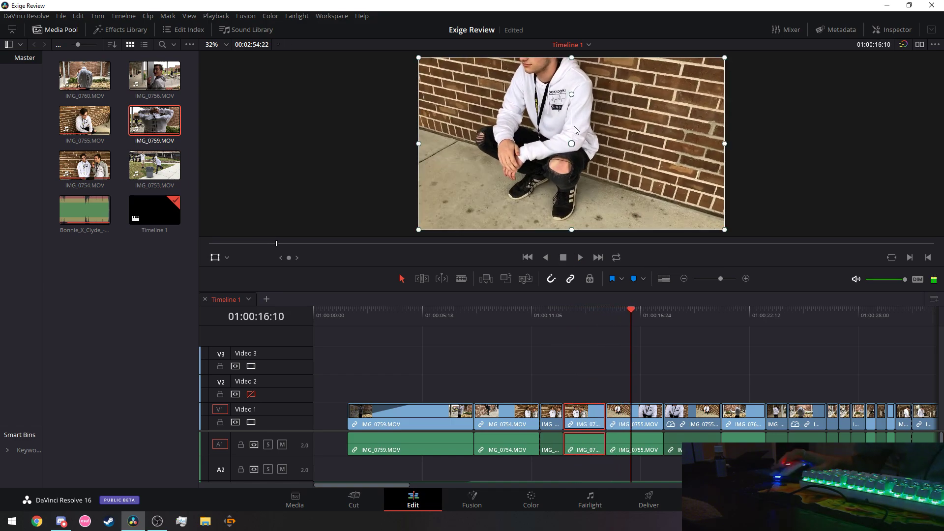
left_click(460, 312)
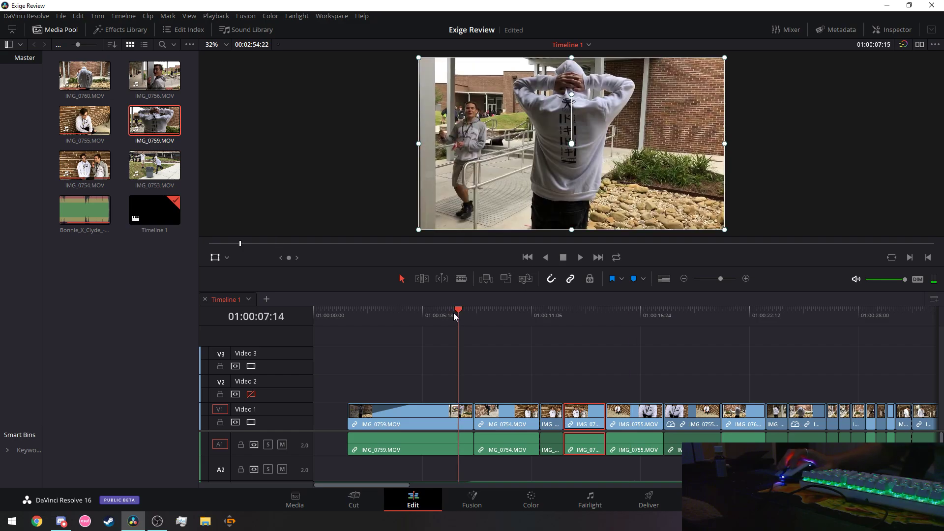
left_click(578, 254)
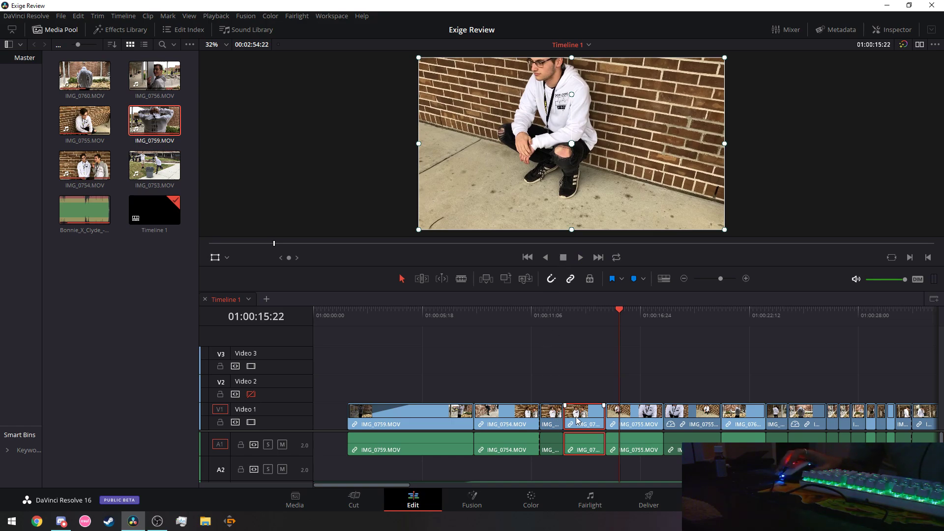
Lift the reversed clip onto Video 2/A2, extend IMG_0754 to close the gap, and replay from 01:00:12:26.
left_click_drag(578, 420, 605, 419)
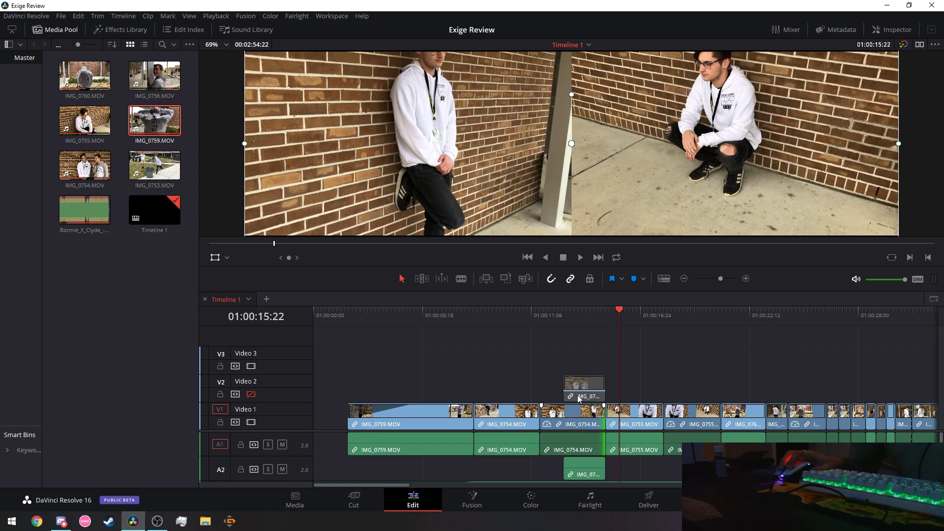
left_click(474, 312)
left_click(580, 257)
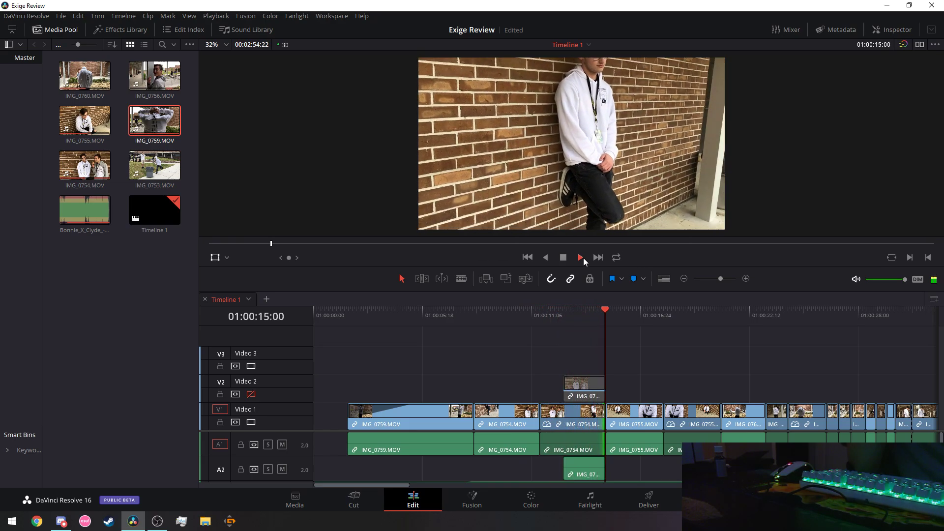
left_click(642, 311)
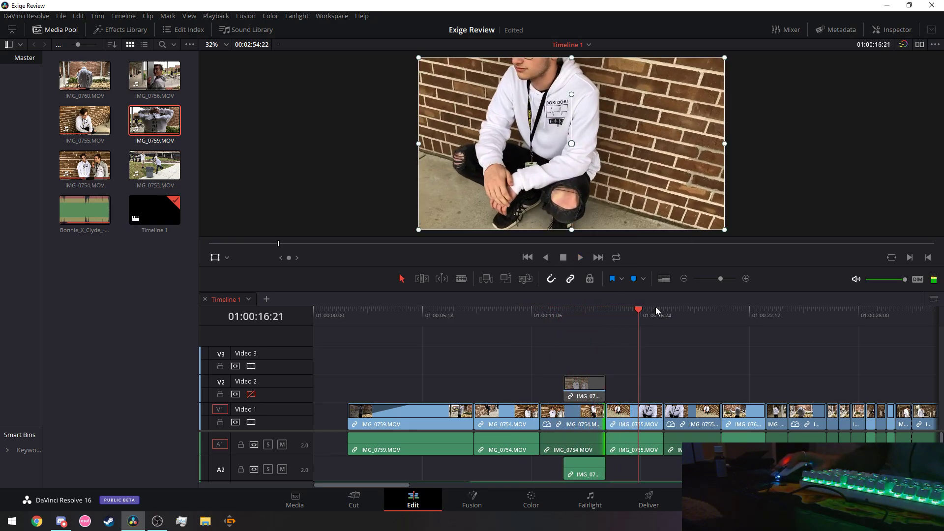
left_click(638, 310)
left_click_drag(638, 310, 564, 315)
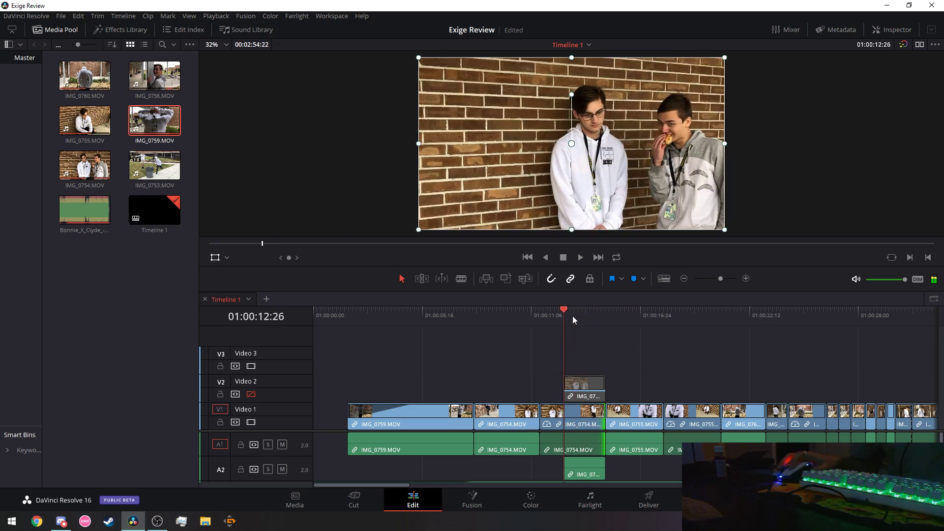
left_click(580, 258)
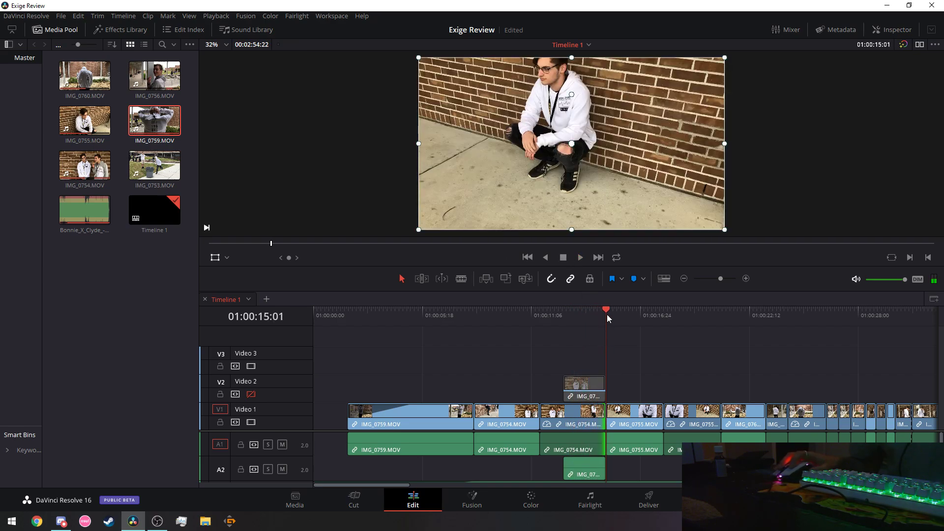
left_click_drag(598, 311, 595, 311)
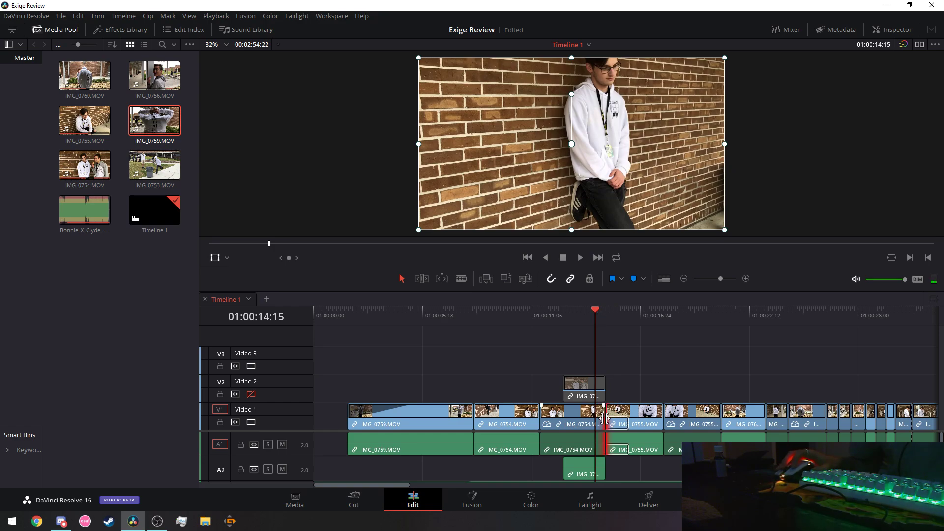
left_click_drag(604, 419, 608, 421)
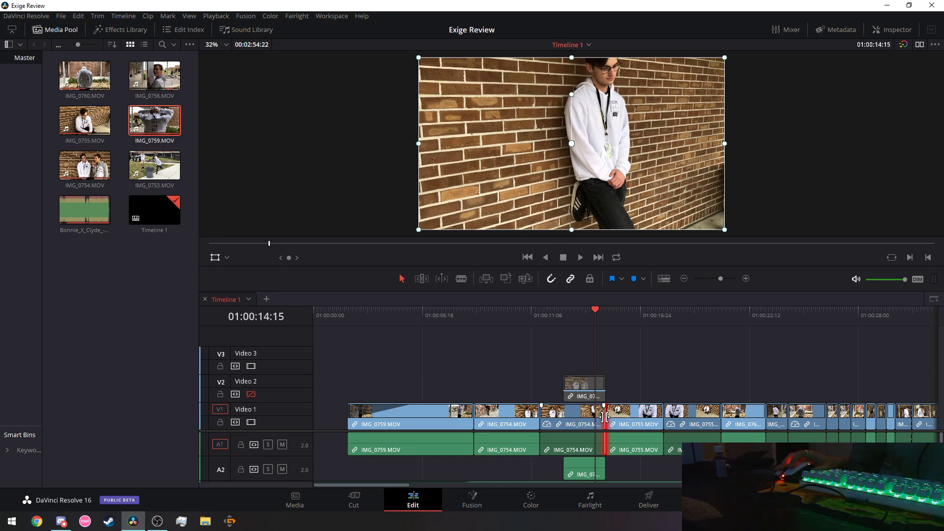
left_click(473, 320)
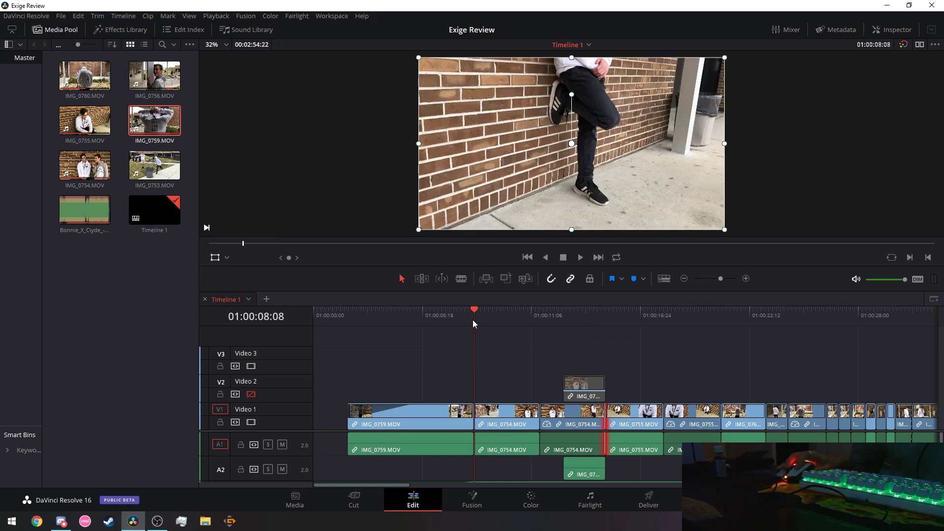
left_click(576, 260)
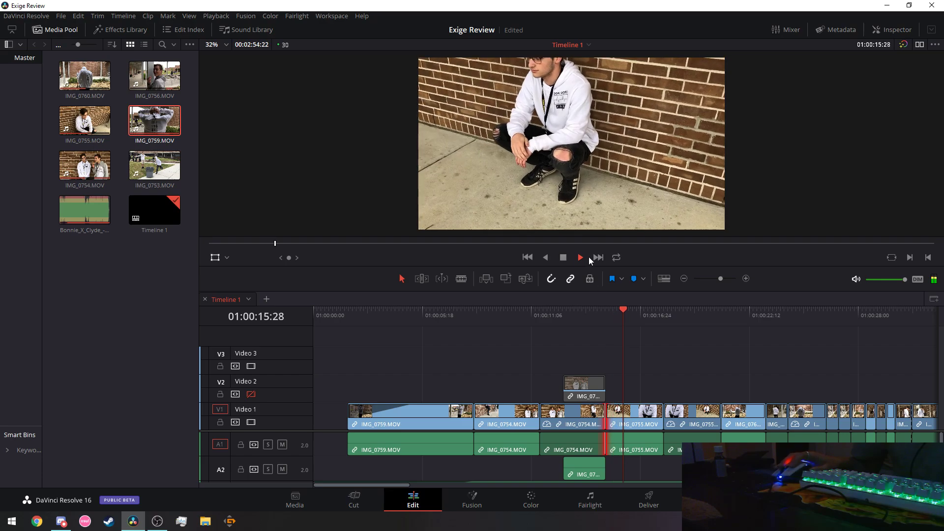
key("space")
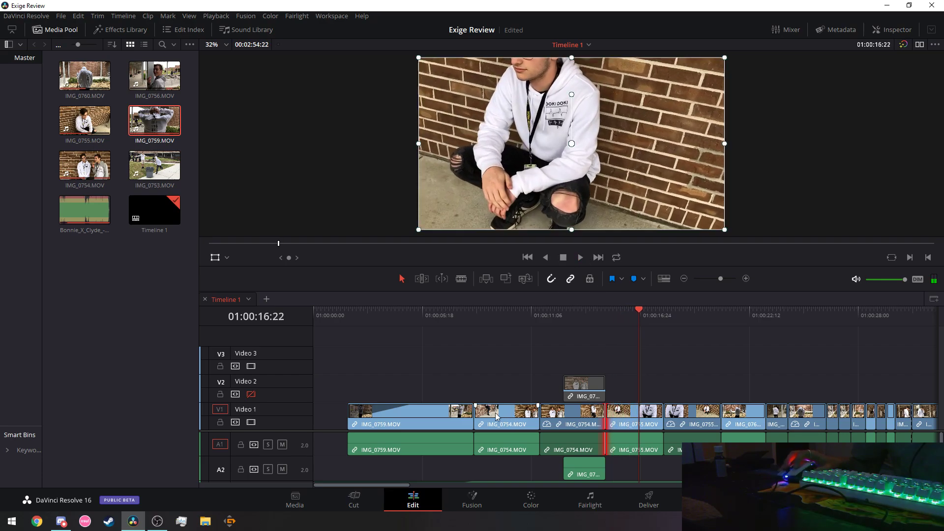
left_click_drag(566, 315, 554, 316)
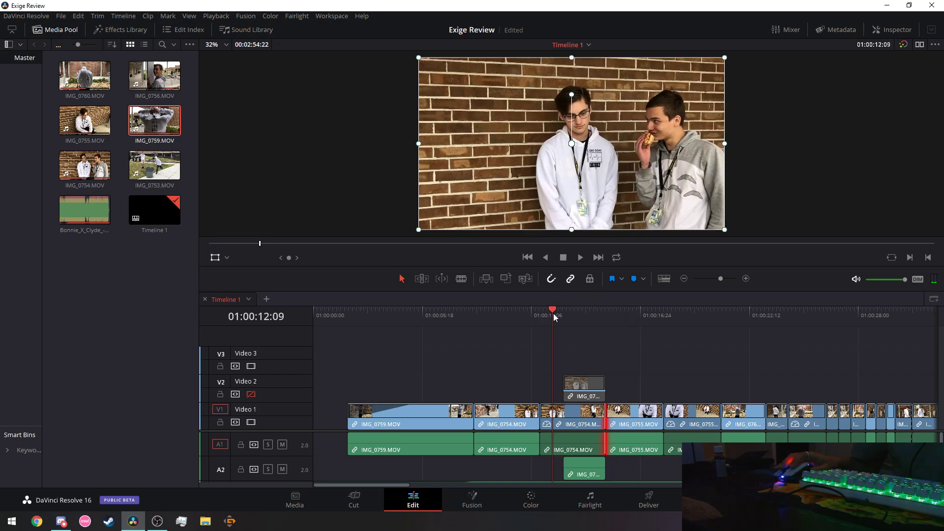
left_click(581, 259)
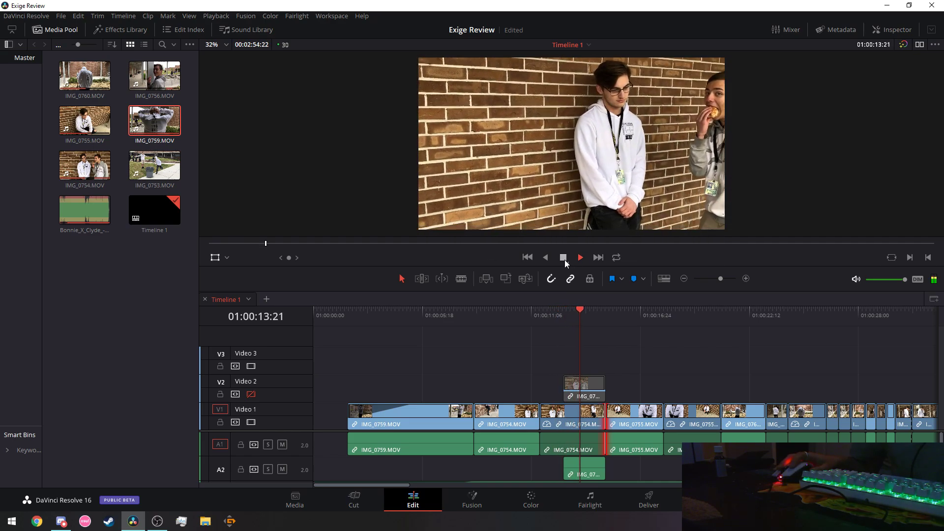
left_click(594, 309)
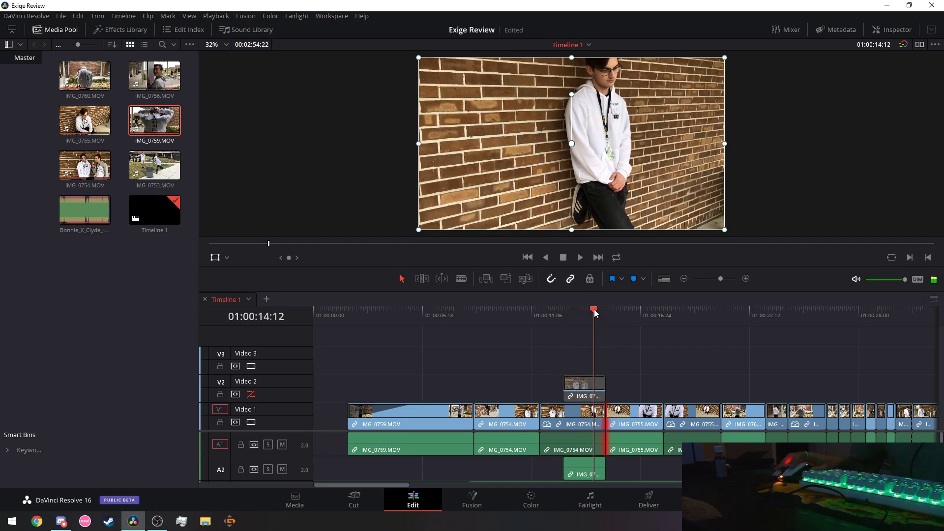
left_click(579, 253)
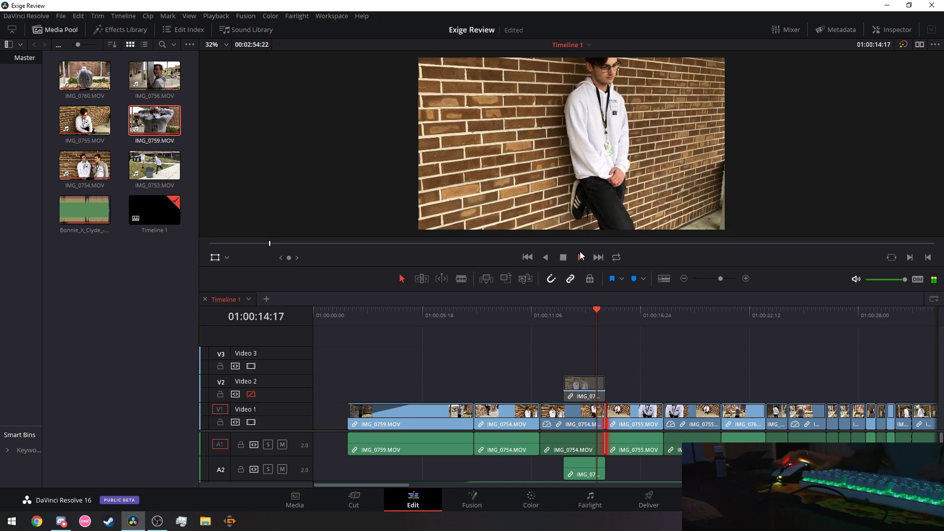
left_click(544, 311)
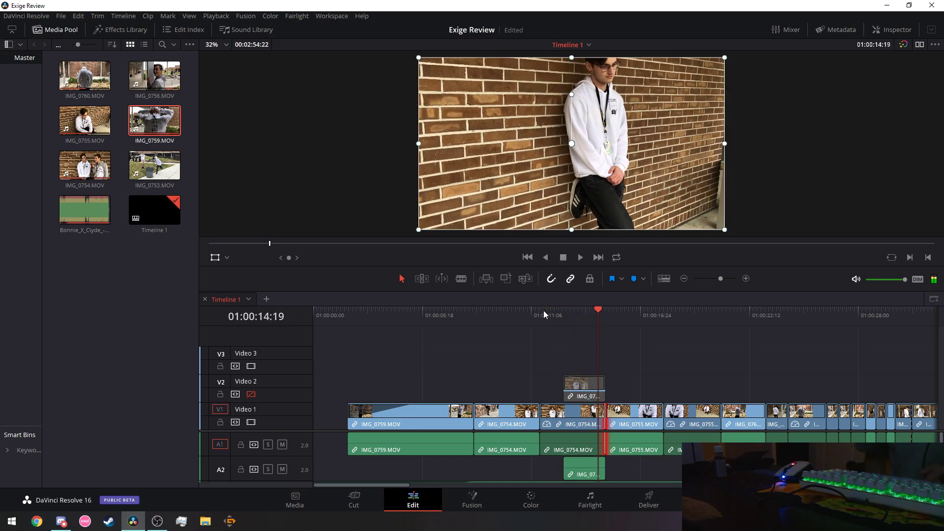
key("space")
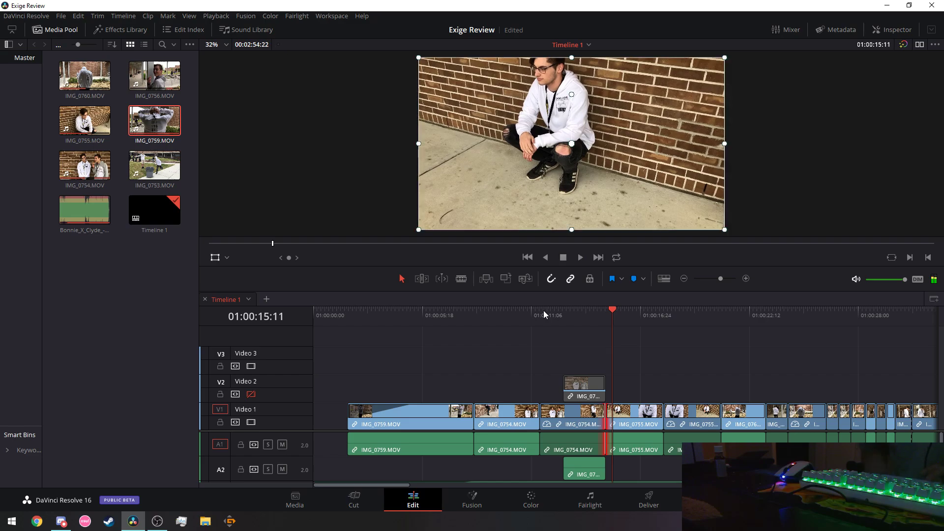
left_click(559, 312)
key("space")
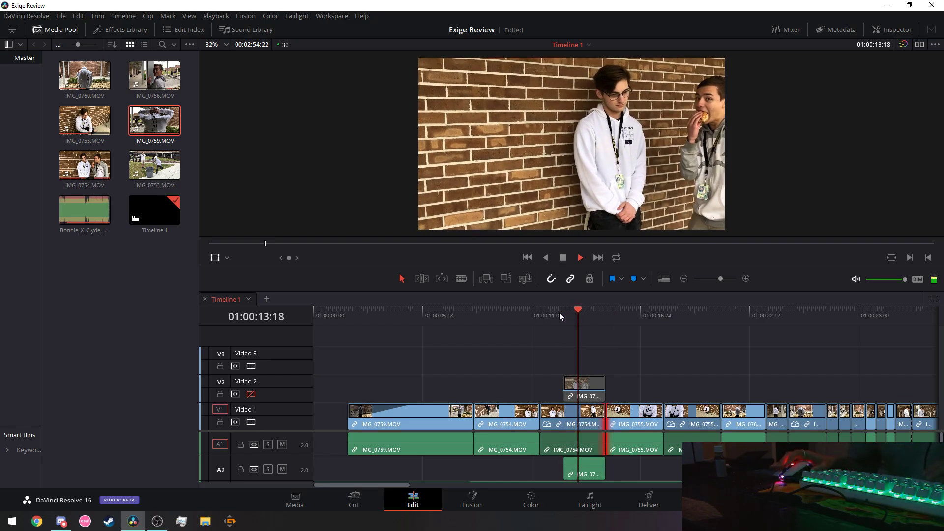
key("space")
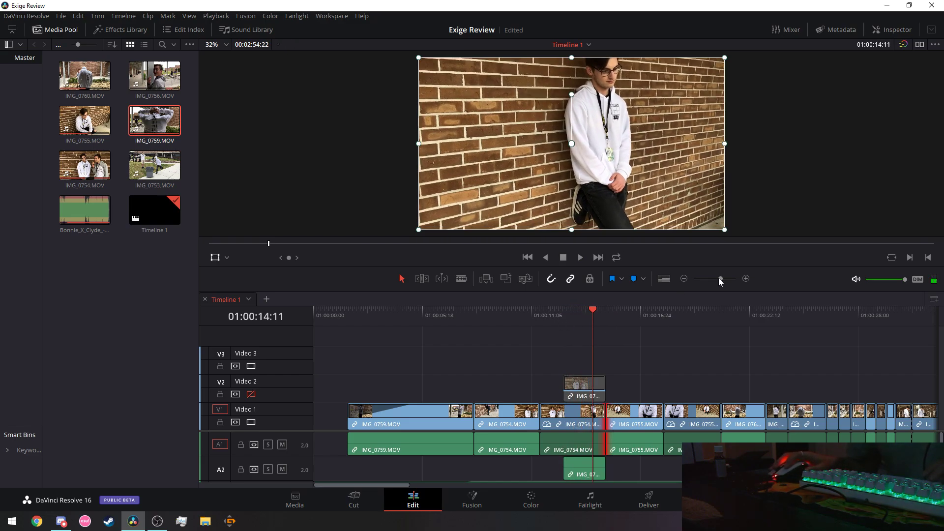
left_click_drag(719, 278, 722, 278)
key("space")
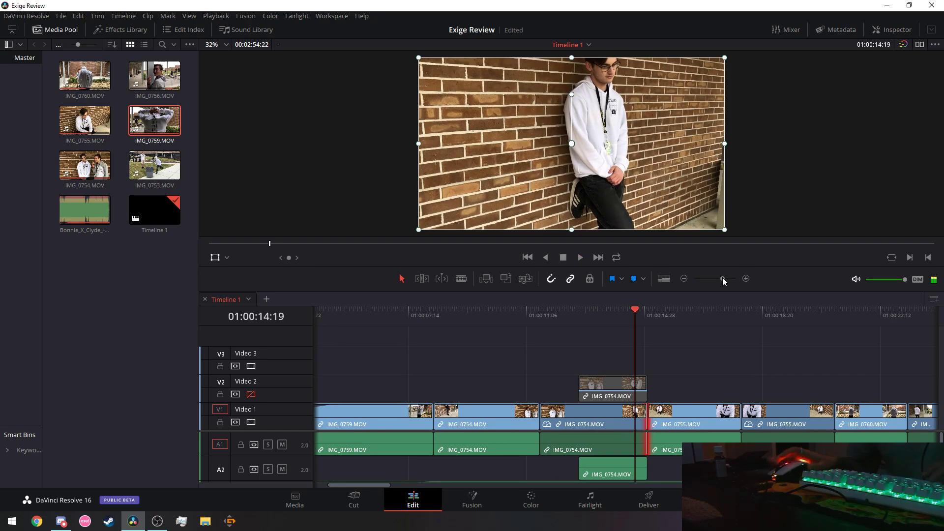
left_click(631, 312)
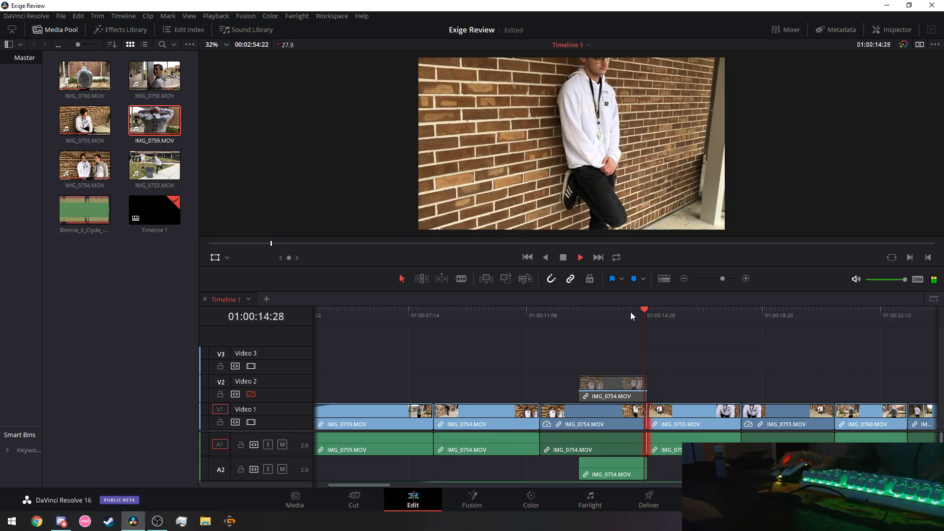
left_click(633, 312)
key("space")
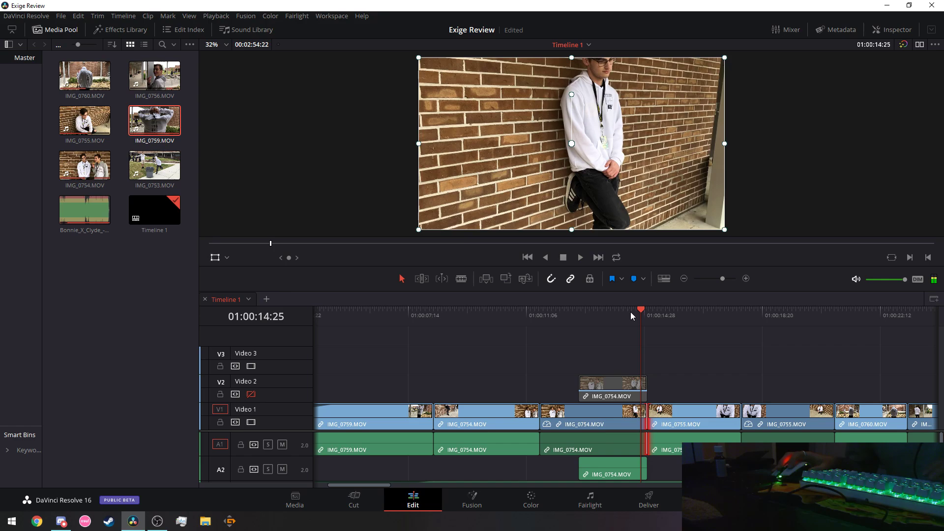
left_click(630, 312)
key("space")
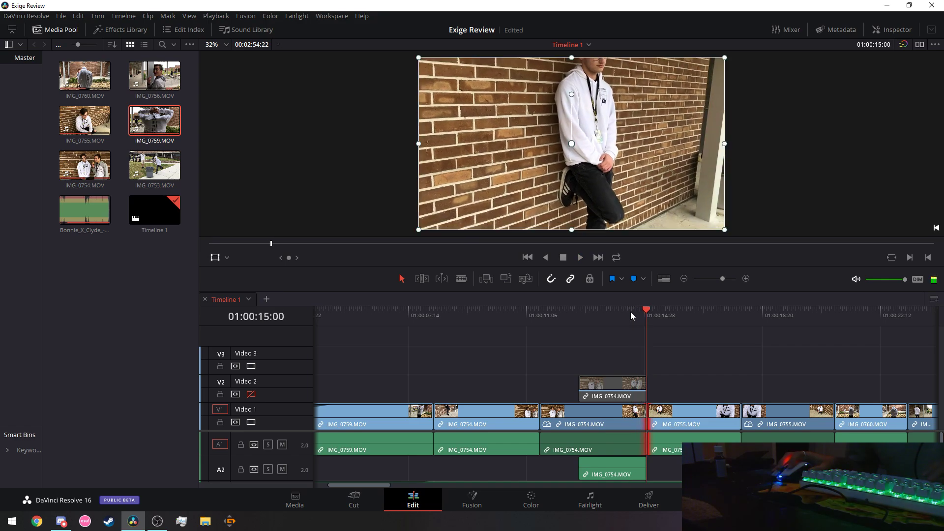
left_click(633, 312)
key("space")
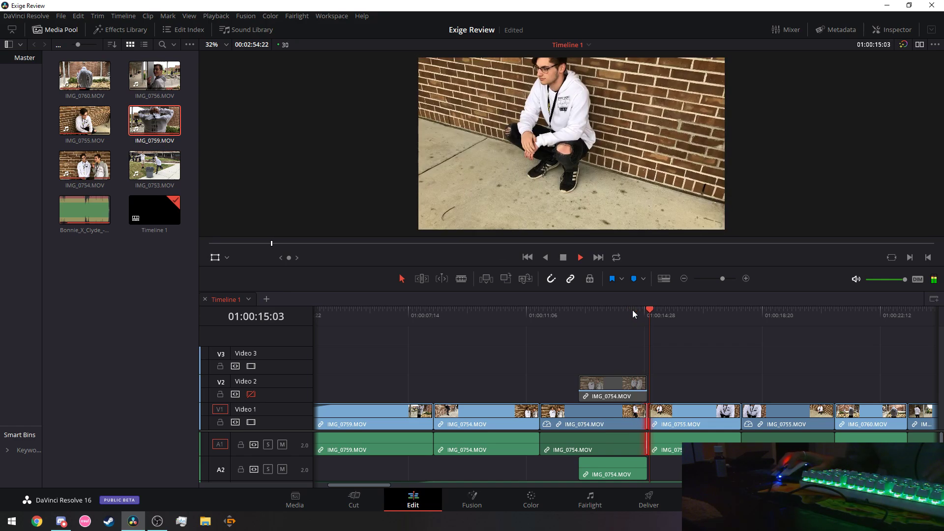
key("space")
left_click(636, 311)
key("space")
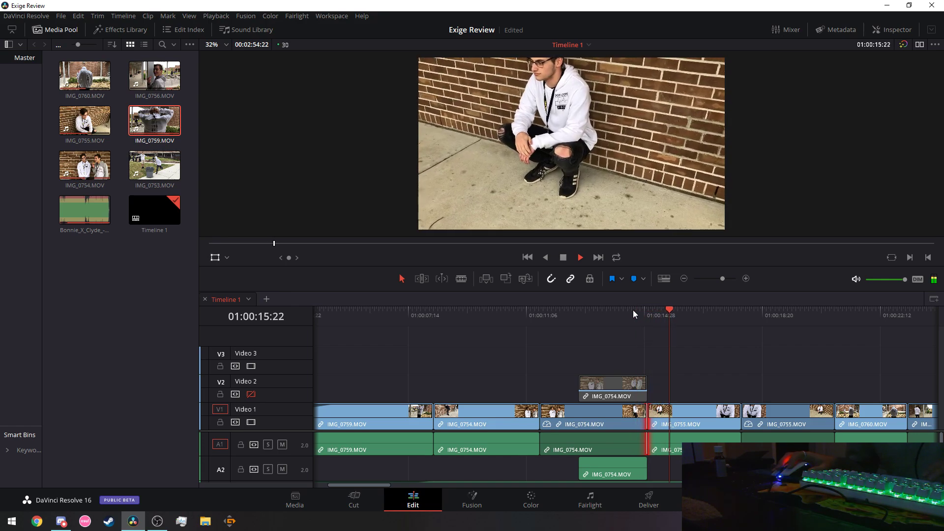
key("space")
left_click(633, 310)
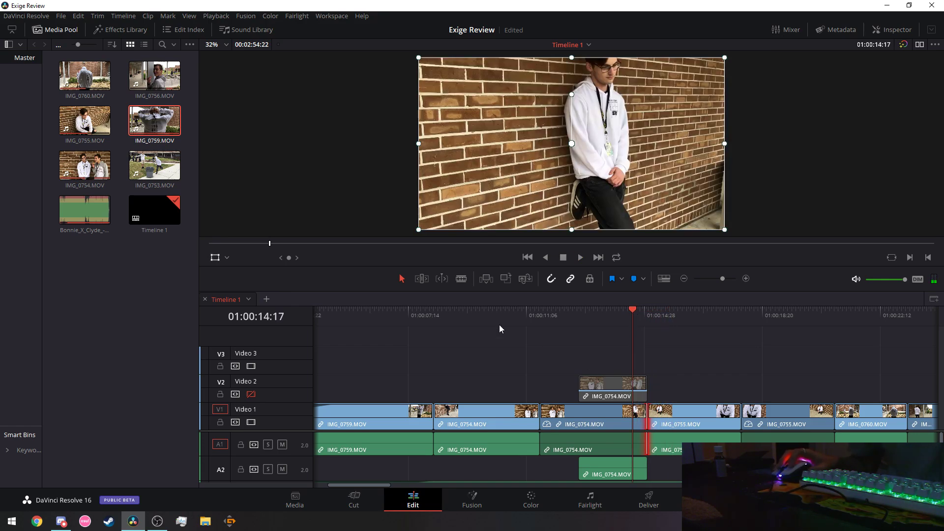
Blade IMG_0754 at 01:00:14:17 and lift the cut-off piece onto Video 2.
left_click(461, 279)
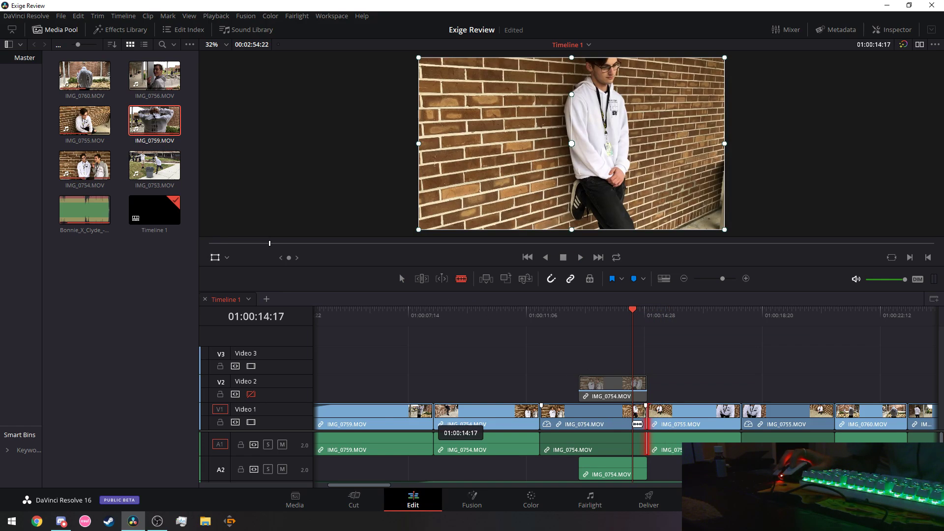
left_click(637, 425)
key("a")
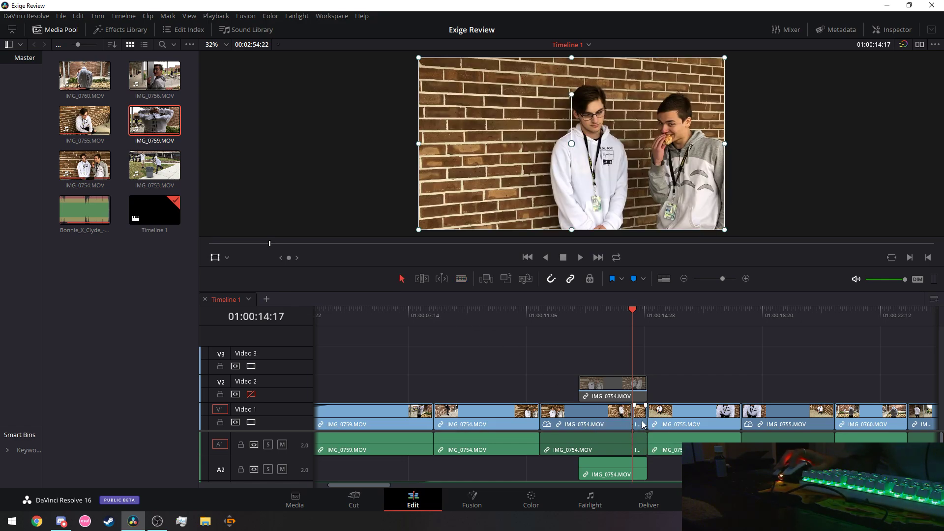
left_click_drag(639, 418, 657, 401)
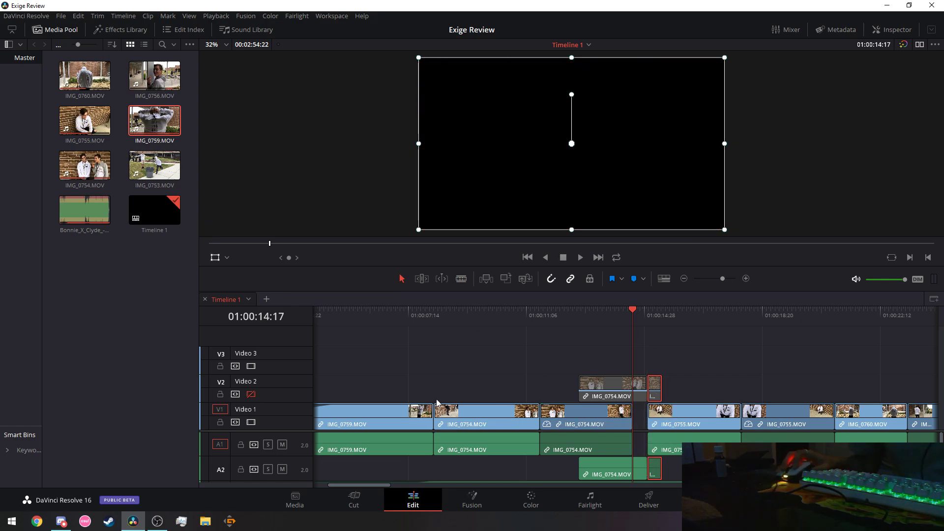
Blade IMG_0754 at 01:00:10:01, move that piece to Video 2, and paste a copy into the Video 1 gap.
left_click(433, 310)
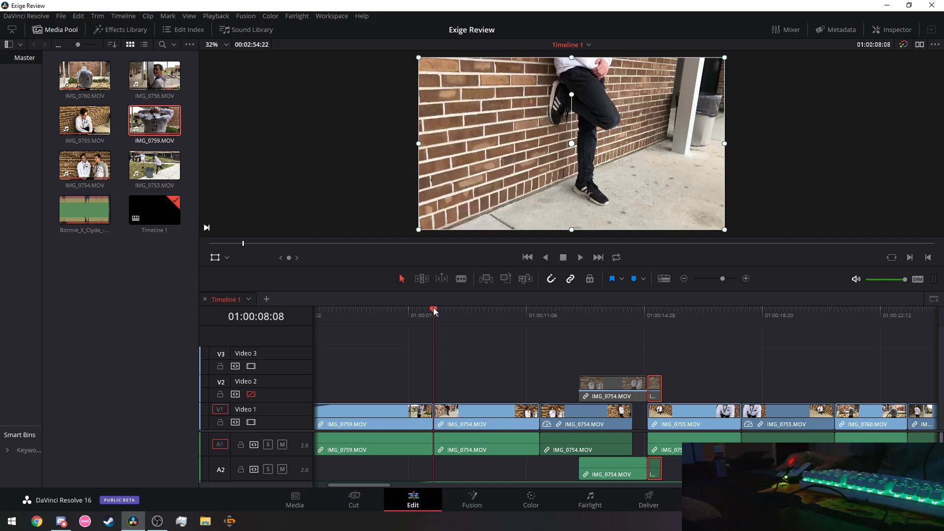
left_click_drag(440, 313, 489, 312)
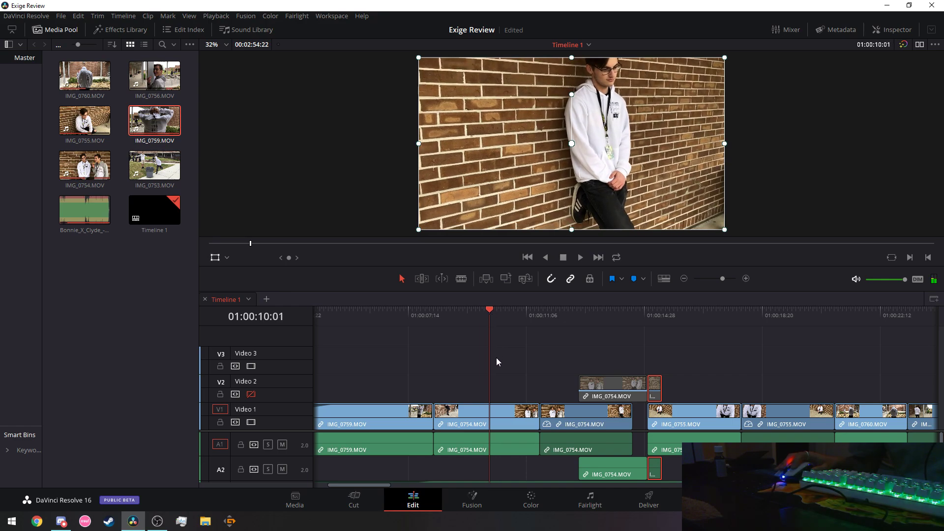
left_click(463, 280)
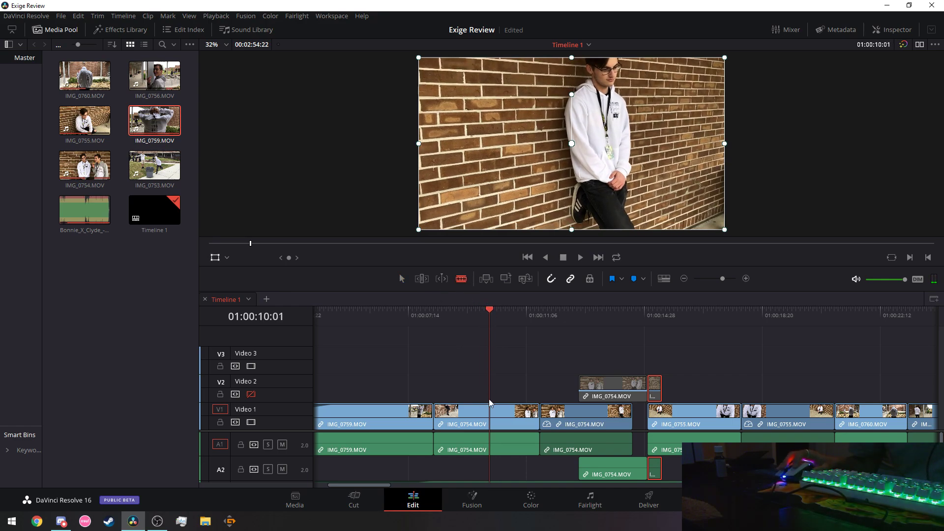
left_click(492, 415)
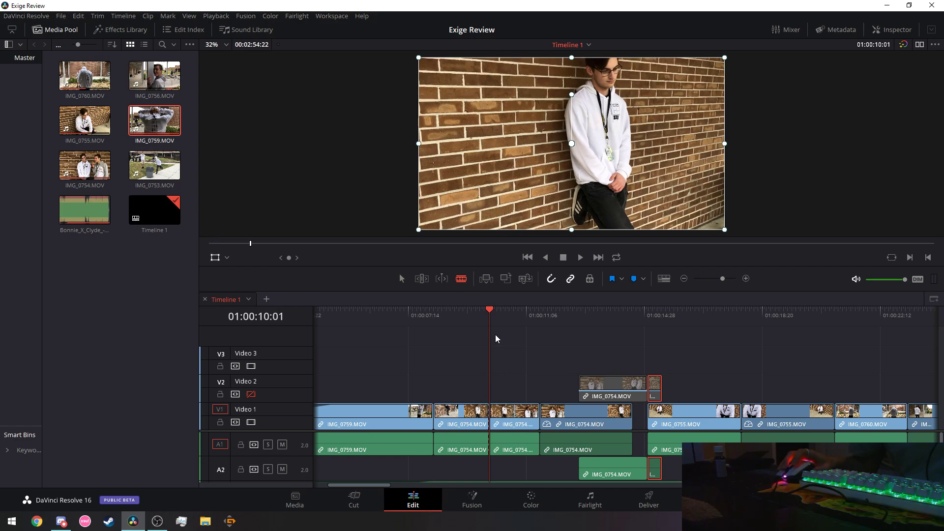
left_click(402, 279)
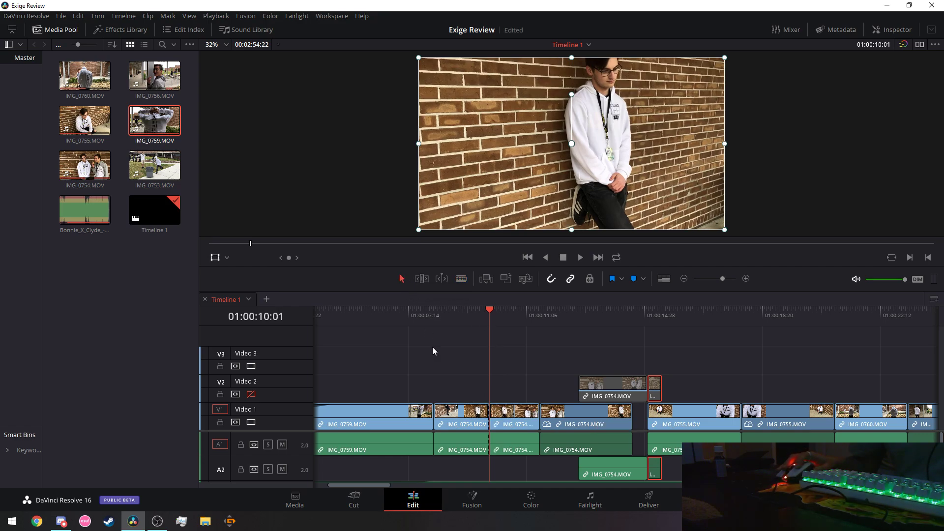
left_click(458, 412)
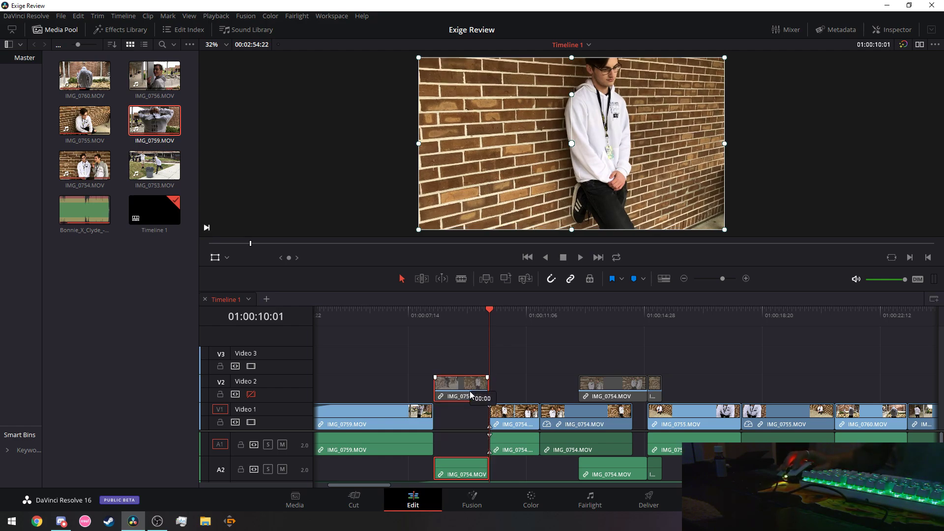
left_click_drag(473, 417, 473, 389)
left_click_drag(486, 317, 436, 316)
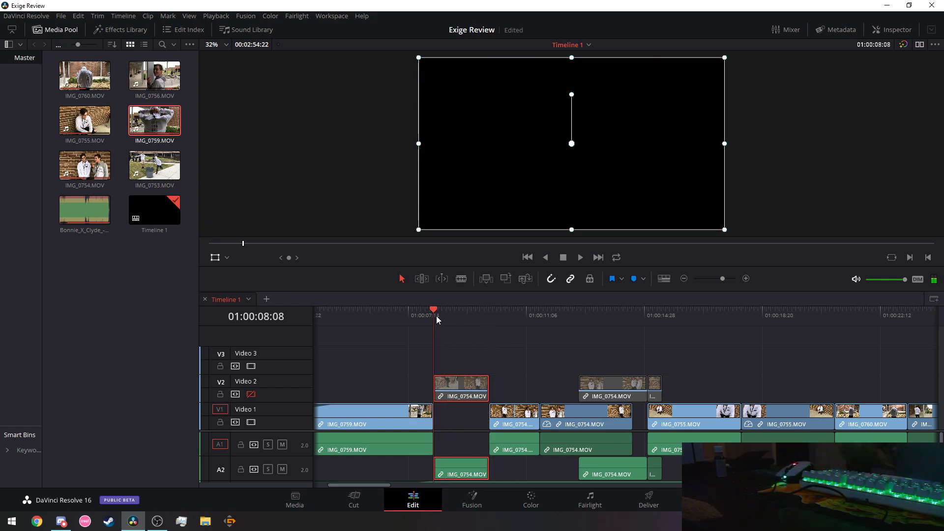
key("ctrl+v")
Set the IMG_0754 piece to Reverse speed via Change Clip Speed.
right_click(459, 389)
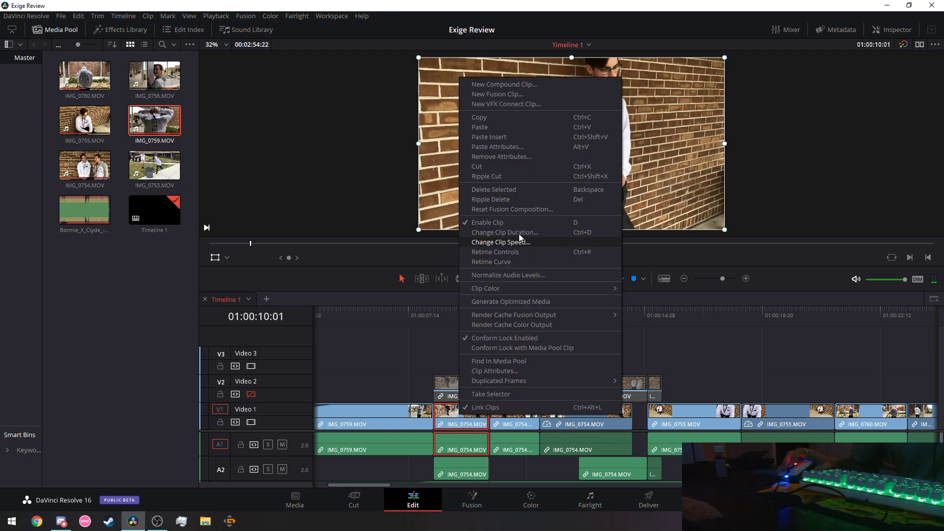
left_click(515, 242)
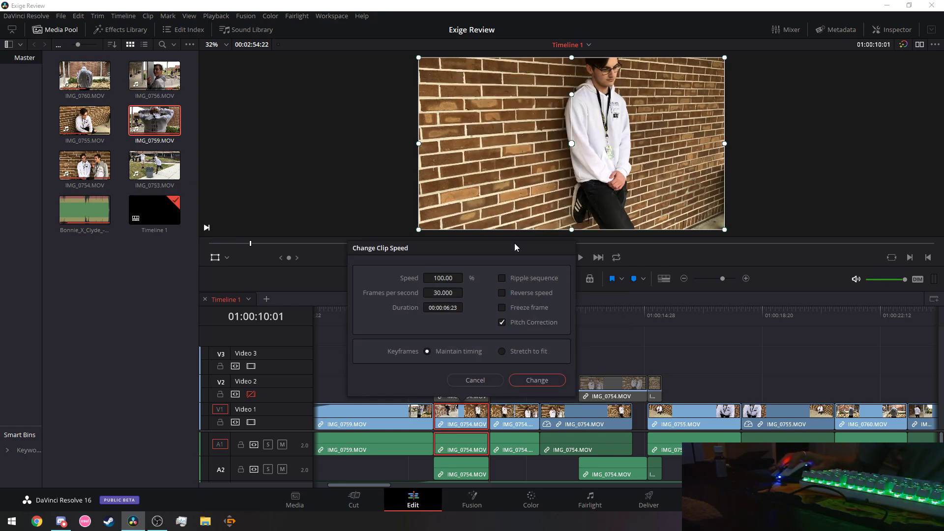
left_click(501, 293)
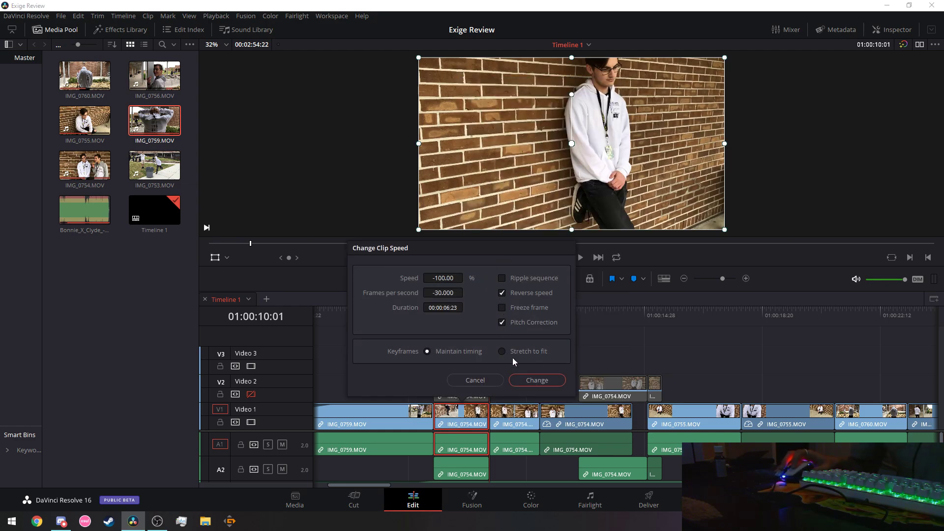
left_click(525, 379)
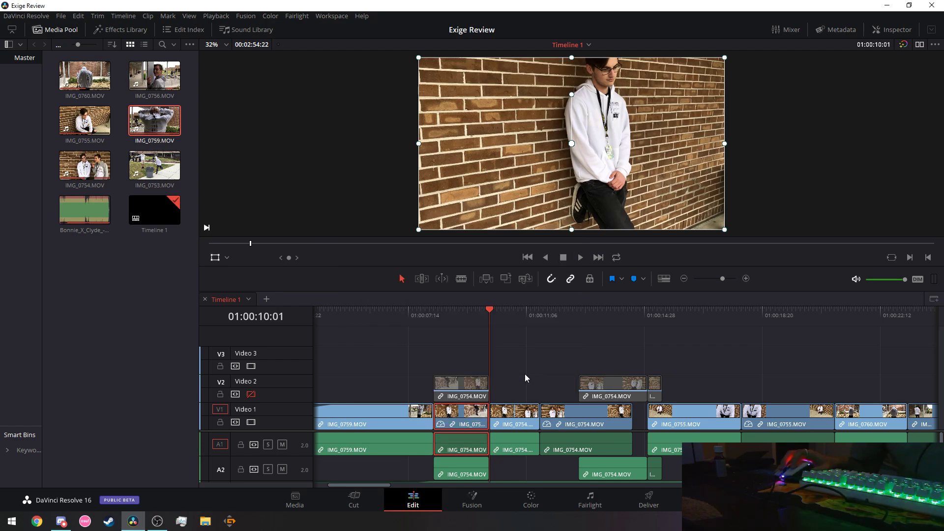
Slow the reversed Video 1 IMG_0754 piece to -13% speed and move the playhead to 01:00:17:03.
right_click(473, 418)
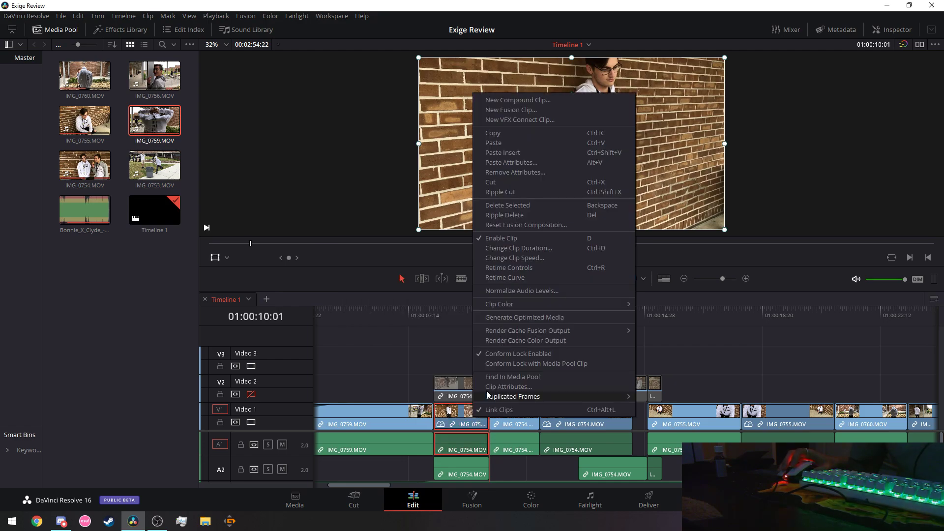
left_click(538, 259)
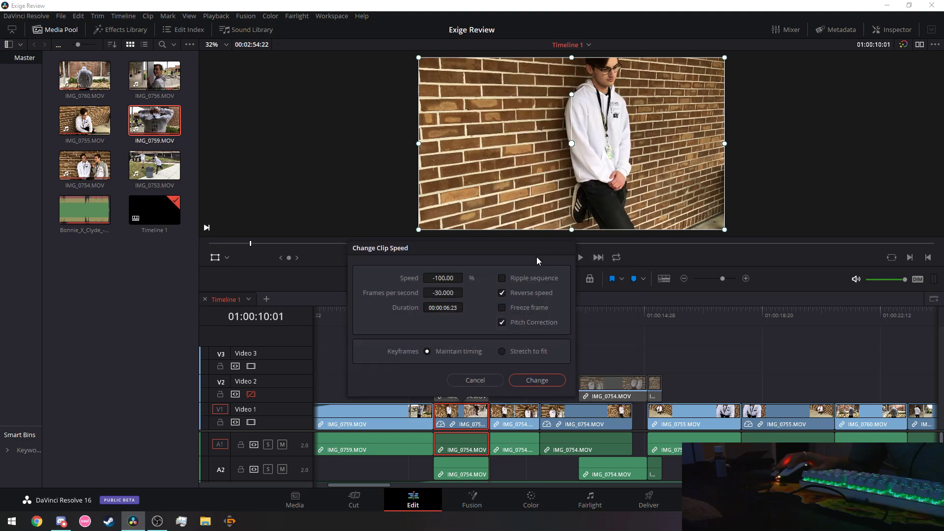
mouse_move(443, 278)
left_mouse_down()
mouse_move(496, 278)
mouse_move(448, 280)
left_mouse_up()
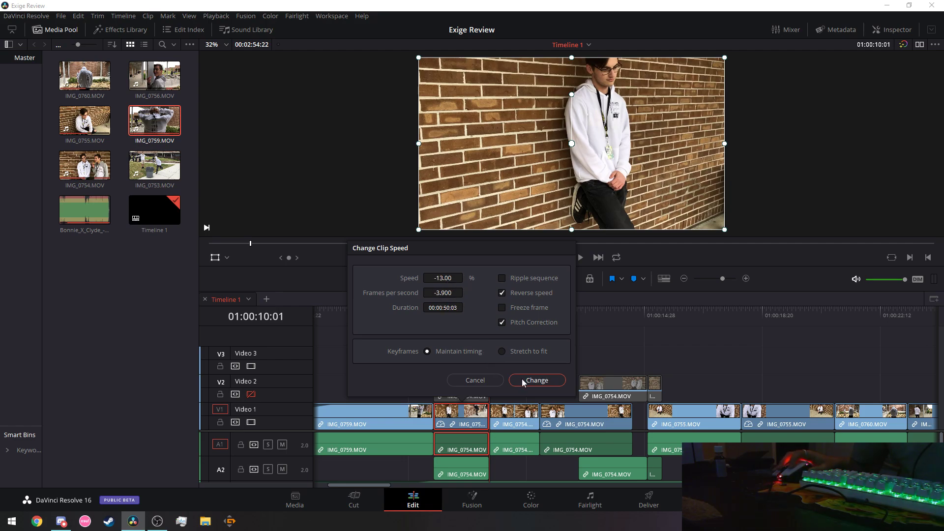
left_click(523, 381)
right_click(477, 418)
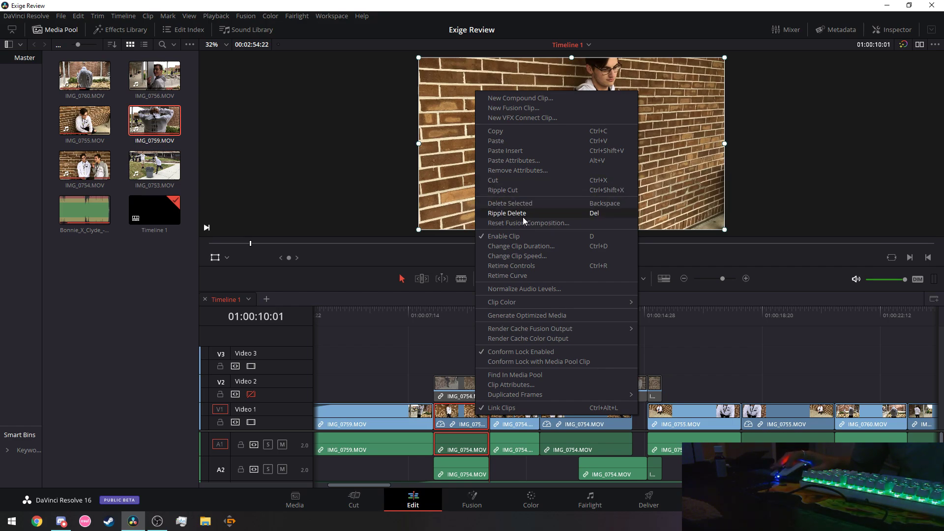
left_click(713, 310)
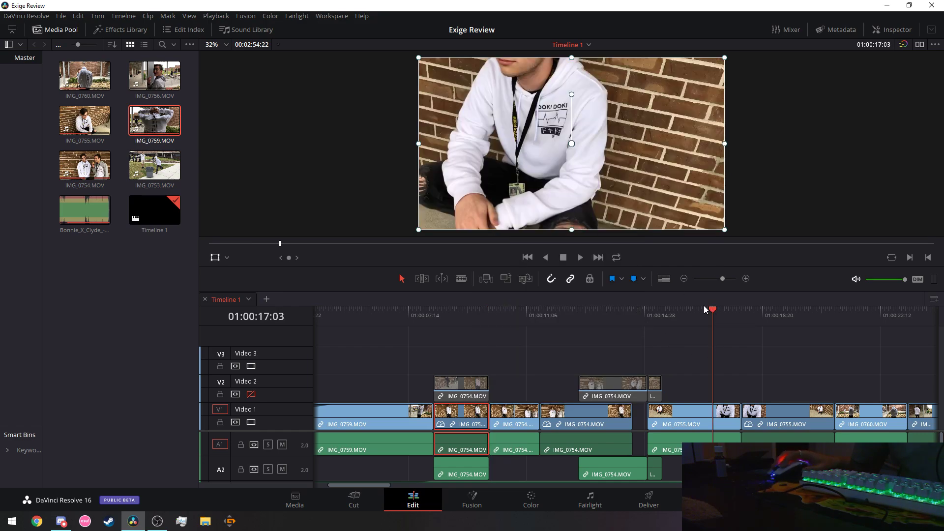
Scrub back to 01:00:14:17 and open the Video 1 IMG_0754 speed settings with reverse unticked.
left_click_drag(704, 307, 634, 324)
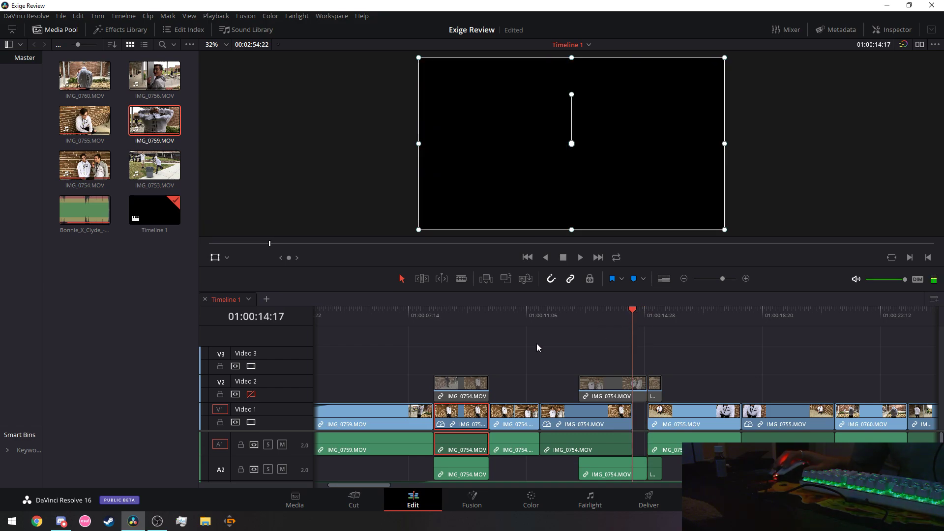
left_click(468, 392)
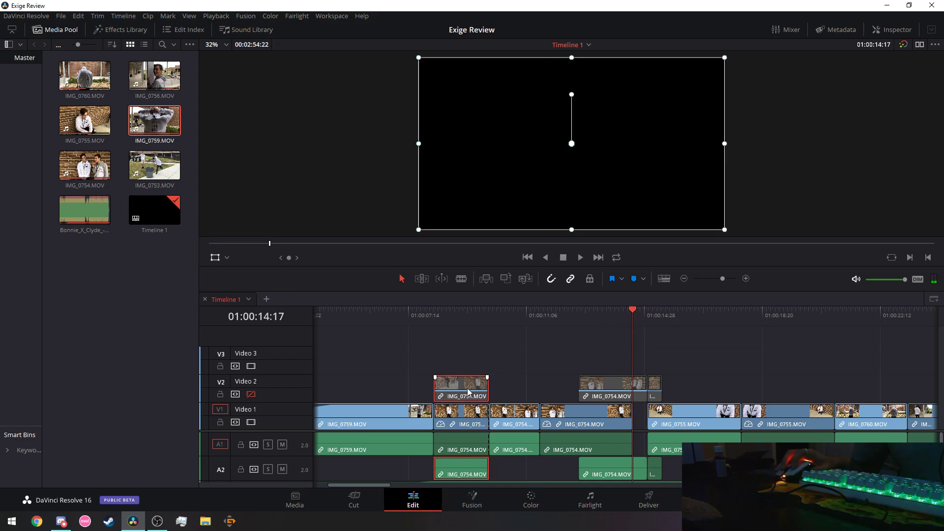
right_click(459, 425)
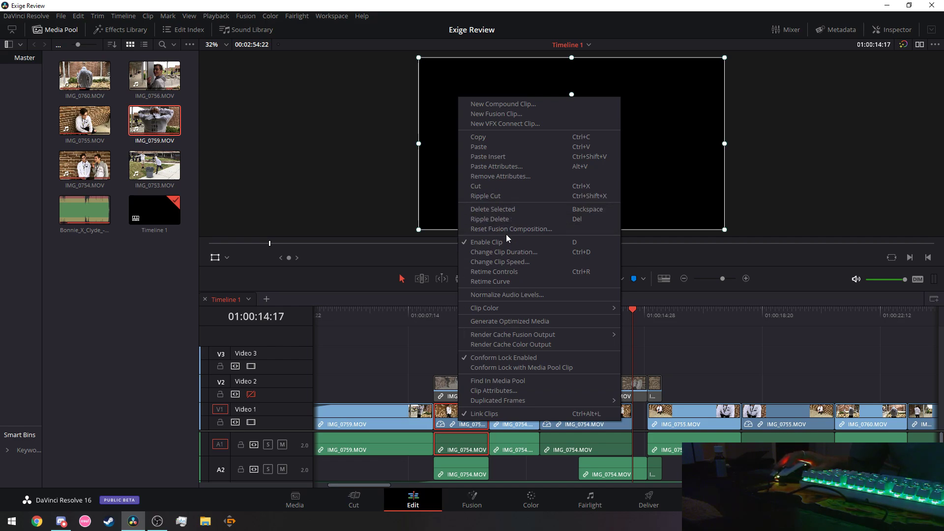
left_click(496, 263)
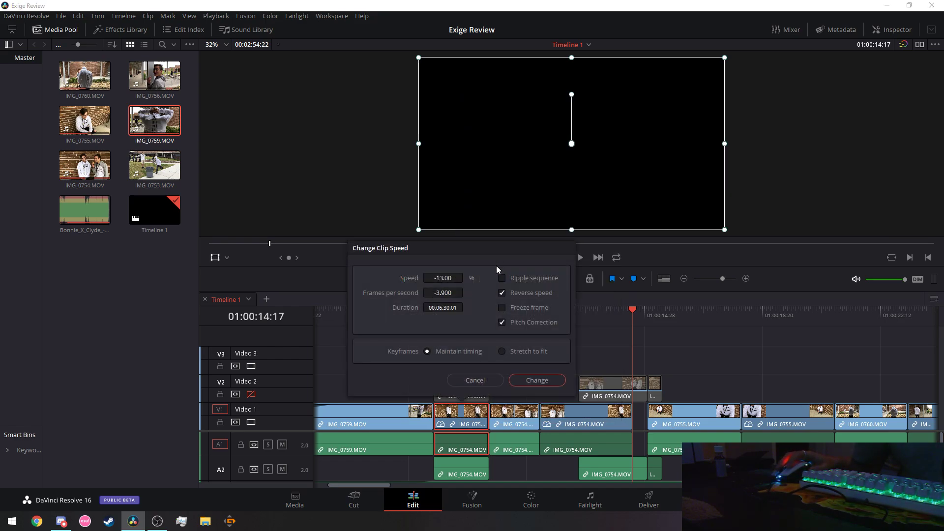
left_click(501, 293)
Raise the clip speed to about 4946%, tick Reverse speed, and apply it.
left_click(452, 278)
type("42")
key("Return")
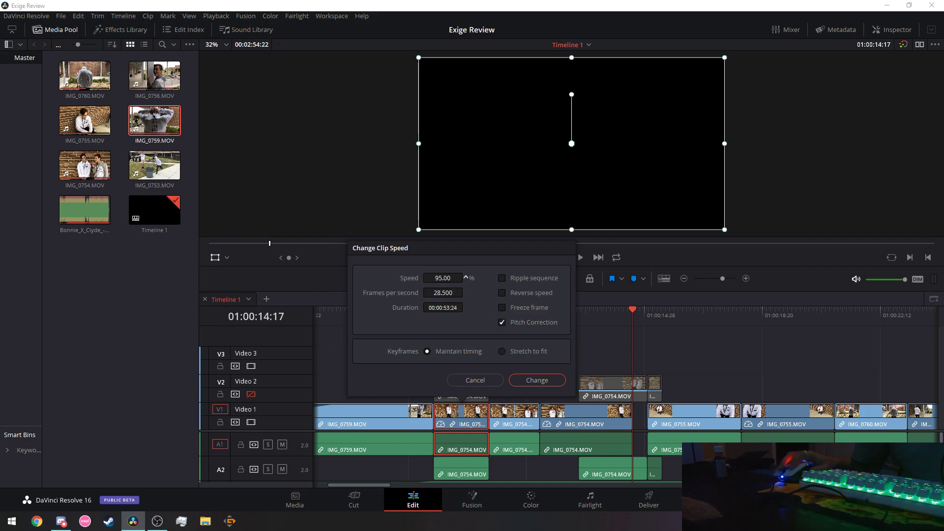
left_click_drag(466, 278, 465, 278)
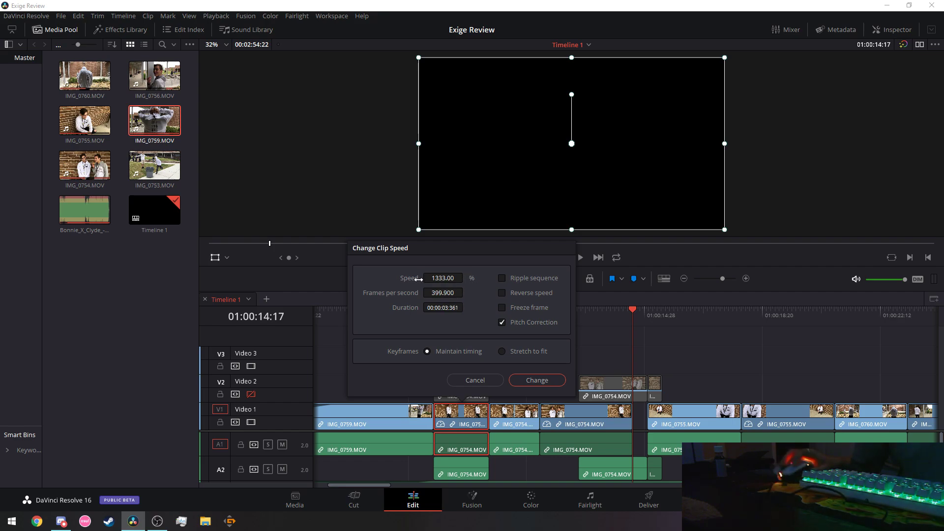
left_click_drag(465, 278, 466, 278)
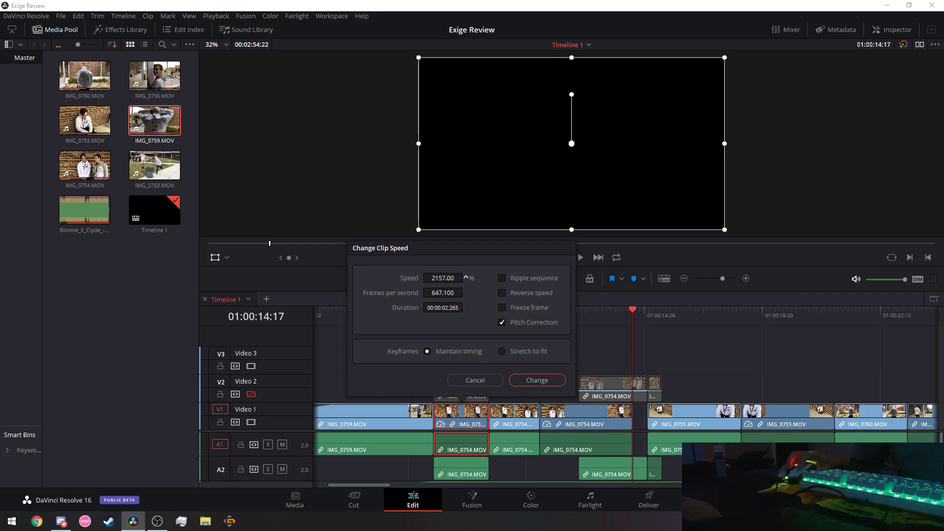
left_click_drag(466, 278, 465, 278)
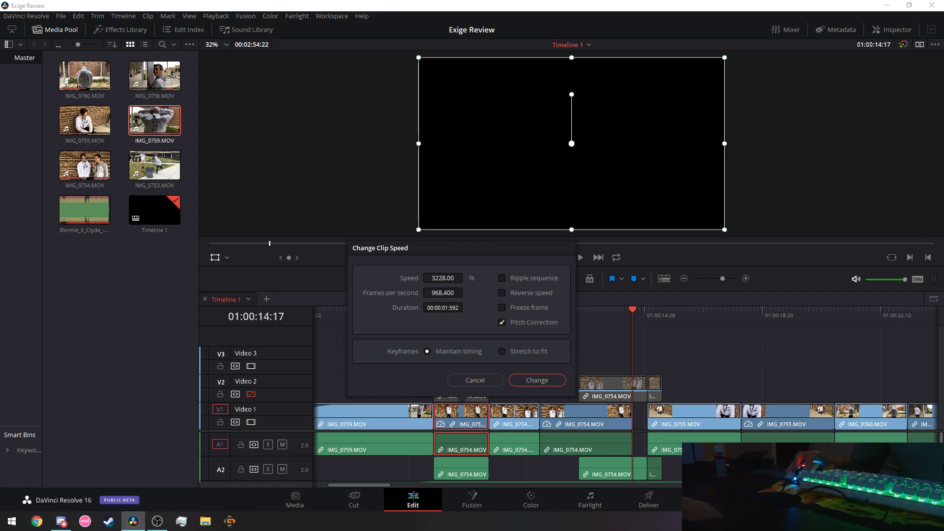
left_click_drag(465, 278, 465, 278)
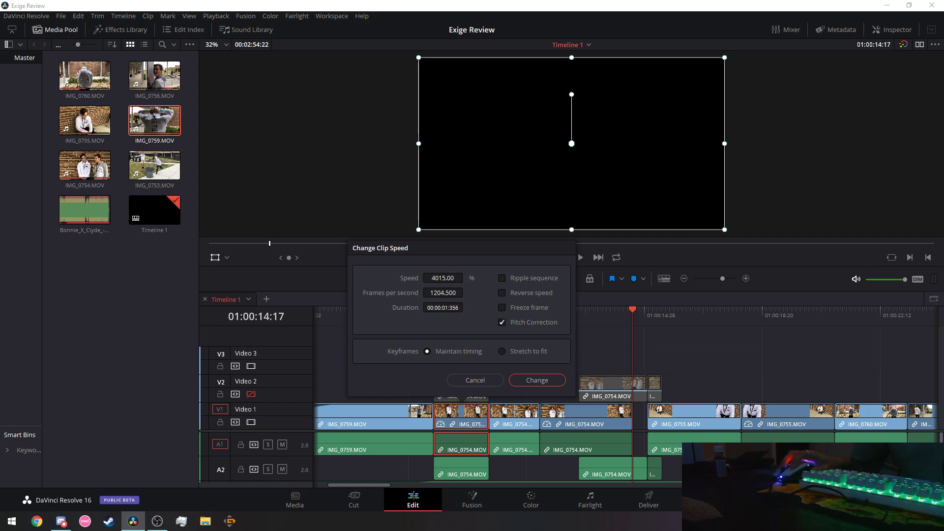
left_click(466, 278)
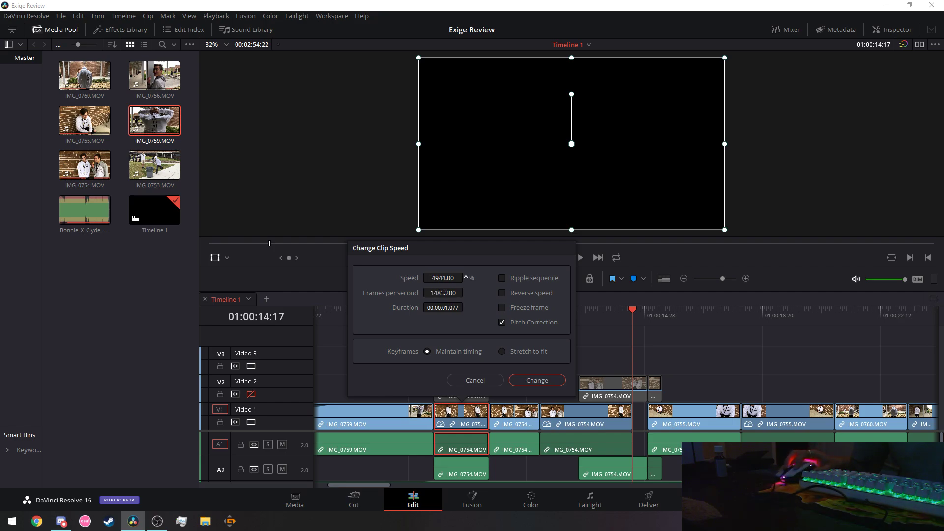
left_click(502, 293)
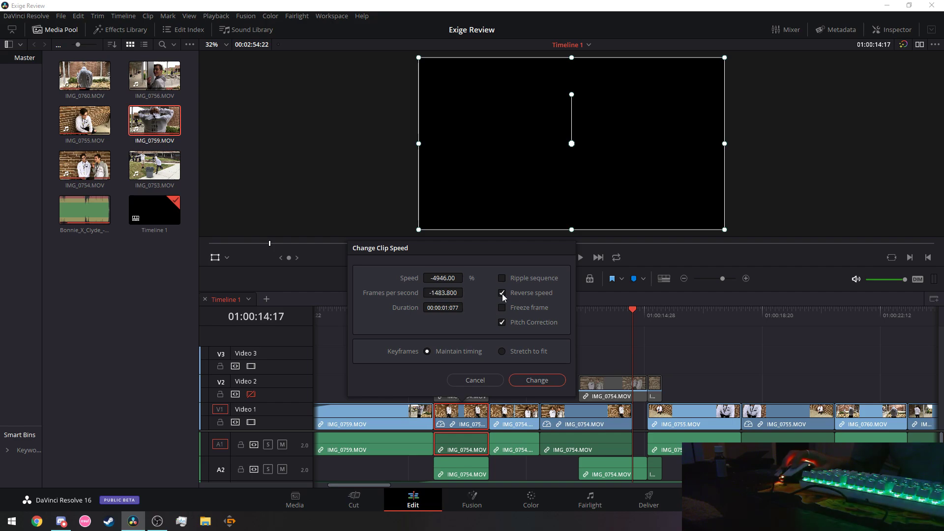
left_click(536, 380)
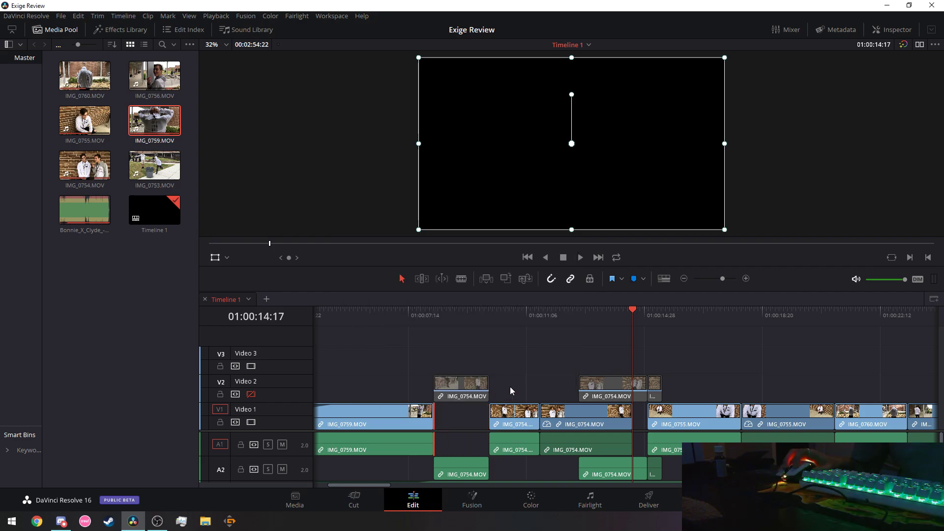
Zoom the timeline in around the playhead and save the project with Ctrl+S.
left_click(726, 278)
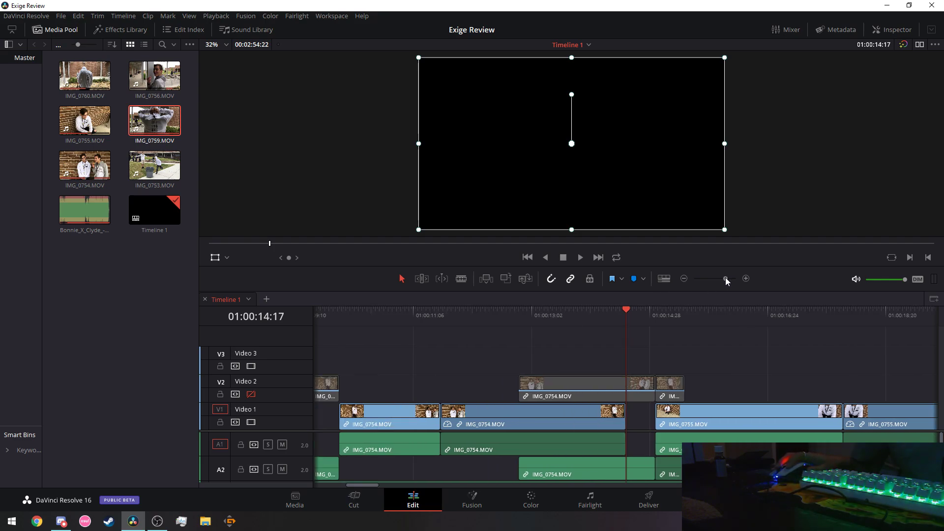
left_click(549, 486)
left_click(540, 486)
left_click_drag(443, 486, 347, 486)
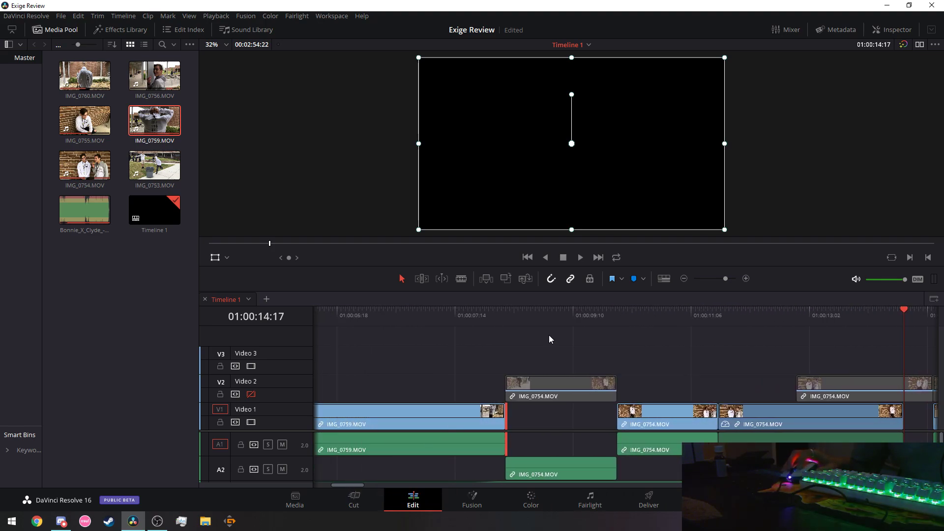
left_click_drag(726, 277, 729, 279)
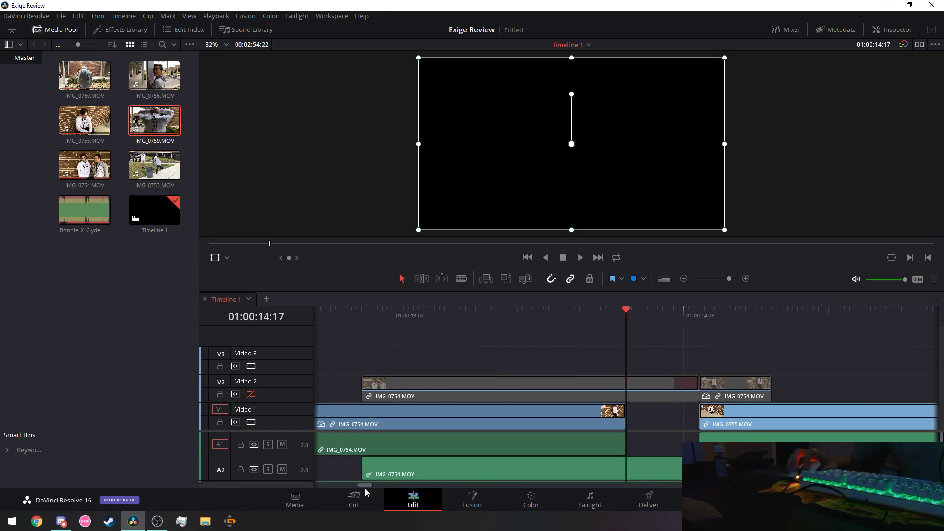
left_click_drag(361, 485, 345, 485)
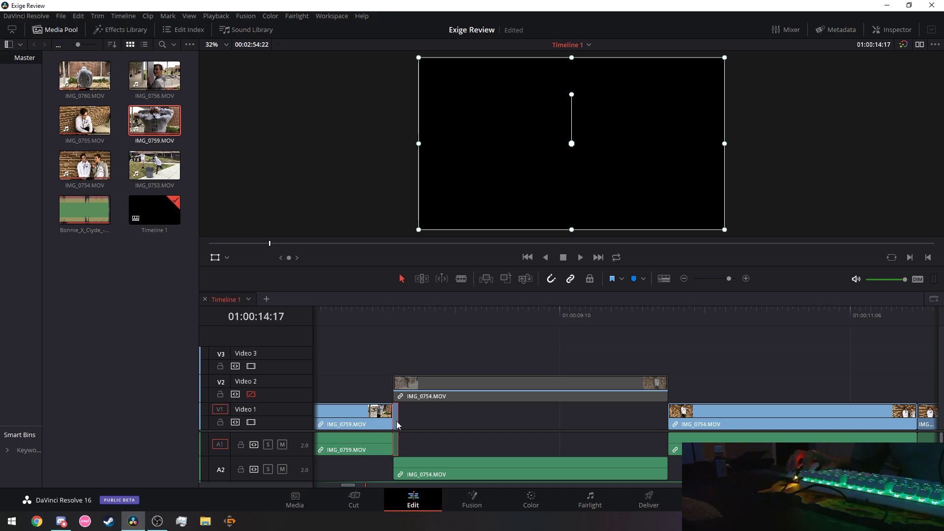
key("ctrl+s")
Slide the tiny sped-up clip along Video 1 to sit right after IMG_0754.
left_click_drag(397, 419, 821, 419)
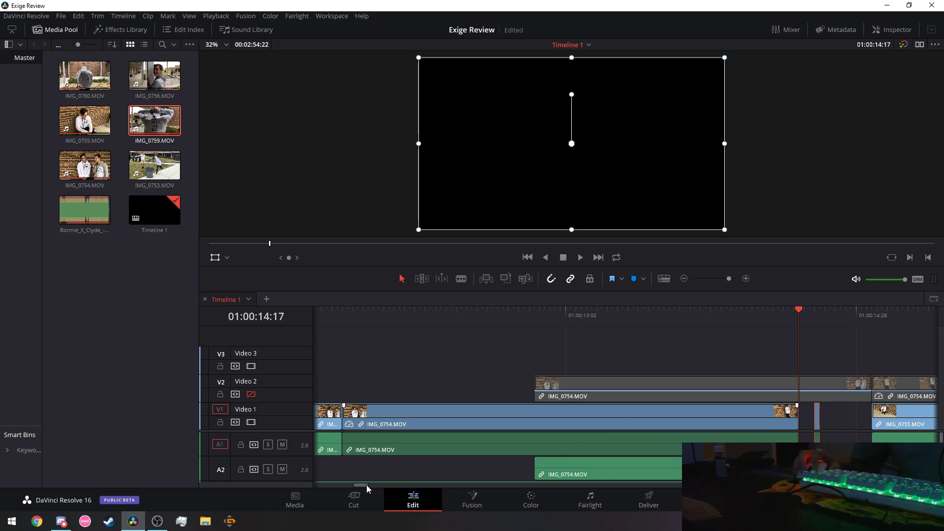
left_click_drag(367, 485, 374, 485)
left_click_drag(515, 418, 502, 418)
right_click(500, 418)
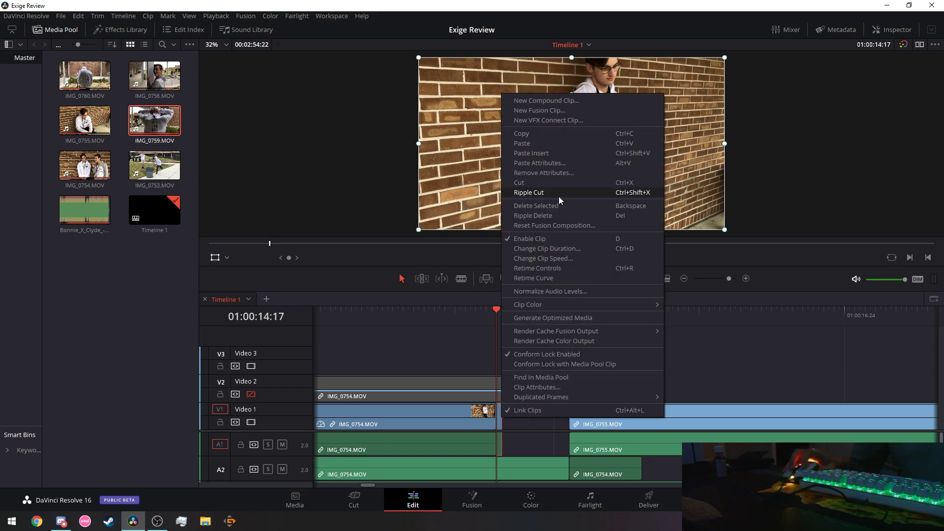
left_click(387, 306)
left_click(361, 311)
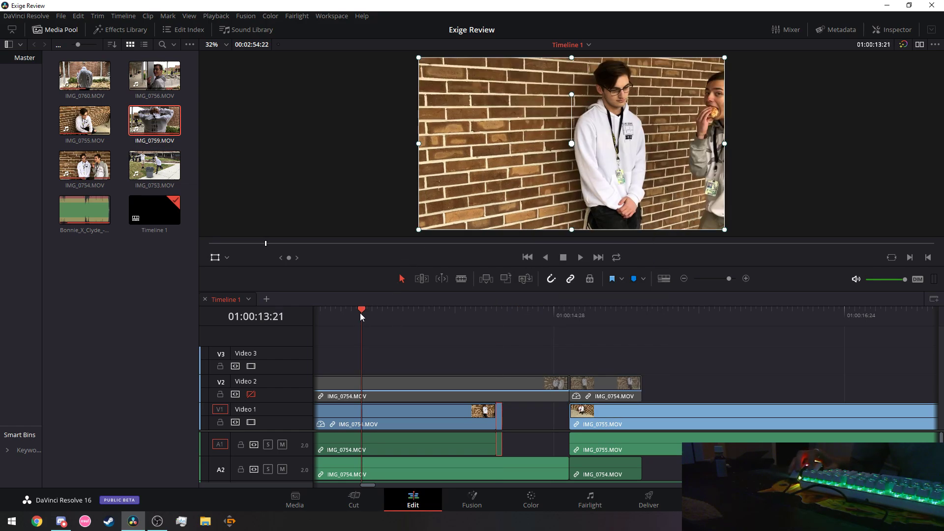
left_click(580, 258)
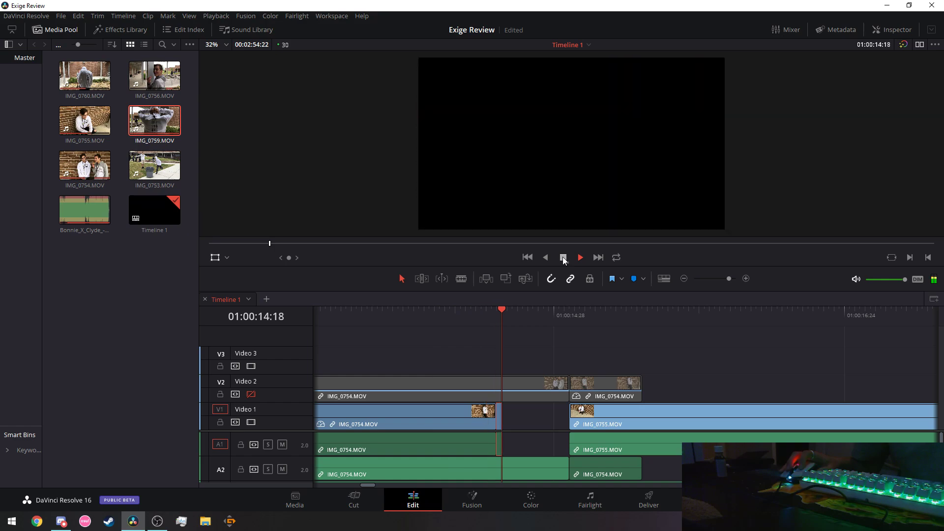
left_click(563, 257)
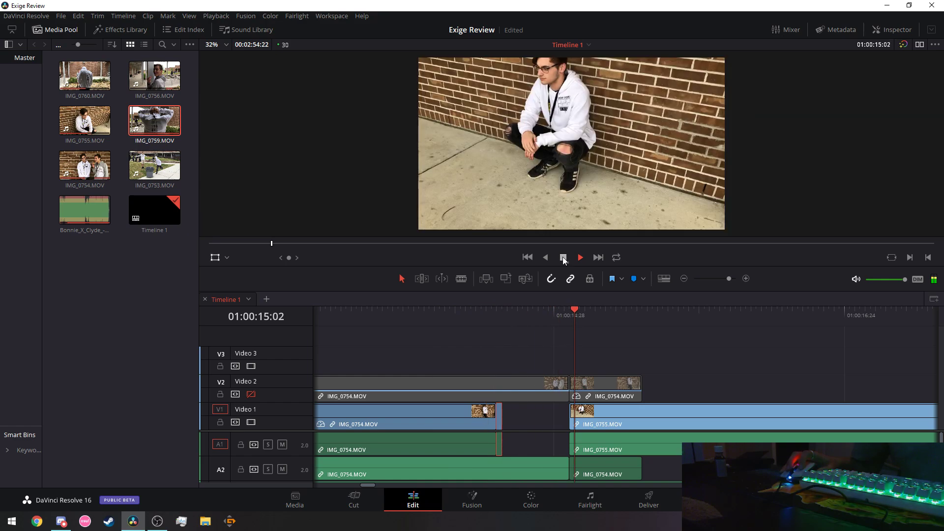
right_click(498, 415)
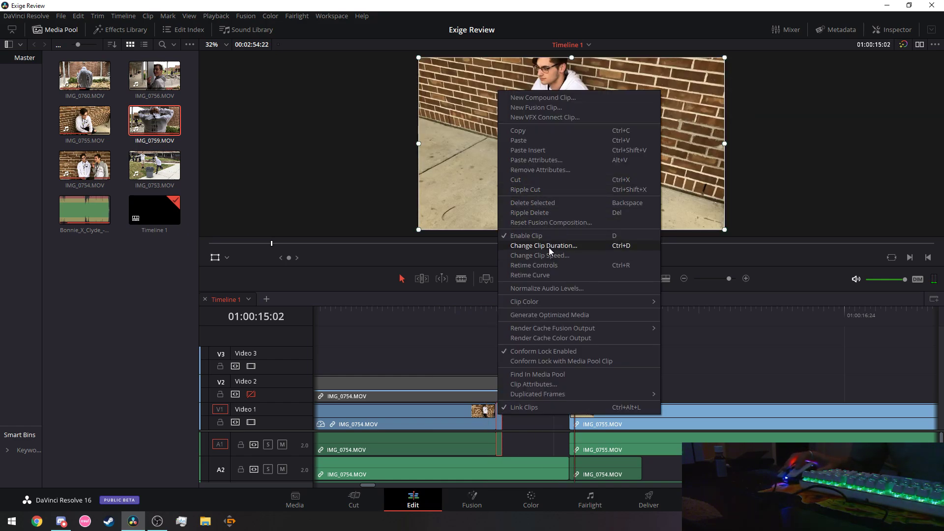
left_click(548, 256)
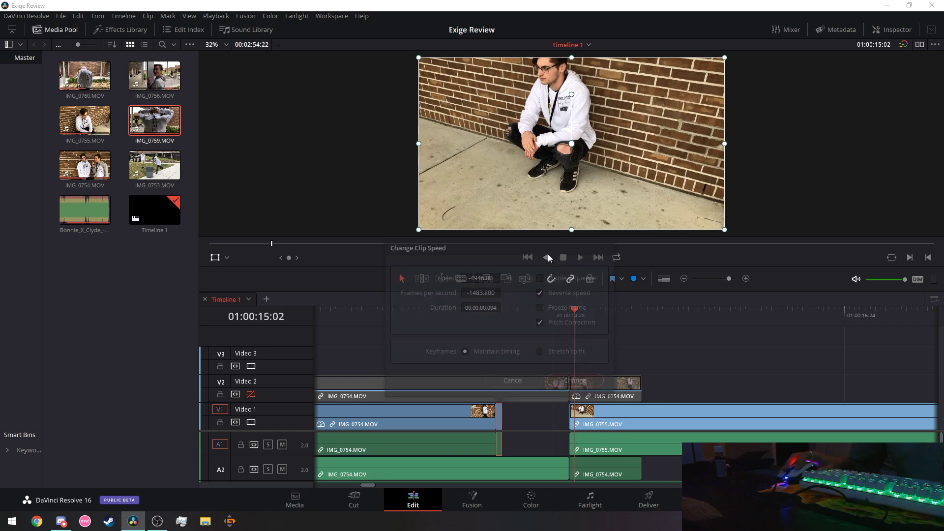
left_click(540, 293)
left_click_drag(493, 273, 493, 310)
Discard the pending speed changes and cut the tiny reversed clip from Video 1.
left_click(511, 381)
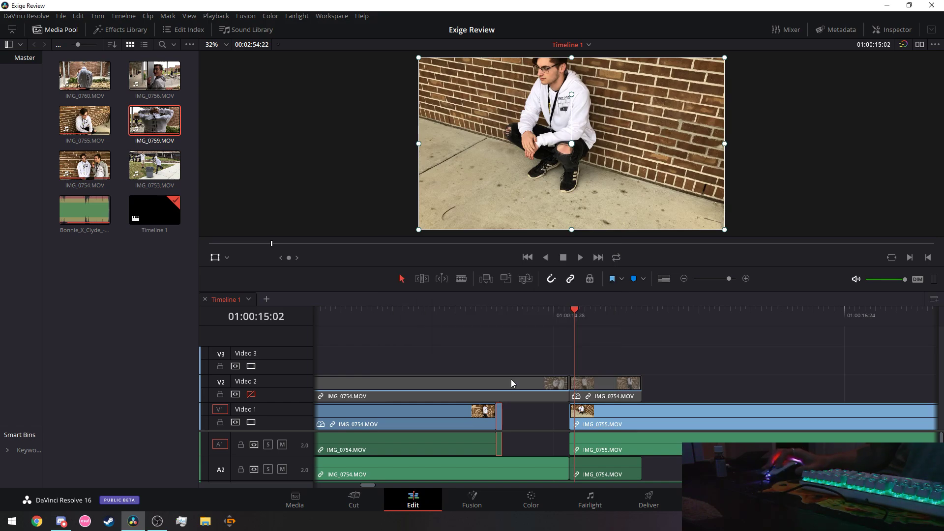
right_click(500, 417)
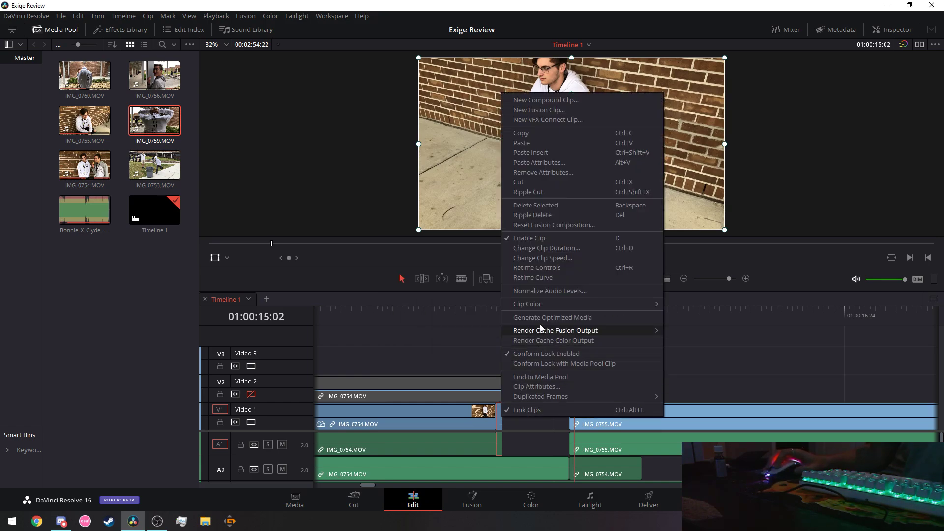
left_click(548, 182)
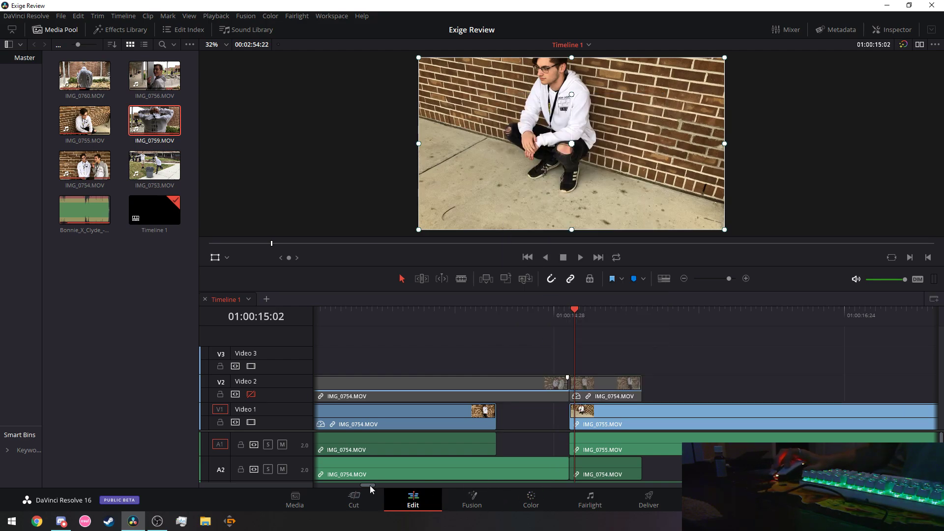
left_click_drag(370, 486, 349, 487)
Review the Video 2 IMG_0754 clip by stepping the playhead between its start and next edit.
left_click(407, 393)
right_click(407, 392)
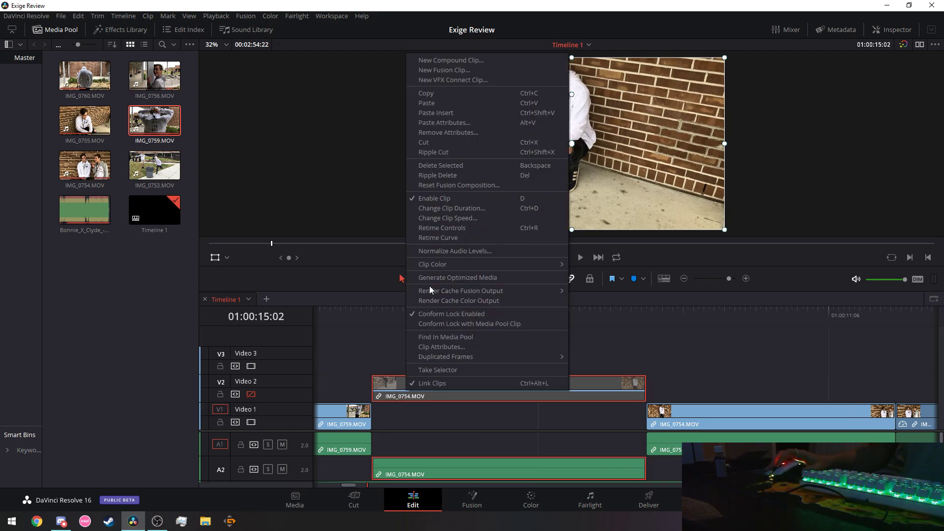
left_click(451, 103)
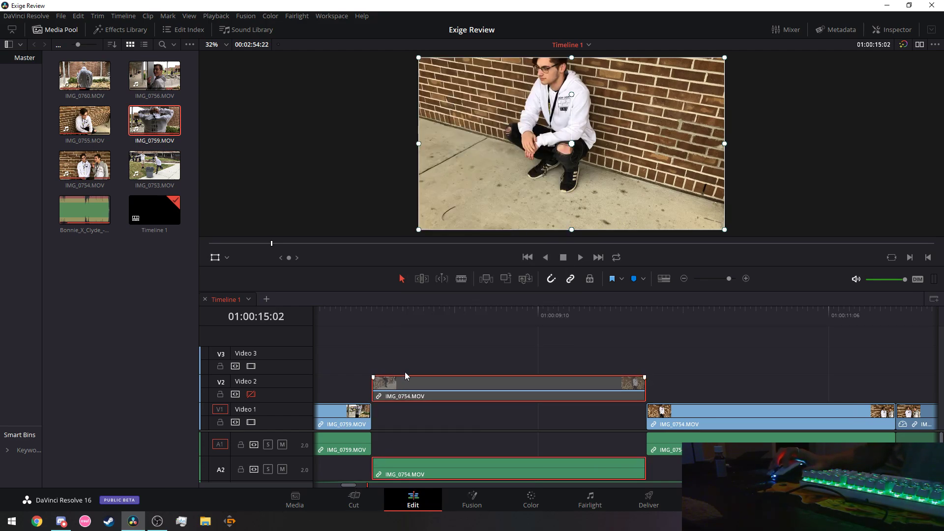
left_click(378, 315)
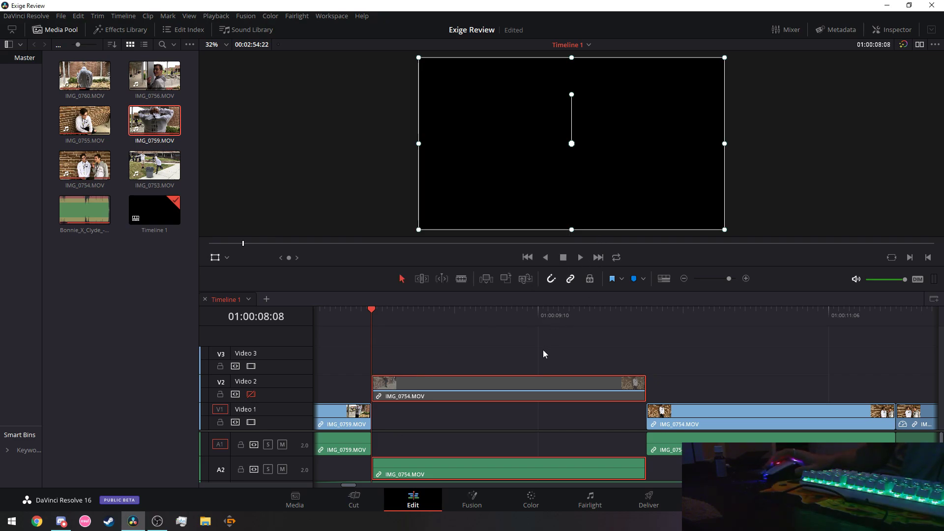
left_click(601, 256)
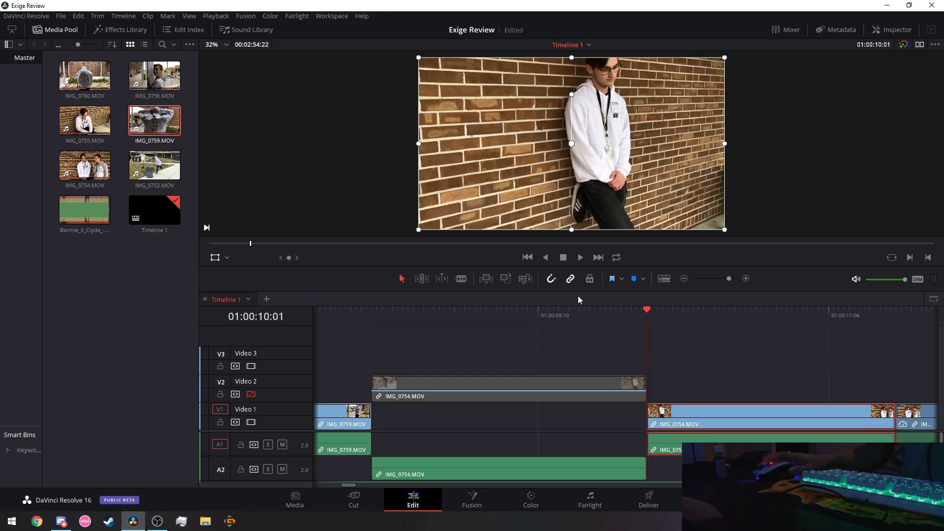
left_click(530, 259)
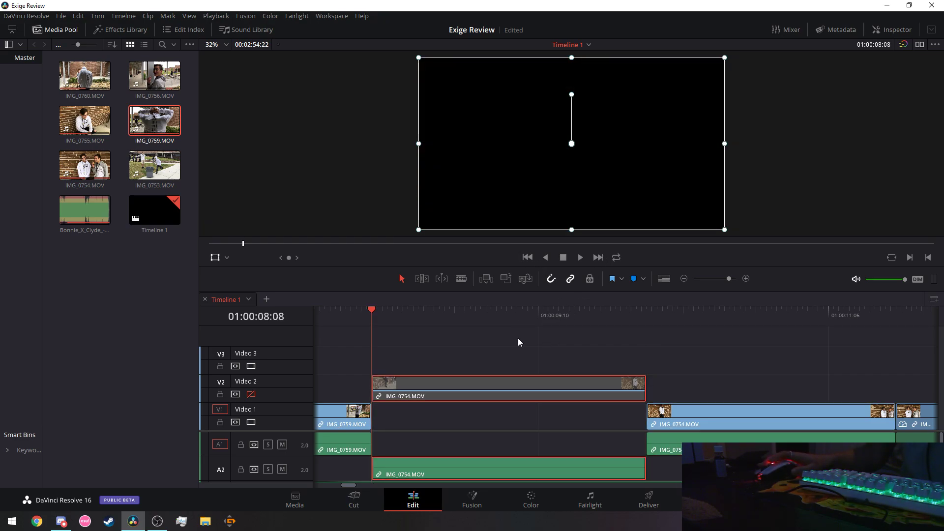
right_click(517, 376)
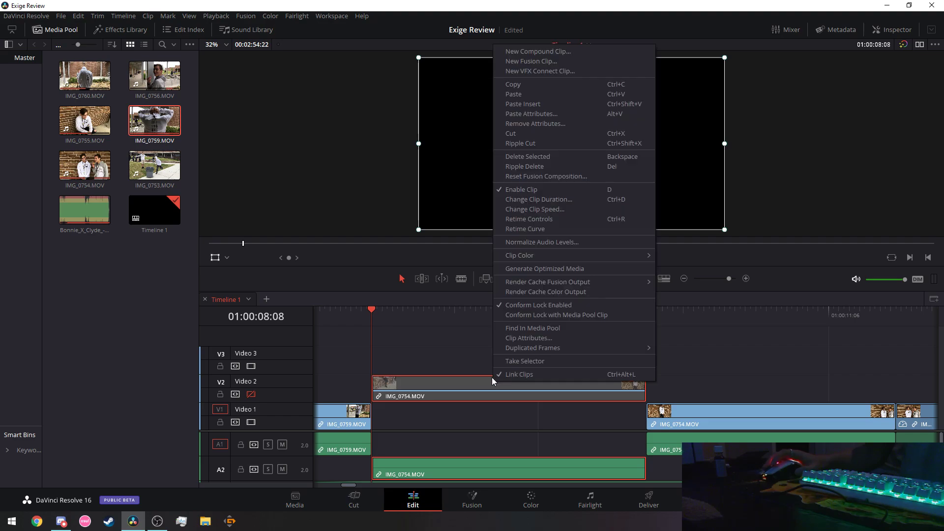
left_click(514, 91)
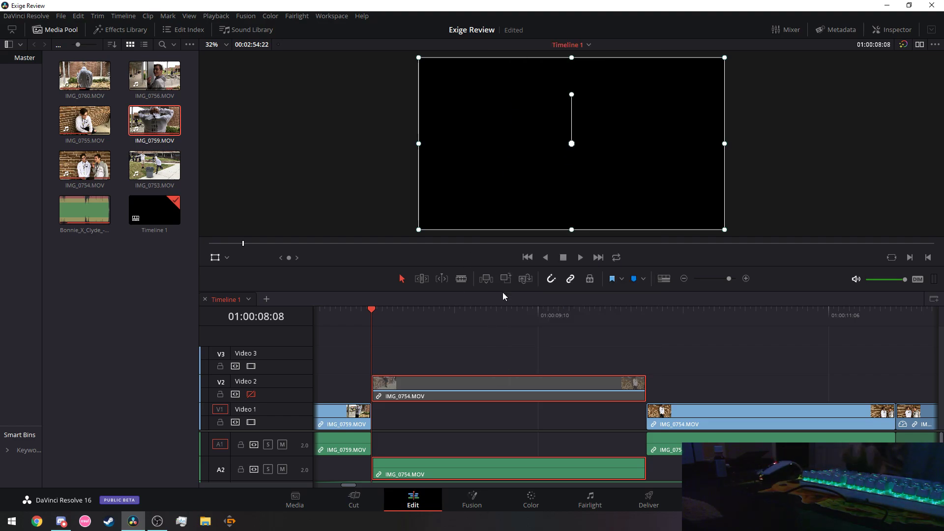
key("Down")
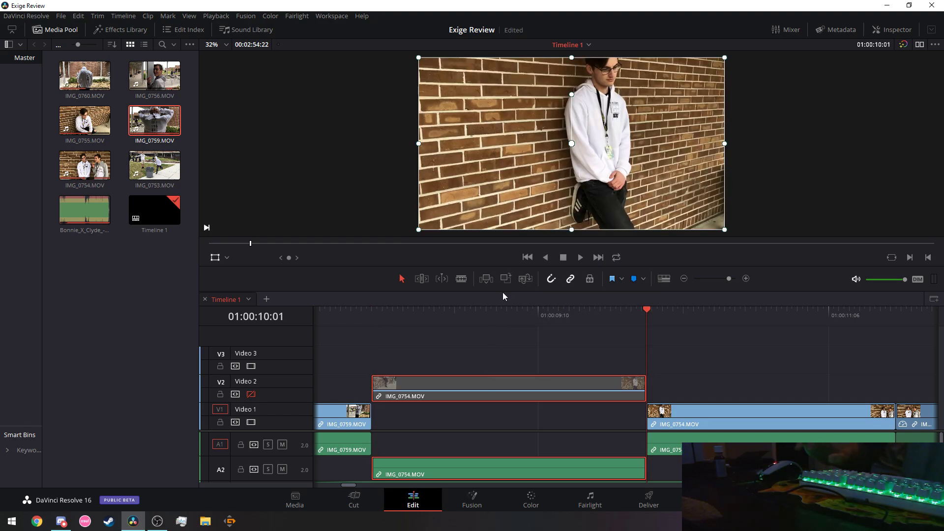
Return to the start of IMG_0754 on Video 2 and copy the clip.
left_click(527, 261)
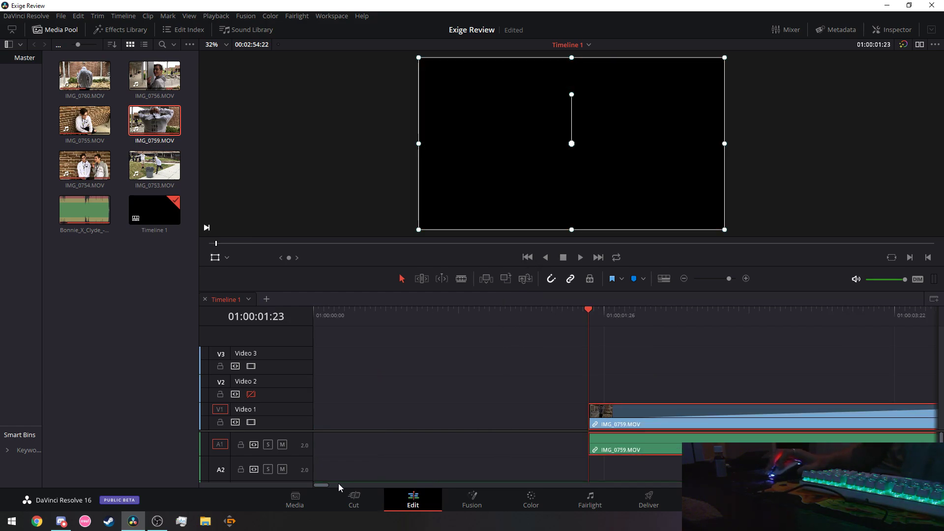
left_click_drag(323, 486, 349, 482)
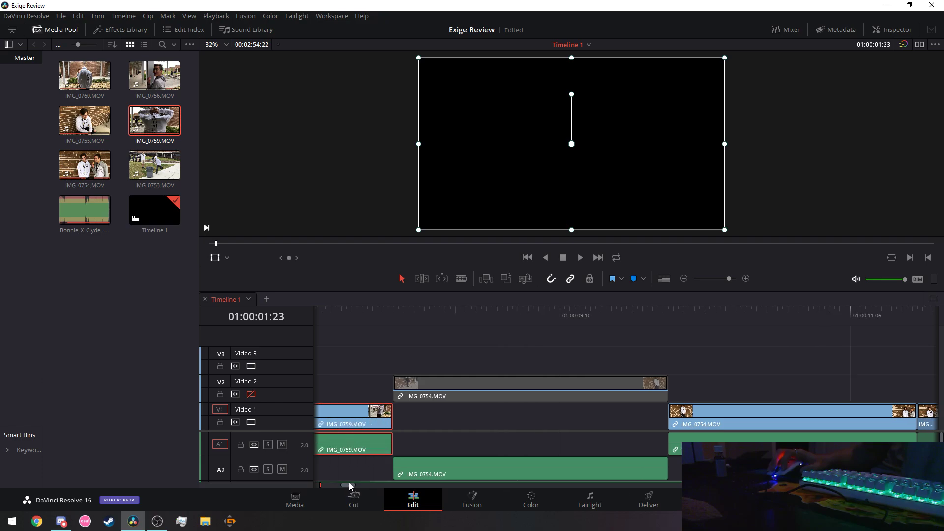
left_click(590, 257)
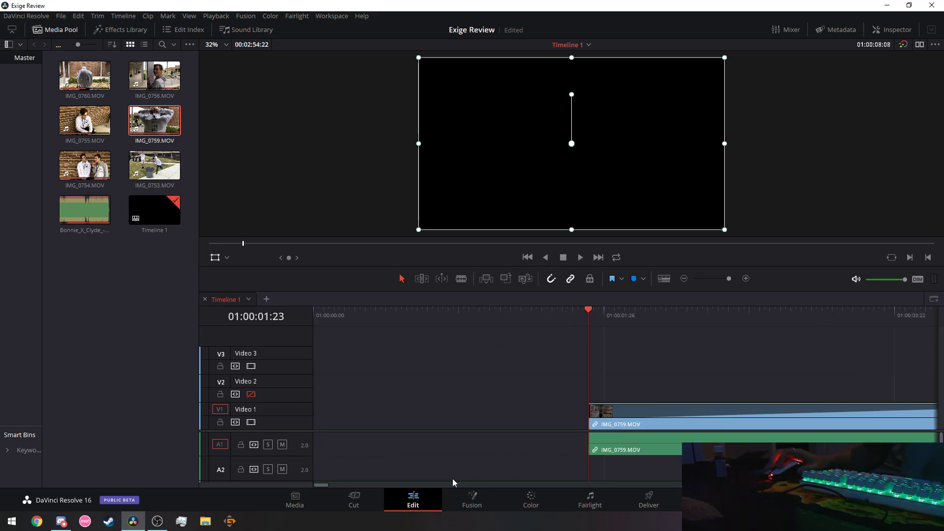
mouse_move(317, 483)
left_mouse_down()
mouse_move(350, 486)
mouse_move(317, 485)
left_mouse_up()
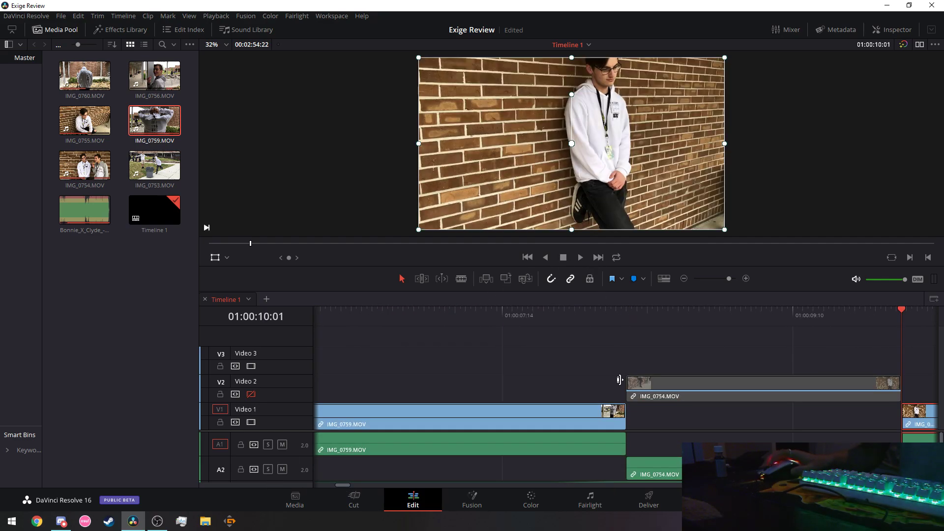
key("Up")
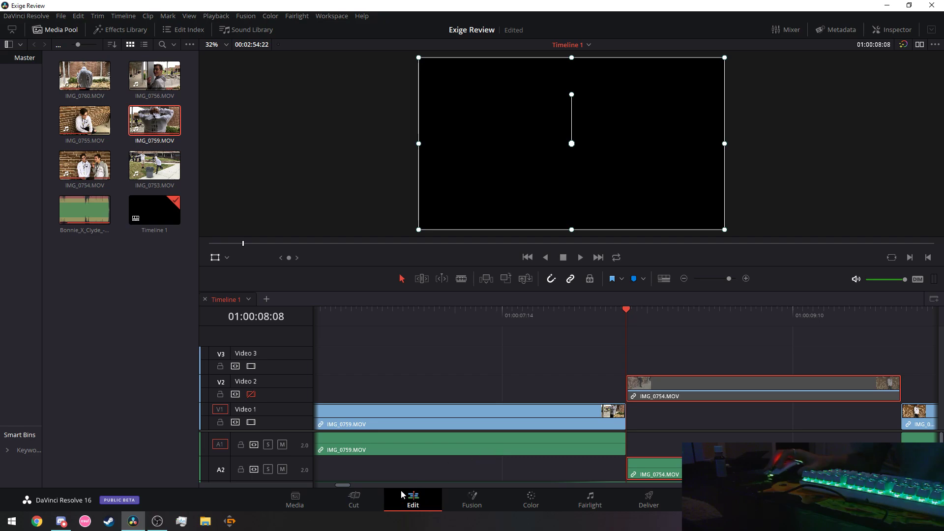
left_click_drag(343, 485, 348, 485)
right_click(459, 385)
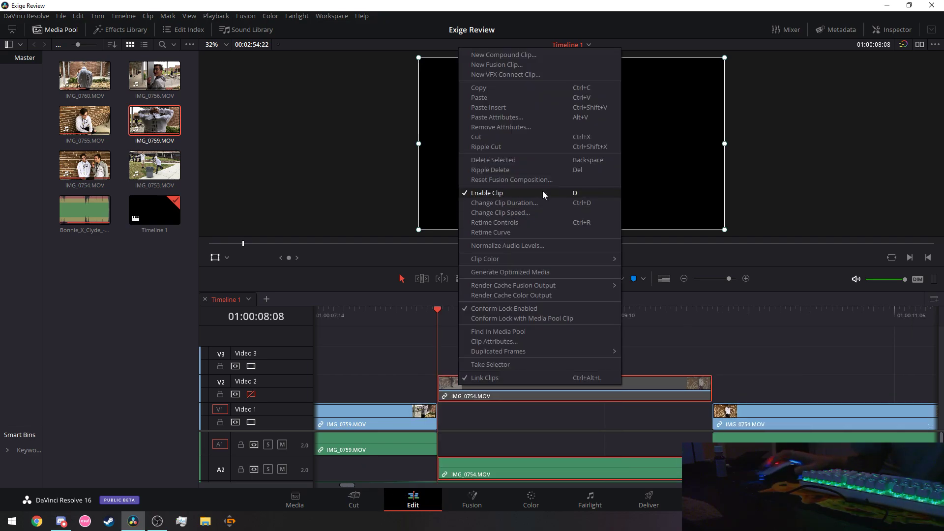
left_click(480, 86)
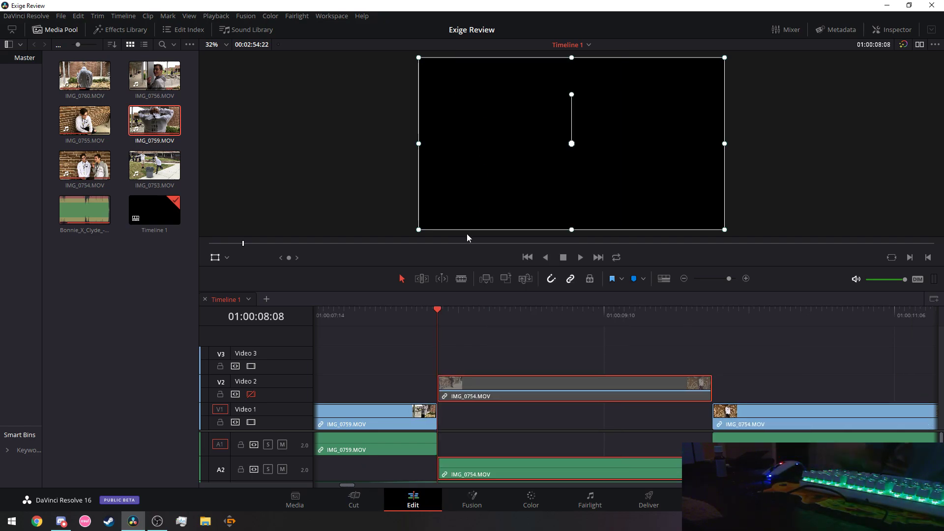
Drag the Video 2 IMG_0754 clip down into the Video 1 gap after IMG_0759.
key("Down")
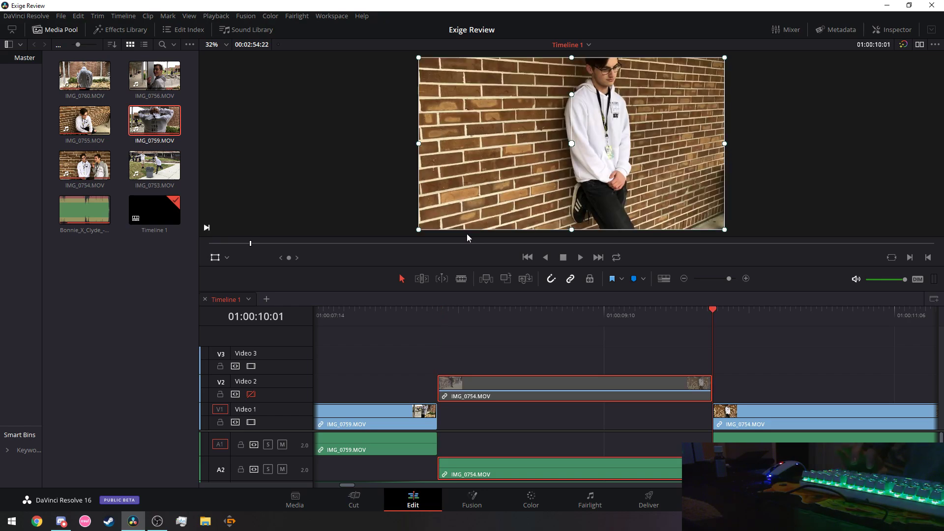
left_click(527, 258)
left_click_drag(330, 485, 348, 486)
left_click(466, 399)
left_click_drag(466, 409, 443, 414)
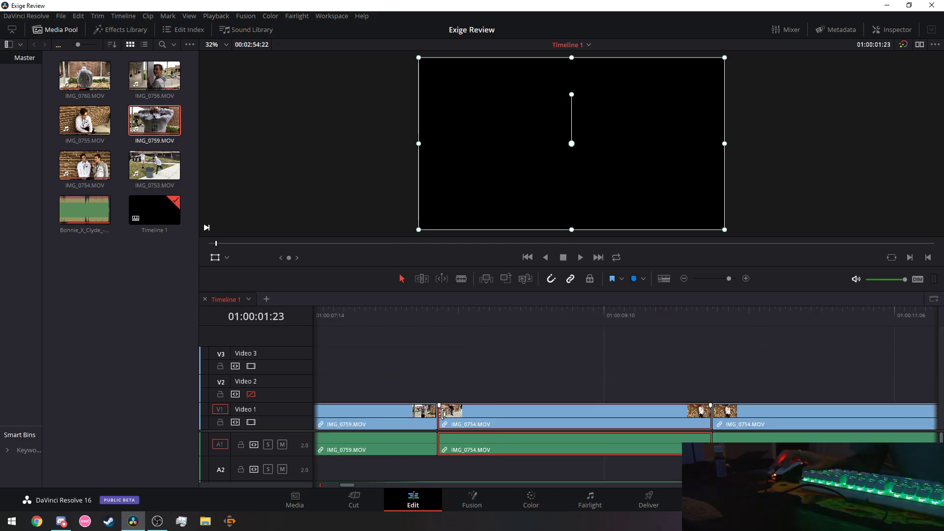
Check the edit points around IMG_0754, ending at the edit at 01:00:08:08.
left_click(597, 258)
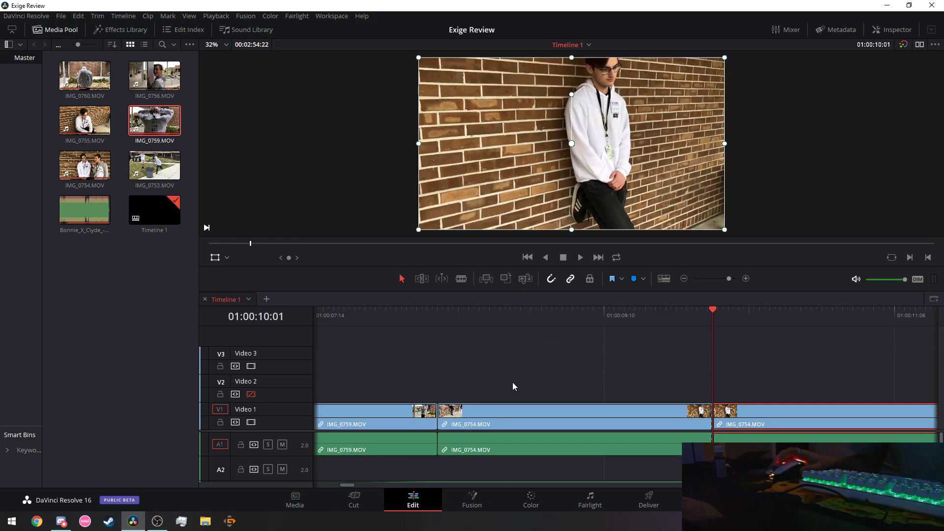
left_click(527, 257)
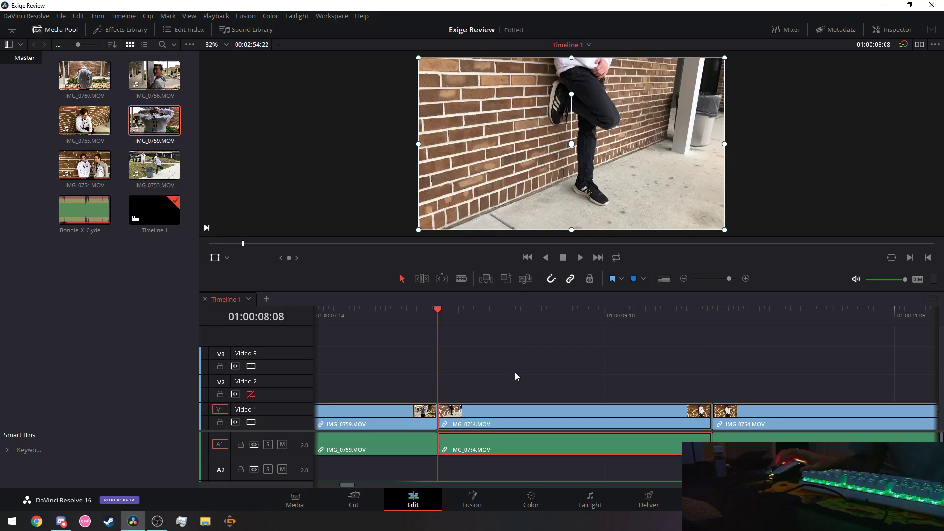
right_click(493, 413)
left_click(512, 164)
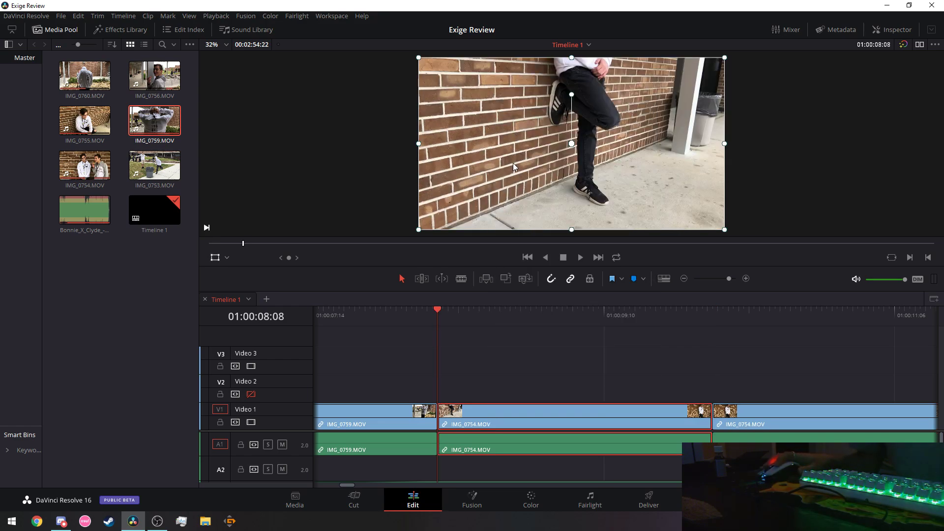
key("Down")
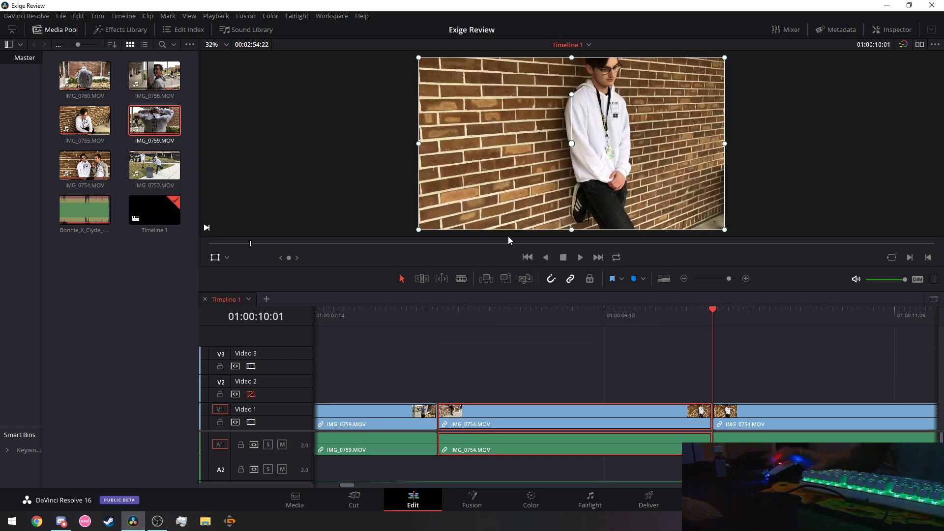
left_click(528, 258)
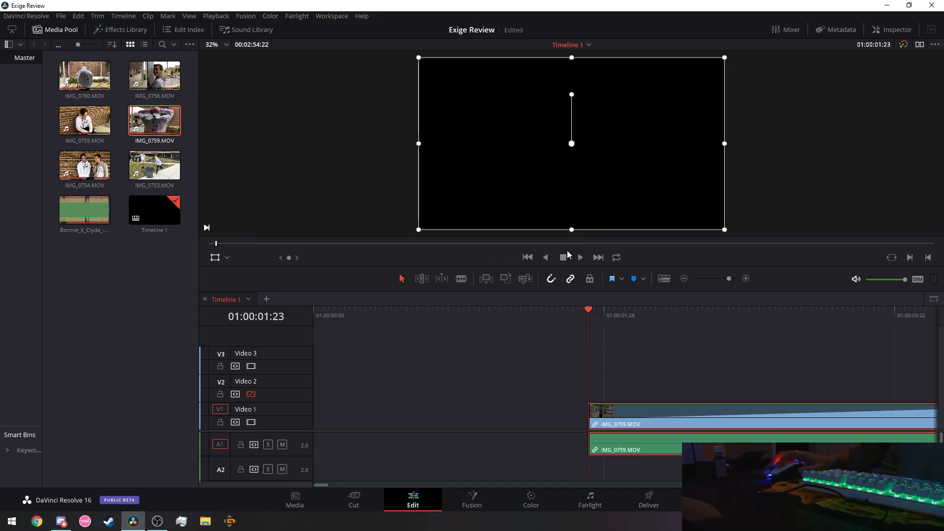
key("Down")
Drag IMG_0754 back up to Video 2 and paste its copy with Ctrl+V into the Video 1 gap.
left_click_drag(663, 408, 675, 398)
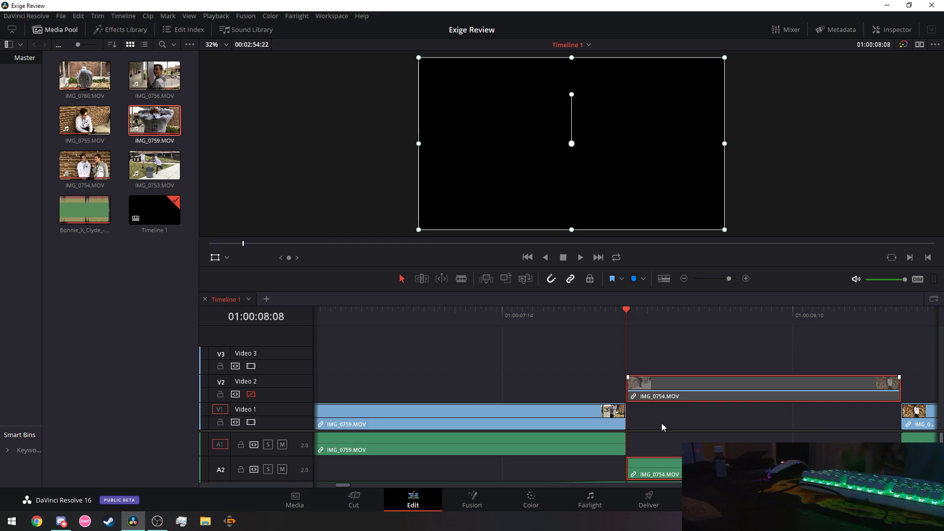
key("ctrl+v")
left_click_drag(350, 487, 352, 487)
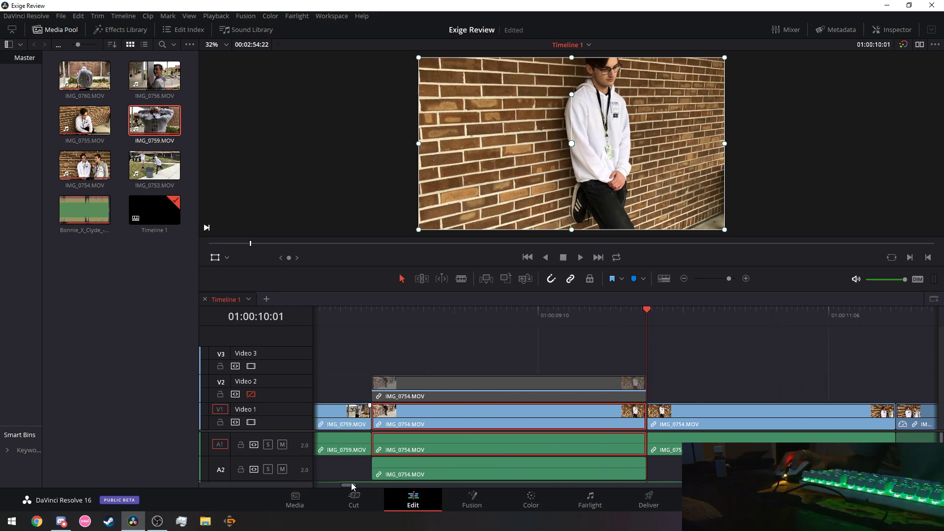
right_click(414, 413)
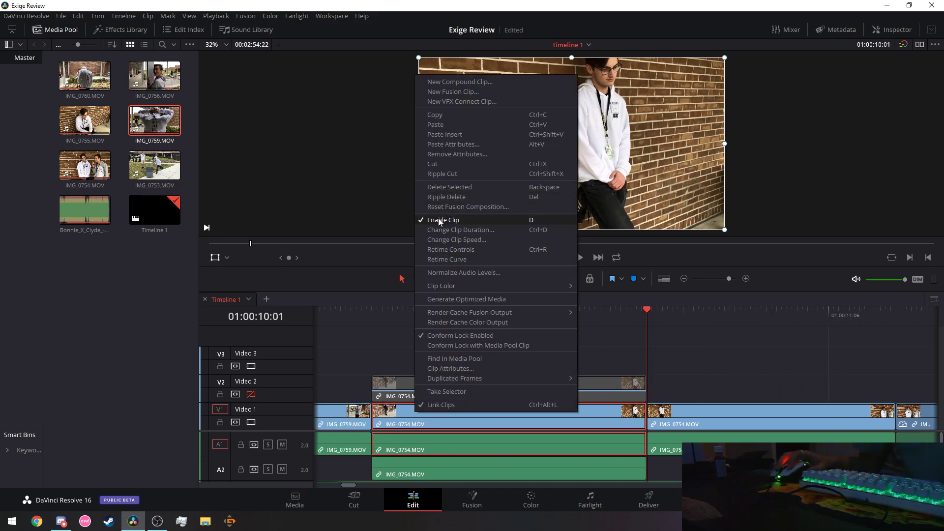
left_click(633, 326)
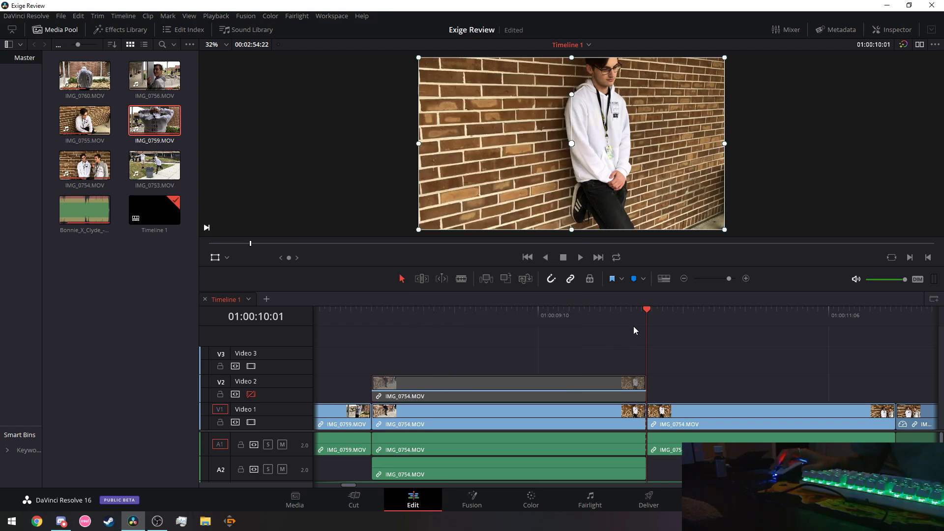
Speed the Video 1 IMG_0754 clip up to about 340% in Change Clip Speed.
right_click(485, 424)
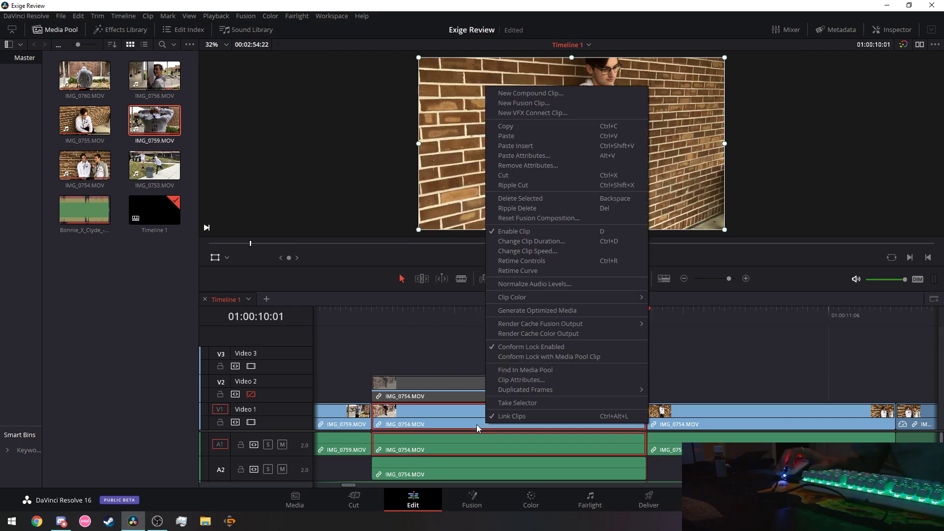
left_click(547, 250)
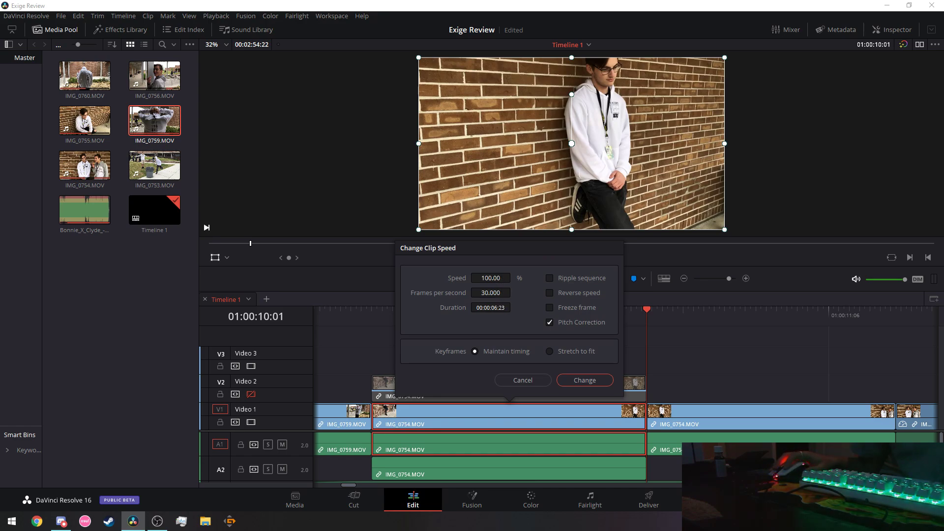
left_click_drag(491, 278, 546, 278)
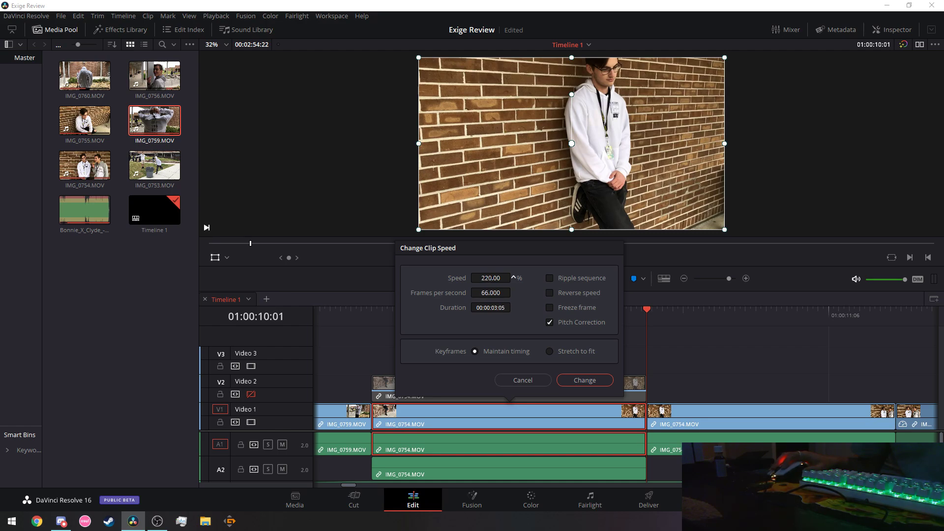
mouse_move(490, 278)
left_mouse_down()
mouse_move(536, 278)
mouse_move(495, 278)
left_mouse_up()
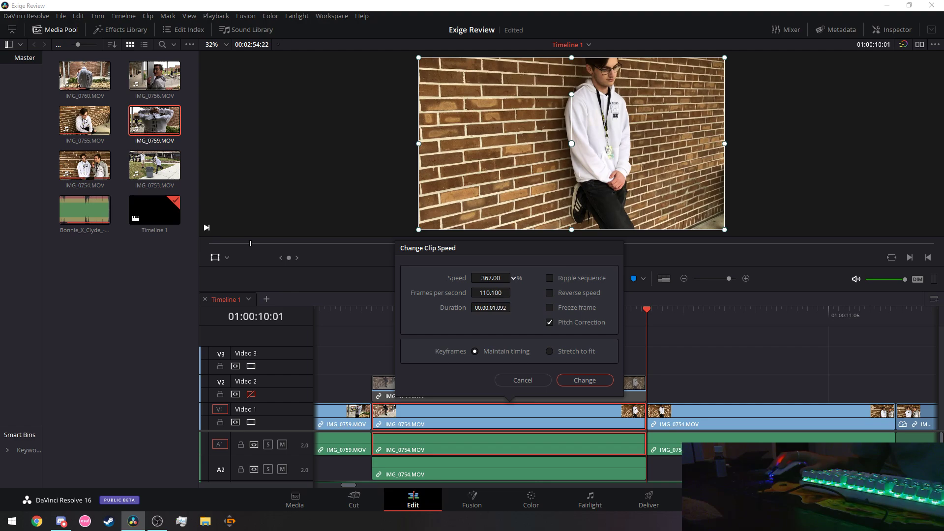
left_click_drag(491, 278, 500, 278)
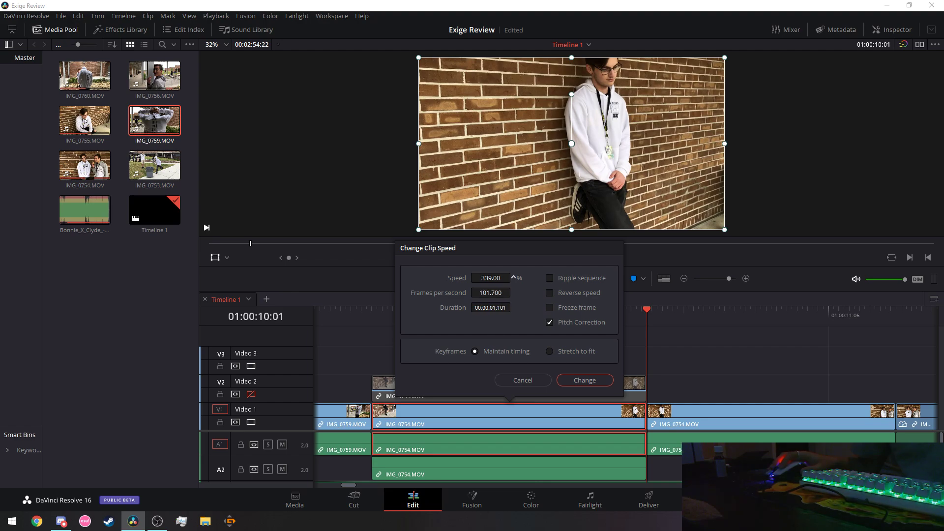
left_click(580, 381)
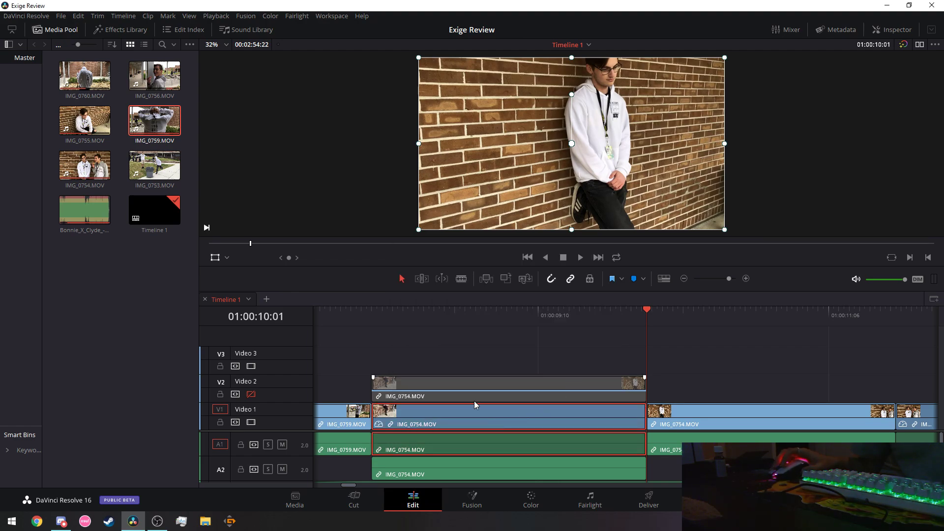
Play back the sped-up IMG_0754 section to review it.
right_click(478, 417)
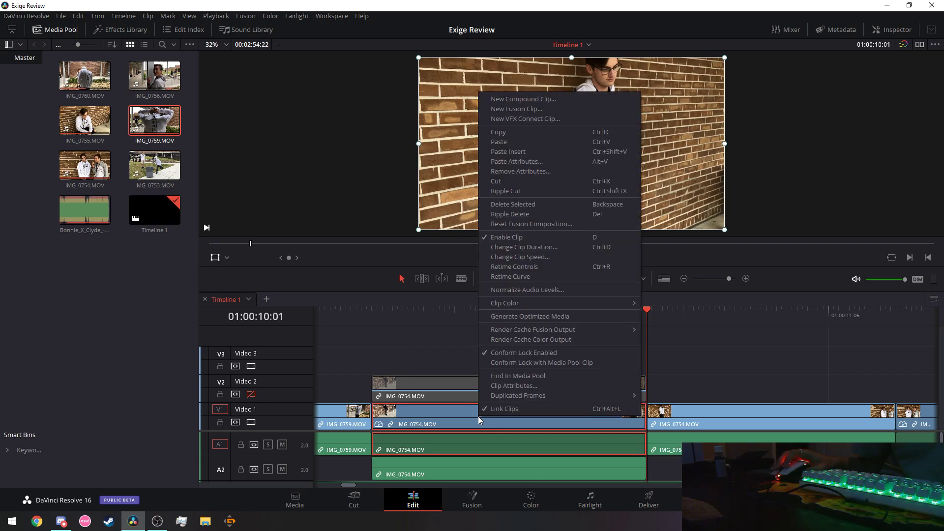
left_click(347, 310)
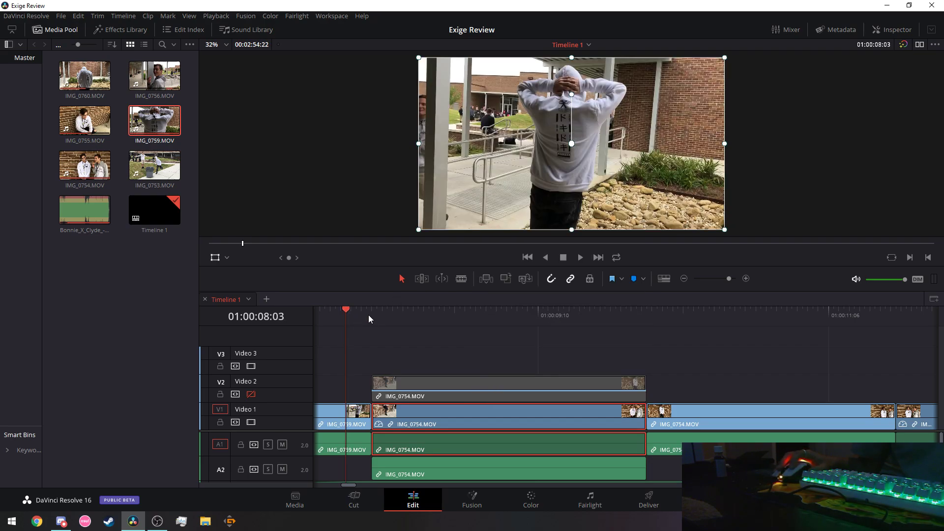
left_click(581, 257)
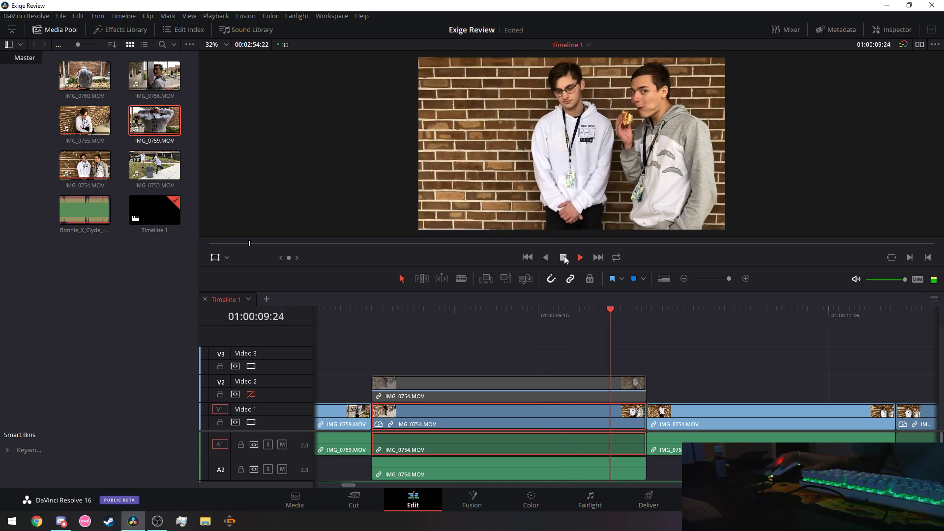
key("space")
Reapply 340% speed to the IMG_0754 clip, stretched to fit, and replay it from its start.
right_click(527, 417)
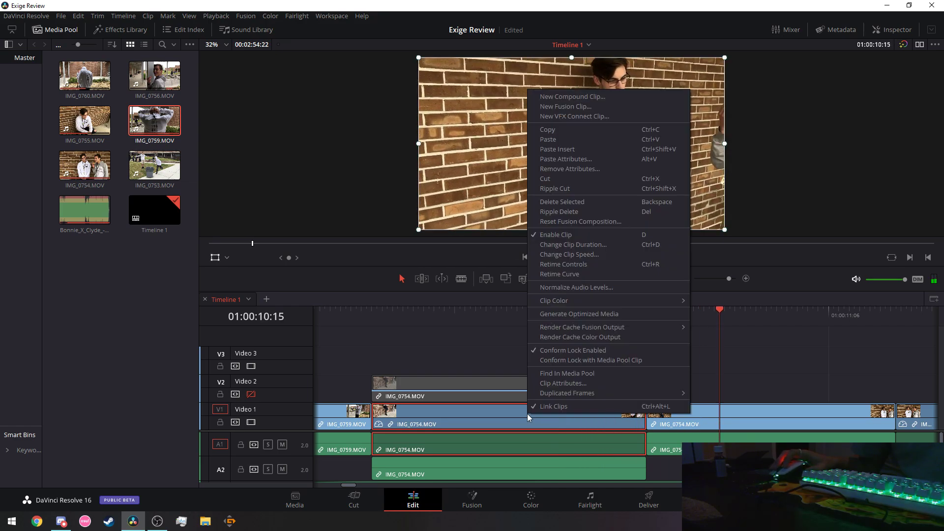
left_click(573, 253)
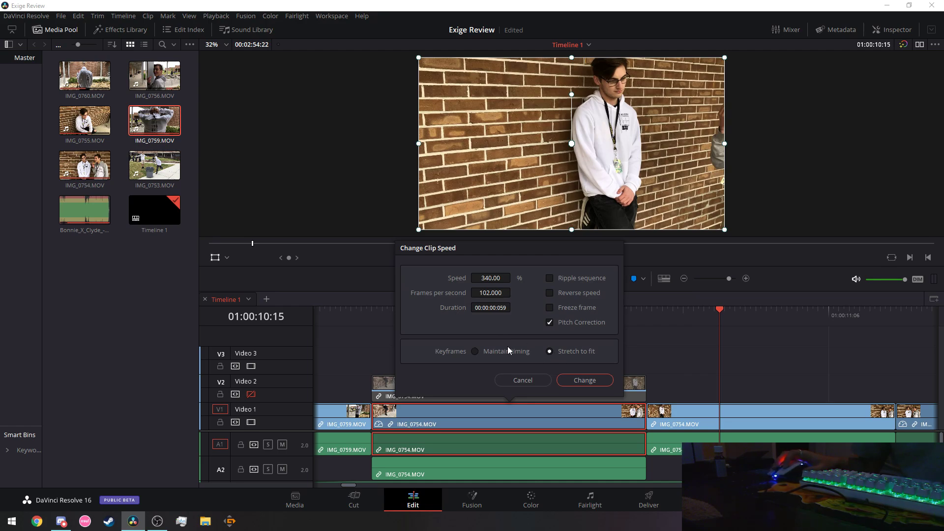
left_click(566, 381)
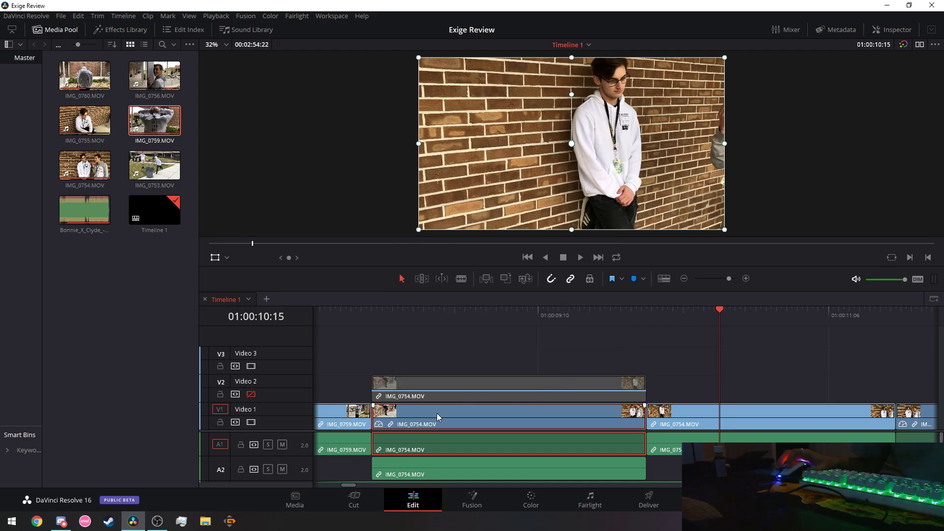
key("Up")
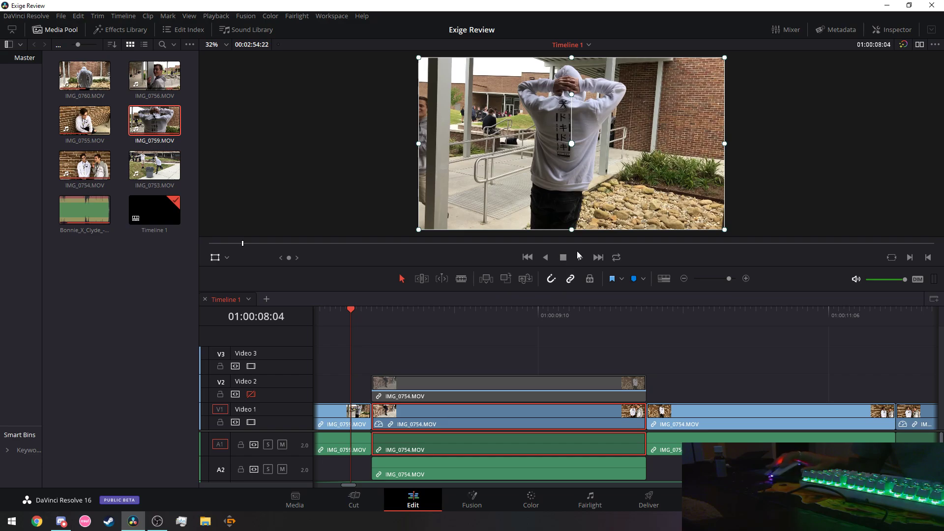
left_click(581, 257)
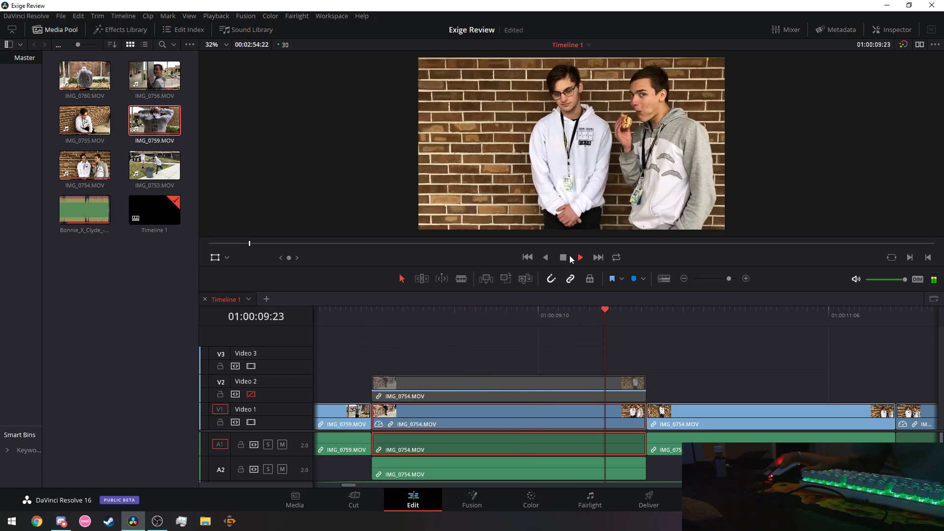
key("space")
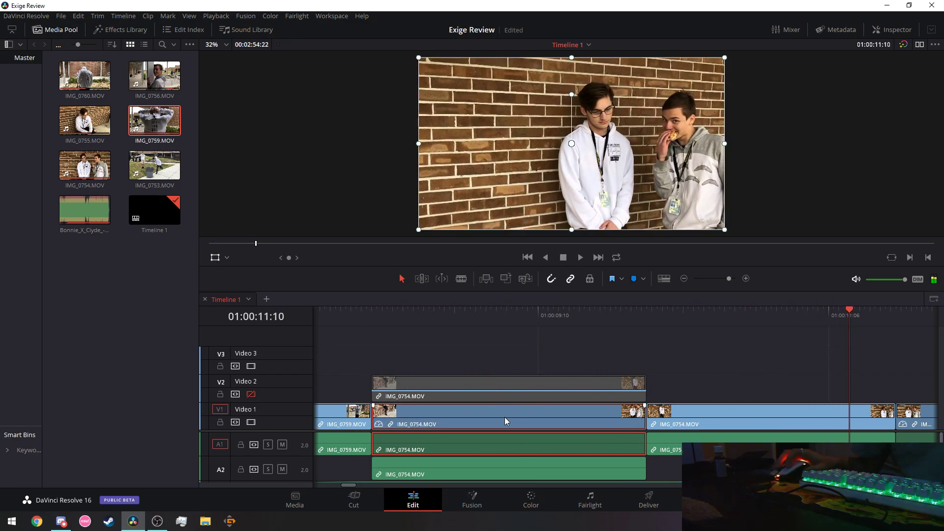
Confirm the 340% speed on the Video 1 IMG_0754 clip once more.
right_click(504, 417)
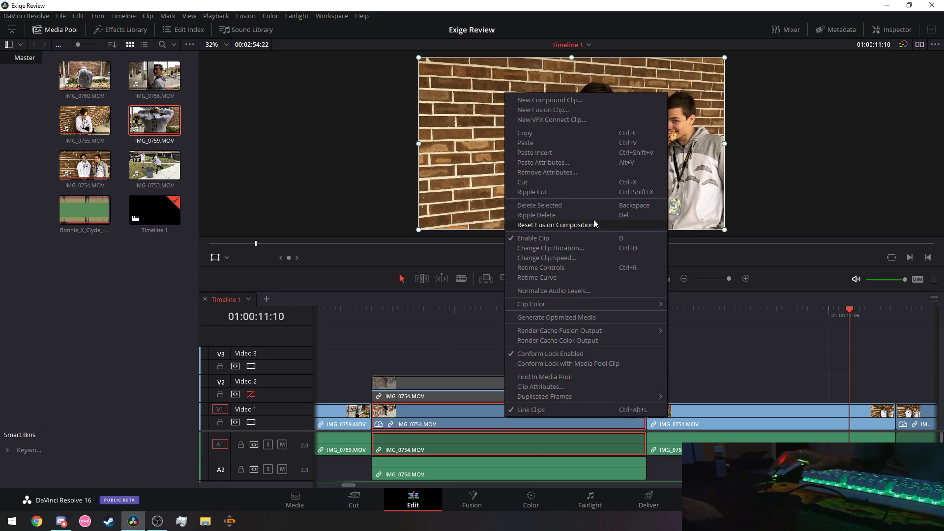
left_click(563, 258)
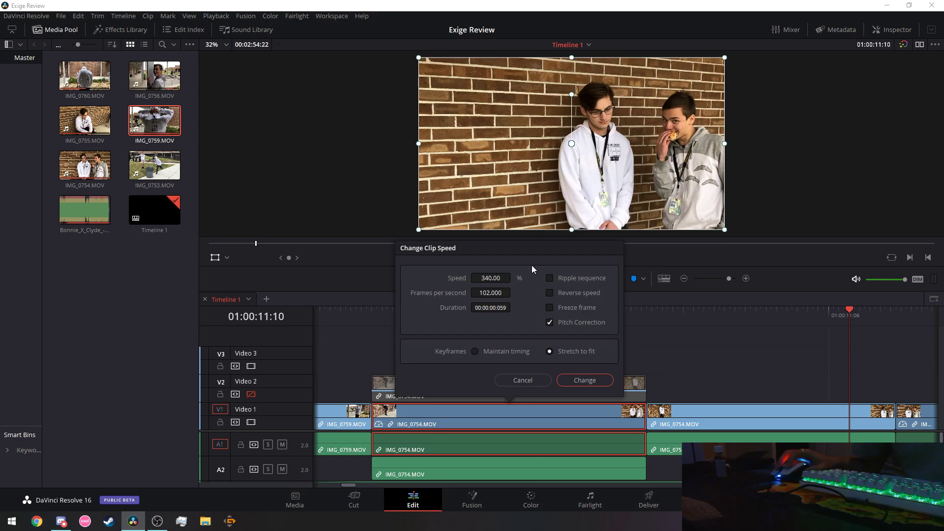
left_click(569, 381)
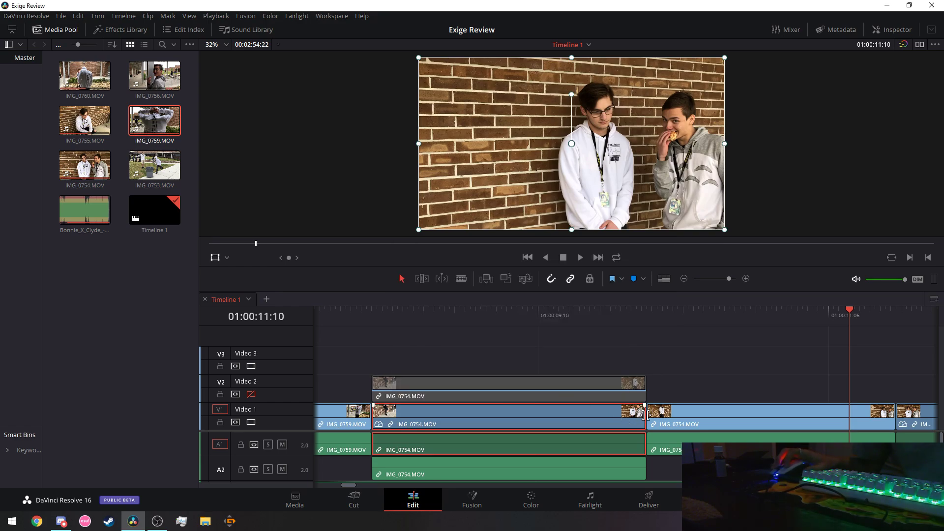
Lift the IMG_0754 clips from Video 1 onto Video 2, shifting the stacked copy later.
left_click_drag(605, 418, 863, 398)
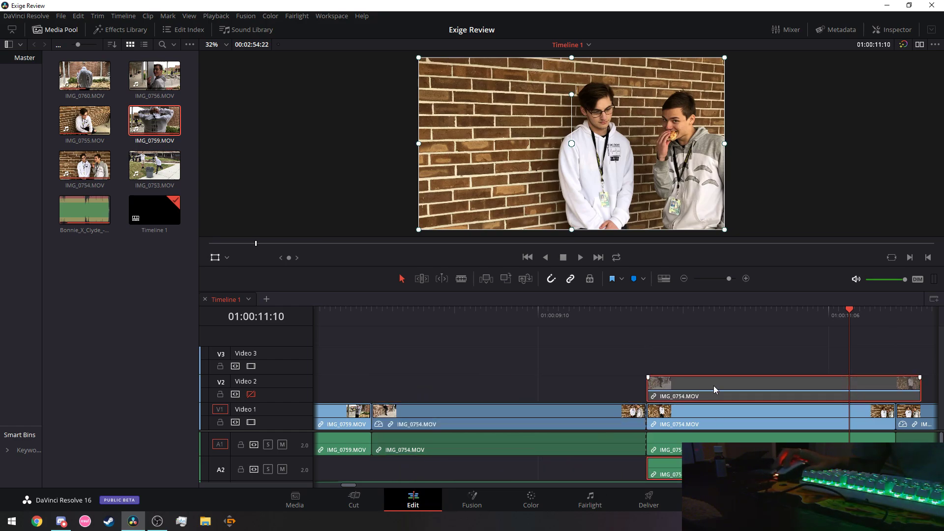
left_click_drag(714, 386, 745, 385)
left_click(592, 405)
left_click_drag(592, 409, 491, 389)
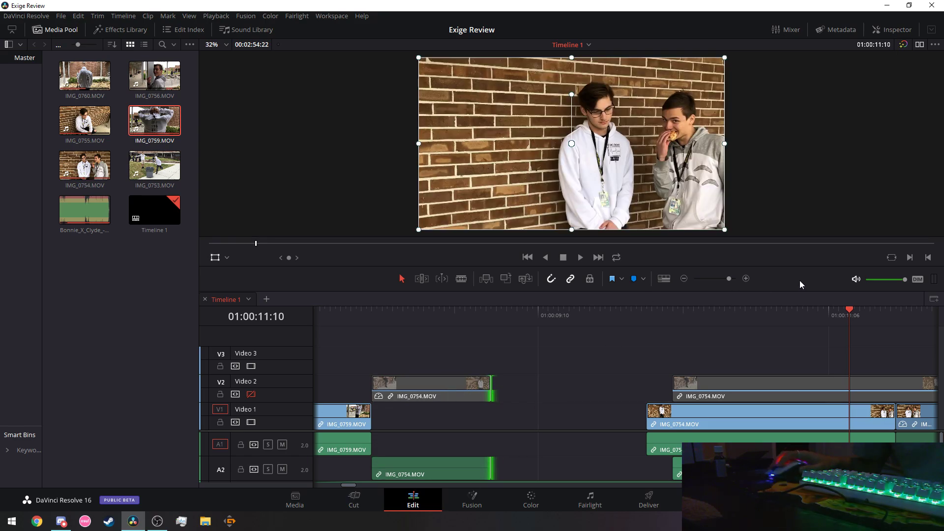
Trim the IMG_0754 pieces and drop the Video 2 copy into the Video 1 gap after IMG_0759.
left_click_drag(730, 279, 724, 279)
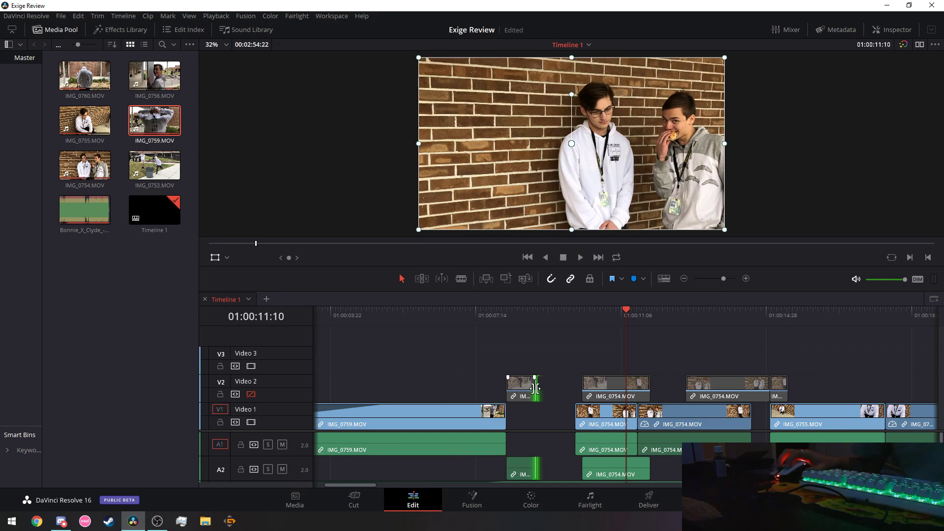
left_click_drag(537, 389, 511, 390)
left_click_drag(751, 418, 755, 418)
left_click(761, 416)
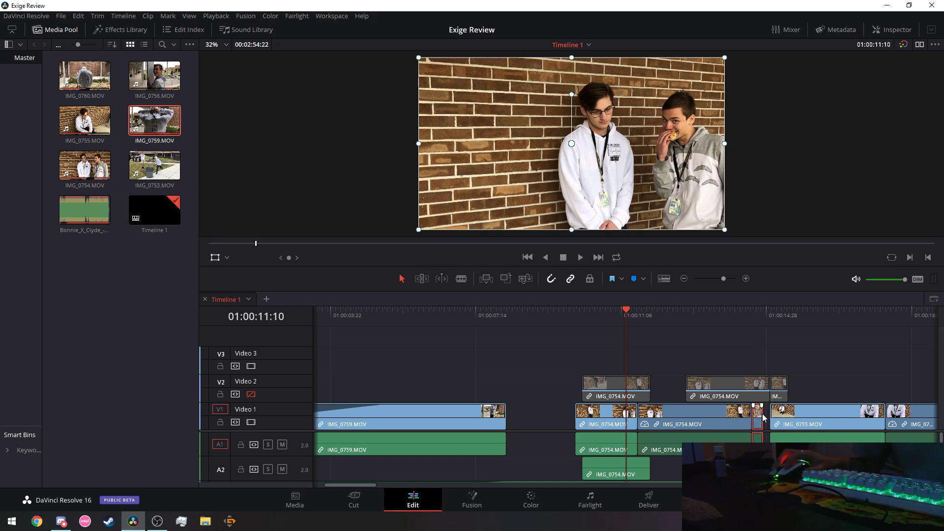
left_click_drag(610, 394, 537, 422)
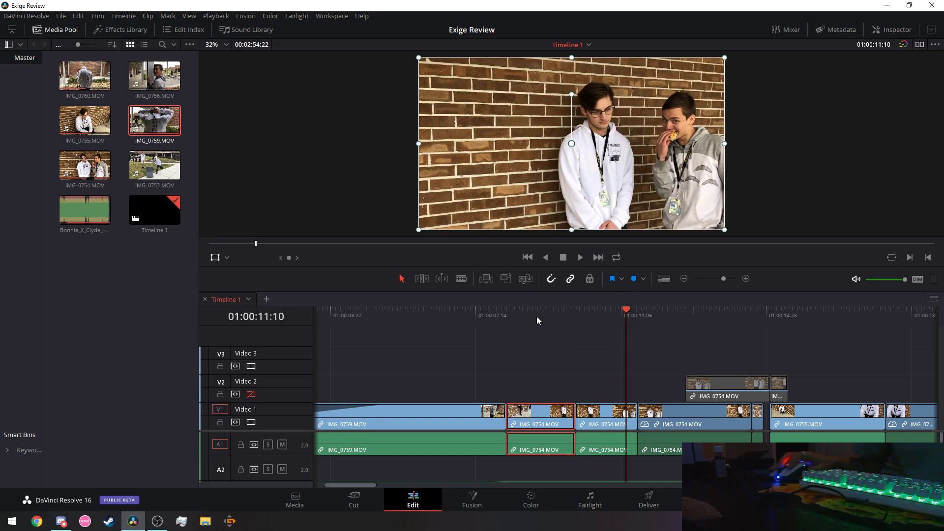
left_click_drag(724, 279, 727, 279)
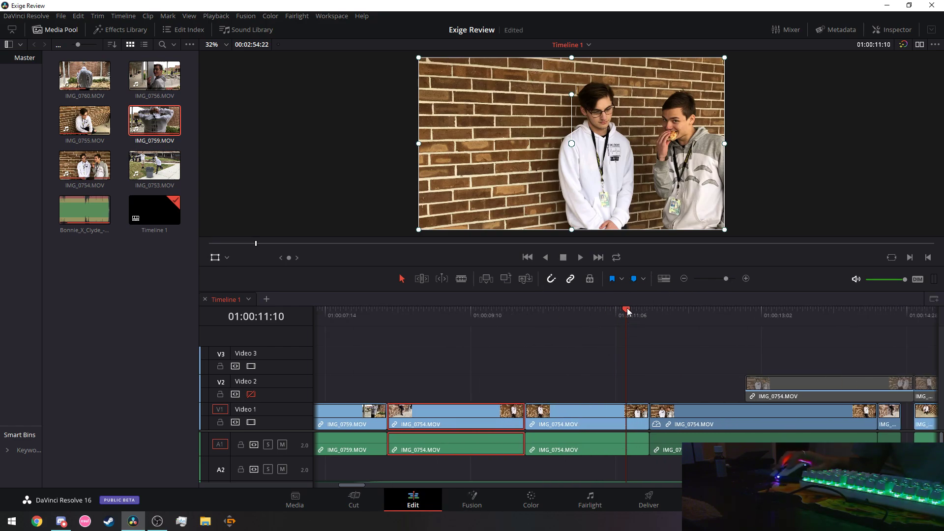
Extend the short clip's end to meet IMG_0755 and play back from 01:00:12:26.
left_click(769, 311)
left_click_drag(818, 319, 497, 361)
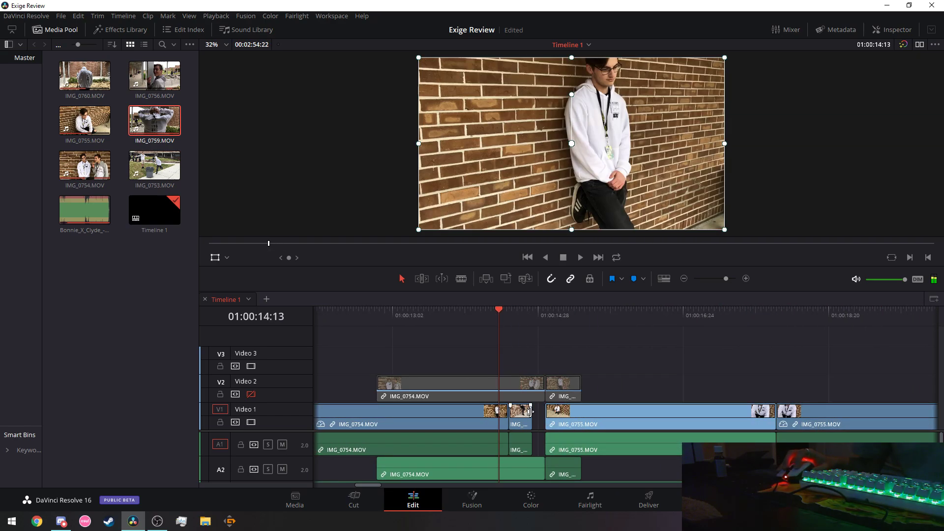
left_click_drag(532, 415, 544, 415)
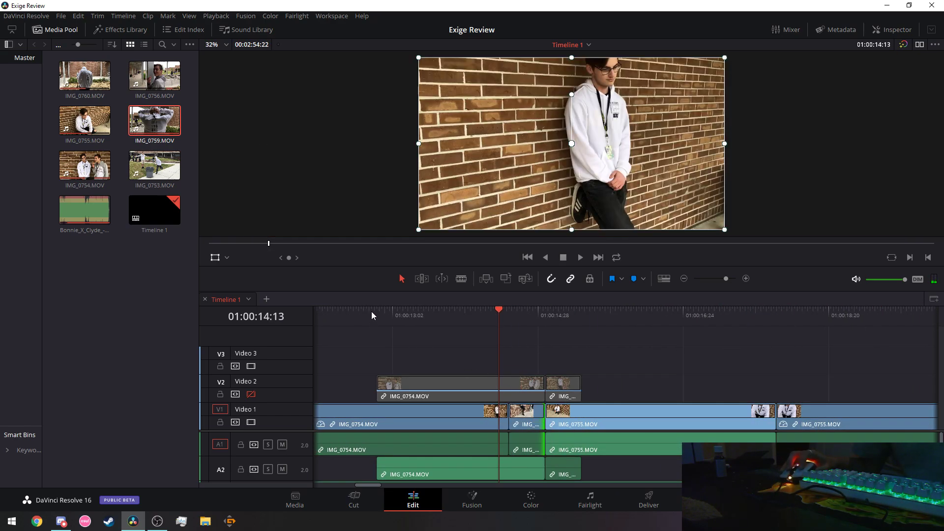
left_click(375, 311)
left_click(581, 257)
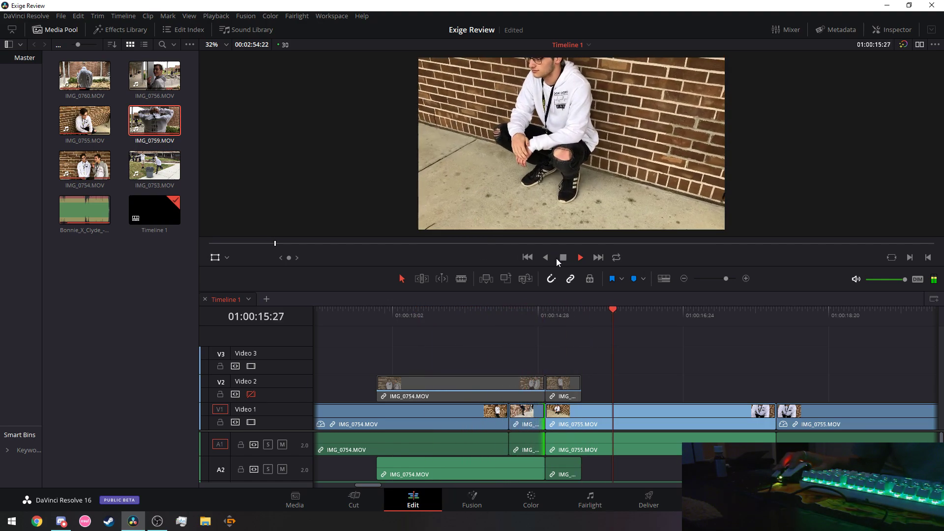
left_click(563, 257)
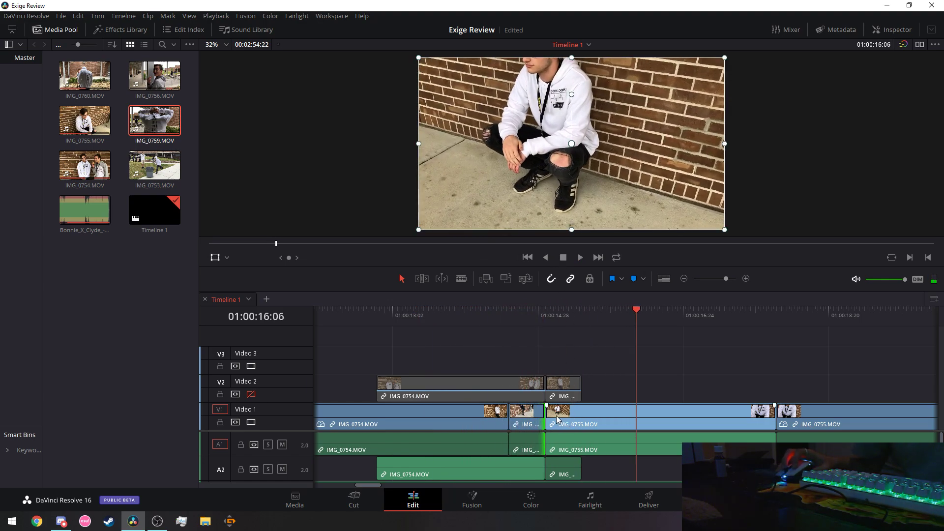
Slide the short clip 7 frames earlier, review it from 01:00:12:19, and open its context menu.
left_click(505, 417)
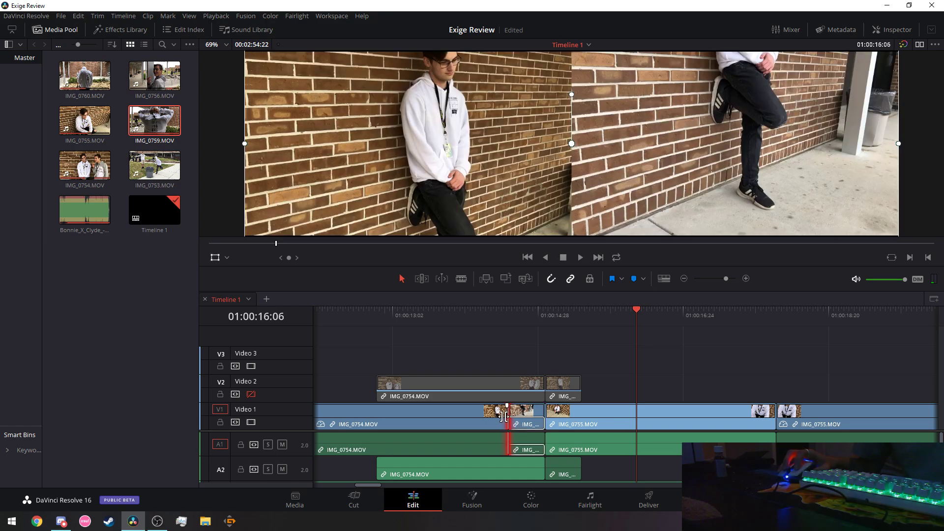
left_click(523, 420)
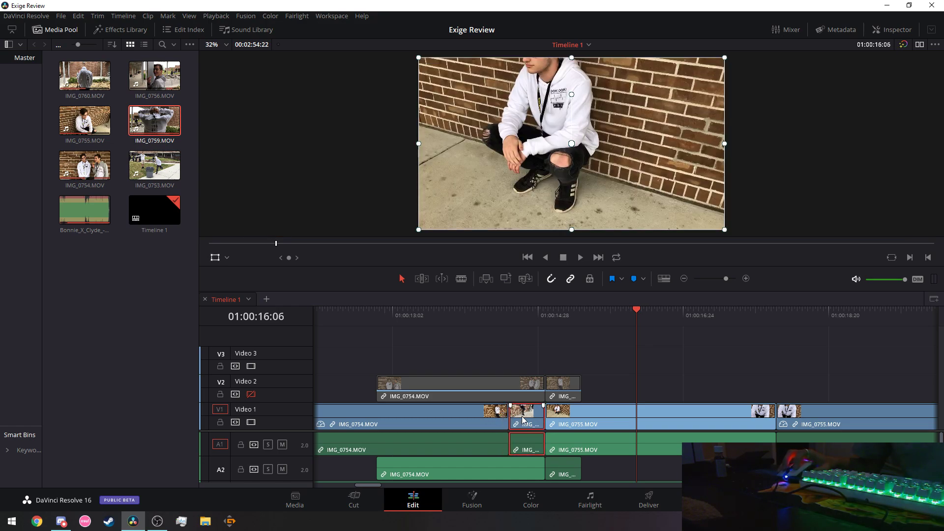
left_click_drag(522, 419, 544, 418)
left_click(359, 308)
left_click(581, 258)
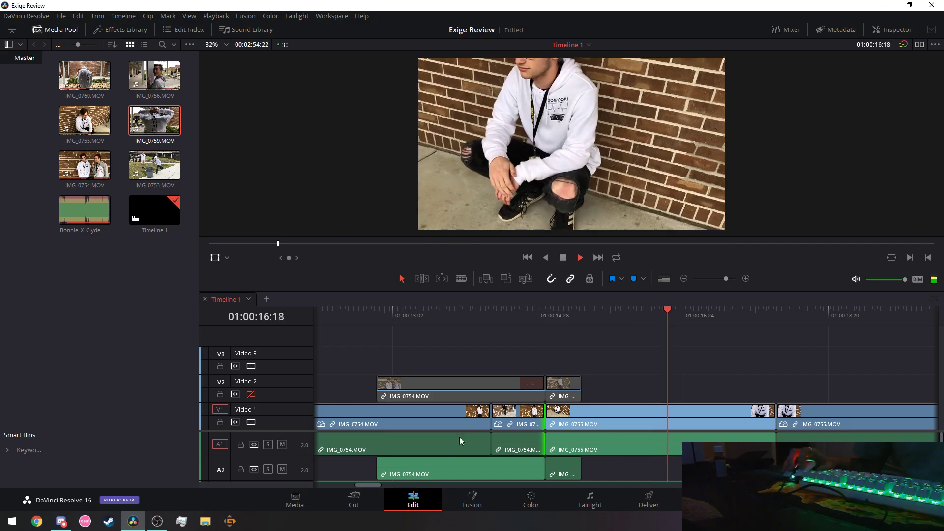
right_click(515, 422)
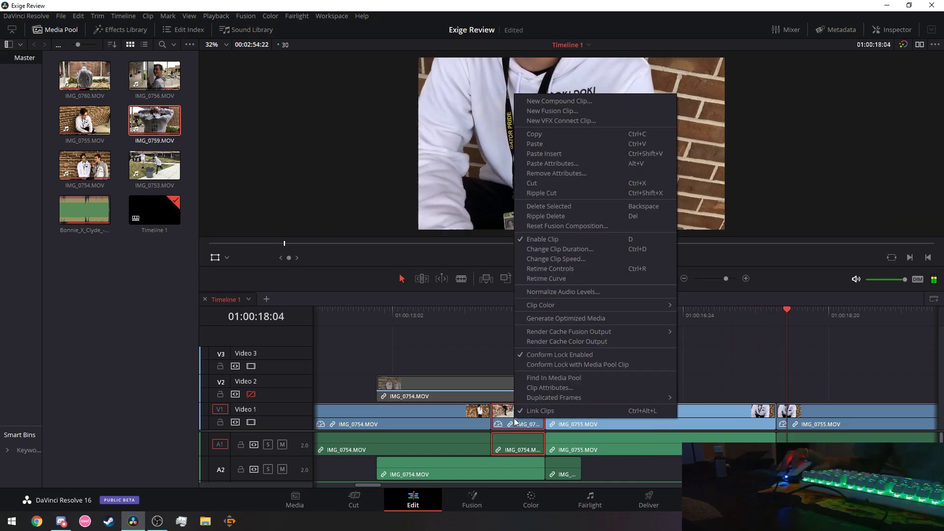
left_click(435, 317)
left_click(563, 257)
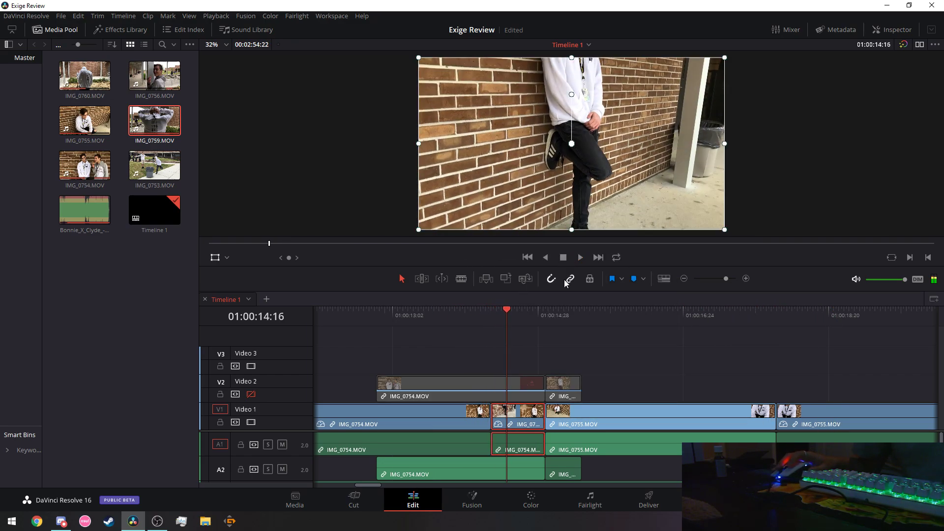
right_click(516, 414)
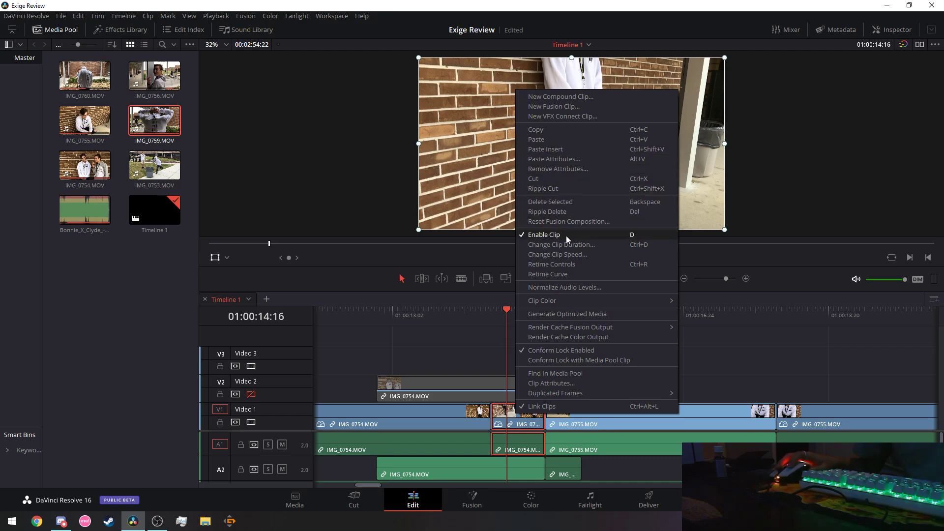
Slow the short clip to 142% speed and play it back.
left_click(566, 253)
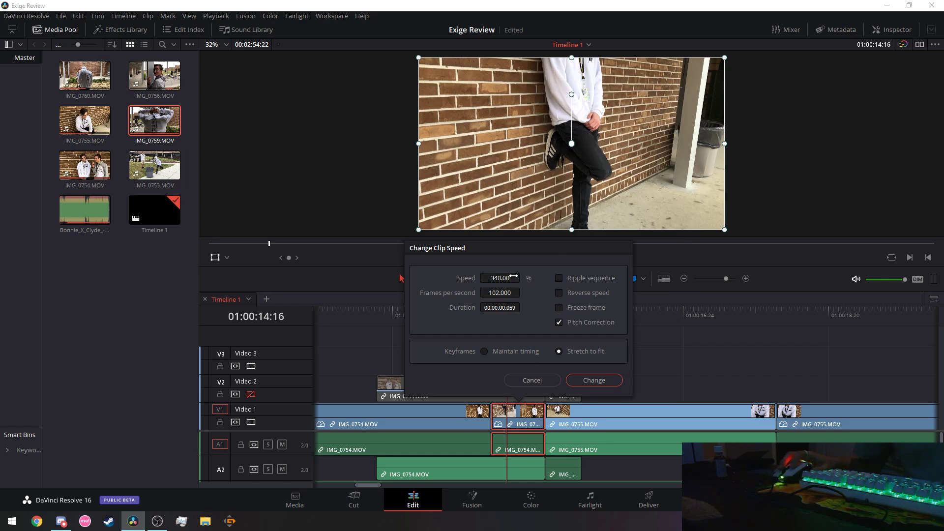
scroll(522, 278, "down", 3)
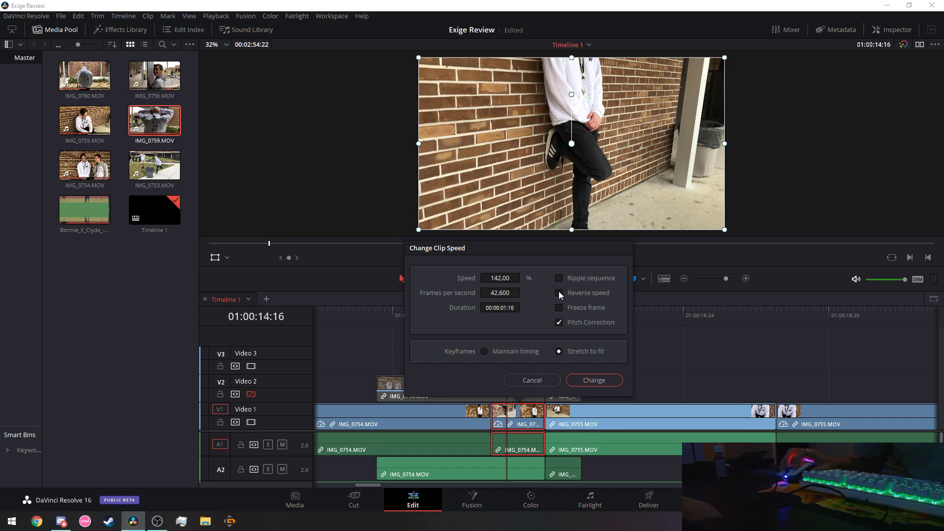
left_click(594, 380)
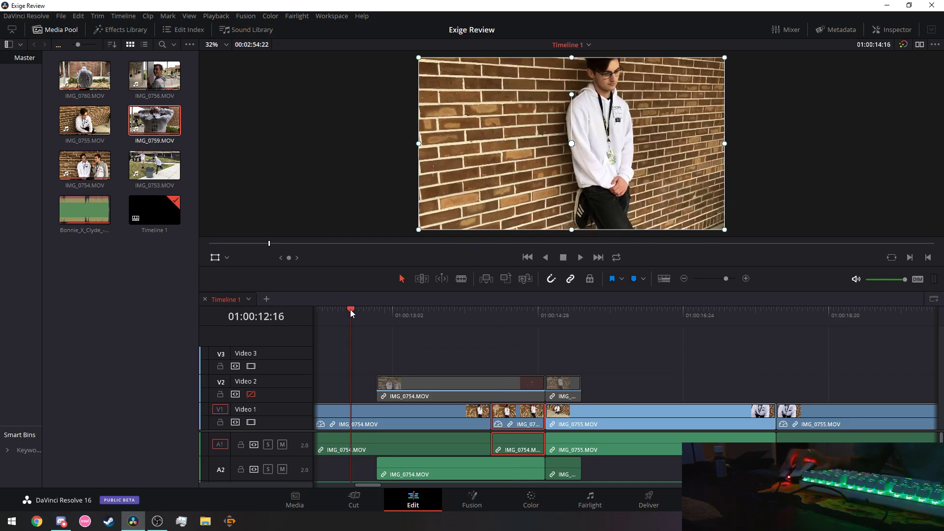
left_click(579, 257)
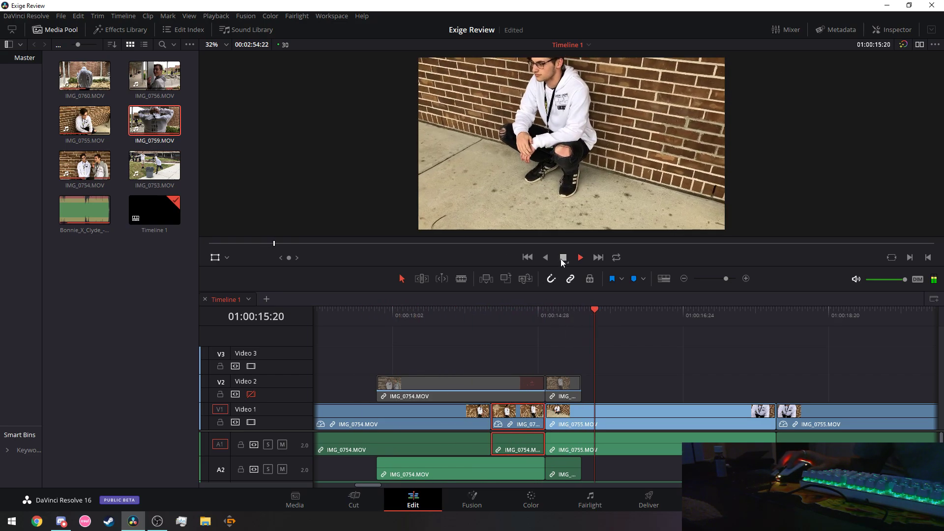
left_click(563, 258)
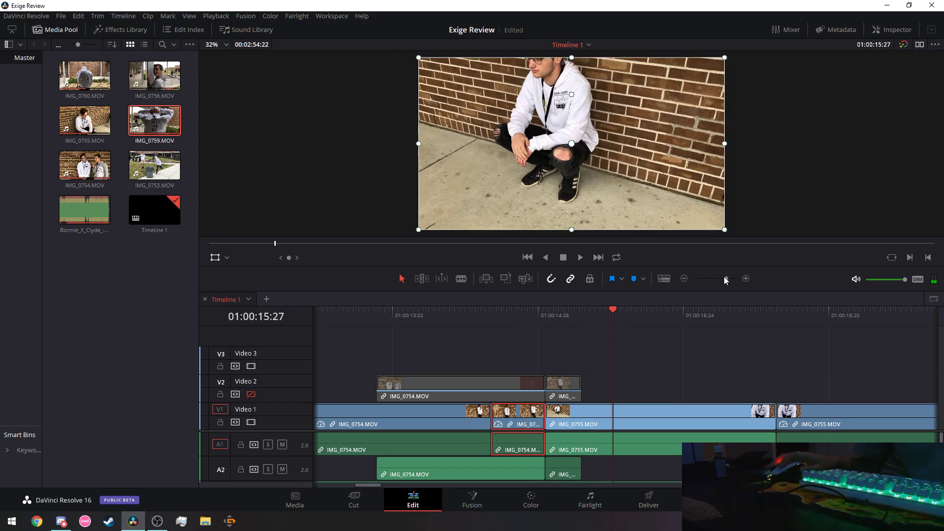
Zoom the timeline out and play the sequence from 01:00:07:07 to 01:00:16:01.
left_click_drag(726, 278, 722, 278)
left_click(384, 314)
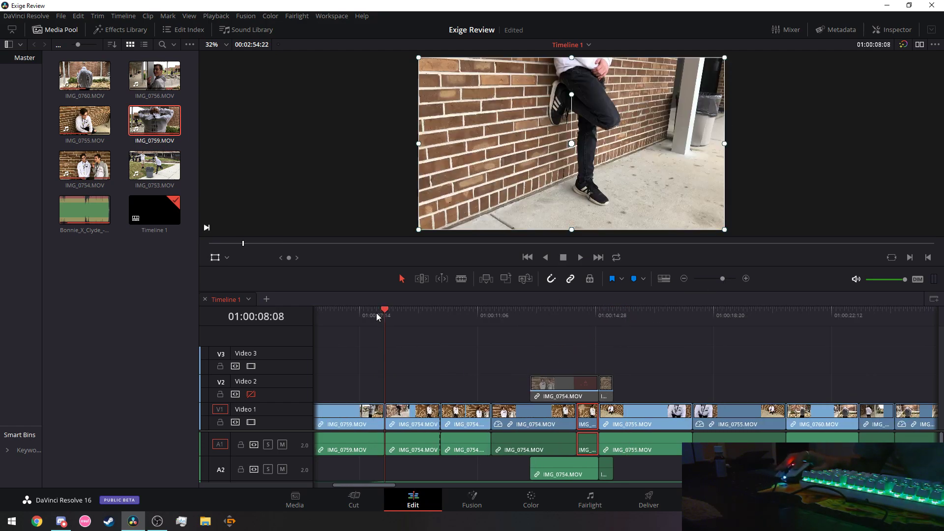
left_click(353, 314)
left_click(581, 258)
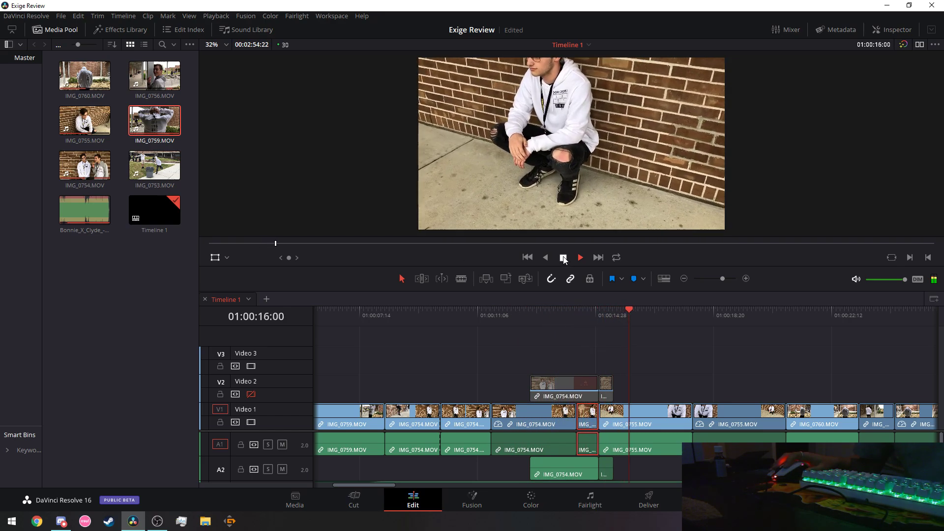
left_click(563, 258)
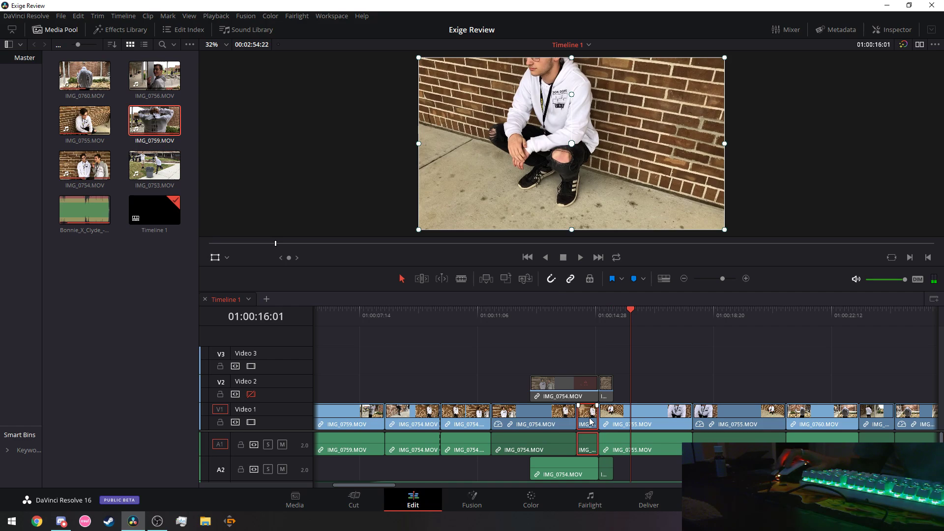
right_click(591, 423)
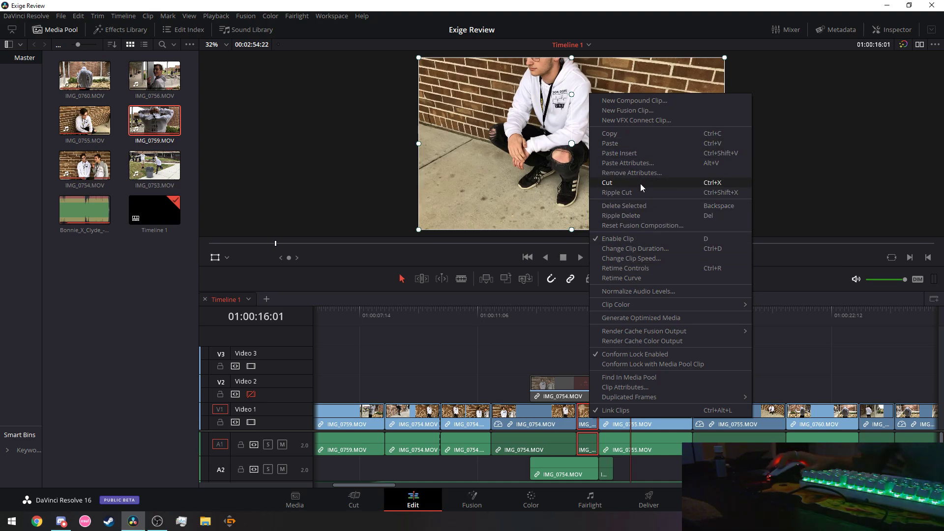
left_click(650, 257)
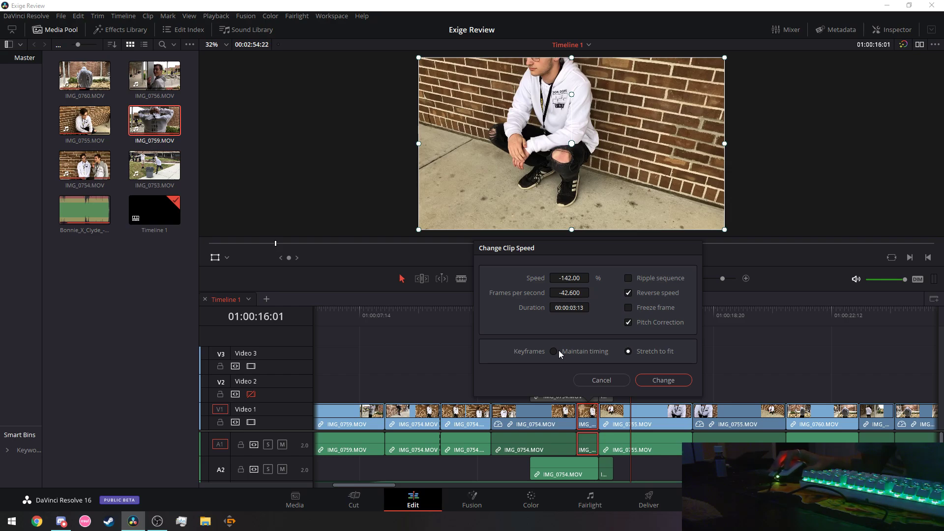
left_click(667, 380)
left_click(441, 317)
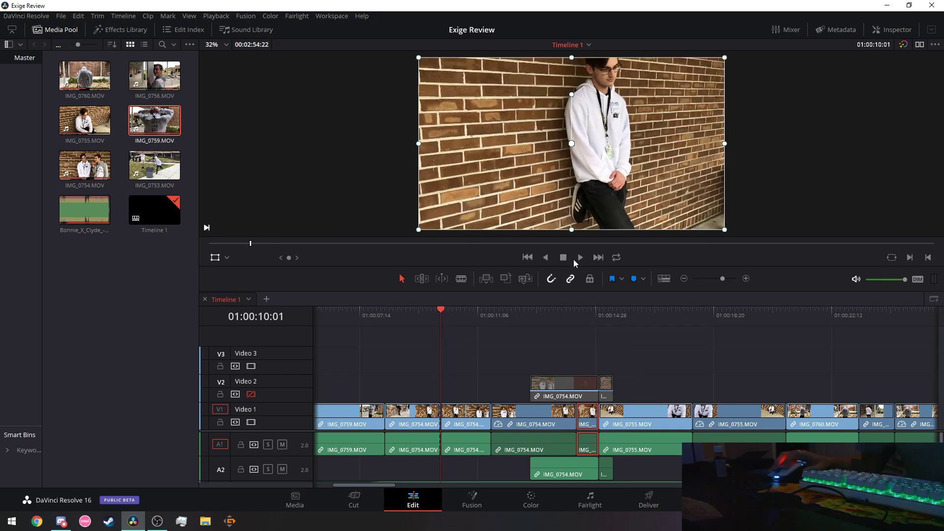
left_click(580, 258)
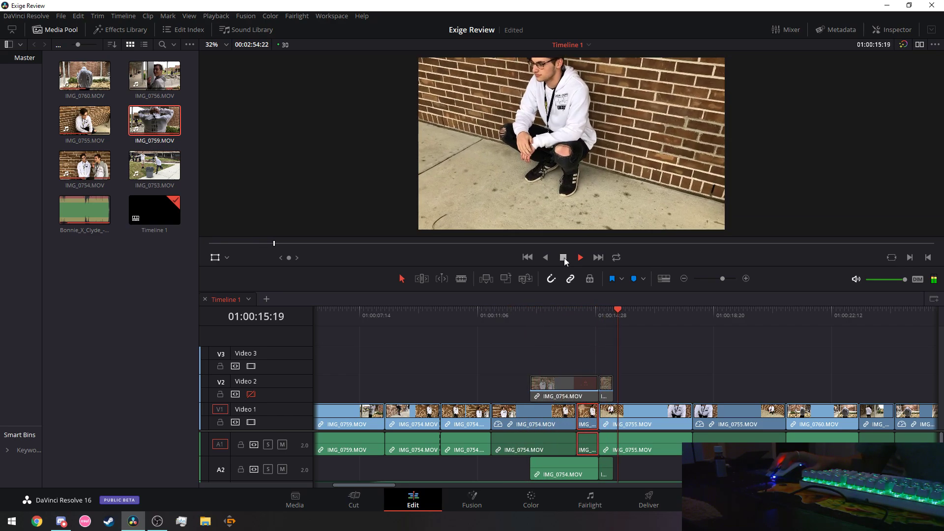
left_click(564, 257)
left_click(571, 396)
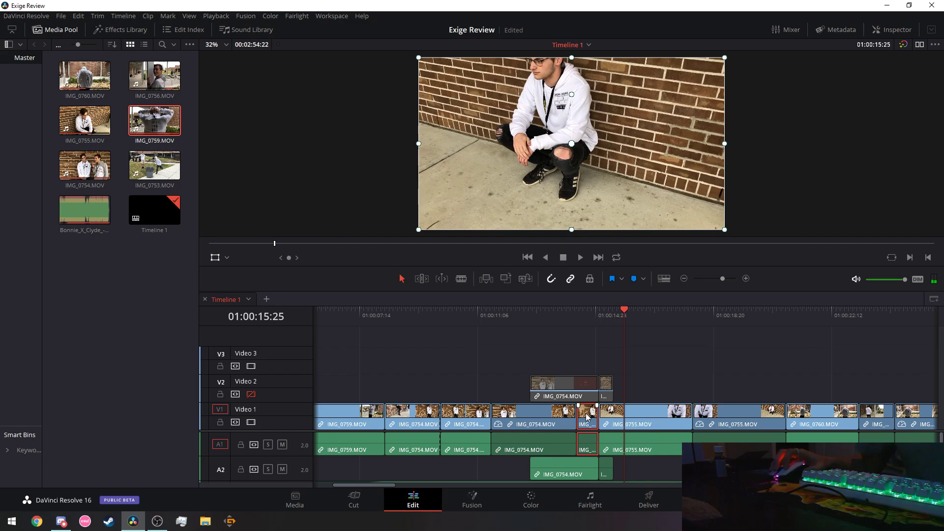
left_click_drag(587, 417, 411, 391)
mouse_move(433, 394)
left_mouse_down()
mouse_move(587, 413)
mouse_move(426, 376)
mouse_move(413, 386)
mouse_move(423, 391)
left_mouse_up()
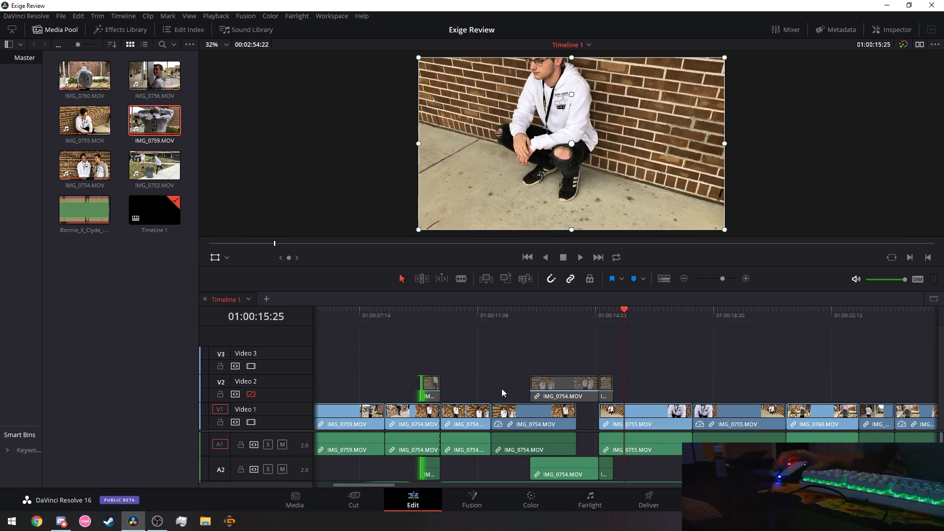
scroll(492, 457, "down", 2)
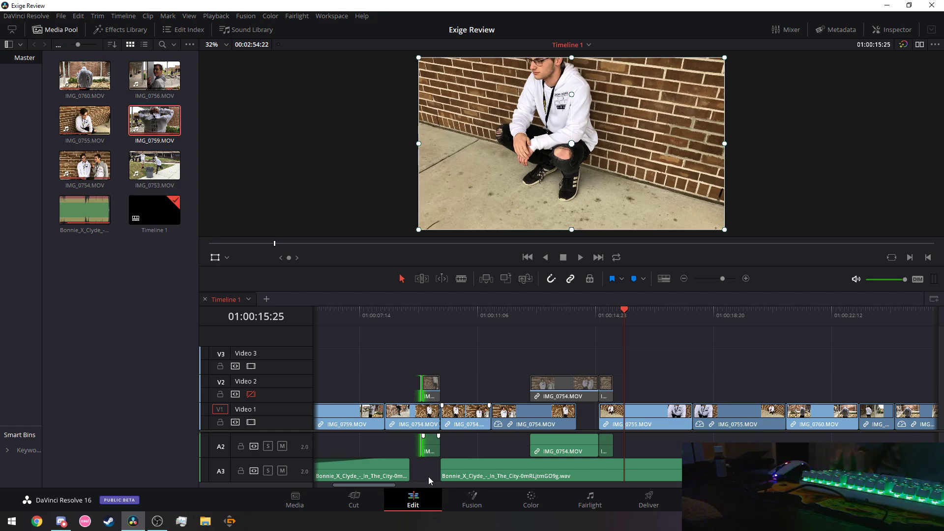
key("ctrl+z")
key("ctrl+z")
key("ctrl+z")
key("ctrl+z")
key("ctrl+z")
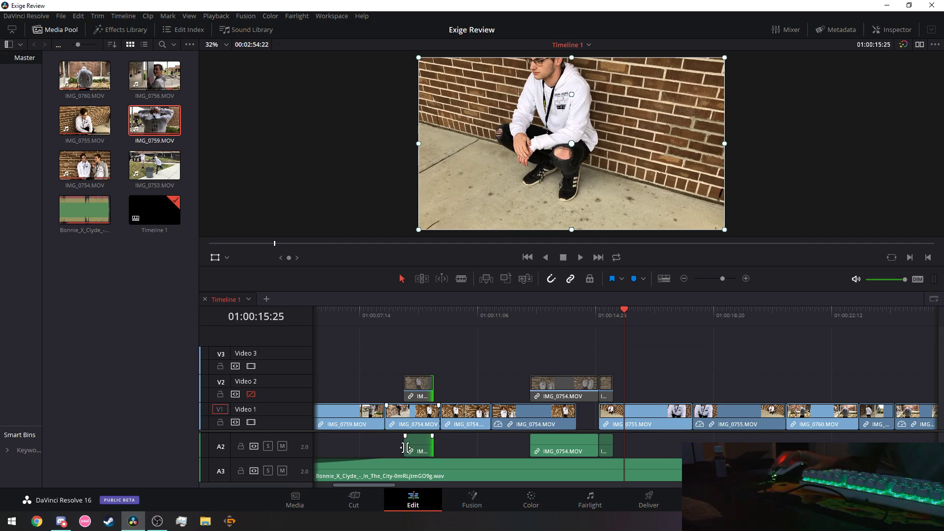
left_click_drag(405, 448, 593, 439)
left_click(543, 319)
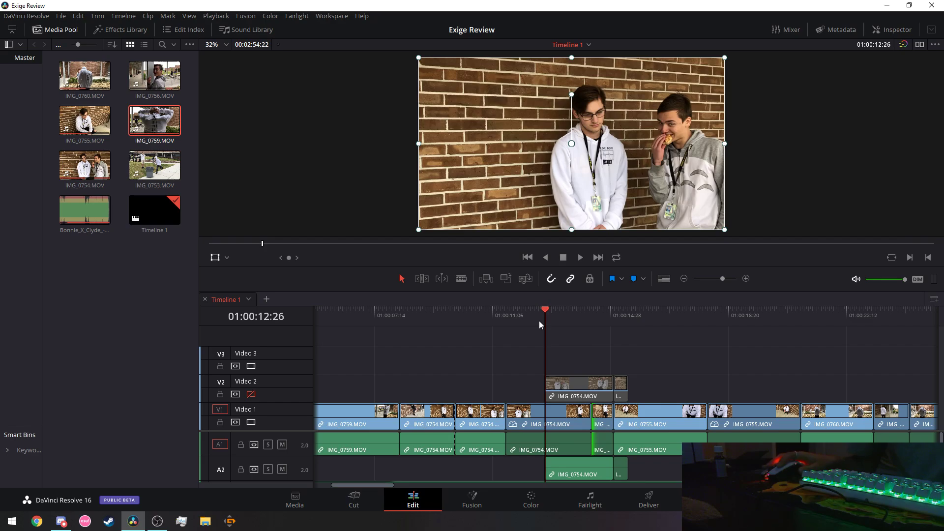
left_click(581, 258)
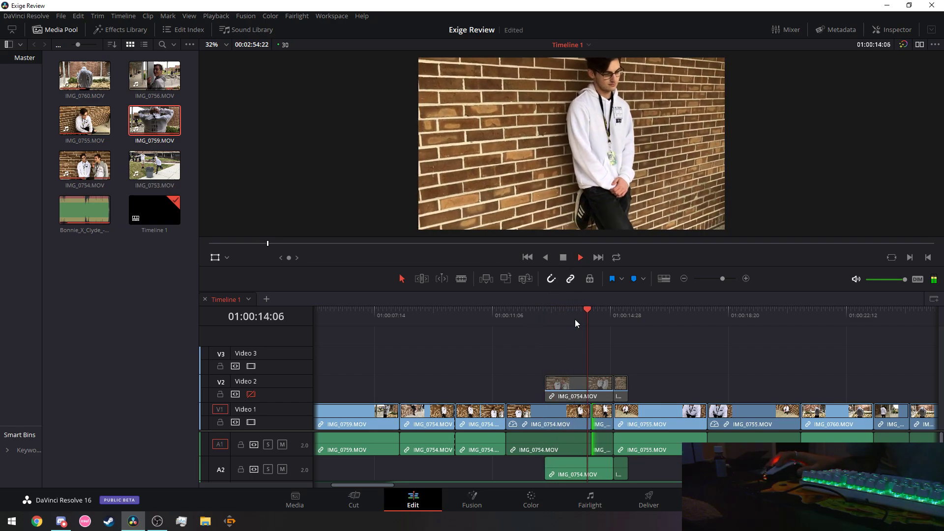
left_click(378, 319)
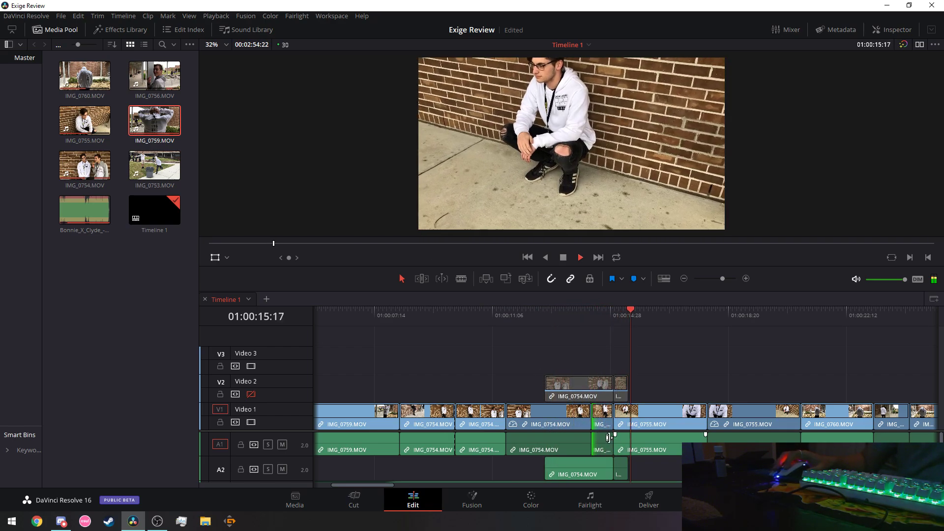
key("space")
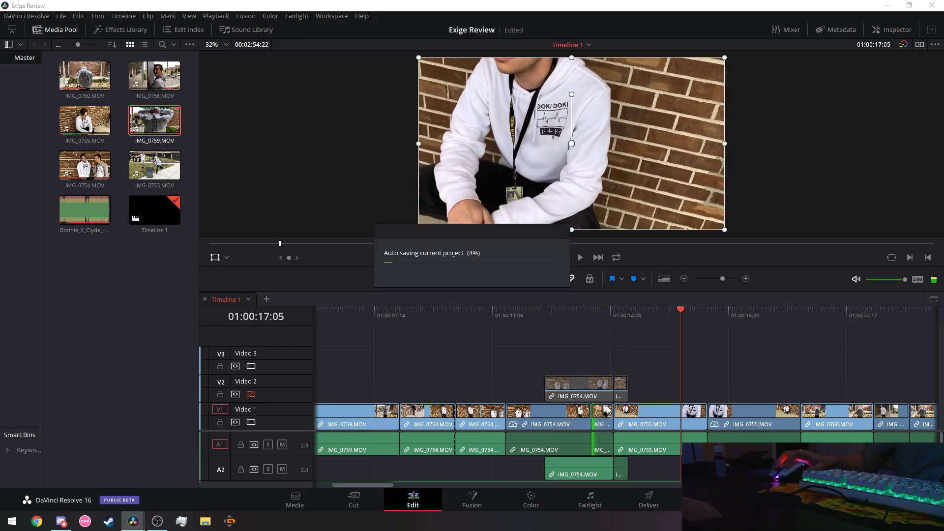
left_click(604, 415)
Switch the short clip from reversed to forward playback at 115% speed.
right_click(604, 415)
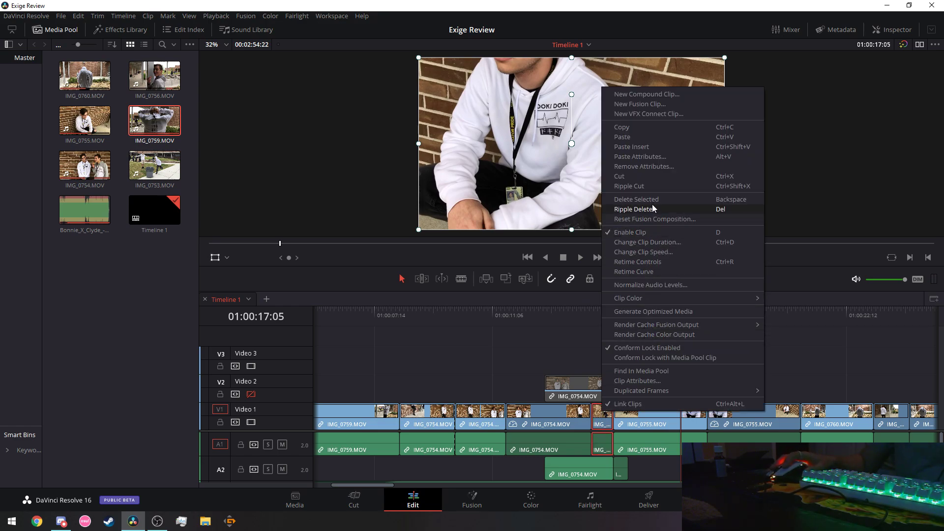
left_click(658, 252)
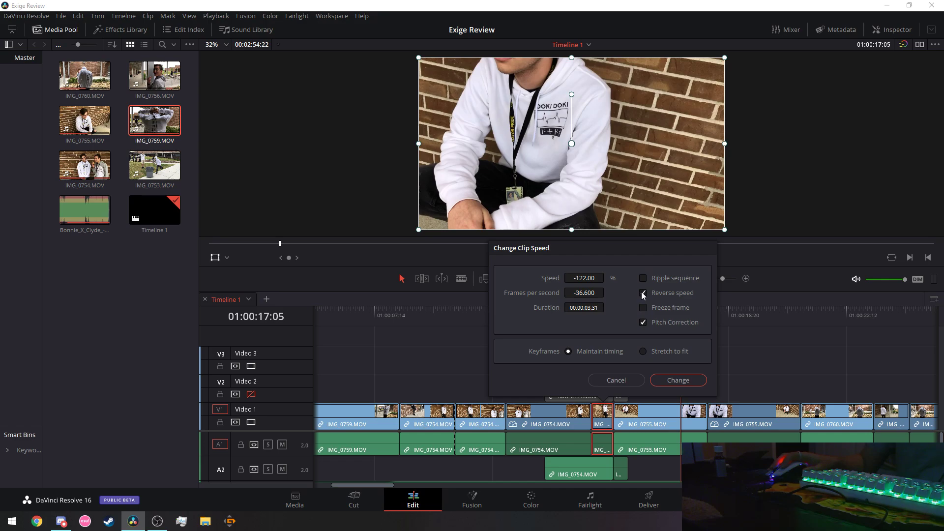
left_click(616, 381)
right_click(605, 423)
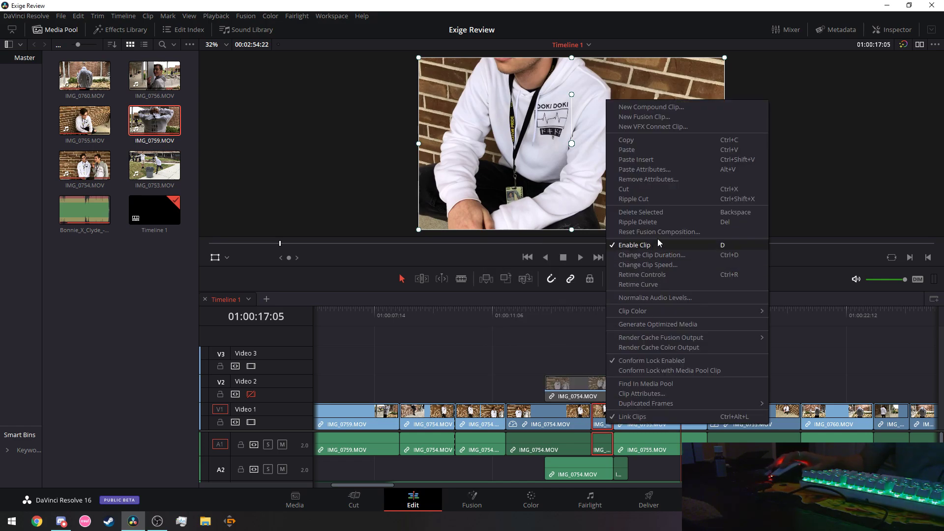
left_click(659, 264)
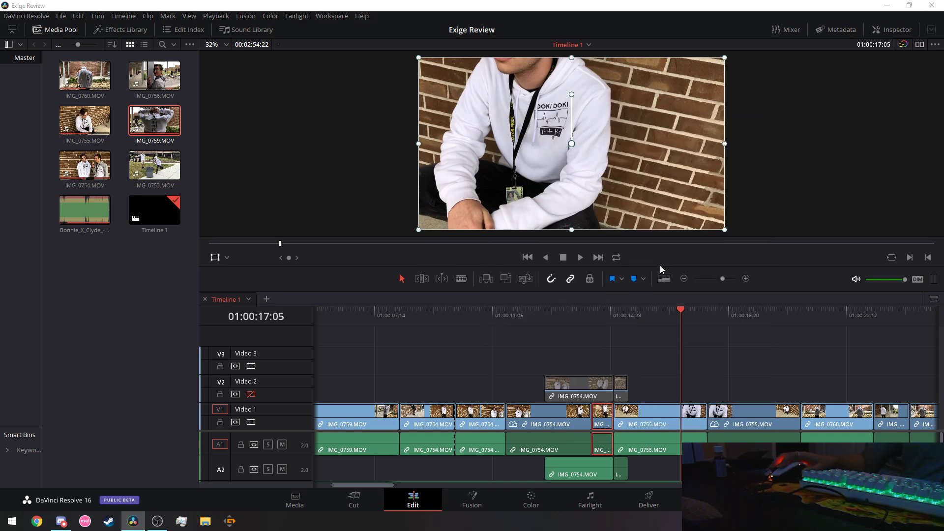
left_click(642, 292)
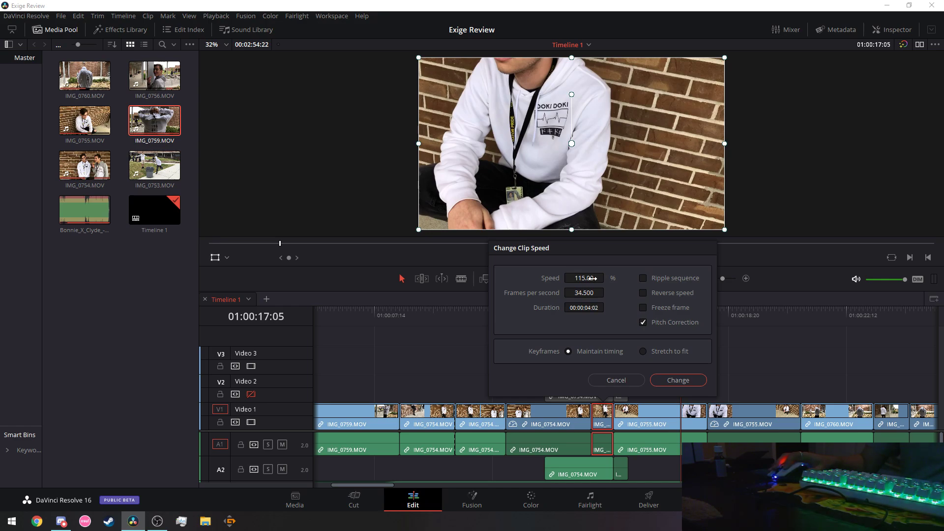
left_click(692, 385)
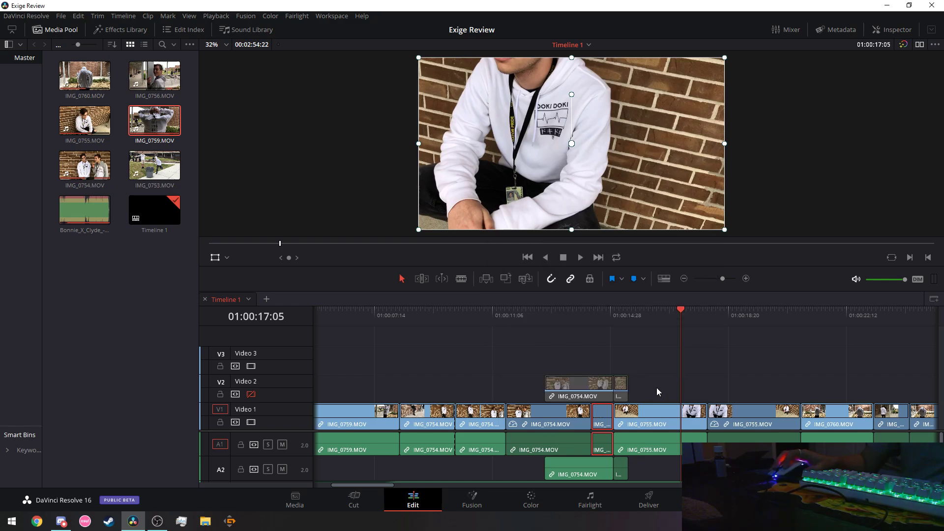
Play back from about 01:00:10, then from the start of the timeline.
left_click(456, 321)
left_click(580, 258)
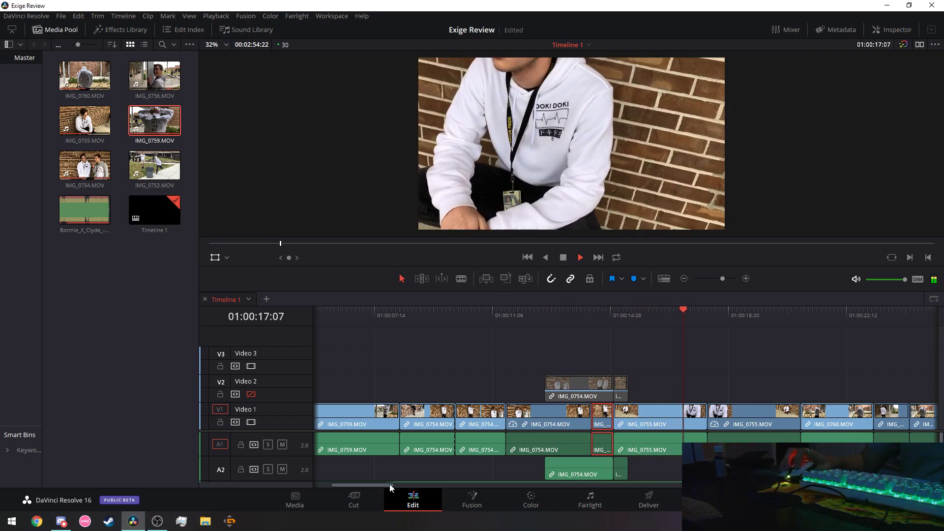
left_click_drag(389, 484, 373, 484)
left_click(337, 313)
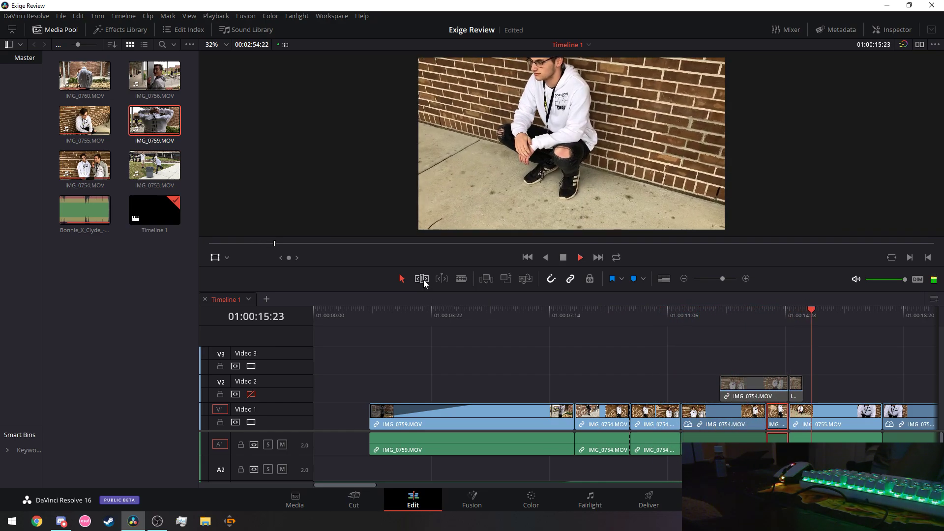
Move the V1 cut before the short clip 10 frames earlier and play from about 01:00:06.
key("space")
left_click(521, 453)
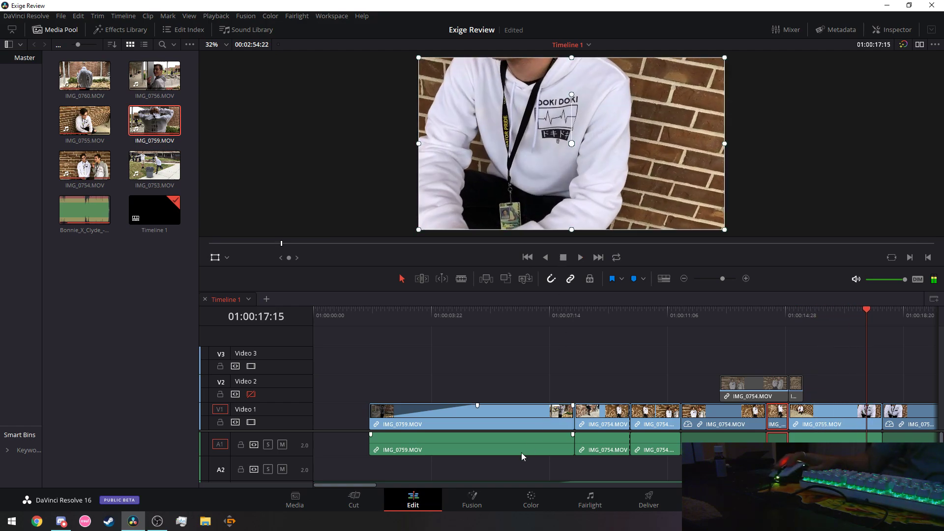
left_click_drag(347, 485, 357, 486)
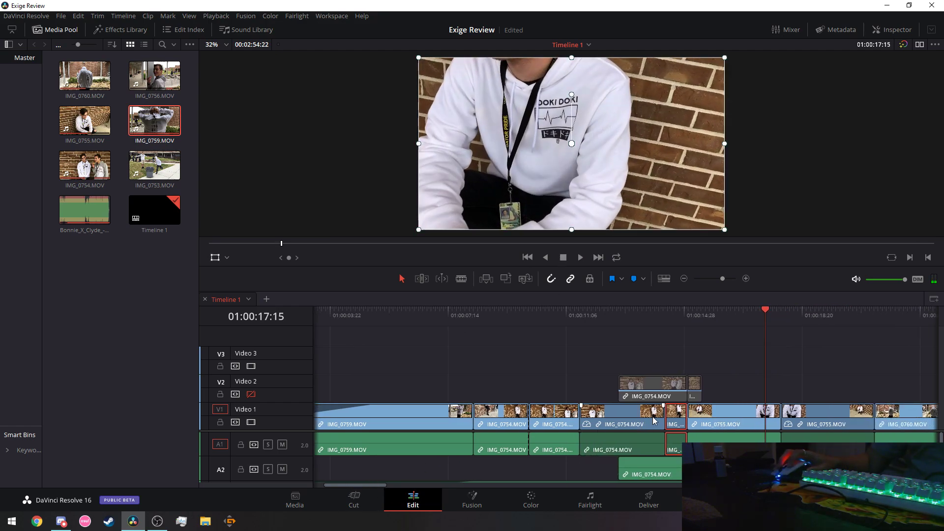
left_click_drag(665, 414, 654, 417)
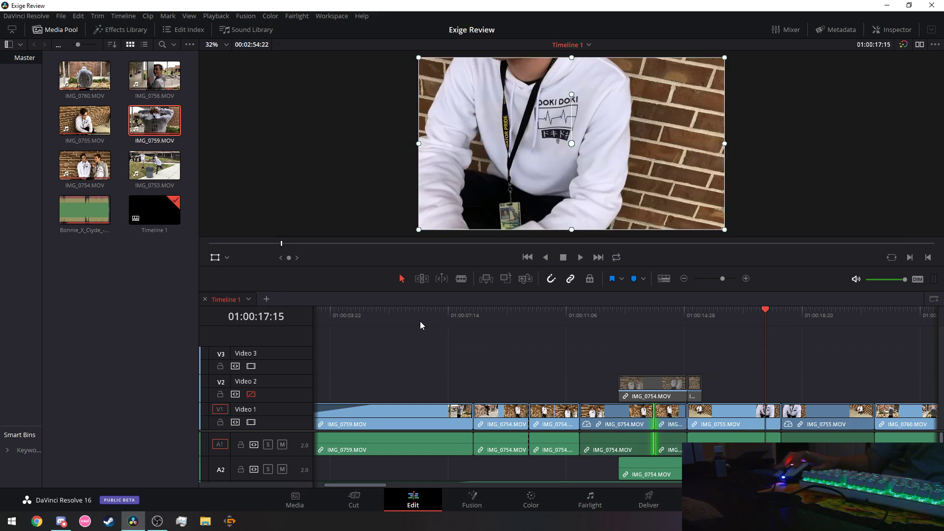
left_click(404, 317)
left_click(580, 258)
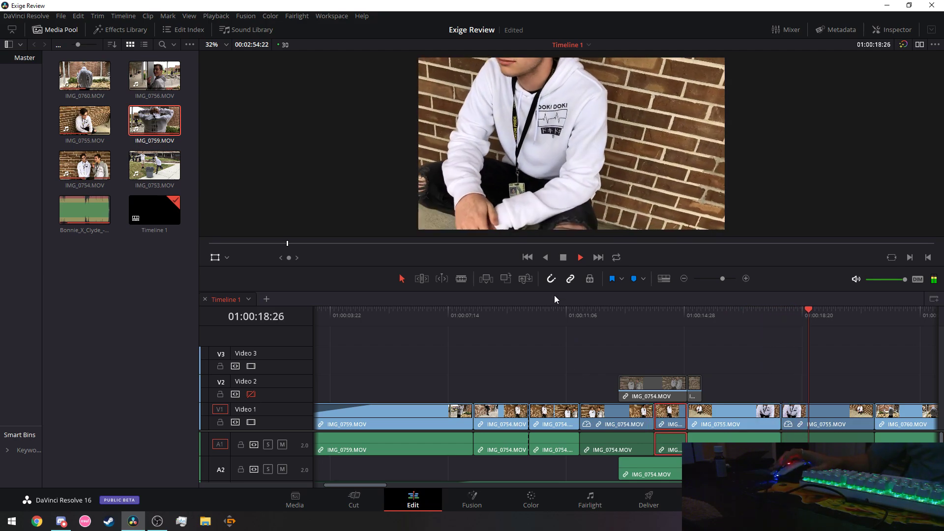
Set the short clip to reverse at -100% speed and review from about 01:00:08.
left_click(669, 422)
right_click(669, 421)
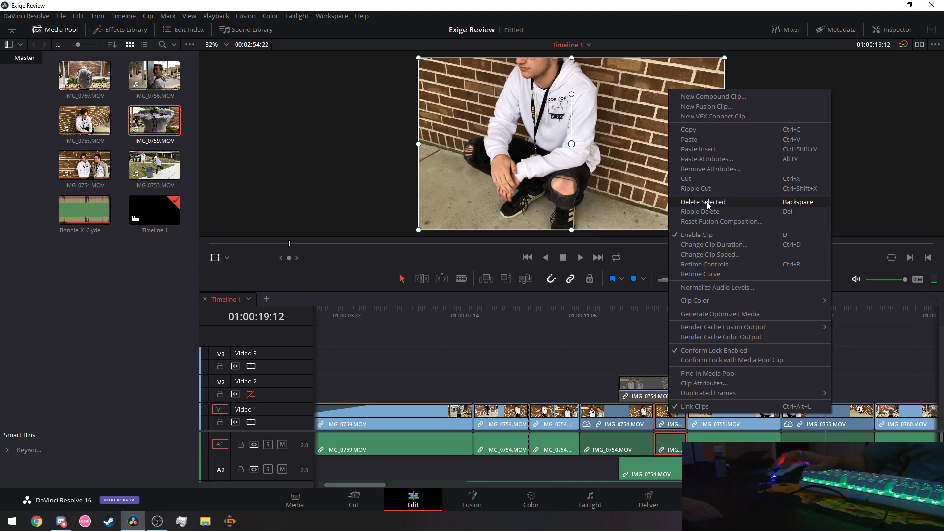
left_click(723, 250)
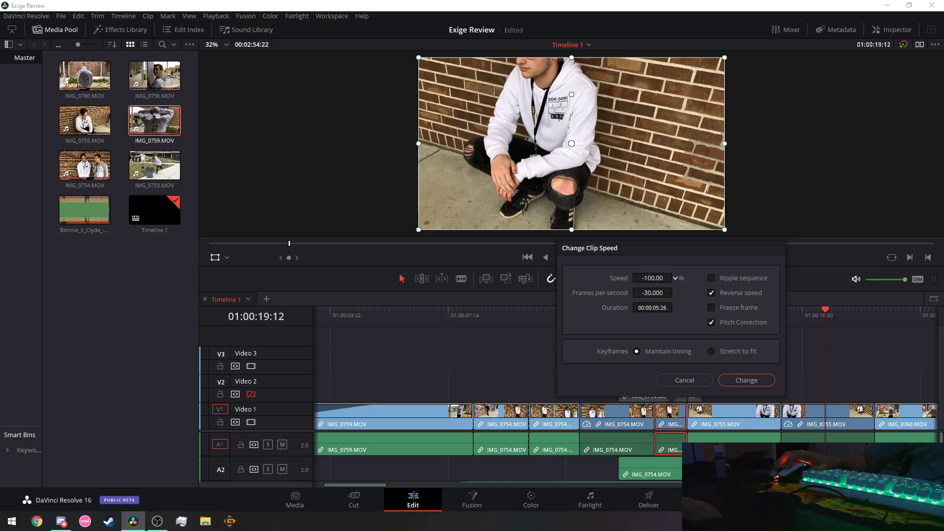
left_click(746, 381)
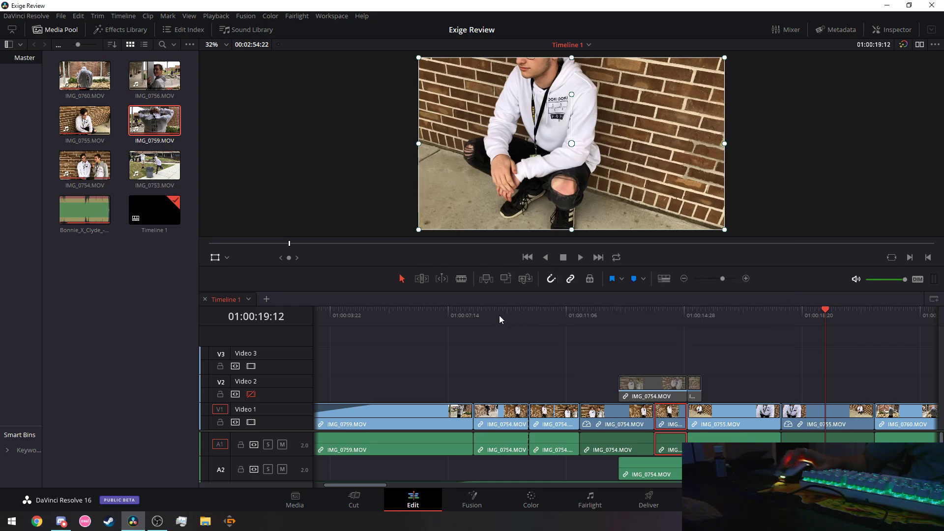
left_click(485, 314)
left_click(580, 257)
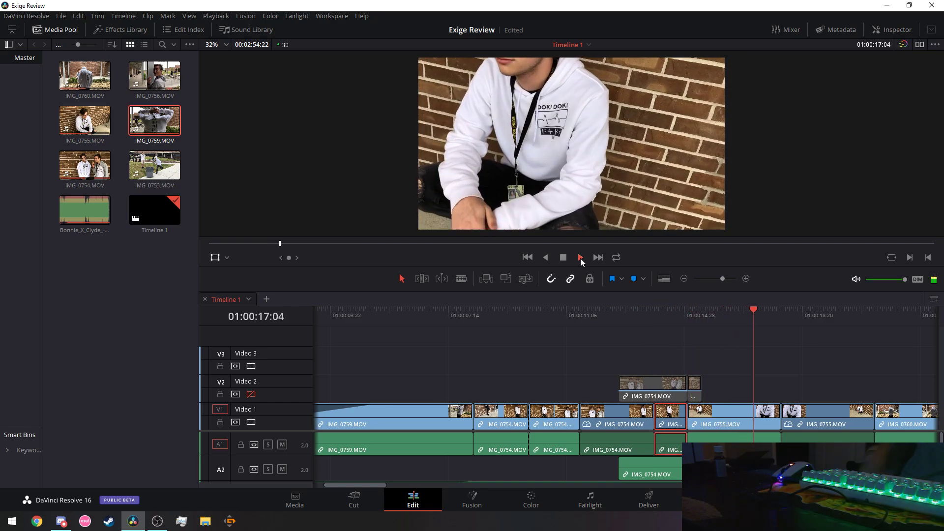
Replay the sequence from about 01:00:04, then again from about 01:00:05.
left_click(351, 320)
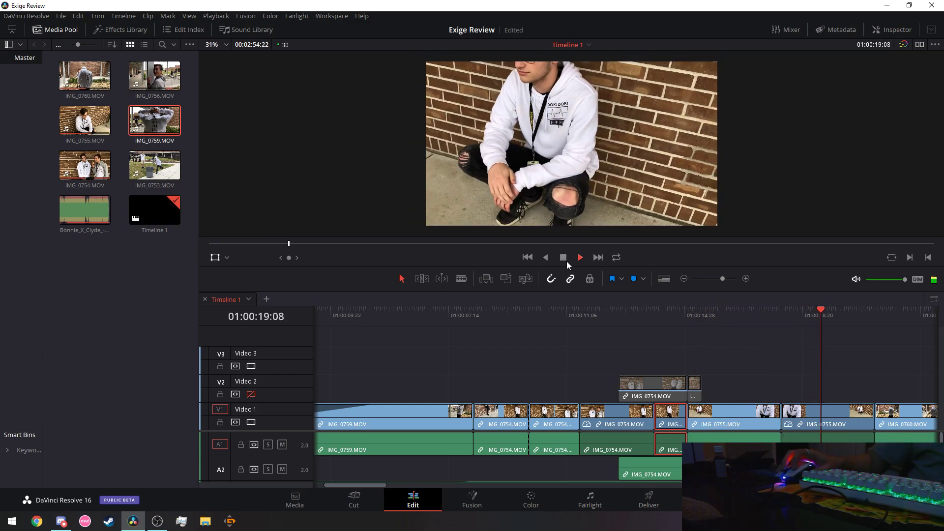
key("space")
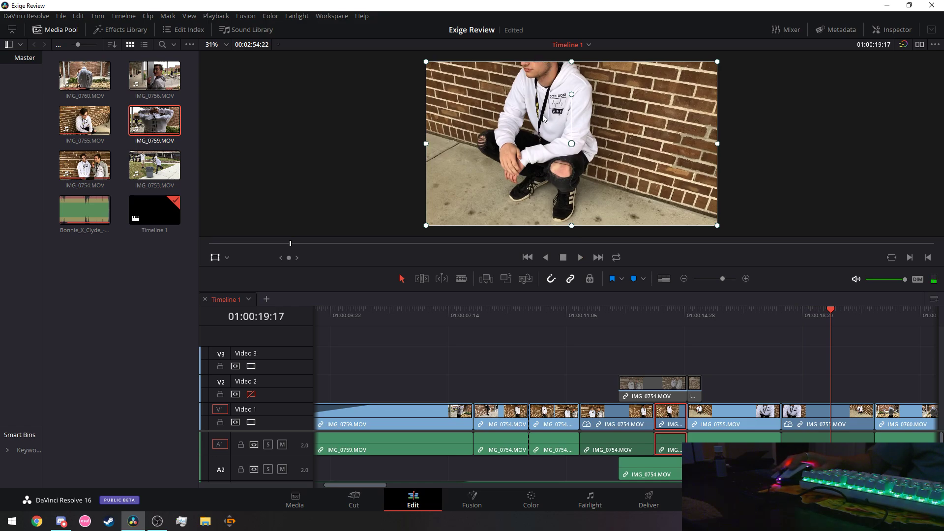
left_click(384, 311)
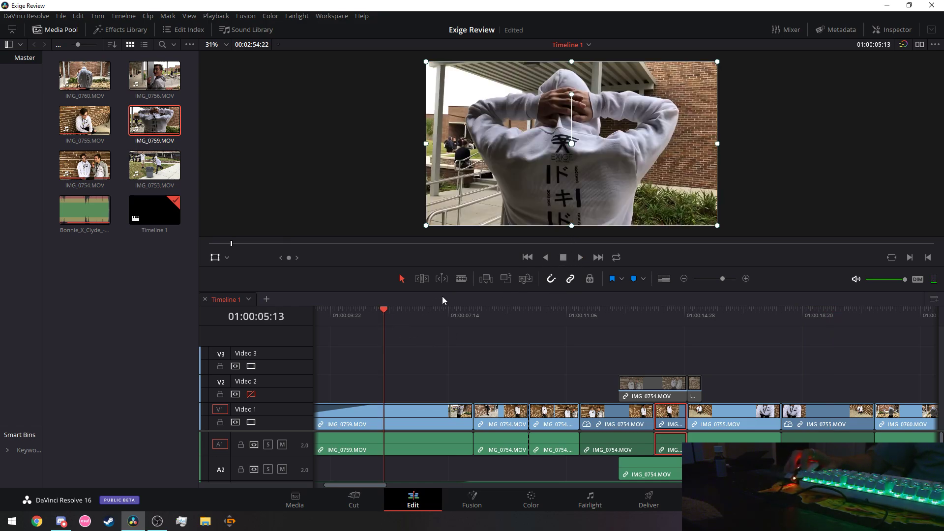
key("space")
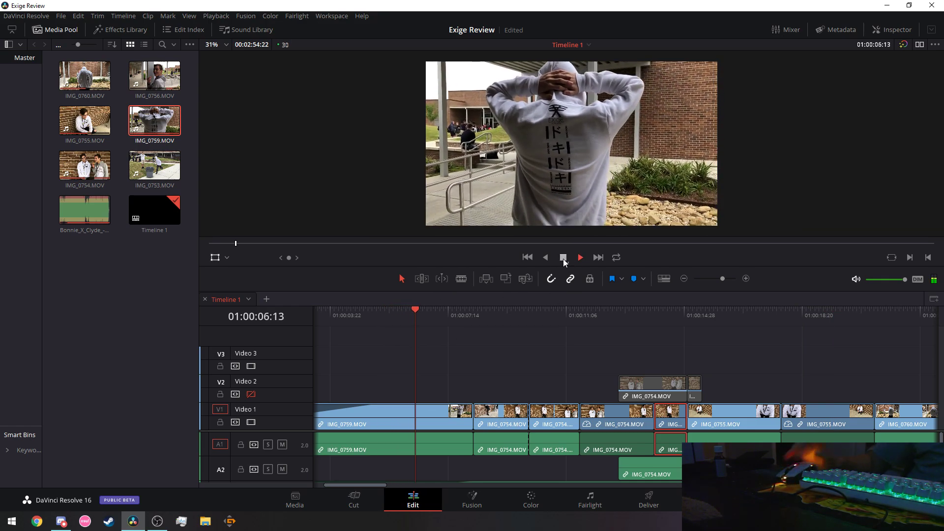
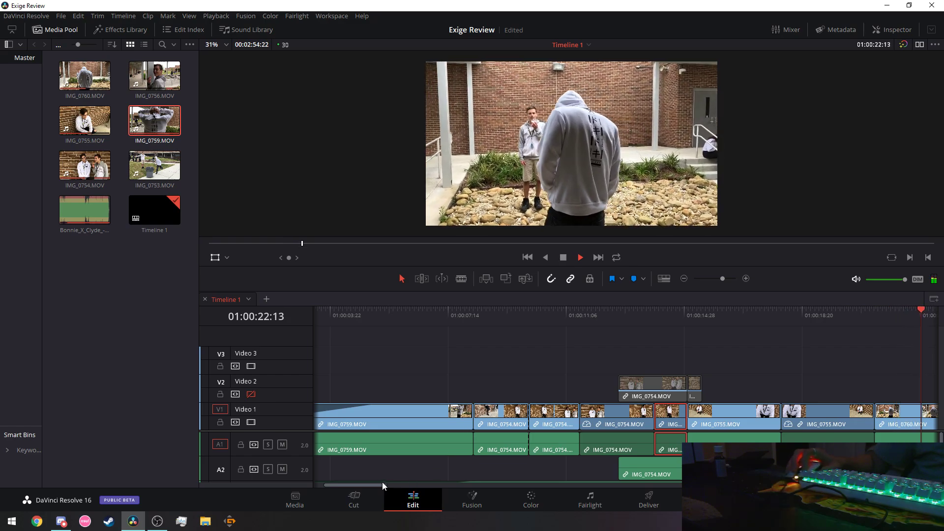
Scroll to the timeline end and place the playhead at 01:00:36:18 in the last IMG_0759 clip.
left_click_drag(365, 486, 426, 495)
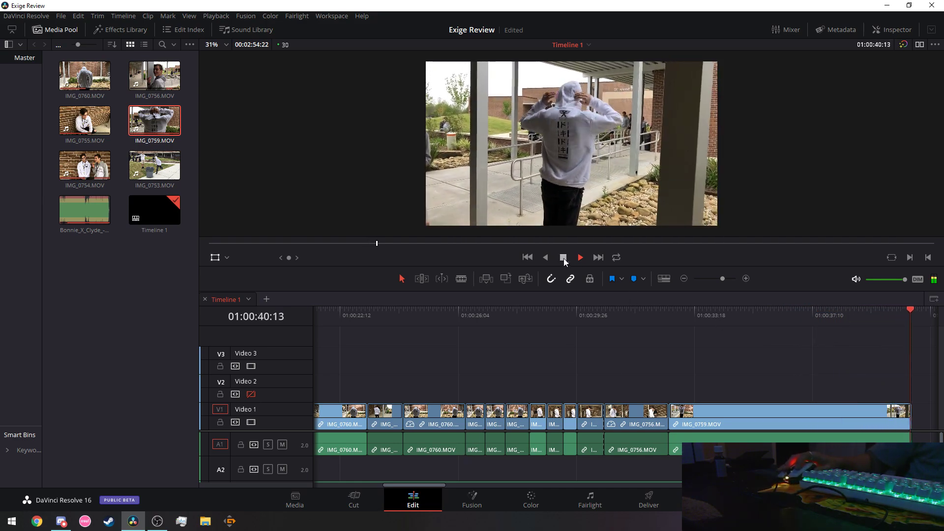
left_click_drag(419, 488, 433, 488)
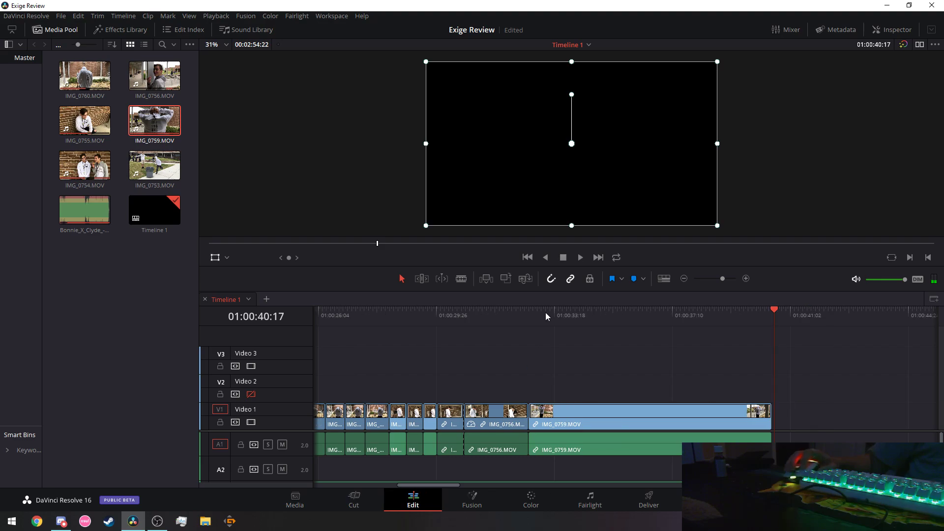
left_click(529, 312)
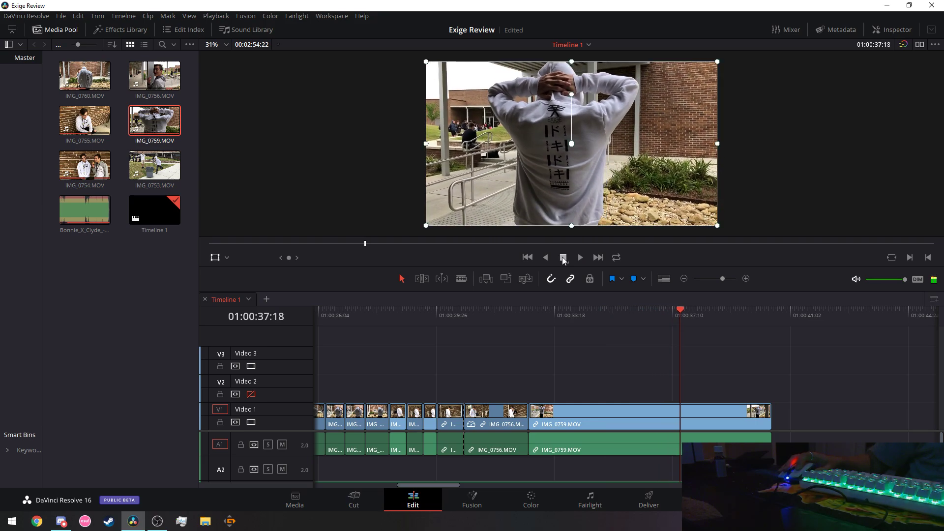
left_click(650, 318)
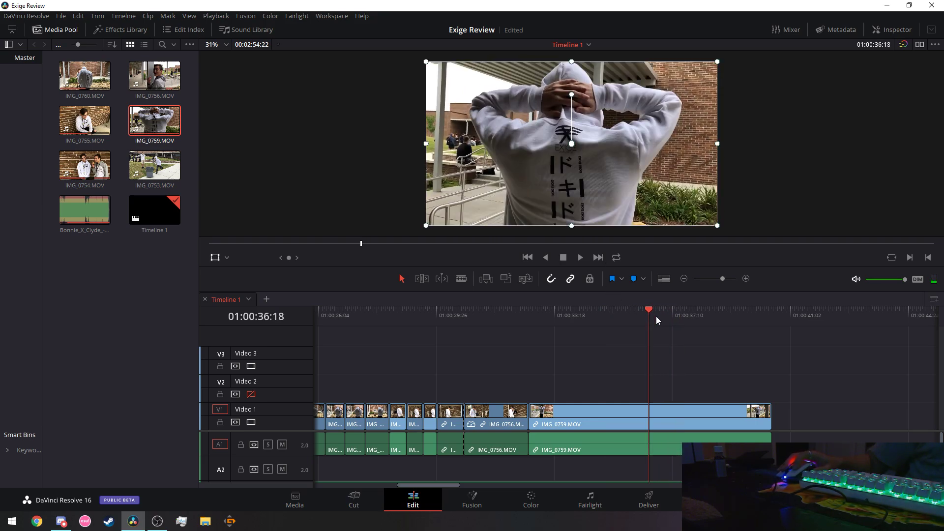
Blade IMG_0759 and the Bonnie_X_Clyde music at the 01:00:36:18 playhead.
left_click(461, 278)
left_click(649, 419)
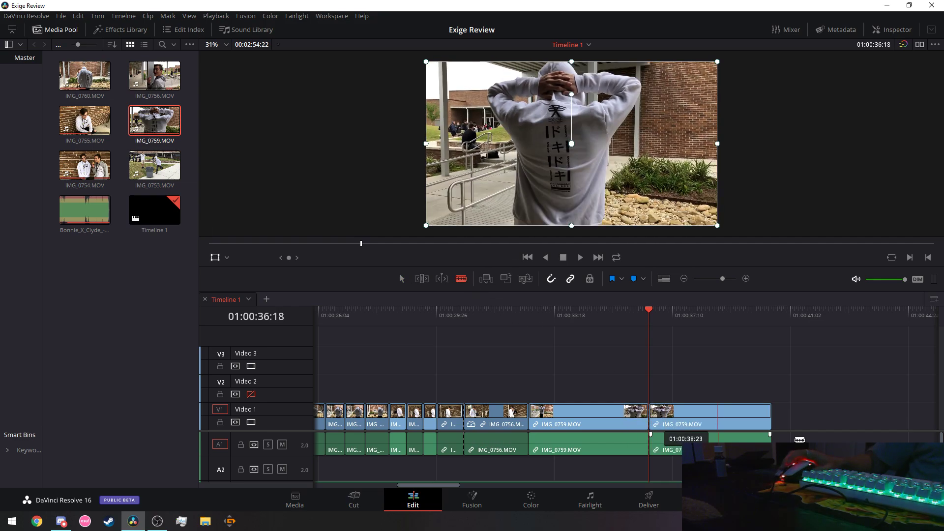
scroll(812, 441, "down", 2)
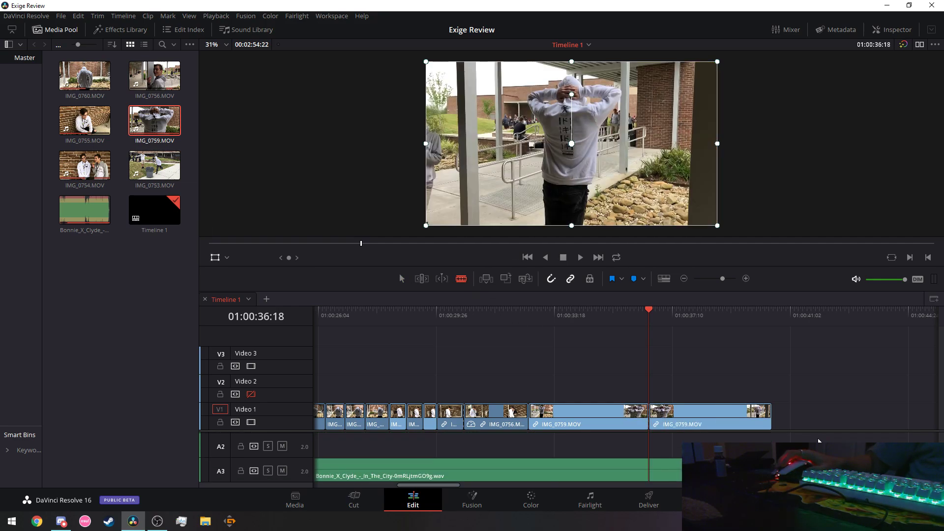
left_click(652, 466)
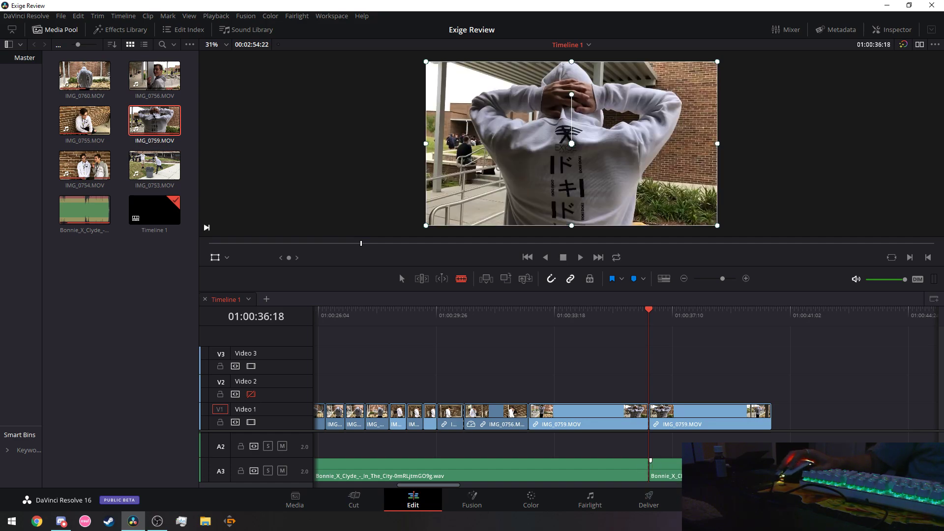
Delete the music and IMG_0759 pieces after the playhead.
left_click(401, 278)
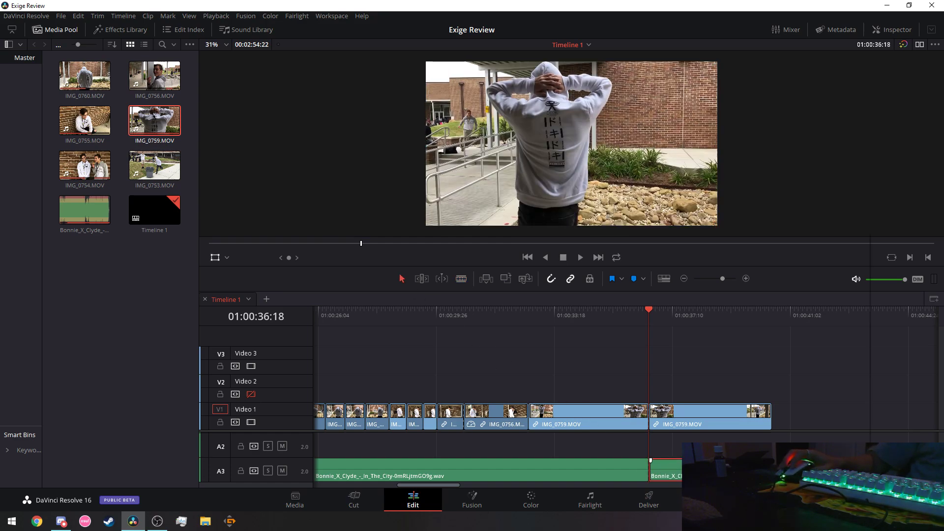
right_click(709, 416)
left_click(735, 299)
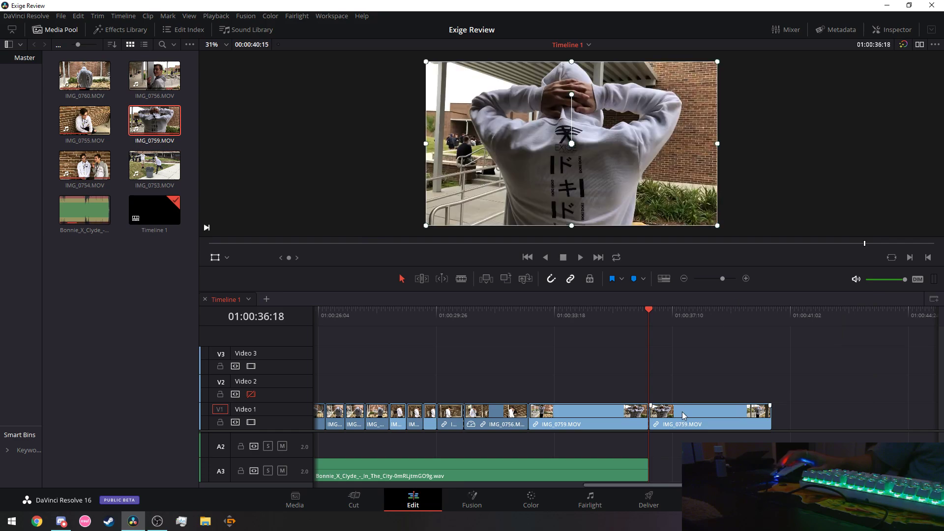
right_click(683, 412)
left_click(704, 167)
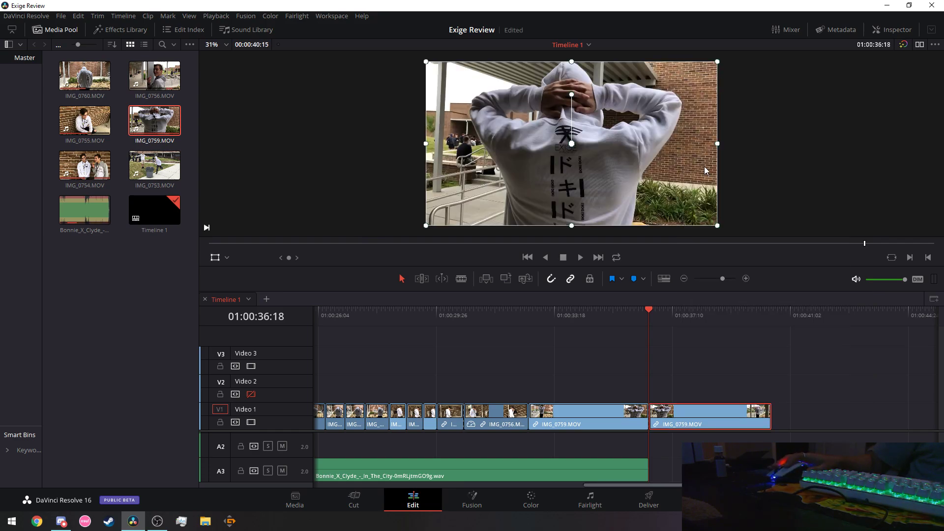
Remove the IMG_0754 clip and its leftover sliver from Video 2.
left_click_drag(671, 482, 450, 491)
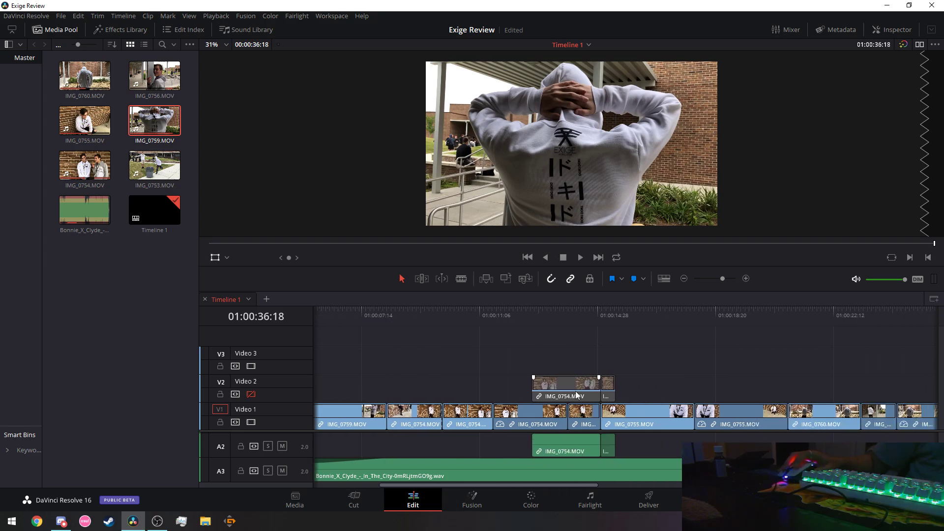
right_click(562, 391)
left_click(585, 140)
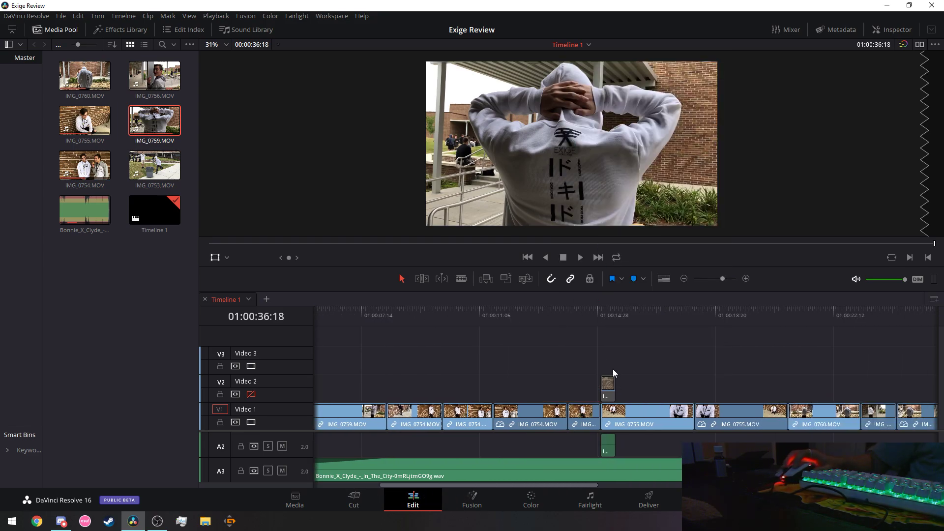
right_click(612, 389)
left_click(639, 151)
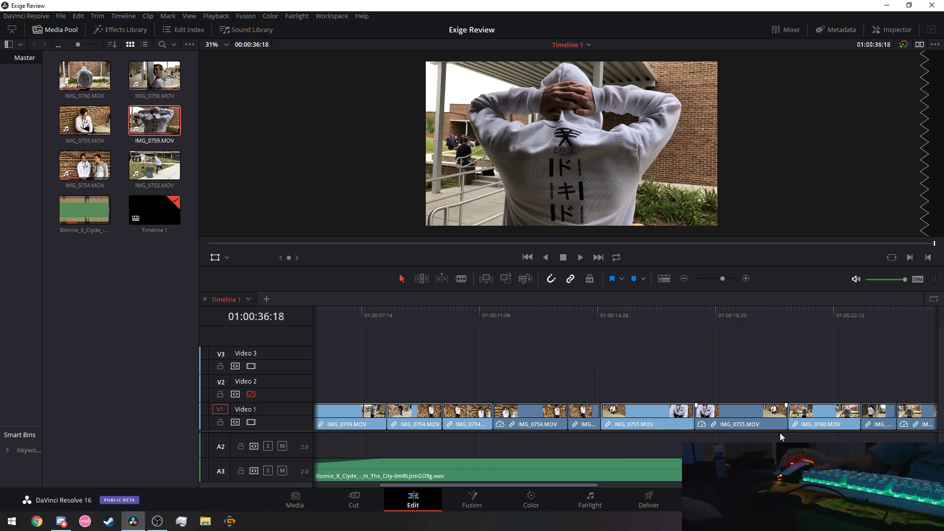
key("ctrl+z")
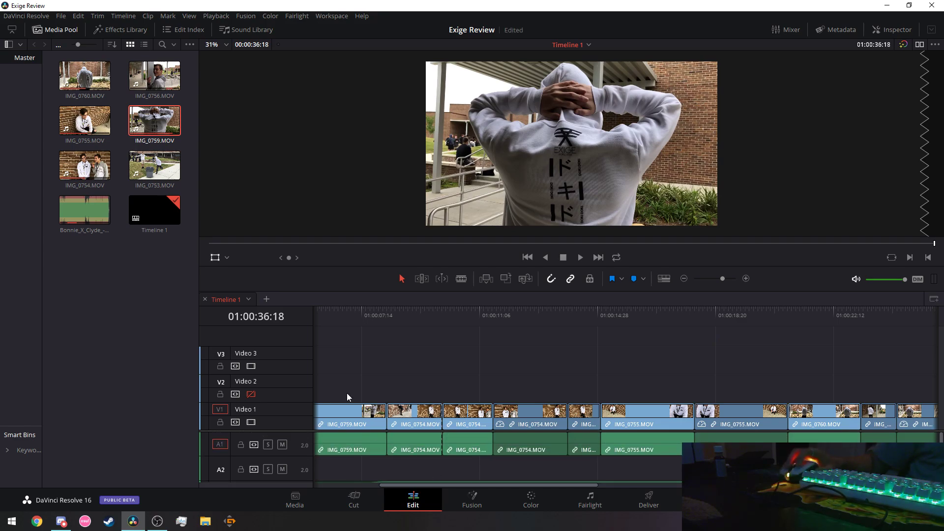
Unlink the V1 video clips from their camera audio.
left_click_drag(326, 383, 667, 415)
right_click(667, 415)
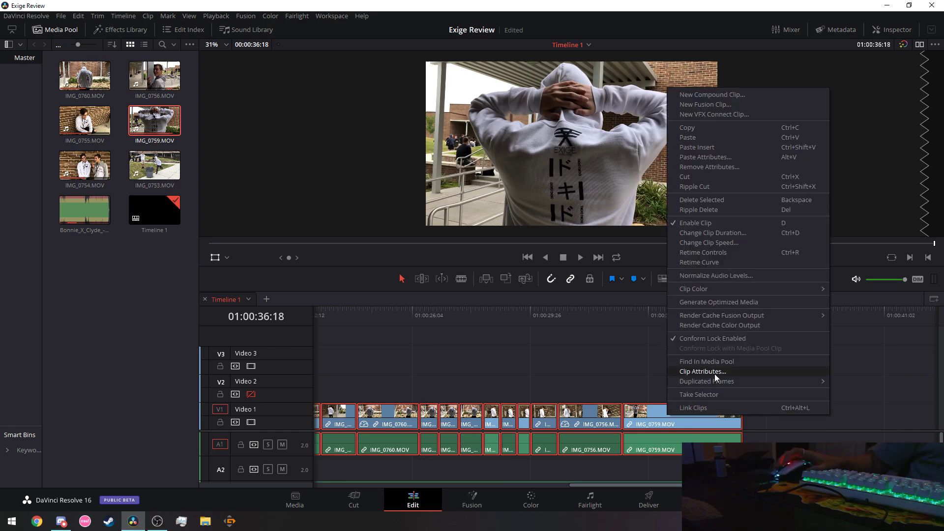
left_click(712, 408)
right_click(711, 413)
left_click(738, 408)
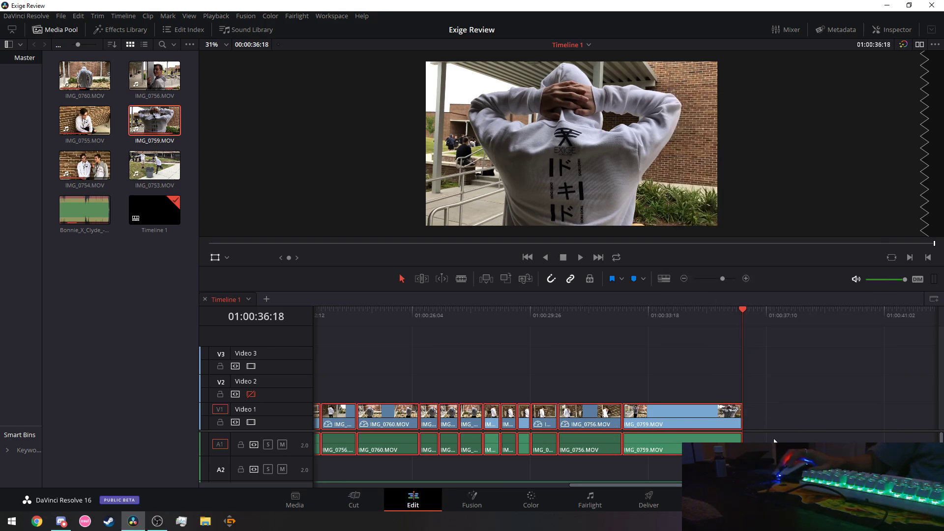
Delete the camera audio from A1 and move the Bonnie_X_Clyde music from A3 to A2.
left_click_drag(329, 454, 210, 452)
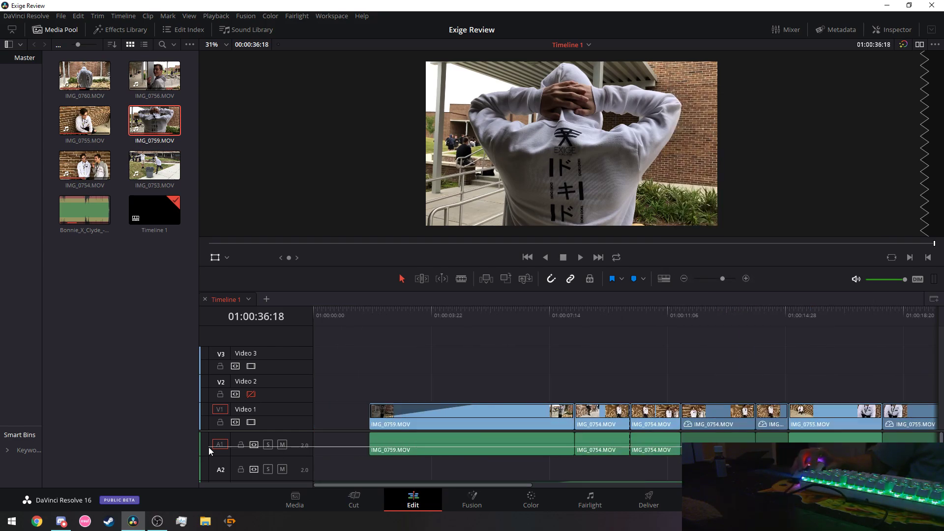
left_click_drag(344, 458, 354, 455)
right_click(409, 449)
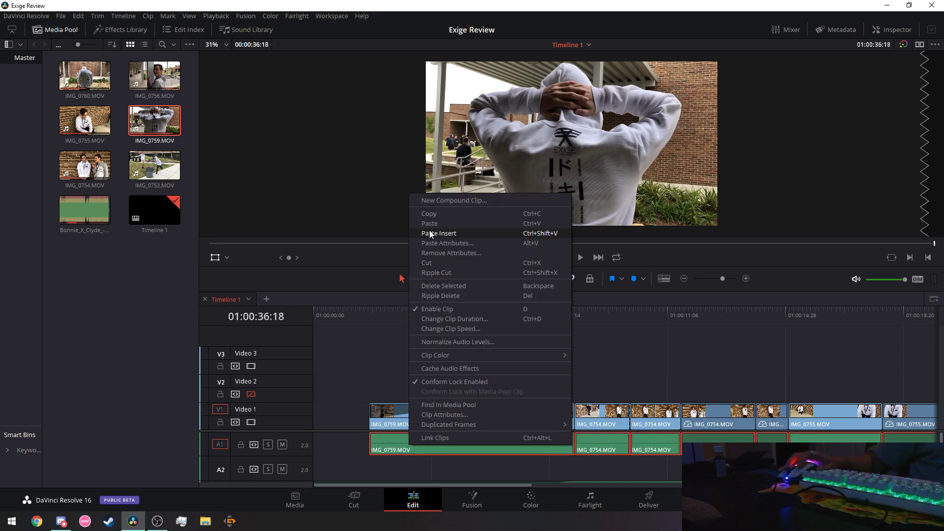
left_click(426, 264)
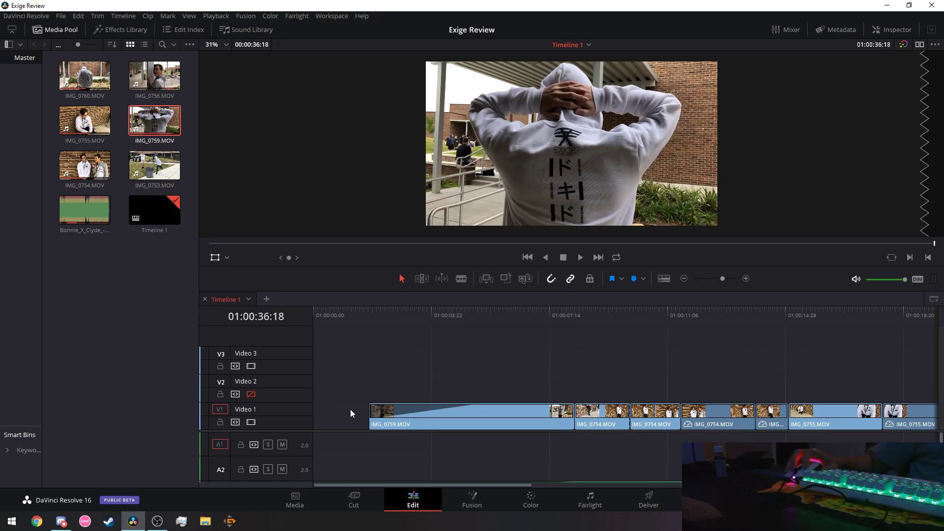
scroll(351, 439, "down", 2)
mouse_move(359, 467)
left_mouse_down()
mouse_move(370, 451)
mouse_move(369, 469)
left_mouse_up()
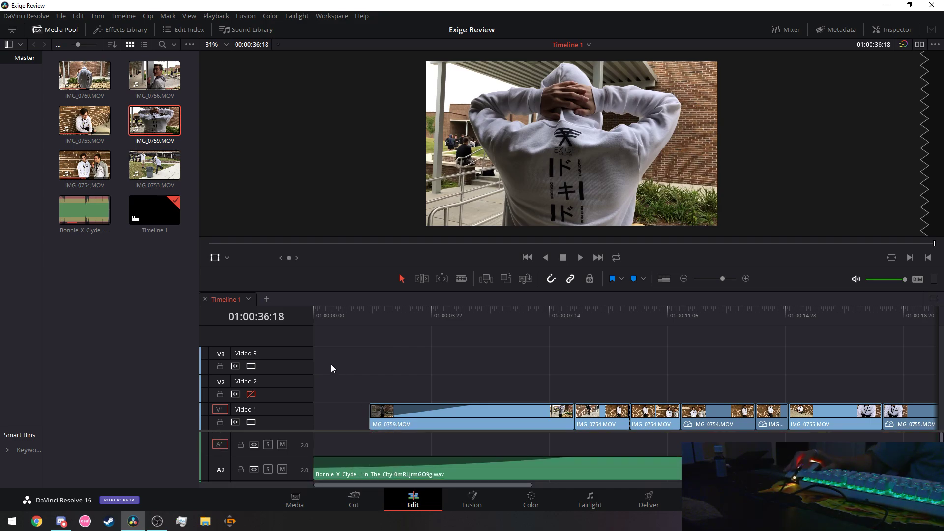
Enlarge the viewer by dragging the viewer/timeline divider down.
left_click_drag(355, 311, 294, 316)
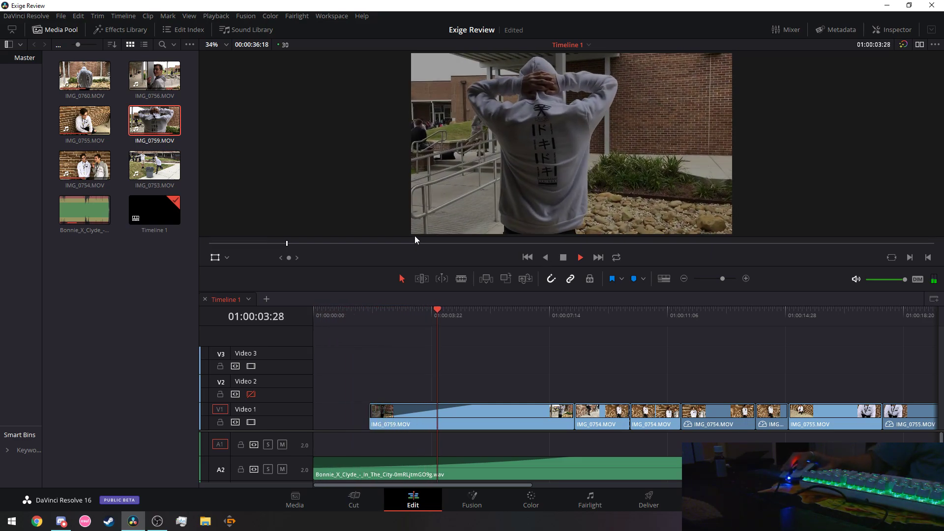
left_click(591, 243)
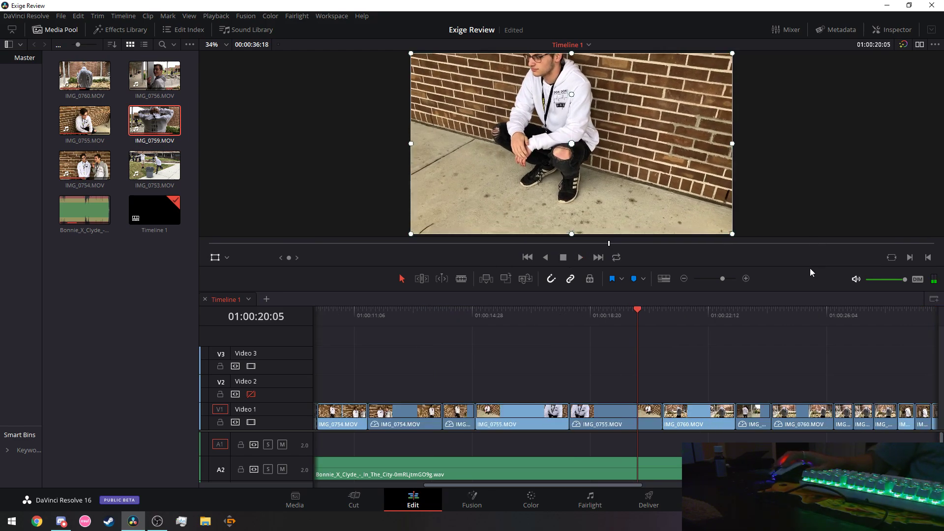
left_click_drag(811, 272, 807, 351)
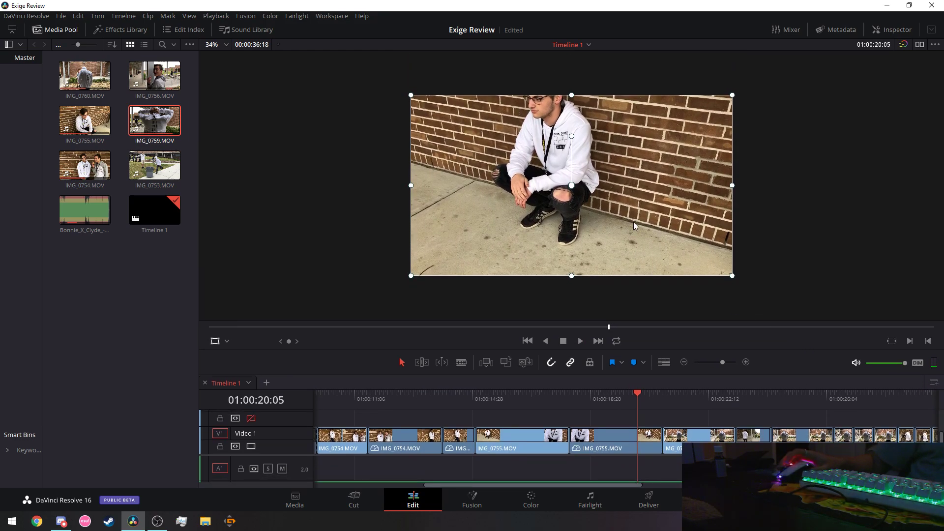
scroll(634, 226, "up", 4)
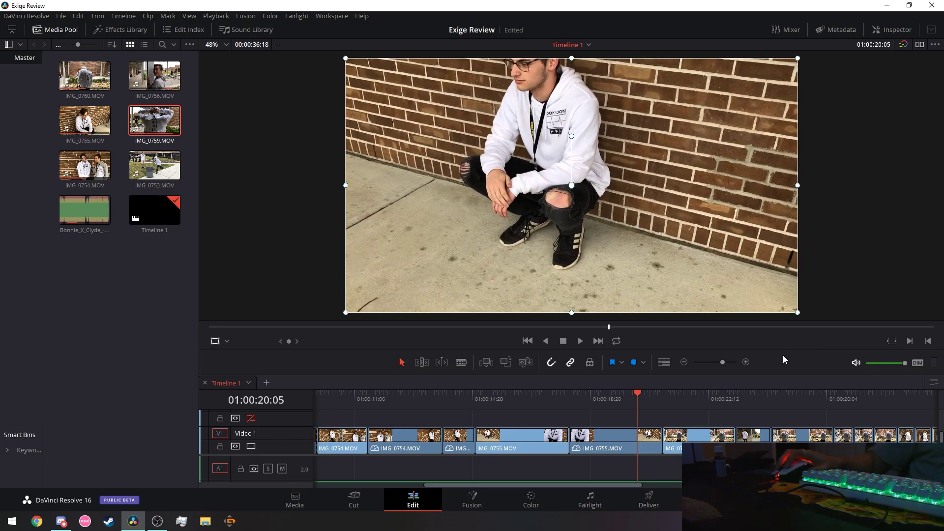
left_click_drag(780, 378, 780, 402)
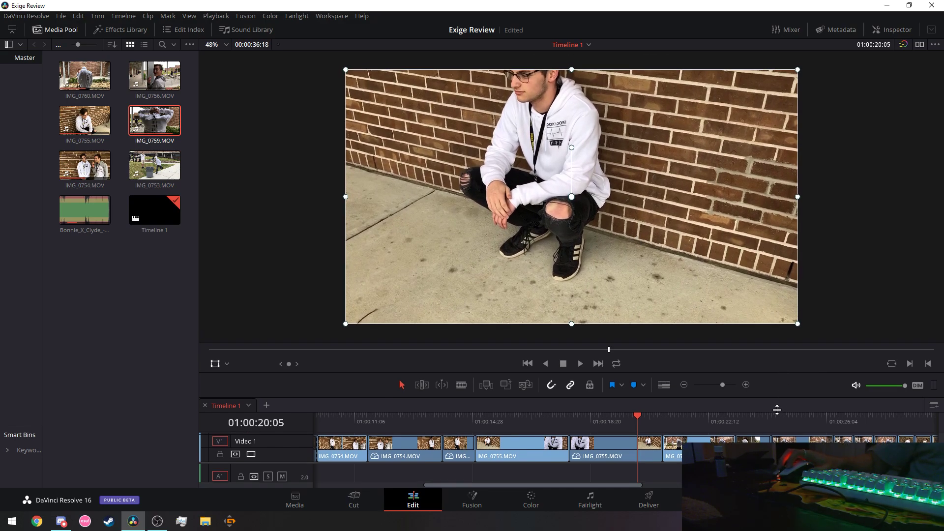
scroll(866, 304, "up", 1)
scroll(866, 305, "up", 1)
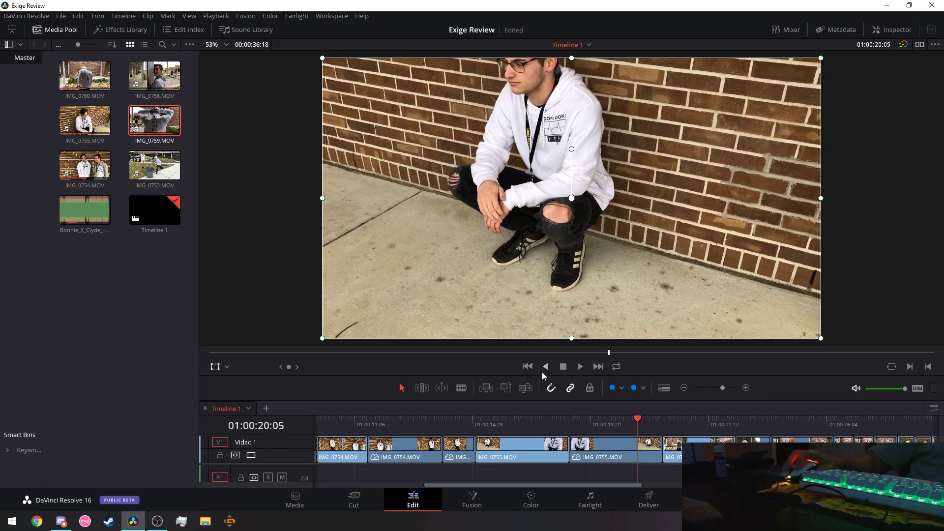
Play the edit from the timeline start through to its final frame at 01:00:36:18.
left_click(527, 367)
left_click(527, 366)
left_click(527, 366)
left_click(527, 367)
left_click(527, 367)
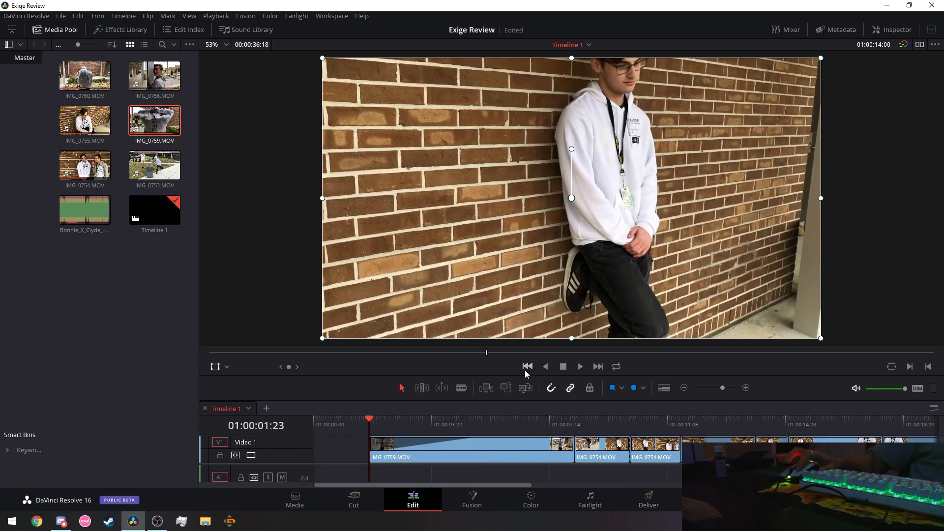
left_click(527, 367)
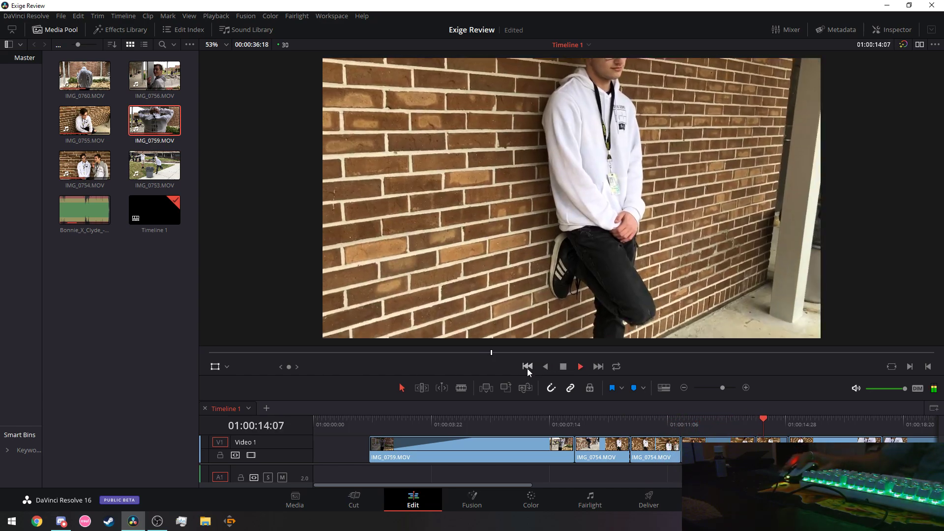
key("Home")
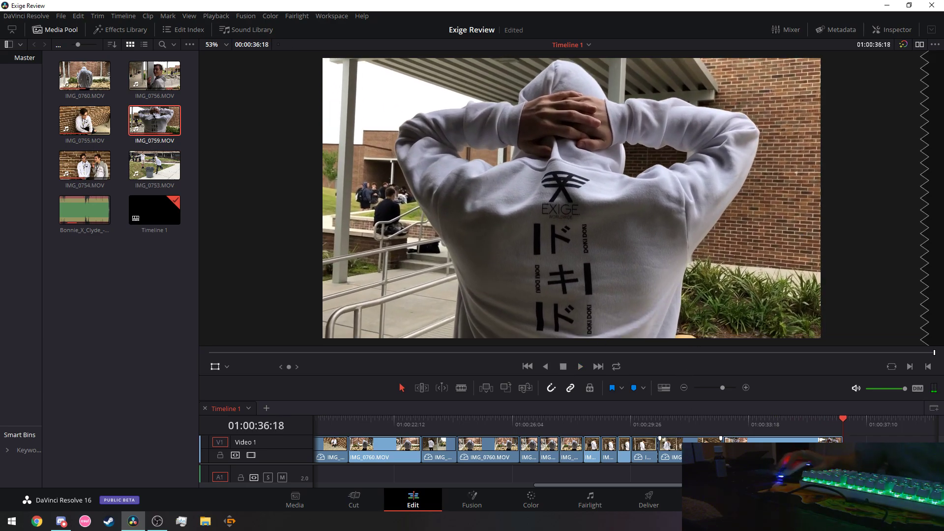
Enlarge the timeline so the V2, V3, A2 and A3 tracks are visible.
left_click(164, 526)
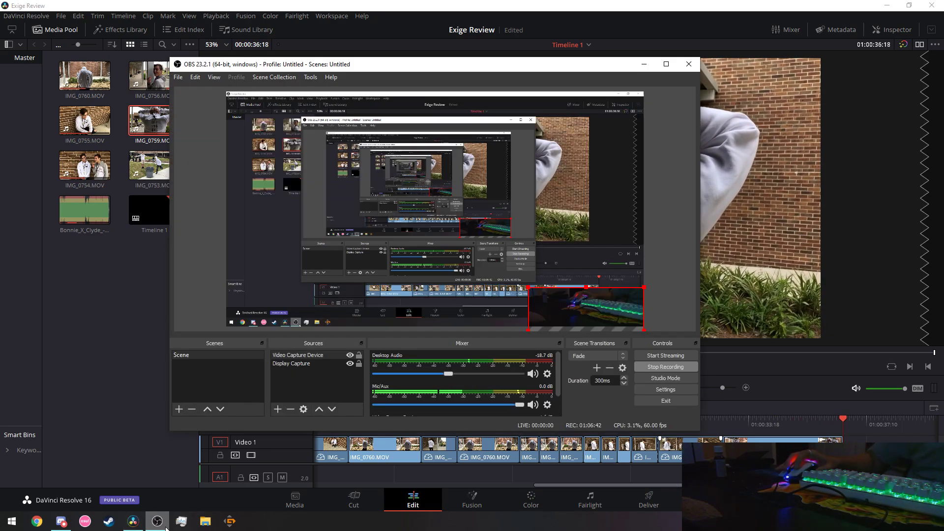
left_click(166, 528)
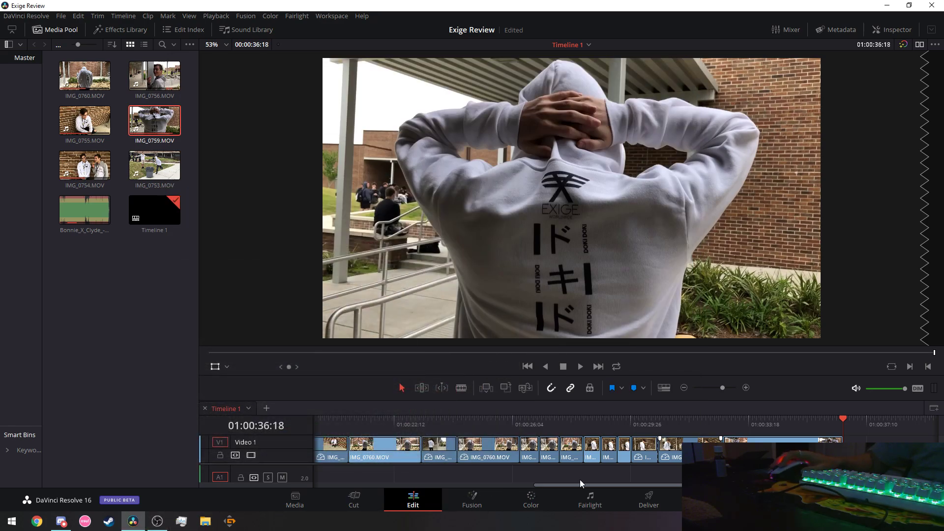
left_click_drag(580, 485, 355, 487)
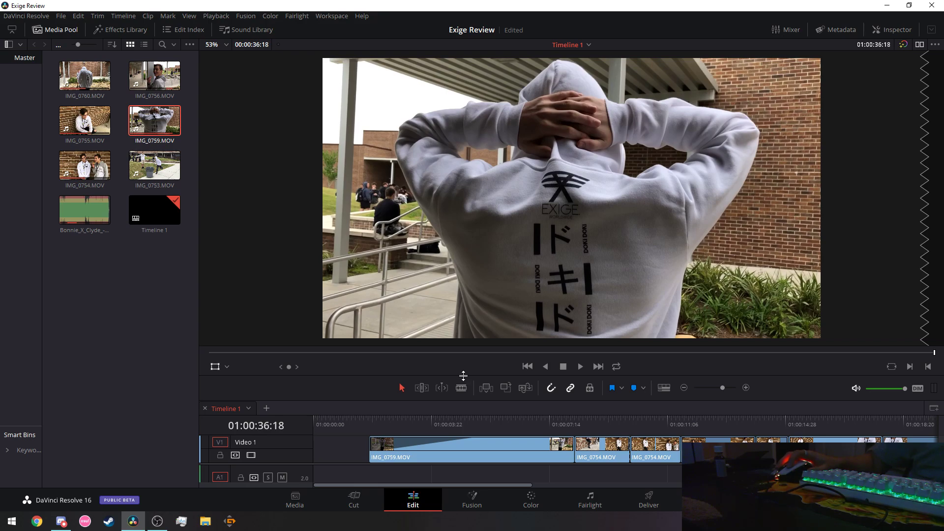
left_click_drag(463, 376, 453, 237)
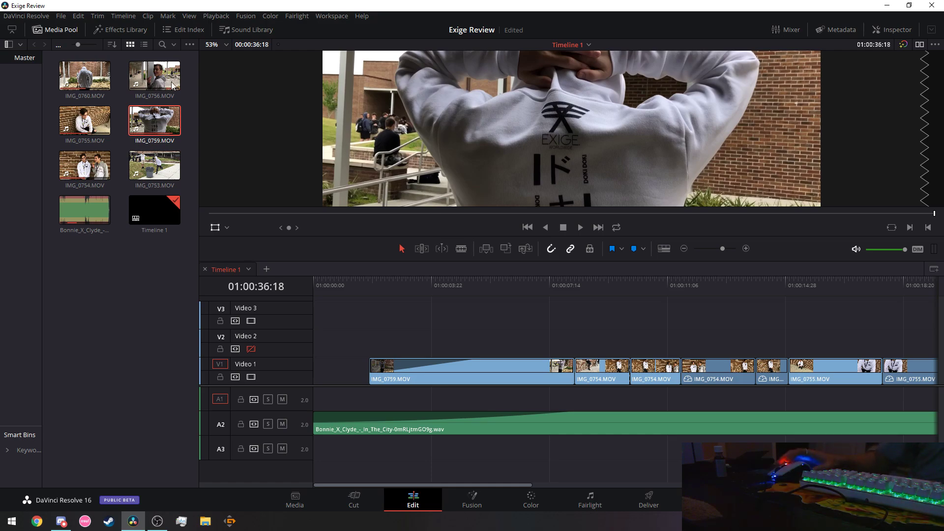
Save the Exige Review project with File > Save Project.
left_click(25, 16)
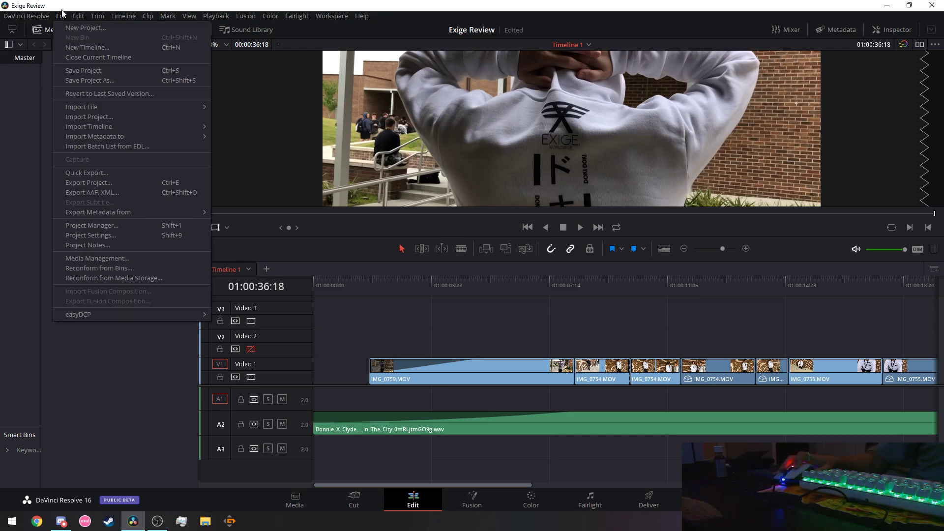
mouse_move(57, 18)
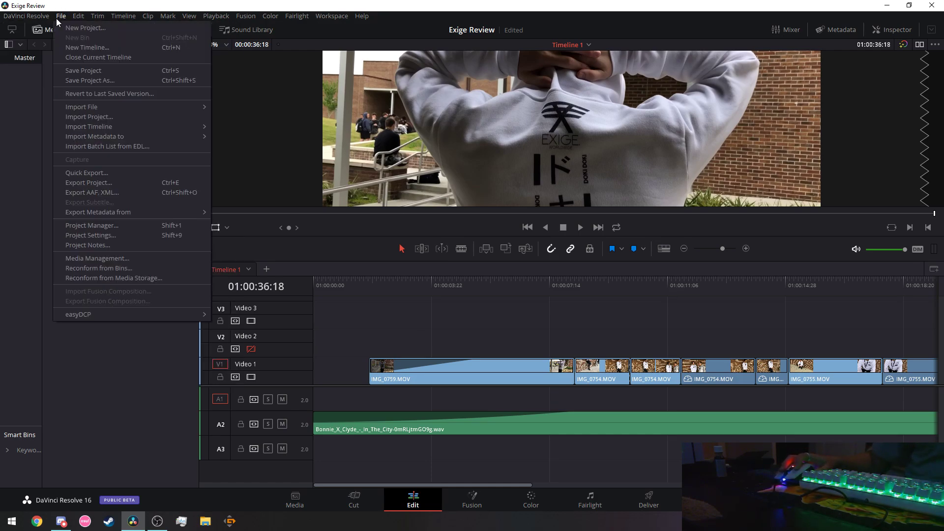
left_click(110, 73)
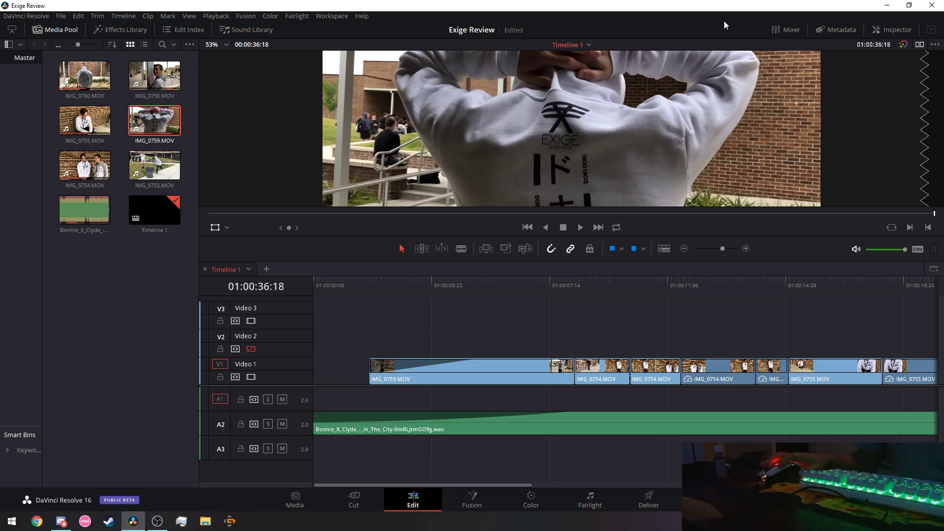
Show the Bonnie_X_Clyde clip's volume, pan and pitch (all 0) in the Inspector.
left_click(892, 30)
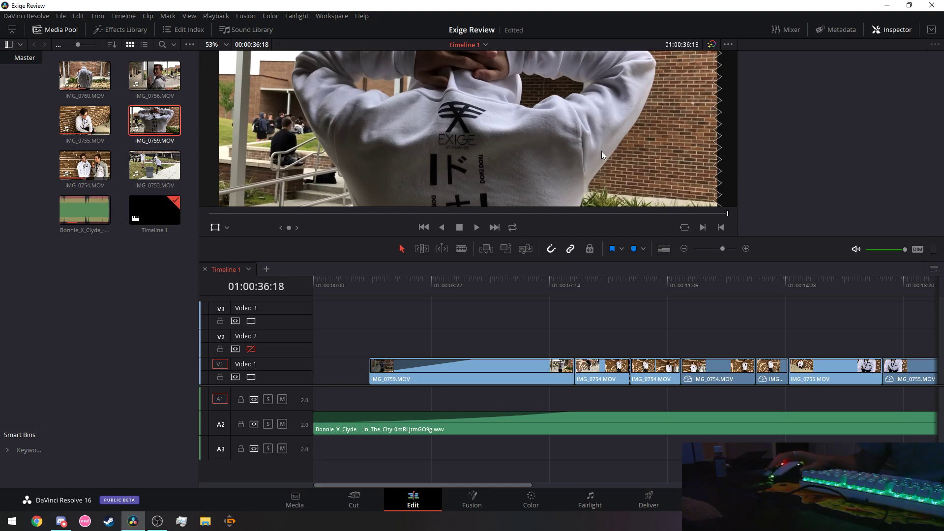
scroll(601, 150, "down", 5)
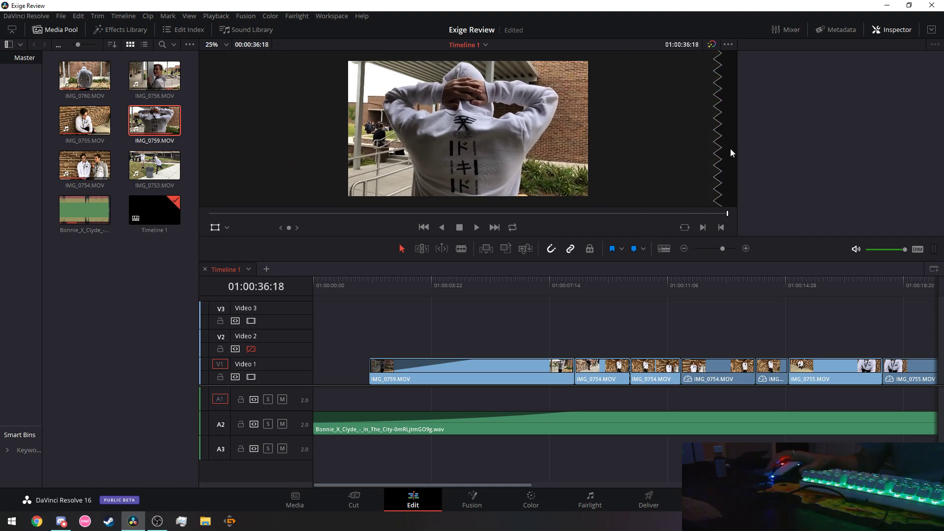
left_click(316, 283)
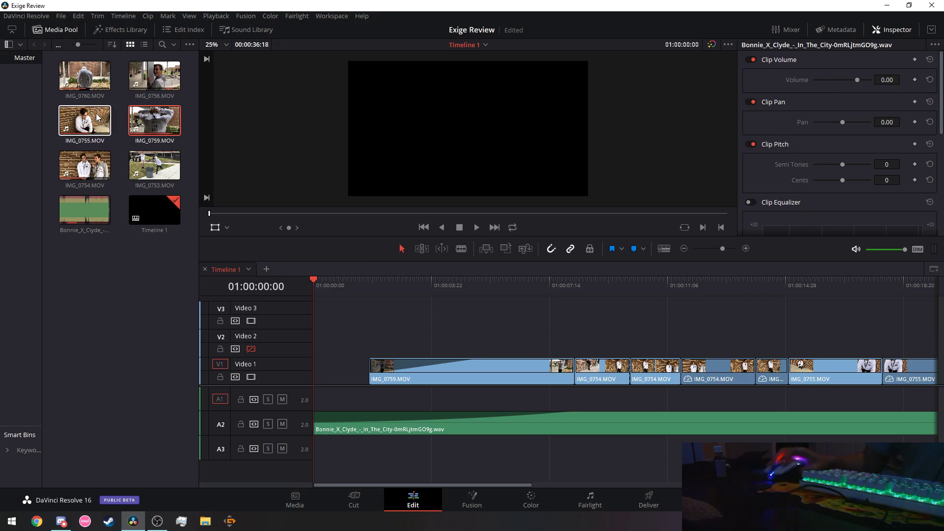
Show the Effects Library's audio cross fades and video transitions in place of the Media Pool.
left_click(113, 29)
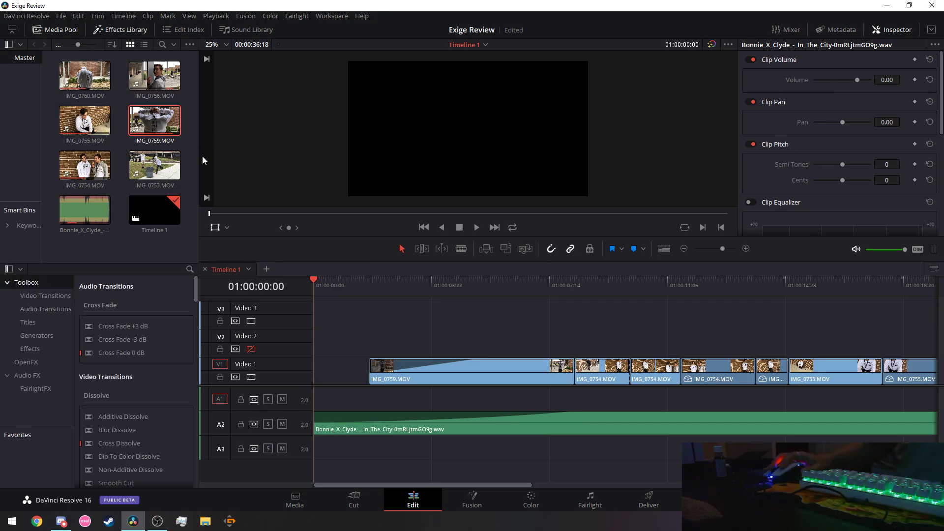
left_click(56, 30)
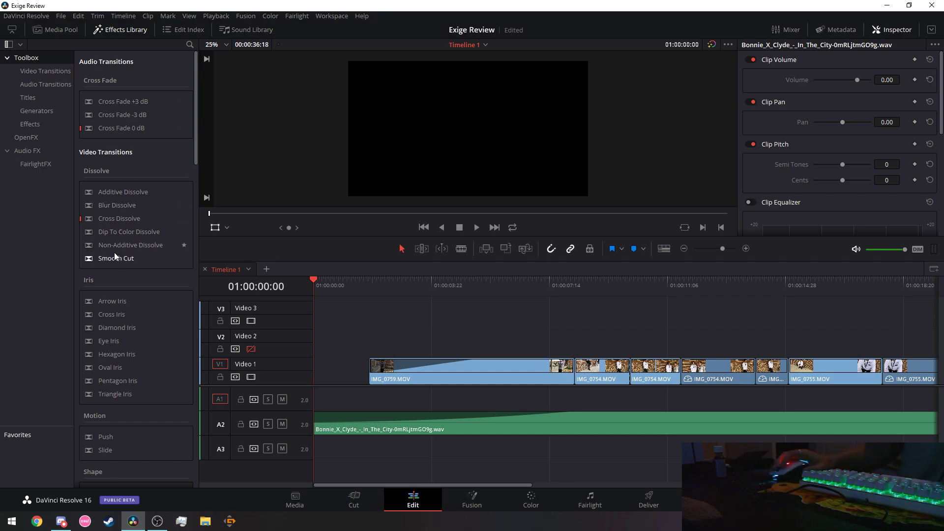
scroll(113, 253, "down", 3)
scroll(114, 252, "up", 3)
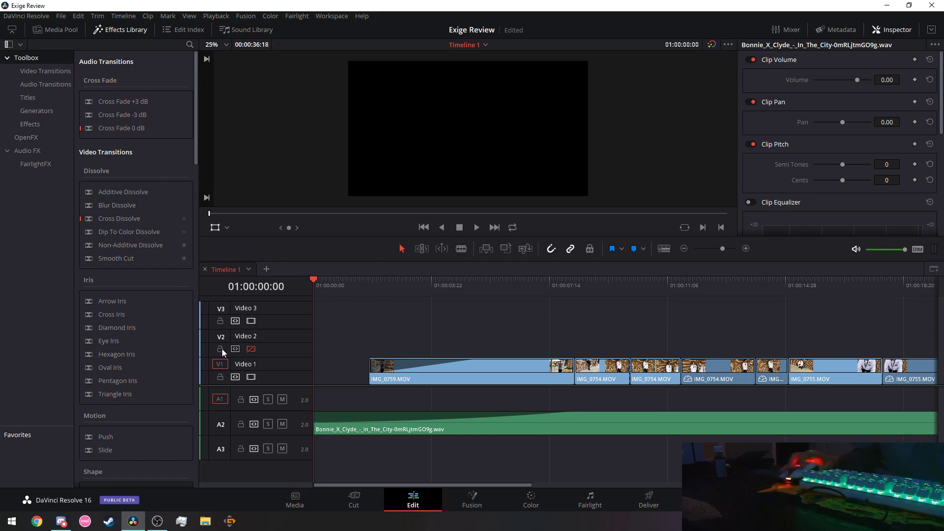
Copy the Bonnie_X_Clyde music clip from A2.
left_click(590, 501)
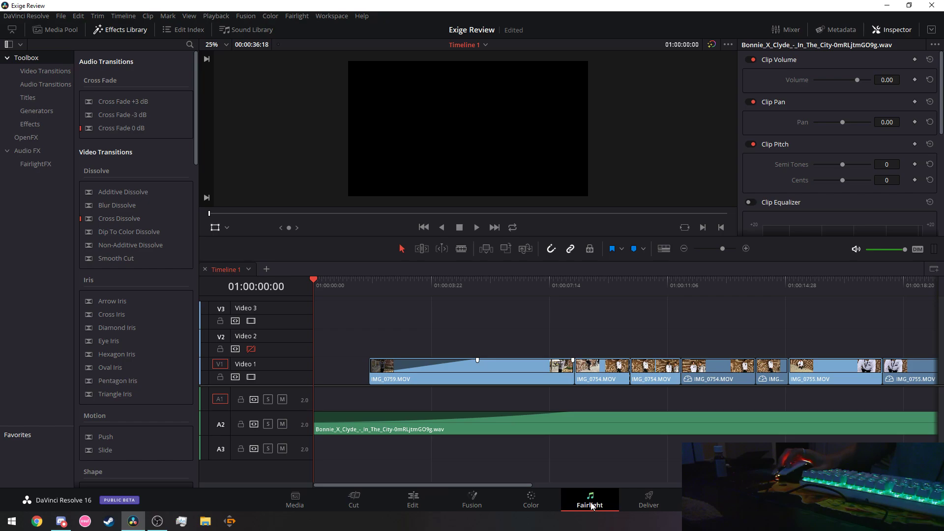
left_click(291, 305)
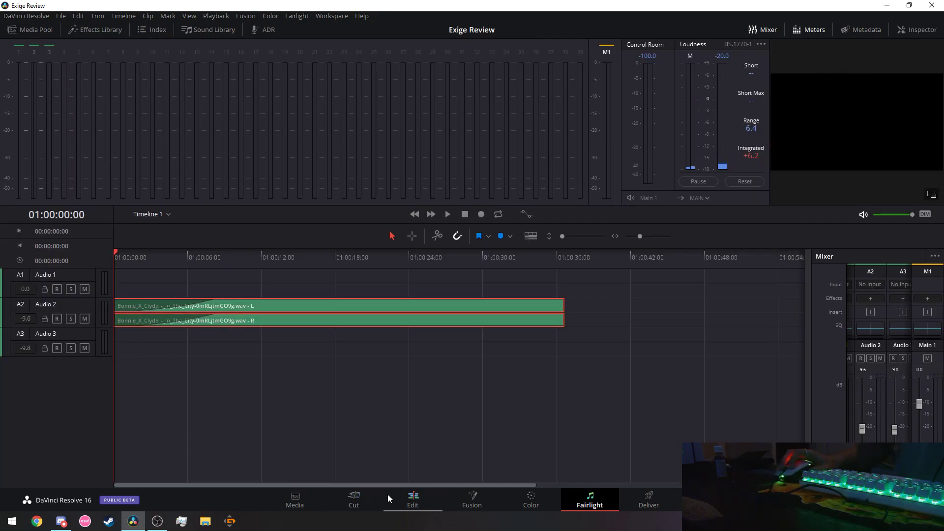
left_click(411, 498)
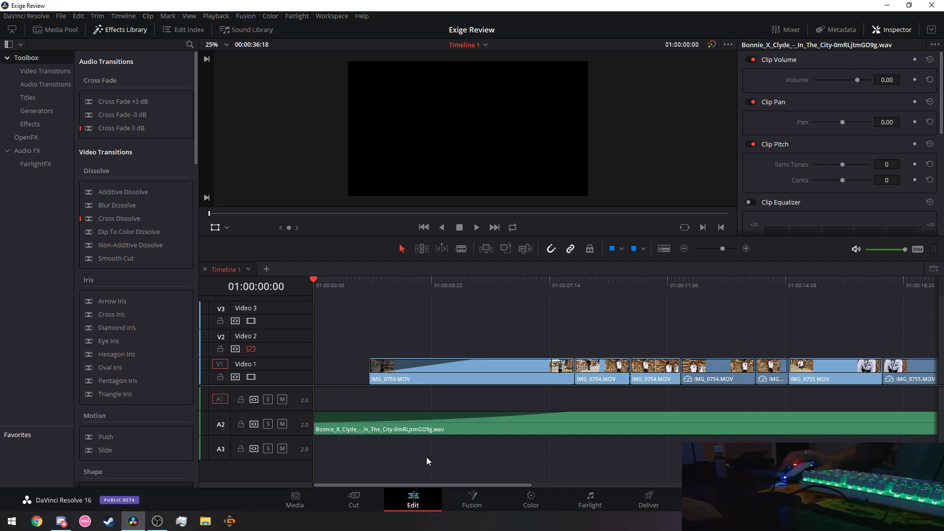
scroll(426, 453, "down", 5)
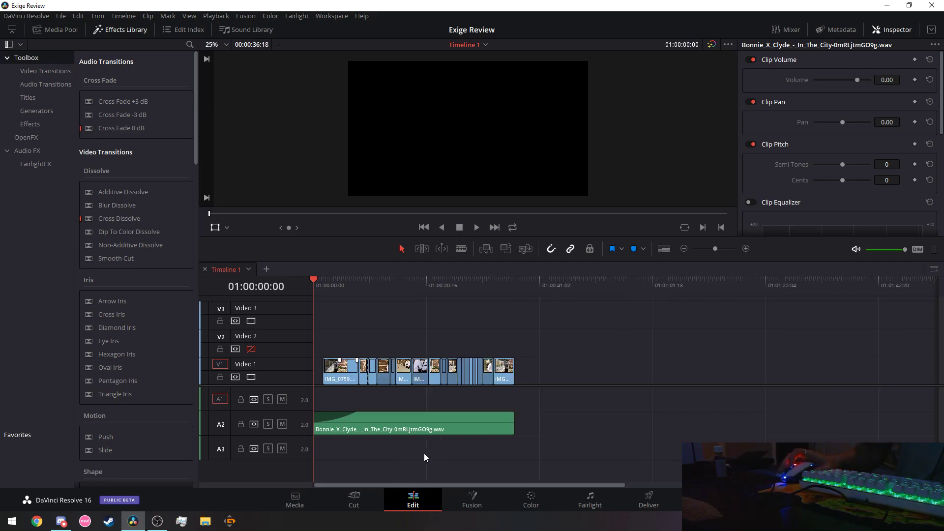
left_click(426, 421)
right_click(426, 421)
left_click(444, 230)
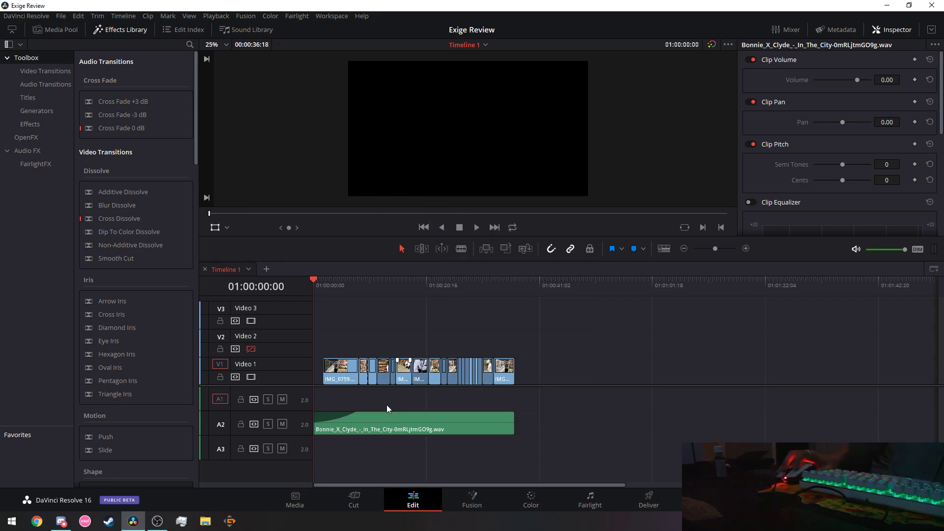
Paste the music copy onto A1 at the timeline start and return the playhead there.
key("End")
right_click(524, 424)
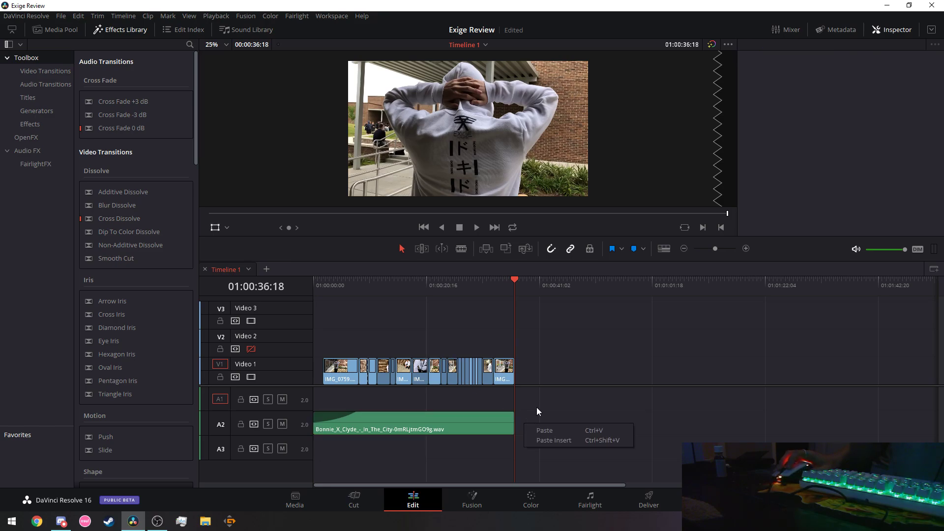
left_click(303, 395)
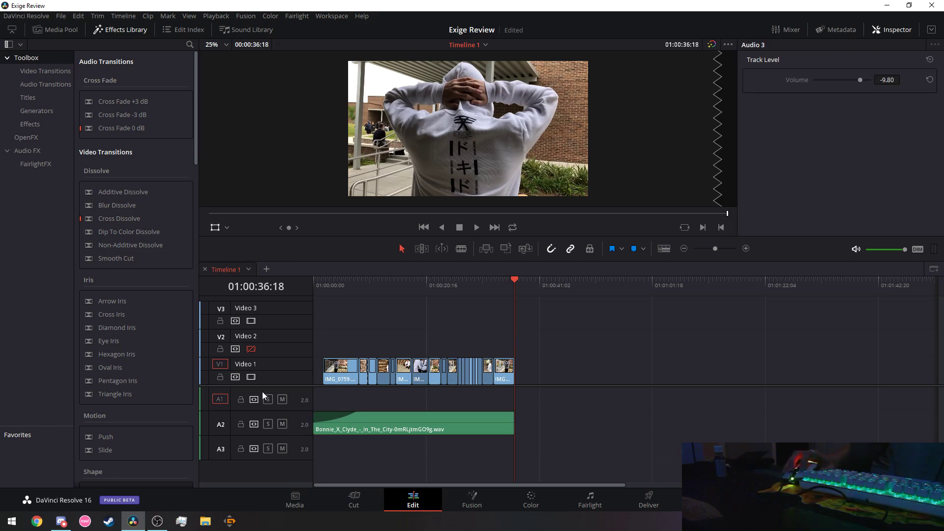
right_click(522, 423)
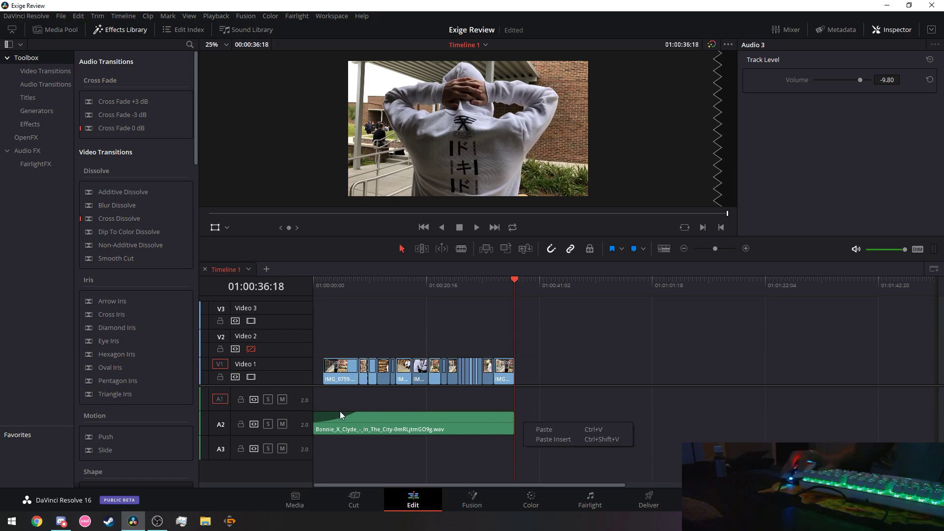
left_click(557, 426)
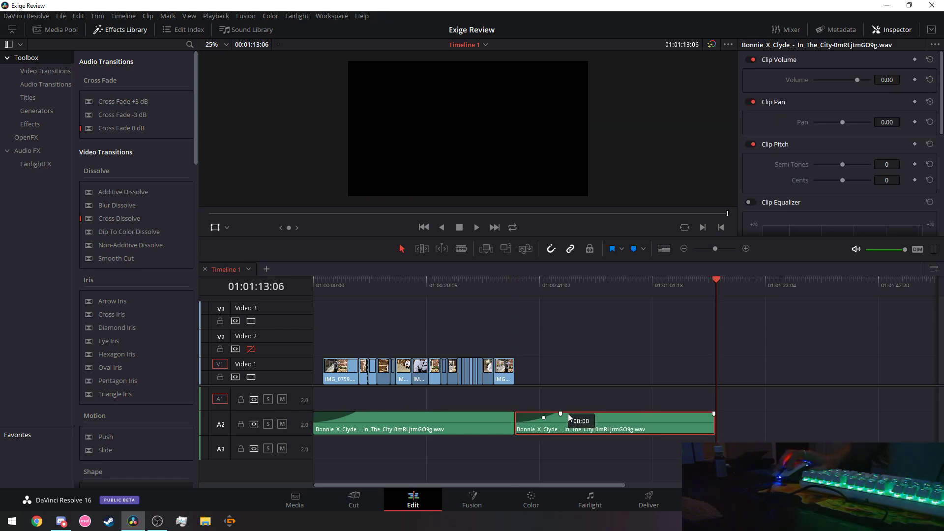
left_click_drag(569, 414, 406, 401)
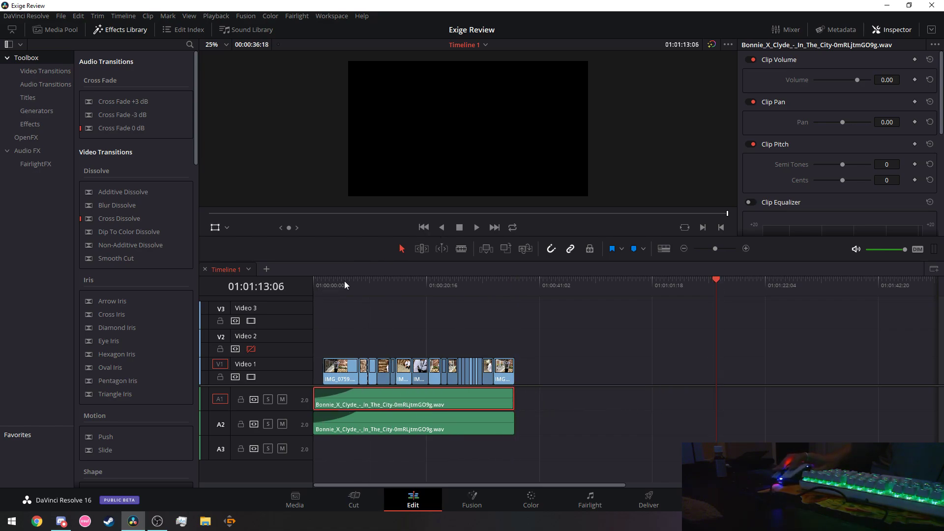
left_click(321, 282)
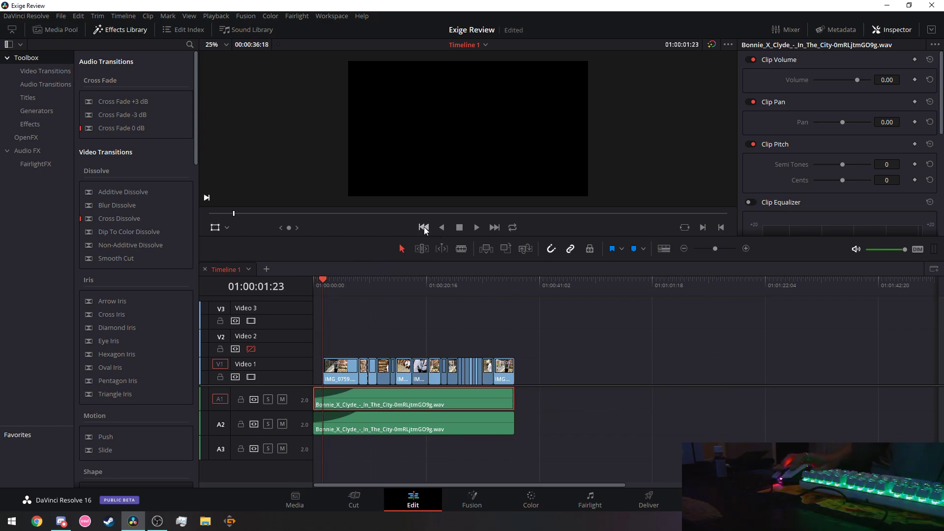
left_click_drag(319, 278, 283, 278)
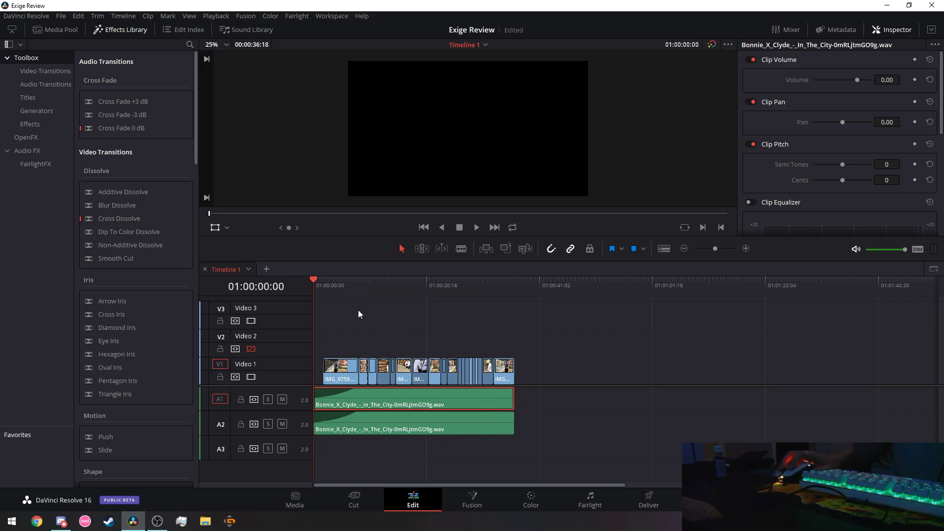
left_click_drag(313, 278, 521, 297)
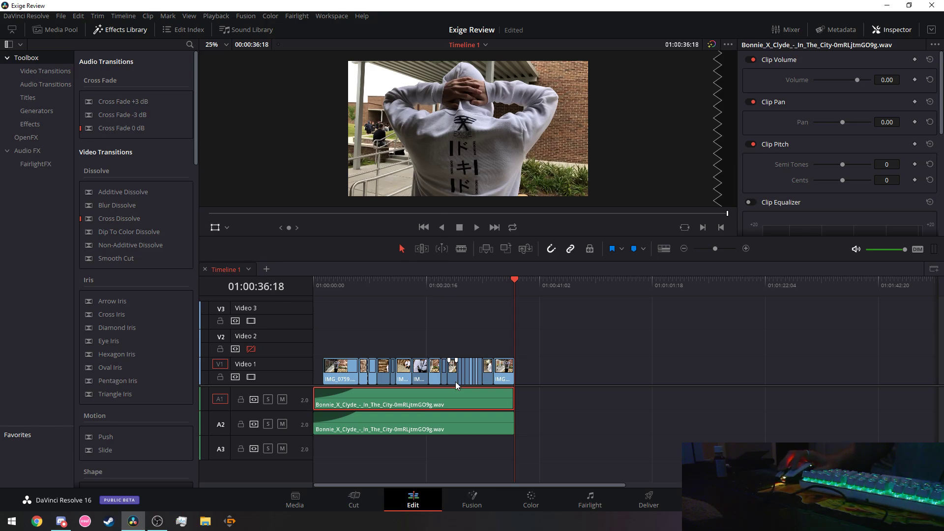
left_click(407, 375)
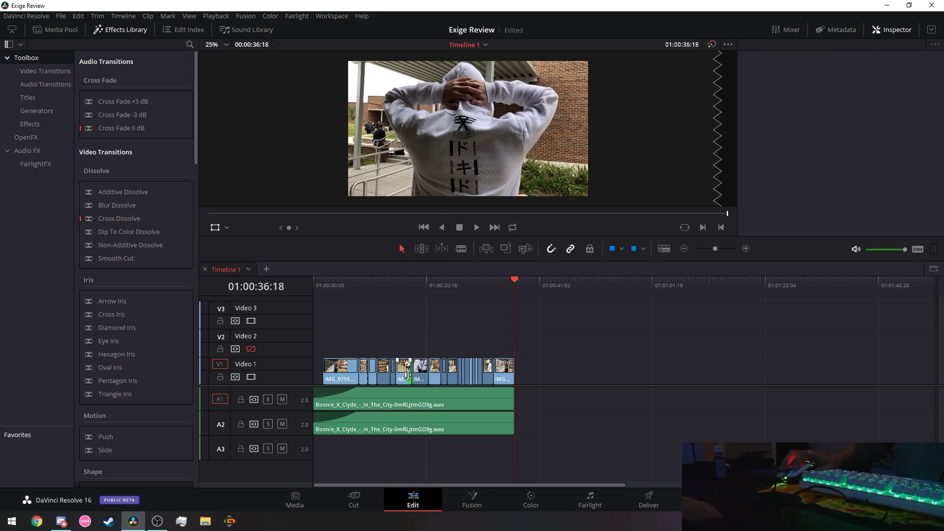
left_click(403, 379)
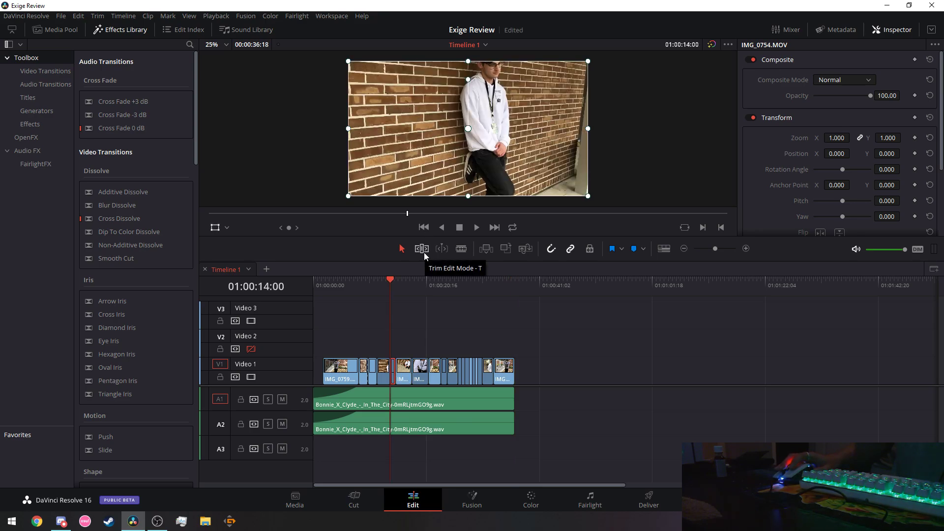
left_click(453, 373)
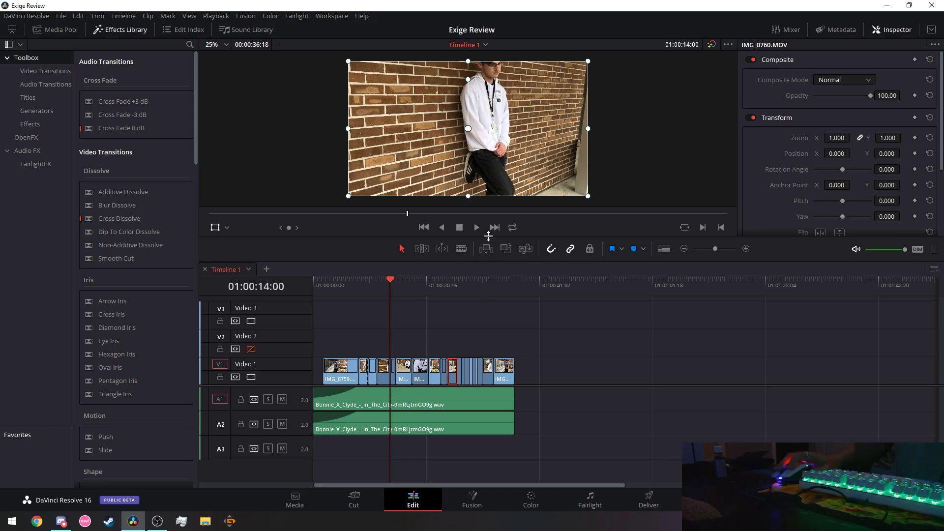
key("Down")
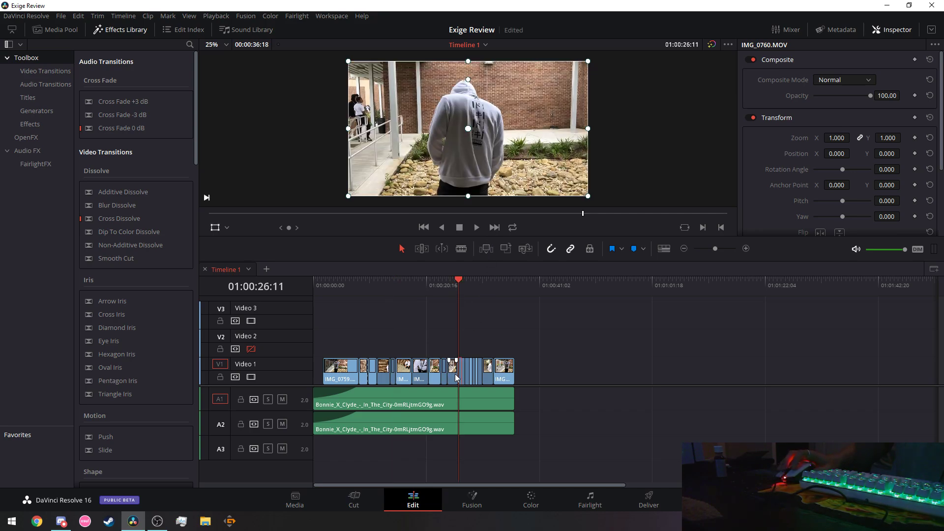
left_click(353, 374)
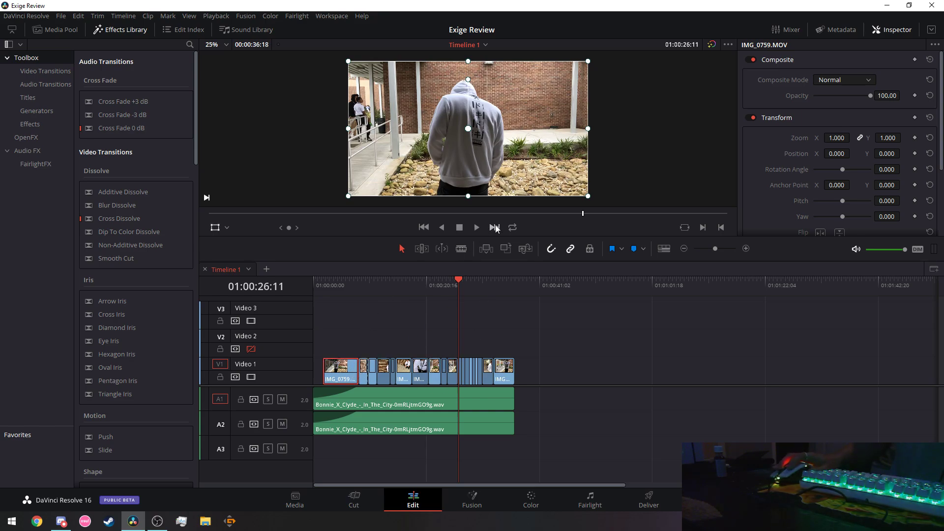
key("Down")
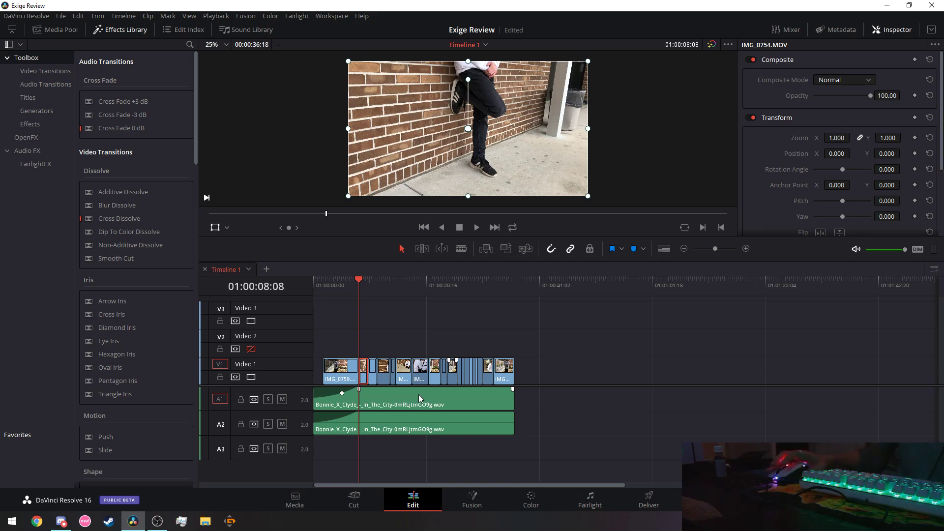
left_click(419, 397)
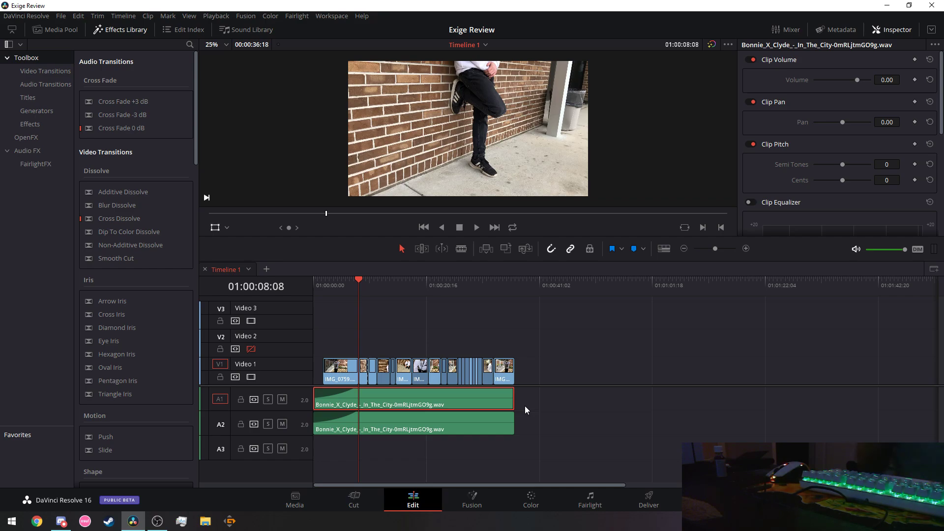
Paste a copy of the A1 music clip onto A3, aligned at the timeline start.
right_click(448, 397)
left_click(484, 179)
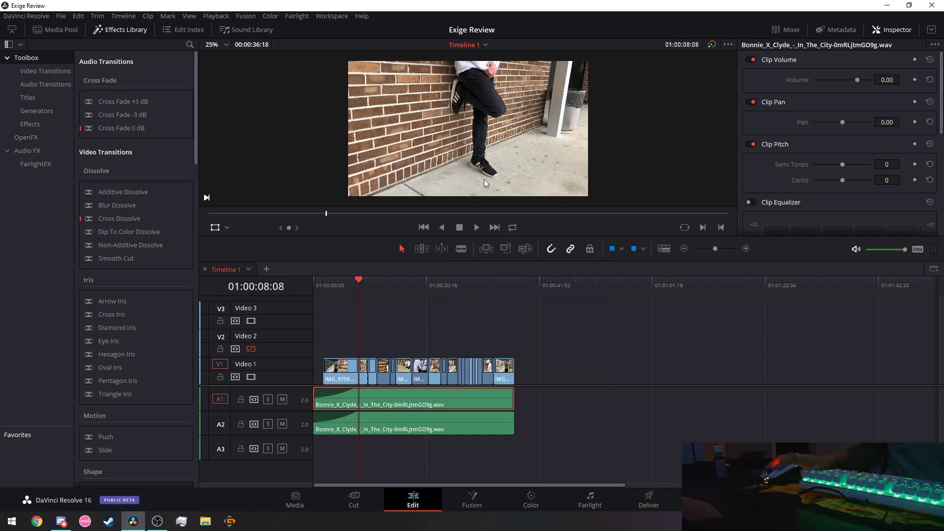
key("Home")
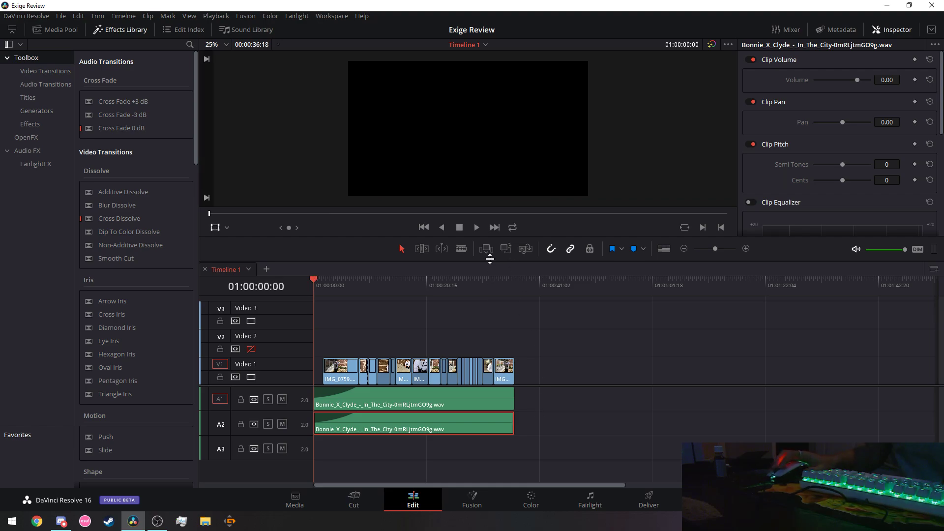
left_click(500, 396)
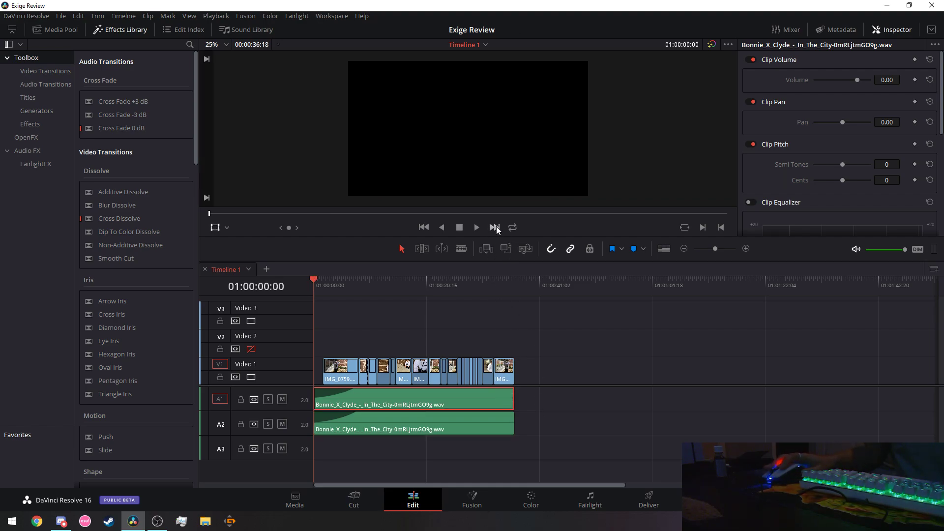
left_click(517, 403)
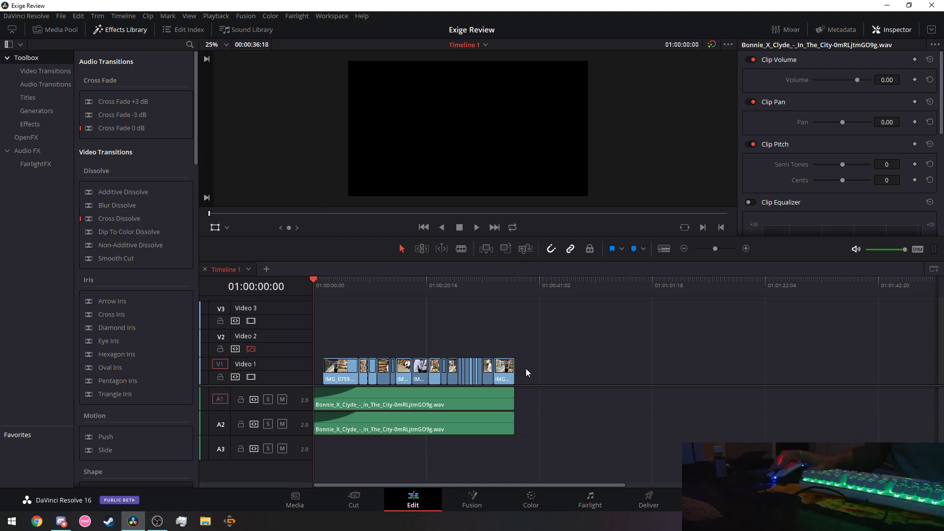
left_click(517, 283)
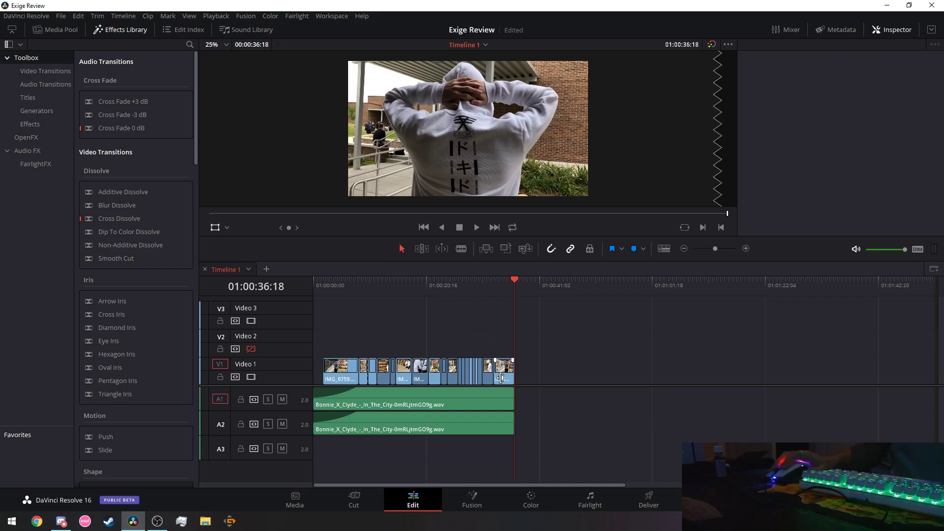
key("ctrl+v")
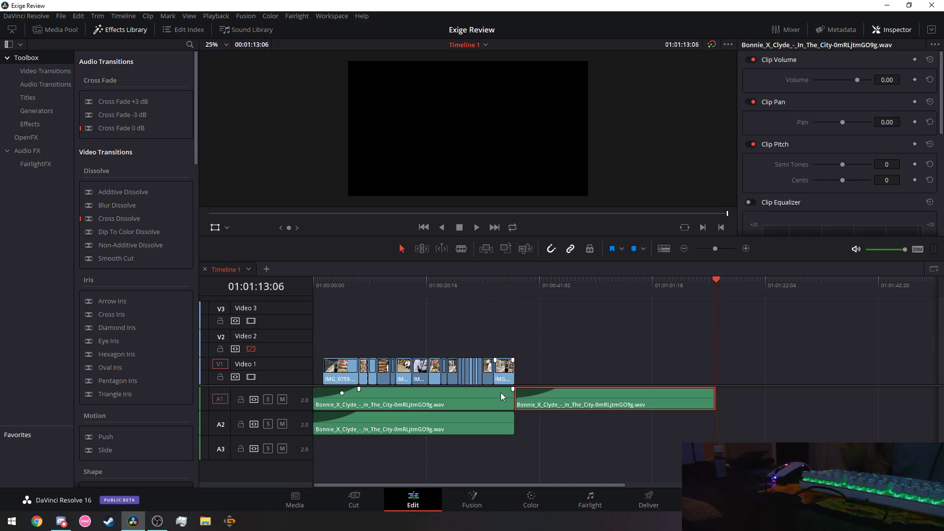
left_click_drag(563, 414, 361, 449)
key("Up")
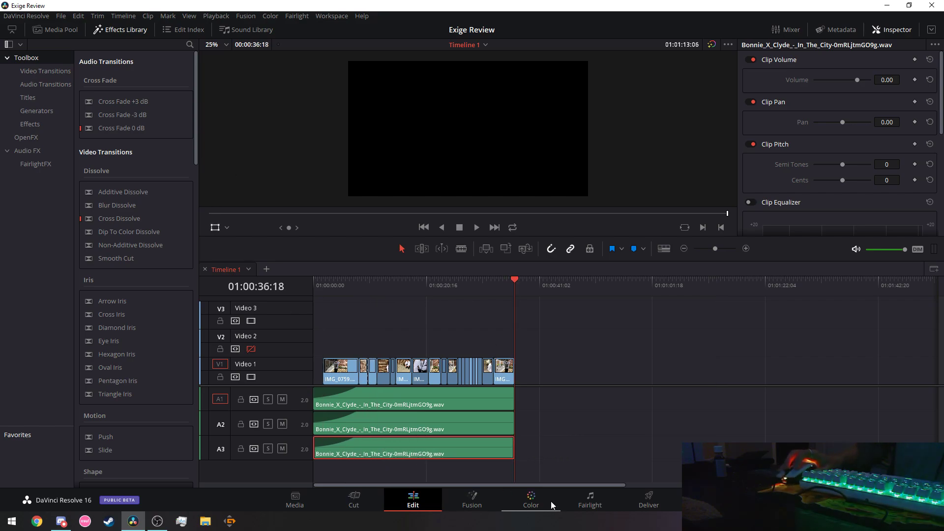
On the Fairlight mixer, lower Audio 1 to -9.4 dB and Audio 2 and 3 to -9.8 dB.
left_click(590, 500)
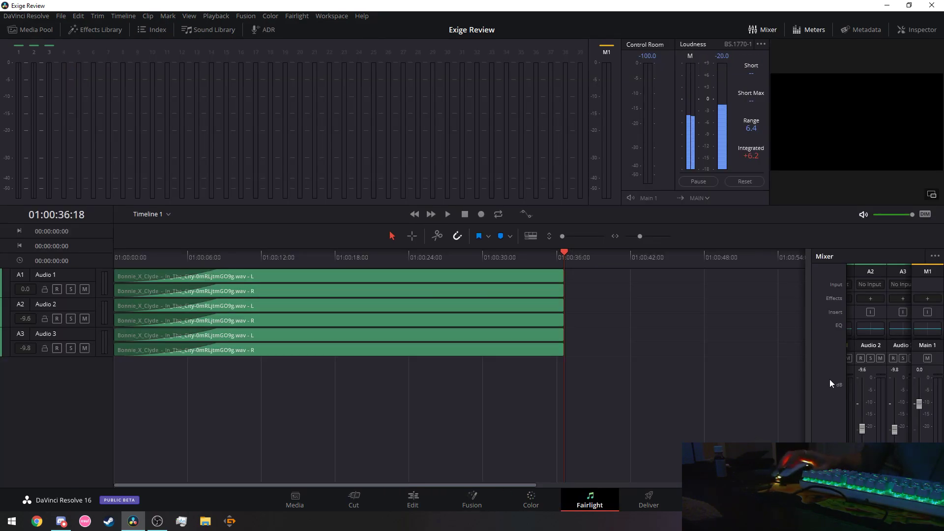
left_click_drag(808, 372, 693, 377)
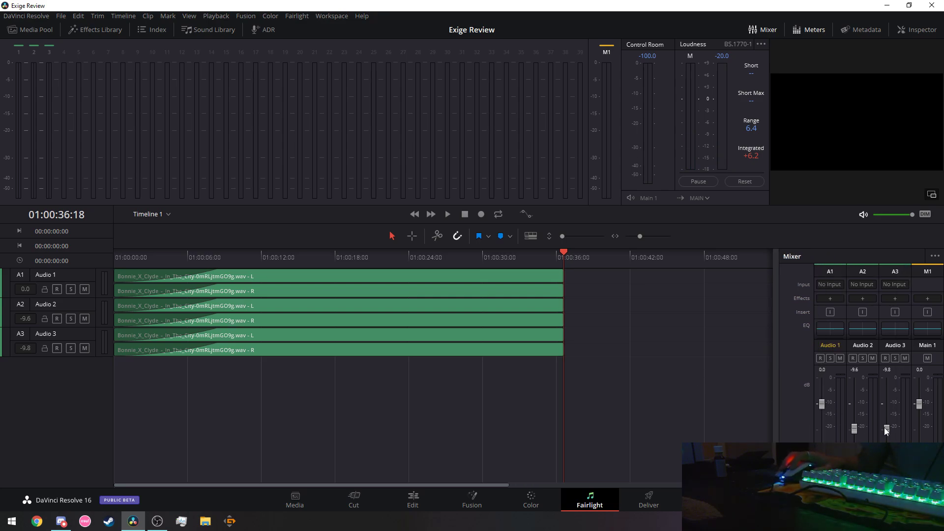
left_click_drag(822, 419, 822, 429)
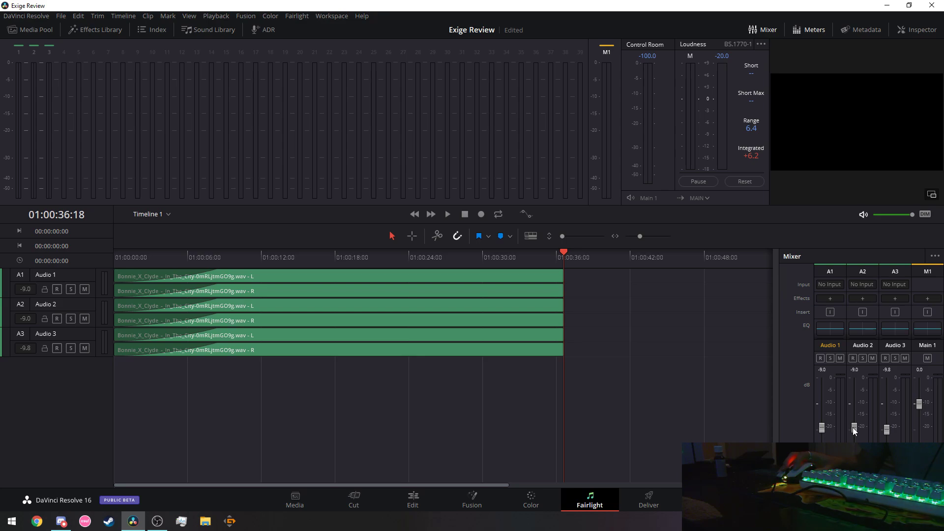
left_click_drag(887, 429, 886, 426)
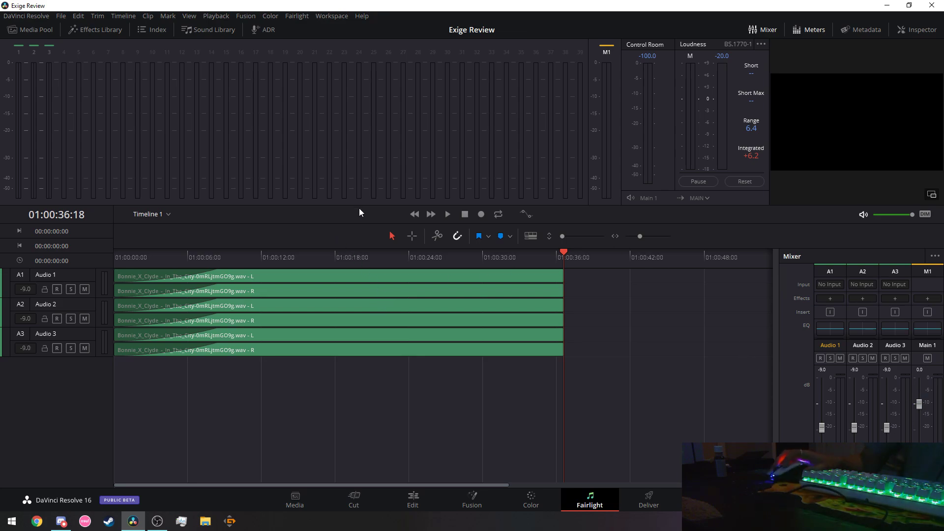
left_click_drag(564, 253, 334, 254)
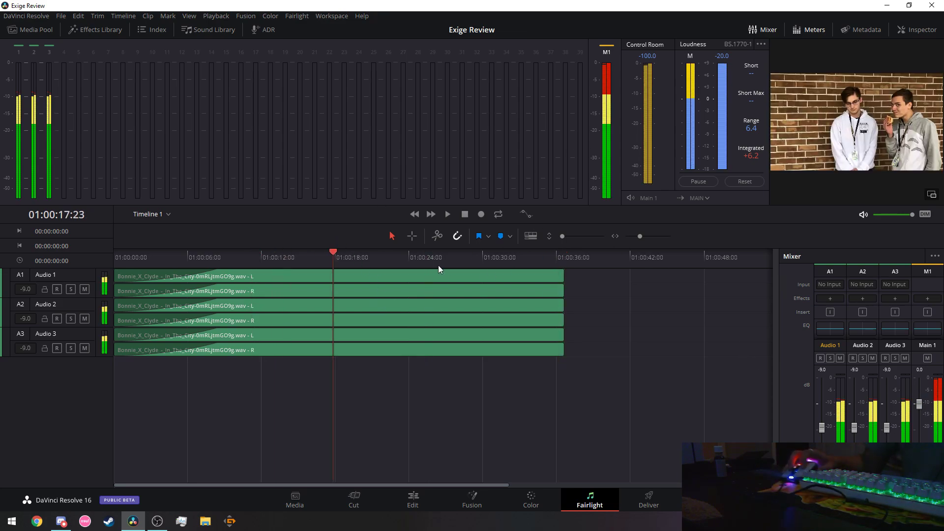
left_click_drag(438, 265, 496, 265)
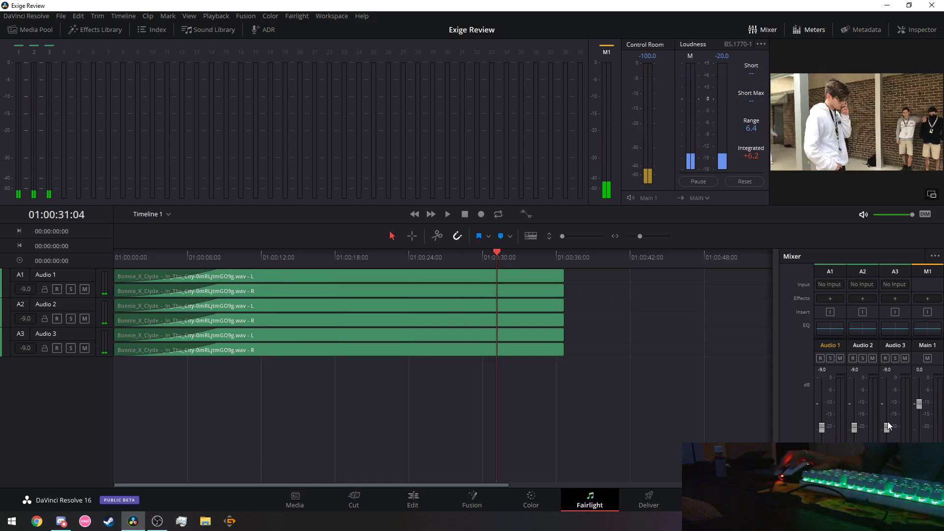
left_click_drag(888, 429, 888, 432)
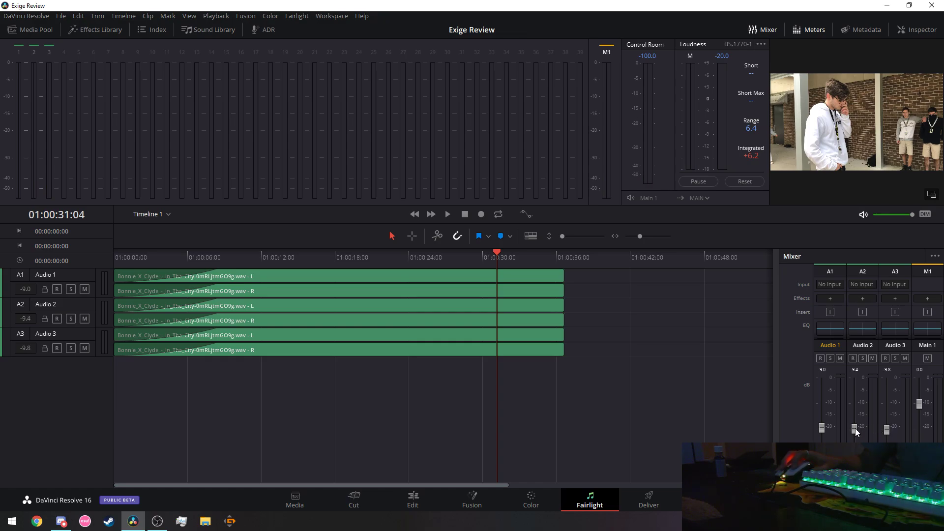
left_click_drag(856, 429, 855, 430)
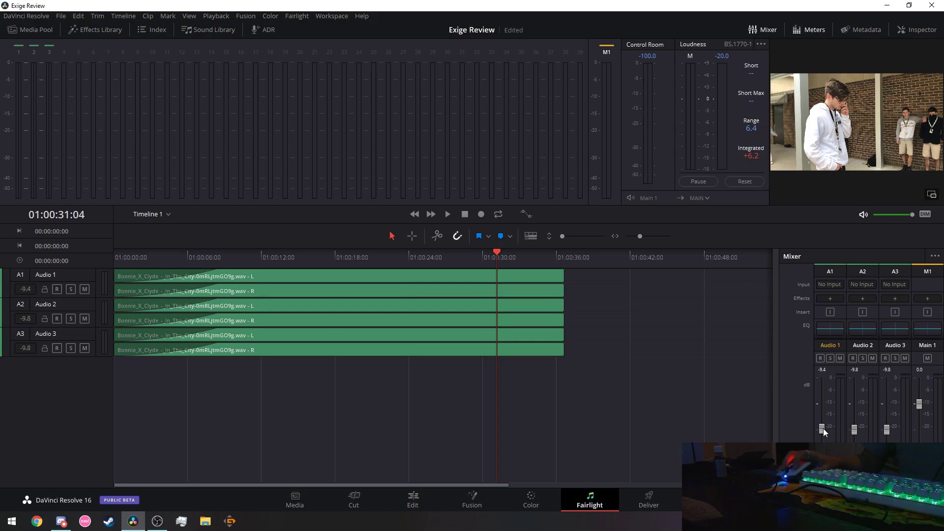
Set Audio 1 to -9.8 dB and adjust the main output level while playing the mix.
left_click_drag(823, 428, 823, 429)
left_click(456, 251)
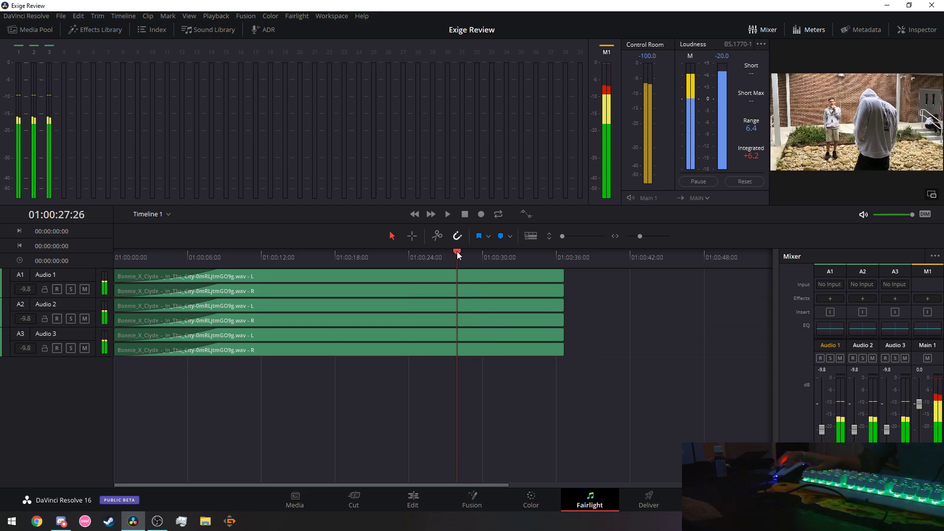
left_click_drag(920, 404, 920, 438)
left_click_drag(456, 258, 105, 263)
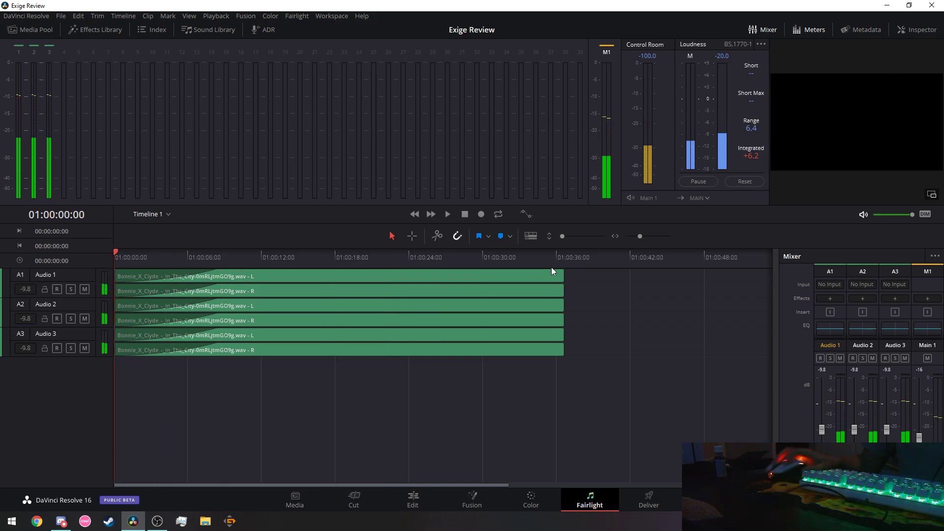
left_click(448, 215)
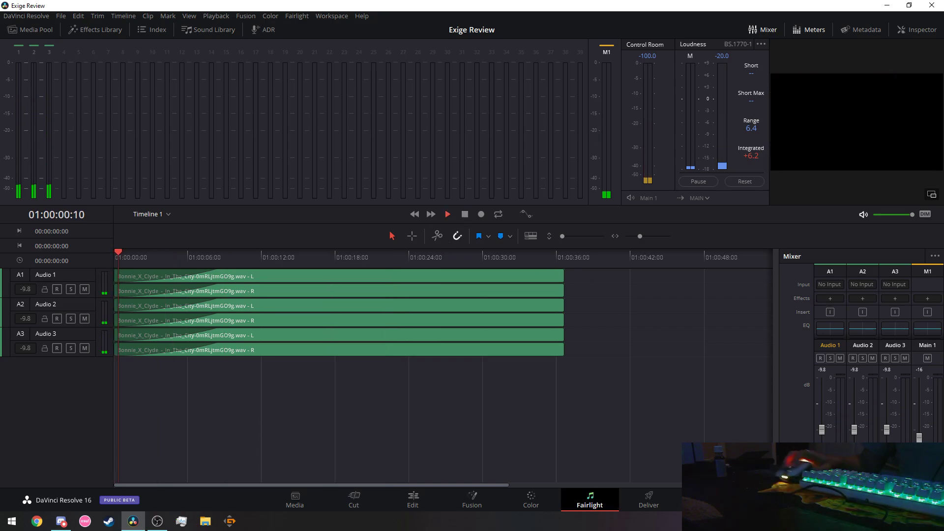
left_click_drag(920, 438, 922, 435)
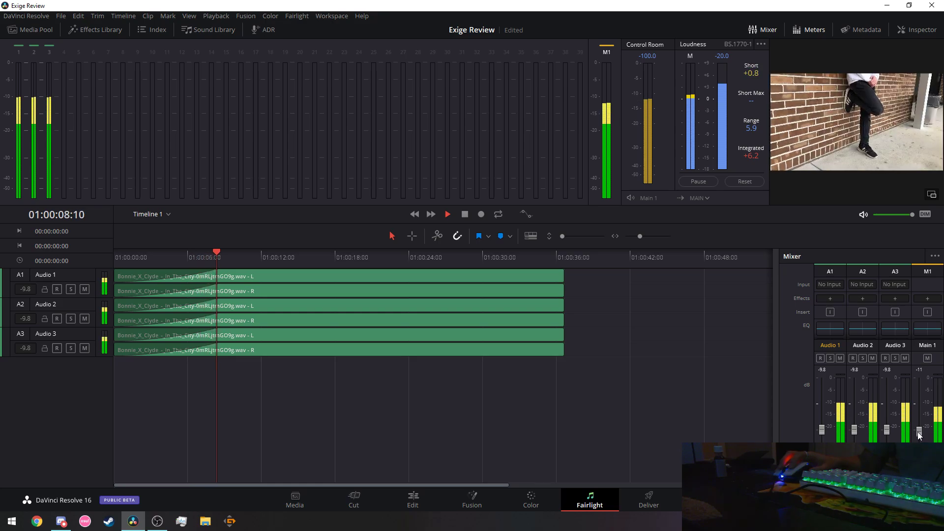
left_click_drag(918, 432, 918, 429)
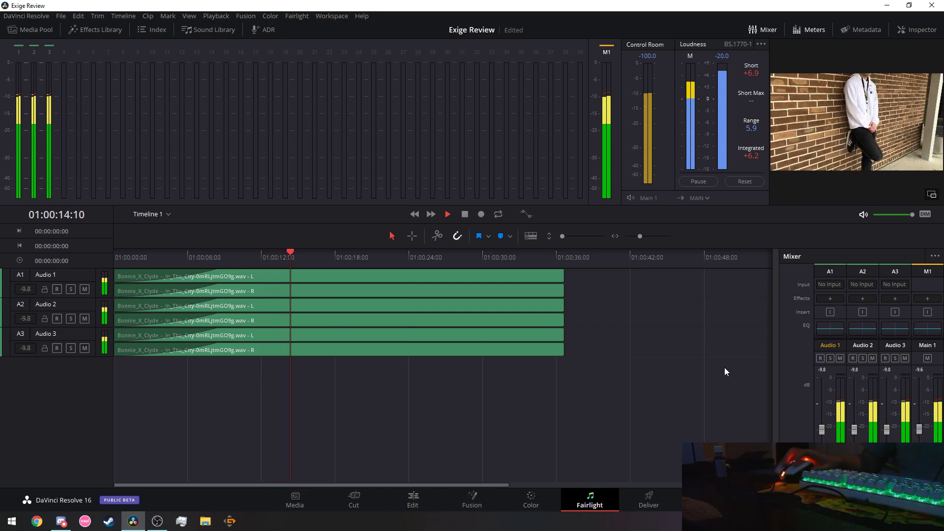
left_click(462, 215)
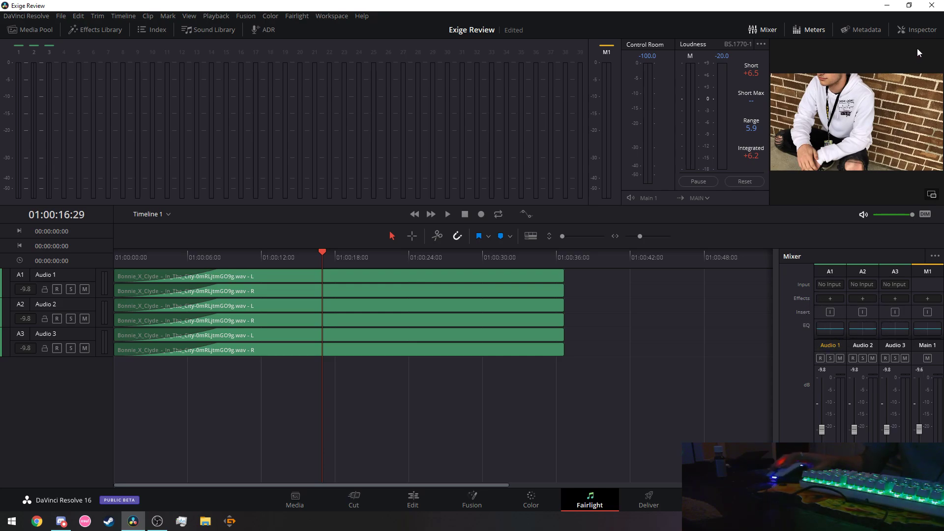
With the Audio 1 music clip selected, toggle the pan section in the mixer display options.
left_click(385, 276)
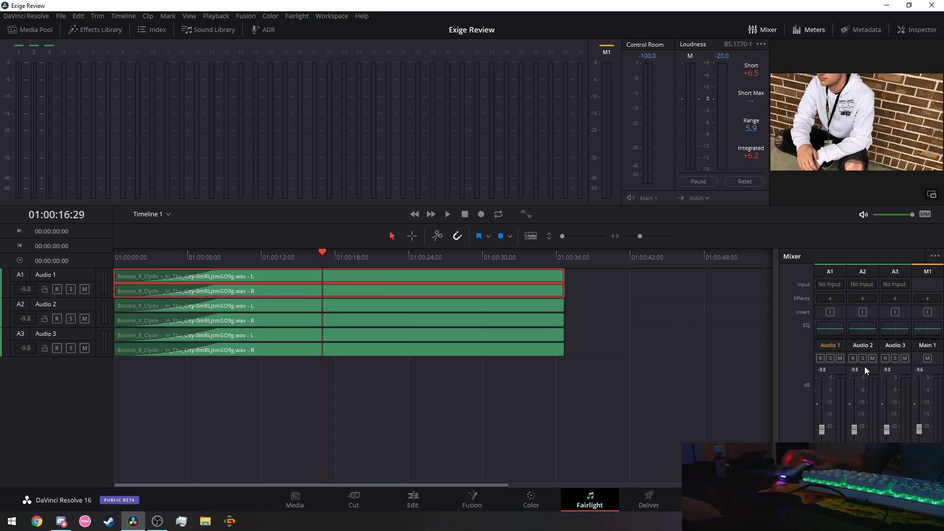
left_click(935, 256)
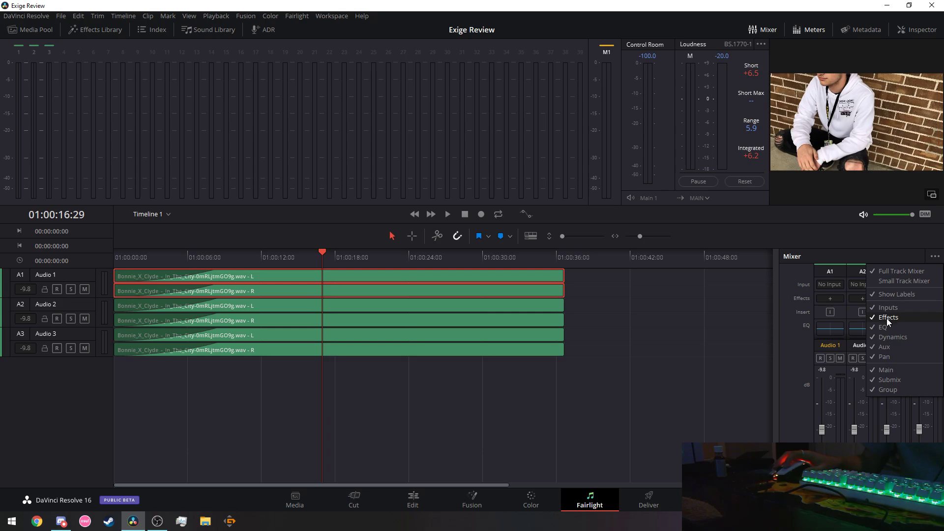
left_click(882, 356)
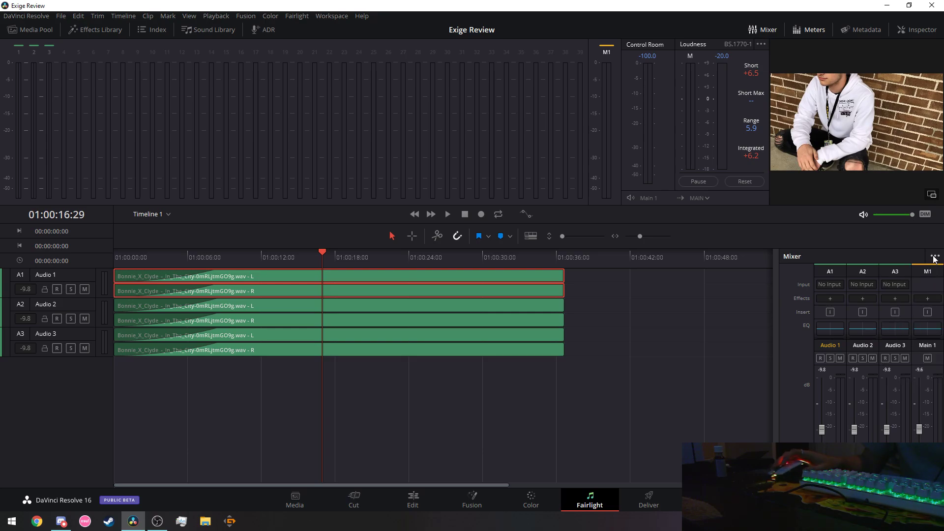
left_click(935, 256)
left_click(898, 354)
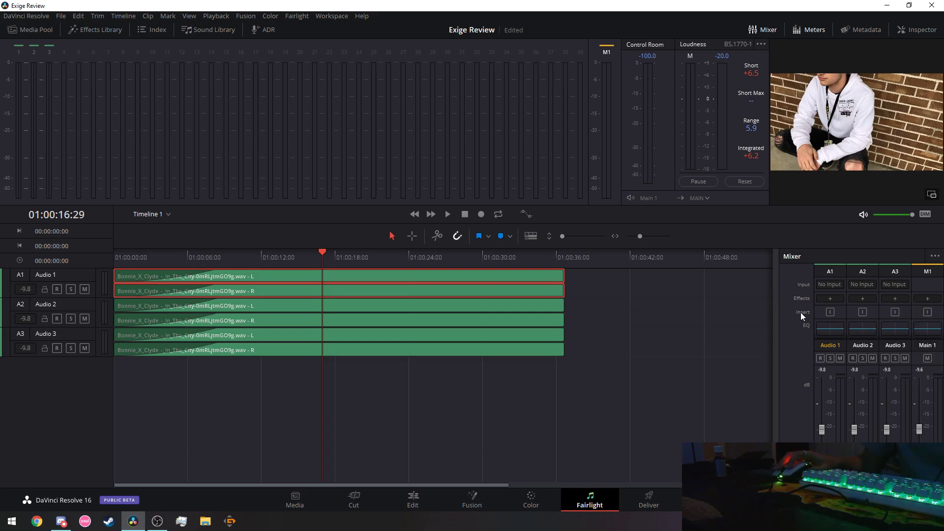
left_click(935, 256)
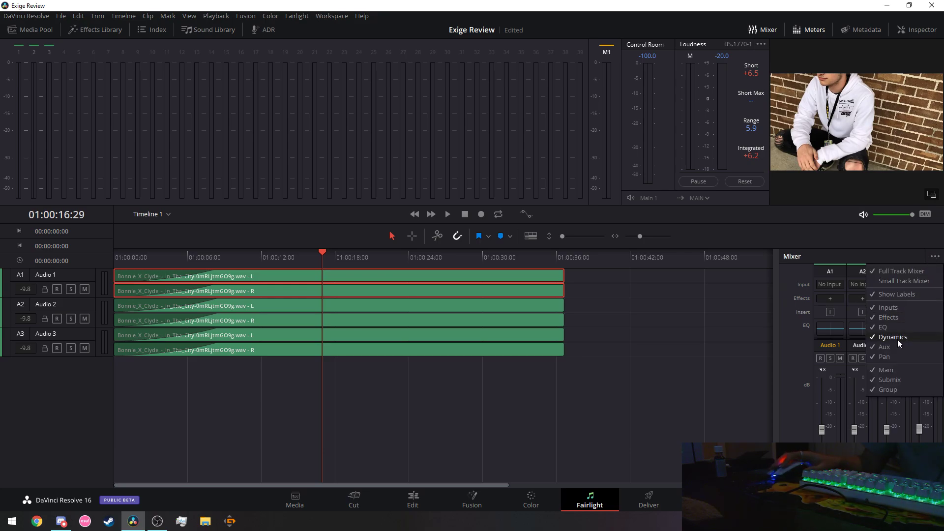
left_click(898, 338)
left_click(934, 256)
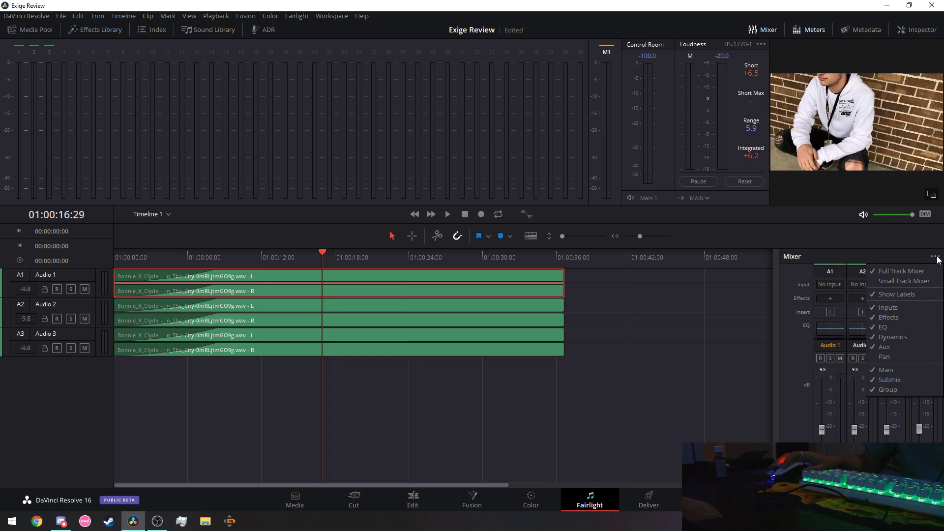
left_click(899, 356)
Try the compact mixer layout, return to full size, and widen the mixer to show Audio 3.
left_click(933, 257)
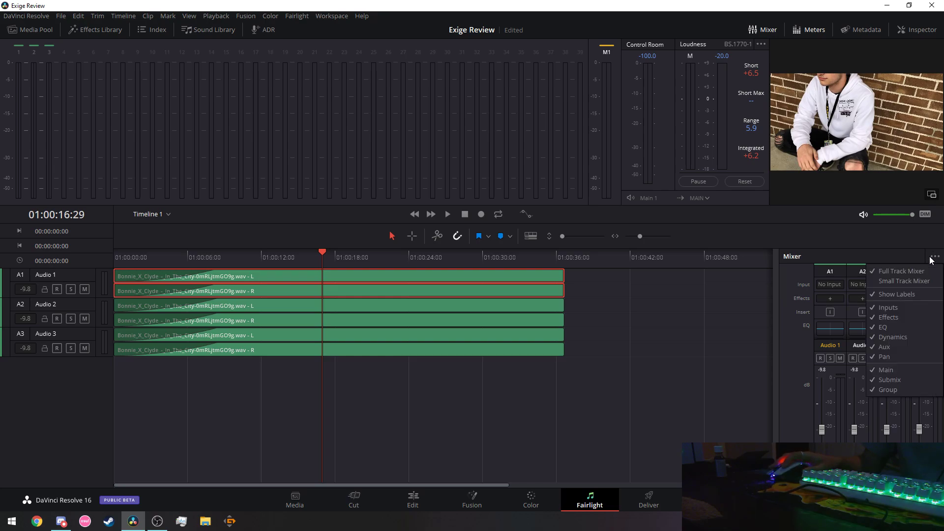
left_click(926, 270)
left_click(934, 257)
left_click(926, 271)
left_click(933, 256)
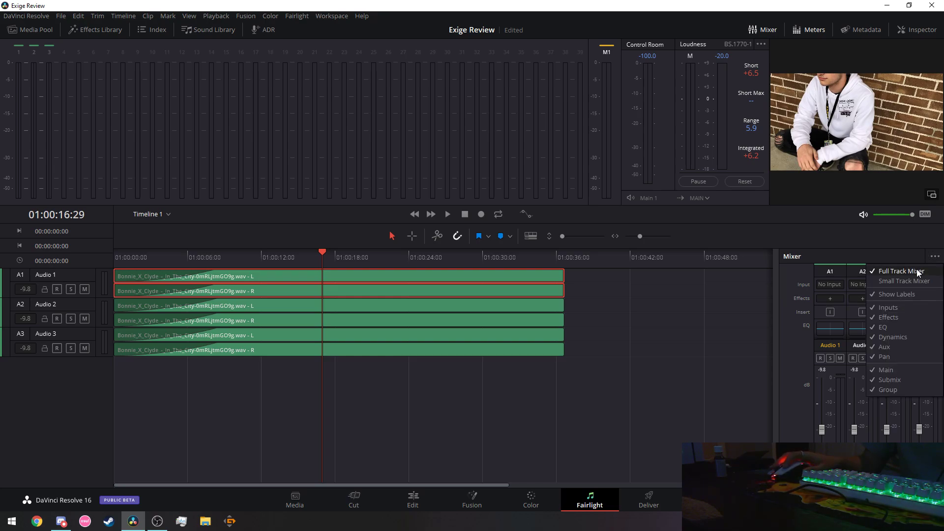
left_click(918, 271)
left_click(934, 256)
left_click(925, 281)
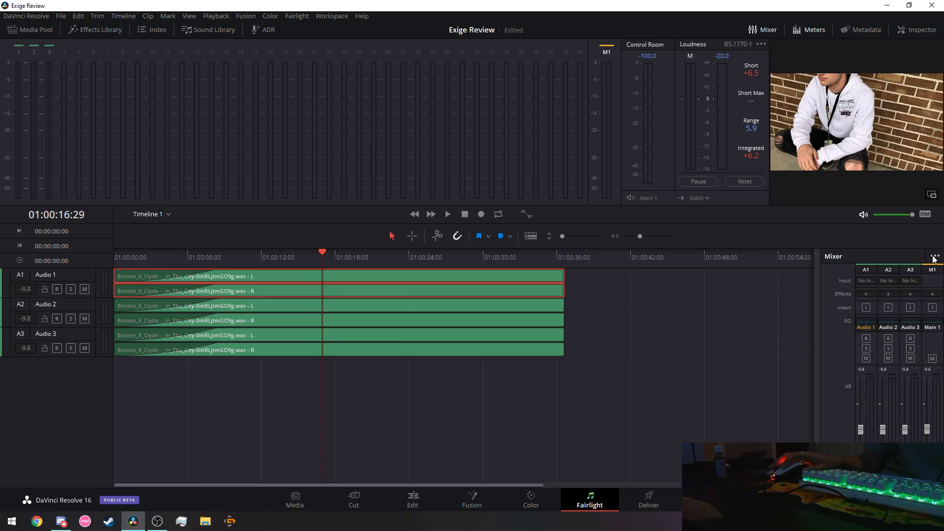
left_click(934, 256)
left_click(913, 270)
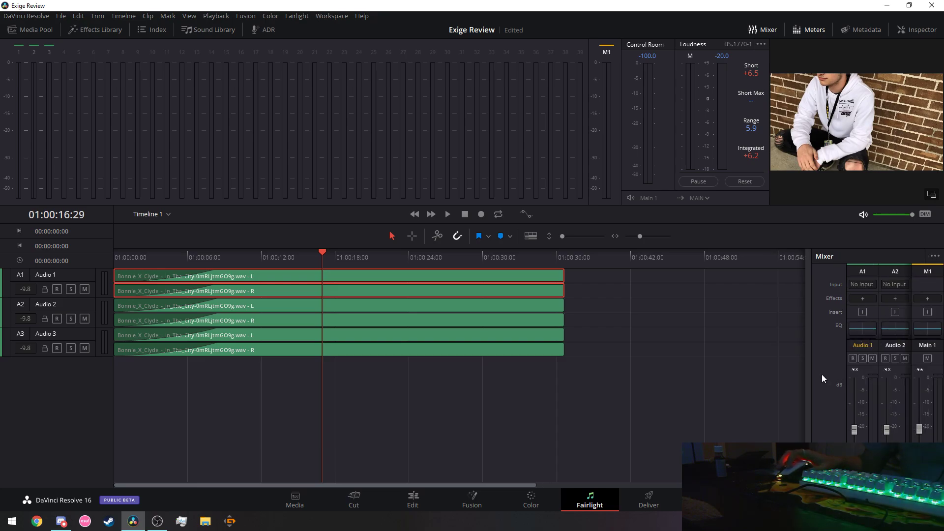
left_click_drag(807, 416, 732, 415)
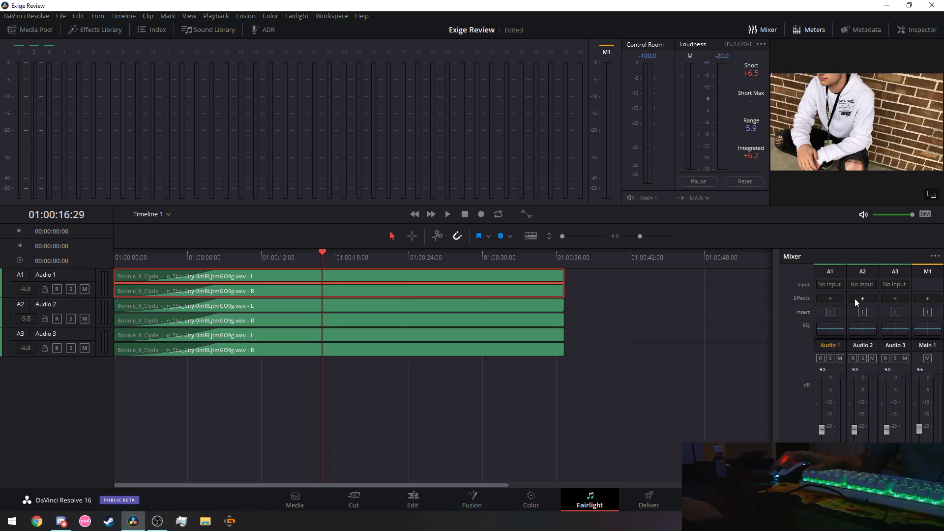
Browse the Audio 1 effects list and close it without adding an effect.
left_click(831, 298)
mouse_move(869, 307)
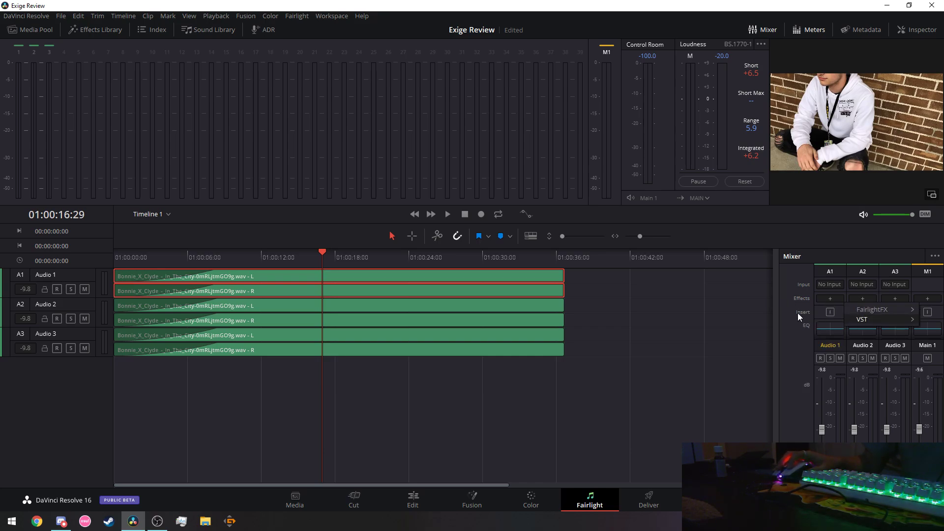
left_click(798, 313)
left_click(823, 296)
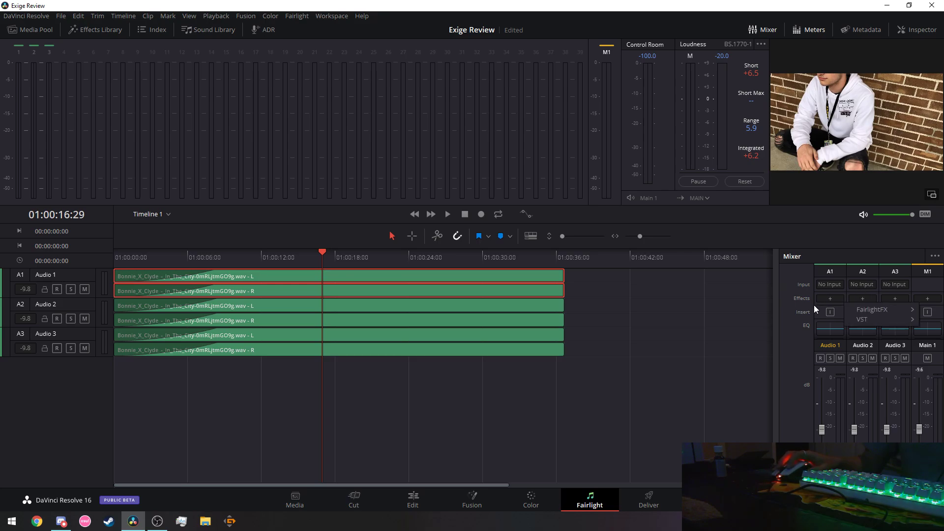
left_click(776, 330)
Save the Exige Review project with Ctrl+S.
key("ctrl+s")
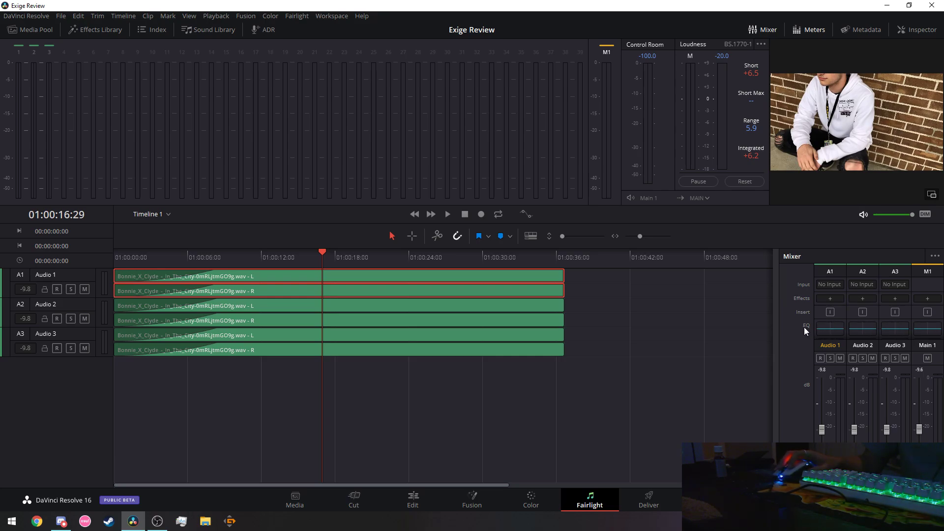
left_click(935, 256)
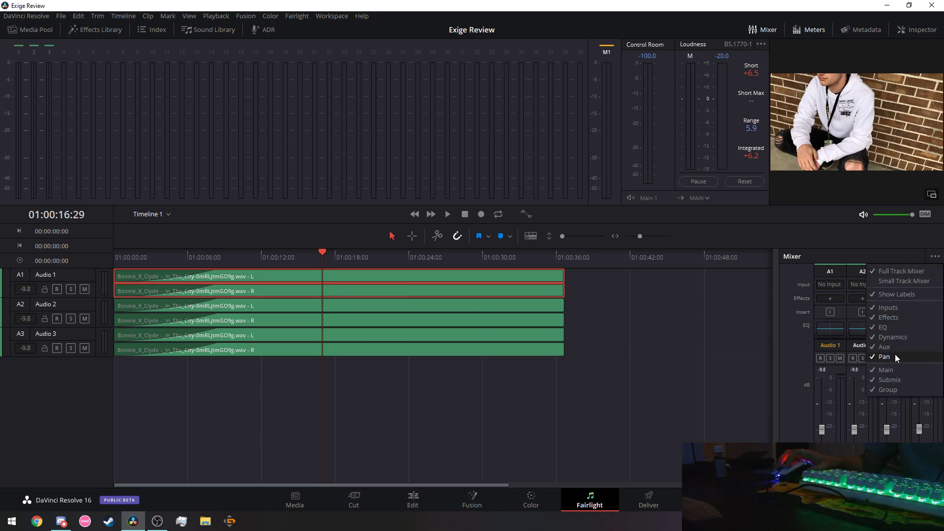
left_click(799, 356)
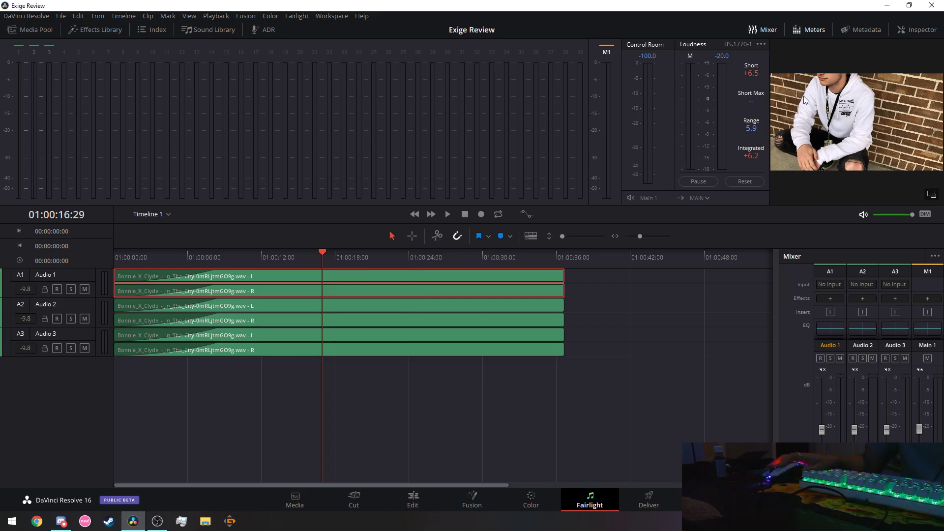
Pan the Audio 1 music clip fully right to 100 in the Inspector.
left_click(913, 31)
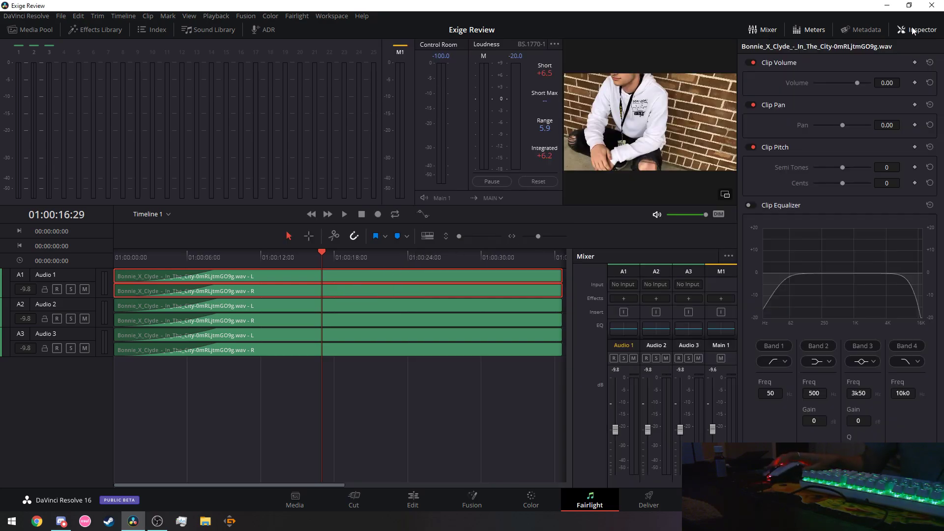
left_click_drag(843, 125, 895, 127)
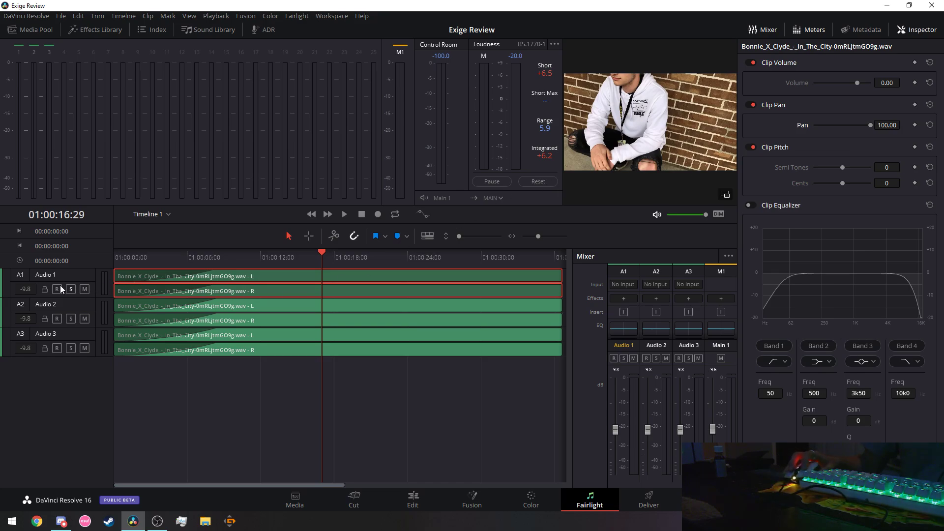
left_click(52, 276)
right_click(51, 275)
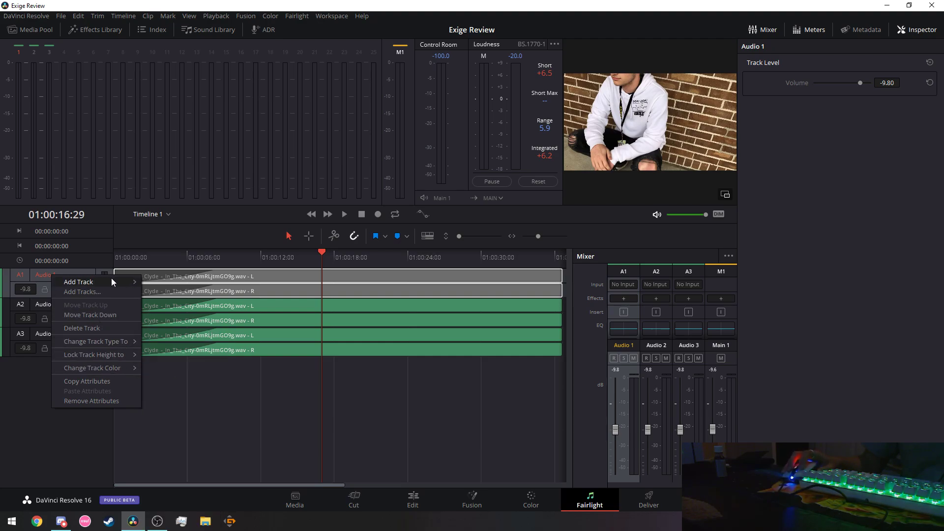
left_click(358, 382)
Drop the Audio 2 clip's volume, reset it to 0.00, then review the A1–A3 clips.
left_click(355, 311)
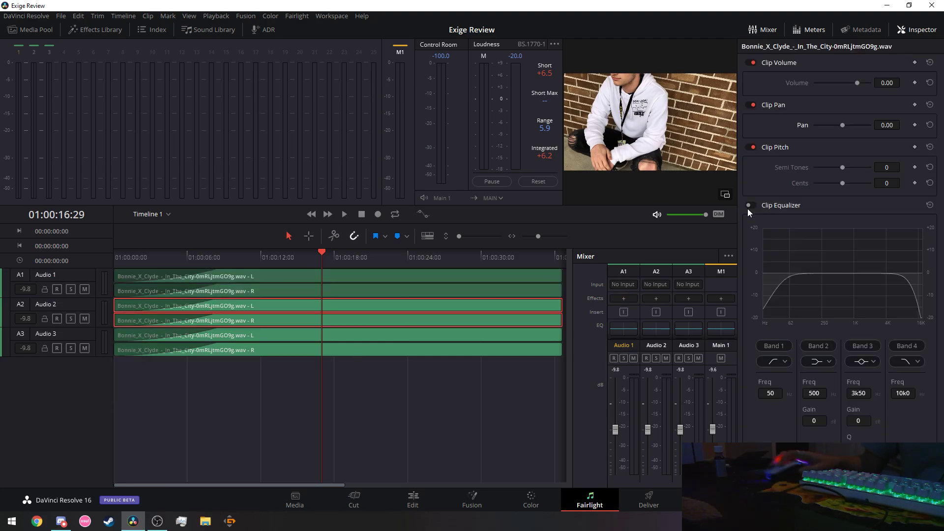
left_click_drag(857, 83, 819, 84)
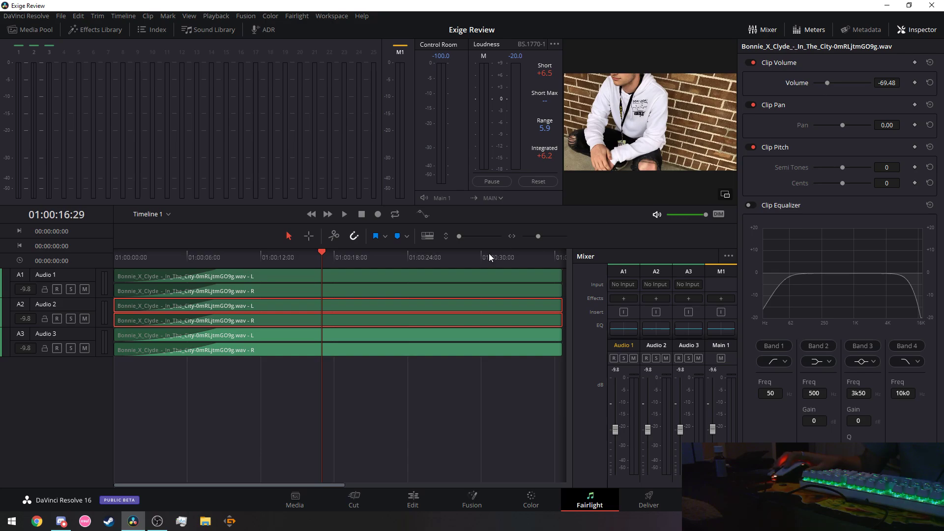
left_click(453, 278)
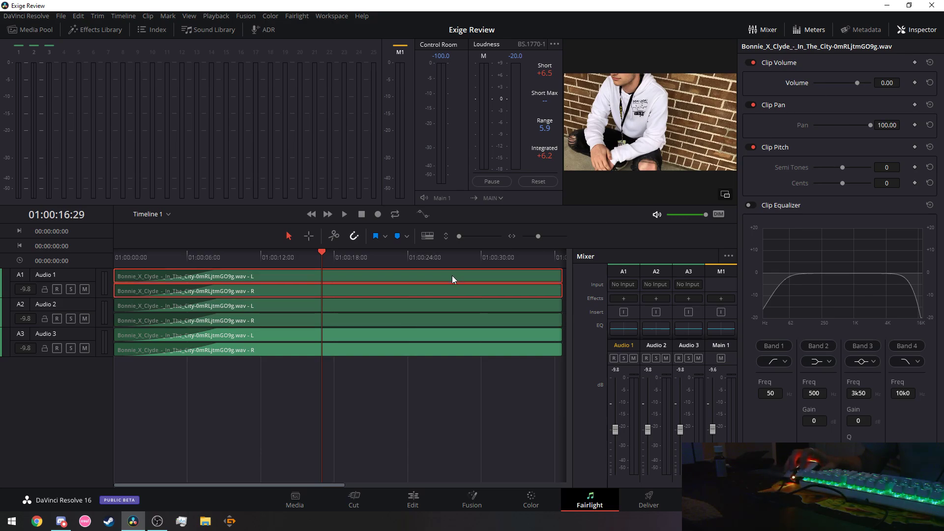
left_click(453, 308)
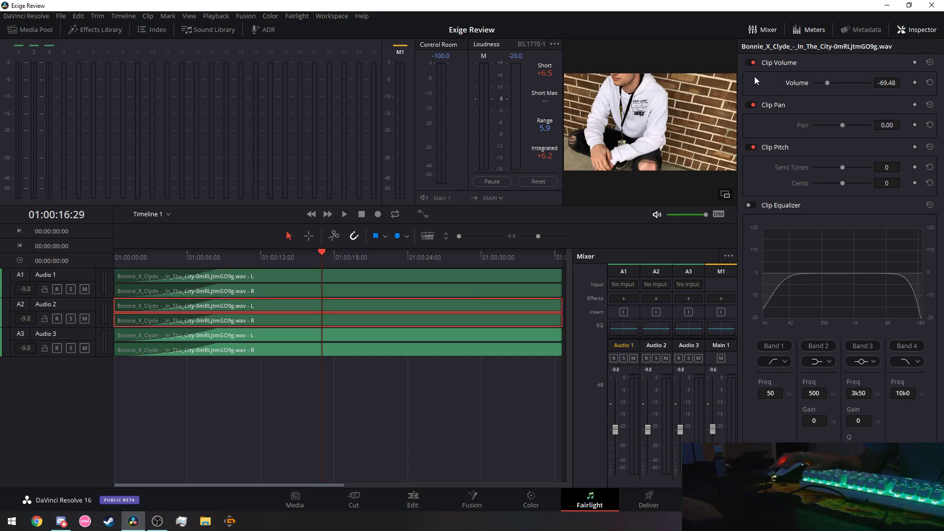
left_click(930, 62)
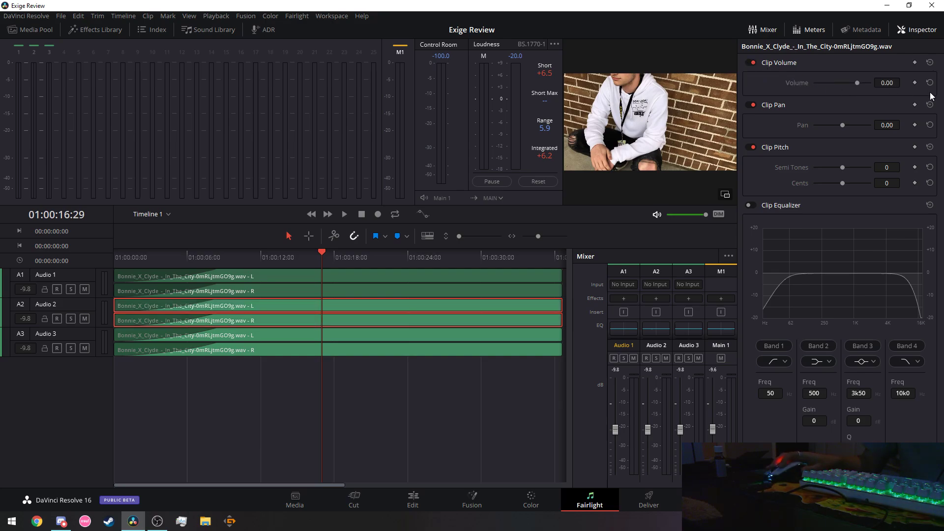
left_click(377, 291)
left_click(373, 311)
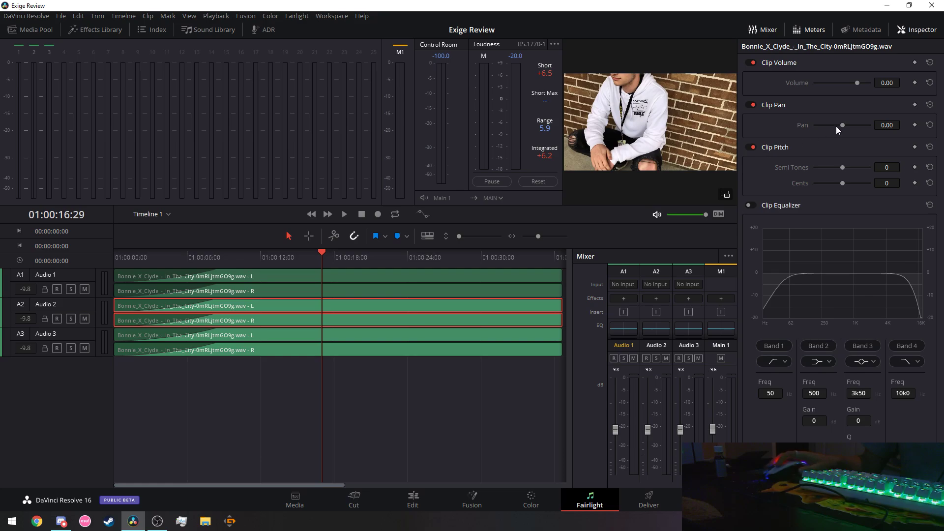
left_click(464, 344)
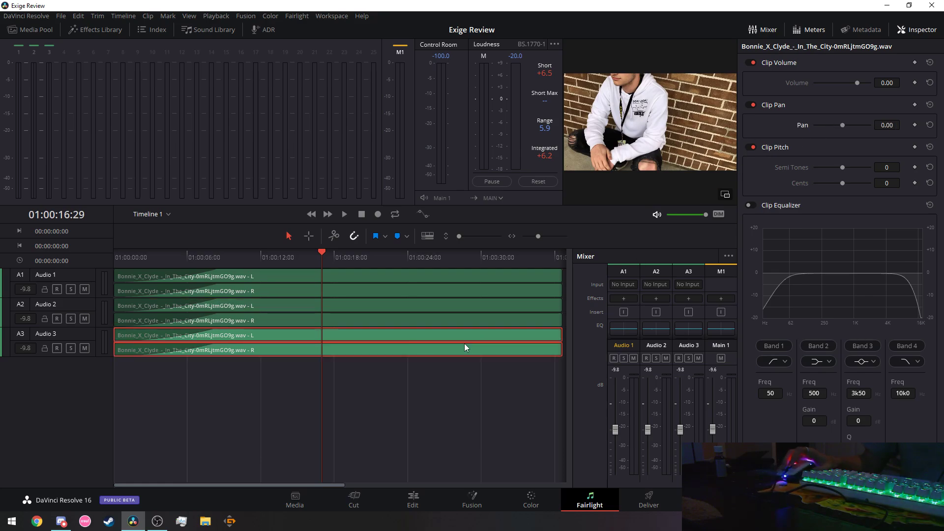
left_click(311, 214)
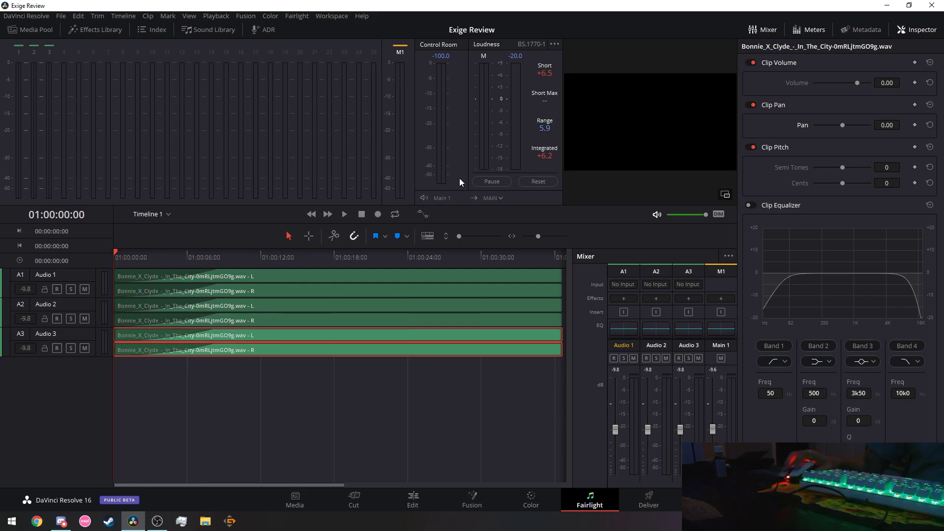
left_click(344, 215)
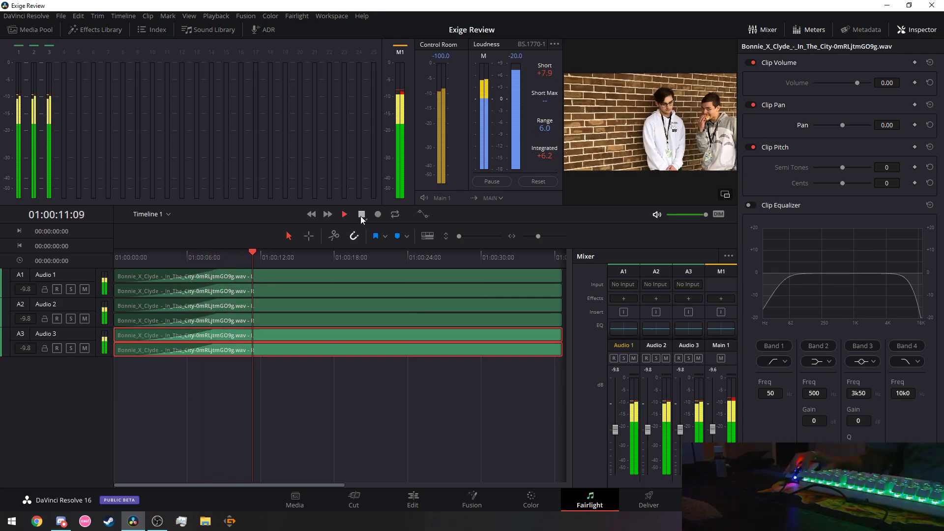
left_click(361, 216)
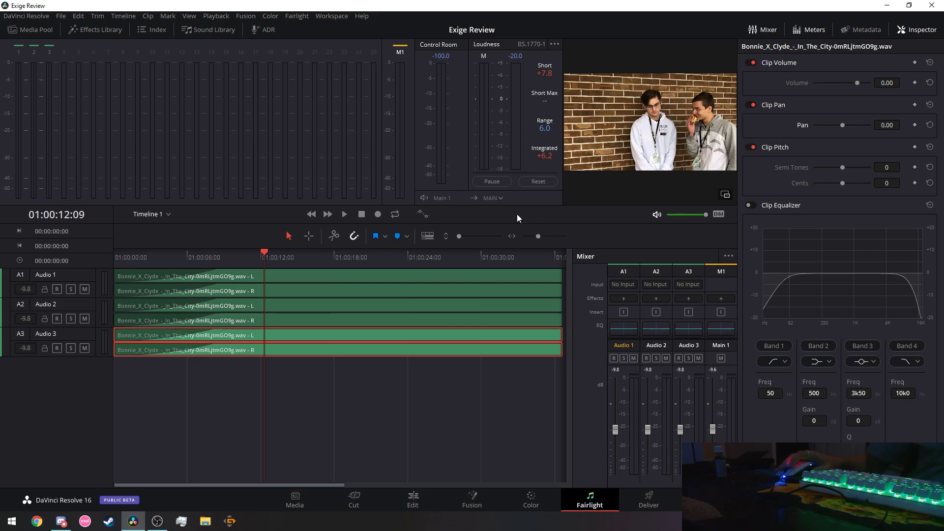
left_click_drag(249, 252, 112, 256)
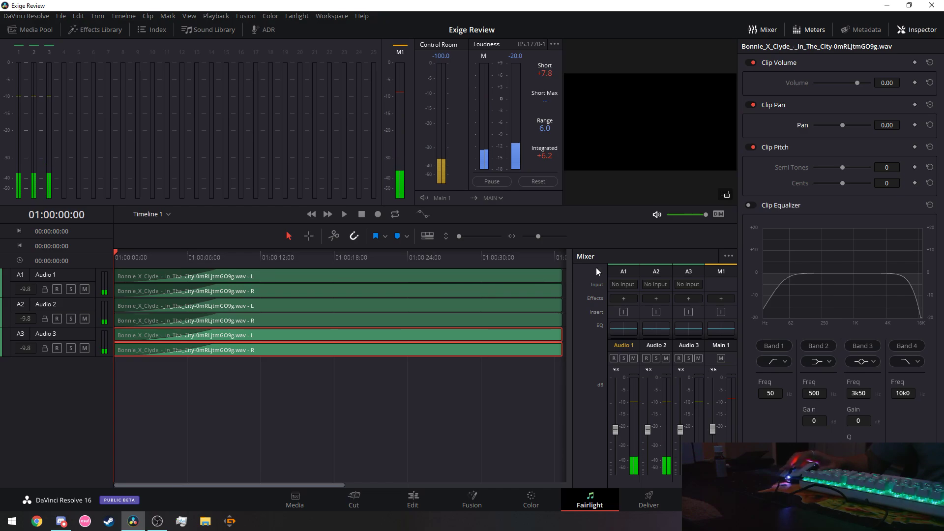
Enable Clip Equalizer on all six music clips and shift bands 1 and 2 lower, then play.
left_click_drag(420, 417, 331, 285)
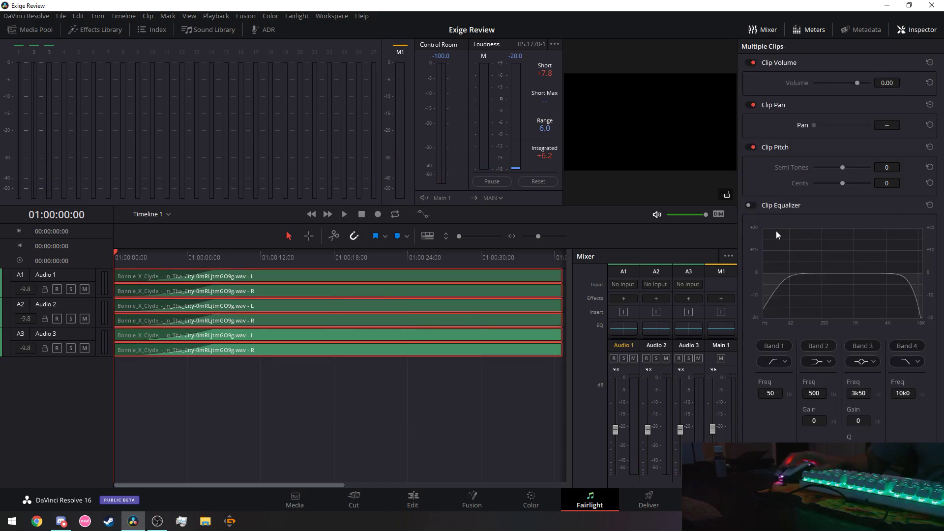
left_click(750, 206)
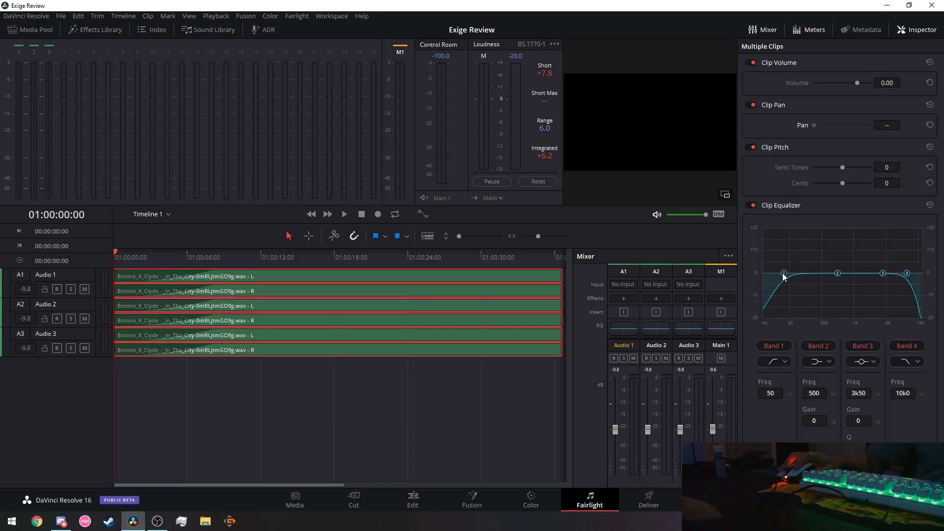
left_click_drag(772, 273, 771, 271)
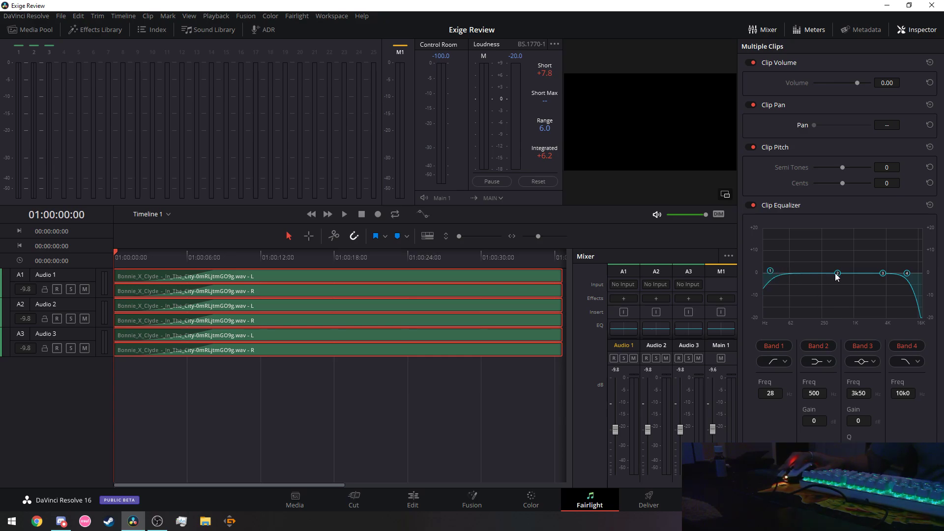
left_click_drag(838, 273, 808, 270)
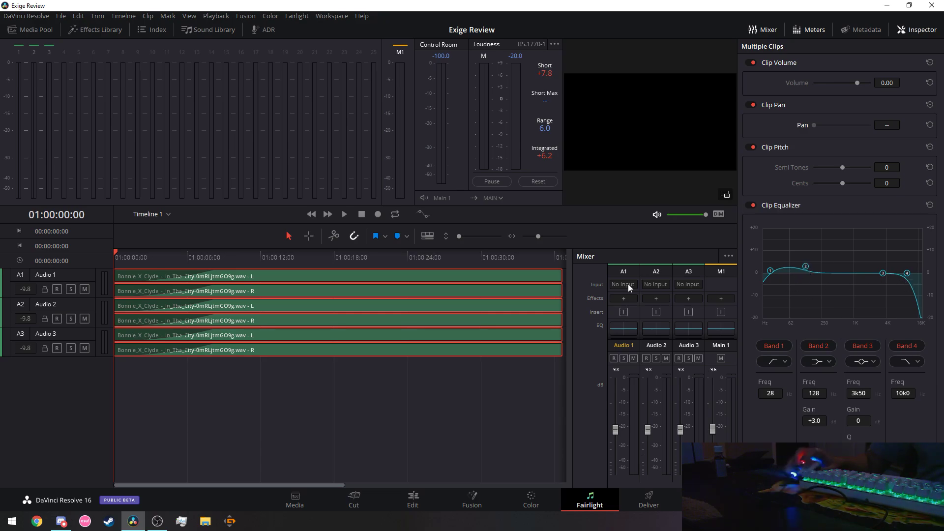
left_click(346, 214)
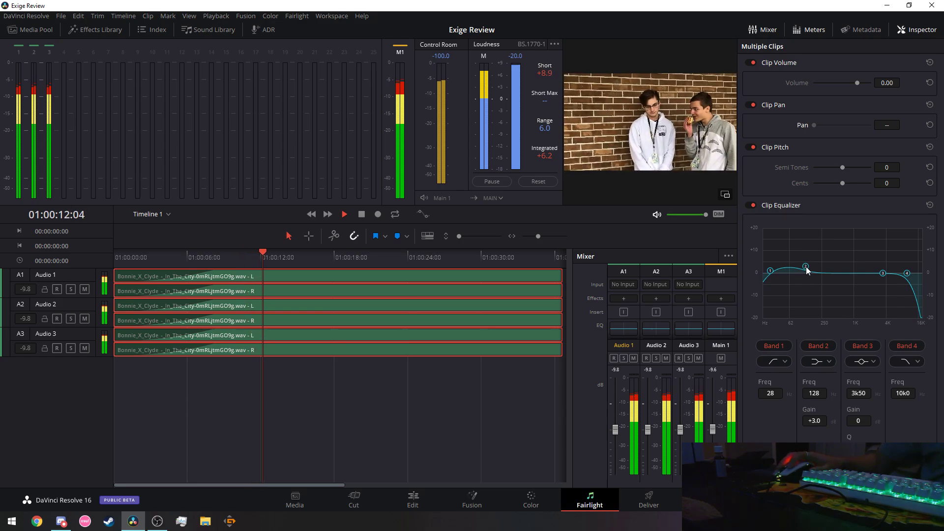
Set band 1 to 36 Hz, band 2 to 113 Hz at +3 dB, and lower the high cut.
left_click_drag(770, 271, 803, 270)
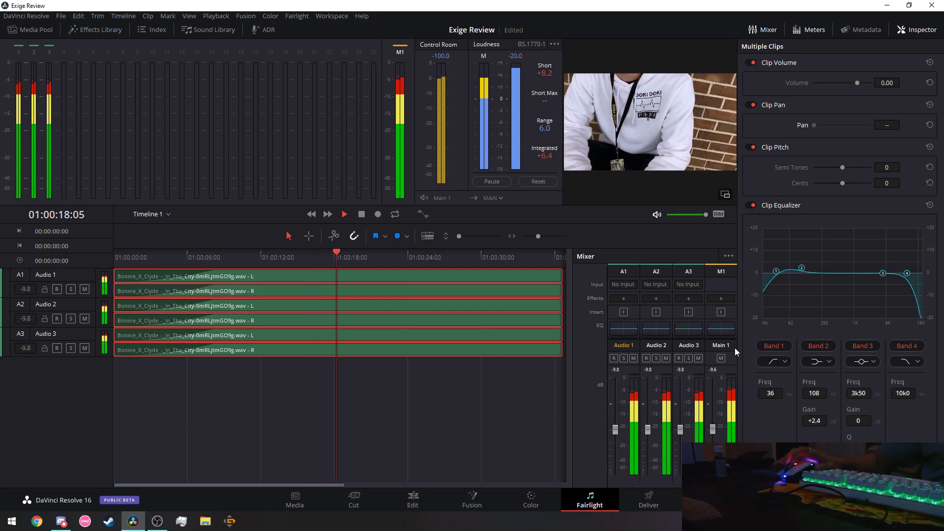
left_click(750, 205)
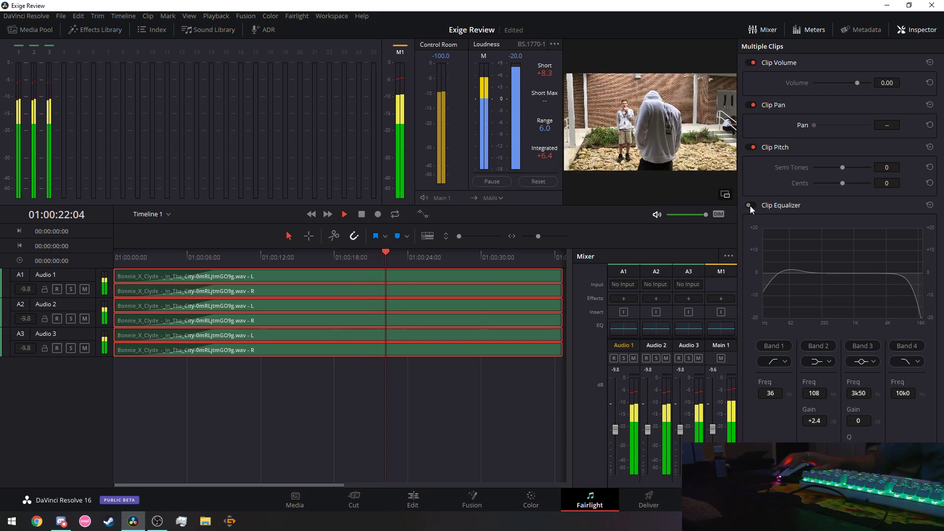
left_click(751, 205)
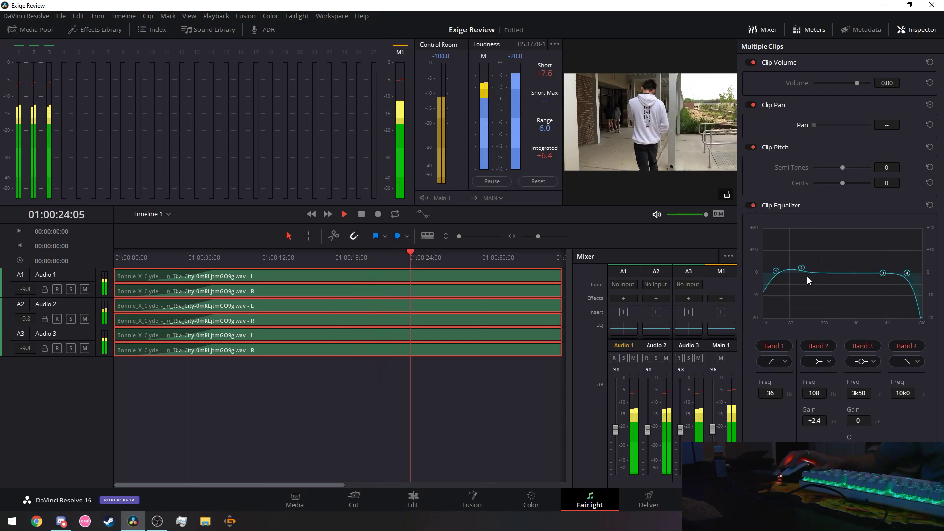
left_click_drag(802, 268, 804, 266)
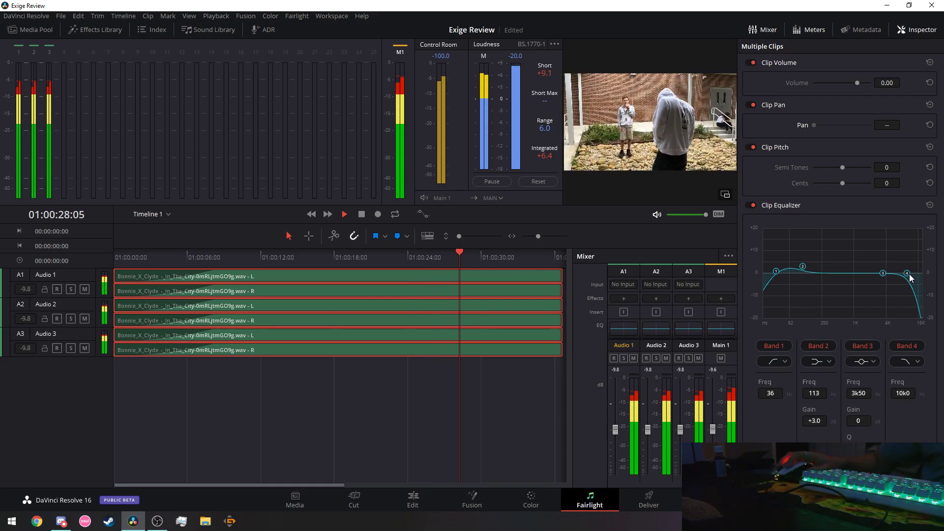
left_click_drag(908, 274, 879, 276)
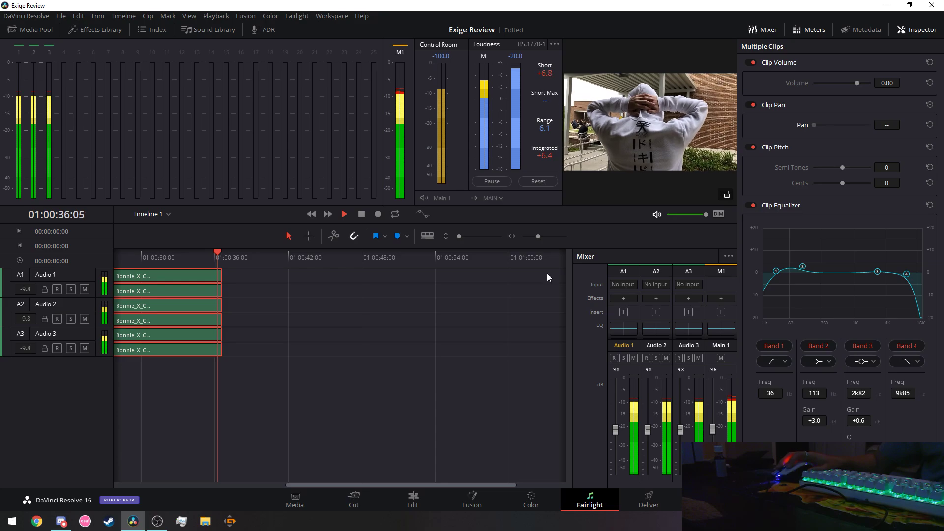
left_click(310, 214)
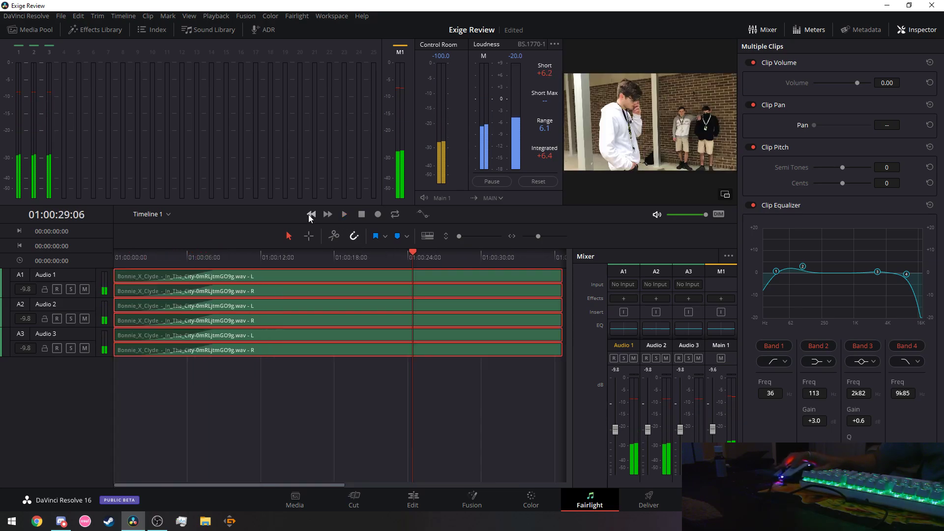
During playback move EQ band 1 to 41 Hz and band 3 to around 3k57.
left_click(344, 215)
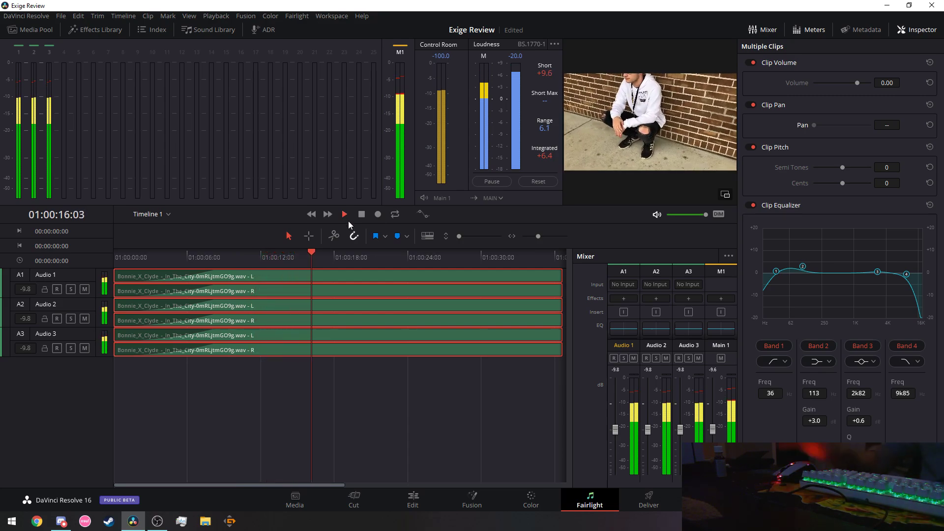
left_click_drag(776, 271, 779, 274)
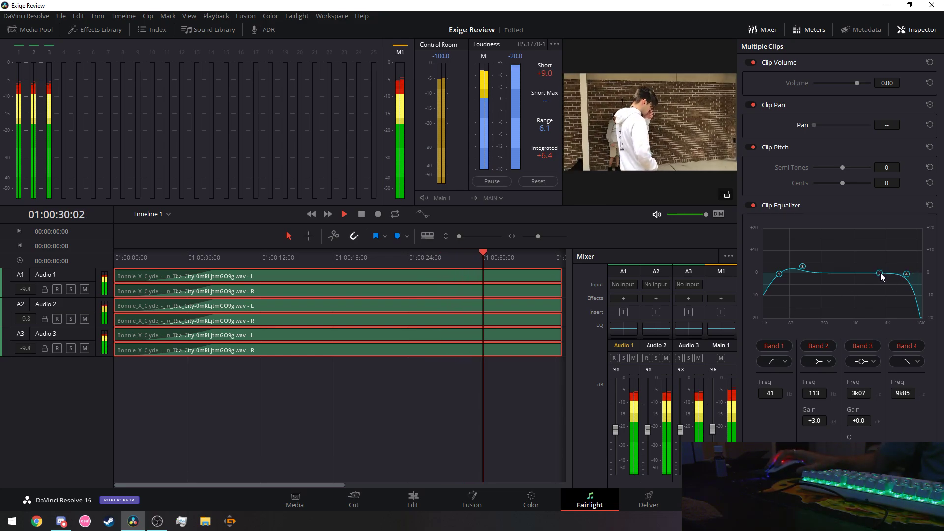
left_click_drag(889, 267, 915, 229)
left_click_drag(914, 181, 884, 272)
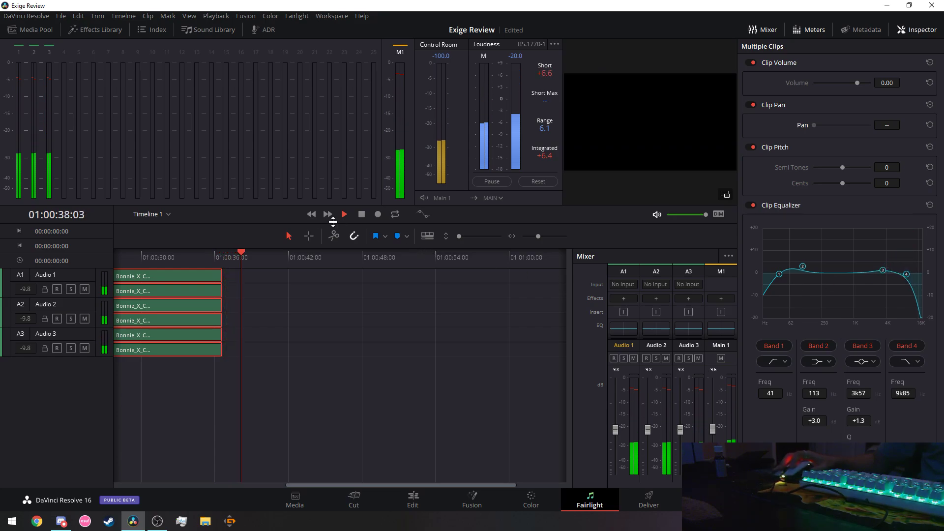
left_click(313, 215)
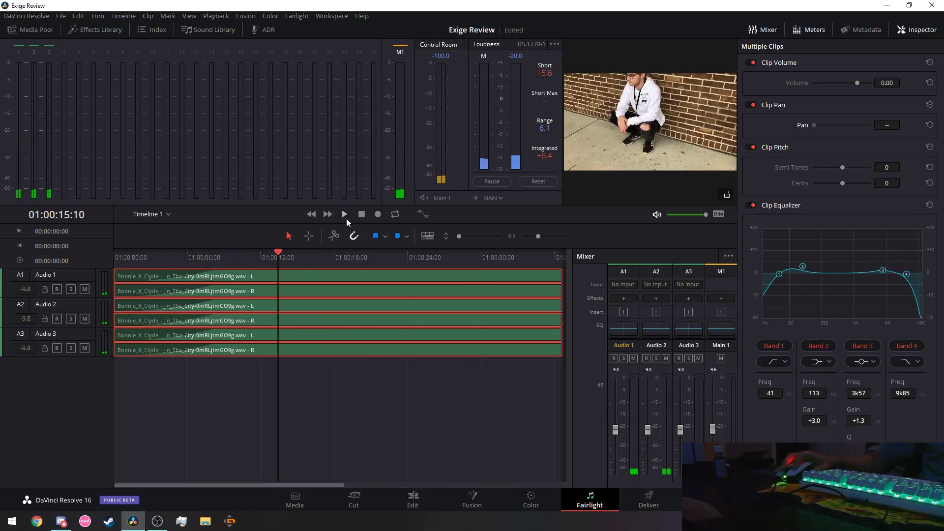
Cut EQ band 3 to 7k33 at -2.6 dB while listening back.
left_click(344, 215)
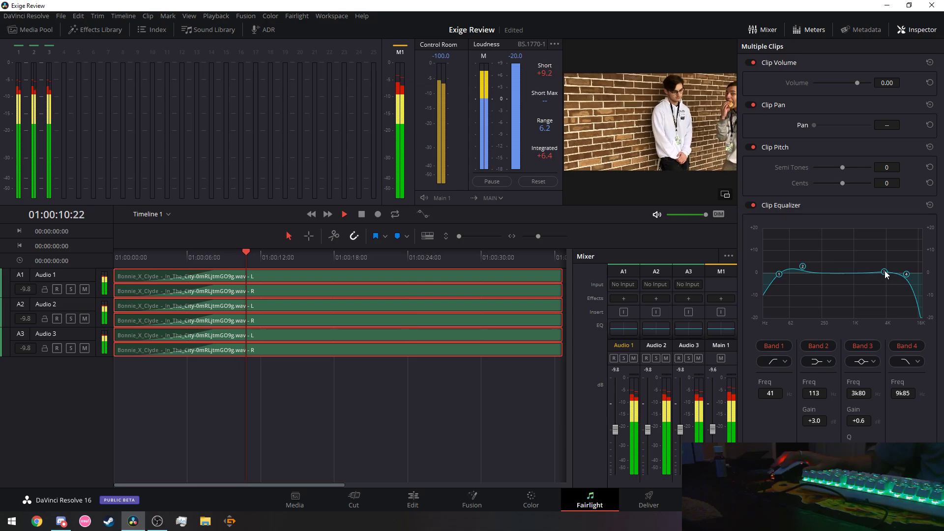
mouse_move(886, 273)
left_mouse_down()
mouse_move(896, 294)
mouse_move(886, 278)
mouse_move(925, 268)
mouse_move(916, 291)
mouse_move(913, 279)
mouse_move(923, 291)
mouse_move(902, 283)
mouse_move(922, 294)
mouse_move(913, 301)
mouse_move(900, 284)
left_mouse_up()
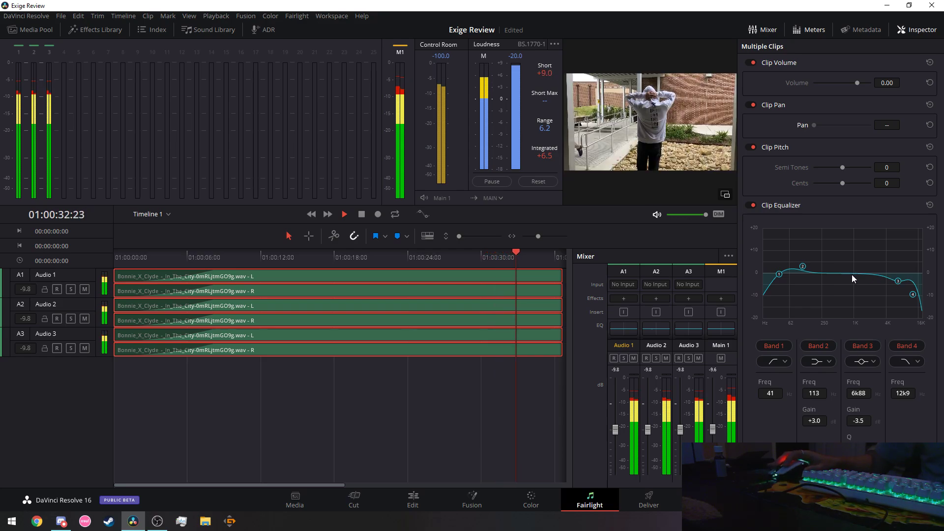
left_click(311, 215)
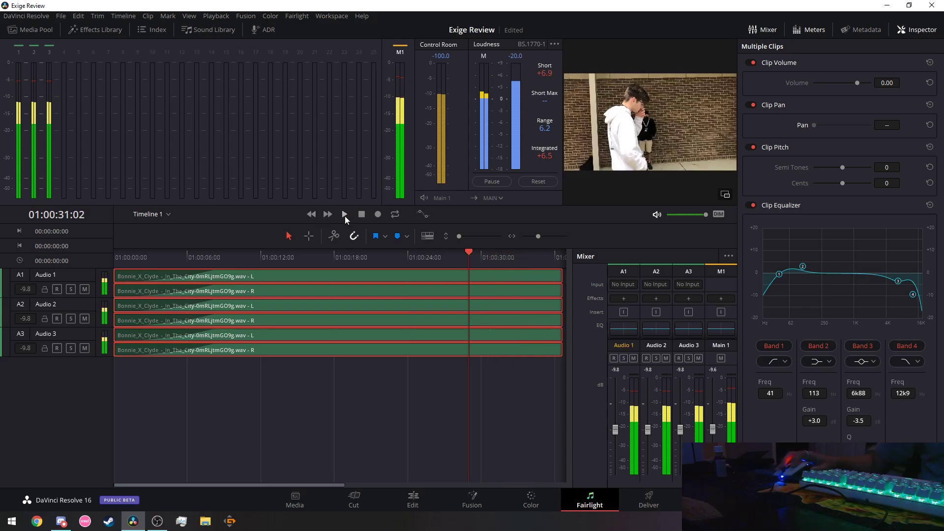
left_click(345, 217)
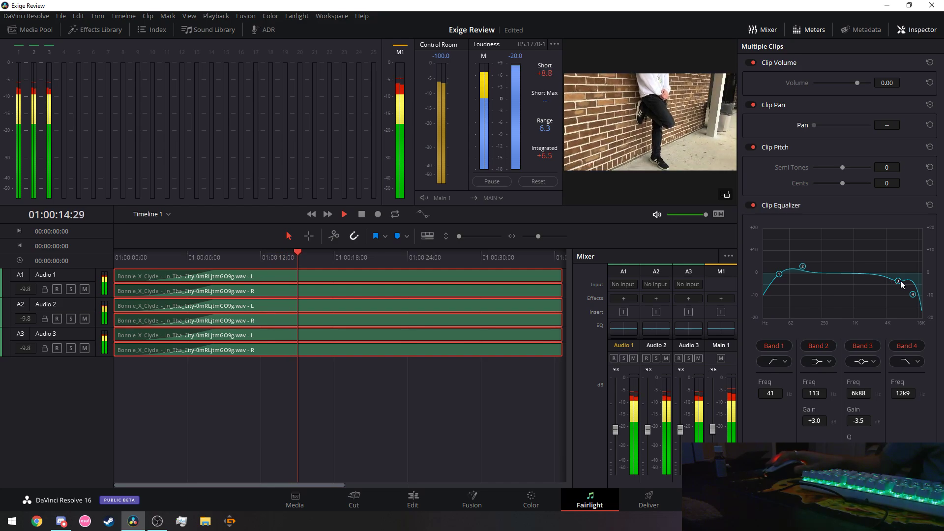
left_click_drag(902, 281, 901, 279)
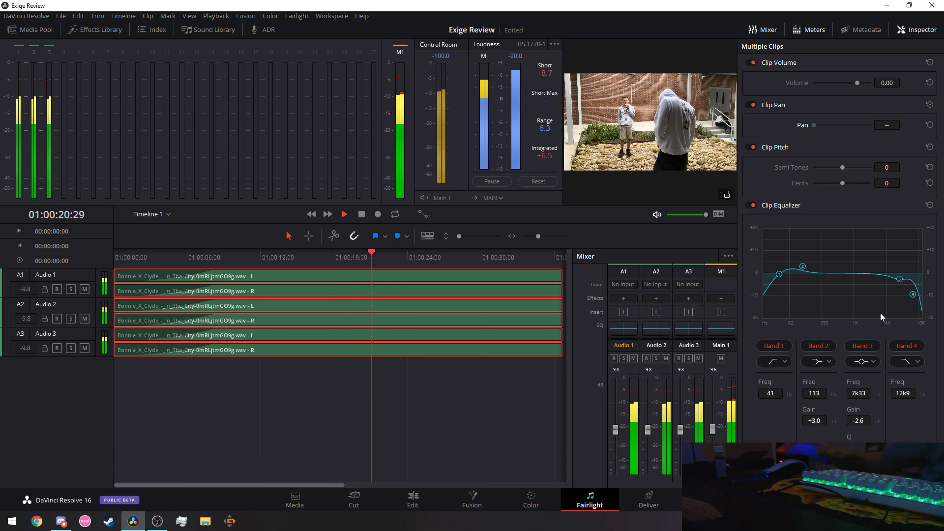
left_click(359, 216)
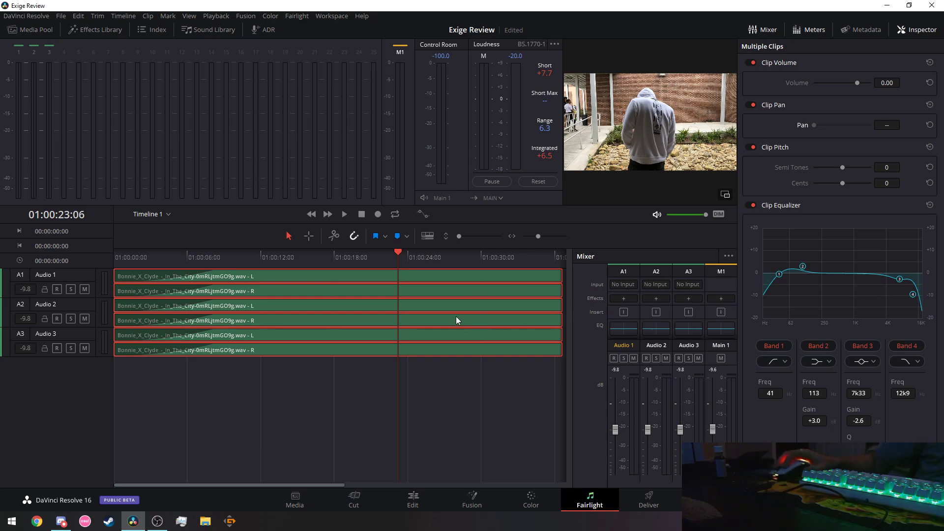
Show the automation controls and hide the Inspector and loudness meters.
left_click_drag(289, 486, 317, 488)
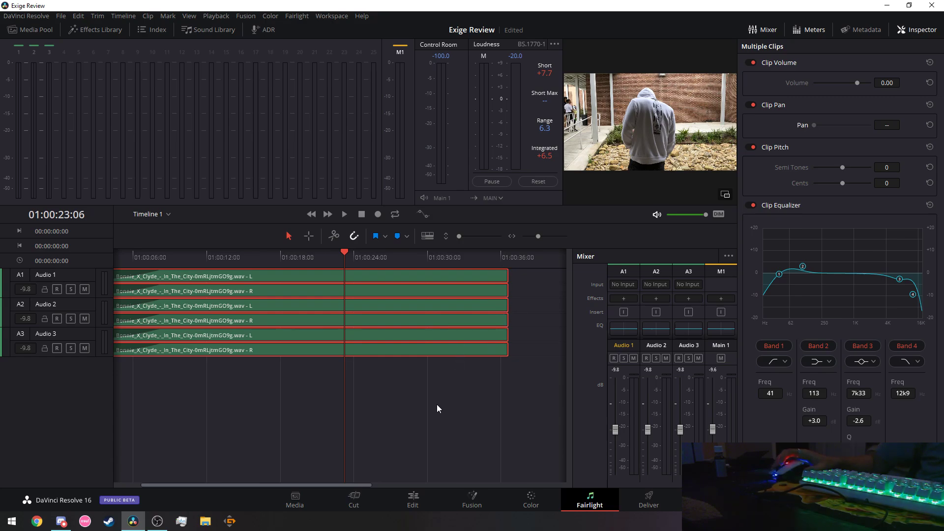
left_click(422, 214)
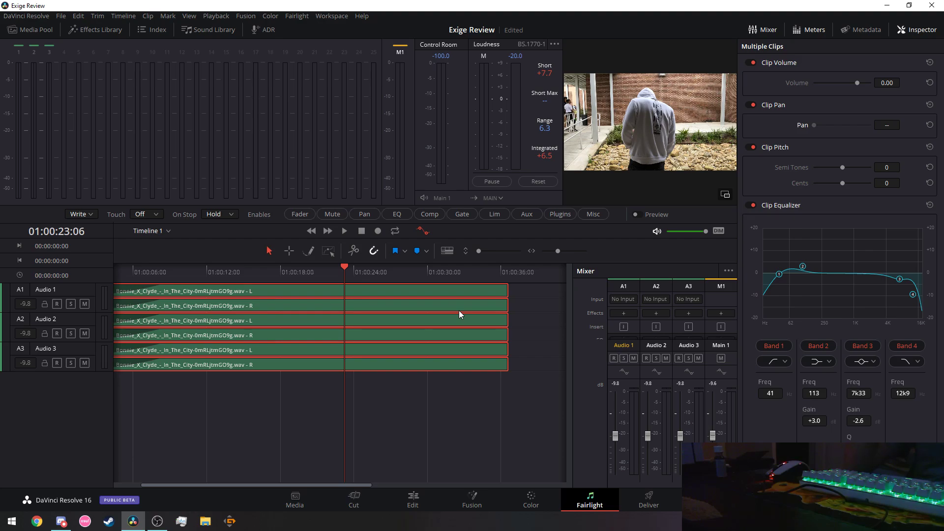
left_click(911, 30)
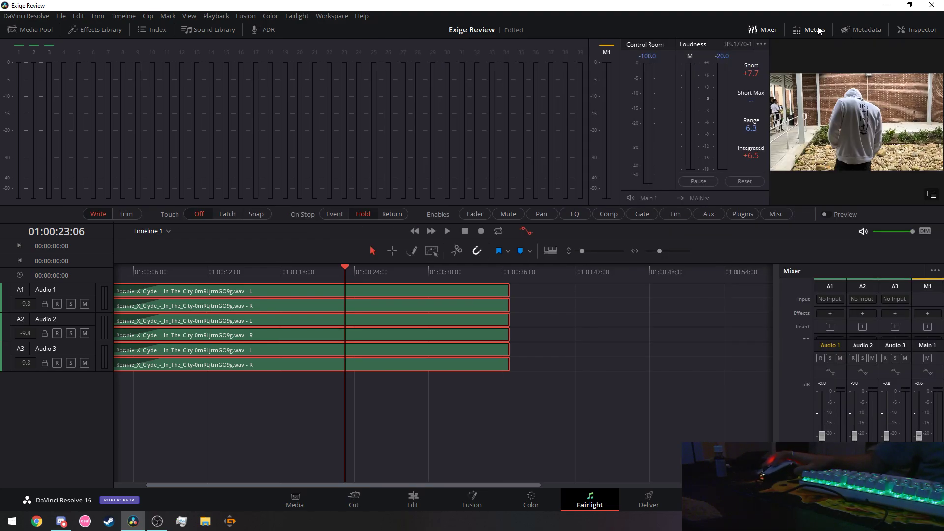
left_click(818, 28)
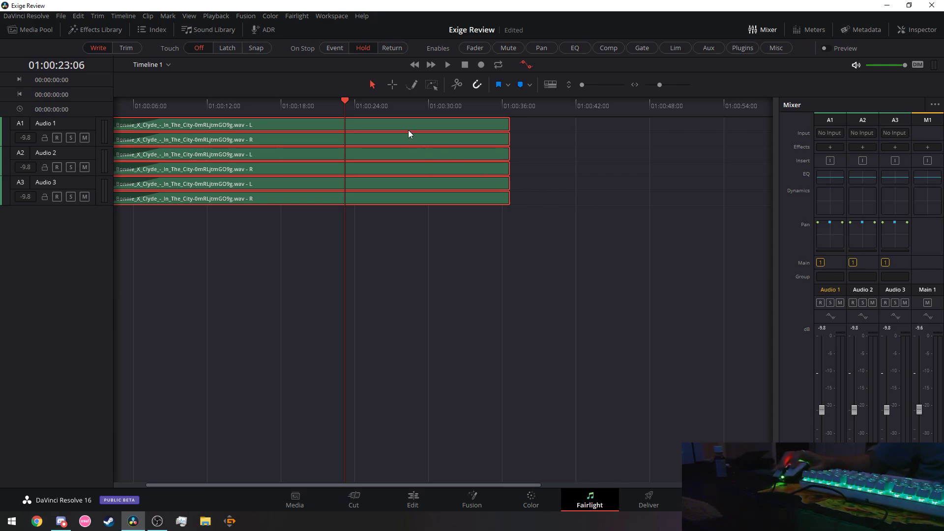
Deselect everything, then select the Audio 1, Audio 2, Audio 3 and again Audio 1 music clips.
left_click(397, 224)
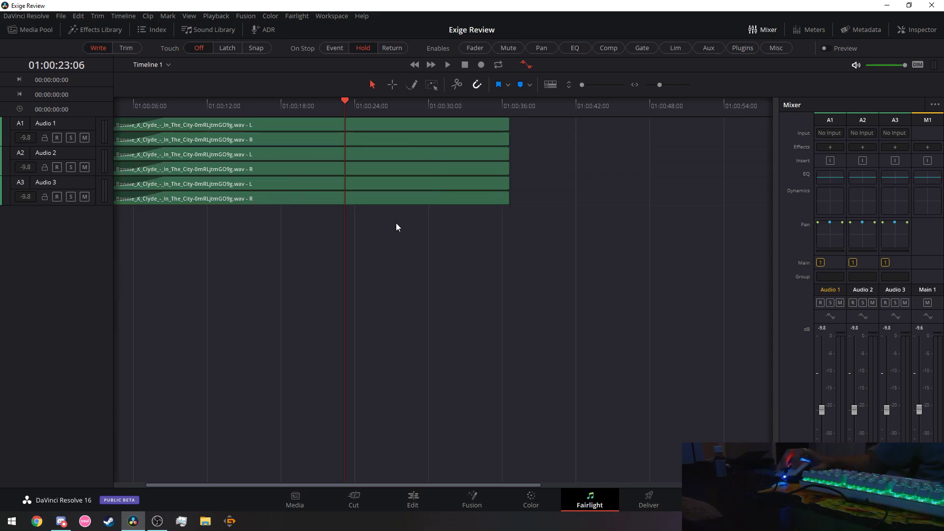
left_click(386, 125)
left_click(384, 153)
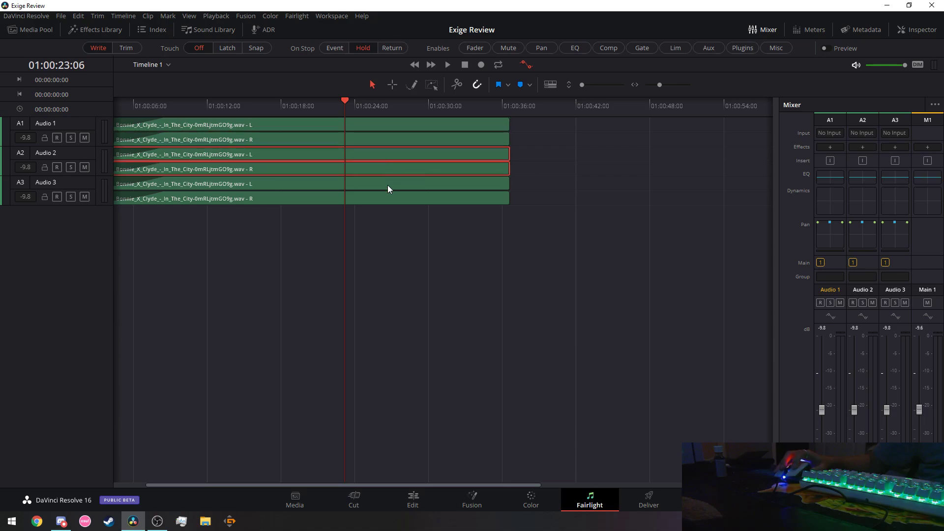
left_click(389, 196)
left_click(390, 128)
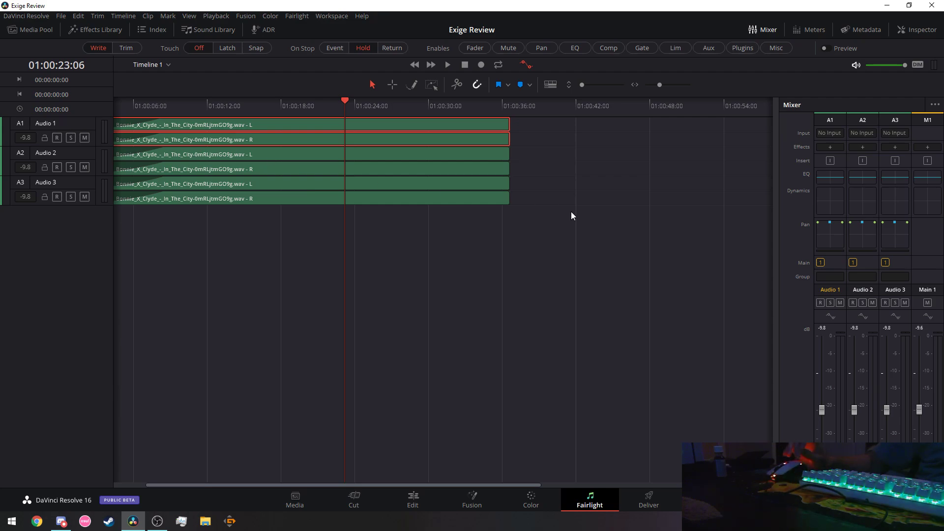
Confirm Audio 1 clip pan at 100 and Audio 2 at -100, then return to 01:00:00:00.
right_click(441, 131)
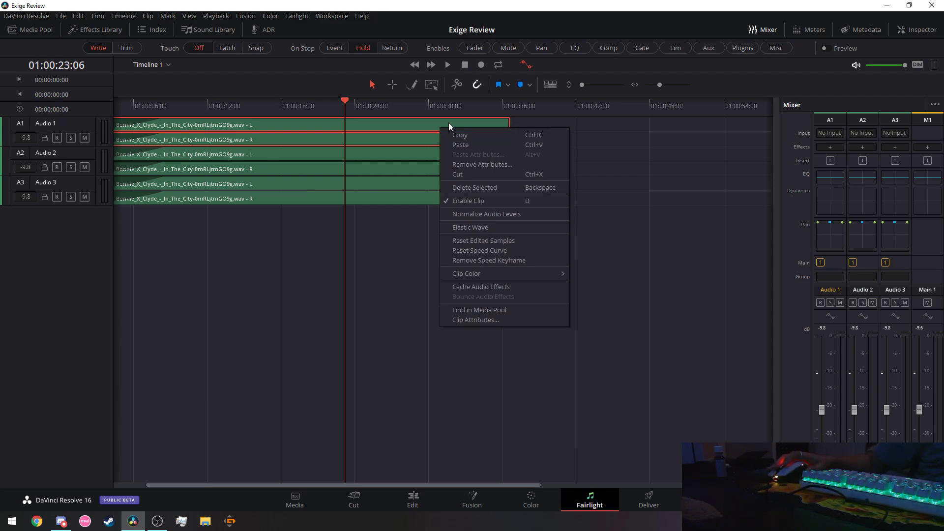
left_click(907, 32)
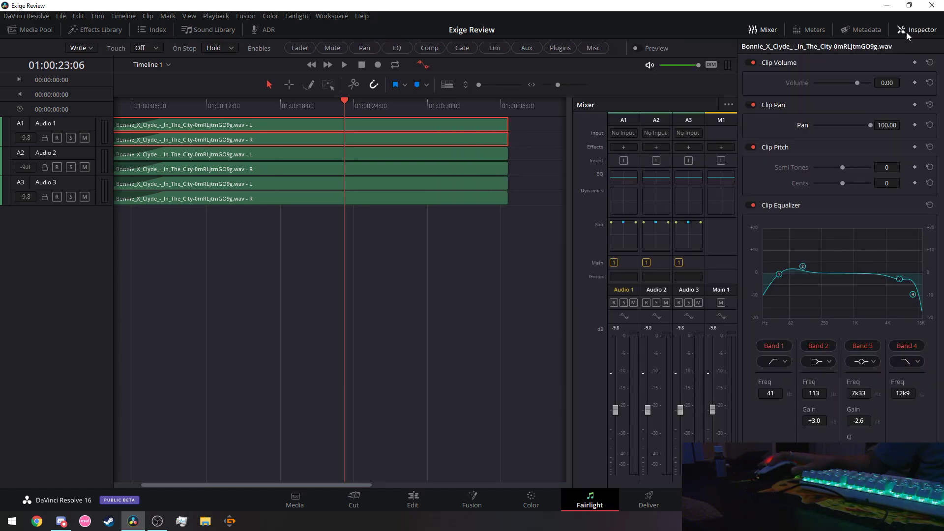
left_click(907, 32)
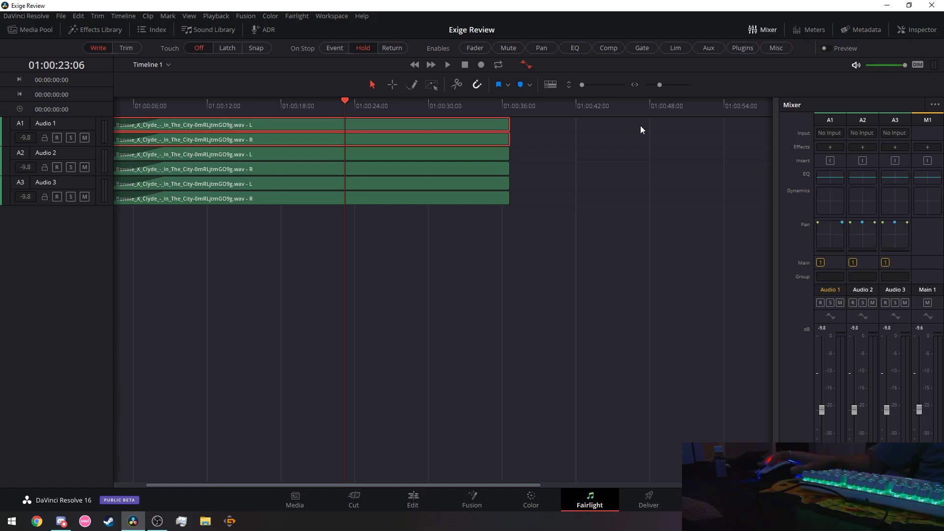
left_click(393, 156)
left_click(916, 30)
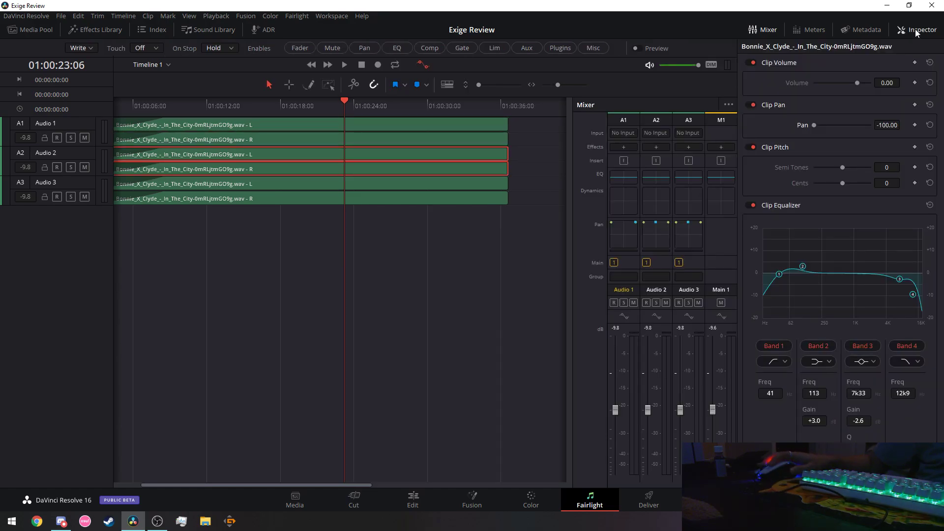
left_click(916, 30)
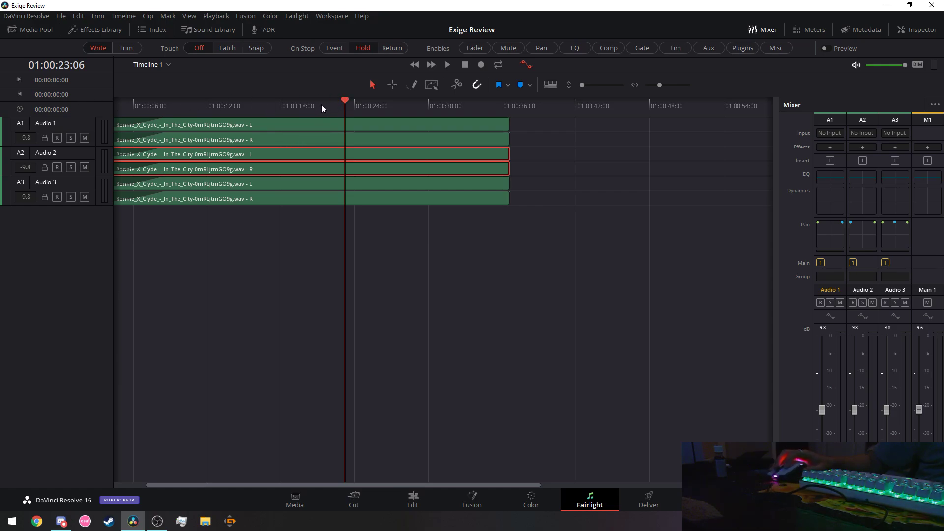
left_click_drag(342, 101, 81, 113)
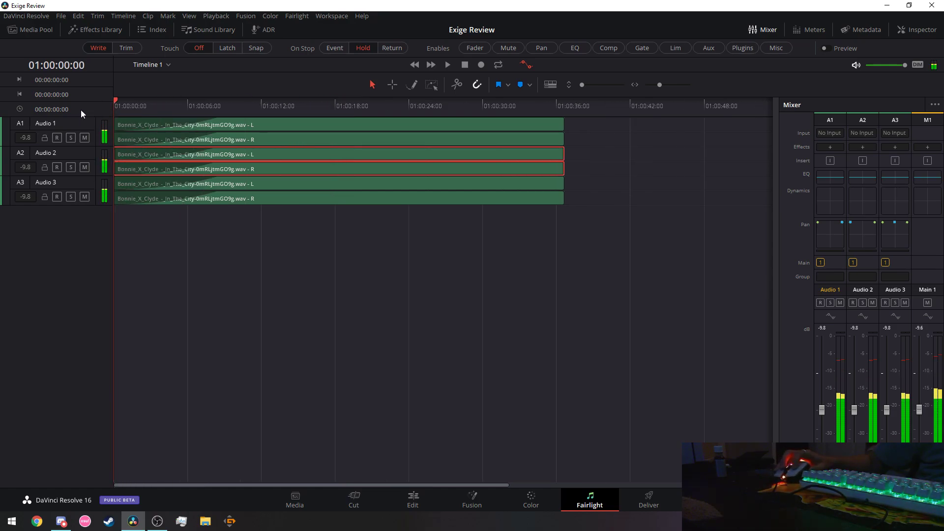
Play the music from the start and stop at 01:00:12:28.
left_click(449, 65)
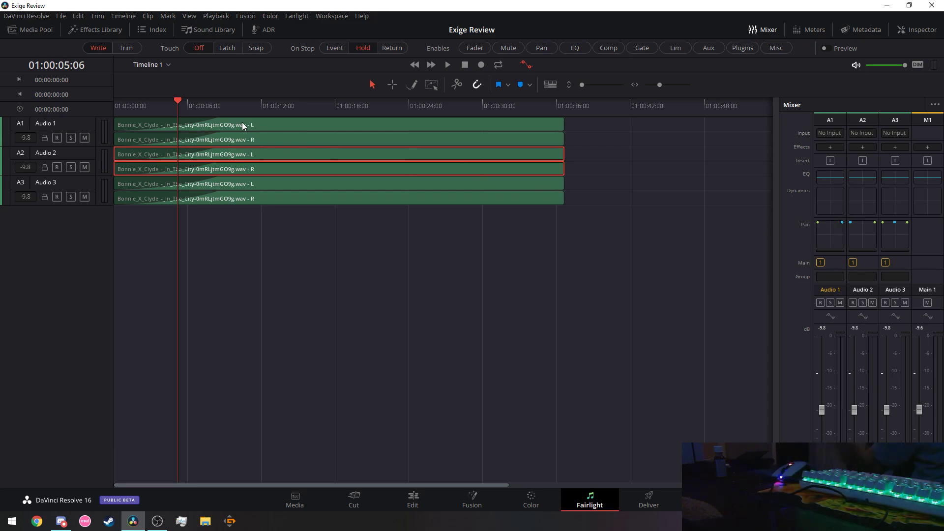
left_click(451, 65)
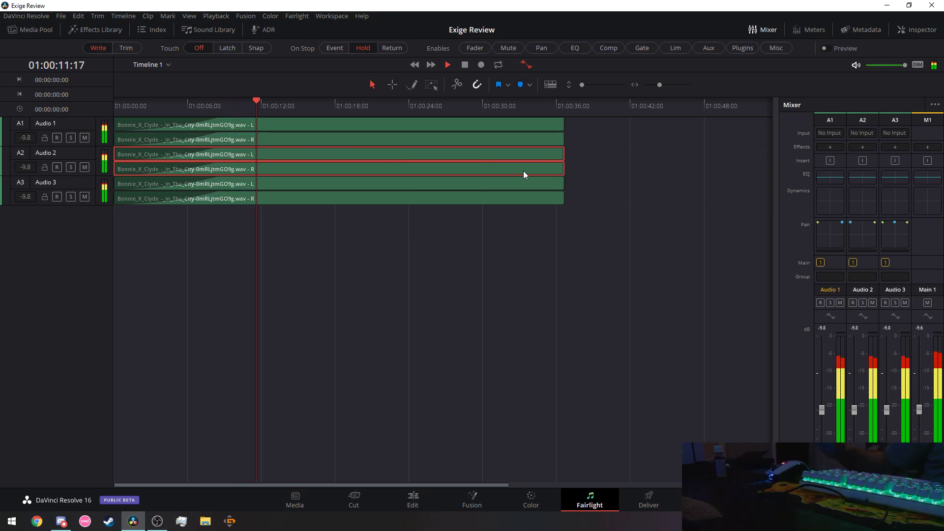
left_click(464, 67)
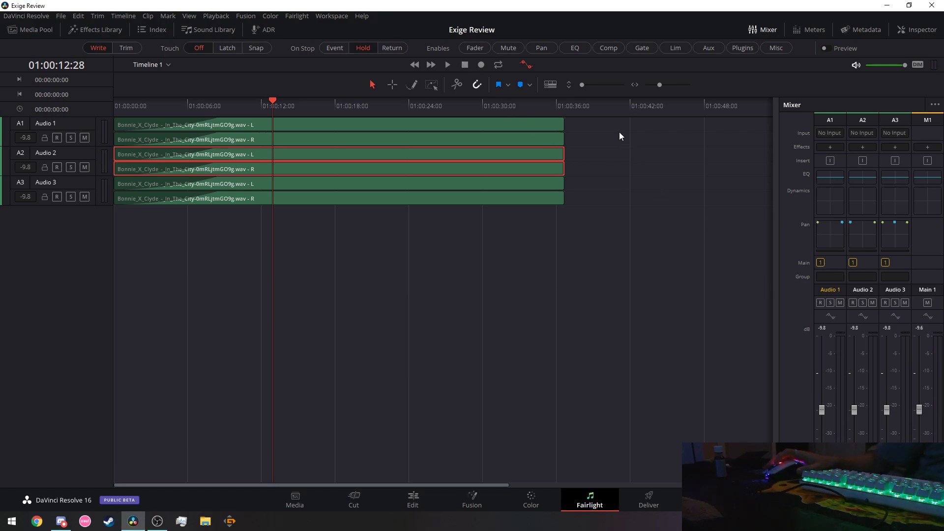
Toggle the automation toolbar and select the Pencil drawing tool.
left_click(527, 65)
left_click(527, 65)
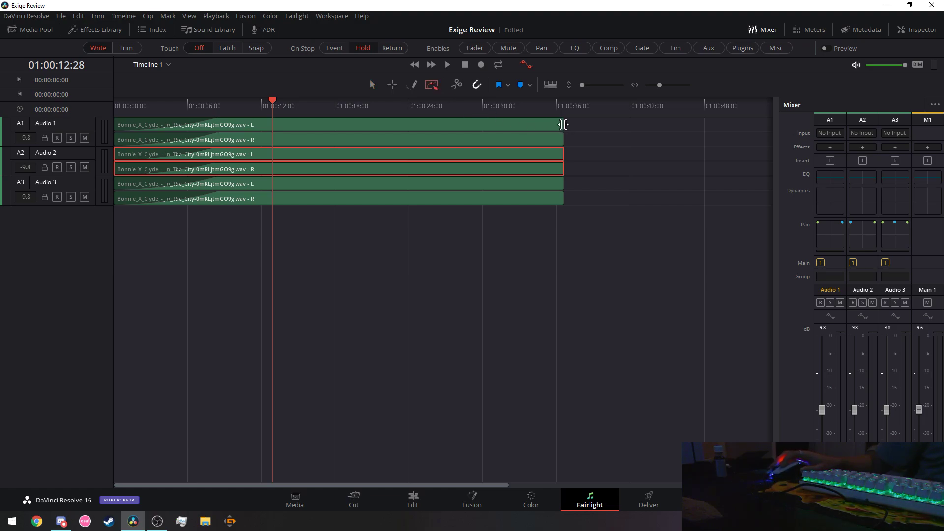
left_click(412, 85)
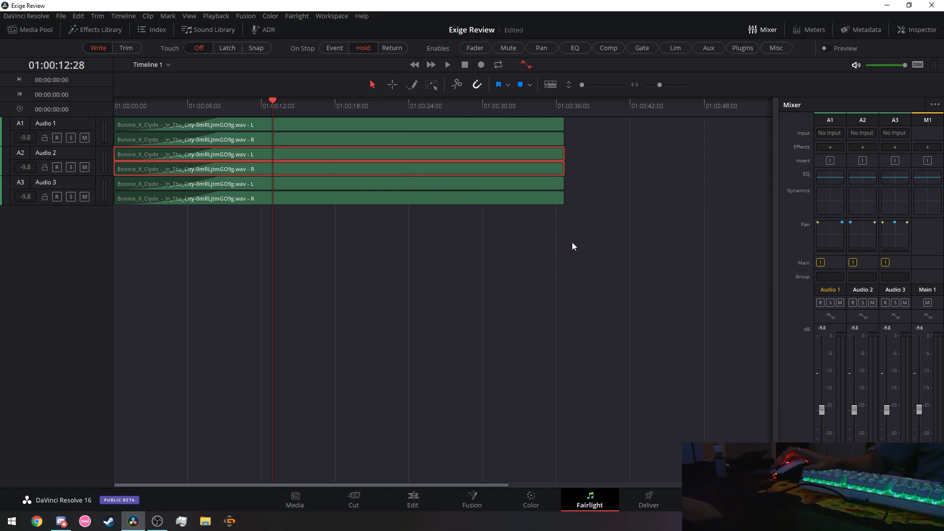
Select all six music clips and drag fade-out handles on the Audio 2 and Audio 3 clips.
scroll(606, 300, "up", 3)
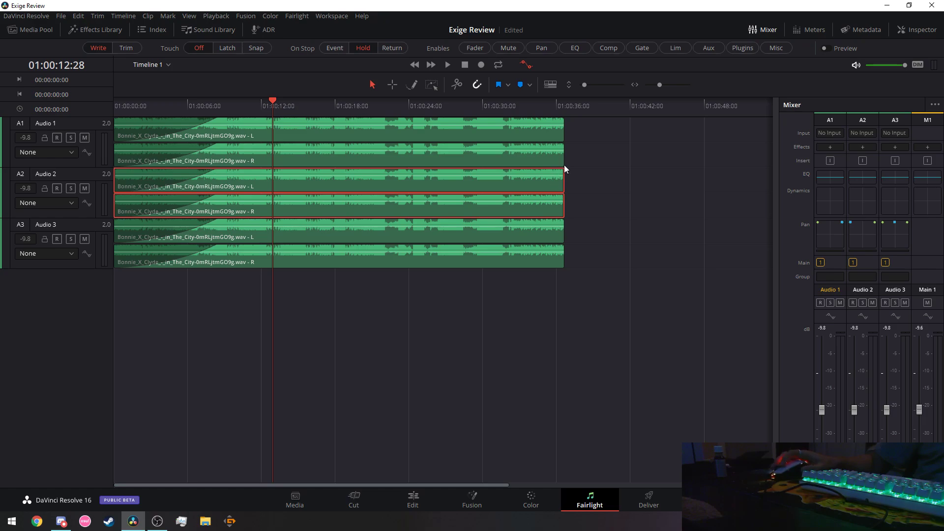
left_click_drag(590, 331, 383, 121)
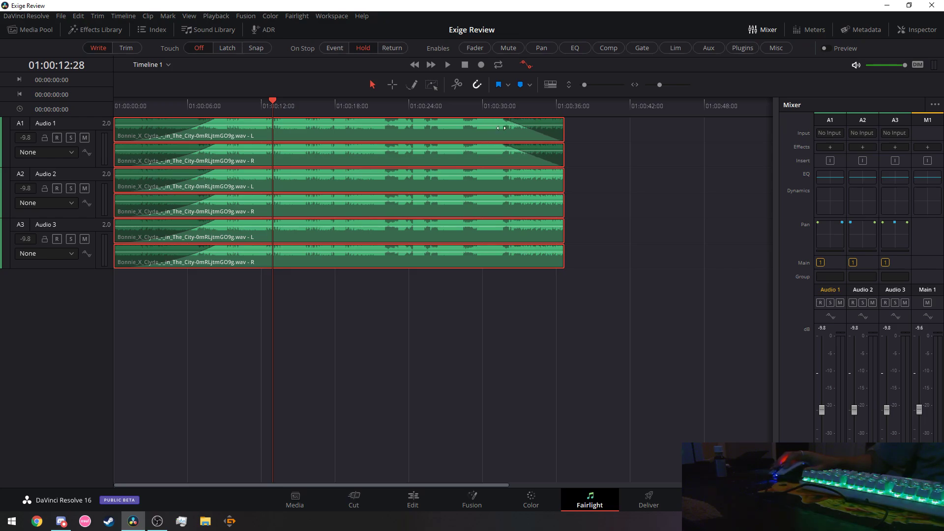
left_click(450, 66)
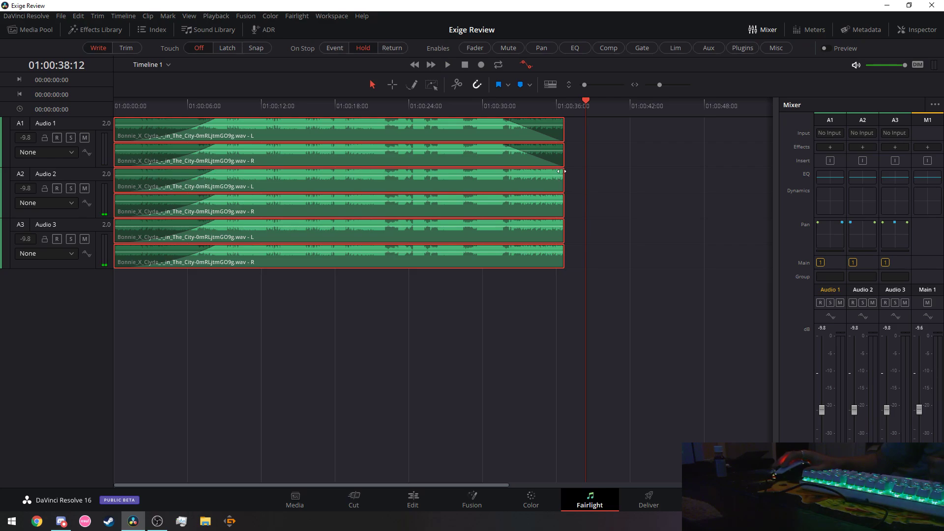
left_click_drag(562, 171, 511, 170)
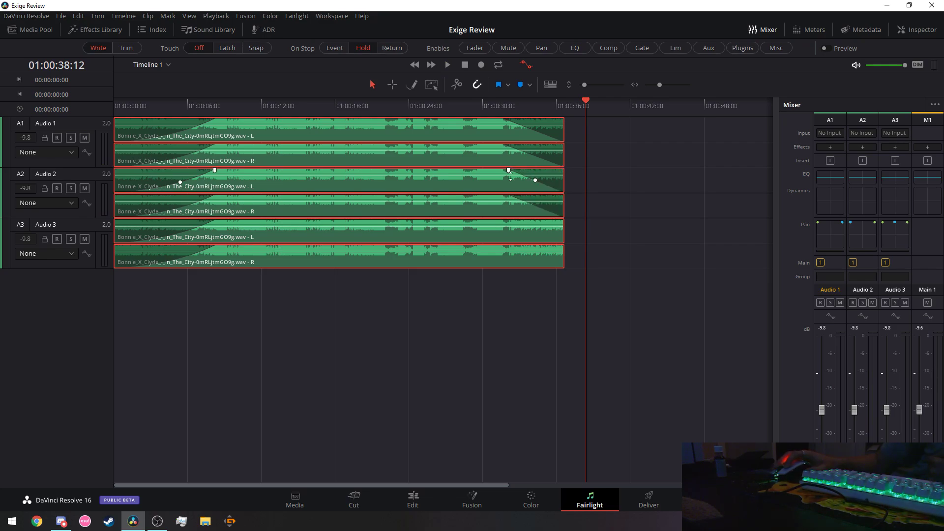
left_click(561, 224)
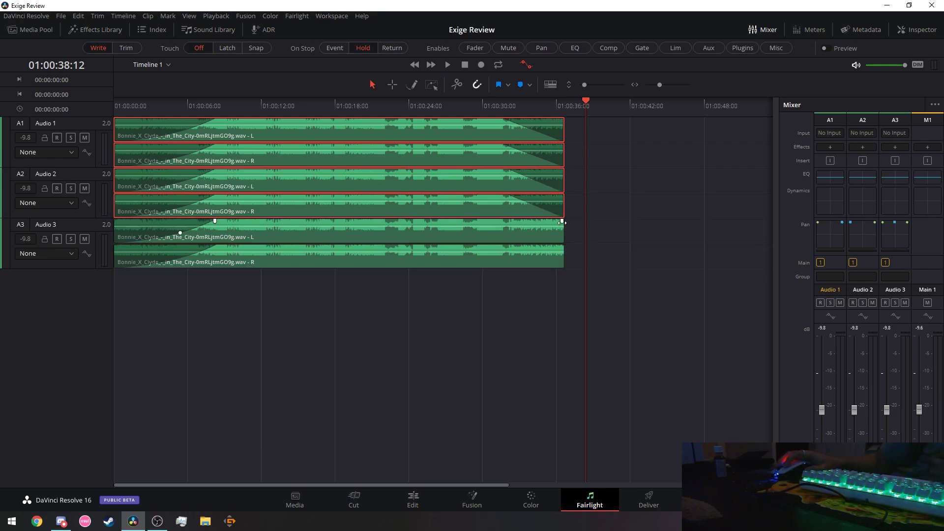
left_click_drag(561, 221, 515, 225)
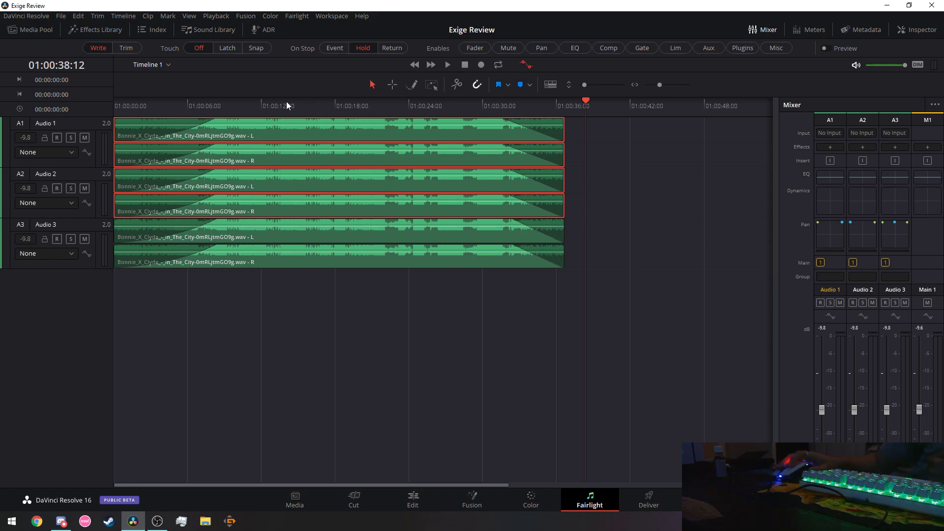
left_click(211, 100)
Bend the Audio 1 clip's fade-out curve, then replay from about 01:00:05:12.
key("shift+Left")
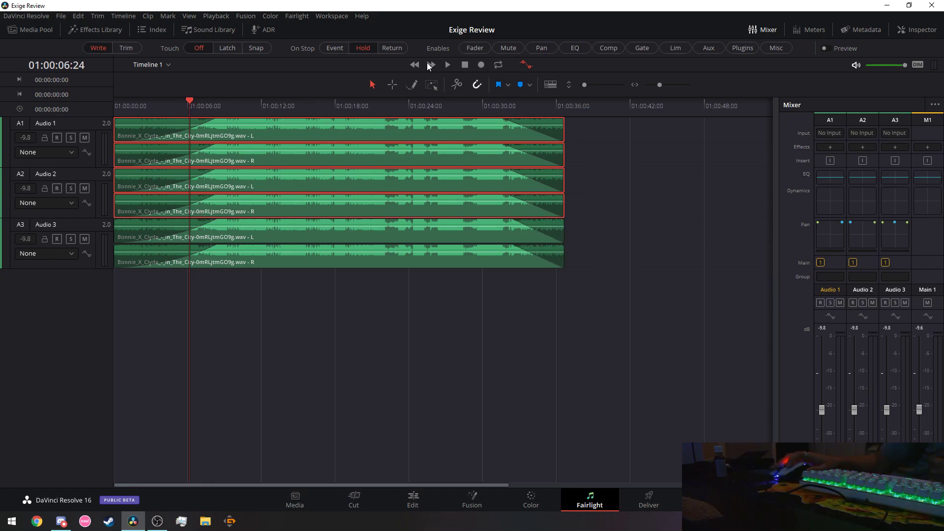
key("Home")
left_click(448, 65)
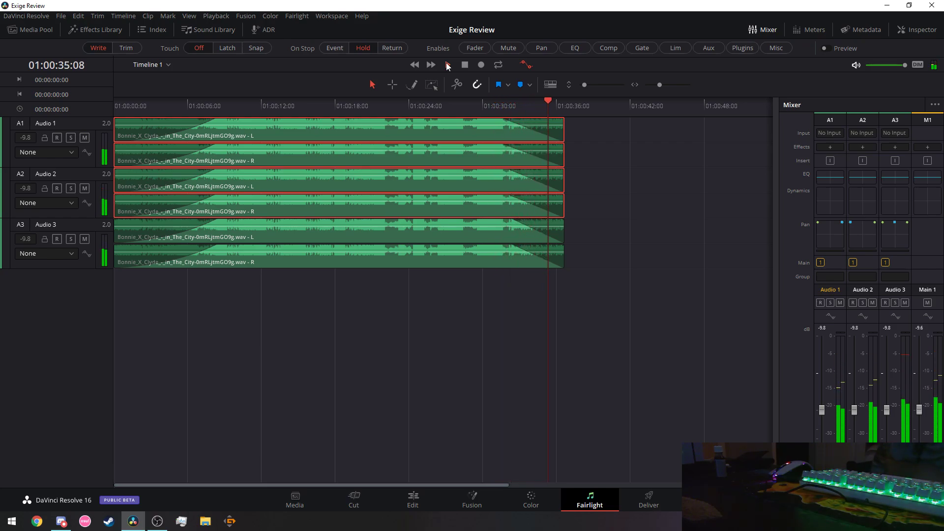
left_click(464, 68)
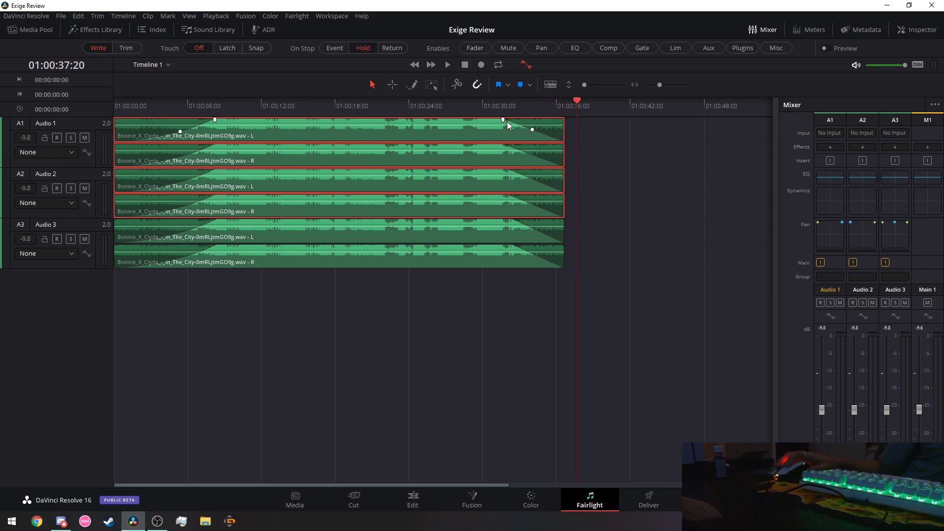
left_click_drag(532, 131, 526, 135)
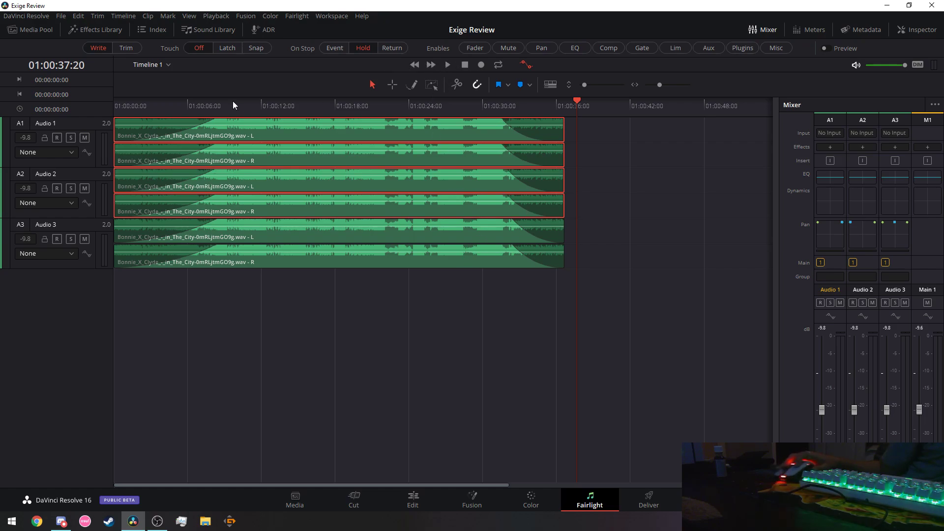
left_click_drag(206, 99, 181, 101)
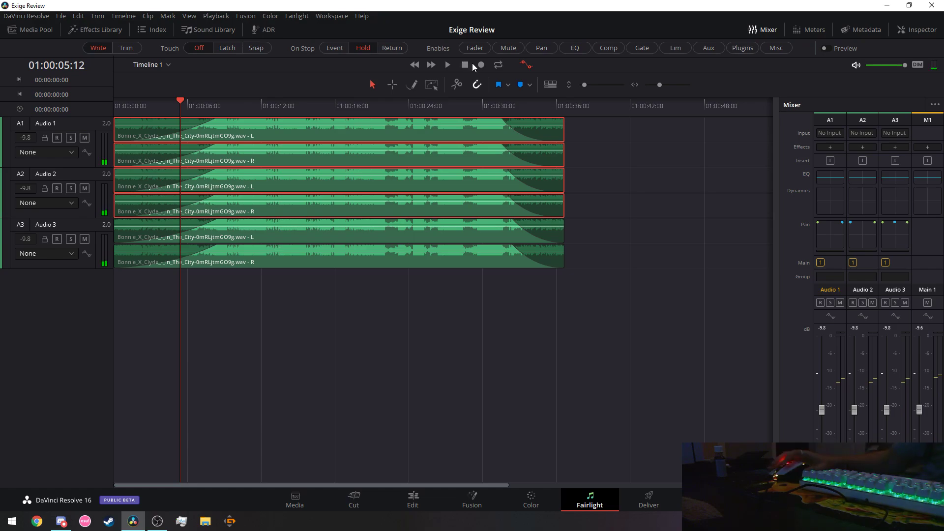
left_click(447, 65)
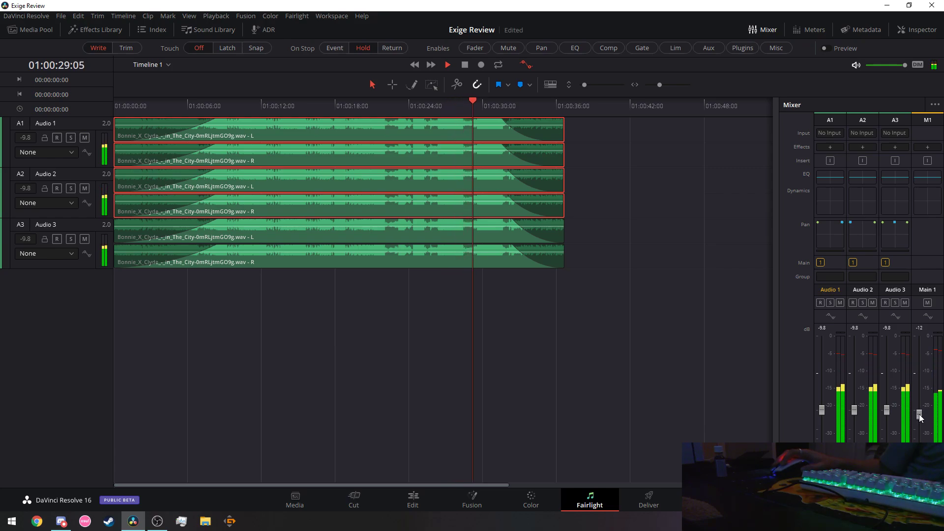
Move the main mix fader to -12, then -10, replay from 01:00:18, and settle at -11 dB.
left_click_drag(921, 415, 918, 415)
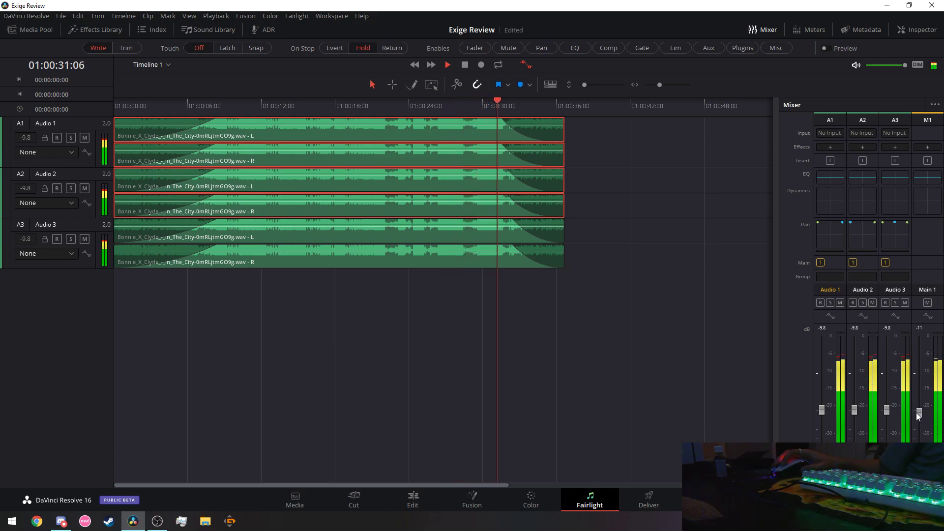
left_click_drag(916, 412, 916, 411)
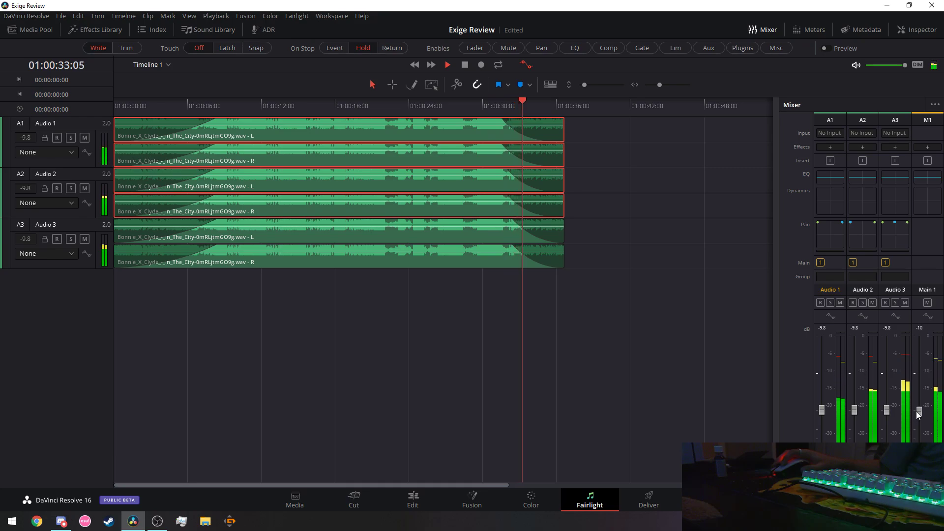
left_click(344, 103)
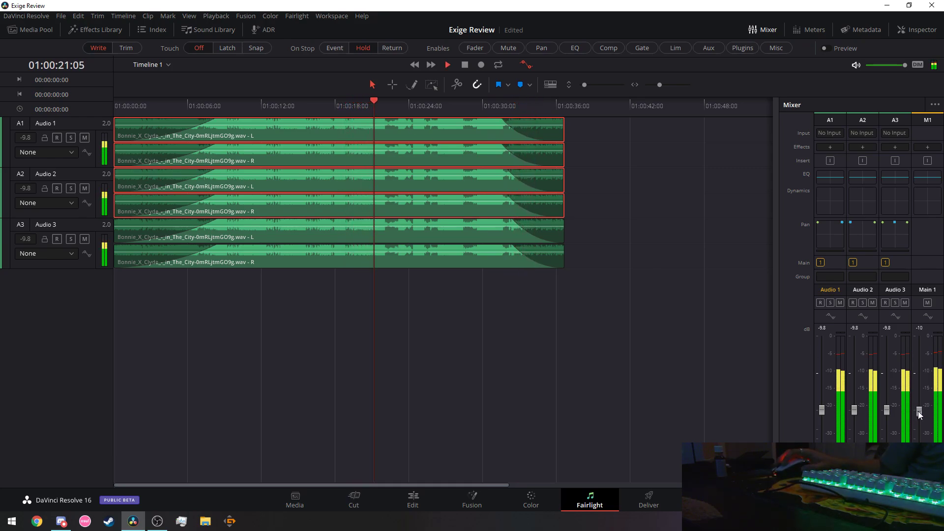
left_click_drag(919, 414, 919, 415)
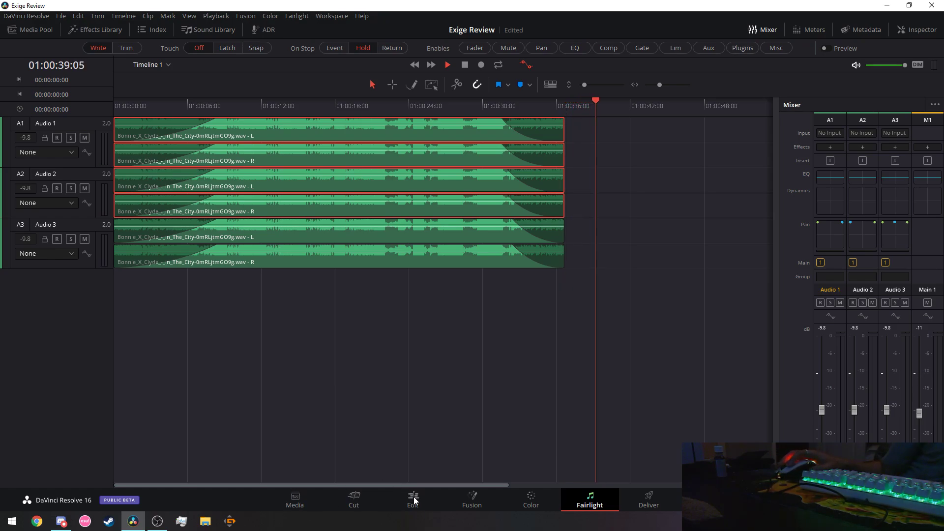
Switch to the Edit page and play the Exige Review edit from its start to review it.
left_click(465, 66)
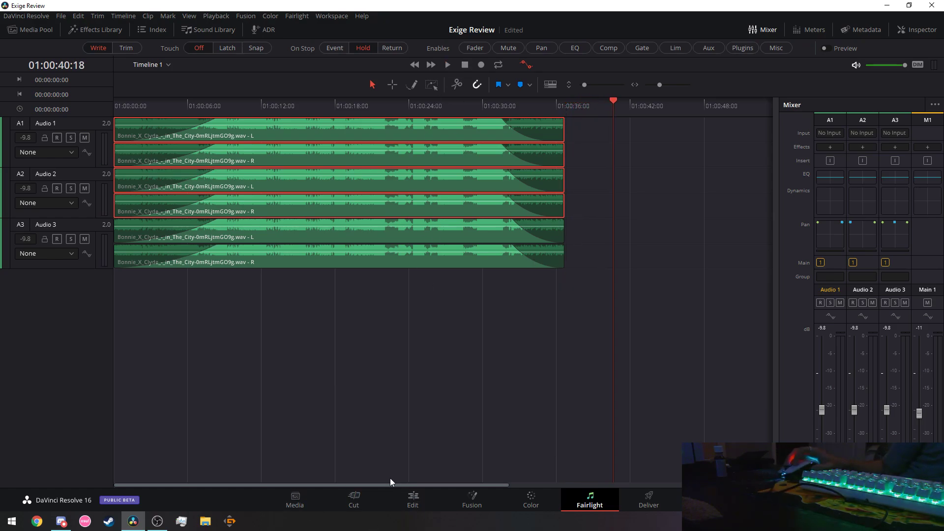
left_click(412, 498)
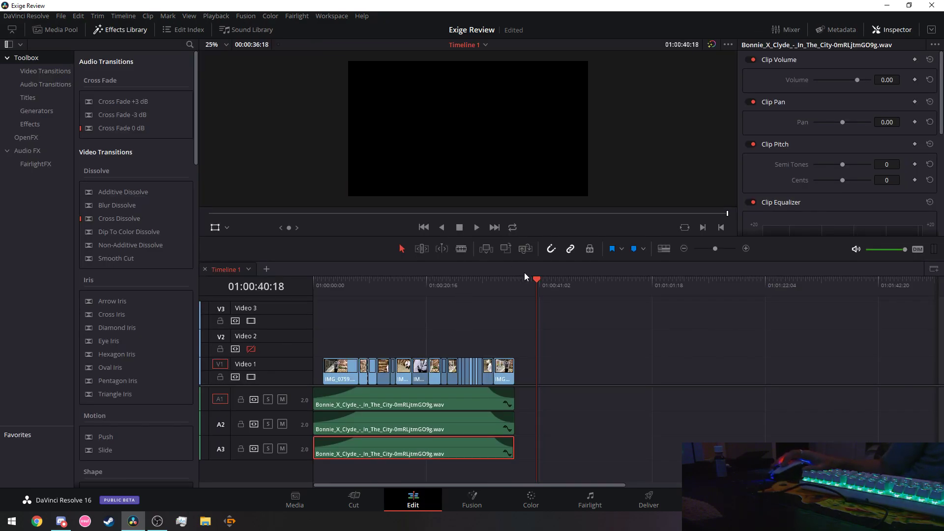
left_click_drag(533, 279, 293, 308)
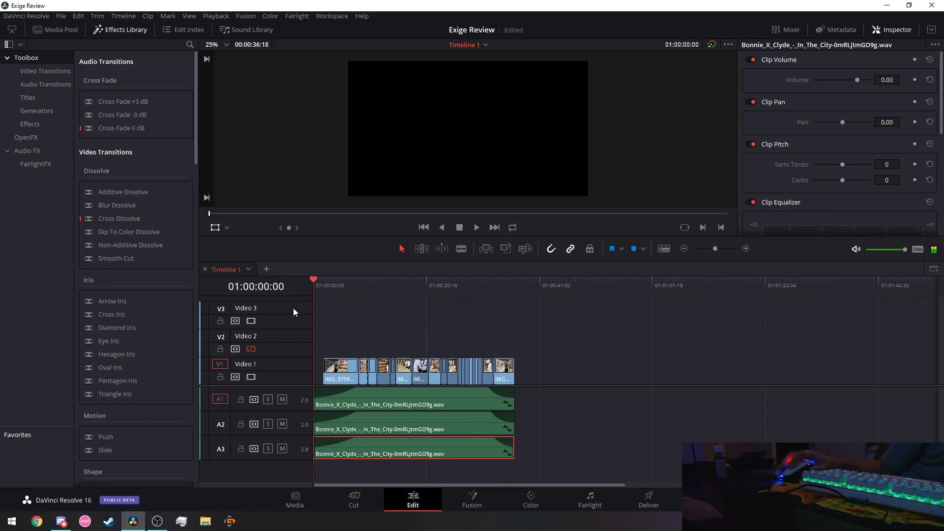
left_click(474, 227)
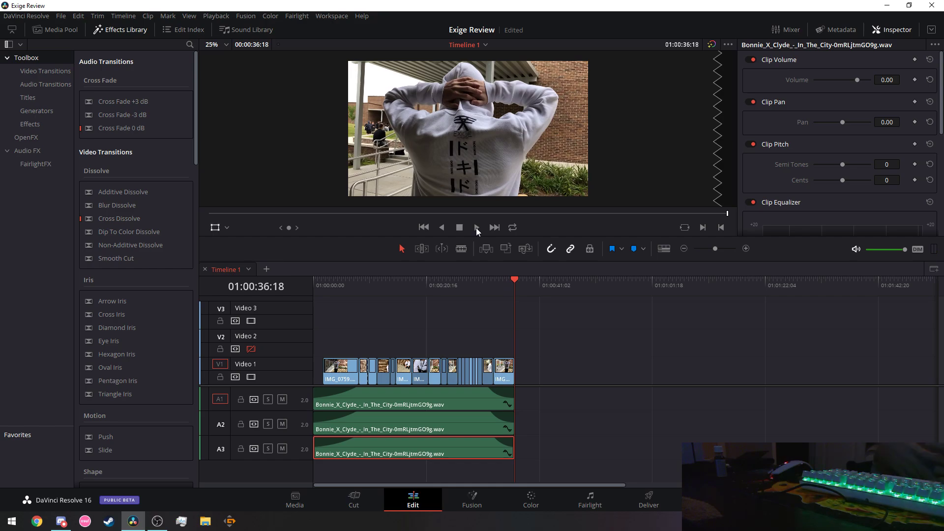
left_click(441, 285)
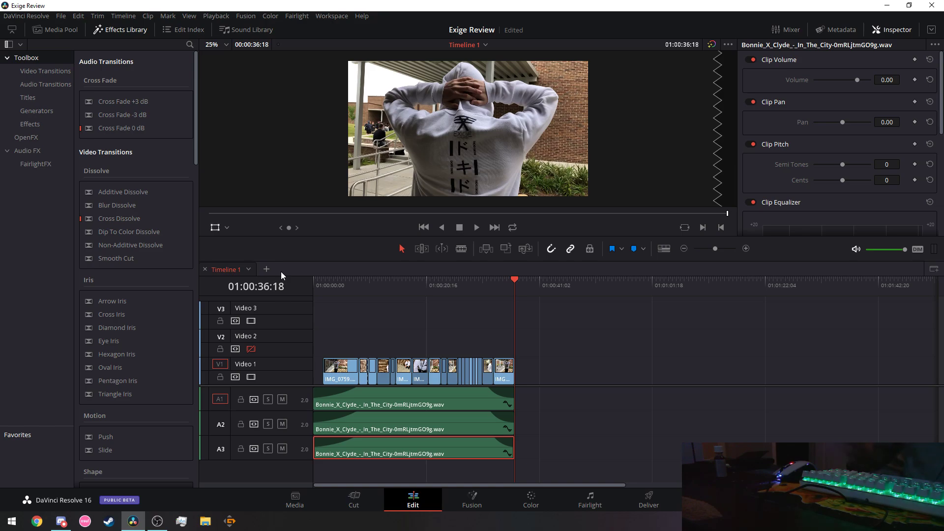
left_click(156, 522)
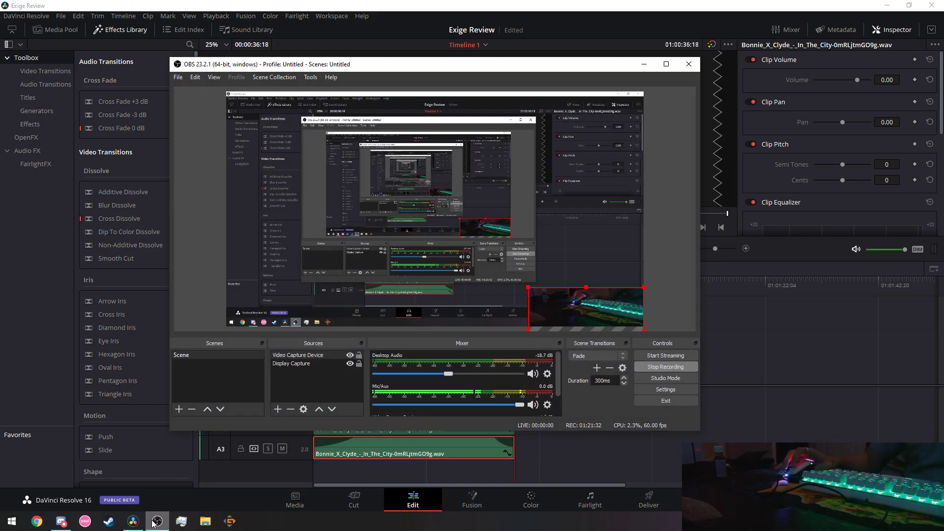
Minimize OBS Studio so the Resolve Edit page is visible again.
left_click(157, 521)
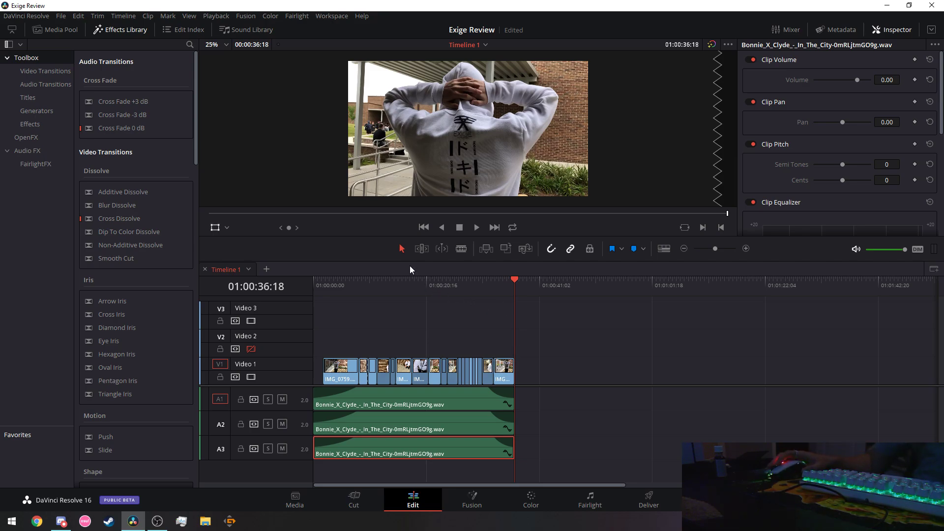
Return the playhead to the start, hide the Inspector and zoom the timeline into the opening clips.
left_click_drag(328, 279, 318, 282)
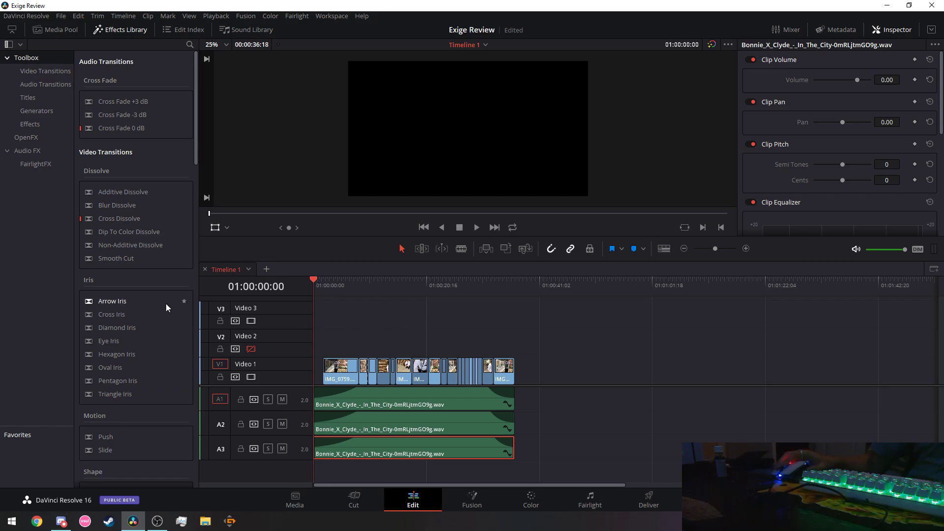
left_click(891, 29)
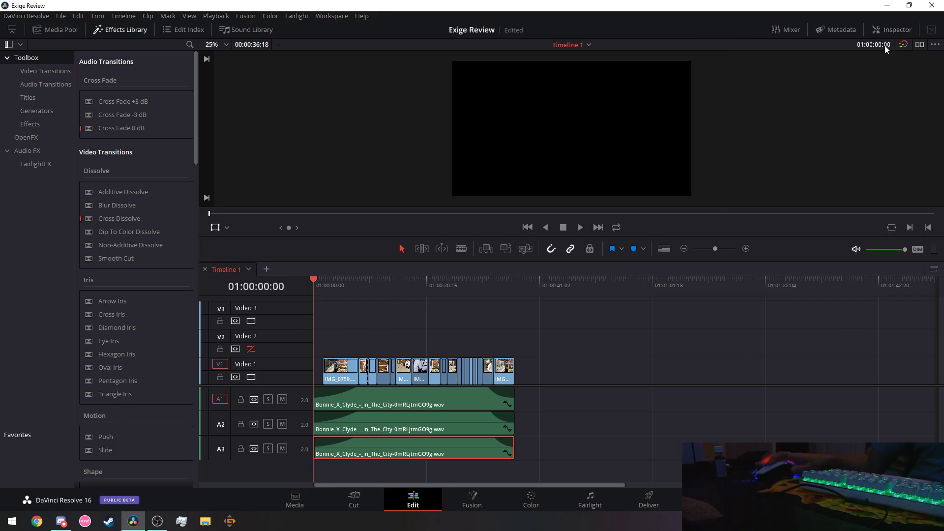
left_click_drag(716, 248, 723, 246)
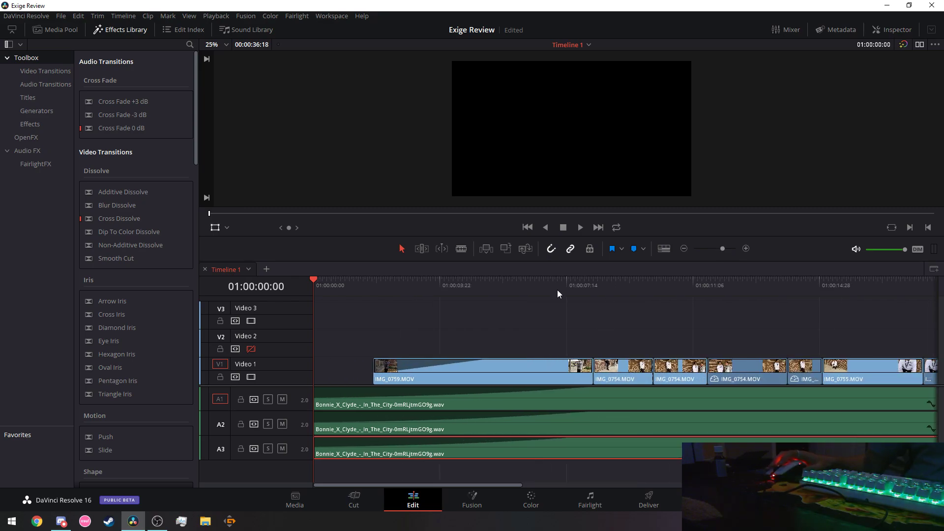
Play the music and add markers on A3 at 01:00:09:14, 01:00:10:24 and 01:00:12:22.
left_click(581, 228)
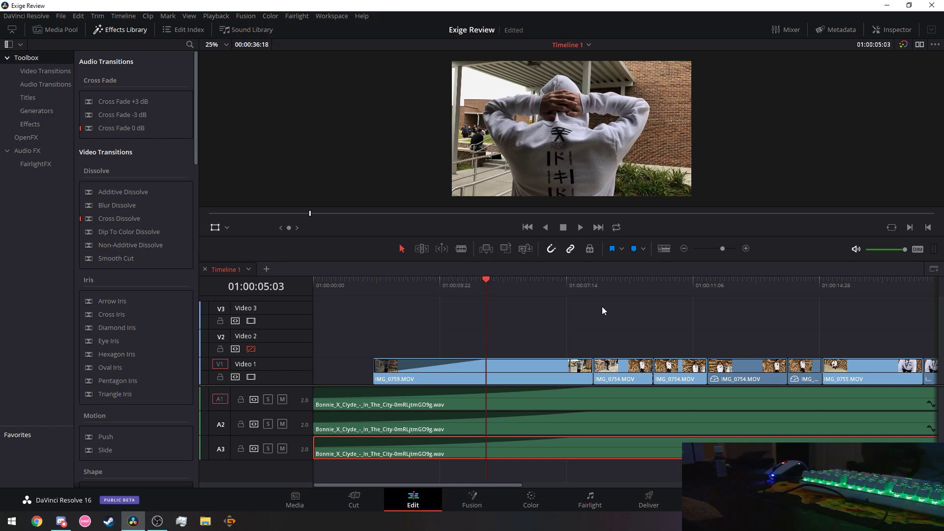
left_click(580, 227)
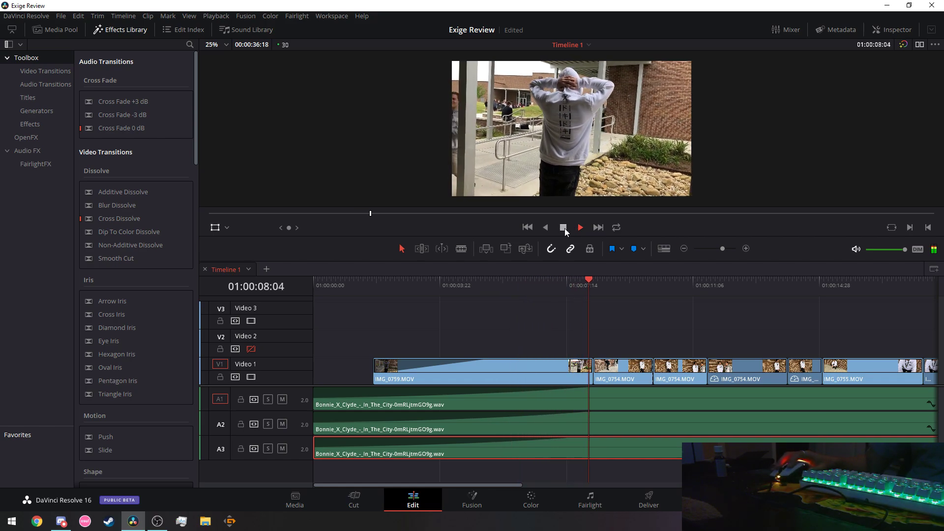
left_click(564, 228)
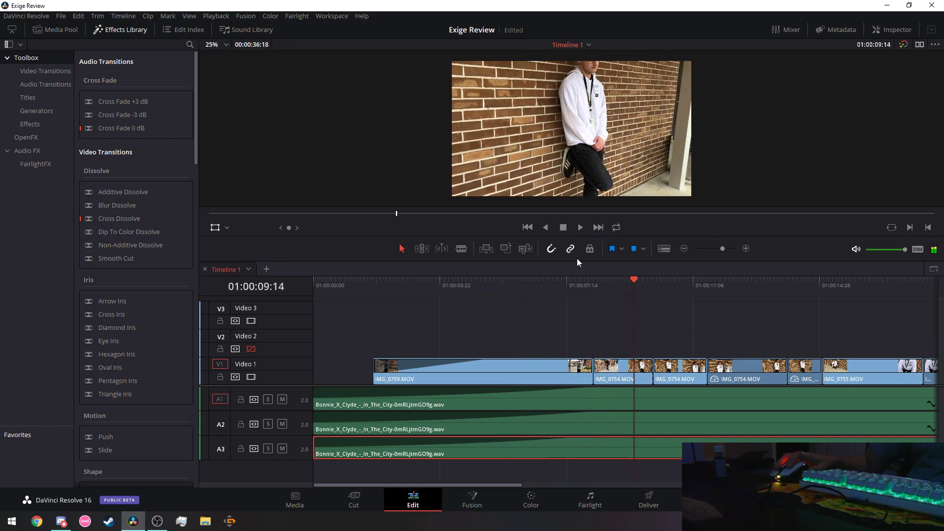
left_click(635, 250)
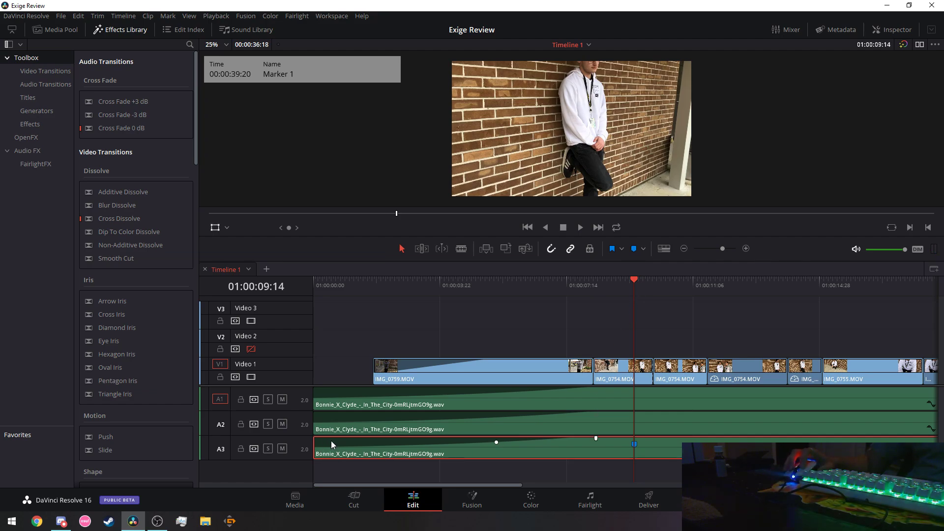
left_click(580, 226)
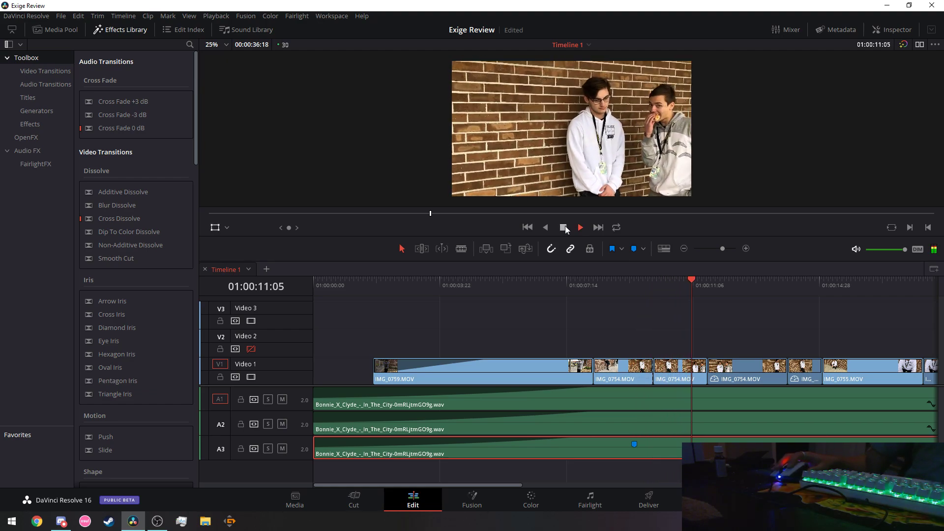
left_click(565, 227)
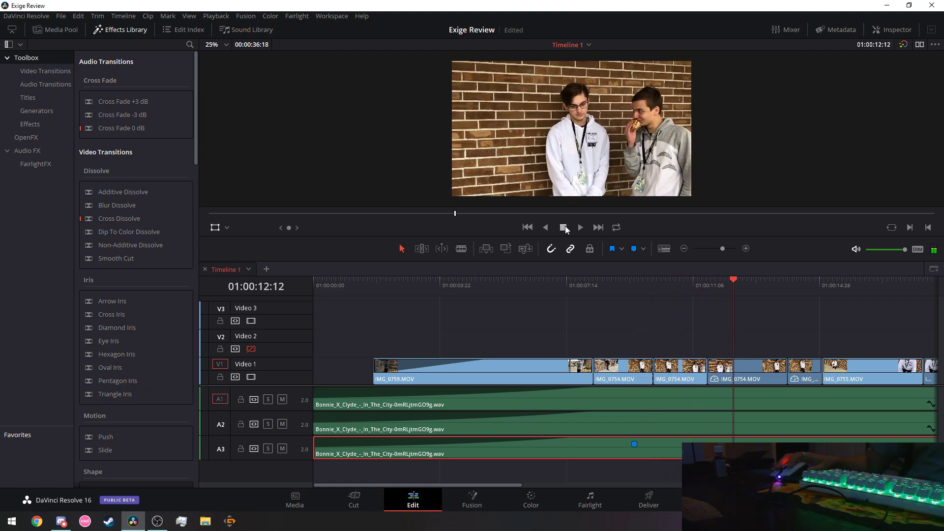
left_click(680, 278)
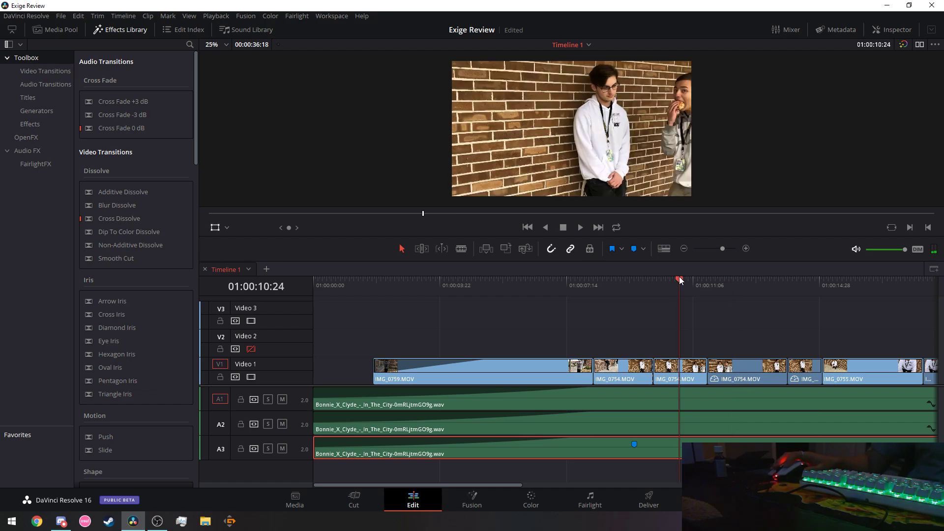
left_click(635, 249)
left_click(745, 284)
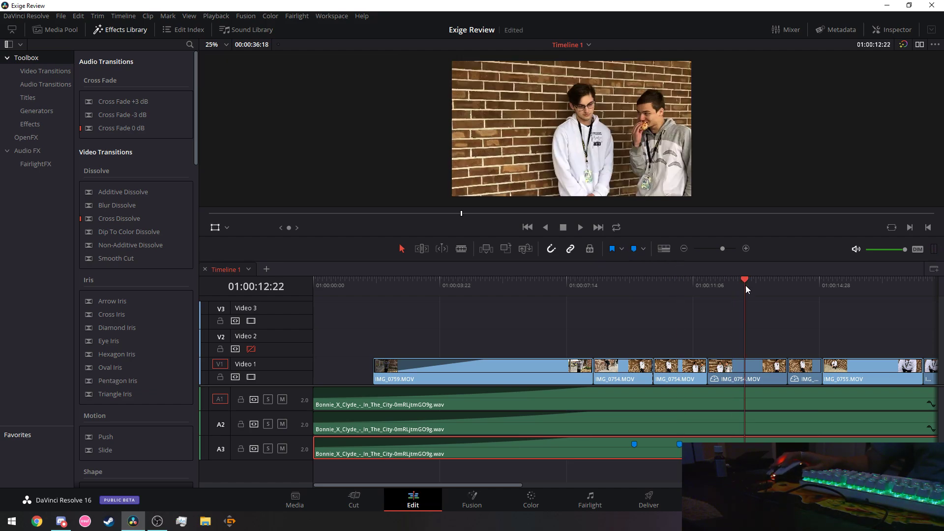
left_click(631, 251)
left_click(581, 227)
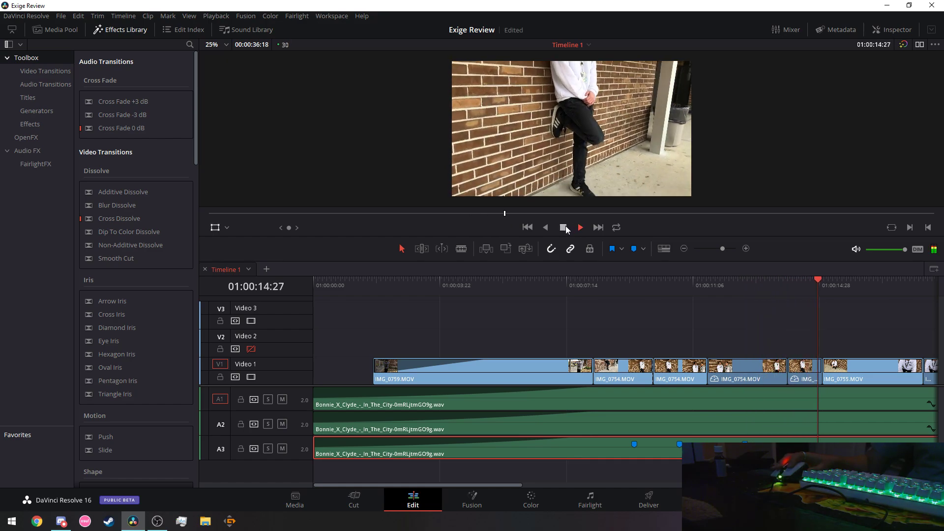
left_click(564, 227)
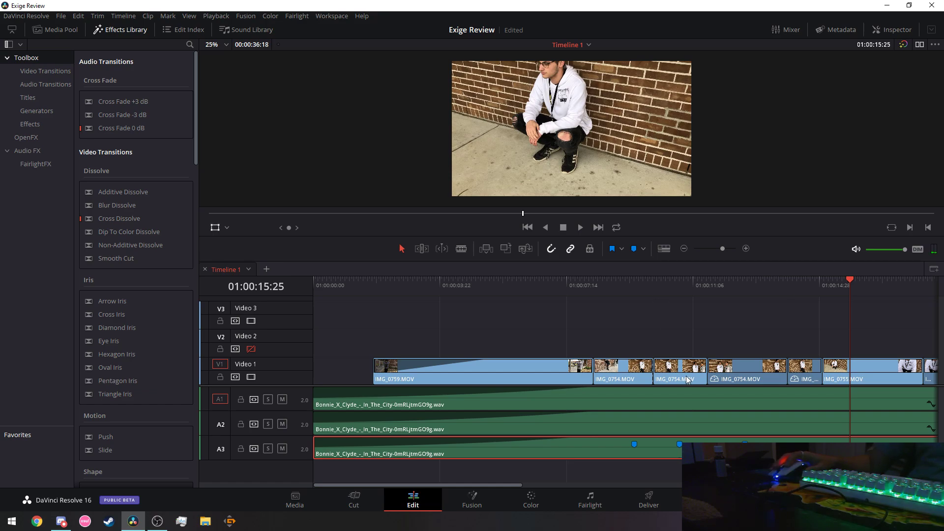
Clear all the markers and move the playhead back to 01:00:07:01.
left_click(642, 249)
left_click(648, 263)
left_click(552, 283)
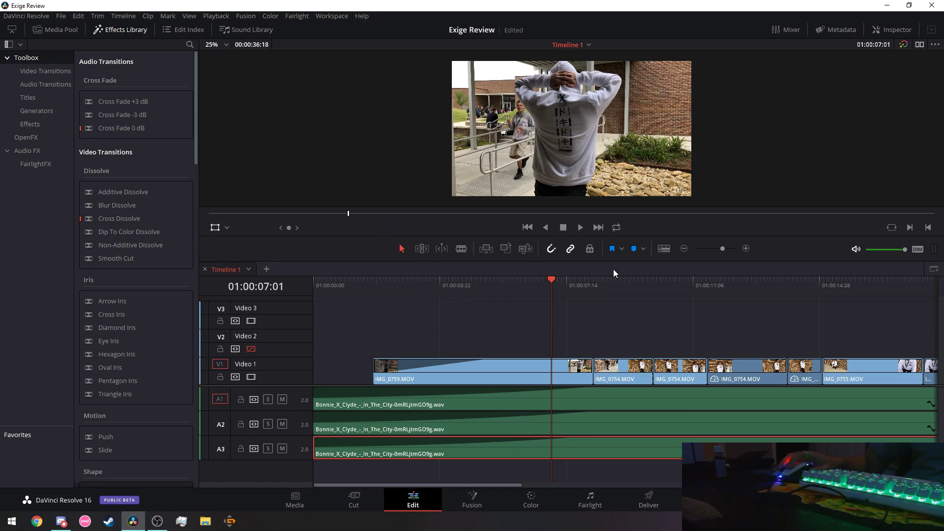
key("l")
key("l")
key("l")
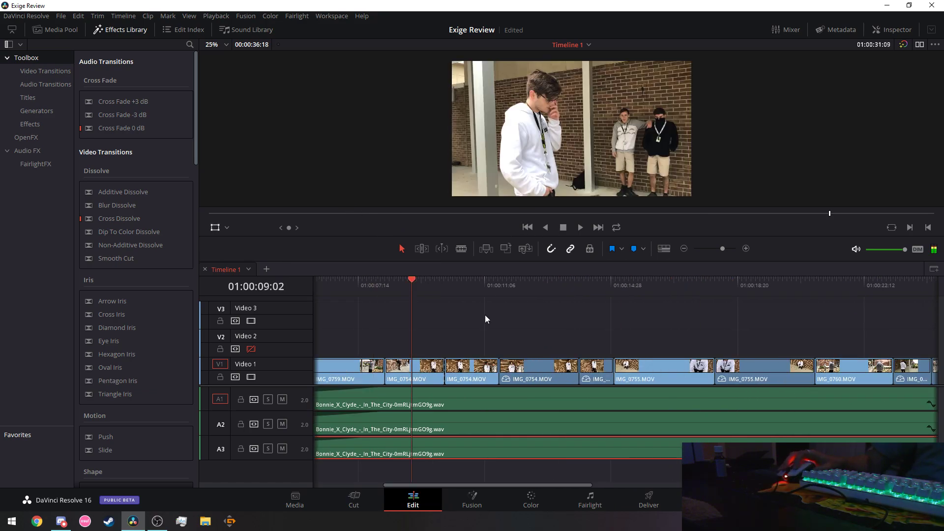
left_click(362, 301)
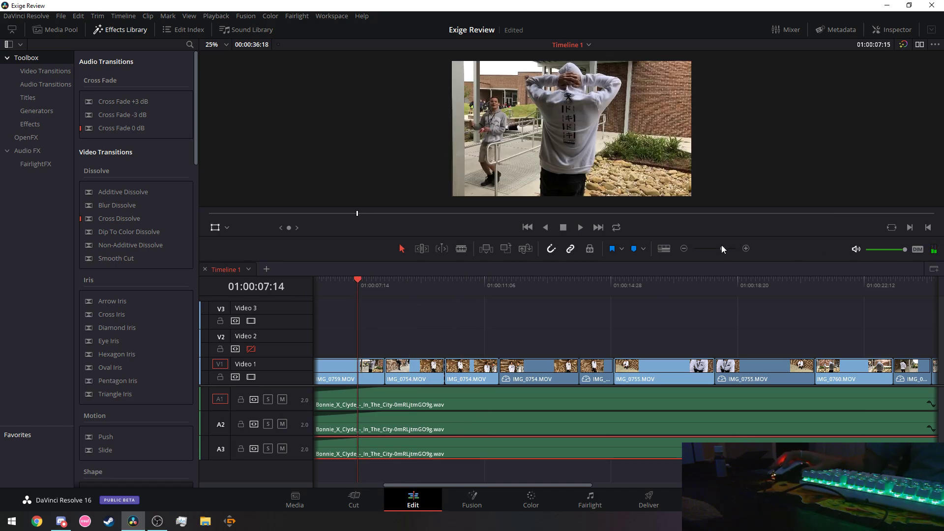
left_click_drag(721, 246, 719, 247)
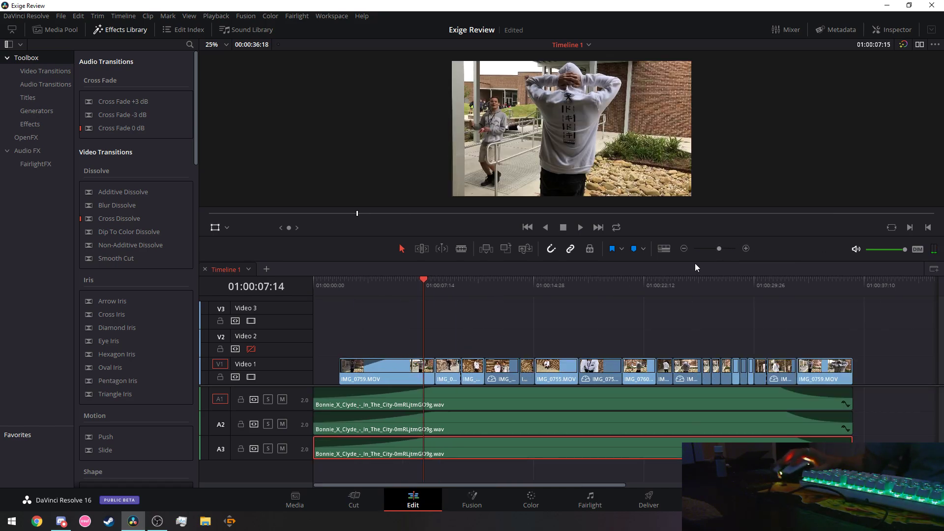
key("ctrl+shift+a")
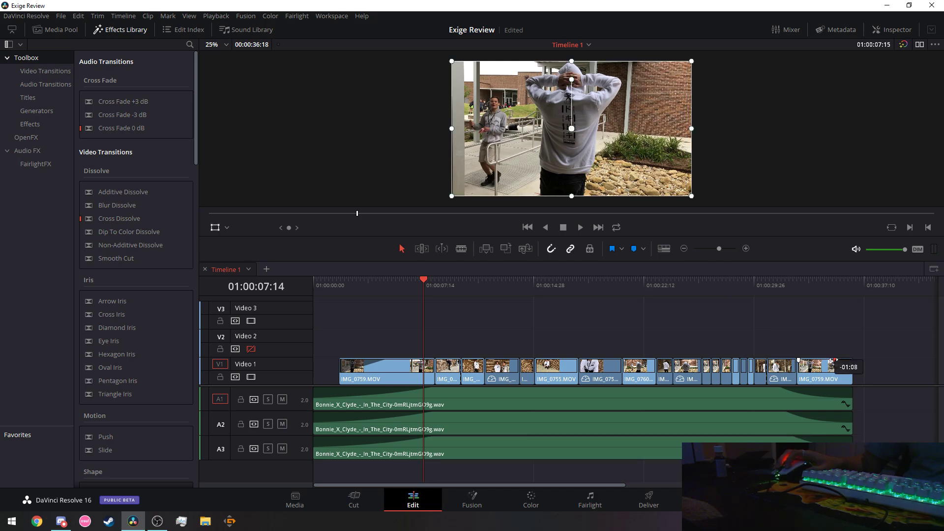
left_click(784, 285)
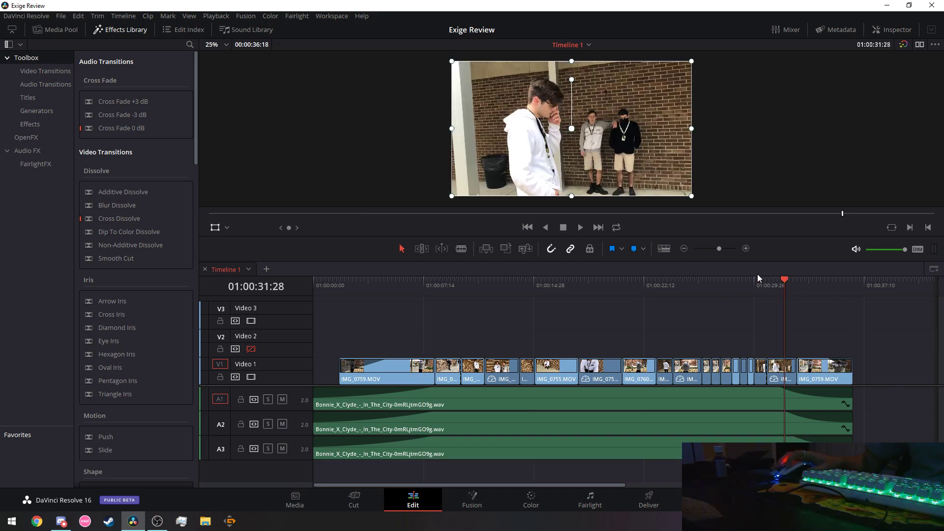
left_click(580, 226)
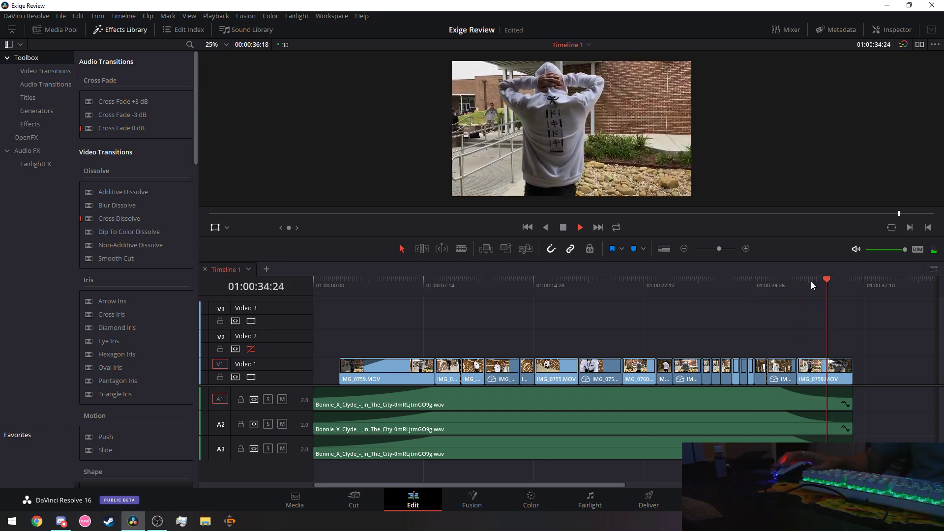
left_click(702, 284)
left_click(581, 228)
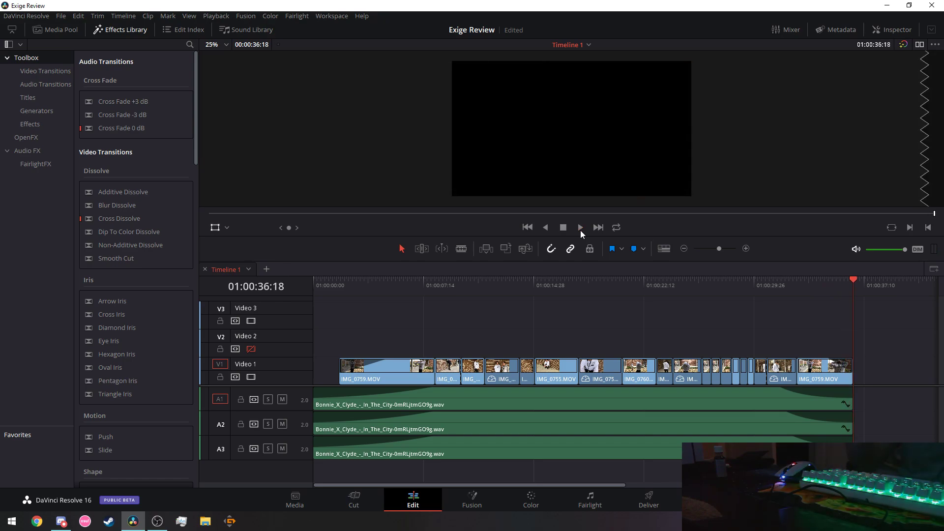
left_click(486, 285)
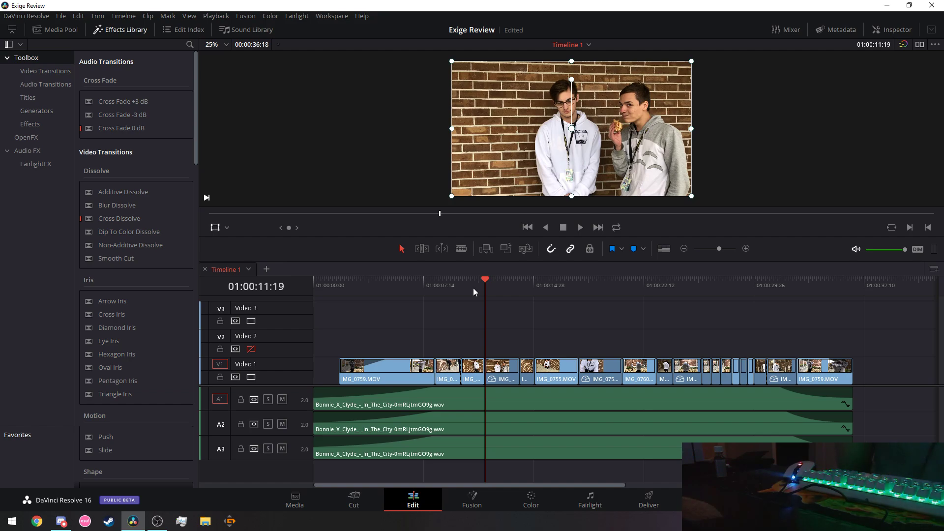
Select every video clip on V1 and combine them into Compound Clip 1.
left_click_drag(866, 340, 338, 386)
right_click(417, 366)
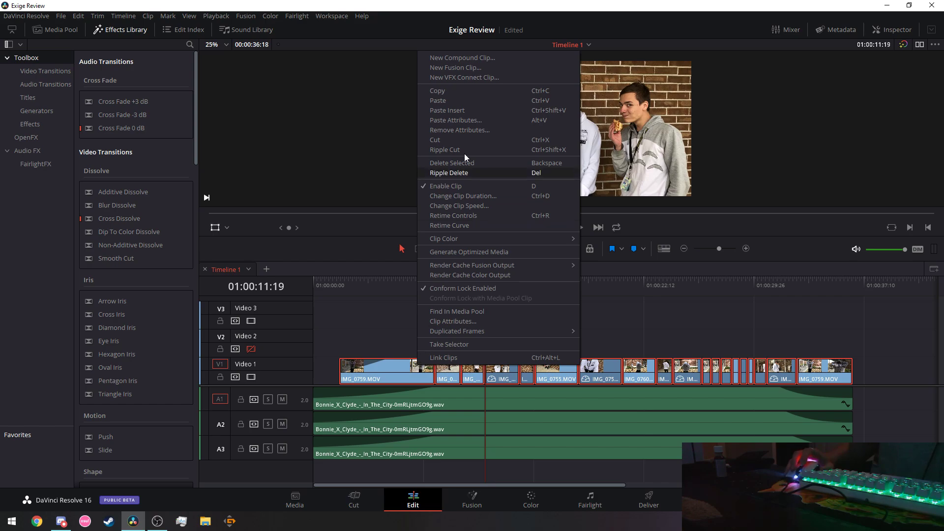
left_click(485, 57)
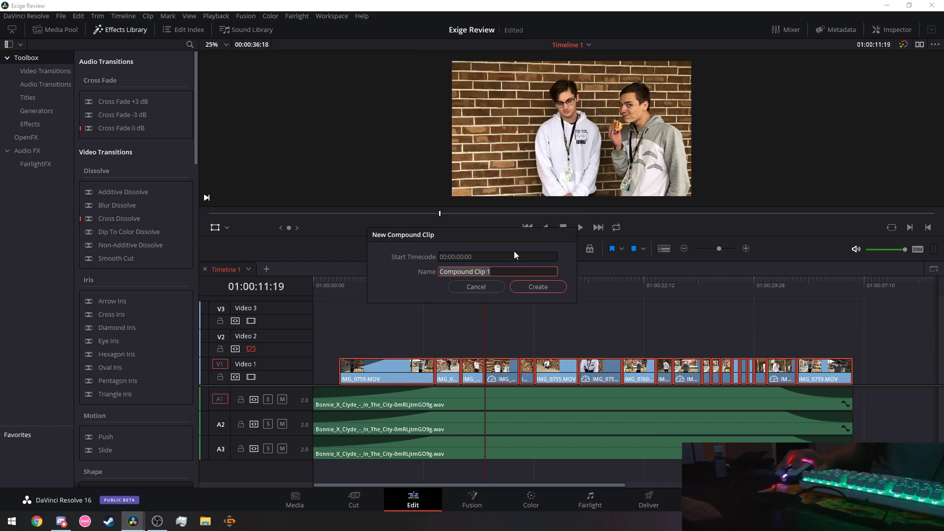
left_click(518, 288)
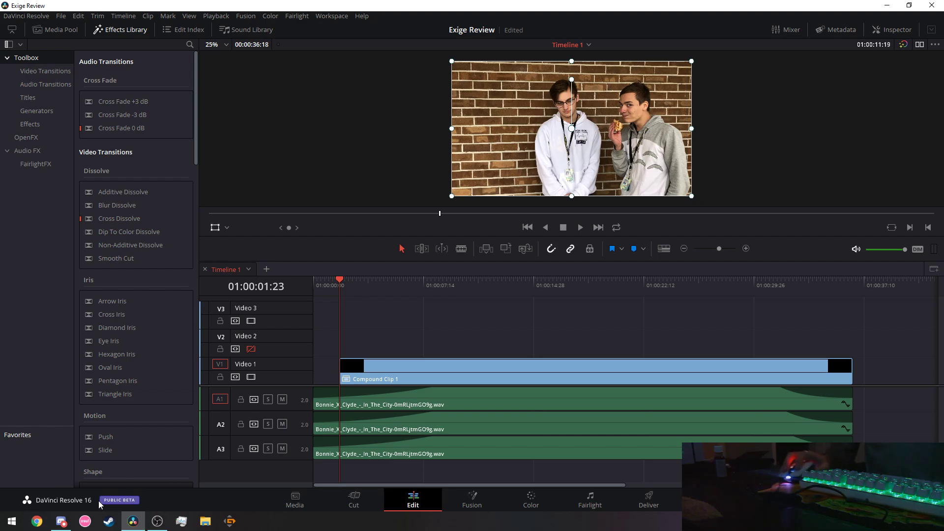
left_click(61, 521)
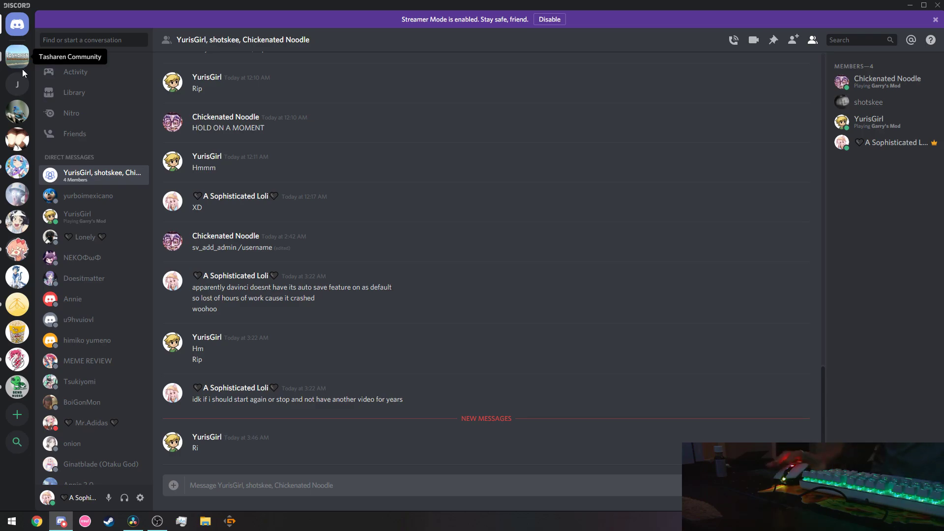
left_click(12, 165)
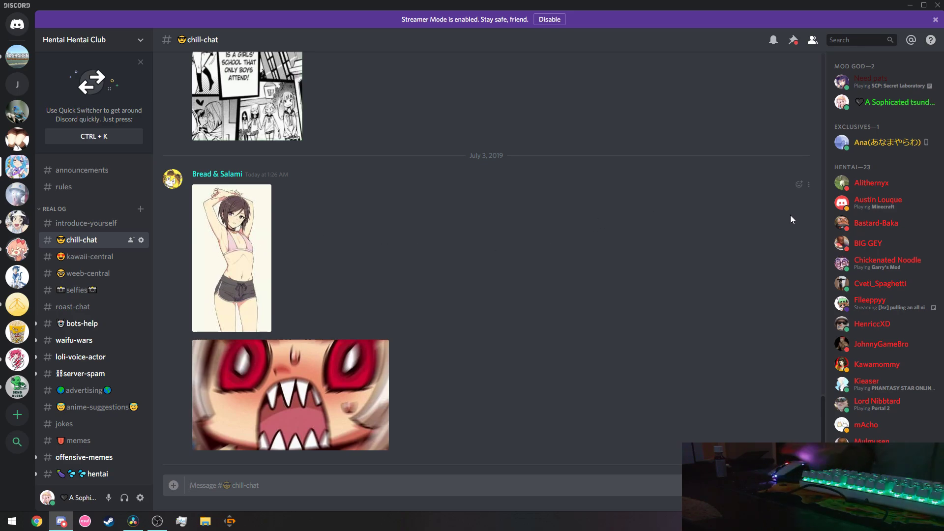
type("@")
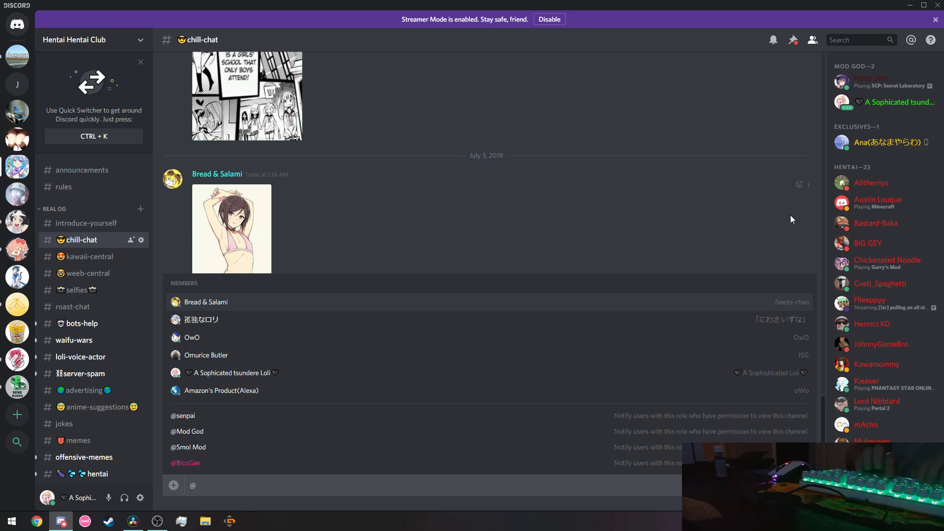
type("spag")
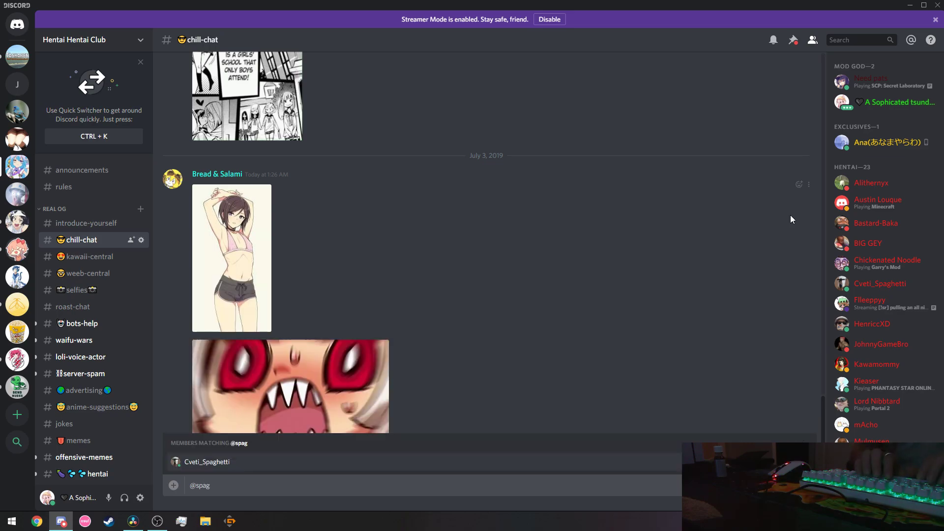
key("BackSpace")
key("BackSpace")
key("BackSpace")
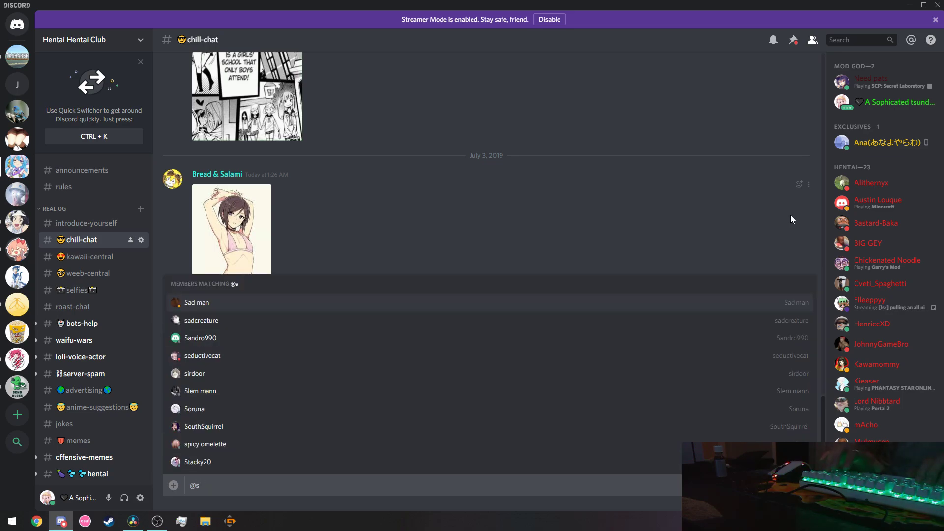
key("BackSpace")
type("ayano")
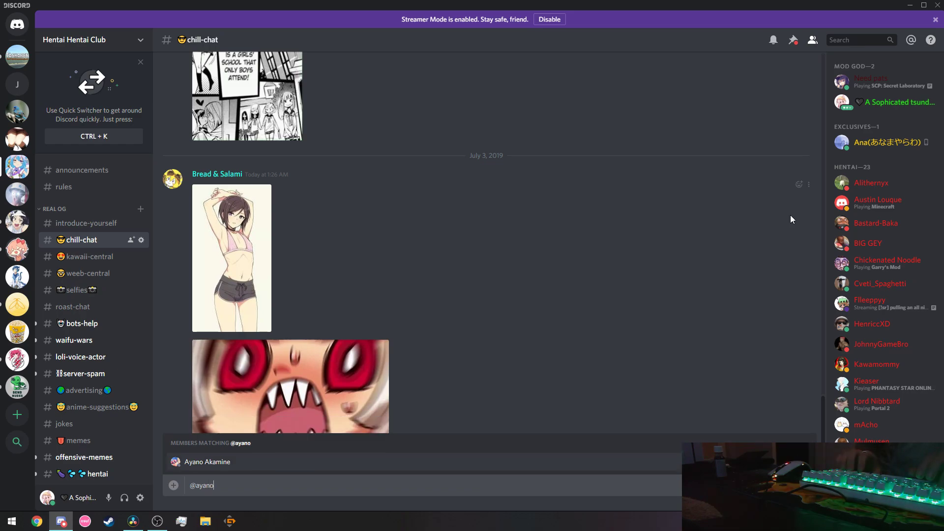
key("Tab")
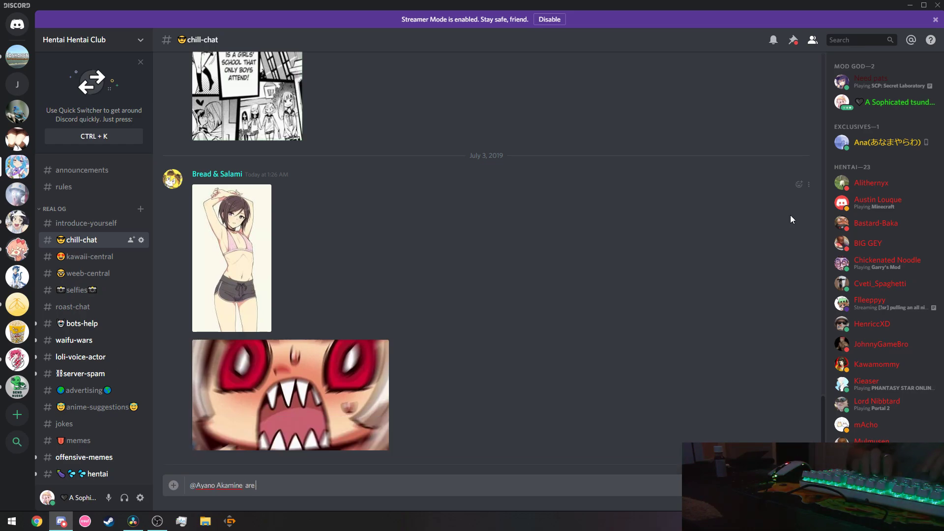
type("are you awake?")
key("Return")
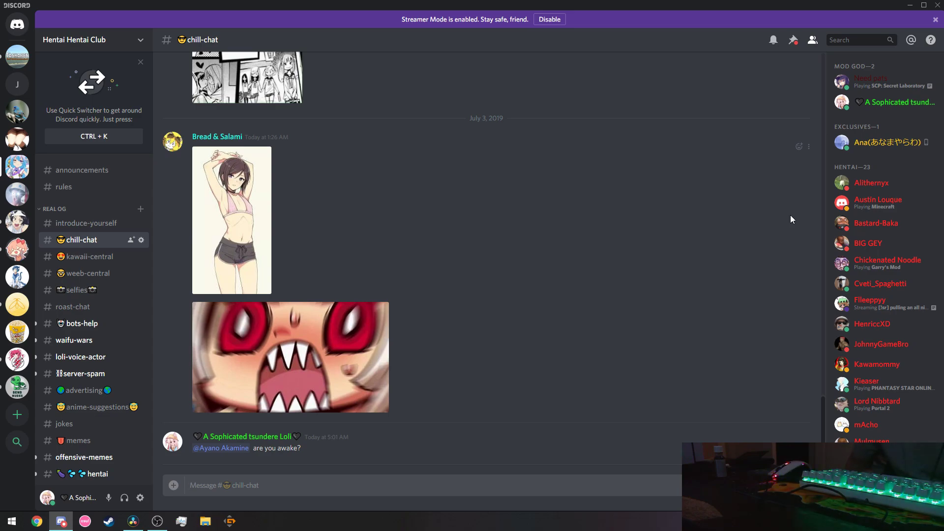
left_click(910, 5)
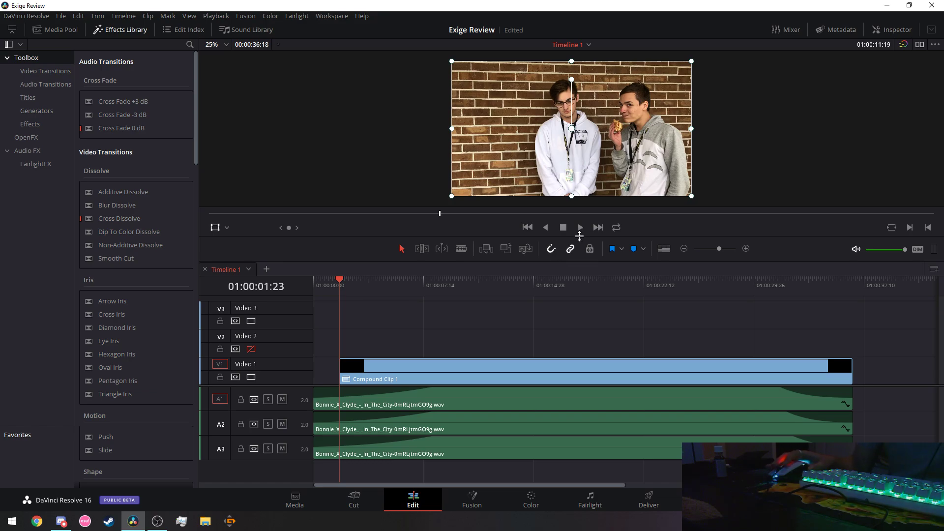
Zoom the viewer out from about 500% to roughly 27% so the whole frame fits.
scroll(547, 129, "up", 4)
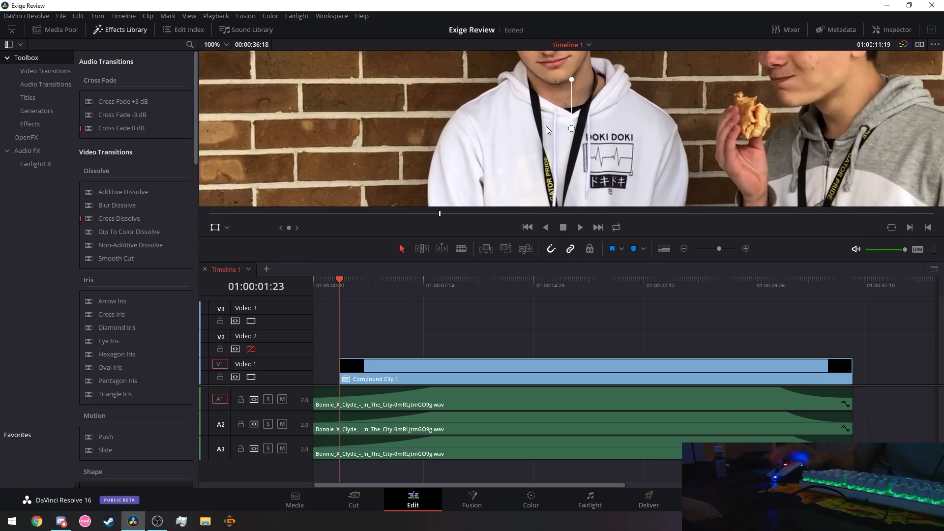
left_click_drag(519, 108, 519, 117)
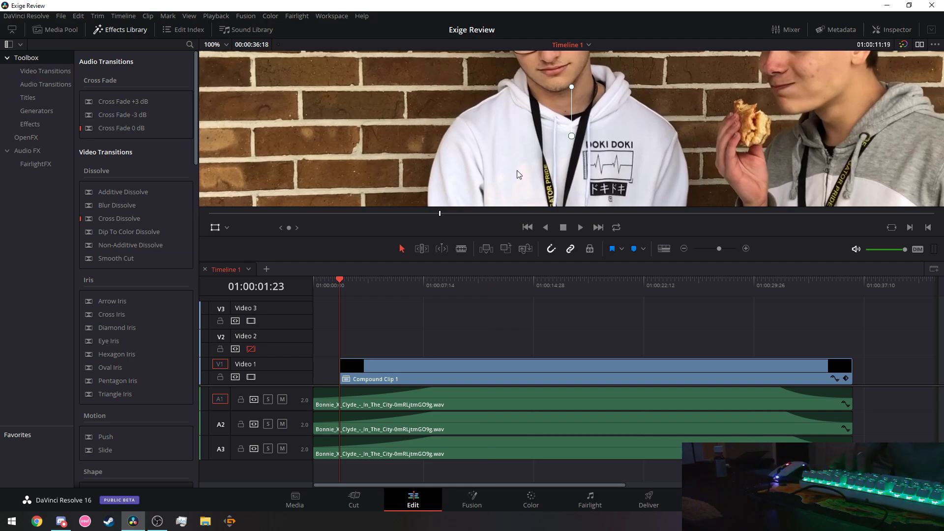
key("ctrl+z")
scroll(535, 179, "down", 1)
scroll(535, 179, "down", 3)
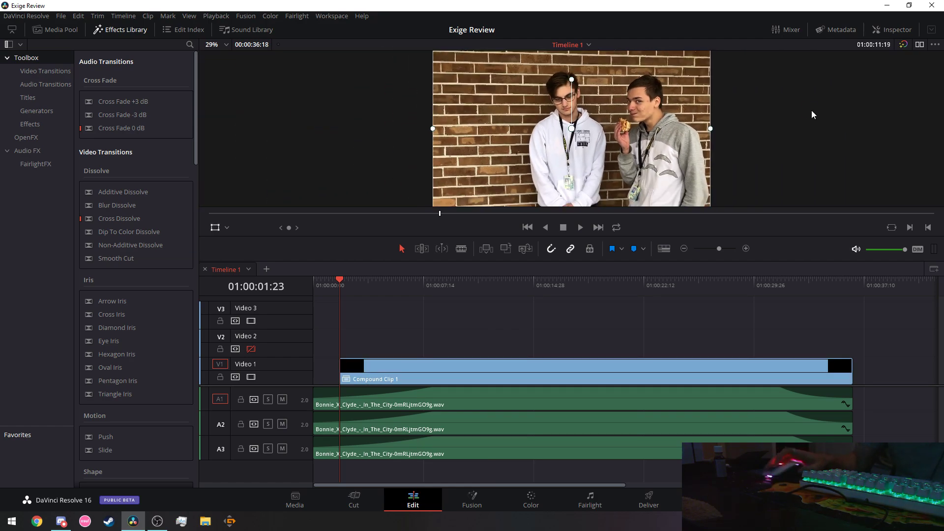
left_click_drag(812, 110, 806, 157)
scroll(630, 134, "up", 4)
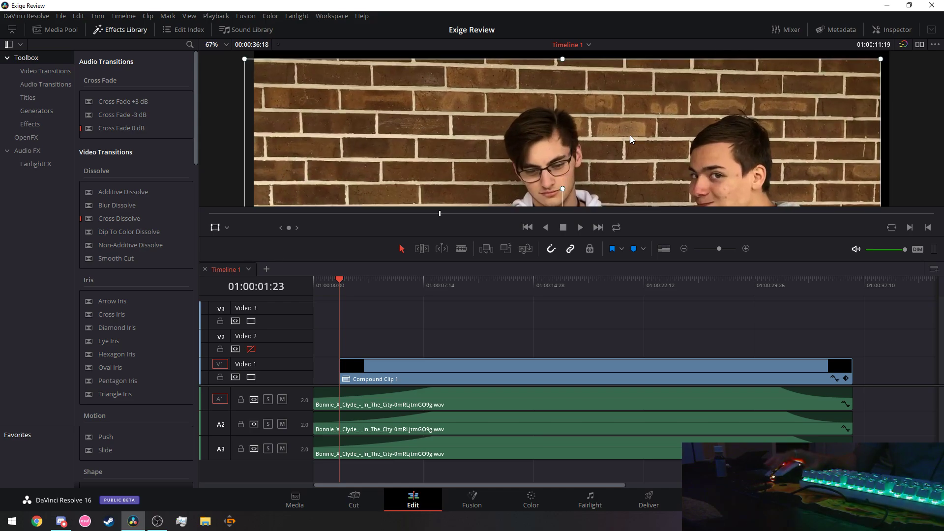
scroll(513, 149, "up", 3)
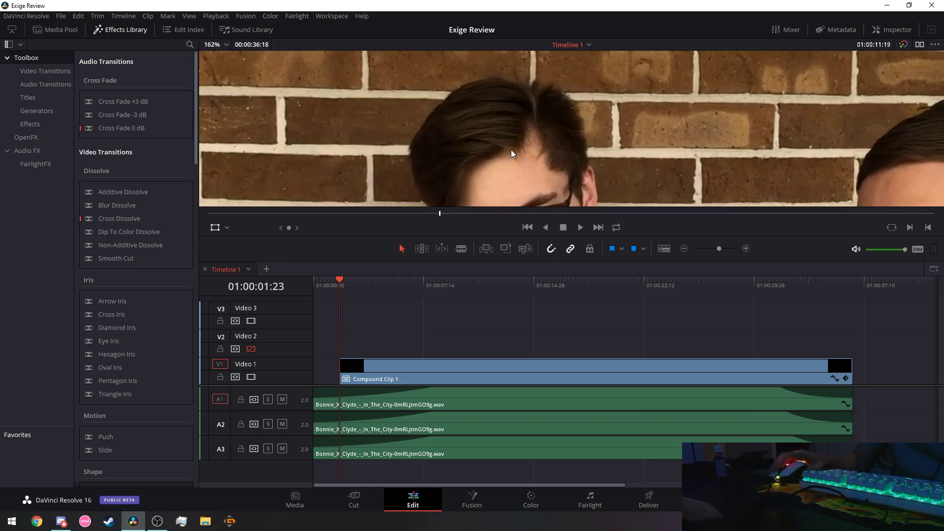
scroll(546, 104, "up", 2)
scroll(659, 159, "down", 5)
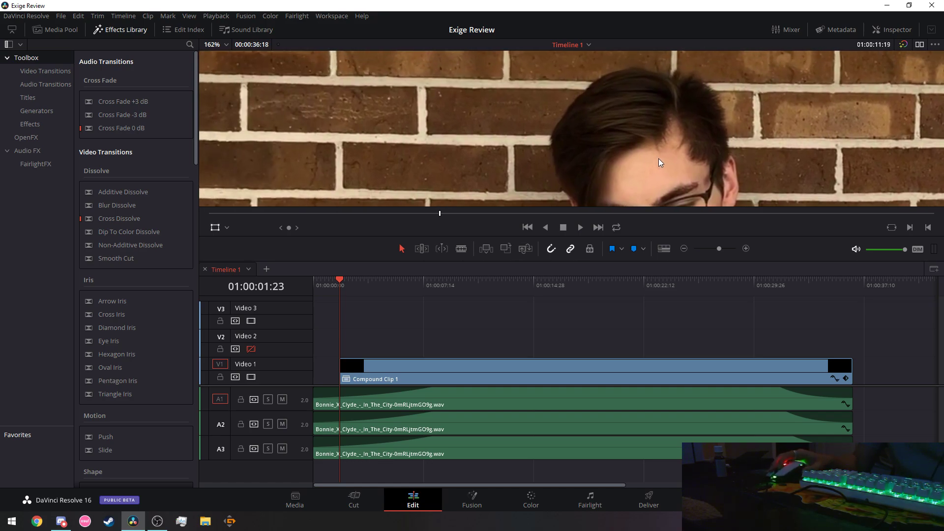
scroll(670, 188, "down", 5)
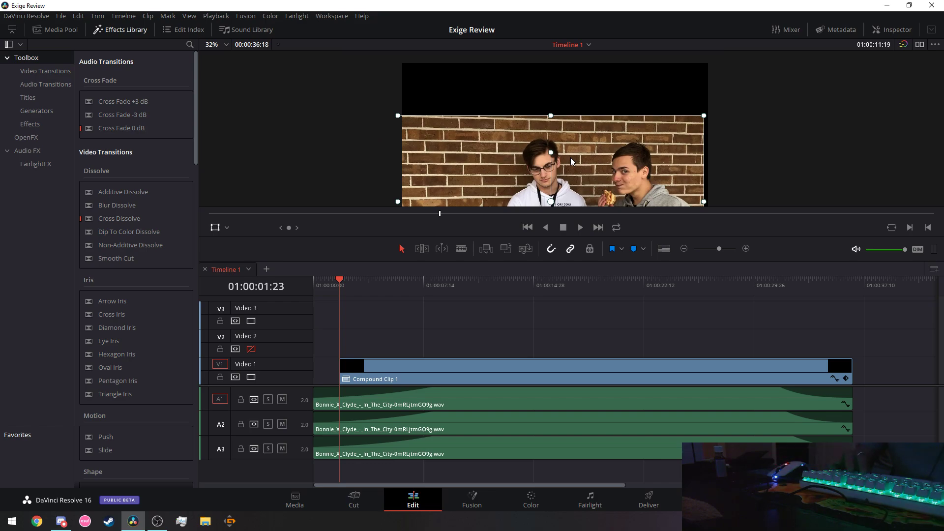
key("shift+z")
scroll(733, 119, "down", 3)
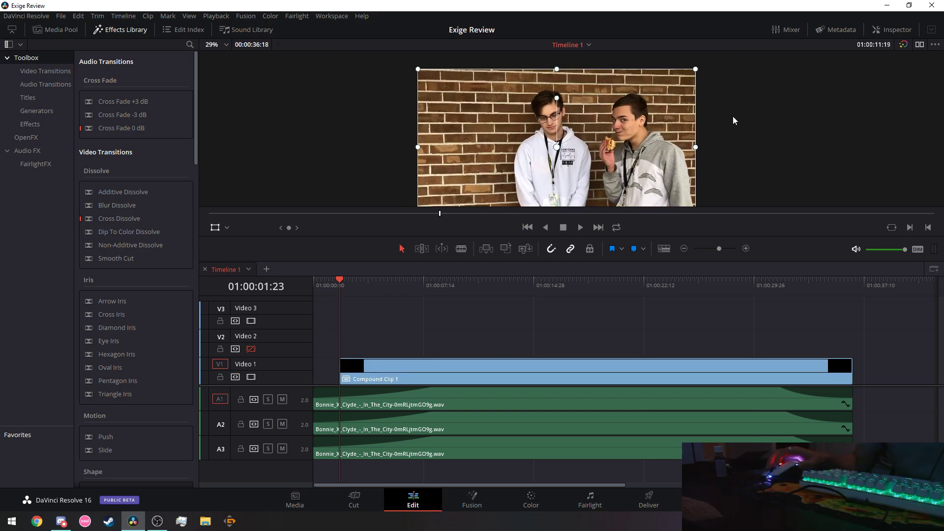
scroll(733, 117, "up", 10)
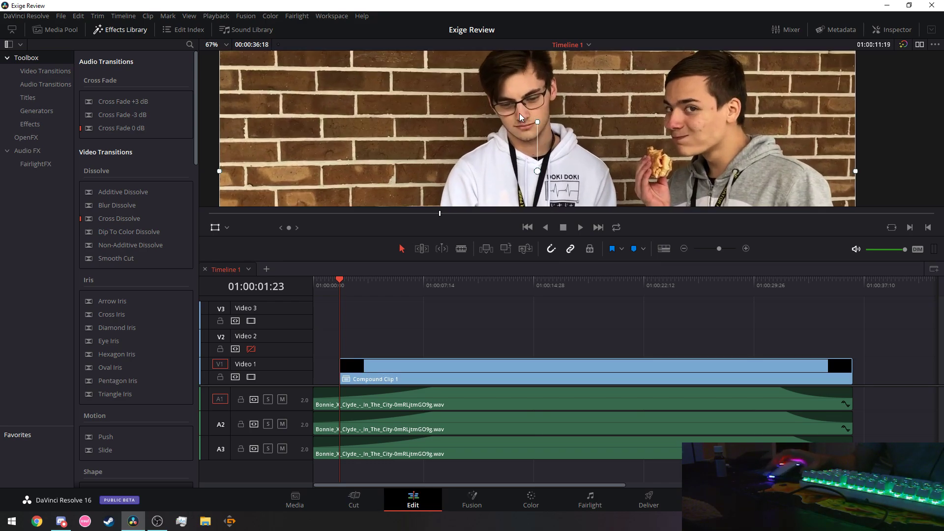
scroll(540, 149, "up", 8)
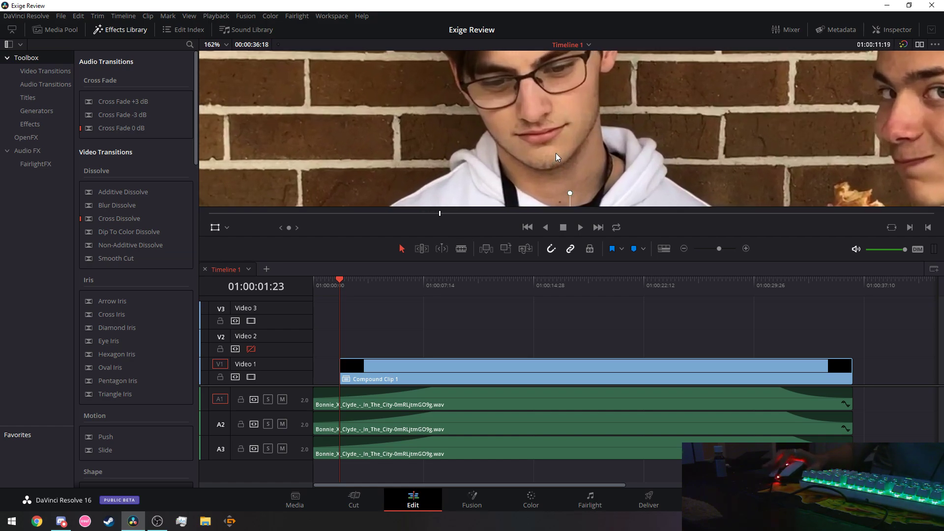
scroll(534, 102, "up", 8)
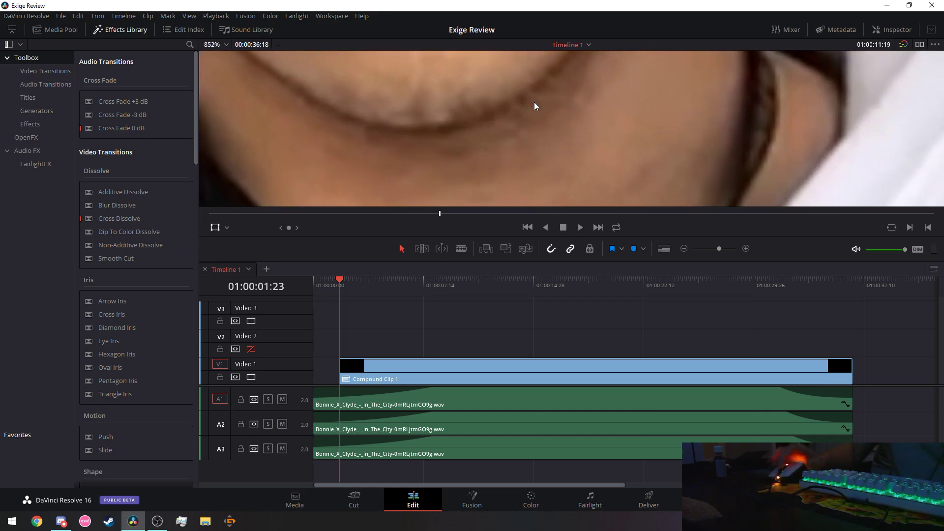
scroll(622, 100, "down", 10)
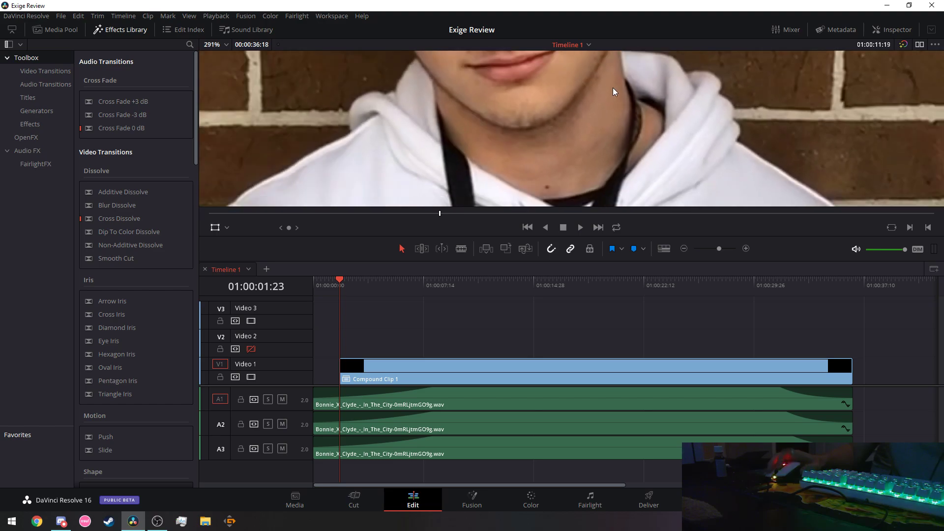
scroll(645, 165, "down", 2)
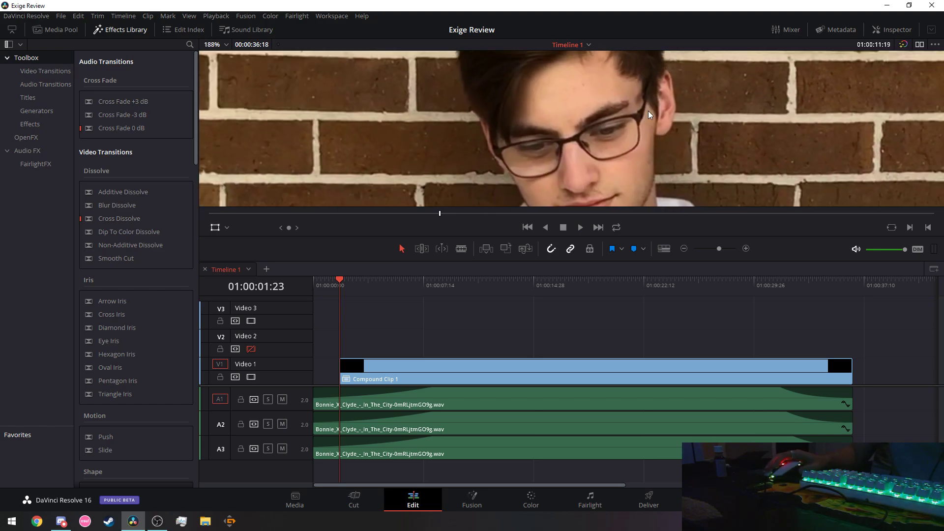
scroll(572, 145, "up", 12)
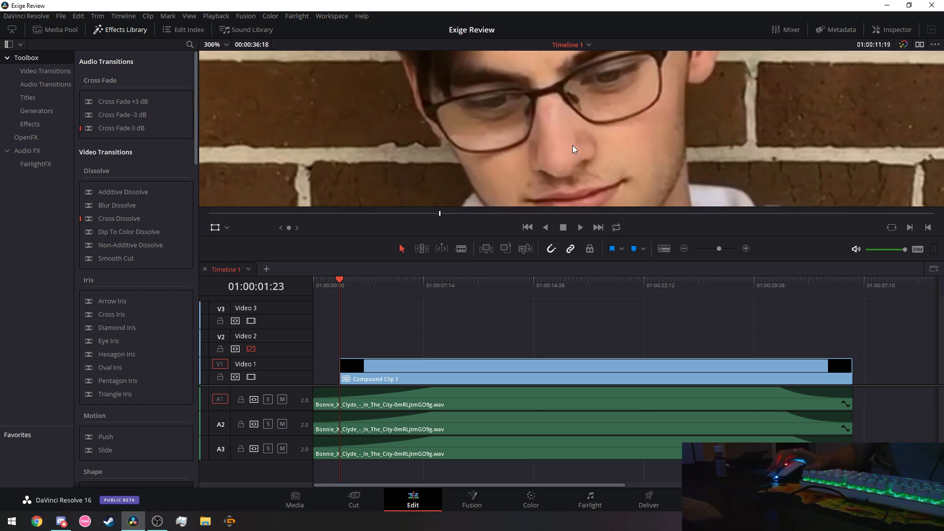
scroll(573, 146, "down", 12)
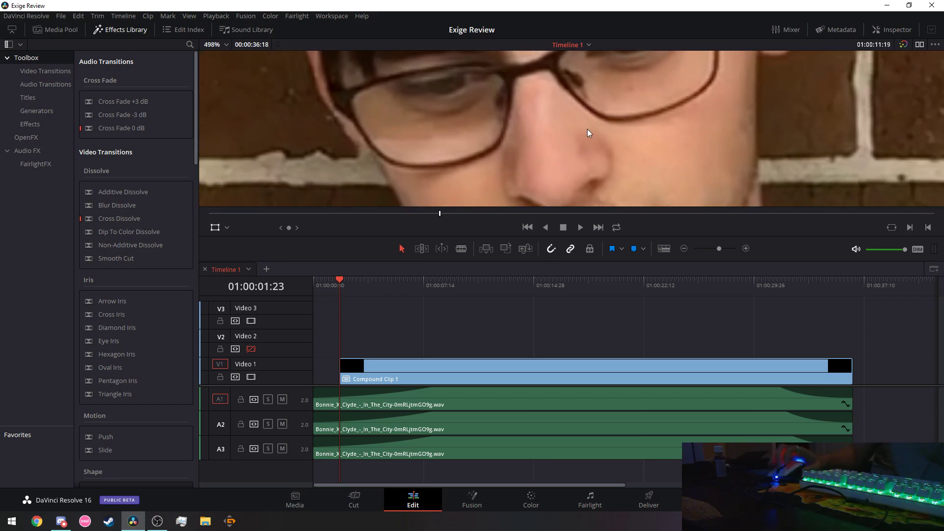
scroll(592, 122, "down", 5)
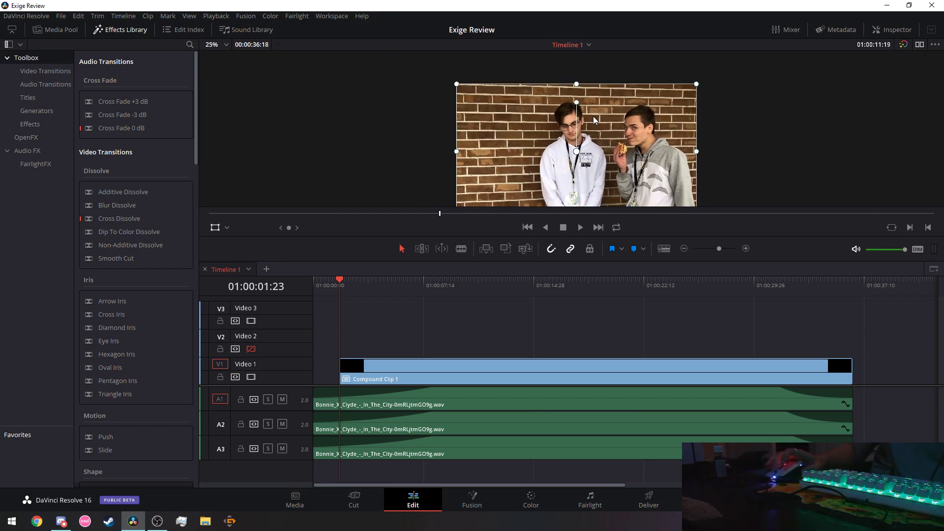
scroll(743, 133, "up", 3)
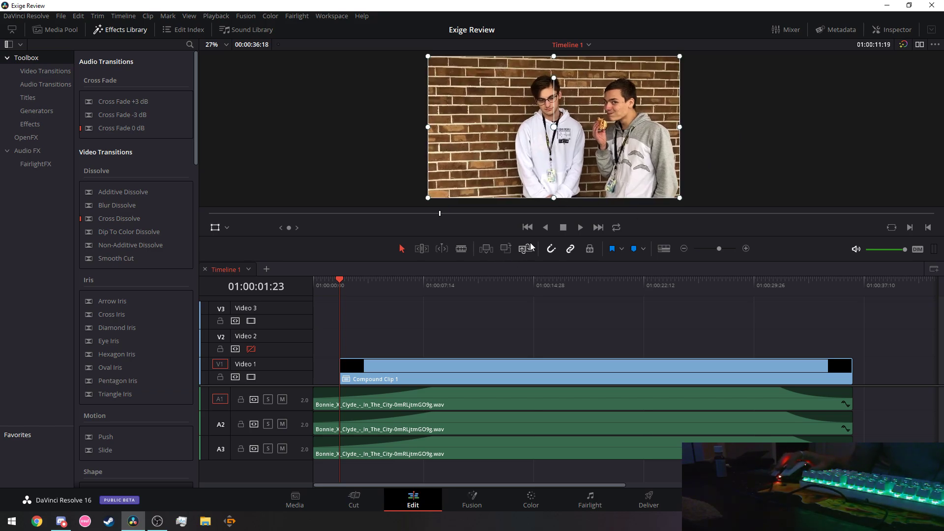
Replay the timeline from the start and stop the playhead at 01:00:08:10.
left_click(581, 227)
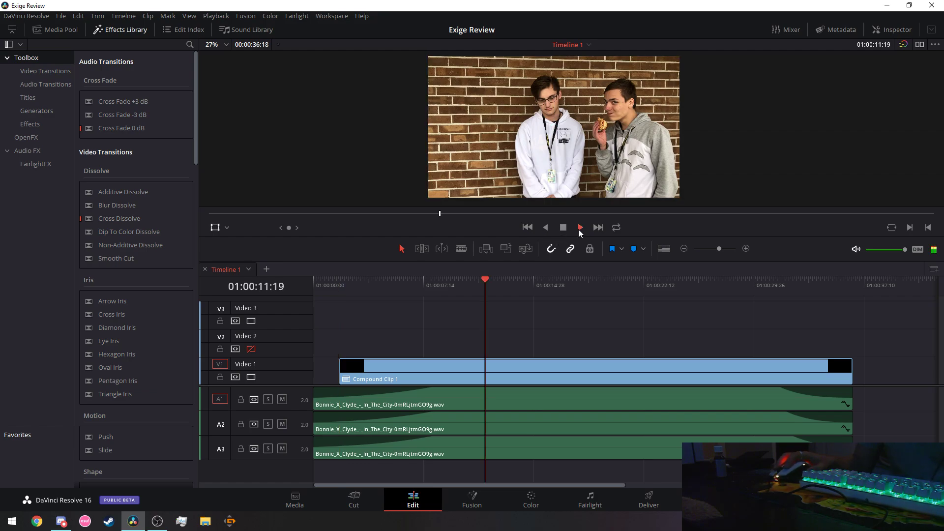
left_click_drag(502, 278, 316, 282)
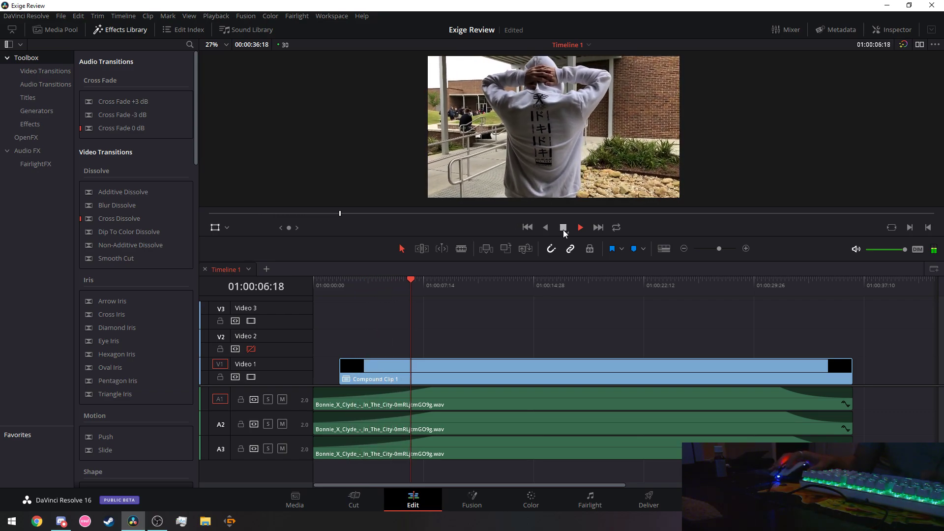
left_click(564, 229)
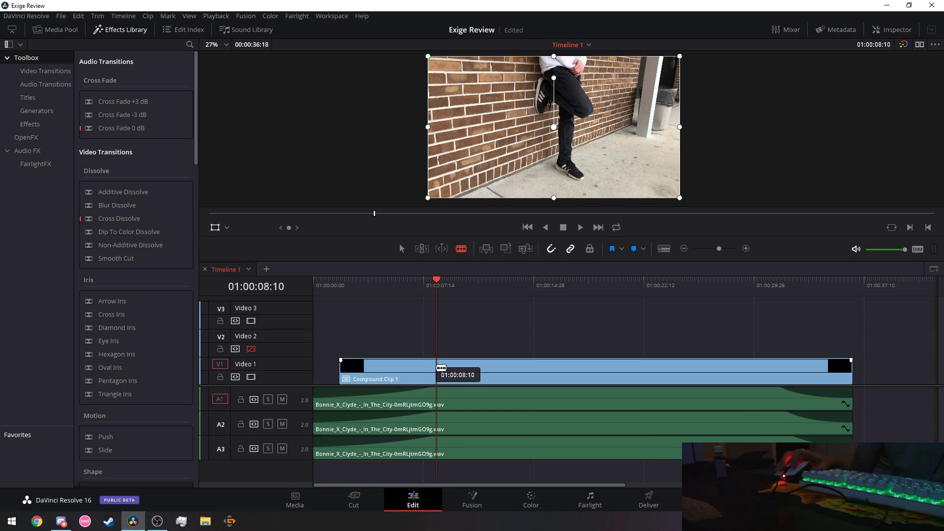
Blade Compound Clip 1 on V1 at 01:00:08:10, 01:00:09:07 and 01:00:10:10.
left_click(441, 368)
left_click(454, 374)
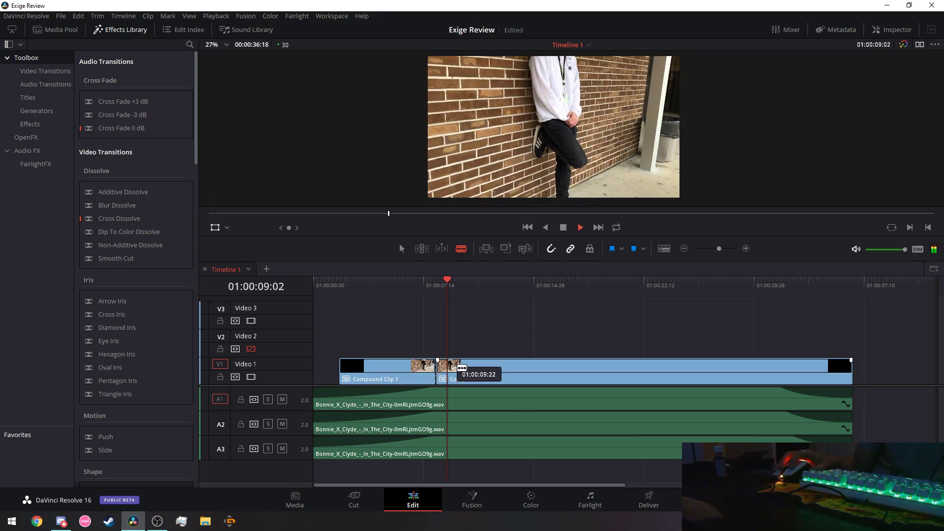
key("ctrl+b")
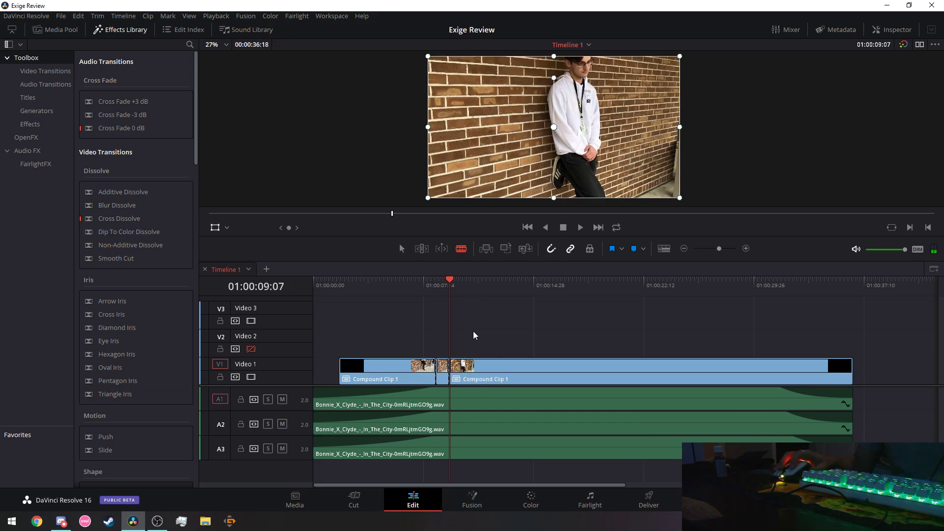
key("space")
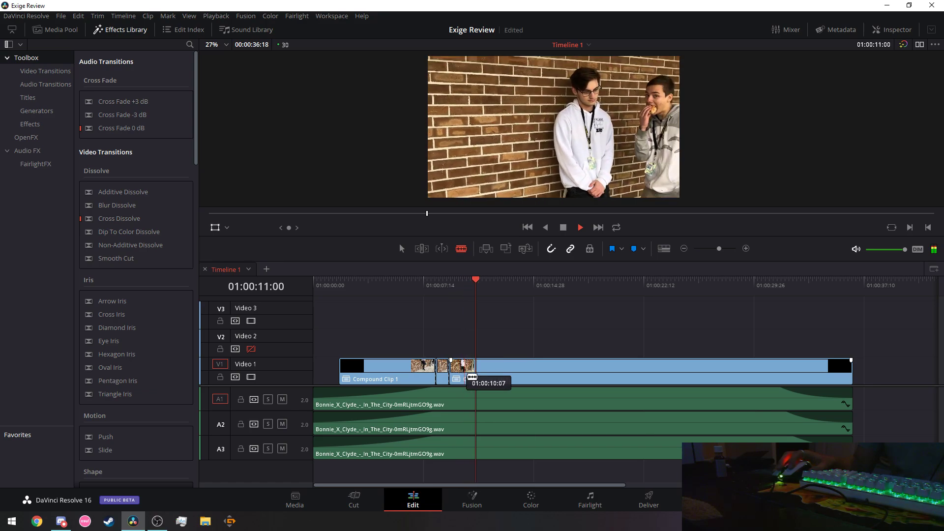
left_click(453, 281)
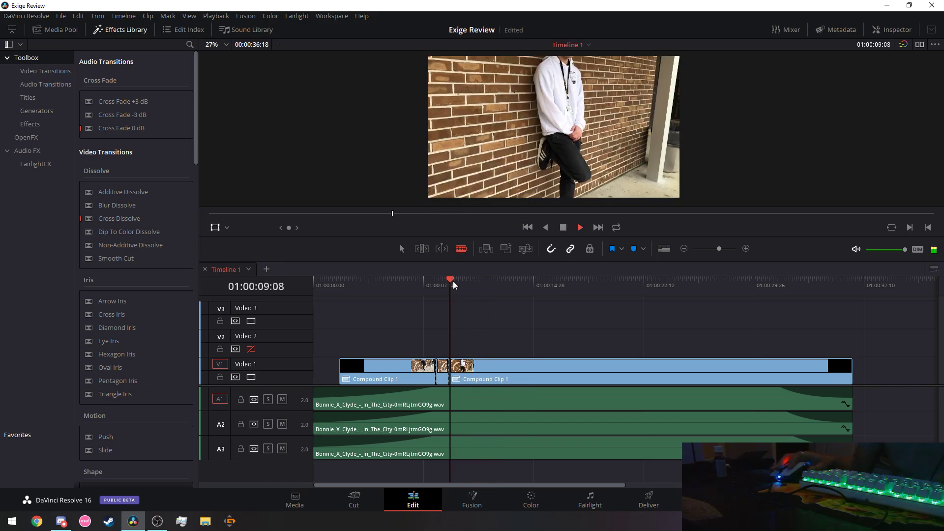
left_click(482, 360)
key("space")
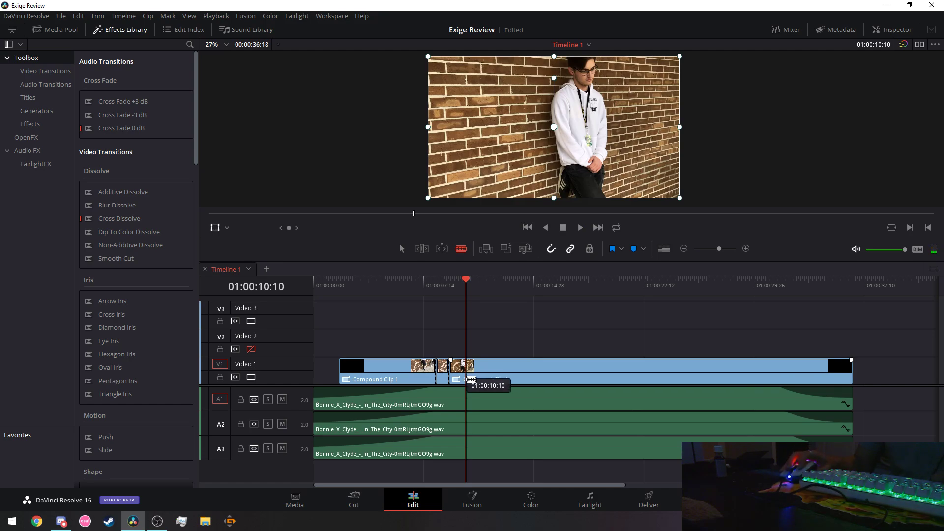
key("ctrl+b")
key("space")
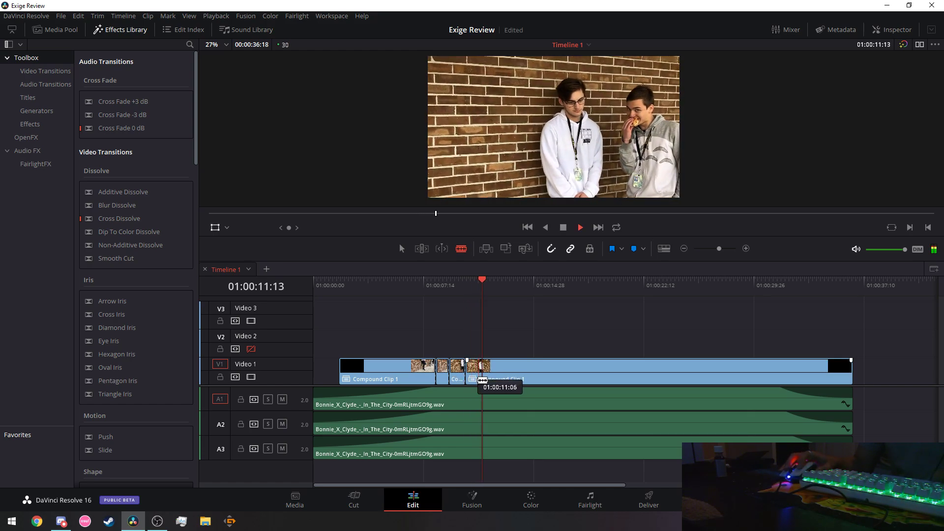
Replay from about 01:00:07:20 to review the new cuts, stopping at 01:00:12:13.
key("space")
left_click(426, 286)
key("space")
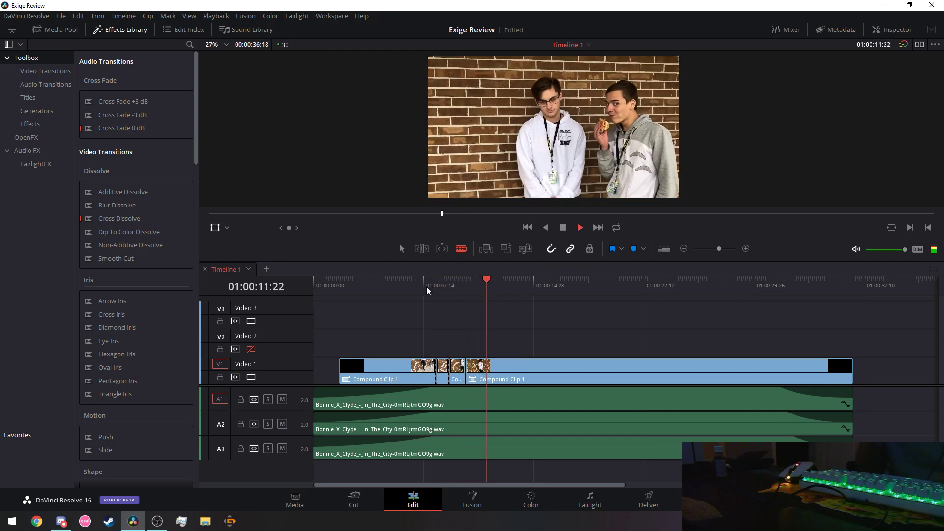
key("space")
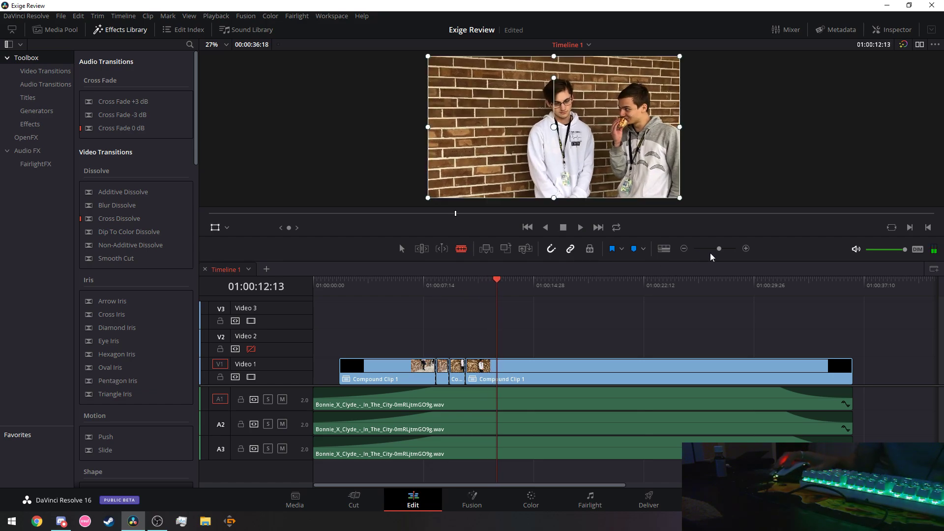
Zoom the timeline in and step the playhead frame by frame to find the next cut near 01:00:11.
left_click_drag(721, 249, 726, 249)
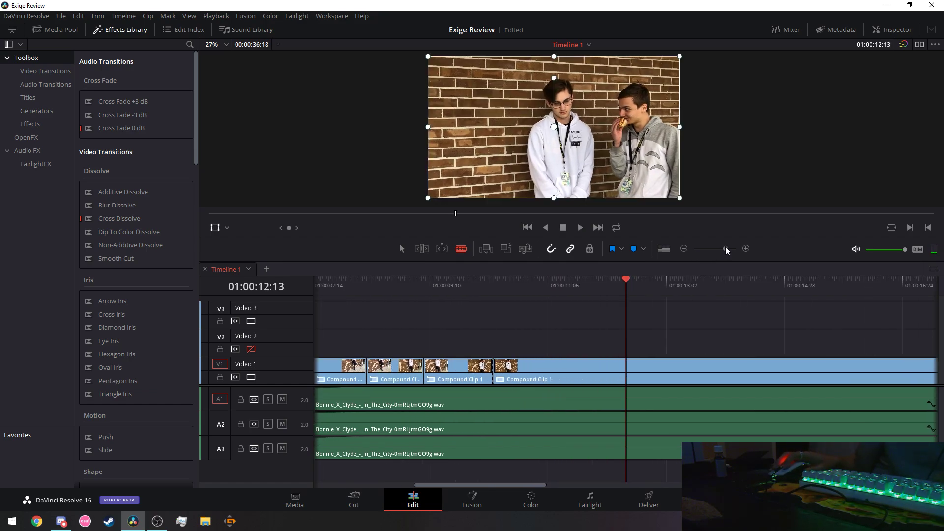
left_click(452, 284)
key("space")
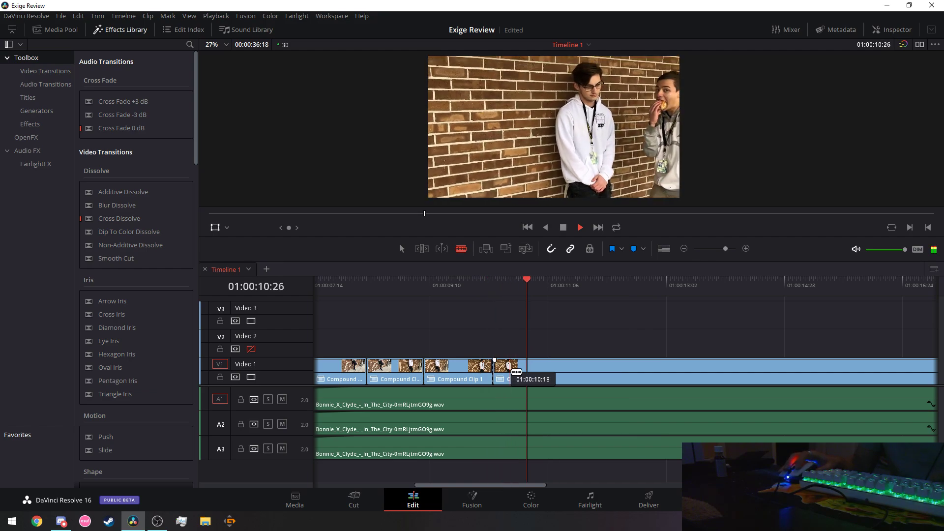
left_click(533, 284)
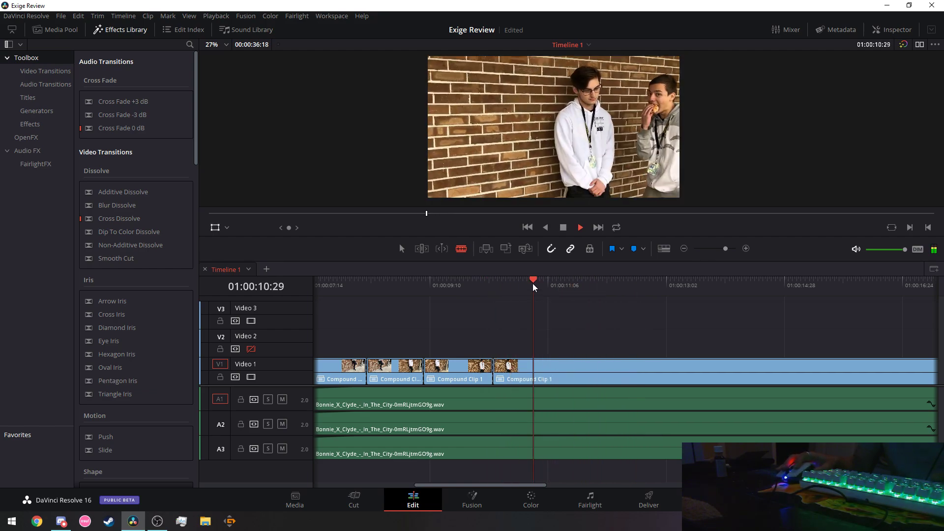
left_click(469, 283)
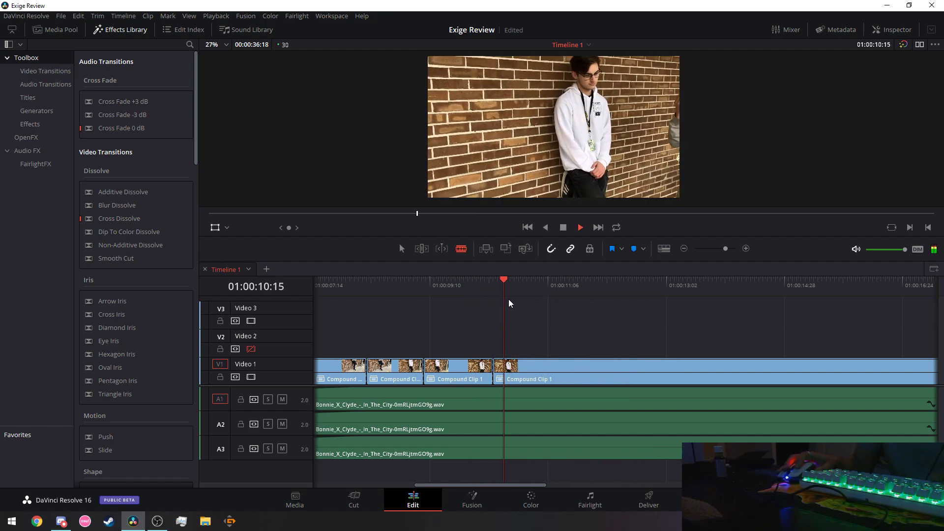
key("space")
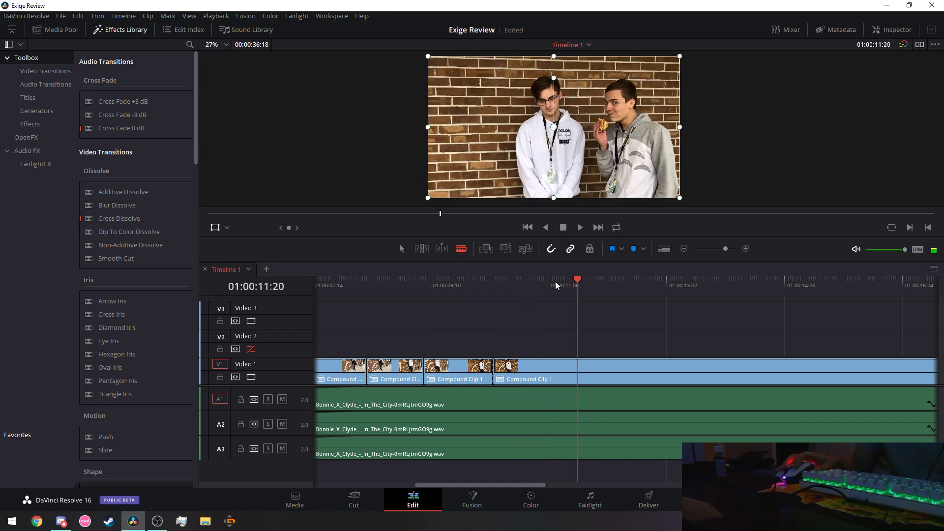
key("Left")
key("Left")
key("Left")
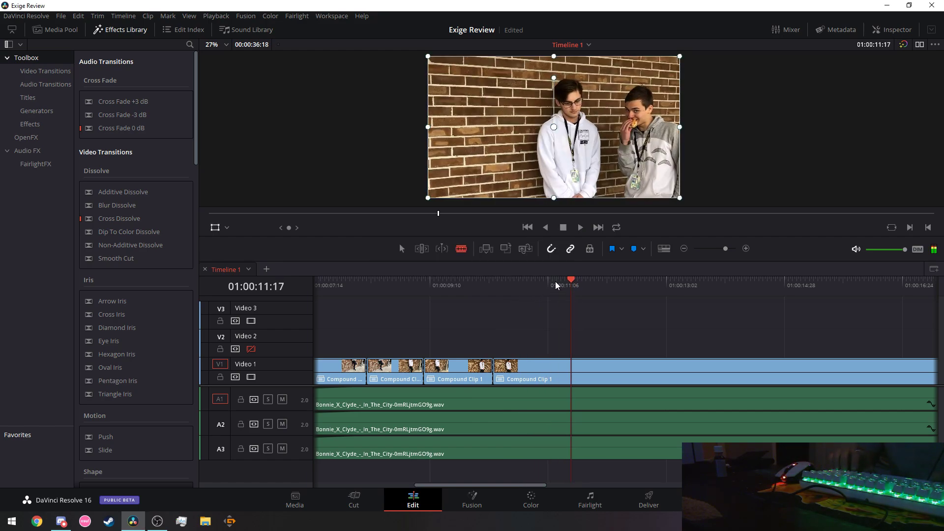
key("Left")
key("Right")
key("Right")
key("Right")
key("Right")
key("Right")
key("Right")
key("Right")
key("Left")
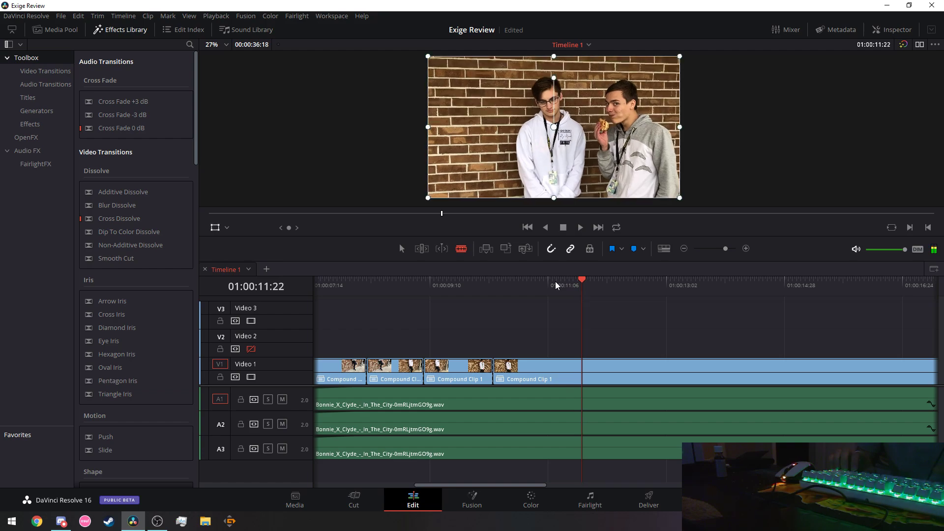
key("Left")
key("Left")
key("Left")
key("Left")
key("Left")
key("Left")
key("Left")
key("Left")
key("Left")
key("Left")
key("Left")
key("Left")
key("Left")
key("Left")
key("Left")
key("Left")
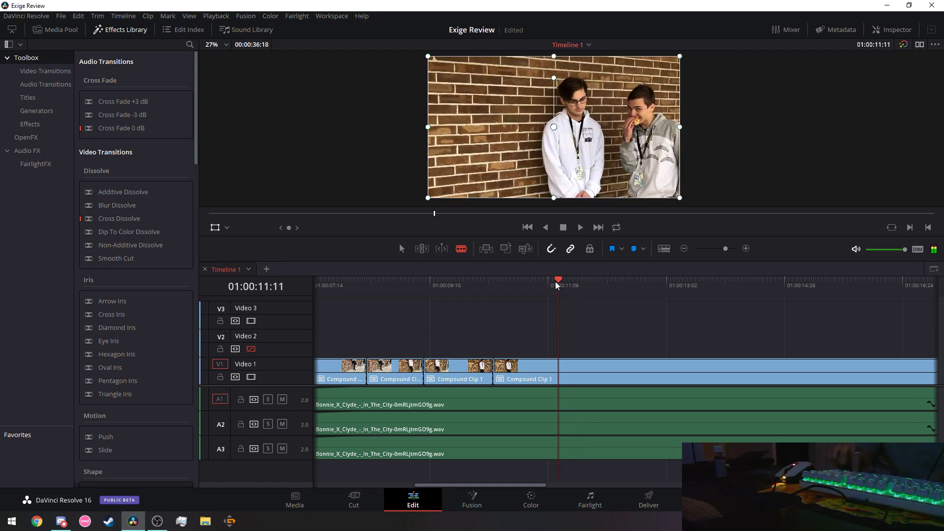
key("Left")
key("Left")
key("Left")
key("Left")
key("Left")
key("Left")
key("Left")
key("Left")
key("Left")
key("Left")
key("Left")
key("Left")
key("Left")
key("Left")
key("Left")
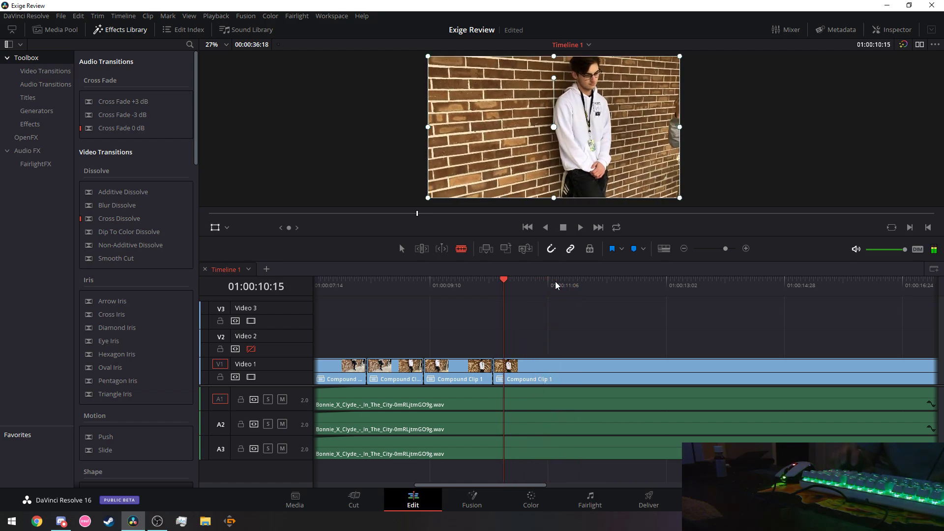
Cut Compound Clip 1 on V1 at about 01:00:11:12 and at 01:00:12:13.
left_click_drag(493, 282, 561, 282)
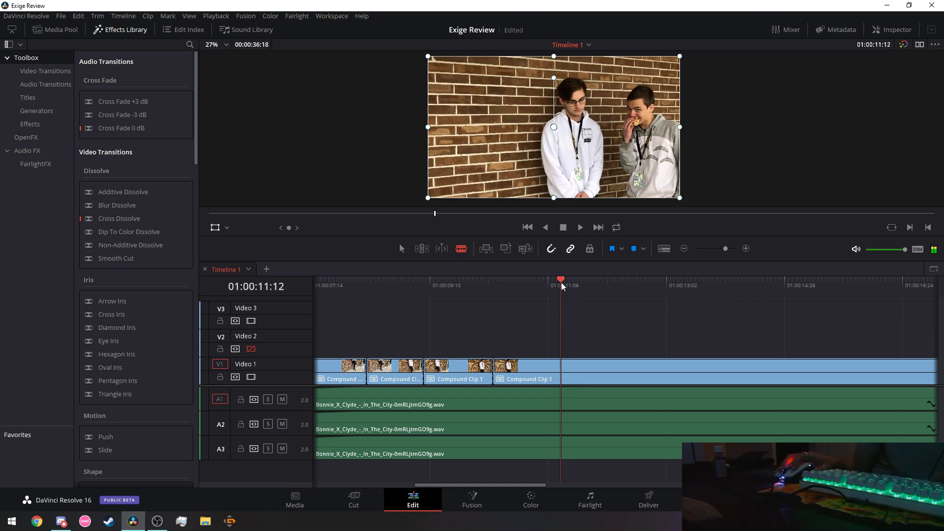
left_click(563, 373)
left_click(413, 282)
key("space")
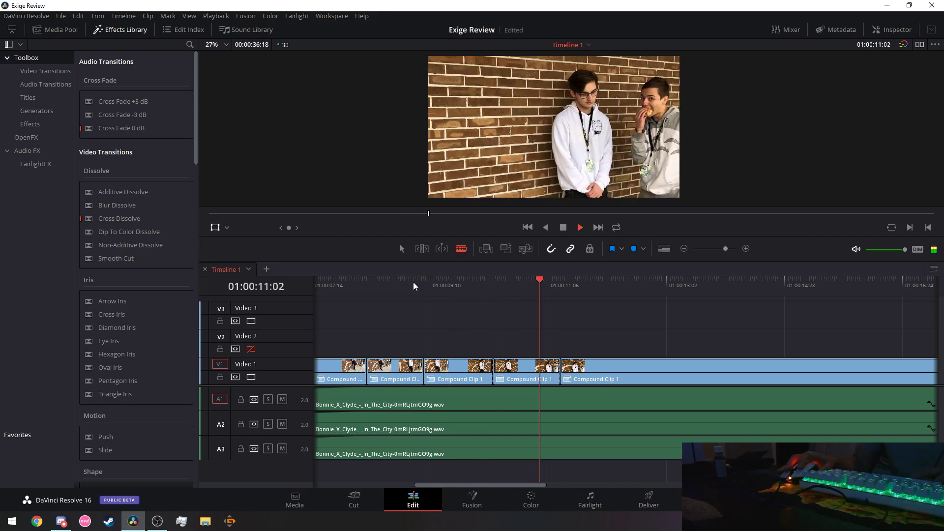
key("space")
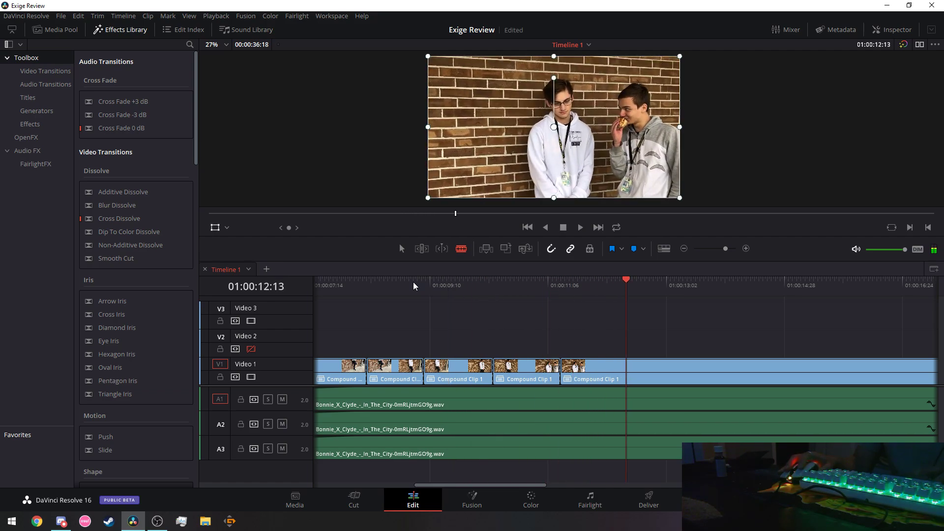
left_click(632, 370)
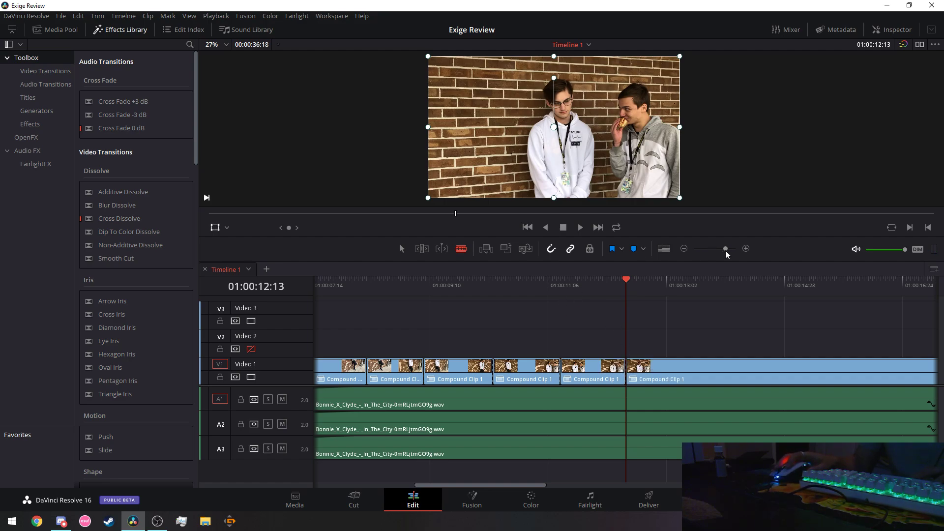
left_click_drag(725, 250, 721, 249)
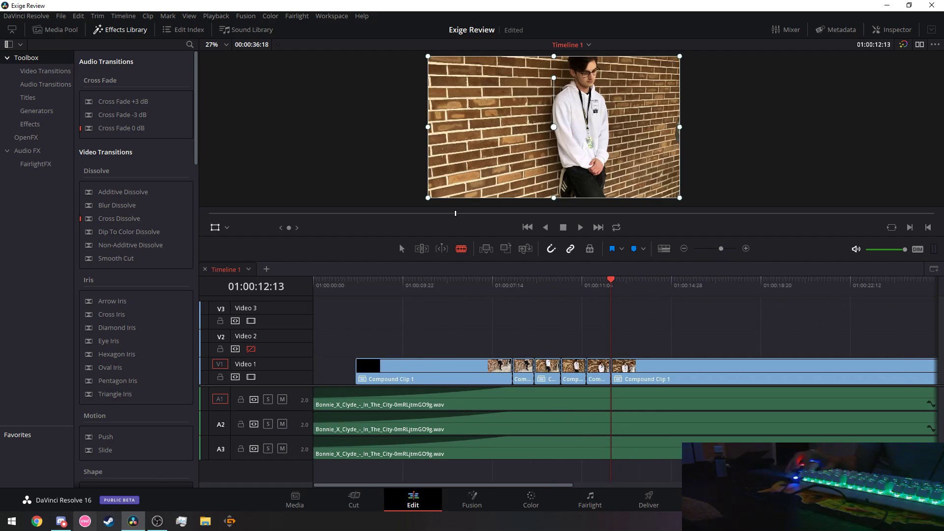
key("alt+Tab")
key("alt+Tab")
key("space")
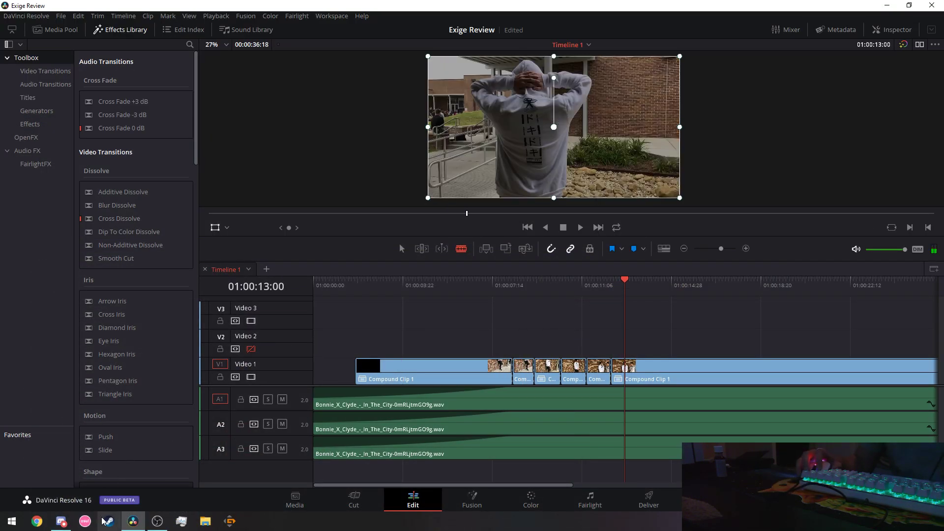
left_click(61, 521)
left_click(550, 19)
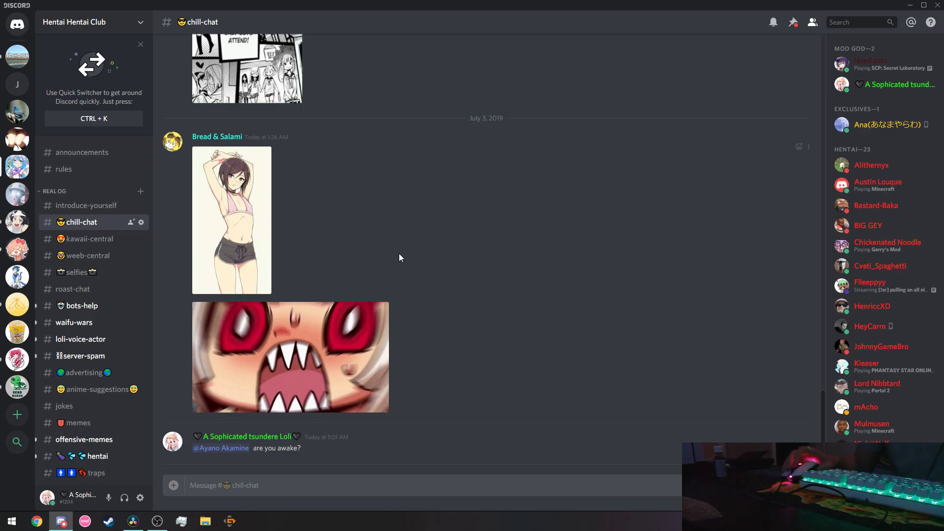
key("alt+Tab")
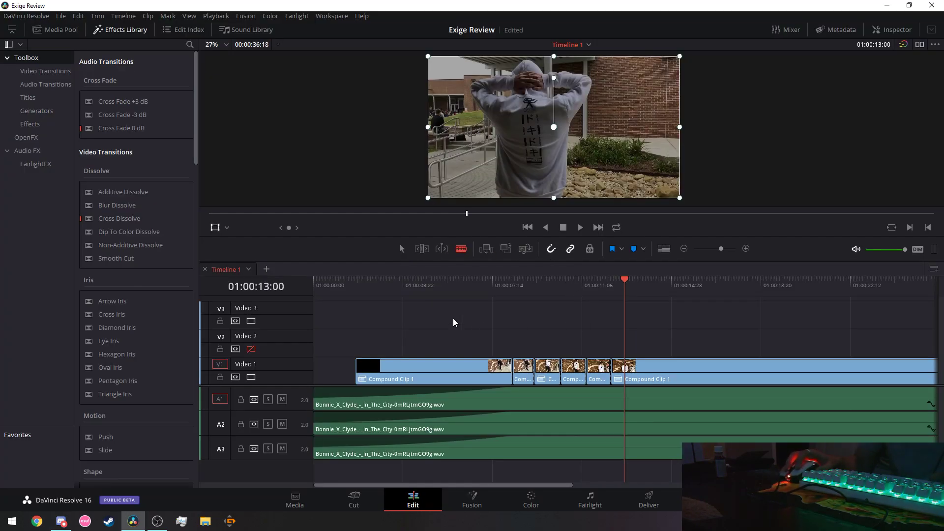
left_click(401, 294)
key("space")
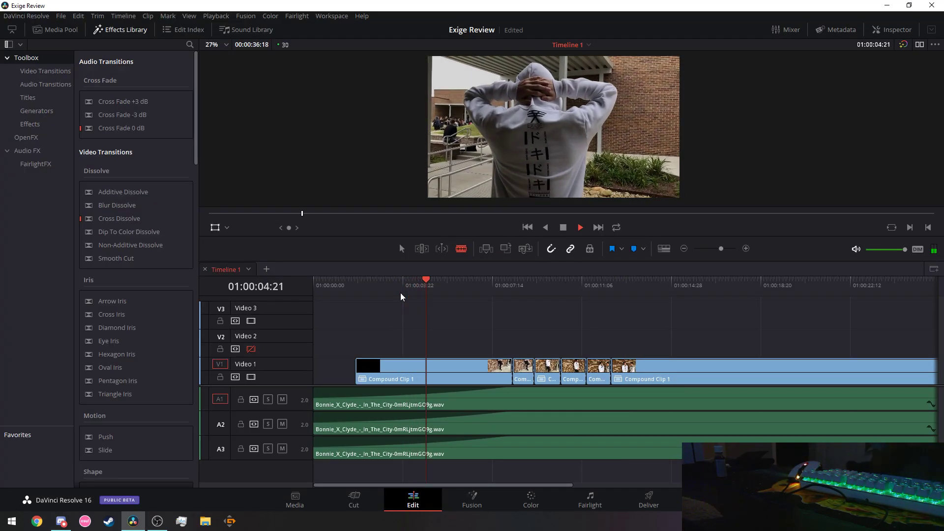
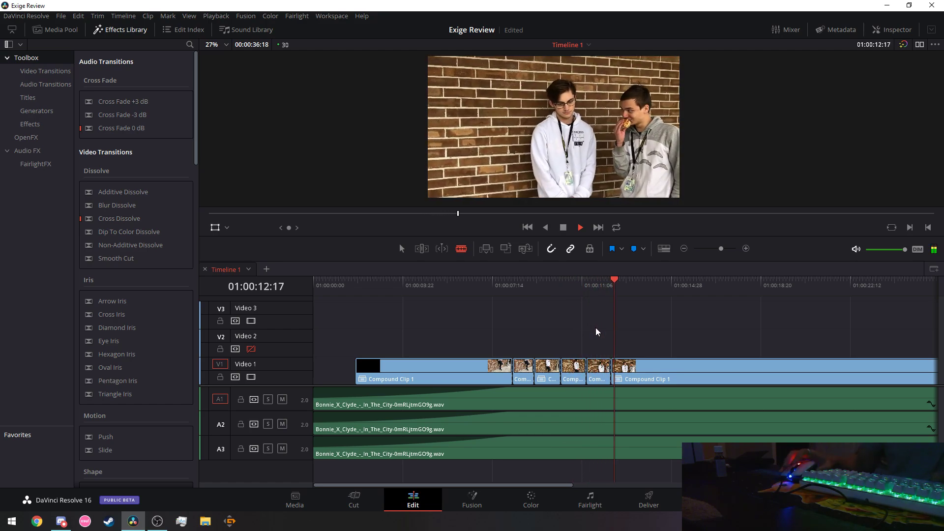
Find the beat at 01:00:13:14 frame by frame and blade the V1 compound clip there.
key("space")
left_click_drag(441, 486, 500, 485)
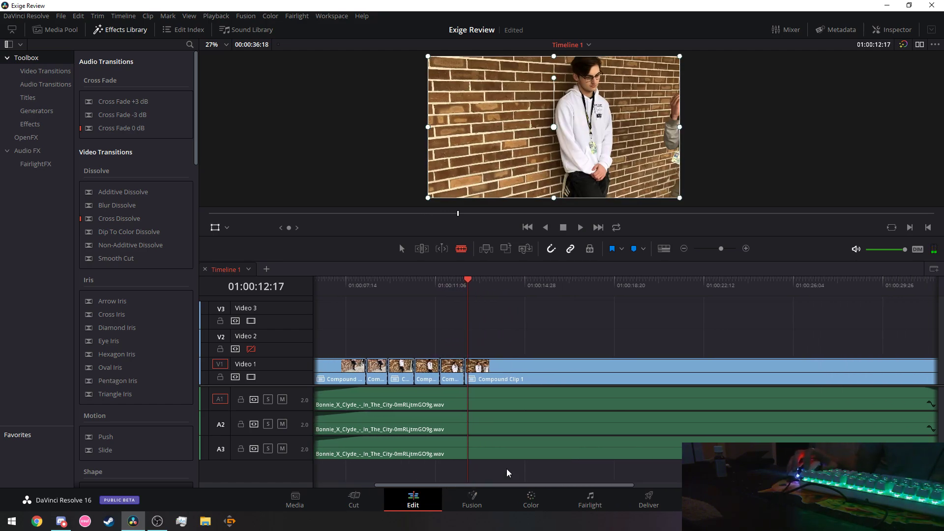
key("space")
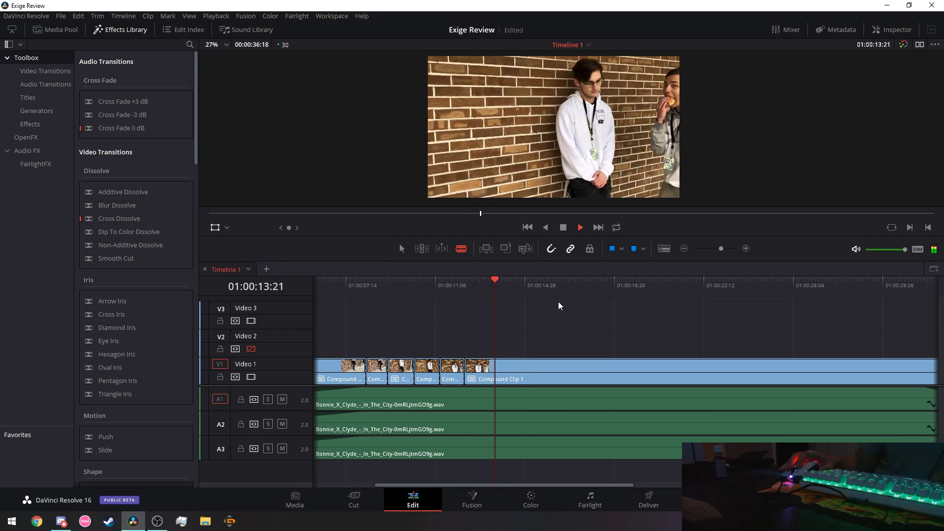
key("space")
key("Left")
key("Left")
key("Left")
key("Left")
key("Left")
key("Left")
key("Left")
key("Left")
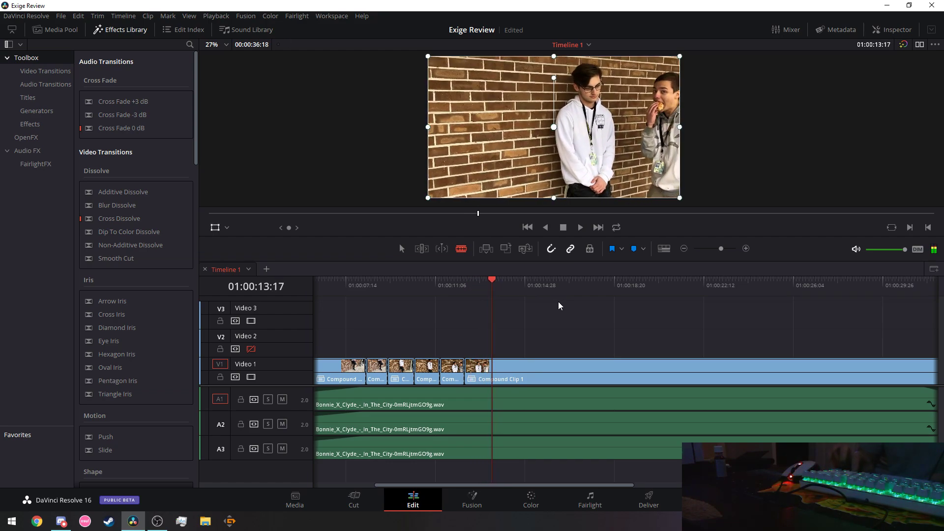
key("Left")
key("Left")
key("Left")
key("Left")
key("Left")
key("Left")
key("Left")
key("Left")
key("Left")
key("Left")
key("Left")
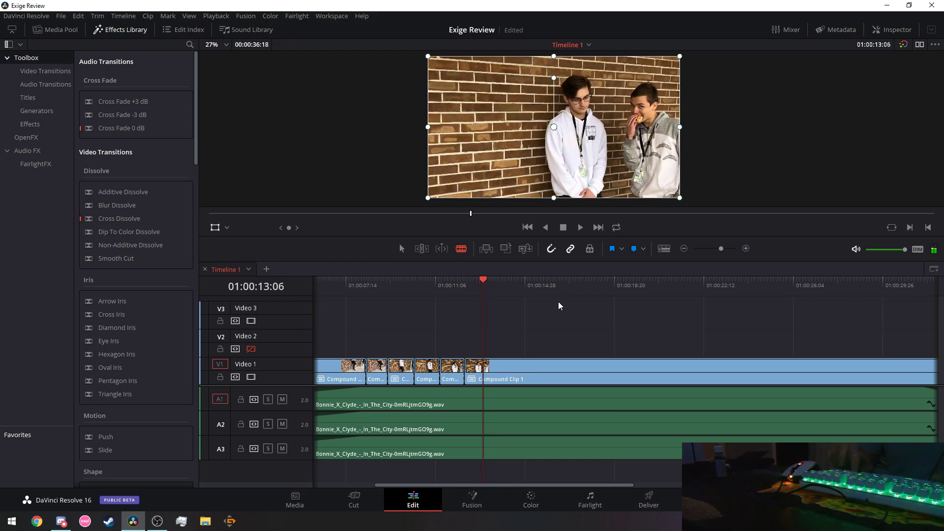
key("Right")
key("Right")
key("Right")
key("Right")
key("Right")
key("Right")
key("Right")
key("Right")
key("Right")
key("Right")
key("Right")
key("Right")
key("Right")
key("Right")
key("Right")
key("Right")
key("Left")
key("Left")
key("Left")
key("Left")
key("Left")
key("Left")
key("Left")
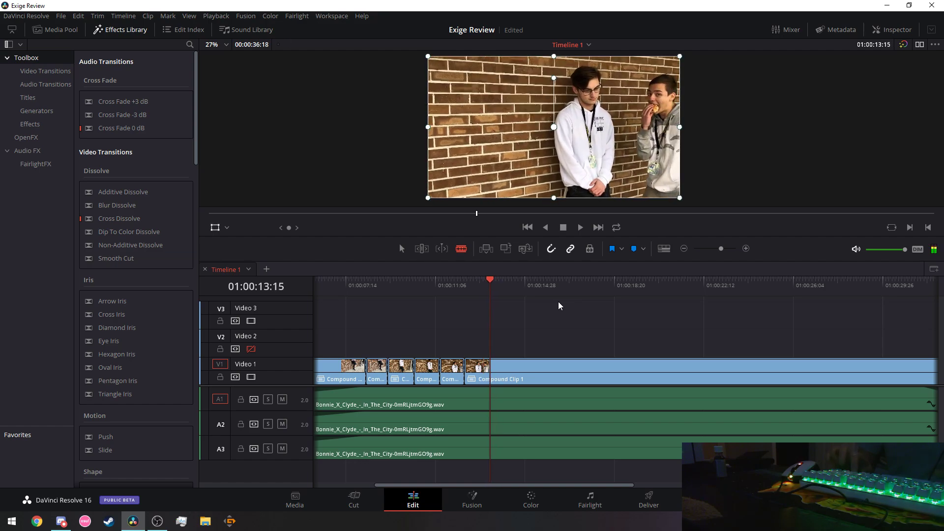
key("Left")
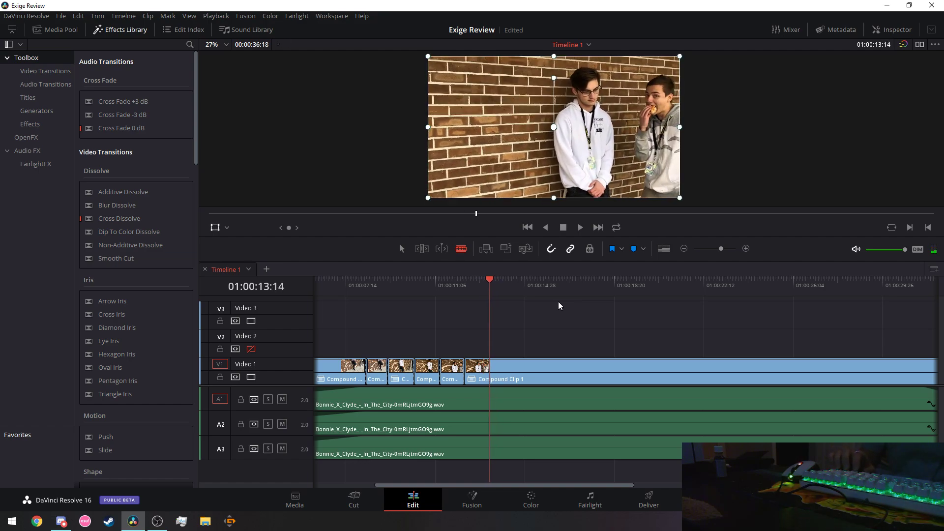
key("Right")
key("Right")
key("Right")
key("Left")
key("Left")
key("Left")
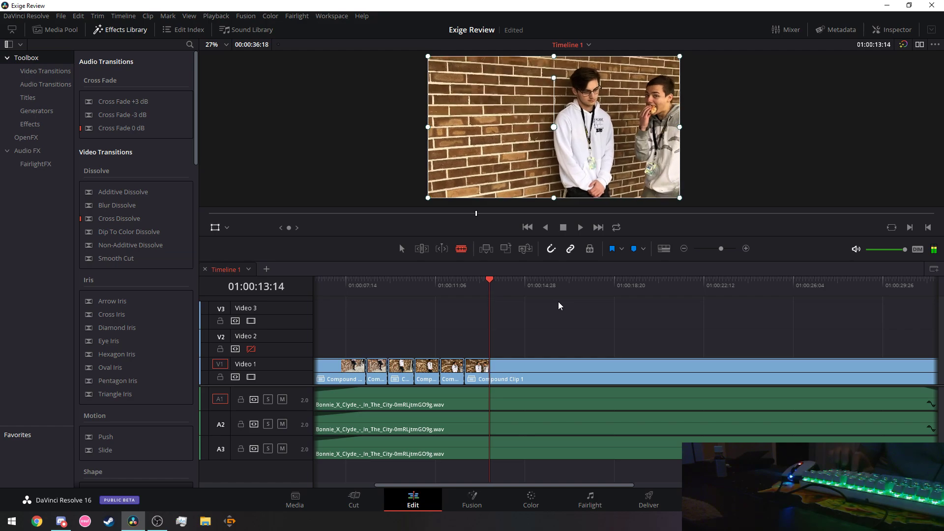
left_click(491, 369)
Replay the cuts from about 01:00:06:12 and zoom the timeline out.
key("End")
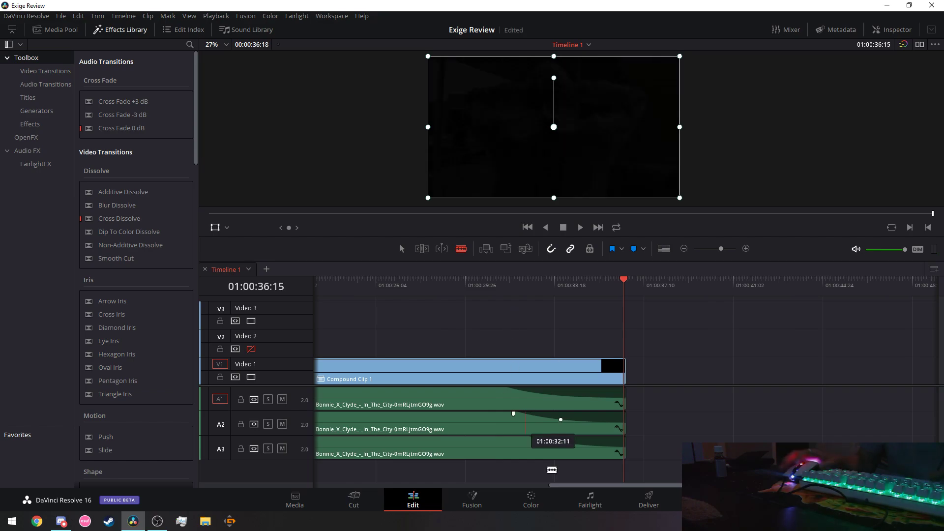
left_click_drag(622, 486, 407, 477)
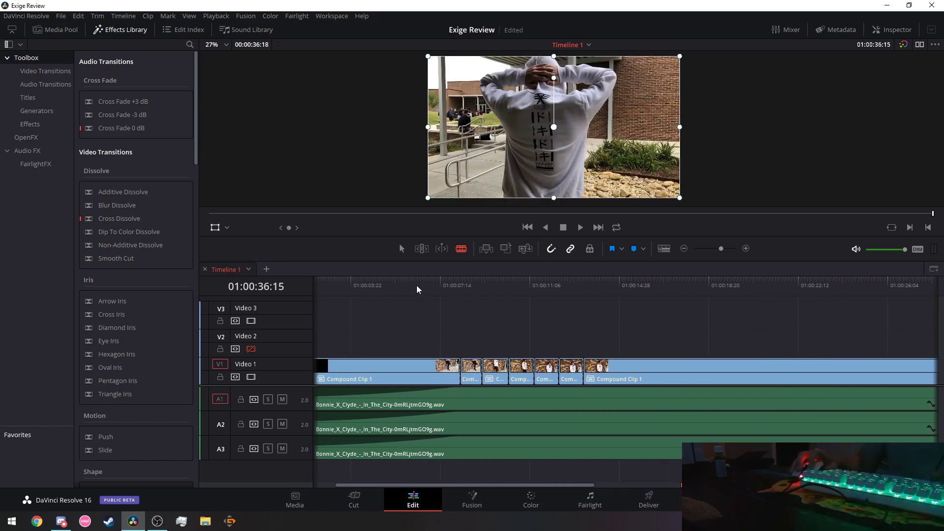
left_click(415, 282)
key("space")
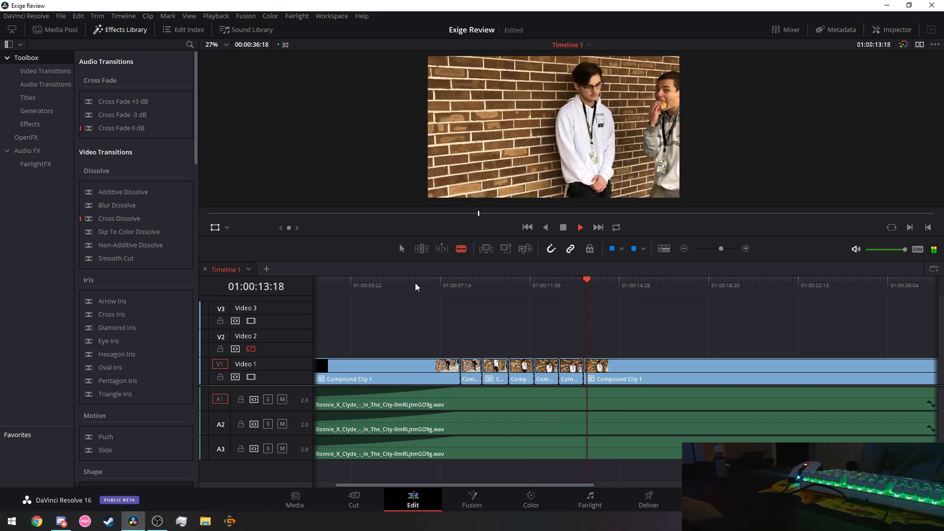
key("space")
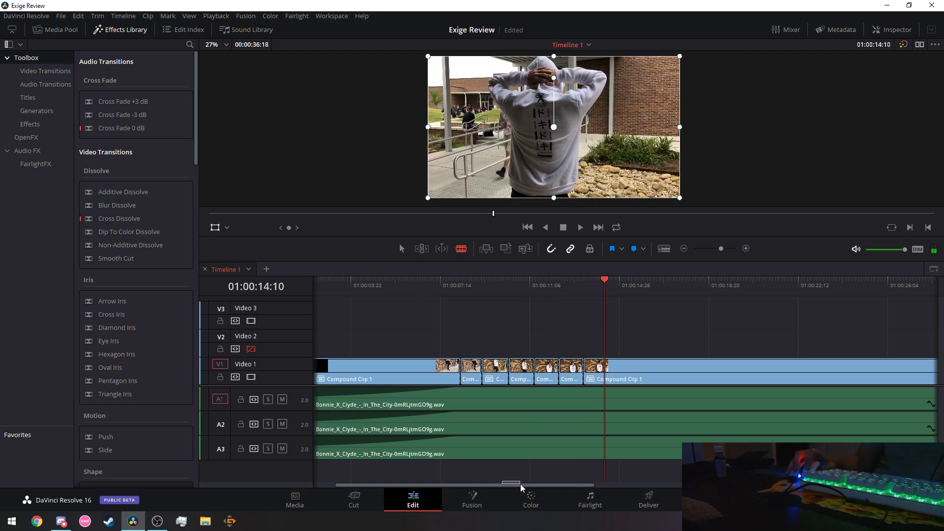
scroll(525, 486, "down", 2)
Zoom in on the cuts and split the V1 clip on the beat at 01:00:14:09.
scroll(720, 249, "down", 1)
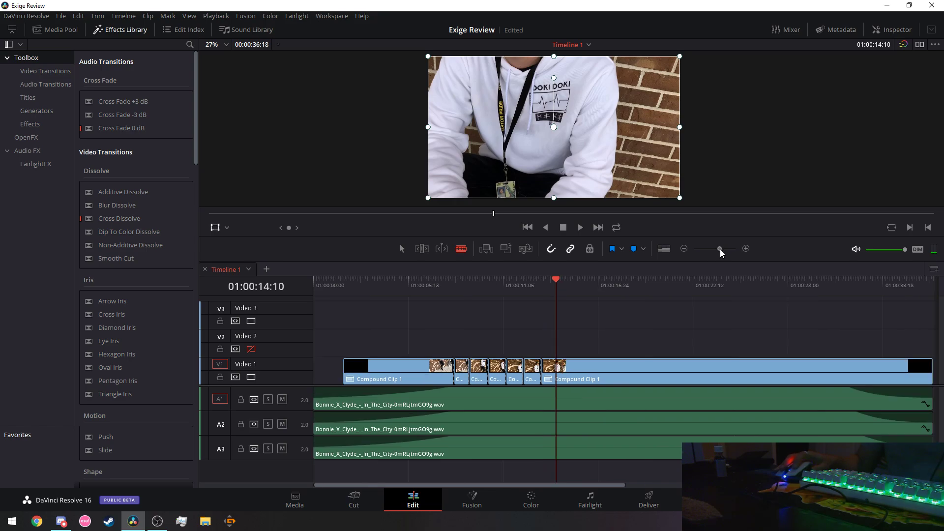
left_click_drag(721, 249, 727, 250)
left_click(399, 285)
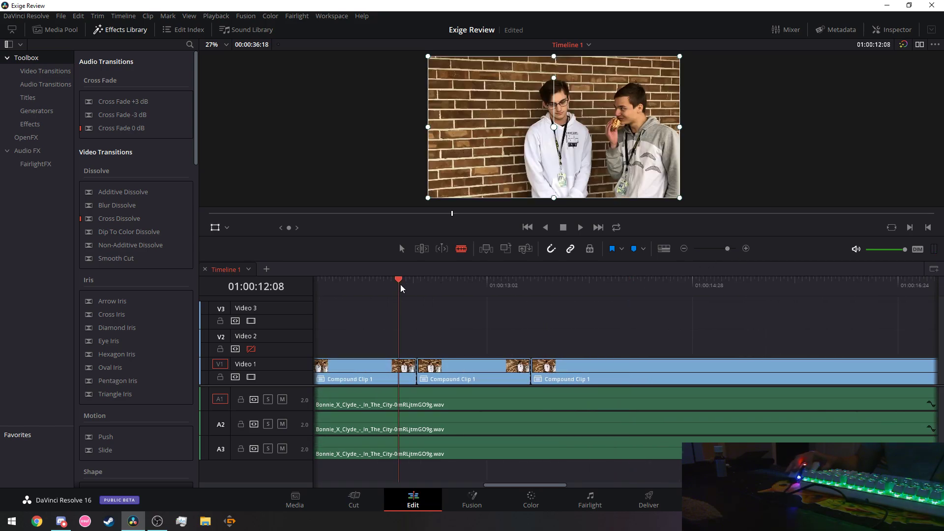
key("space")
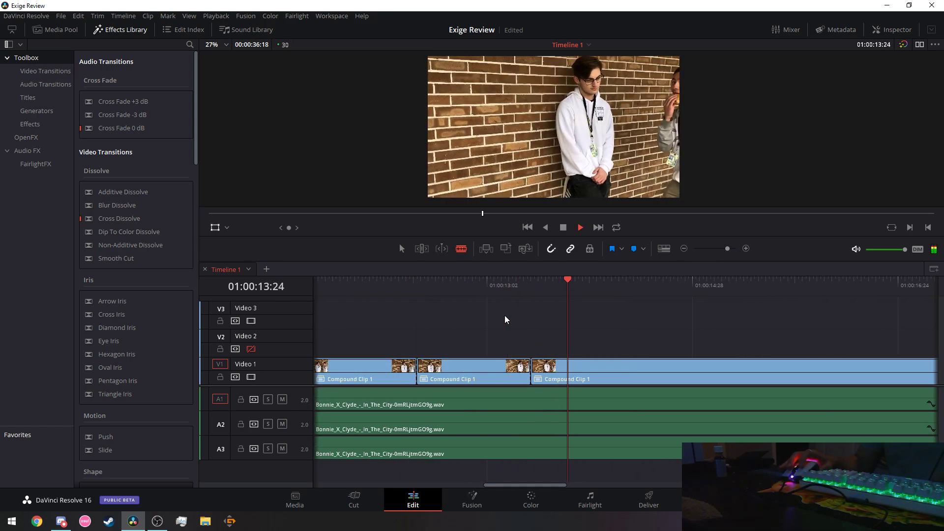
key("space")
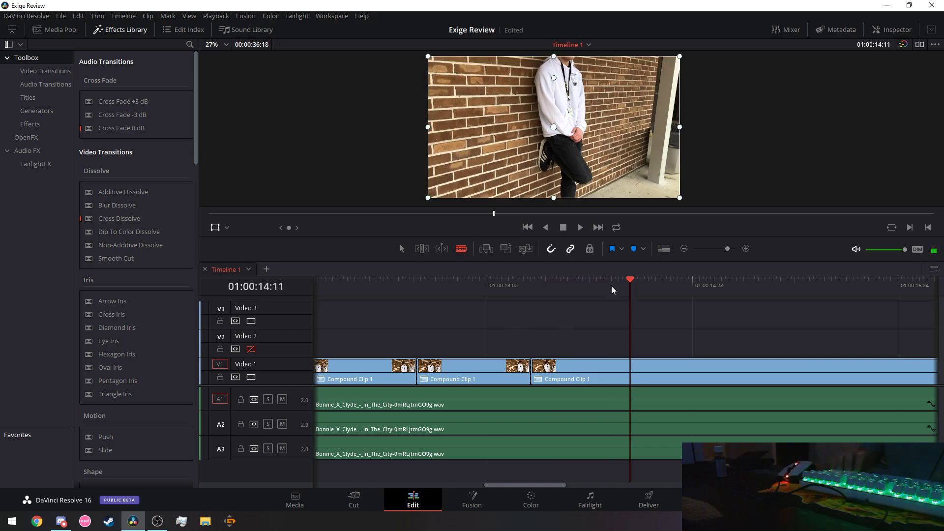
key("Left")
key("Left")
key("Left")
key("Right")
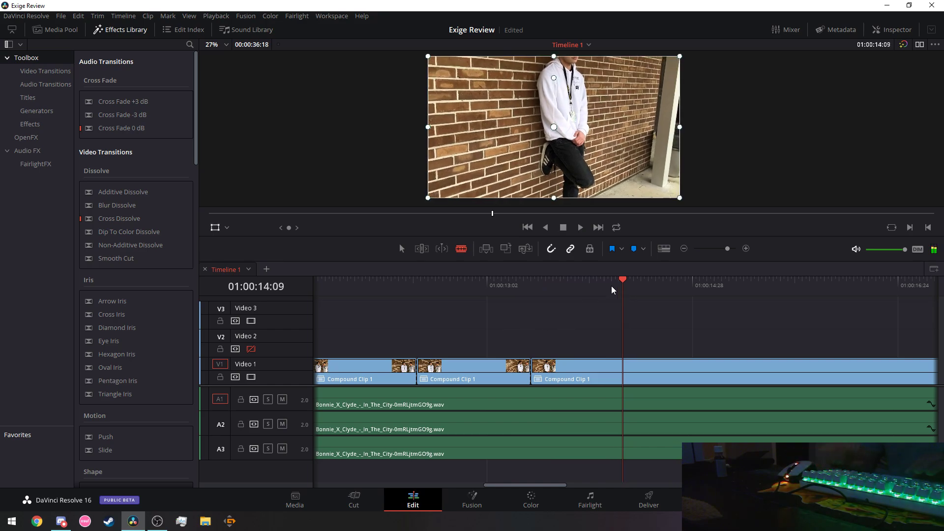
left_click(625, 372)
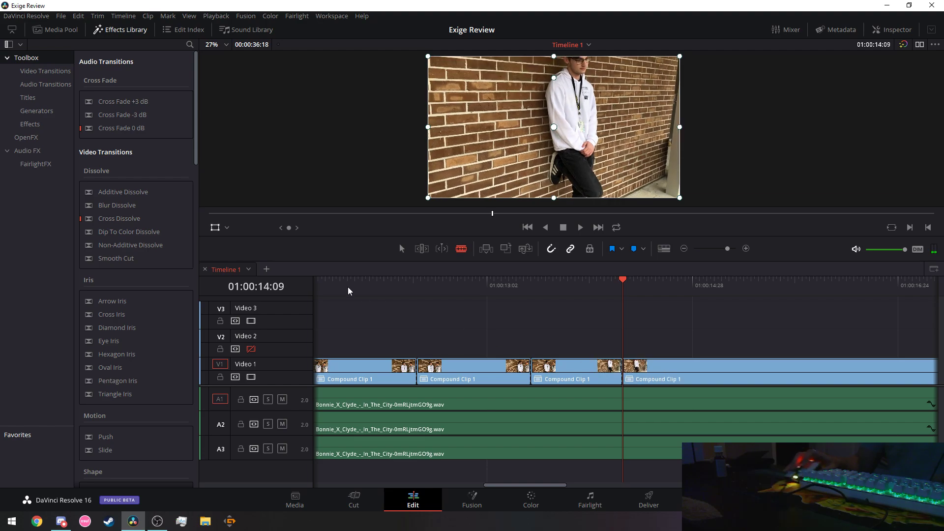
Split the clip at 01:00:14:02 and delete the resulting short slice, closing the gap.
left_click(343, 280)
key("space")
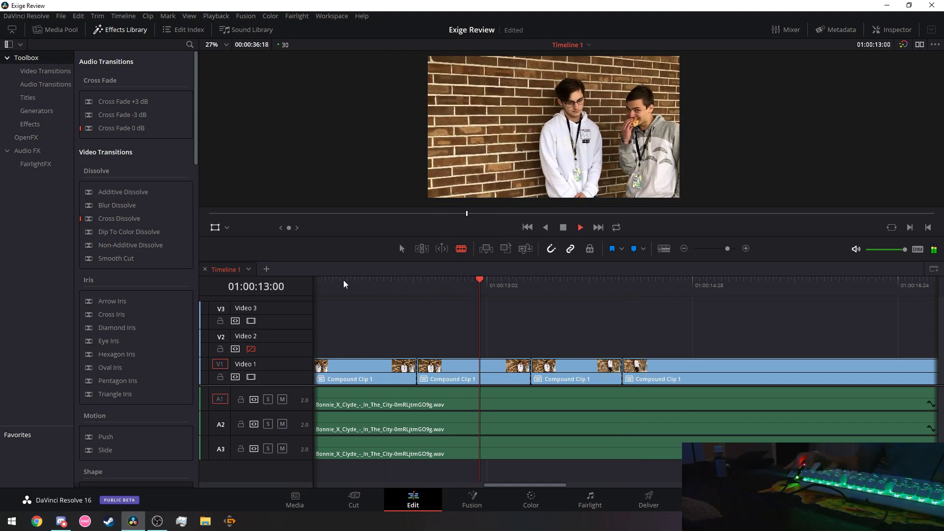
key("space")
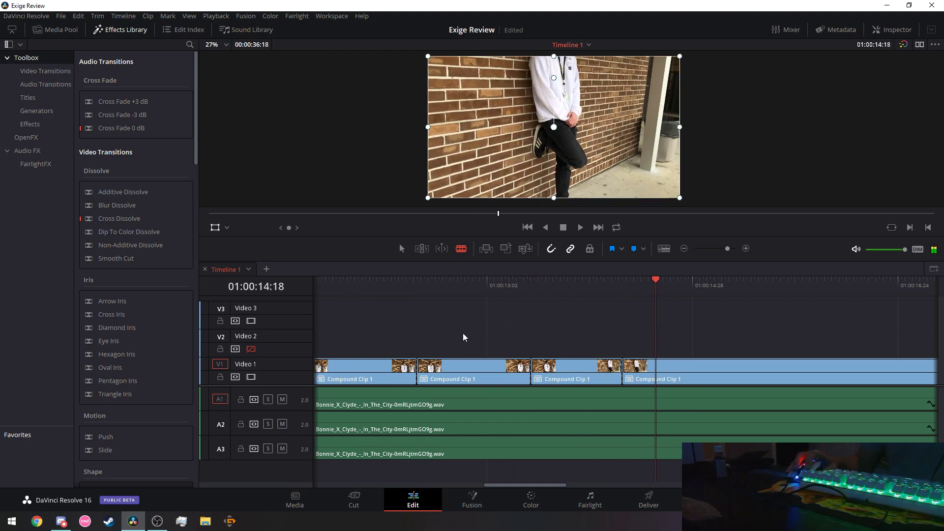
left_click(591, 282)
left_click(597, 280)
key("ctrl+b")
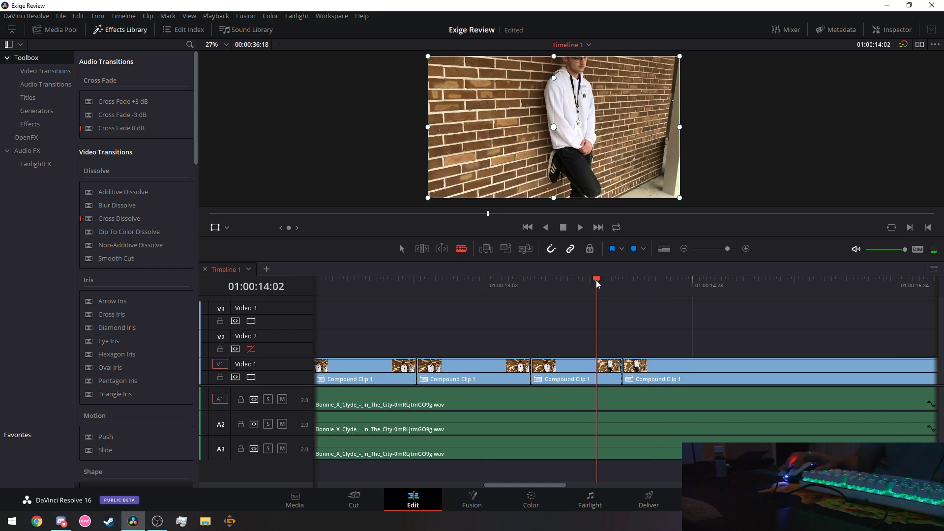
key("Delete")
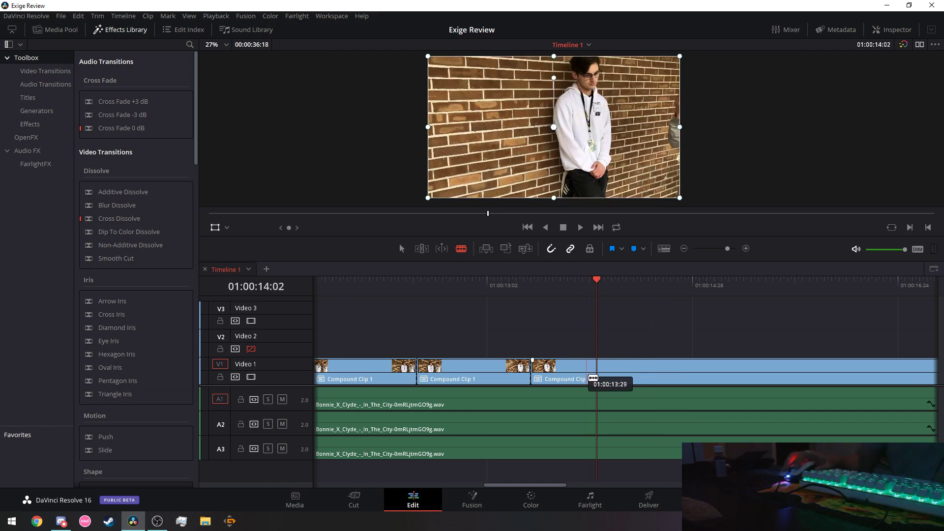
Replay the revised section and cut the V1 clip at 01:00:14:20.
left_click(352, 282)
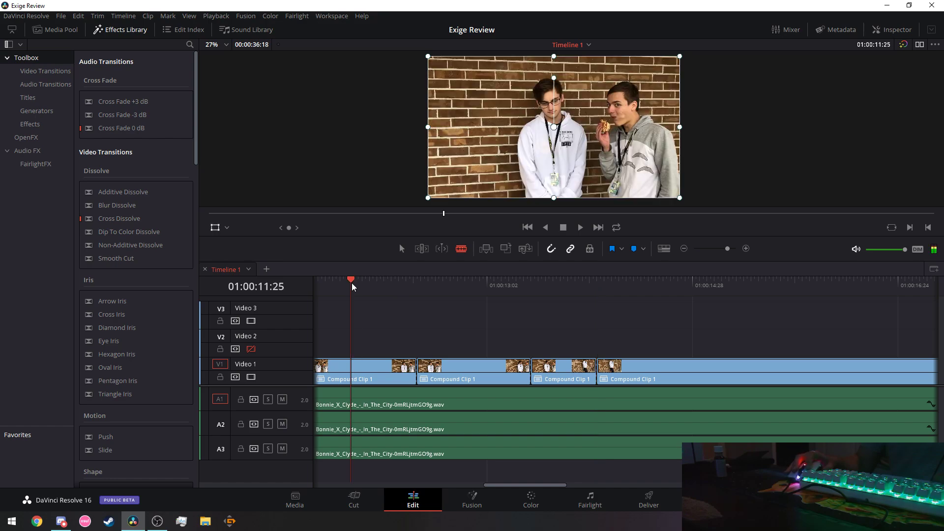
key("space")
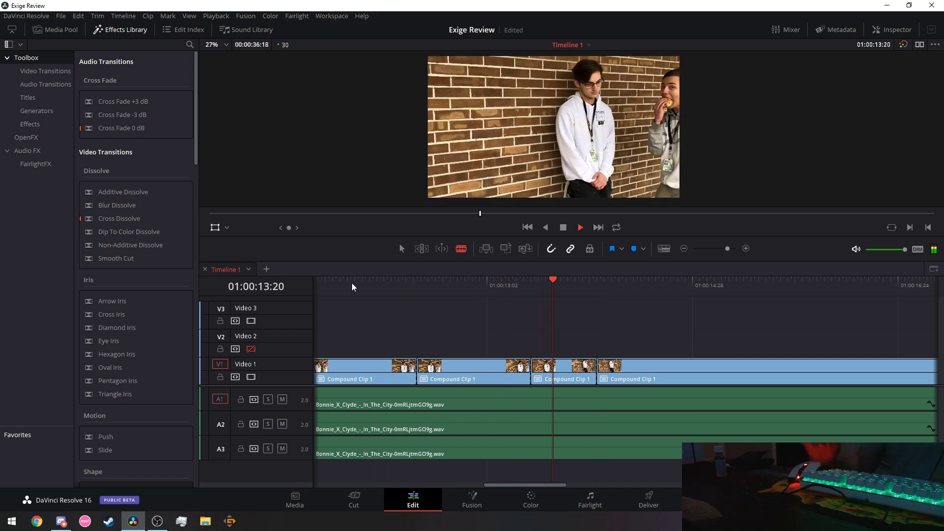
key("space")
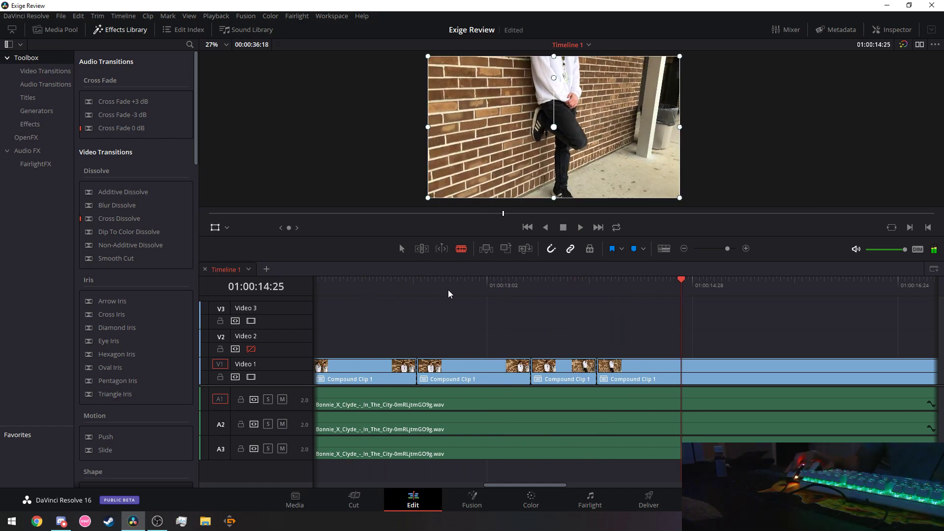
left_click(373, 282)
key("space")
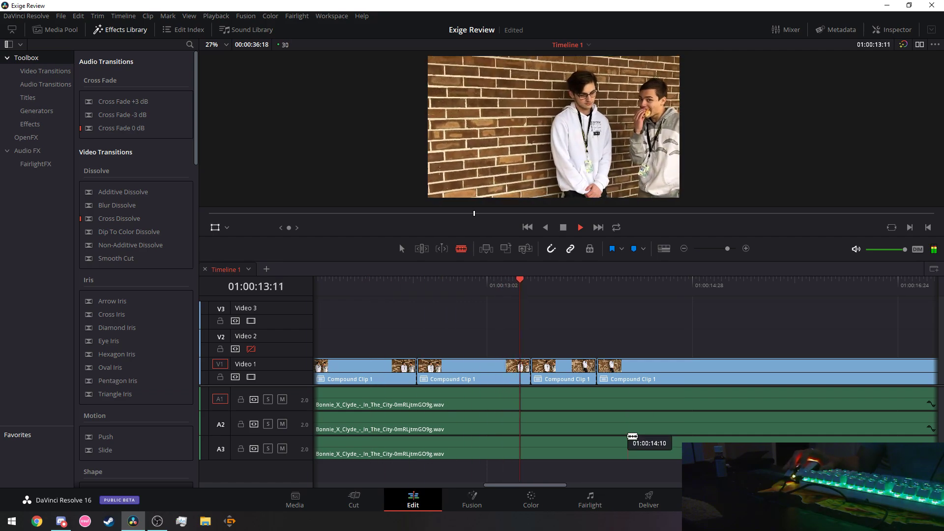
key("space")
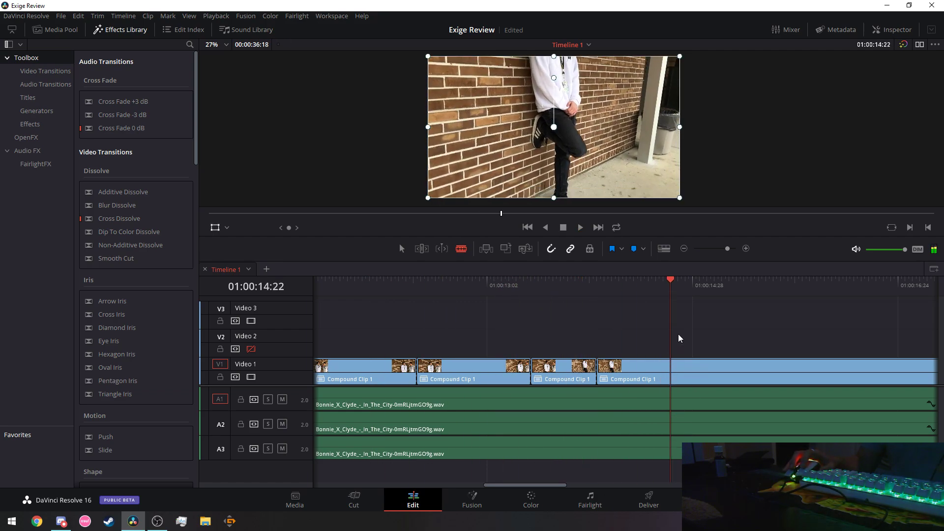
key("Left")
key("Left")
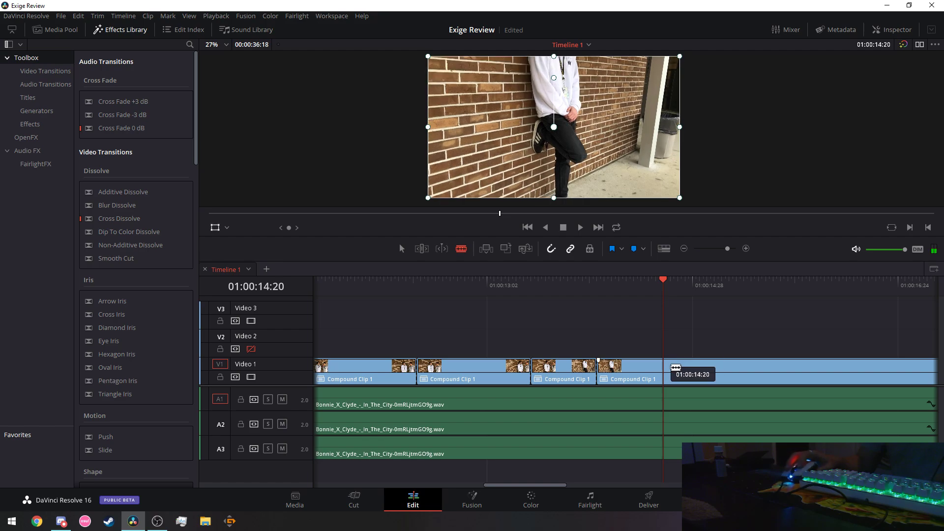
left_click(666, 367)
Review the new cut from 01:00:12:06, then scroll right and play on through the song.
left_click(340, 281)
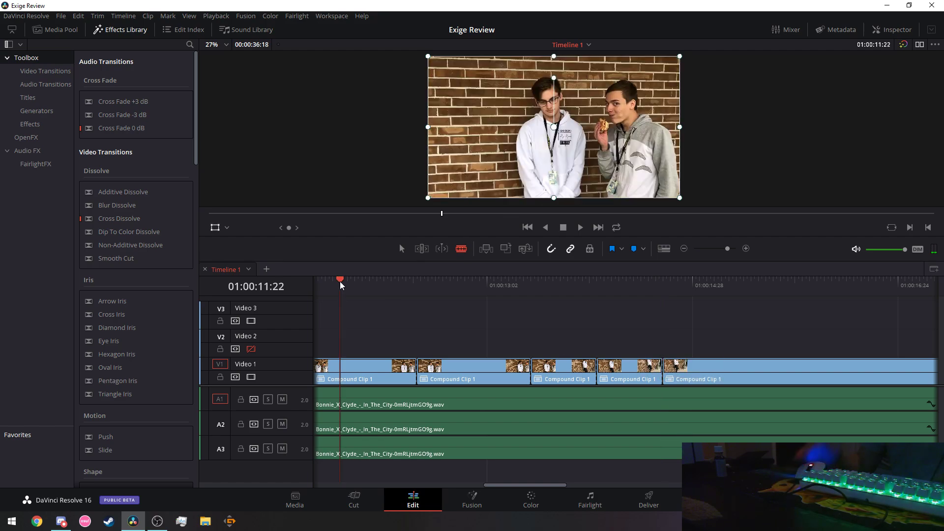
key("space")
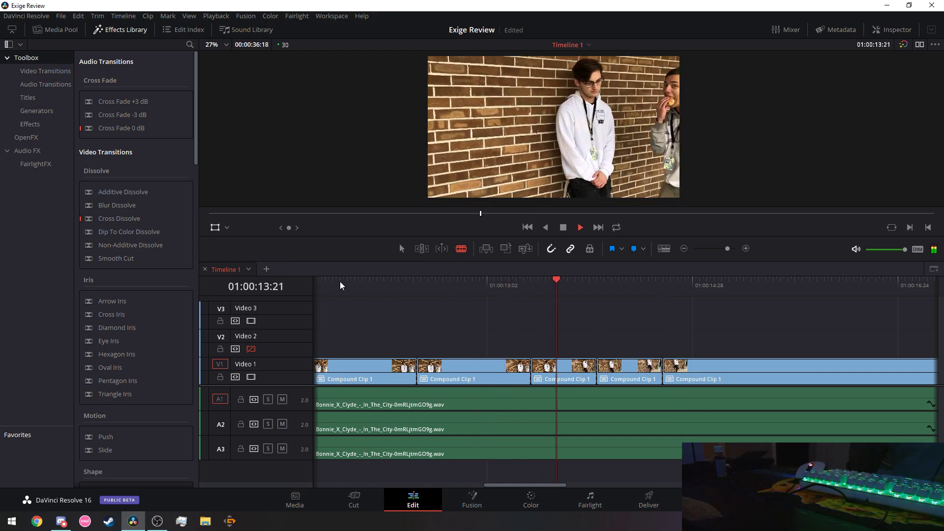
key("space")
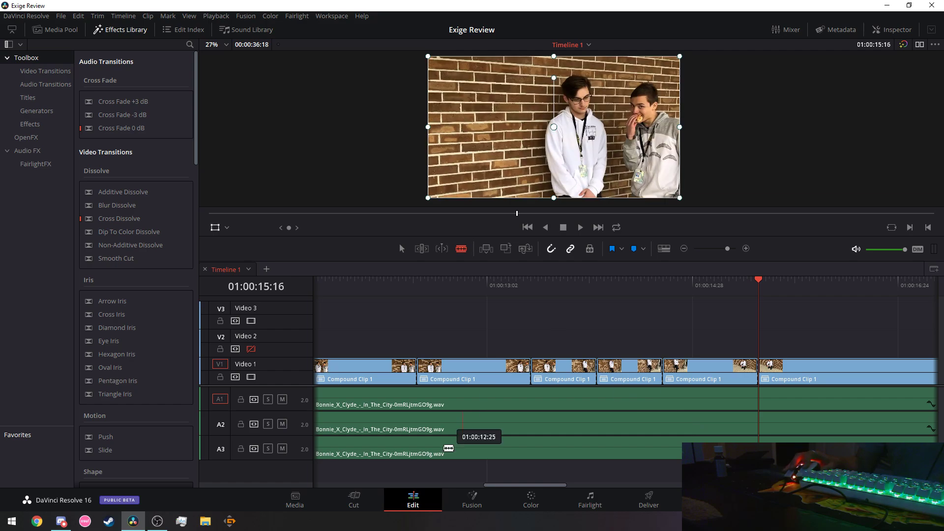
left_click_drag(528, 485, 562, 490)
key("space")
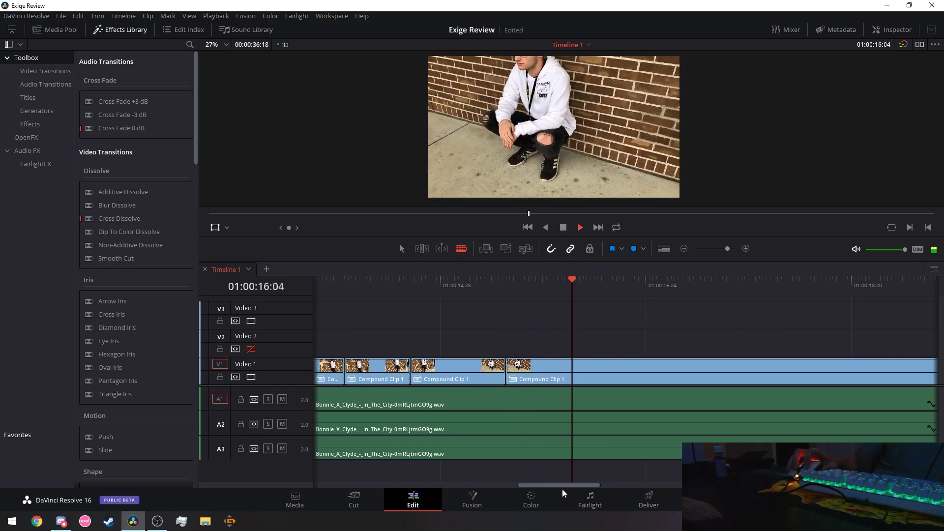
Switch briefly to the Fairlight and Media pages, then return to the Edit timeline.
left_click(570, 490)
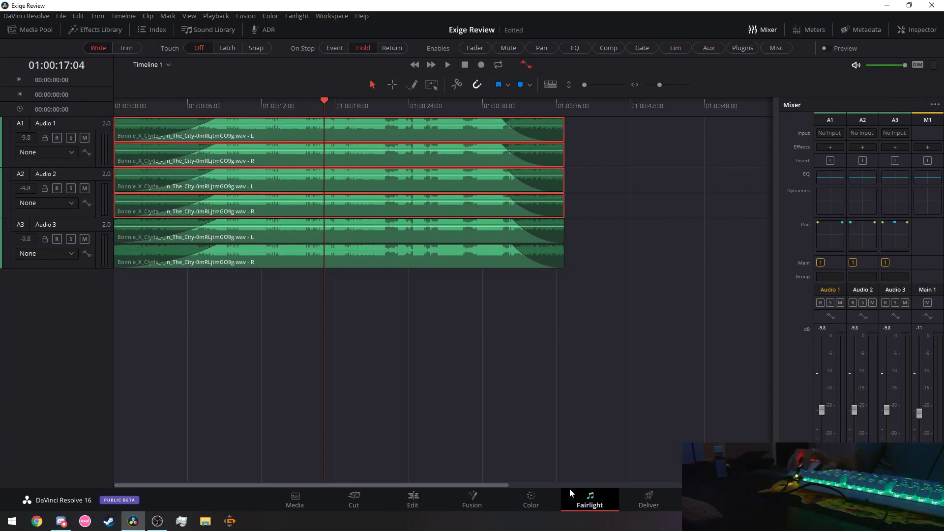
left_click(311, 506)
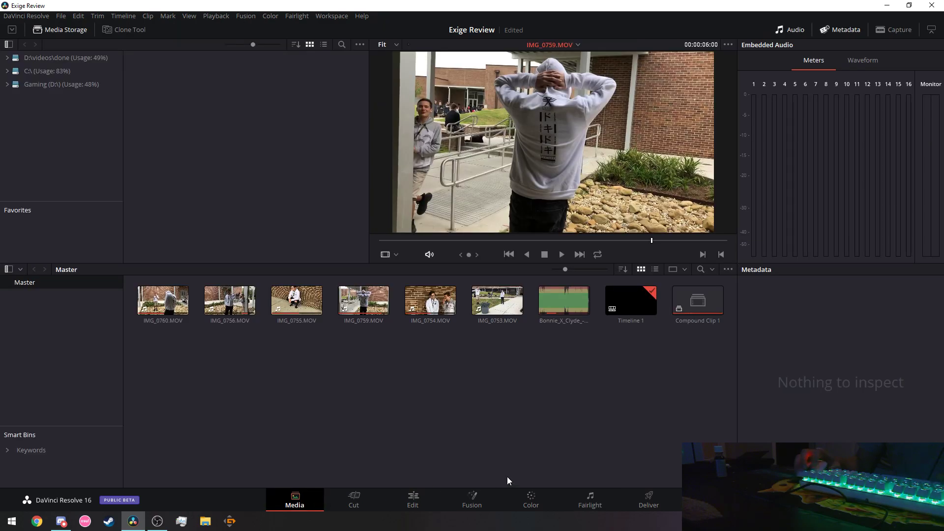
left_click(413, 499)
left_click_drag(559, 485, 578, 485)
left_click_drag(497, 283, 366, 282)
Cut the V1 compound clip on the beat at 01:00:16:20.
key("space")
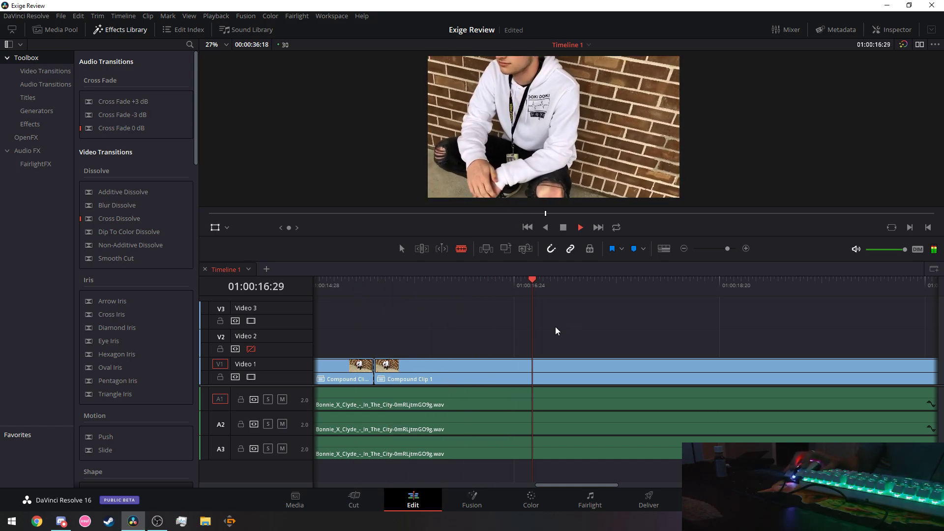
left_click(425, 280)
key("space")
key("Right")
key("Right")
key("Right")
key("Right")
key("Right")
key("Right")
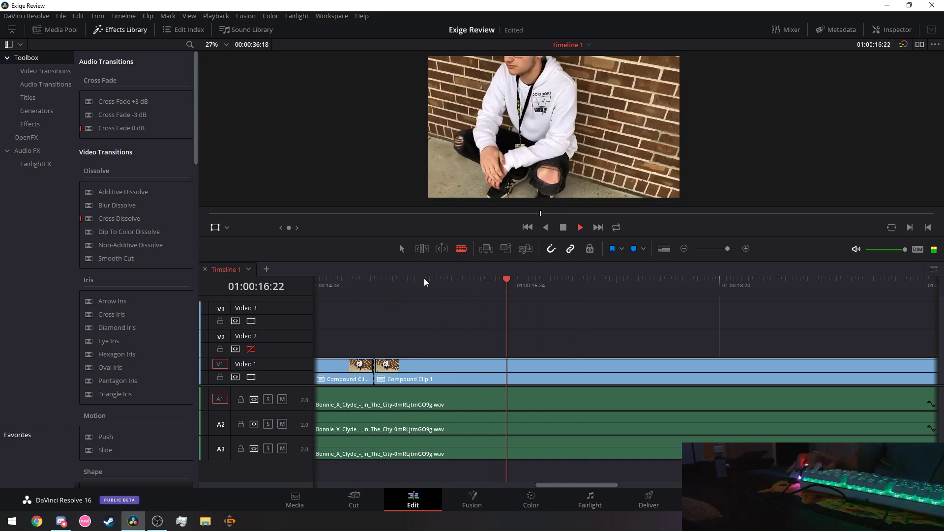
key("Left")
key("Left")
key("Left")
key("Left")
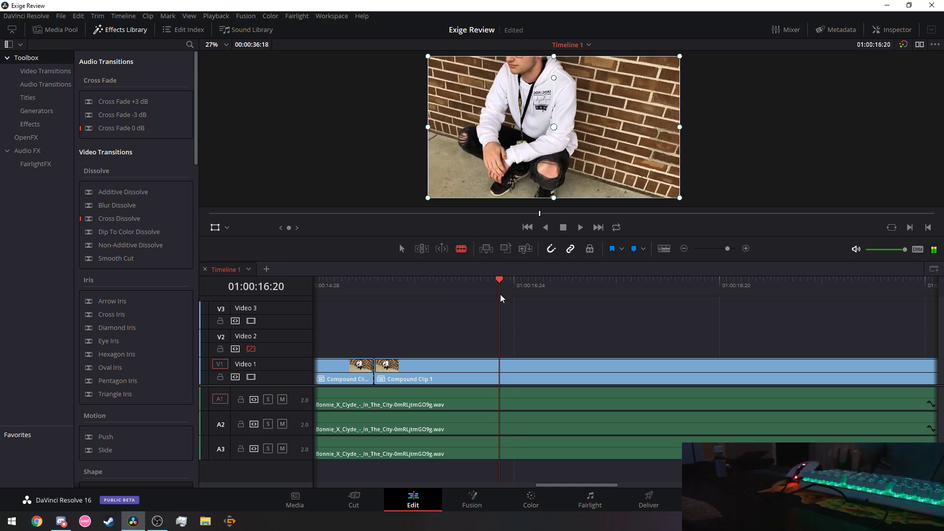
left_click(499, 372)
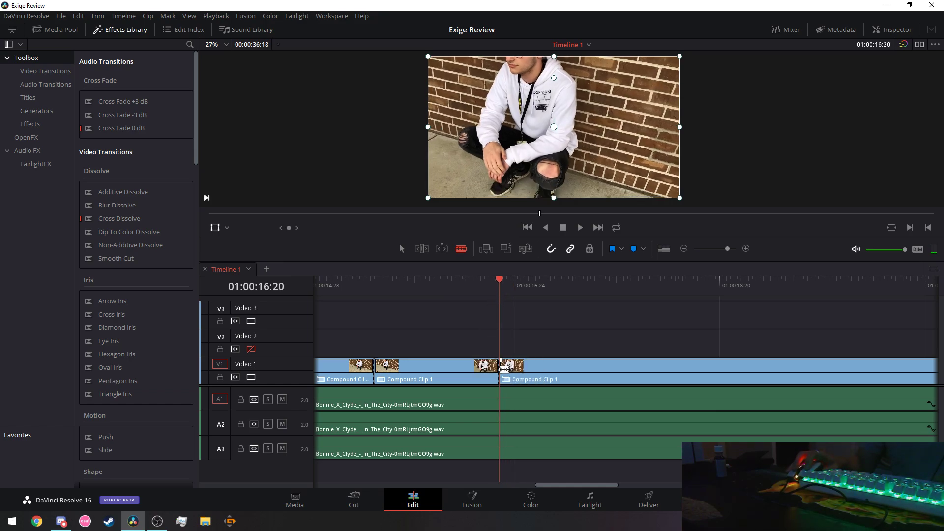
Split the V1 clip at 01:00:17:22 with Ctrl+B.
left_click(335, 280)
key("space")
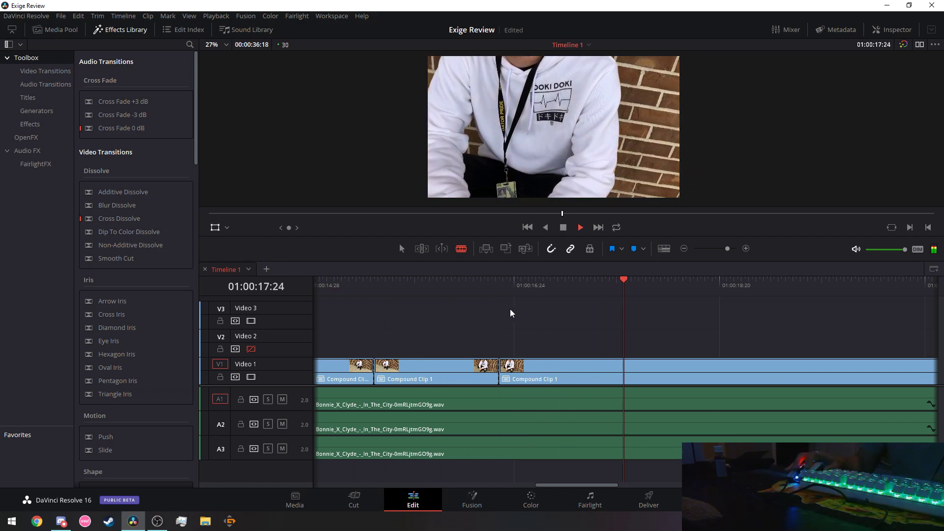
key("Left")
key("Left")
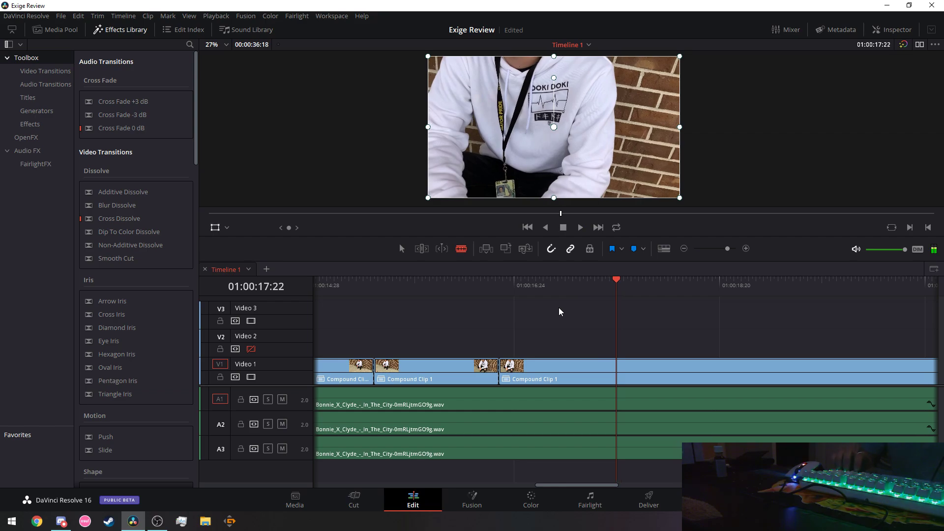
key("ctrl+b")
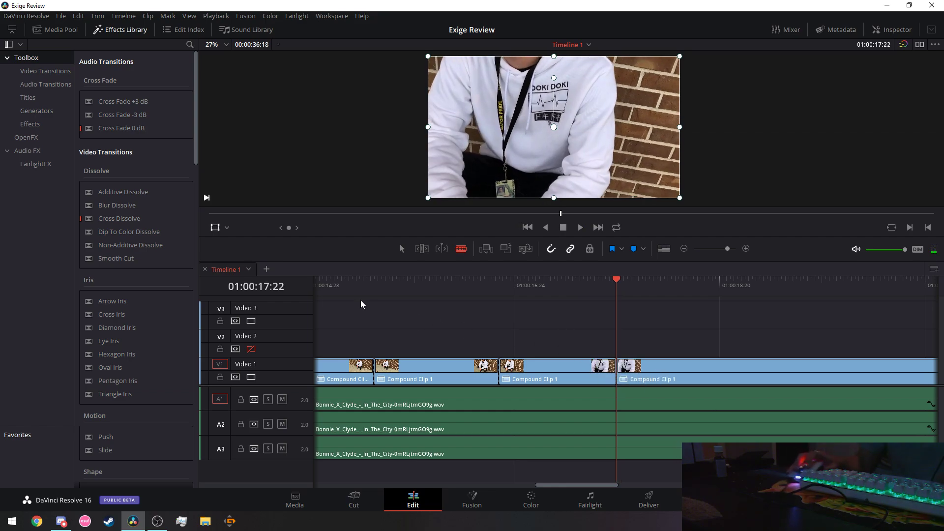
Review the new cuts and locate the next beat after 01:00:17:07.
left_click(346, 280)
key("space")
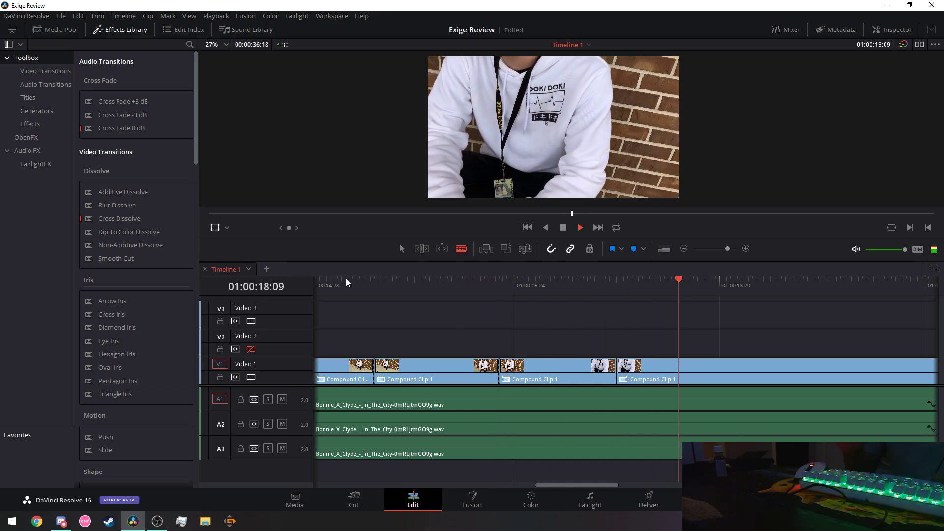
key("space")
left_click_drag(564, 484, 582, 485)
left_click(457, 282)
key("space")
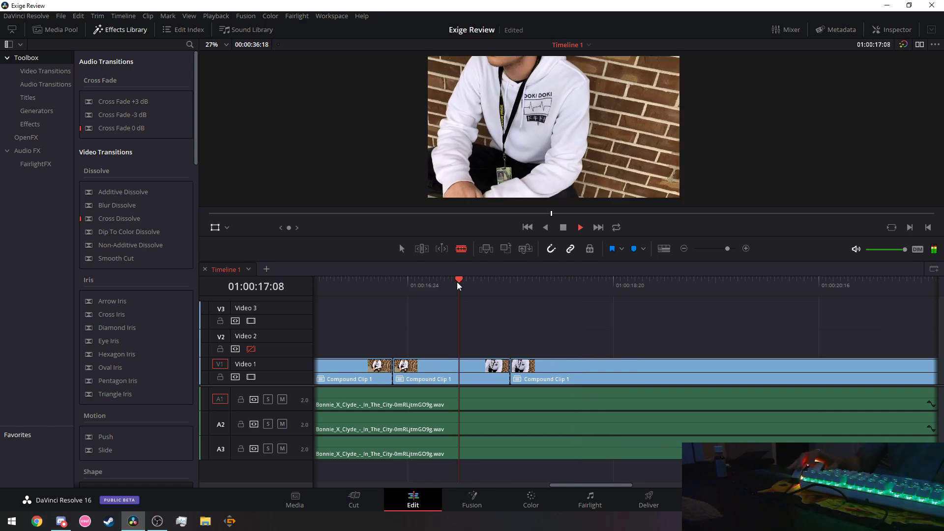
key("space")
key("Left")
key("Left")
key("Left")
key("Left")
key("Left")
key("Left")
key("Left")
key("Left")
key("Left")
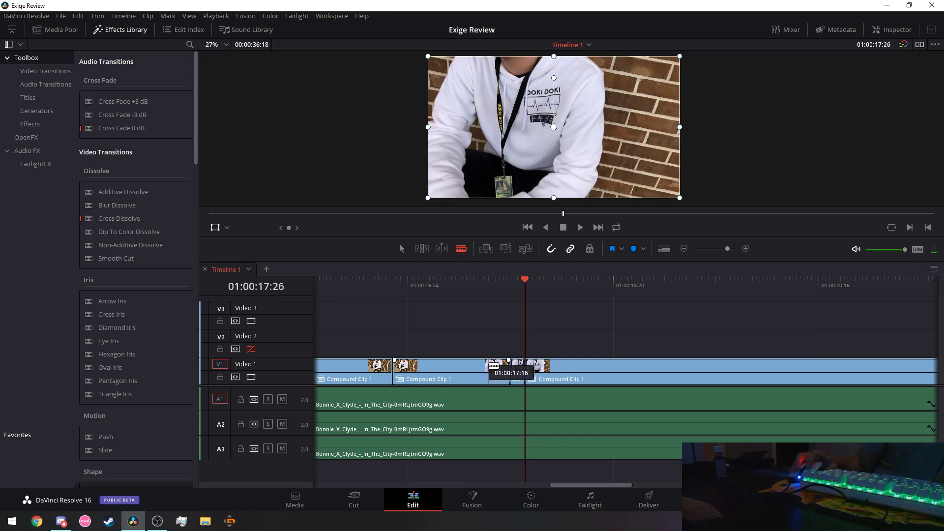
Replay from 01:00:16:07 and add a clip boundary near 01:00:18:25.
left_click(346, 282)
key("space")
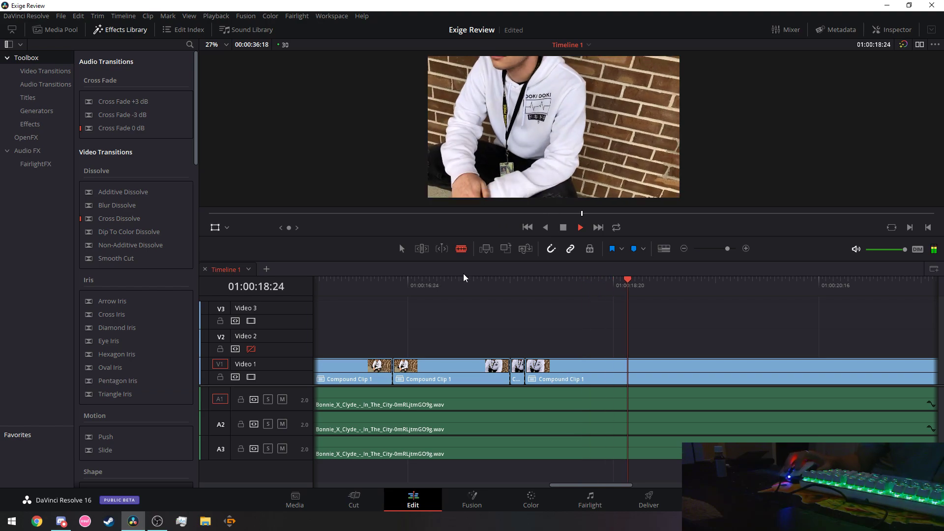
key("space")
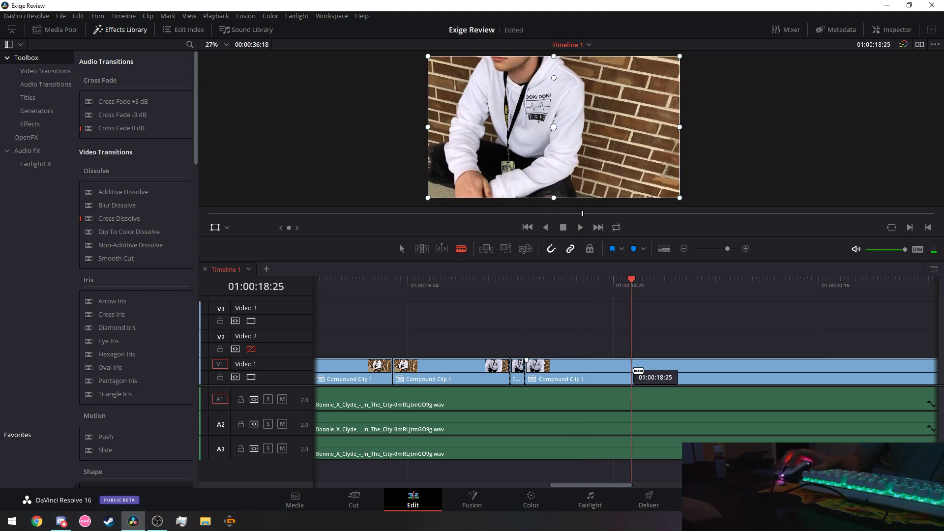
key("Left")
left_click_drag(638, 370, 635, 372)
Review the cuts from 01:00:16:20 and 01:00:18:14.
left_click(370, 282)
key("space")
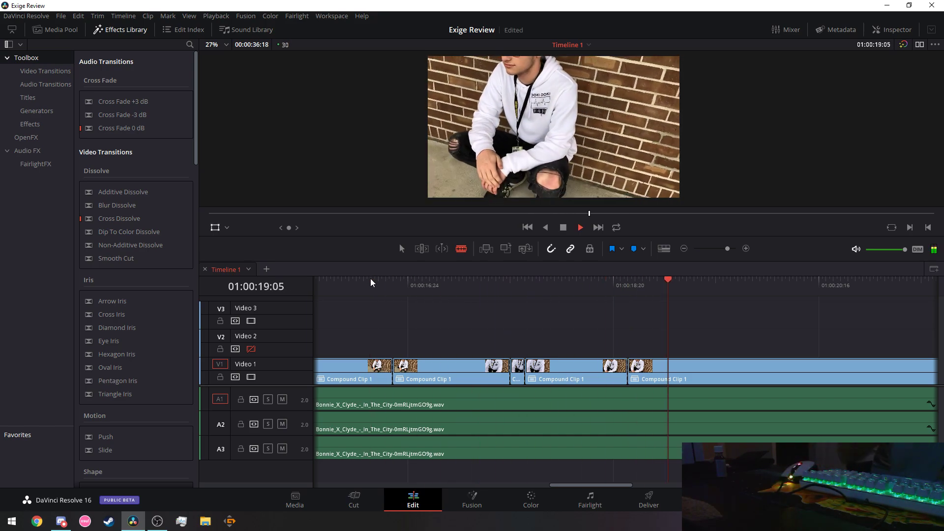
key("space")
left_click_drag(579, 483, 612, 485)
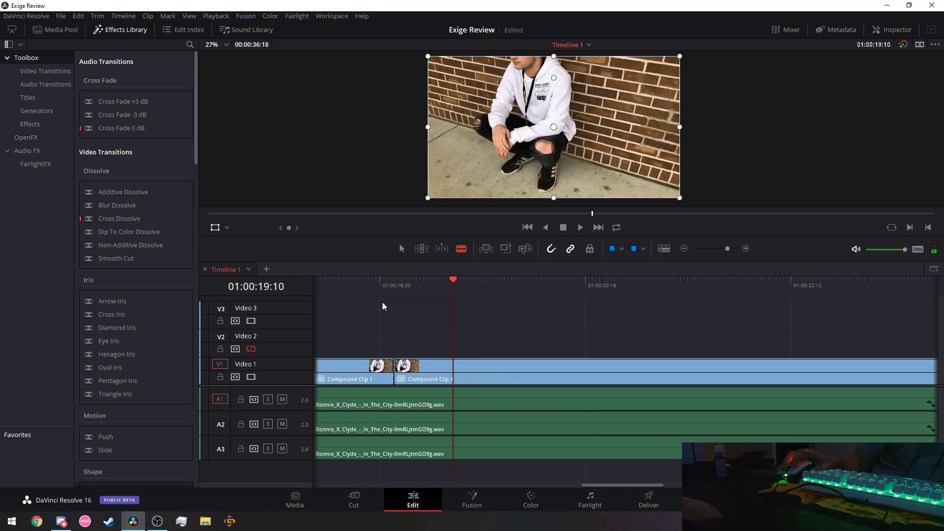
left_click(359, 284)
key("space")
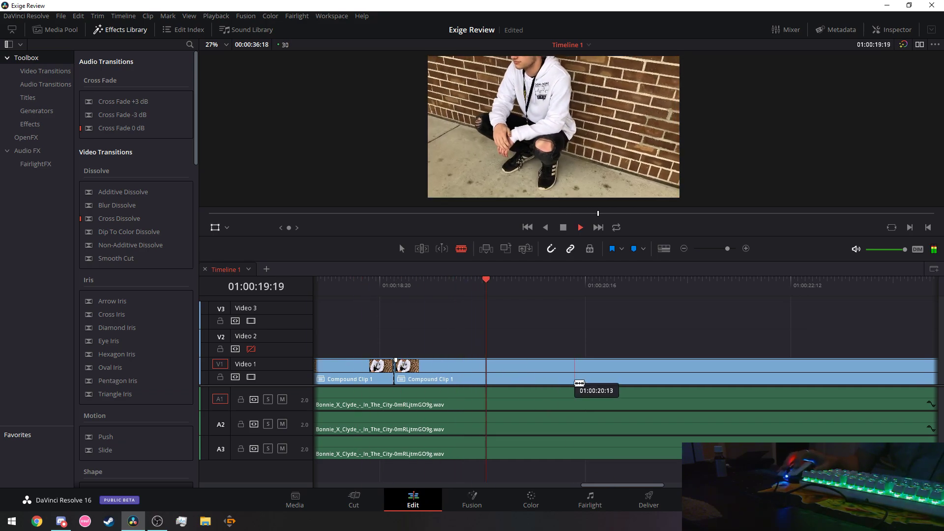
key("space")
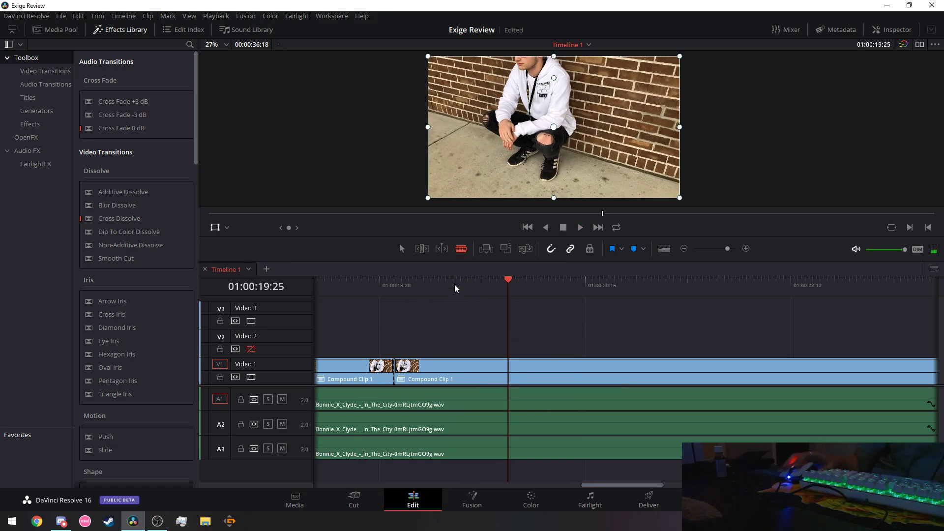
Split the V1 clip on the beat at 01:00:19:13.
left_click(444, 280)
key("space")
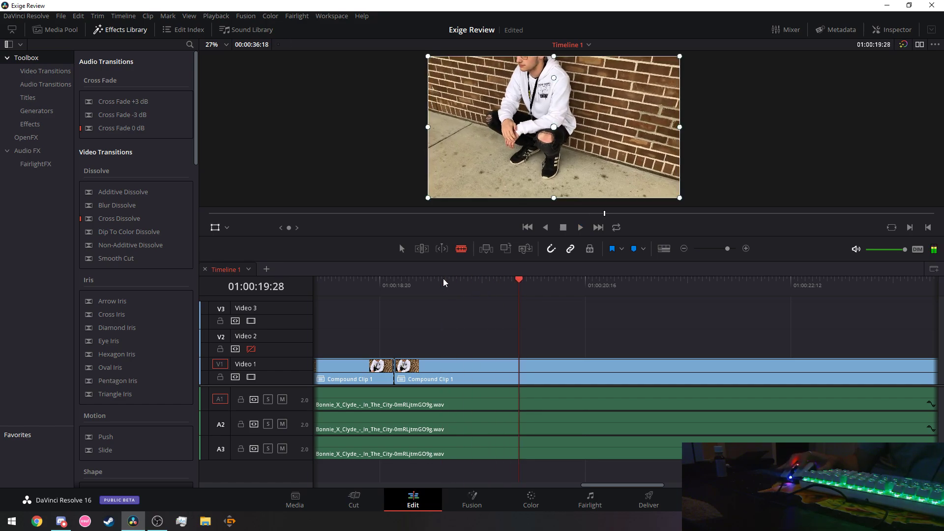
left_click(421, 279)
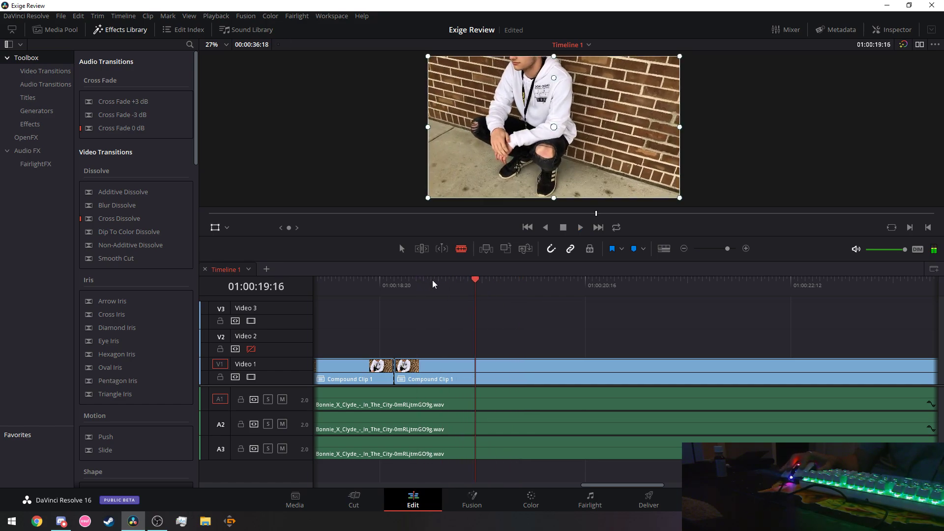
key("Left")
key("Left")
key("Left")
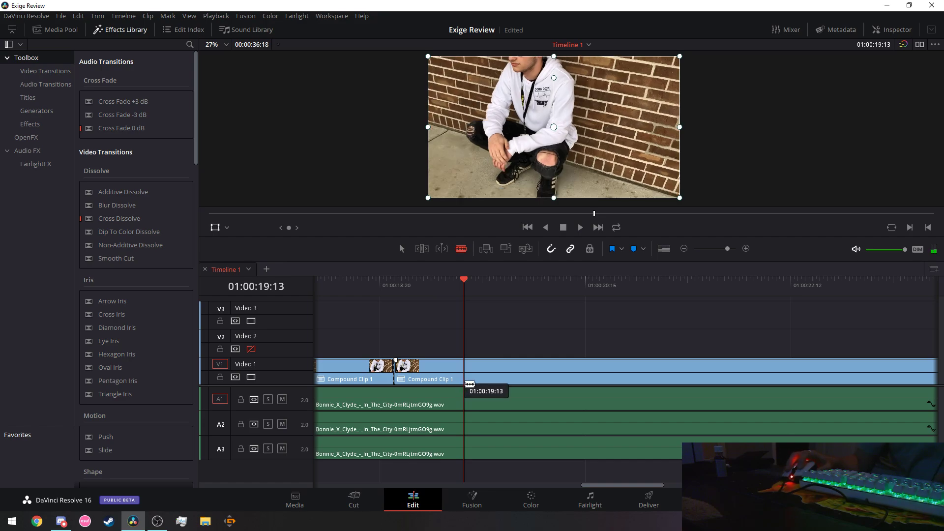
key("ctrl+b")
Replay the section around 01:00:18:07 to check the new cut.
left_click(335, 279)
key("space")
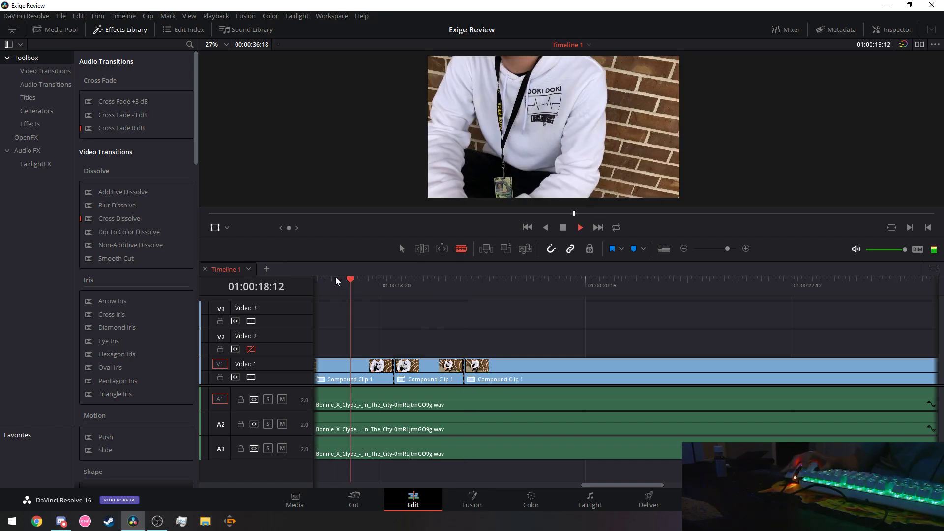
key("space")
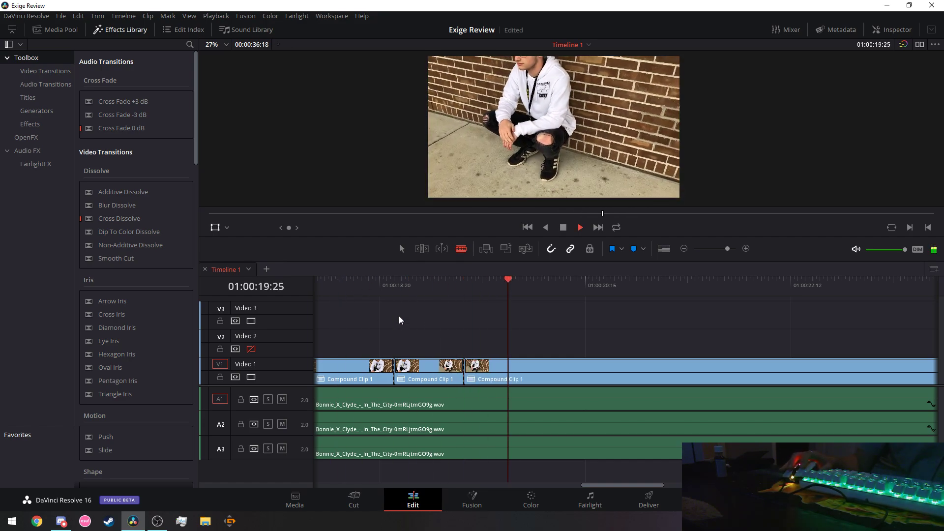
left_click(347, 290)
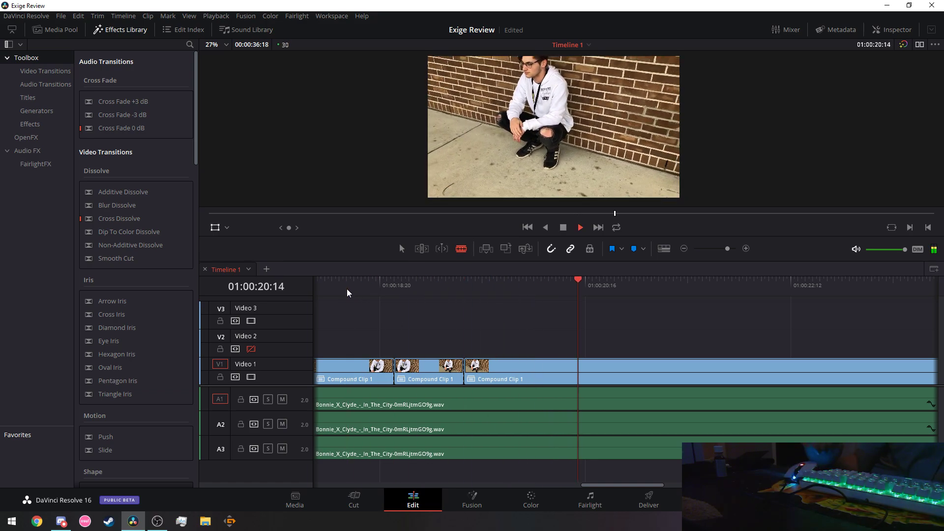
left_click(333, 285)
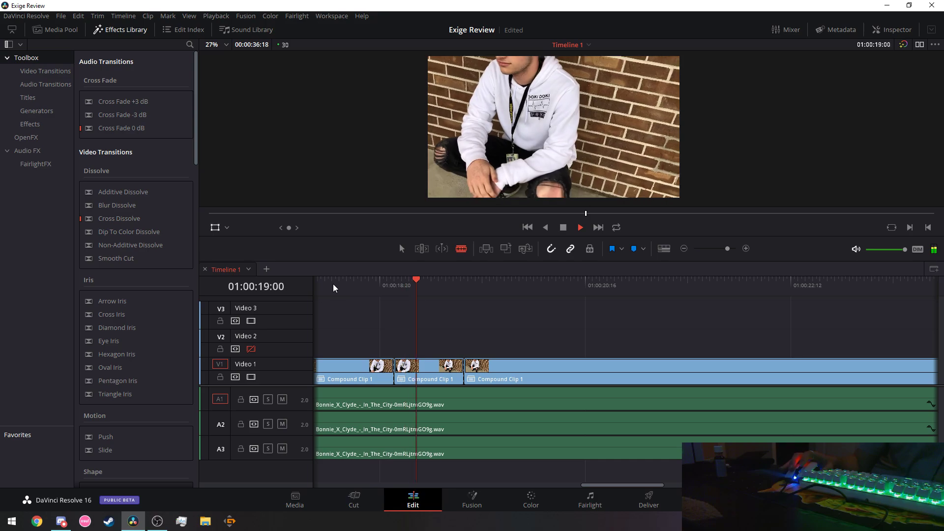
key("space")
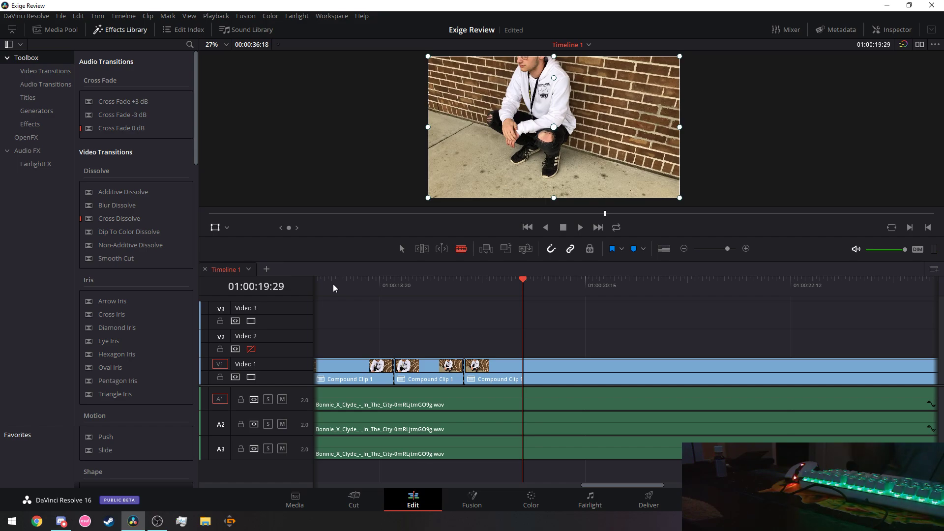
left_click(333, 284)
key("space")
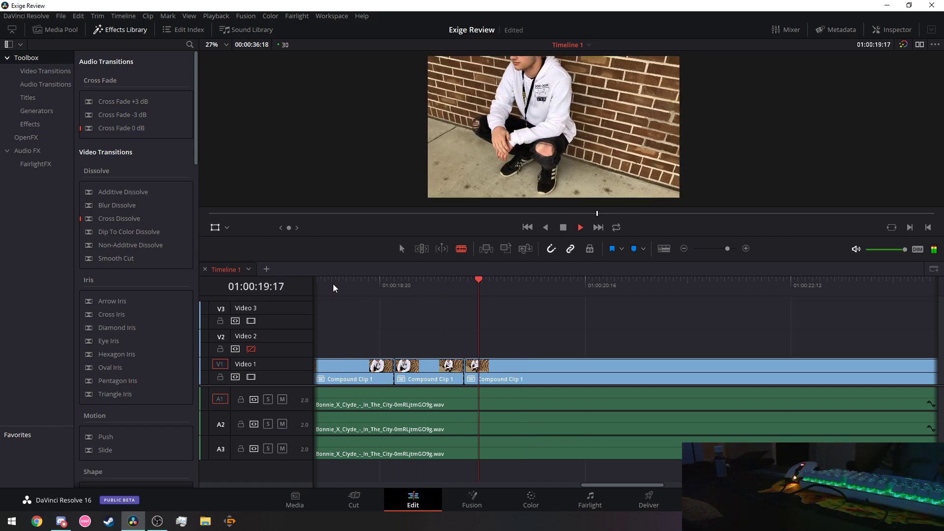
key("space")
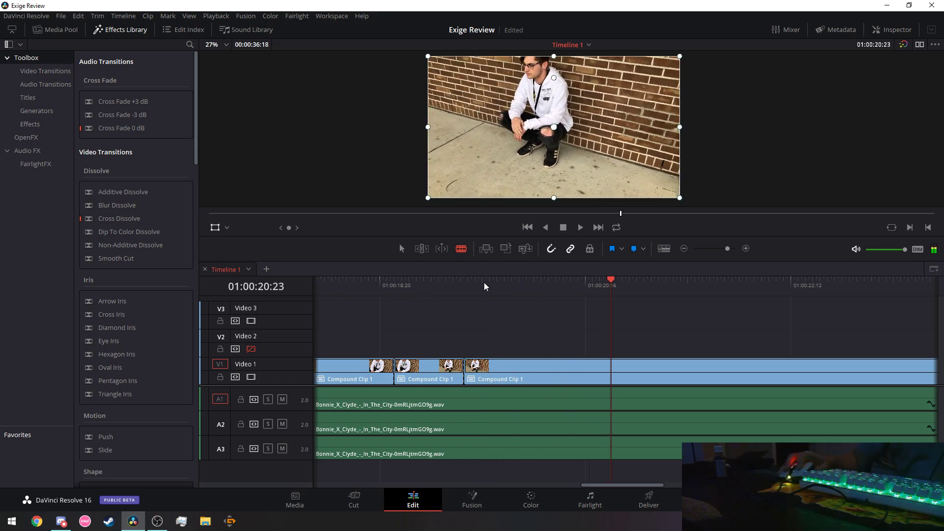
Cut the V1 clip at 01:00:19:18 and replay to check it.
left_click(484, 284)
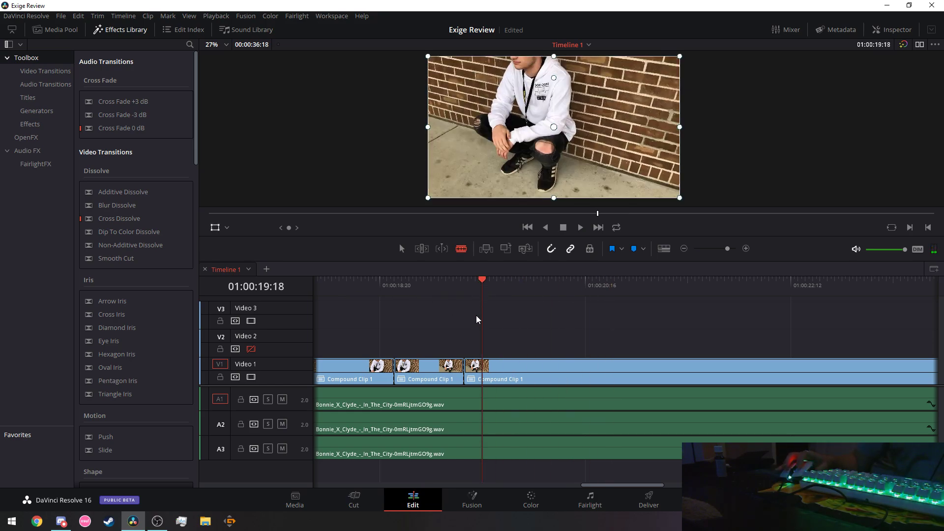
left_click(486, 366)
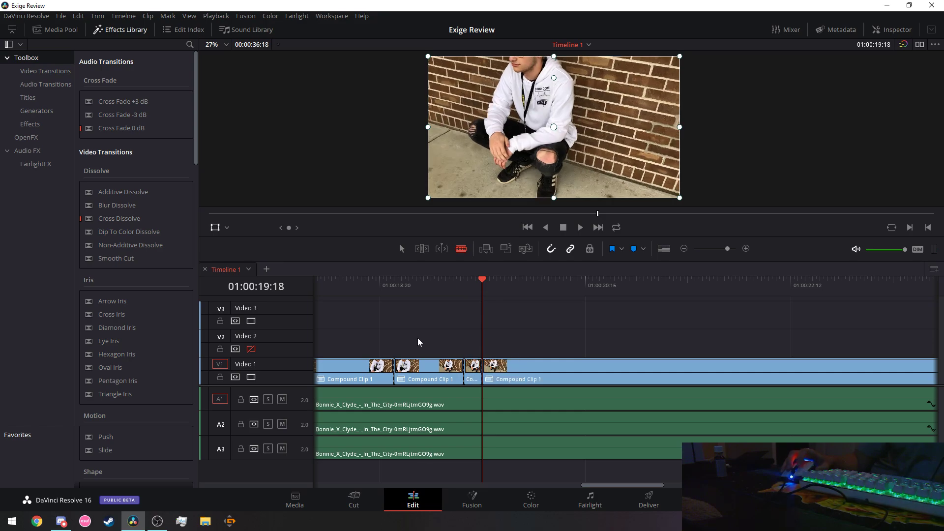
left_click(331, 291)
key("space")
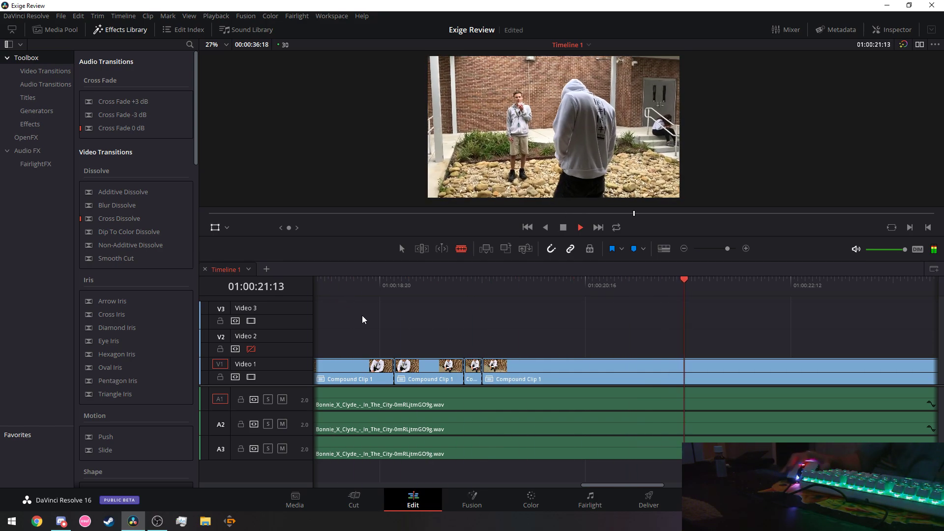
key("space")
Play and step frames to locate the beat just after 01:00:20:29.
left_click_drag(607, 483, 619, 489)
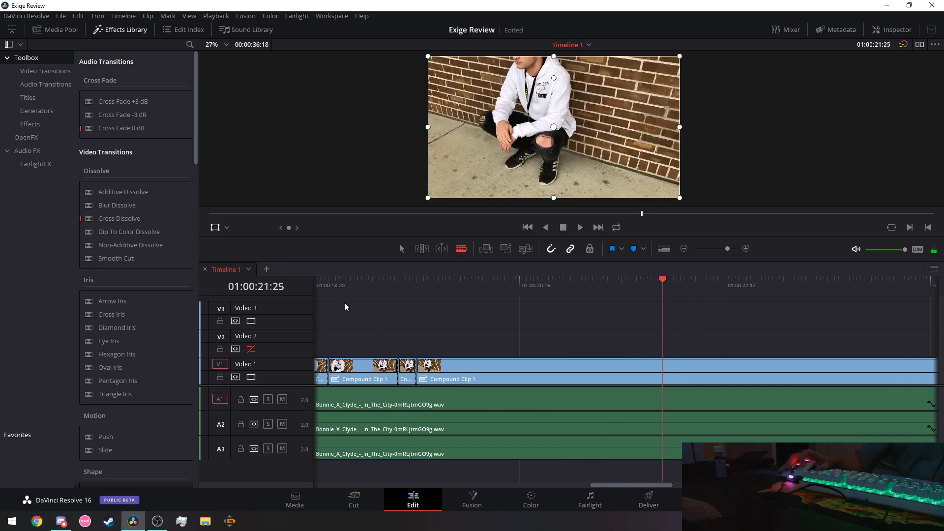
left_click(343, 290)
key("space")
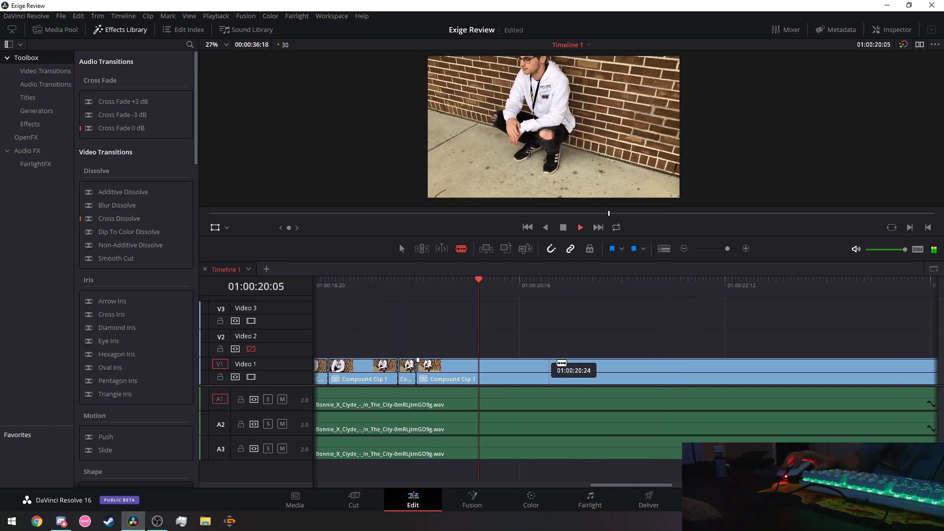
left_click(513, 283)
key("space")
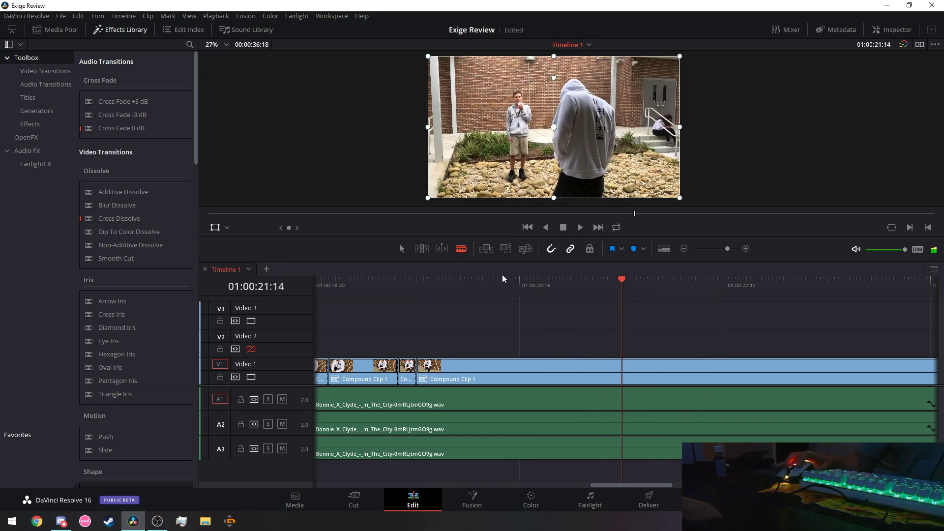
key("Left")
key("Left")
key("Left")
key("Left")
key("Left")
key("Left")
key("Left")
key("Left")
key("Left")
key("Left")
key("Left")
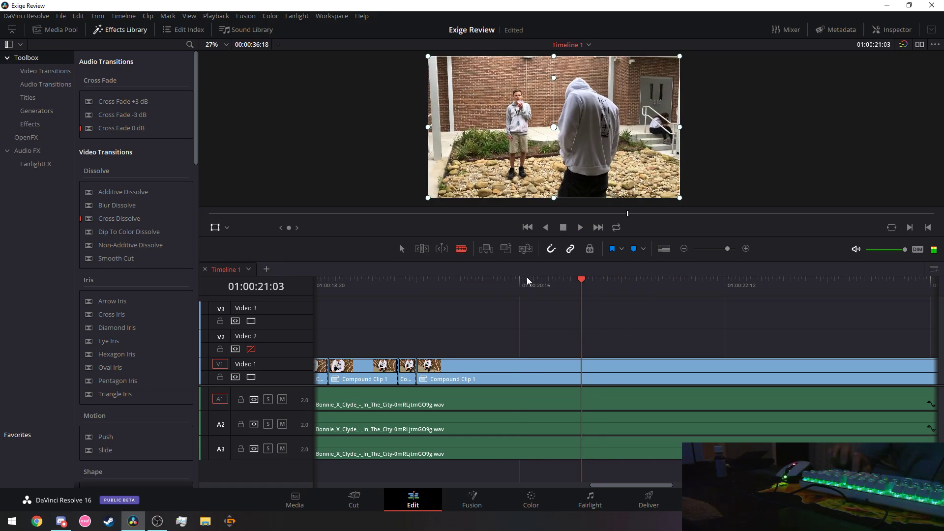
key("Left")
key("Left")
key("Left")
key("Left")
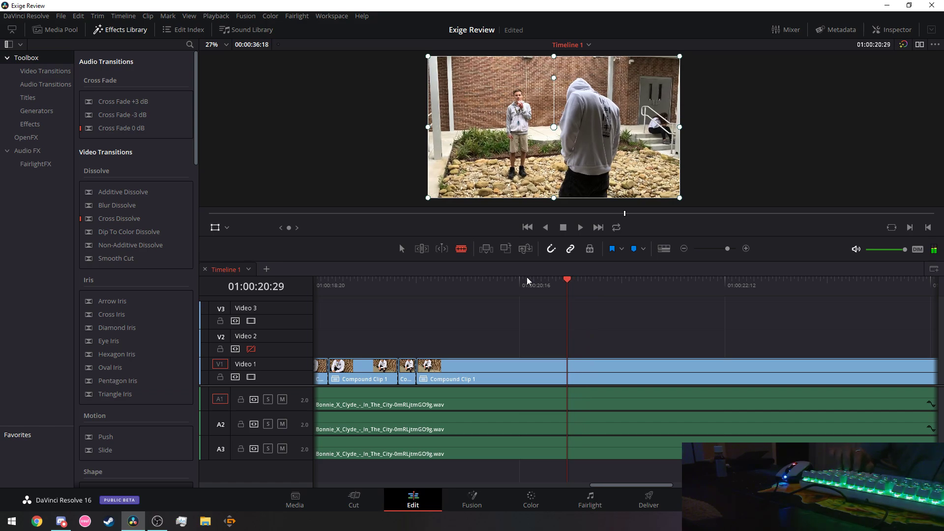
key("space")
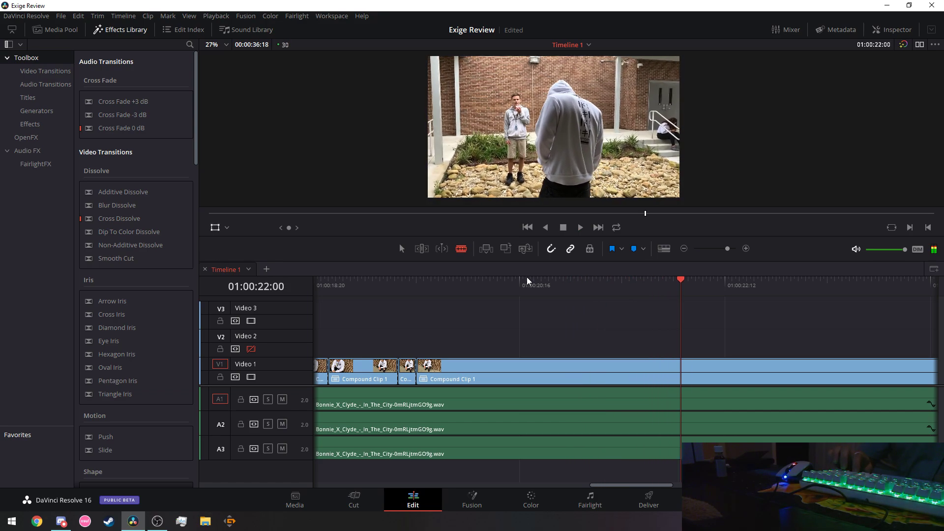
key("space")
Blade the V1 compound clip on the beat at about 01:00:21:06.
left_click(438, 278)
key("space")
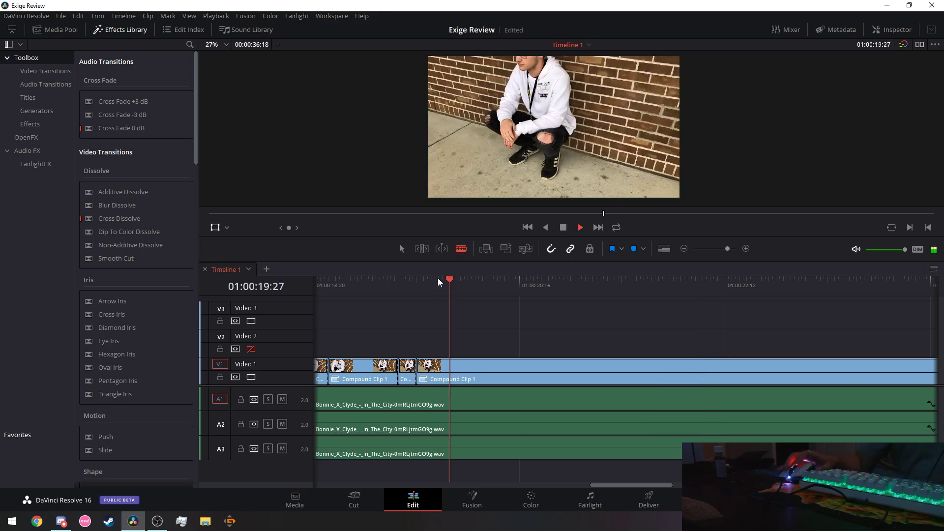
key("space")
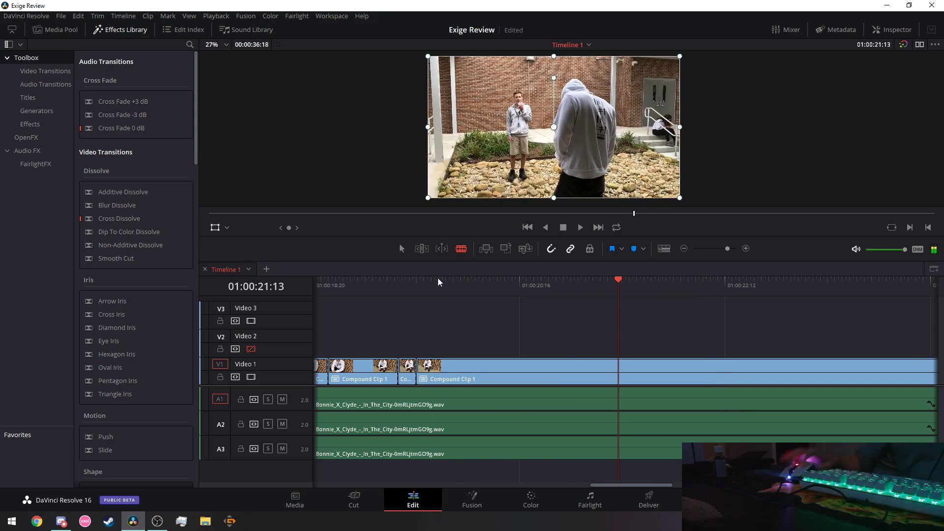
key("Left")
key("Left")
key("Left")
key("Left")
key("Left")
key("Left")
key("Left")
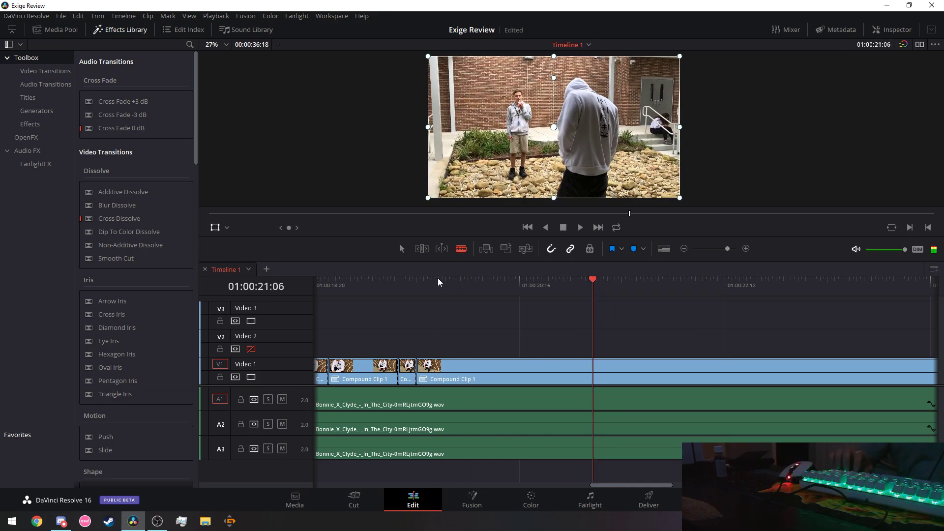
left_click(594, 379)
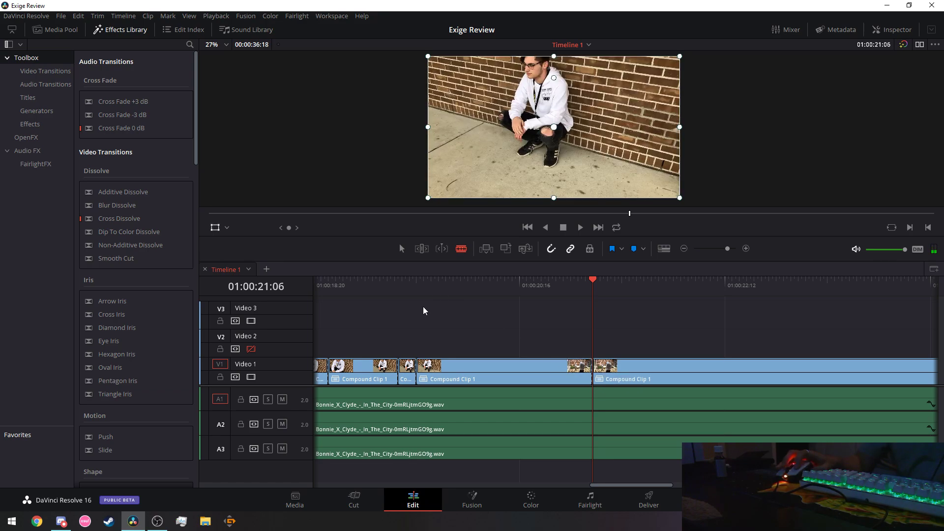
Replay the new cut from 01:00:19:13, scrub to 01:00:21:00, then jump to the timeline end.
left_click(398, 282)
key("space")
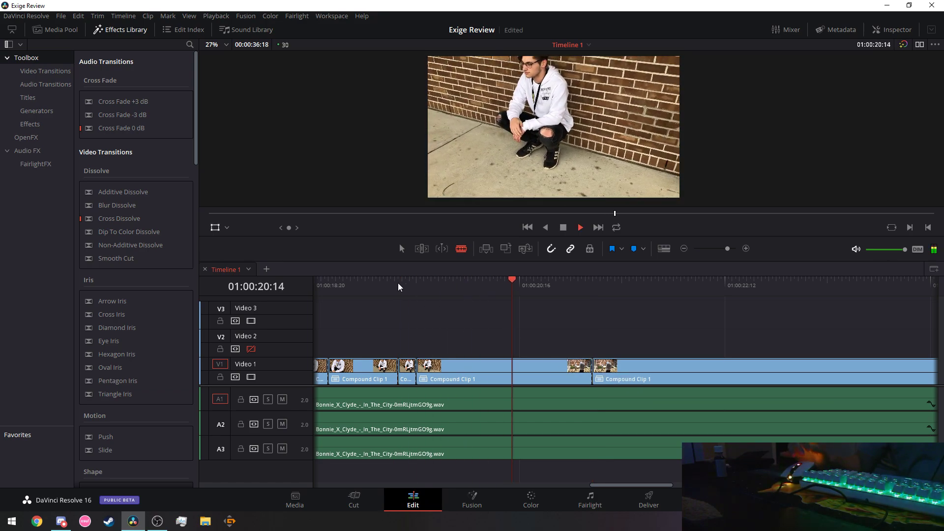
left_click(397, 282)
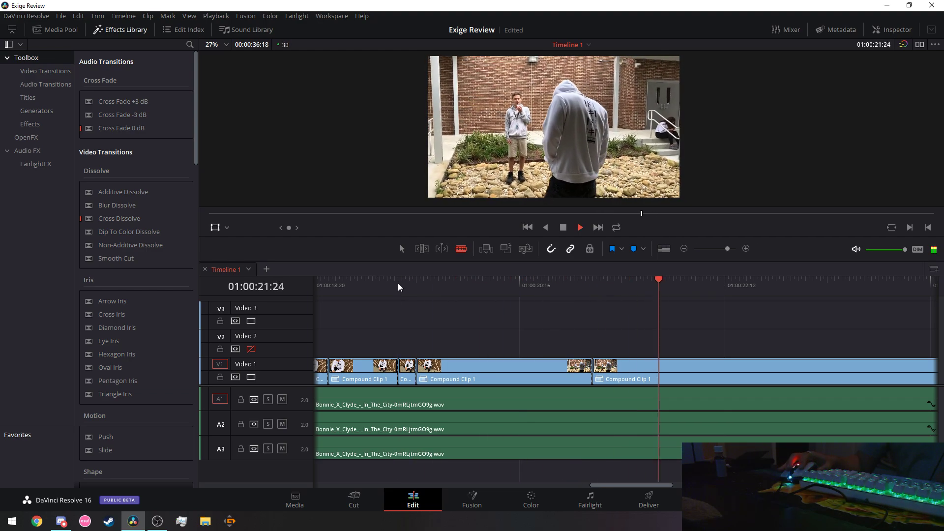
key("space")
left_click(544, 288)
left_click_drag(544, 288, 570, 287)
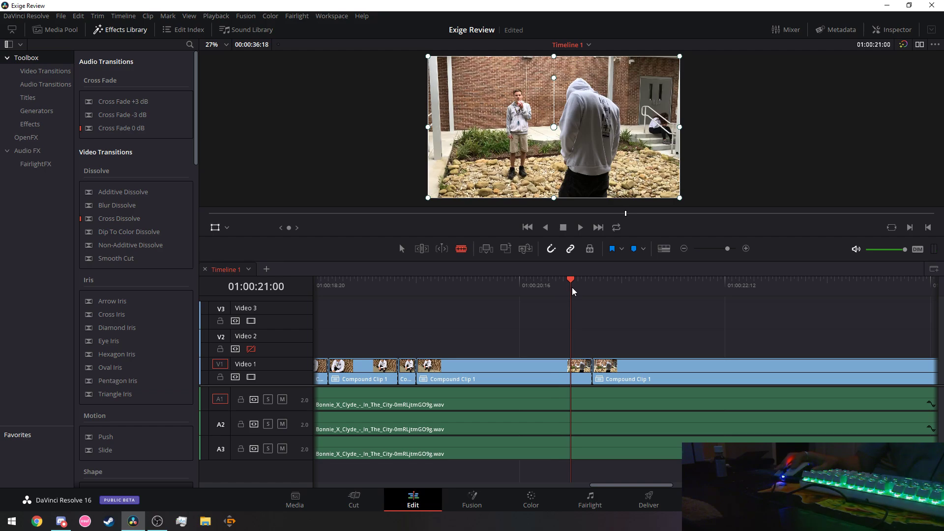
key("End")
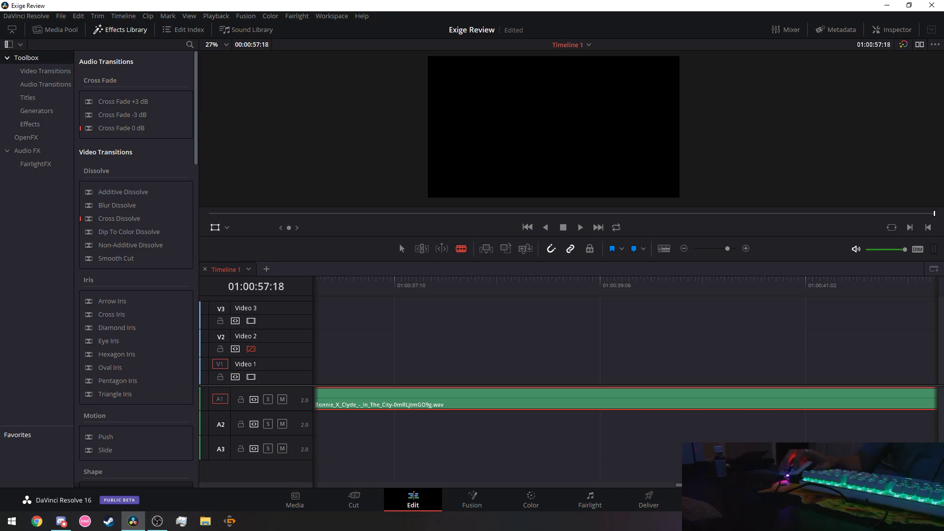
Undo the accidental split and replay the edit from 01:00:21:00.
left_click_drag(689, 485, 506, 464)
key("ctrl+z")
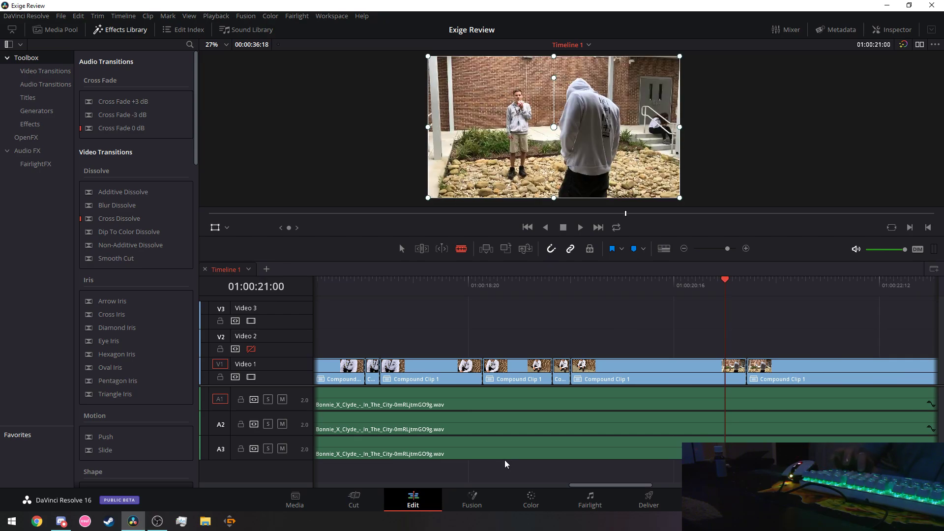
left_click(580, 227)
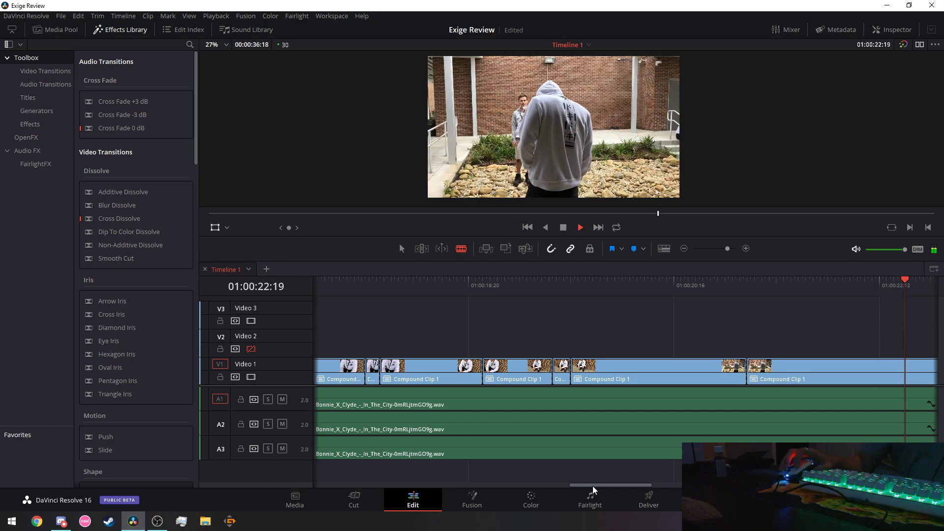
left_click(563, 228)
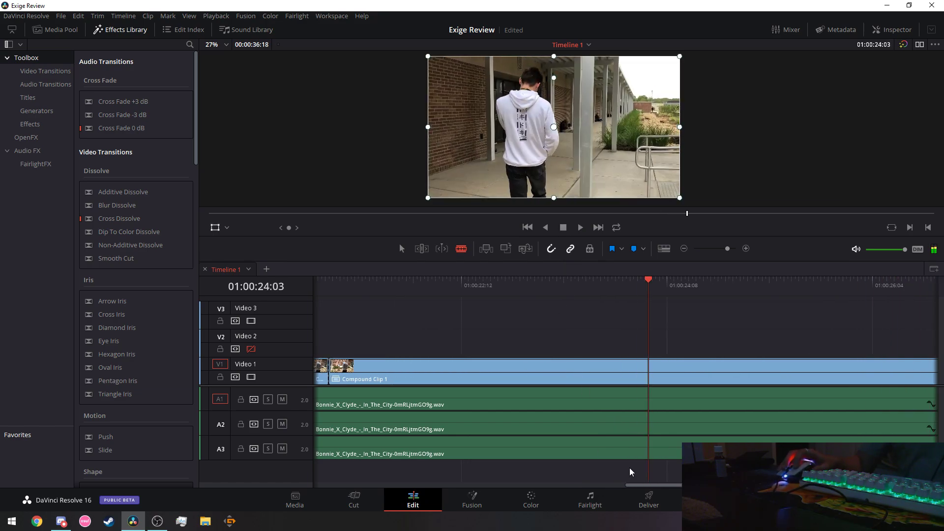
Undo the last cut and re-cut the V1 clip at 01:00:20:29.
left_click_drag(643, 483, 615, 485)
left_click(520, 287)
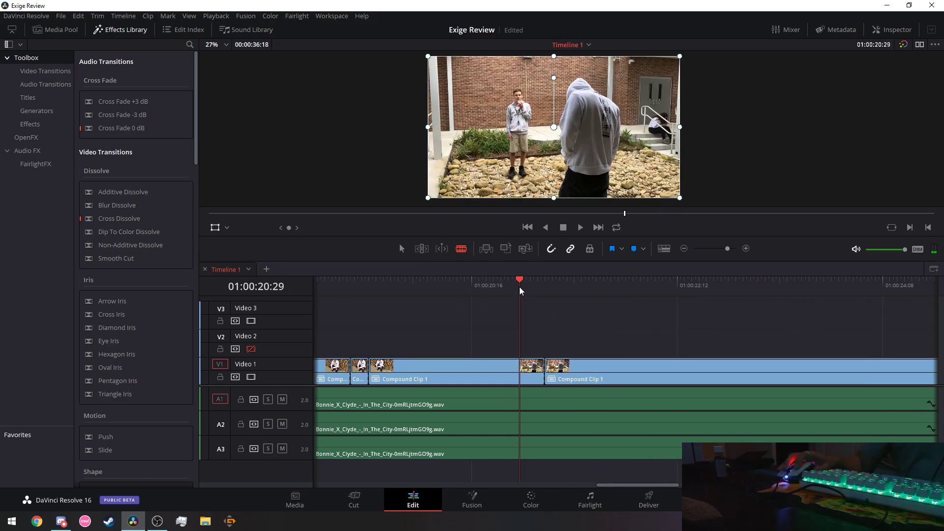
key("ctrl+z")
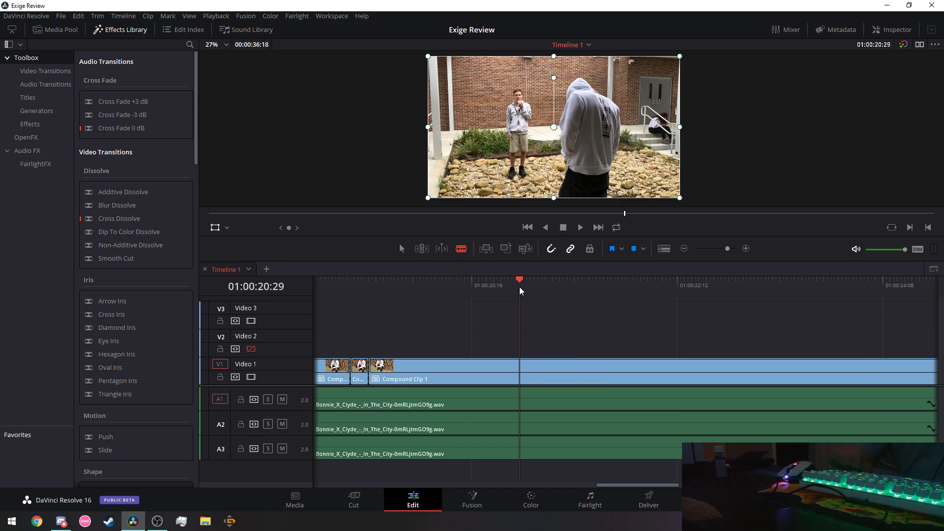
left_click(520, 372)
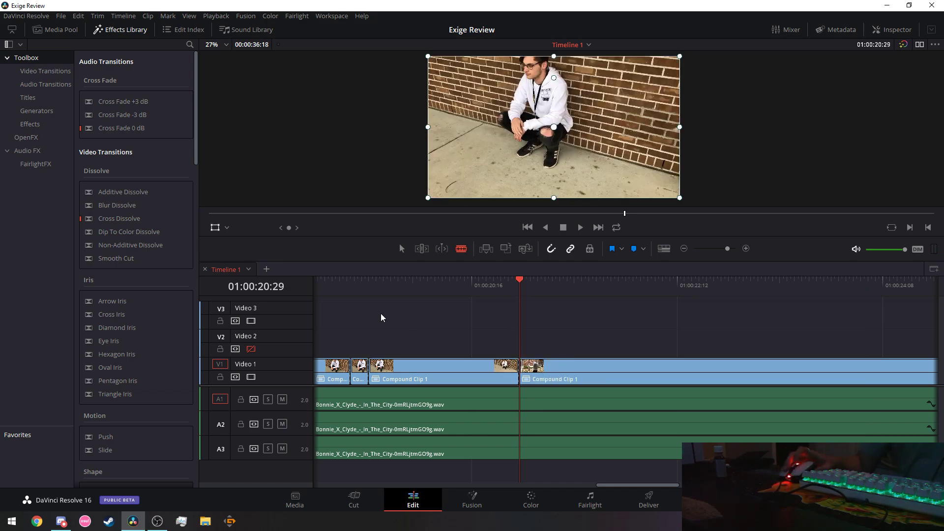
Review the new cut by replaying from 01:00:19:13 and 01:00:20:19, stopping at 01:00:21:29.
left_click(349, 284)
left_click(581, 227)
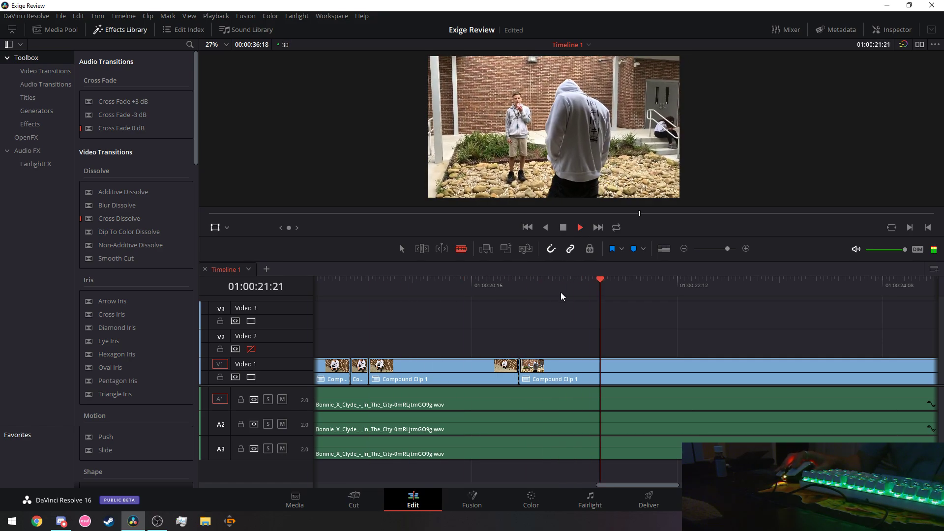
key("space")
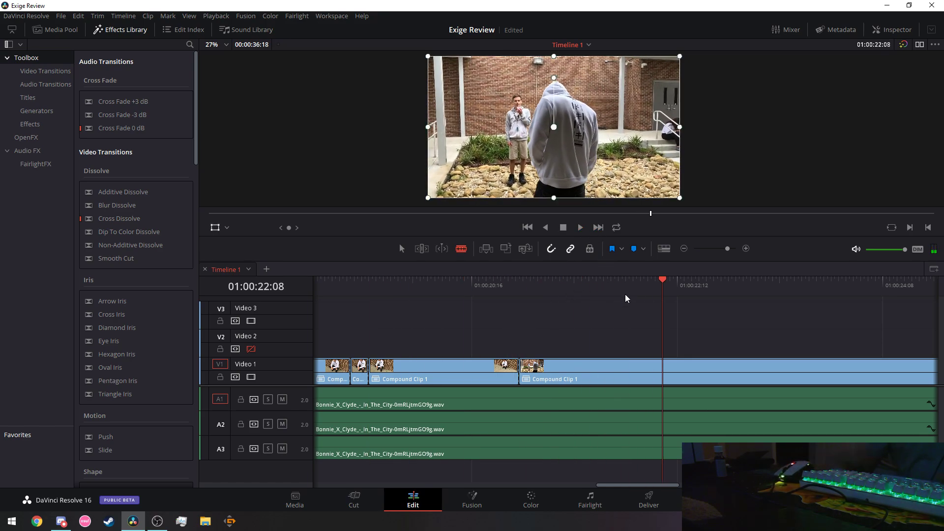
key("Left")
key("Left")
key("Left")
key("Left")
key("Left")
key("Left")
key("Right")
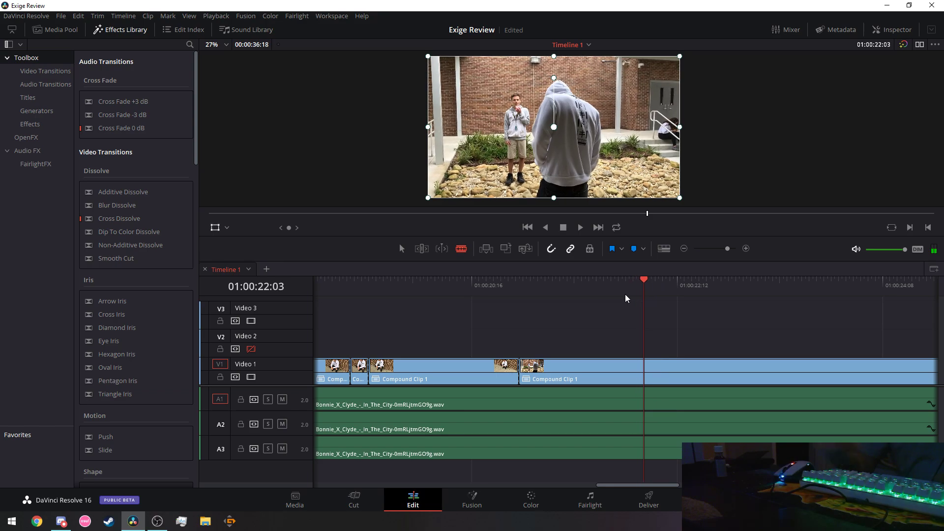
left_click(484, 285)
left_click(581, 227)
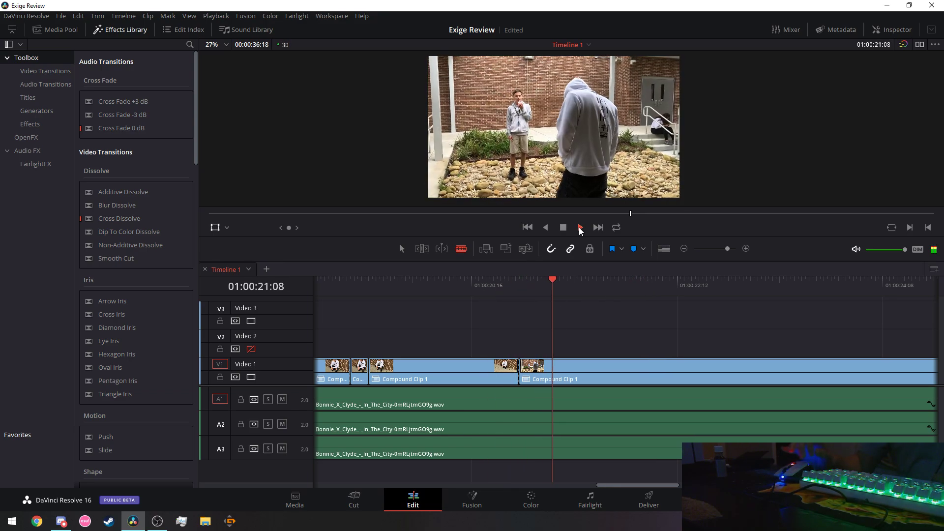
left_click(579, 227)
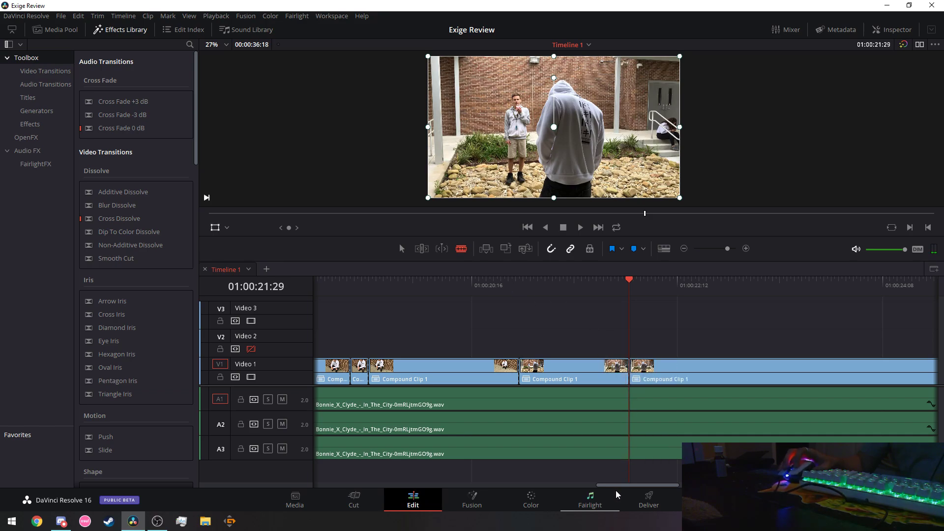
Play from 01:00:22:02, settle on the beat at 01:00:23:04, then switch to Discord.
left_click_drag(630, 485, 659, 483)
key("space")
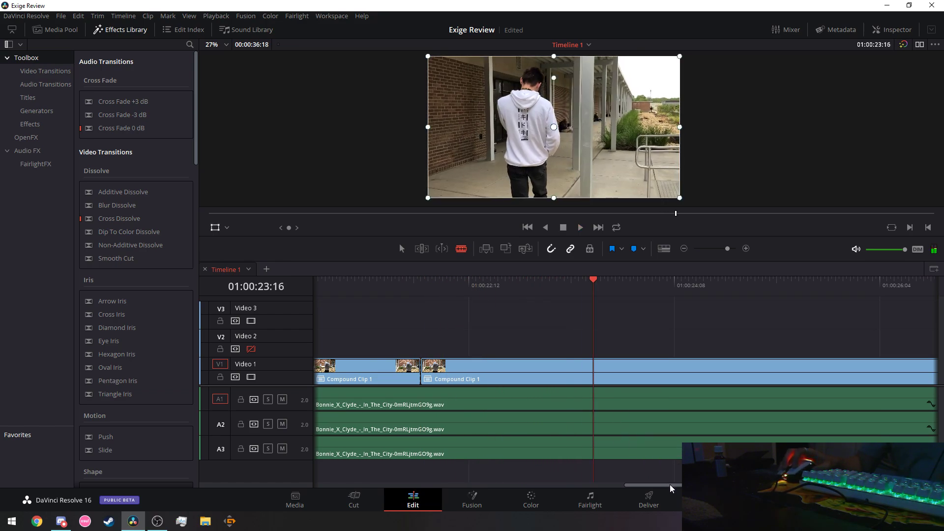
left_click_drag(670, 487, 677, 486)
left_click(383, 279)
key("space")
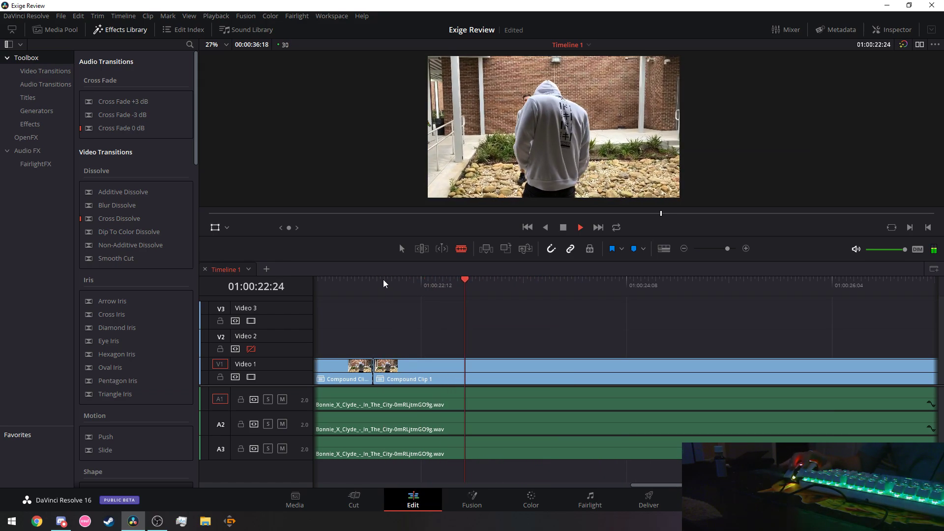
key("space")
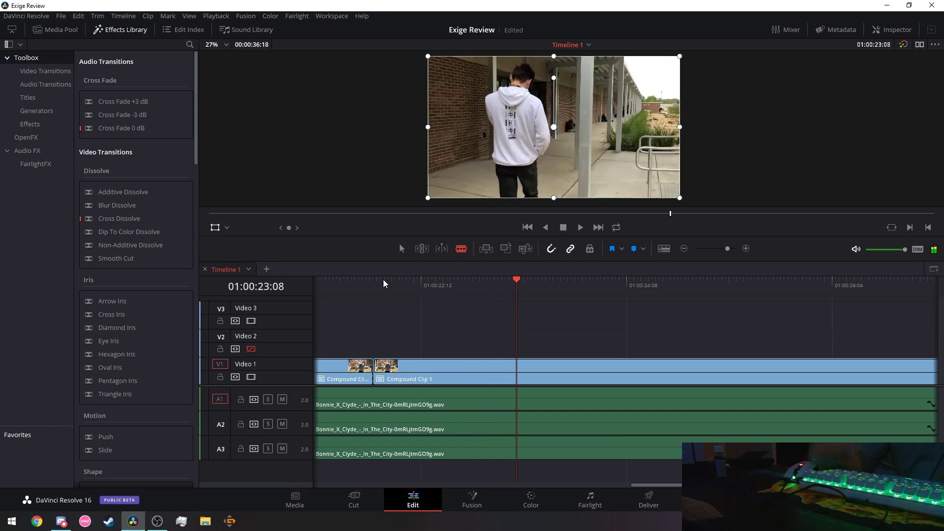
key("Left")
key("Left")
key("Left")
key("Left")
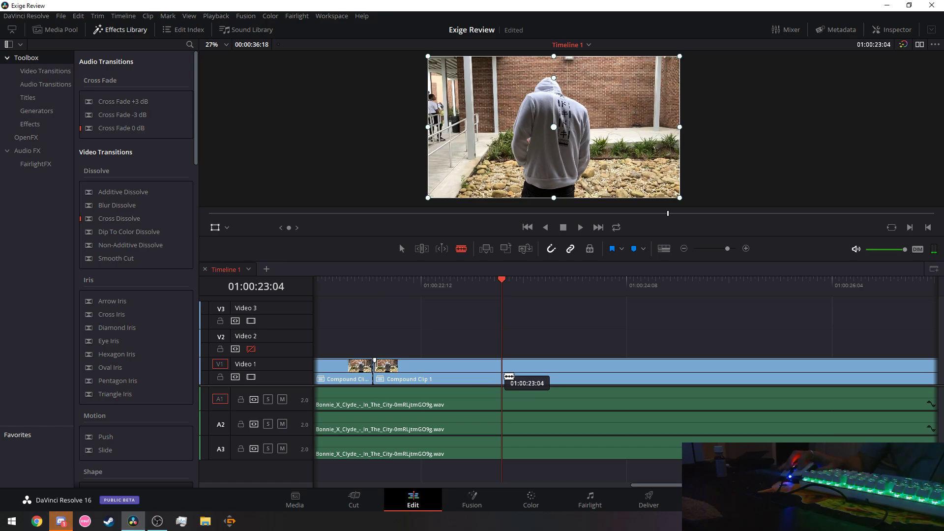
left_click(60, 521)
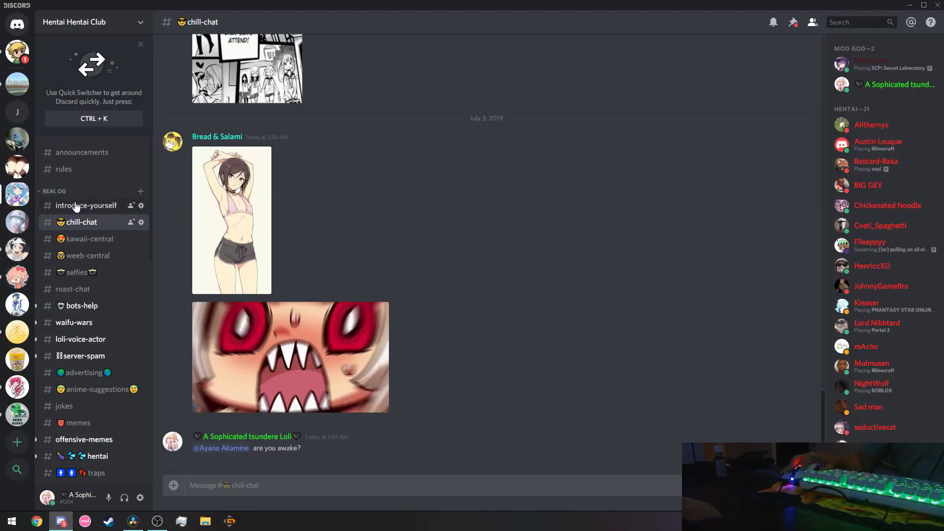
Open the friend's direct message and send 'nice guess wahhat im fucking doing'.
left_click(17, 24)
left_click(122, 158)
type("nice")
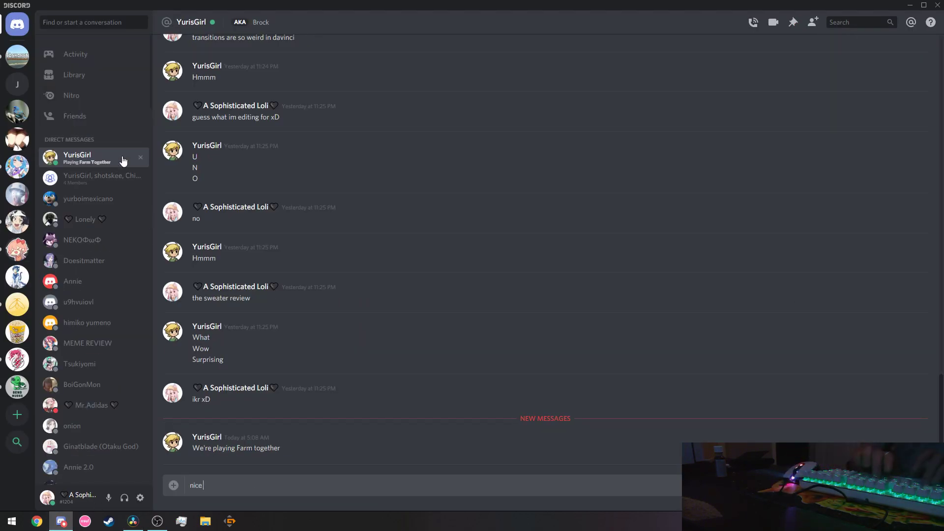
type(" guess wah")
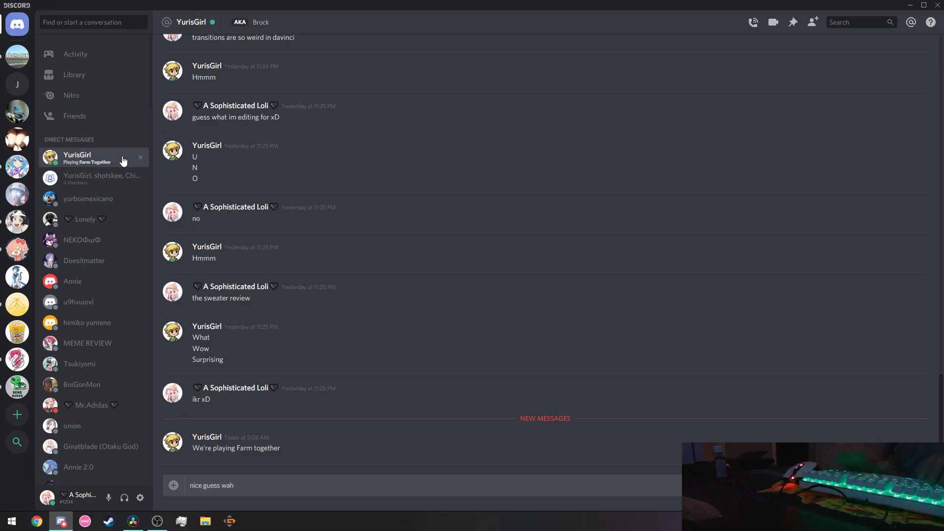
key("BackSpace")
key("BackSpace")
type("hat im fuck")
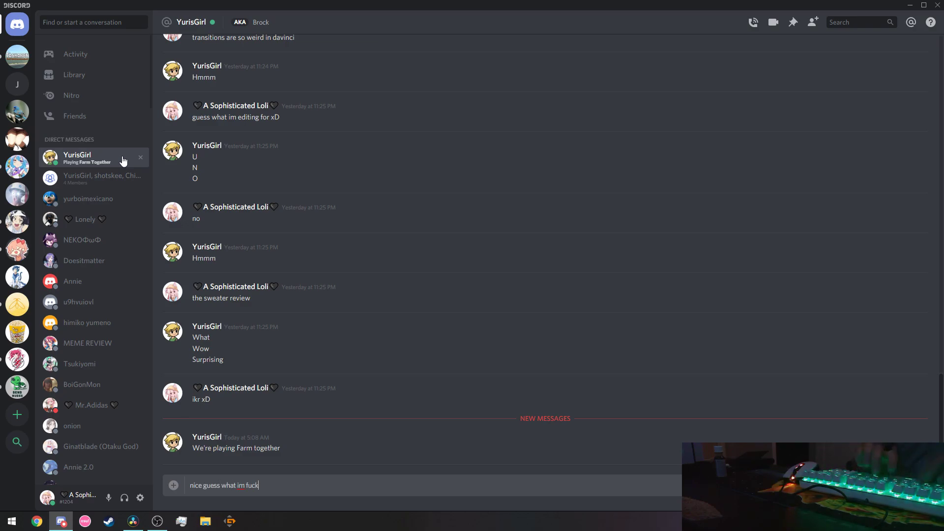
type("ing doing")
key("Return")
Check the OBS window, then send the replies 'yes' and 'i probably been done long ago'.
key("alt+Tab")
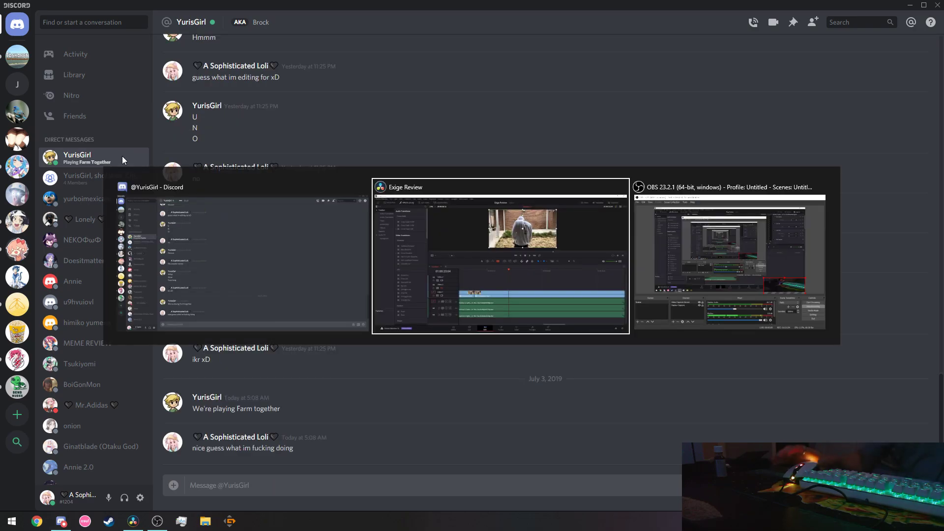
key("alt+Tab")
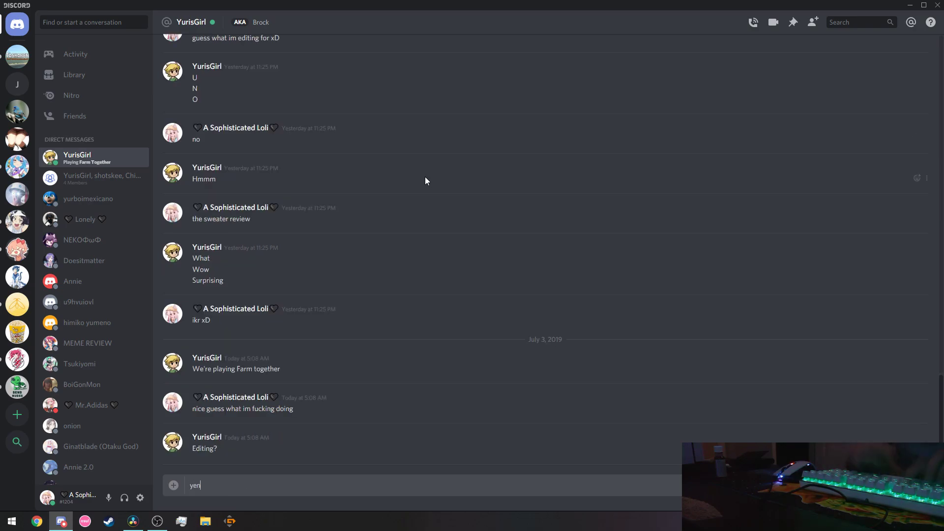
type("yes")
key("Return")
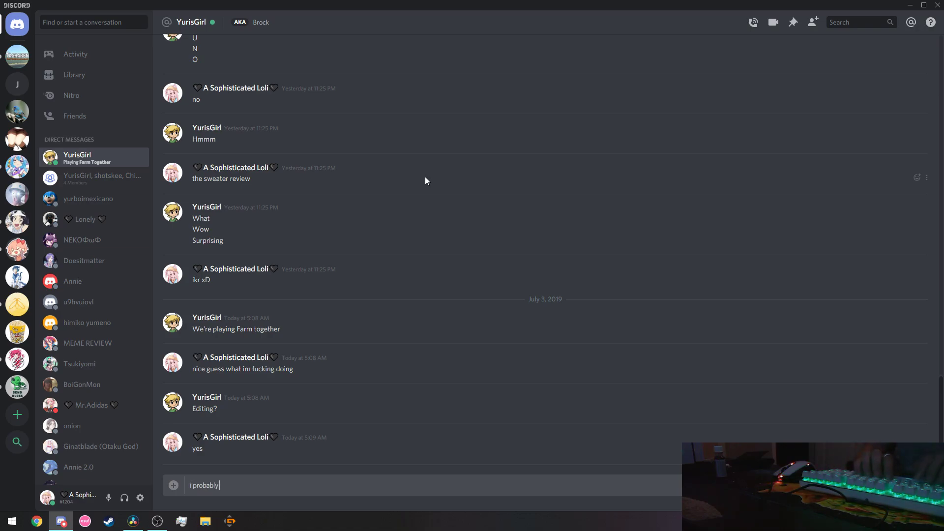
type("i probably been done long a")
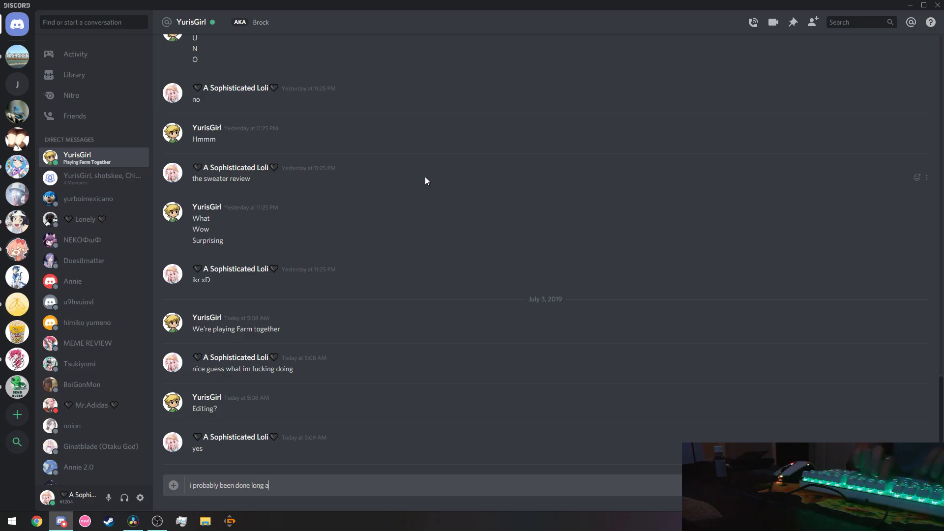
type("go")
key("Return")
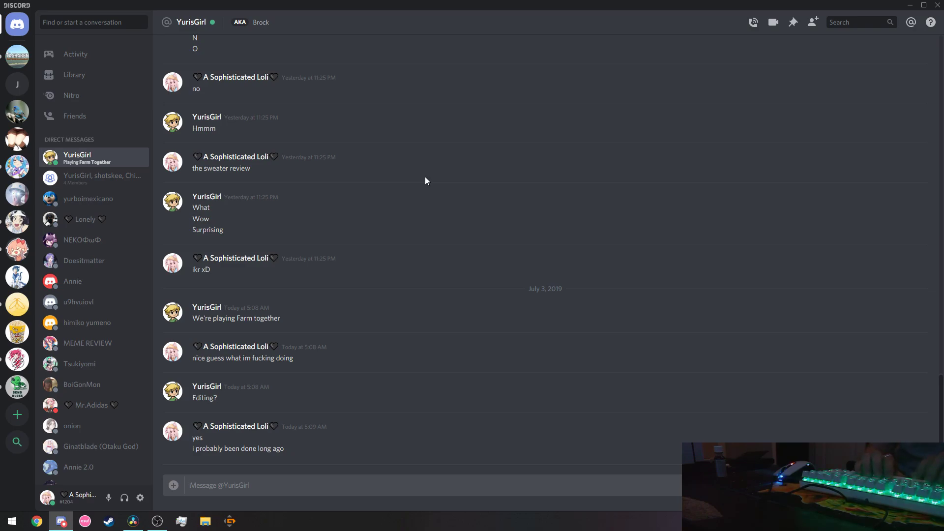
Send 'if it didnt oof', then bring OBS forward and minimize it.
type("if it didnt oof")
key("Return")
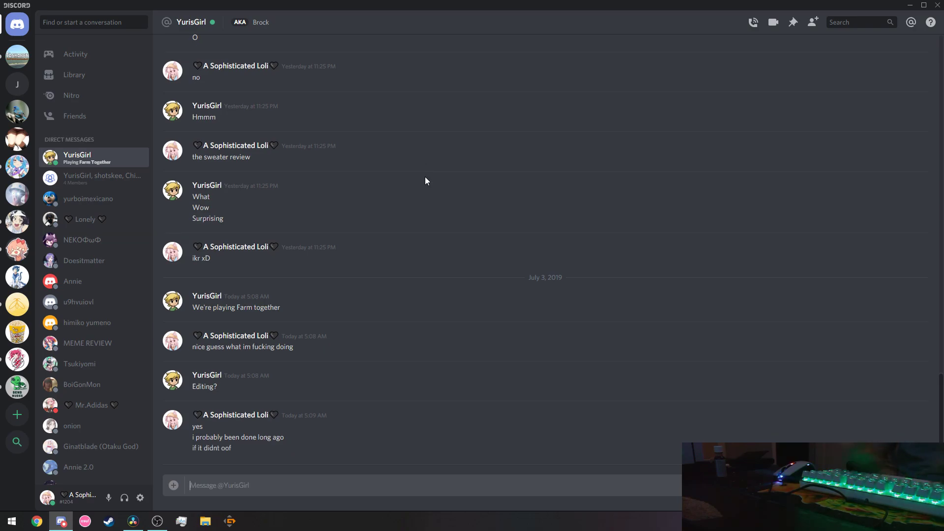
key("alt+Tab")
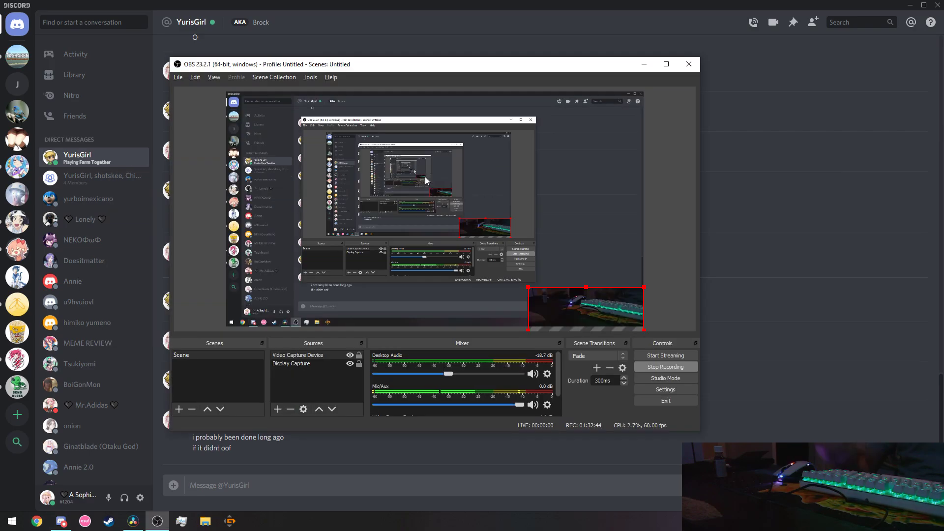
left_click(645, 64)
Scroll Timeline 1 left in Resolve to review earlier beat cuts, then return to Discord.
key("alt+Tab")
key("alt+Tab")
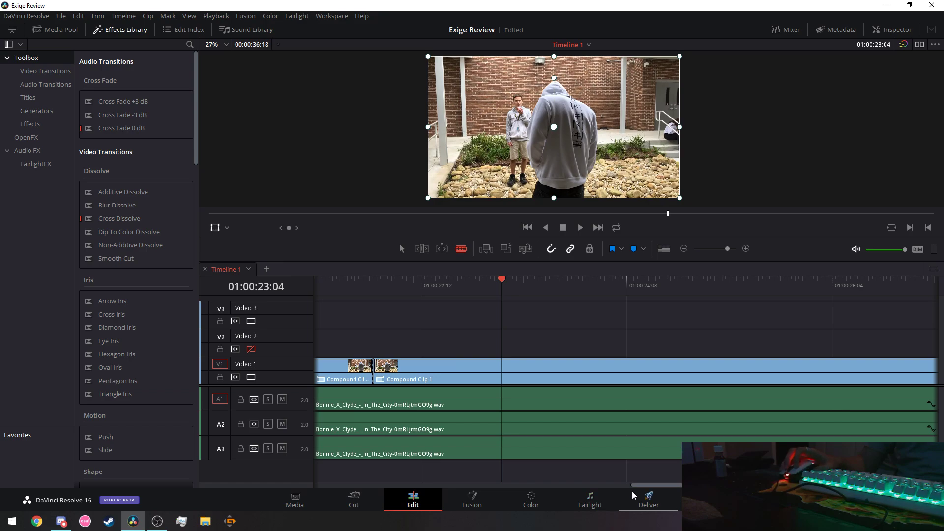
mouse_move(633, 486)
left_mouse_down()
mouse_move(645, 486)
mouse_move(615, 485)
left_mouse_up()
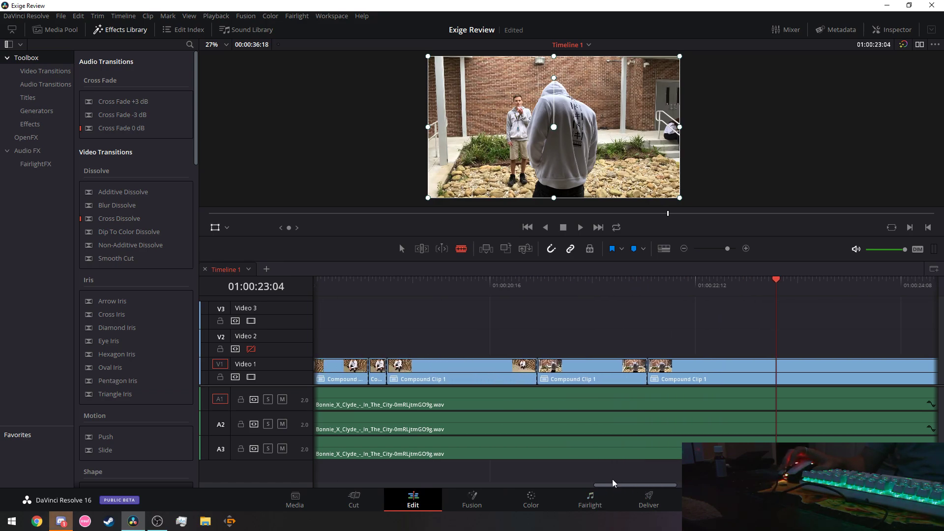
key("alt+Tab")
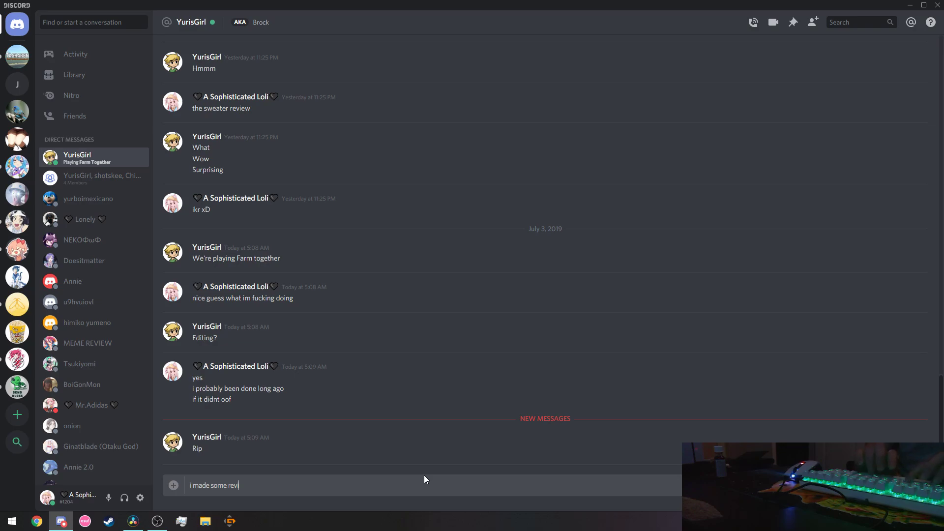
Finish the revisions reply with 'makes it even more better', fix its typos, and send it.
type("makes it b")
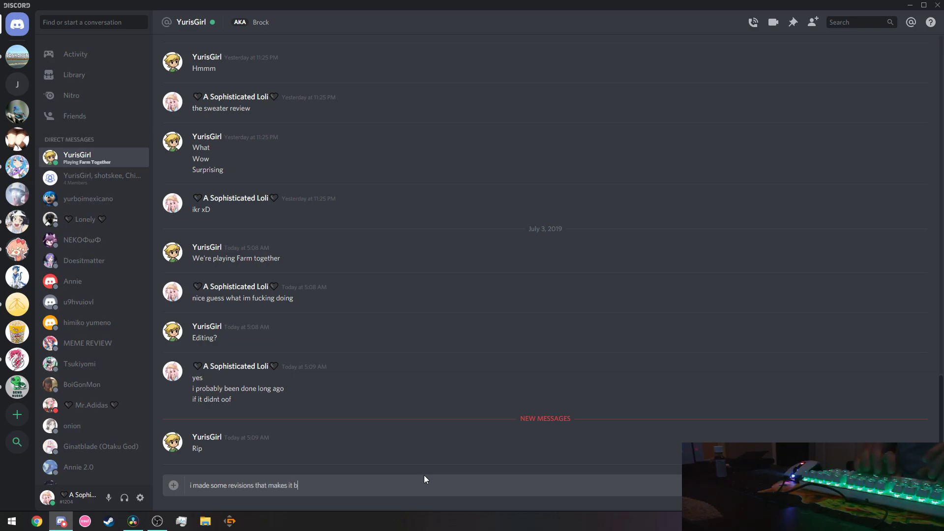
key("BackSpace")
type("even more bet")
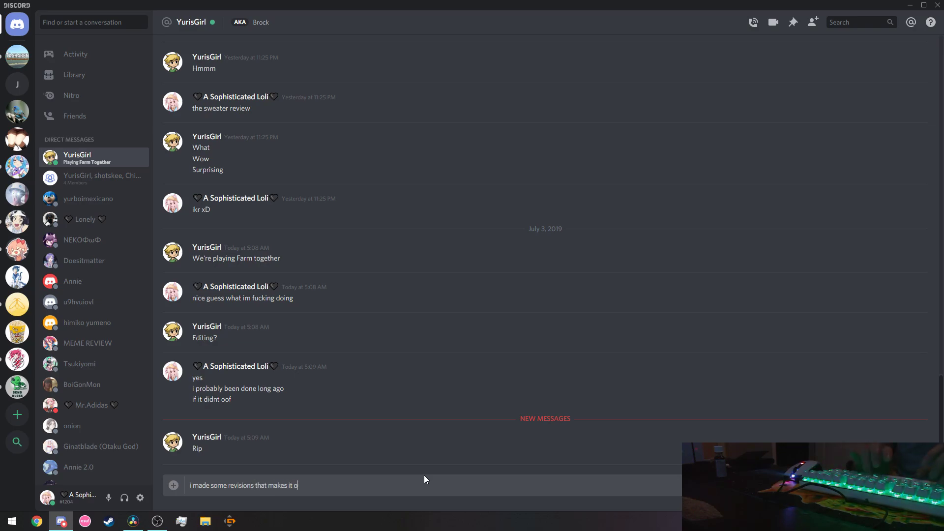
type("te")
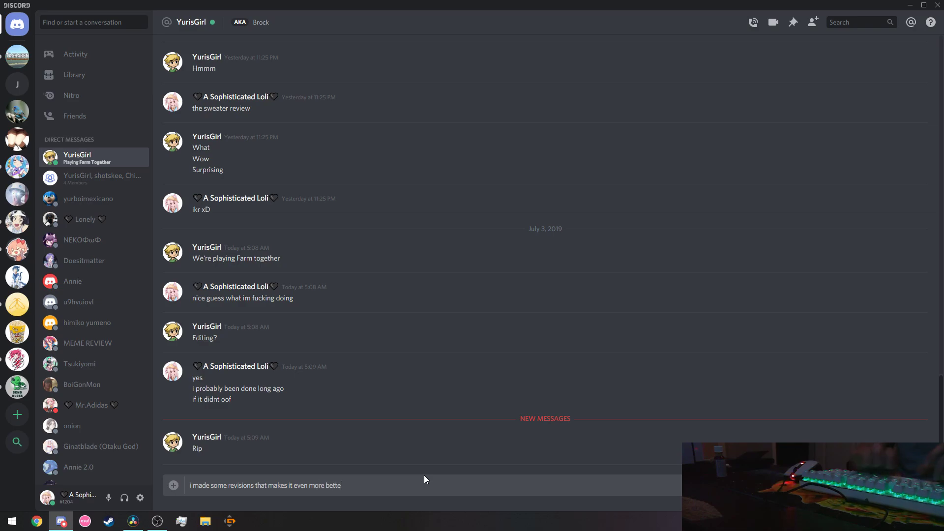
type("r anymar")
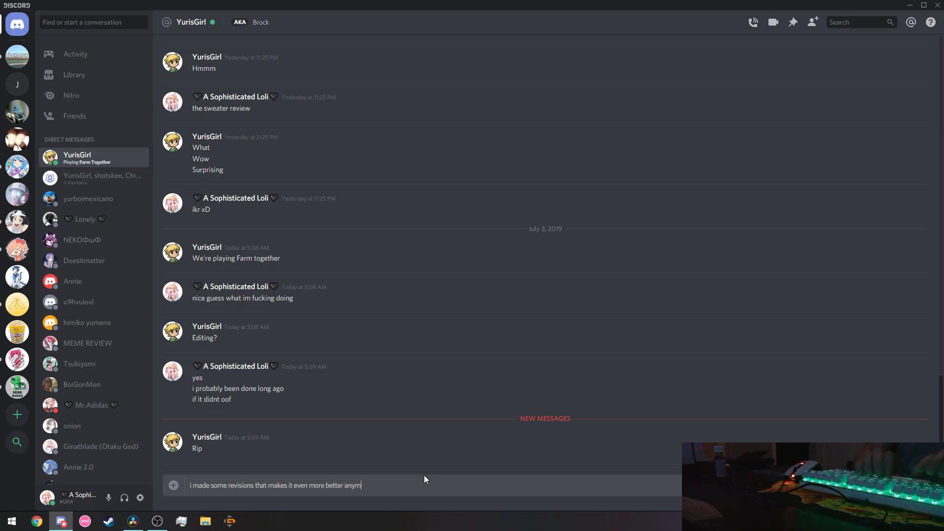
key("BackSpace")
key("BackSpace")
type("ore")
key("Return")
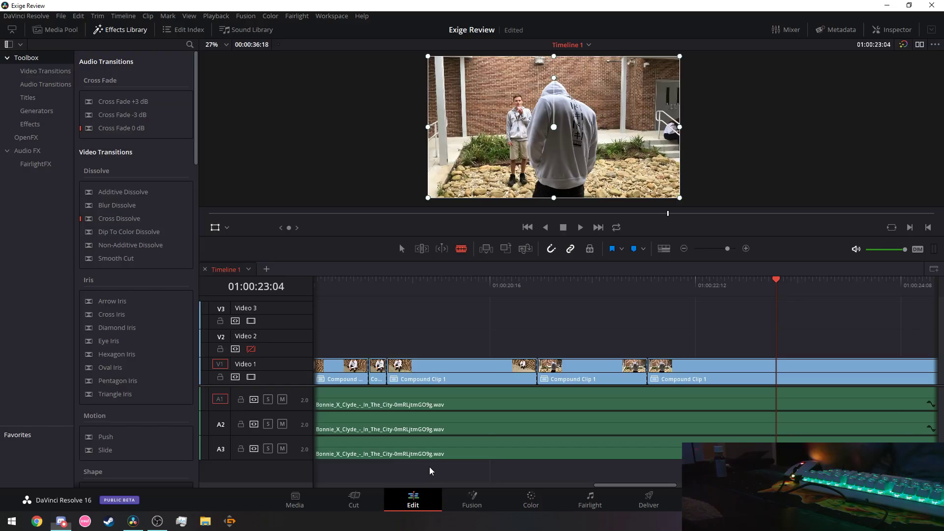
Replay the edit from 01:00:19:03 and 01:00:20:17 to check the beat timing.
left_click(332, 284)
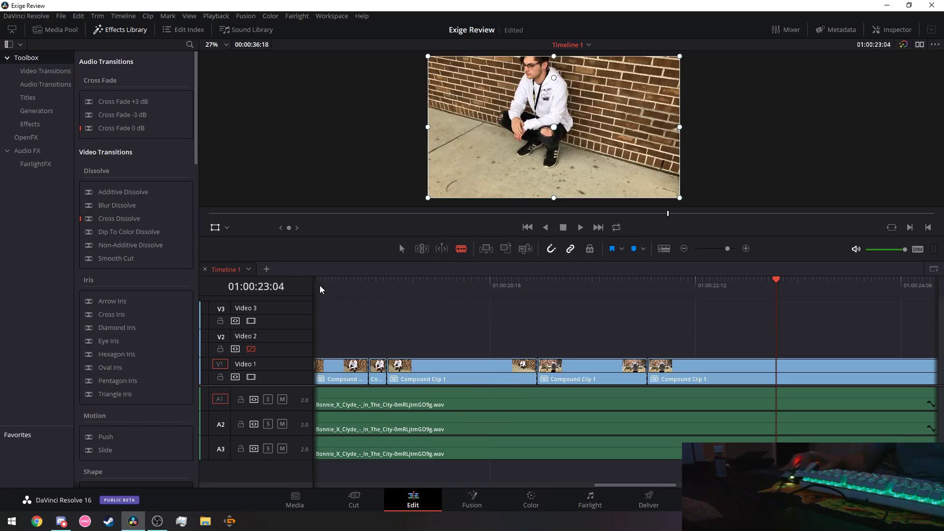
left_click(580, 228)
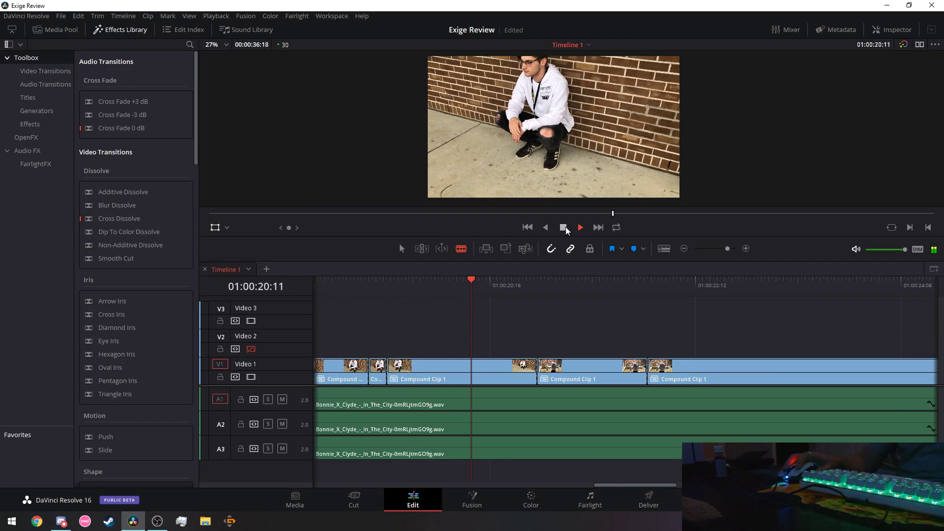
key("space")
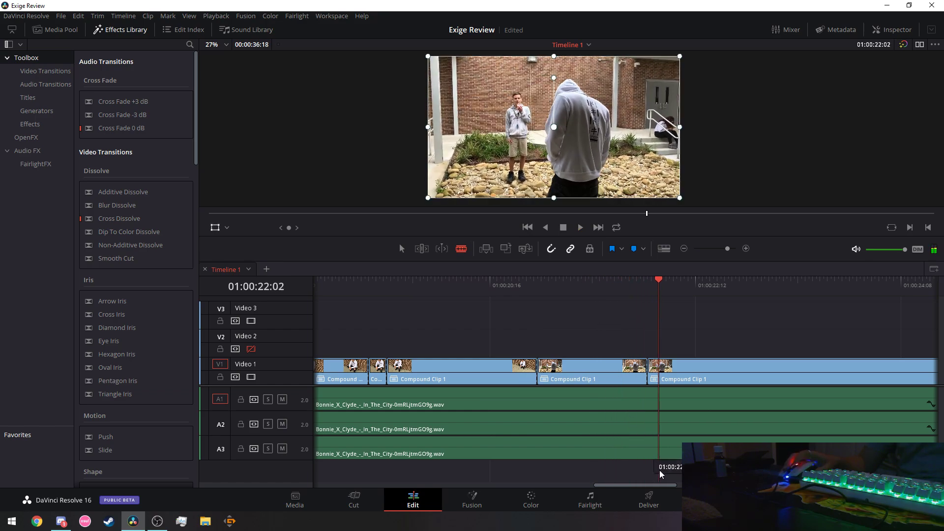
left_click_drag(649, 485, 666, 485)
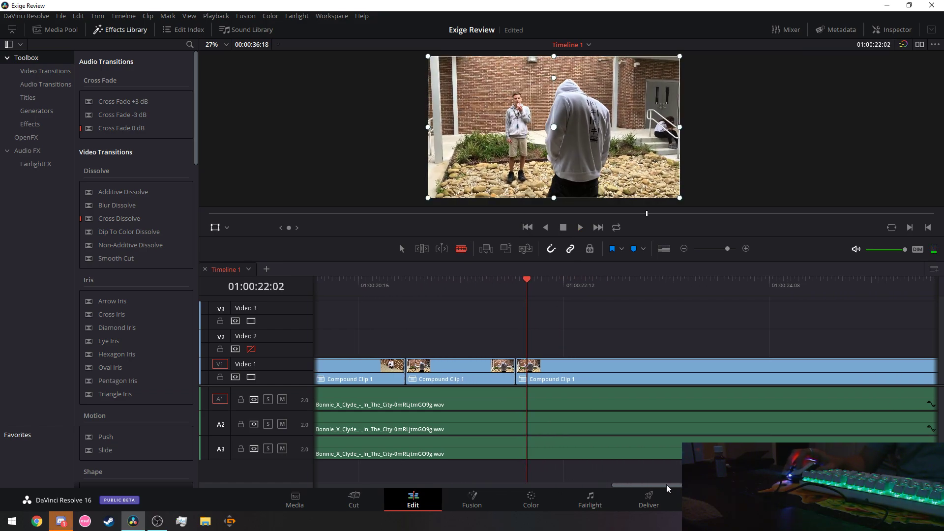
left_click(362, 285)
left_click(579, 228)
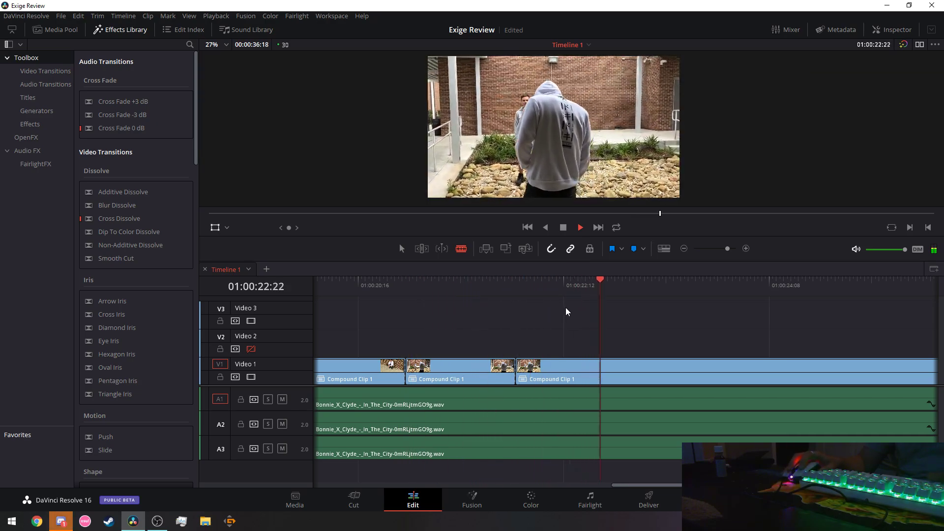
key("space")
Find the beat and split the V1 compound clip at 01:00:23:00.
left_click(640, 281)
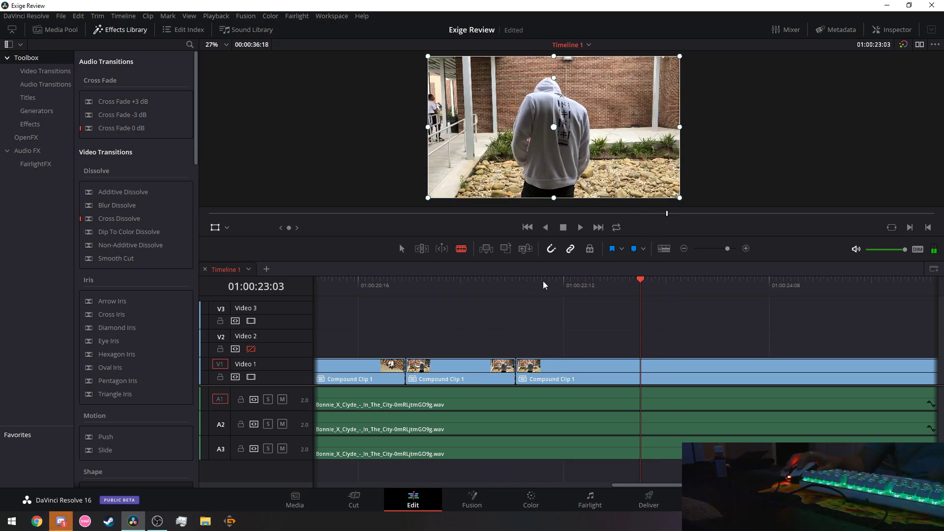
left_click(485, 284)
key("space")
key("space")
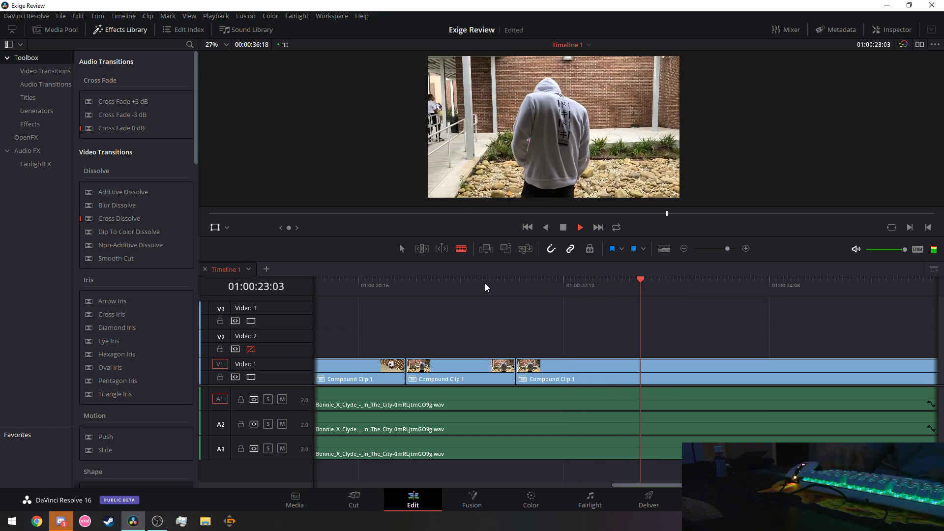
key("Left")
key("Left")
key("Left")
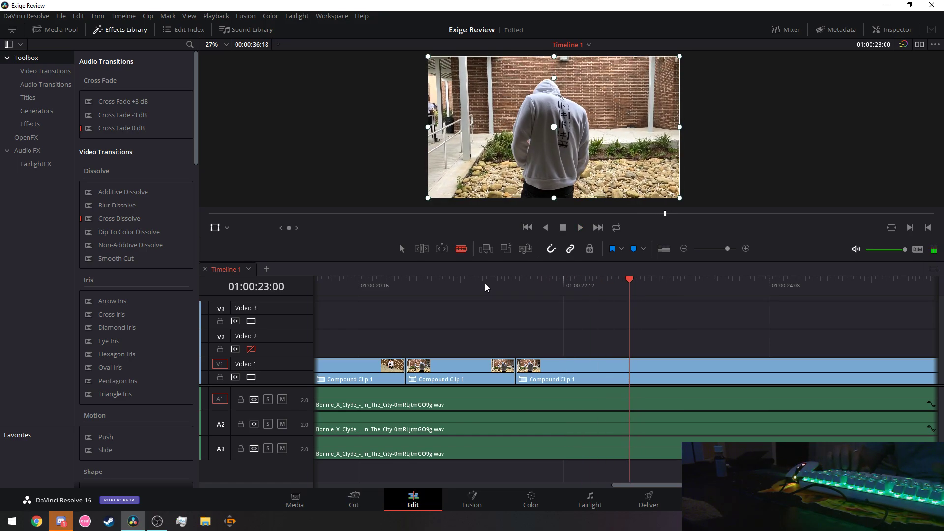
left_click(630, 371)
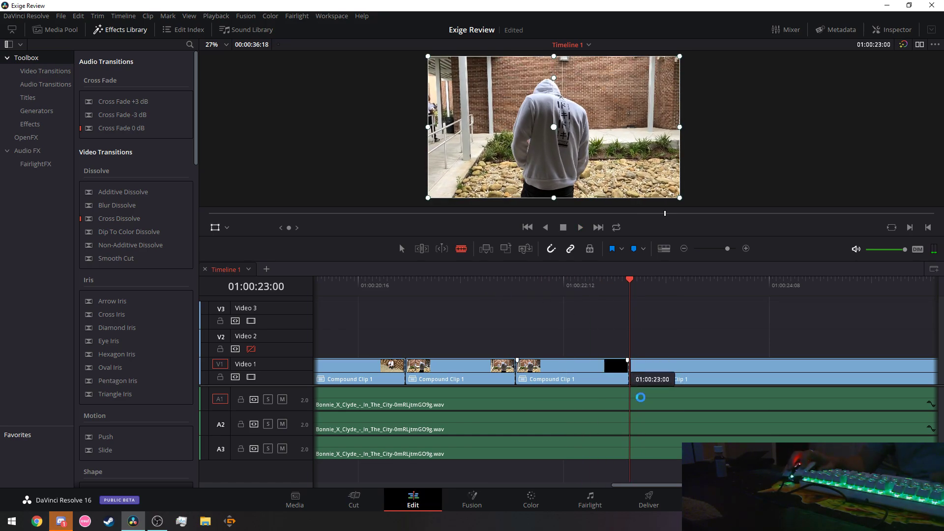
Replay from 01:00:22:07, add another V1 split on the beat, then switch to Discord.
scroll(670, 487, "right", 3)
key("space")
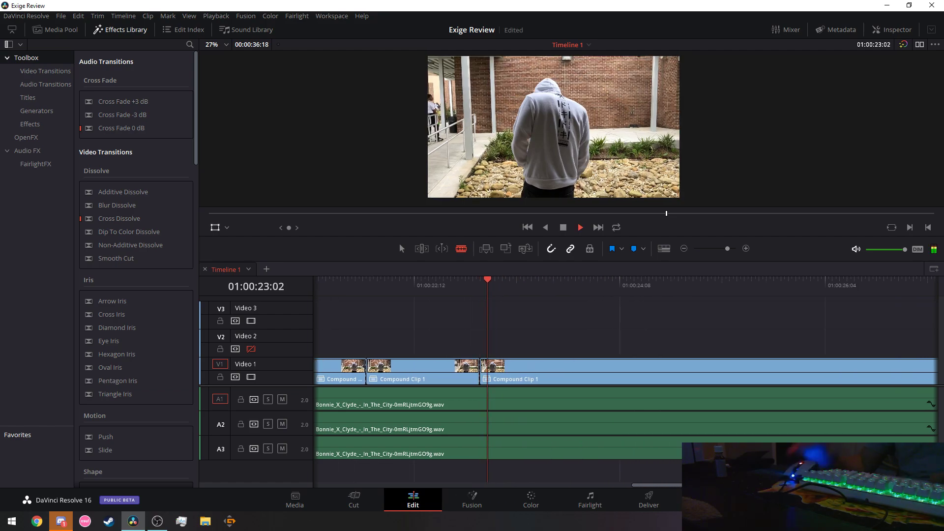
key("space")
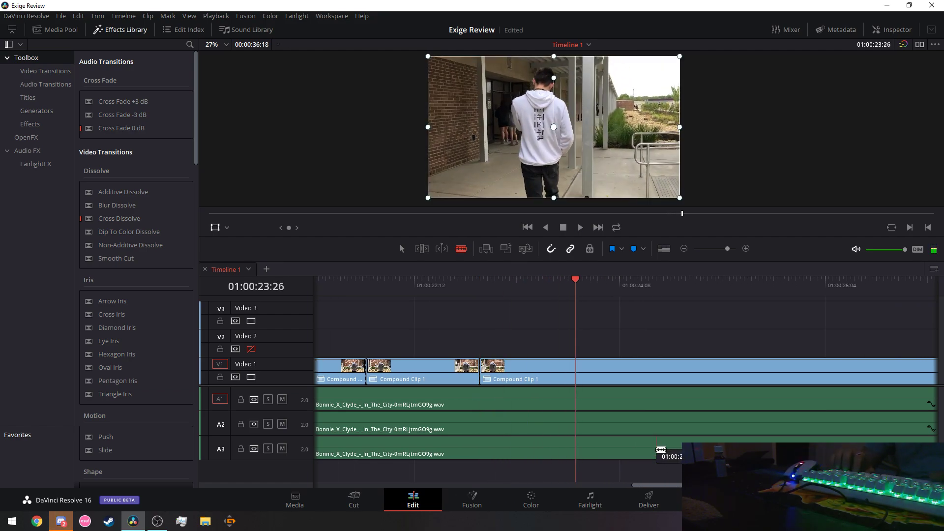
key("Left")
key("Left")
key("Left")
left_click(396, 291)
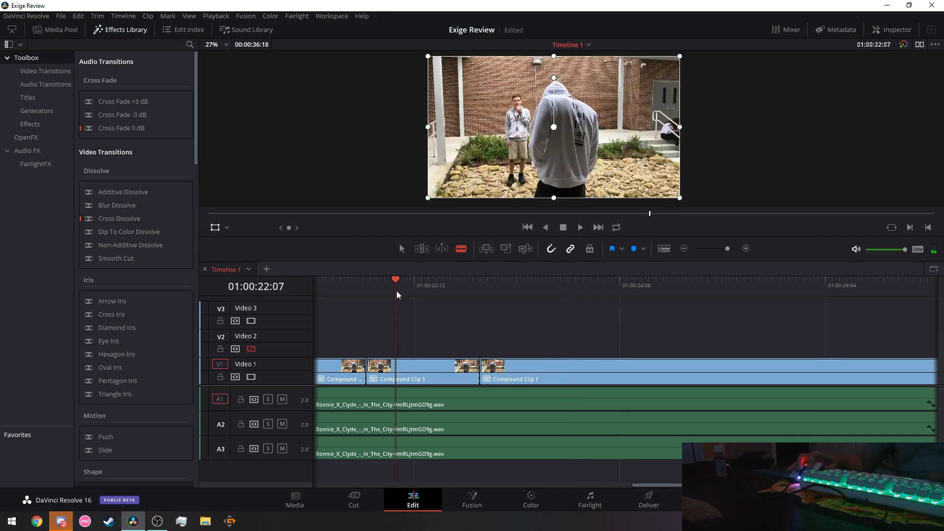
key("space")
key("space")
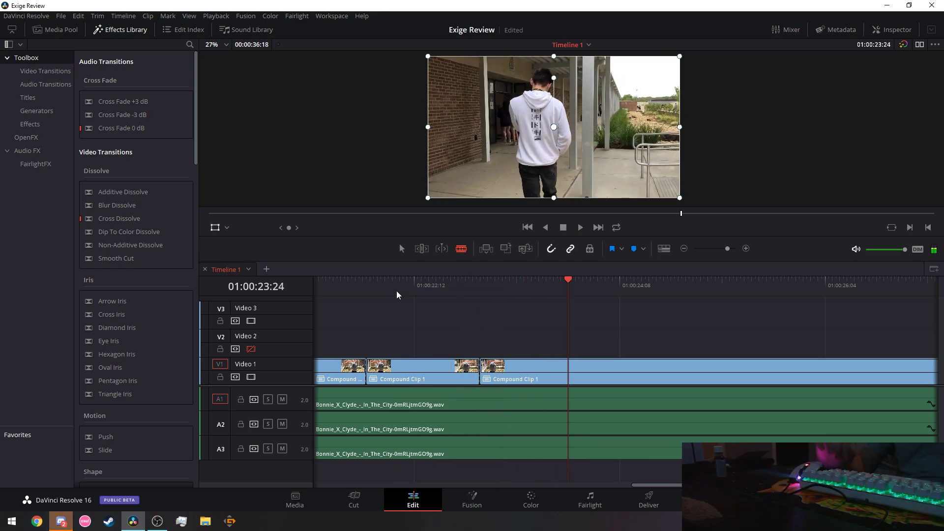
left_click(569, 375)
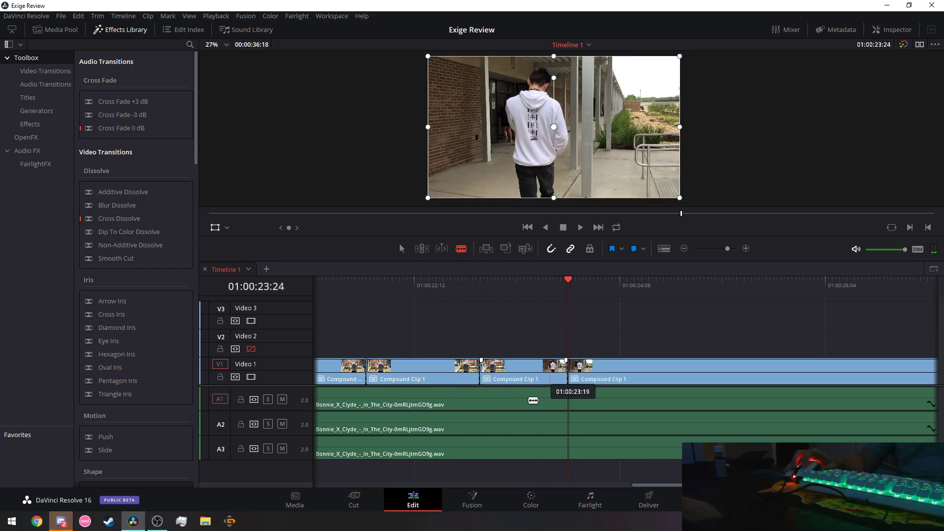
left_click(59, 525)
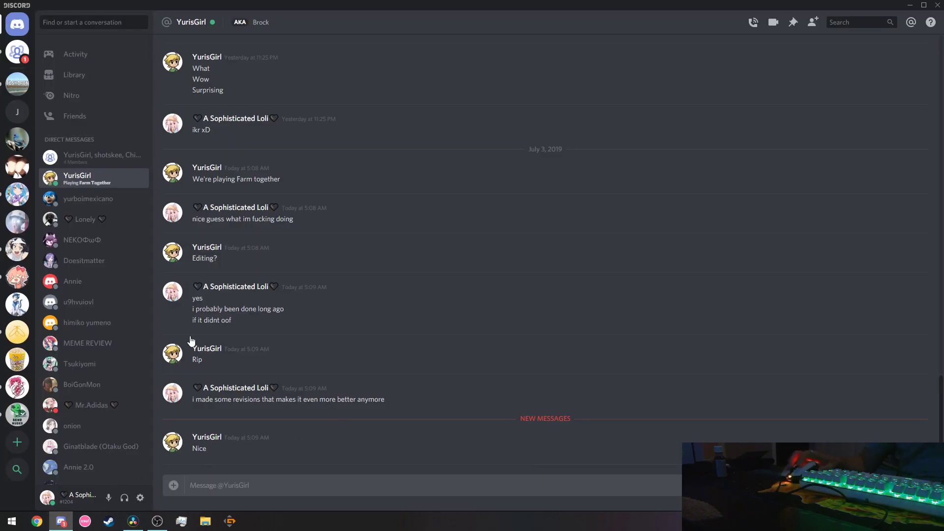
Open the four-member group chat and view the posted image enlarged.
left_click(71, 164)
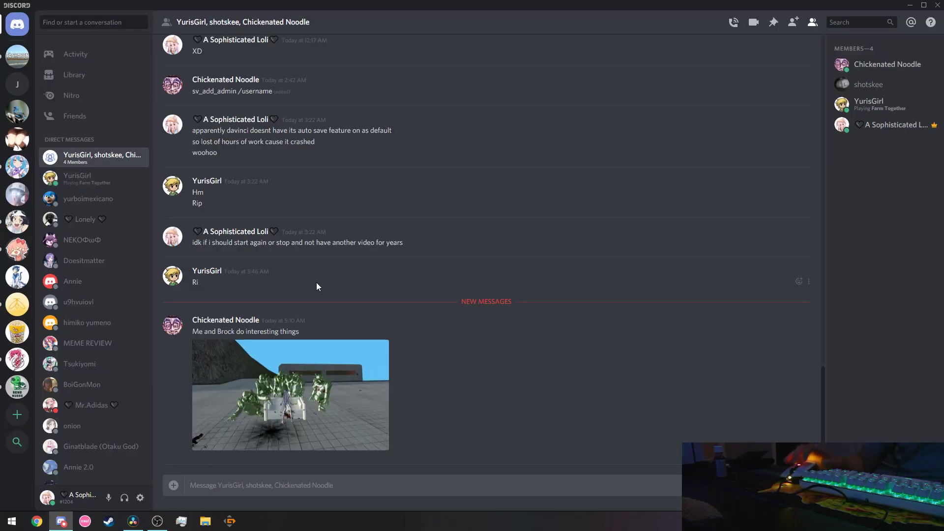
left_click(317, 389)
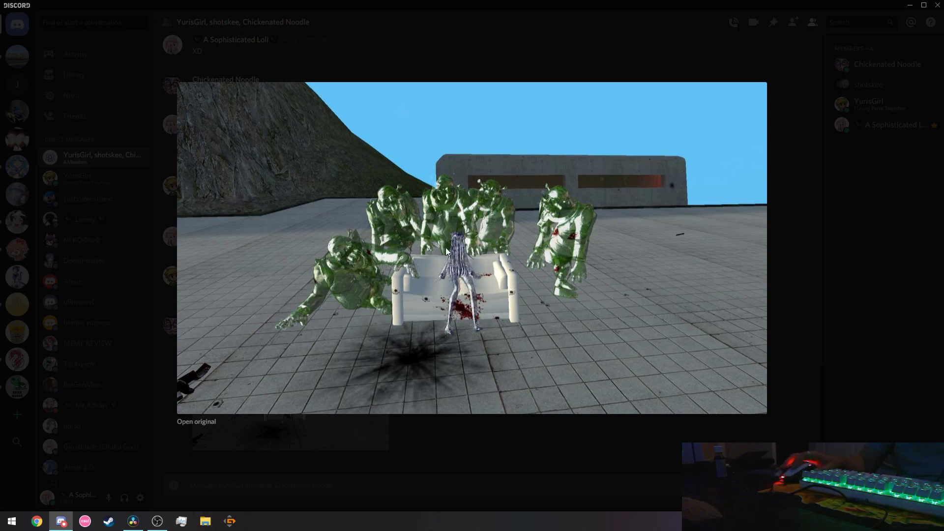
left_click(424, 462)
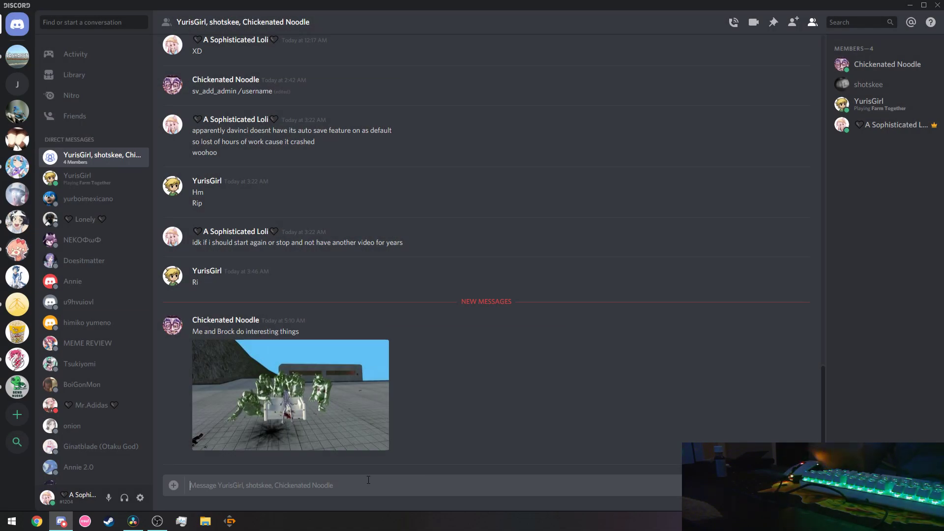
Send 'its like two memes ain one', 'xD', '10/10' and 'i support', then return to Resolve.
type("its like  t")
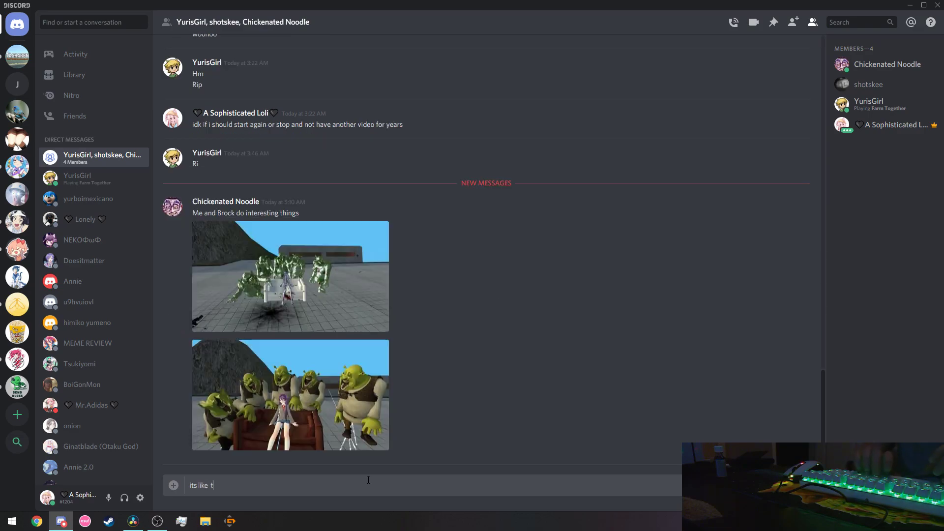
type("wo memes ain one")
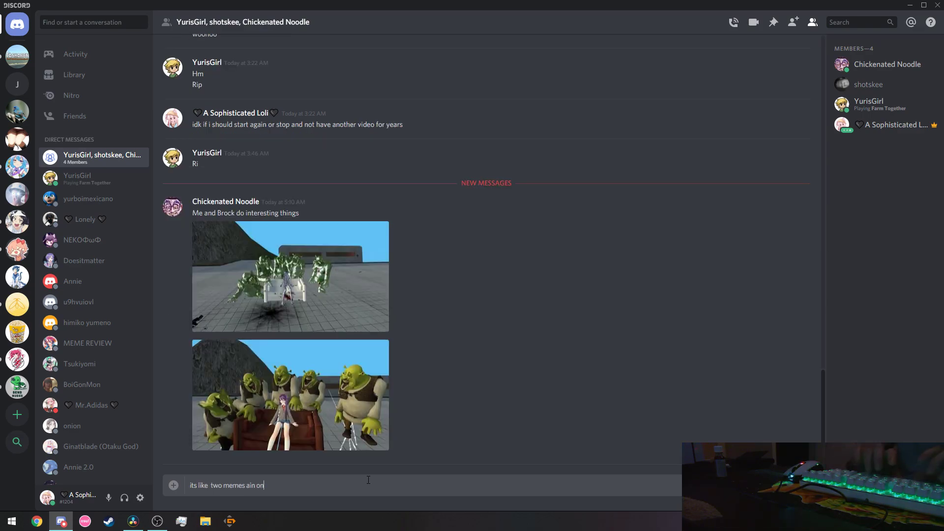
key("Return")
type("xD")
key("Return")
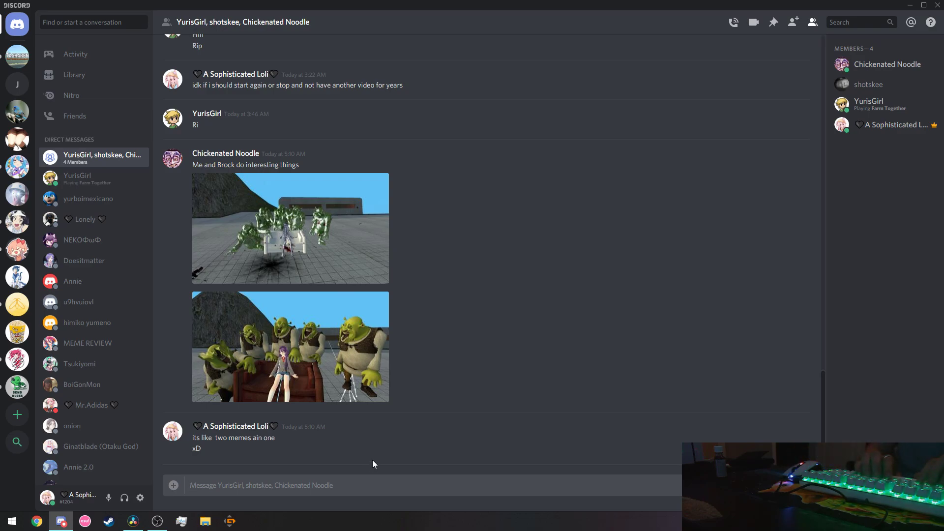
type("10/10")
key("Return")
type("i")
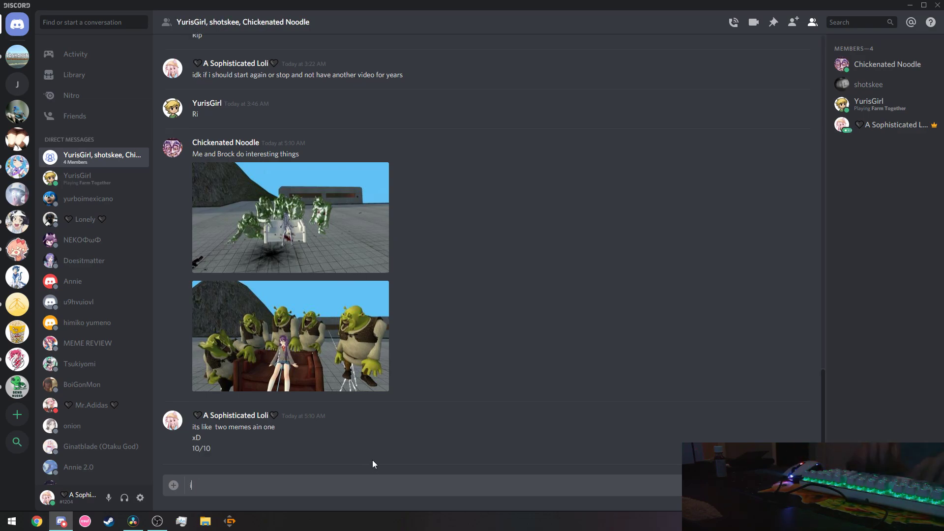
type(" support")
key("Return")
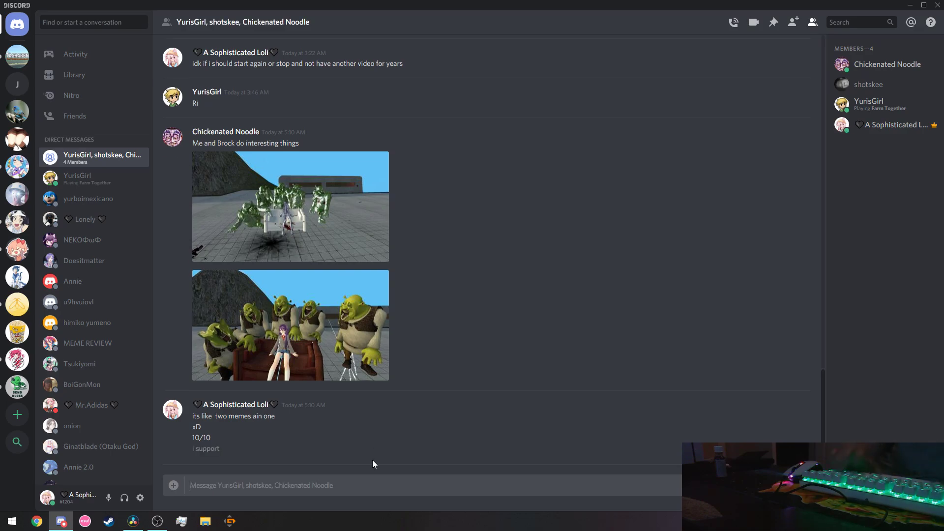
key("alt+Tab")
Play from 01:00:21:17 and split the V1 clip on the beat at 01:00:24:07.
left_click(322, 281)
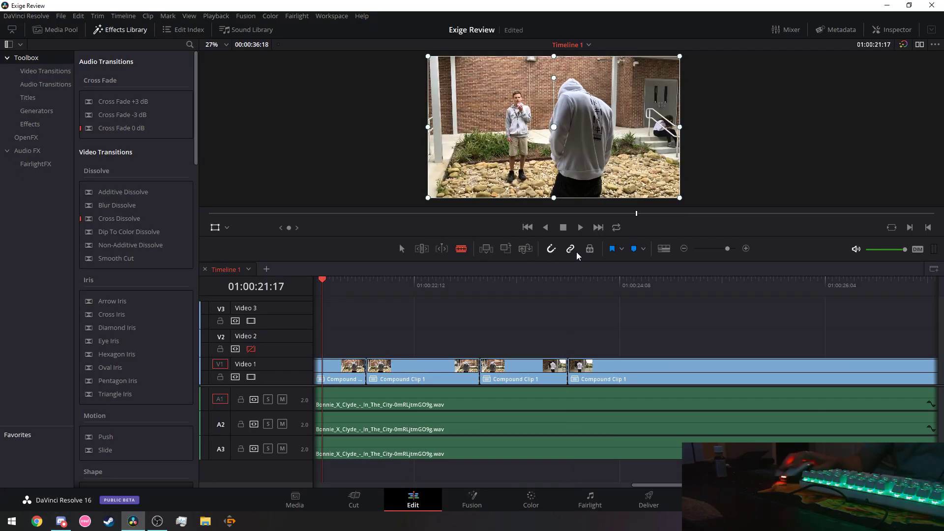
left_click(580, 227)
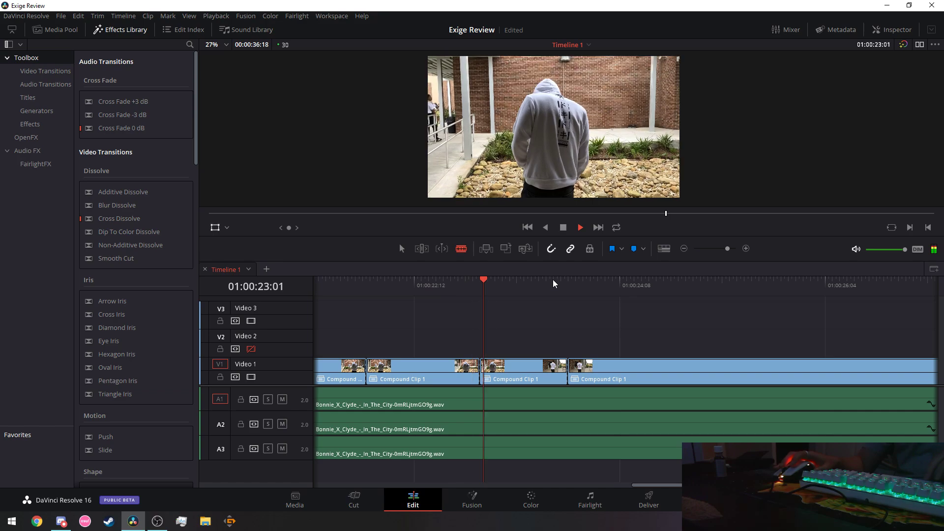
key("space")
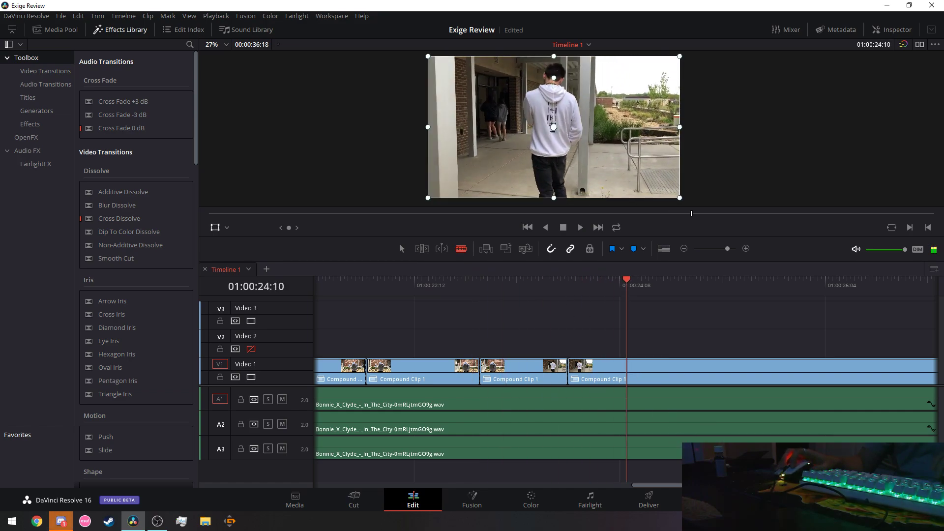
scroll(625, 374, "right", 2)
key("Left")
key("Left")
key("Left")
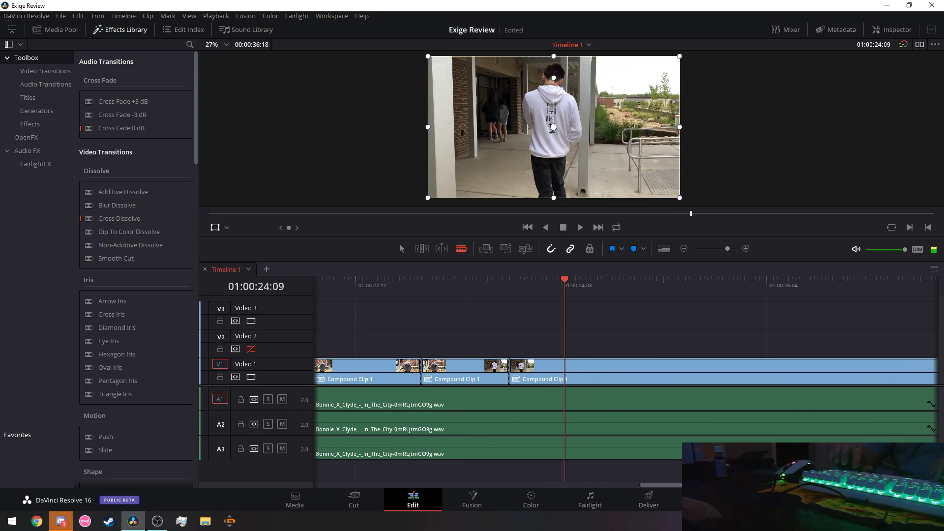
left_click(557, 372)
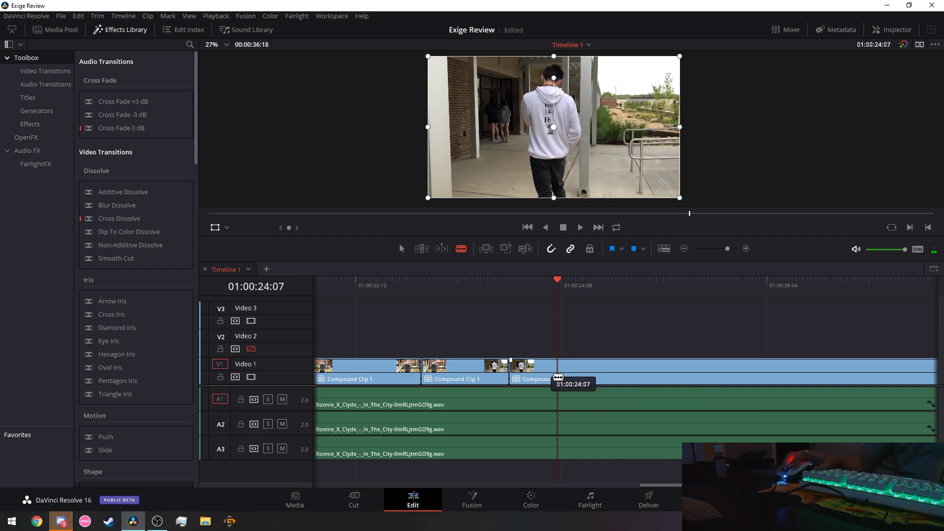
Replay from 01:00:22:08, split V1 at 01:00:25:03 with Ctrl+B, then switch to Discord.
left_click(342, 289)
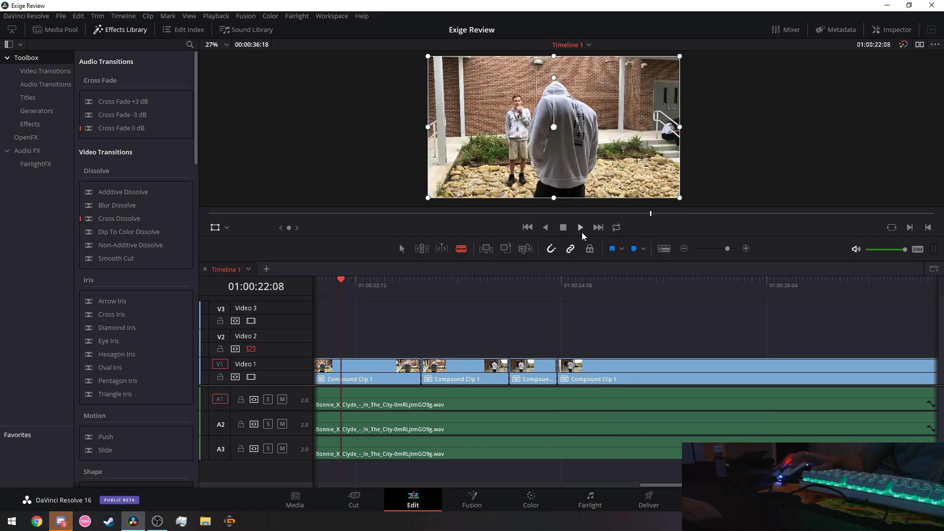
key("space")
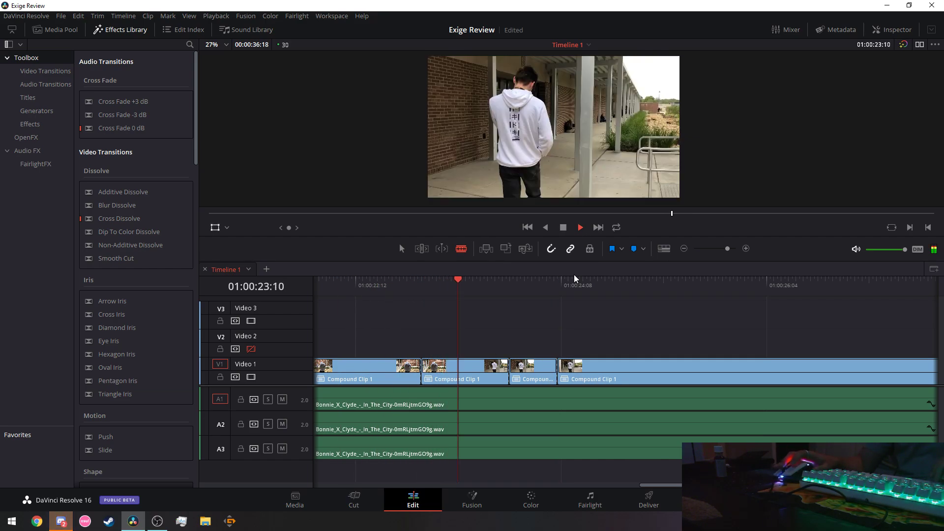
key("space")
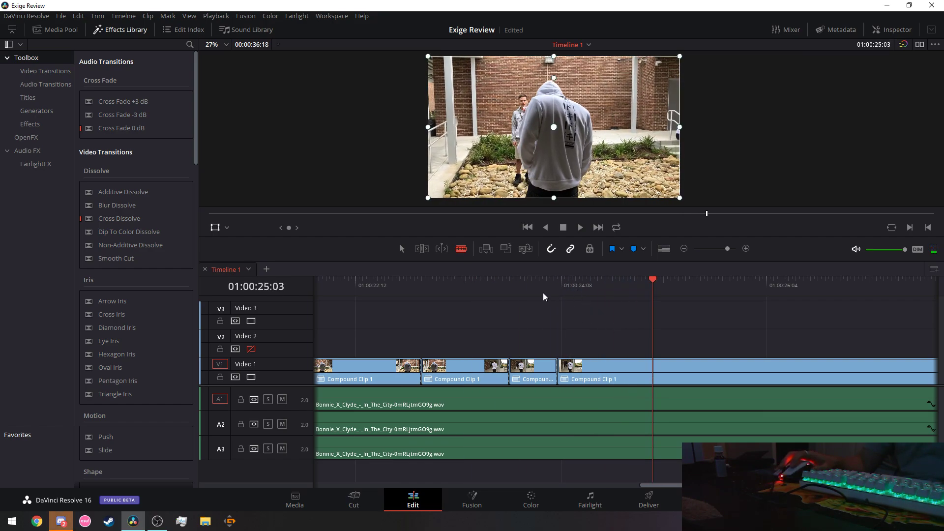
key("ctrl+b")
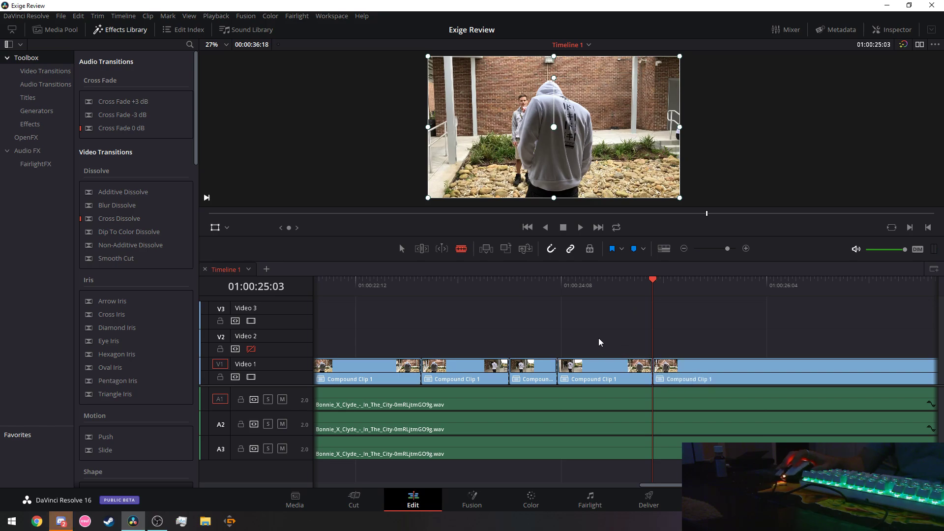
key("alt+Tab")
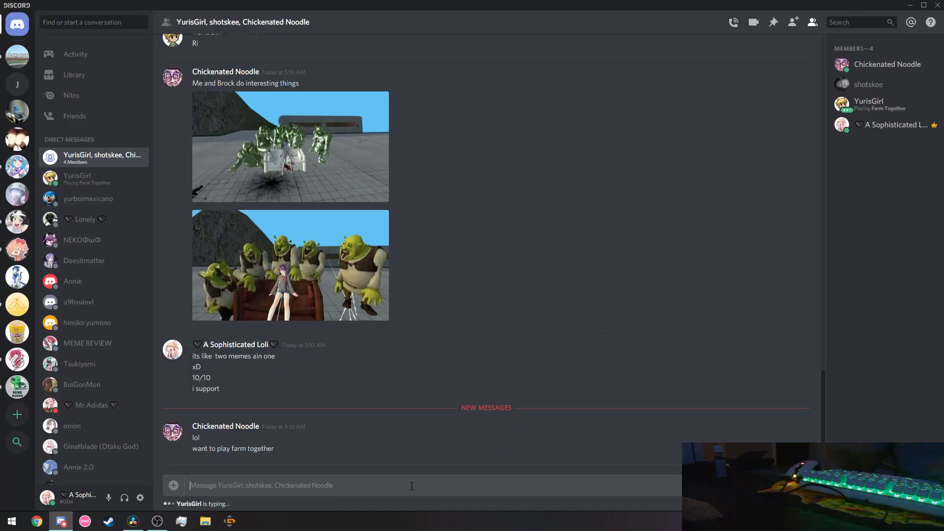
Reply 'no' and 'editing', then send the follow-up 'would say yes if it did...'.
type("no")
key("Return")
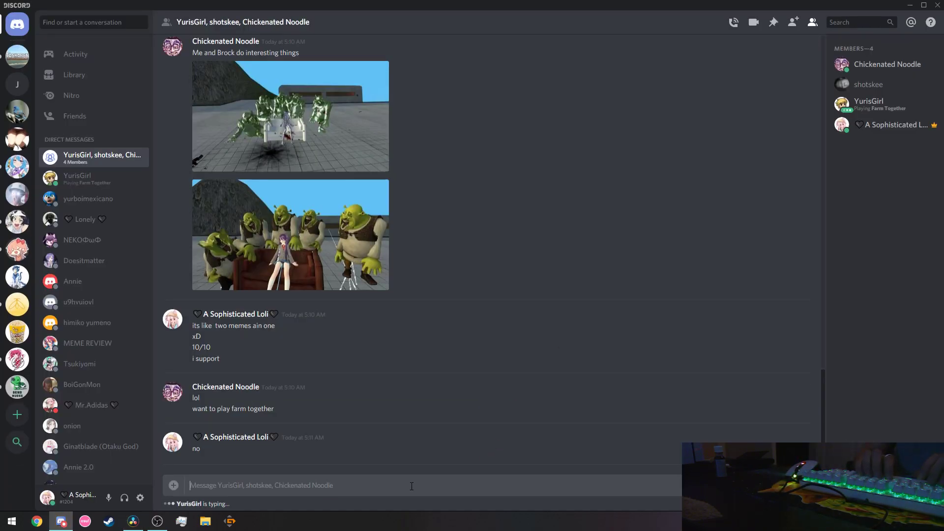
type("editing")
key("Return")
type("would say yes if")
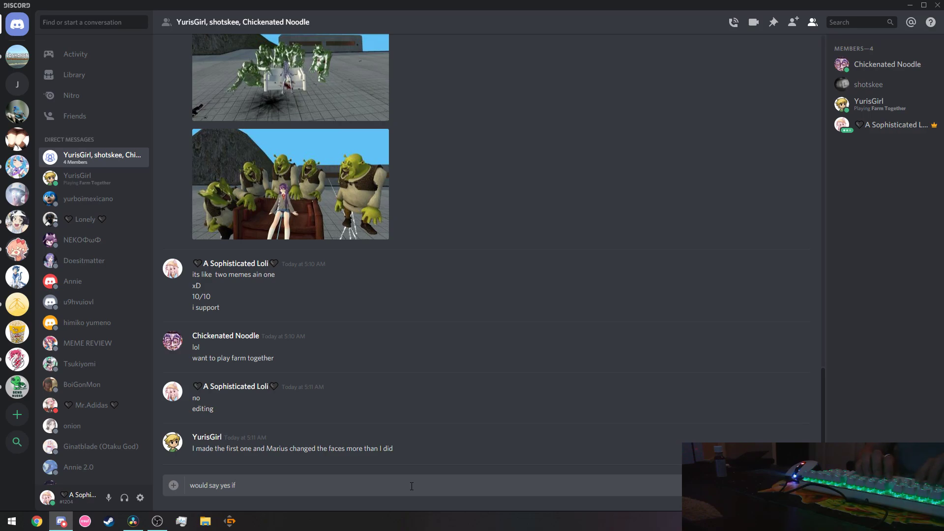
type(" it didnt fuck up. wouldve been d")
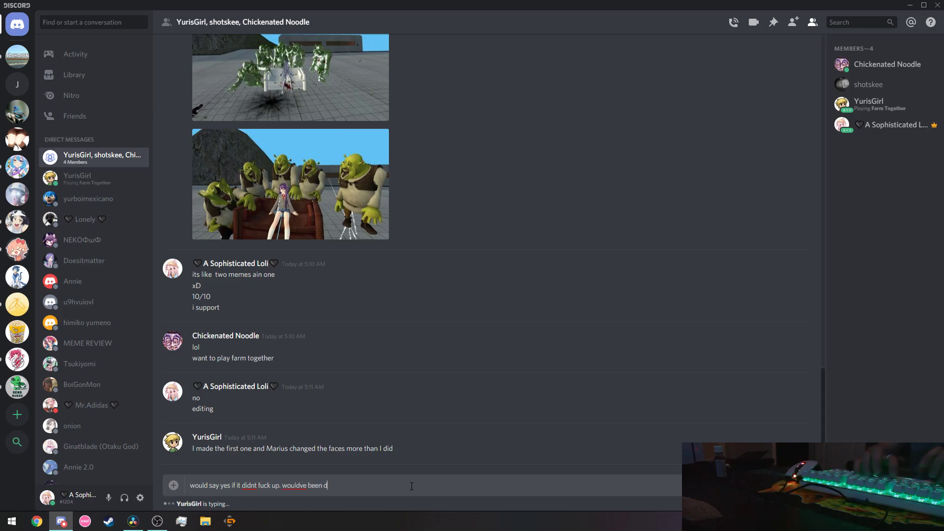
type("one n")
key("Return")
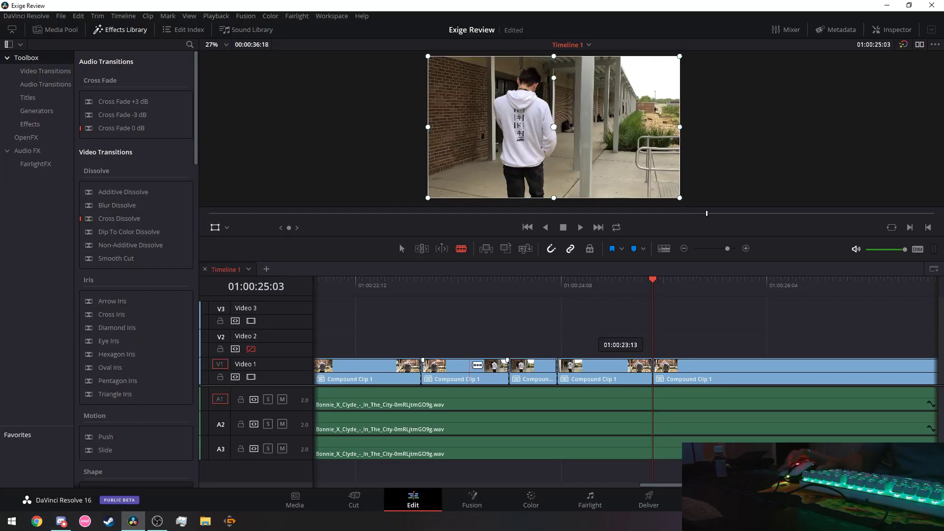
Replay from 01:00:22:12 and land on the beat at 01:00:26:08 for the V1 cut, then switch to Discord.
left_click(355, 290)
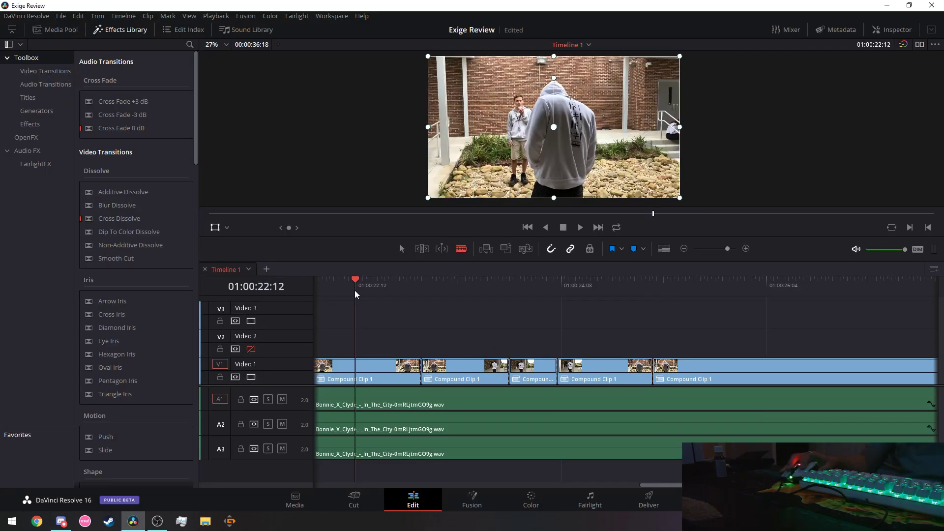
left_click(576, 228)
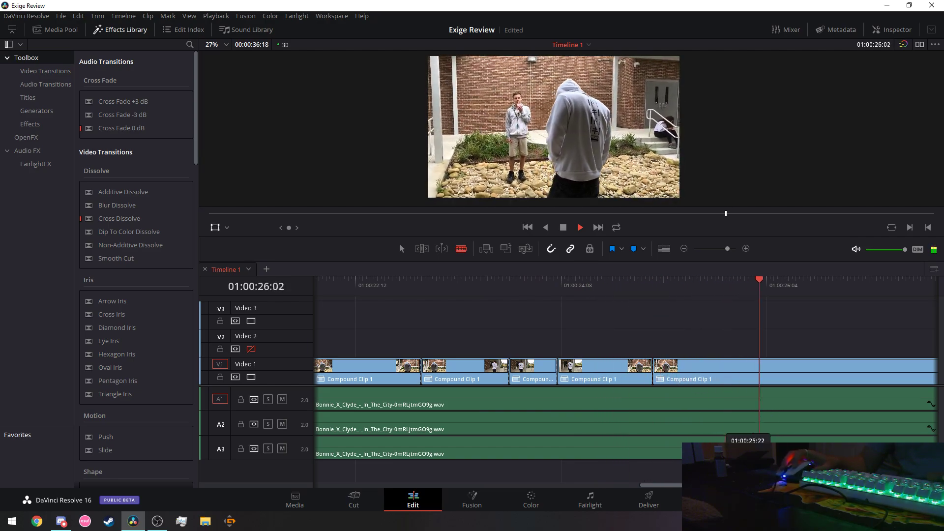
key("space")
scroll(637, 304, "right", 3)
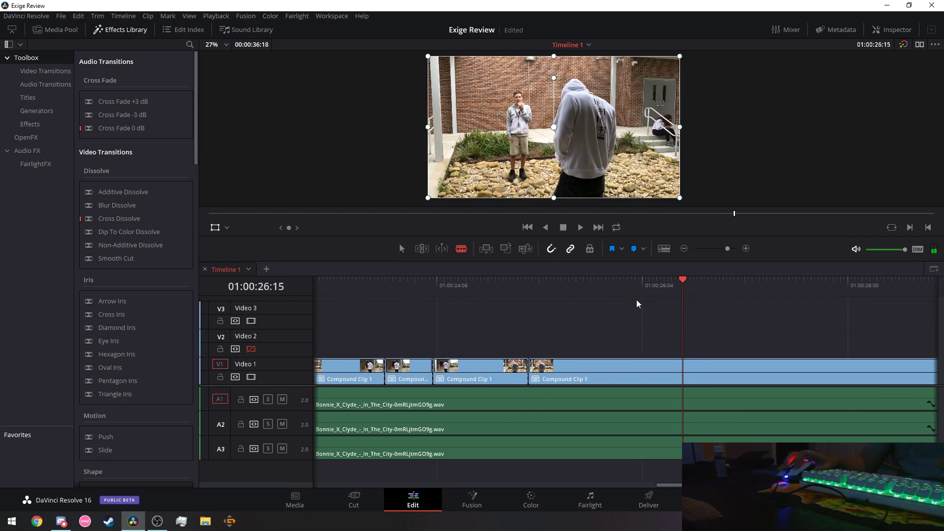
left_click(585, 283)
key("space")
left_click(629, 278)
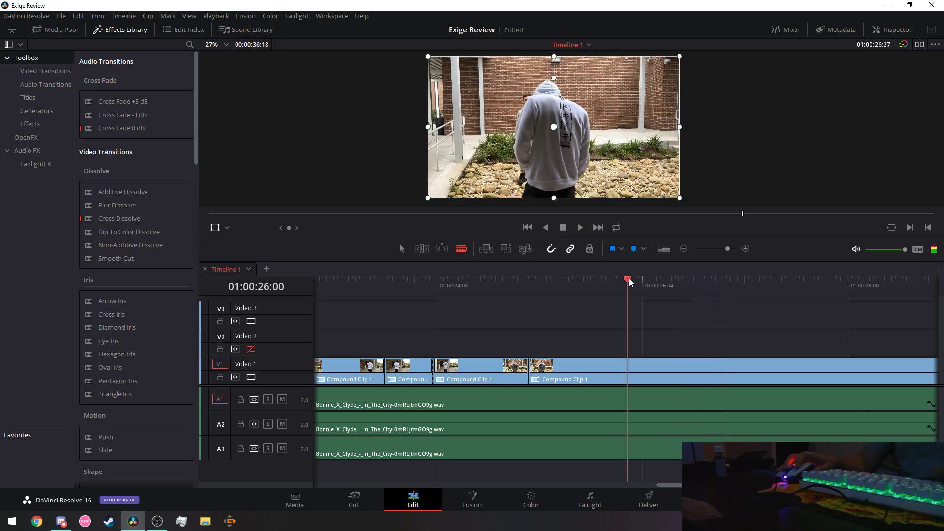
key("Left")
key("Left")
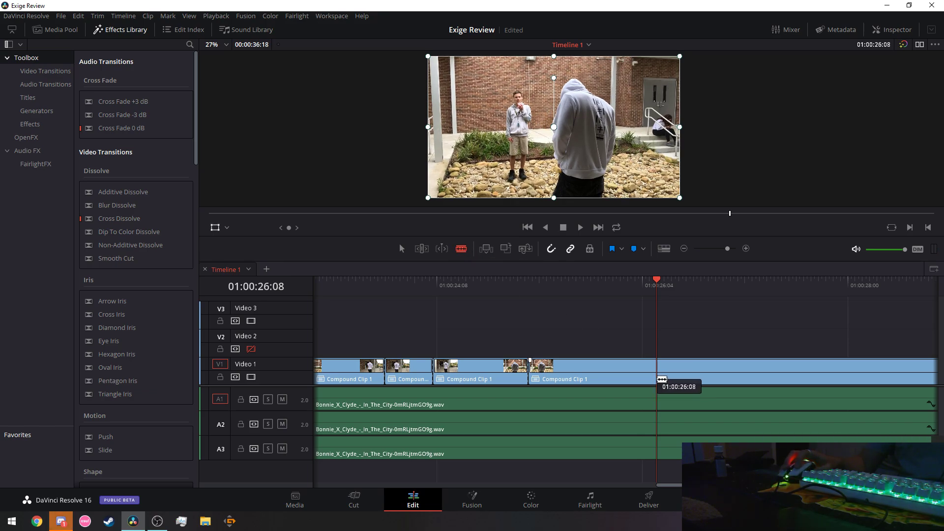
mouse_move(669, 485)
left_mouse_down()
mouse_move(836, 485)
mouse_move(674, 485)
left_mouse_up()
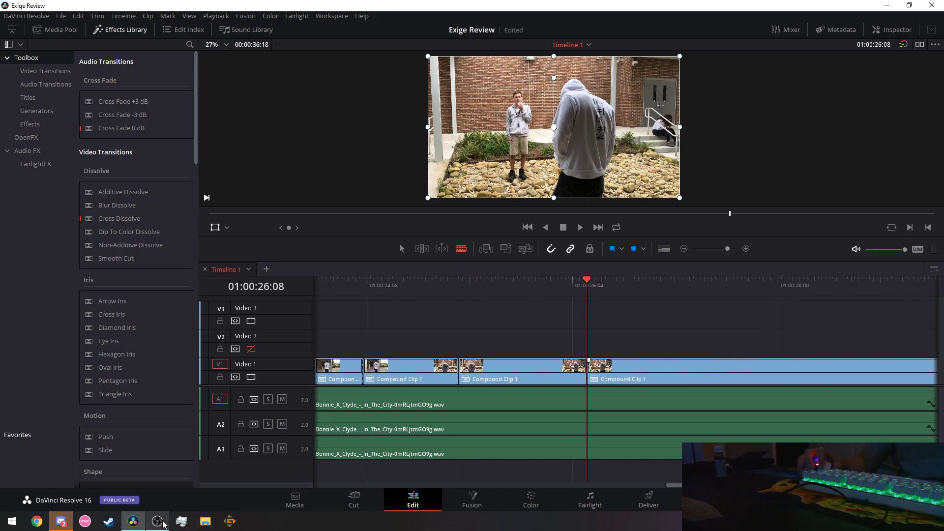
left_click(61, 521)
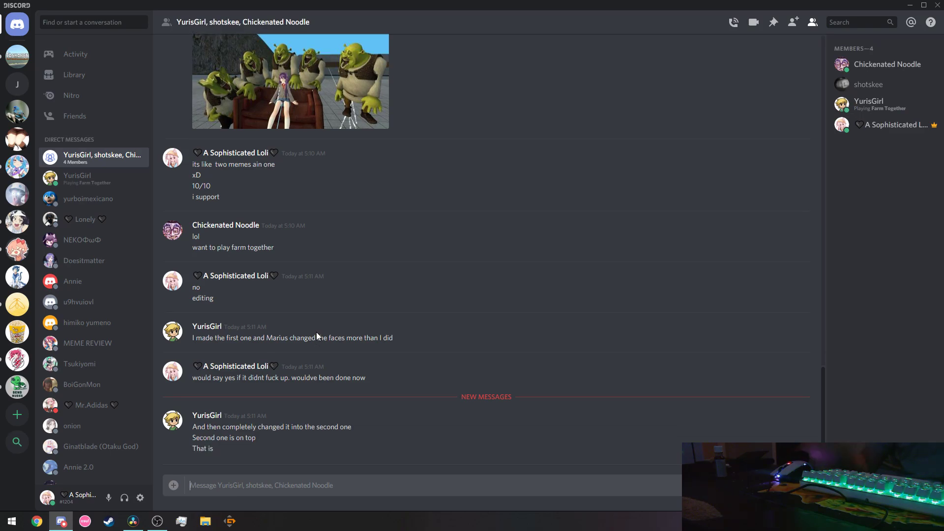
Post 'i see' in the group chat and return to DaVinci Resolve.
scroll(317, 332, "up", 5)
scroll(334, 344, "down", 5)
type("i see")
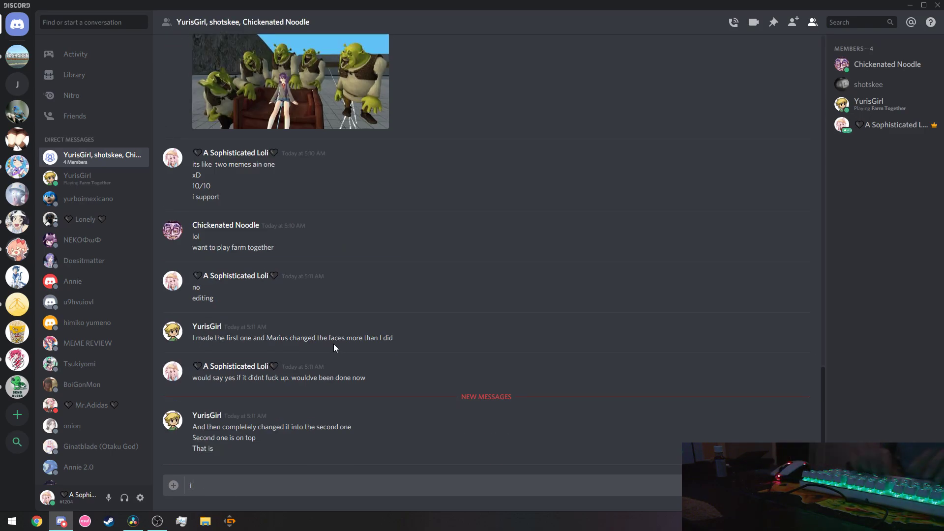
key("Return")
type("irst one")
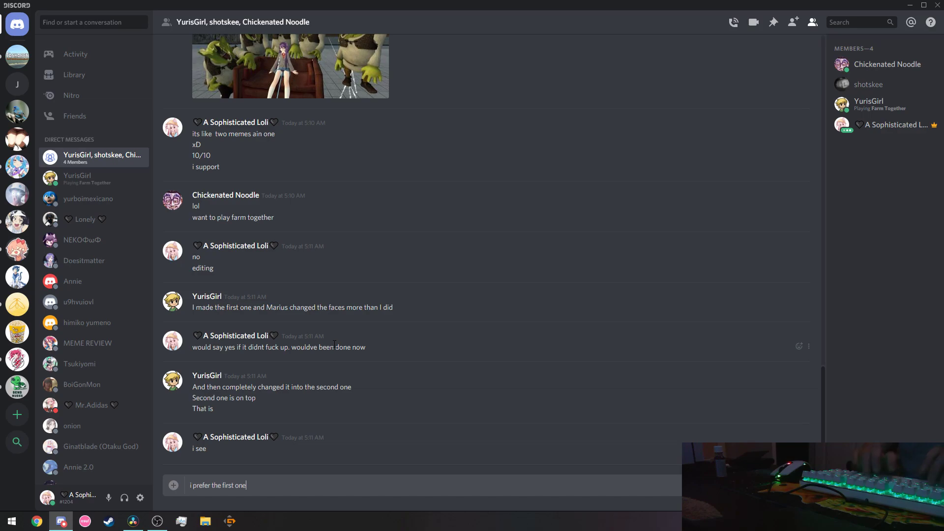
key("alt+Tab")
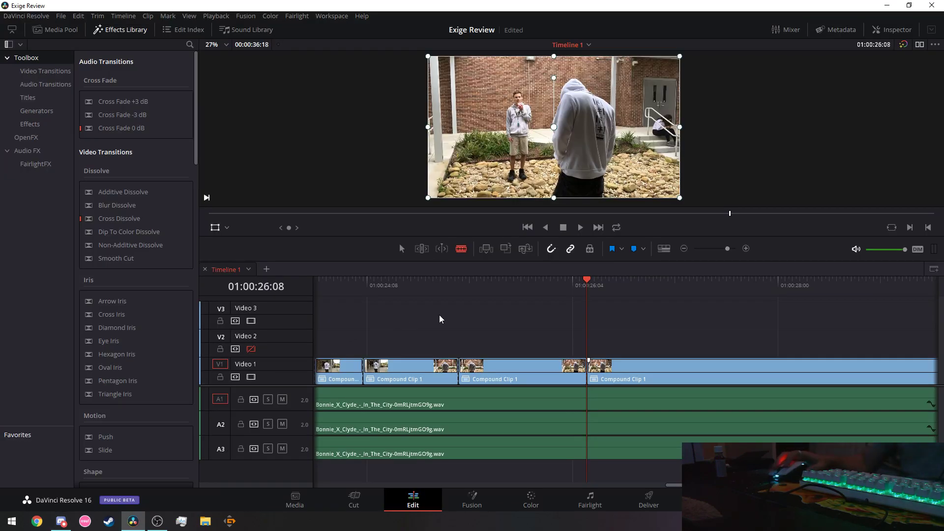
Replay the existing cuts, then zoom the timeline in for finer cutting.
left_click(342, 284)
key("space")
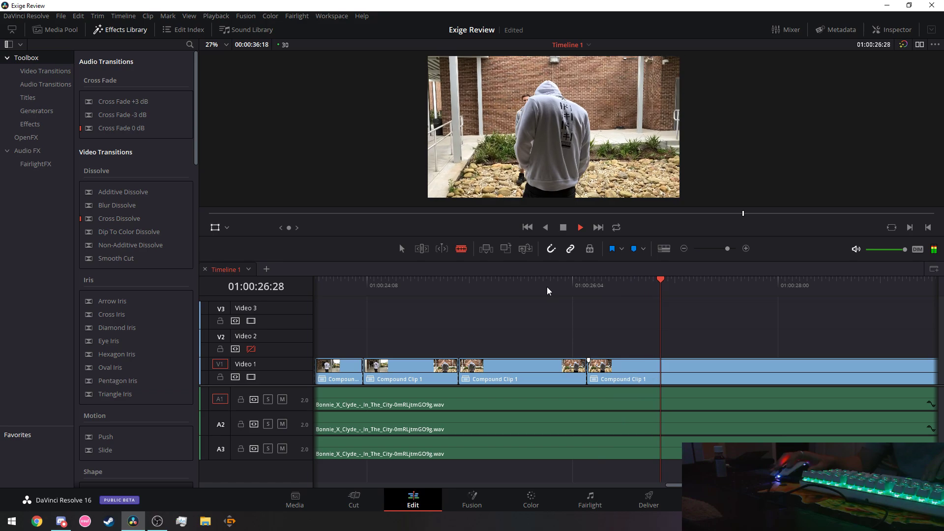
left_click(492, 279)
key("space")
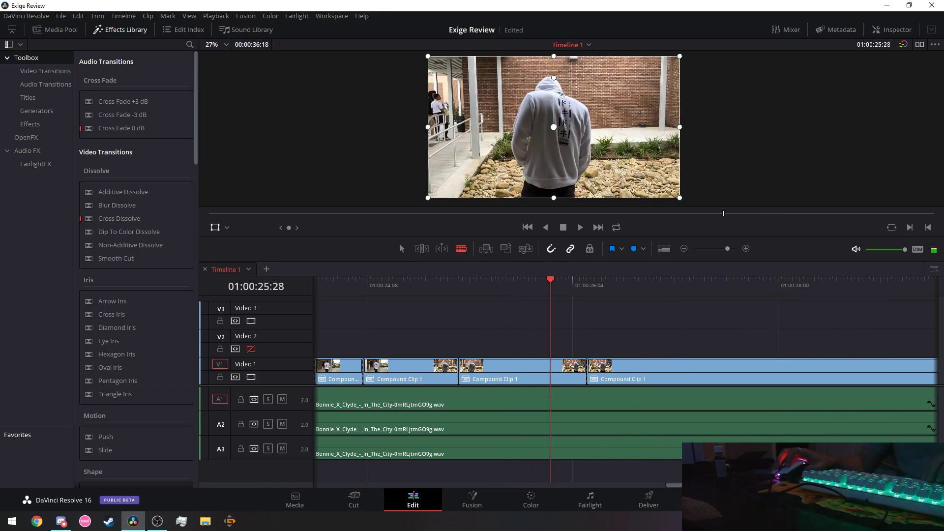
scroll(726, 368, "right", 1)
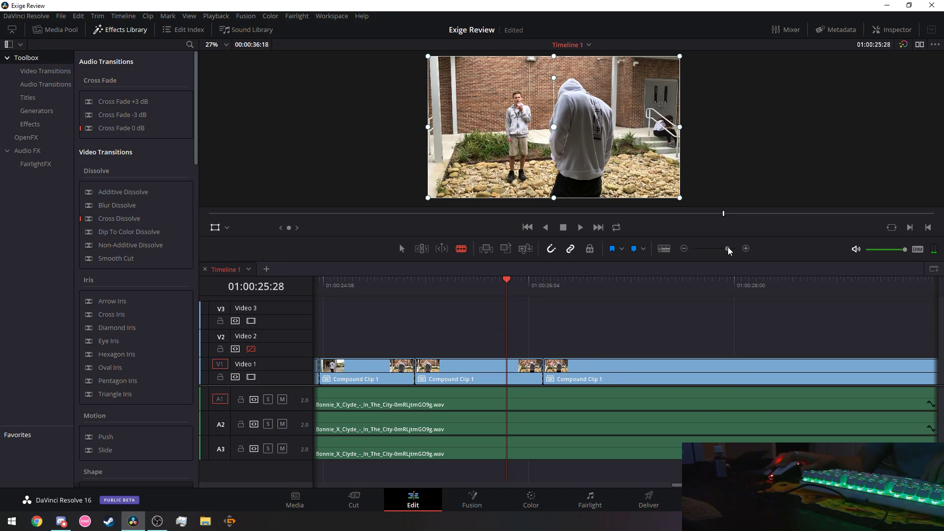
left_click_drag(728, 246, 730, 247)
scroll(624, 369, "right", 3)
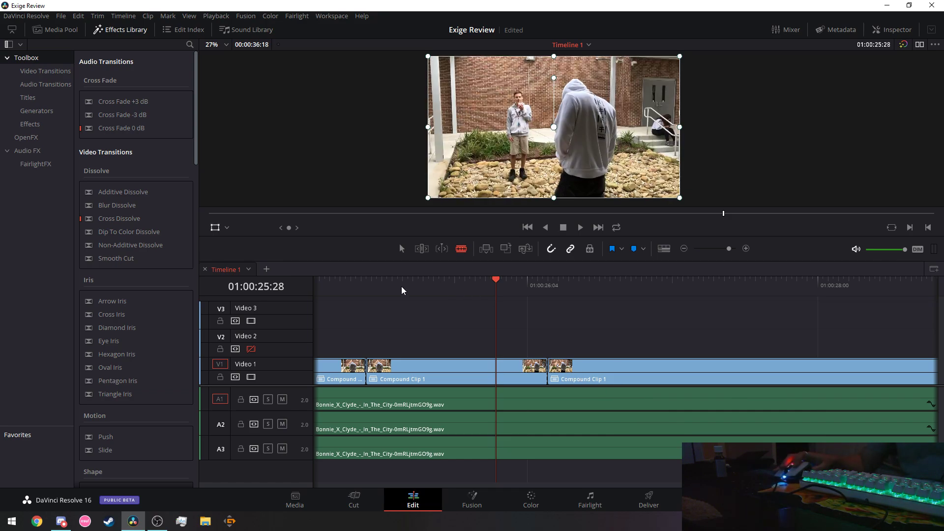
Find the beat at 01:00:26:18 frame by frame and blade-cut the V1 compound clip there.
left_click_drag(402, 287, 369, 281)
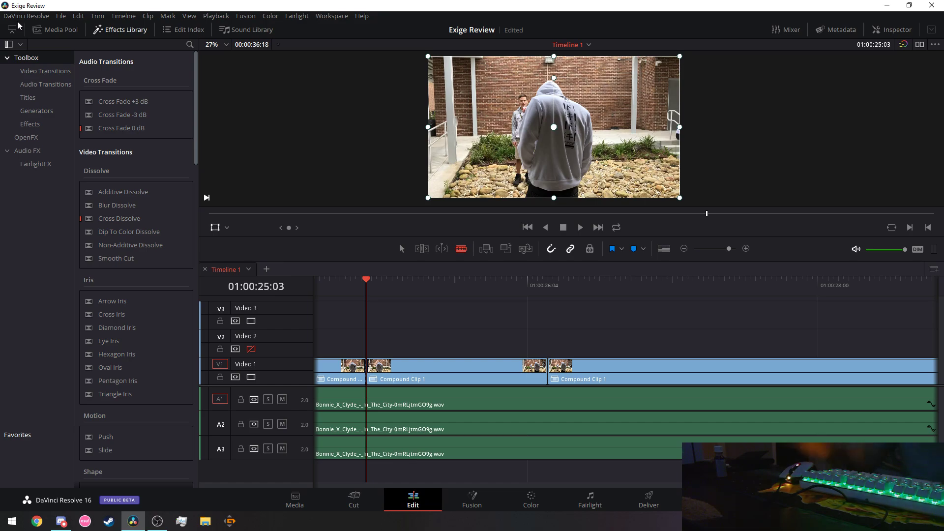
key("space")
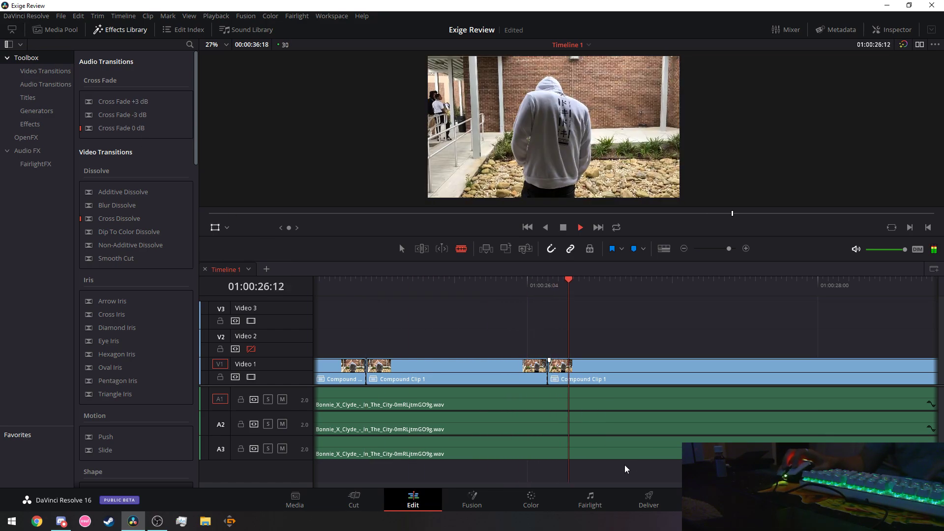
key("space")
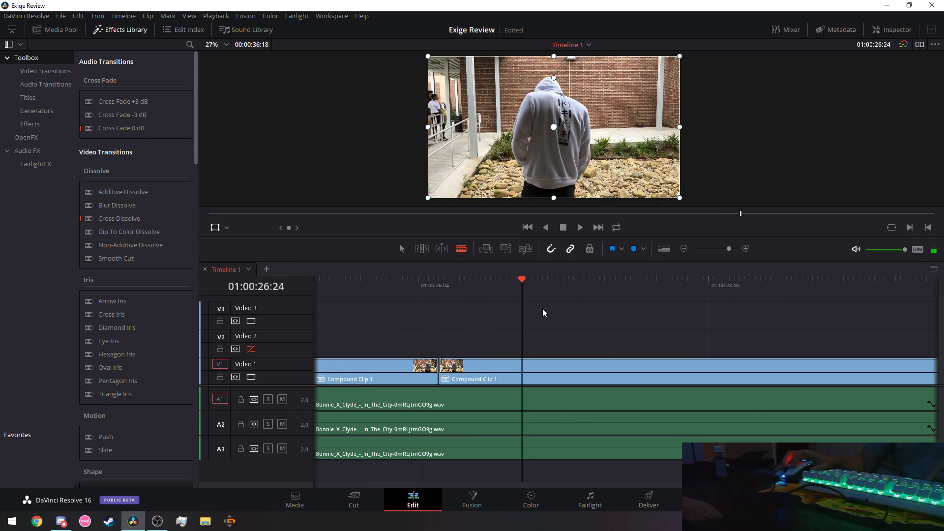
key("Left")
key("Left")
key("Left")
key("Left")
key("Left")
key("Left")
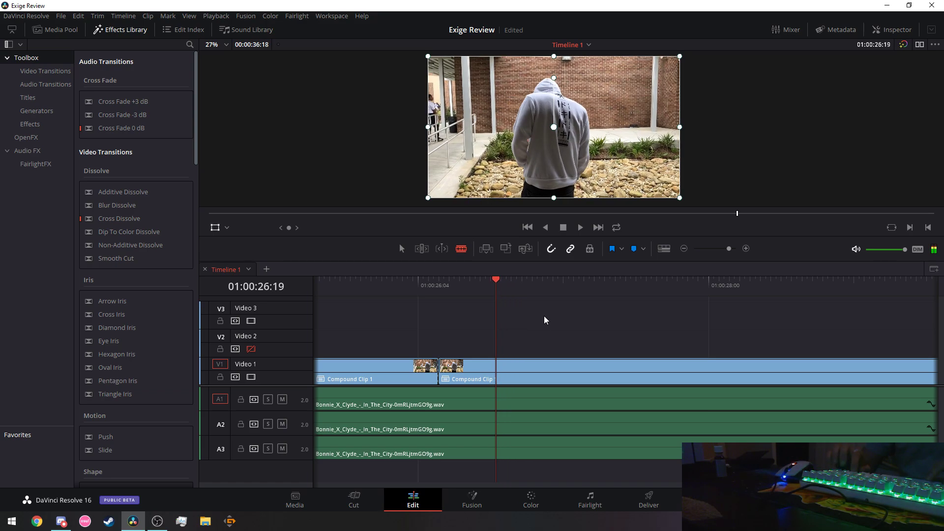
key("Right")
key("Right")
key("Right")
key("Right")
key("Right")
key("Right")
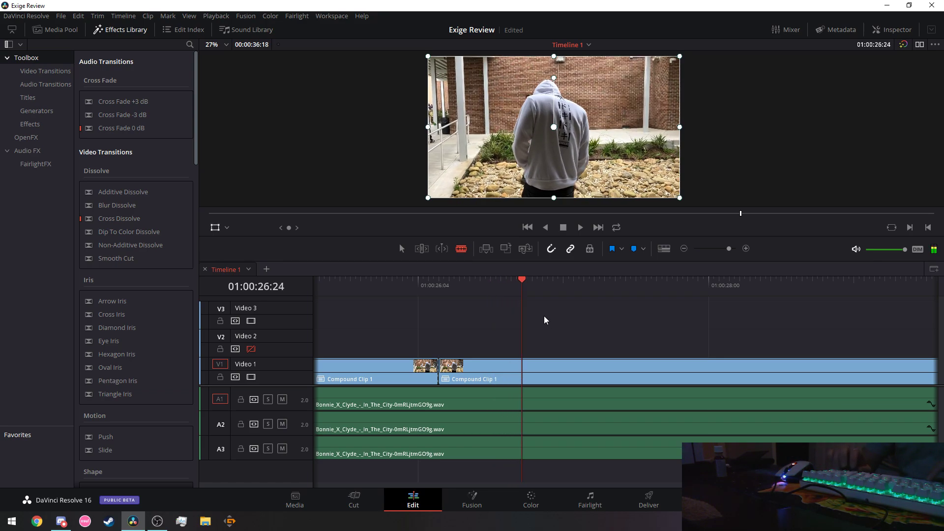
key("Left")
key("Left")
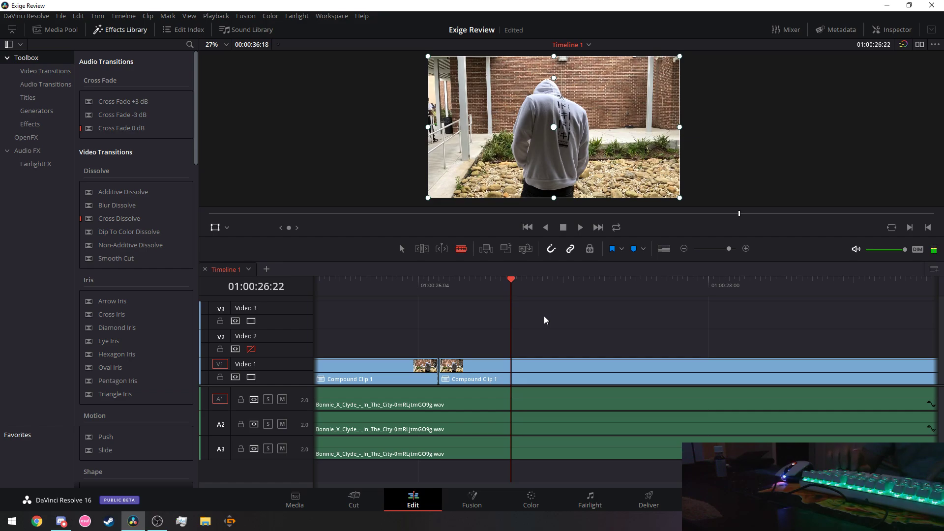
key("Left")
key("Left")
key("Left")
key("Left")
key("Left")
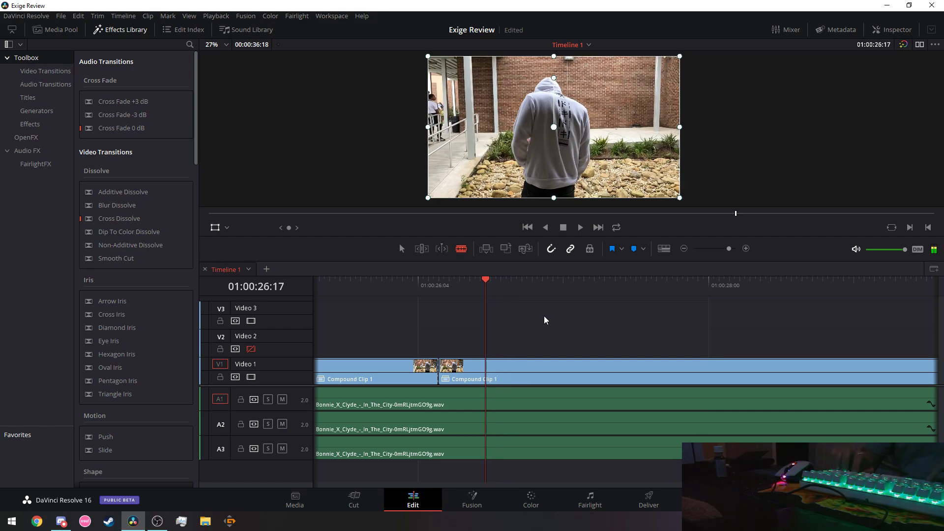
key("Left")
key("Left")
key("Left")
key("Left")
key("Left")
key("Left")
key("Left")
key("Left")
key("Left")
key("Left")
key("Left")
key("Left")
key("Left")
key("Left")
key("Left")
key("Left")
key("Left")
key("Left")
key("Left")
key("Left")
key("space")
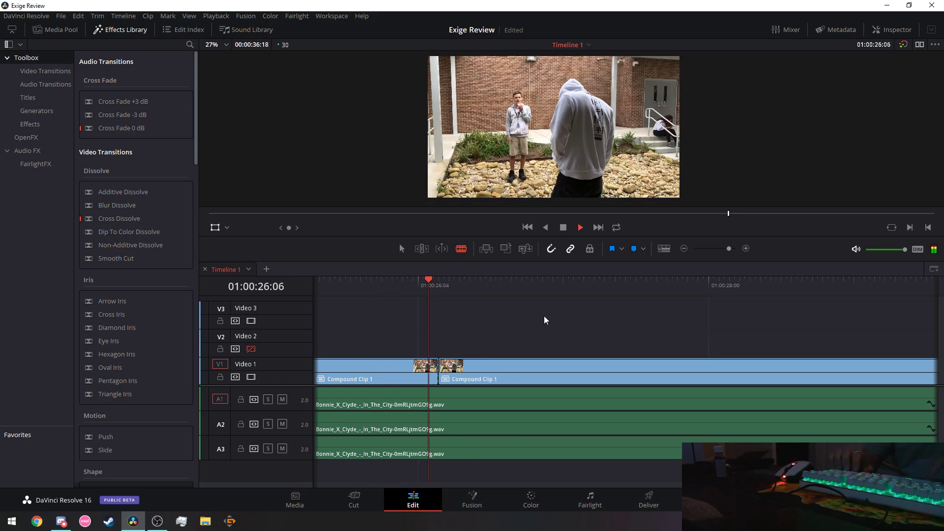
key("space")
key("Left")
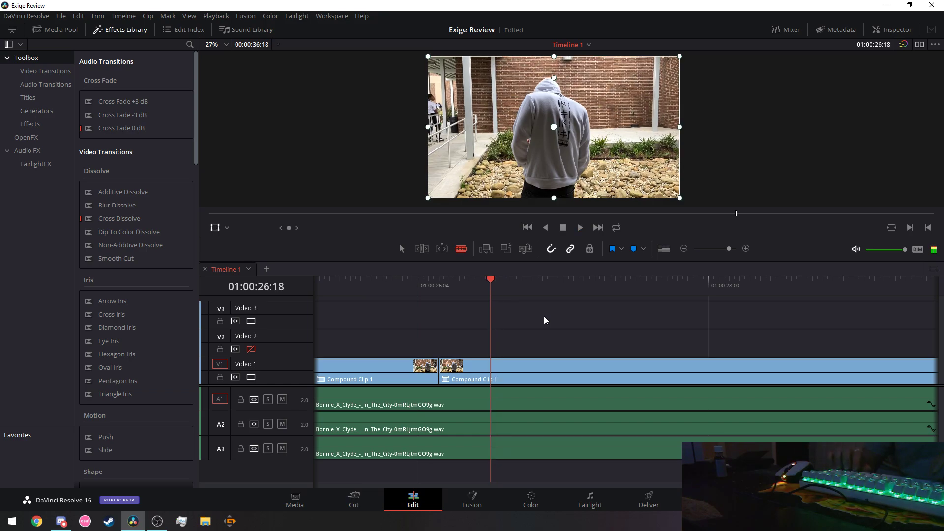
left_click(491, 369)
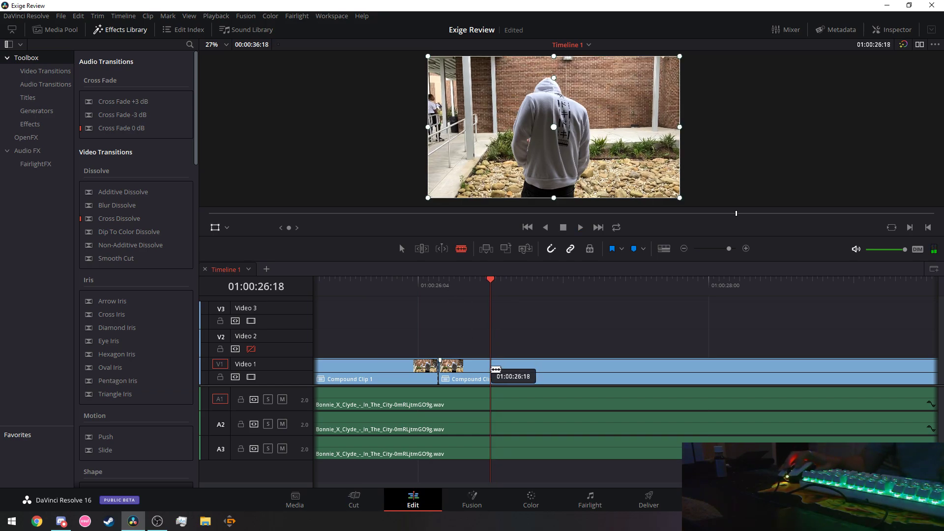
Replay the section from about 01:00:25:17 to check the new cut against the song.
key("space")
key("space")
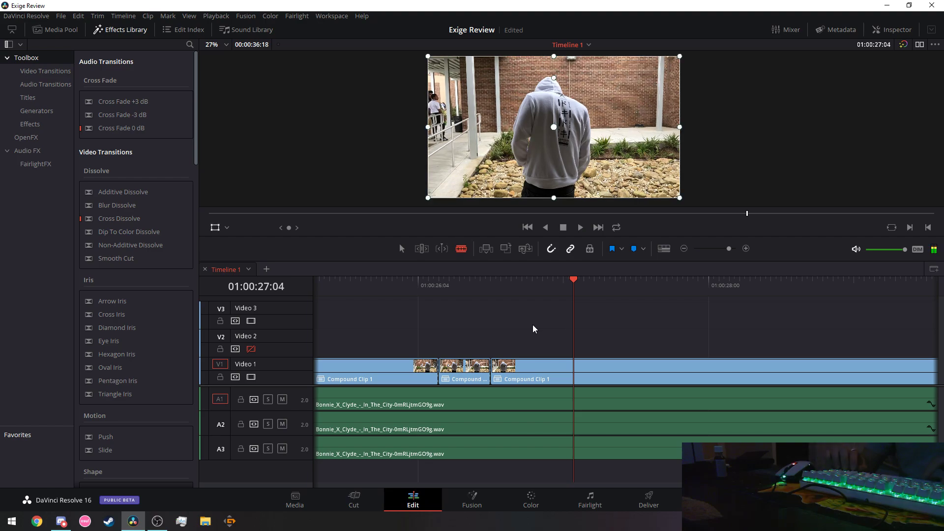
left_click(351, 281)
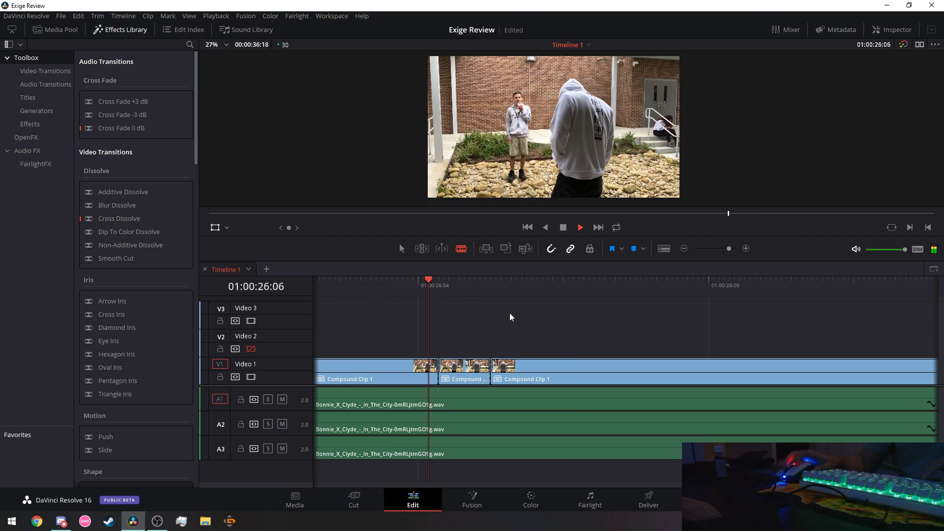
key("space")
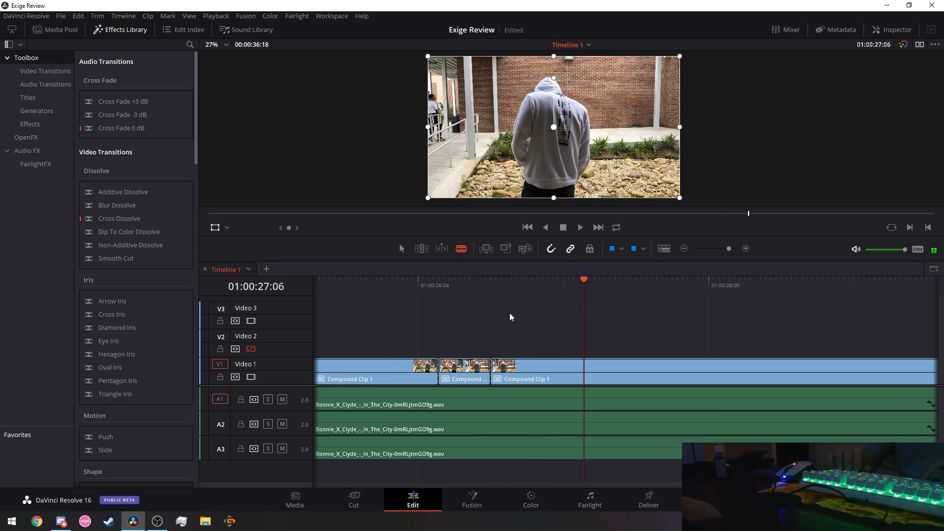
left_click(329, 281)
key("space")
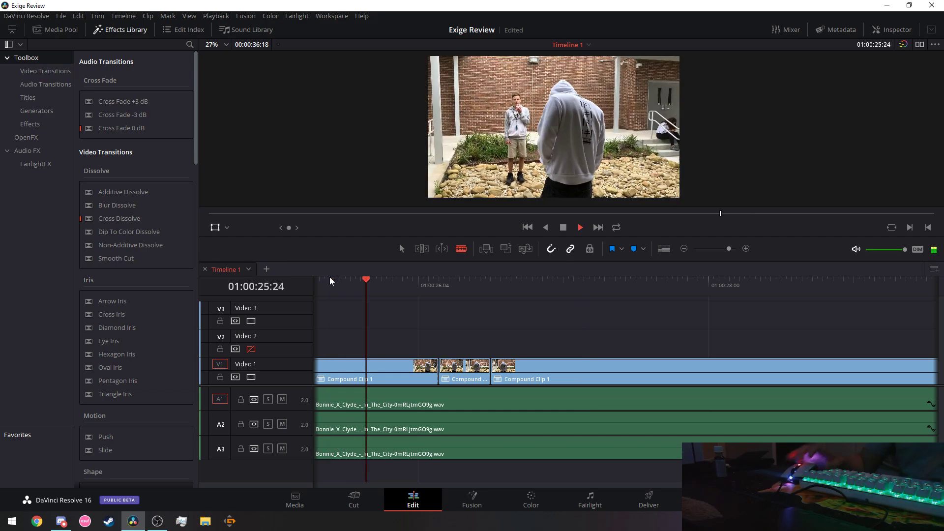
key("space")
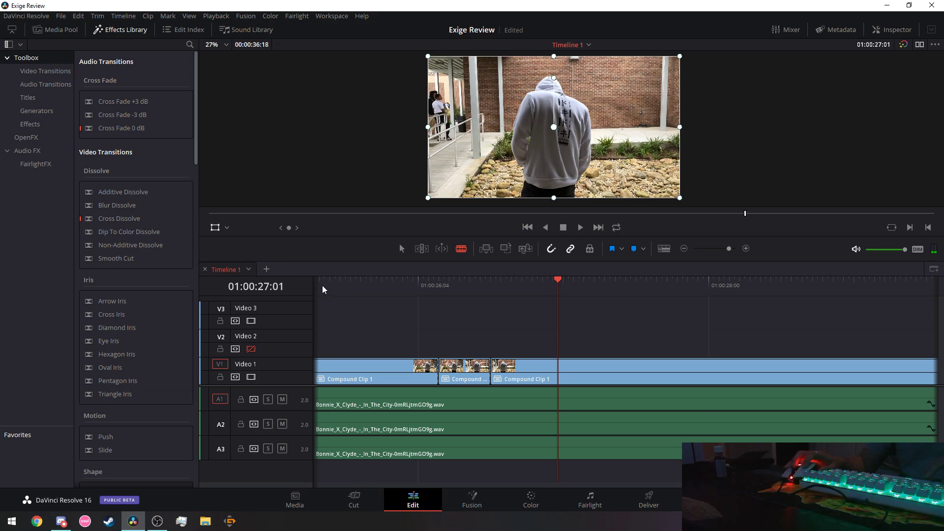
Play through the upcoming beat and park the playhead at 01:00:26:23.
left_click(509, 281)
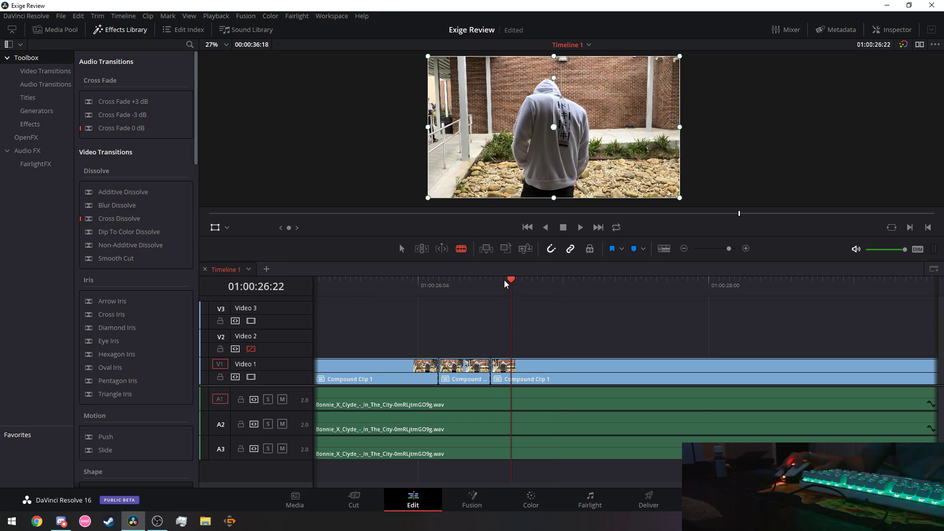
left_click(325, 282)
key("space")
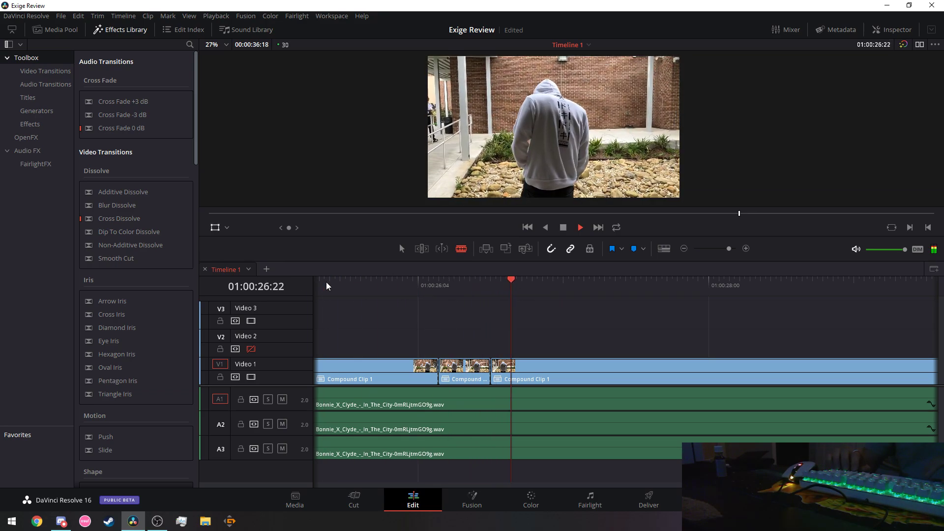
key("space")
key("Left")
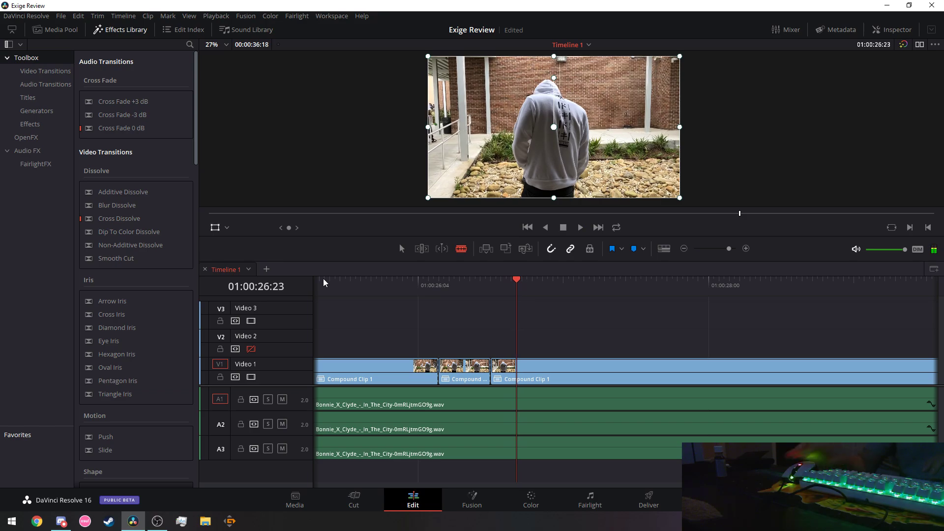
Cut the V1 clip at 01:00:26:23 and replay to check the frame.
left_click_drag(516, 376, 517, 375)
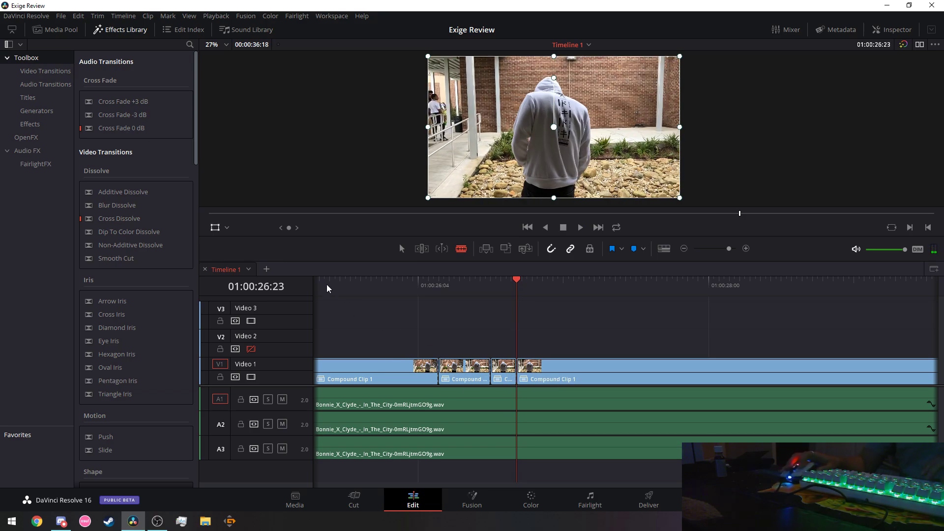
left_click(325, 279)
key("space")
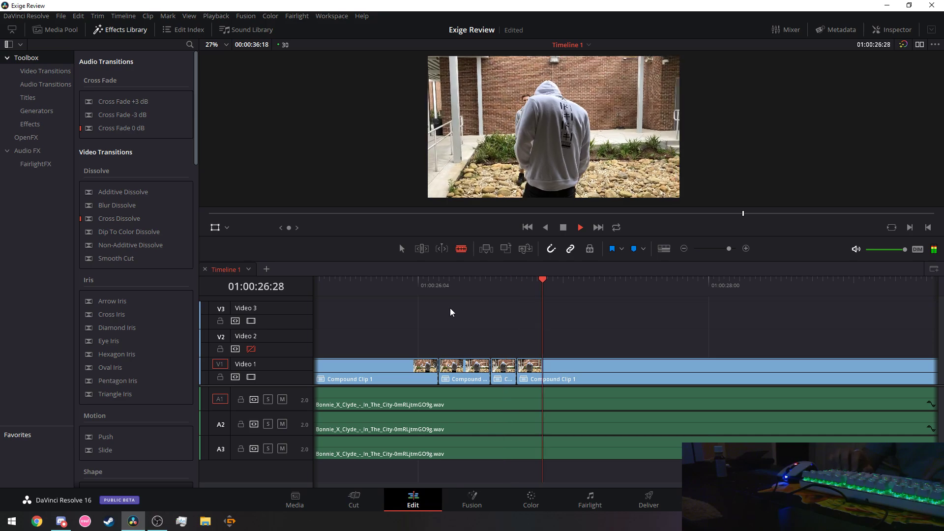
key("space")
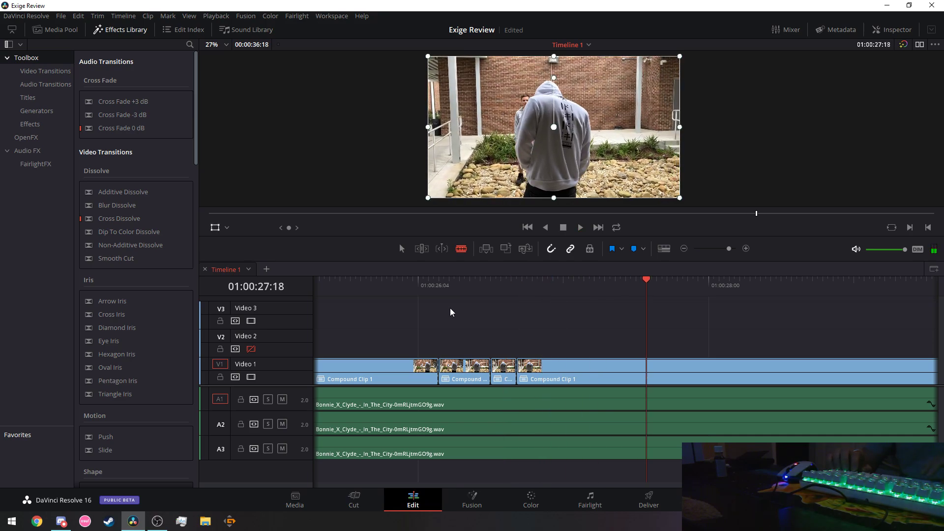
key("Left")
key("Left")
key("Left")
key("Left")
key("Left")
key("Left")
key("Left")
key("Left")
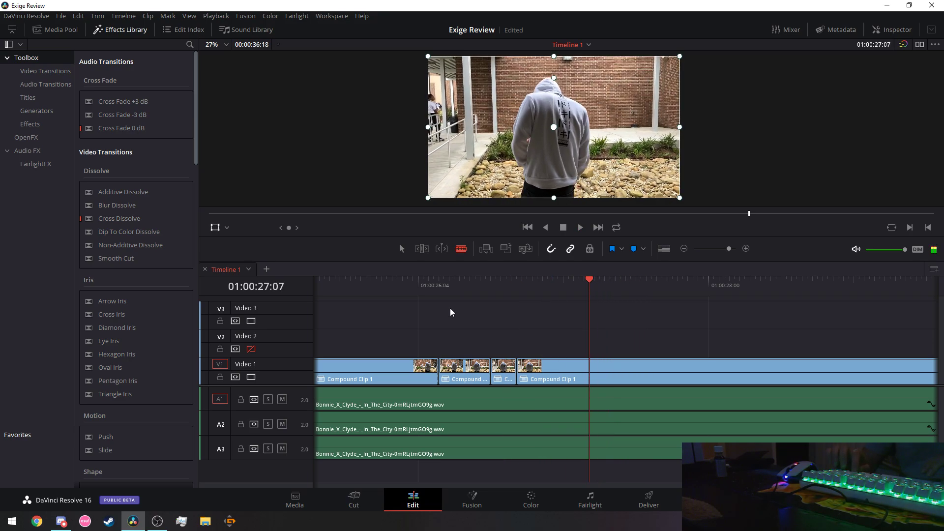
key("Left")
key("Left")
key("Left")
Drag the Video 1 edit point onto the beat near 01:00:27:06 and replay it.
left_click(370, 285)
key("space")
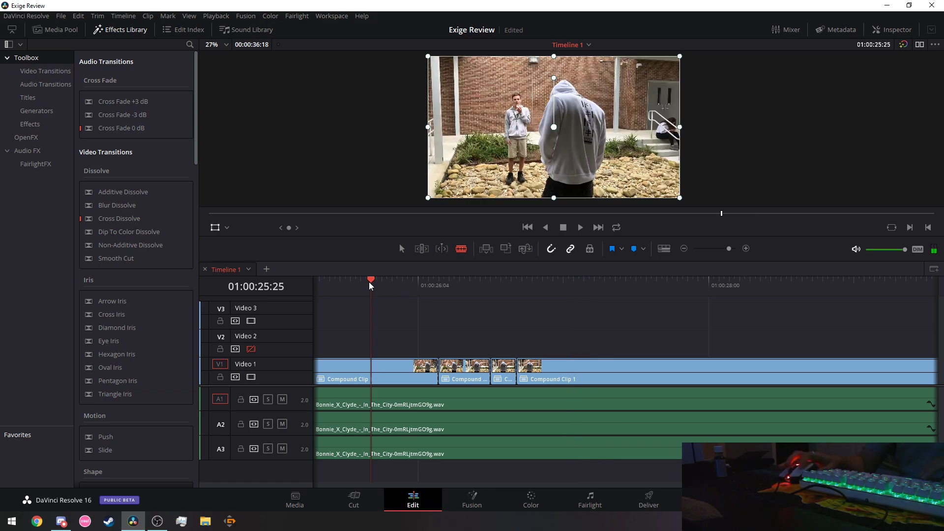
key("space")
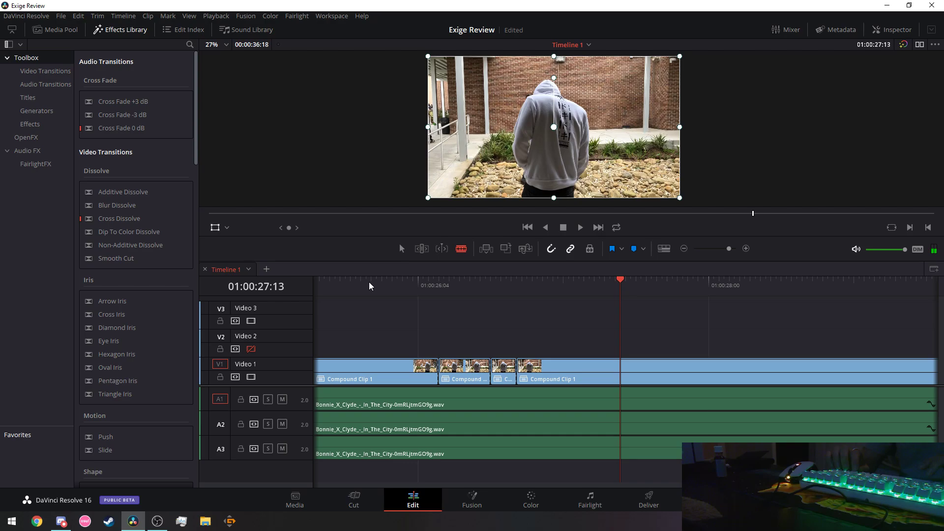
left_click_drag(620, 377, 555, 358)
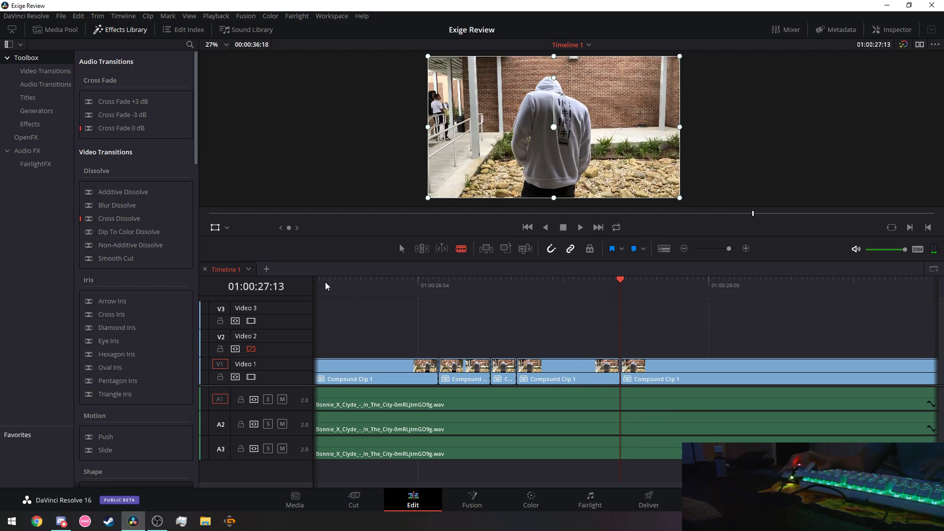
left_click(324, 282)
key("space")
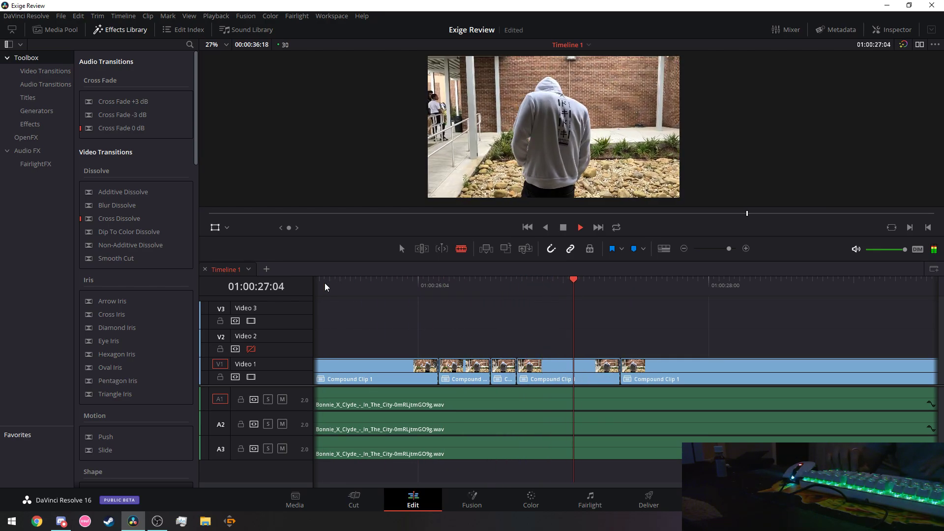
key("space")
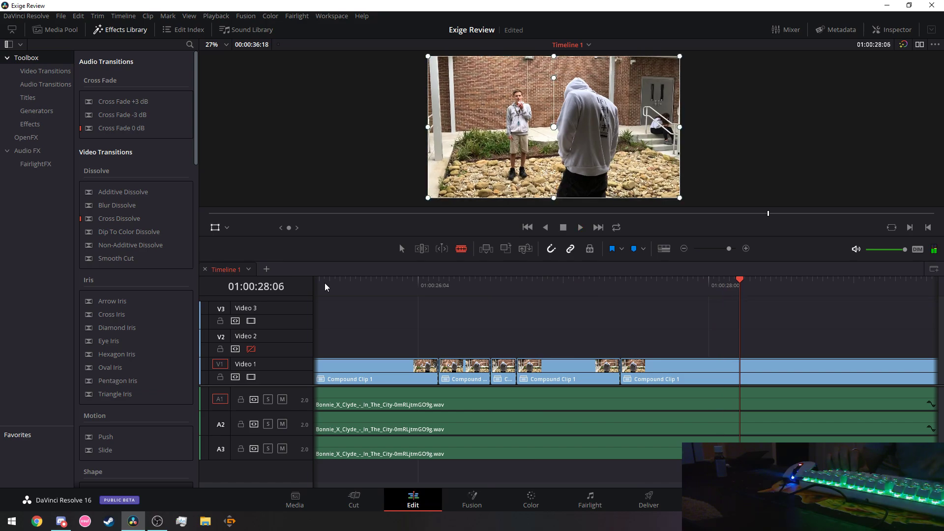
Cut the V1 clip at 01:00:28:07 and replay the new cuts from 01:00:25:16.
key("Right")
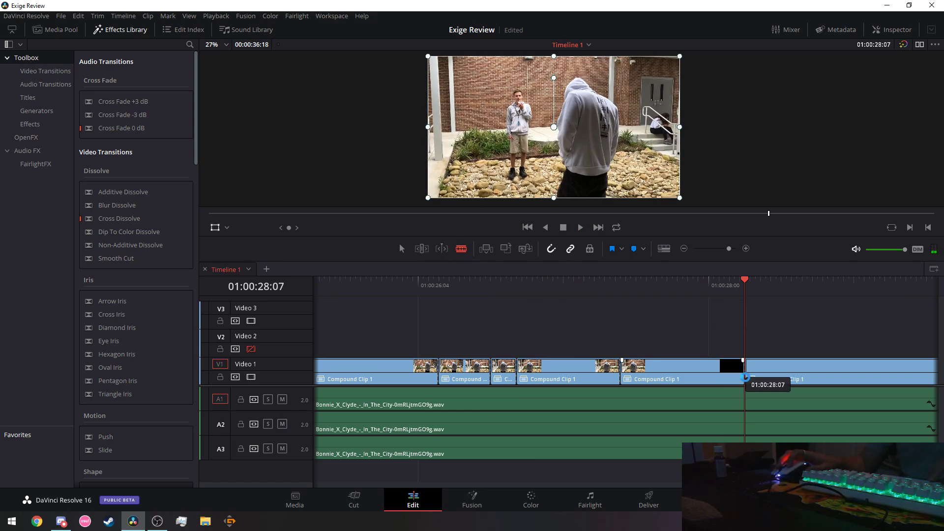
left_click(745, 373)
left_click(325, 283)
key("space")
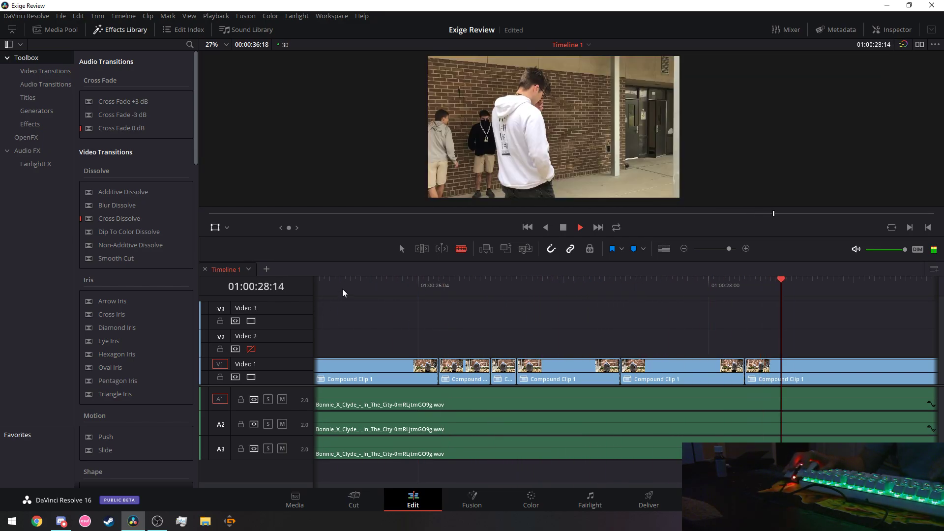
left_click(332, 279)
key("space")
left_click(322, 283)
key("space")
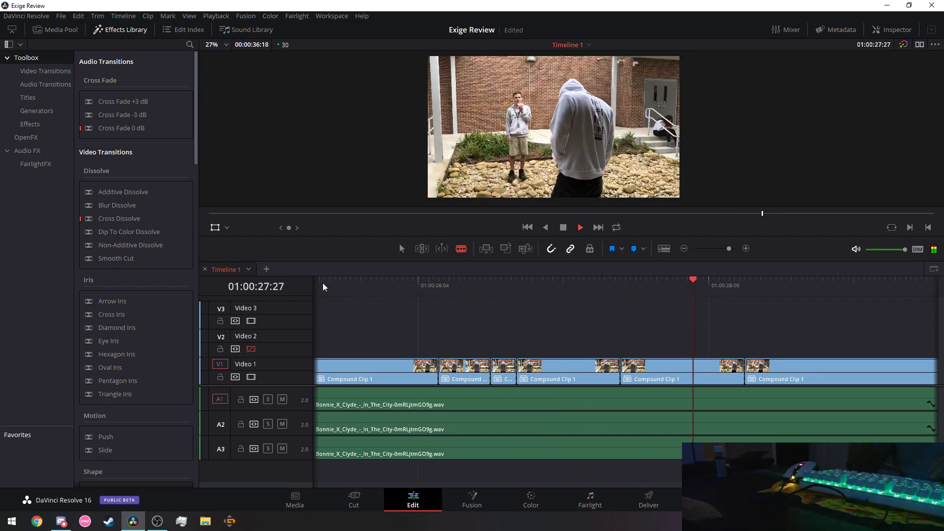
key("space")
Trim the Video 1 edit to the beat at about 01:00:27:10 and review the section.
left_click(606, 284)
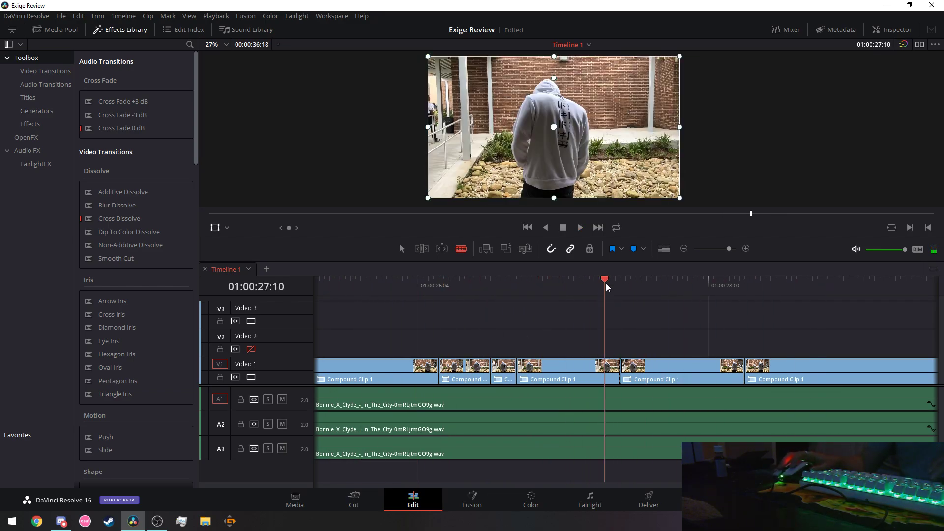
key("Right")
key("Right")
key("Right")
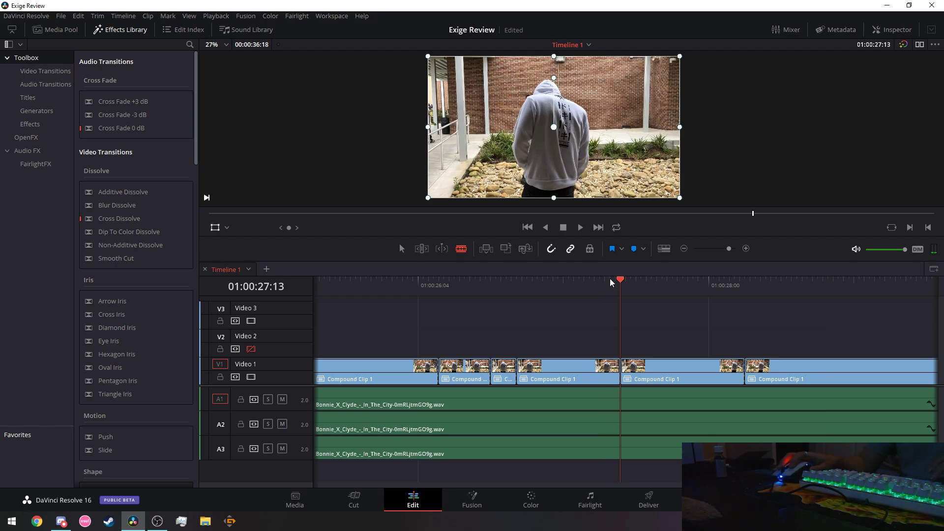
left_click_drag(620, 282, 609, 282)
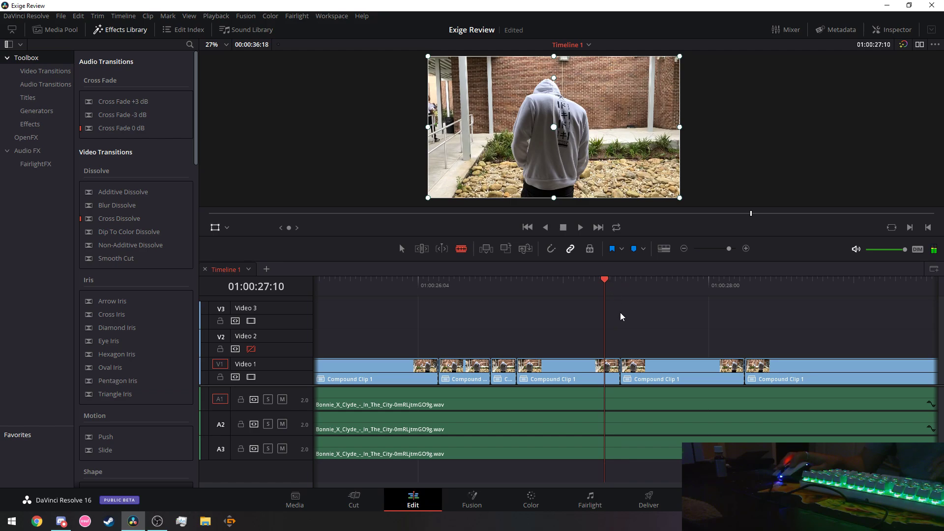
mouse_move(619, 373)
left_mouse_down()
mouse_move(573, 365)
mouse_move(610, 374)
left_mouse_up()
left_click(329, 280)
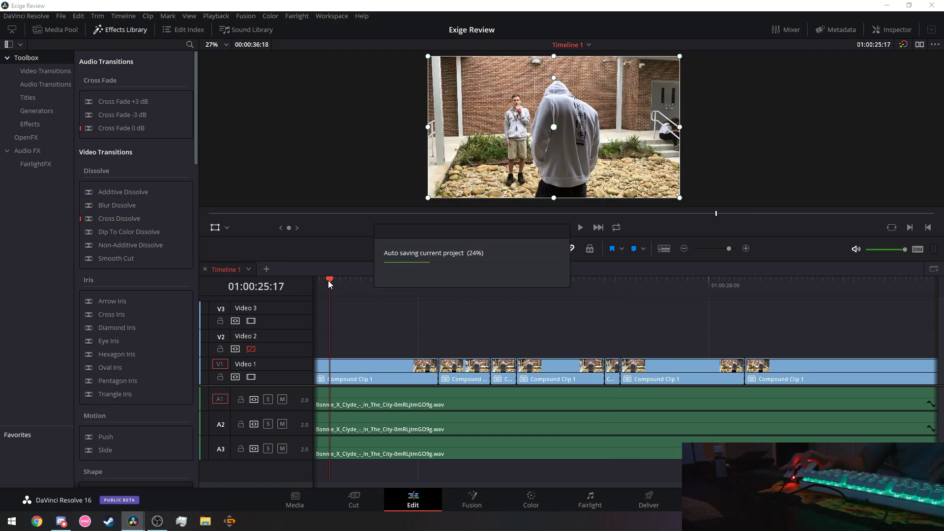
key("space")
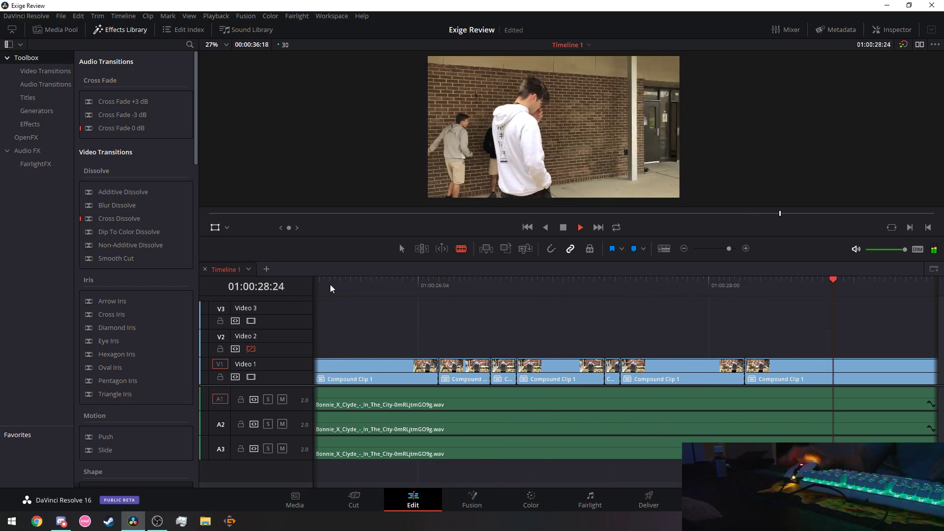
key("space")
scroll(625, 369, "right", 5)
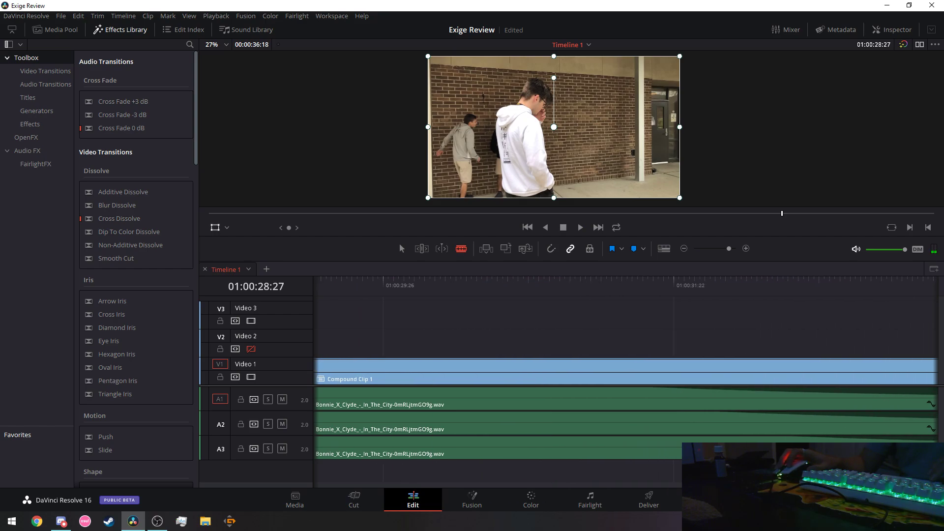
Replay the cuts starting from about 01:00:27:25 and 01:00:28:00.
scroll(716, 440, "left", 5)
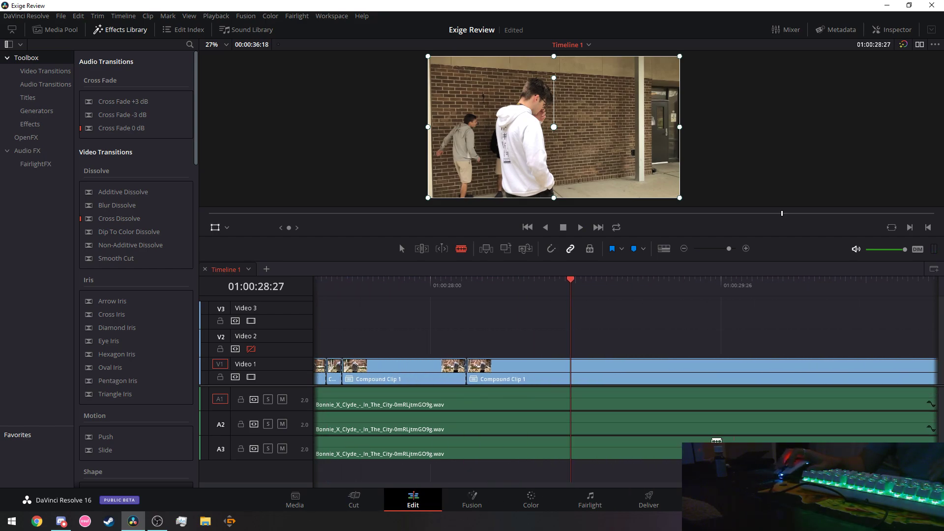
left_click(404, 285)
key("space")
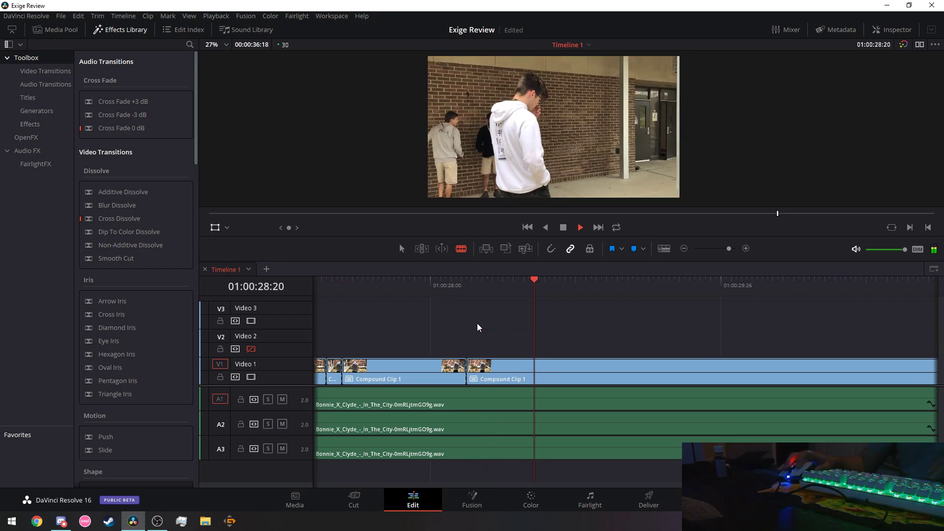
key("space")
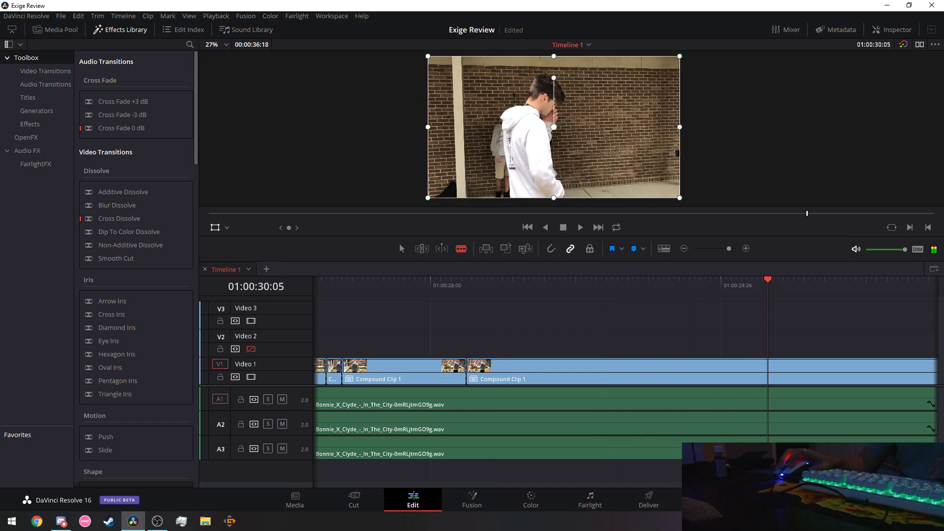
scroll(701, 415, "left", 2)
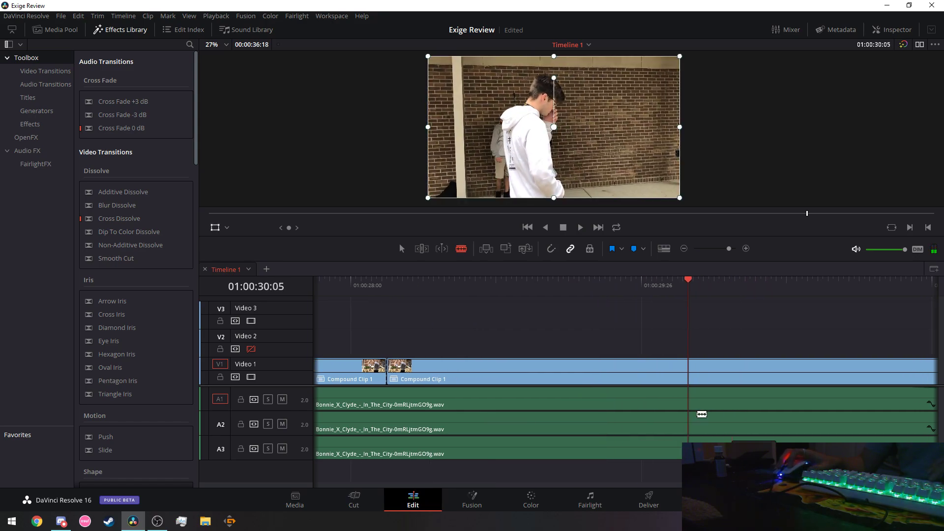
left_click(355, 291)
key("space")
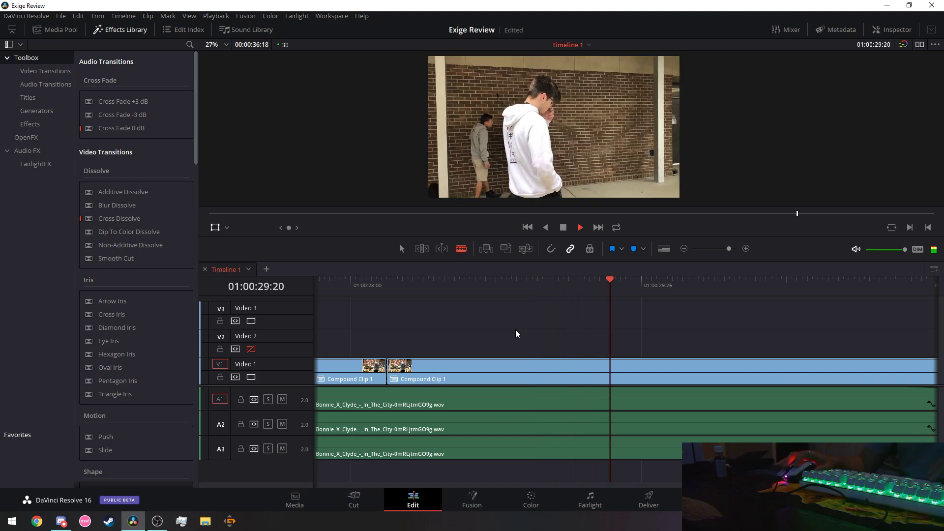
Repeatedly replay the passage around 01:00:29:06–01:00:29:11 to hear the next beat.
left_click(564, 280)
key("space")
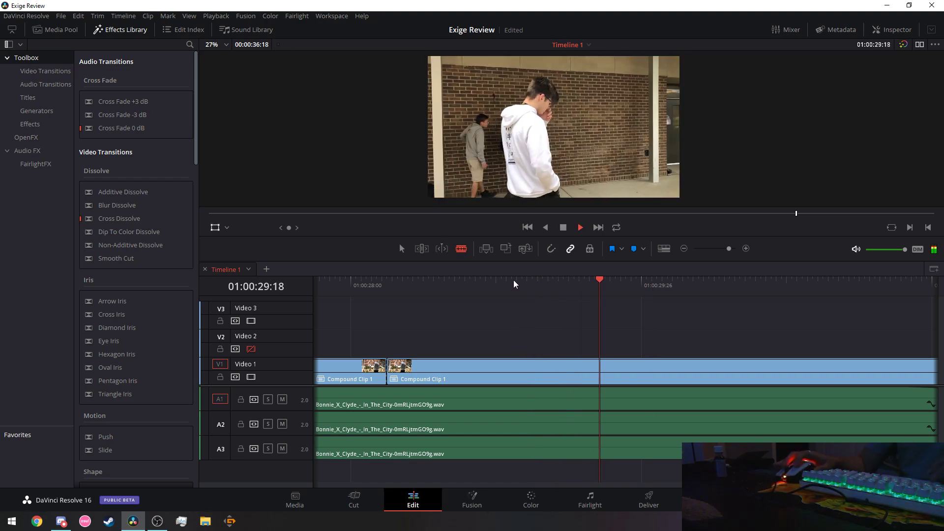
left_click(536, 279)
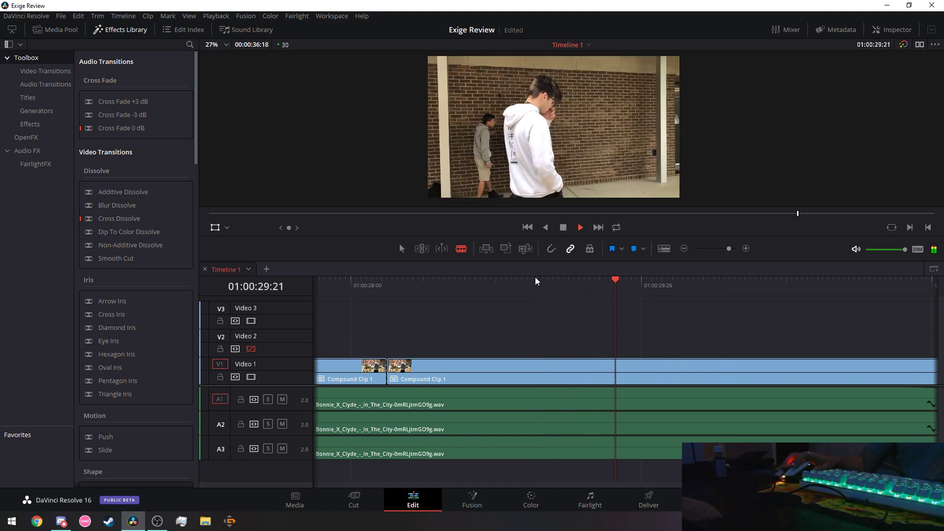
left_click(535, 277)
key("space")
left_click(541, 279)
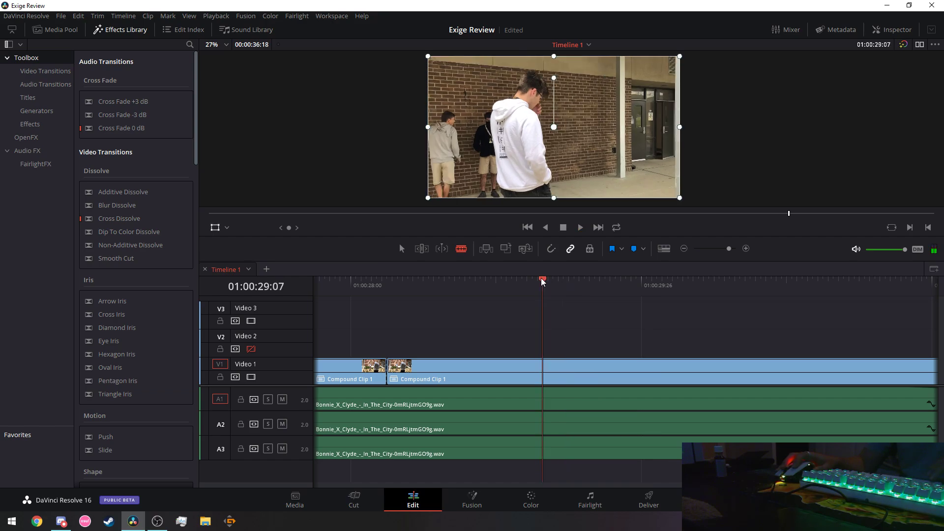
key("space")
left_click(551, 278)
left_click(551, 278)
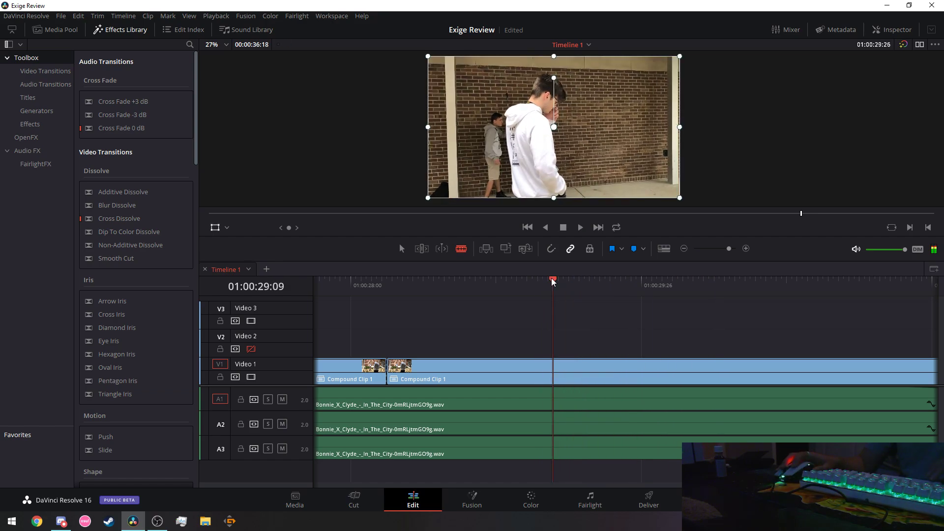
left_click(556, 279)
left_click(560, 278)
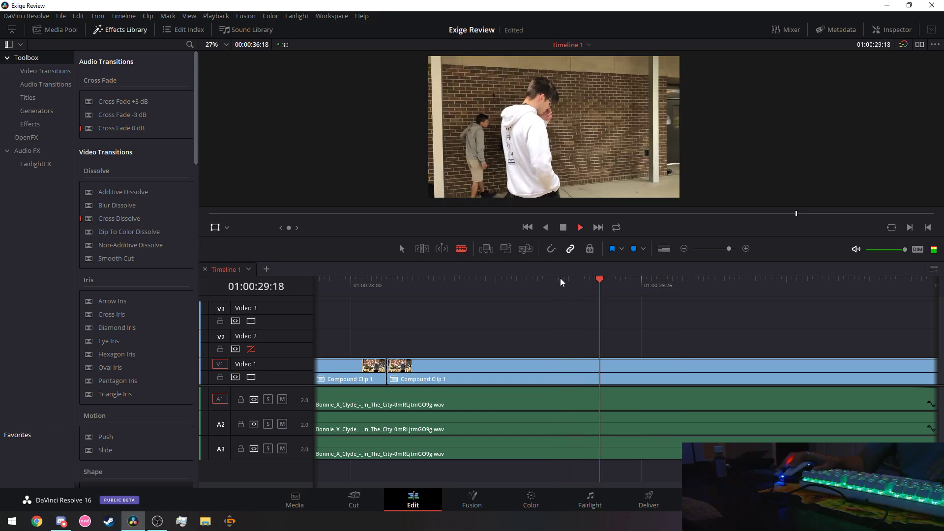
left_click(573, 279)
left_click(573, 278)
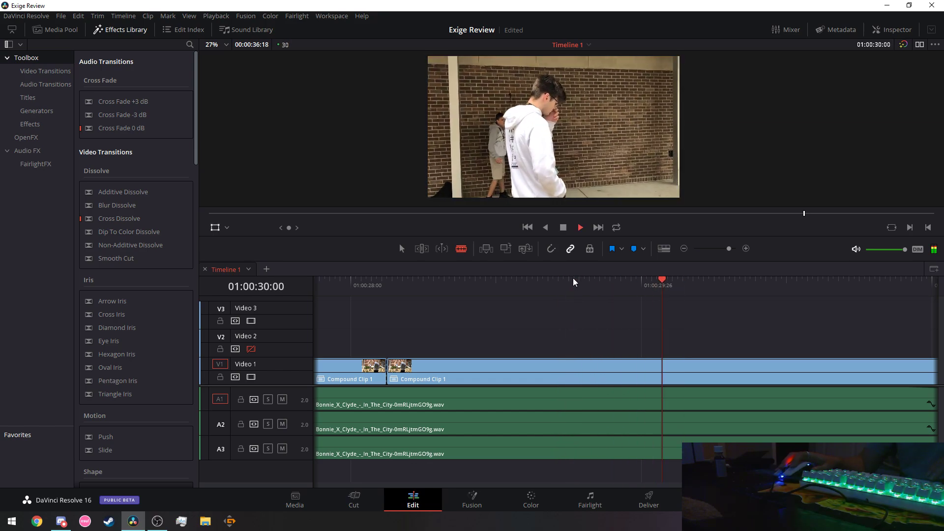
Pinpoint the beat, park the playhead at 01:00:29:08 and split the V1 clip there.
left_click(573, 278)
left_click(569, 278)
left_click(560, 279)
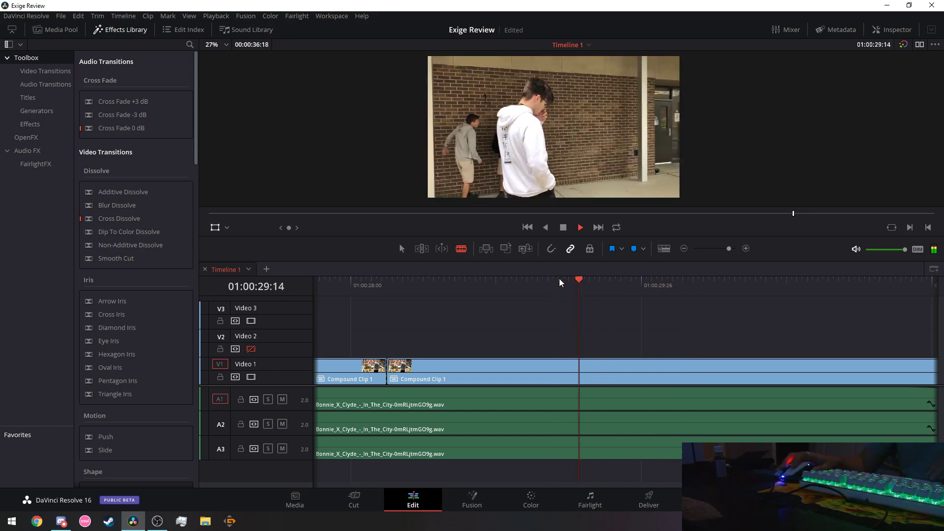
left_click(574, 279)
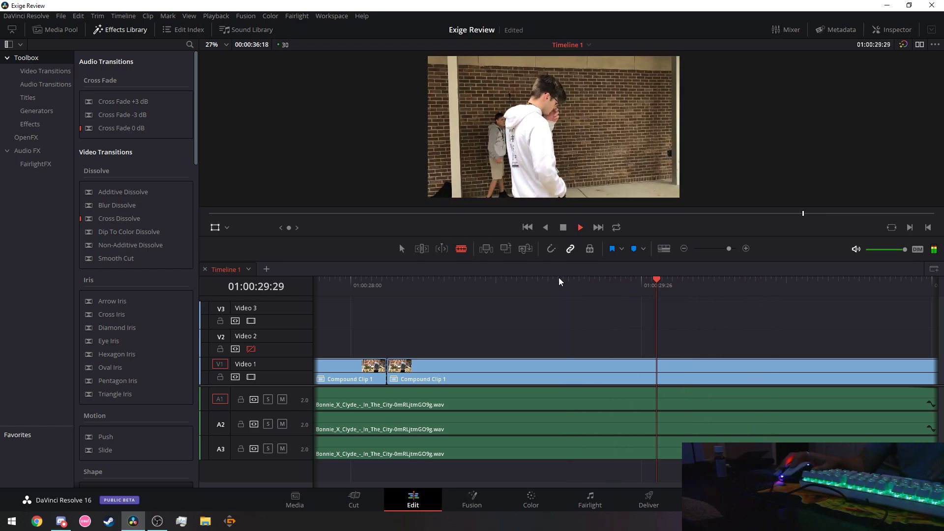
left_click(559, 279)
left_click(559, 278)
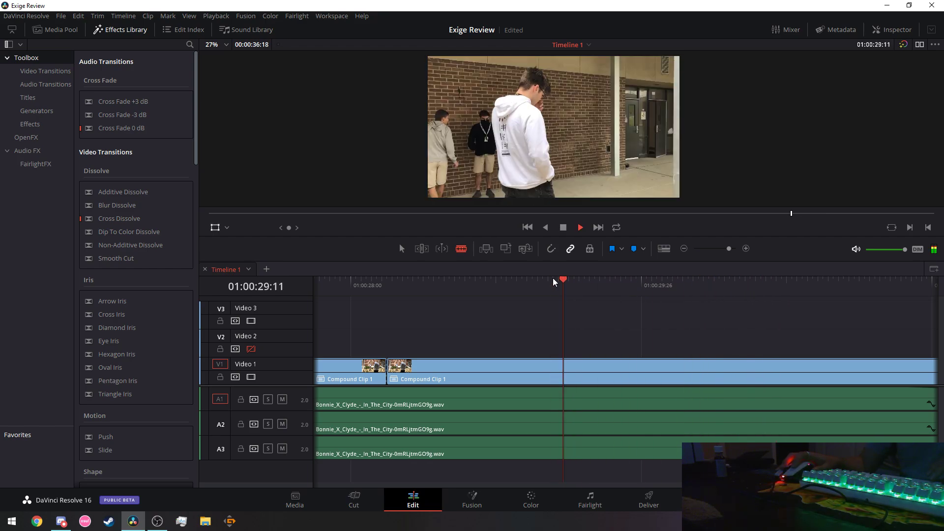
left_click(543, 278)
left_click(547, 279)
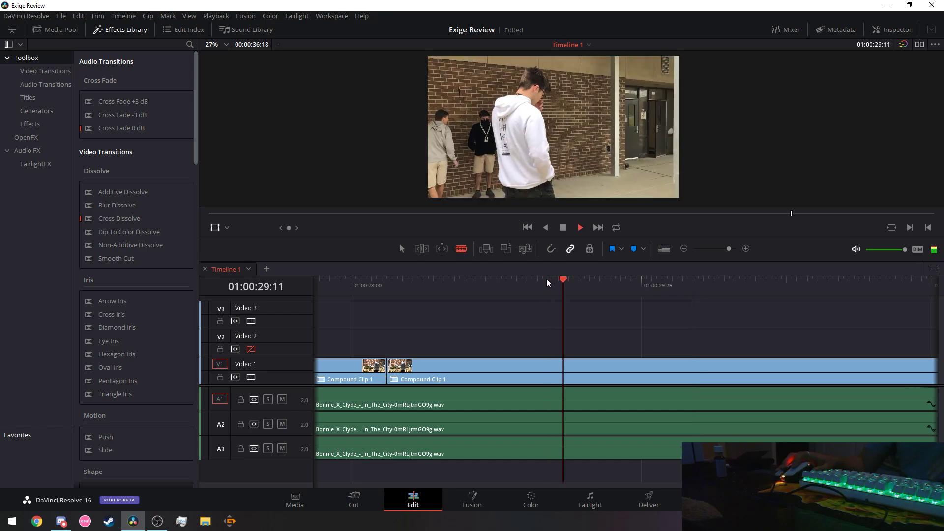
left_click(547, 278)
left_click(547, 278)
key("space")
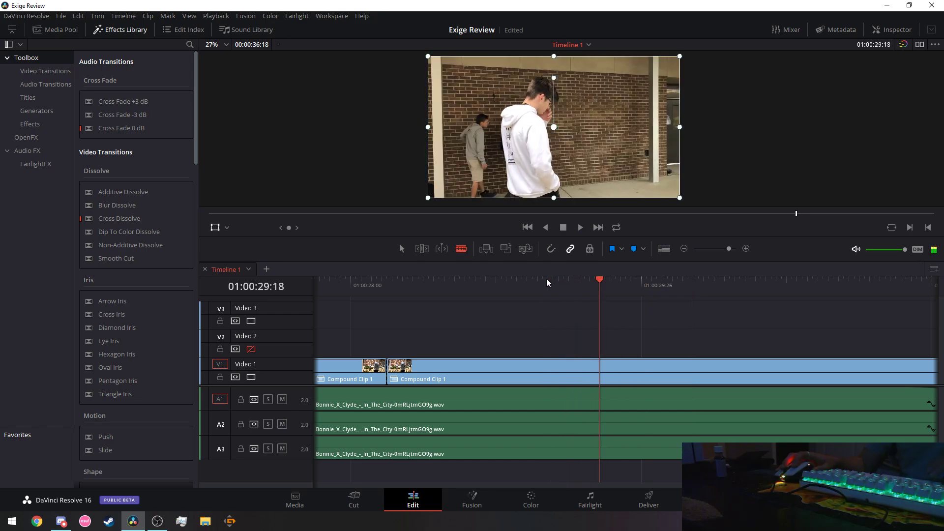
left_click(547, 278)
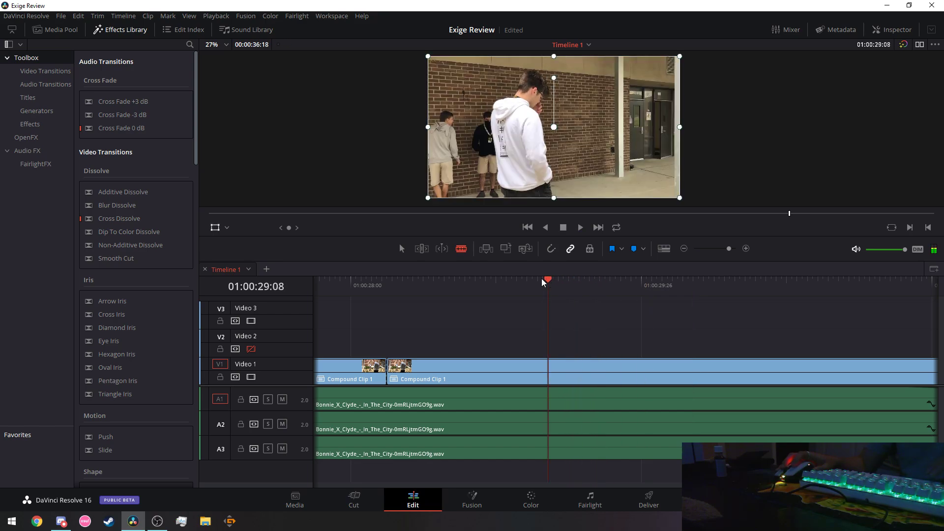
left_click(554, 370)
Play back from earlier to check the new 01:00:29:08 cut.
left_click(451, 279)
key("space")
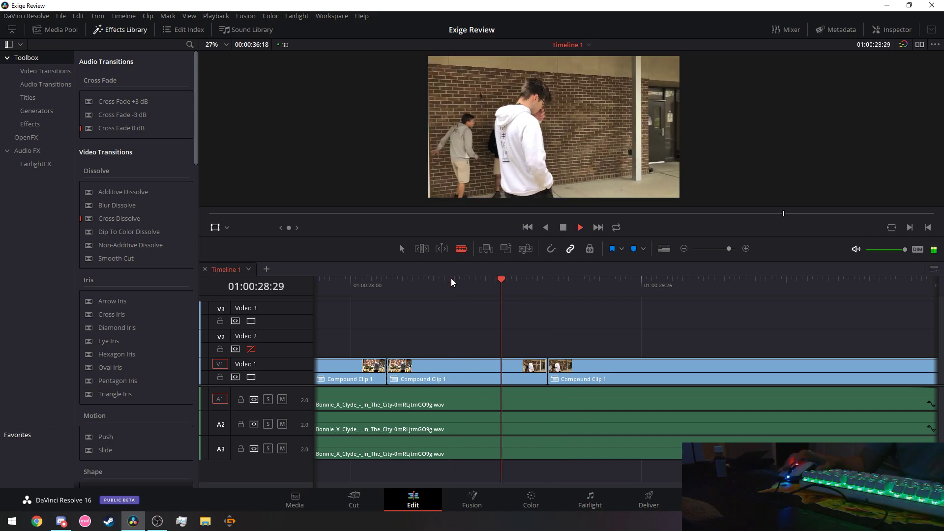
key("space")
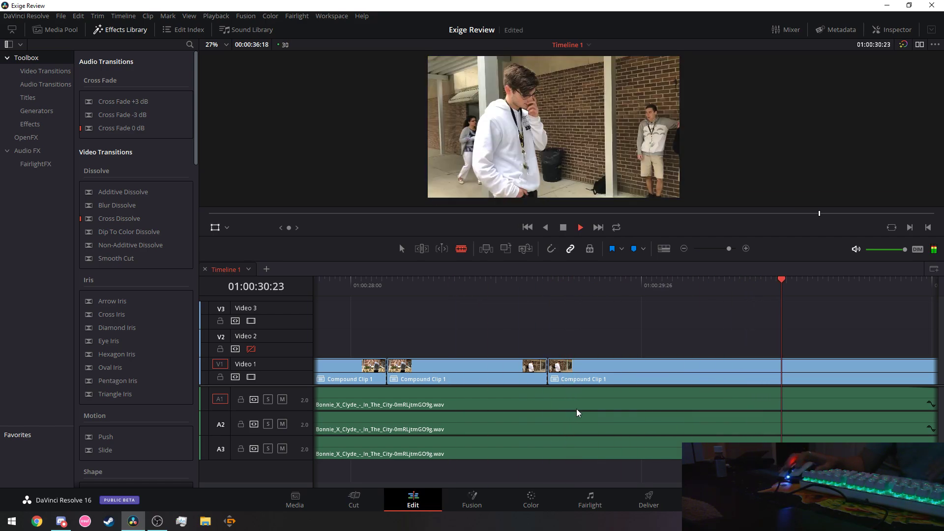
scroll(483, 302, "right", 3)
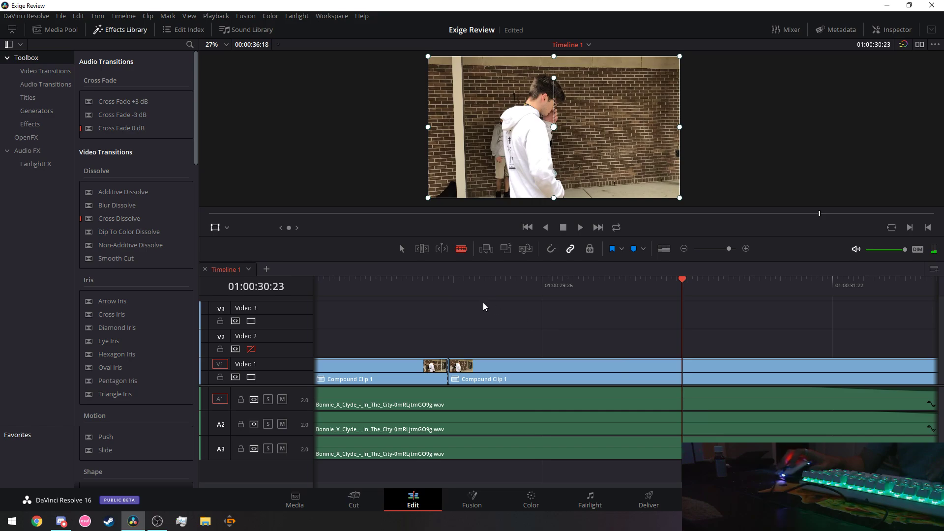
left_click(368, 284)
key("space")
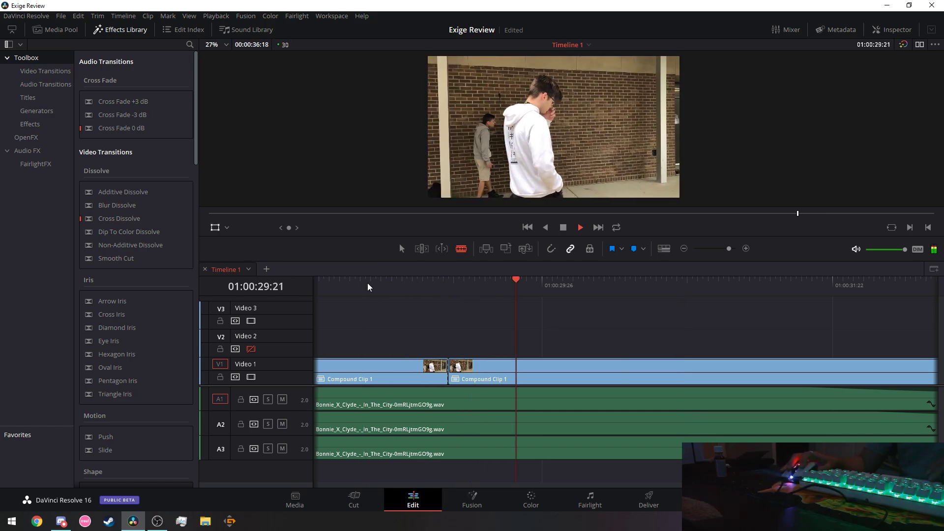
key("space")
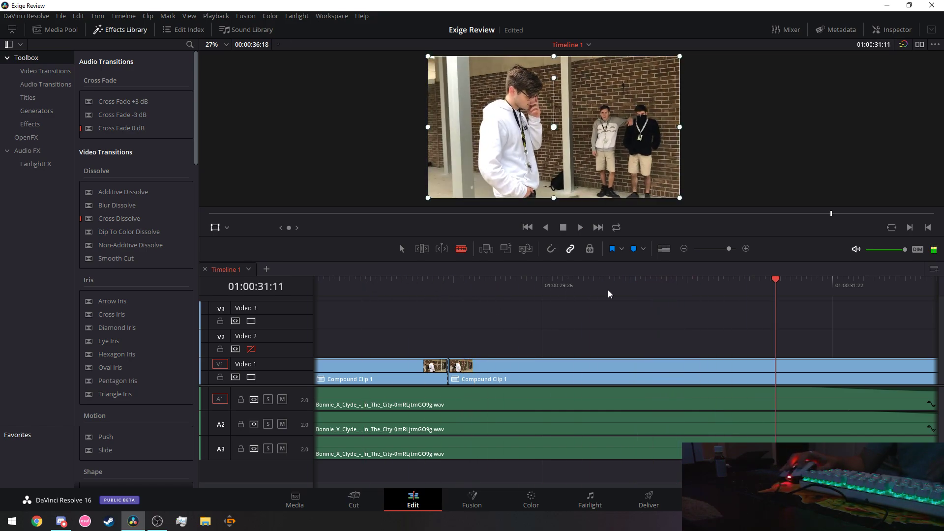
Replay the following section to locate the next beat around 01:00:30:19.
scroll(524, 286, "left", 5)
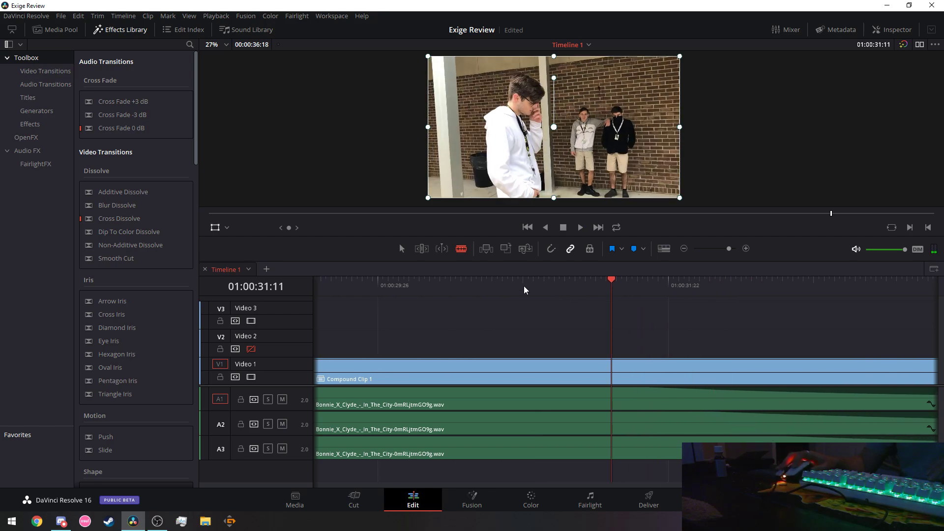
left_click(488, 282)
key("space")
left_click(442, 280)
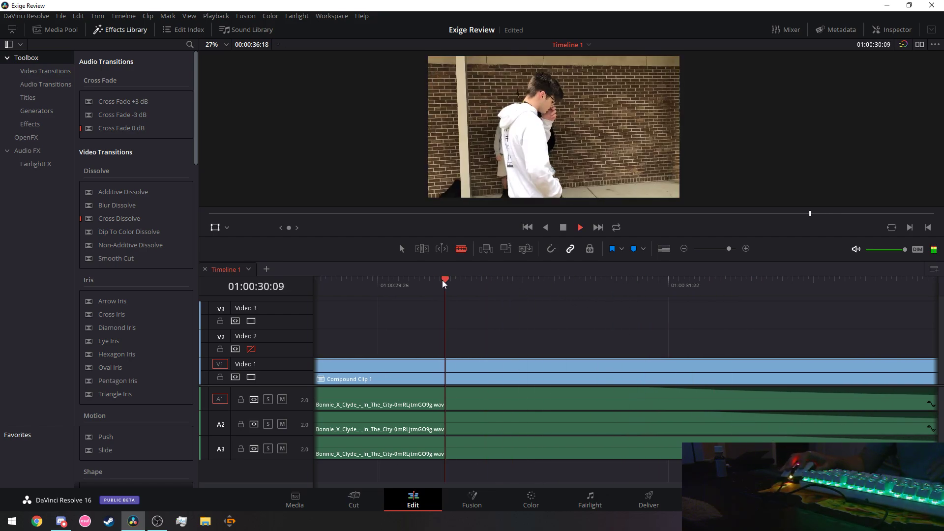
left_click(388, 279)
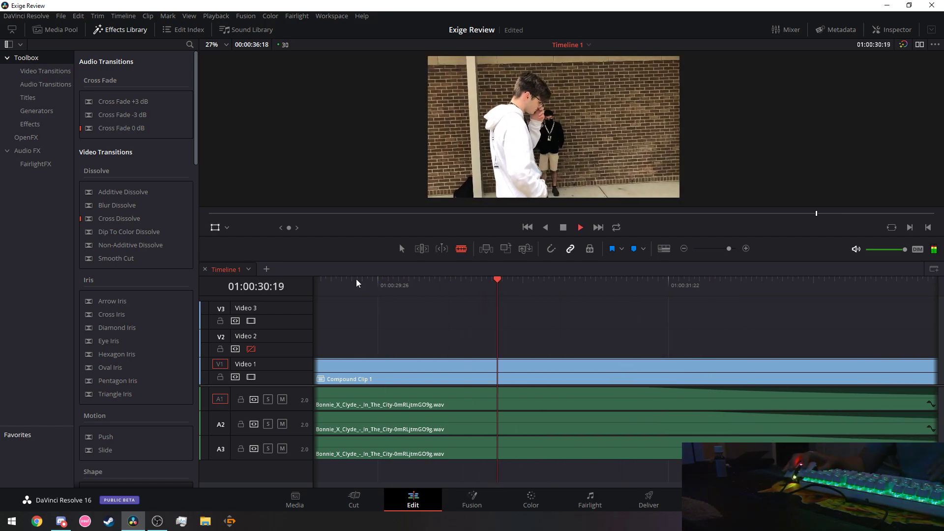
left_click(388, 279)
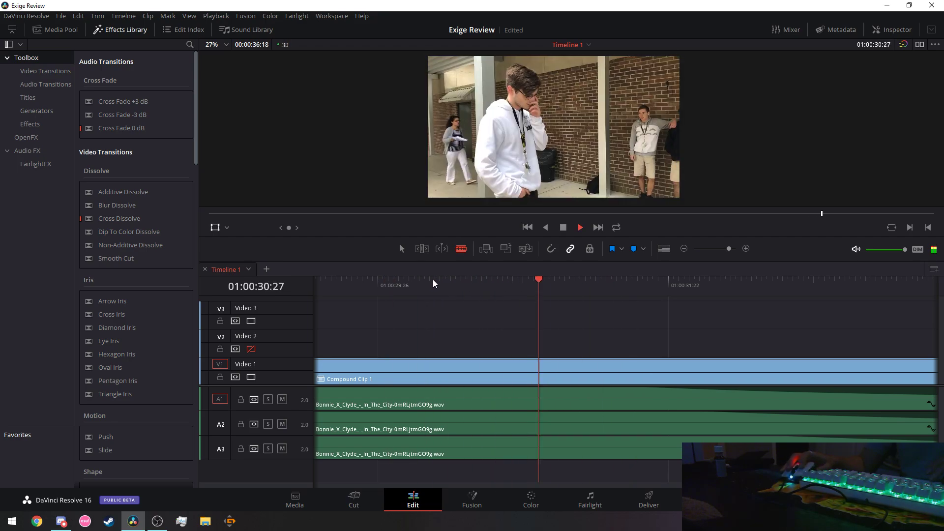
key("space")
left_click(499, 279)
key("space")
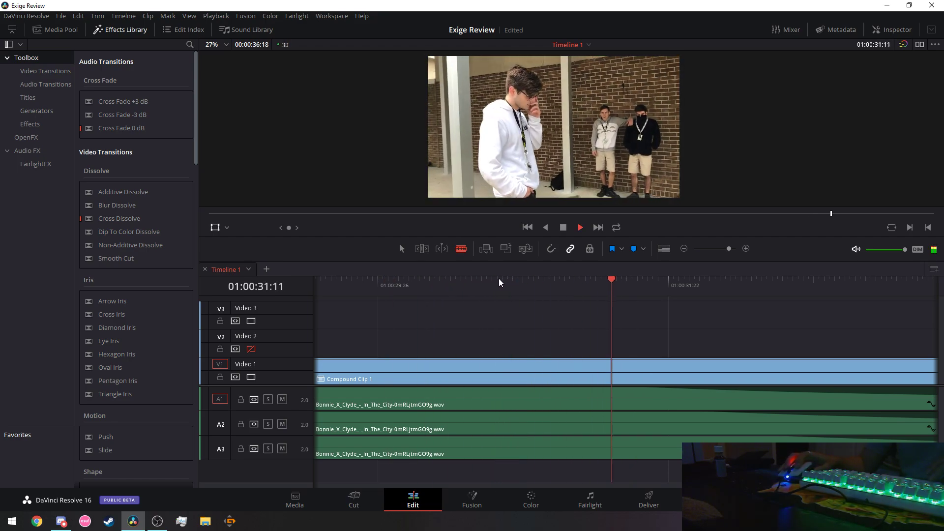
left_click(496, 279)
left_click(496, 279)
left_click(496, 279)
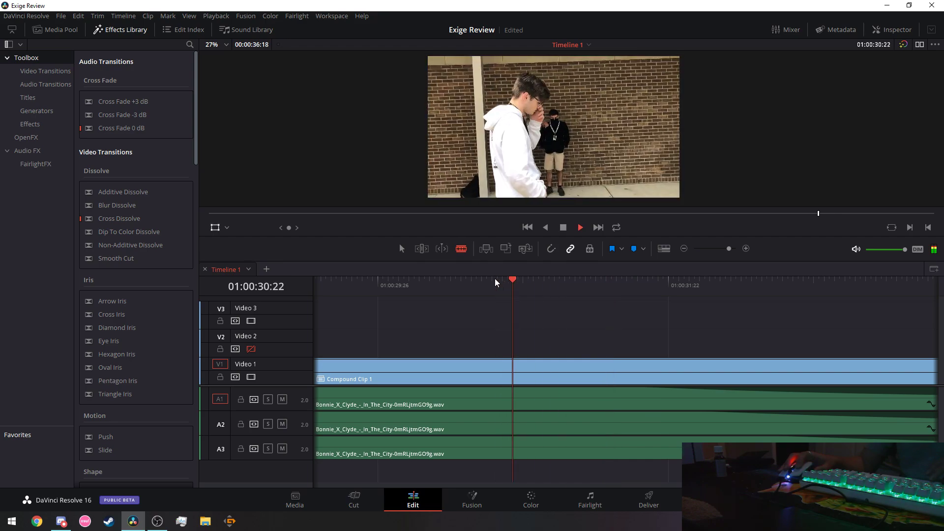
Replay from 01:00:30:19, stop on the beat and split V1 at 01:00:31:19.
left_click(496, 279)
key("space")
left_click(497, 280)
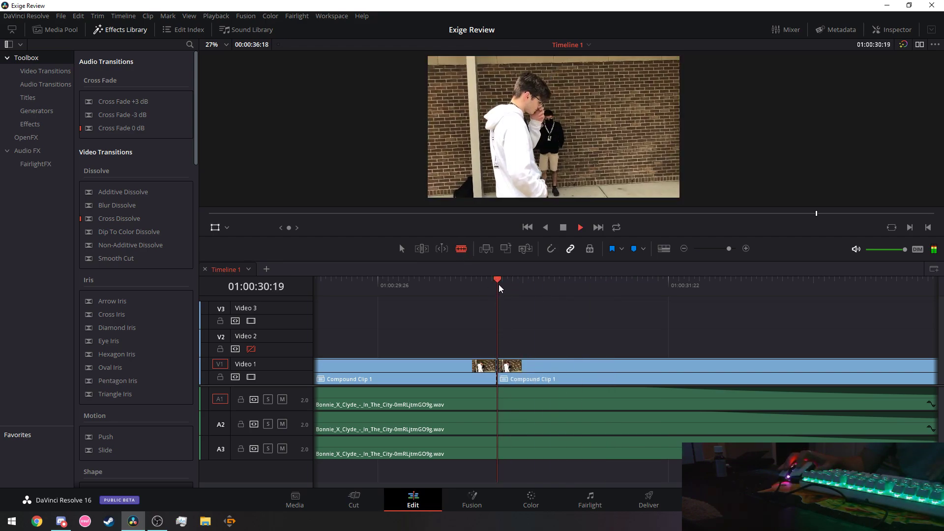
key("space")
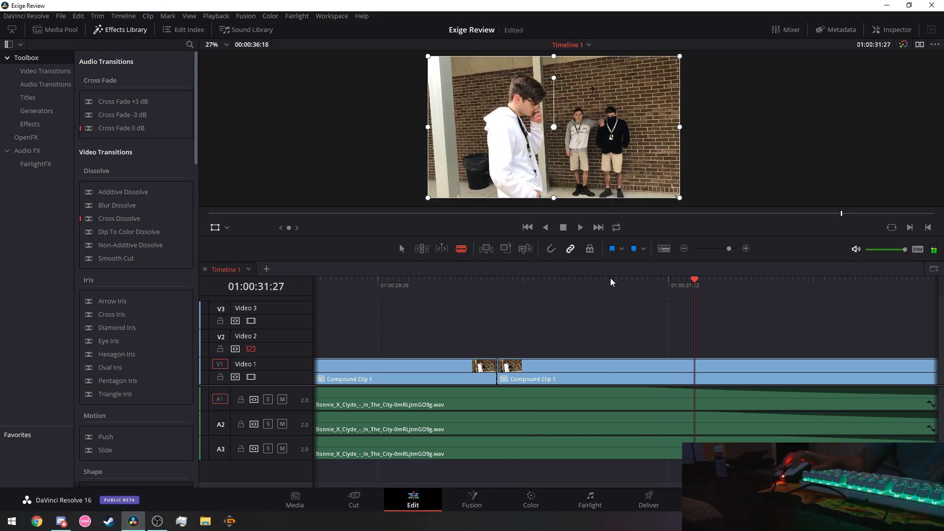
left_click(497, 279)
key("space")
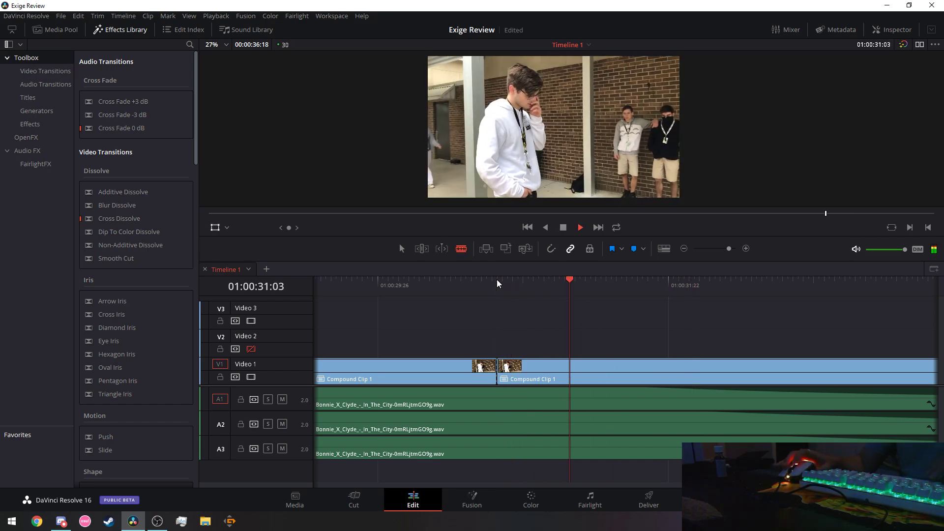
key("space")
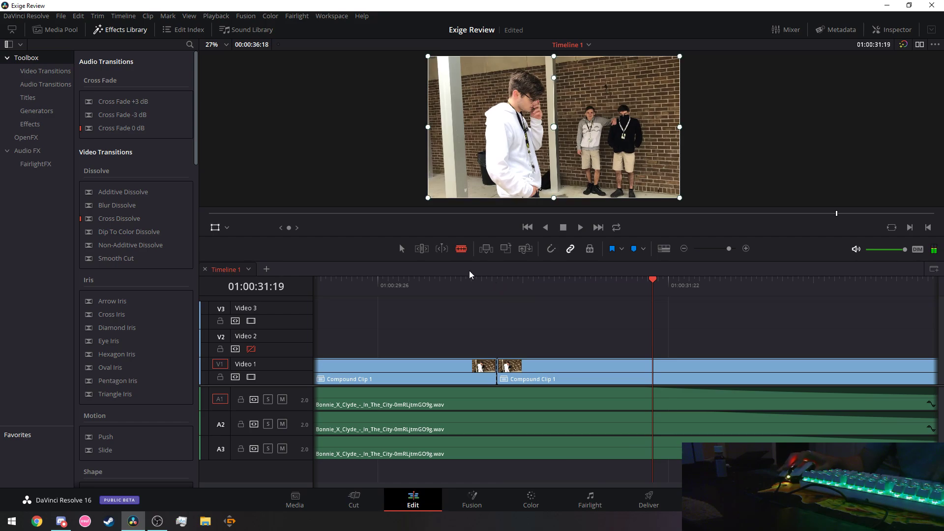
left_click(655, 369)
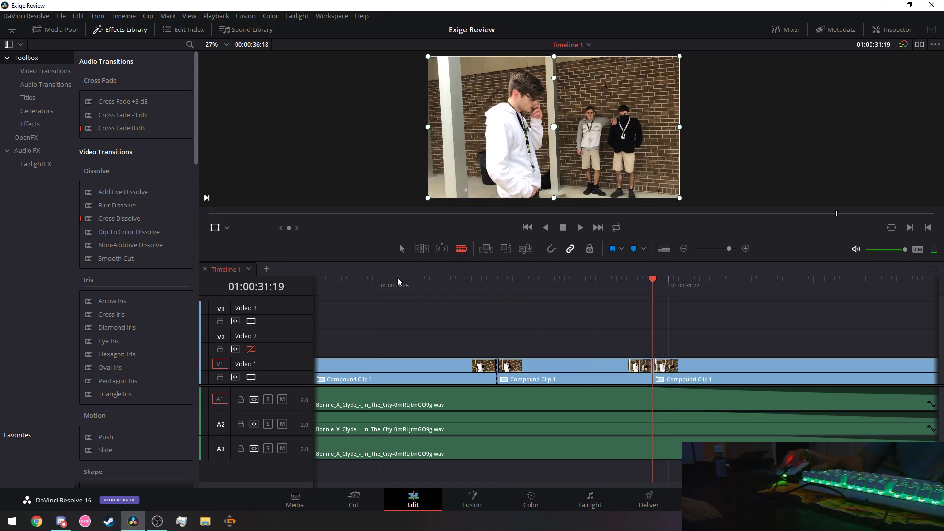
Replay the new cuts from around 01:00:29:18 to check their timing.
left_click(369, 281)
key("space")
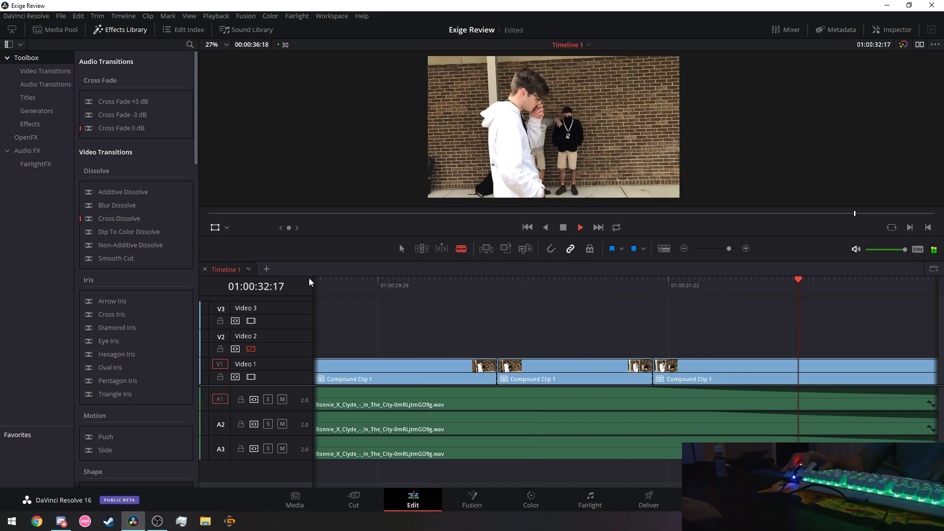
left_click(336, 286)
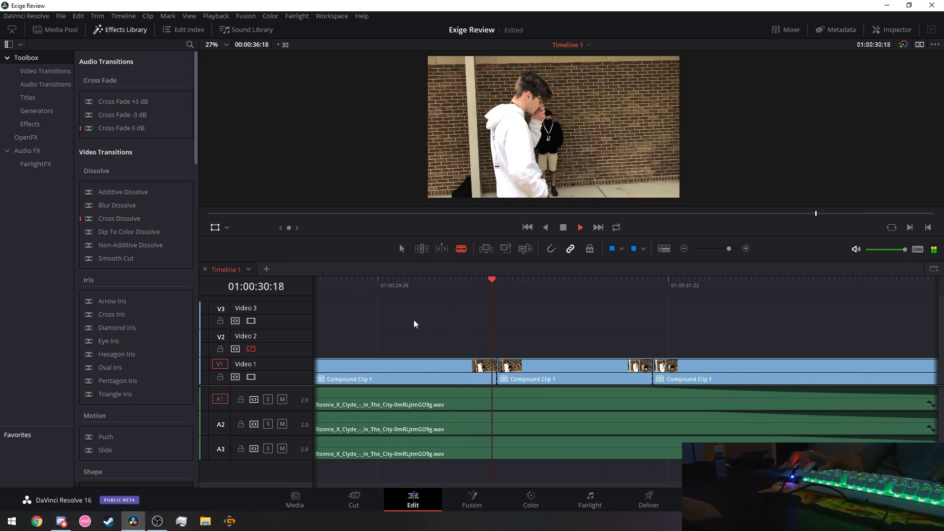
key("space")
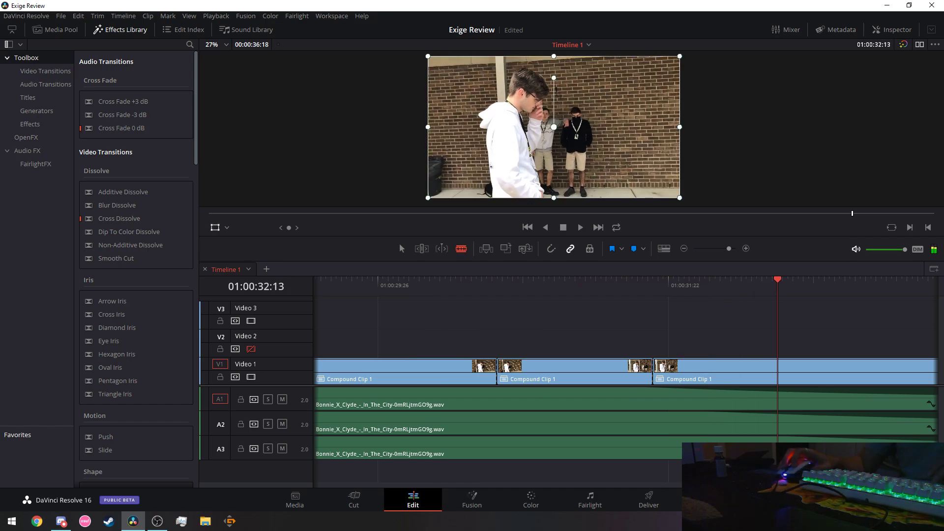
left_click(373, 285)
key("space")
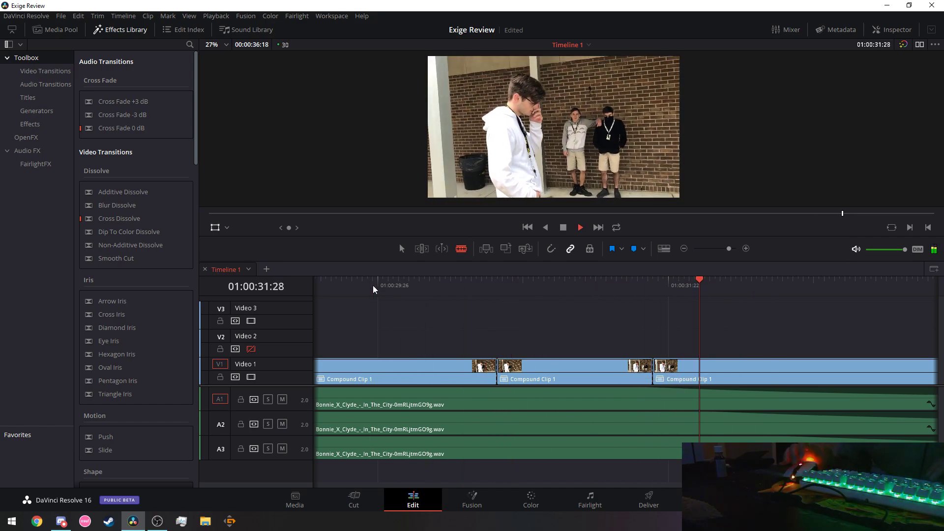
key("space")
Play the rest of the timeline, then briefly switch to Discord and back to Resolve.
scroll(640, 393, "right", 5)
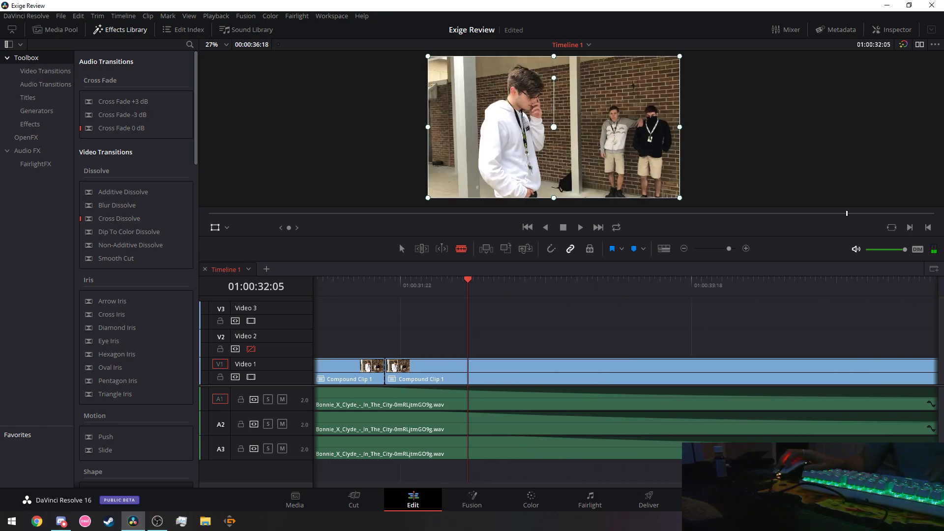
key("space")
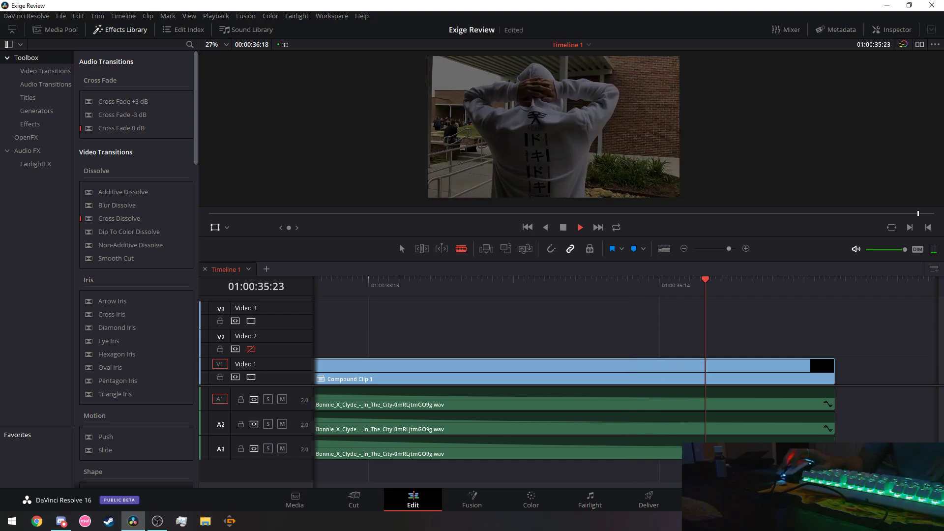
left_click_drag(875, 484, 525, 473)
left_click_drag(894, 372, 668, 365)
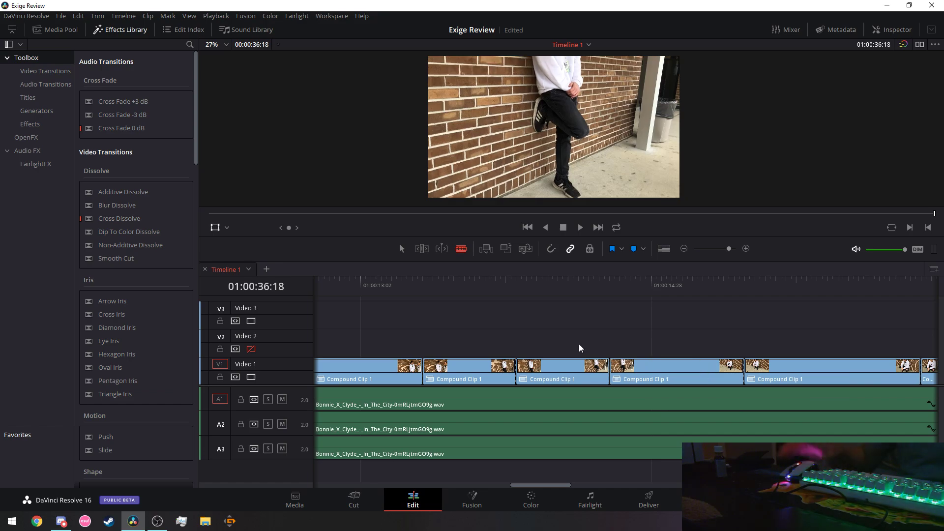
left_click(61, 521)
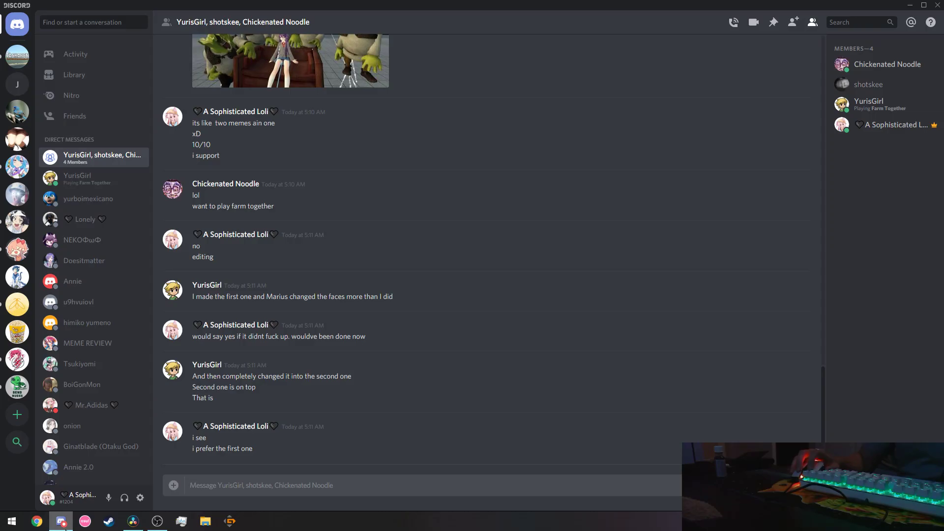
left_click(66, 529)
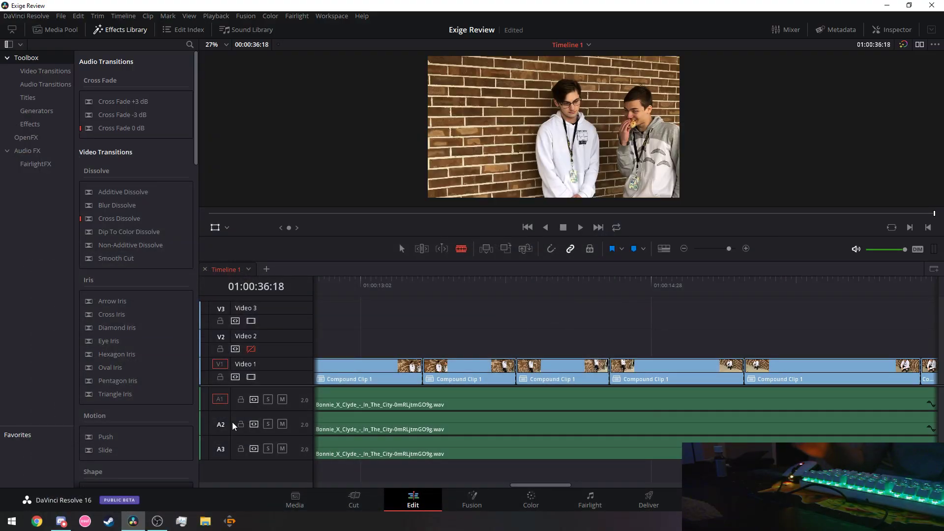
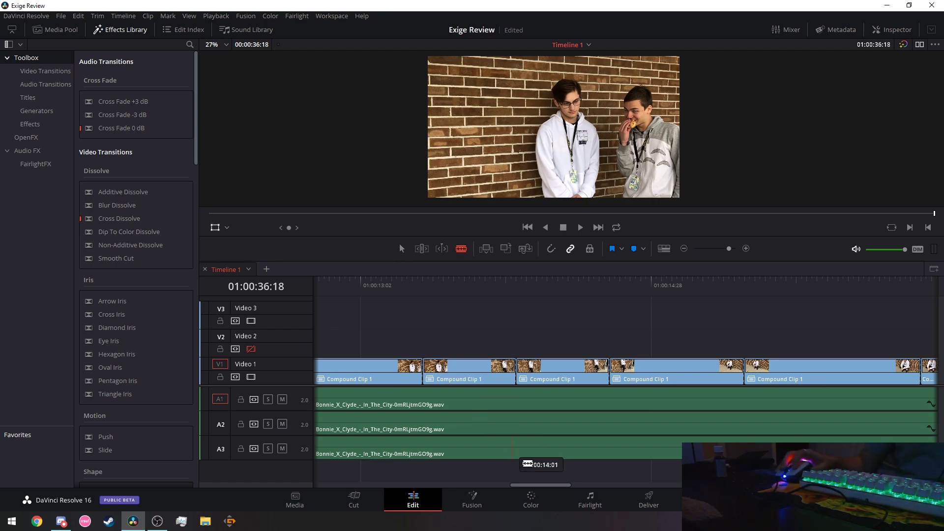
Fit the whole timeline in view and expand OpenFX Filters in the Effects Library.
left_click_drag(727, 249, 722, 249)
left_click_drag(718, 485, 466, 485)
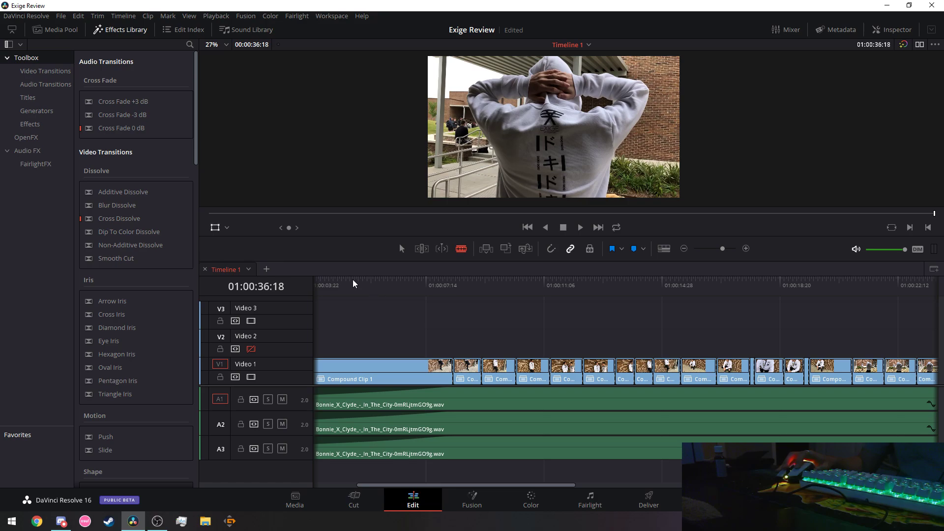
left_click(28, 138)
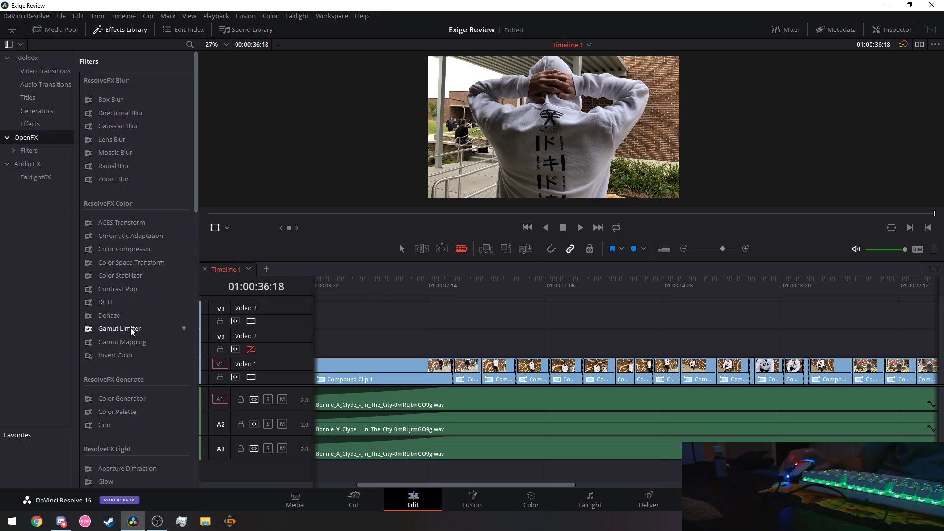
scroll(131, 328, "down", 5)
scroll(129, 328, "up", 5)
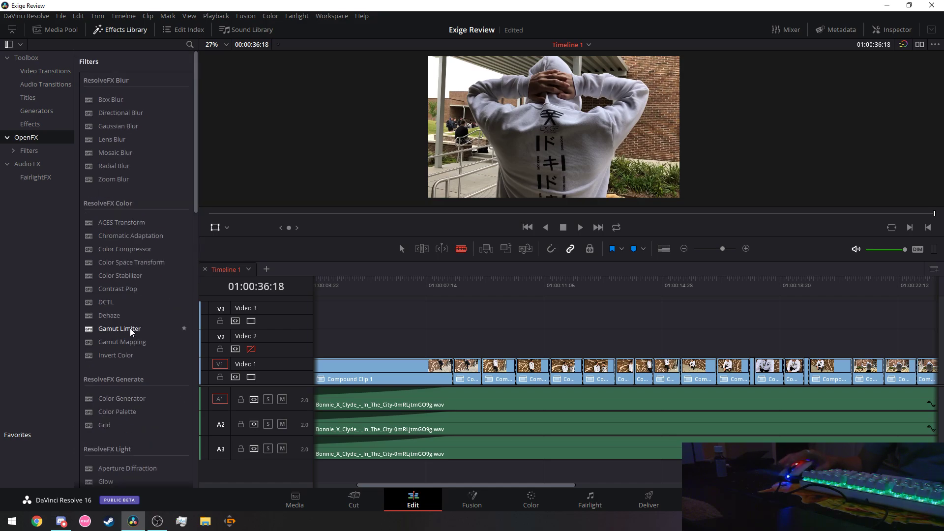
left_click(28, 164)
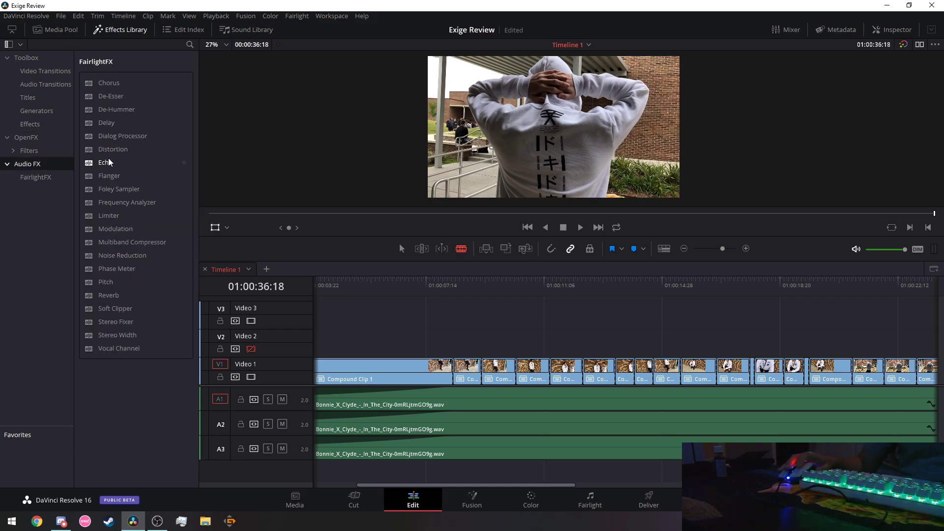
left_click(33, 155)
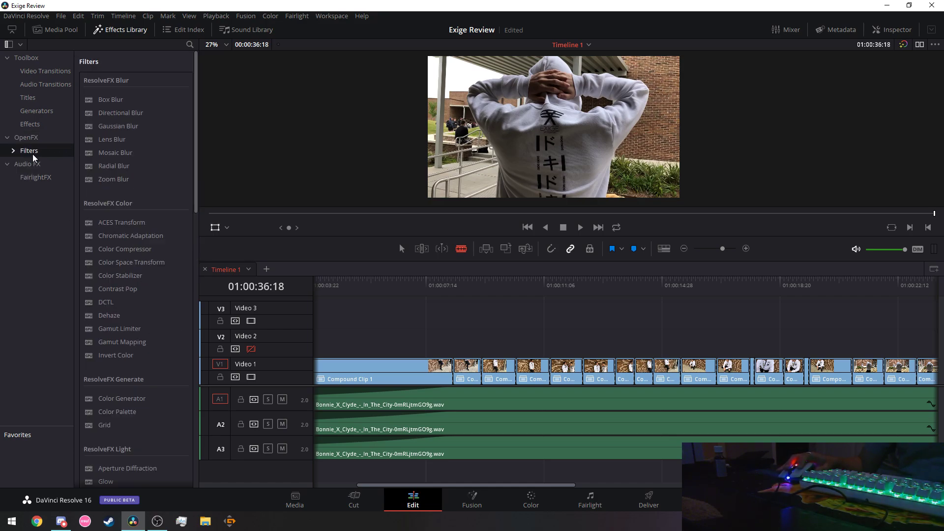
left_click(13, 151)
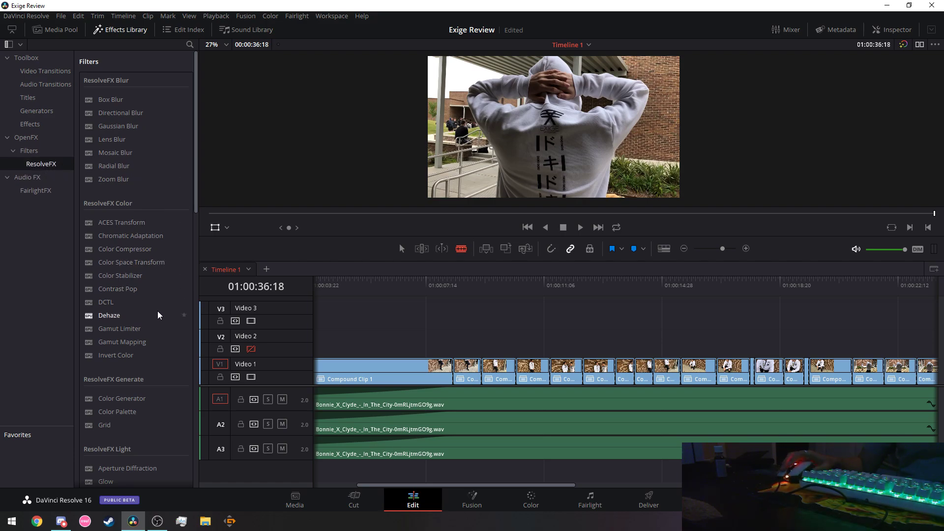
Drop ResolveFX Camera Shake onto the first Video 1 compound clip.
scroll(158, 315, "down", 4)
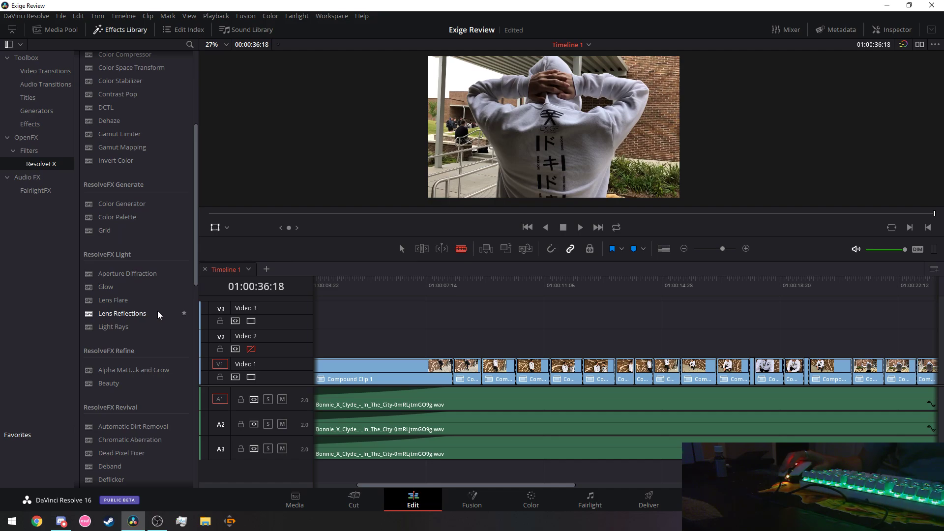
scroll(157, 311, "down", 3)
scroll(156, 310, "down", 2)
scroll(155, 310, "down", 1)
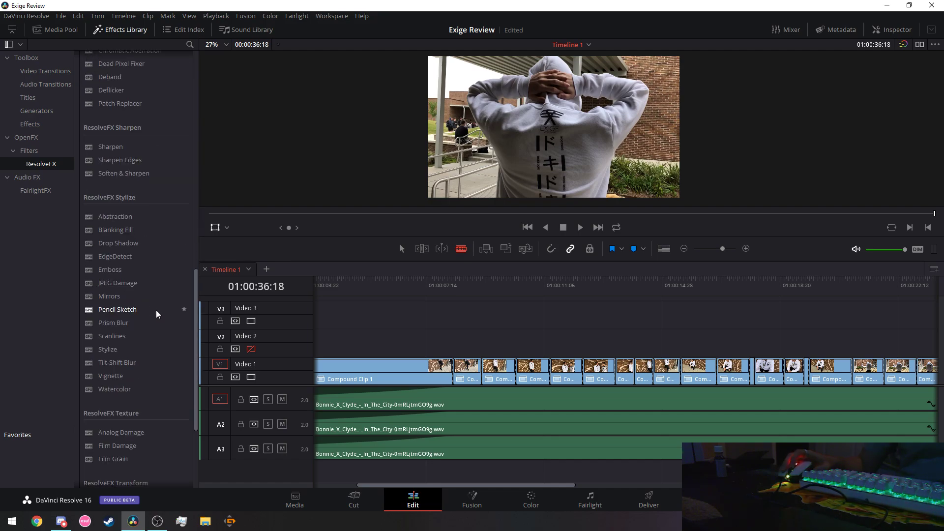
scroll(155, 310, "down", 4)
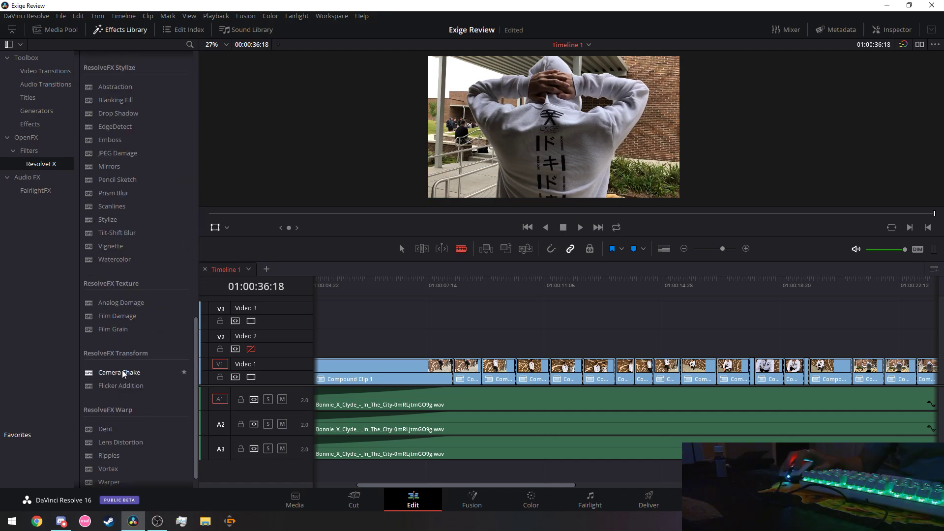
left_click_drag(122, 370, 497, 376)
Preview the first clip's Camera Shake, then stop playback.
left_click(379, 284)
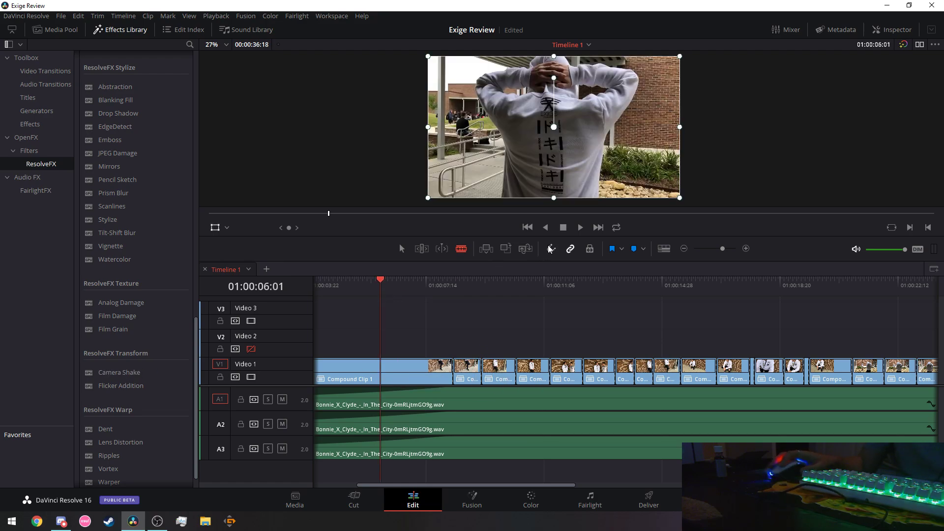
left_click(579, 228)
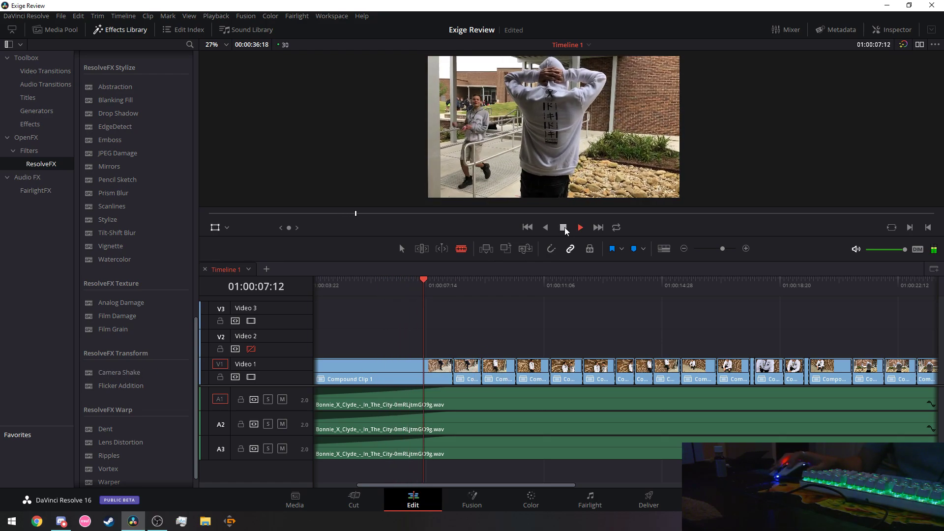
left_click(564, 227)
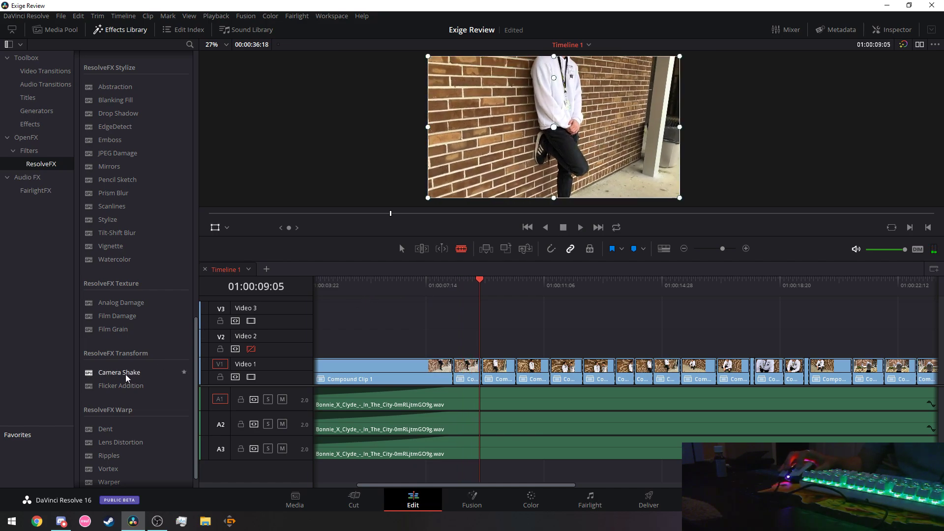
Apply Camera Shake to the short second Video 1 clip and save the project.
left_click_drag(122, 372, 464, 372)
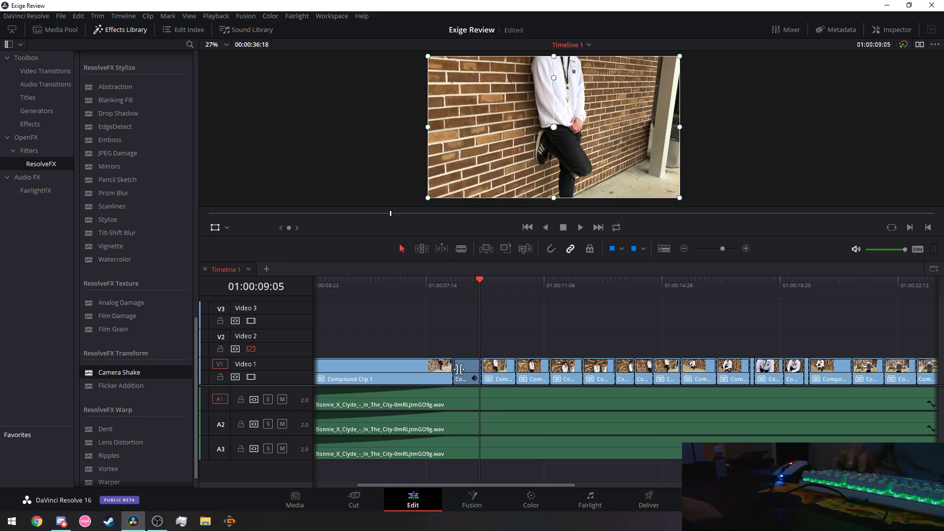
key("ctrl+s")
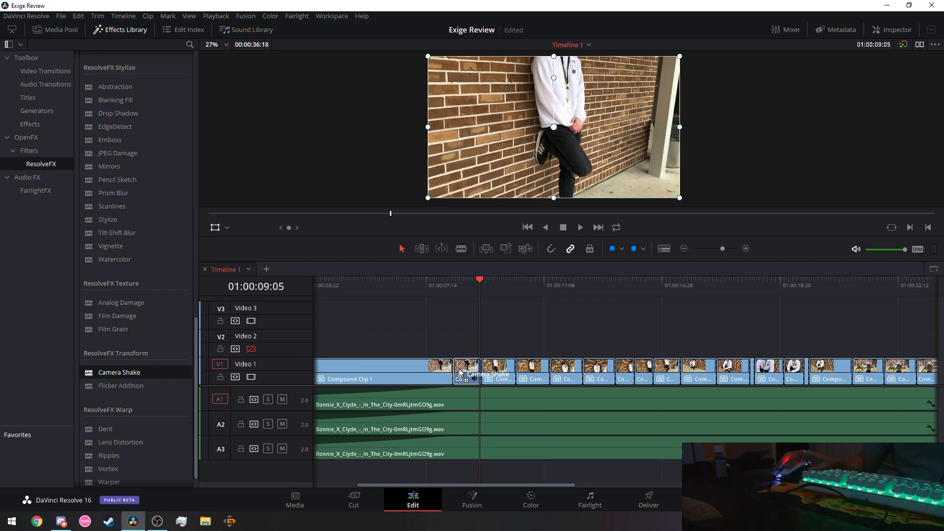
left_click_drag(470, 378, 468, 366)
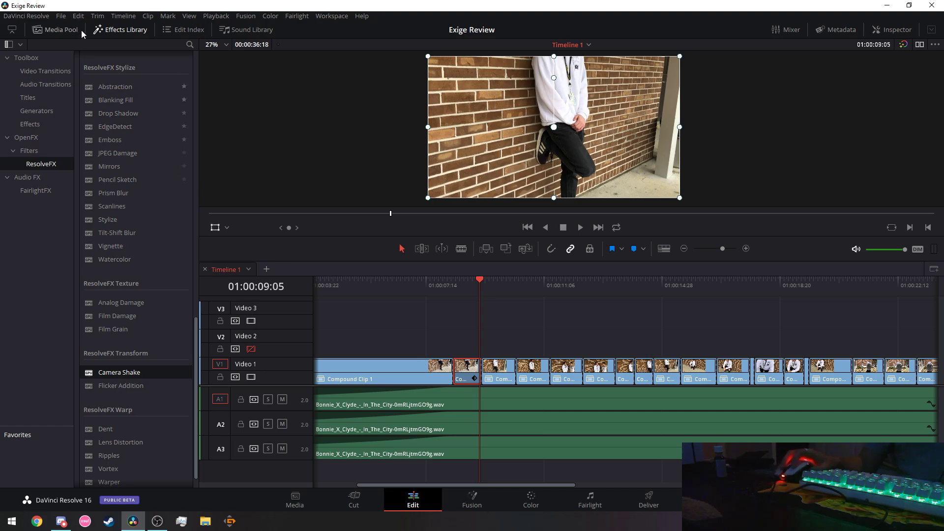
left_click(61, 16)
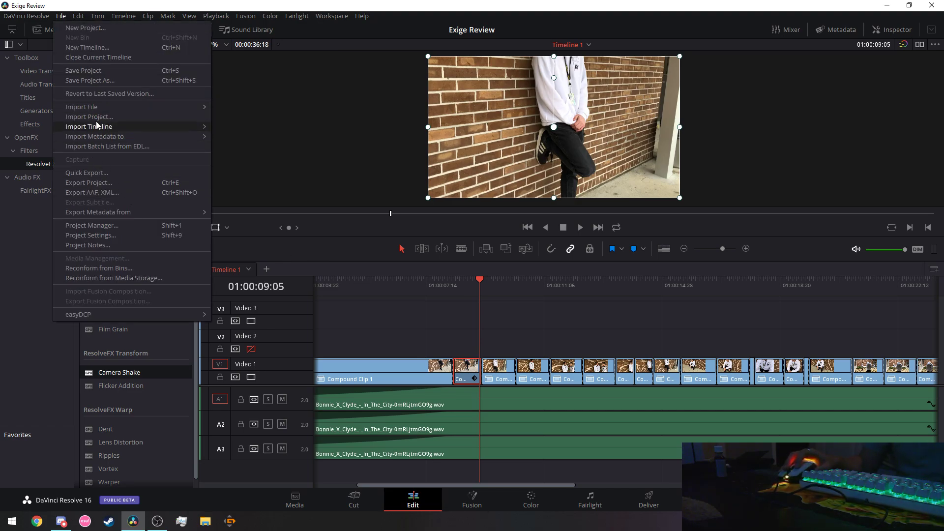
left_click(100, 72)
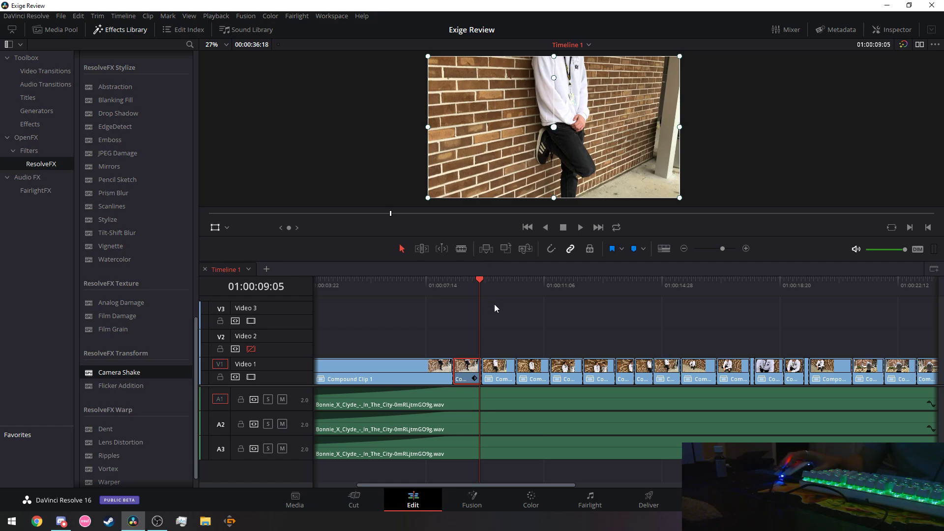
Play the shaken clips from about 01:00:04:24, stopping near 01:00:05:26.
left_click_drag(477, 281, 380, 280)
left_click(580, 227)
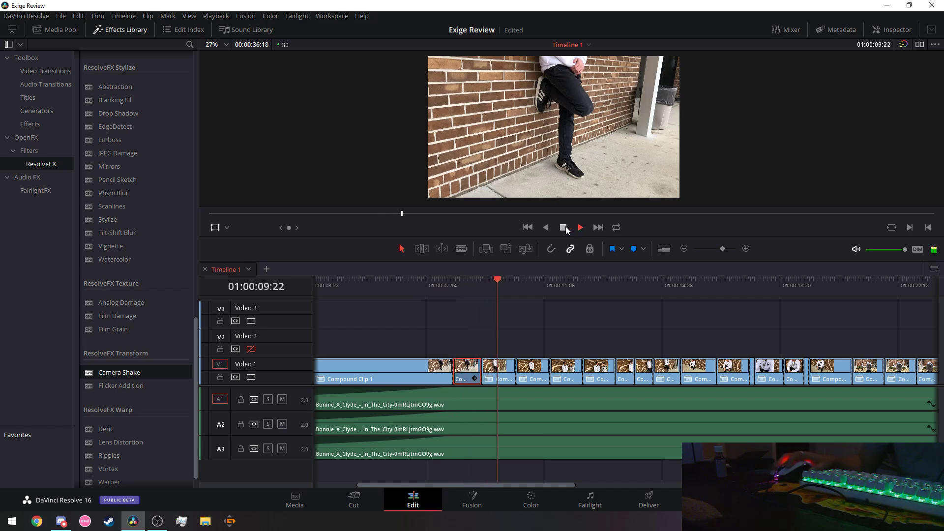
left_click(580, 228)
left_click(343, 290)
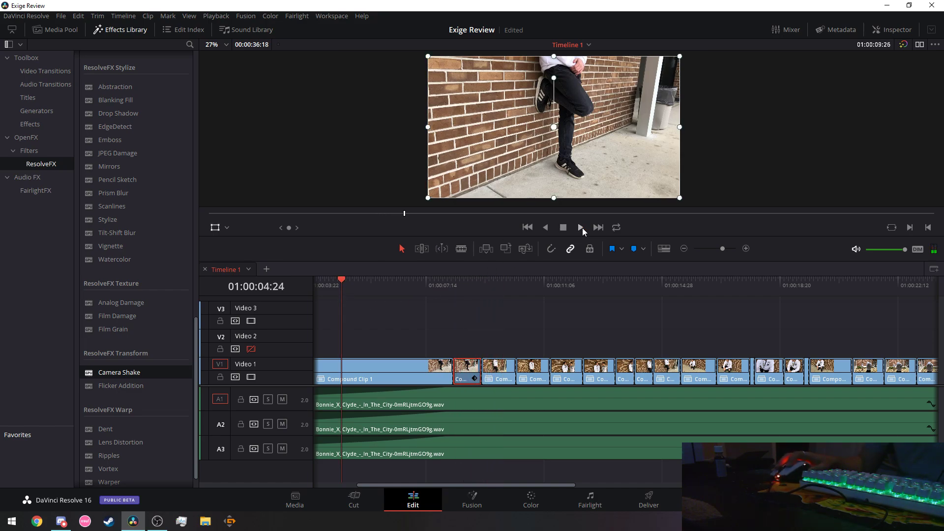
left_click(582, 227)
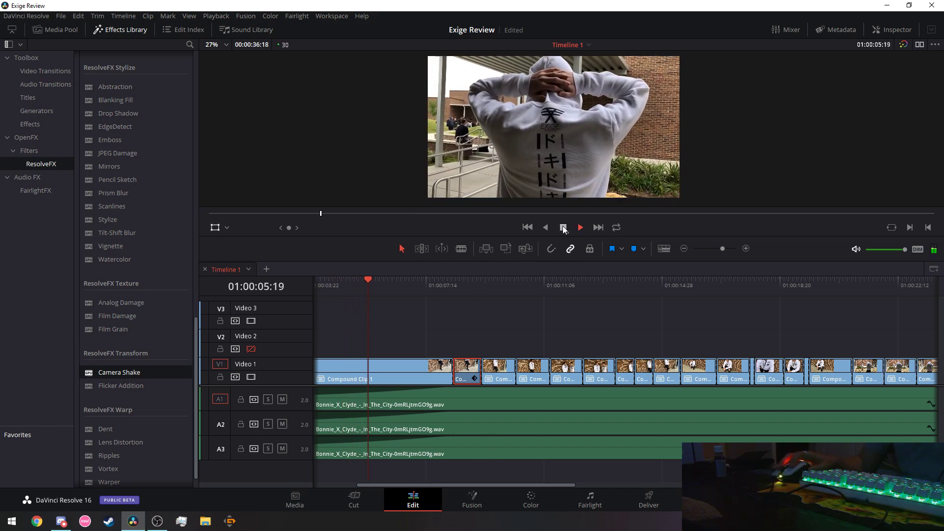
key("space")
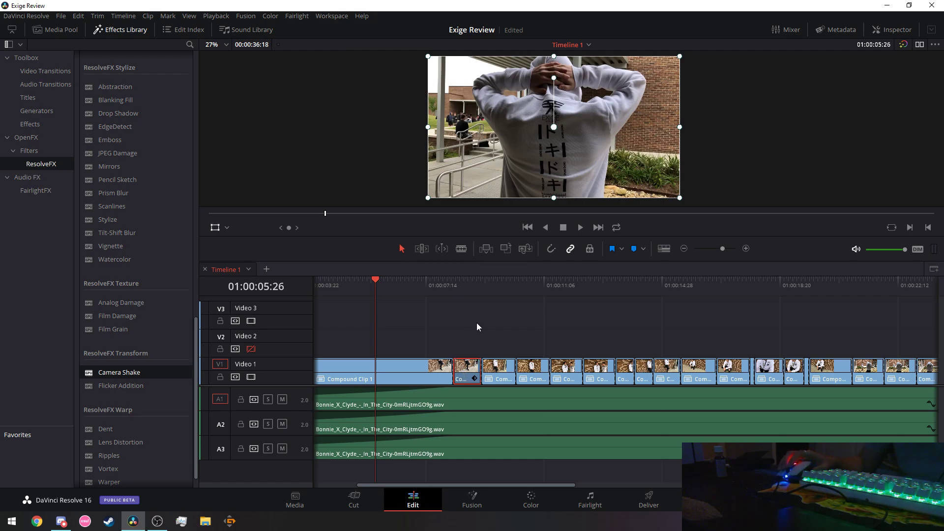
Enable audio waveforms and turn off Stacked Timelines in Timeline View Options.
left_click(666, 248)
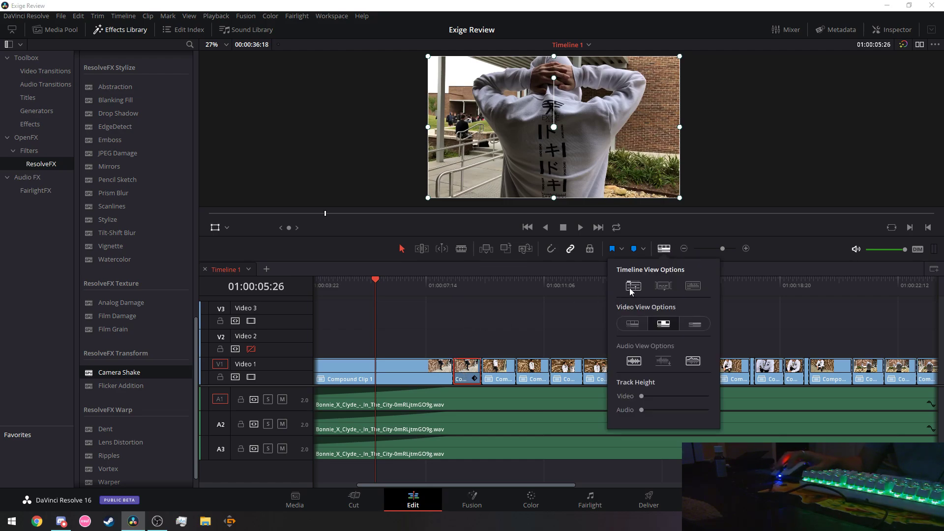
left_click(693, 285)
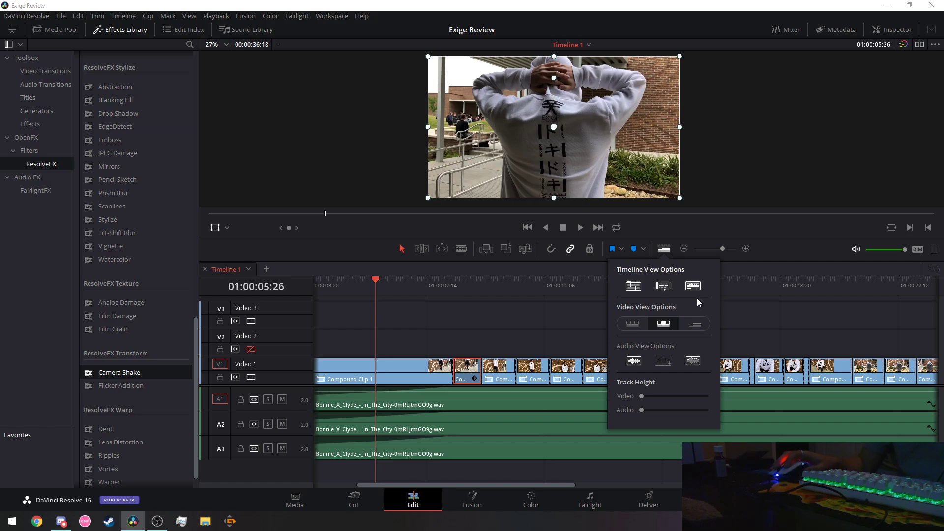
left_click(661, 287)
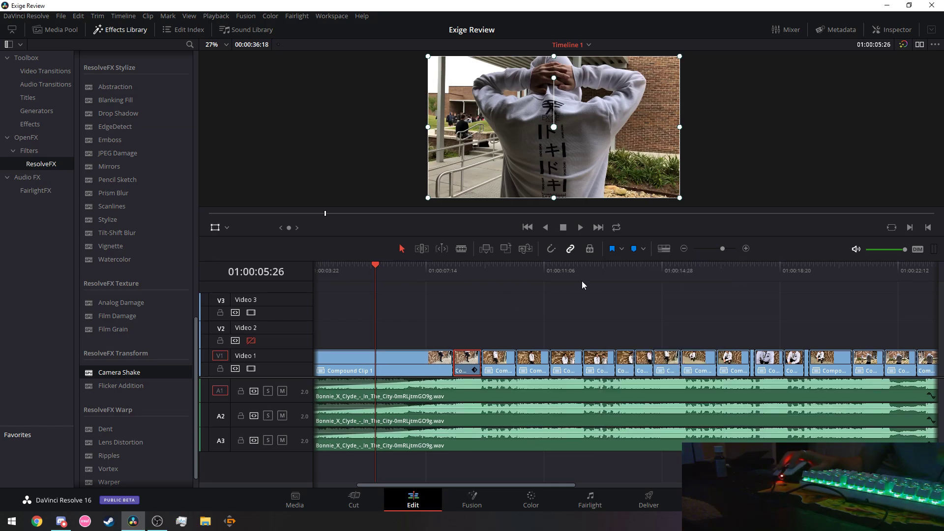
Replay the shaken section from 01:00:05:26 and again from about 01:00:06:14.
left_click(582, 227)
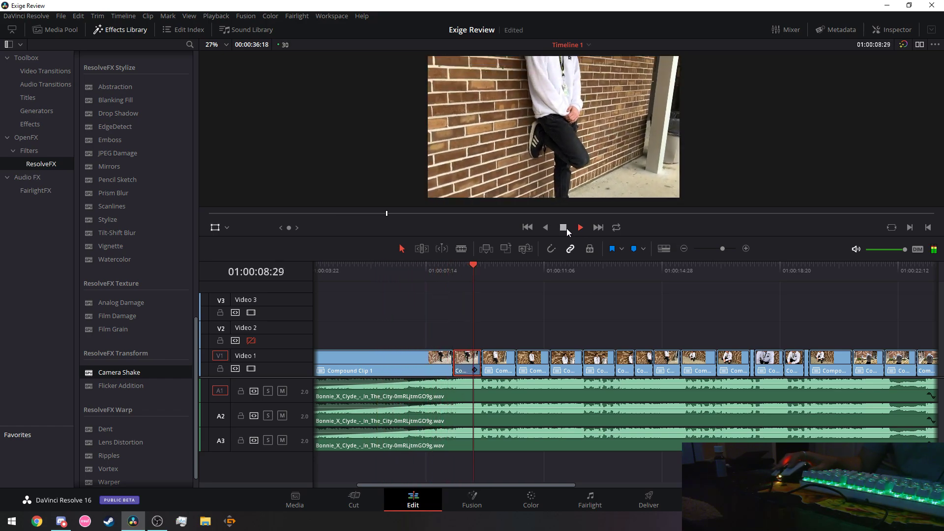
left_click(397, 270)
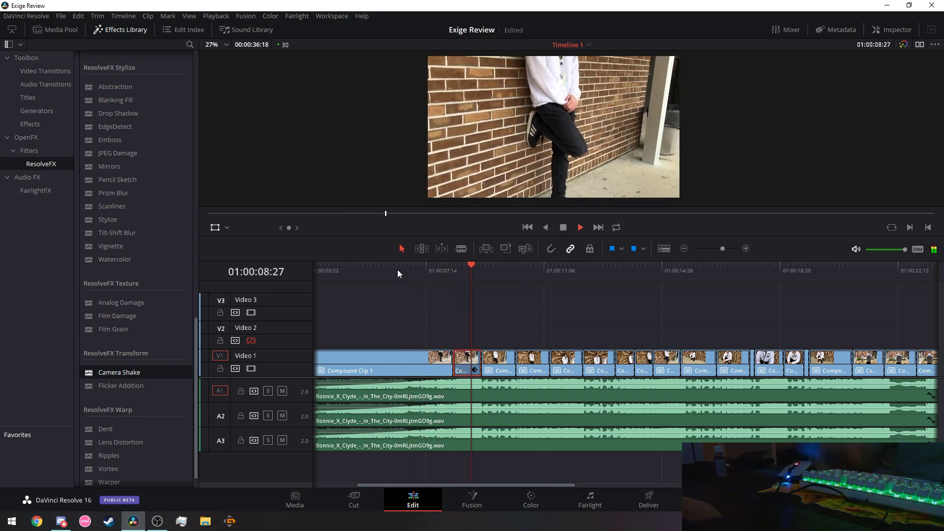
left_click(565, 227)
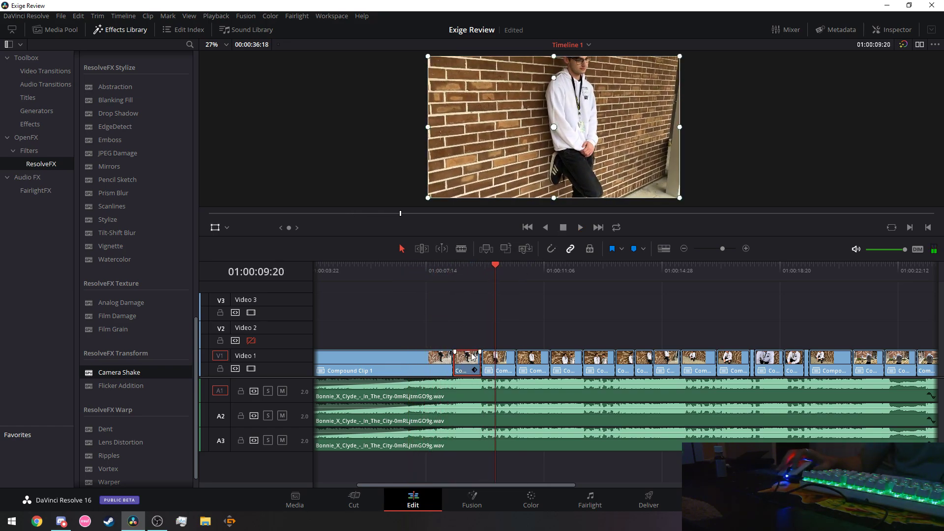
Set Compound Clip 1's Camera Shake PTR Speed to 2.000 in the Inspector.
left_click(898, 29)
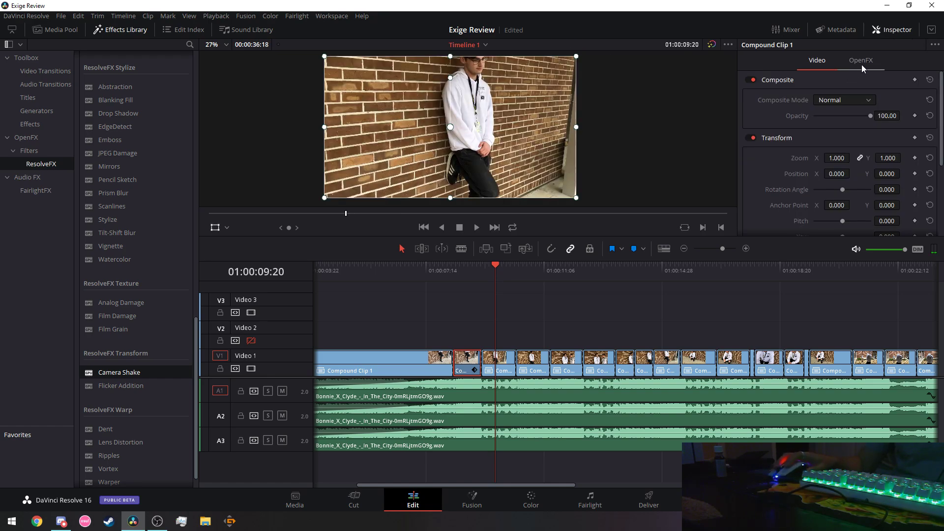
scroll(751, 127, "down", 2)
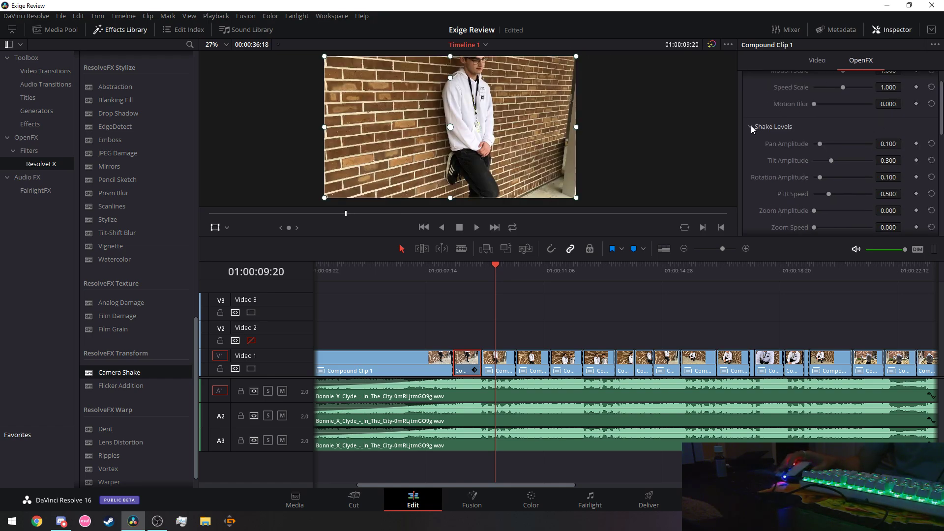
scroll(752, 127, "down", 2)
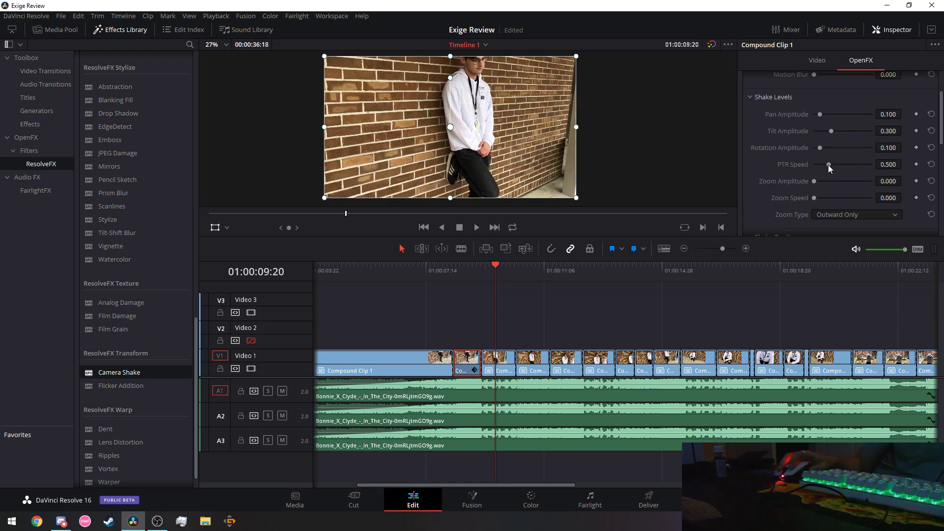
left_click_drag(829, 165, 878, 164)
Preview the faster shake from 01:00:05:16 and again from 01:00:06:16.
left_click(365, 271)
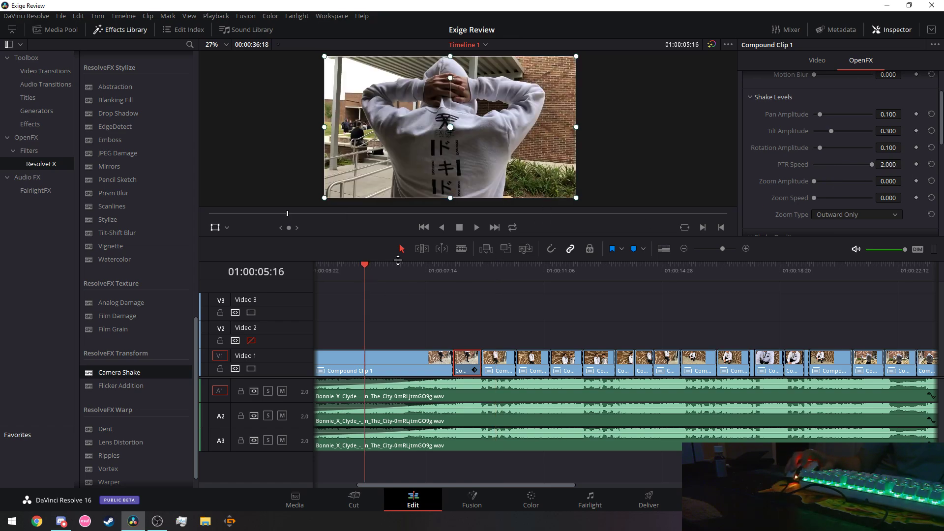
left_click(477, 228)
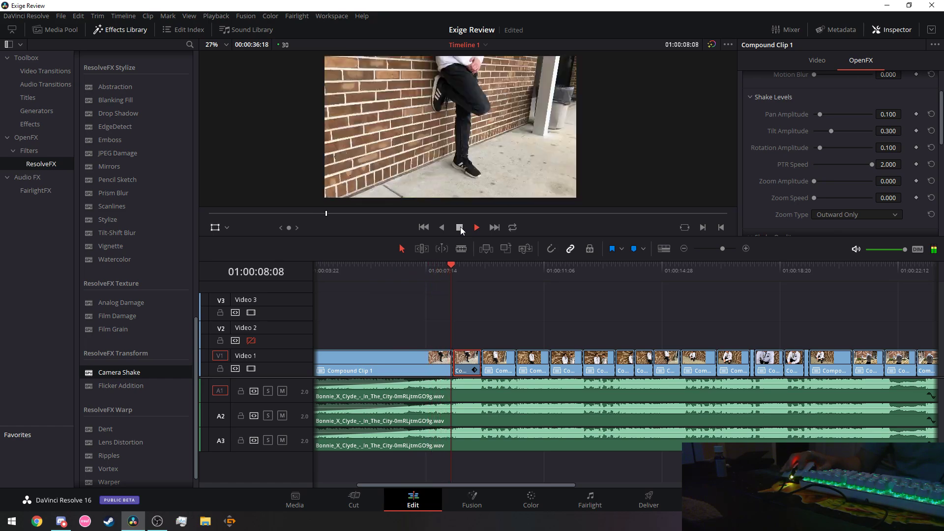
left_click(460, 227)
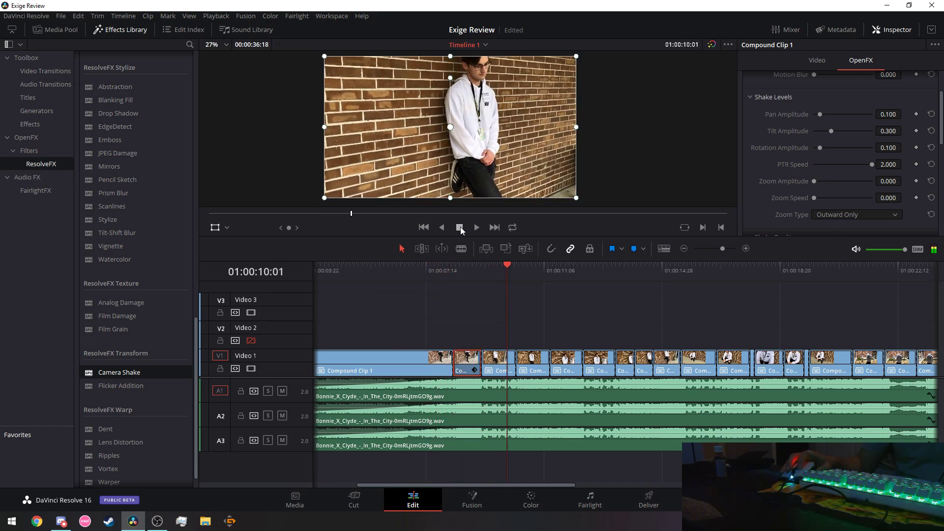
left_click(396, 267)
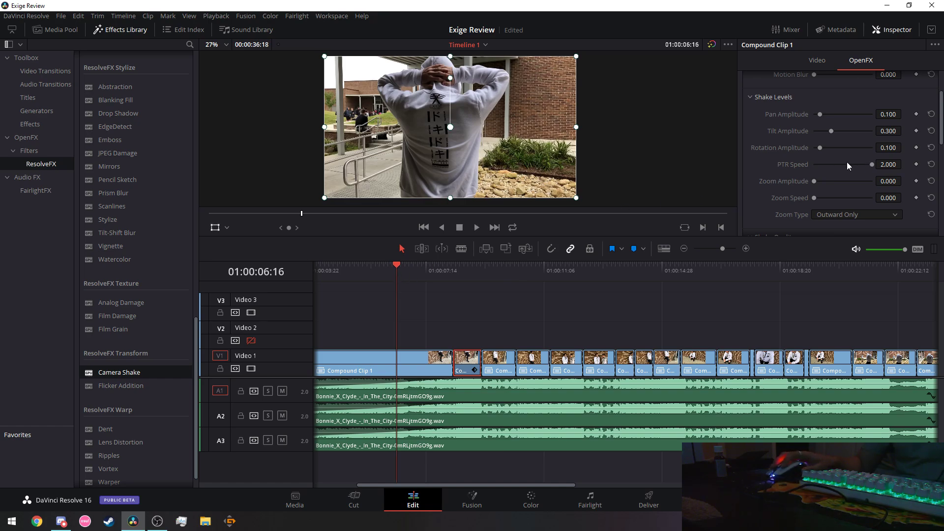
left_click(476, 228)
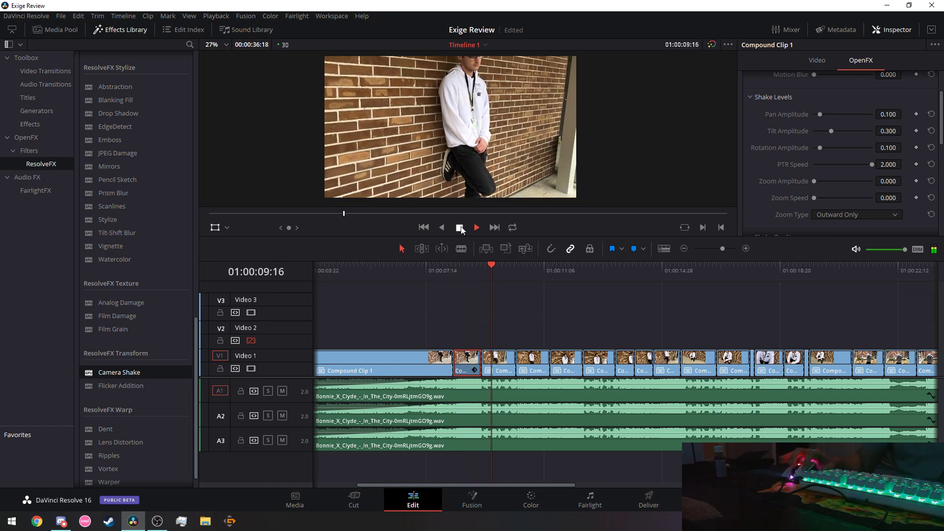
left_click(460, 227)
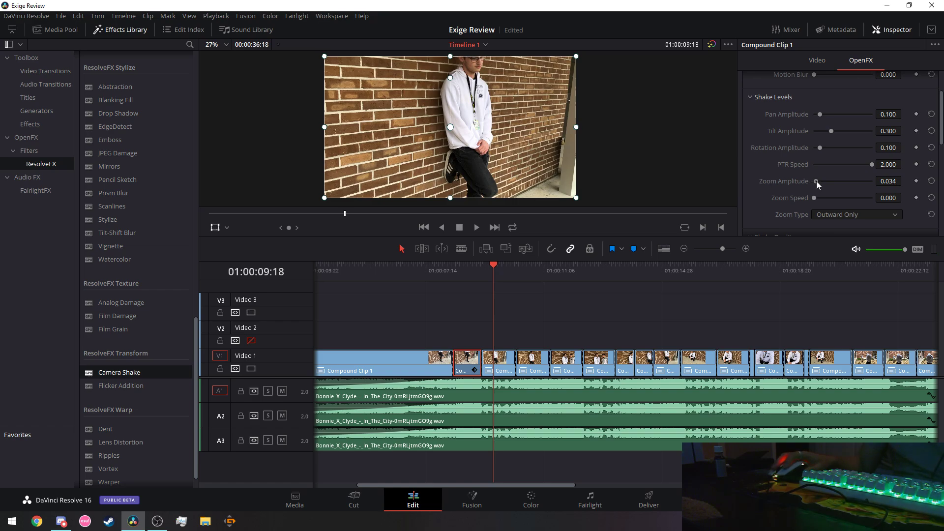
Raise Zoom Amplitude to 0.373 and preview from 01:00:05:26 and 01:00:06:18.
left_click_drag(816, 181, 835, 179)
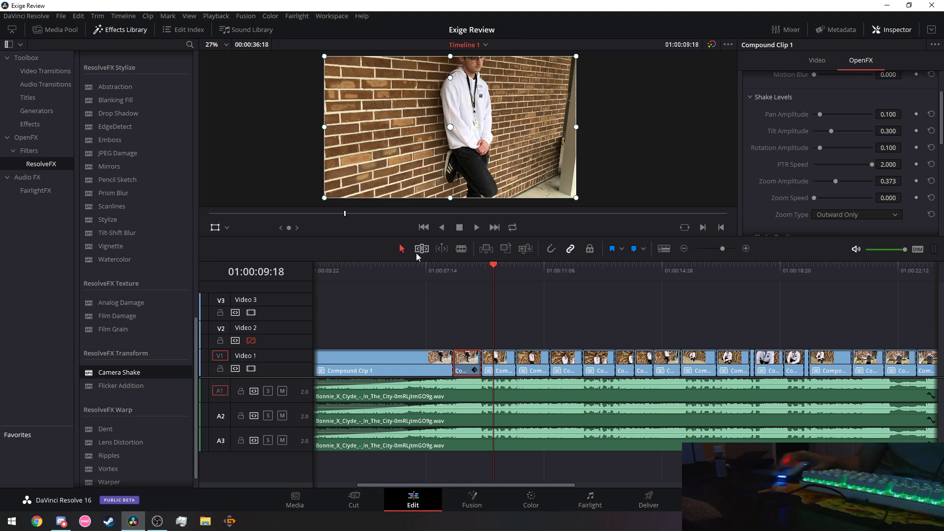
left_click(376, 269)
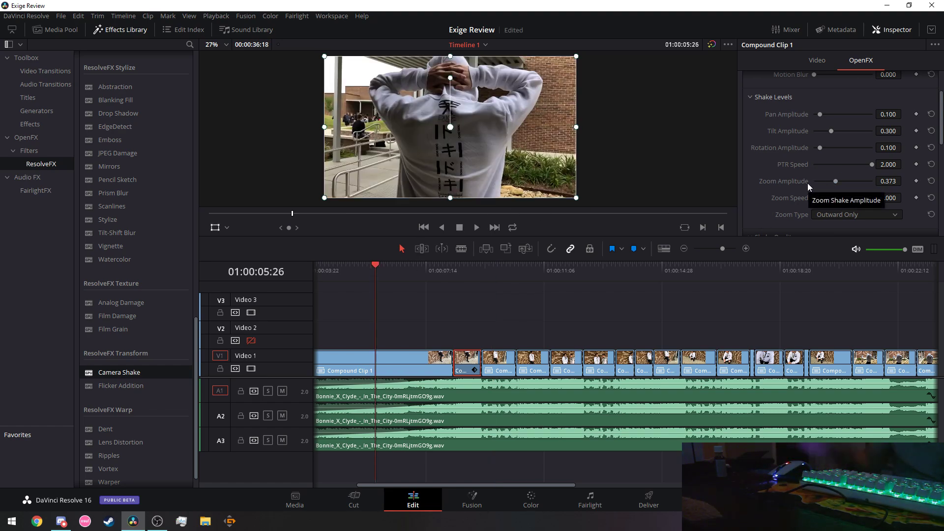
left_click(477, 227)
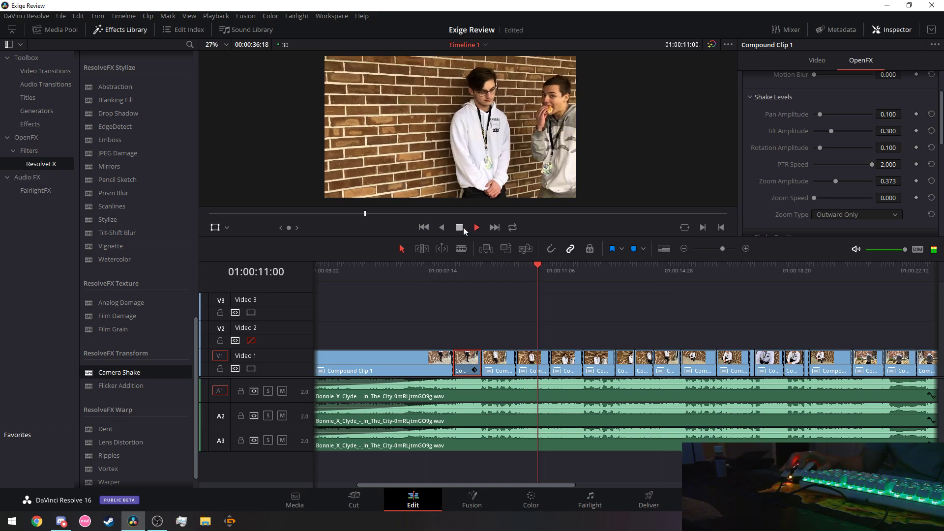
left_click(462, 228)
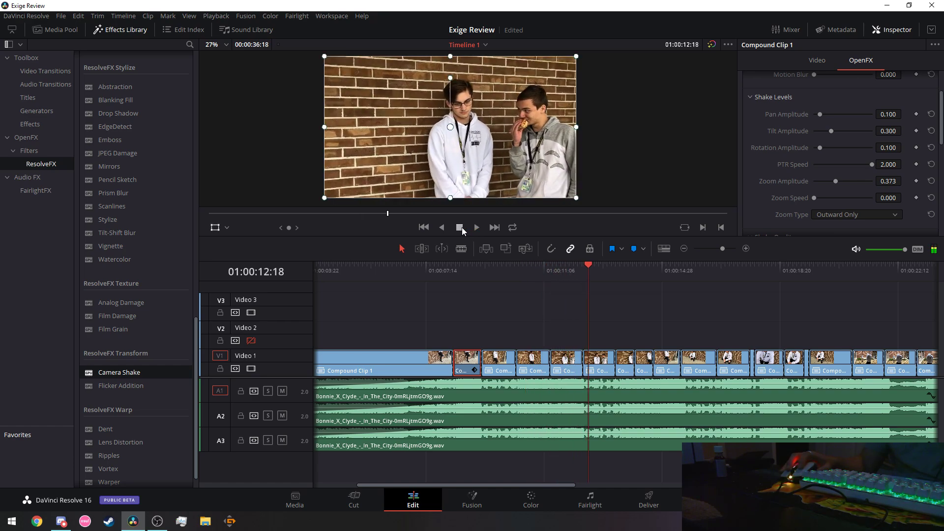
left_click(398, 270)
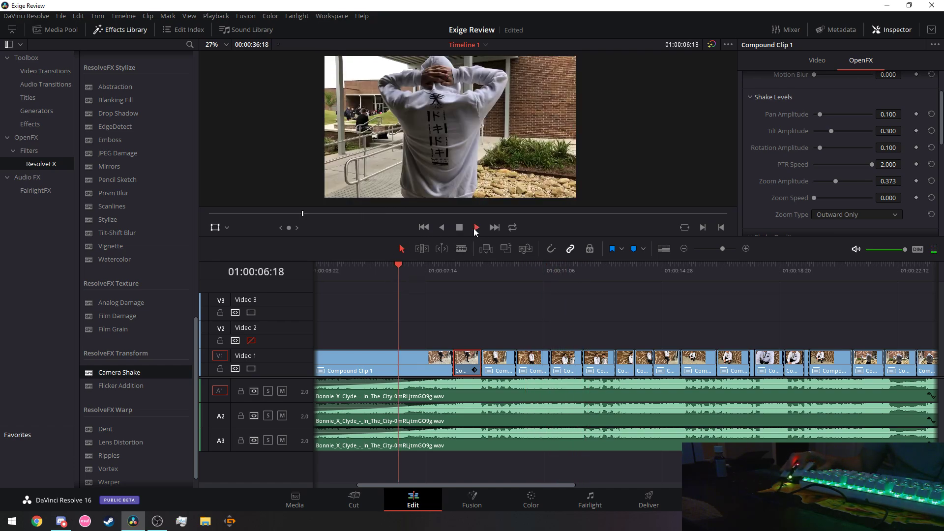
left_click(477, 228)
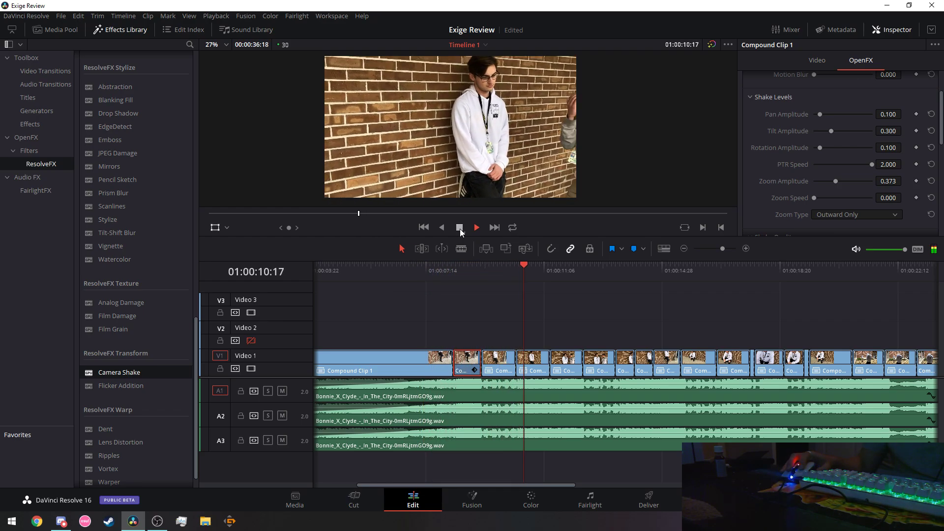
left_click(460, 228)
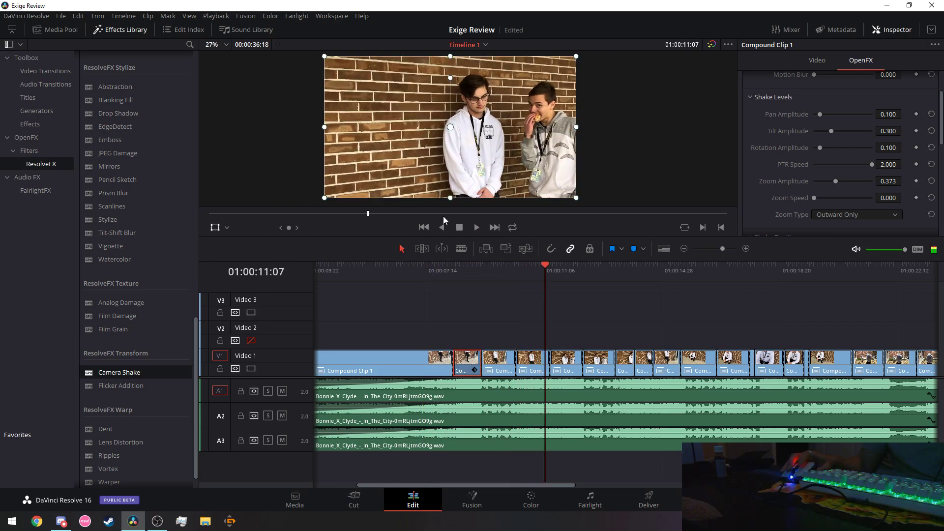
Copy the shaken clip, preview from about 01:00:07:14, and select the next compound clip.
right_click(470, 358)
left_click(521, 96)
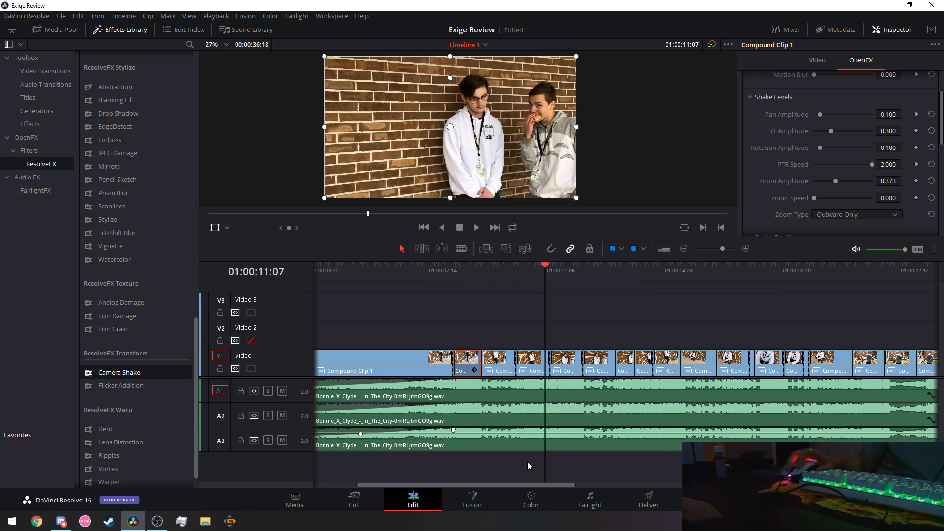
scroll(528, 484, "right", 3)
left_click(375, 271)
left_click(477, 228)
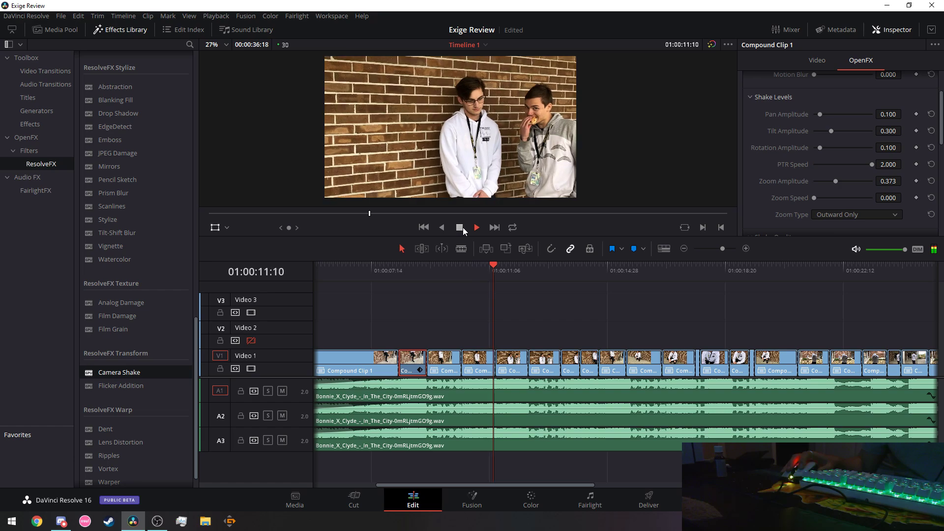
left_click(462, 228)
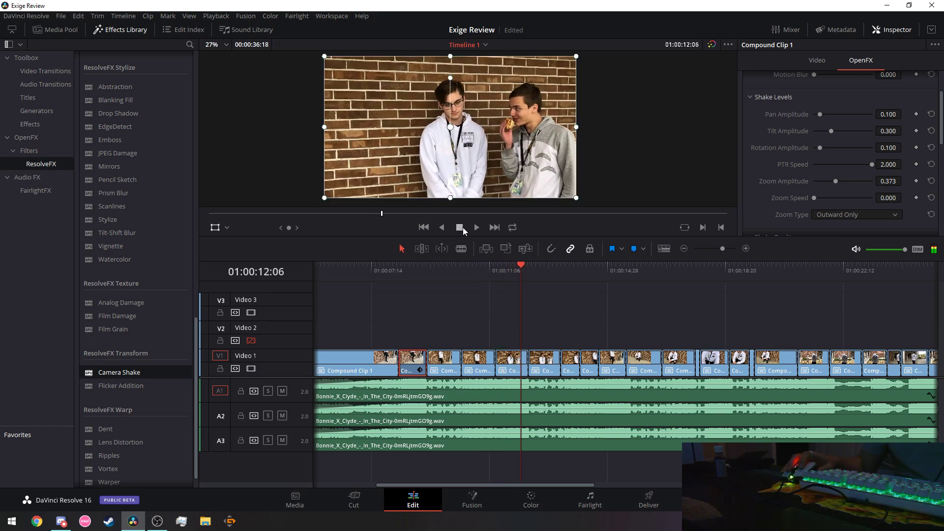
left_click(513, 362)
Paste only the Plugins attributes onto the next compound clip, carrying over Camera Shake.
right_click(511, 359)
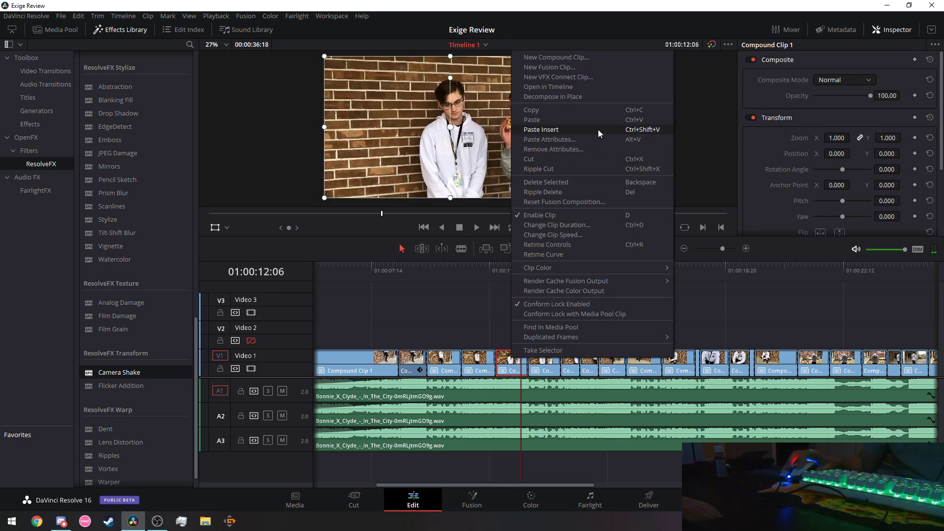
left_click(588, 138)
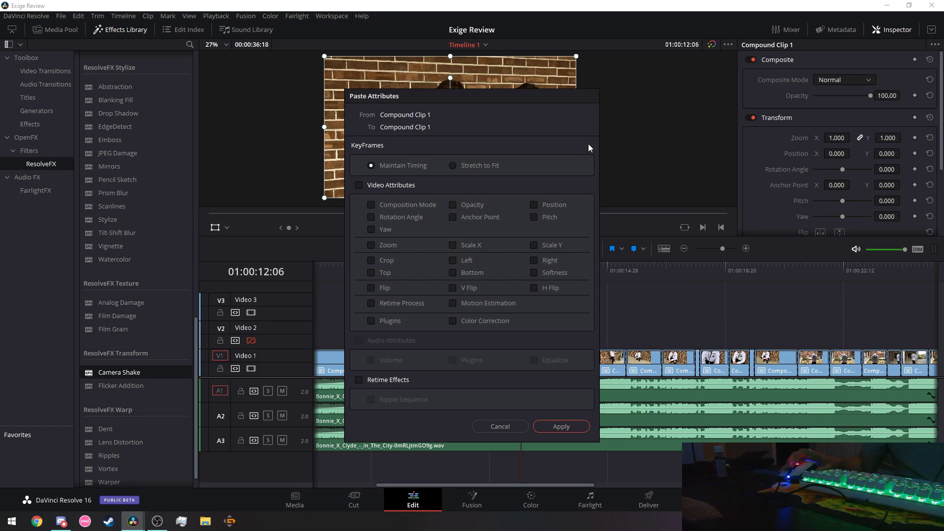
left_click(372, 320)
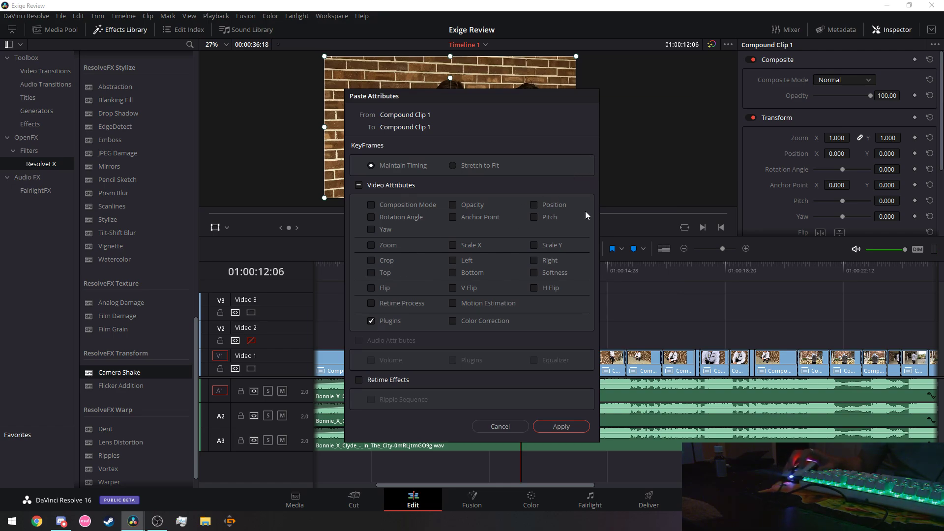
left_click(561, 427)
Preview the pasted shake from about 01:00:06:21, then shrink the timeline to enlarge the viewer.
left_click_drag(439, 272, 347, 271)
left_click(476, 227)
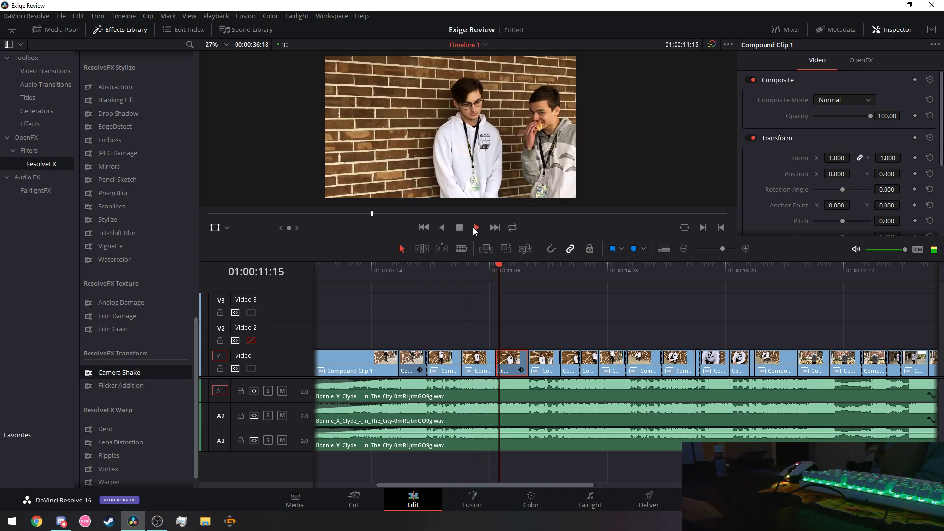
left_click(345, 268)
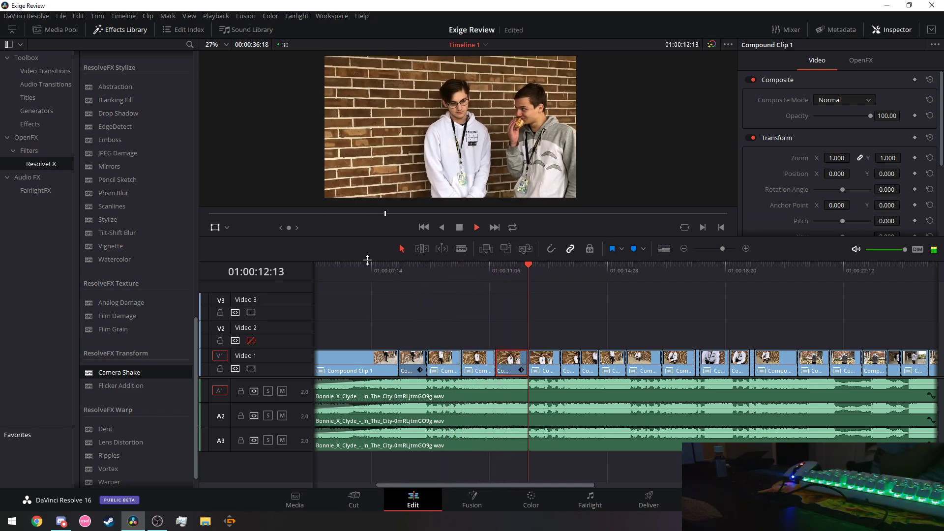
left_click(455, 271)
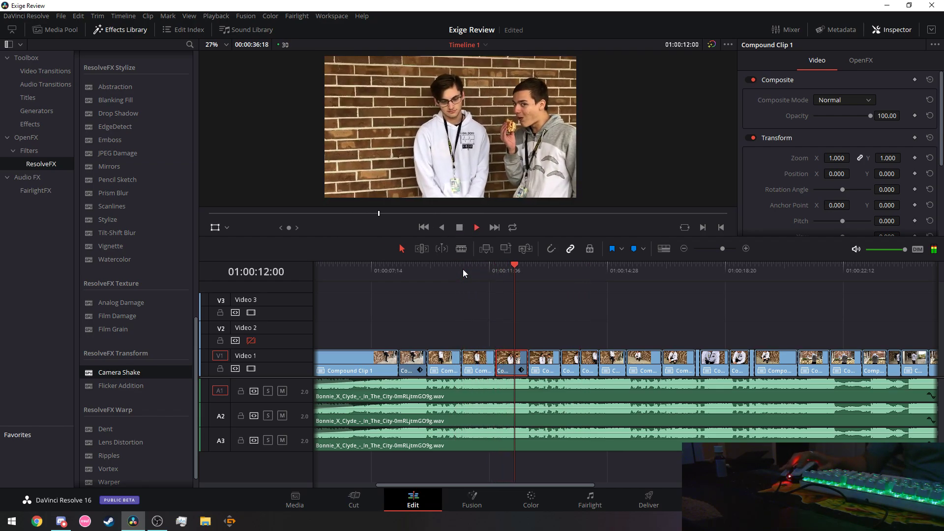
left_click(472, 227)
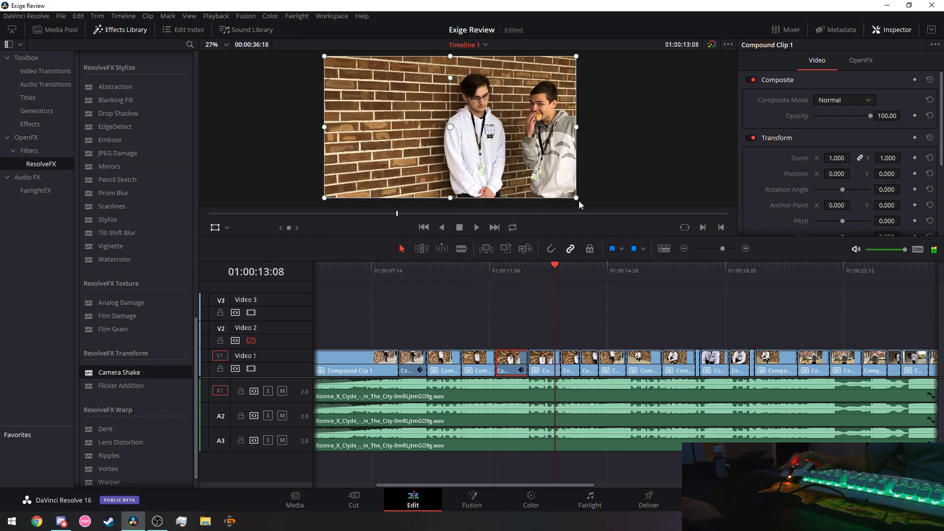
scroll(531, 160, "up", 1)
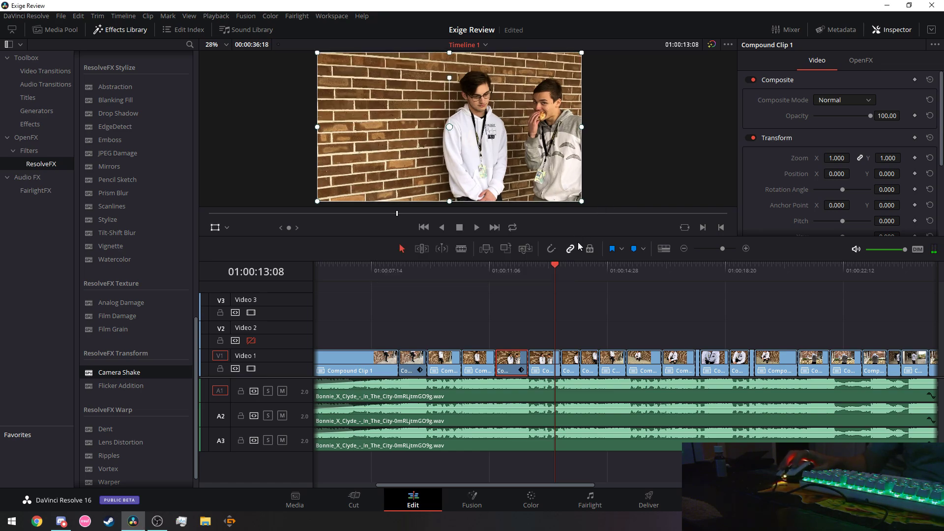
left_click_drag(576, 236, 590, 286)
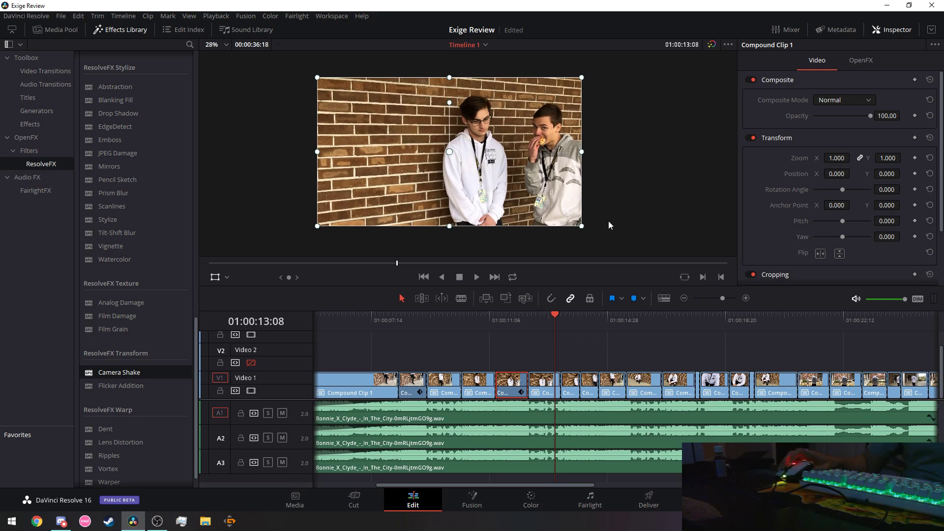
scroll(609, 221, "up", 1)
left_click(61, 521)
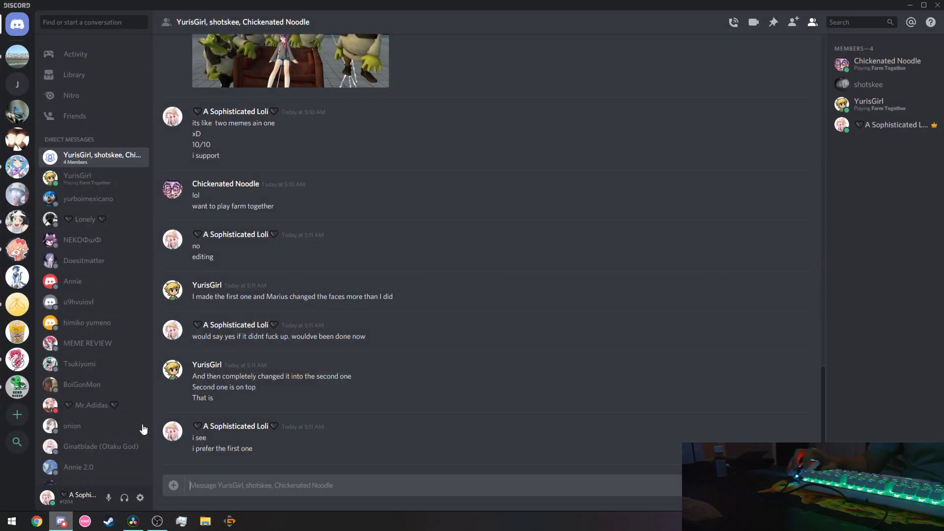
left_click(17, 166)
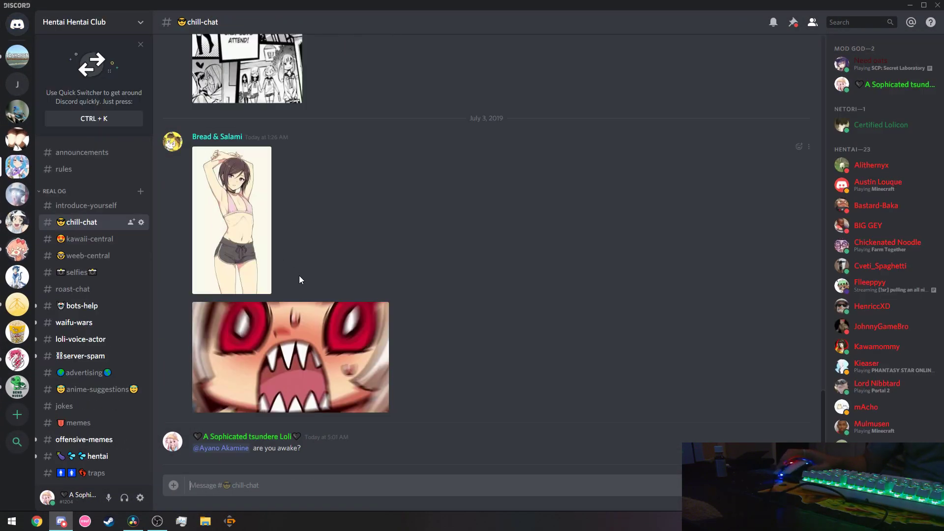
left_click(17, 24)
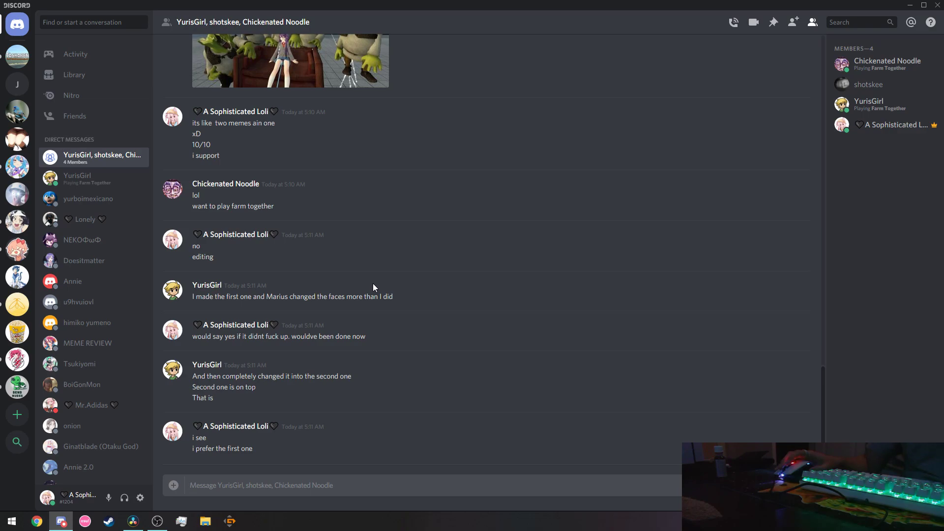
key("alt+Tab")
left_click(391, 321)
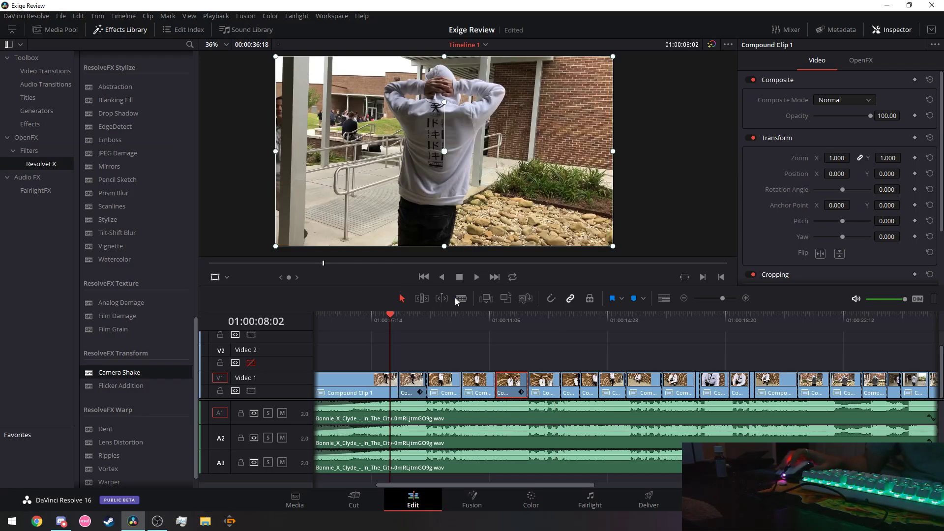
left_click(481, 278)
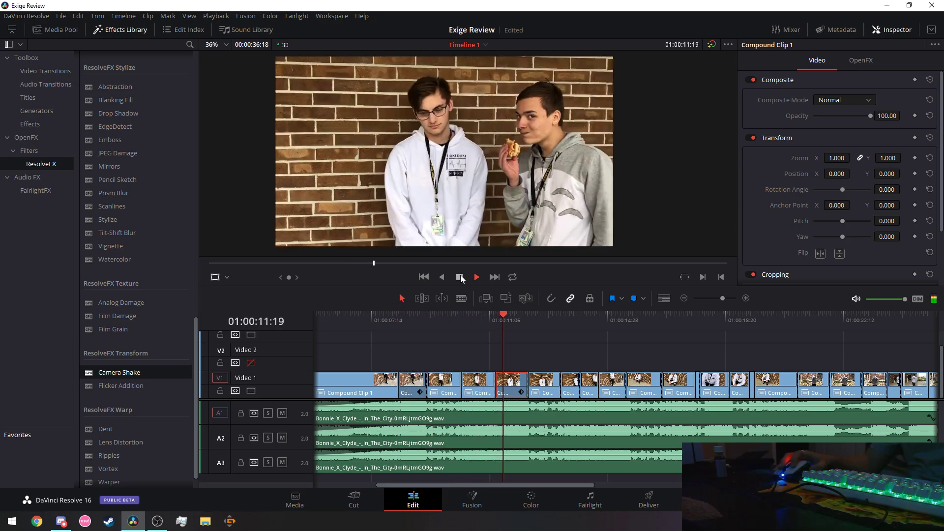
left_click(461, 280)
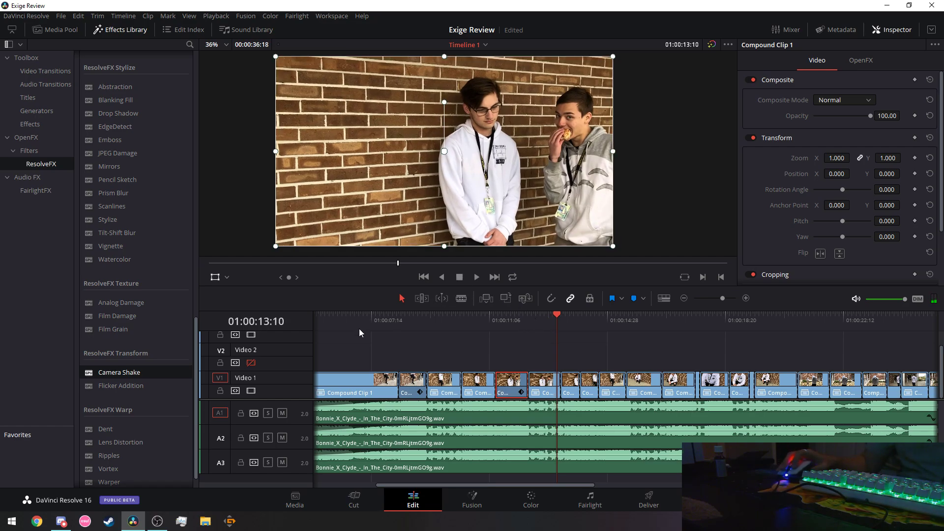
left_click(391, 321)
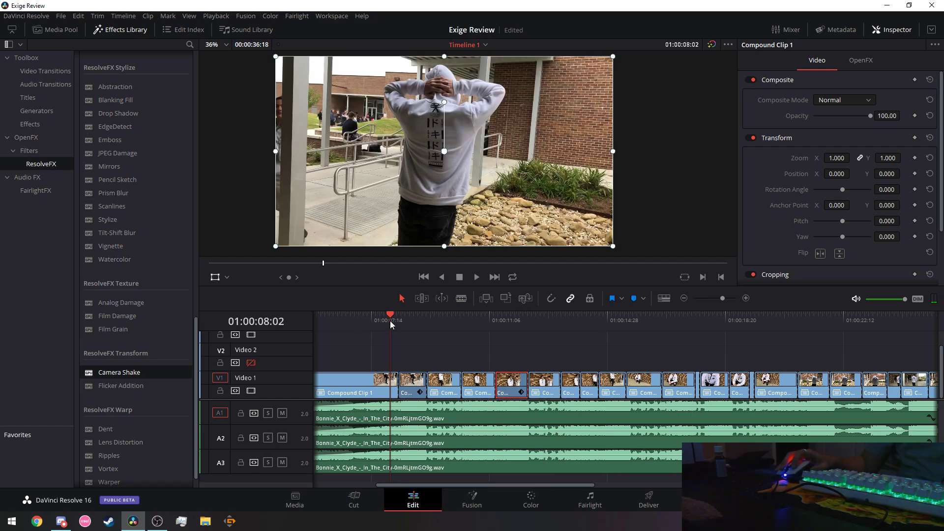
left_click(478, 280)
left_click(461, 280)
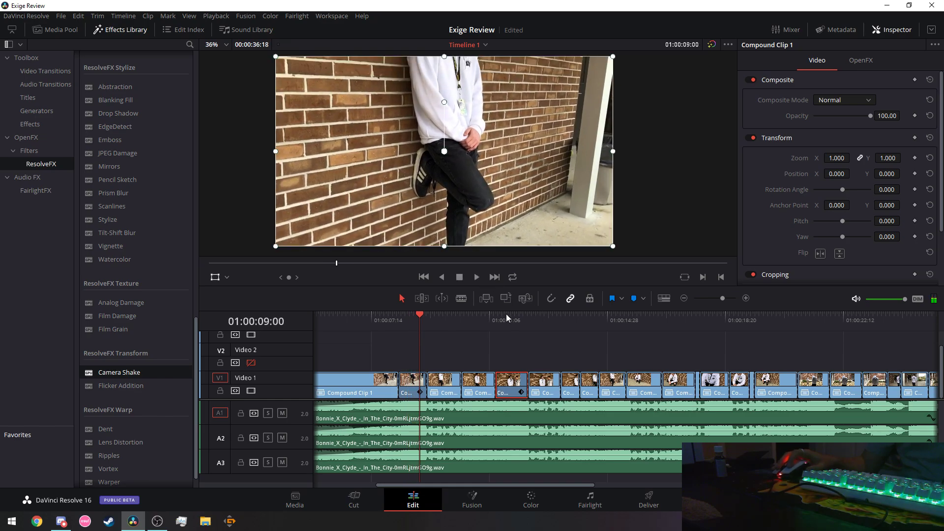
left_click(506, 314)
left_click(476, 277)
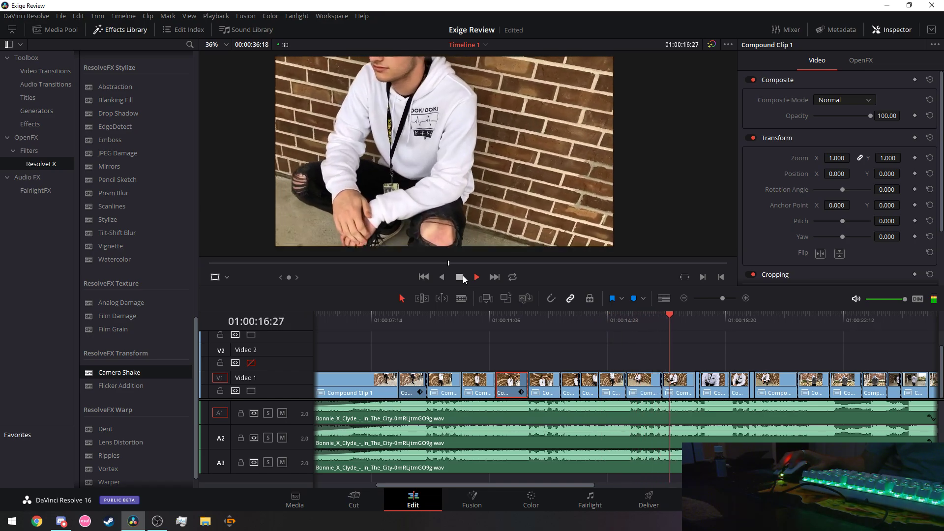
left_click(462, 276)
Paste the copied Camera Shake as Plugins-only attributes onto the next compound clip.
right_click(610, 386)
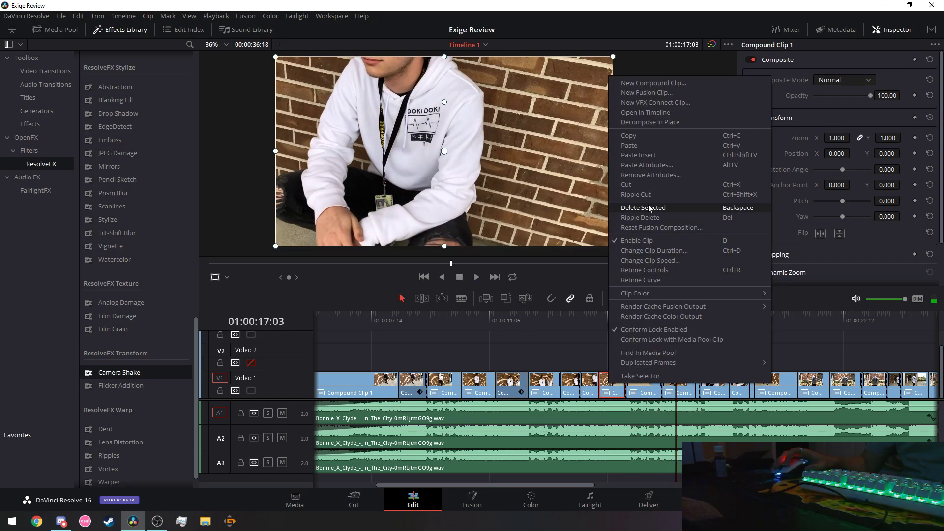
left_click(649, 166)
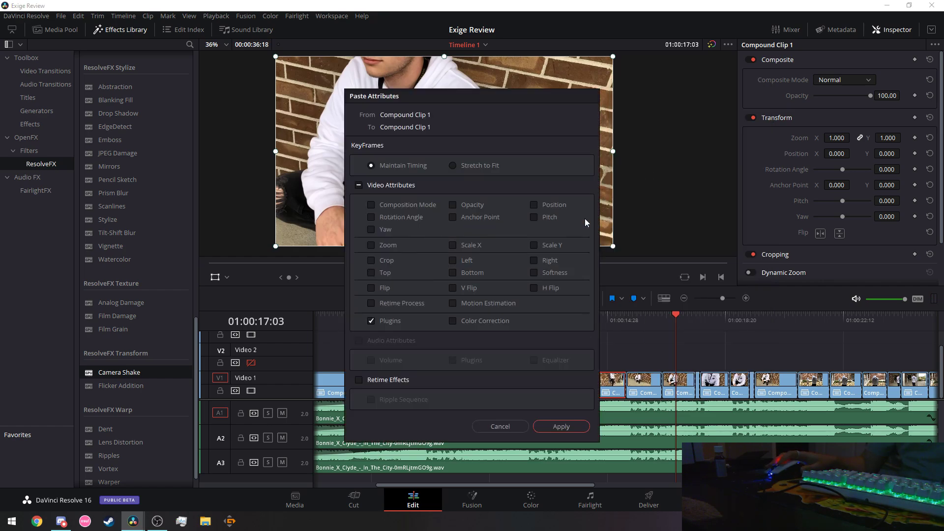
left_click(567, 428)
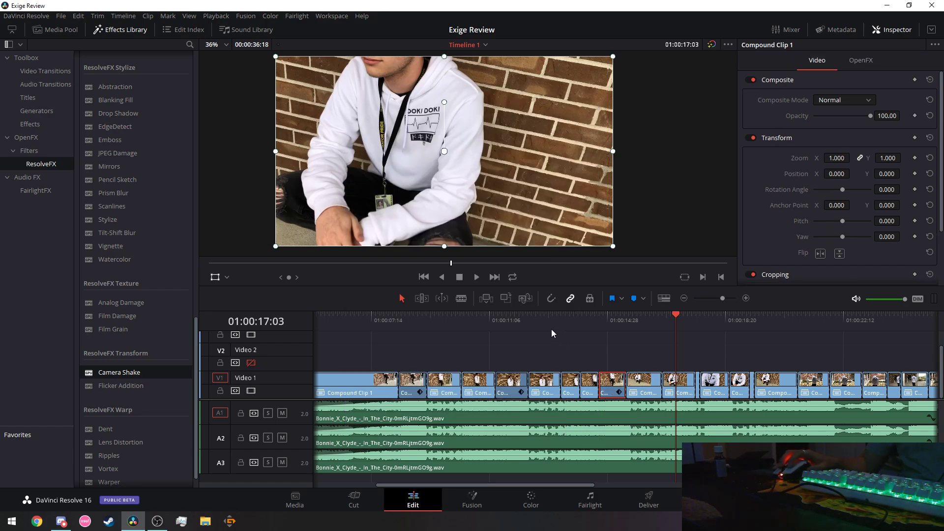
Preview the pasted shake from about 01:00:11:26 and again from 01:00:07:04.
left_click(512, 315)
left_click(477, 277)
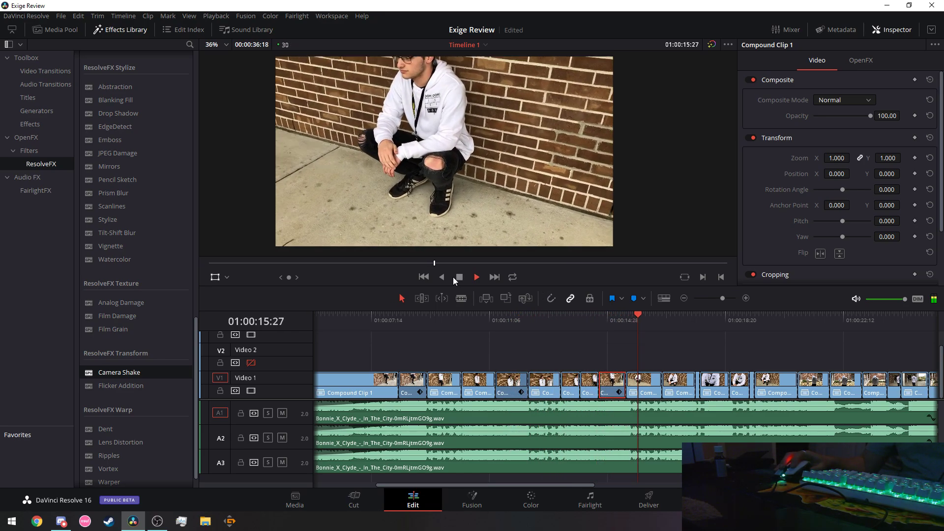
left_click(459, 278)
left_click(361, 330)
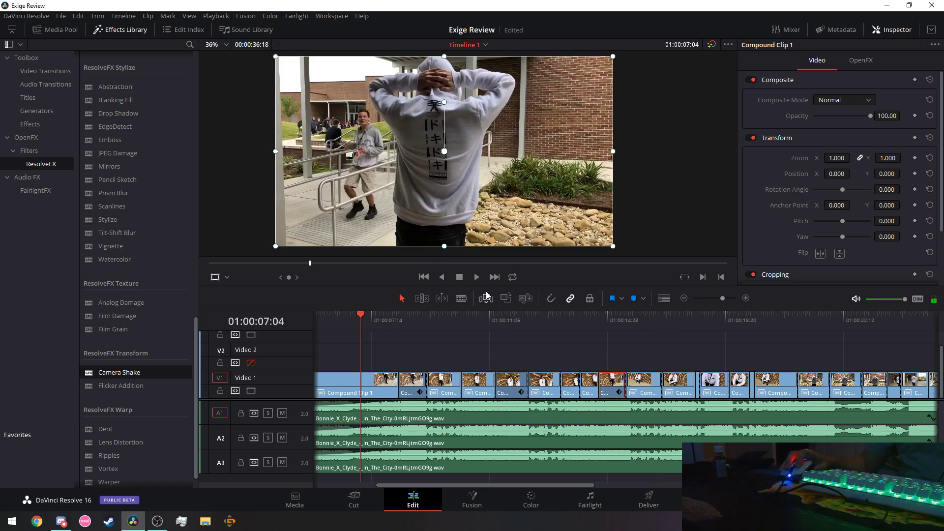
left_click(479, 279)
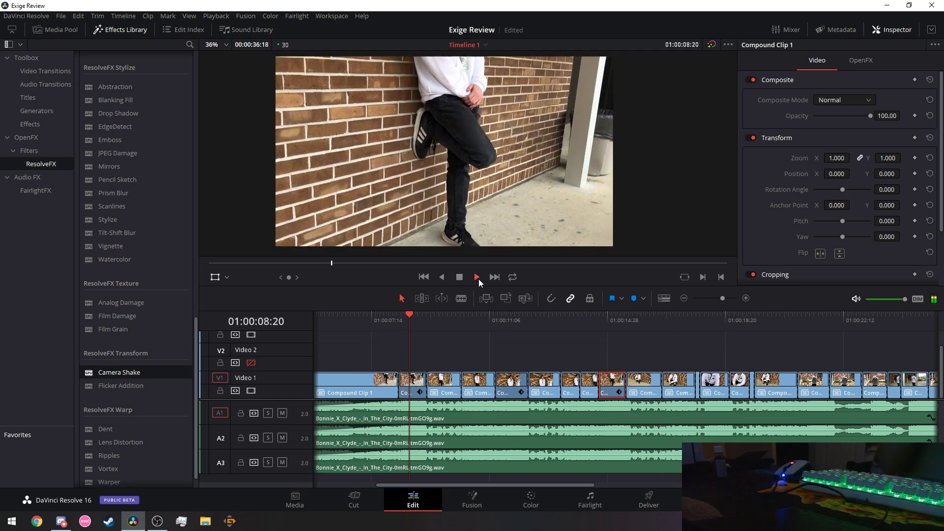
left_click(460, 278)
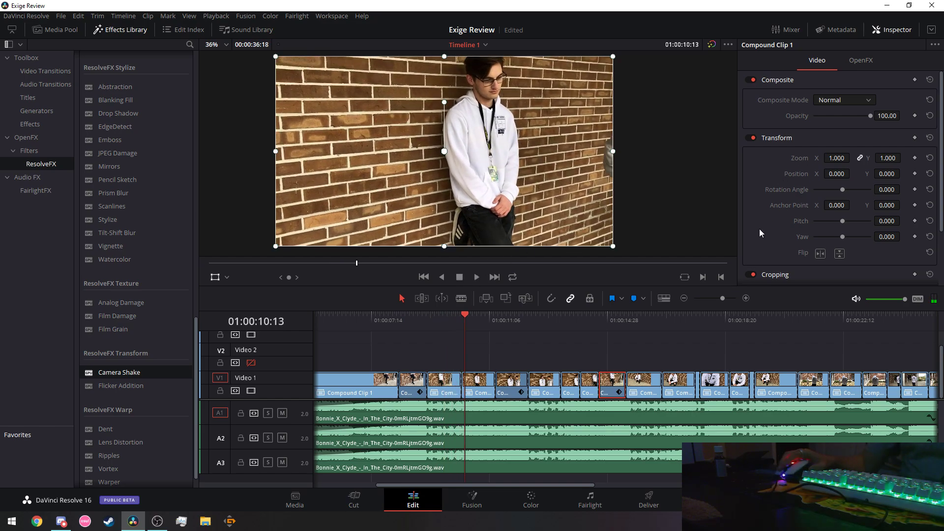
scroll(759, 229, "down", 3)
scroll(843, 231, "up", 3)
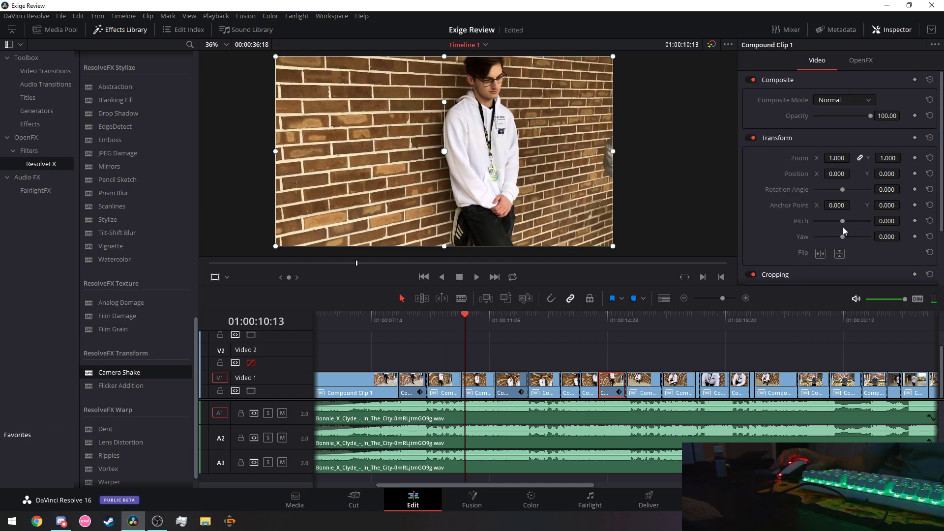
Set this clip's Camera Shake Speed Scale to 2.000 with Motion Scale at 1.000.
left_click(861, 60)
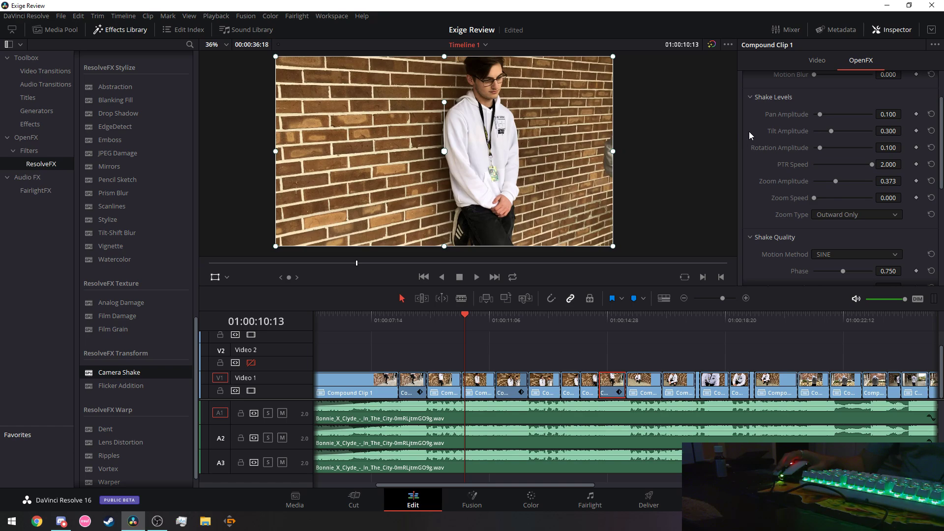
scroll(752, 128, "up", 3)
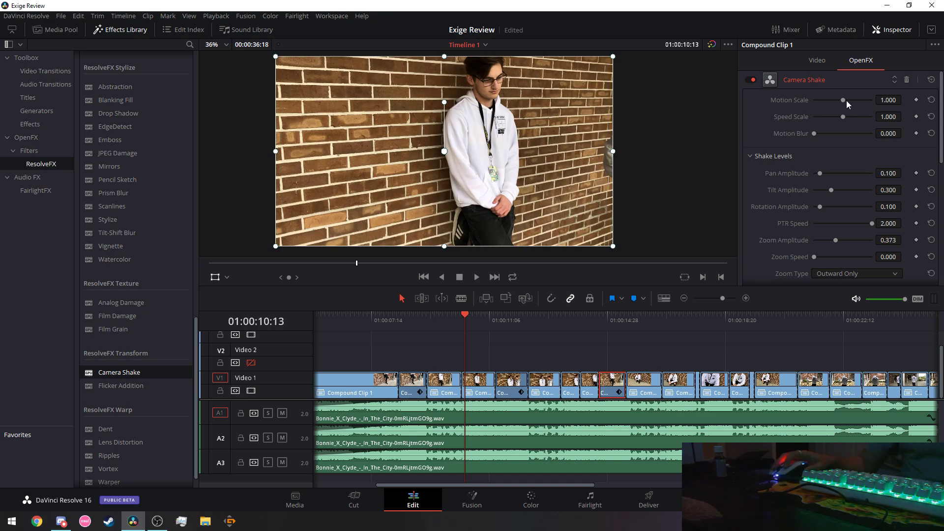
left_click_drag(846, 100, 881, 110)
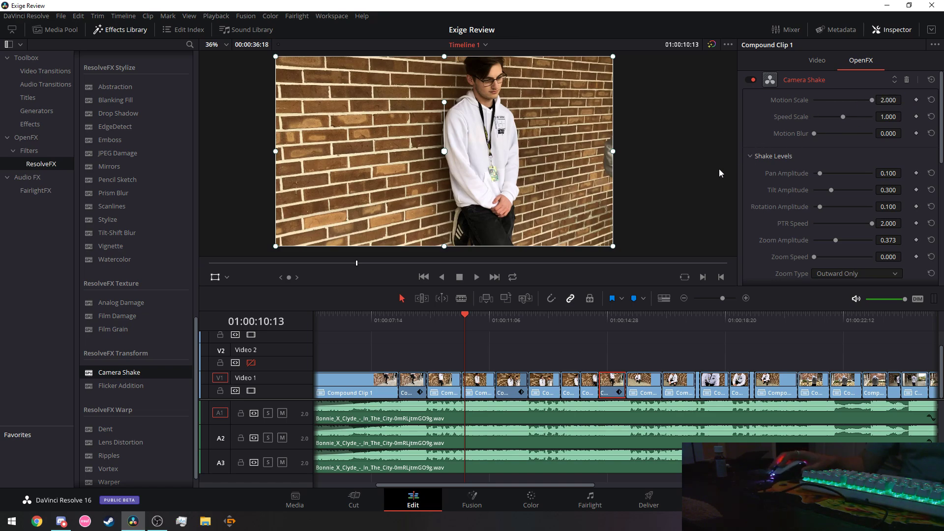
Preview the stronger shake from about 01:00:10:26, then save the project.
left_click(476, 277)
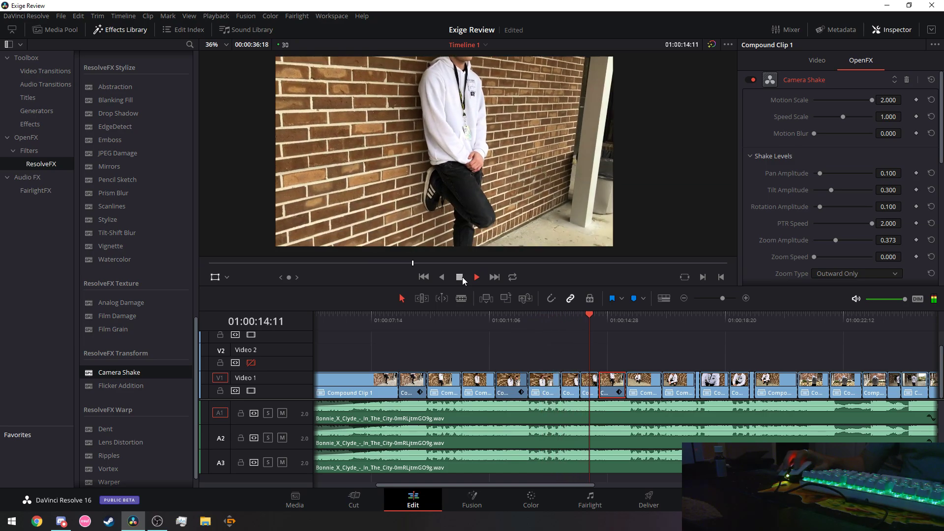
left_click(462, 278)
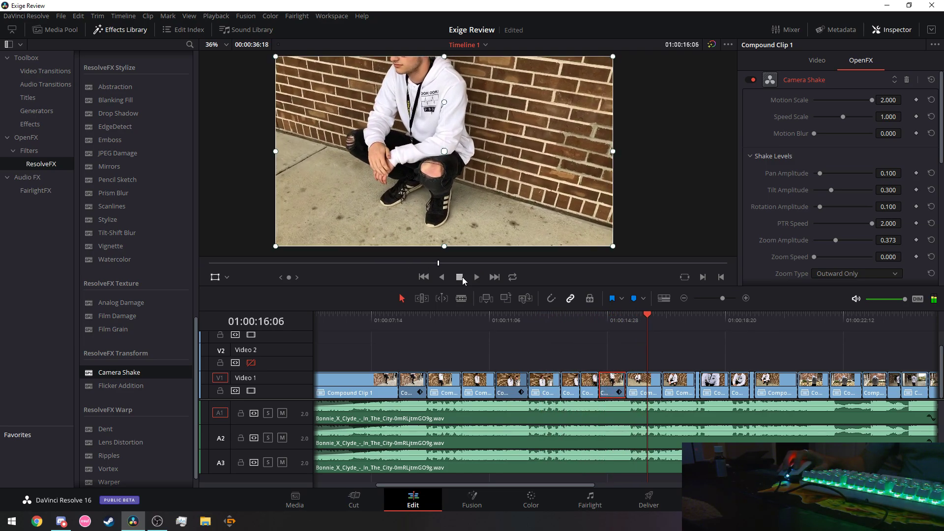
left_click(479, 328)
left_click(479, 280)
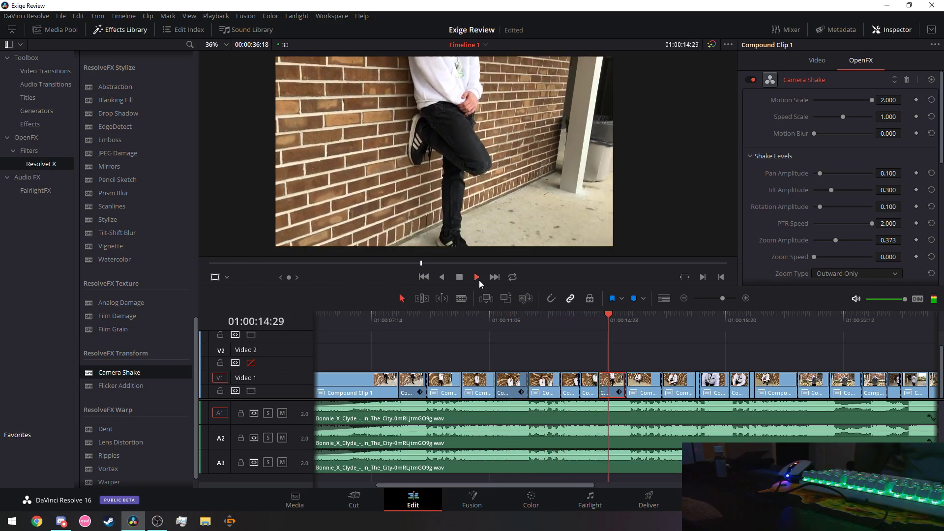
left_click(460, 278)
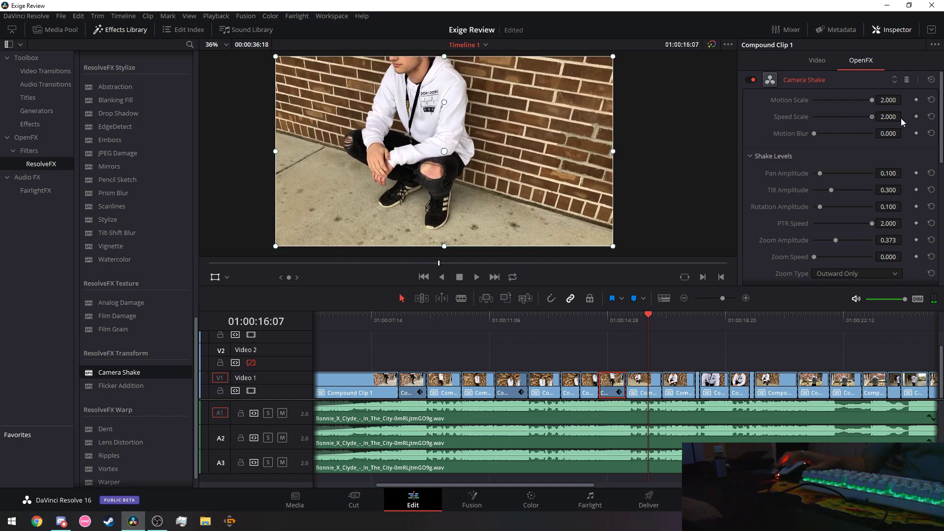
key("ctrl+s")
Set Camera Shake Motion Blur to 0.127 and play back from about 01:00:09:28.
left_click_drag(813, 134, 821, 132)
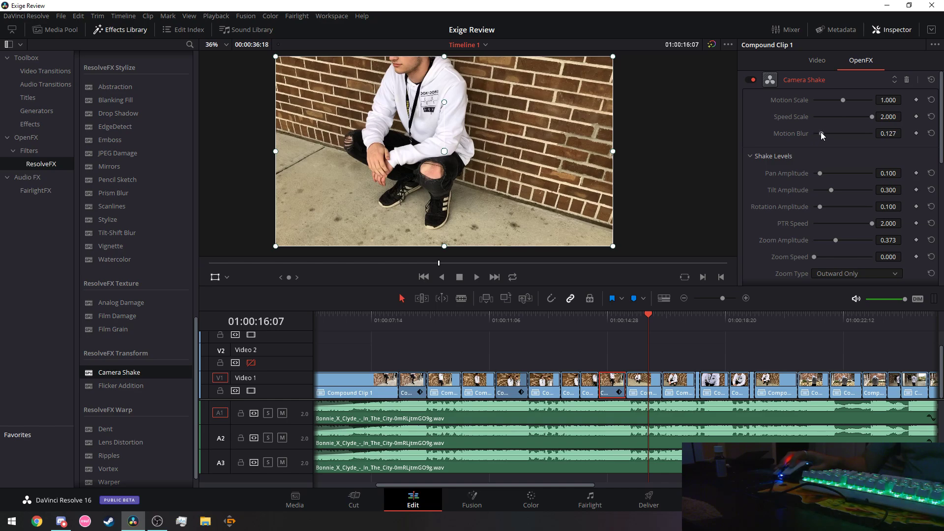
left_click_drag(474, 319, 450, 319)
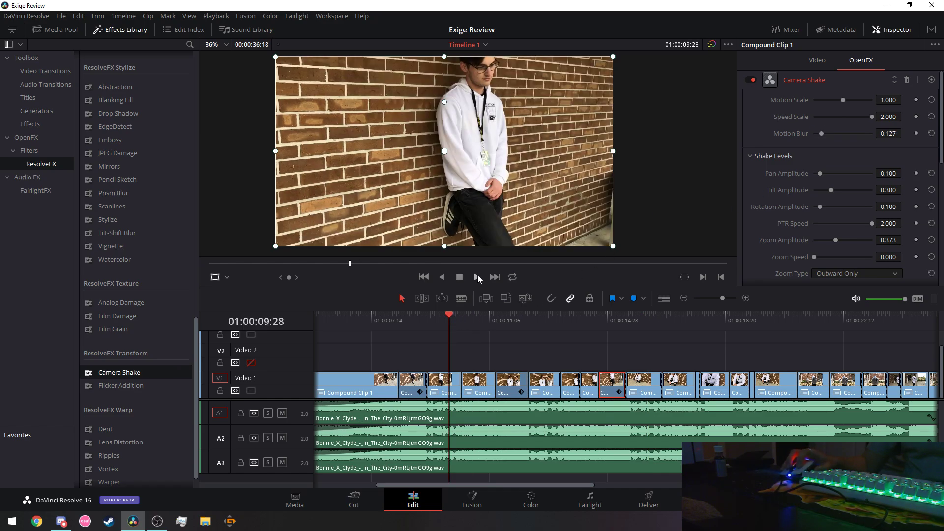
left_click(476, 277)
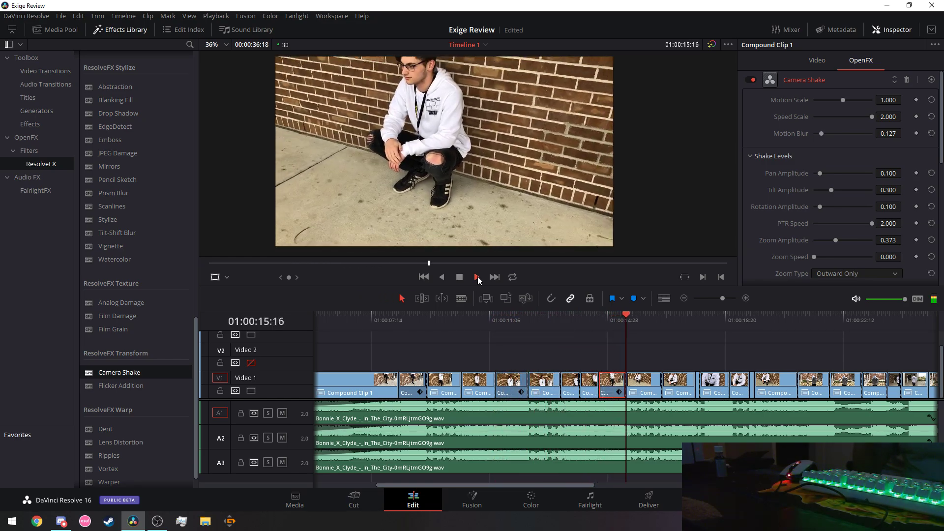
left_click(474, 322)
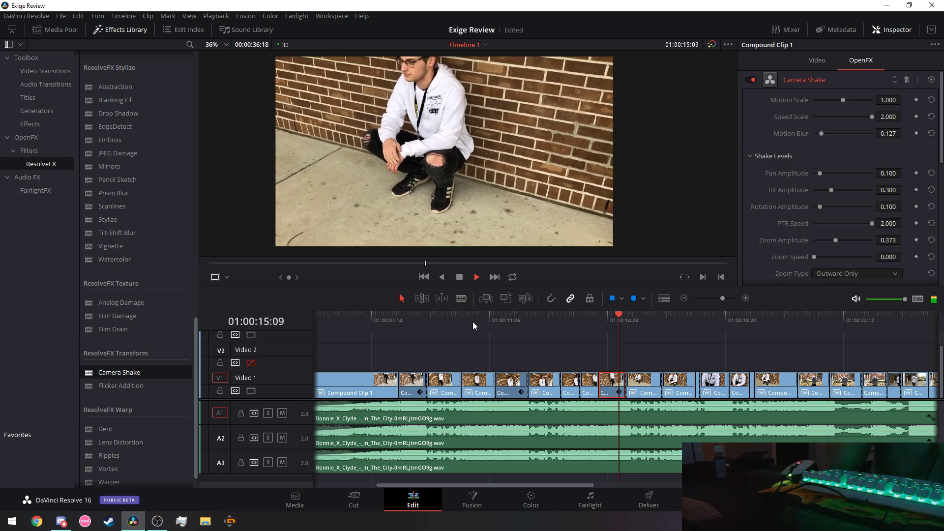
Keep the zoom type at Outward Only and set the motion method to Rectified SINE.
left_click(461, 278)
scroll(762, 177, "down", 2)
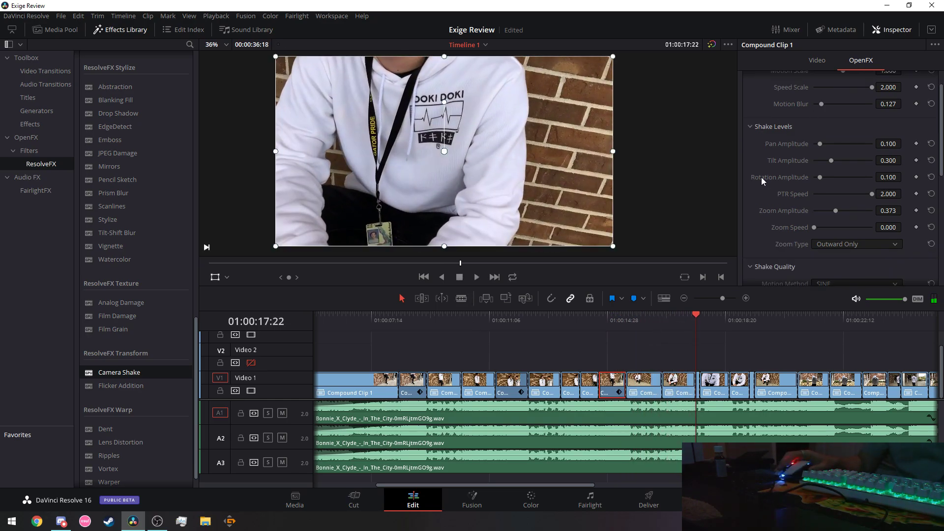
scroll(763, 214, "down", 1)
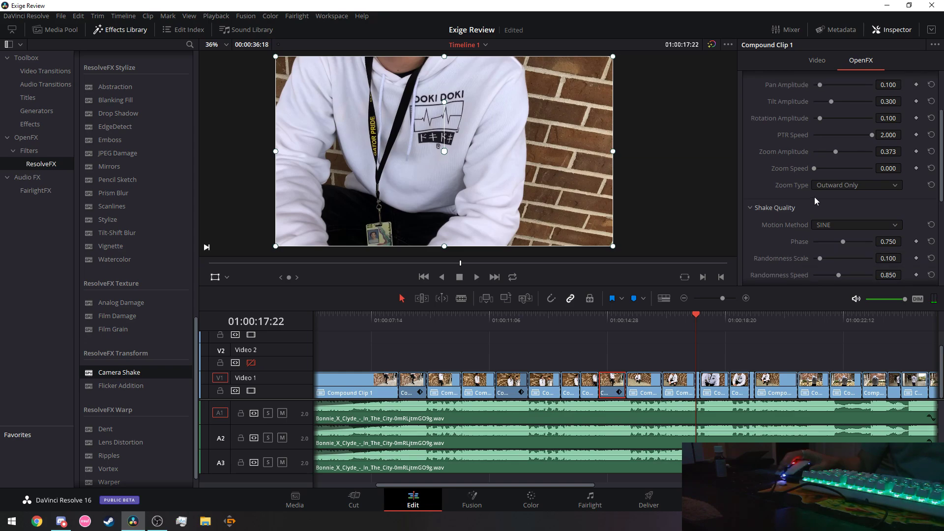
left_click(844, 185)
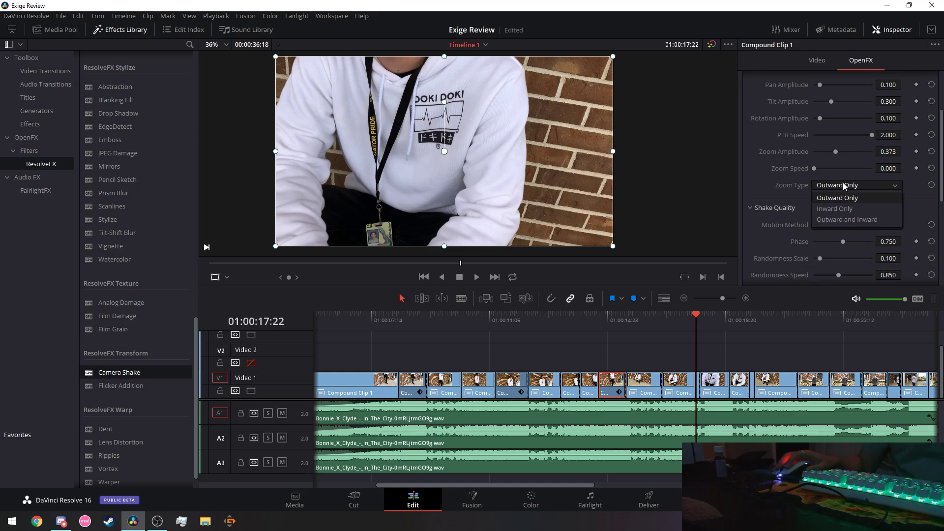
left_click(840, 198)
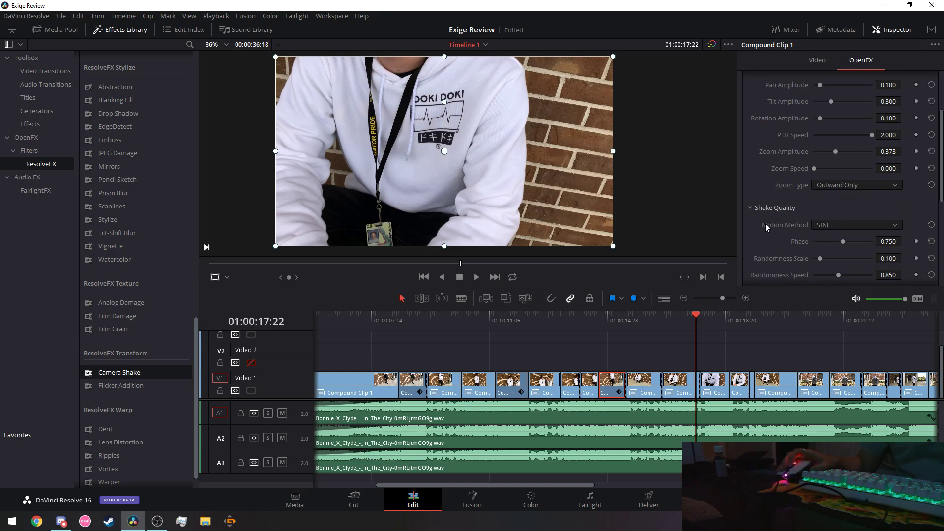
left_click(822, 226)
left_click(836, 248)
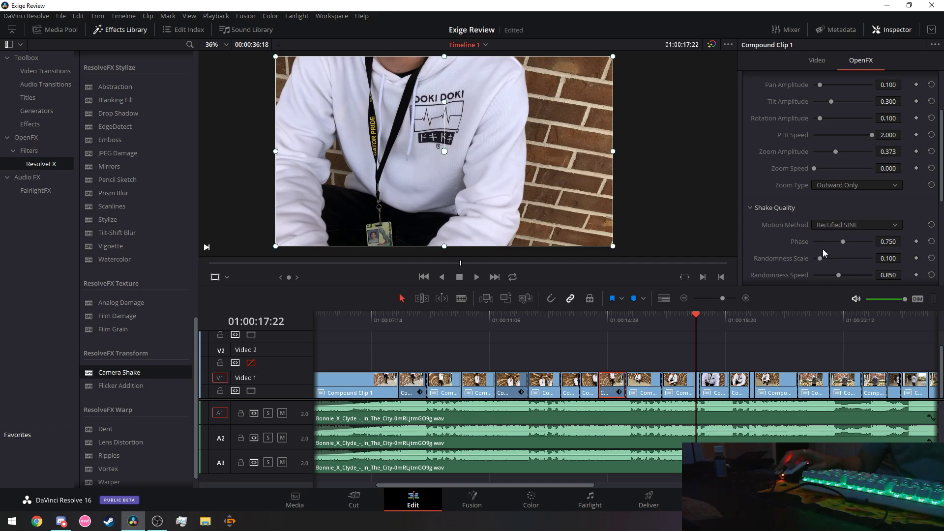
Preview the Rectified SINE shake twice from about 01:00:13:09.
left_click(557, 319)
left_click(476, 277)
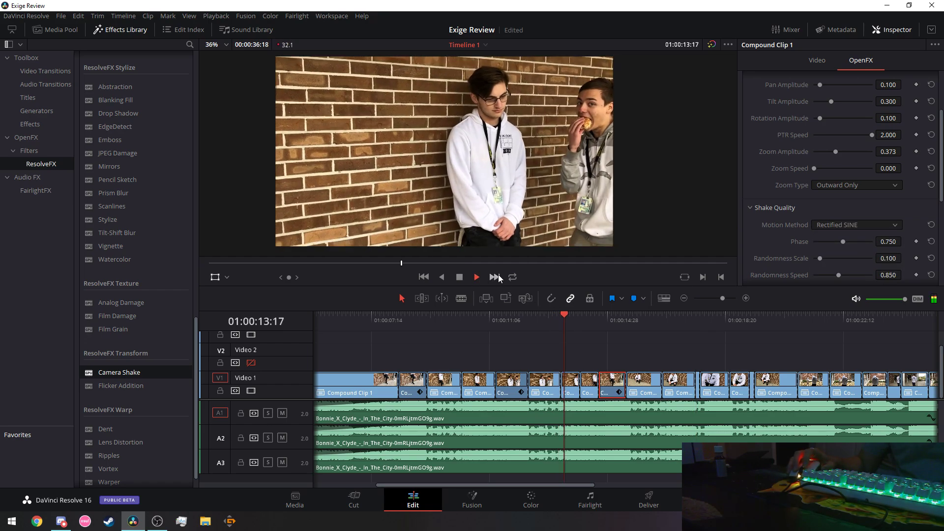
left_click(462, 277)
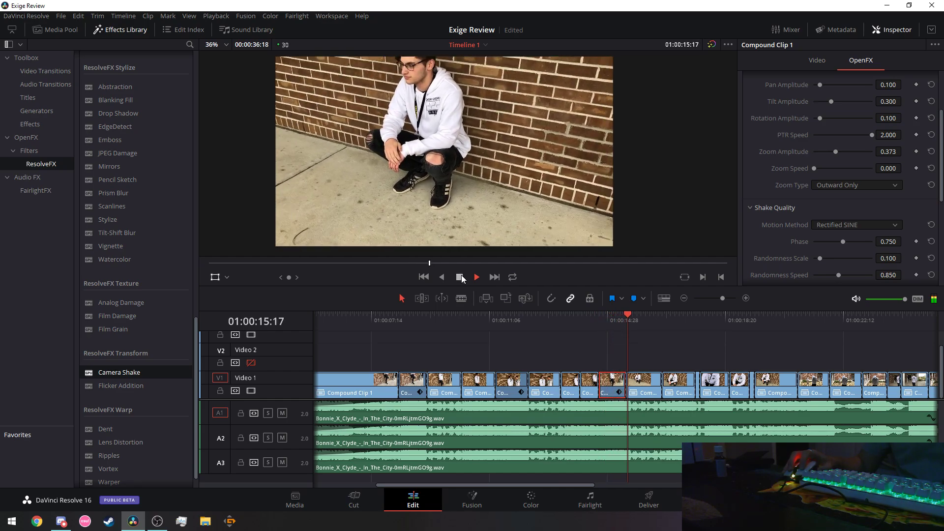
left_click(554, 320)
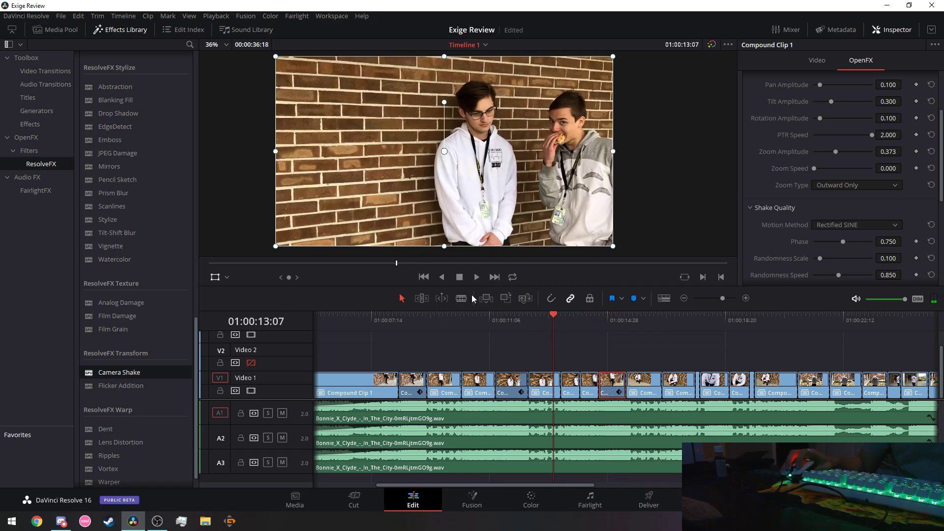
left_click(476, 277)
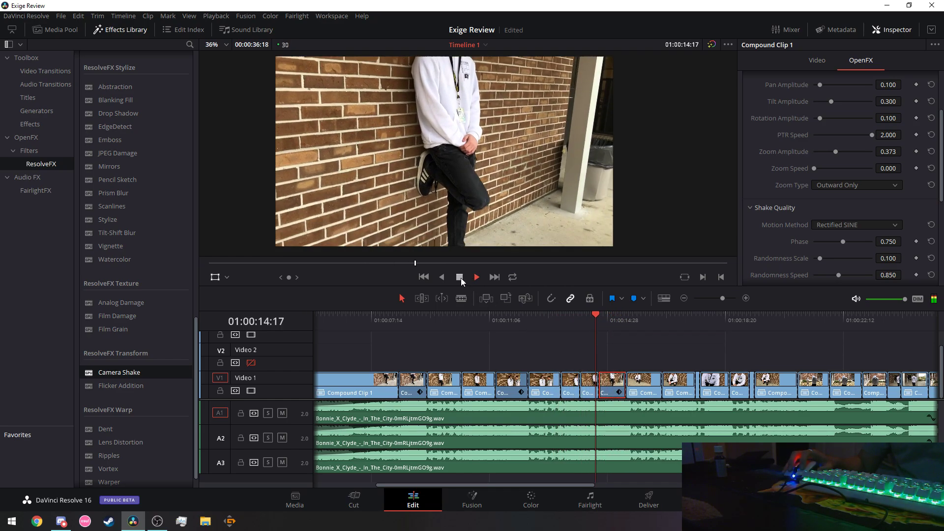
left_click(461, 278)
Switch the shake motion to SINE and preview it.
left_click(856, 226)
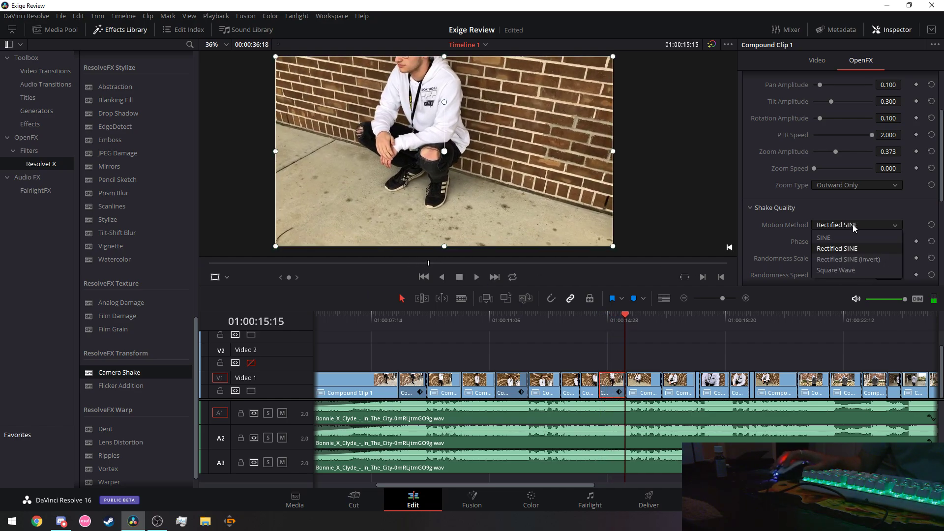
left_click(845, 241)
left_click(573, 320)
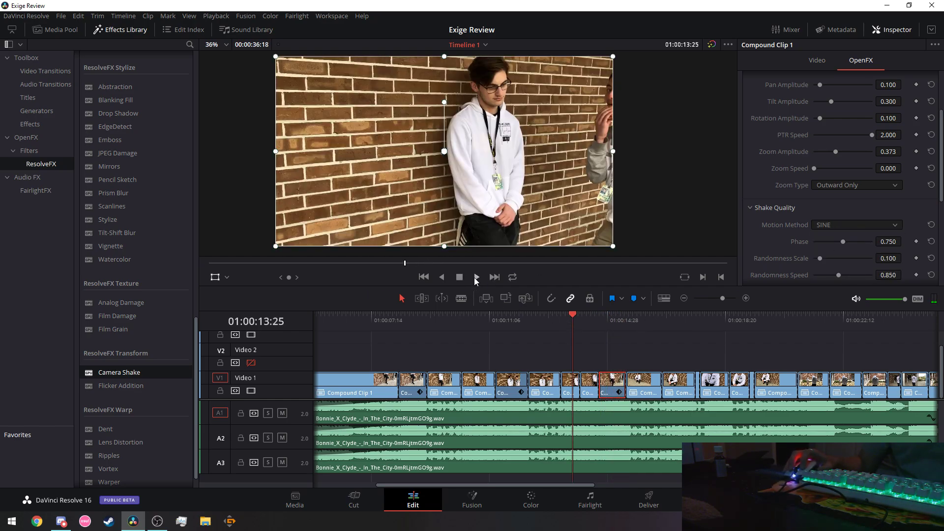
left_click(474, 278)
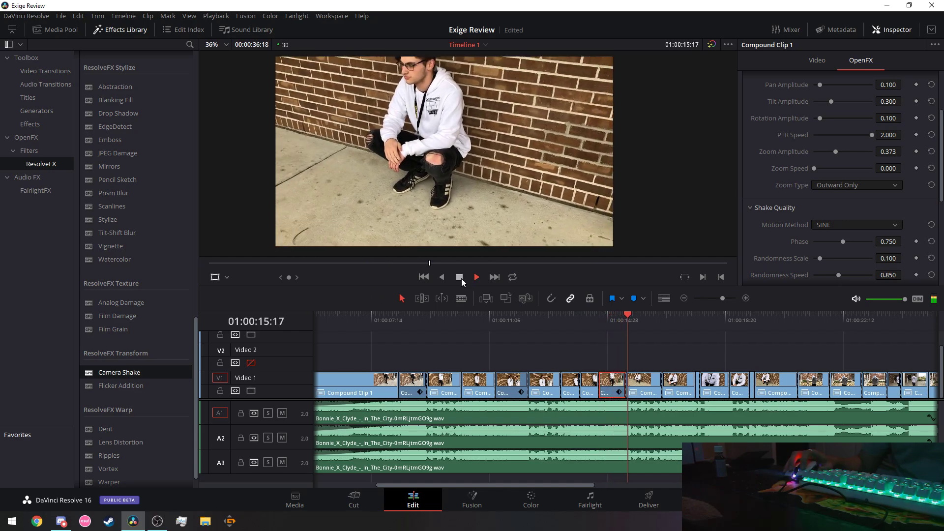
left_click(460, 277)
Return the motion to Rectified SINE and preview from 01:00:14:12.
left_click(856, 225)
left_click(846, 238)
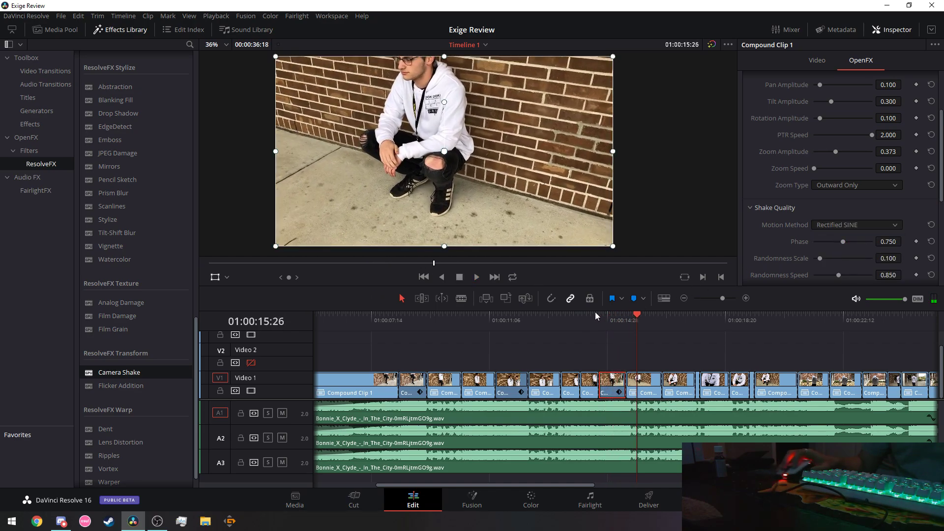
left_click(592, 317)
left_click(475, 279)
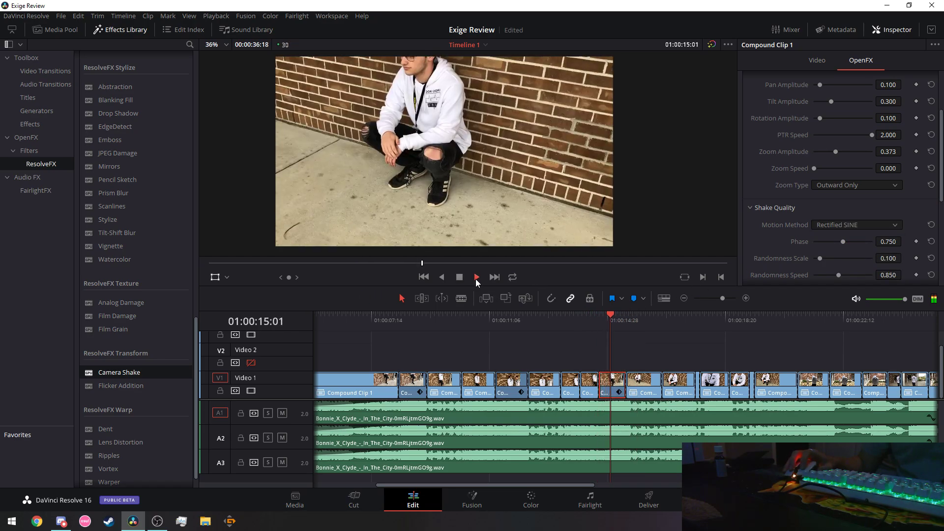
left_click(461, 278)
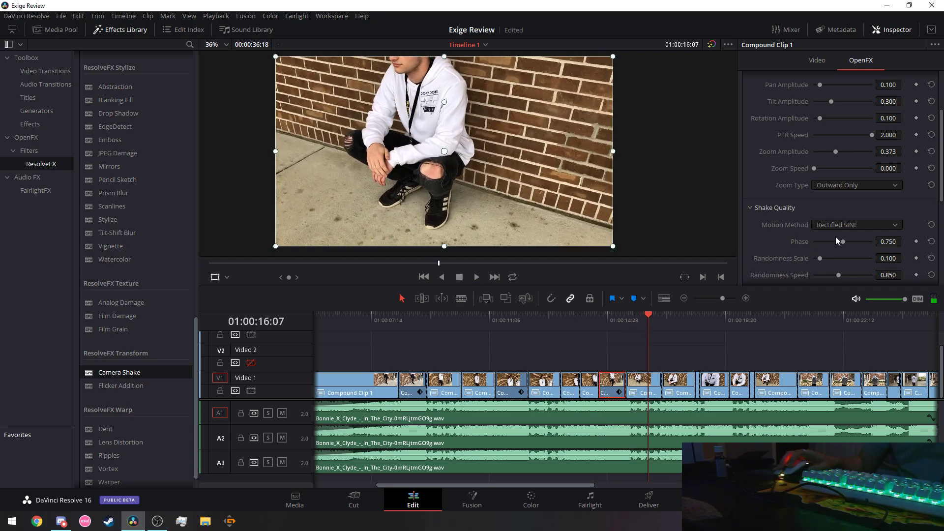
Try Rectified SINE (invert) and preview it from 01:00:14:06.
left_click(856, 224)
left_click(850, 257)
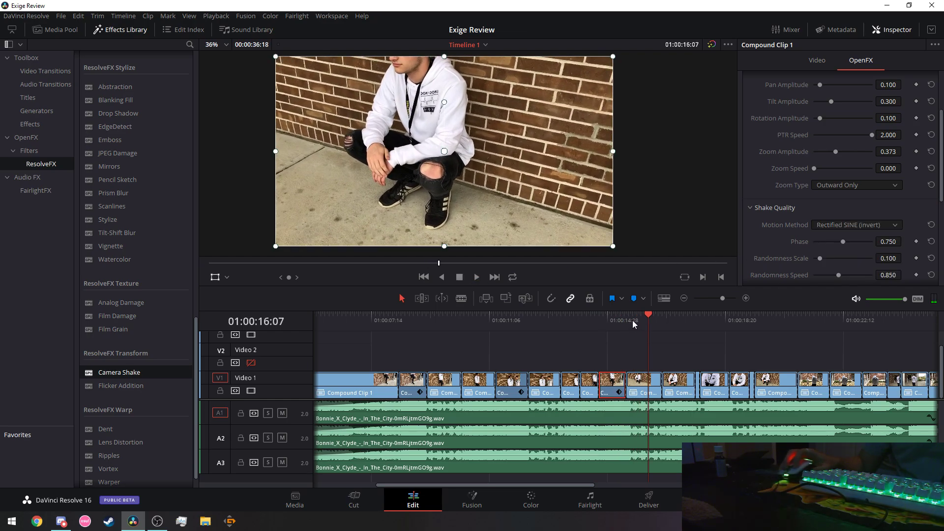
left_click(586, 314)
left_click(477, 277)
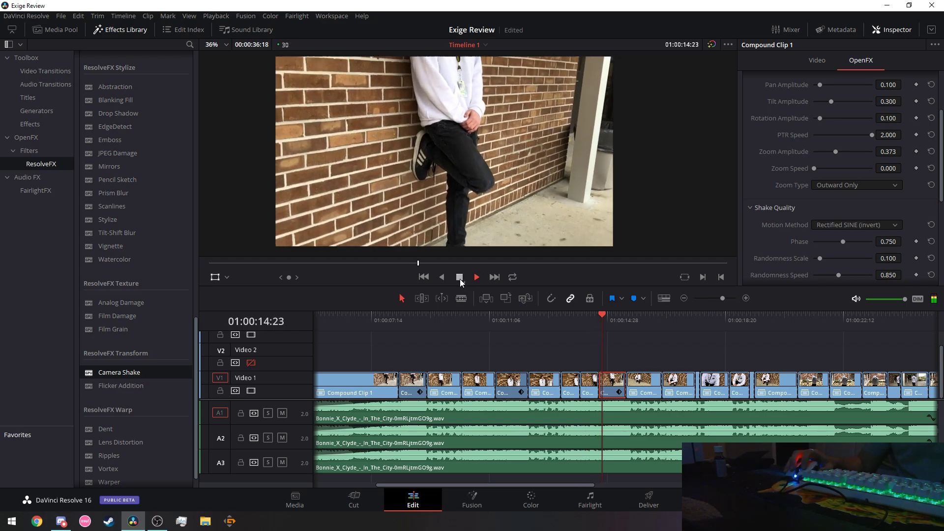
left_click(459, 278)
Settle on Square Wave motion and preview the result.
left_click(857, 225)
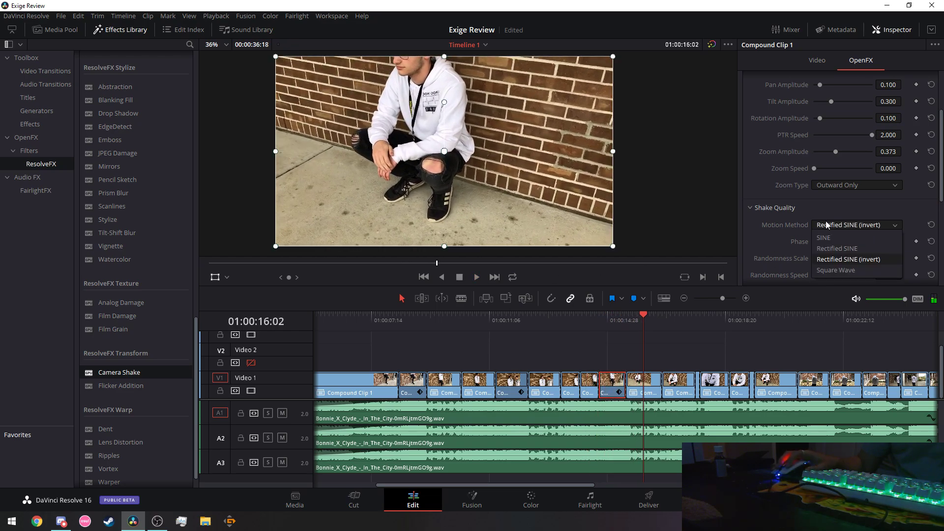
left_click(837, 270)
left_click(477, 277)
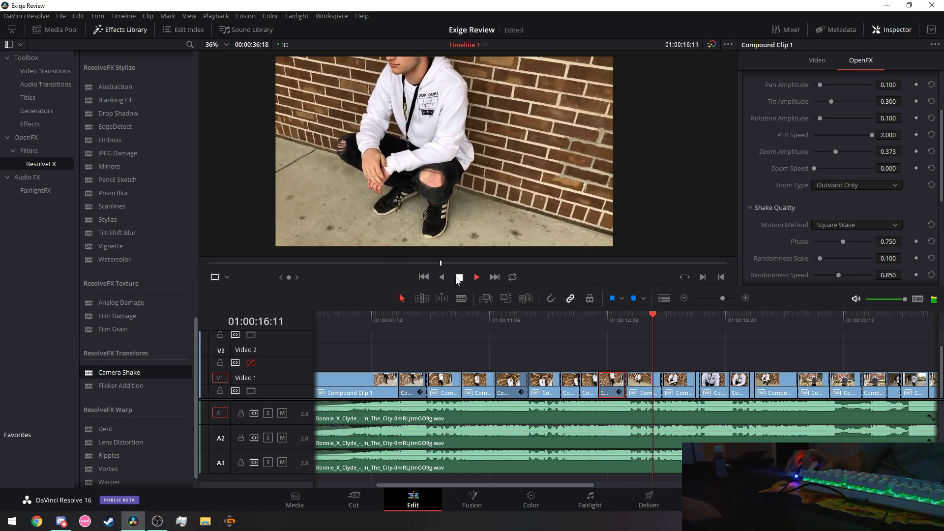
left_click(459, 277)
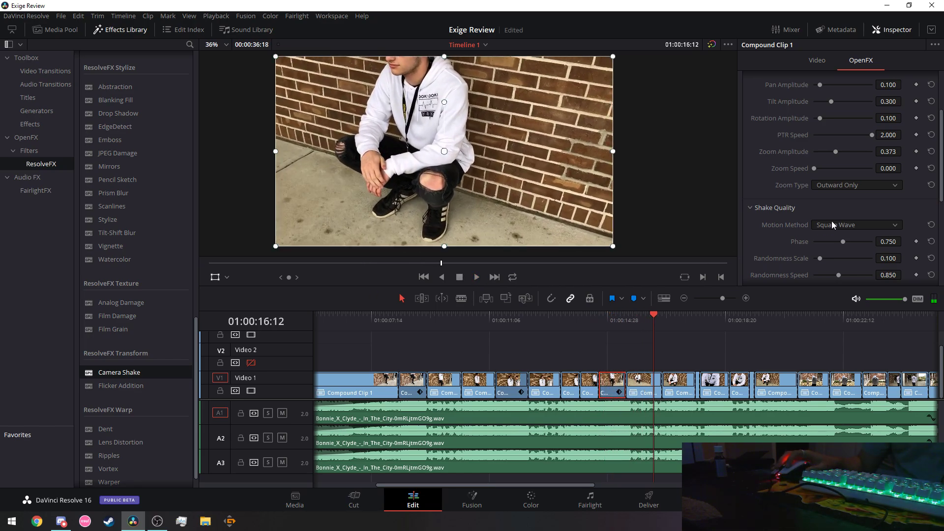
Set Pause Length 0.169, Pause Randomness 0.110, Randomness Speed 1.000, with Pause Interval 3.
scroll(769, 240, "down", 3)
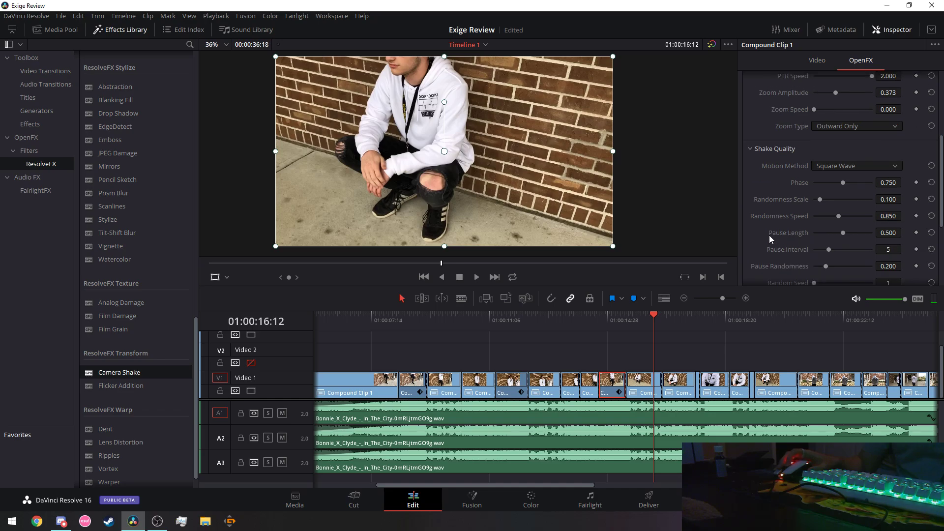
scroll(807, 211, "down", 2)
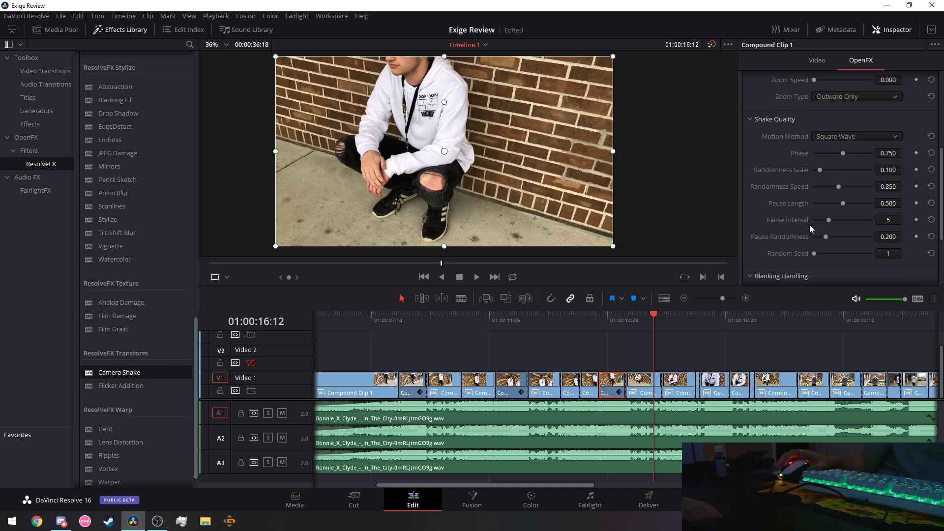
left_click_drag(838, 202, 822, 202)
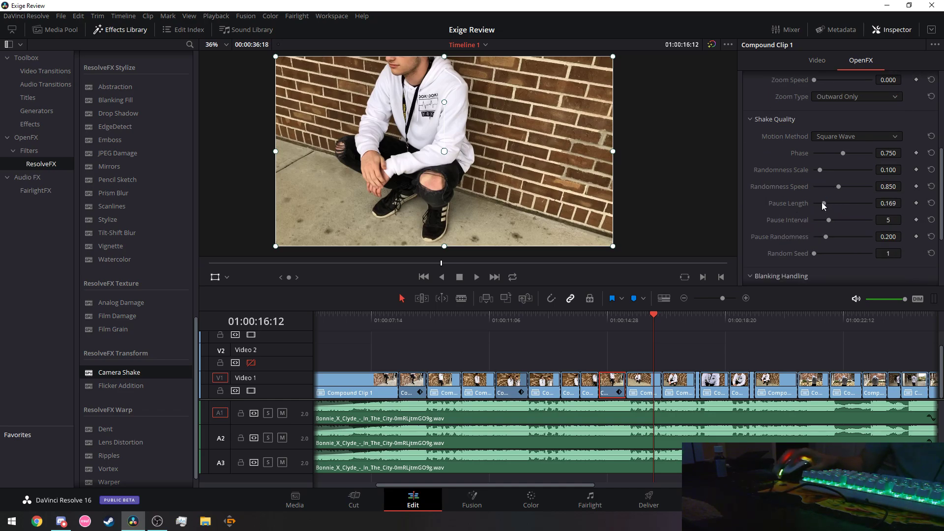
left_click_drag(826, 236, 823, 219)
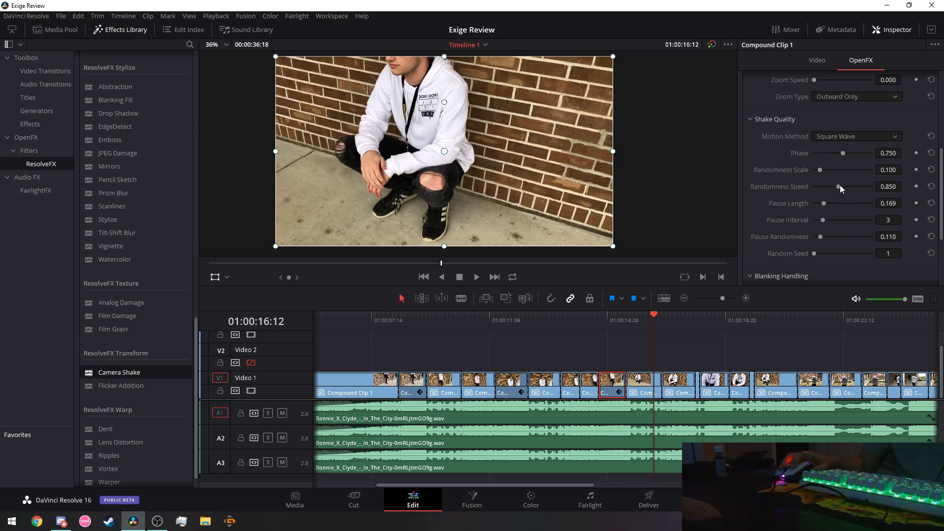
mouse_move(840, 185)
left_mouse_down()
mouse_move(826, 170)
mouse_move(833, 170)
left_mouse_up()
scroll(778, 190, "down", 3)
scroll(779, 196, "down", 1)
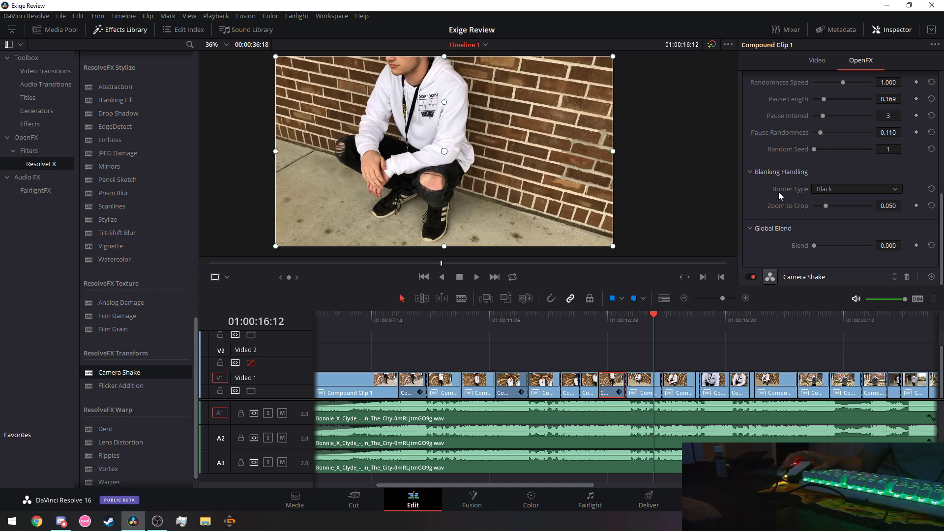
left_click(575, 320)
left_click(592, 317)
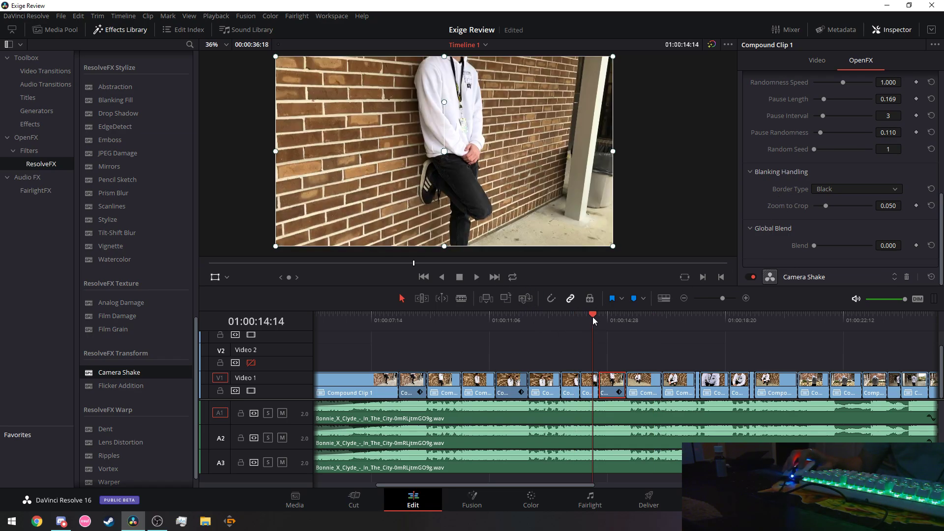
left_click(476, 277)
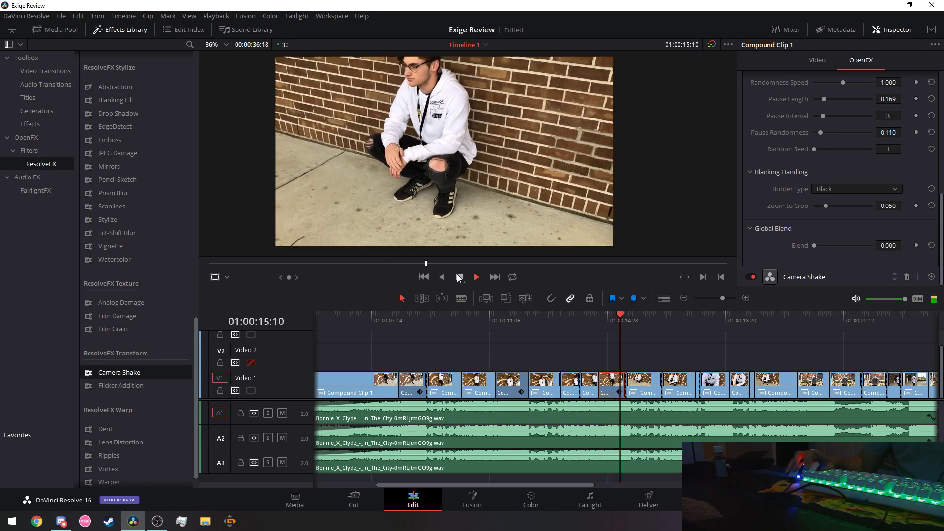
left_click(477, 277)
left_click(481, 320)
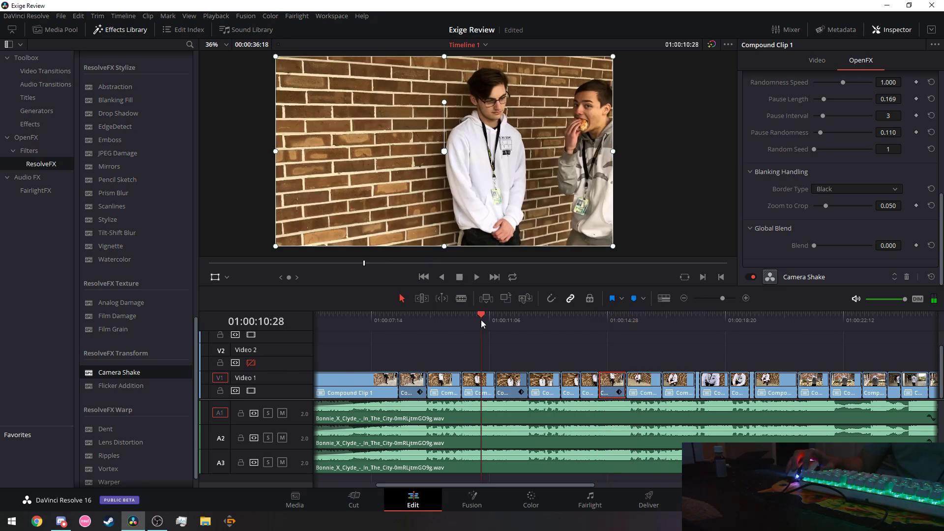
left_click(477, 277)
left_click(460, 277)
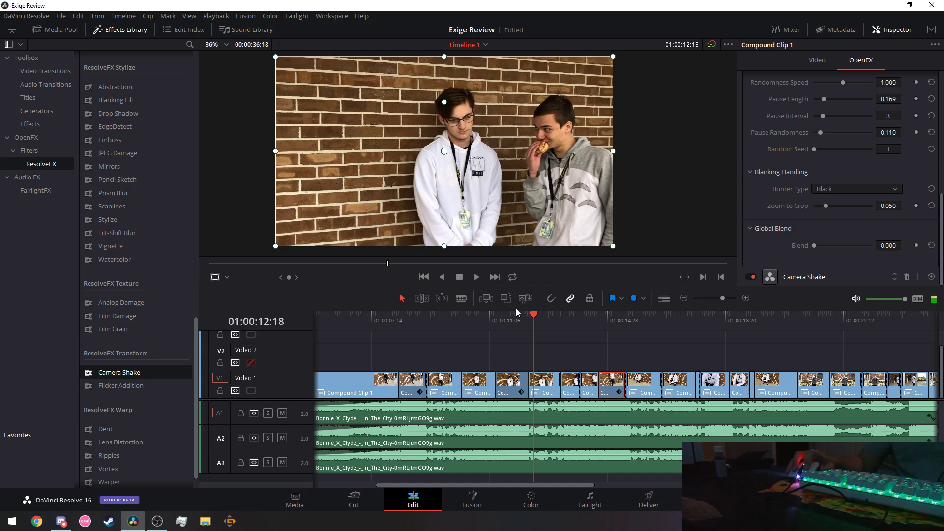
left_click(599, 316)
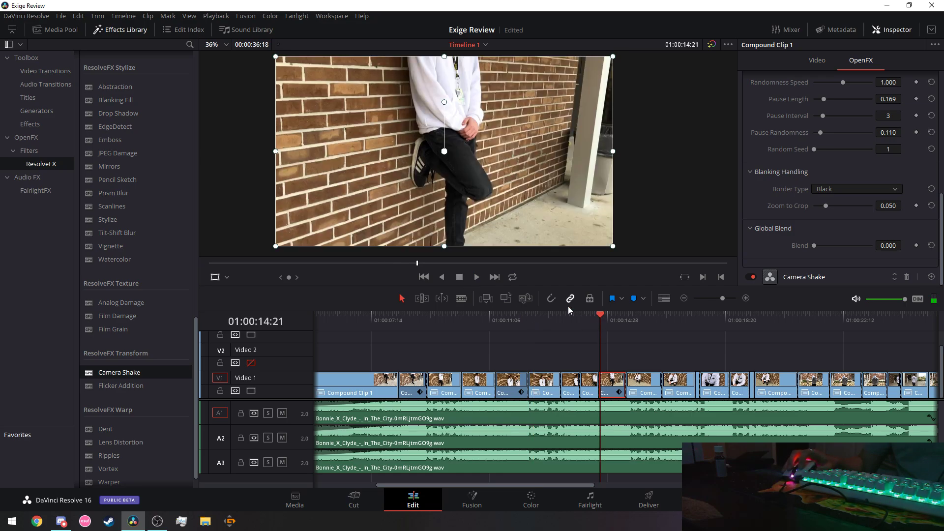
left_click(477, 277)
left_click(460, 277)
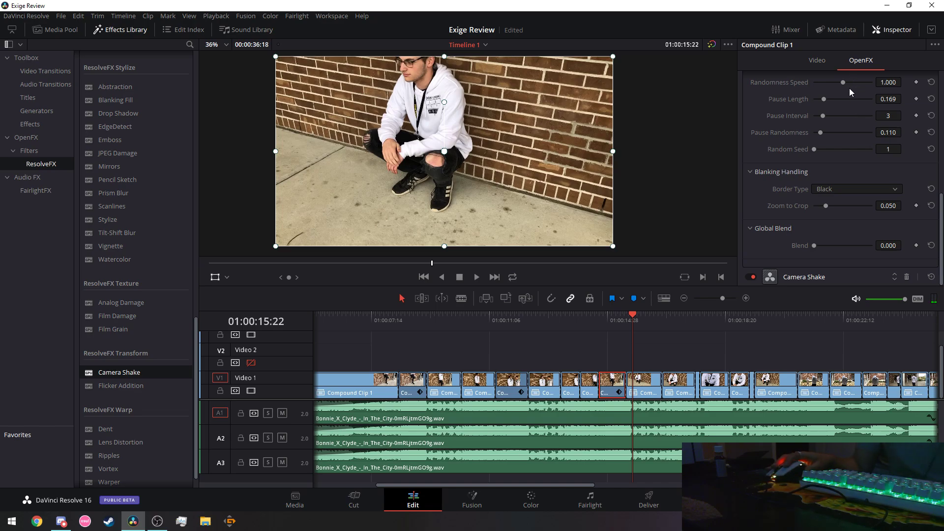
Copy the tuned compound clip, dismissing the edit-point transition options.
right_click(613, 387)
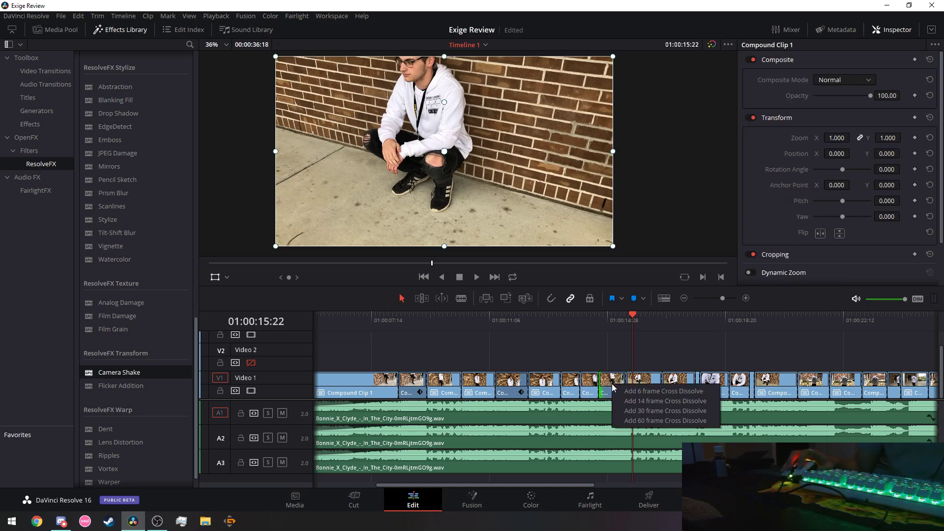
left_click(612, 377)
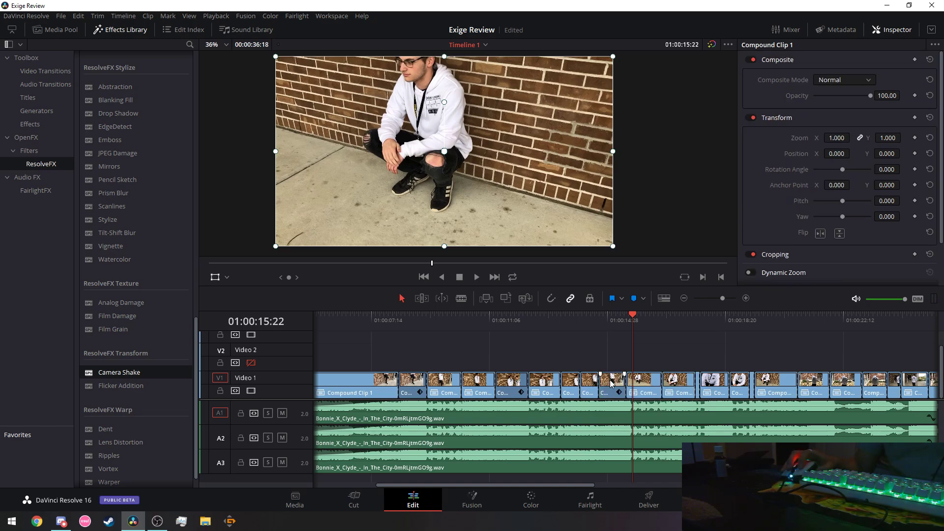
right_click(612, 384)
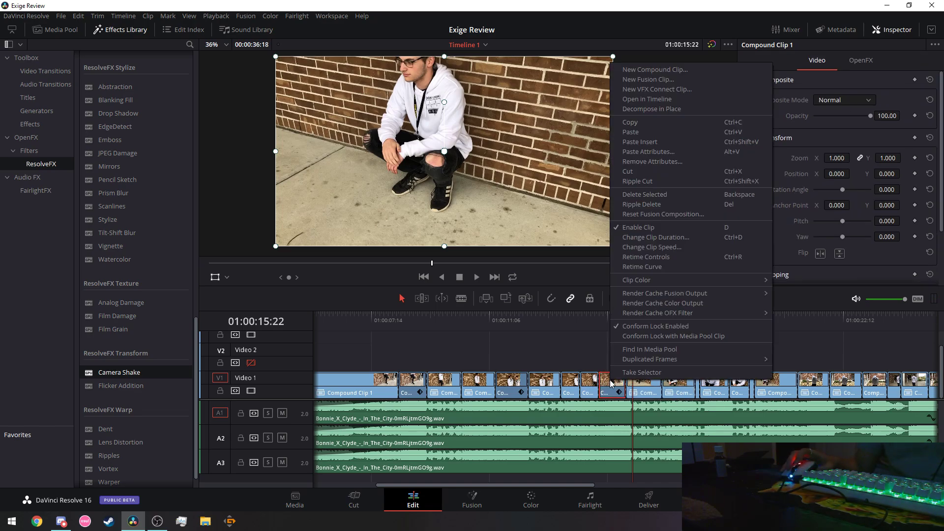
left_click(645, 122)
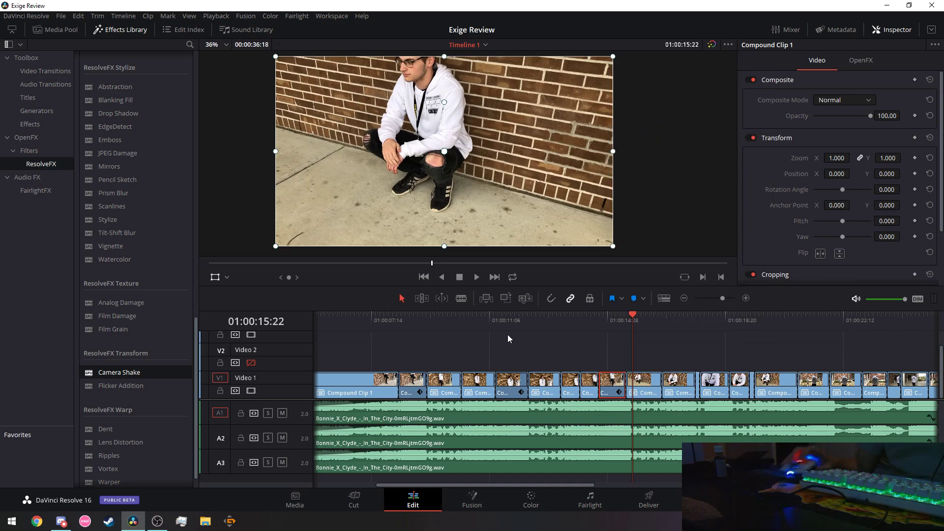
Paste its attributes onto the earlier clip and the next compound clip, then return near 01:00:06.
right_click(510, 392)
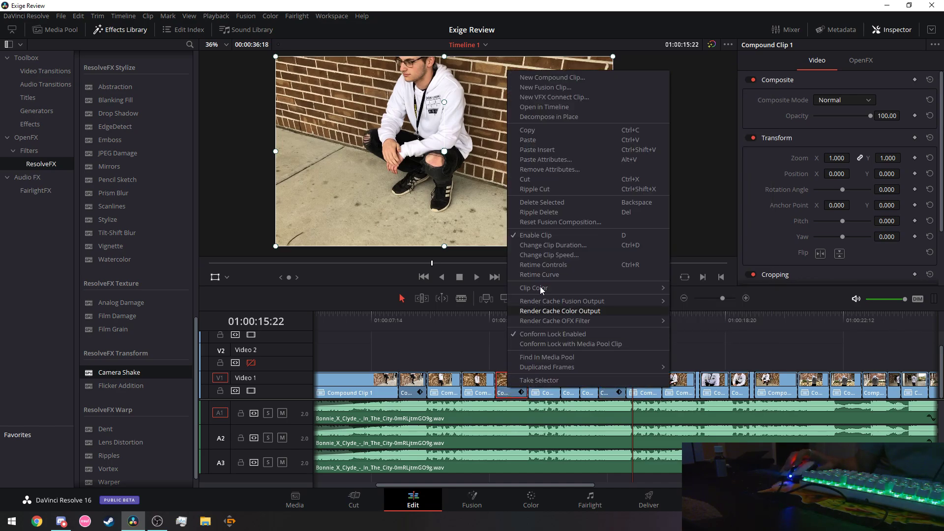
left_click(544, 159)
left_click(561, 426)
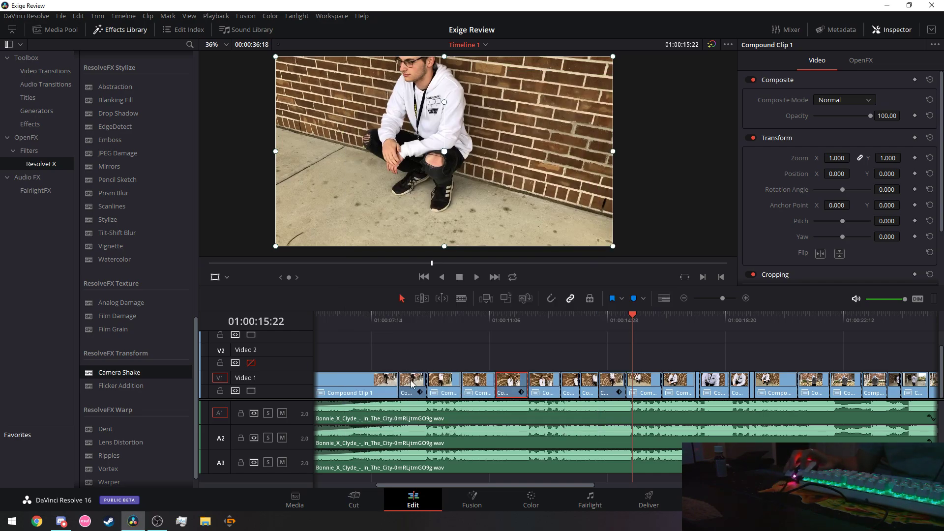
right_click(411, 380)
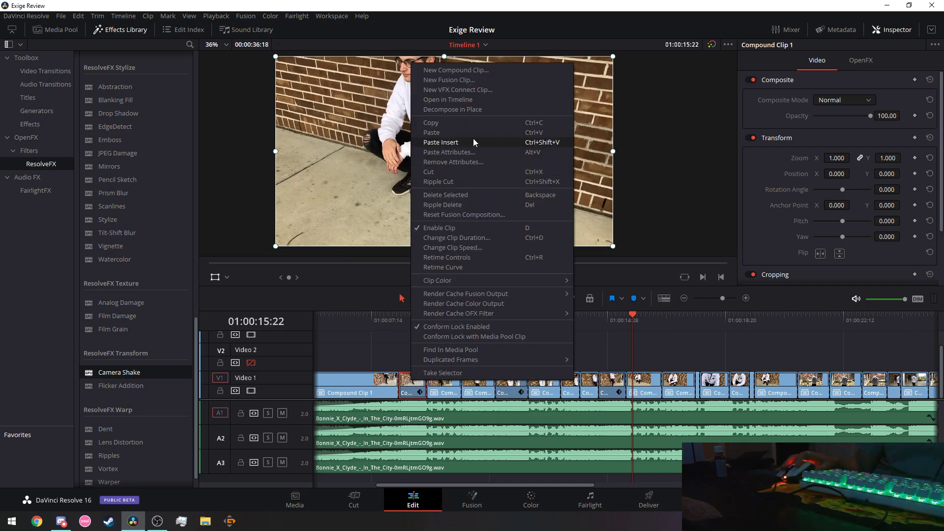
left_click(468, 154)
left_click(559, 425)
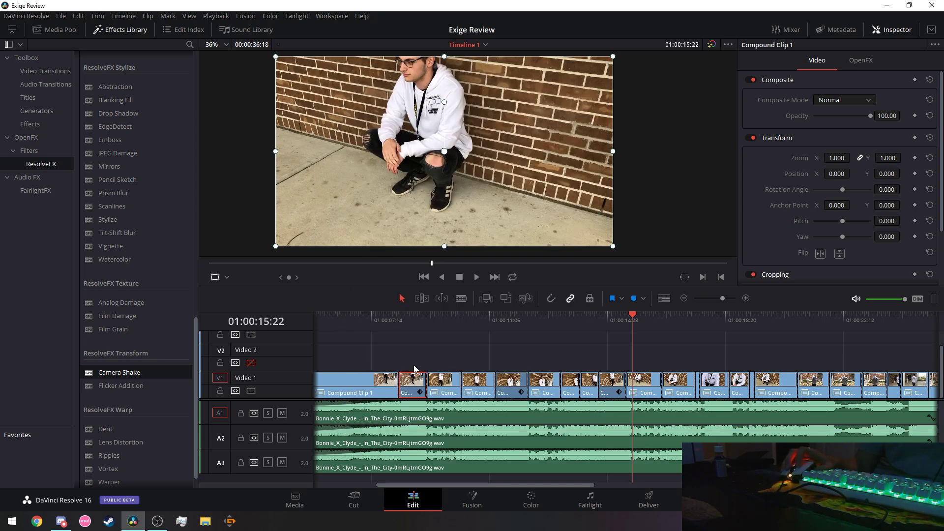
left_click(353, 320)
scroll(345, 344, "left", 5)
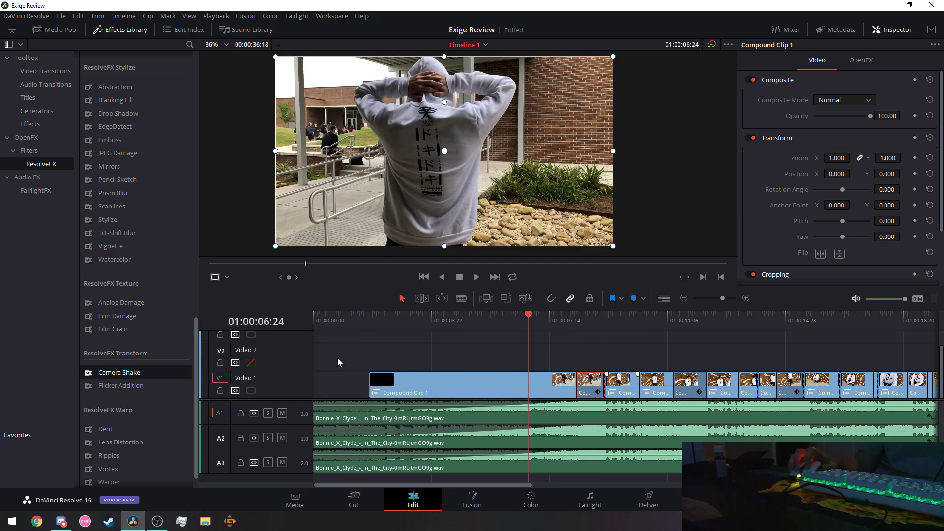
Play the edit from the start, then replay it from 01:00:14:12 to check the shake.
left_click(335, 322)
left_click(476, 277)
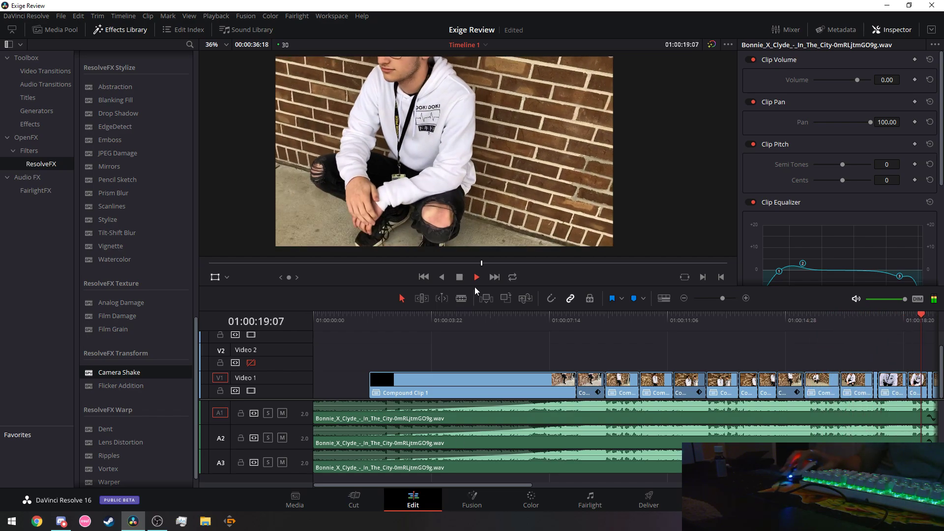
left_click(459, 278)
left_click_drag(495, 485, 619, 486)
left_click(414, 323)
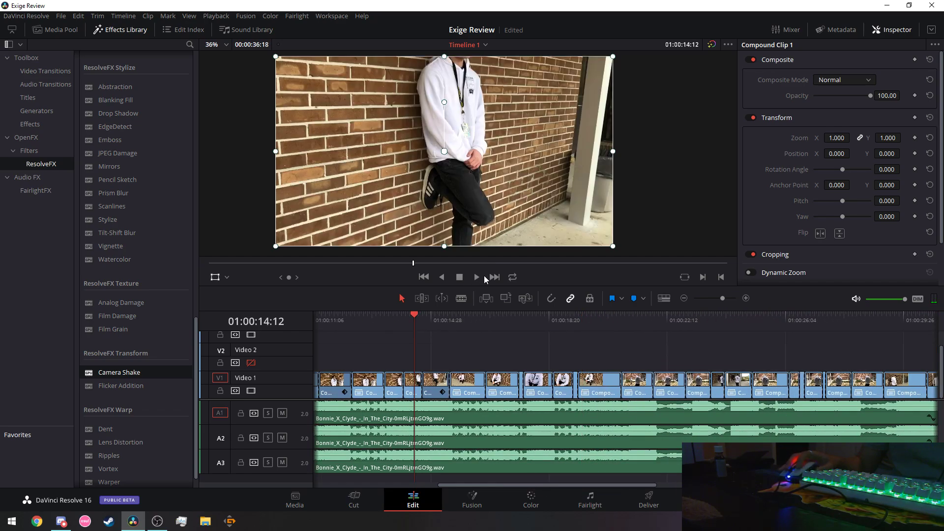
left_click(478, 276)
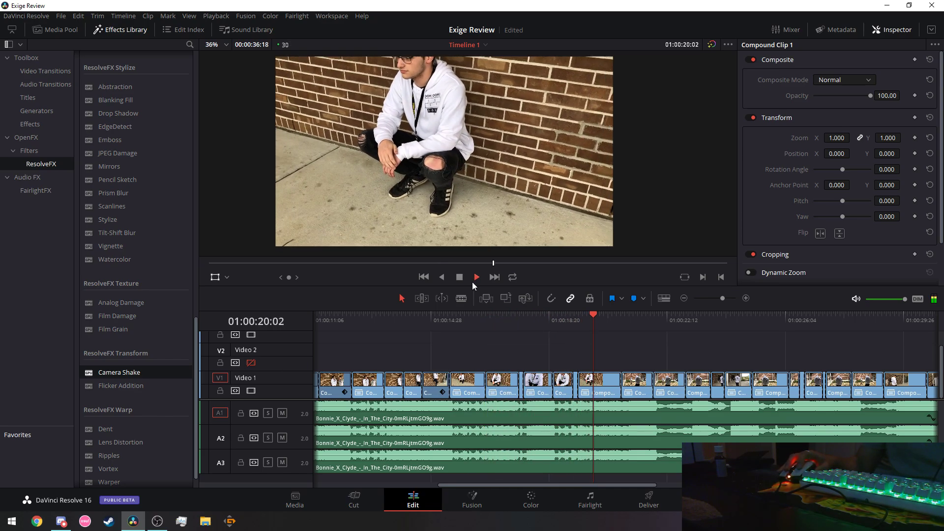
left_click_drag(598, 486, 609, 488)
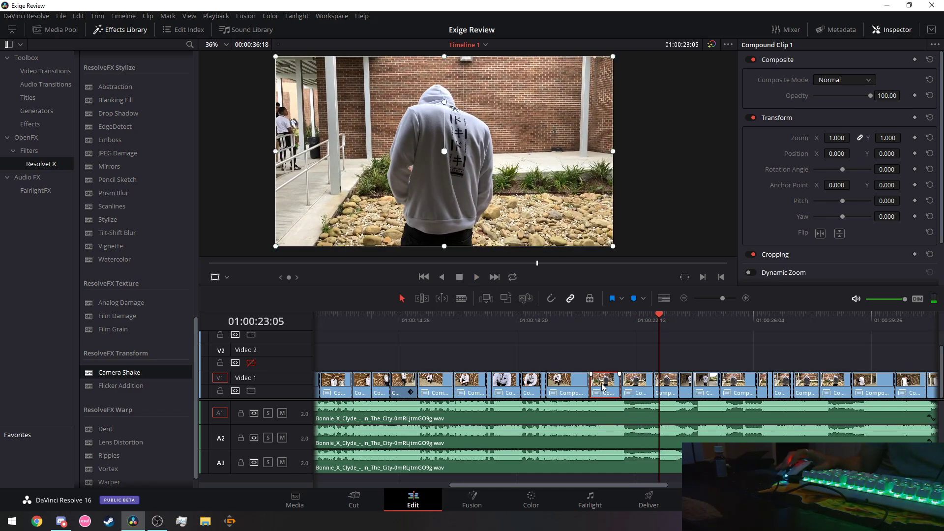
Paste the Camera Shake onto the clip before 01:00:22 and play from about 01:00:18:20.
right_click(604, 386)
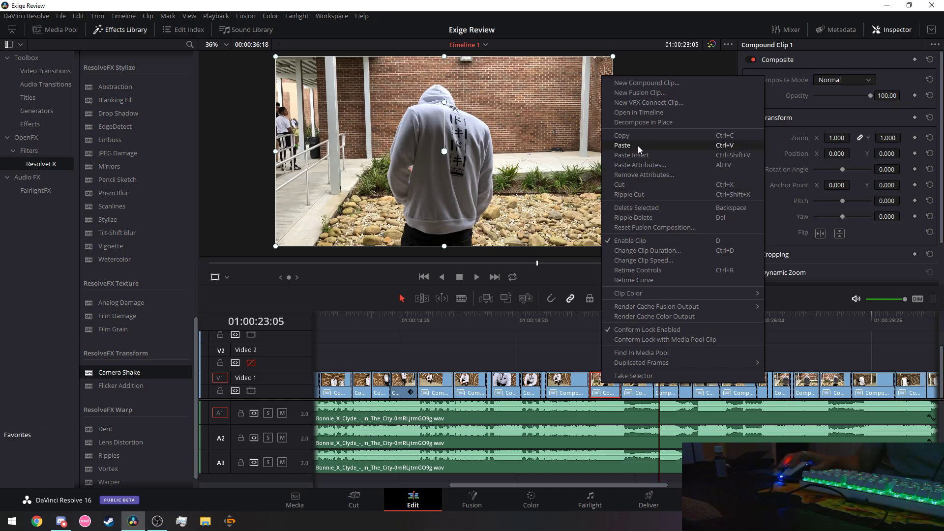
left_click(642, 165)
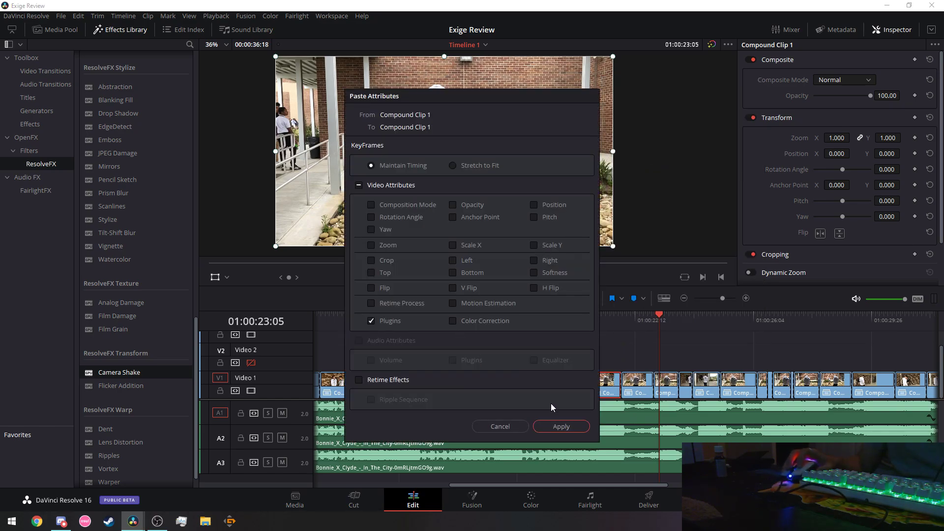
left_click(559, 426)
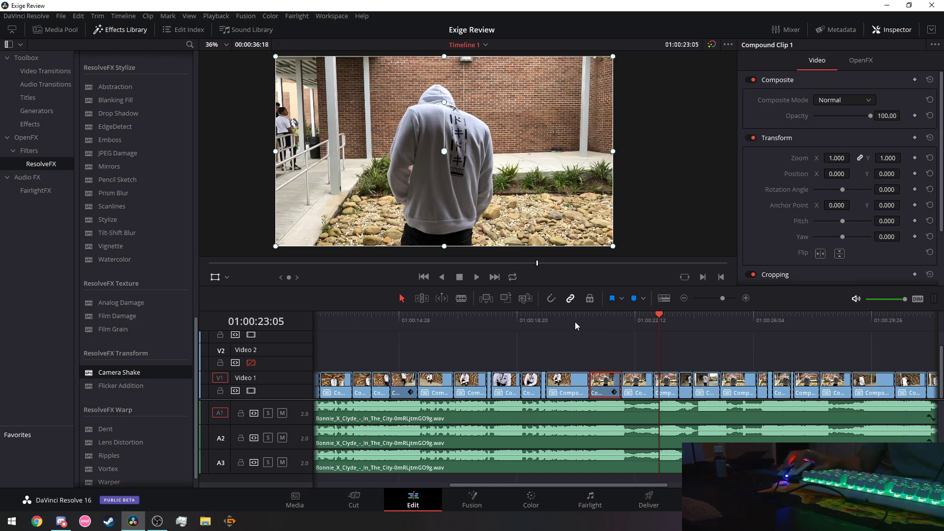
left_click(520, 319)
left_click(477, 277)
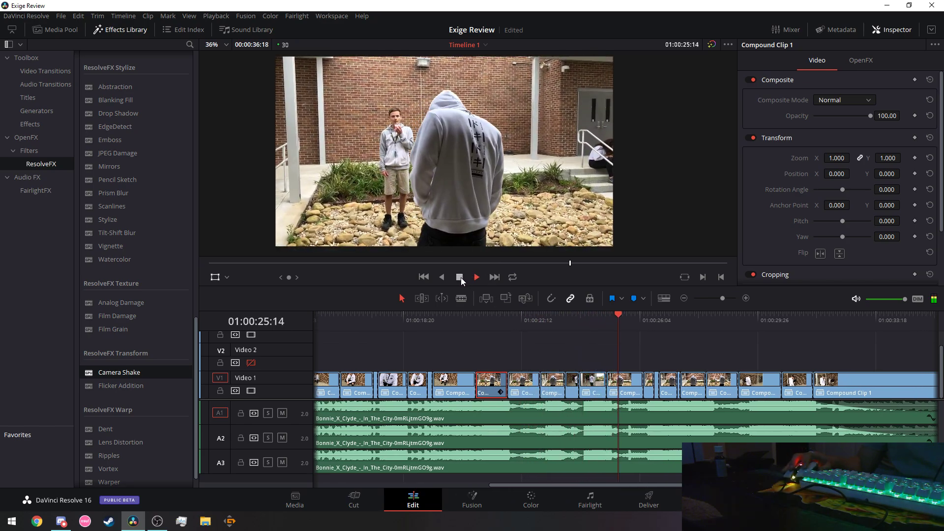
Paste attributes onto the following compound clip, then bring up the short clip before 01:00:26.
left_click(460, 277)
left_click(558, 380)
right_click(558, 384)
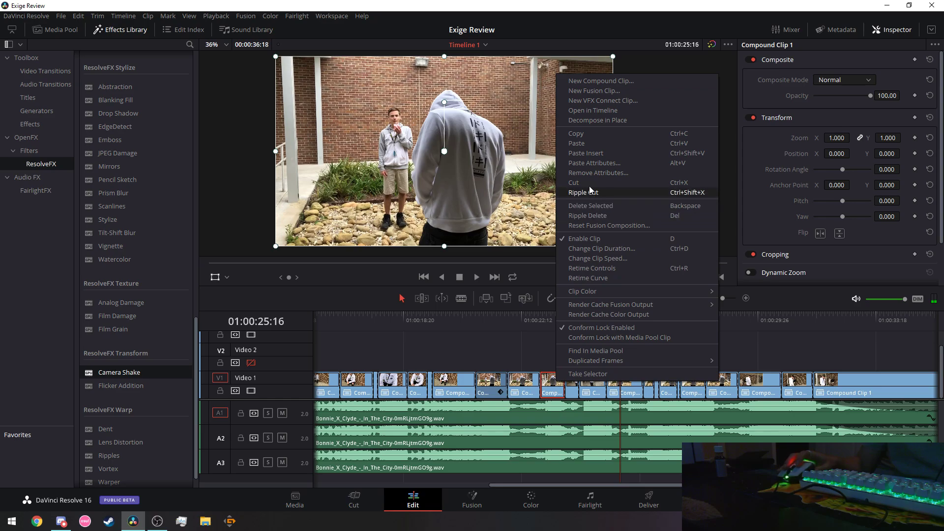
left_click(590, 162)
left_click(575, 422)
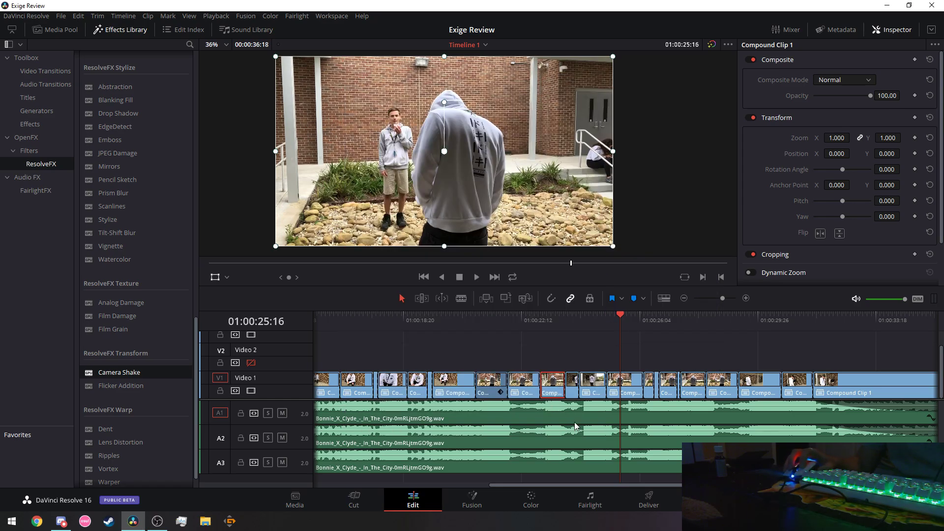
left_click(596, 392)
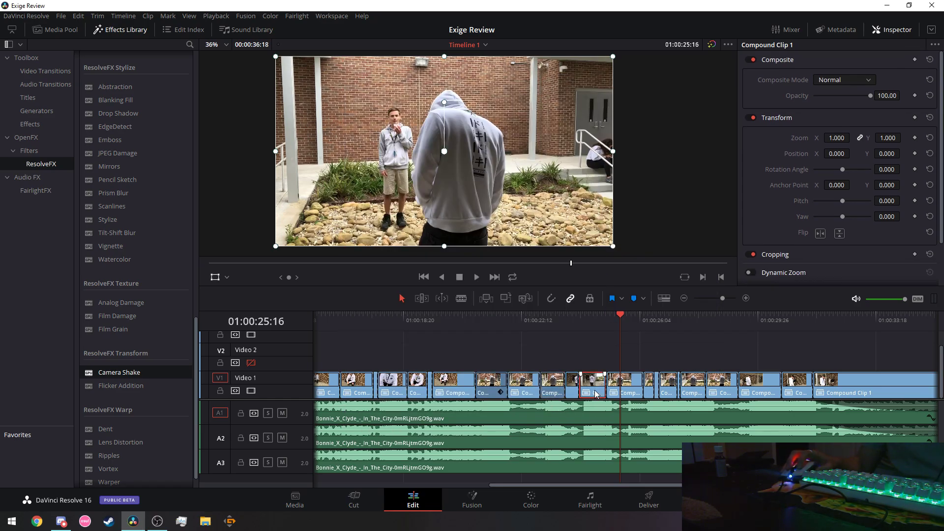
right_click(595, 391)
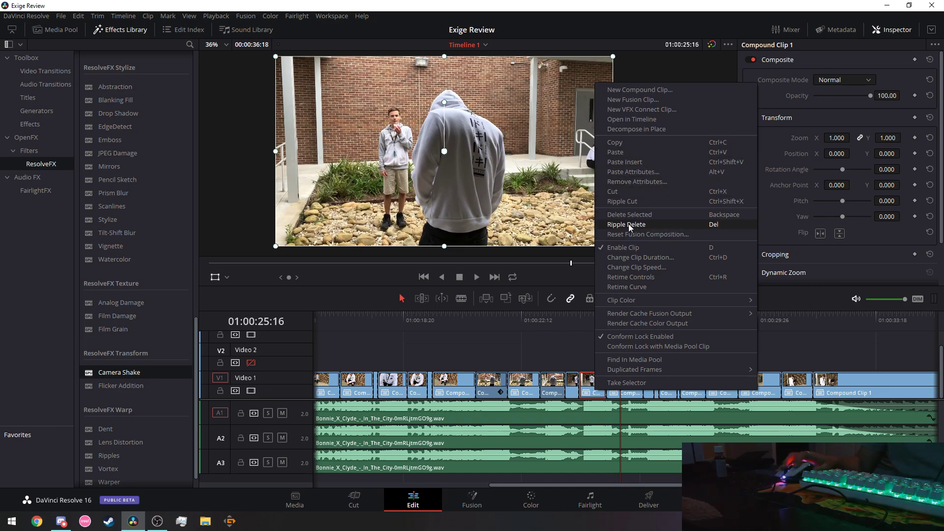
Apply the Plugins-only paste to the short clip and preview from about 01:00:18 to 01:00:28:09.
left_click(636, 171)
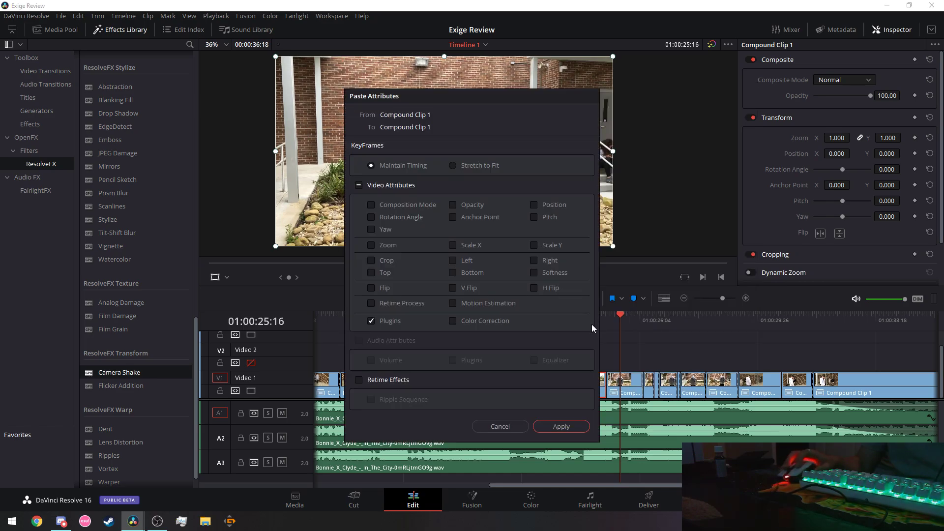
left_click(561, 426)
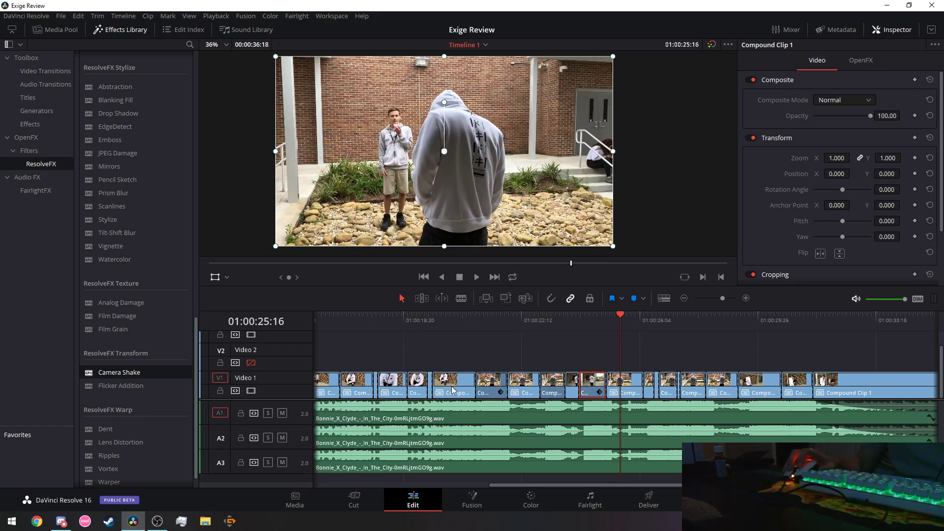
left_click(411, 325)
left_click(479, 279)
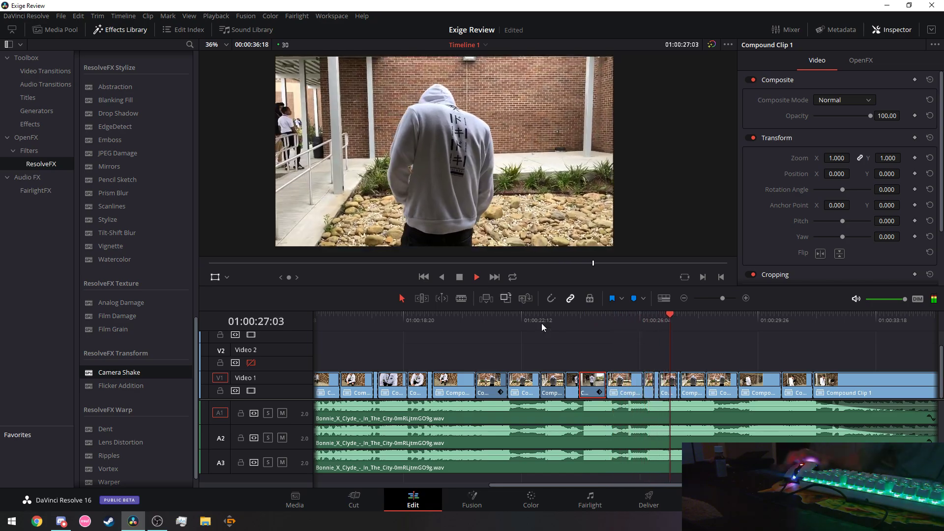
left_click(459, 278)
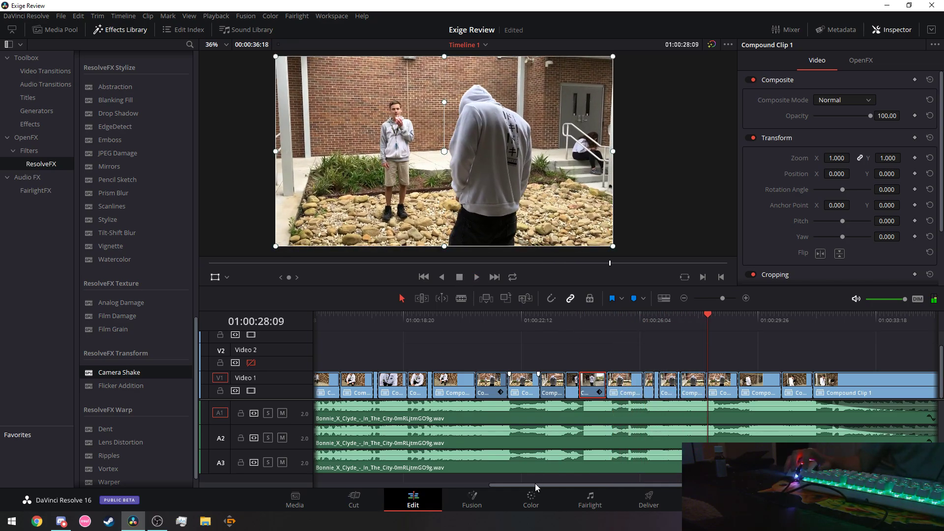
left_click_drag(535, 485, 565, 463)
Paste the copied Camera Shake onto the tiny clip before 01:00:26.
left_click(580, 389)
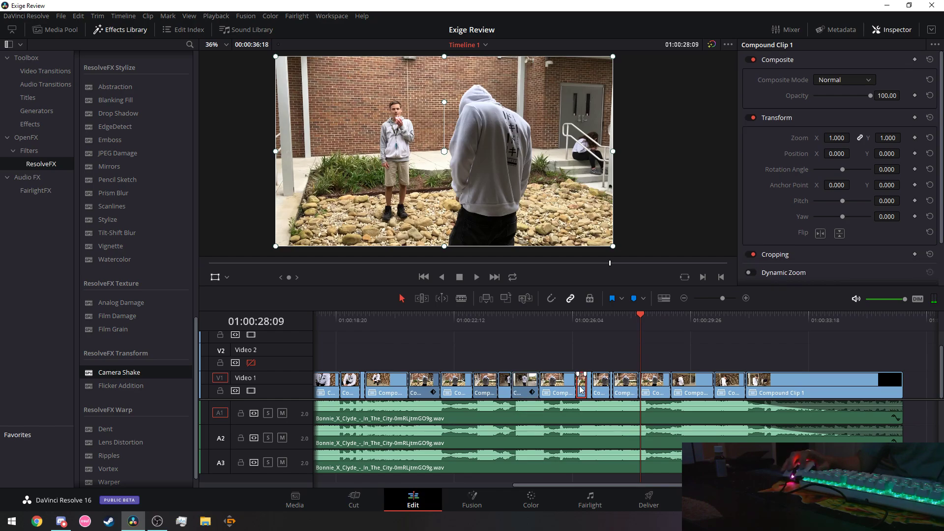
right_click(580, 389)
left_click(615, 152)
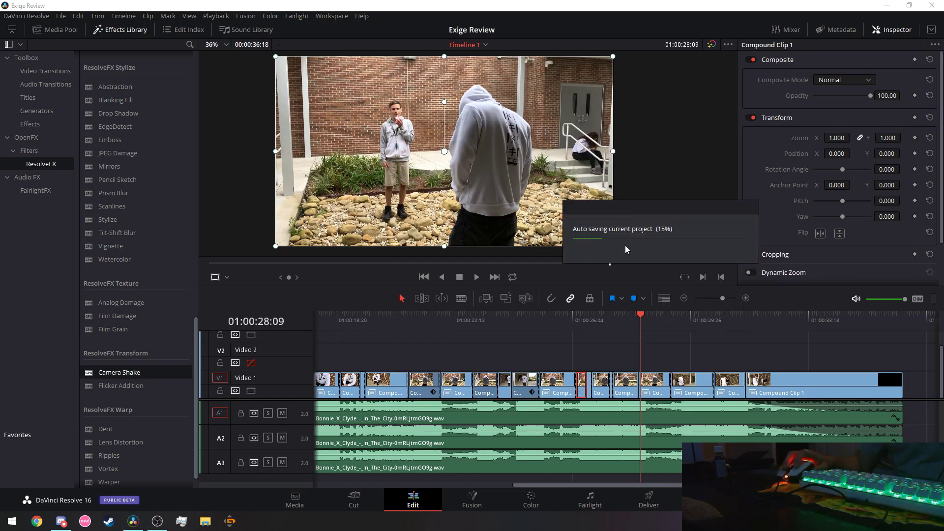
right_click(585, 383)
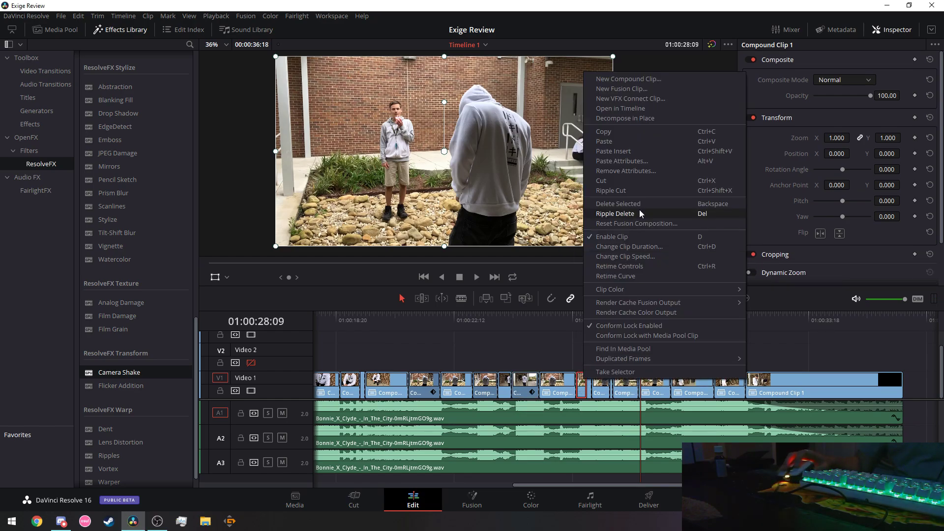
left_click(632, 162)
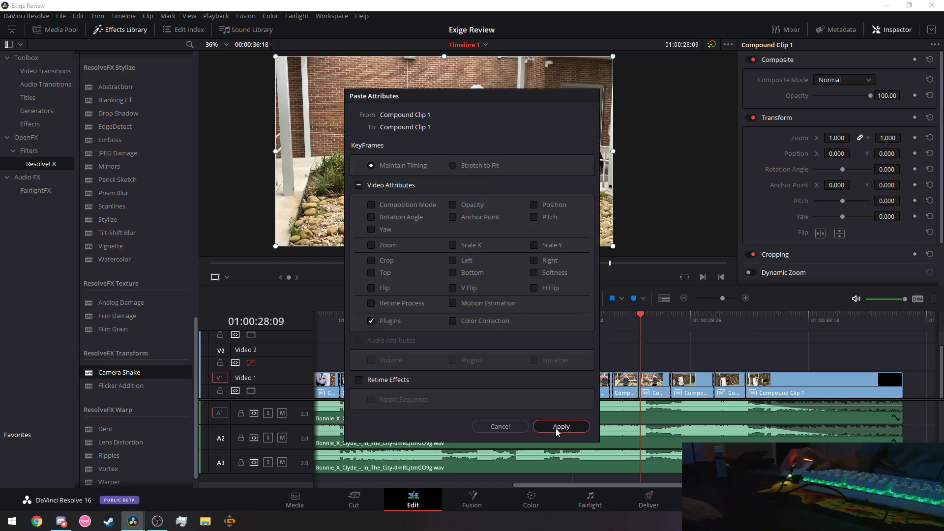
left_click(560, 426)
Play from 01:00:25:03, stop, and replay the stretch around the tiny clip.
left_click(540, 318)
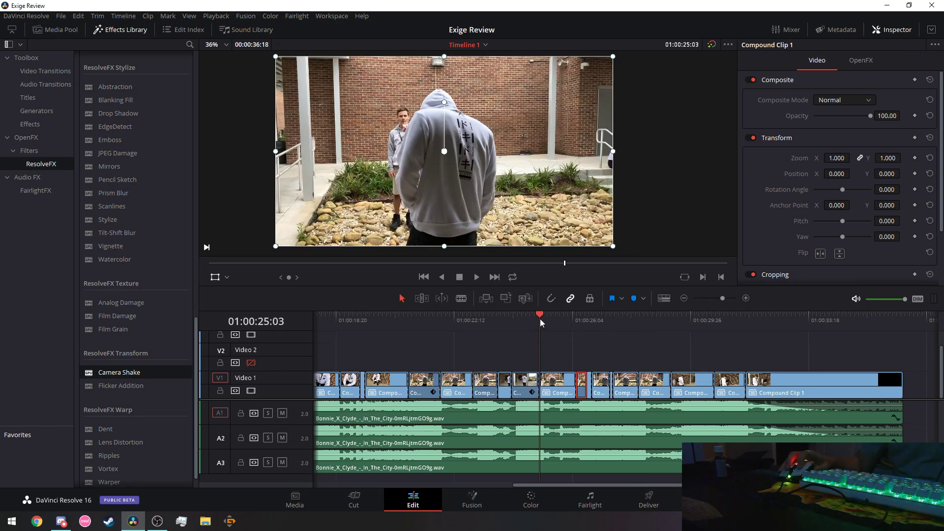
left_click(474, 278)
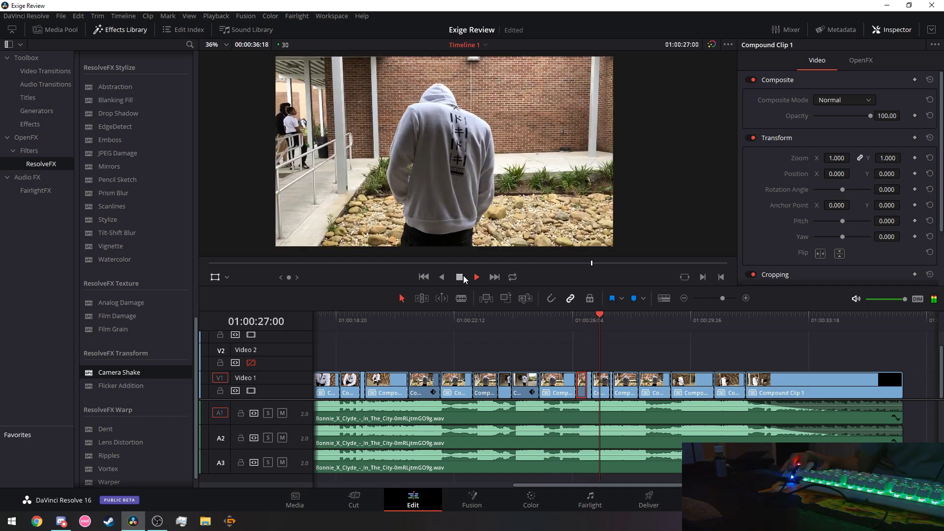
key("space")
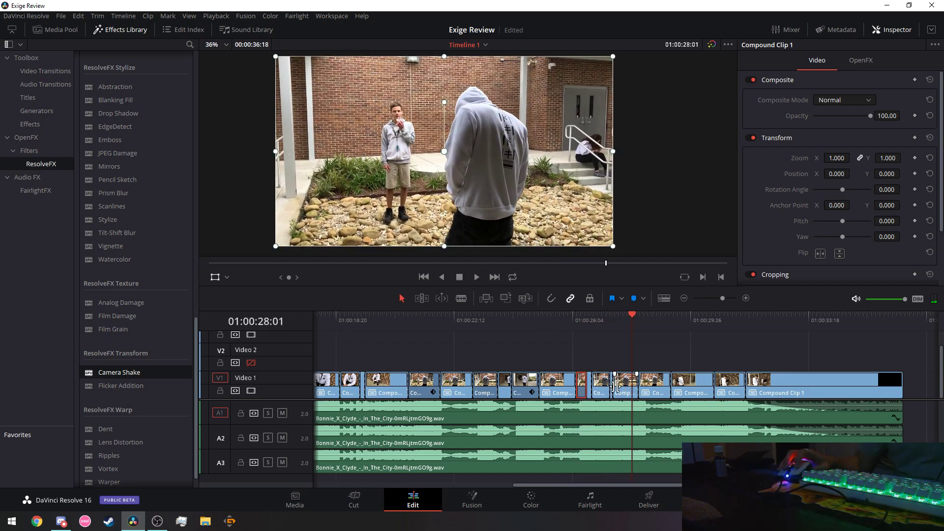
left_click(476, 277)
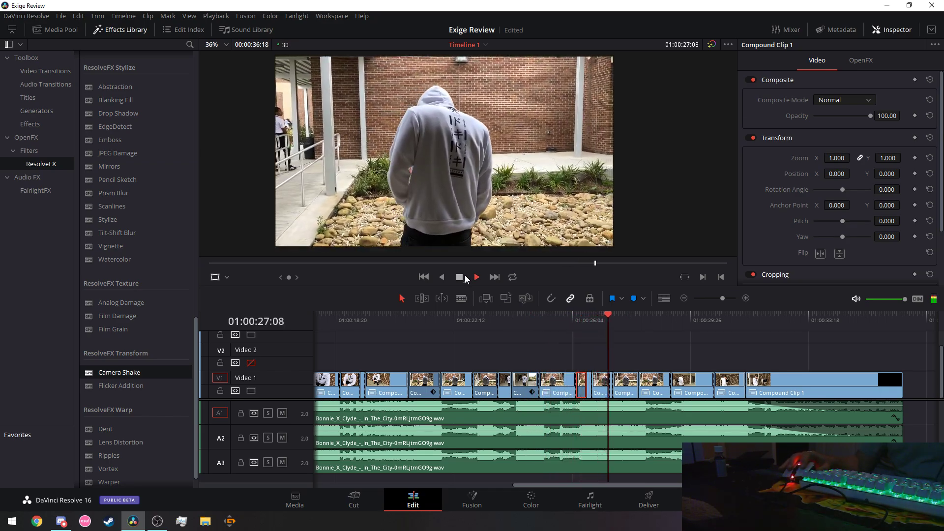
Paste the Camera Shake onto the next compound clip.
key("space")
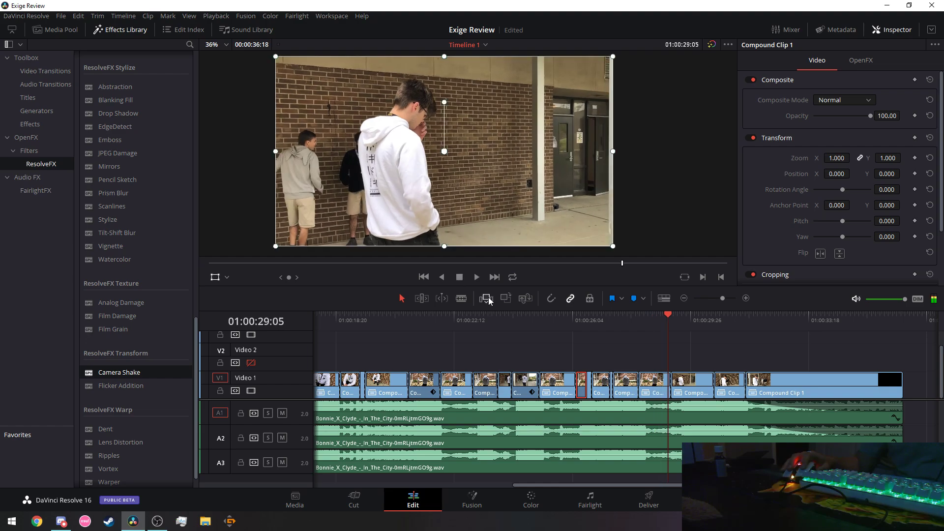
right_click(602, 394)
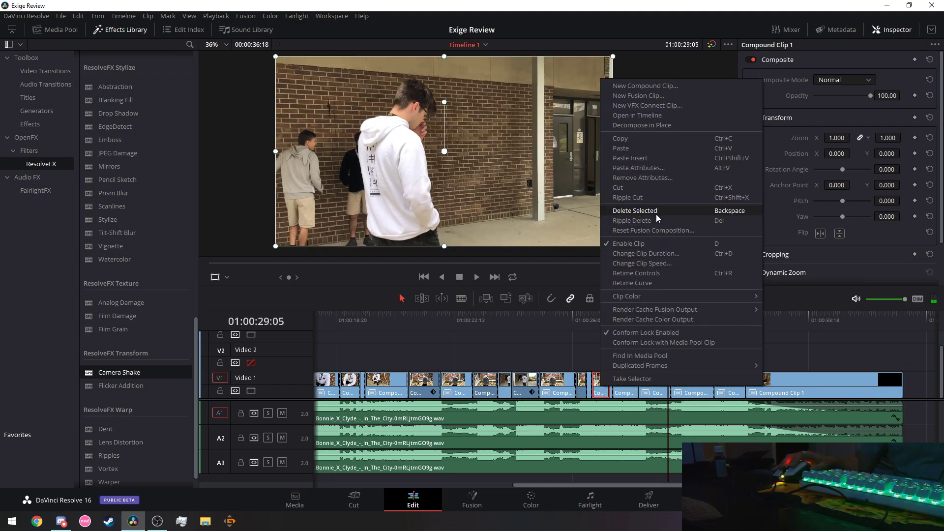
left_click(635, 169)
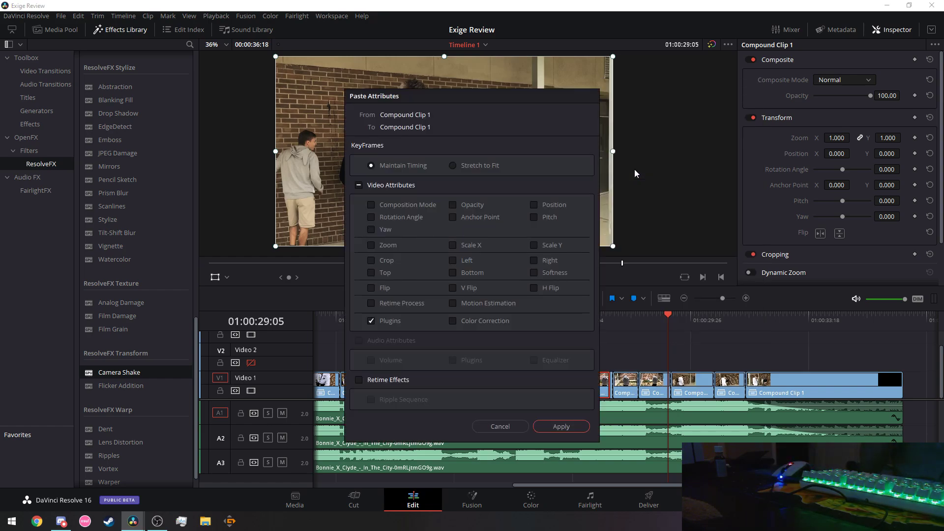
left_click(556, 427)
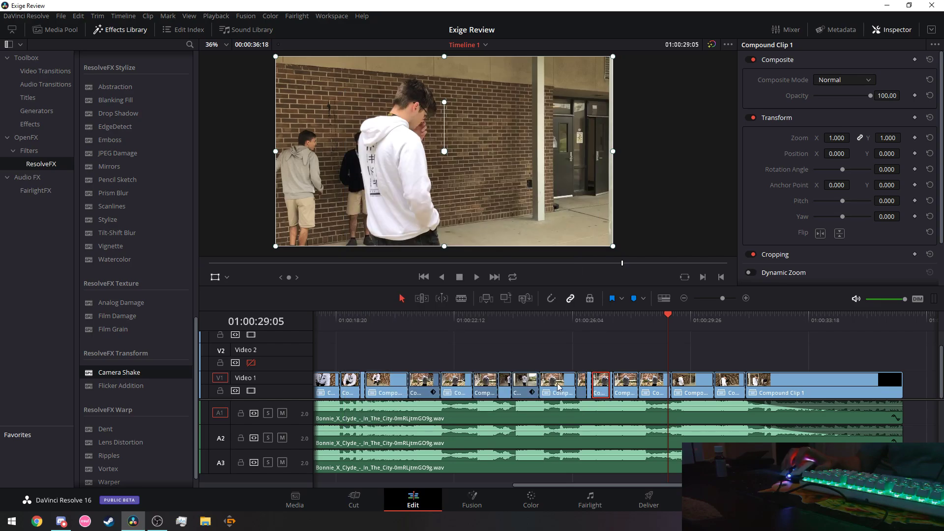
Replay the stretch from 01:00:24:19 to 01:00:25:15 several times to check the shake.
left_click_drag(560, 319, 468, 320)
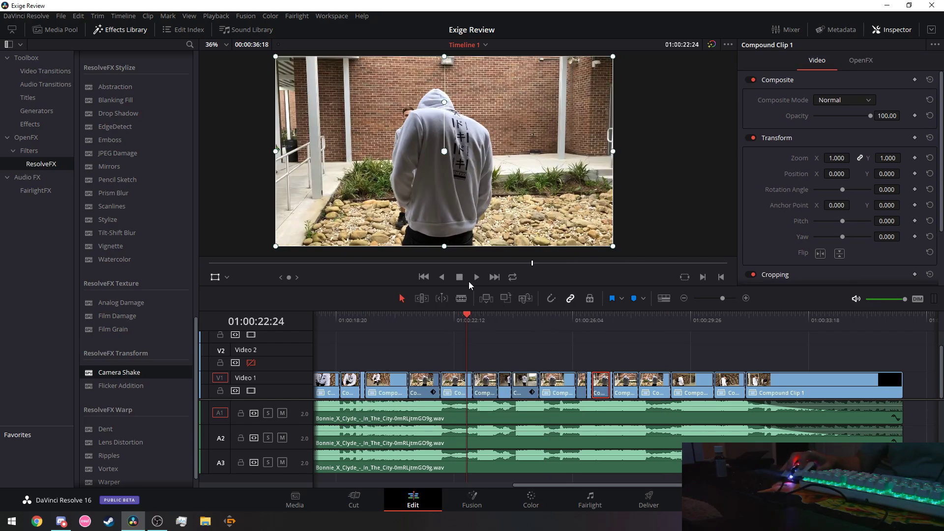
key("space")
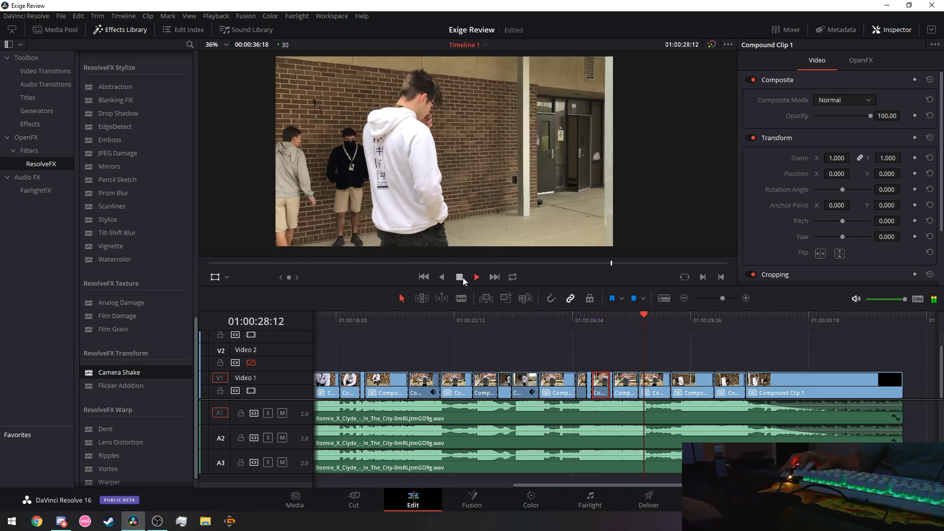
left_click(461, 277)
left_click(547, 323)
left_click(478, 278)
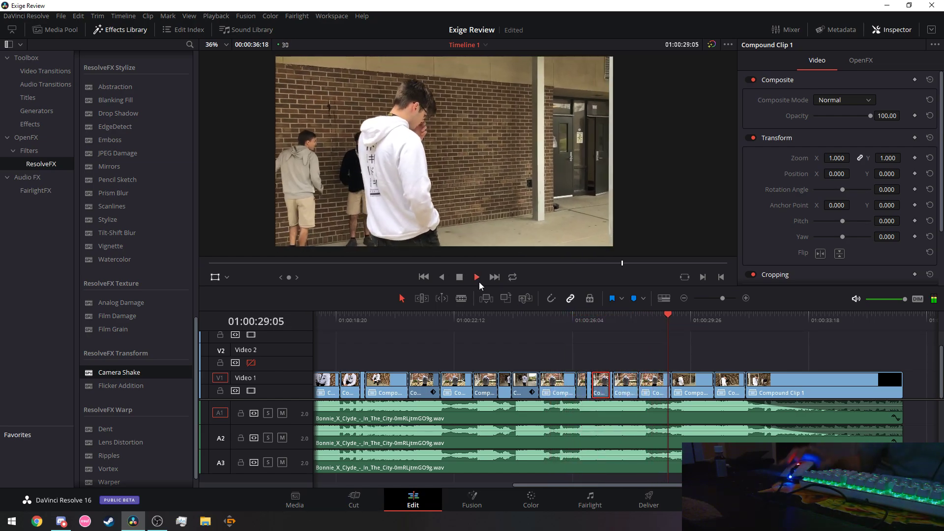
left_click(460, 277)
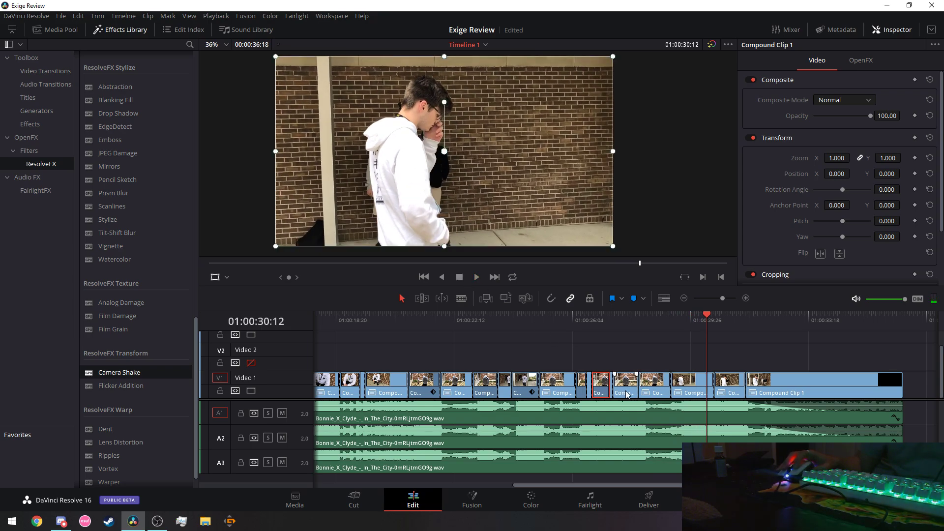
left_click(526, 317)
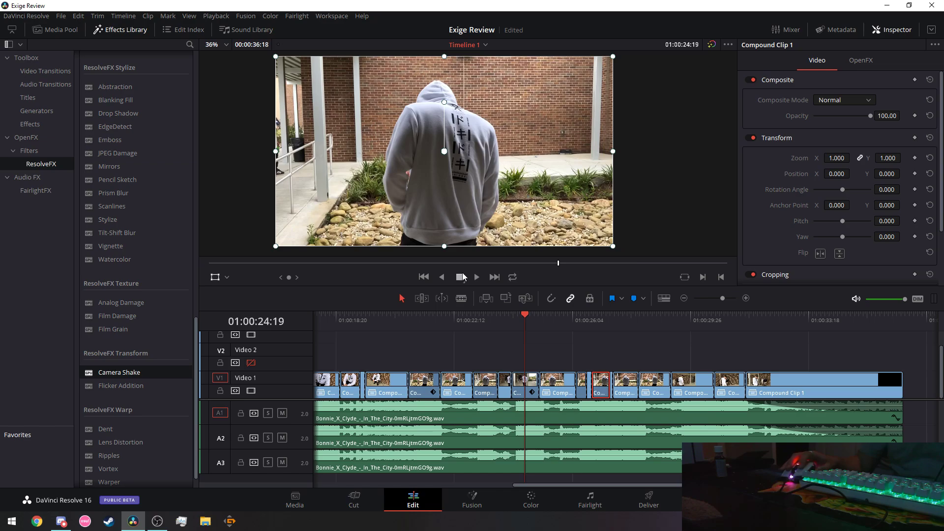
left_click(475, 278)
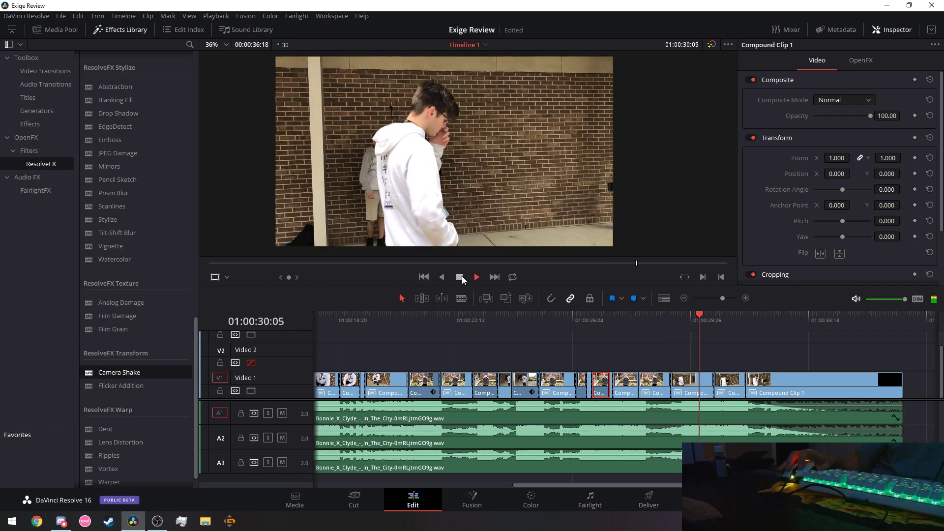
left_click(551, 317)
left_click(477, 277)
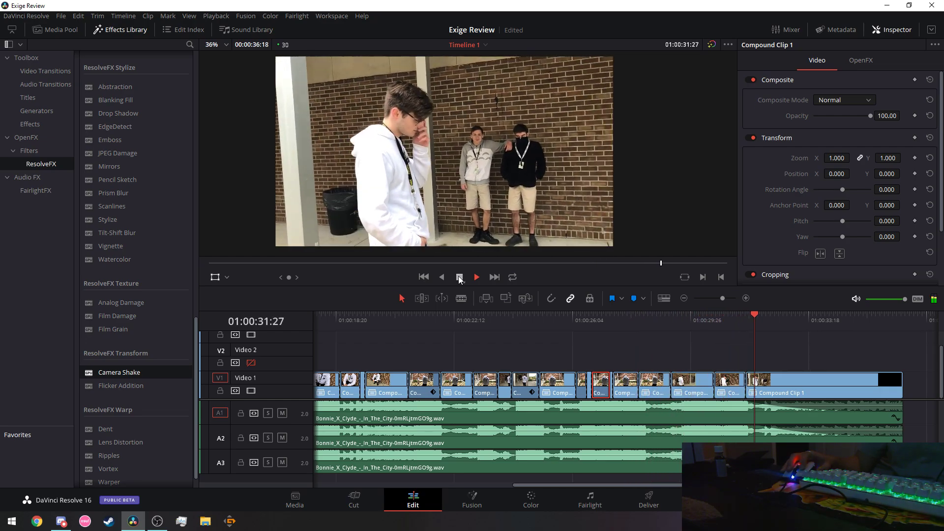
Paste the Camera Shake onto the short compound clip near the end.
right_click(725, 383)
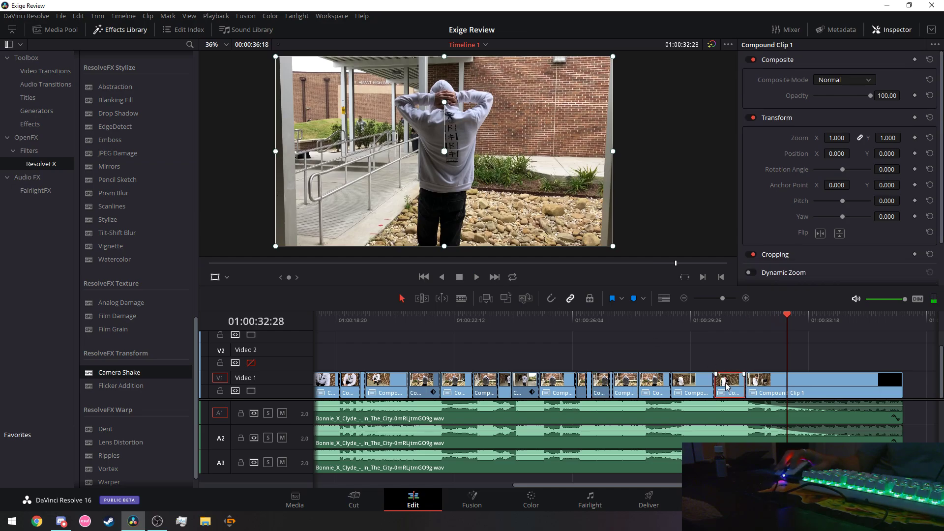
left_click(764, 165)
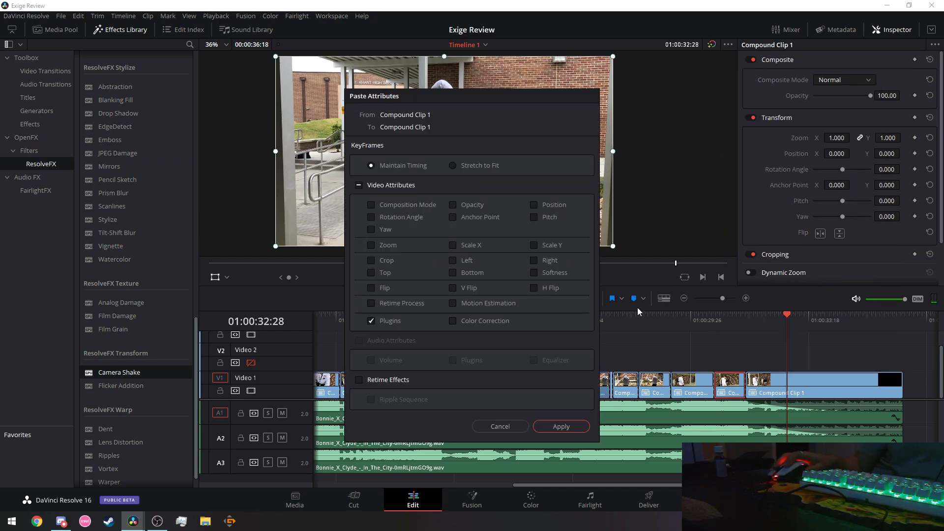
left_click(560, 433)
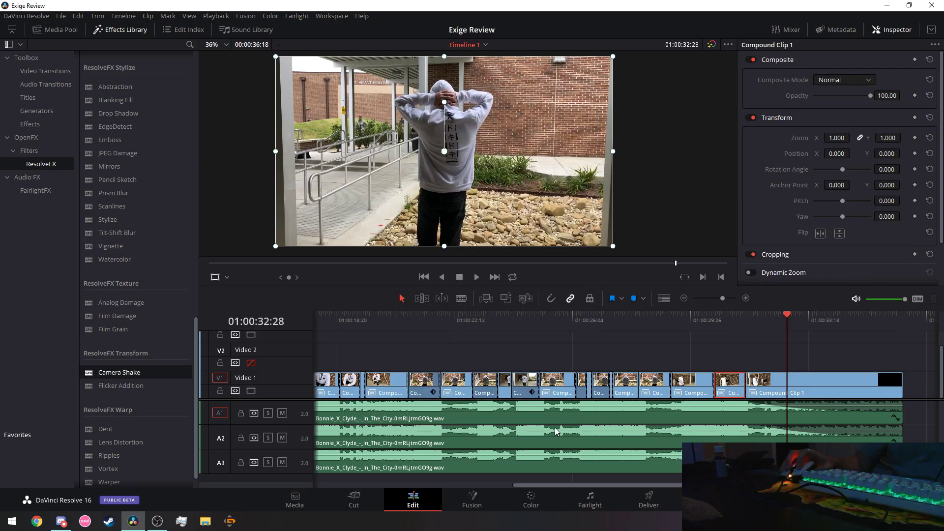
Review the newly shaken clip from 01:00:20:00, then scroll back to the timeline start.
left_click(380, 325)
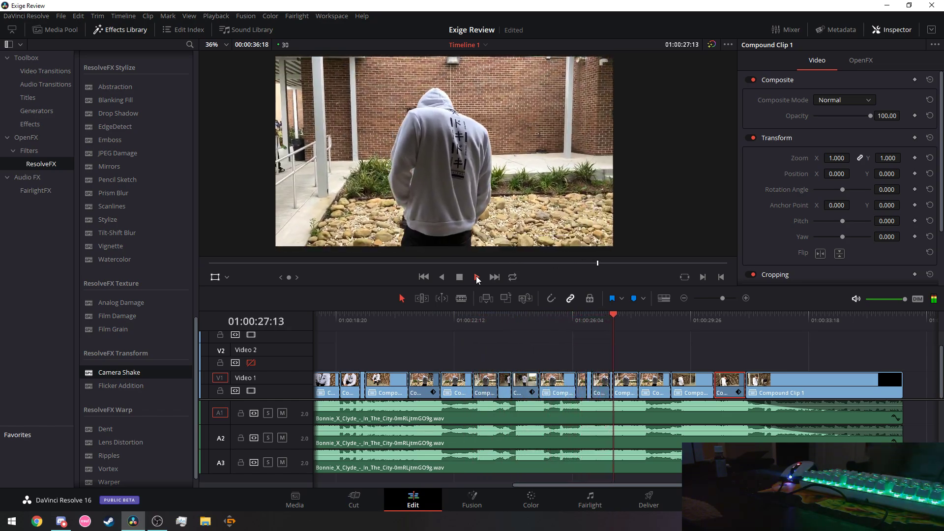
left_click(464, 276)
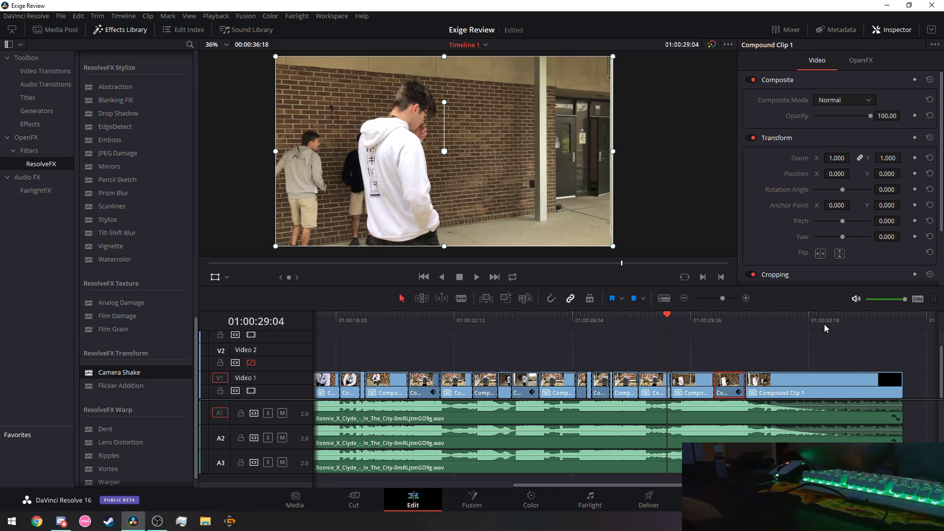
left_click(477, 278)
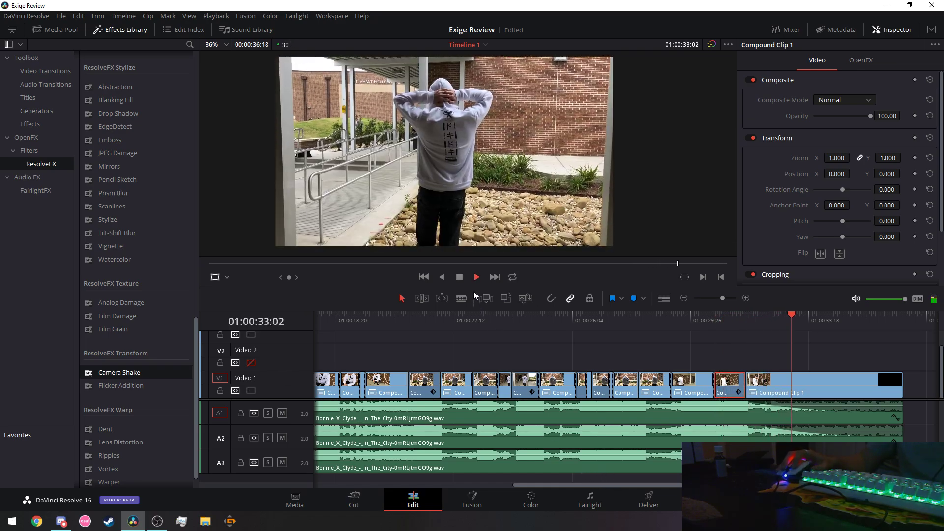
key("space")
left_click_drag(624, 485, 426, 481)
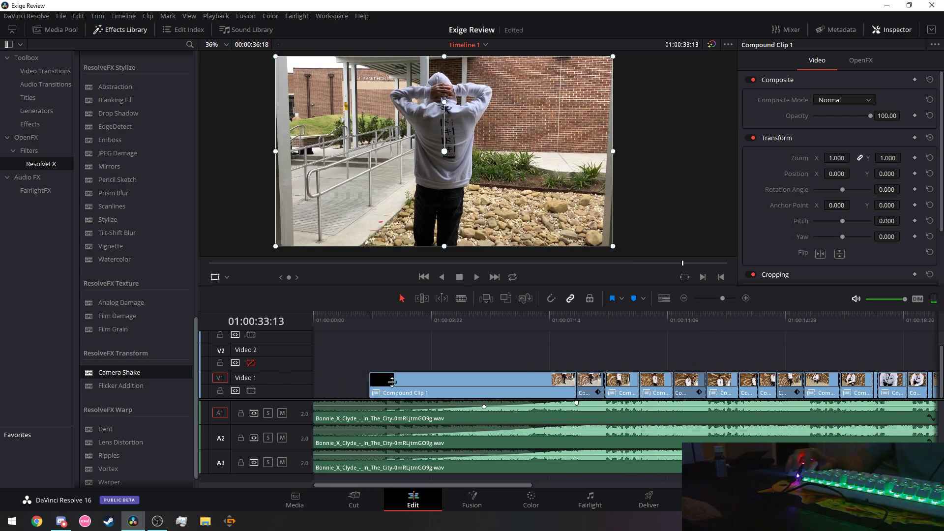
Stop playback and paste the copied Camera Shake plugin onto the compound clip at 01:00:11.
left_click(347, 317)
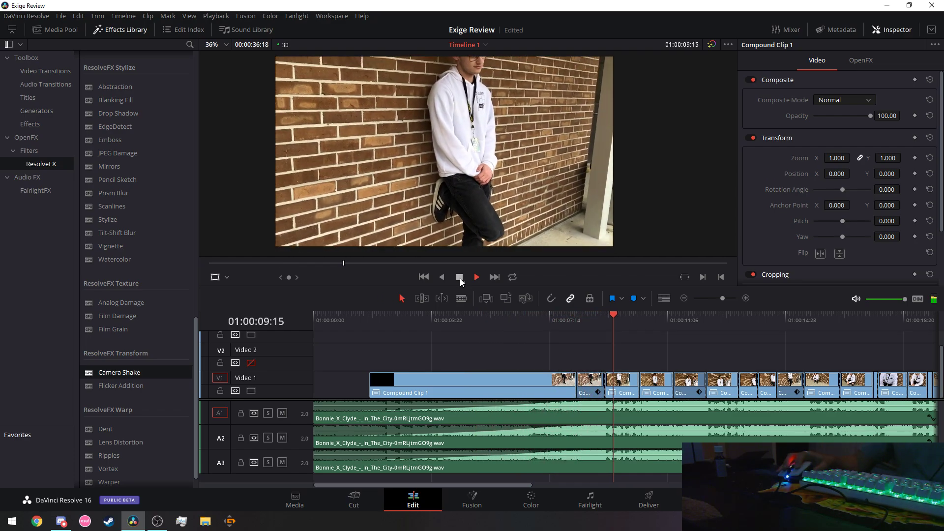
left_click(460, 278)
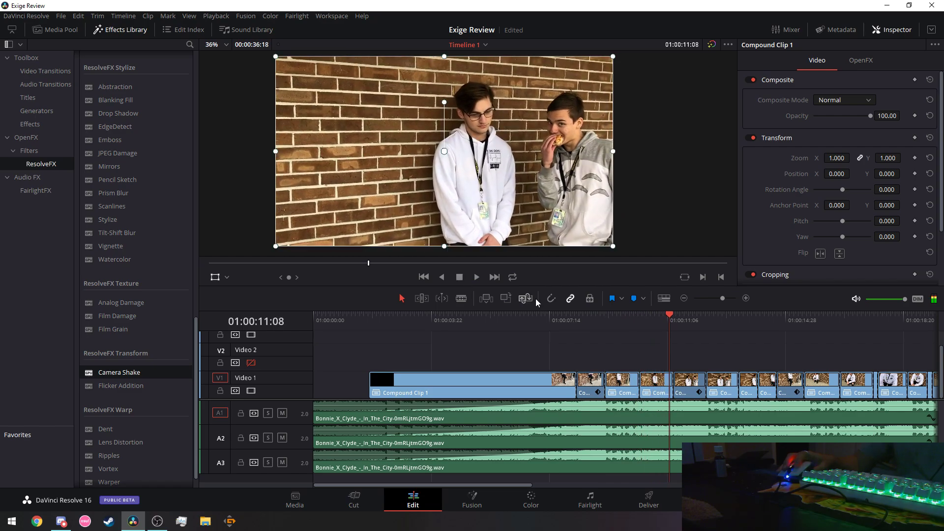
right_click(652, 382)
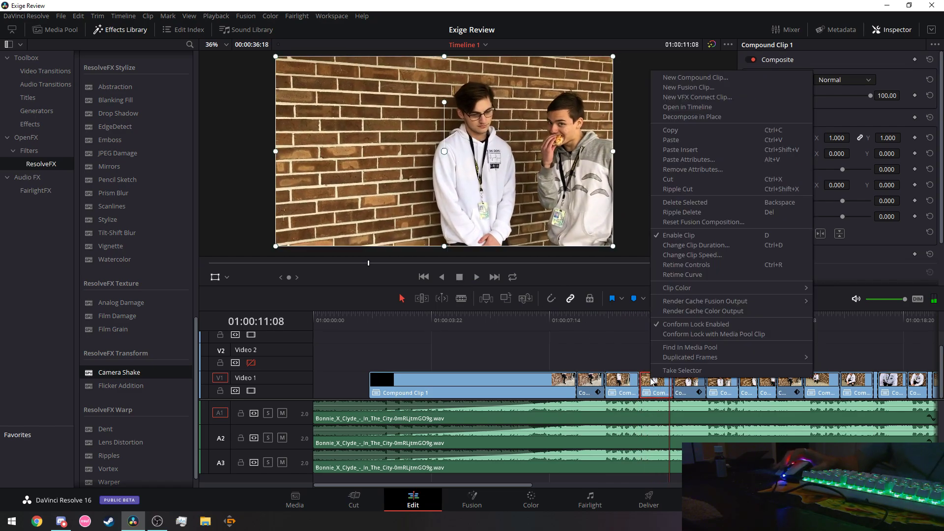
left_click(690, 160)
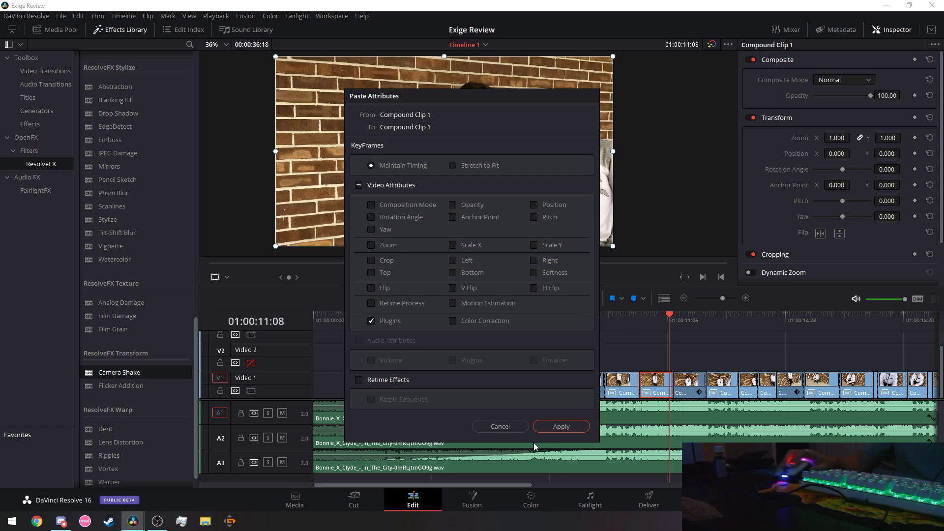
left_click(553, 429)
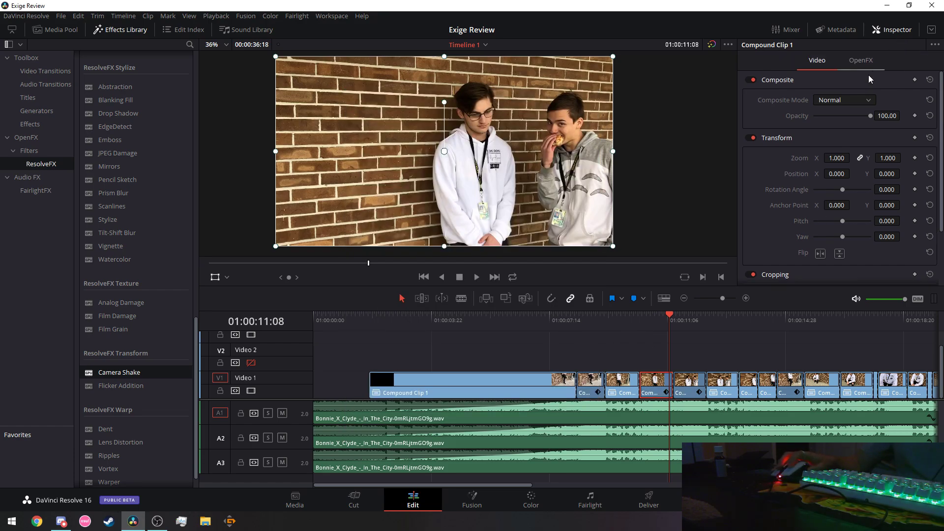
In this clip's Camera Shake settings, lower Speed Scale to 1.441 and PTR Speed to 1.712.
left_click(867, 69)
scroll(754, 134, "up", 10)
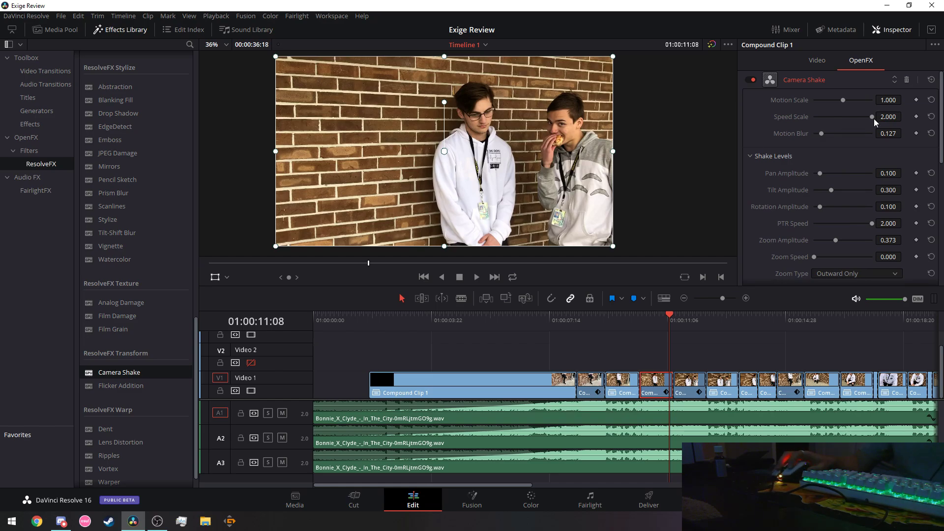
left_click_drag(872, 117, 860, 115)
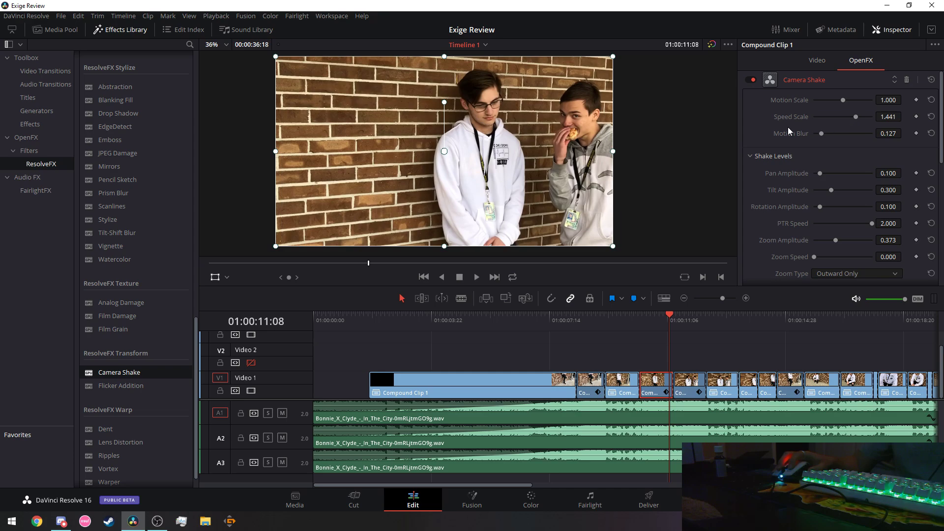
scroll(789, 126, "down", 2)
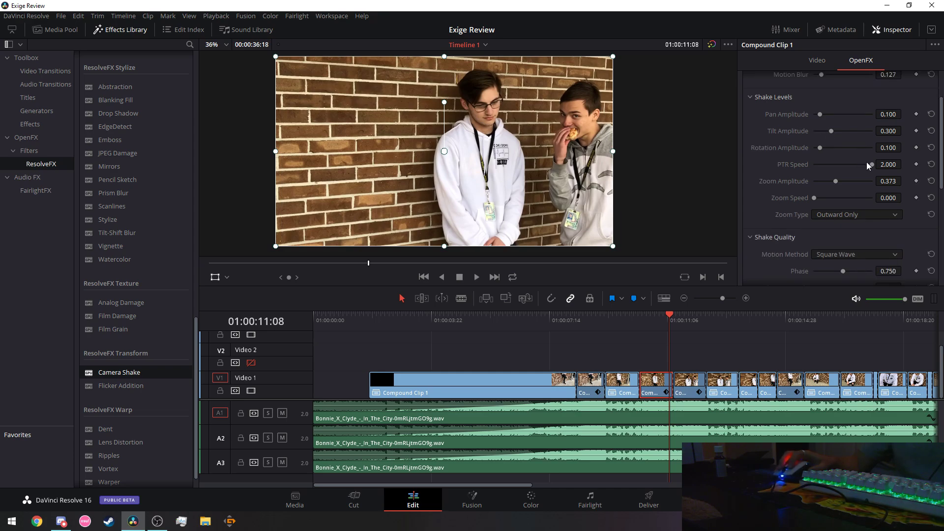
left_click_drag(867, 163, 864, 164)
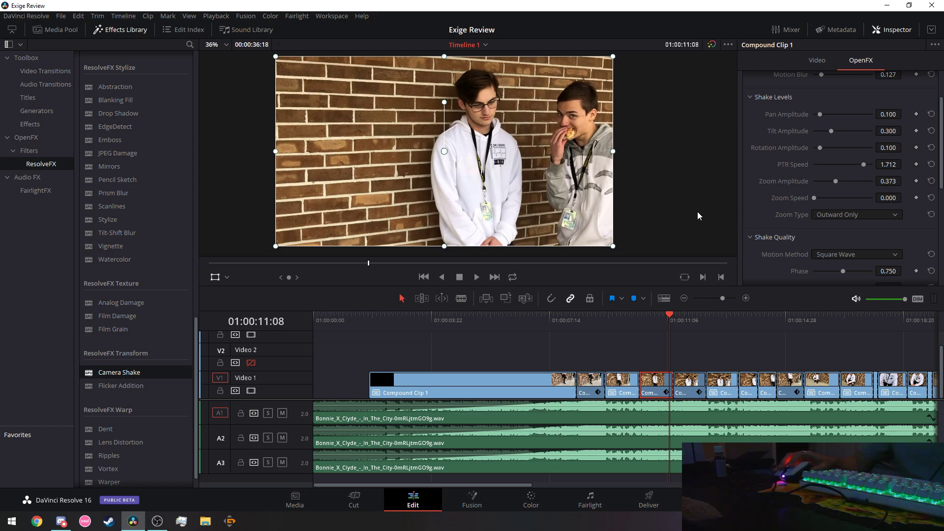
Preview from 01:00:06:19, then lower Speed Scale to 1.288 and PTR Speed to 1.492.
left_click(523, 319)
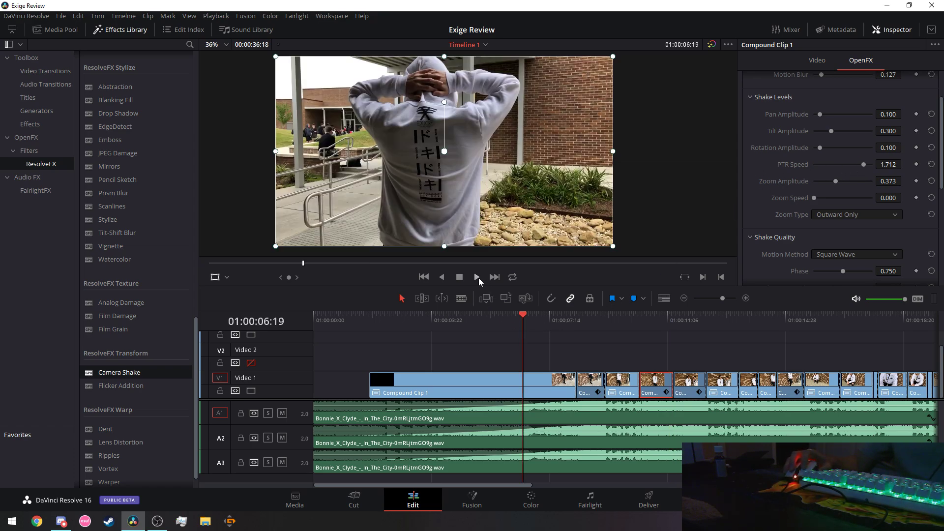
left_click(479, 279)
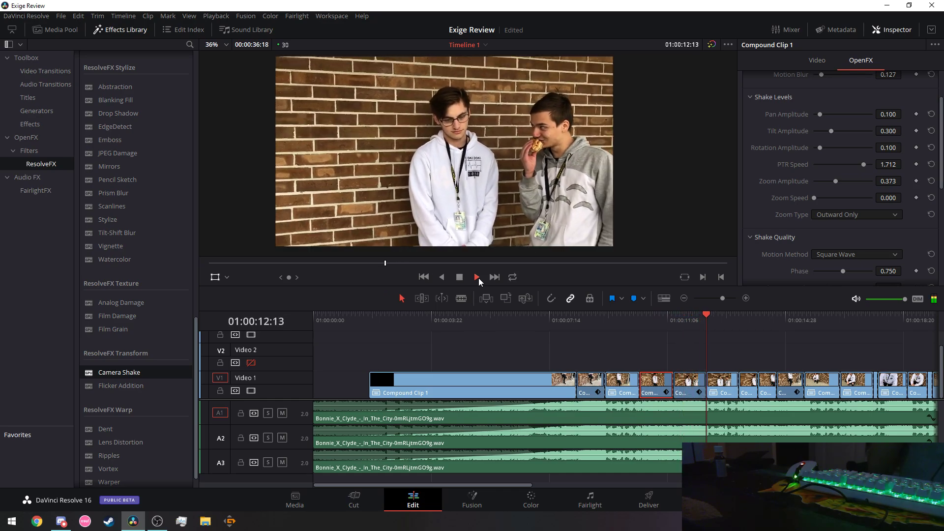
left_click(477, 278)
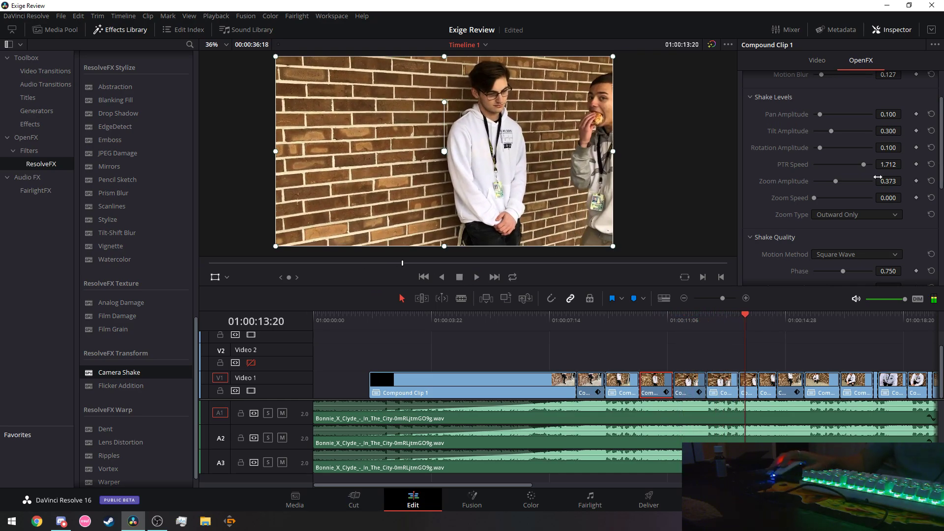
left_click_drag(863, 164, 857, 163)
scroll(757, 160, "up", 2)
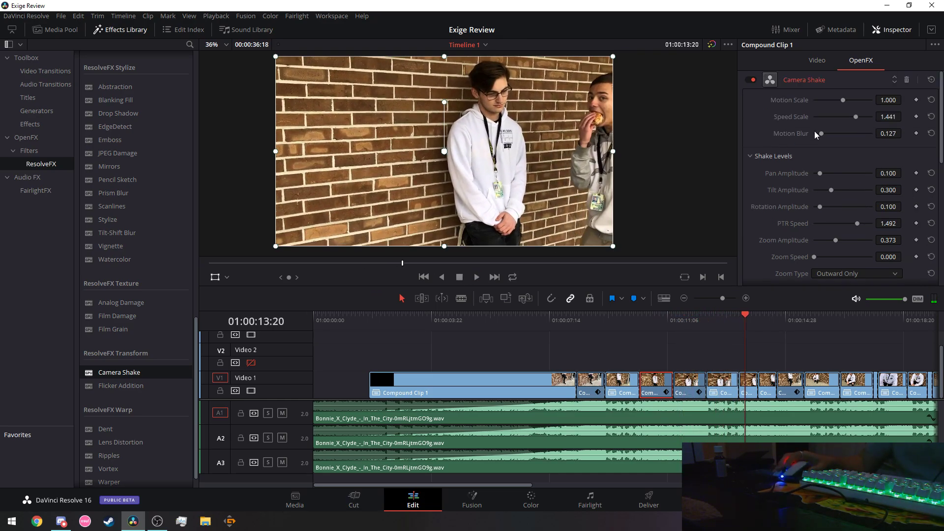
left_click_drag(855, 116, 852, 116)
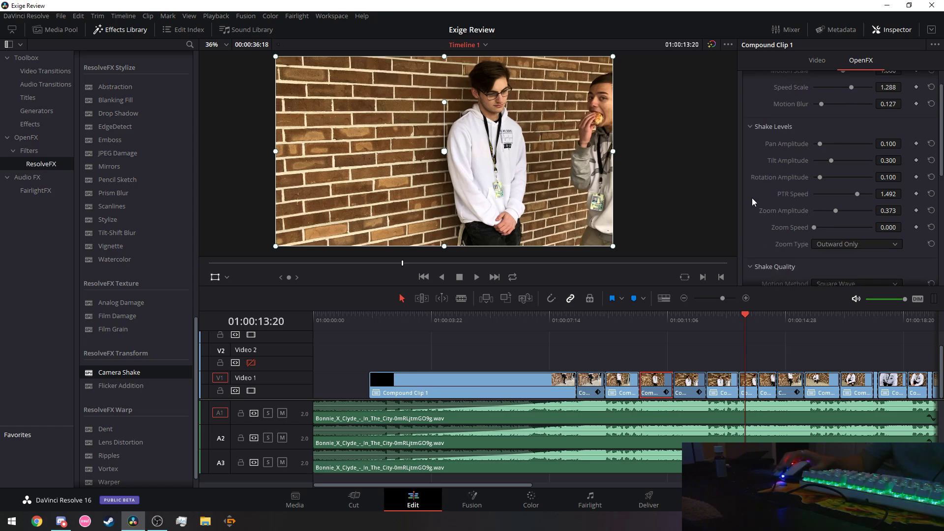
scroll(752, 197, "down", 2)
scroll(757, 197, "down", 3)
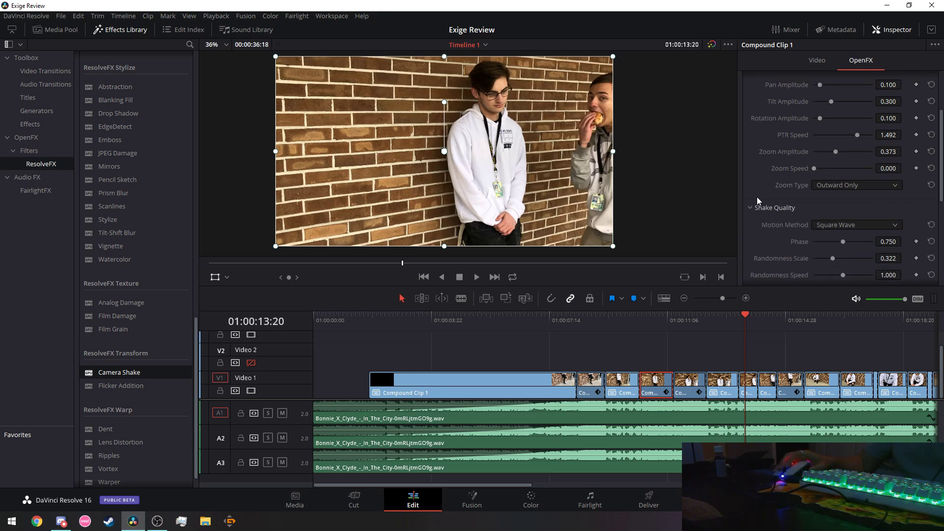
scroll(757, 197, "down", 4)
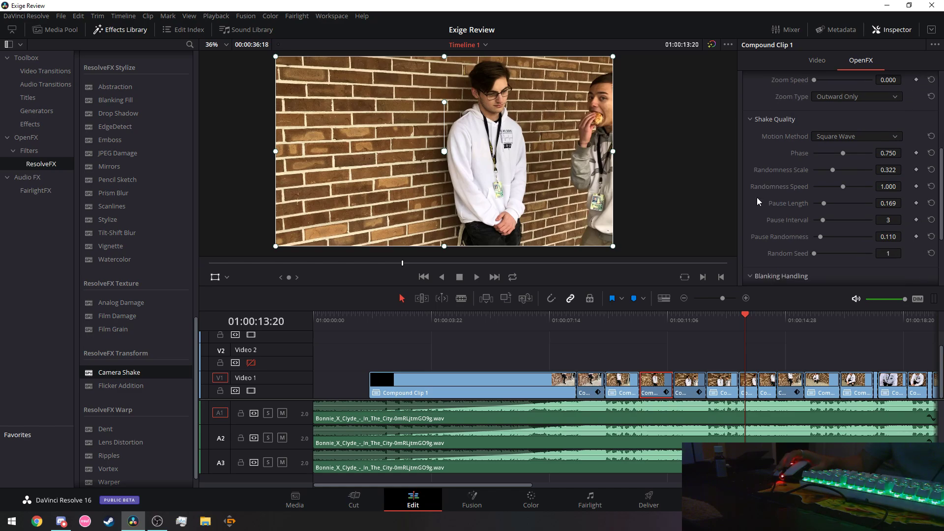
left_click(551, 323)
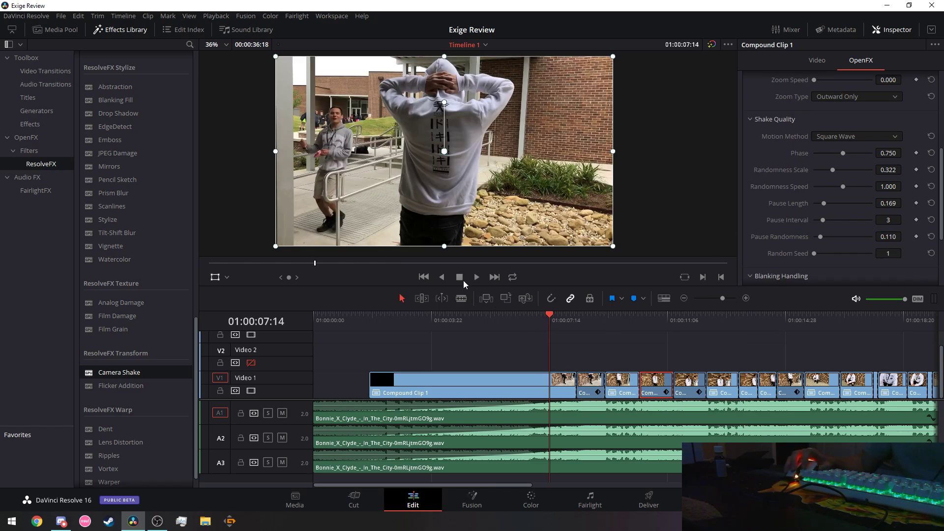
left_click(476, 278)
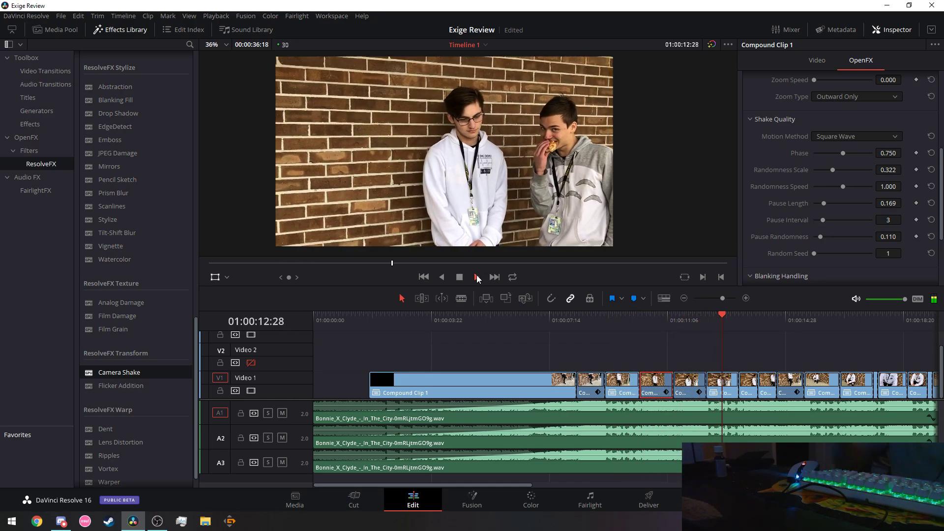
left_click(480, 323)
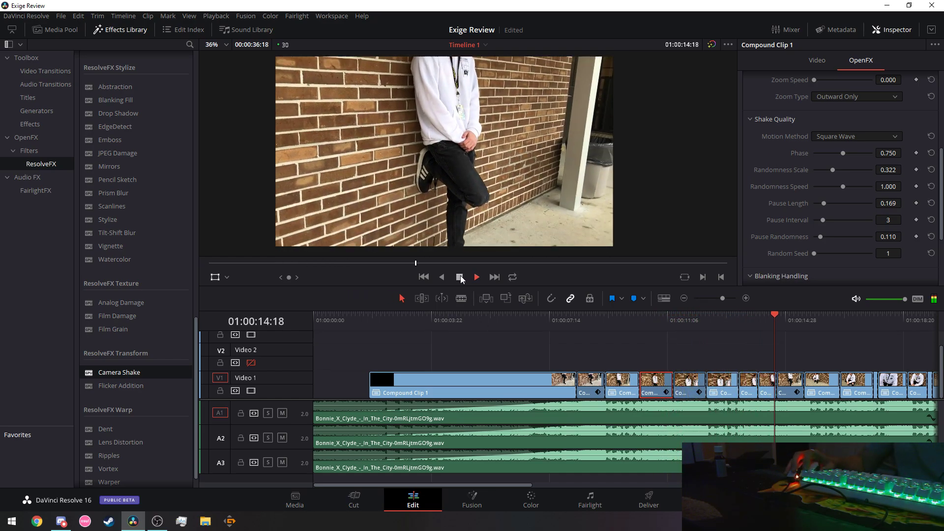
left_click(558, 323)
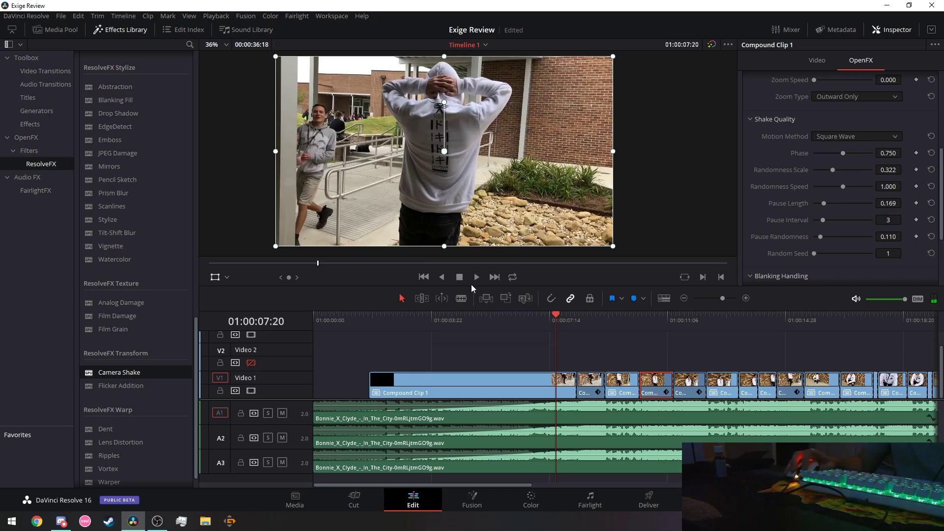
left_click(474, 281)
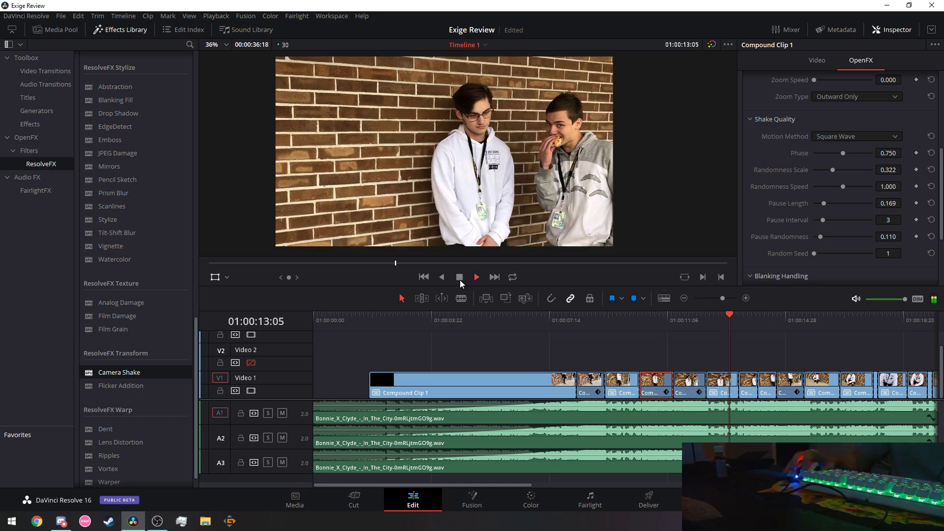
left_click(460, 281)
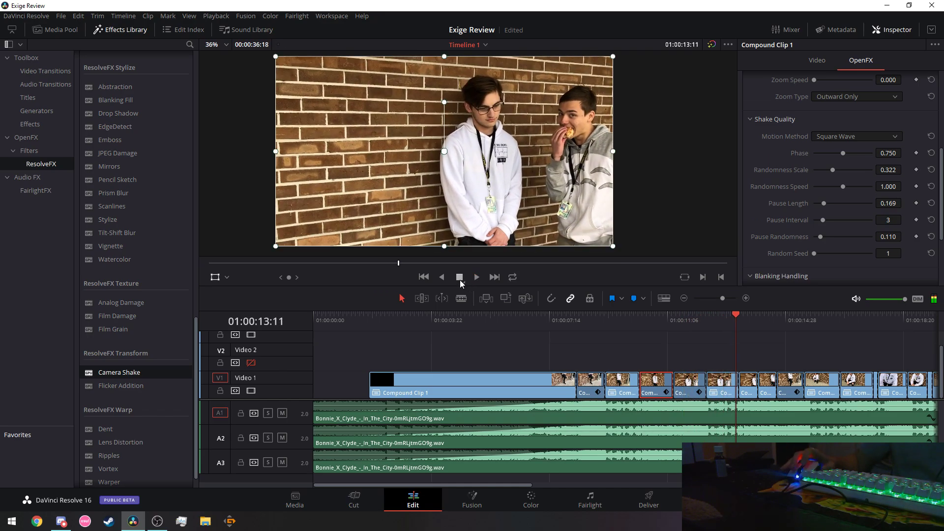
left_click(618, 324)
left_click(452, 321)
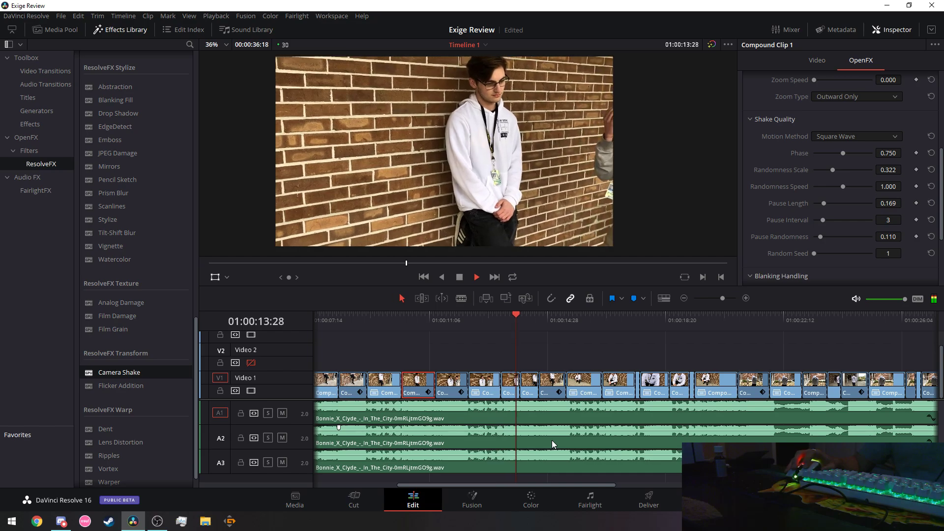
key("space")
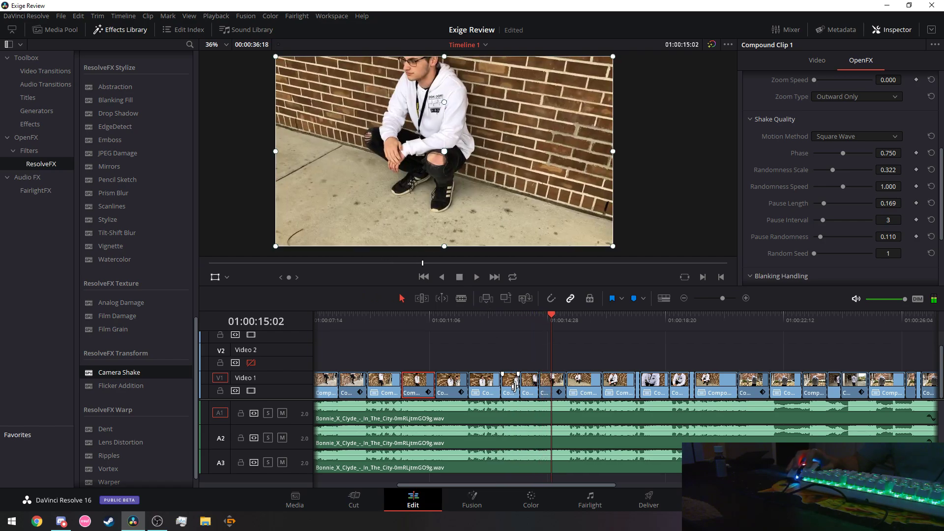
Select the compound clip at the playhead and play back briefly to review the clips.
left_click(511, 389)
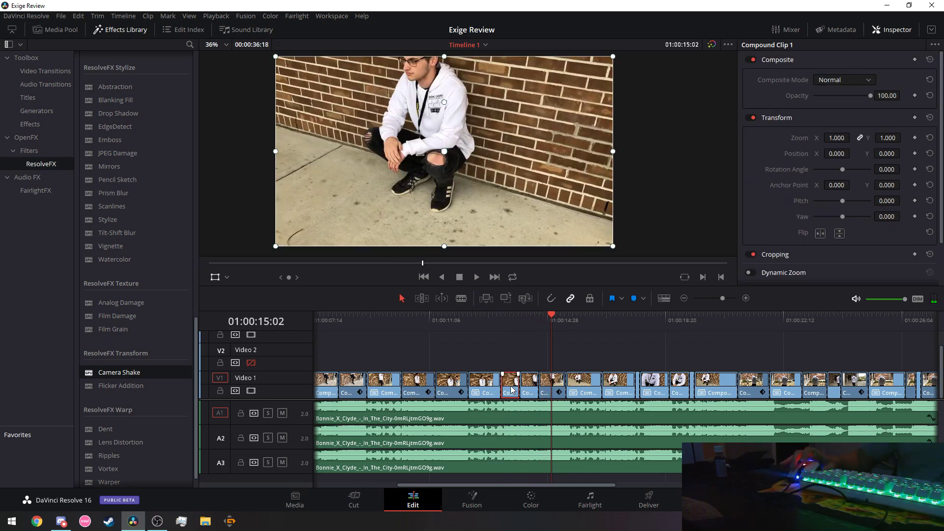
right_click(511, 390)
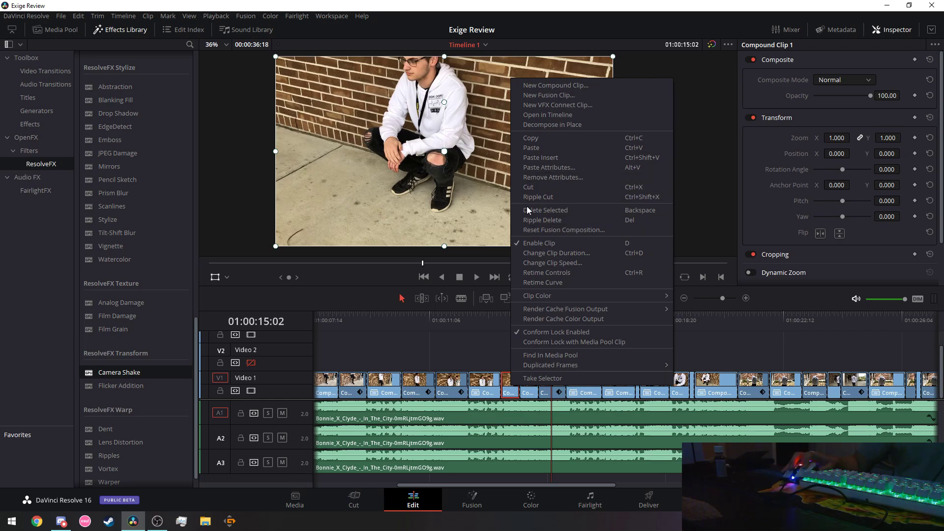
left_click_drag(523, 485, 461, 486)
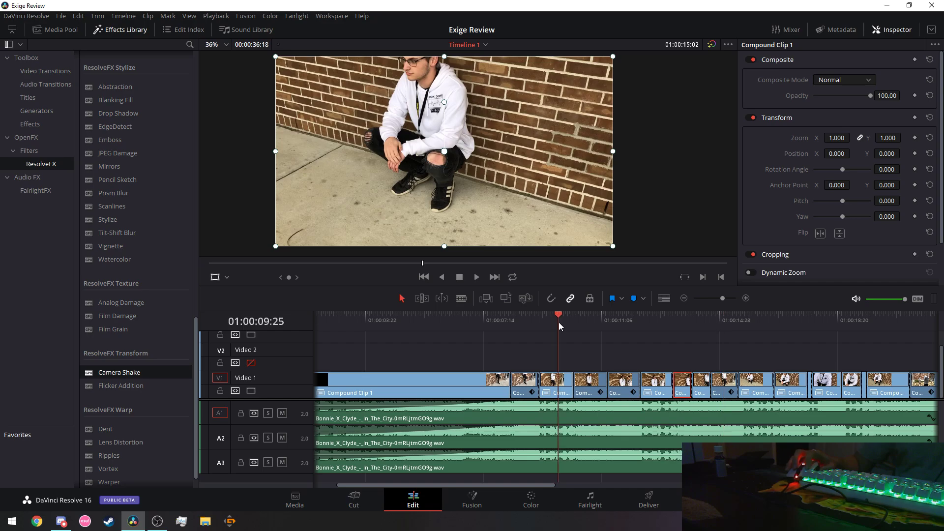
left_click(480, 277)
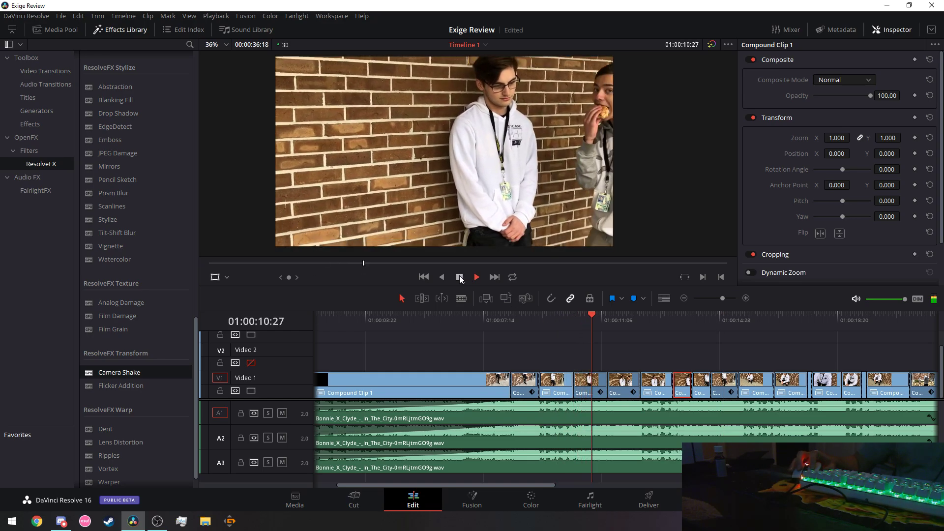
left_click(460, 277)
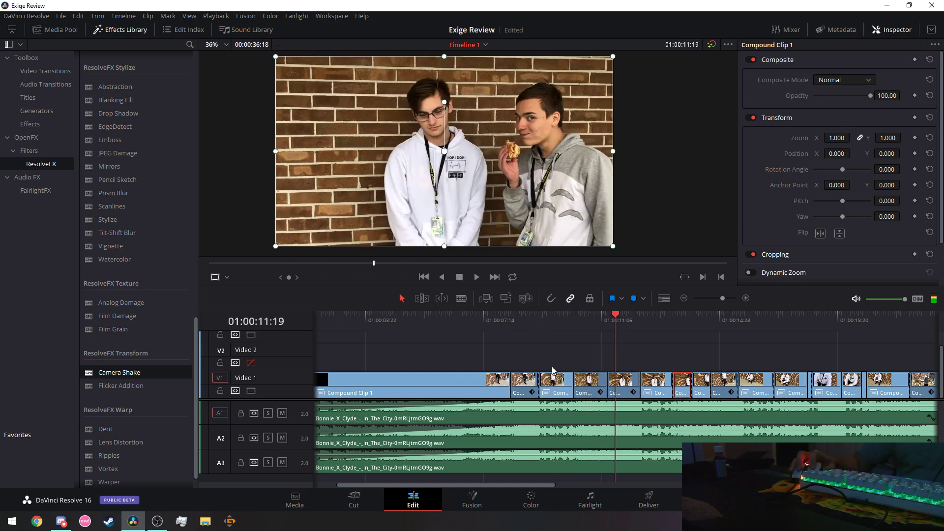
Copy the shaken compound clip and paste its Camera Shake plugin onto the next compound clip.
right_click(594, 393)
left_click(614, 132)
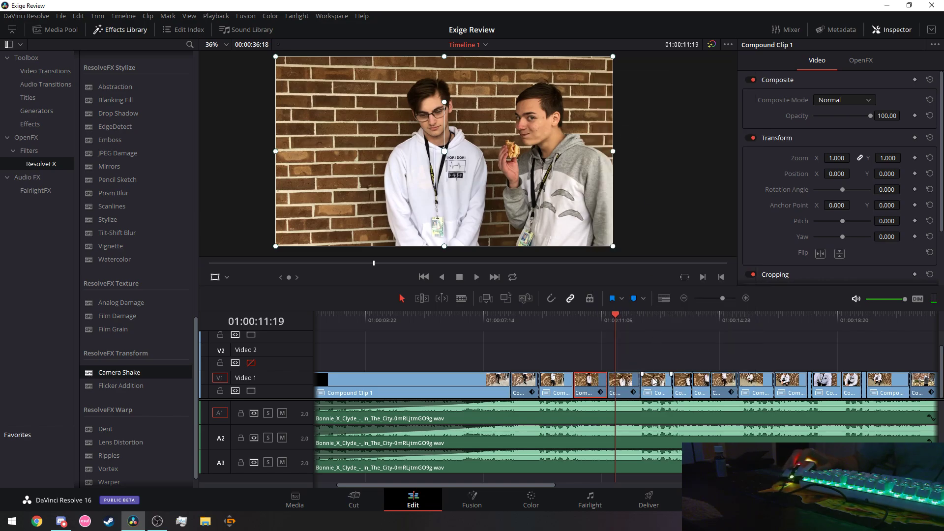
left_click_drag(543, 489, 579, 488)
left_click(581, 388)
right_click(581, 389)
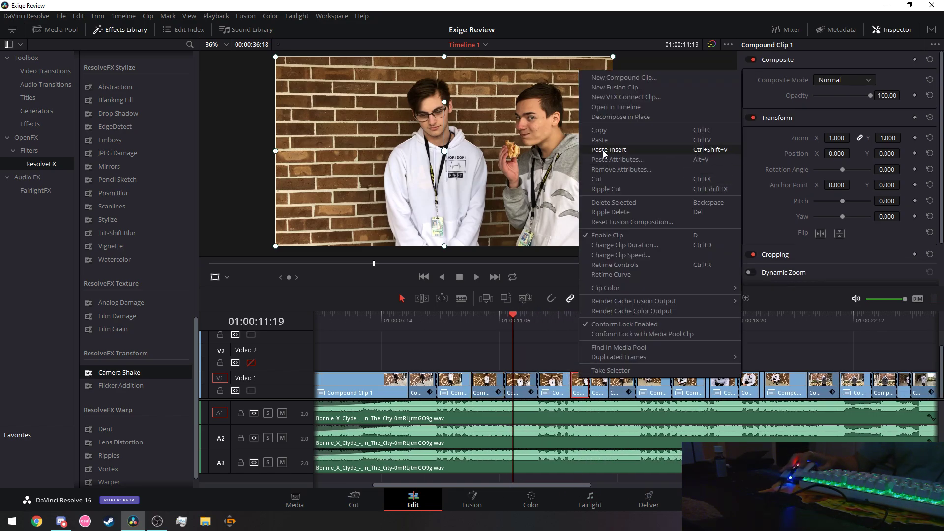
left_click(606, 160)
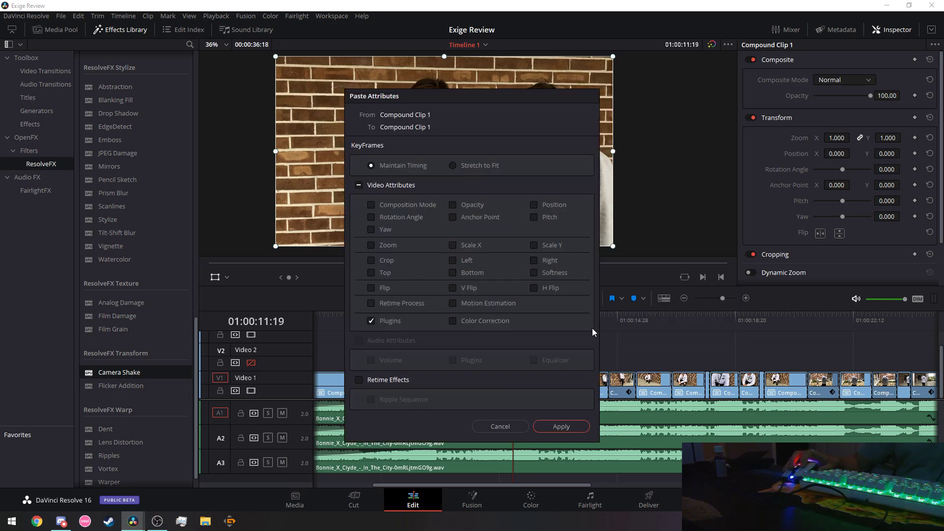
left_click(561, 426)
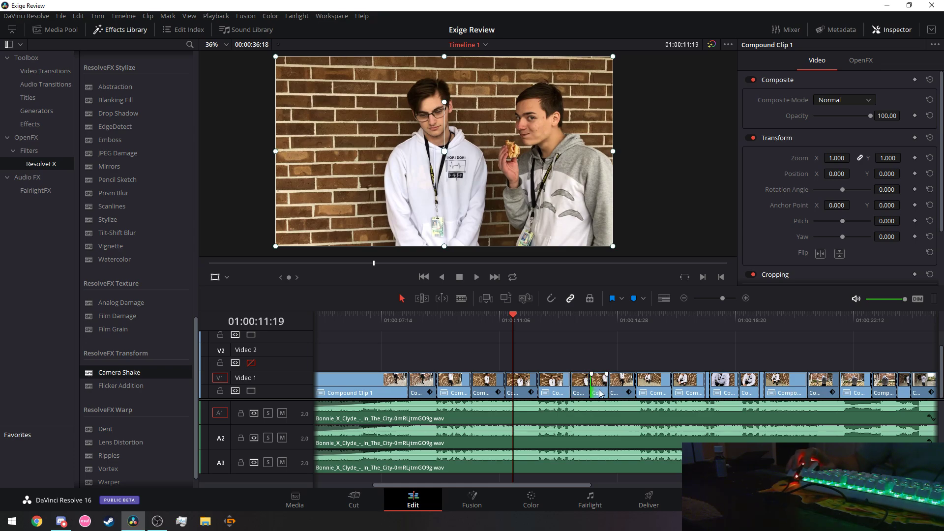
right_click(600, 394)
Paste the copied Camera Shake plugin onto the selected clip and play back to check it.
left_click(632, 171)
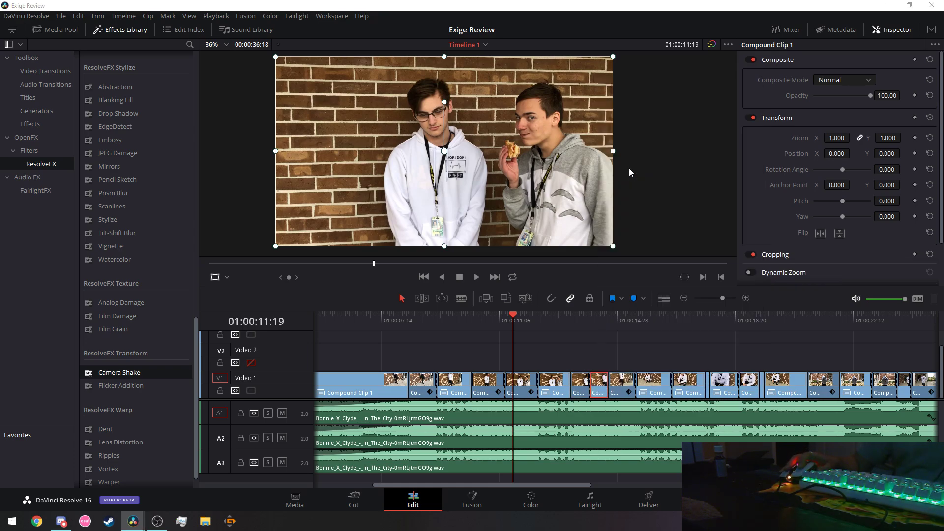
left_click(564, 427)
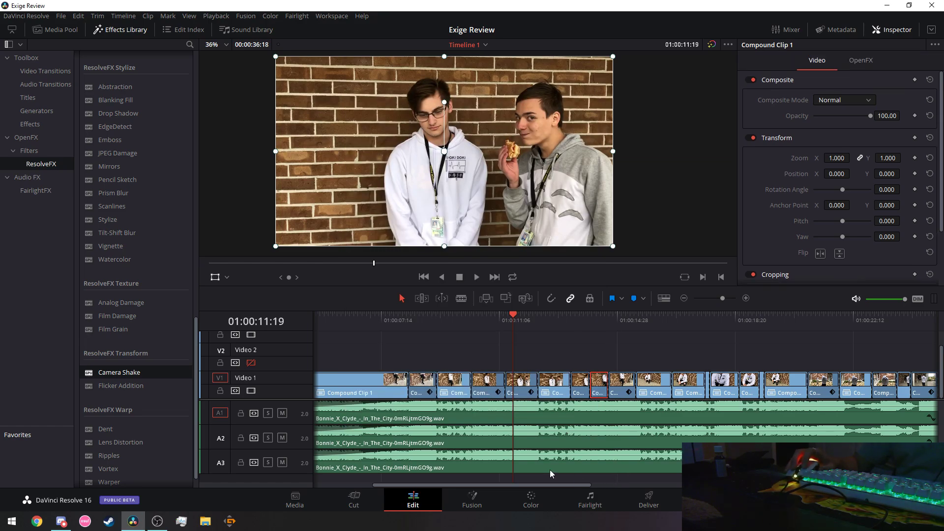
left_click_drag(521, 485, 573, 497)
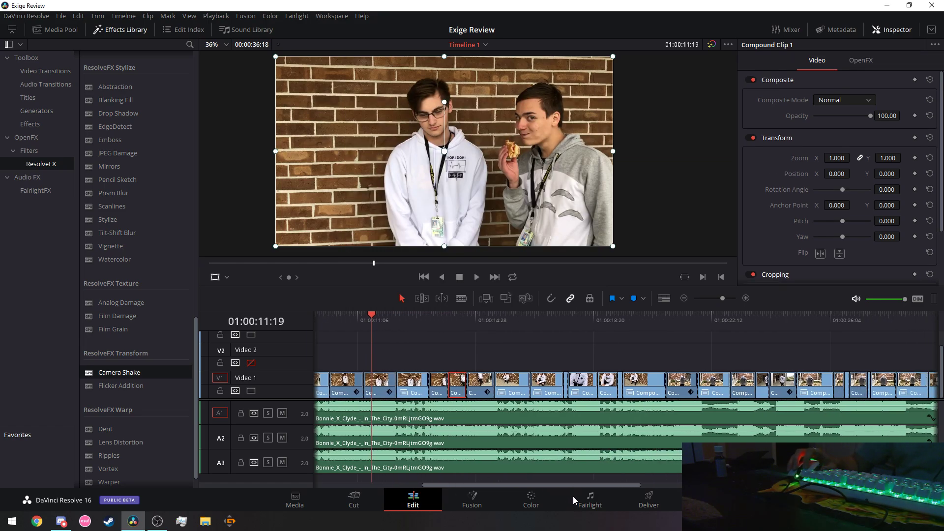
left_click(473, 279)
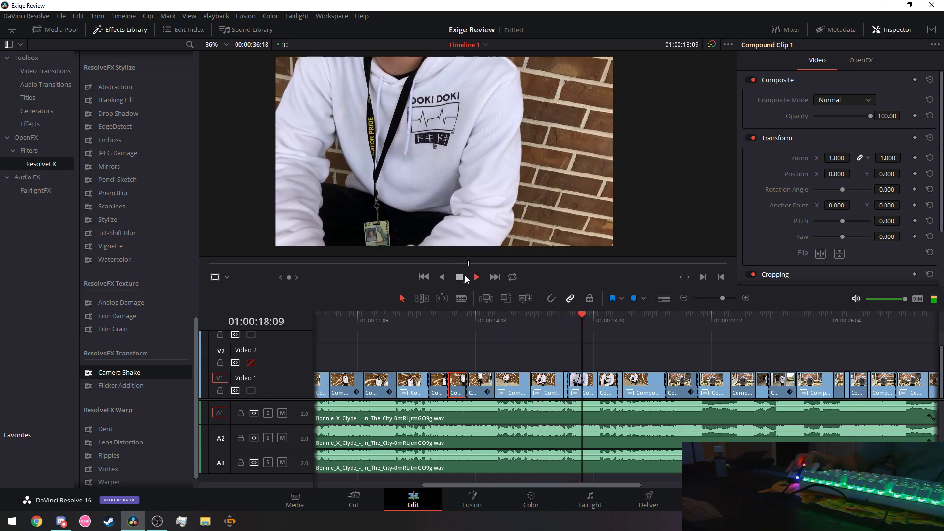
left_click(476, 279)
Paste the plugin onto the next compound clip around 01:00:16 and preview from 01:00:15:08.
scroll(603, 486, "right", 3)
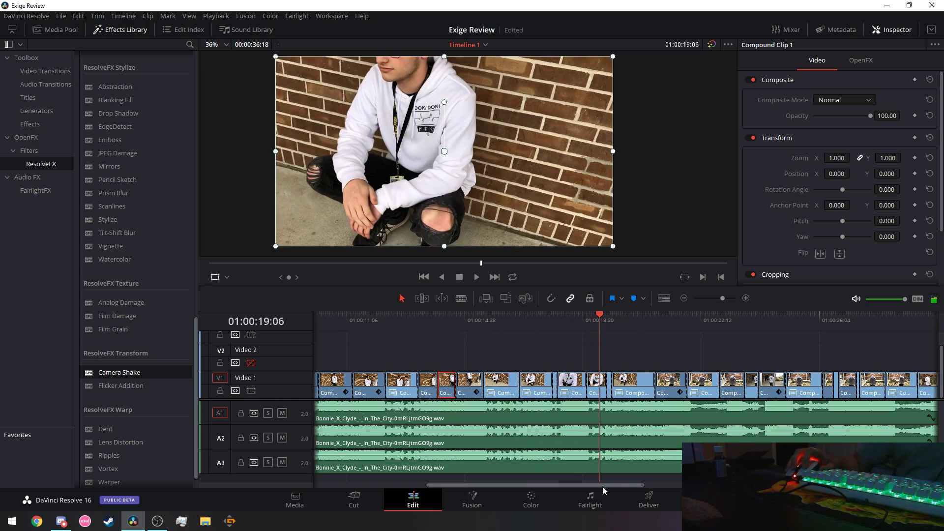
right_click(517, 396)
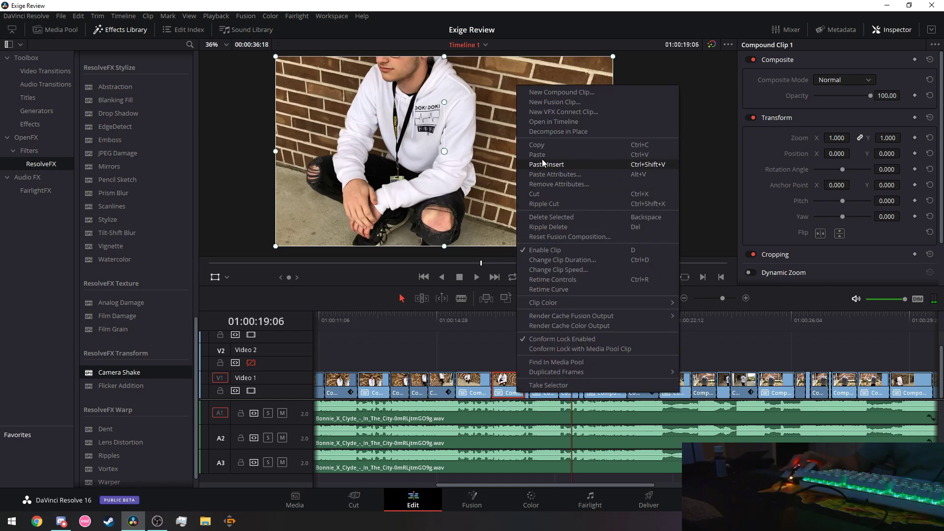
left_click(566, 176)
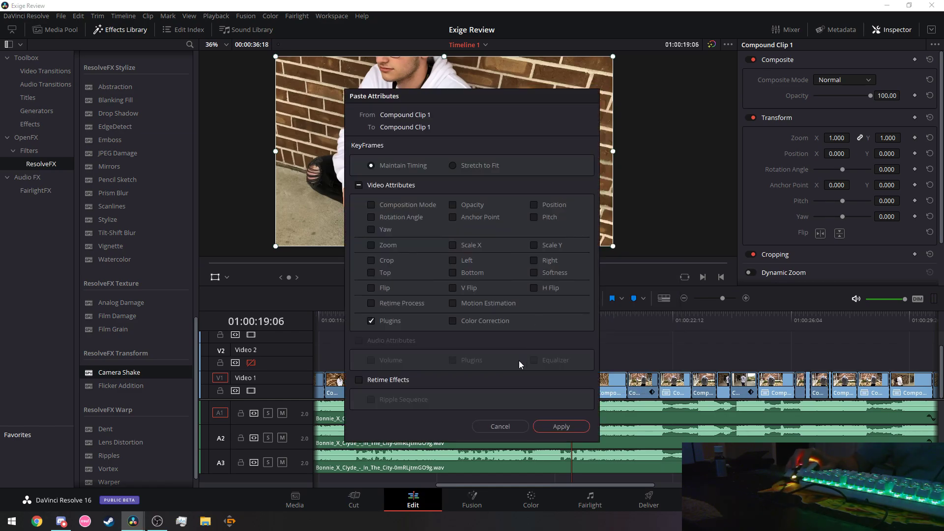
left_click(560, 364)
left_click(447, 317)
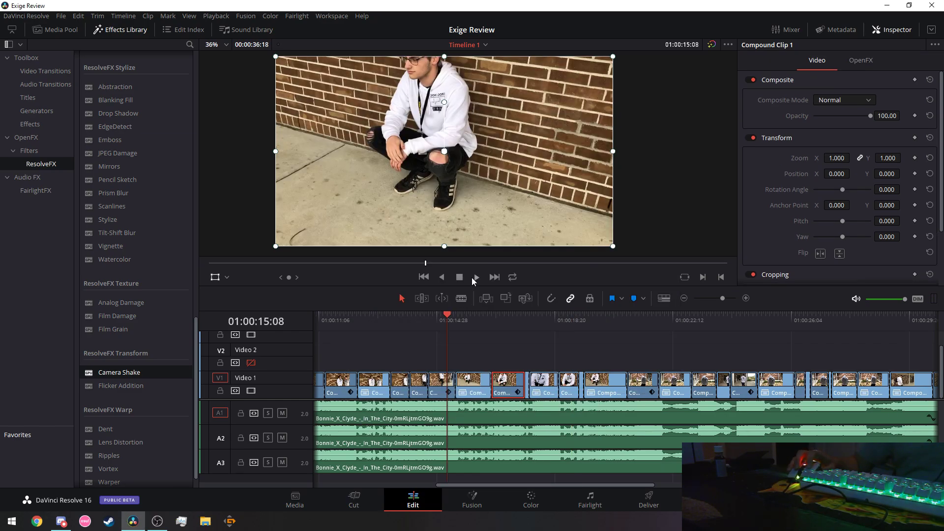
left_click(475, 278)
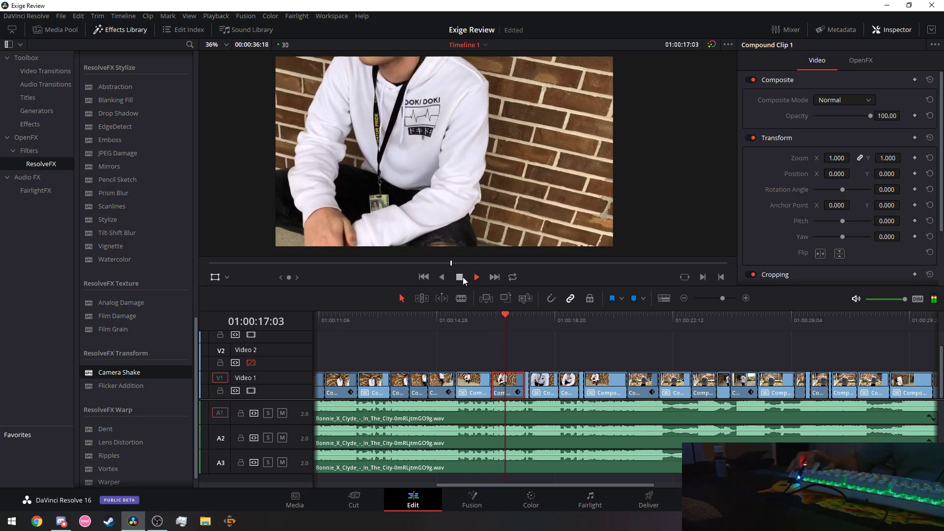
left_click(463, 276)
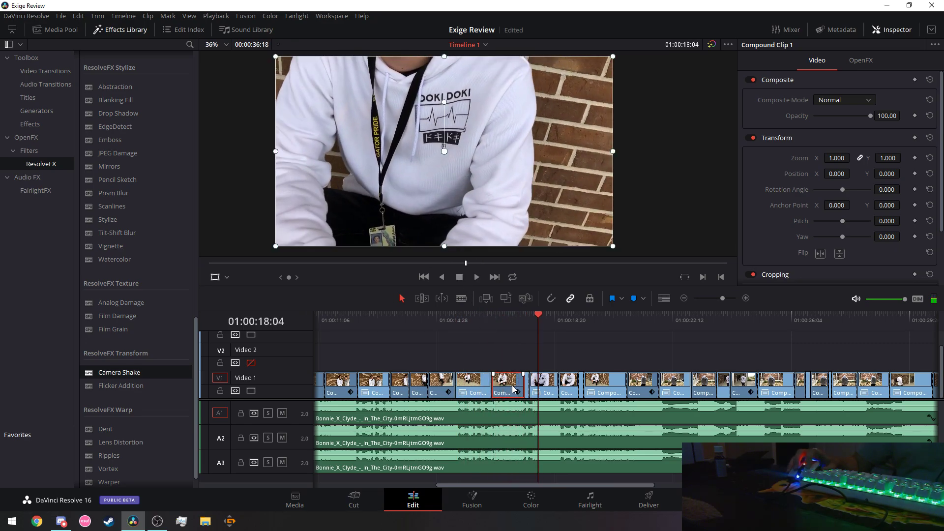
In this clip's Camera Shake settings, lower PTR Speed to 1.169.
left_click(847, 60)
scroll(791, 193, "up", 5)
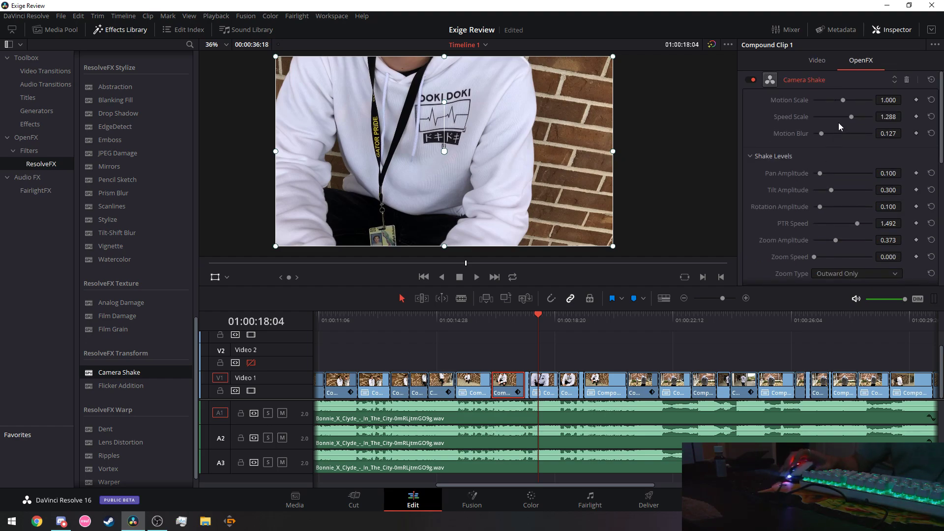
left_click_drag(847, 117, 844, 116)
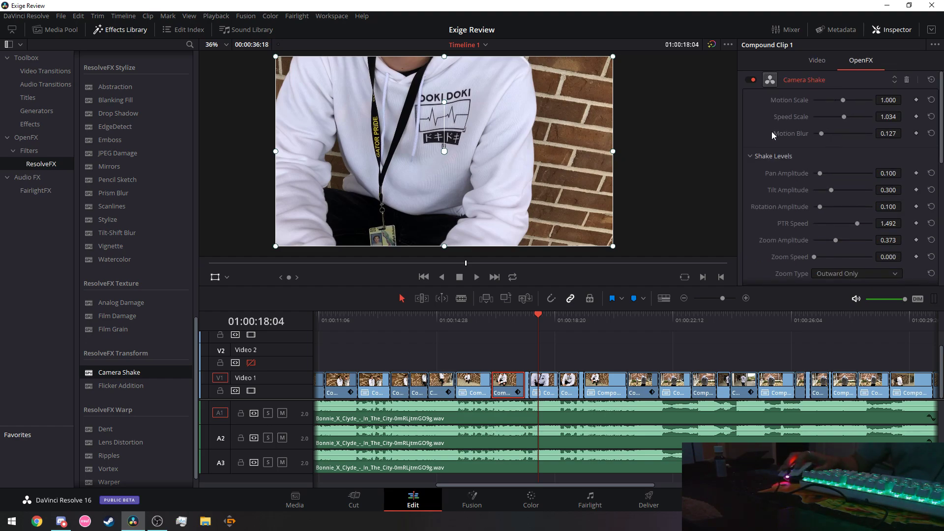
scroll(772, 132, "down", 2)
scroll(770, 147, "down", 2)
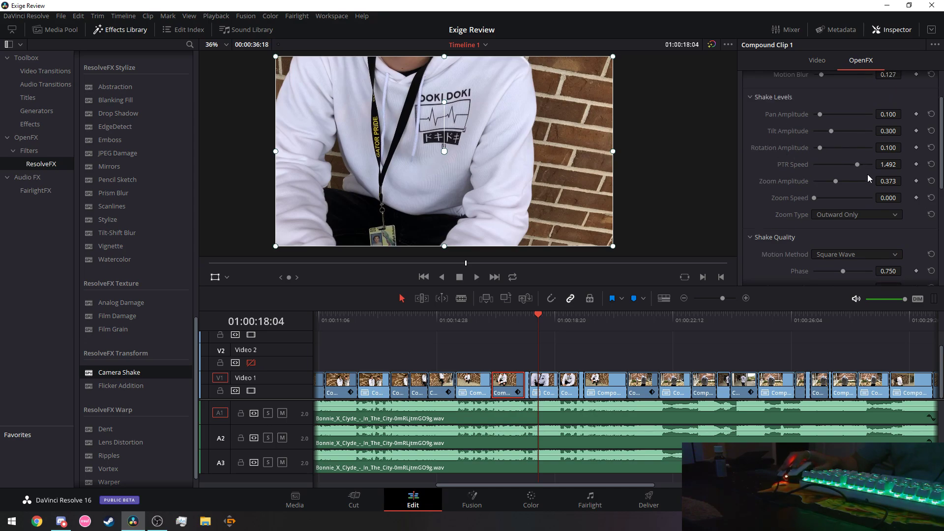
left_click_drag(858, 164, 848, 164)
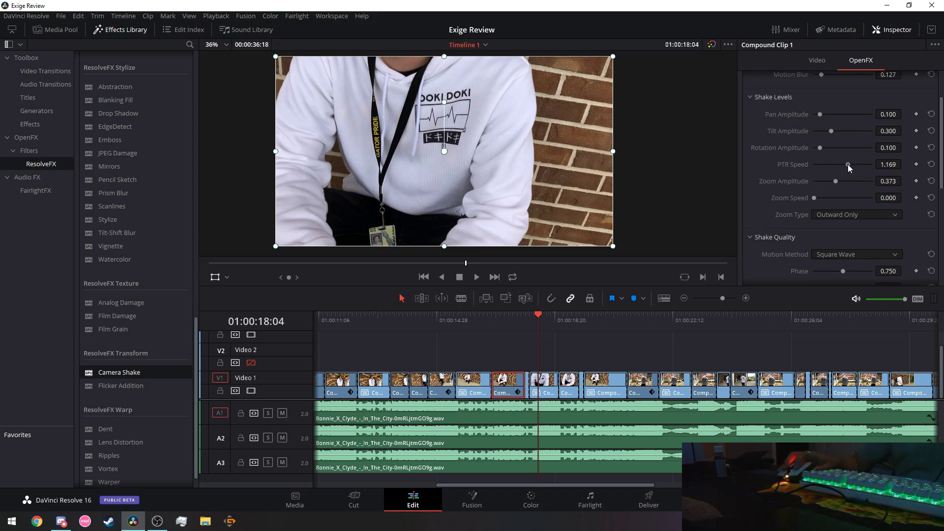
scroll(760, 193, "down", 2)
scroll(758, 195, "up", 2)
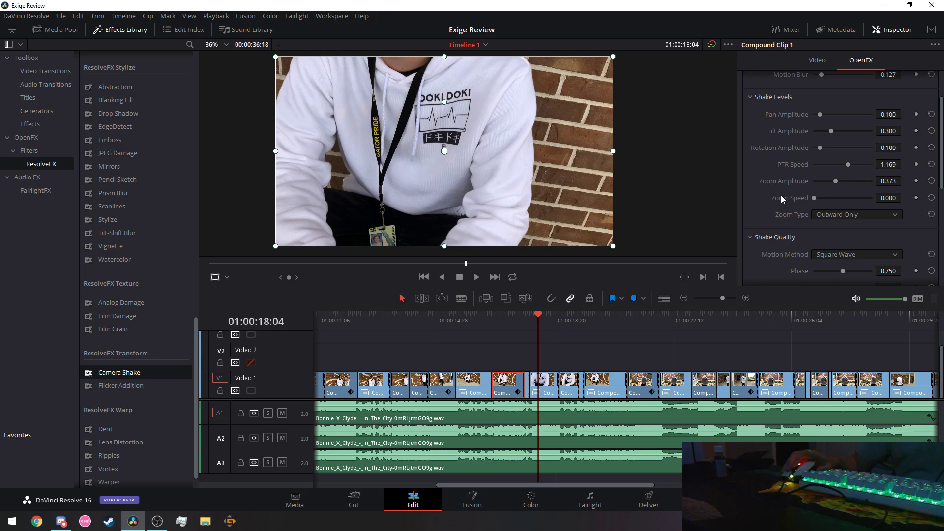
Reduce Zoom Amplitude to 0.296 and raise Pause Randomness to 0.119.
left_click_drag(837, 181, 831, 181)
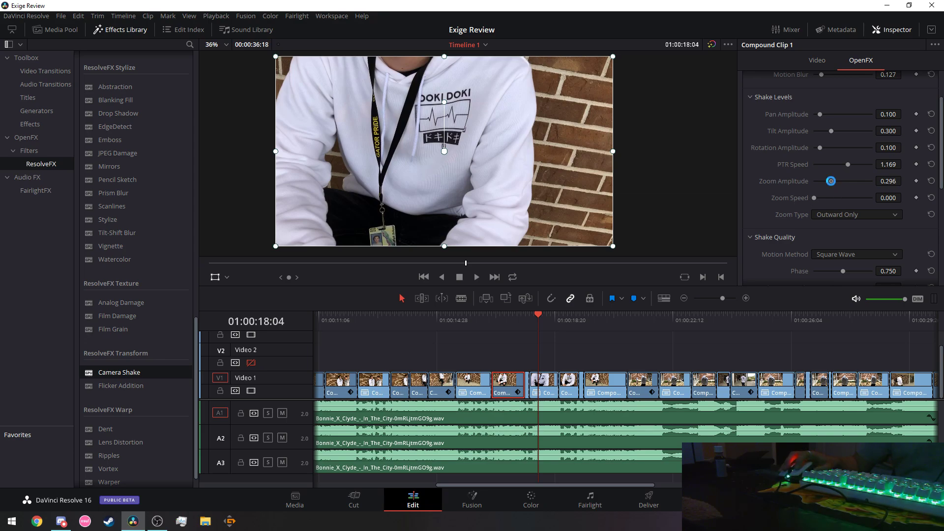
scroll(771, 182, "up", 2)
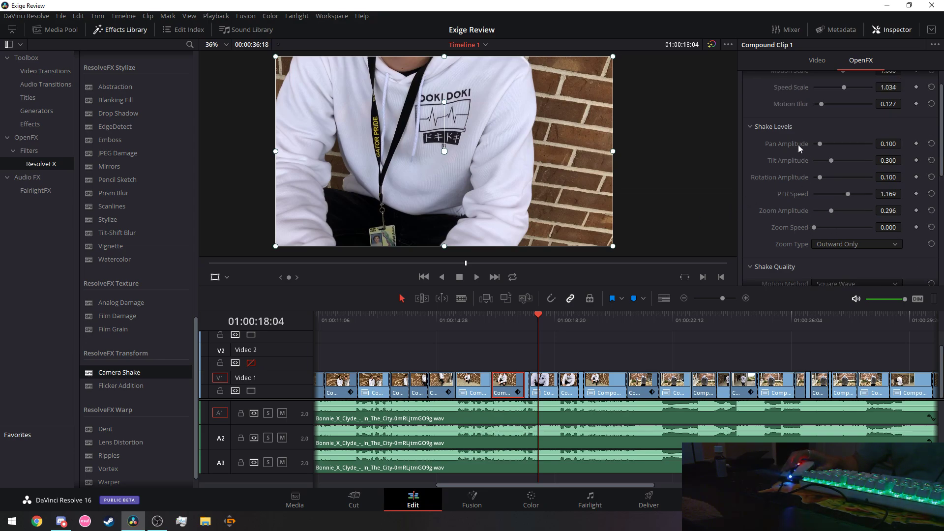
scroll(771, 166, "down", 10)
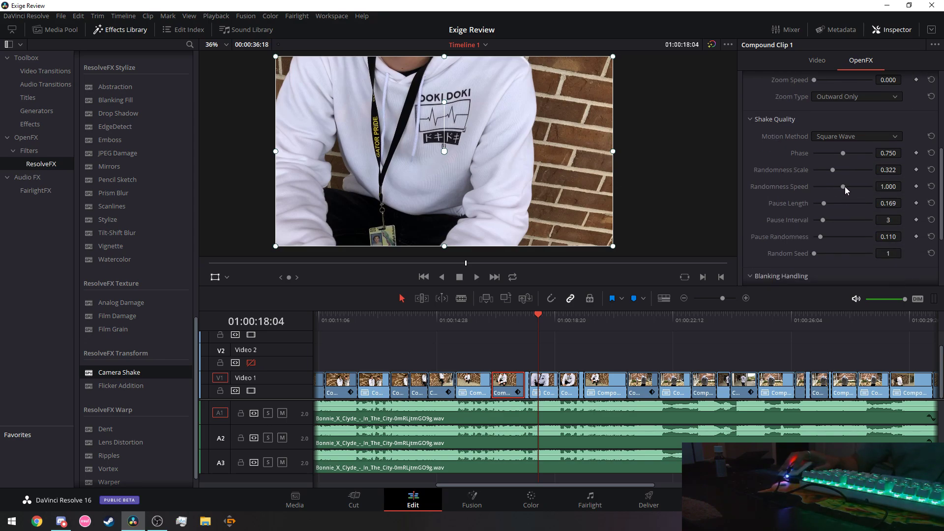
scroll(775, 201, "down", 2)
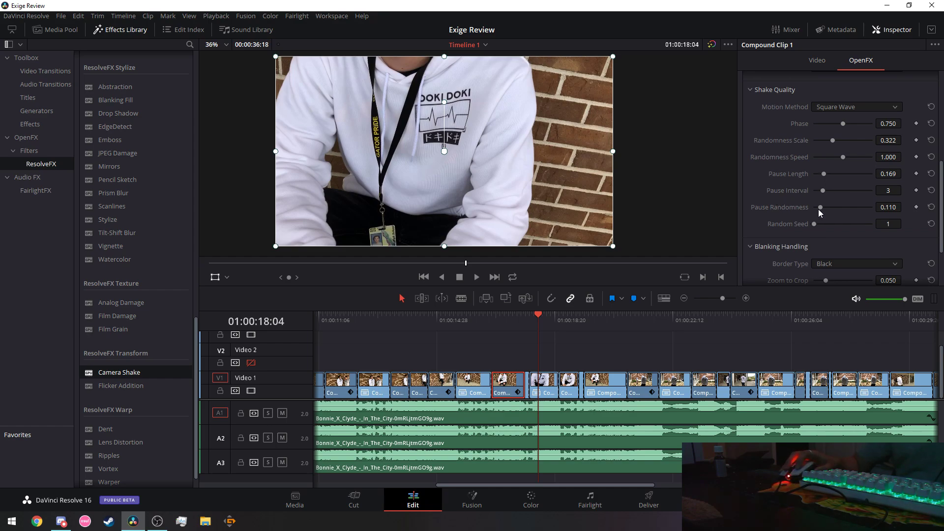
left_click_drag(819, 207, 821, 207)
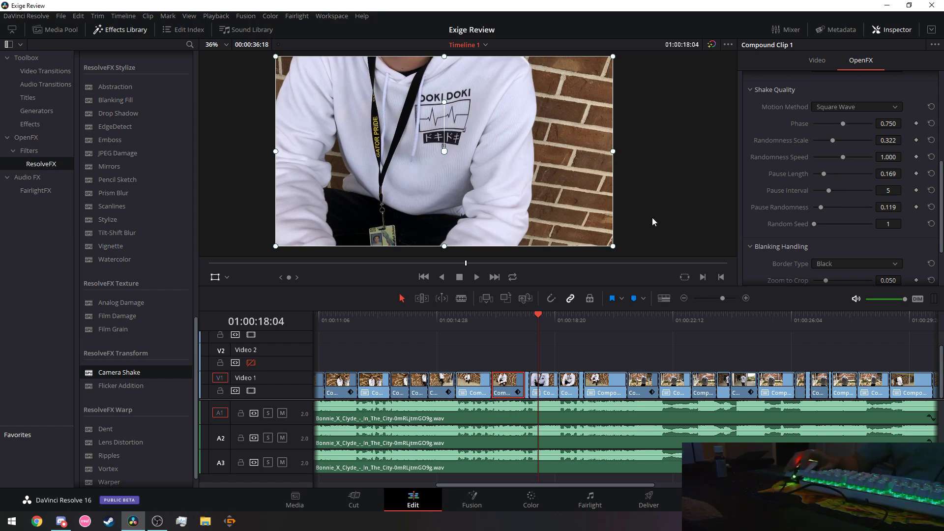
Preview the shake from about 01:00:12:06, then replay from 01:00:13:15 to 01:00:19:06.
left_click(421, 315)
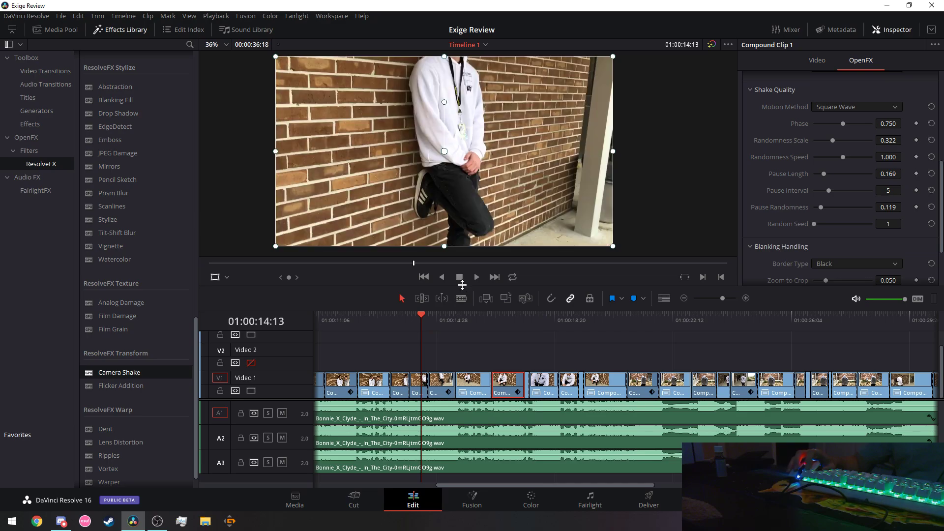
left_click(350, 315)
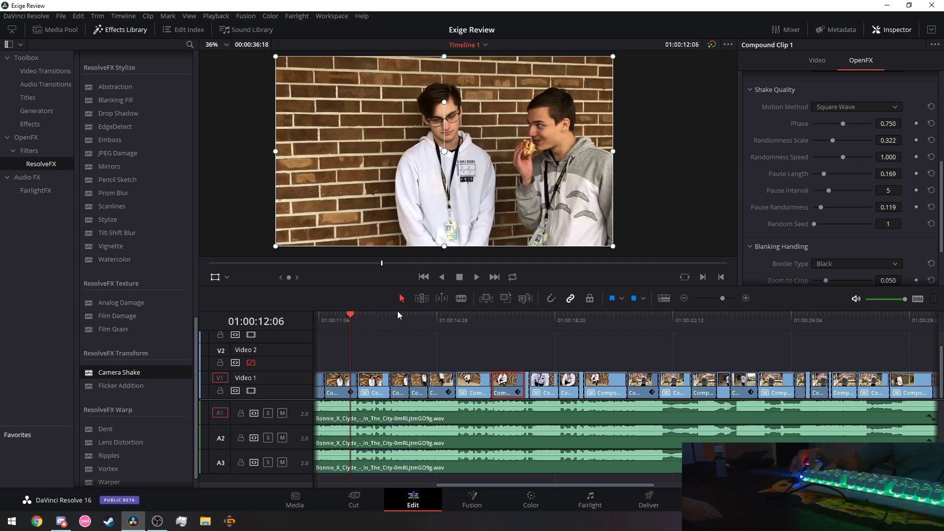
left_click(473, 277)
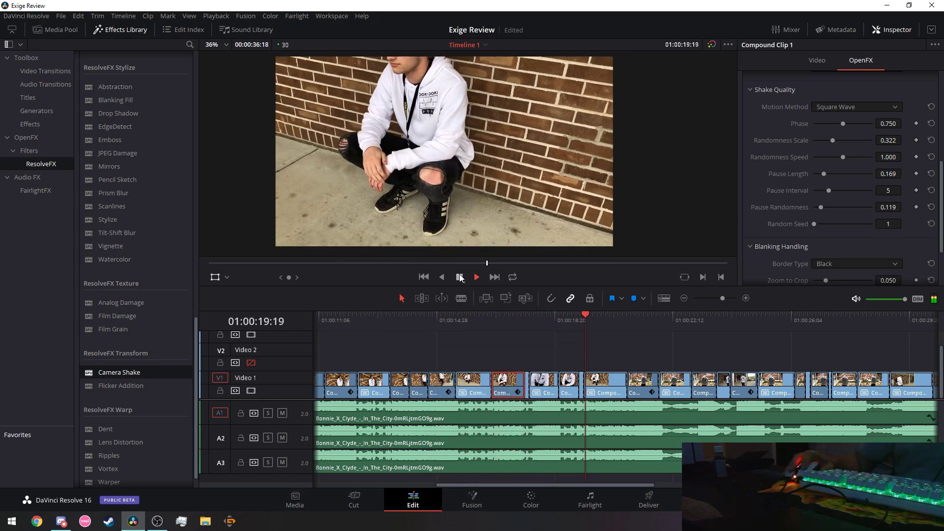
left_click(459, 278)
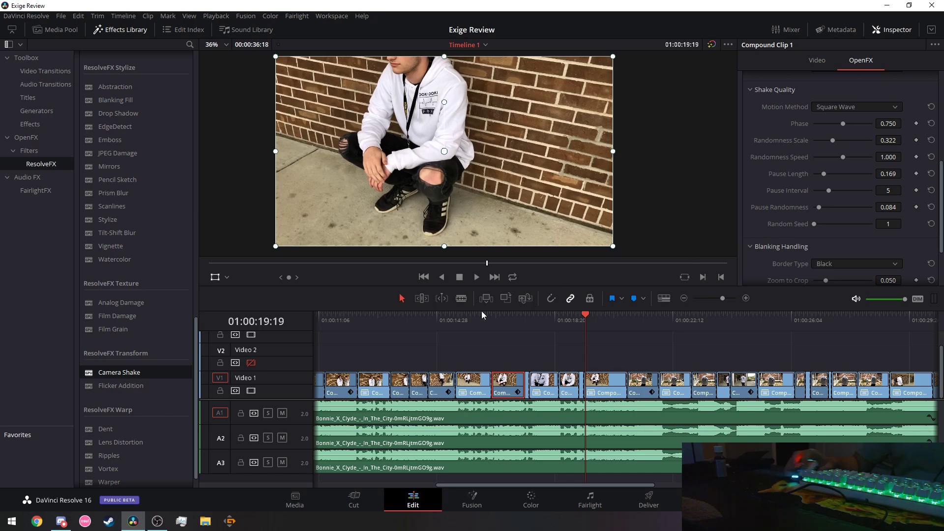
left_click(420, 321)
left_click(392, 319)
left_click(476, 278)
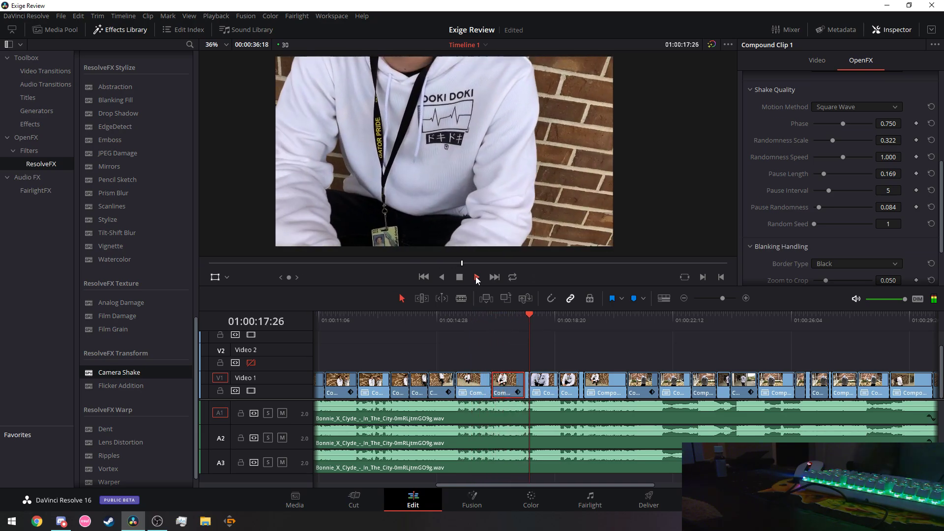
left_click(459, 277)
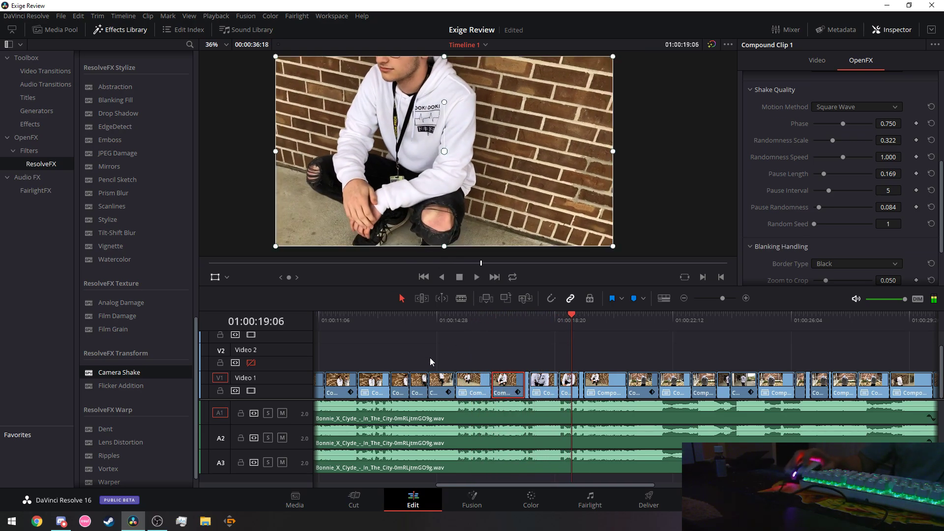
Copy the Camera Shake compound clip and play from 01:00:16:00.
left_click(420, 386)
right_click(420, 386)
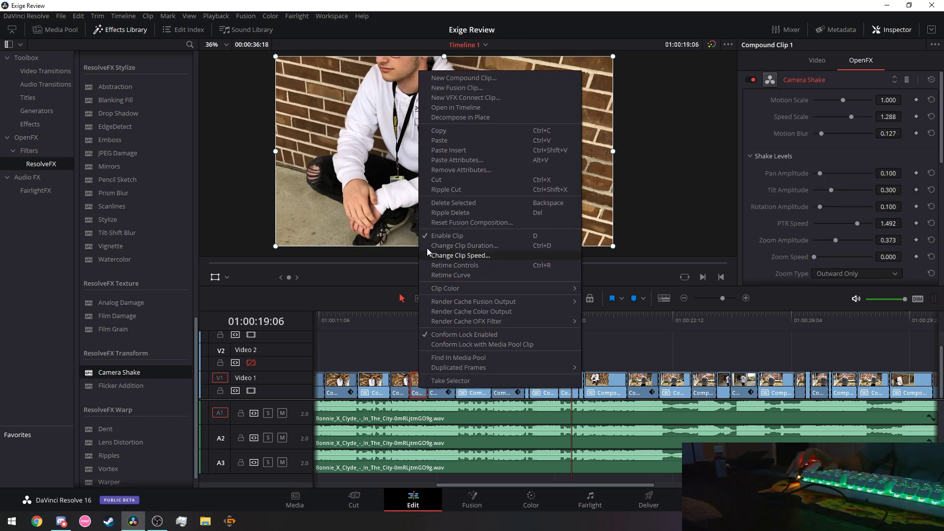
left_click(456, 130)
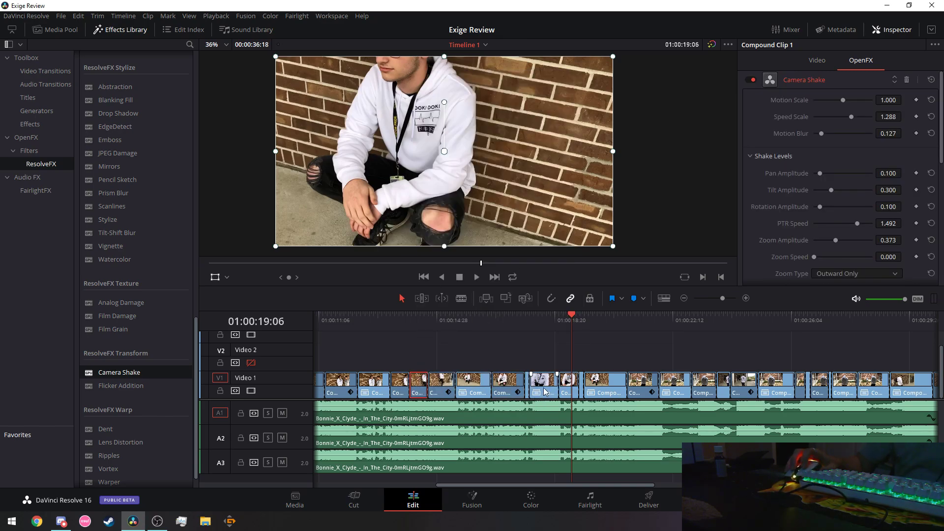
left_click(471, 321)
left_click(476, 277)
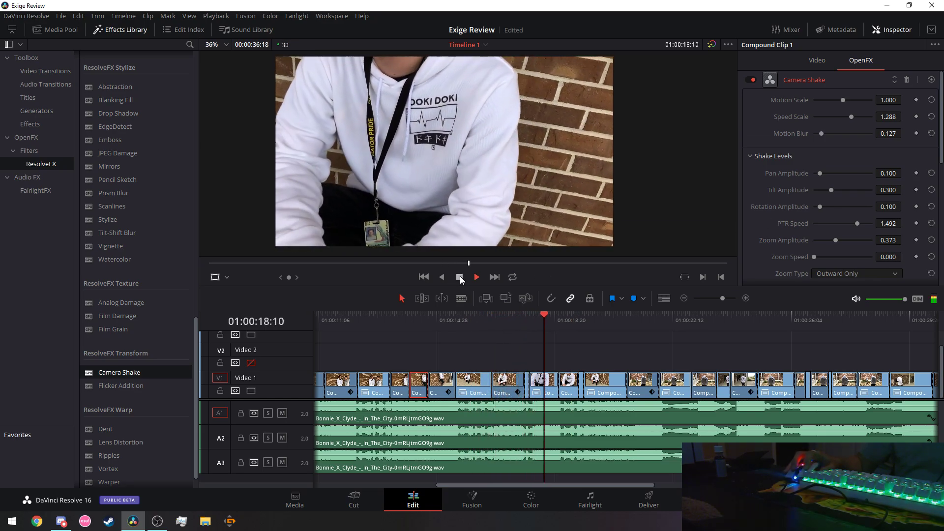
left_click(460, 277)
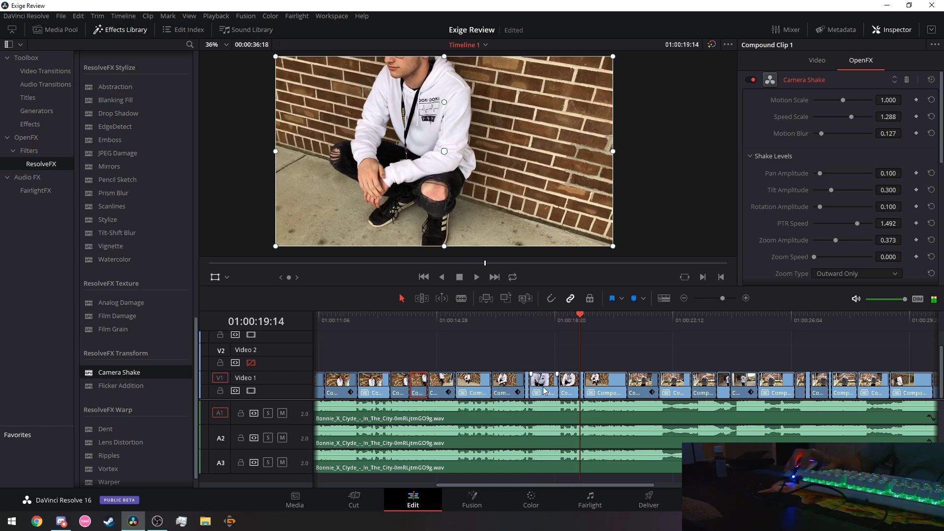
Paste the copied Camera Shake onto the compound clip near 01:00:18, then return to 01:00:13:19.
right_click(544, 388)
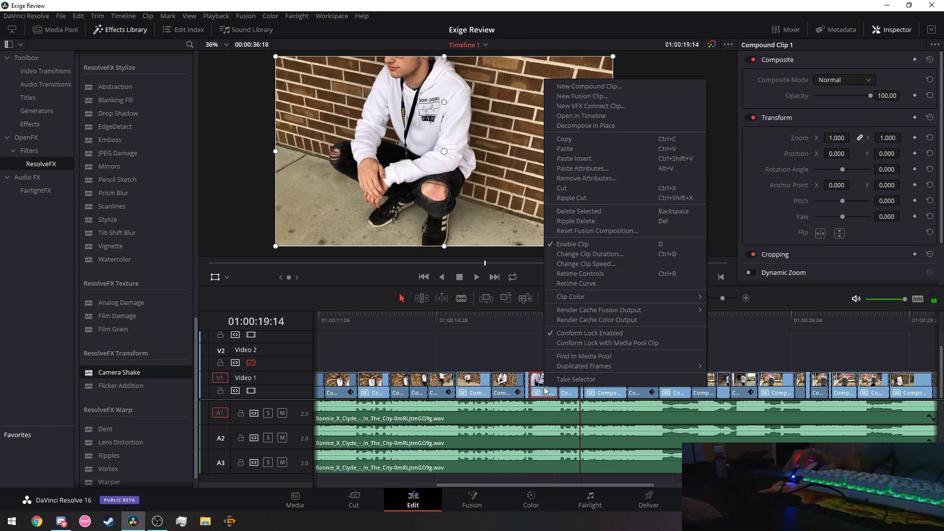
left_click(595, 170)
left_click(561, 427)
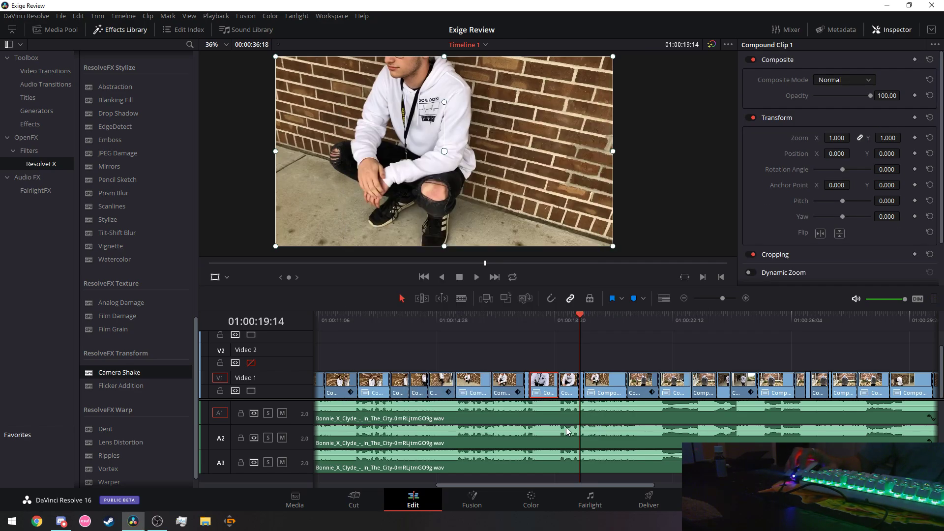
left_click(396, 318)
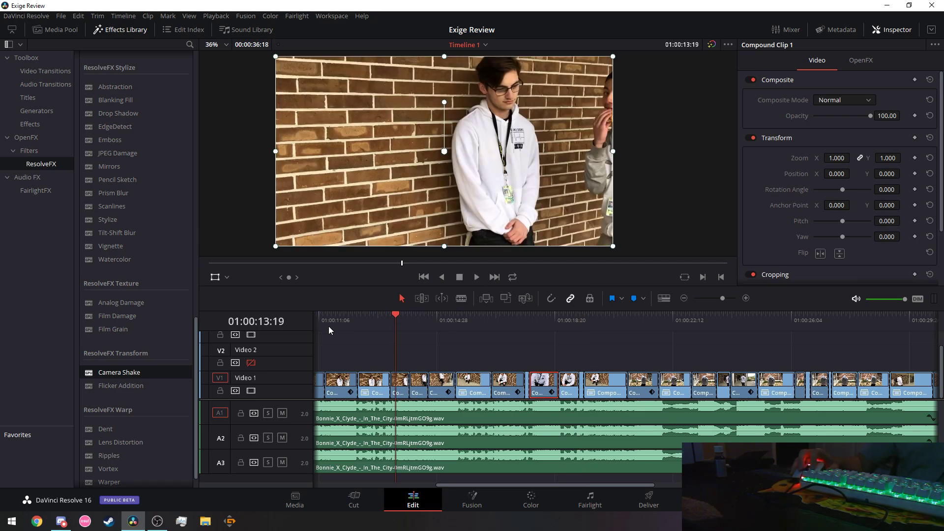
Play from about 01:00:11:16 to 01:00:32:19, replay from 01:00:28:27, and park at 01:00:30:00.
left_click(329, 326)
left_click(476, 277)
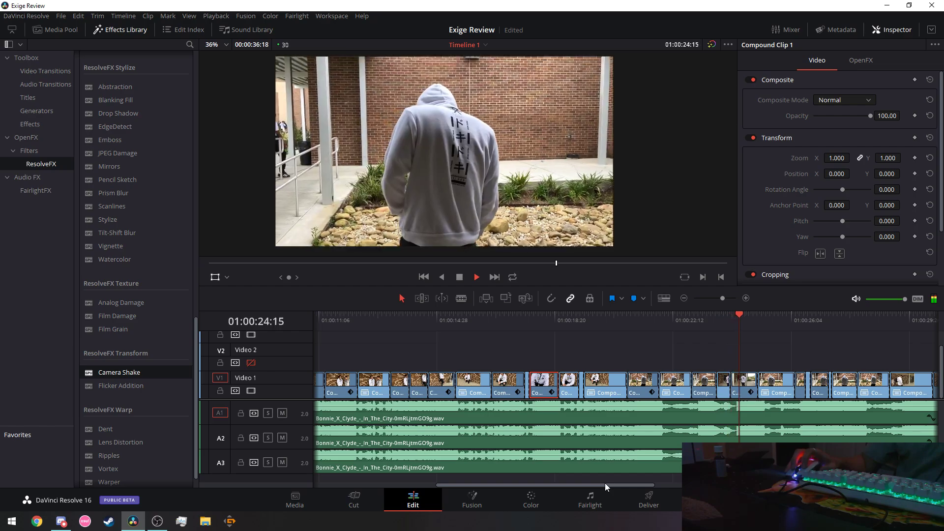
left_click_drag(606, 486, 665, 497)
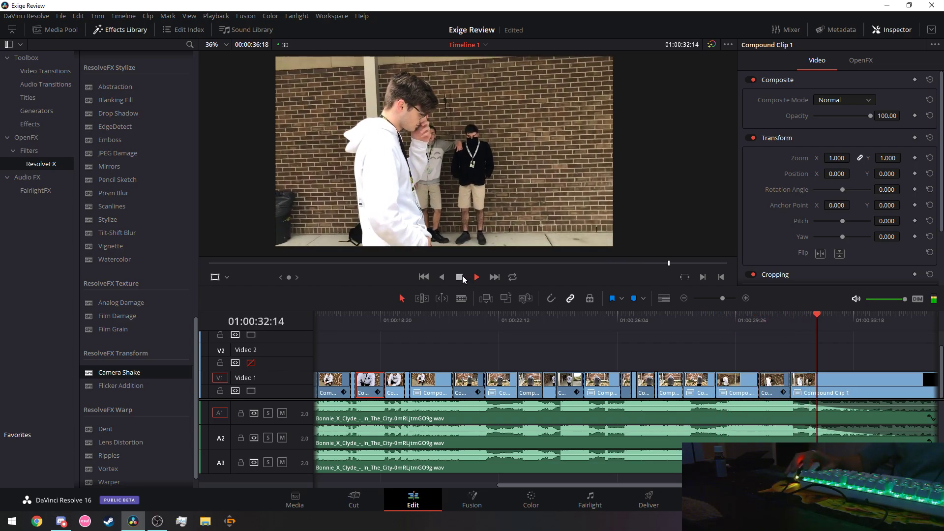
left_click(462, 277)
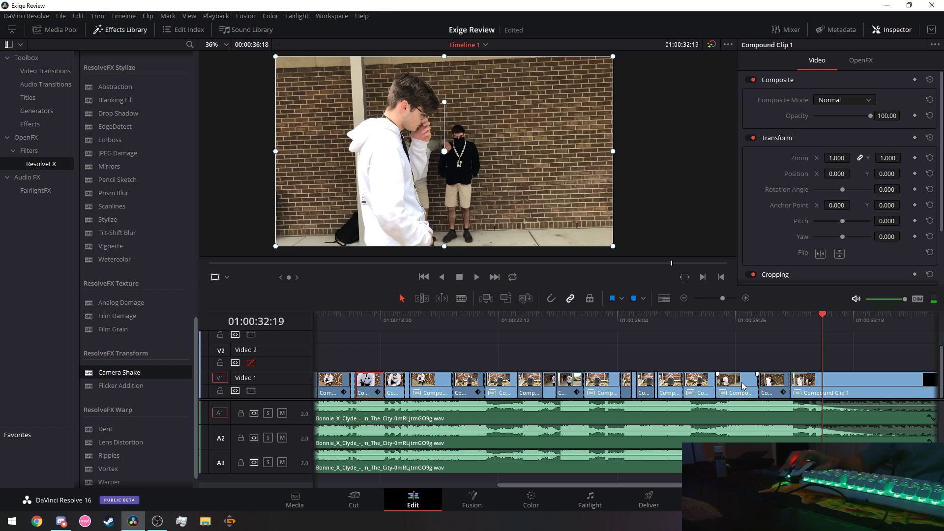
left_click(736, 319)
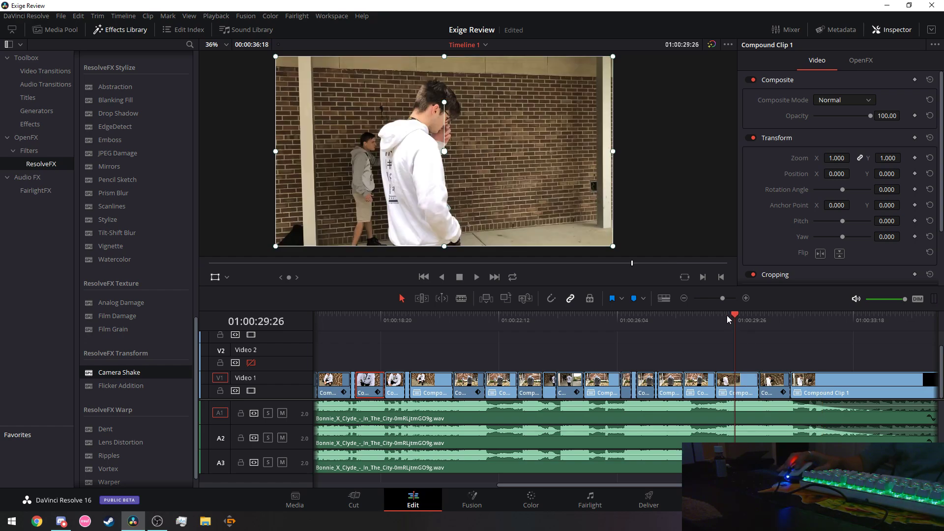
mouse_move(728, 319)
left_mouse_down()
mouse_move(714, 317)
mouse_move(729, 320)
left_mouse_up()
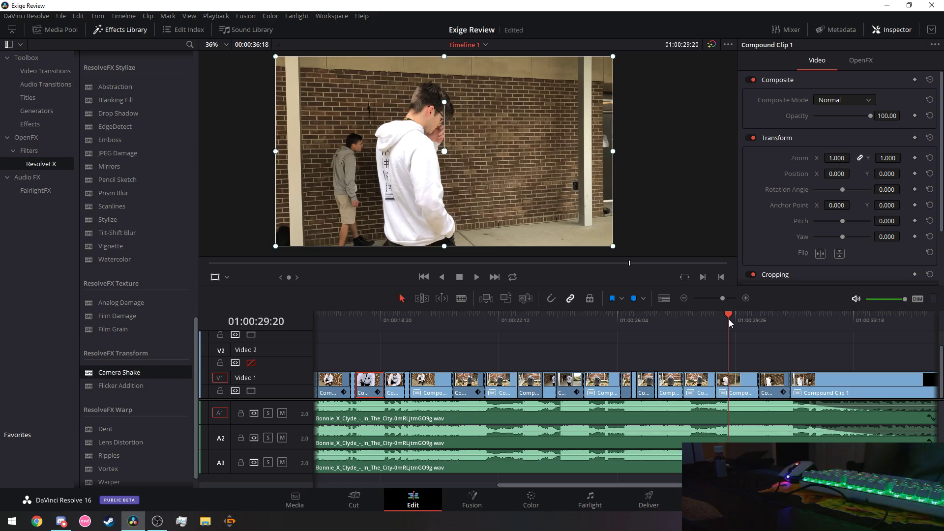
left_click_drag(729, 320, 707, 320)
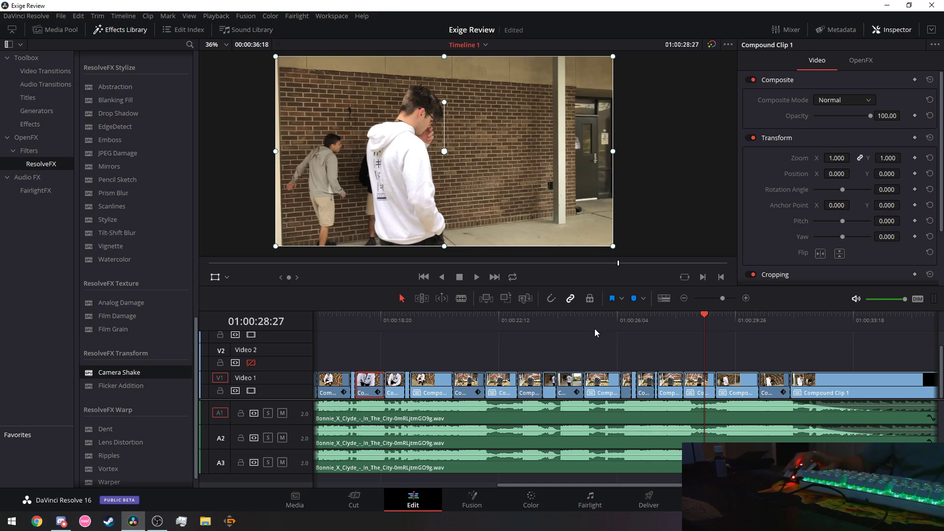
key("space")
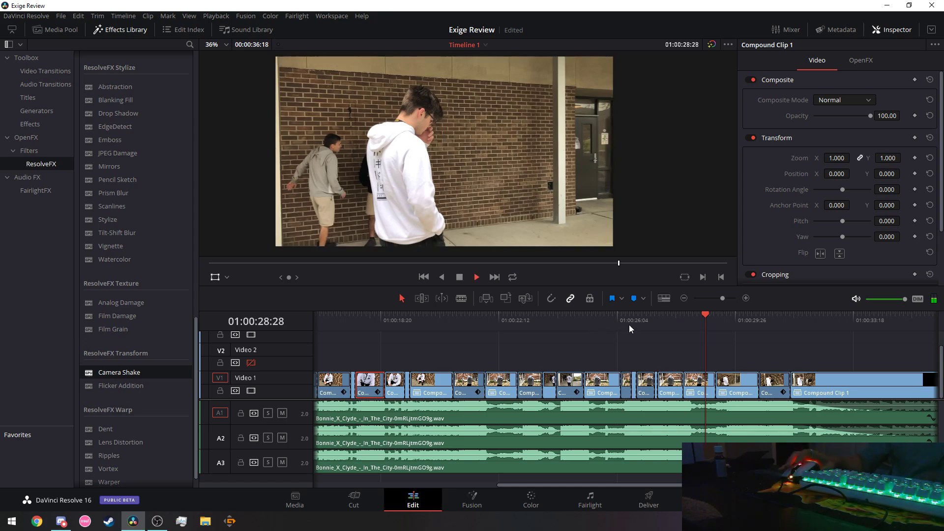
left_click(740, 318)
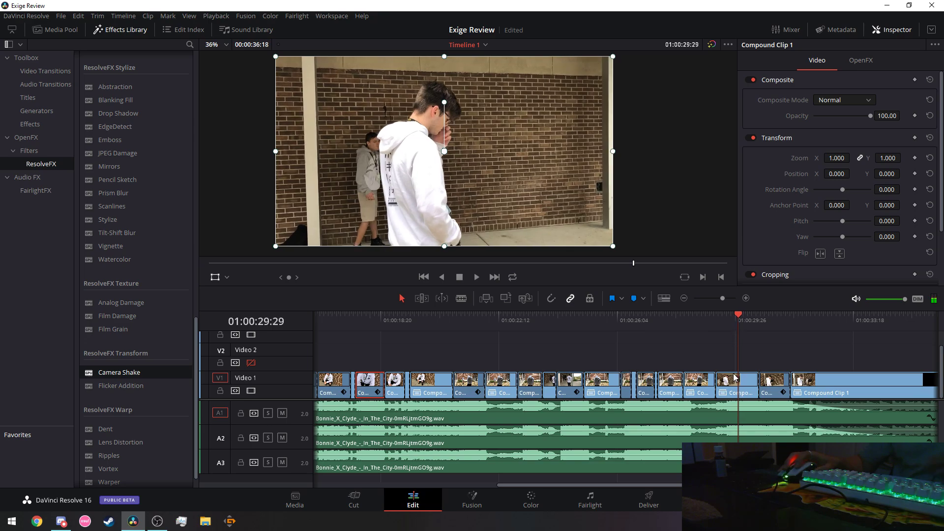
Cut the Video 1 compound clip at 01:00:30:00 with the Blade tool, then return to Selection.
left_click(461, 298)
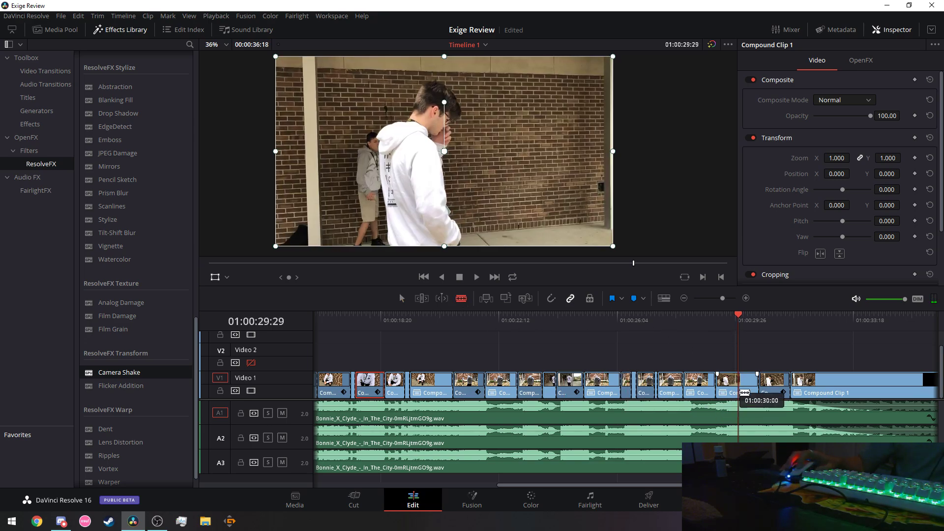
left_click(738, 386)
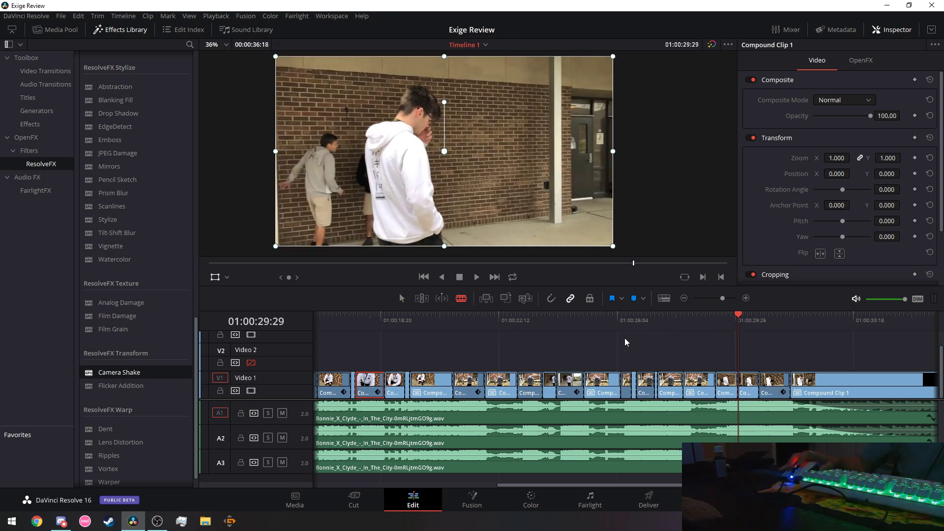
left_click(401, 299)
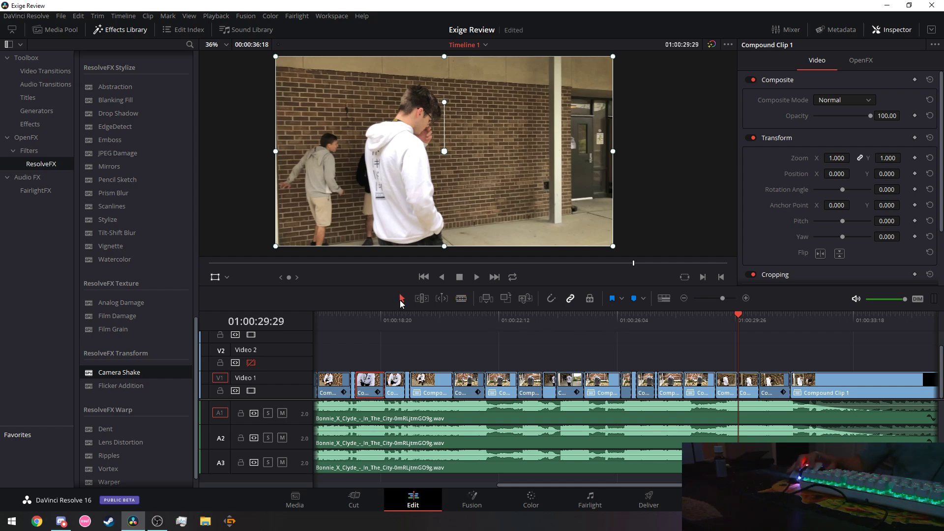
left_click(477, 277)
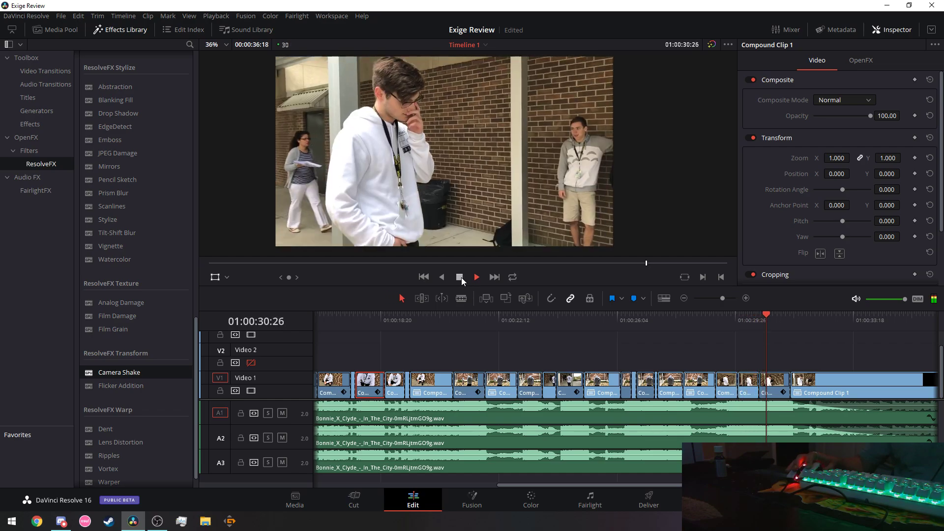
left_click(459, 277)
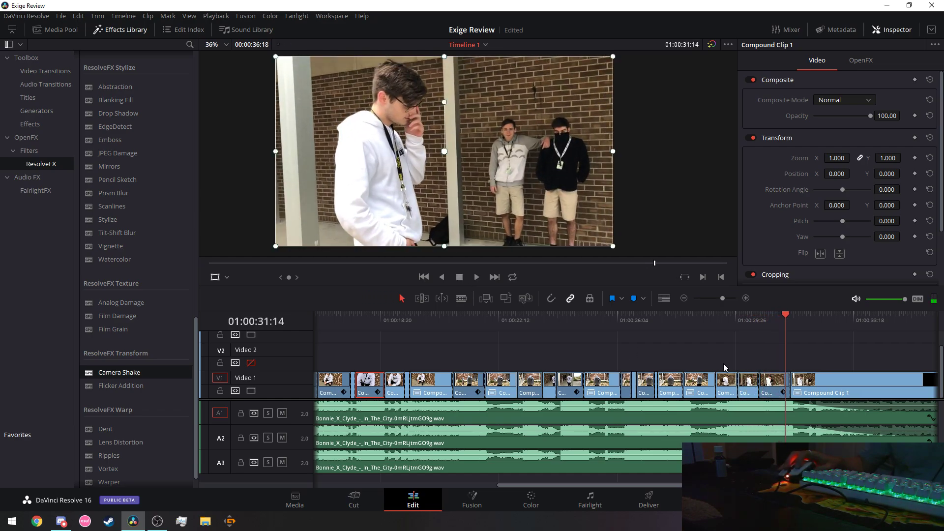
Replay around the cut from 01:00:28:11, then play again from 01:00:13:05.
left_click(688, 319)
key("space")
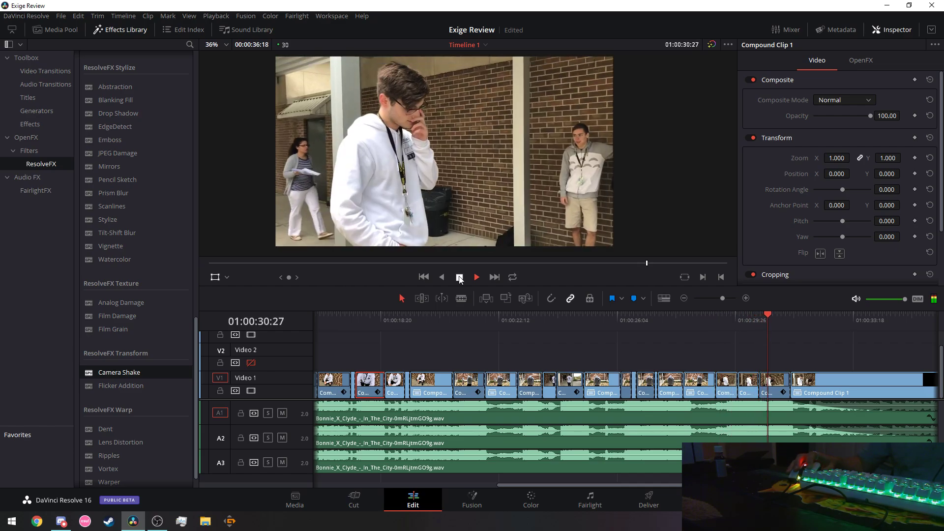
left_click(460, 277)
left_click_drag(586, 485, 462, 487)
left_click(557, 316)
left_click(476, 277)
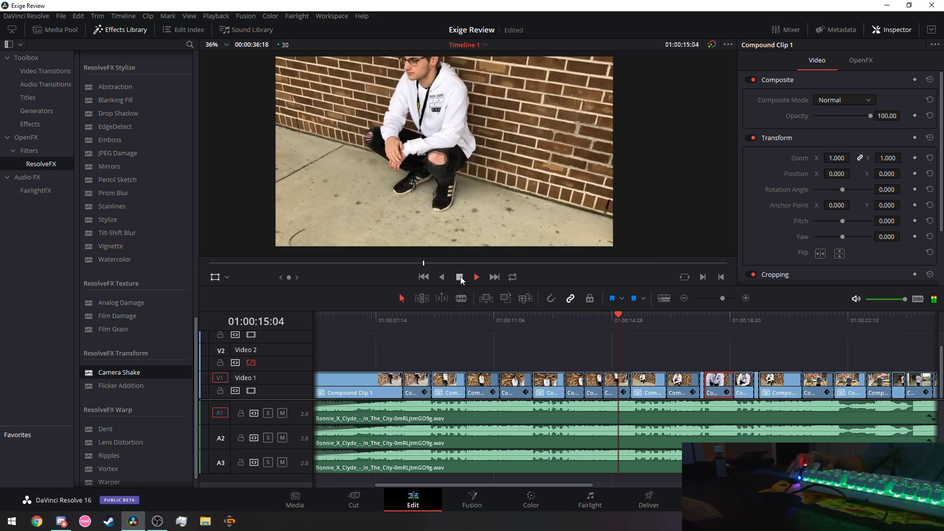
left_click(460, 278)
left_click(476, 277)
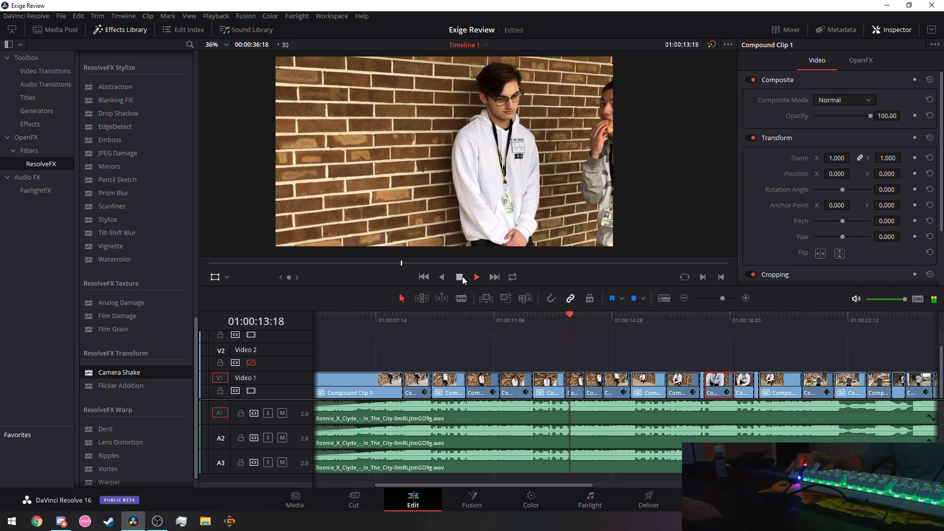
Copy the clip at 01:00:15:11 and paste its attributes onto the short compound clip near the end.
left_click(462, 278)
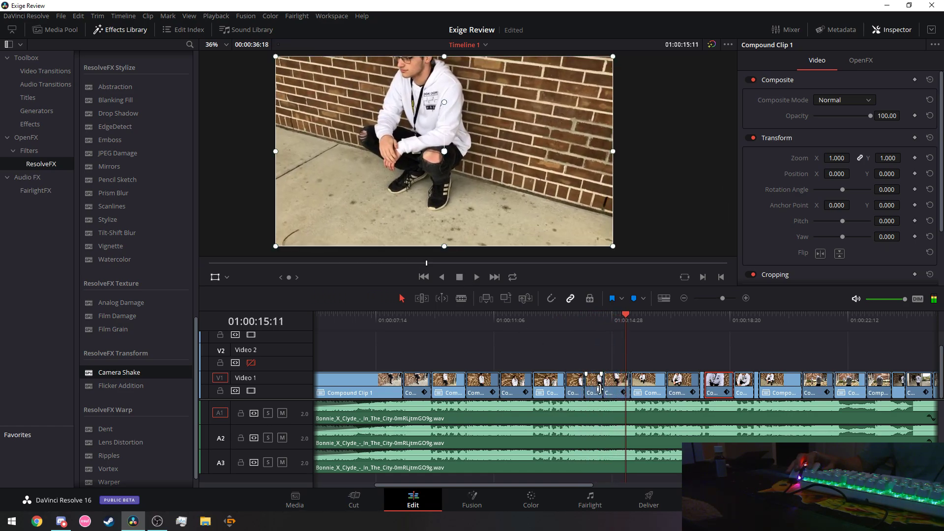
right_click(598, 383)
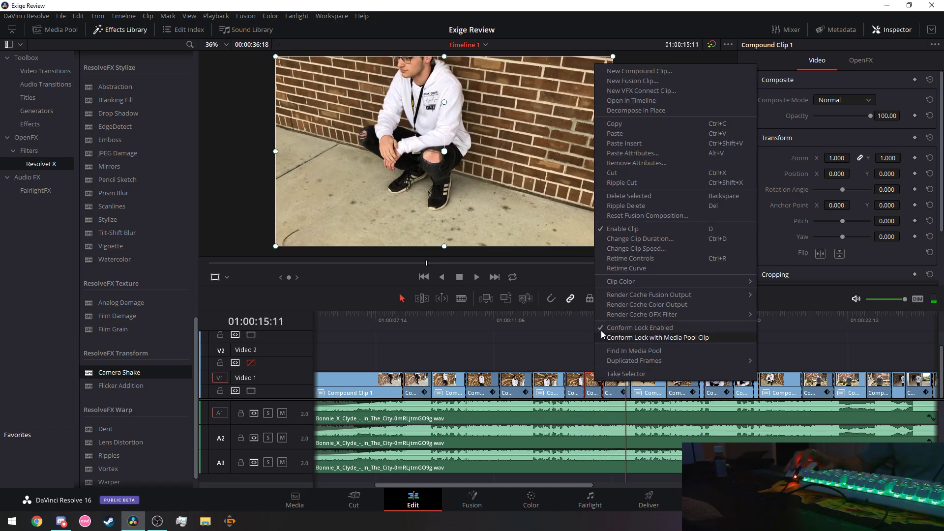
left_click(625, 124)
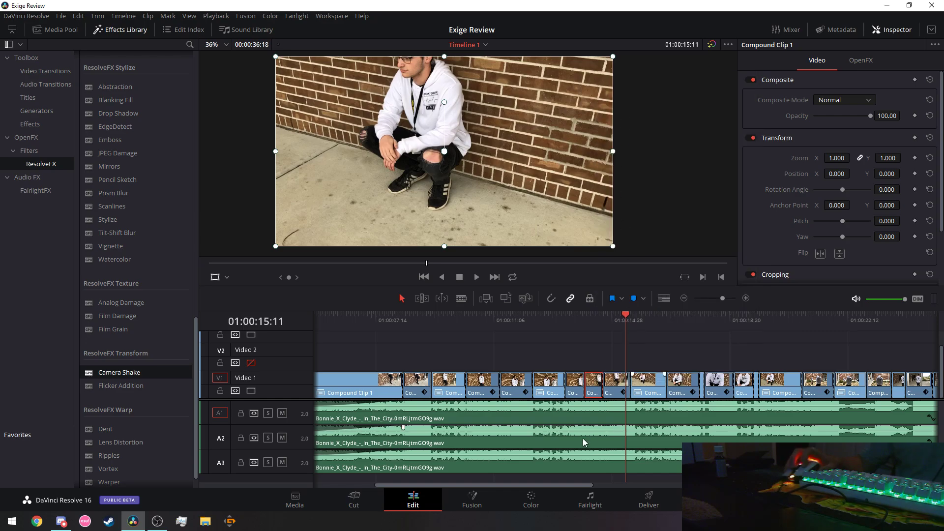
left_click_drag(535, 486, 705, 486)
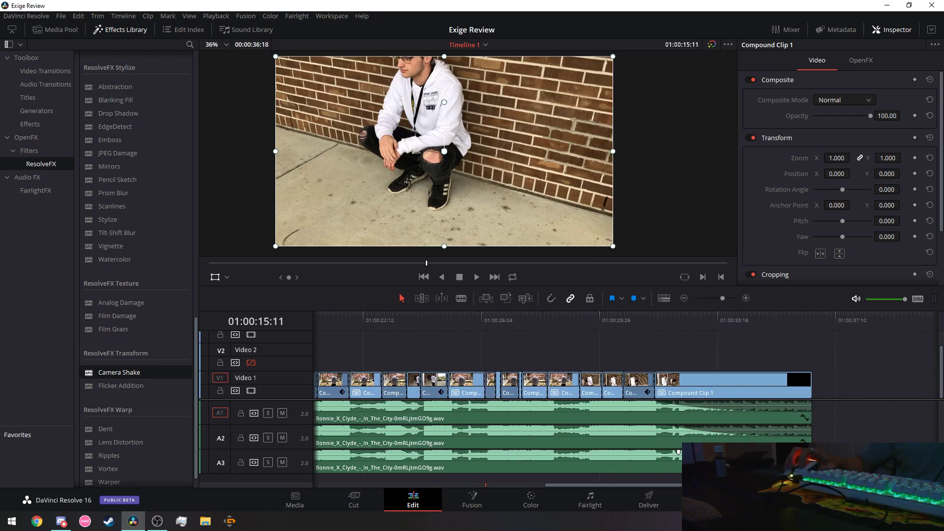
left_click(617, 393)
right_click(617, 392)
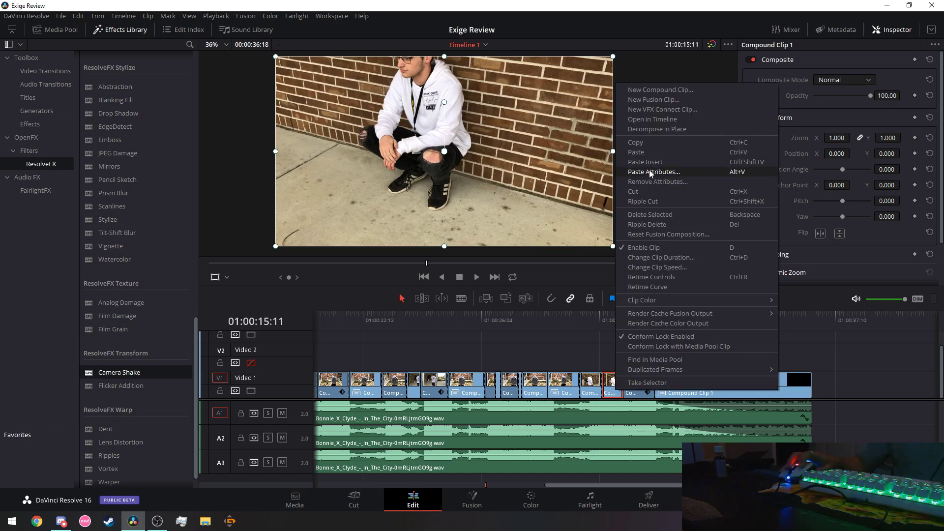
left_click(649, 172)
left_click(562, 427)
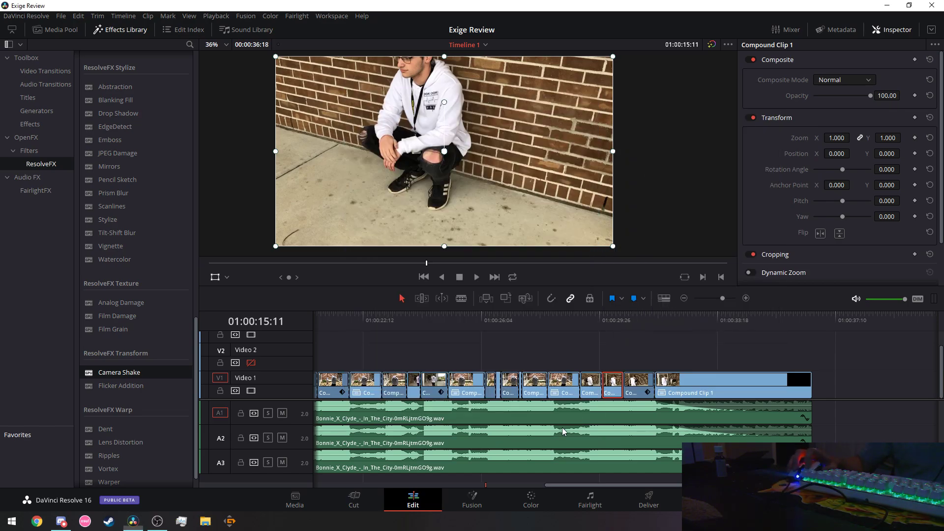
Replay the timeline from 01:00:04:29.
left_click_drag(700, 485, 487, 481)
left_click(419, 317)
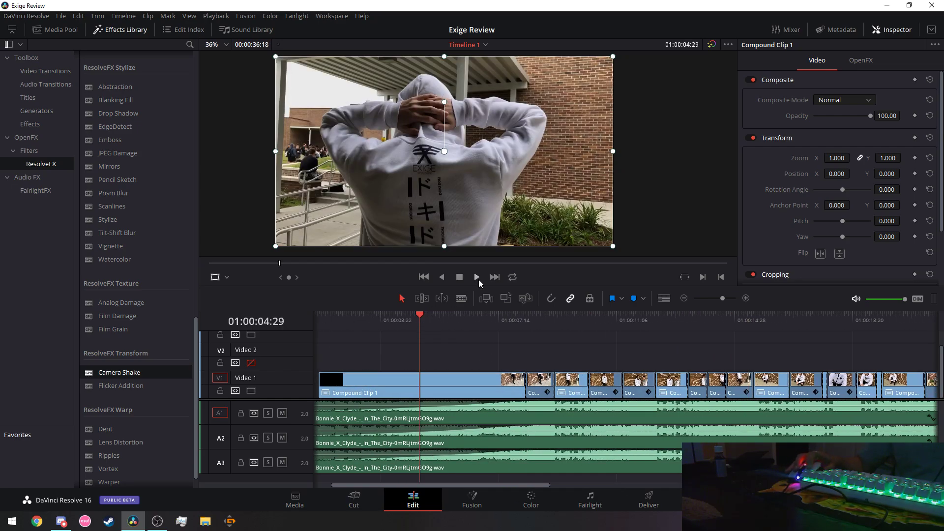
left_click(478, 277)
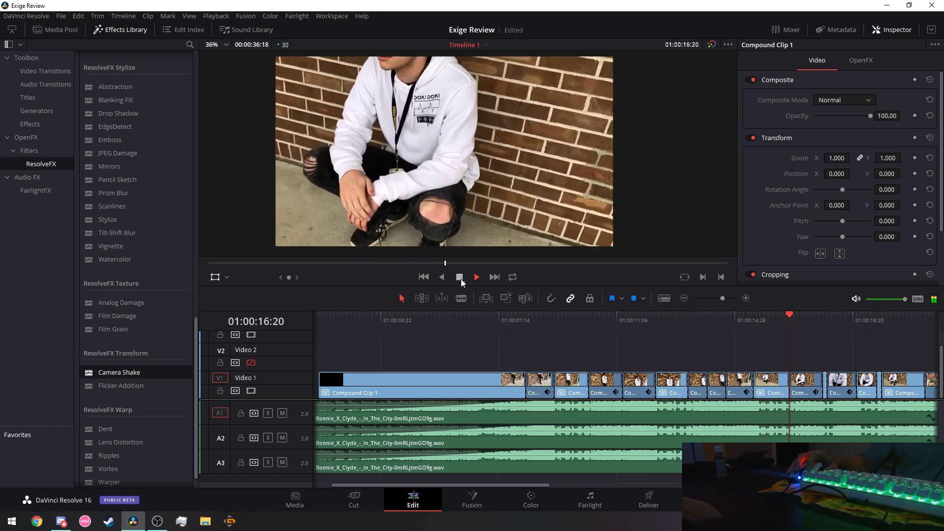
Copy the clip at 01:00:17:19, undoing an accidental clip paste near the end.
left_click(769, 398)
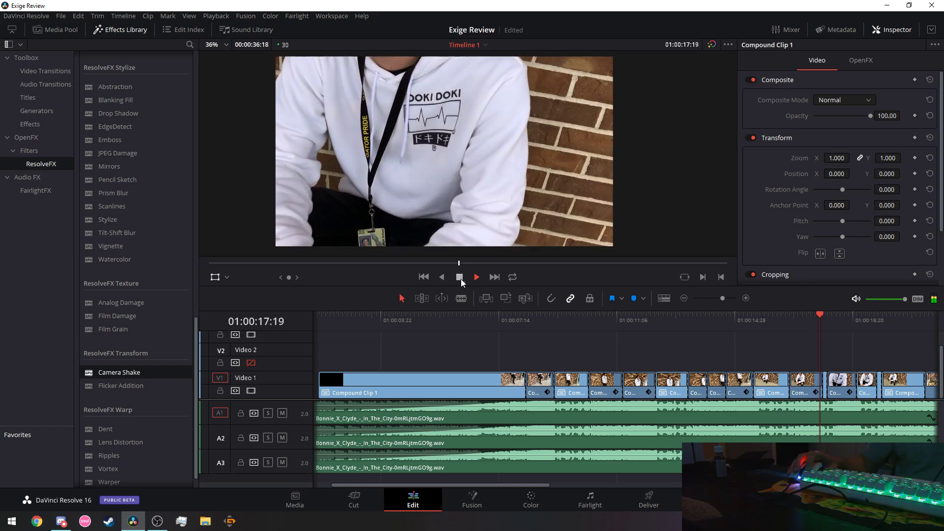
right_click(806, 391)
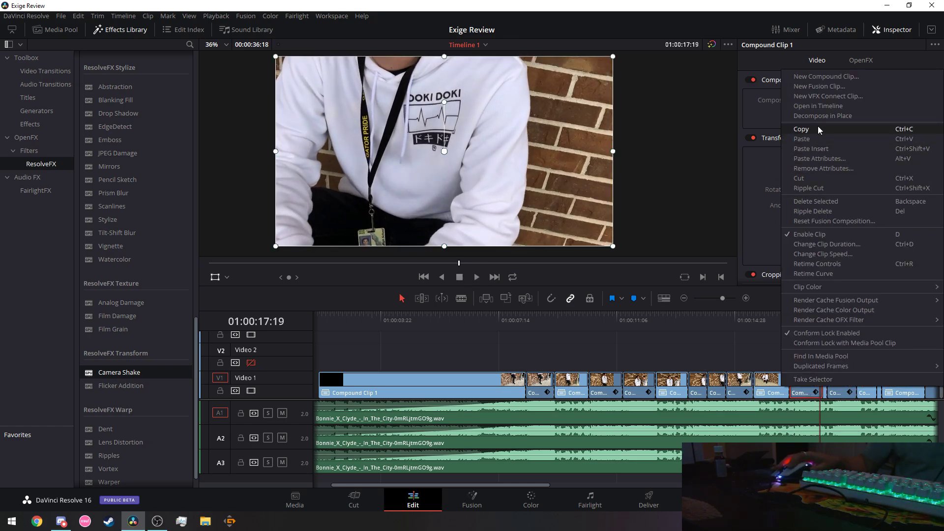
key("Escape")
left_click_drag(500, 487, 711, 485)
left_click(604, 394)
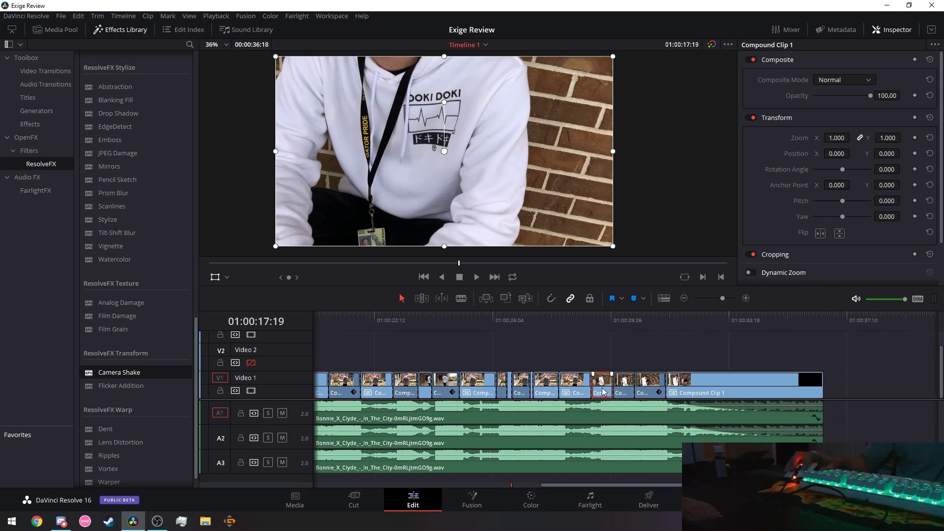
right_click(604, 393)
left_click(639, 153)
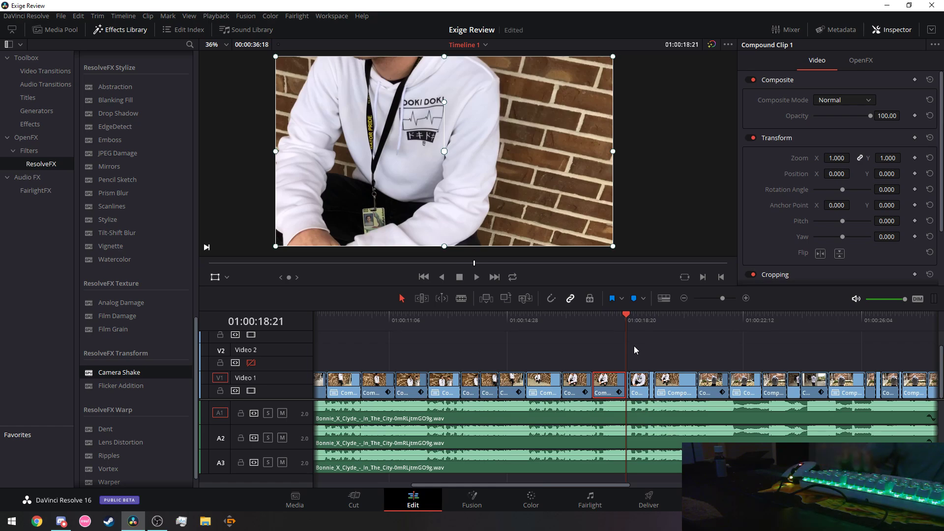
key("ctrl+z")
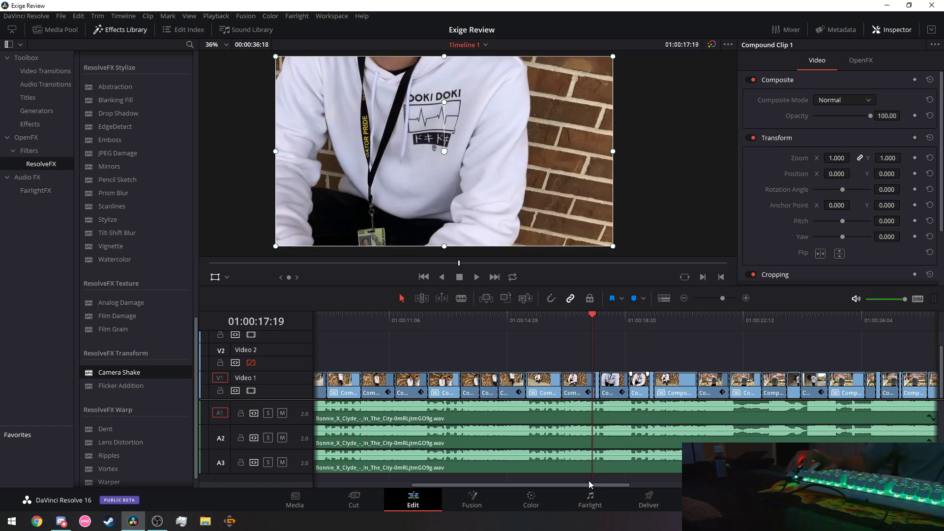
Paste the copied attributes onto a late compound clip.
left_click_drag(589, 483, 742, 485)
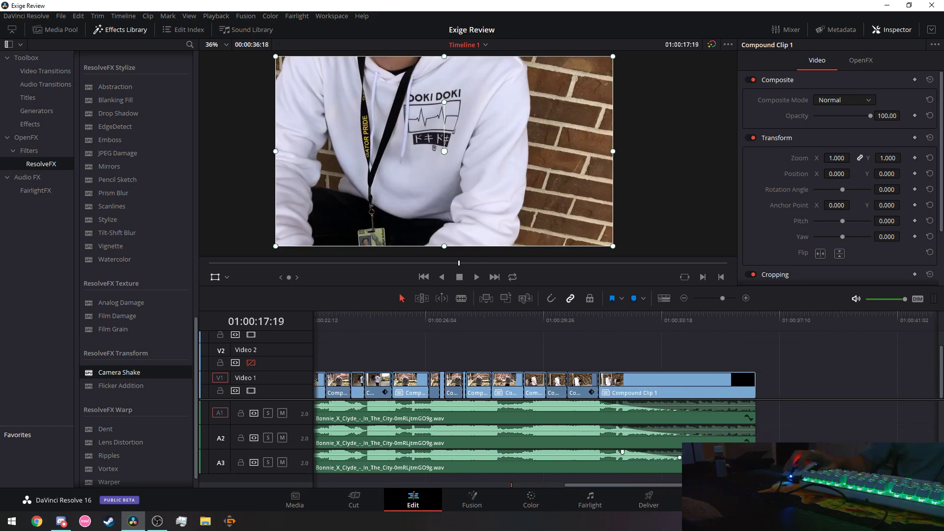
right_click(557, 392)
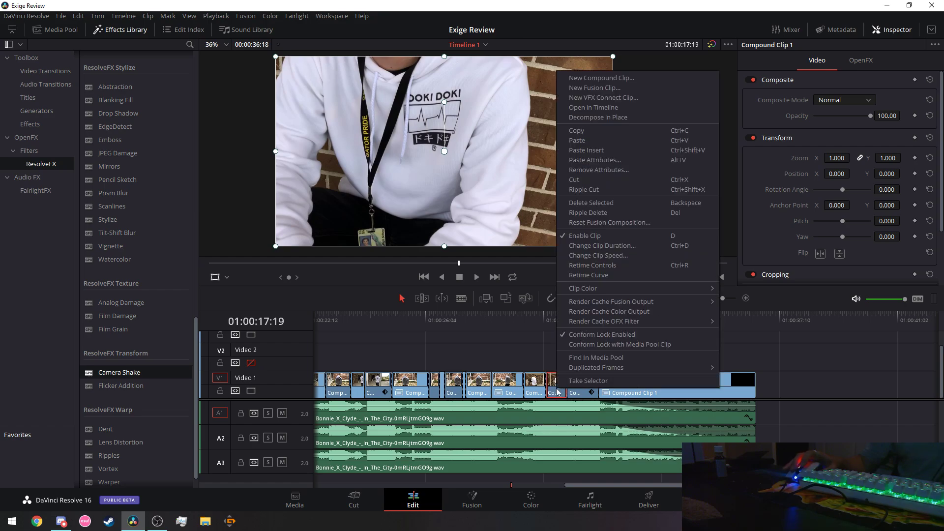
left_click(613, 161)
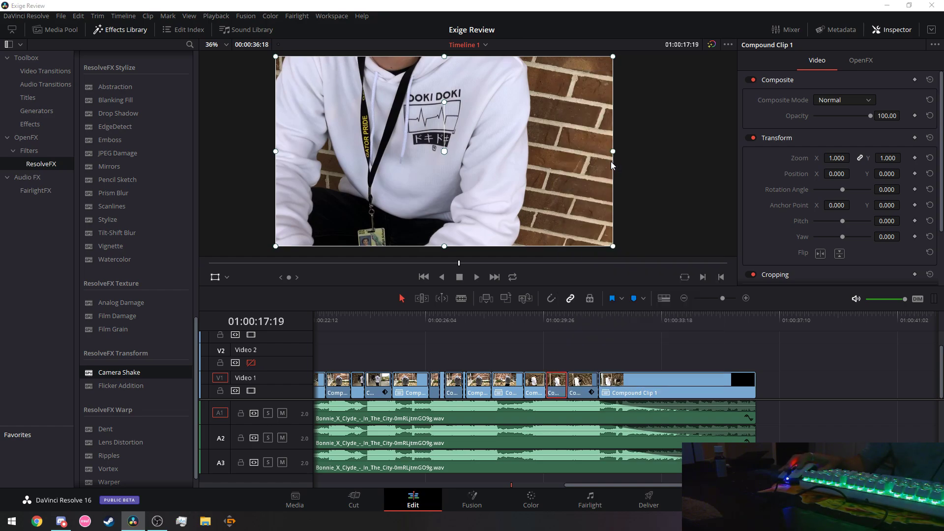
left_click(563, 429)
Hide the Inspector and play the timeline from the very start.
left_click(380, 321)
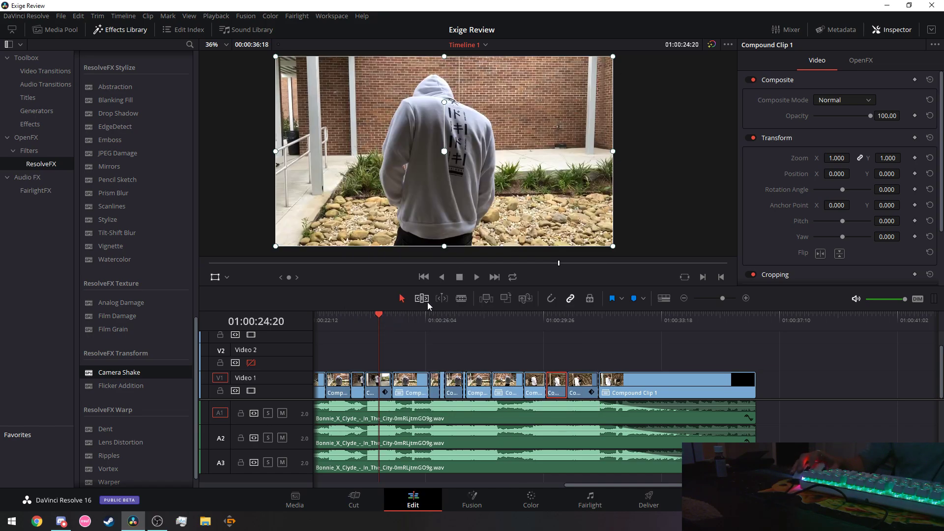
left_click_drag(598, 486, 363, 487)
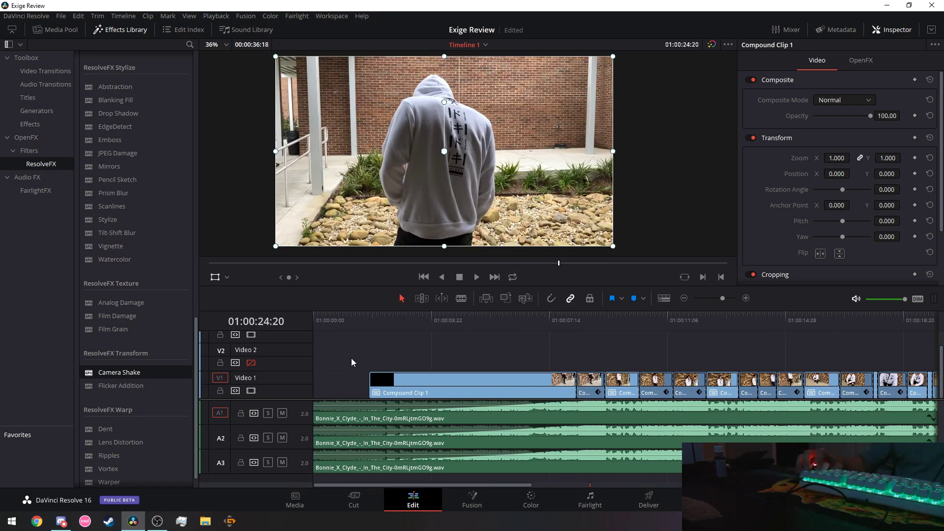
left_click(877, 30)
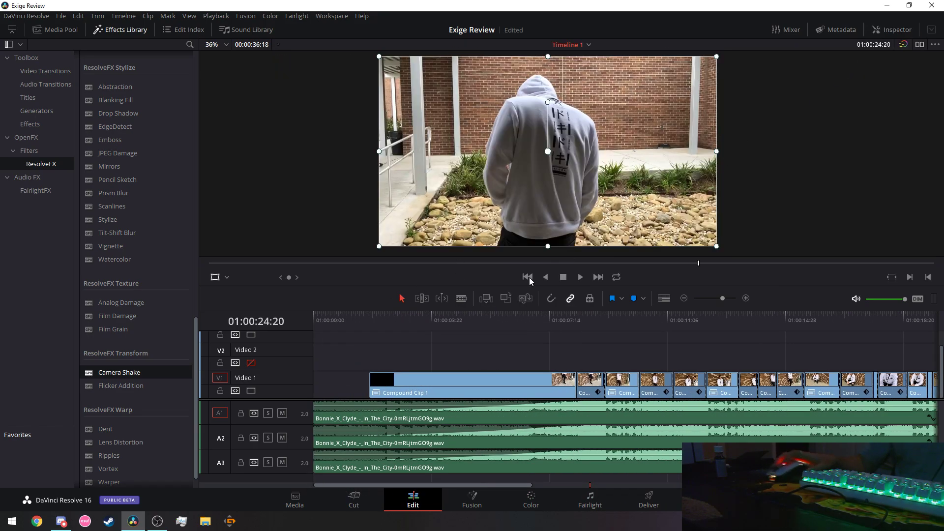
left_click_drag(329, 323, 297, 320)
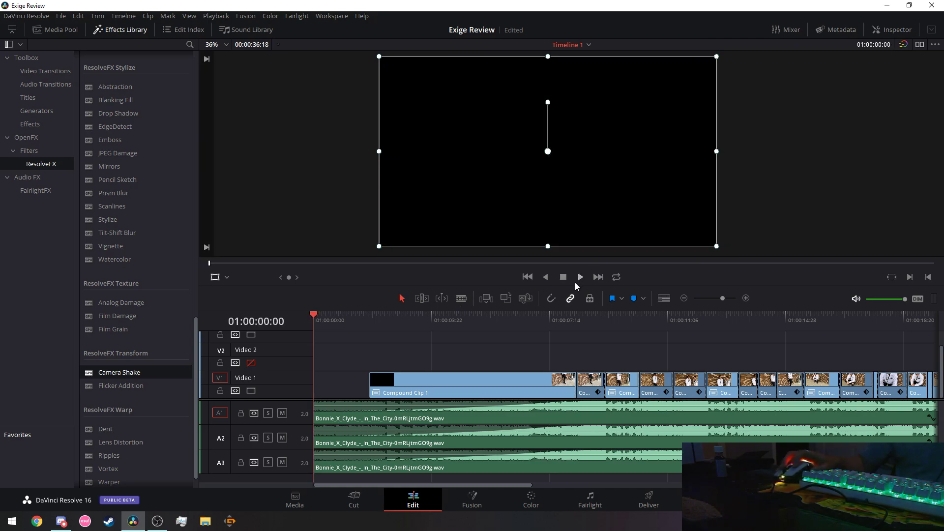
left_click(580, 279)
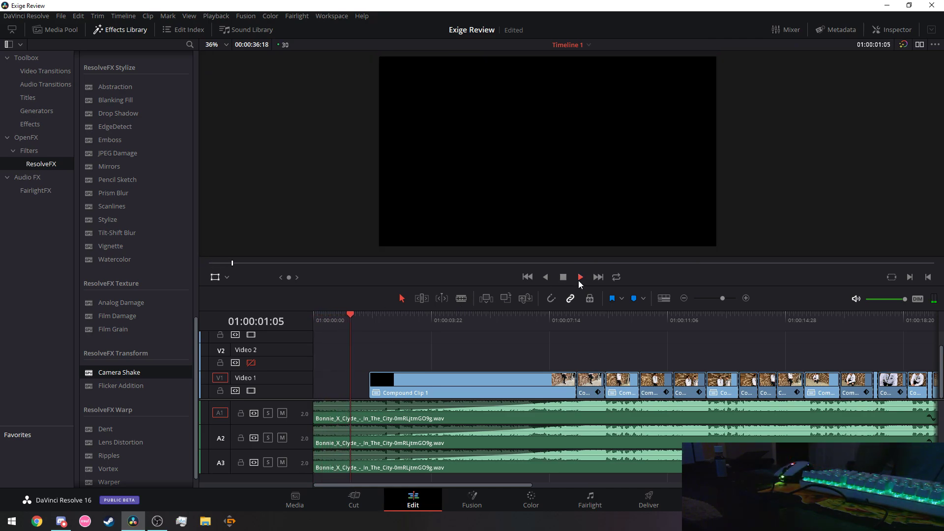
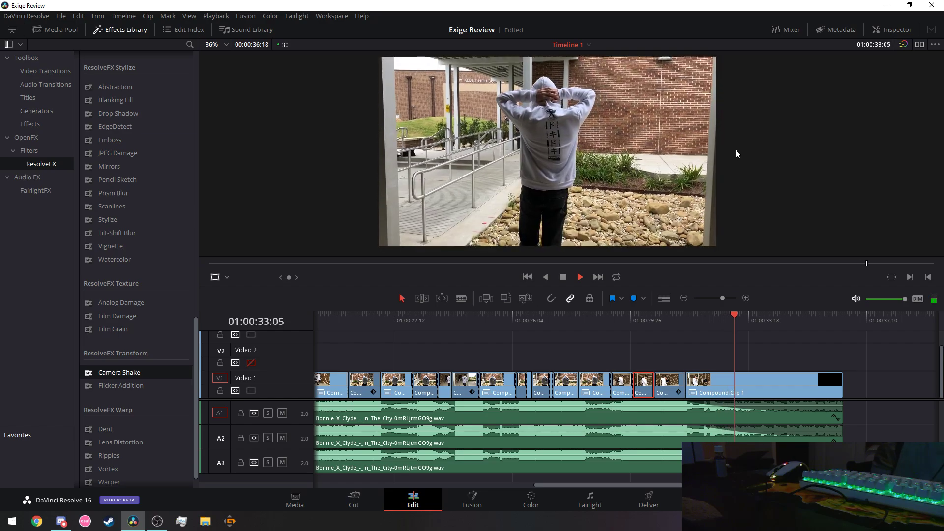
Stop playback, save the Exige Review project with File > Save Project, and return the timeline to the start.
left_click(566, 277)
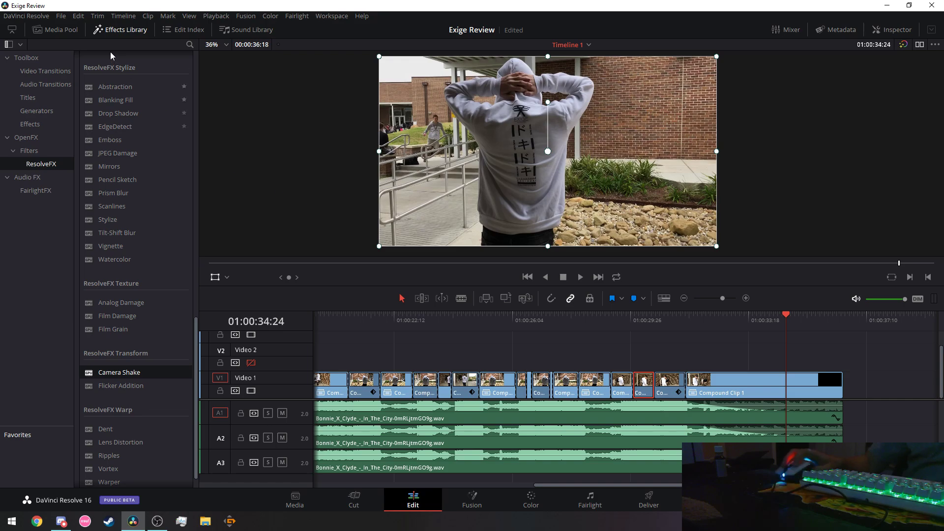
left_click(61, 16)
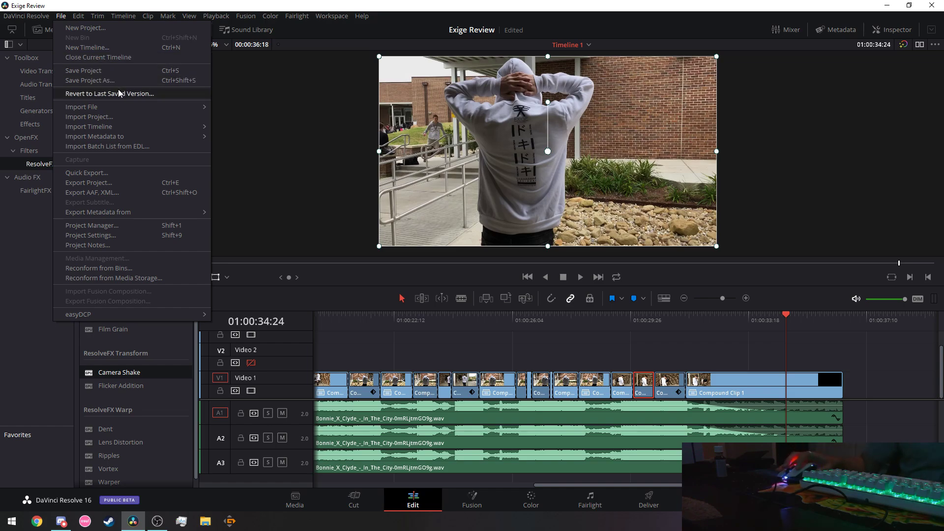
left_click(98, 80)
left_click(468, 280)
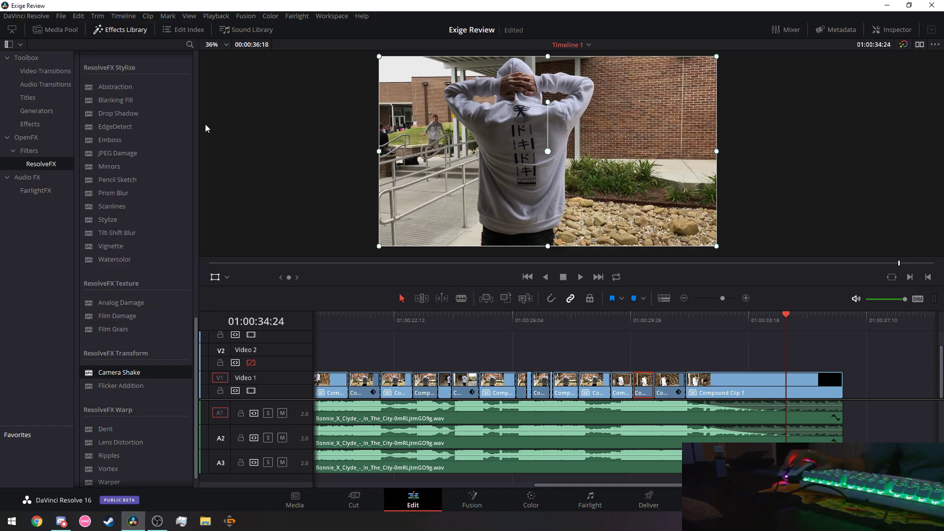
left_click(61, 16)
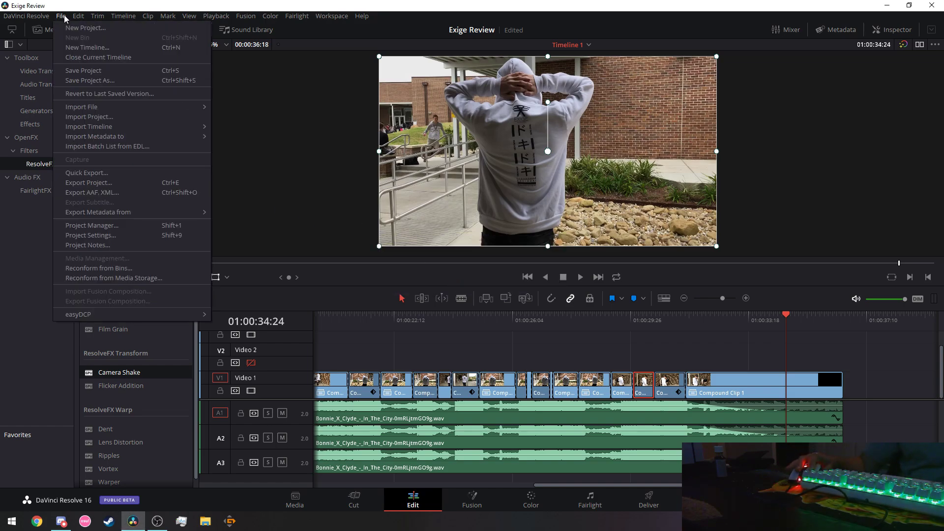
left_click(89, 70)
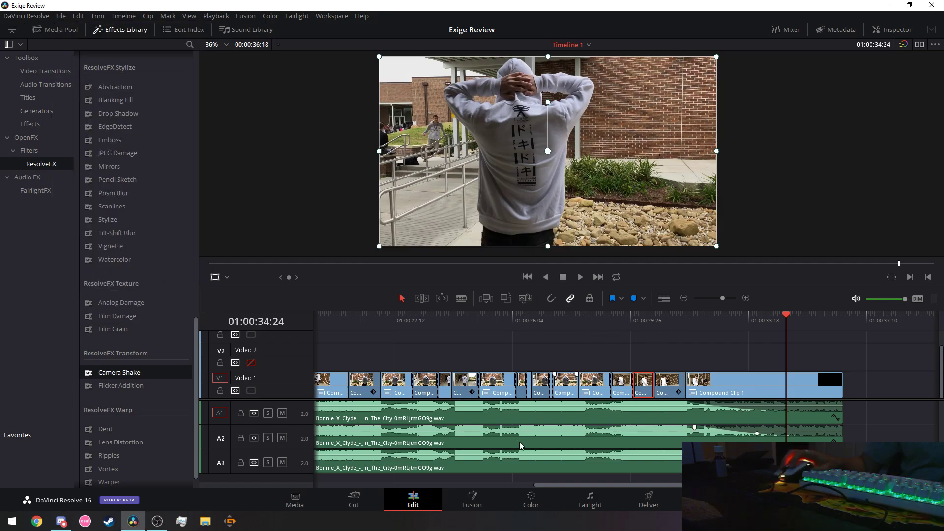
left_click_drag(585, 486, 344, 485)
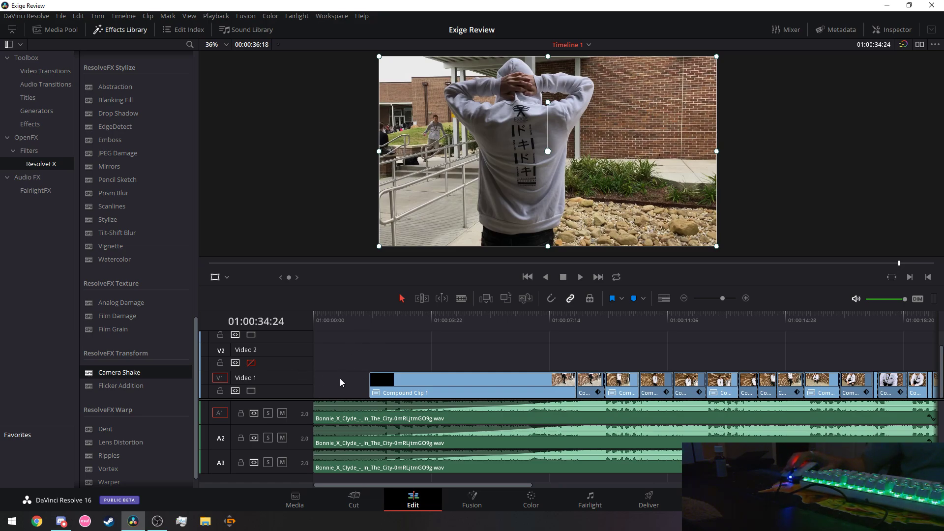
Put the playhead on the cut at 01:00:08:09 and show the Video Transitions list.
left_click(574, 319)
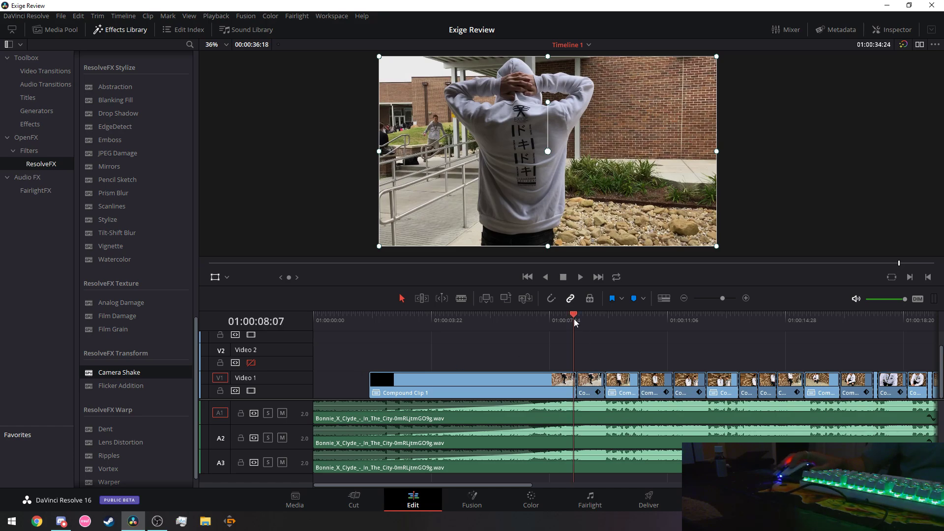
left_click(577, 318)
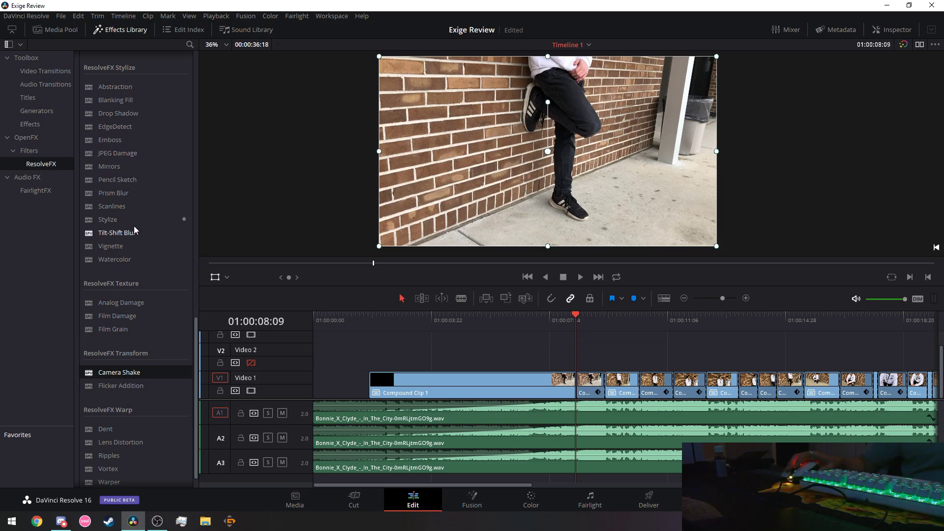
scroll(138, 276, "down", 1)
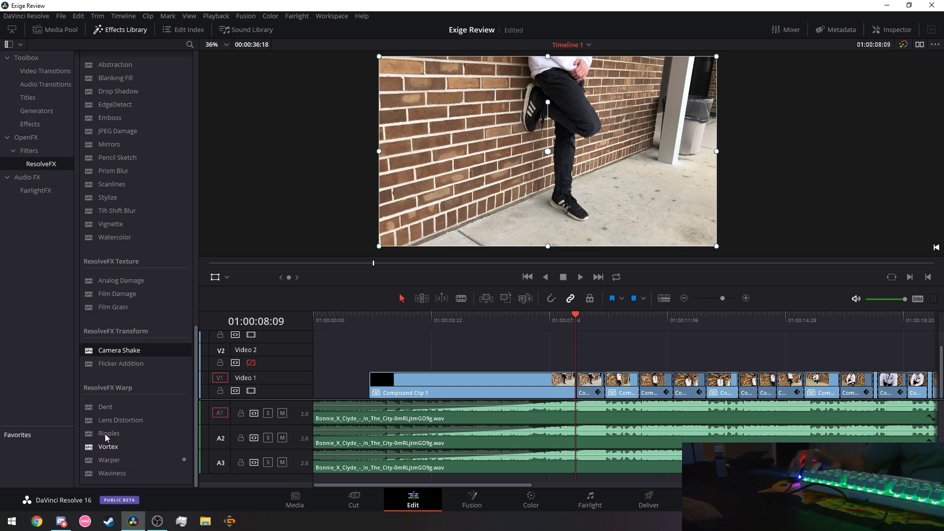
left_click(44, 73)
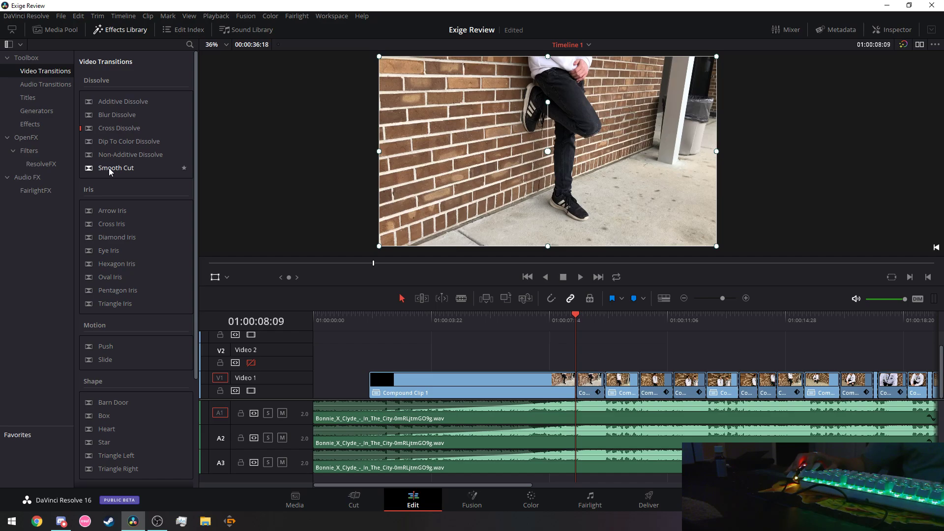
Apply a Smooth Cut transition to the cut after Compound Clip 1 and preview it.
left_click_drag(110, 169, 574, 405)
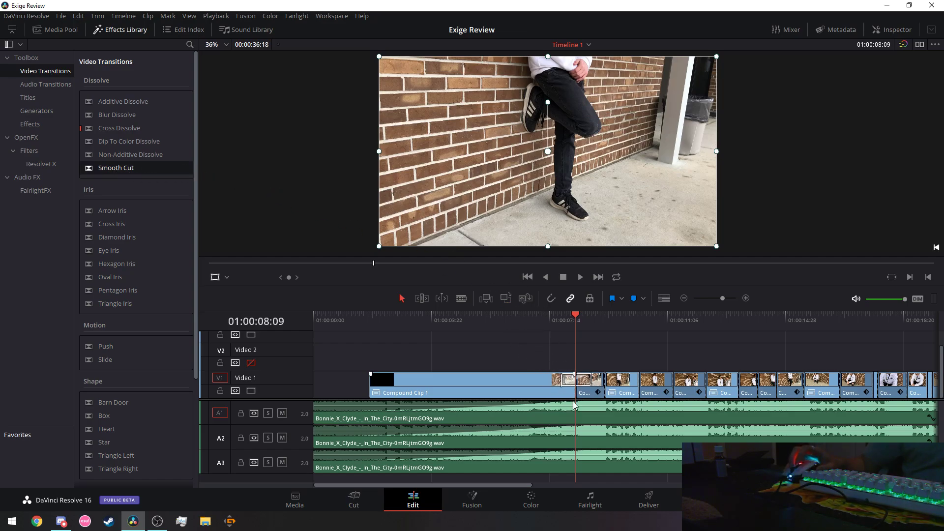
left_click(533, 319)
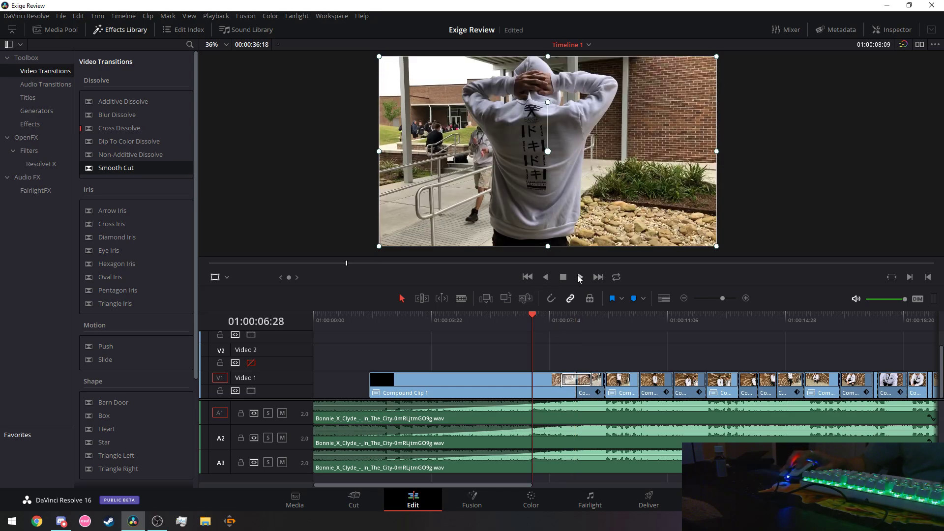
left_click(580, 277)
left_click(481, 321)
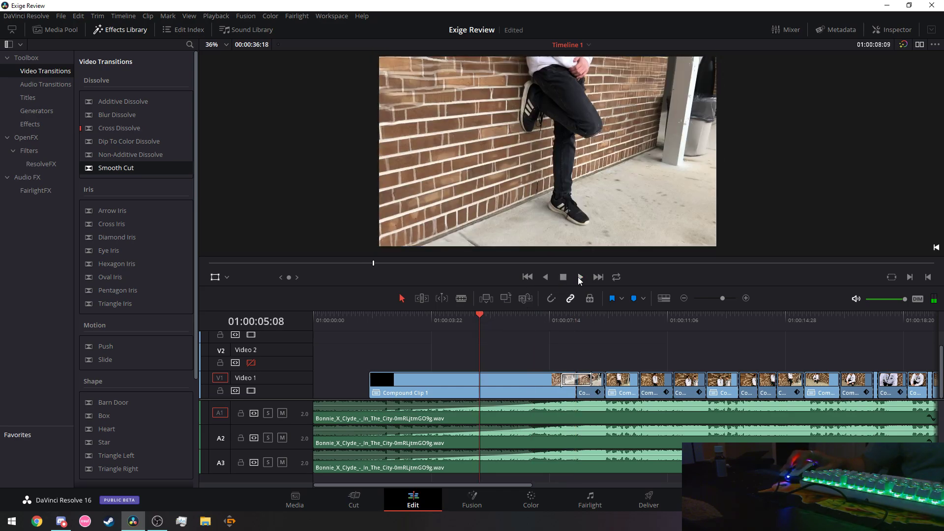
left_click(580, 277)
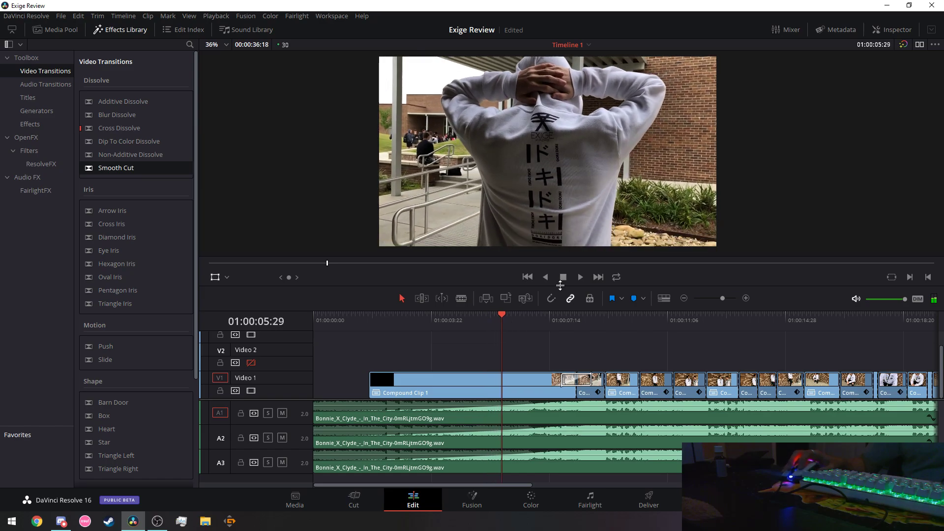
left_click(563, 278)
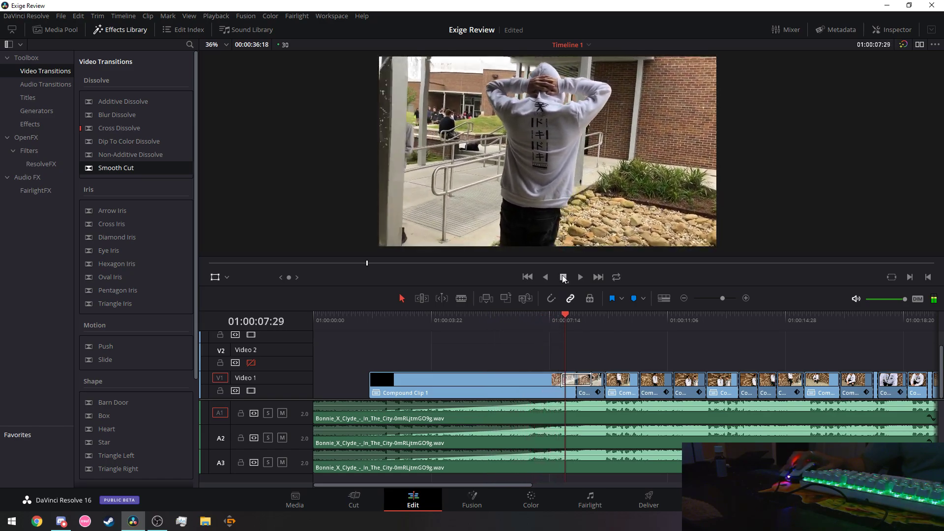
left_click(564, 278)
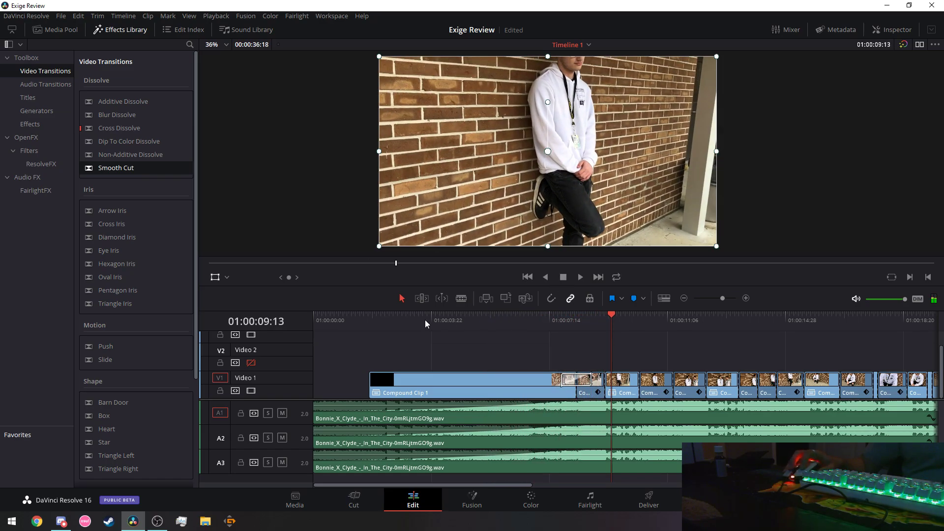
left_click(422, 320)
Enlarge the viewer, replay the transition from around 01:00:03, and select the Smooth Cut.
scroll(583, 208, "up", 1)
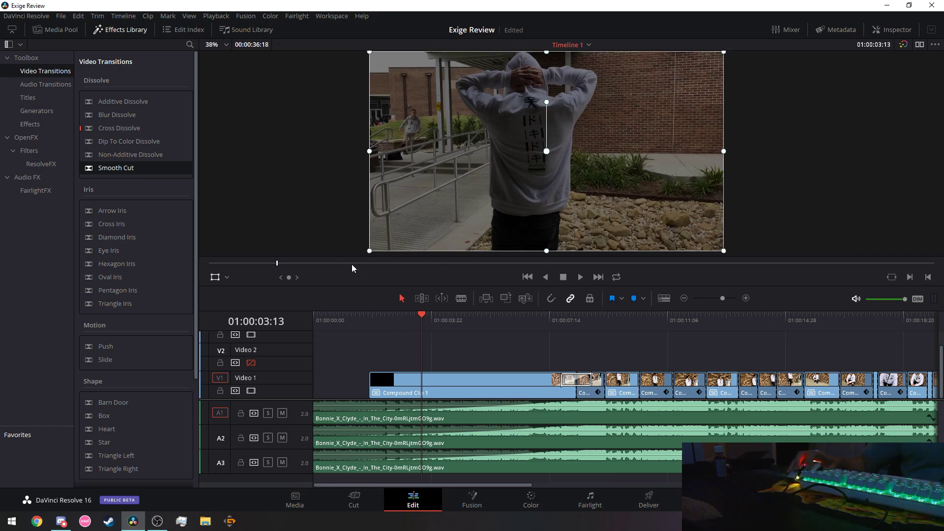
left_click_drag(361, 290, 357, 326)
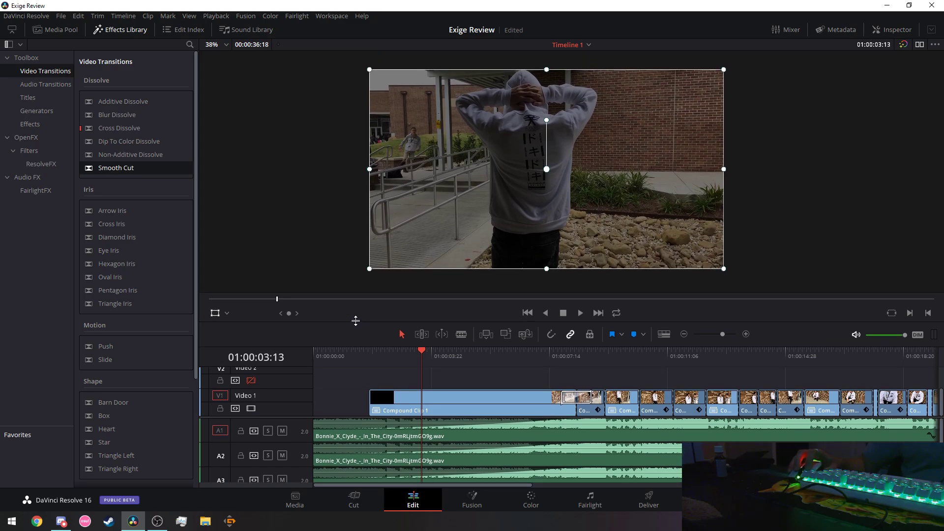
left_click(580, 312)
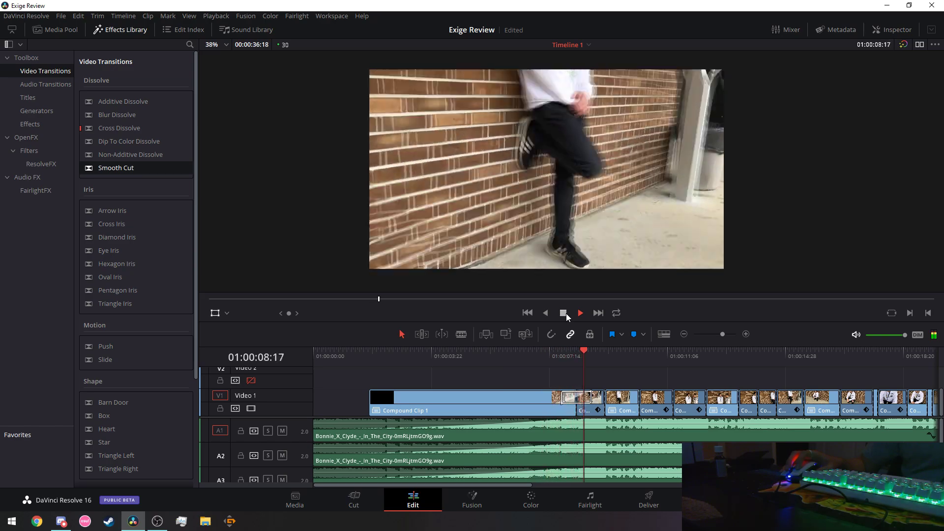
left_click(565, 314)
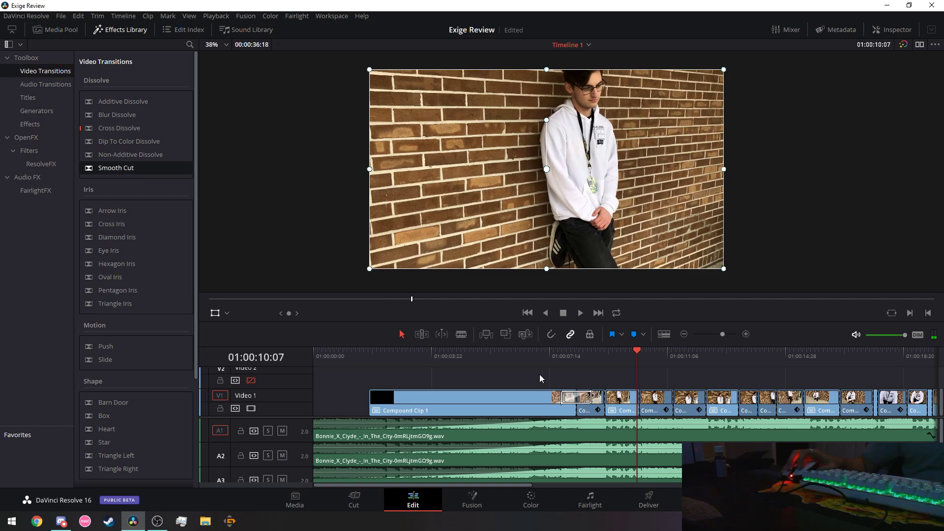
left_click(442, 356)
left_click(580, 313)
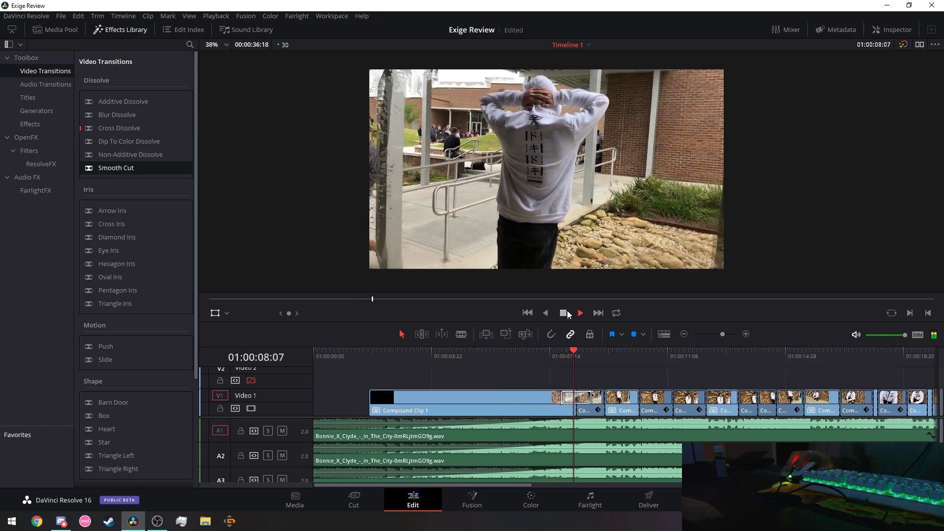
left_click(568, 313)
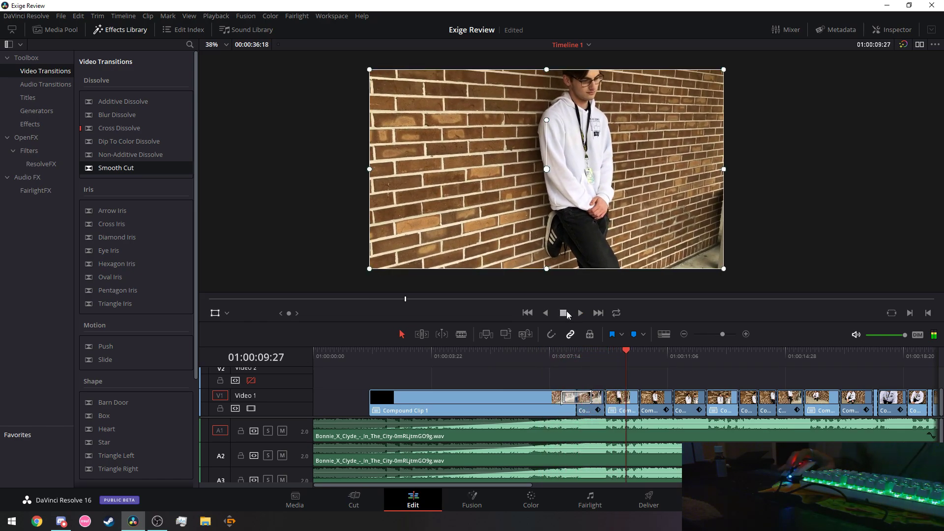
left_click(567, 401)
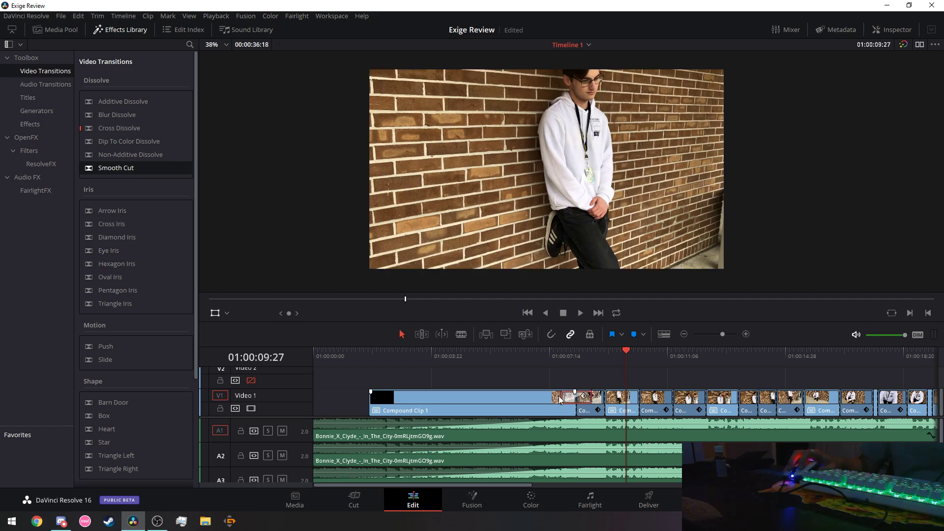
Delete the Smooth Cut transition and switch the Effects Library to Audio Transitions.
right_click(567, 400)
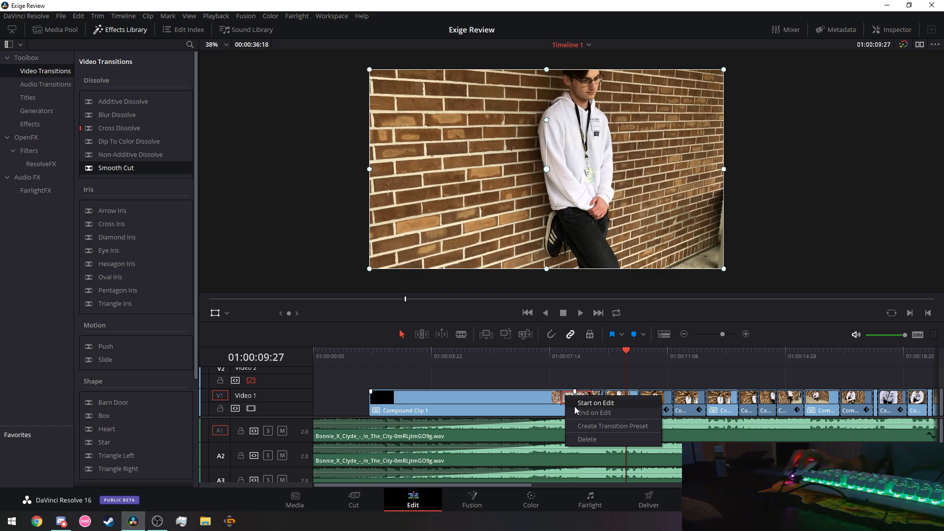
left_click(582, 440)
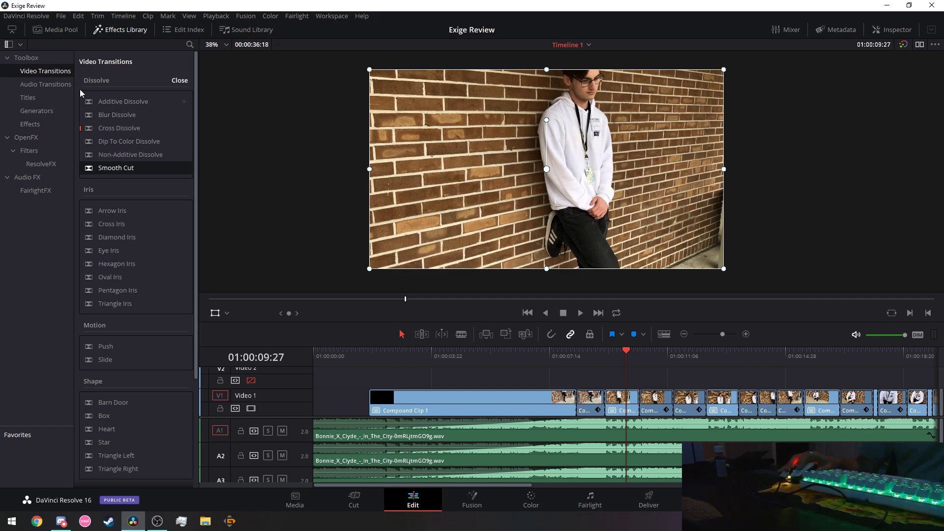
left_click(49, 72)
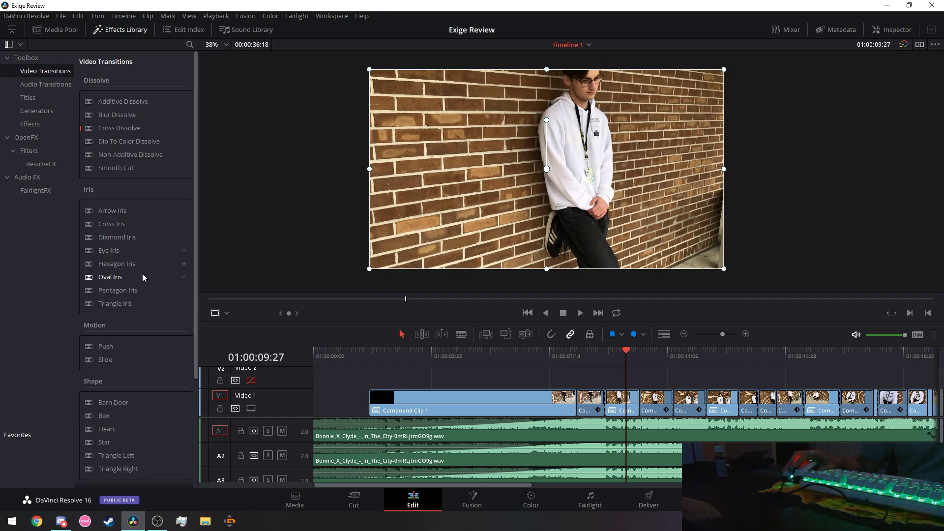
scroll(145, 236, "down", 3)
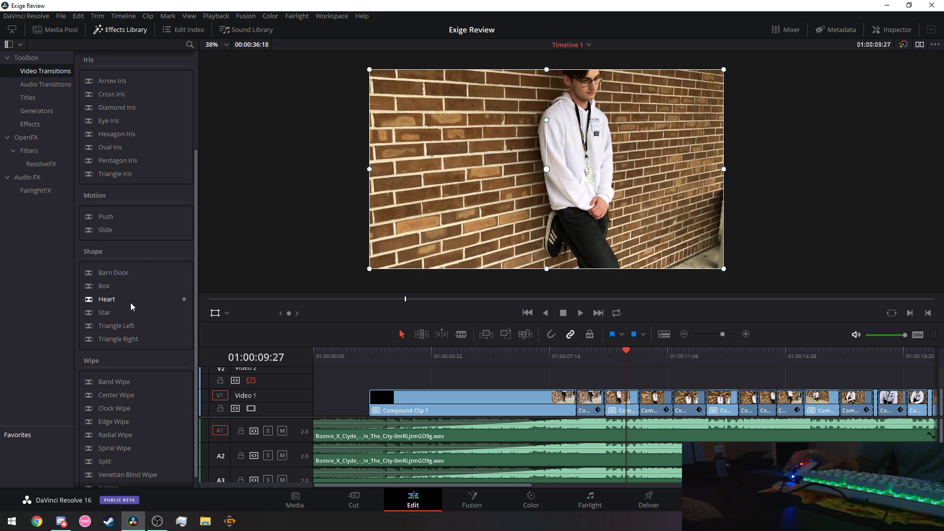
scroll(130, 303, "down", 1)
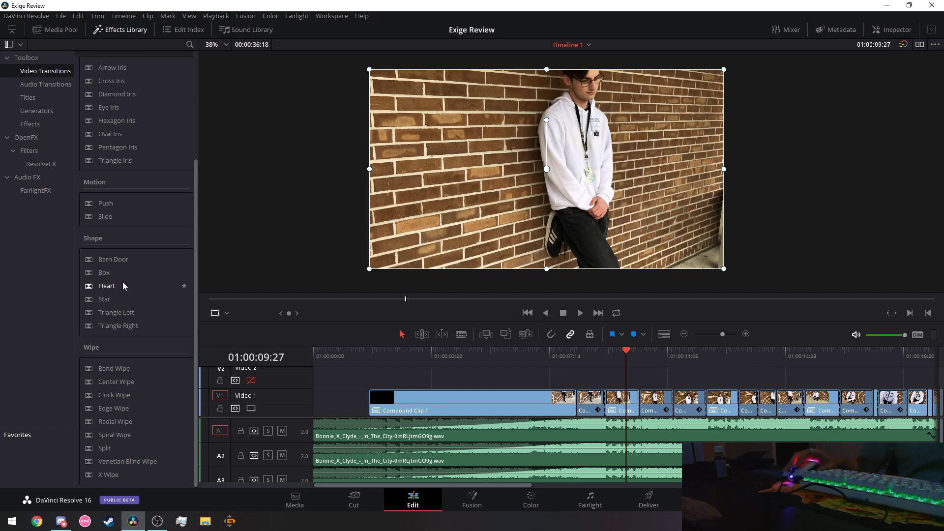
left_click(46, 86)
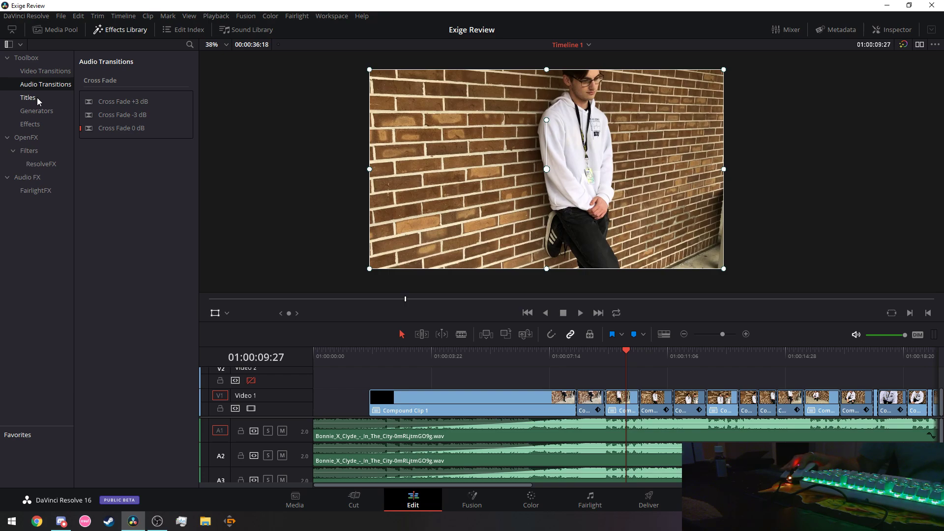
Step through the Titles, Generators, Effects and OpenFX categories of the Effects Library.
left_click(37, 97)
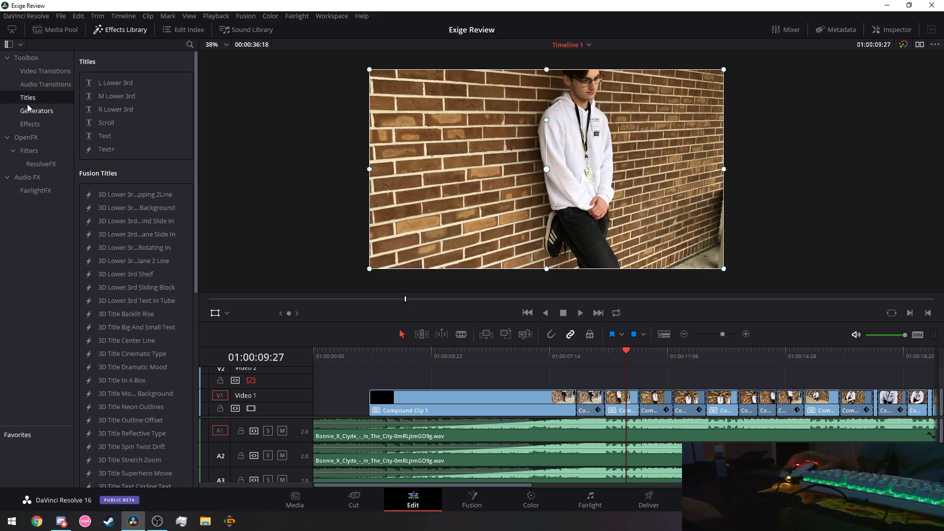
left_click(29, 110)
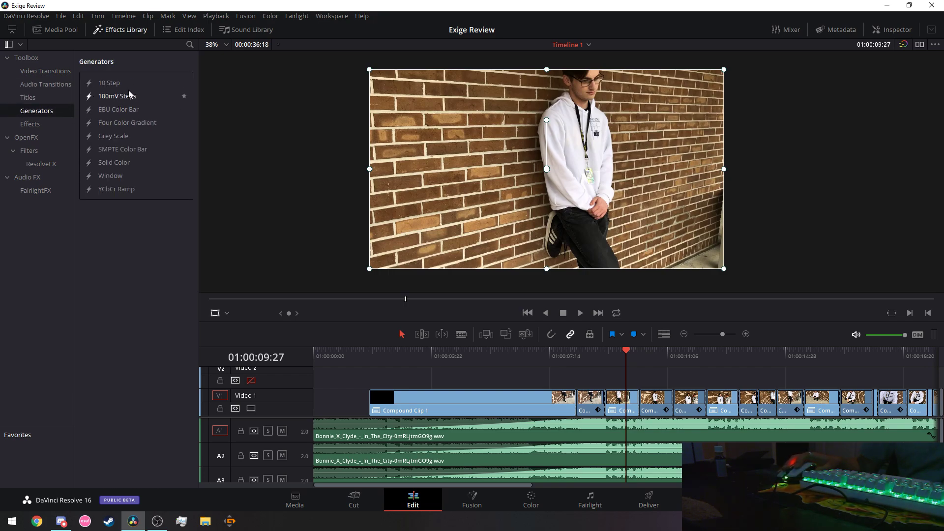
left_click(23, 127)
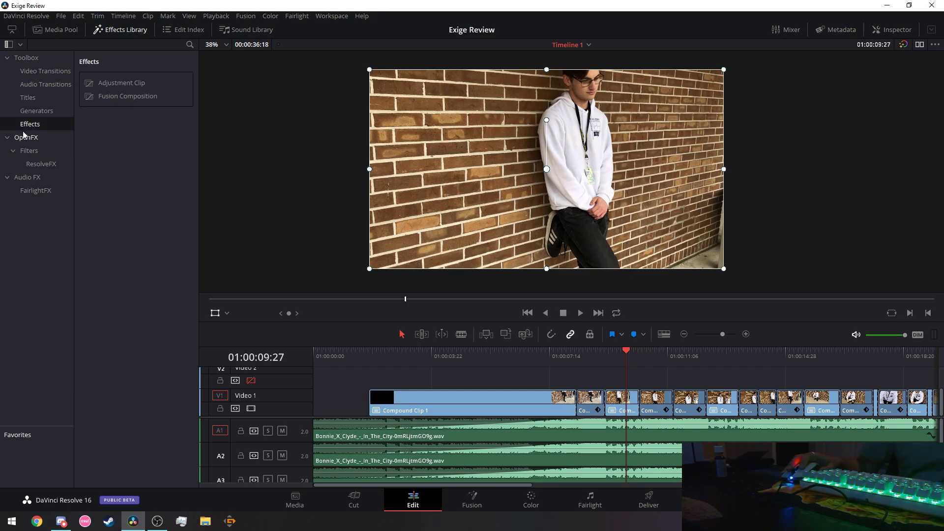
left_click(26, 138)
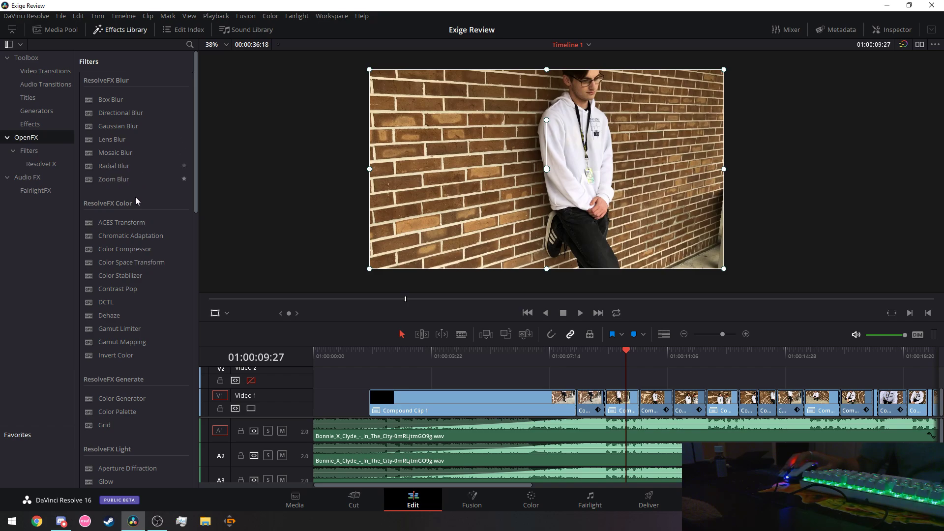
Scroll through the ResolveFX filters and back up to Blur, then switch to Chrome.
scroll(124, 250, "down", 3)
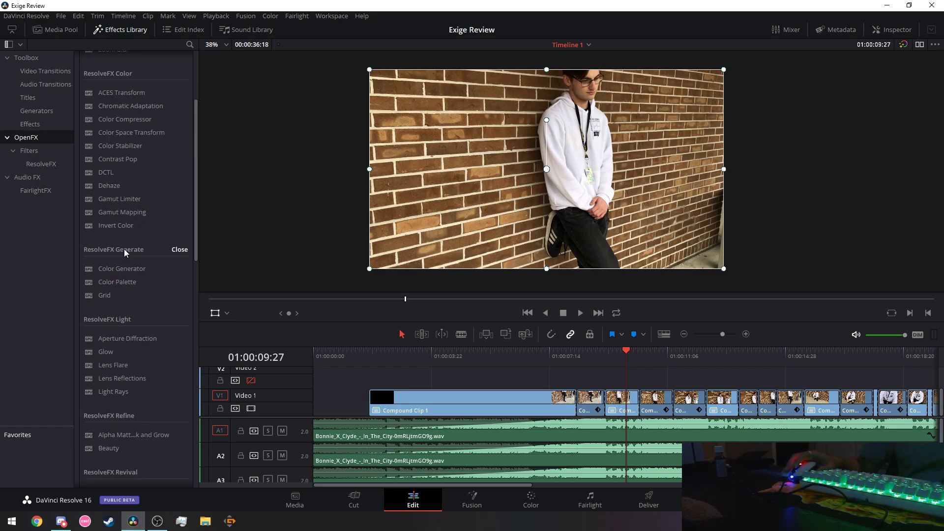
scroll(123, 249, "down", 4)
scroll(124, 249, "down", 5)
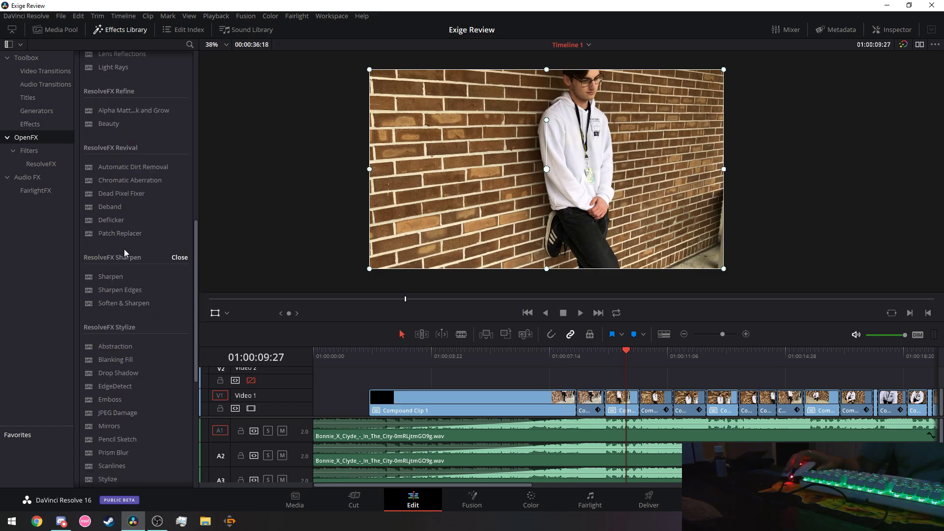
scroll(124, 253, "down", 2)
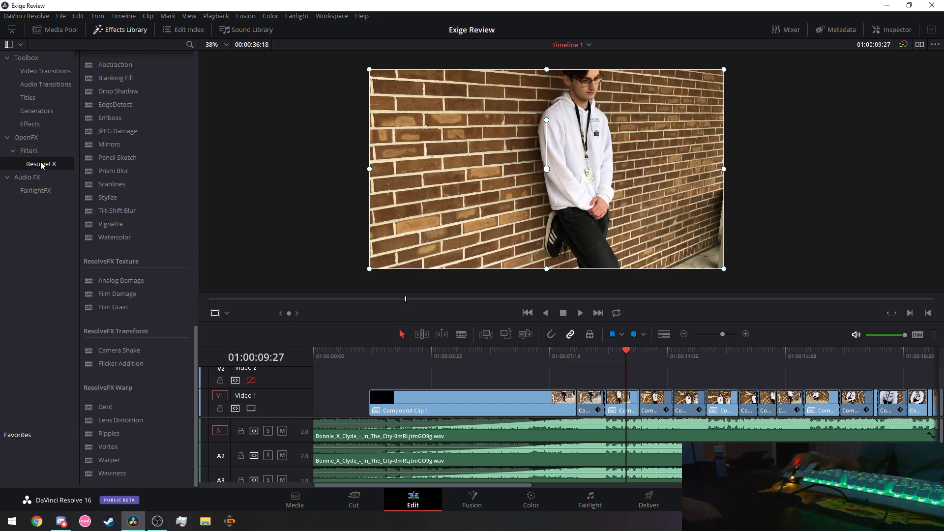
scroll(119, 210, "down", 1)
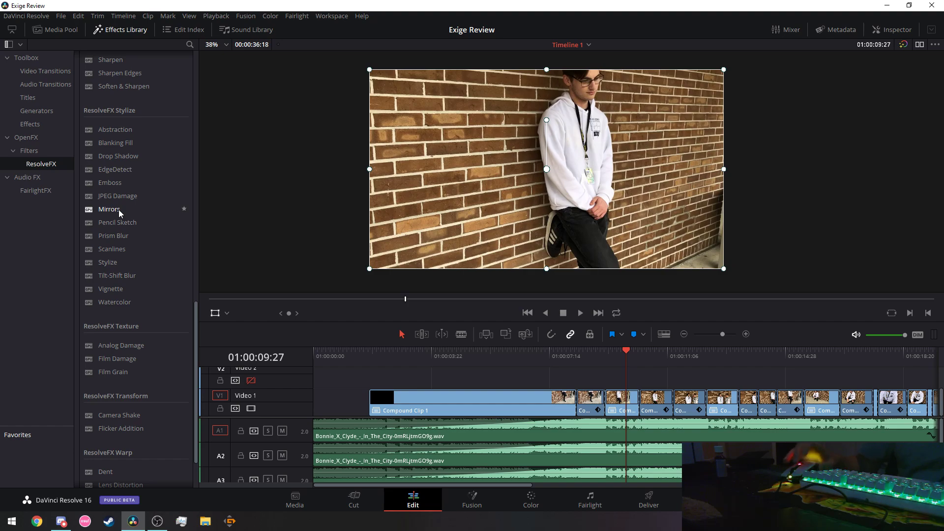
scroll(116, 241, "up", 1)
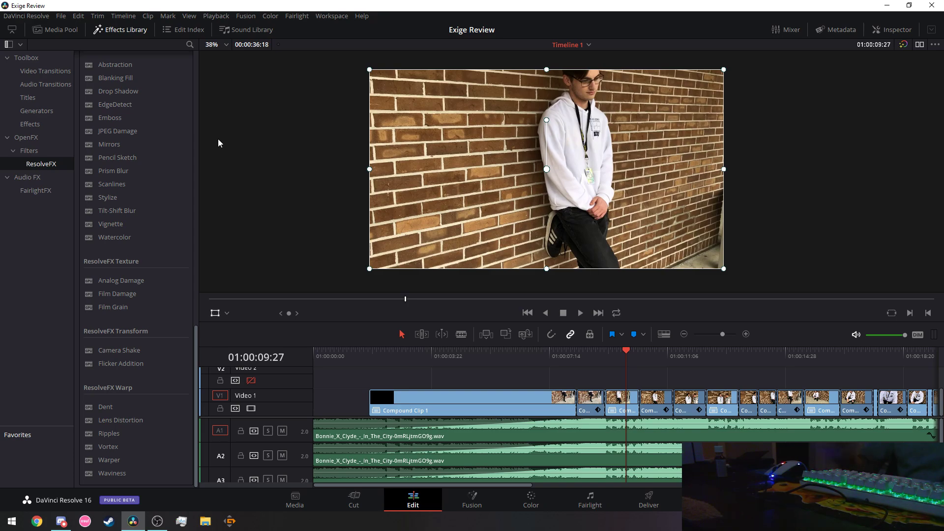
scroll(138, 359, "up", 10)
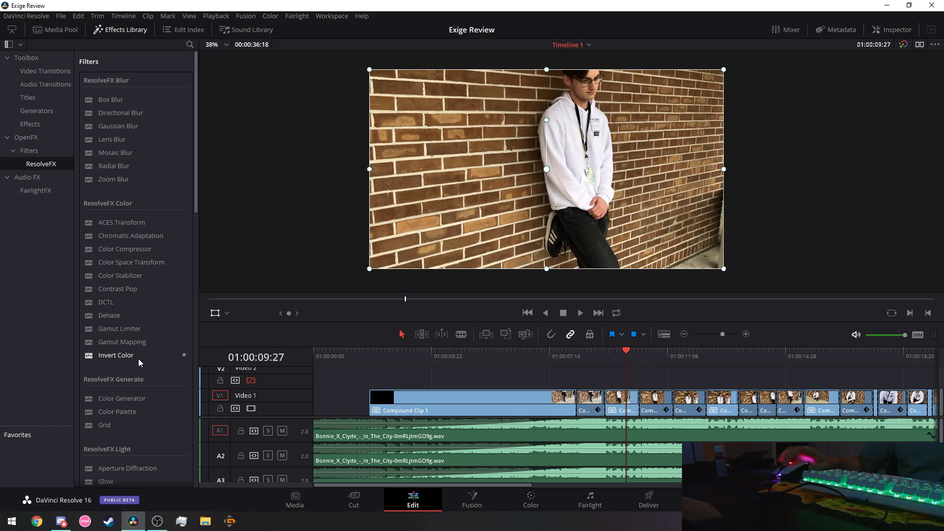
left_click(38, 527)
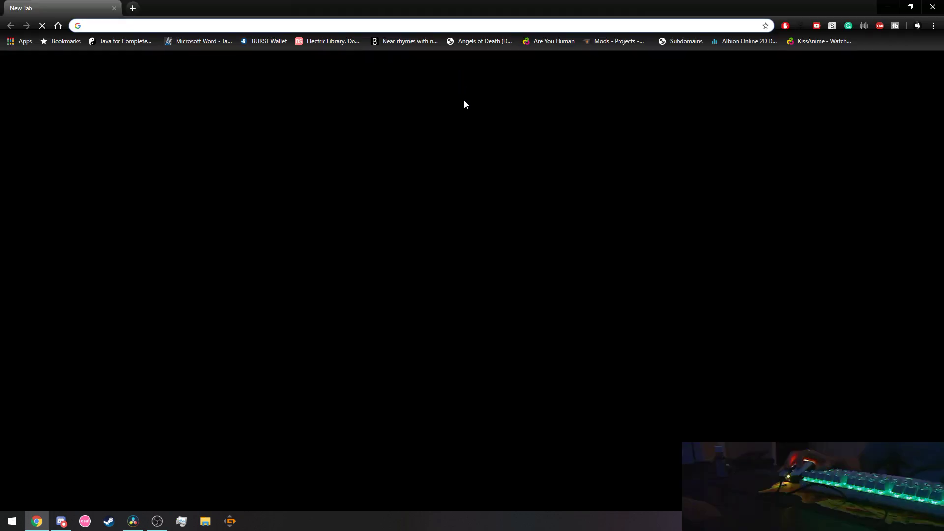
Load youtube.com in Chrome, briefly check Discord's channels, then minimize Discord.
type("youtube.com")
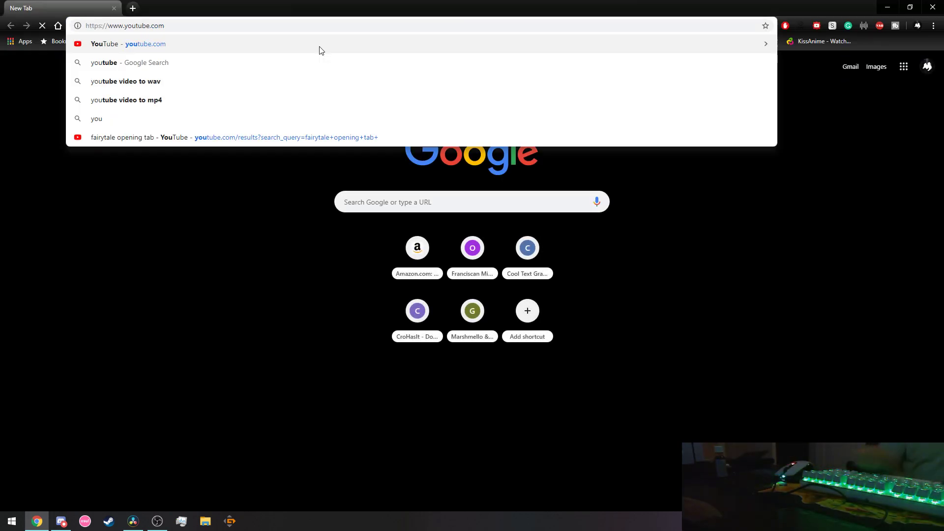
key("Return")
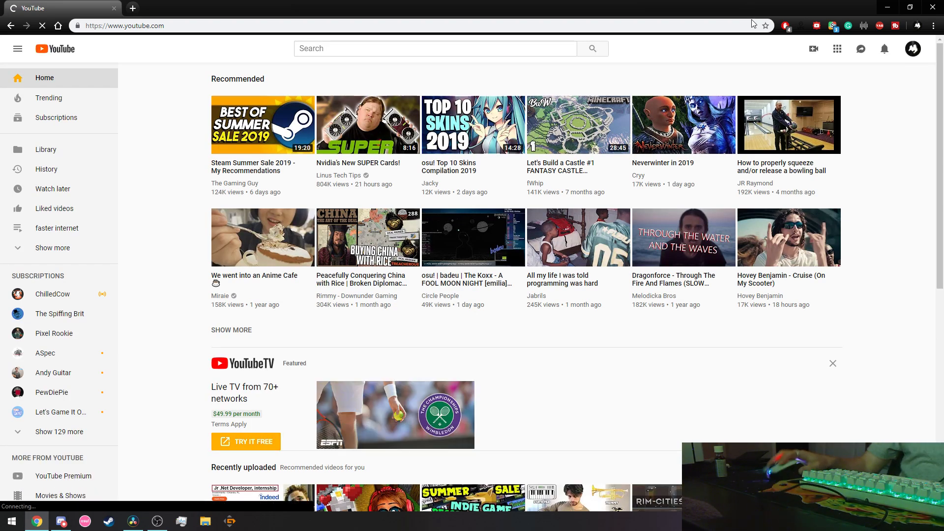
left_click(61, 522)
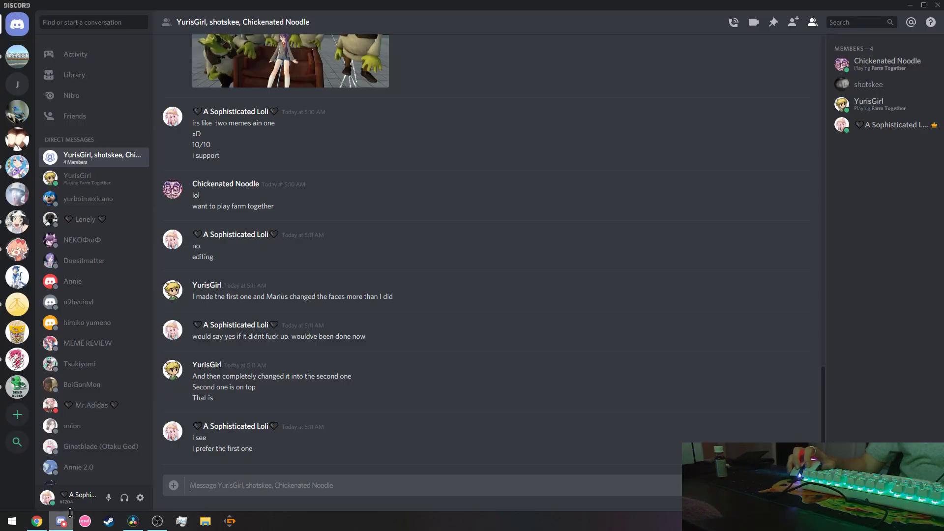
left_click(7, 169)
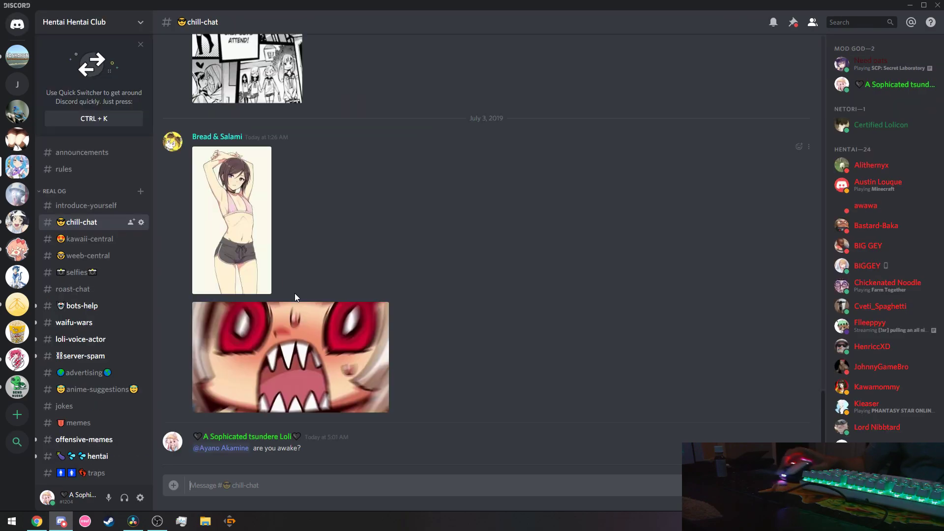
left_click(17, 25)
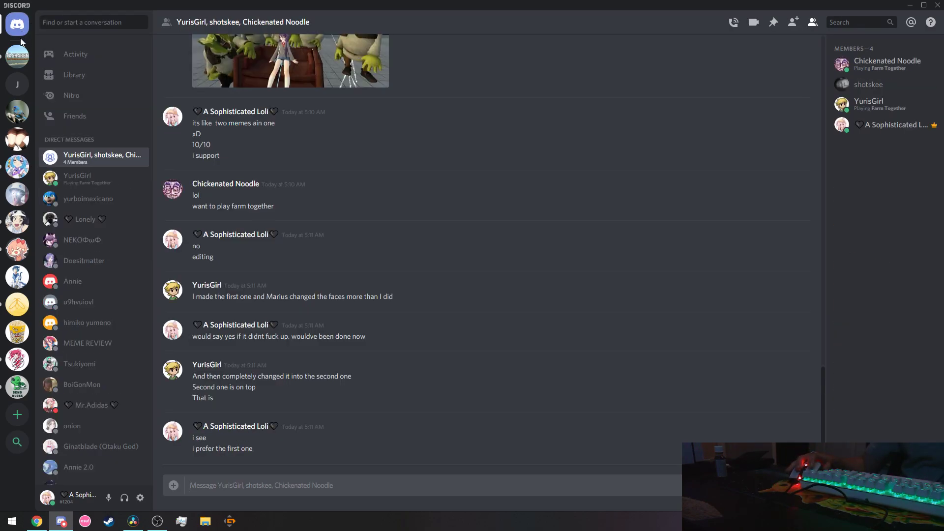
left_click(910, 7)
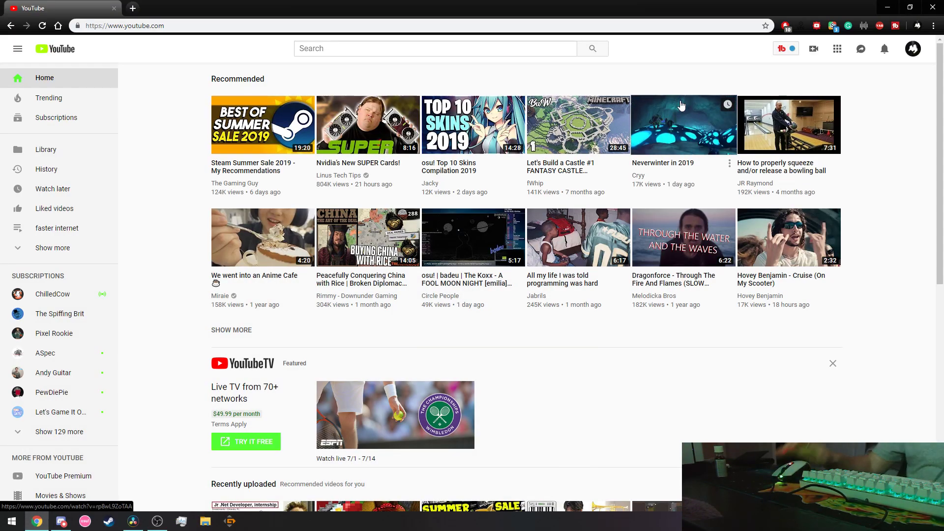
Switch YouTube to the other signed-in account and open its Library page.
left_click(913, 49)
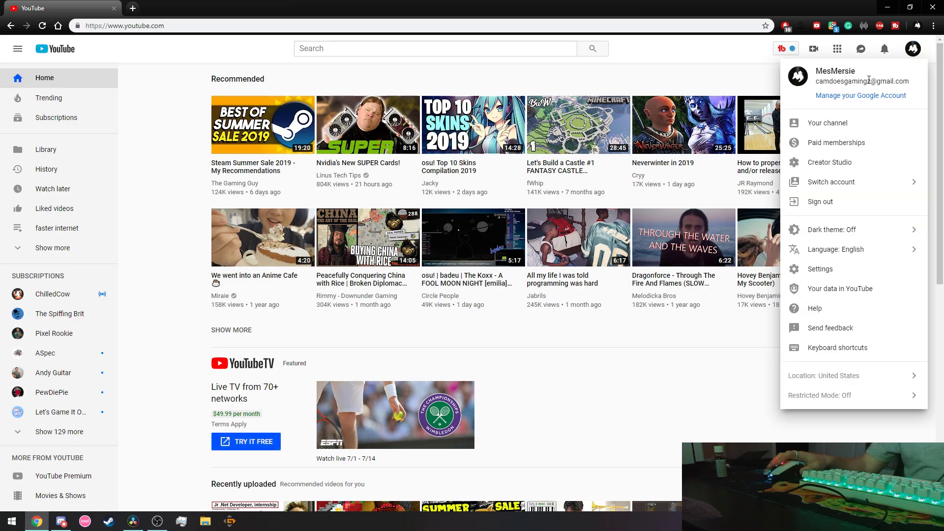
left_click(837, 181)
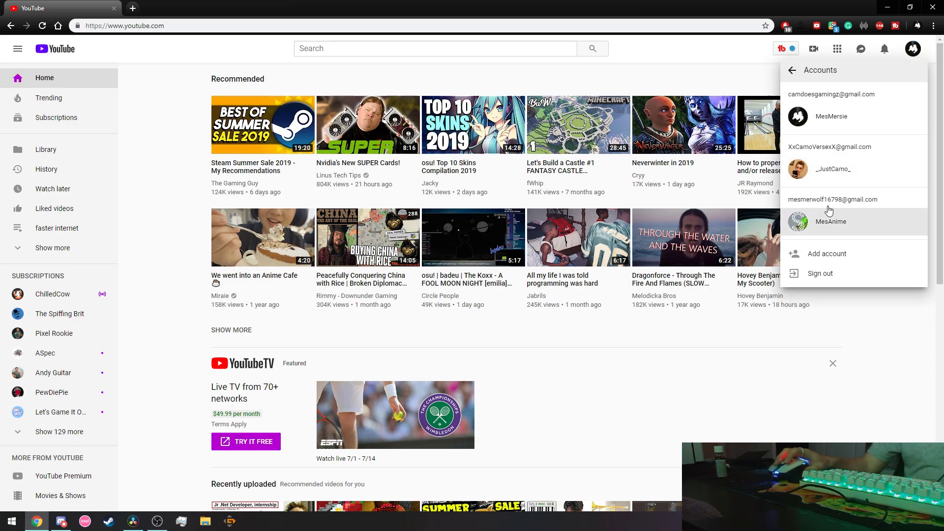
left_click(830, 222)
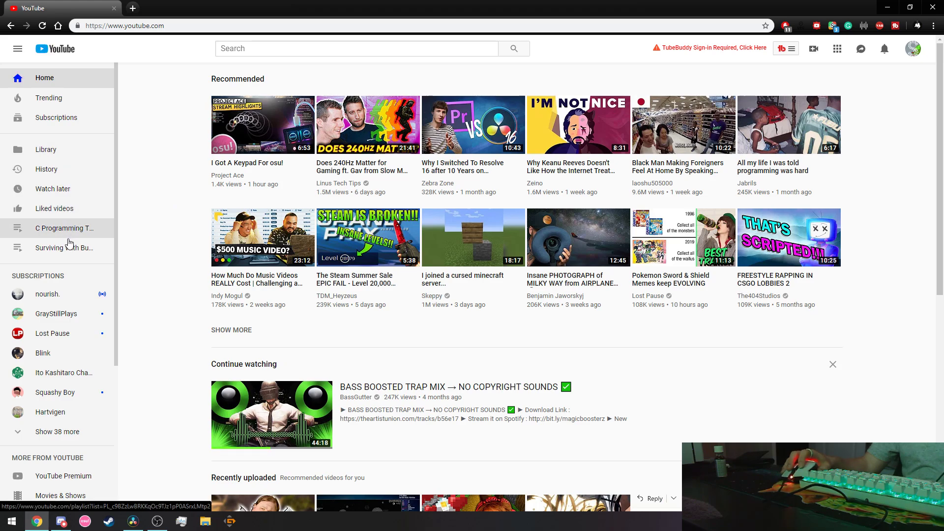
left_click(63, 156)
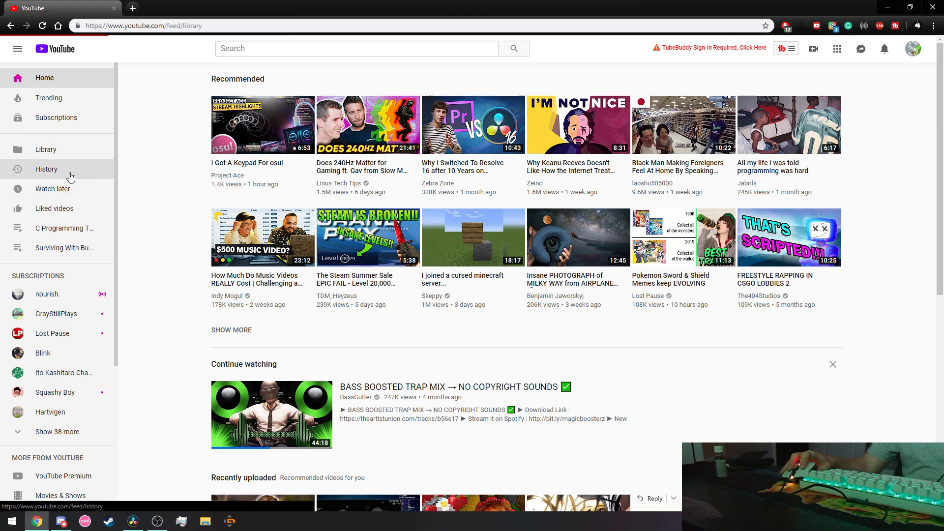
Open the YouTube watch history and scroll through the DaVinci Resolve Fusion tutorials.
left_click(83, 173)
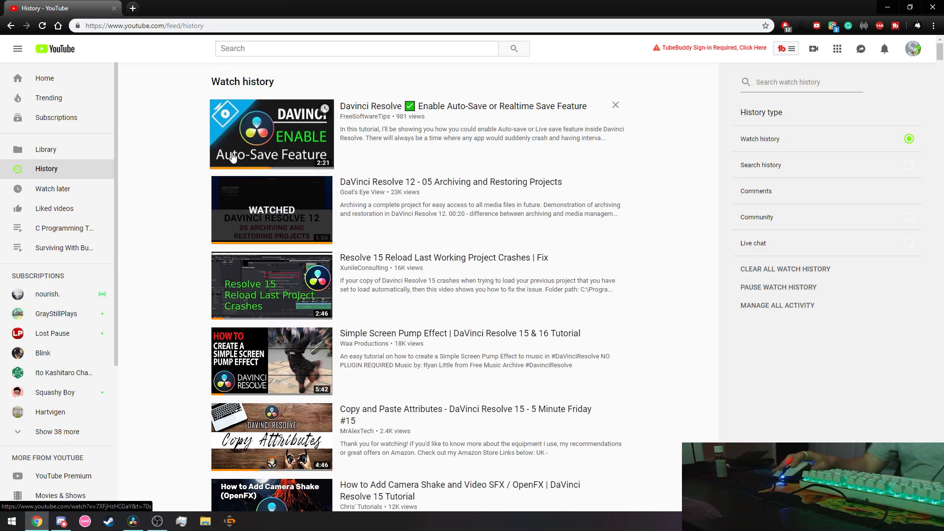
mouse_move(255, 197)
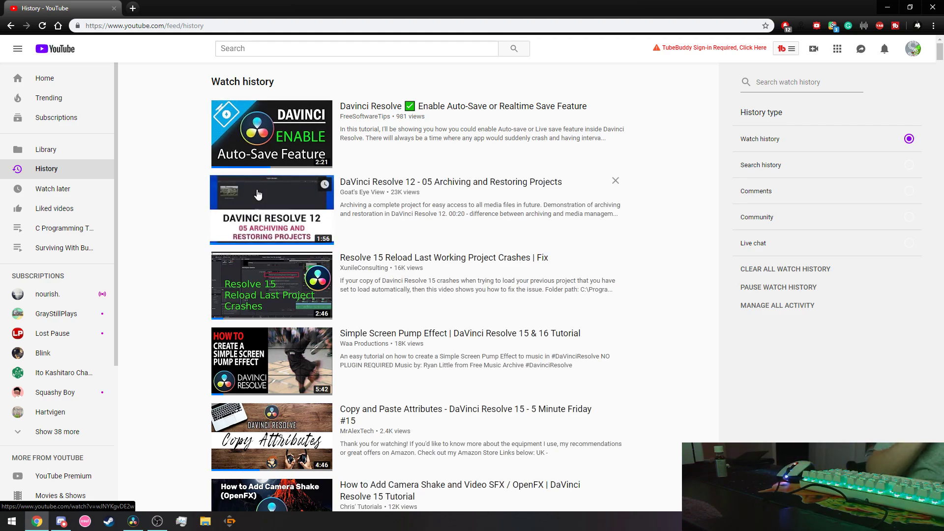
mouse_move(262, 304)
scroll(263, 303, "down", 2)
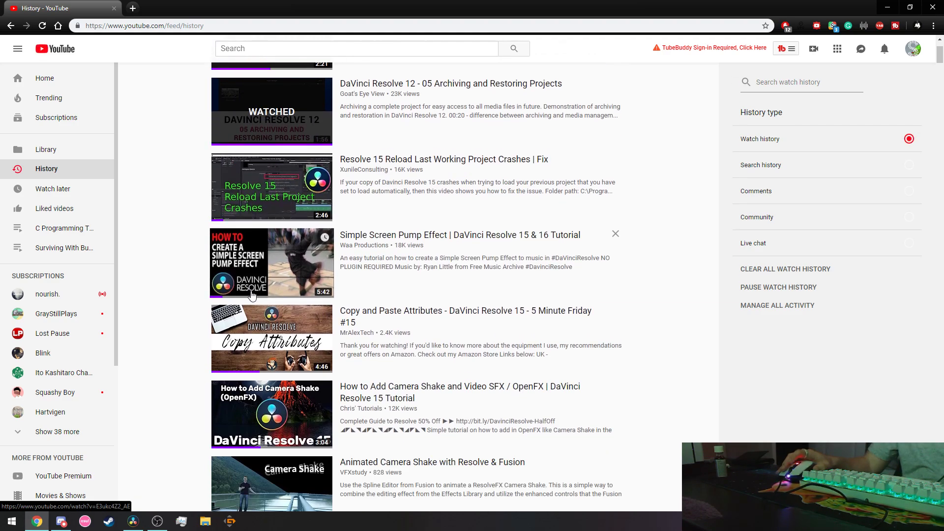
scroll(251, 294, "down", 1)
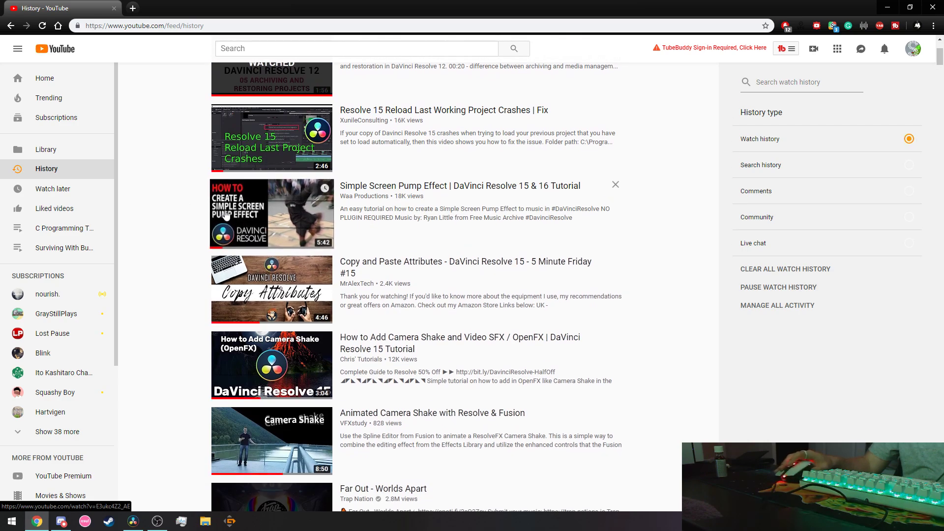
scroll(232, 221, "down", 1)
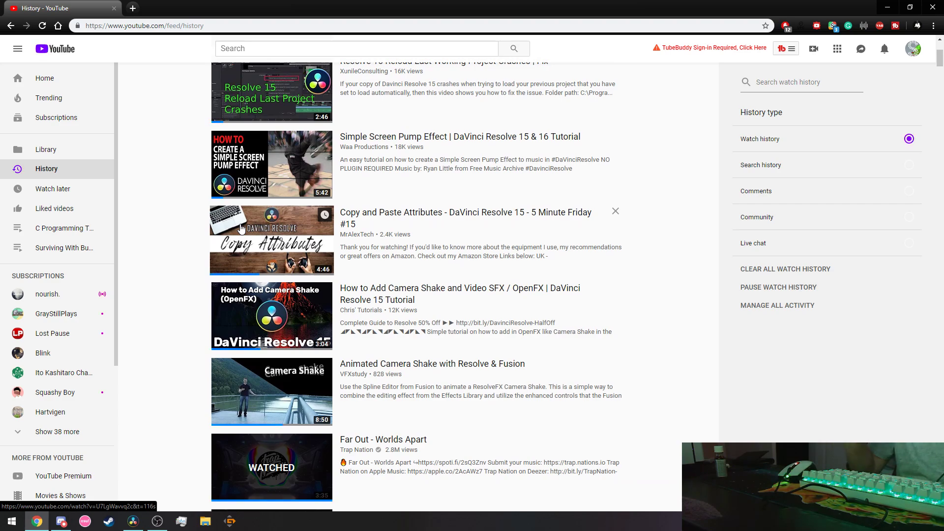
scroll(285, 332, "down", 1)
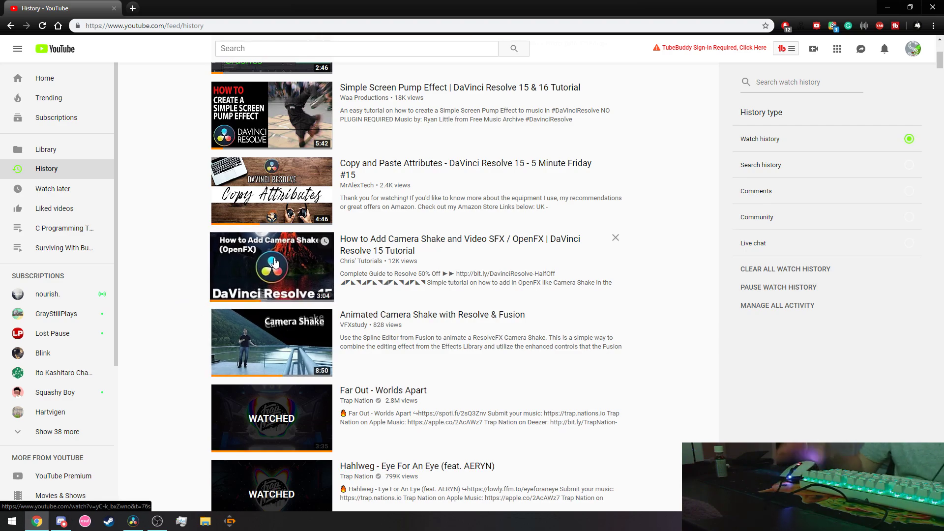
scroll(133, 413, "down", 1)
Briefly bring Discord forward, then keep scrolling down the watch history.
left_click(55, 525)
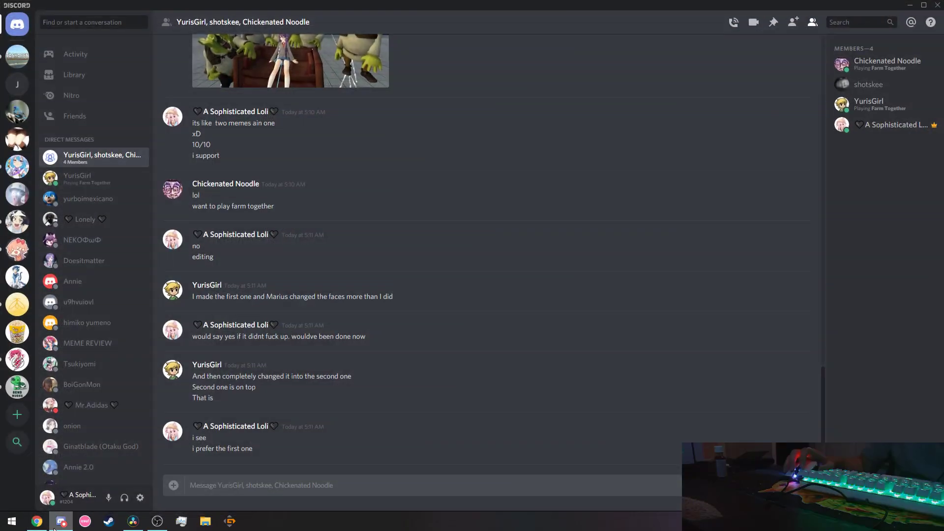
left_click(55, 527)
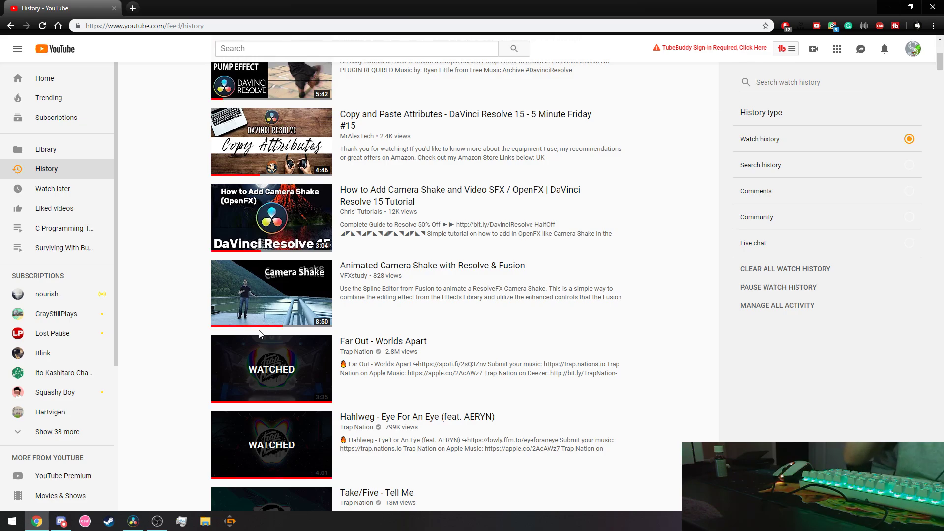
scroll(265, 319, "down", 3)
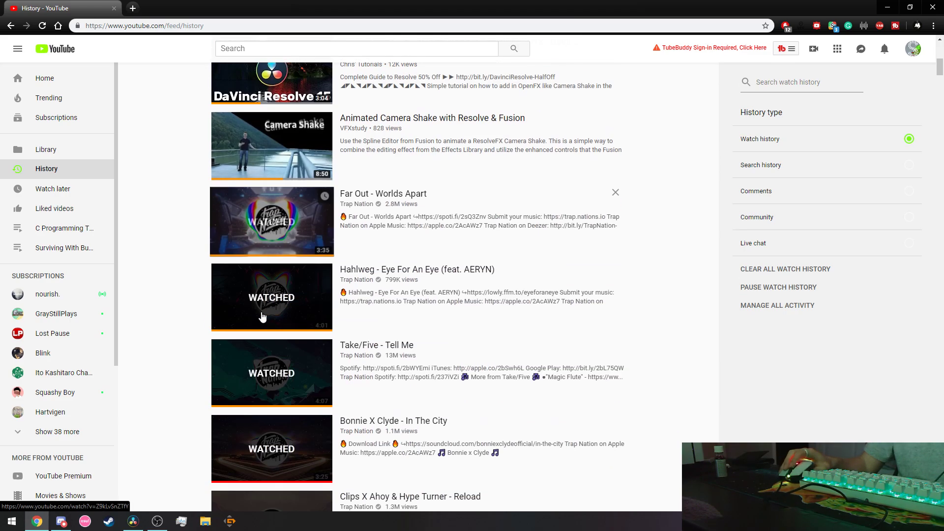
scroll(292, 280, "down", 12)
scroll(266, 265, "up", 5)
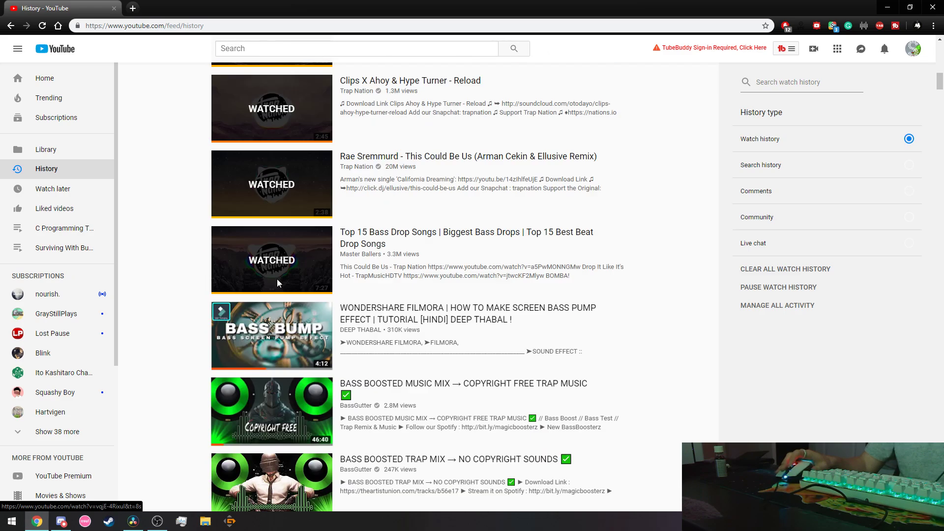
scroll(264, 265, "down", 14)
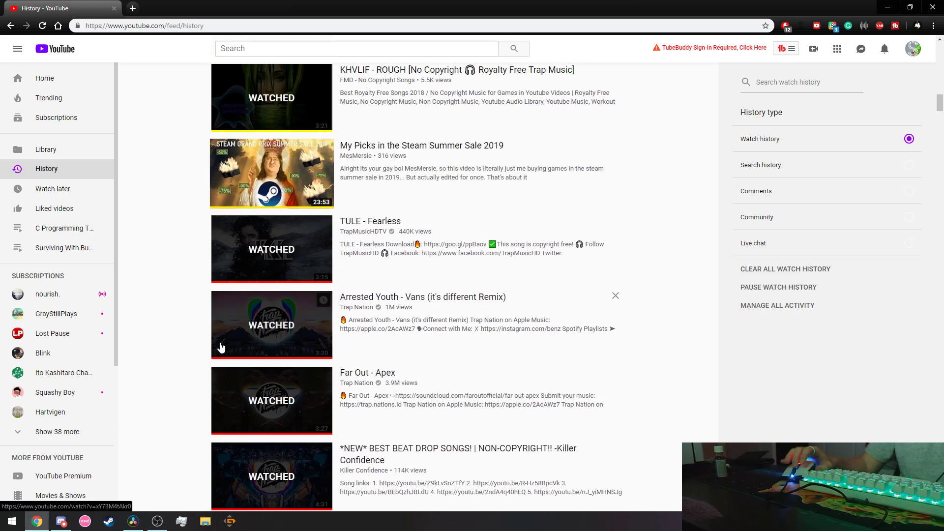
scroll(260, 290, "down", 3)
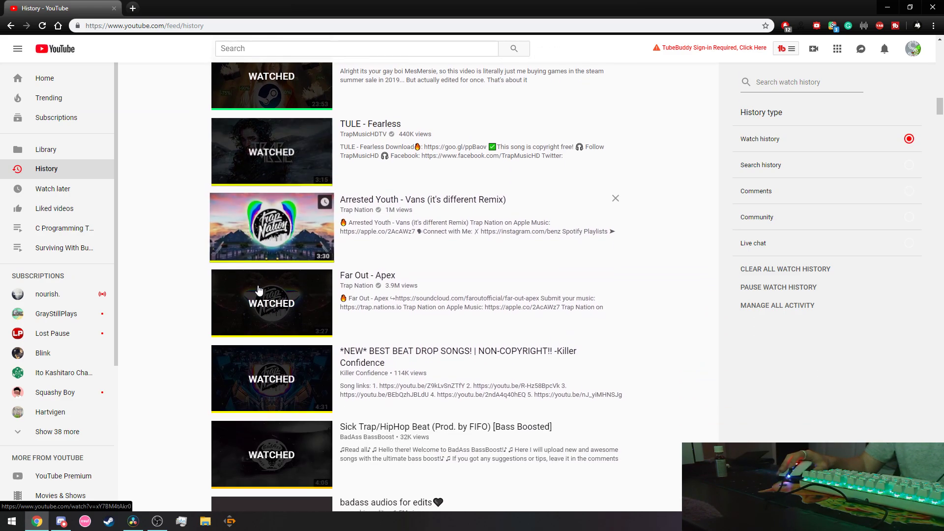
scroll(260, 290, "down", 9)
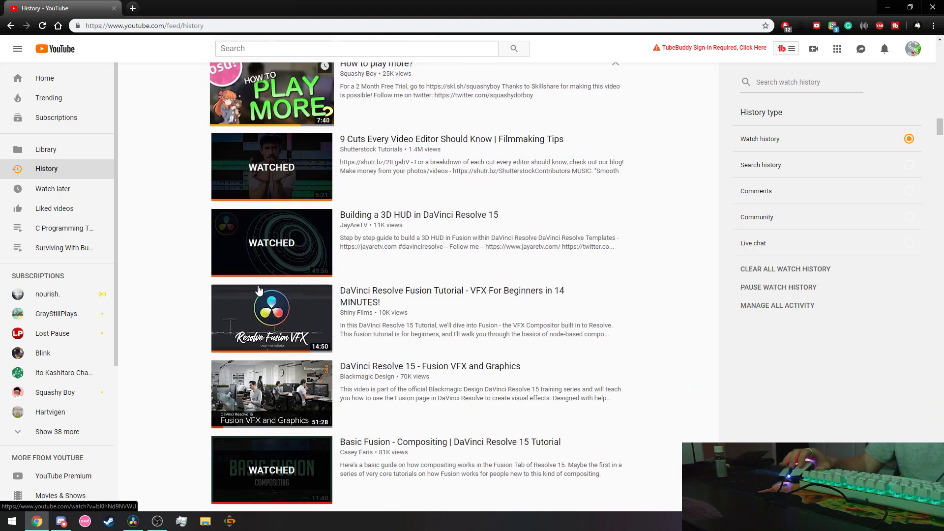
scroll(259, 290, "down", 1)
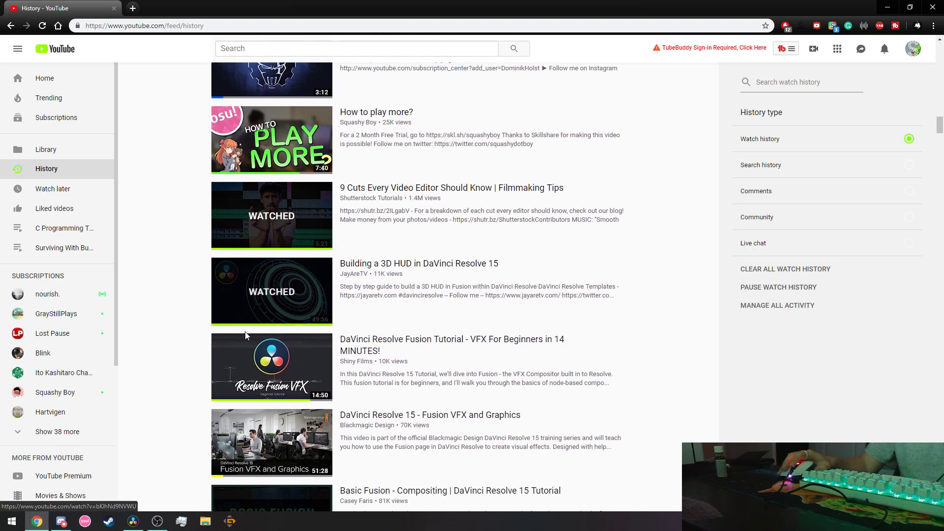
scroll(162, 343, "down", 1)
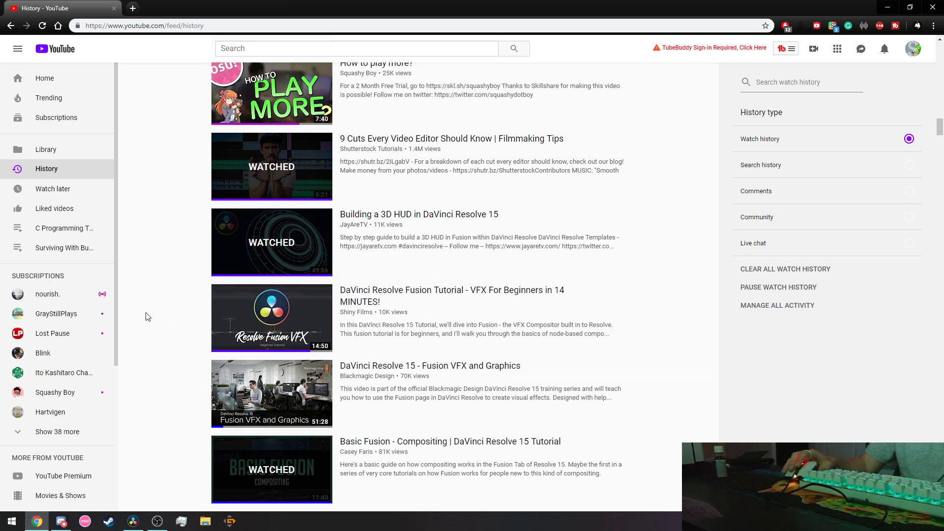
scroll(148, 317, "down", 2)
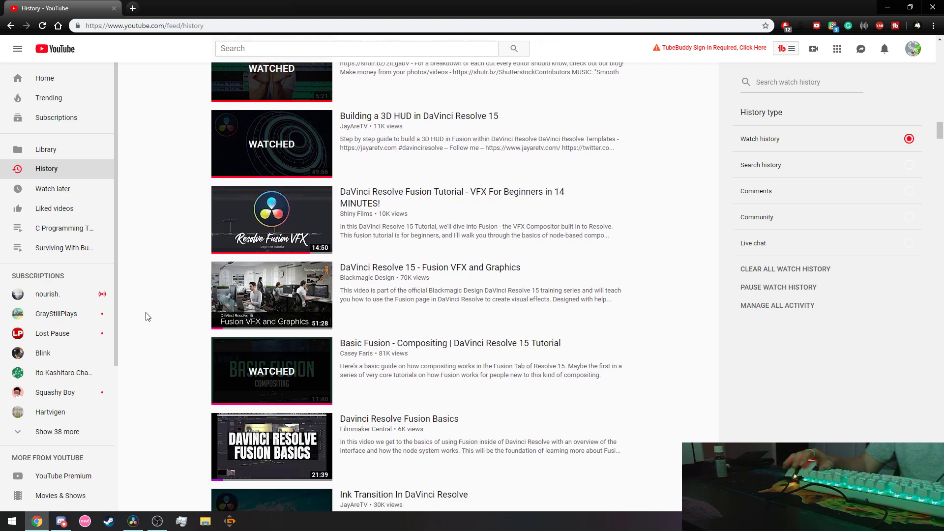
scroll(148, 317, "down", 2)
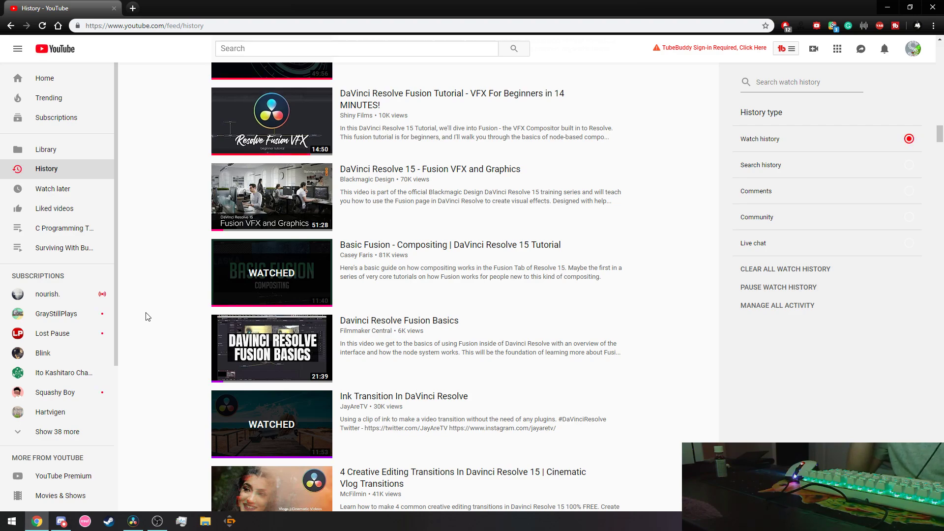
Return to DaVinci Resolve and open the selected short clip on the Fusion page.
key("alt+Tab")
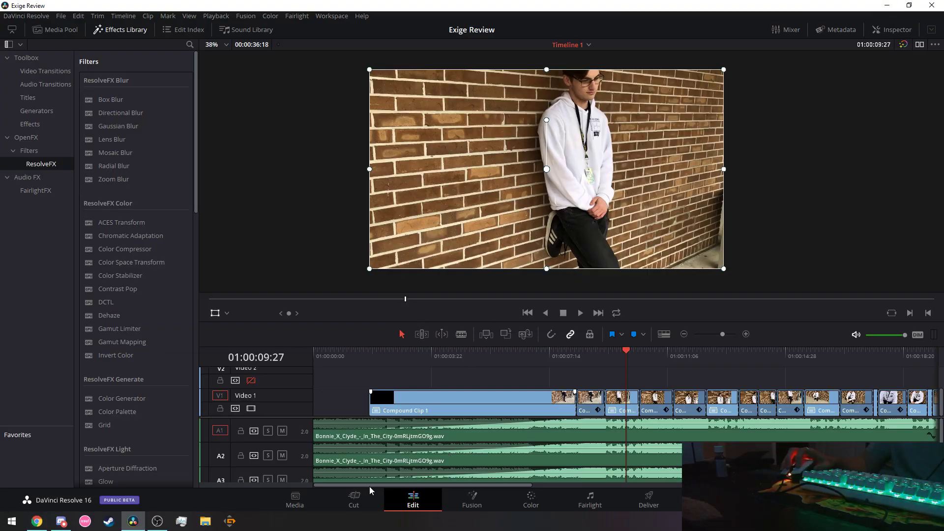
left_click_drag(370, 486, 381, 488)
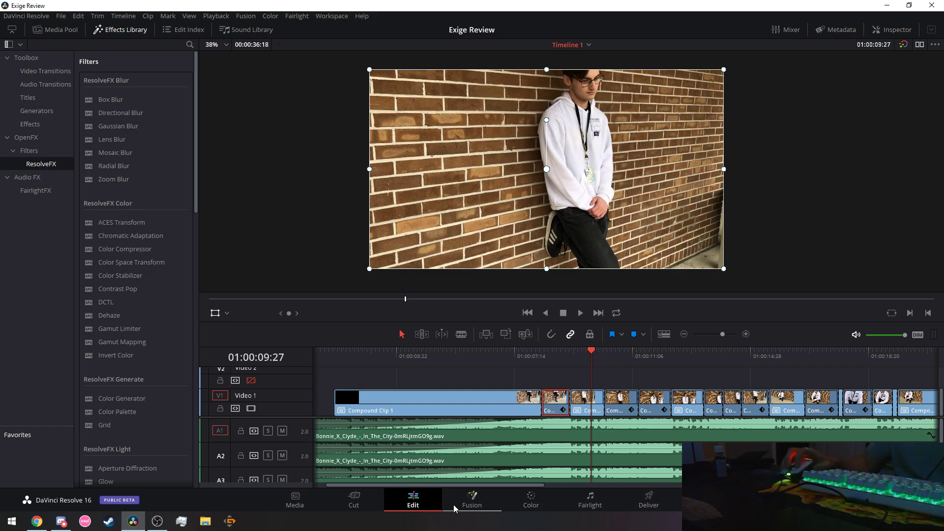
left_click(469, 502)
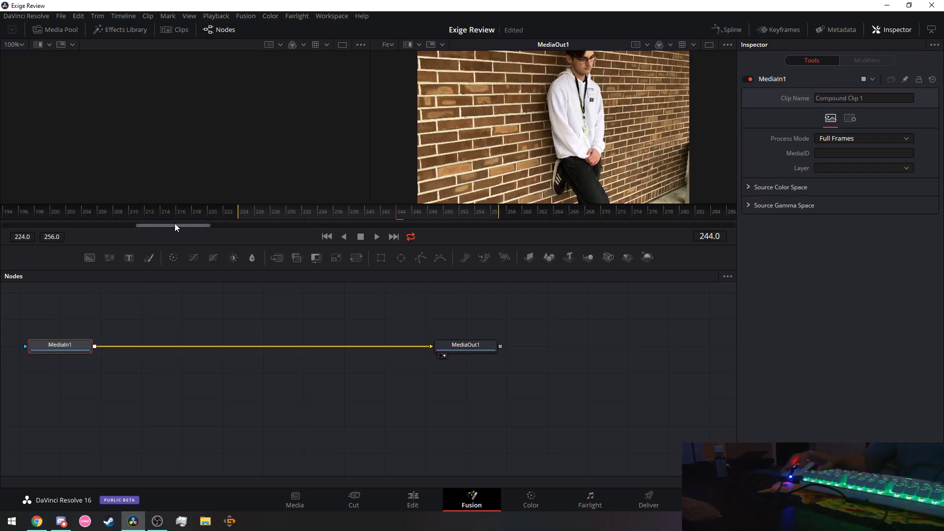
Inspect the MediaOut1 and MediaIn1 nodes and scrub through the composition's frames.
left_click_drag(175, 225, 6, 213)
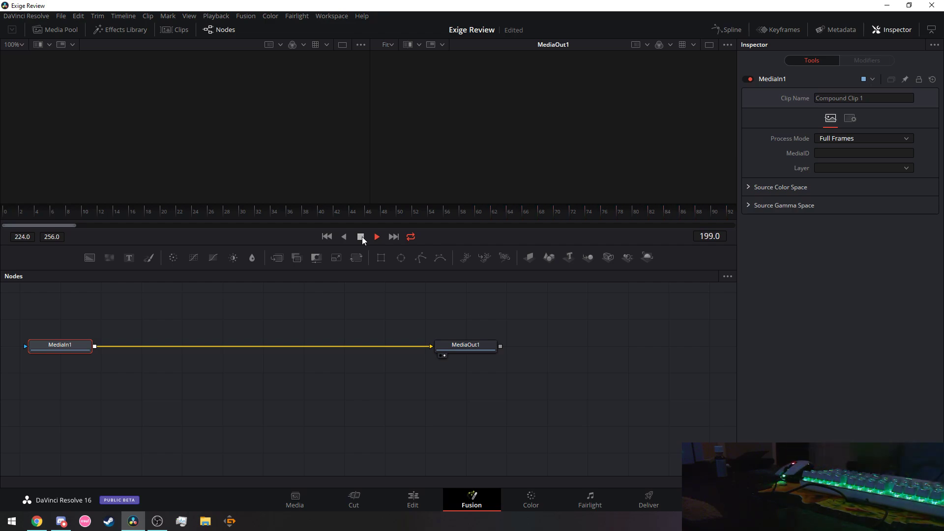
left_click(457, 350)
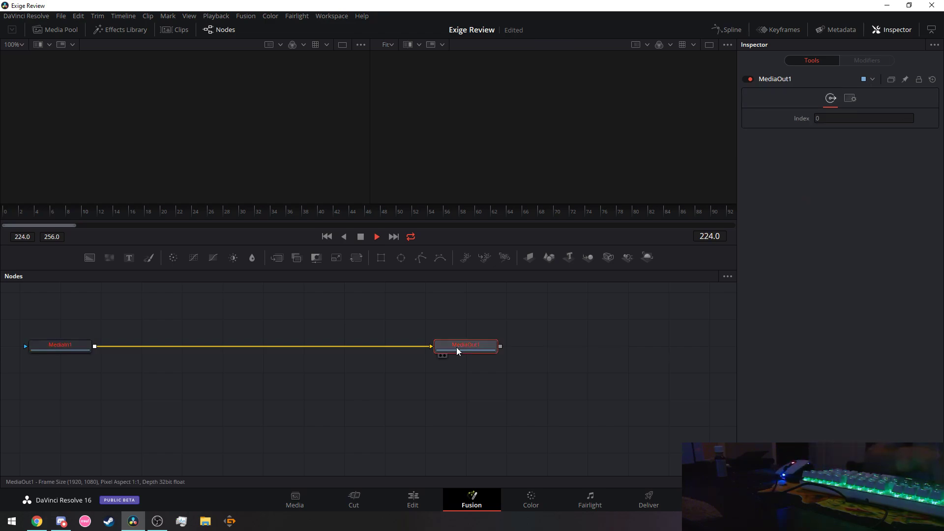
left_click_drag(317, 214, 389, 214)
left_click(61, 348)
right_click(61, 349)
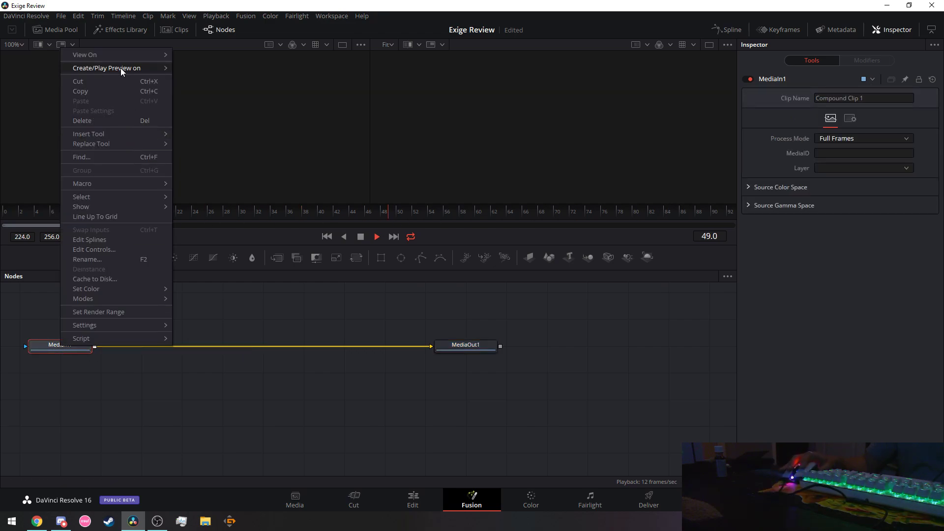
mouse_move(119, 57)
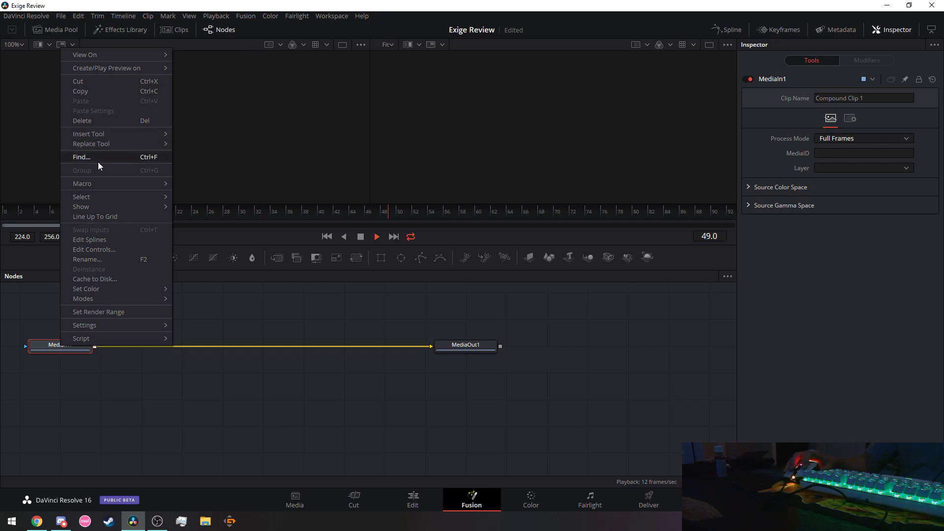
left_click(306, 336)
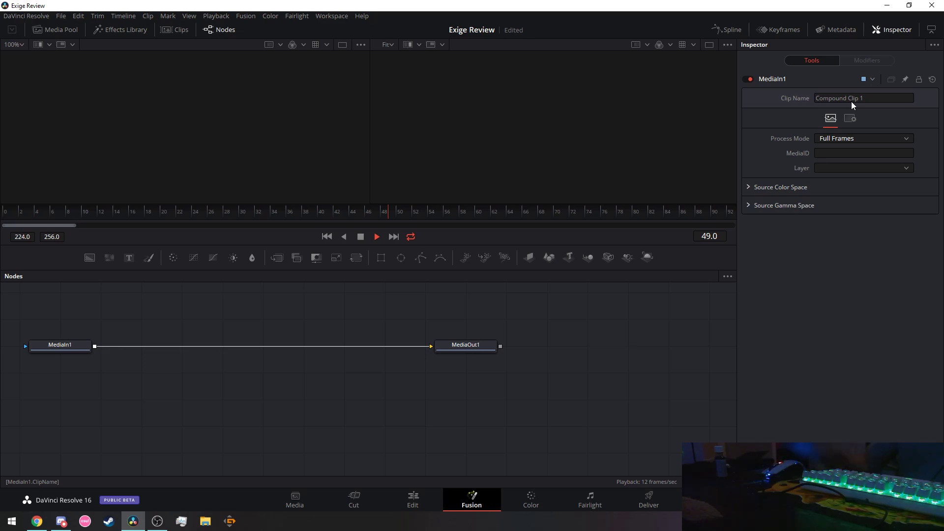
Keep MediaIn1's Process Mode at Full Frames, check frames 57 and 51, then return to Edit.
left_click(857, 138)
left_click(846, 151)
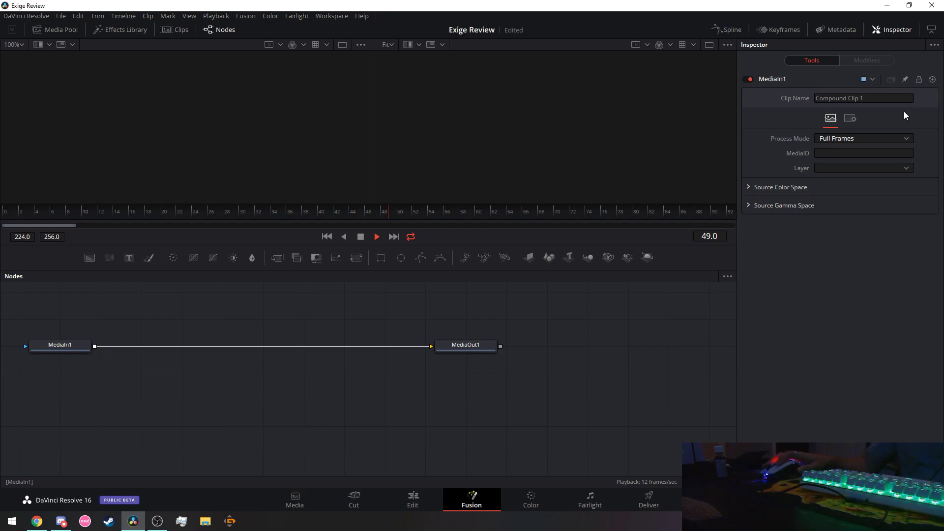
left_click(455, 213)
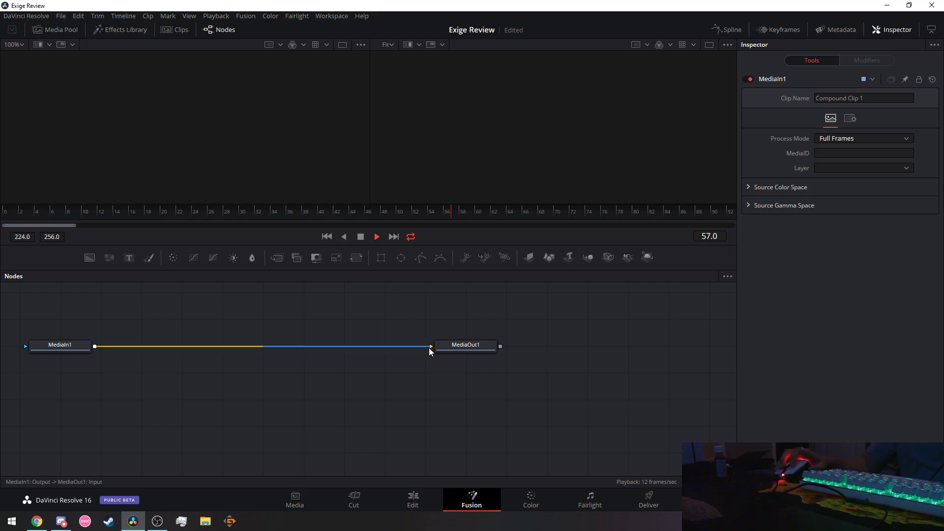
left_click(406, 214)
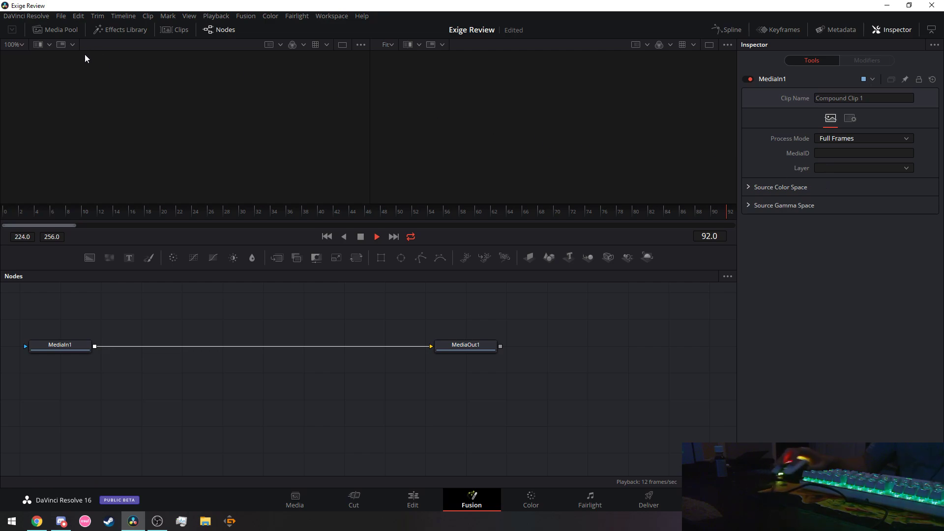
left_click(413, 509)
Open Compound Clip 1 in Fusion, scrub to frame 76, and play it through to frame 189.
left_click(500, 408)
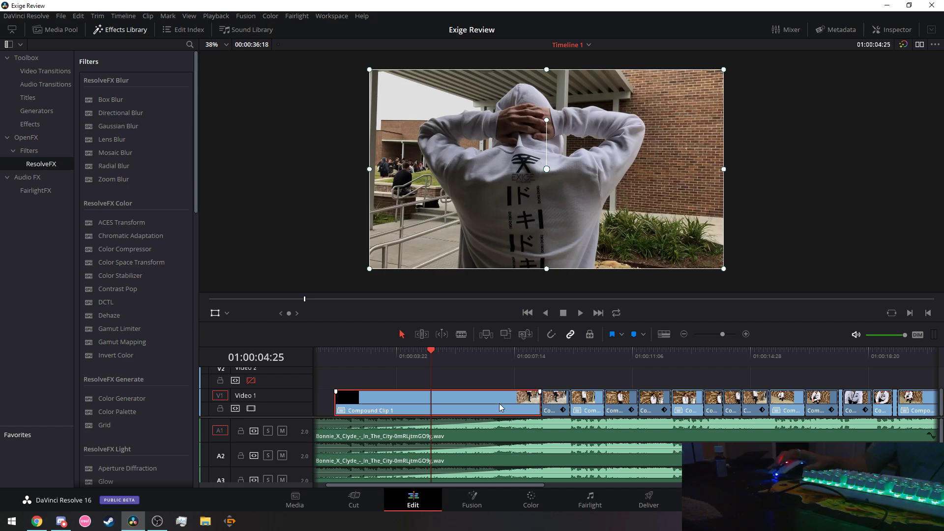
left_click(474, 504)
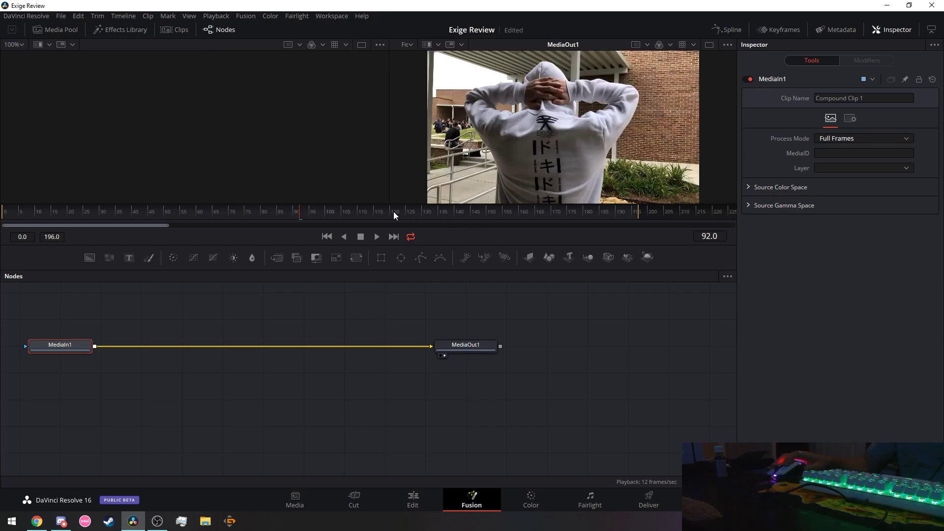
left_click_drag(393, 214, 517, 212)
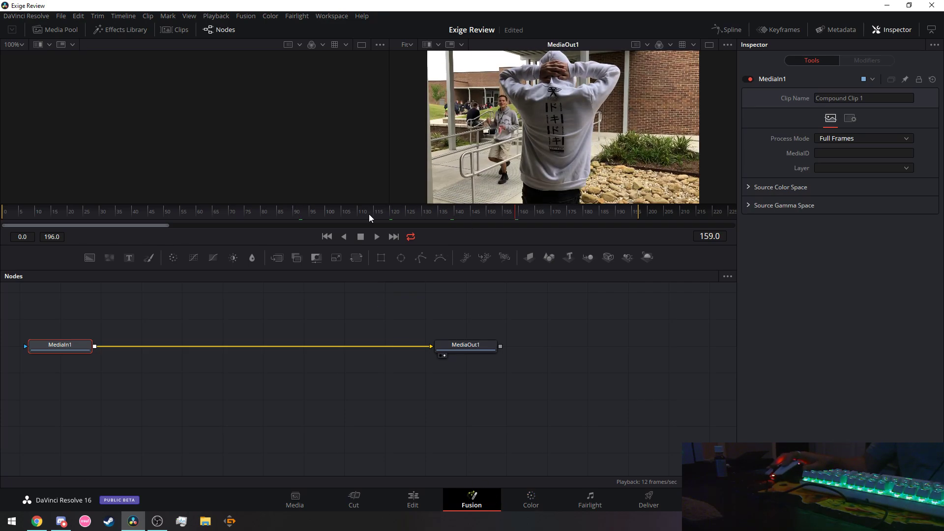
left_click_drag(201, 213, 584, 214)
left_click_drag(677, 214, 438, 214)
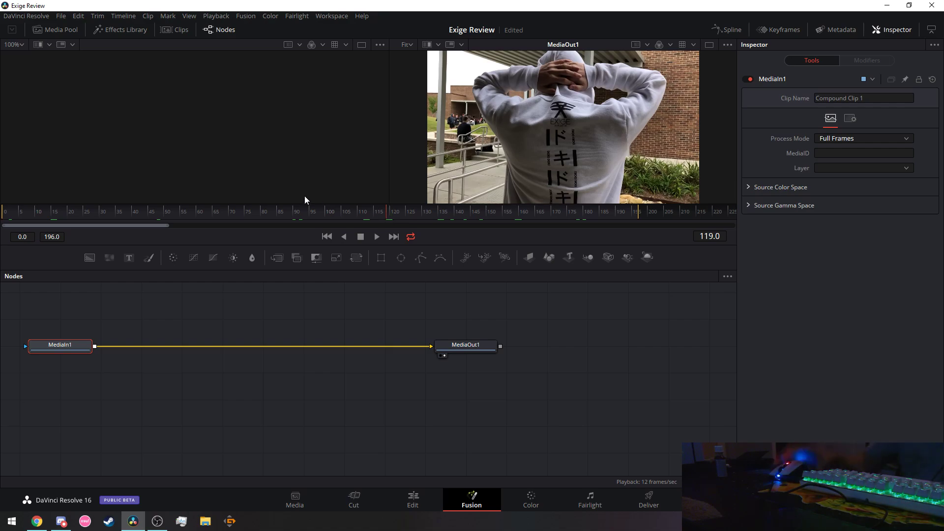
left_click(305, 212)
left_click_drag(305, 212, 249, 210)
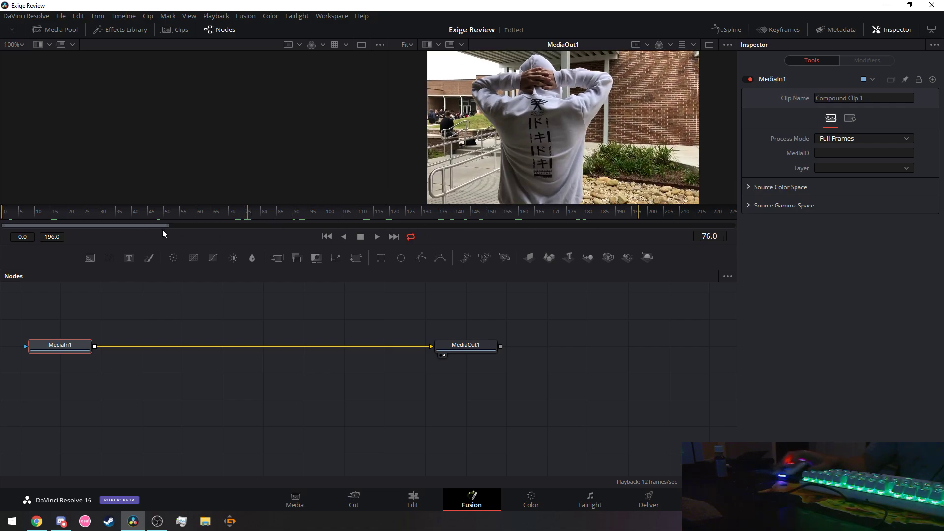
left_click(376, 237)
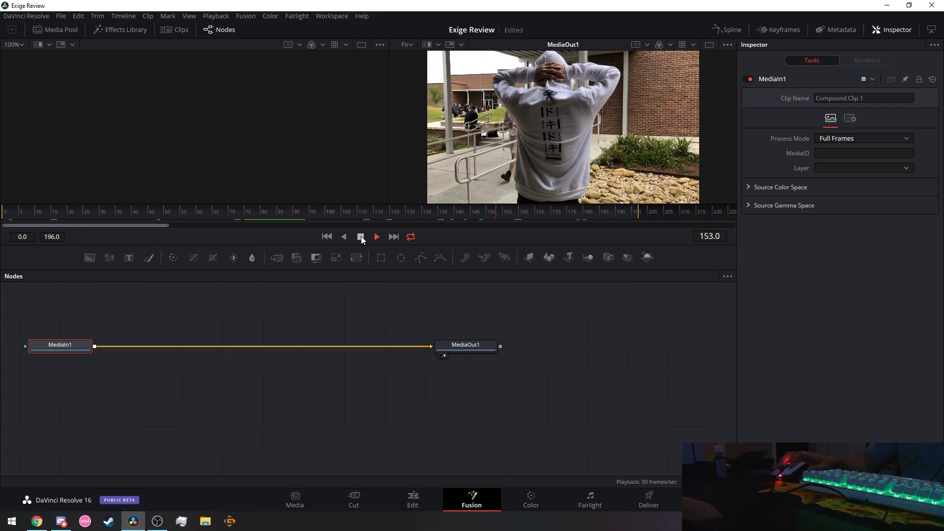
left_click(361, 237)
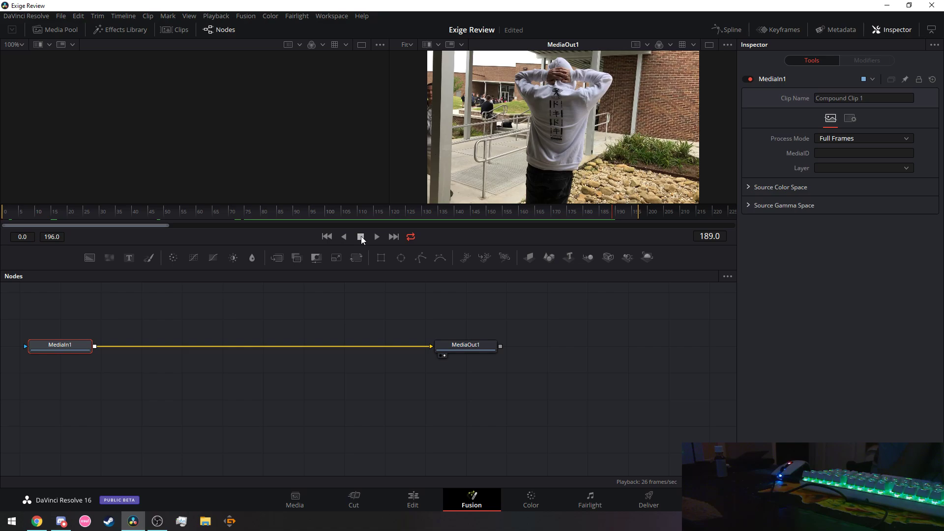
Scroll YouTube's watch history down to the SMOOTH Zoom Transition tutorials, then minimize Chrome.
left_click(37, 522)
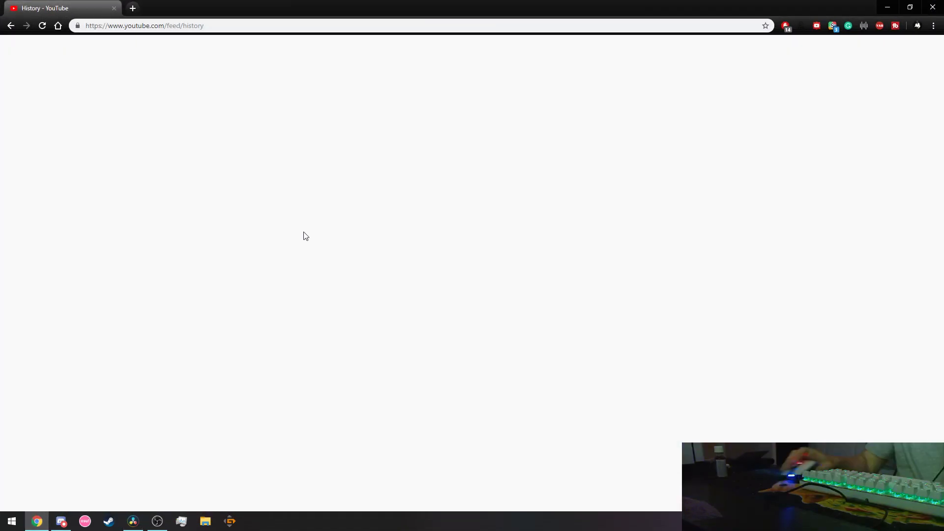
scroll(651, 316, "down", 2)
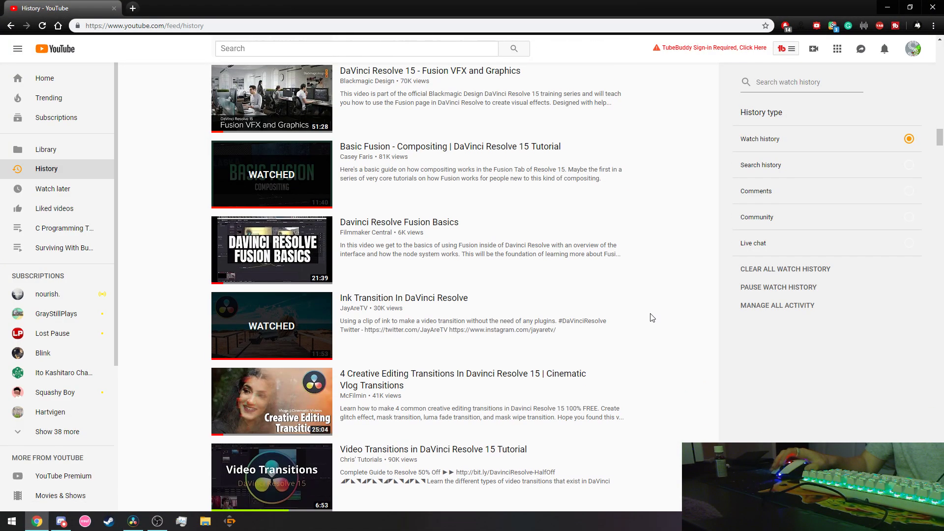
scroll(652, 317, "down", 3)
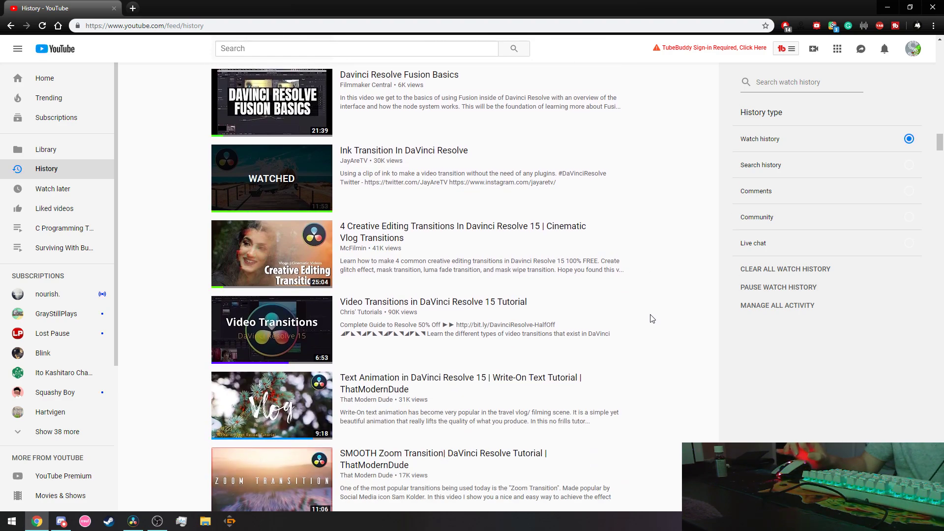
scroll(652, 318, "down", 2)
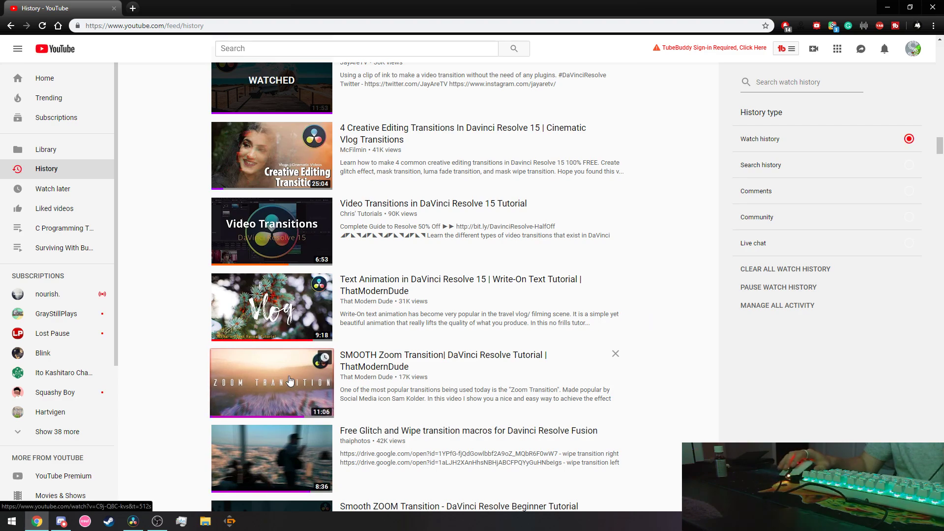
scroll(290, 381, "down", 1)
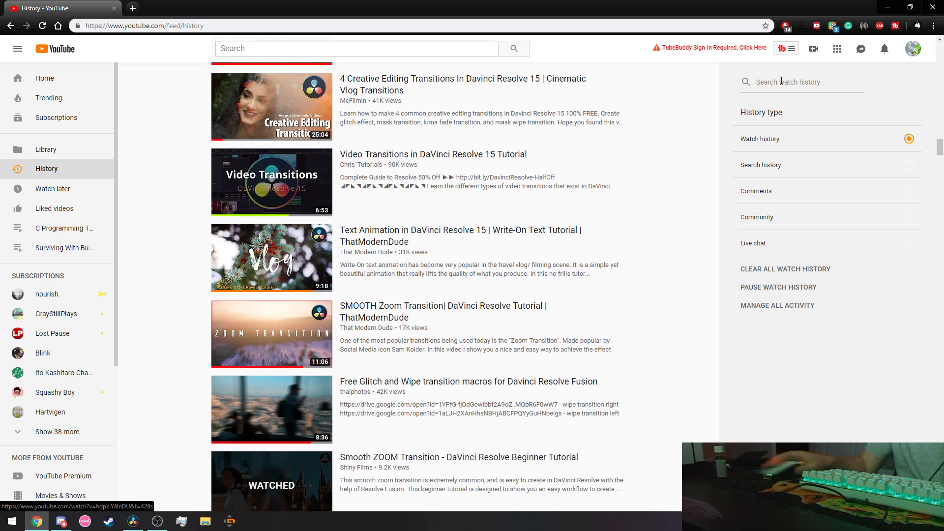
left_click(889, 12)
Un-maximize Resolve and open Folder Of Everything > DavinciEffects > Transitions > Glitch in File Explorer.
left_click_drag(371, 6, 371, 39)
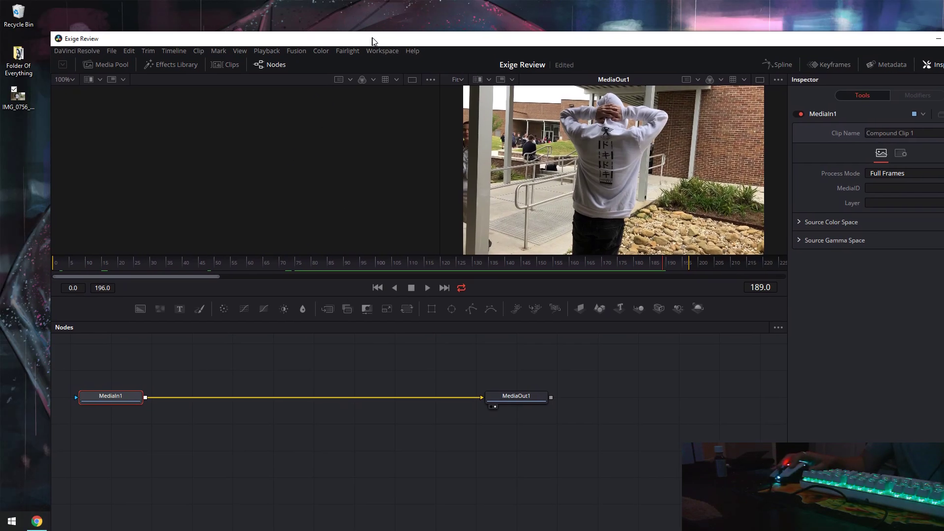
double_click(18, 62)
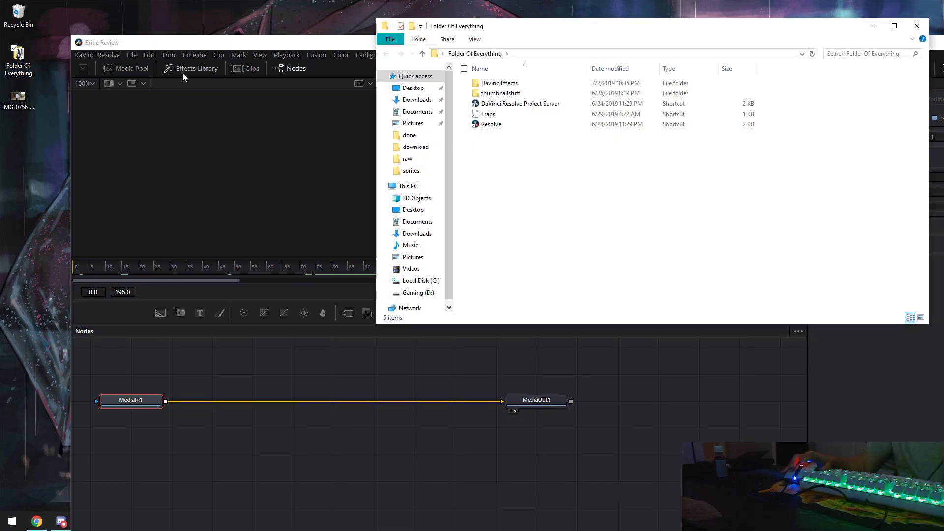
double_click(523, 86)
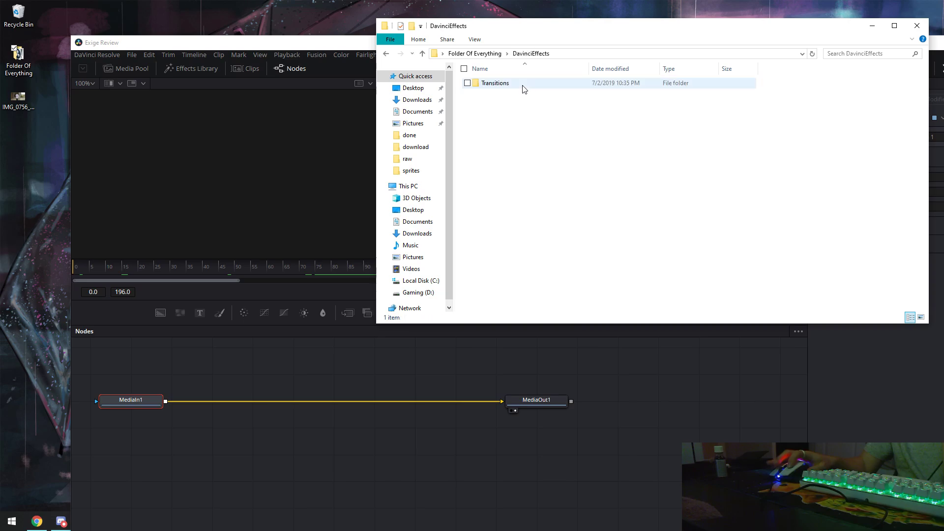
double_click(520, 86)
double_click(518, 87)
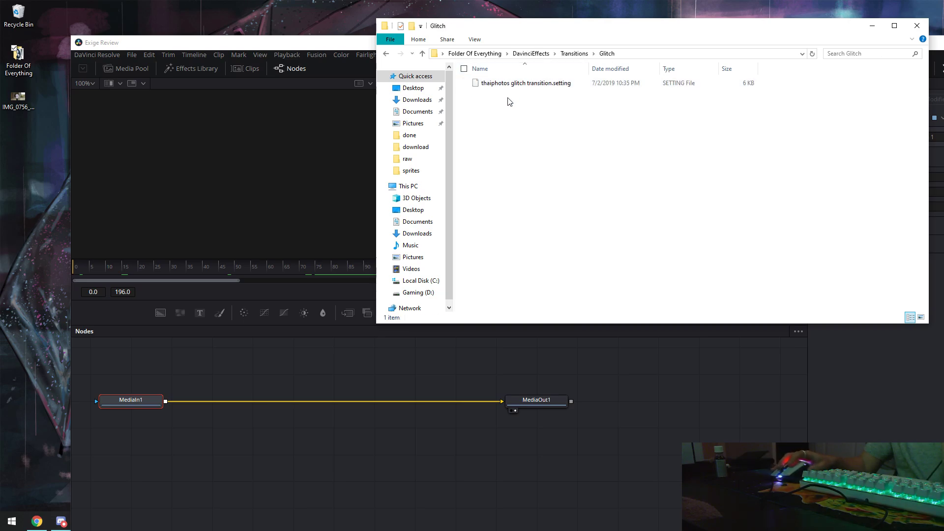
Maximize and restore the Glitch folder window, then bring Resolve back full screen.
key("super+Up")
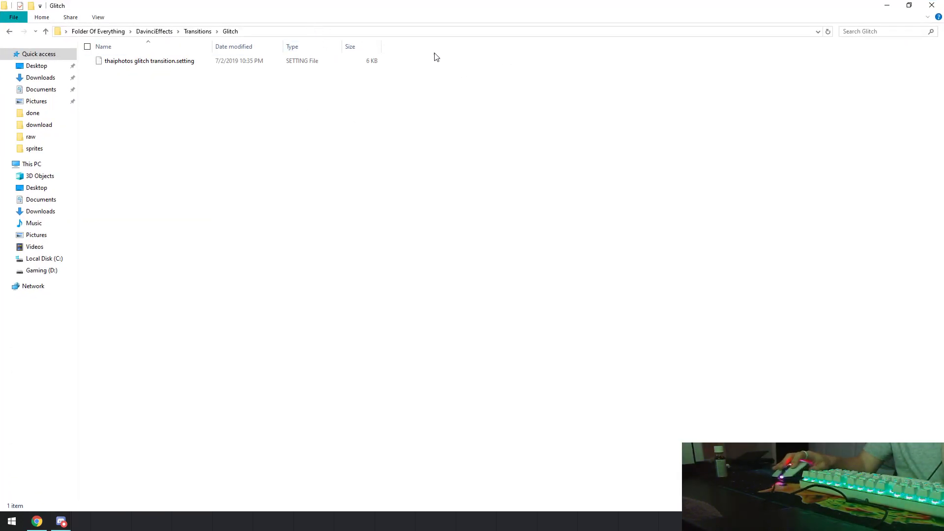
key("super+Down")
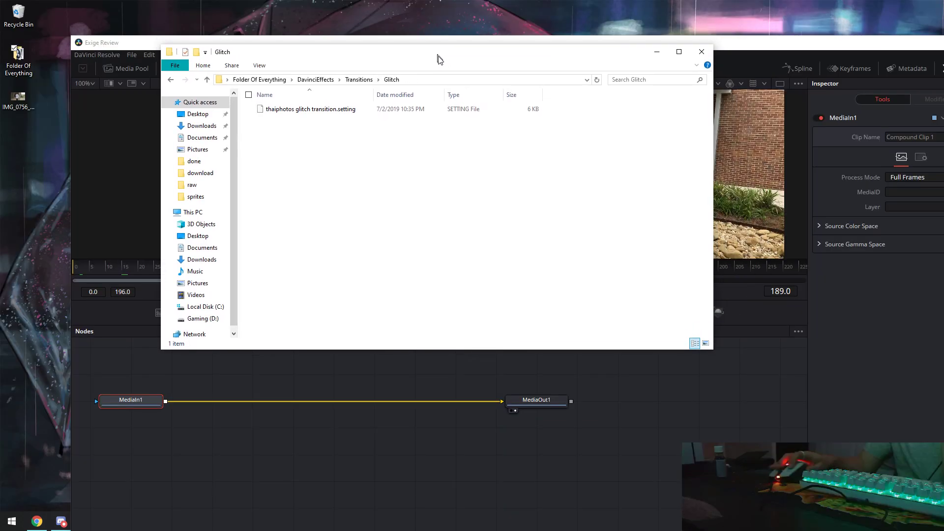
left_click(295, 59)
double_click(251, 9)
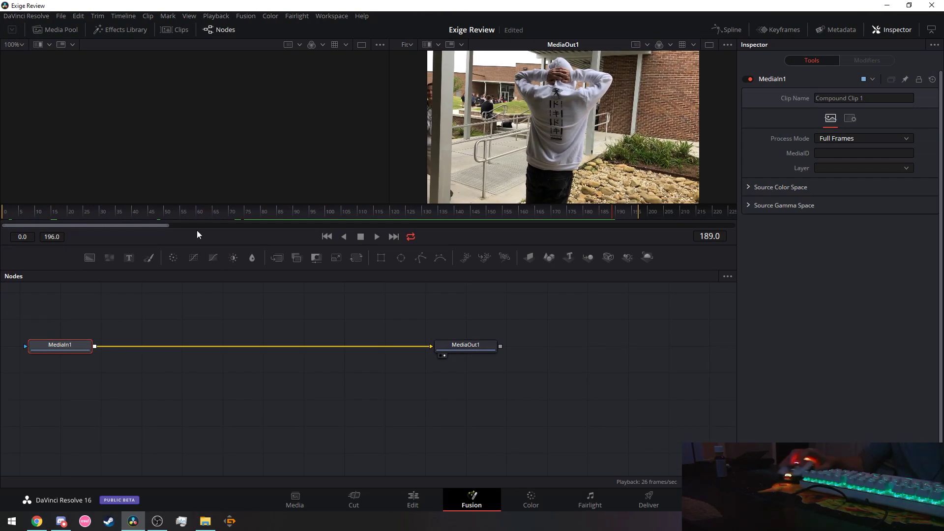
On the Edit page, play back and blade Compound Clip 1 at 01:00:08:02.
left_click(402, 503)
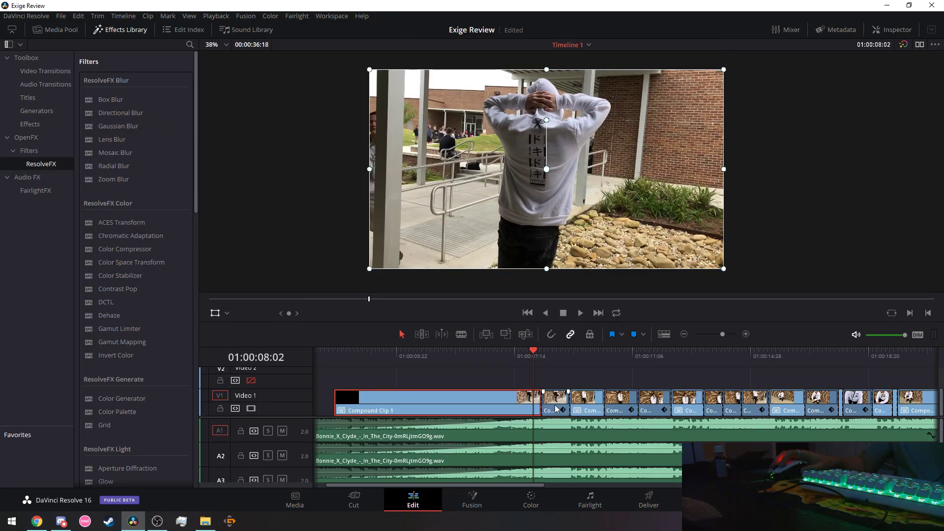
left_click(577, 314)
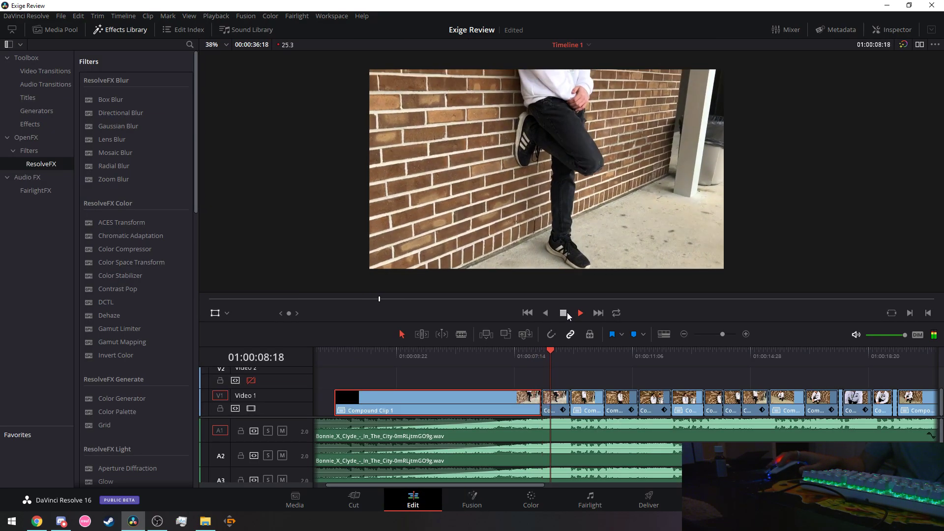
left_click_drag(573, 351, 531, 354)
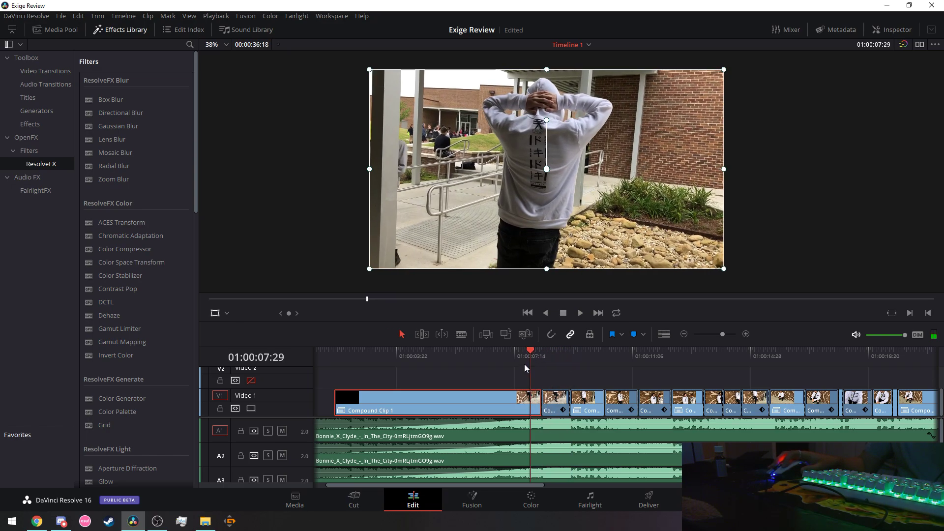
left_click(462, 335)
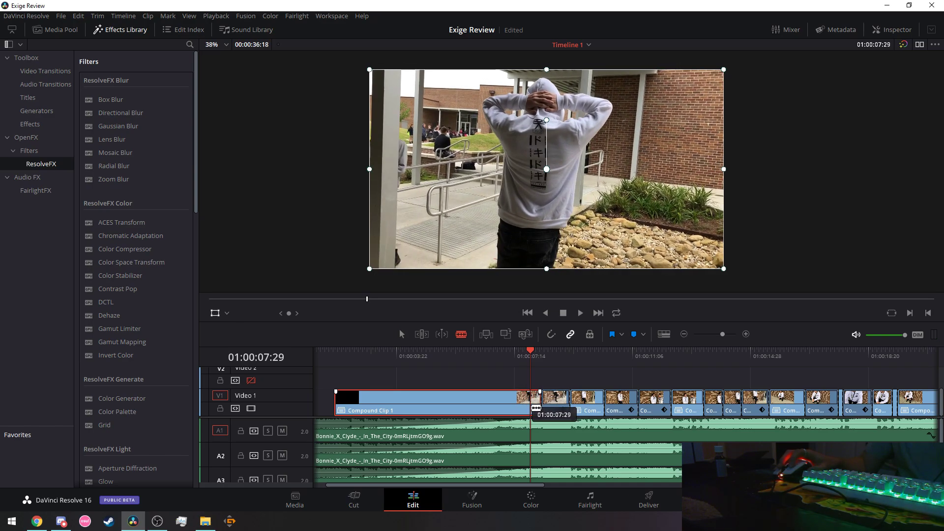
left_click(533, 351)
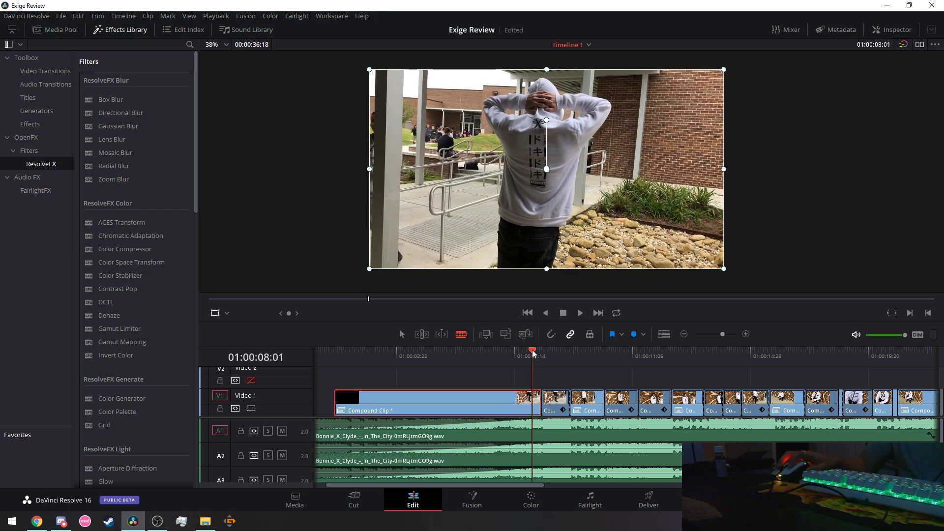
left_click(533, 352)
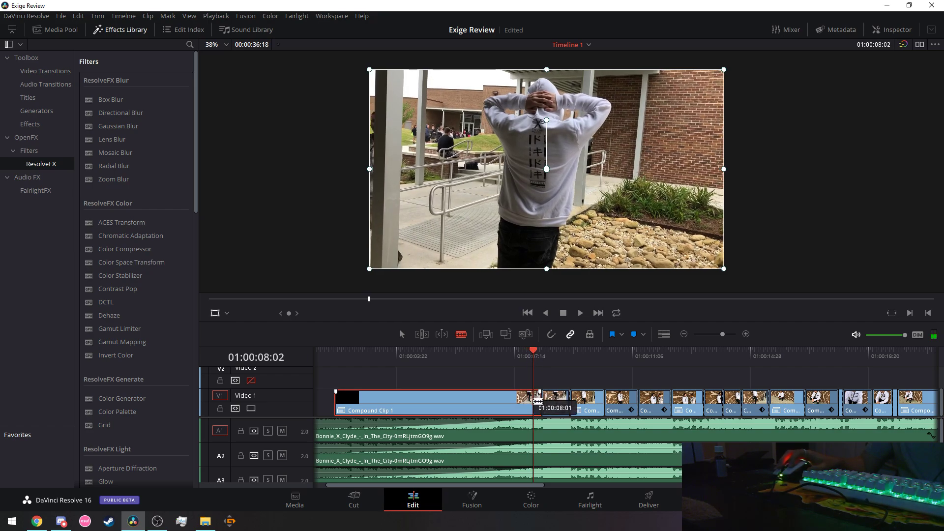
left_click(536, 400)
Move the playhead to 01:00:08:17 and trim the edge of the clip after the cut.
left_click(544, 353)
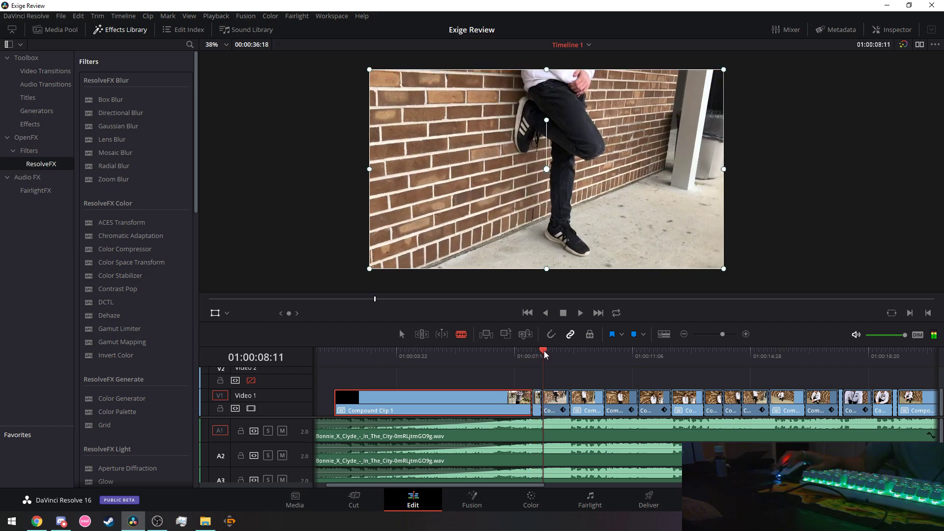
left_click(546, 354)
left_click(551, 356)
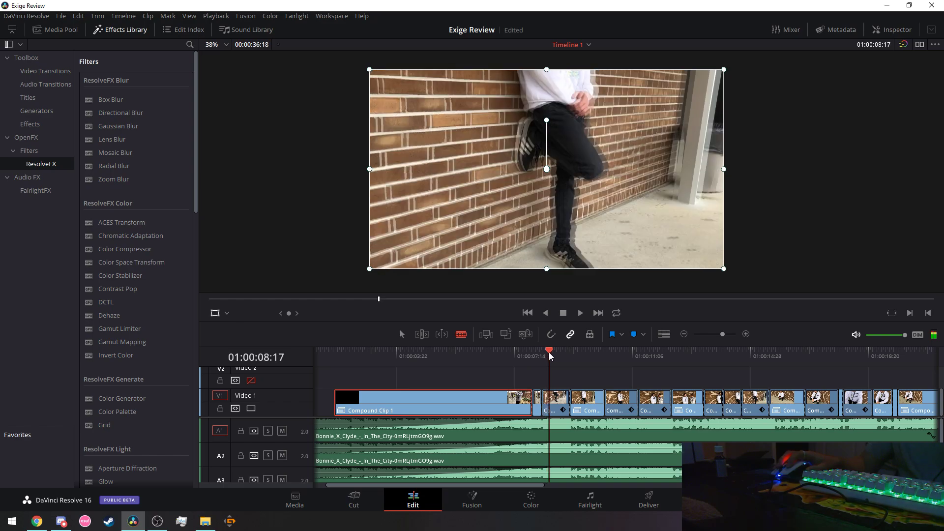
mouse_move(543, 405)
left_mouse_down()
mouse_move(555, 406)
mouse_move(535, 402)
left_mouse_up()
Open Compound Clip 1's Fusion node graph and scrub from frame 204 to 218.
left_click(295, 500)
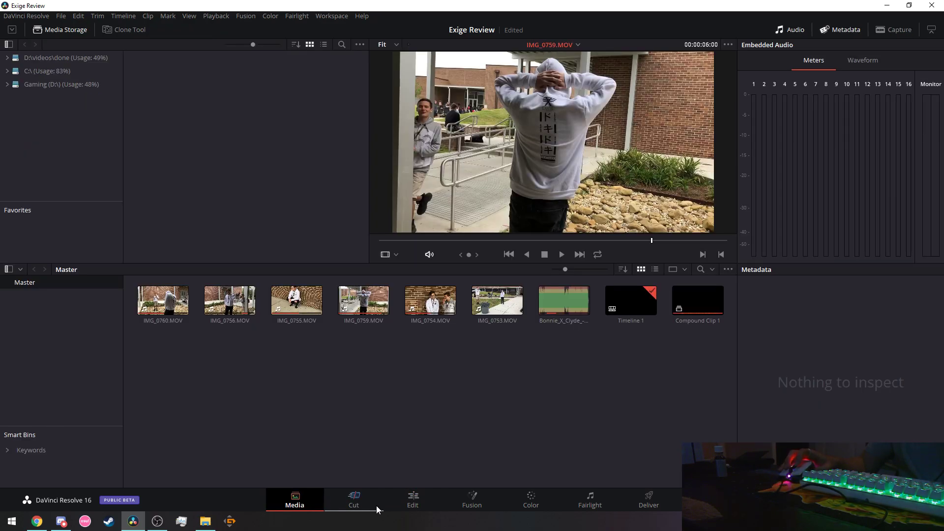
left_click(471, 501)
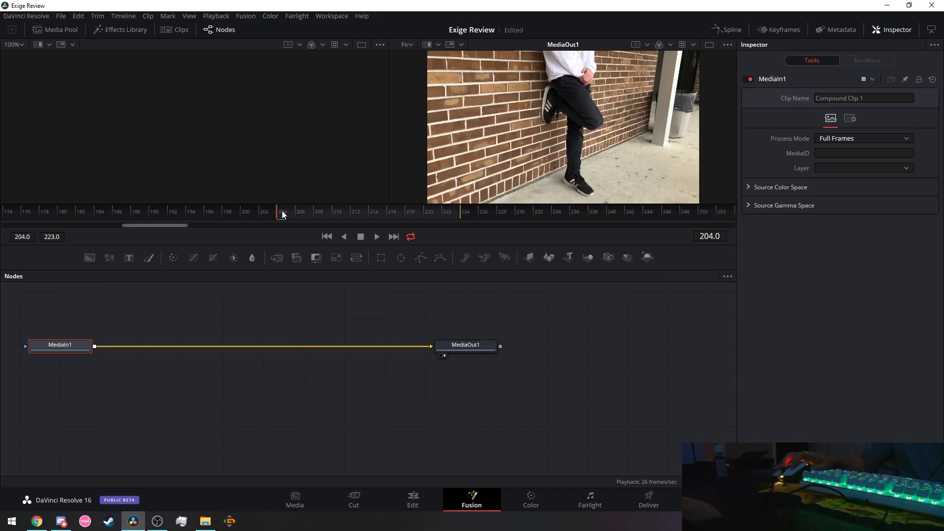
left_click_drag(283, 214, 365, 218)
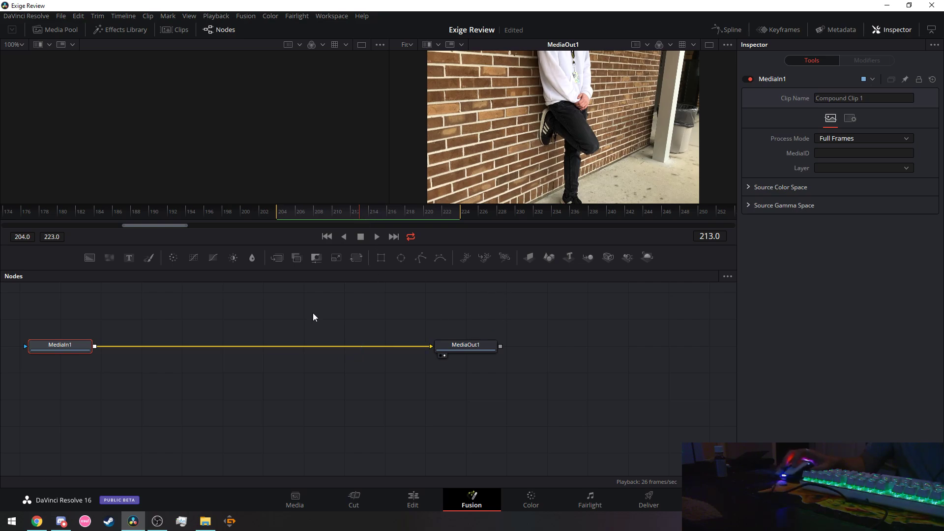
Drag the thaiphotos glitch transition .setting file into the Node editor, then close Explorer.
left_click(205, 521)
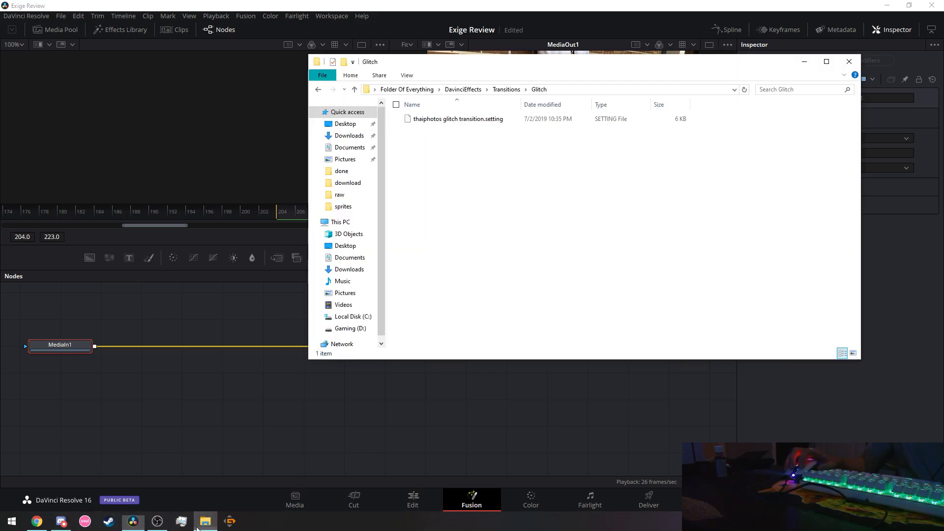
left_click_drag(488, 123, 317, 316)
left_click(850, 62)
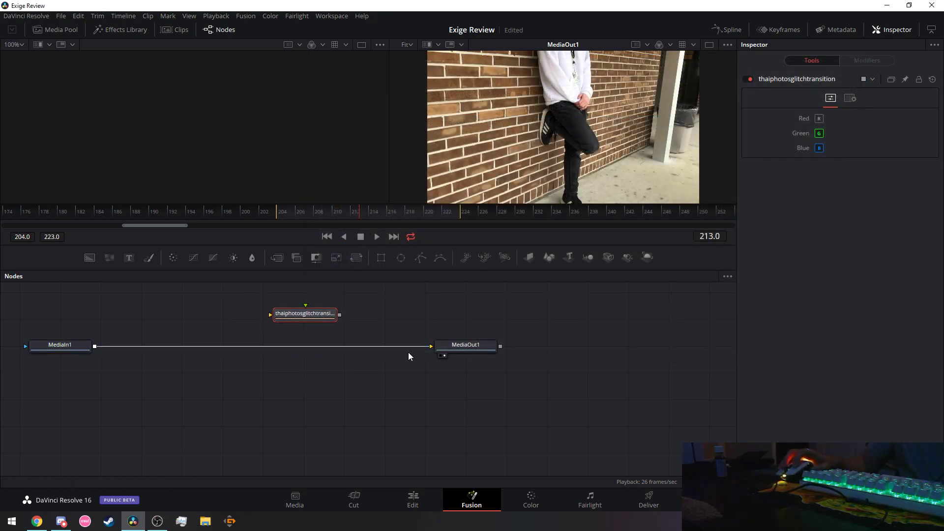
Replace the direct MediaIn1–MediaOut1 link with MediaIn1 → glitch node → MediaOut1.
left_click(397, 347)
key("Delete")
left_click_drag(94, 346, 271, 314)
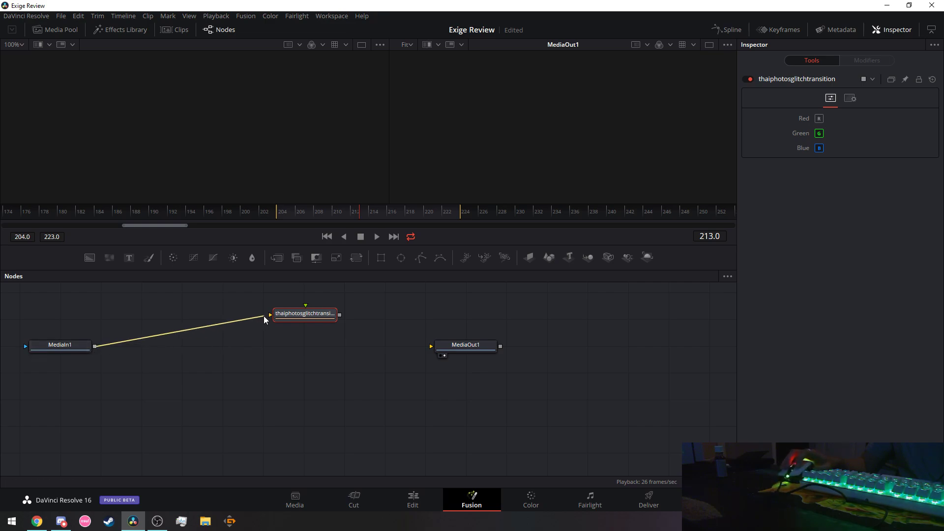
left_click_drag(341, 316, 431, 347)
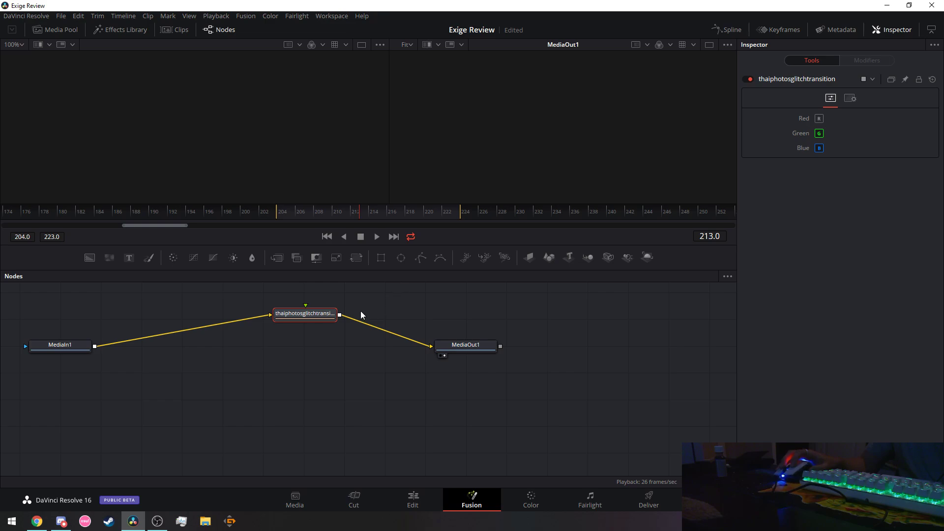
Line up MediaIn1, the glitch node and MediaOut1 in a row, then leave the Fusion page.
left_click_drag(308, 315, 286, 353)
left_click_drag(443, 354, 437, 364)
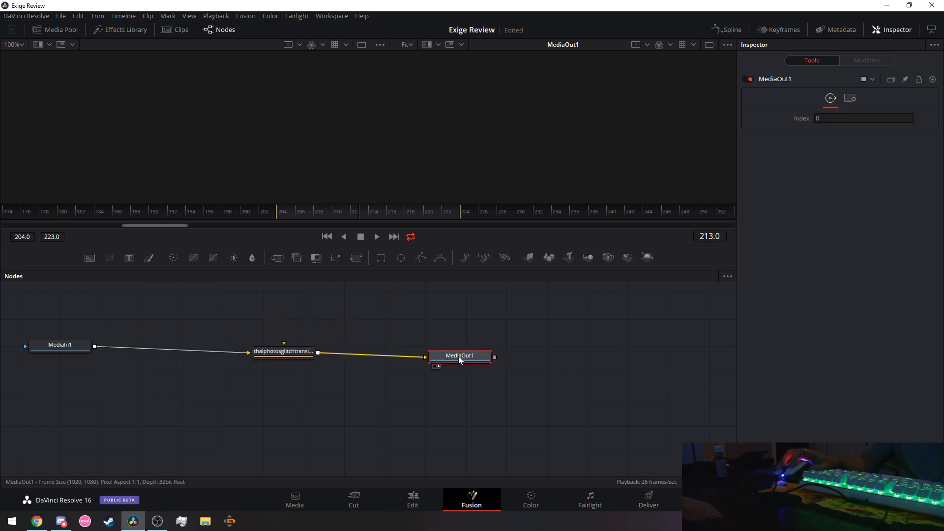
left_click(330, 215)
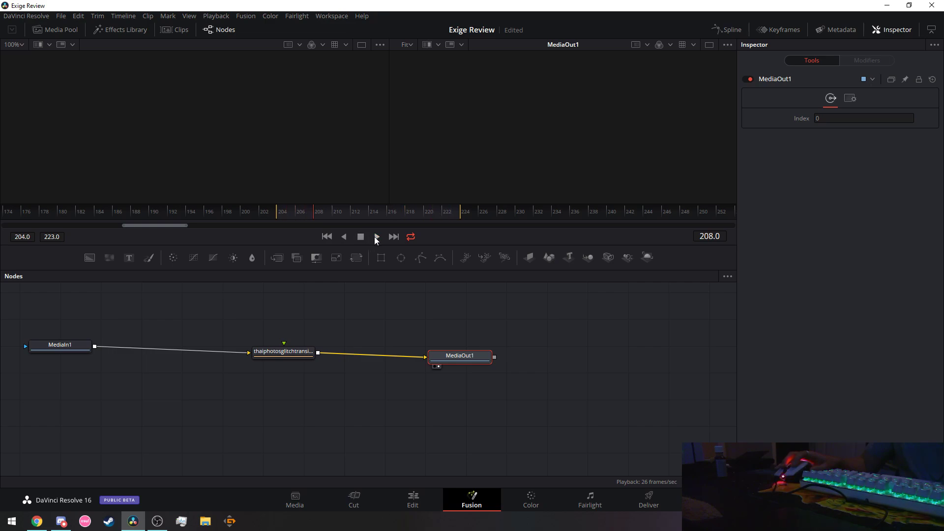
left_click_drag(77, 352, 165, 367)
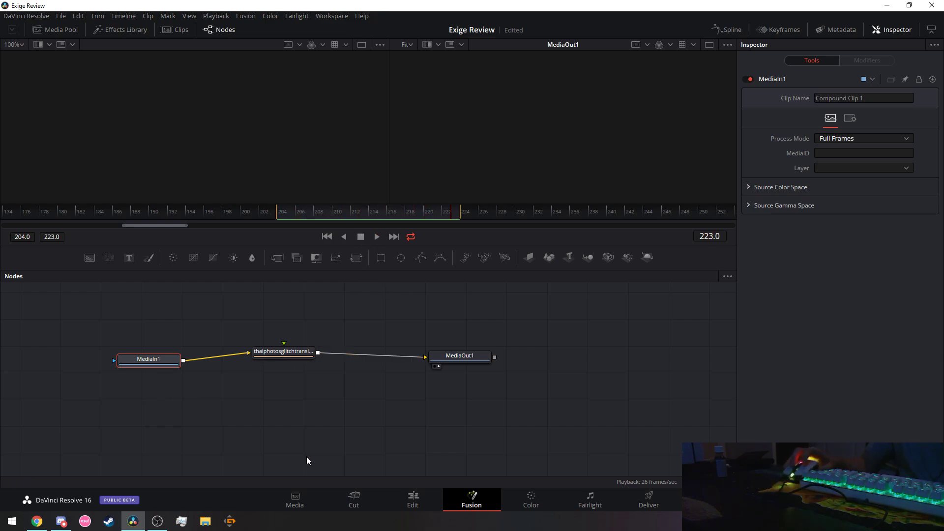
left_click(354, 500)
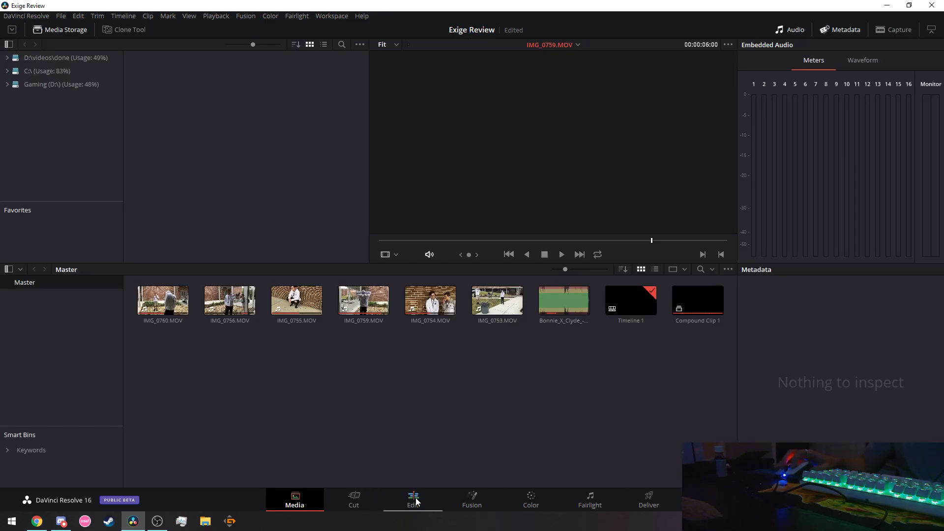
On the Edit page, preview playback from 01:00:07:11 through the new transition.
left_click(413, 499)
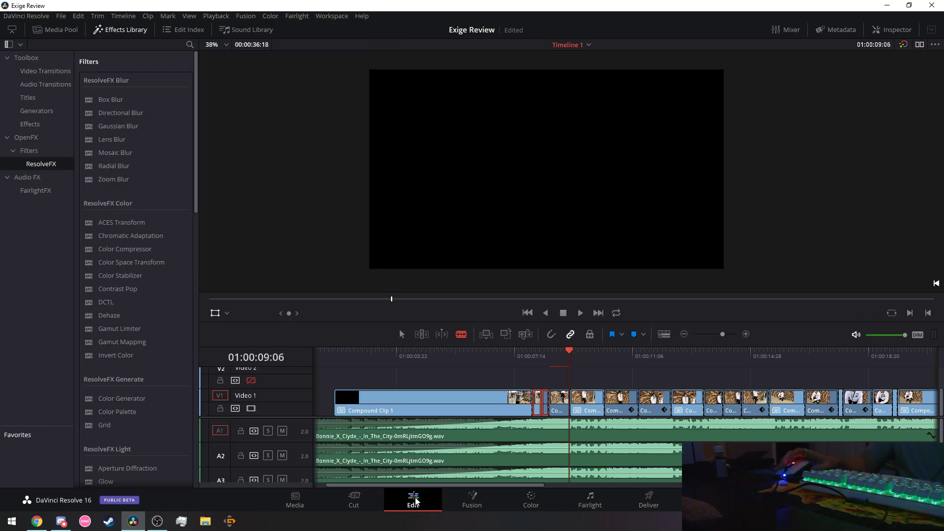
left_click(512, 356)
left_click(580, 313)
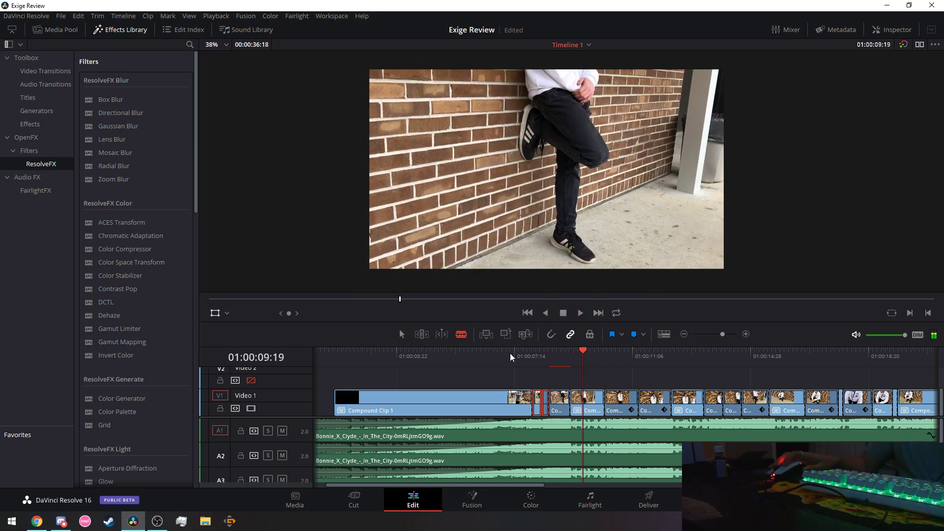
left_click(563, 312)
left_click(580, 313)
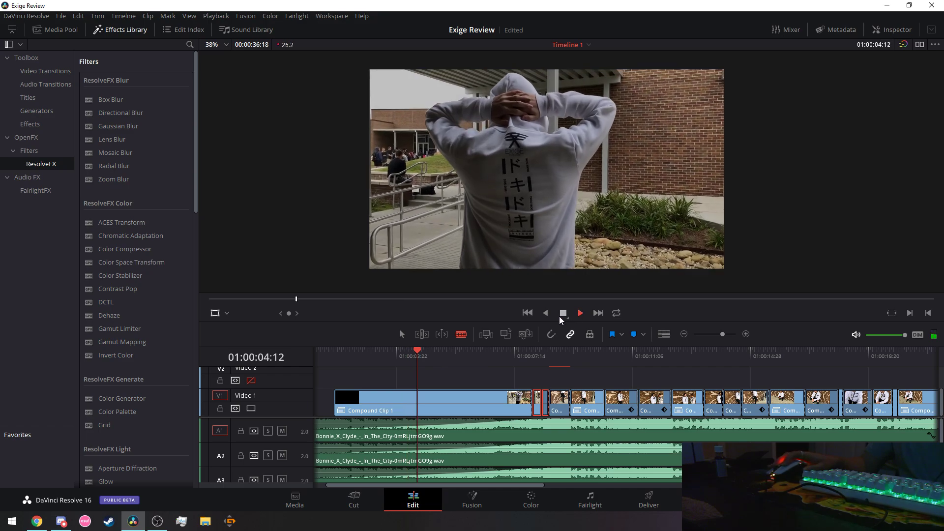
left_click(563, 313)
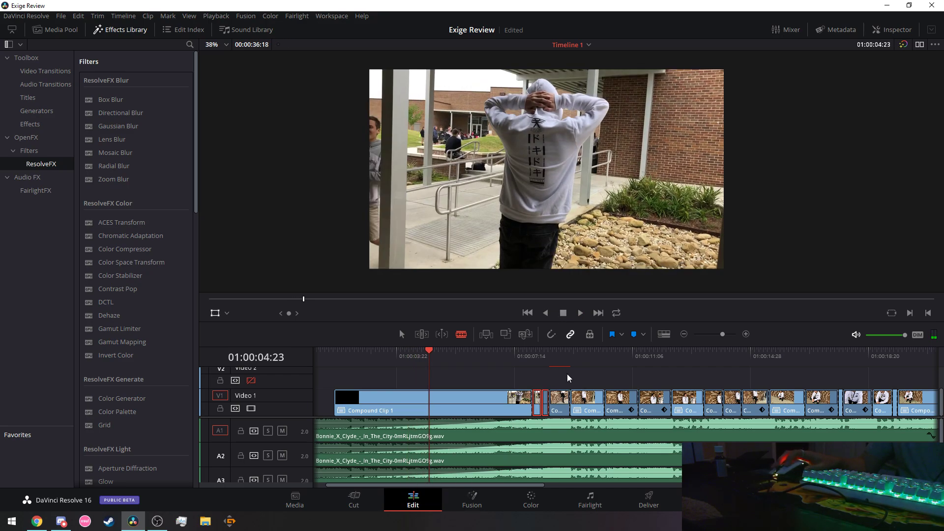
Check the clip in Fusion by scrubbing from frame 10 to 113, then return to Edit.
left_click(472, 505)
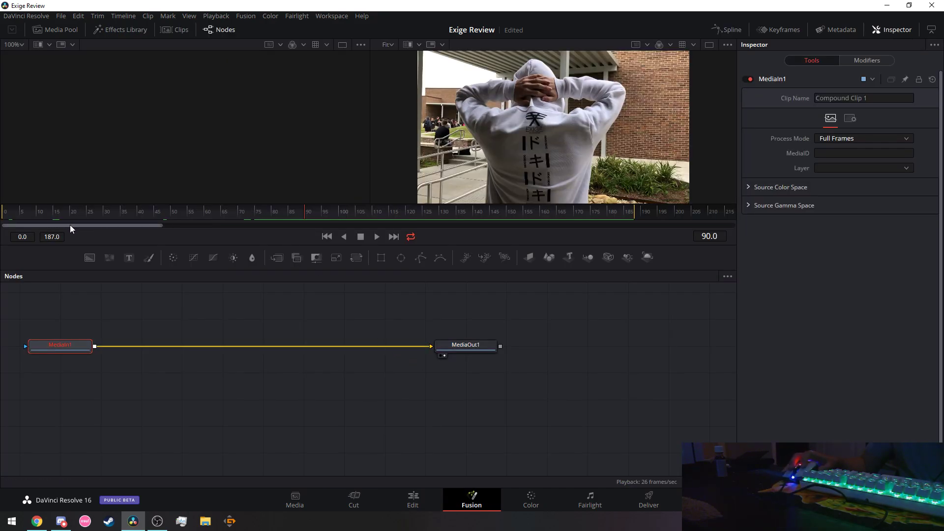
left_click(37, 212)
left_click_drag(37, 213, 383, 213)
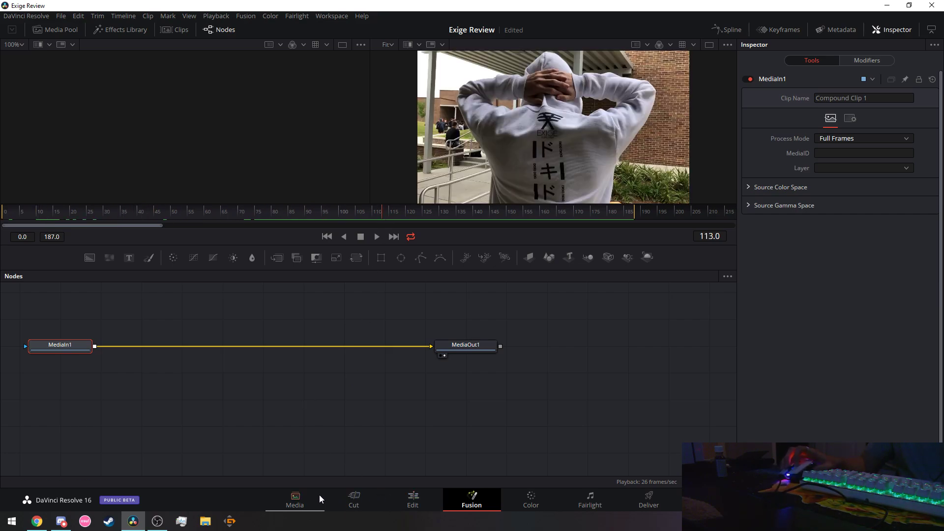
left_click(402, 498)
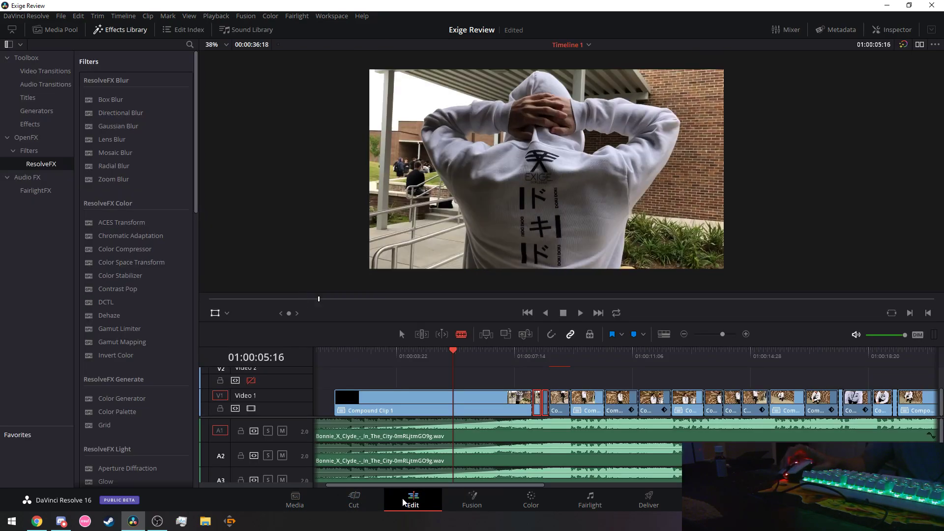
Switch back to the Selection tool and select the short clip after the compound clip.
left_click(562, 359)
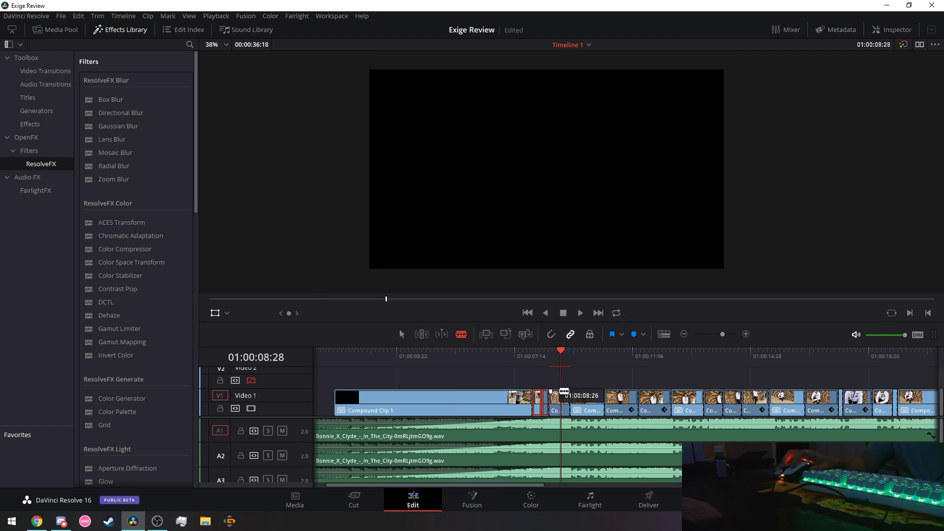
left_click(404, 335)
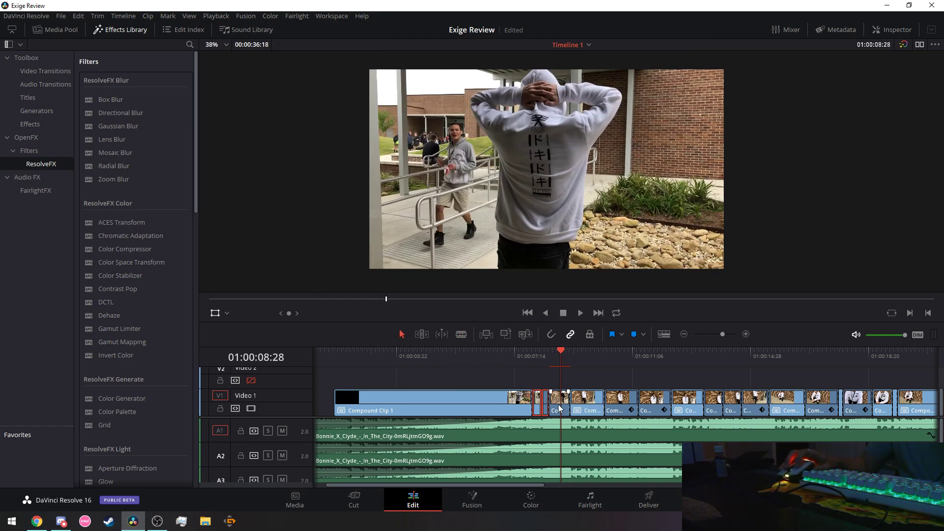
left_click(562, 403)
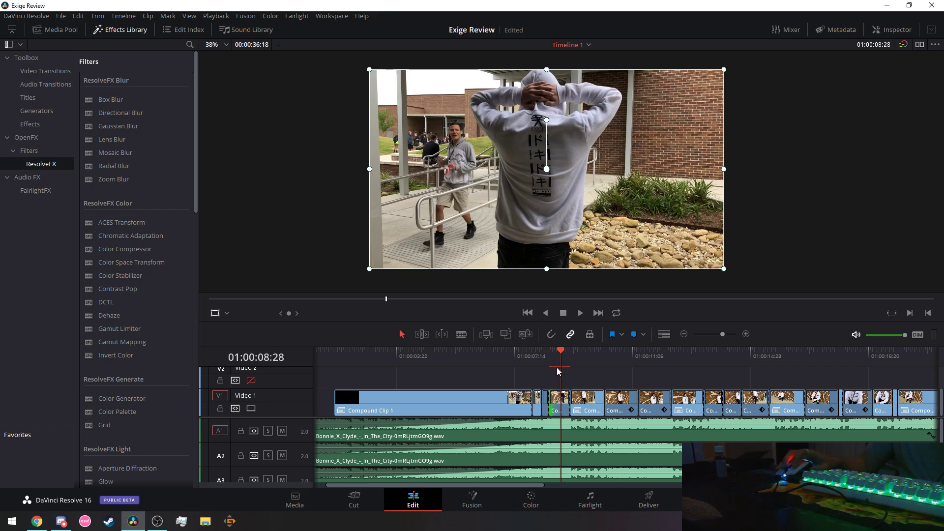
scroll(559, 372, "up", 1)
scroll(568, 372, "down", 1)
scroll(568, 376, "up", 1)
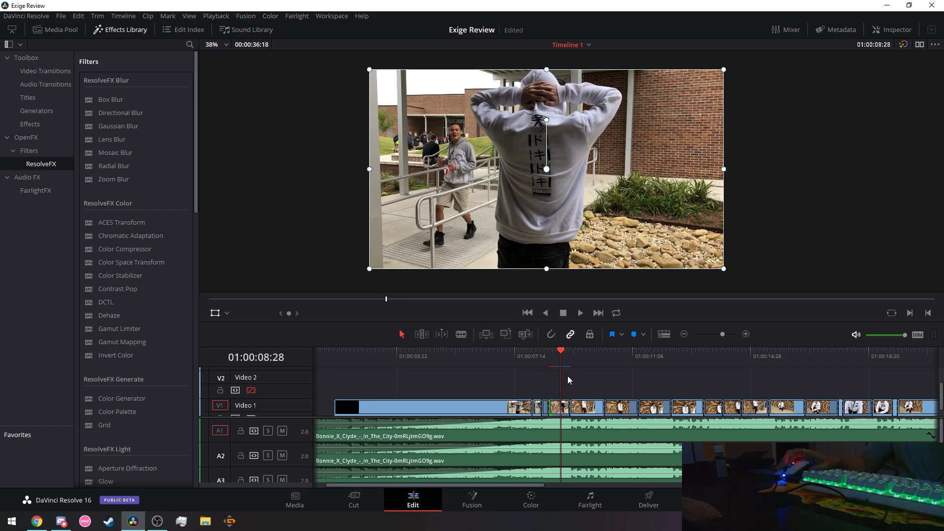
scroll(567, 376, "down", 1)
scroll(573, 378, "up", 1)
scroll(554, 385, "down", 1)
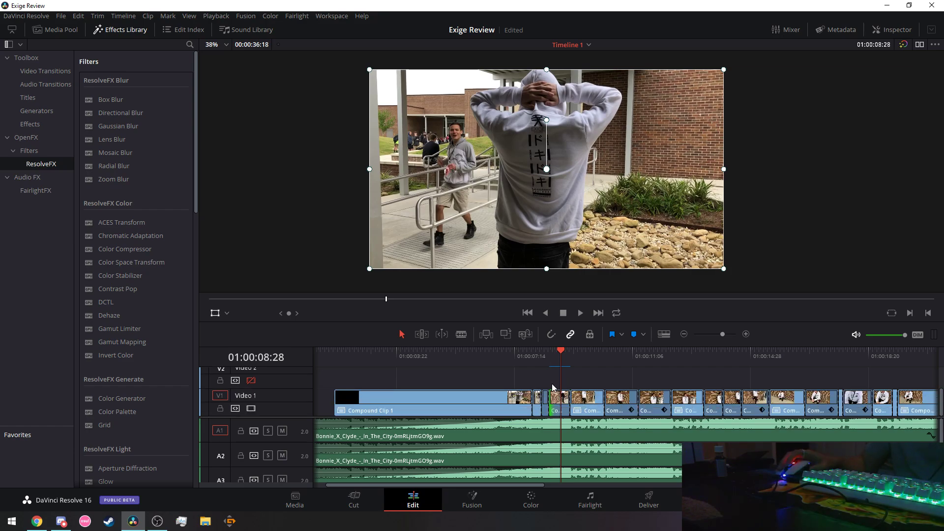
Replay the cut from just before it and from 01:00:06:24, then open the brick-wall clip in Fusion.
left_click(511, 367)
left_click(580, 313)
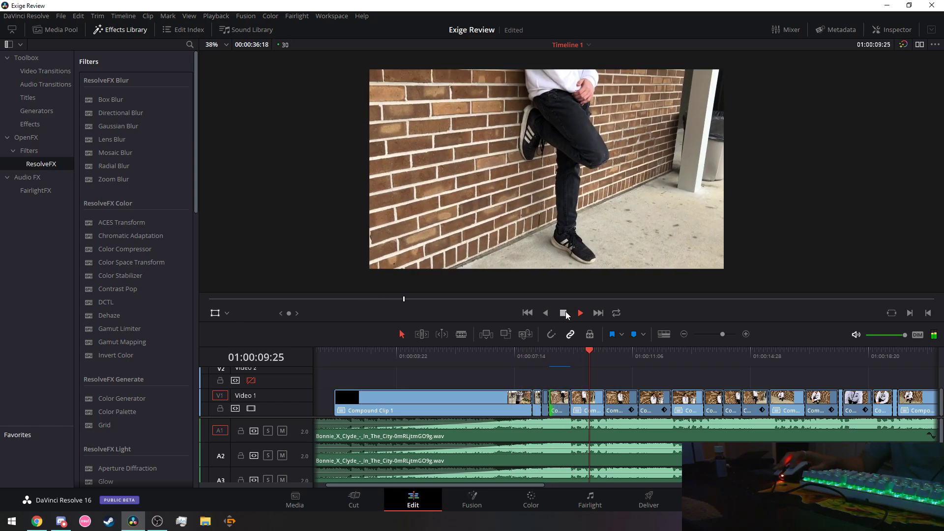
left_click(565, 313)
left_click(494, 353)
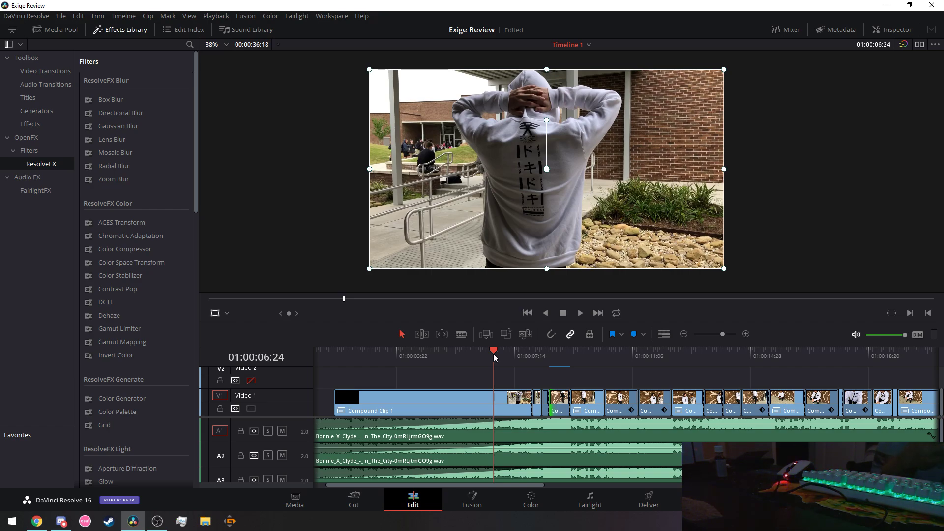
left_click(581, 313)
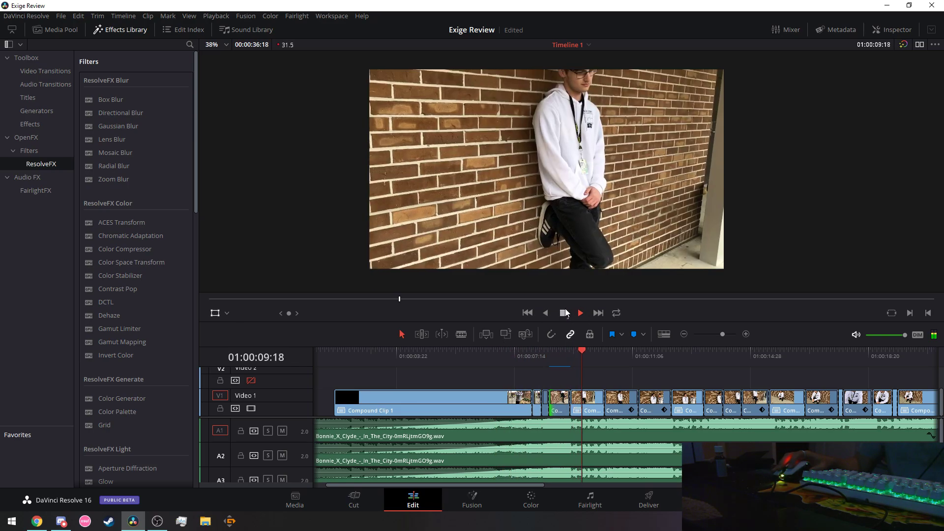
left_click(564, 313)
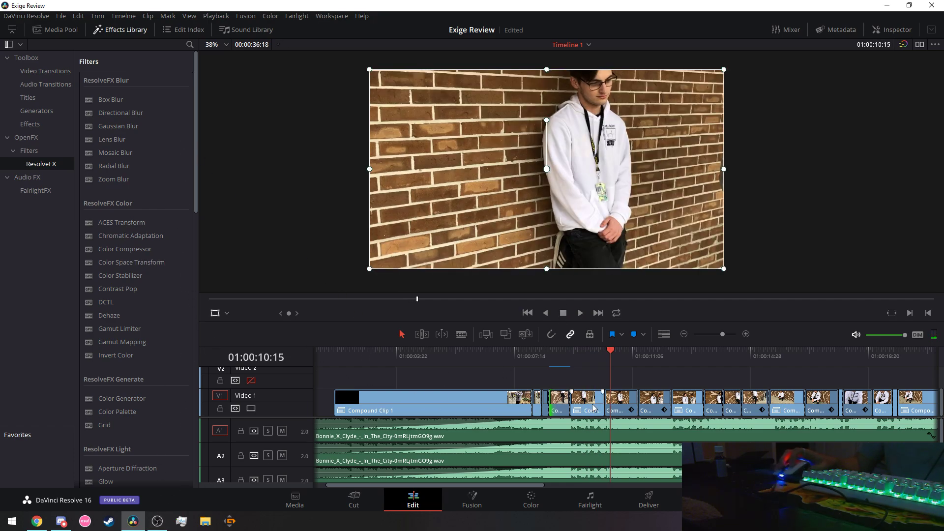
left_click(565, 401)
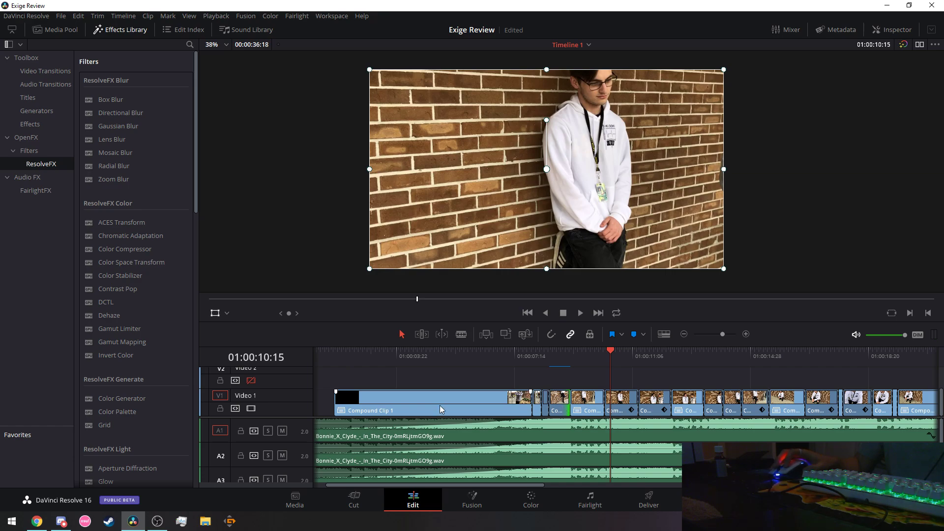
left_click(475, 508)
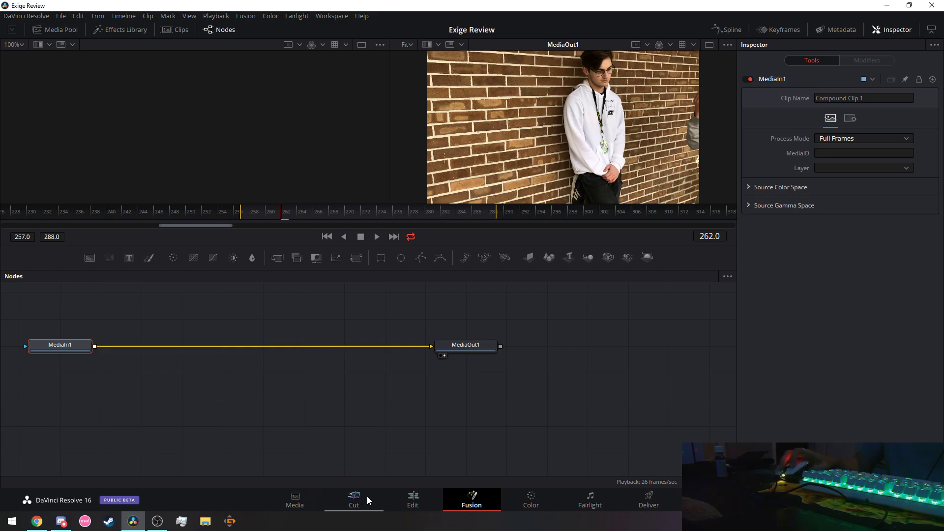
Inspect the Fusion nodes of the small clip before the cut and the brick-wall clip after it.
left_click(413, 500)
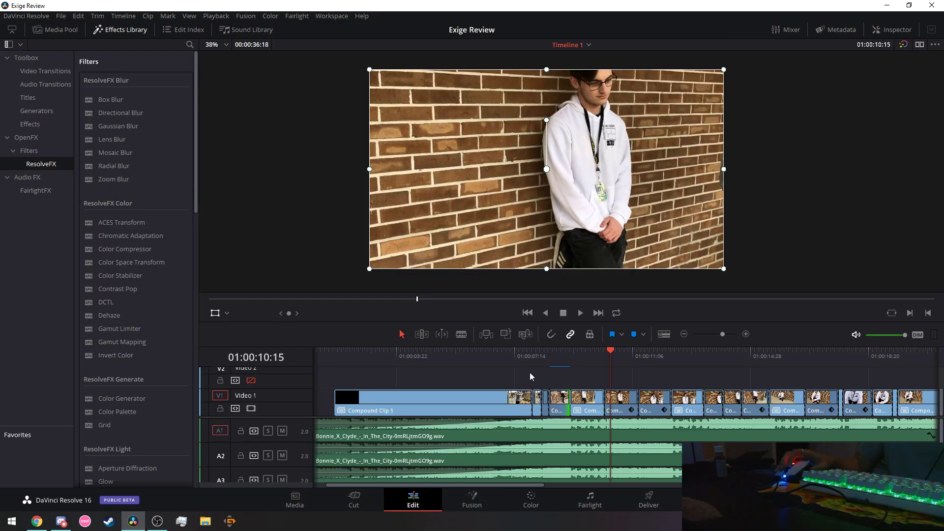
left_click(538, 403)
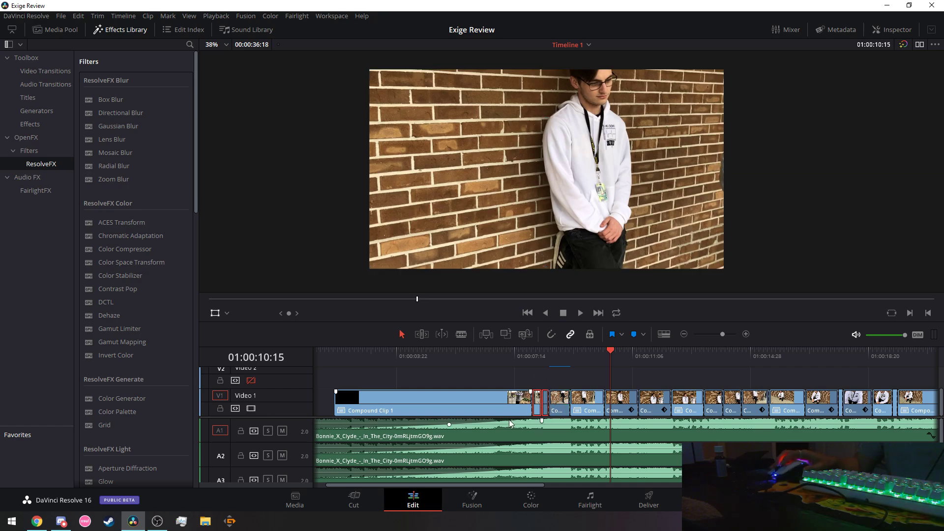
left_click(463, 504)
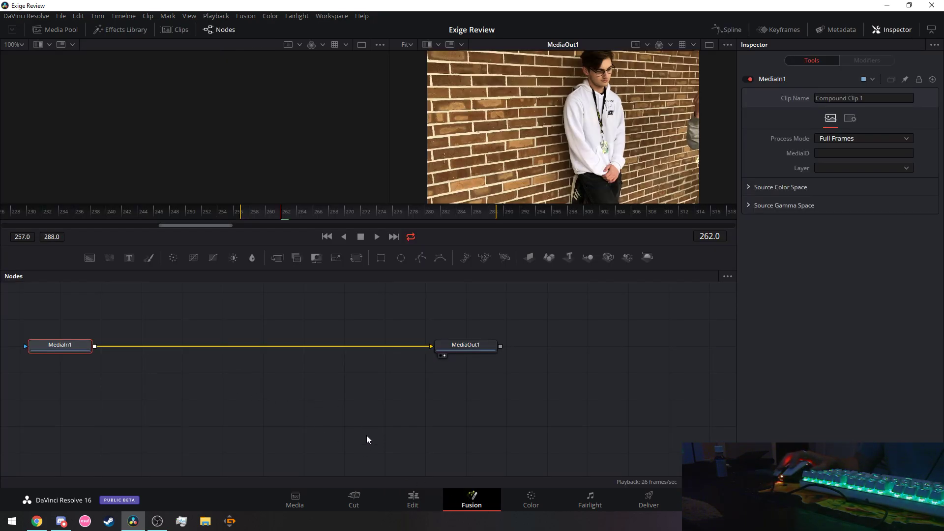
left_click(411, 502)
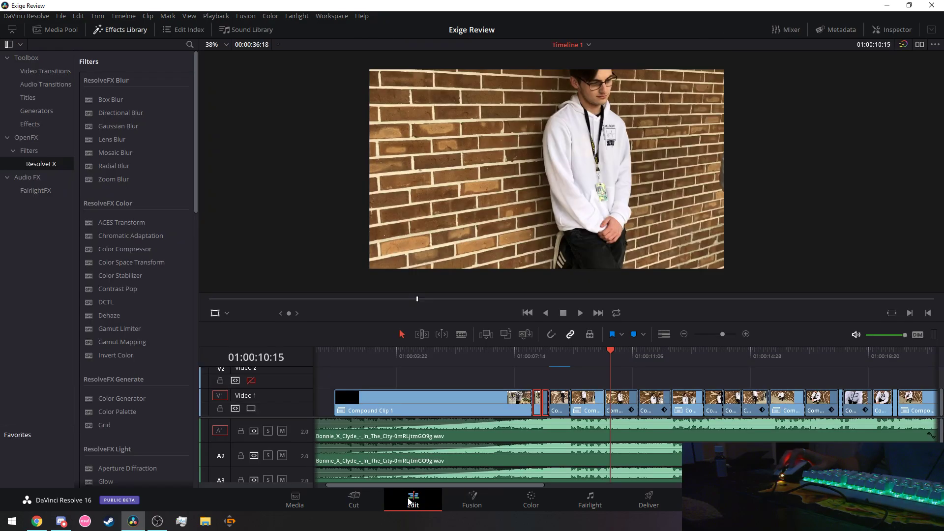
left_click(560, 402)
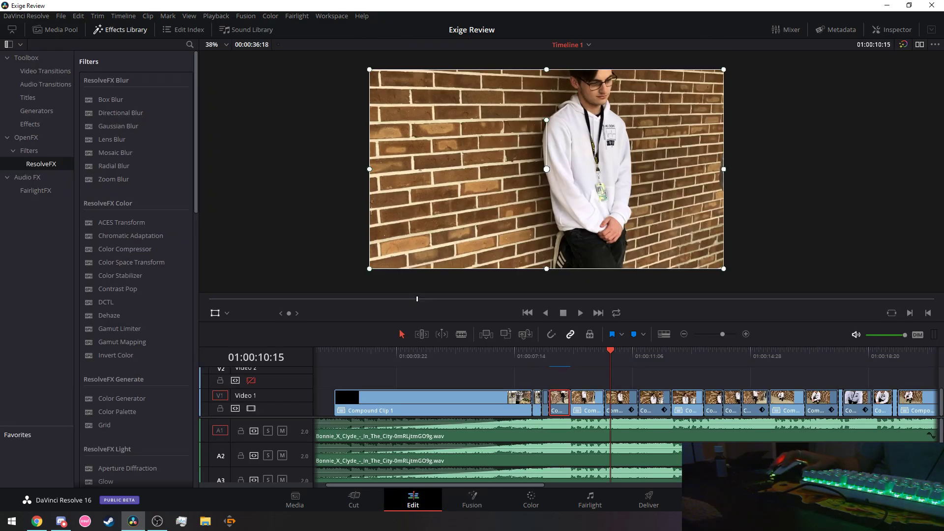
left_click(470, 499)
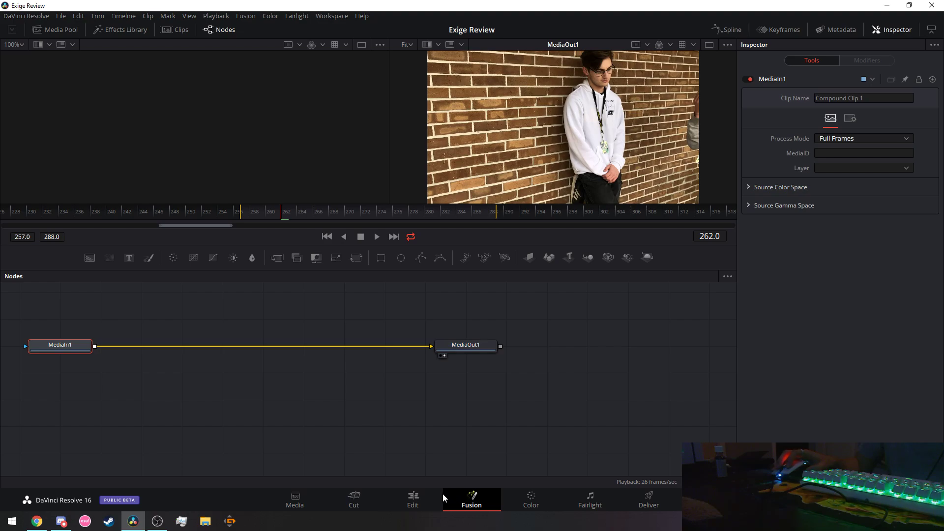
left_click(418, 499)
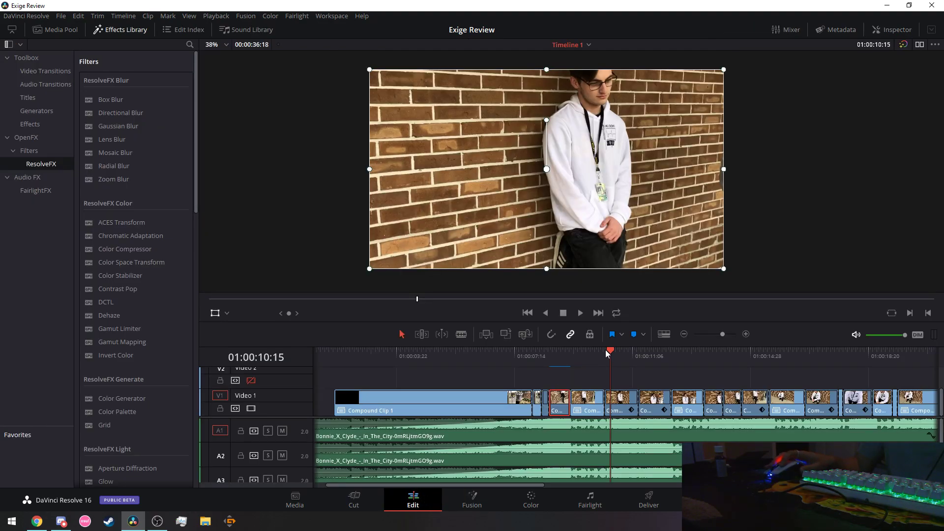
Play through the cut from 01:00:08:28 and again from 01:00:06:19, then stop.
left_click_drag(606, 350, 559, 357)
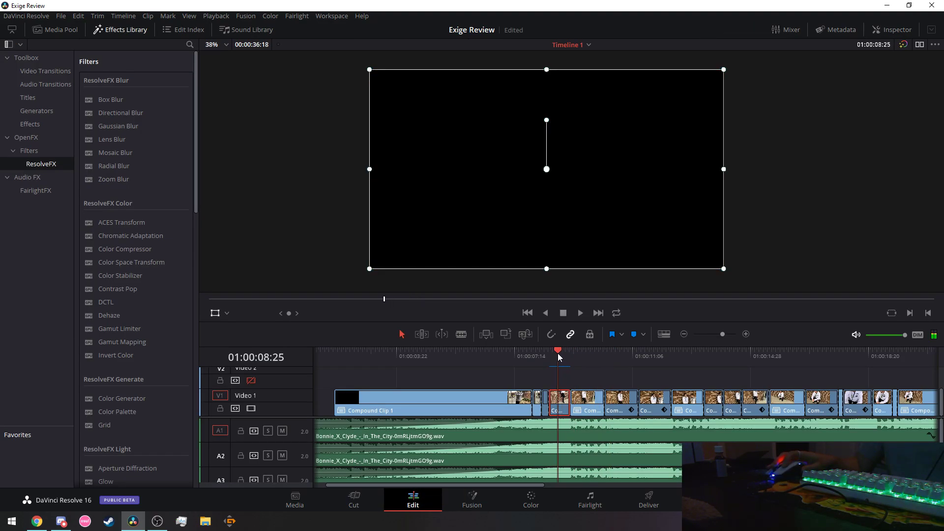
left_click(579, 313)
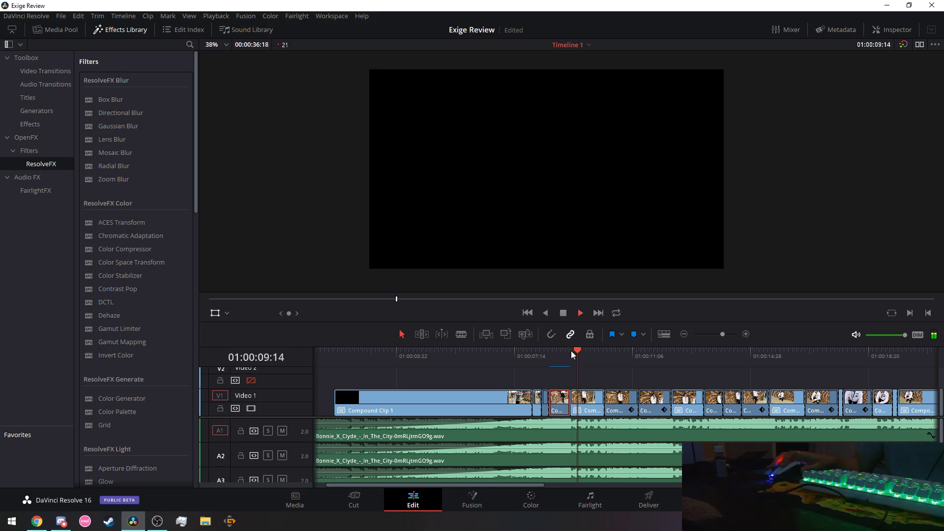
left_click(488, 363)
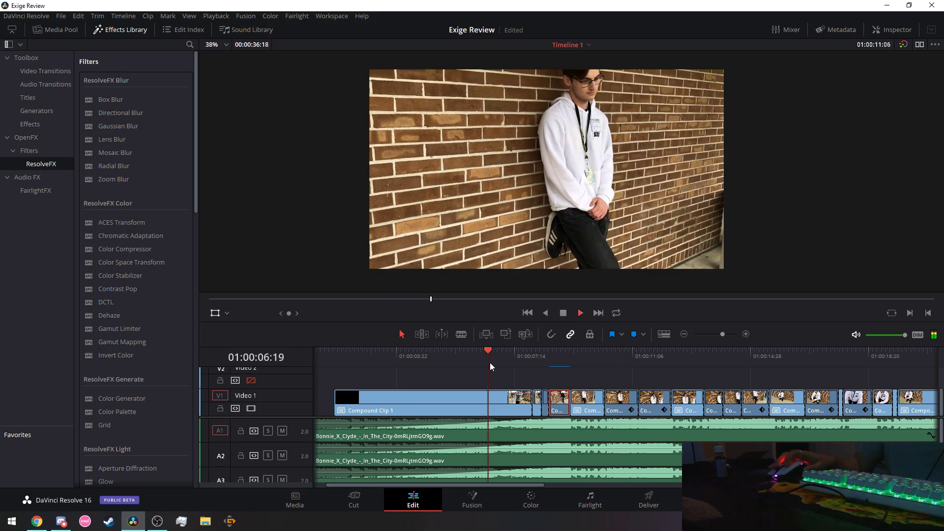
left_click(564, 313)
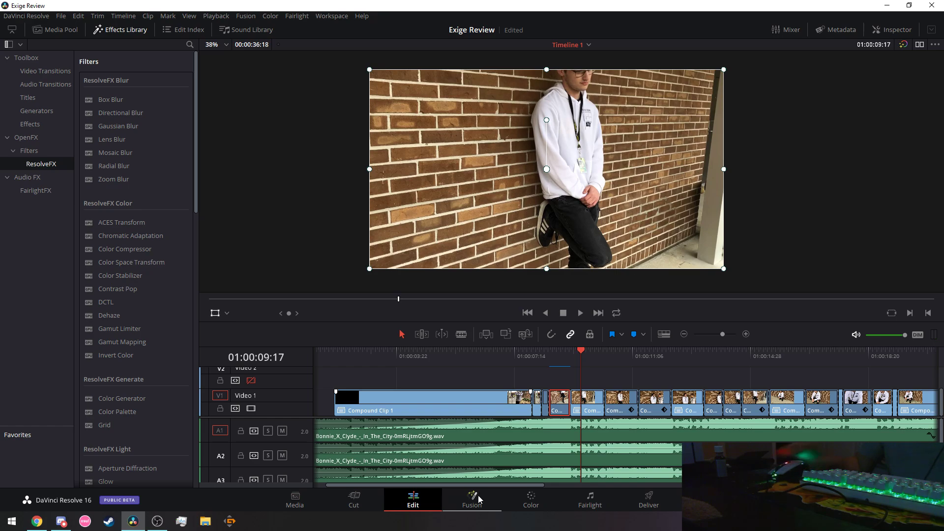
key("ctrl+s")
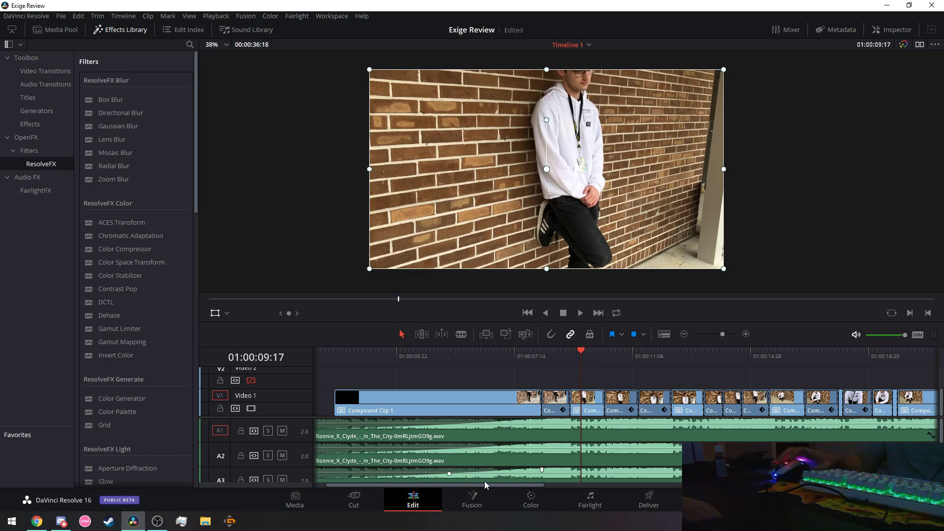
Open the SMOOTH Zoom Transition tutorial from YouTube history and restart it from the beginning.
left_click(37, 522)
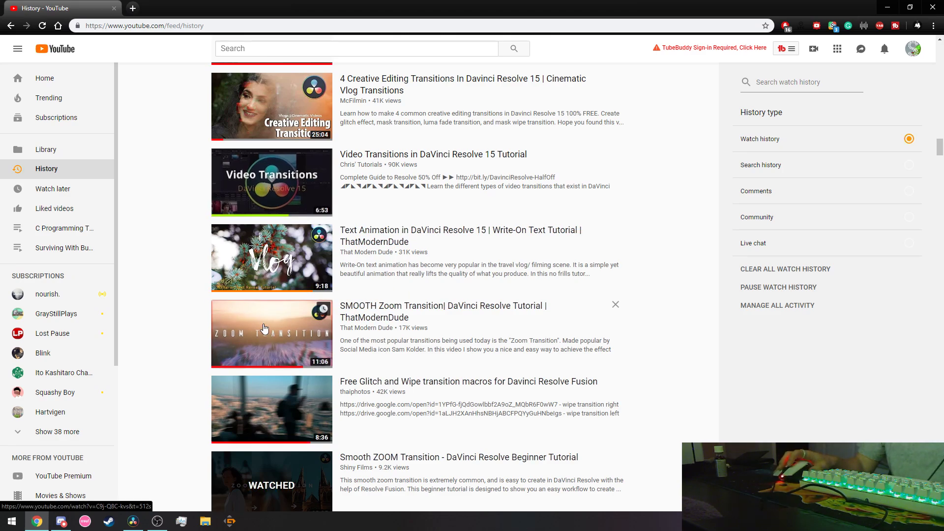
left_click(236, 330)
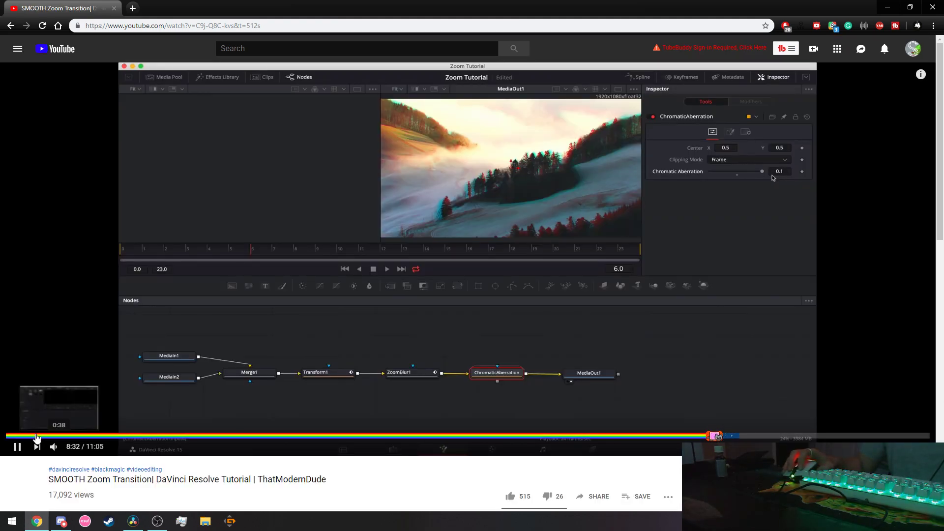
left_click(8, 435)
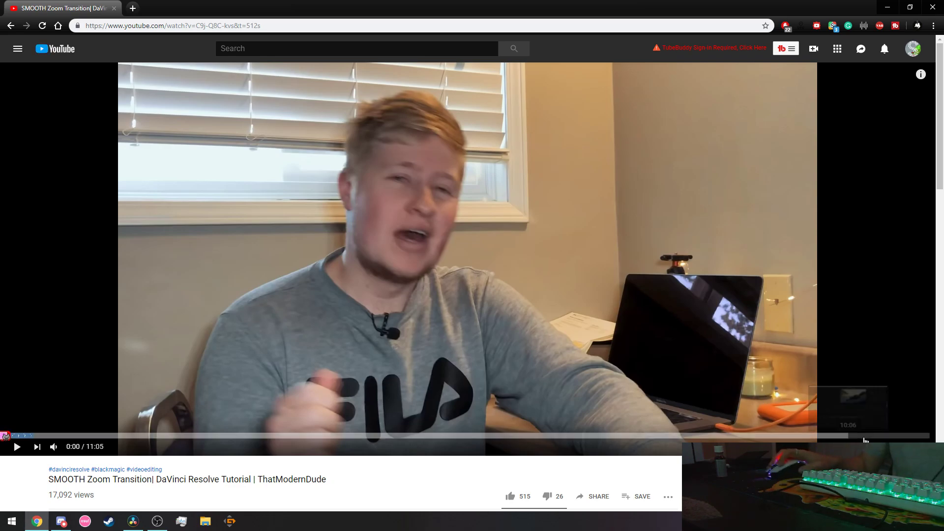
Play the tutorial full screen and skip ahead to its Resolve demo at 0:46.
key("F11")
left_click(647, 335)
key("f")
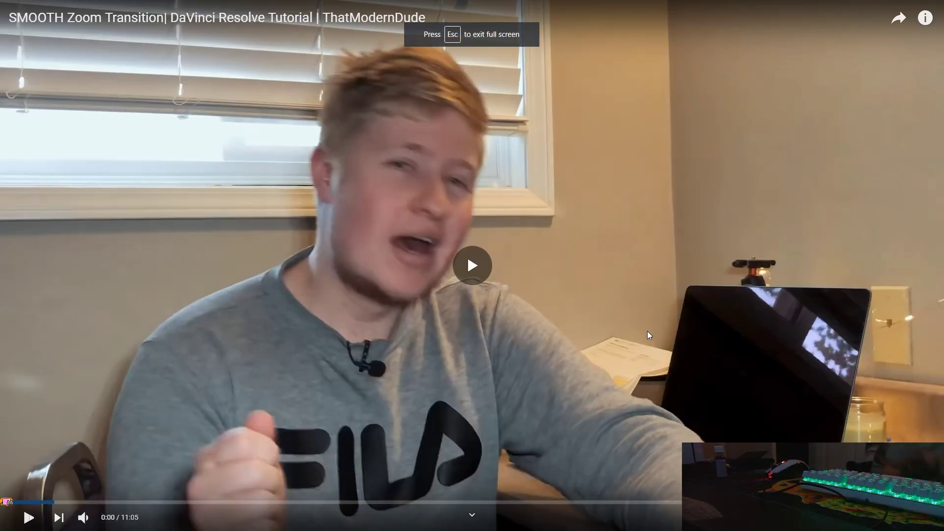
key("Right")
key("Right")
key("Right")
key("Right")
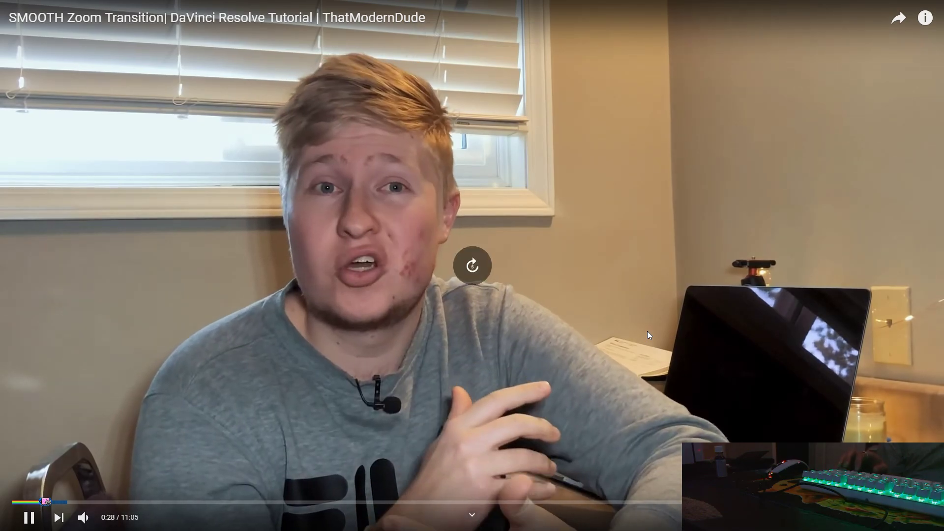
key("Right")
key("Right")
key("Right")
key("Right")
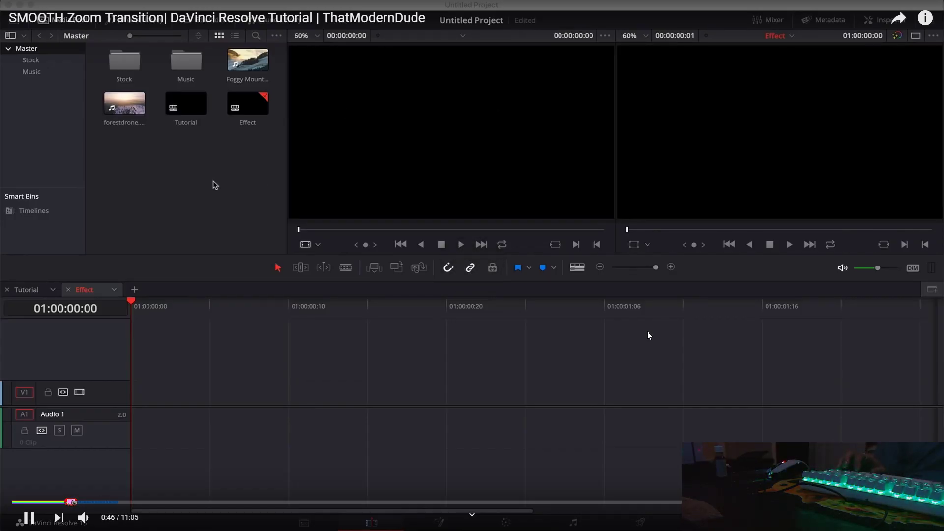
Step around the Foggy Mountain/forestdrone cut and park the playhead at 02:01.
key("Right")
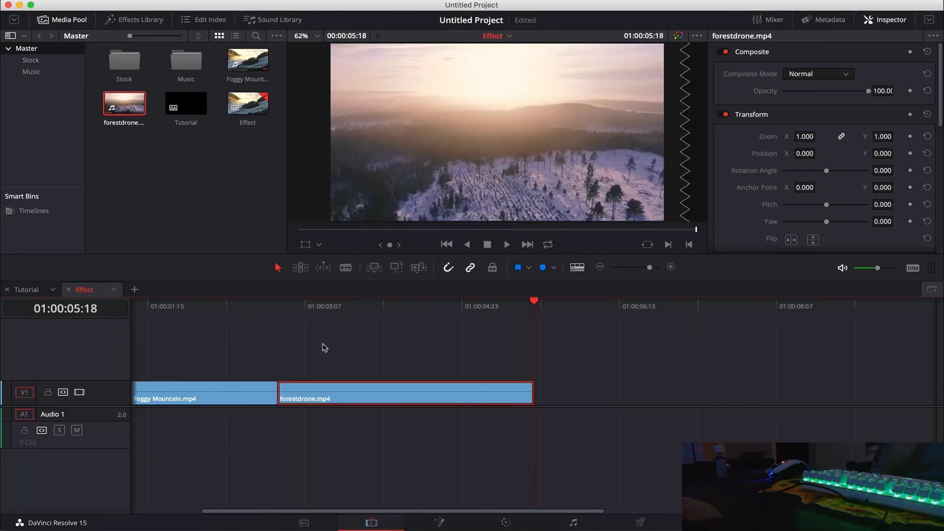
key("super+equal")
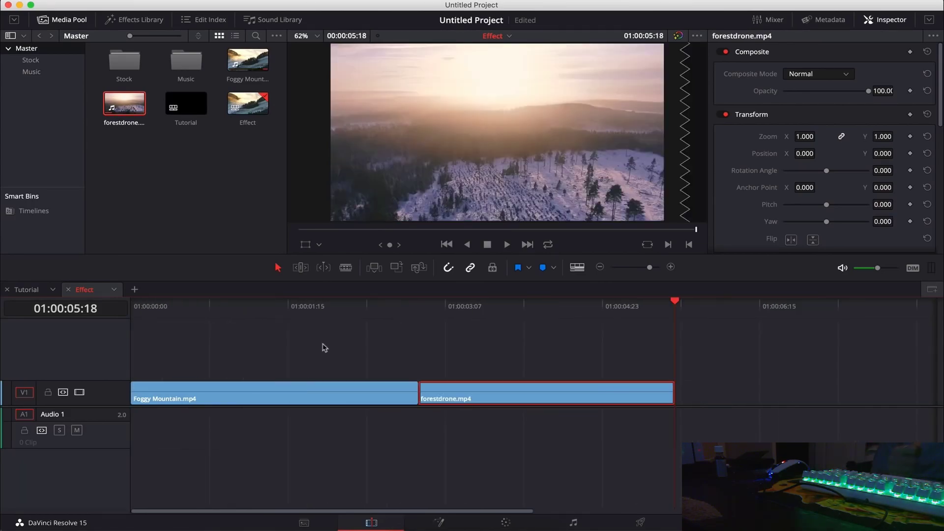
left_click_drag(370, 310, 423, 313)
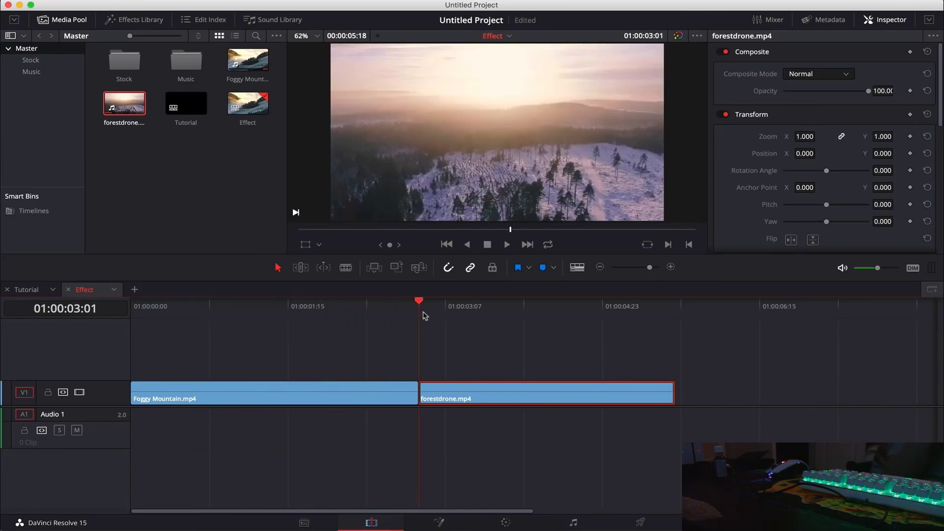
key("Left")
key("Left")
key("Right")
key("Right")
key("Right")
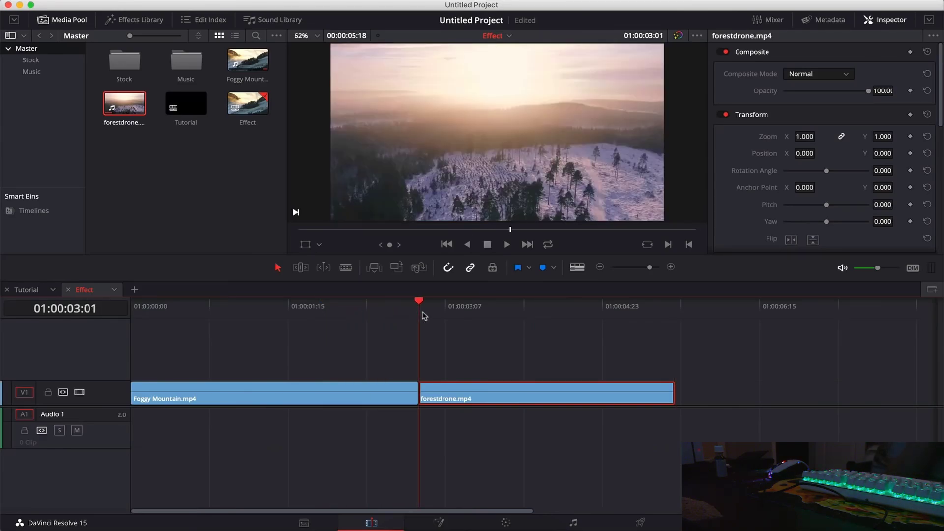
key("Left")
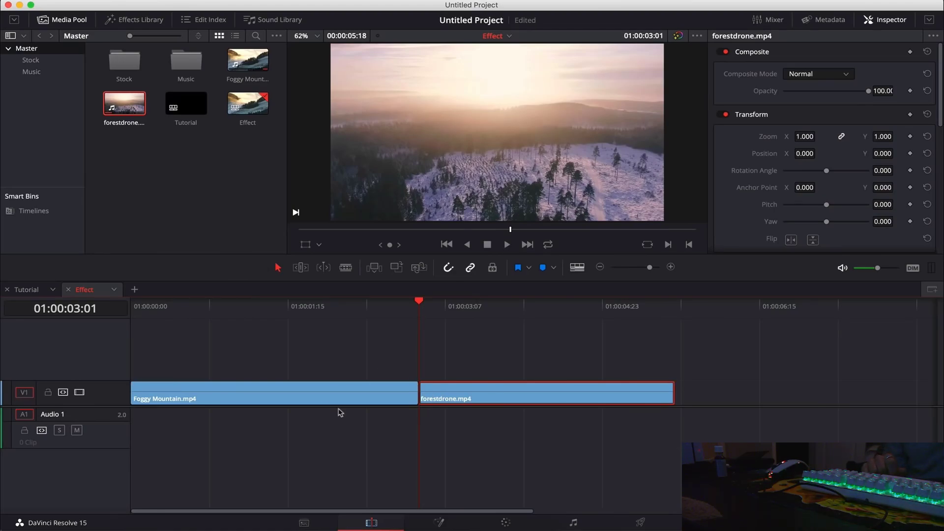
key("Left")
key("Right")
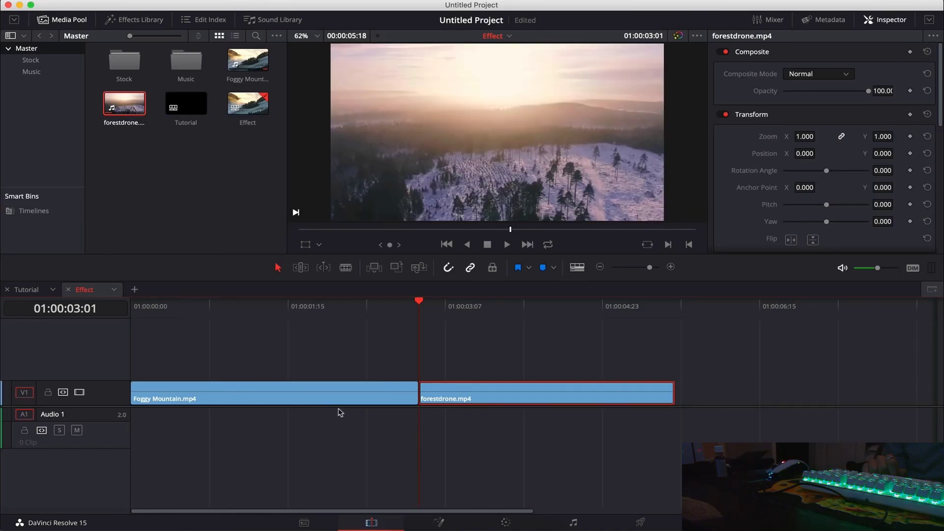
key("shift+Left")
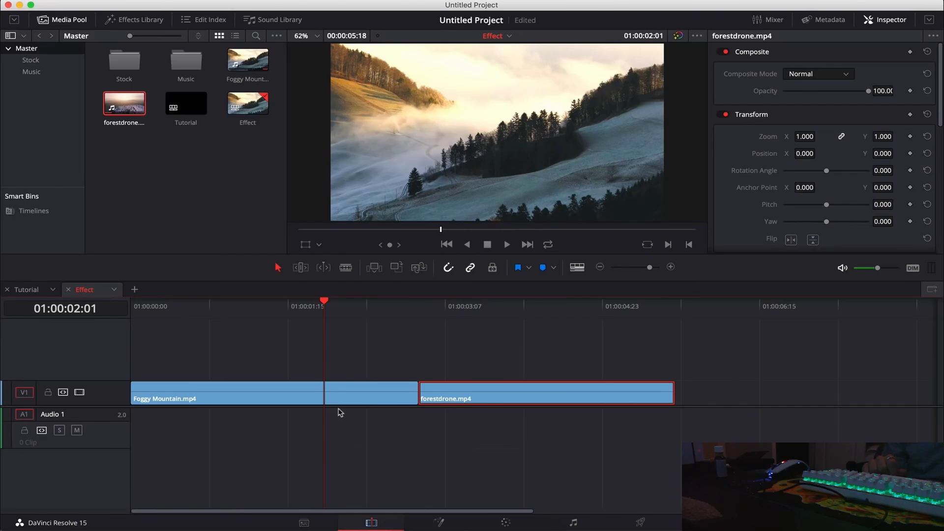
Blade the Foggy Mountain clip at 02:01 and select the forestdrone clip.
left_click(338, 401)
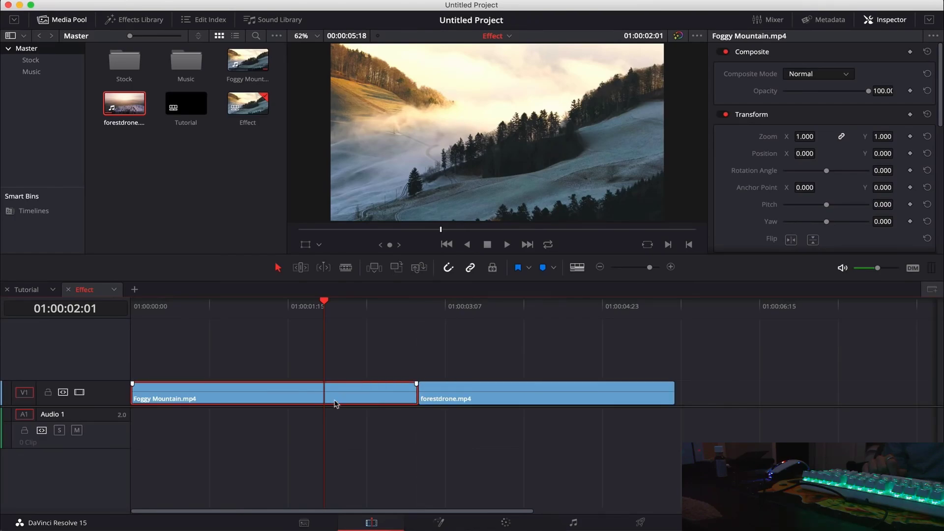
key("super+b")
left_click(344, 358)
left_click(457, 402)
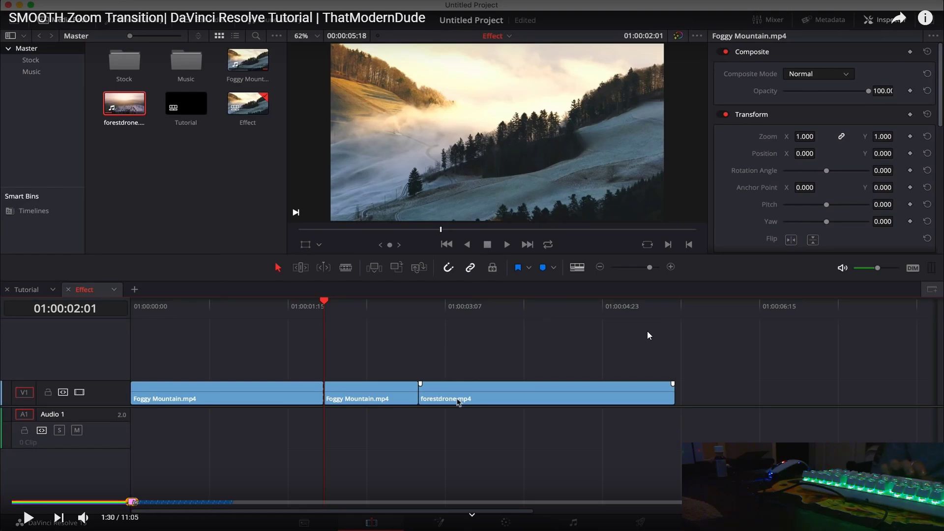
Resume, pause and resume the tutorial video.
key("space")
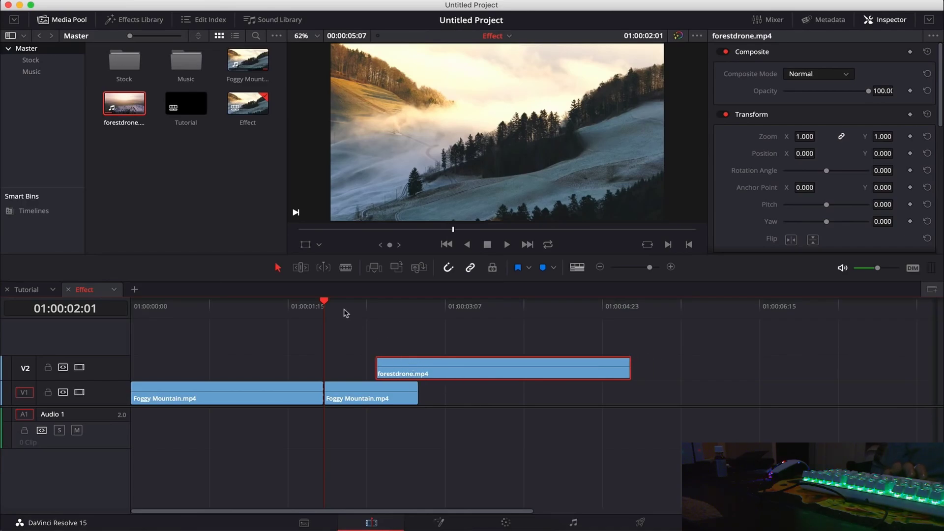
left_click(648, 332)
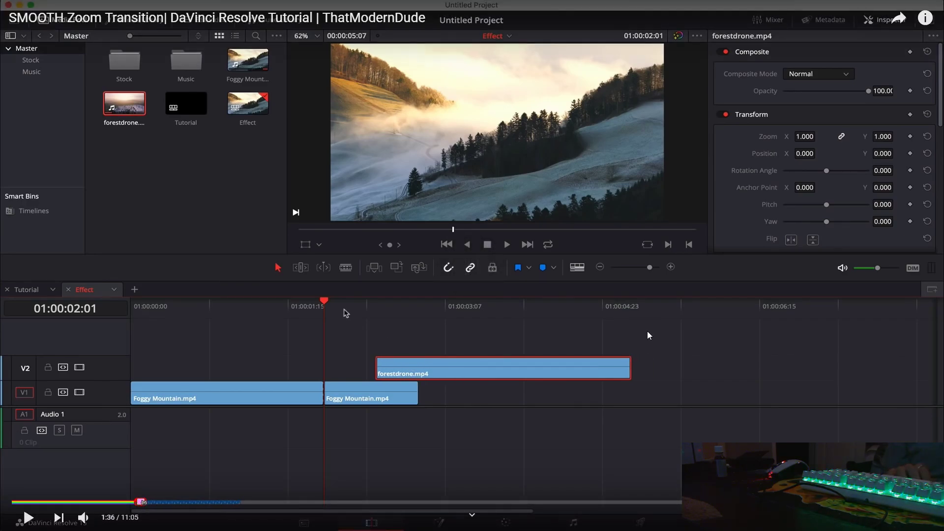
left_click(648, 333)
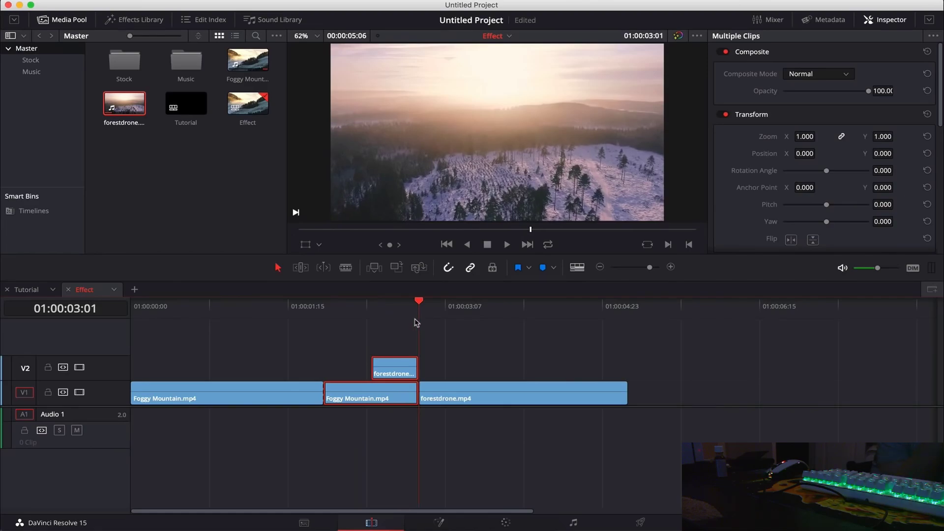
Marquee-select the Foggy Mountain end piece and forestdrone, and combine them into Fusion Clip 1.
left_click(388, 436)
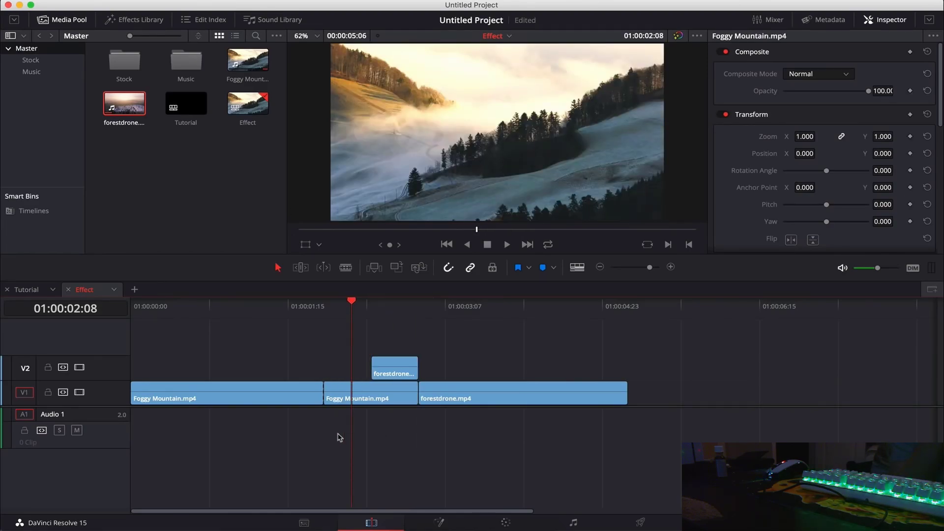
left_click_drag(339, 437, 401, 339)
right_click(401, 368)
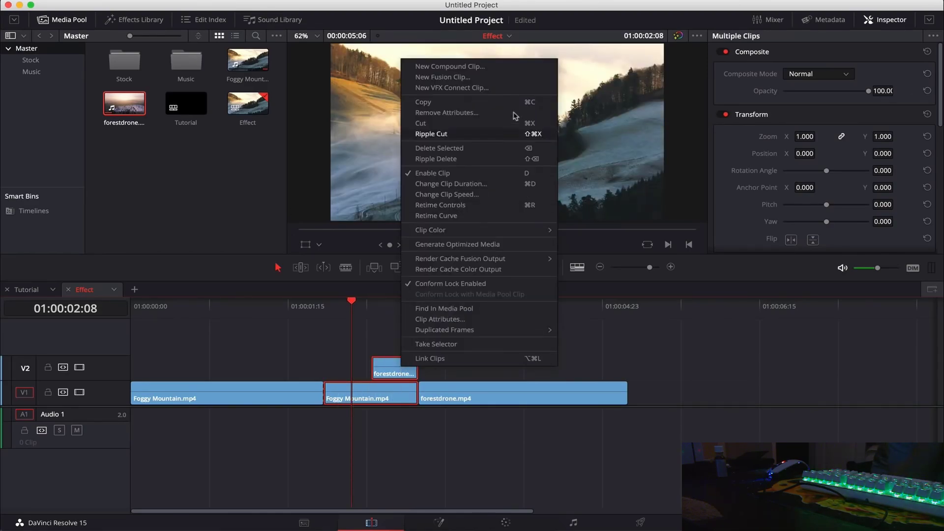
left_click(515, 79)
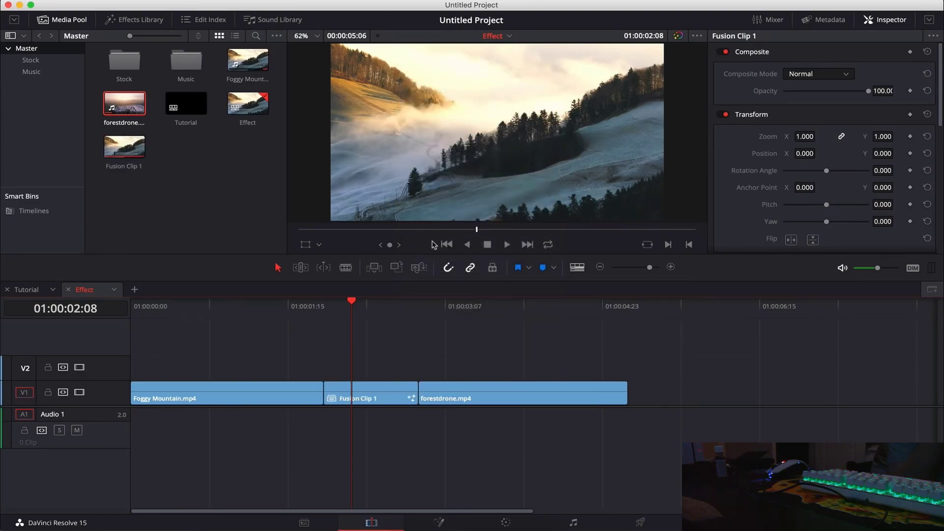
left_click(365, 396)
key("Home")
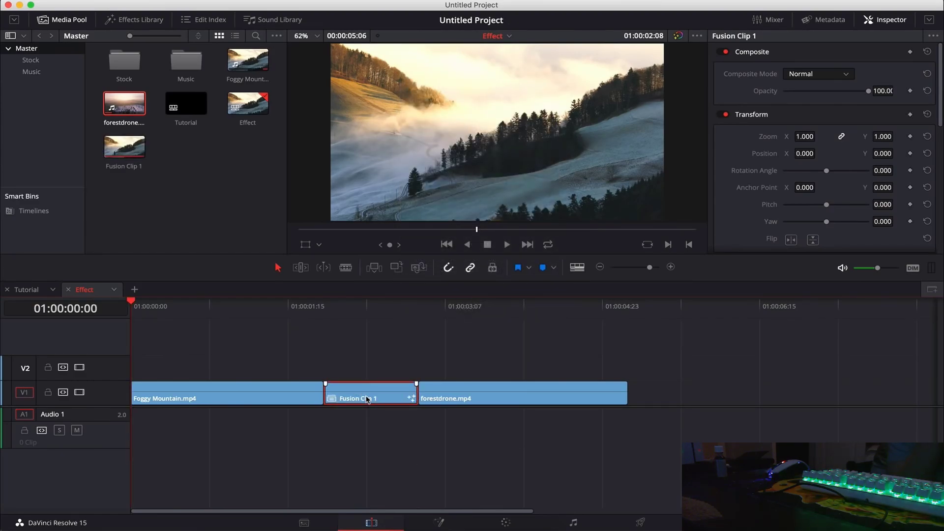
Open Fusion Clip 1 on the Fusion page with the Effects and Clips panels showing.
left_click(441, 523)
left_click(138, 21)
left_click(194, 20)
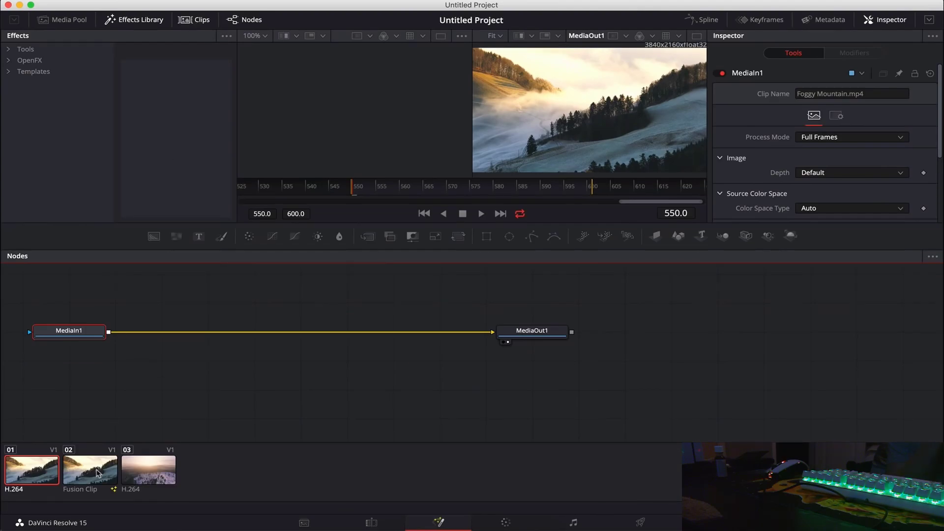
Load clip 02's MediaIn1/MediaIn2–Merge1–MediaOut1 graph, hide Clips, enlarge the viewer, and nudge Merge1.
left_click(102, 484)
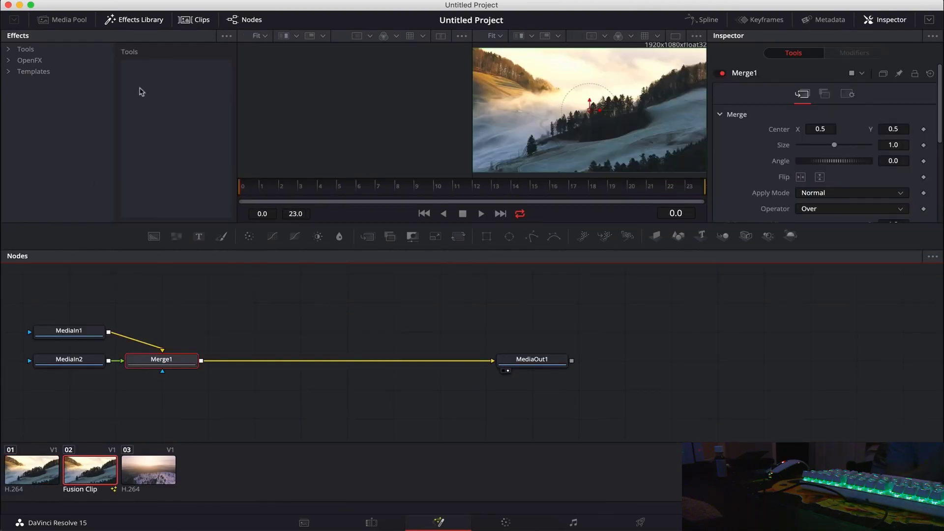
left_click(140, 20)
left_click(186, 19)
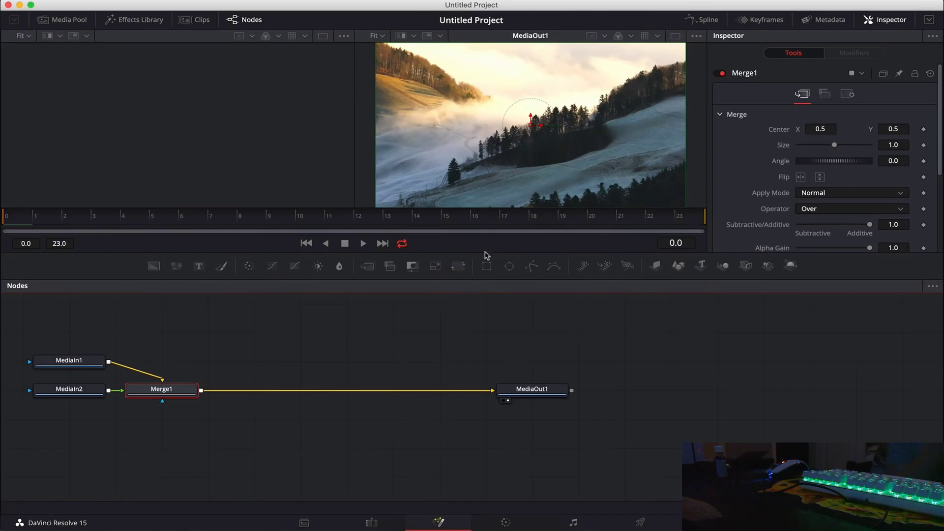
left_click_drag(485, 252, 485, 287)
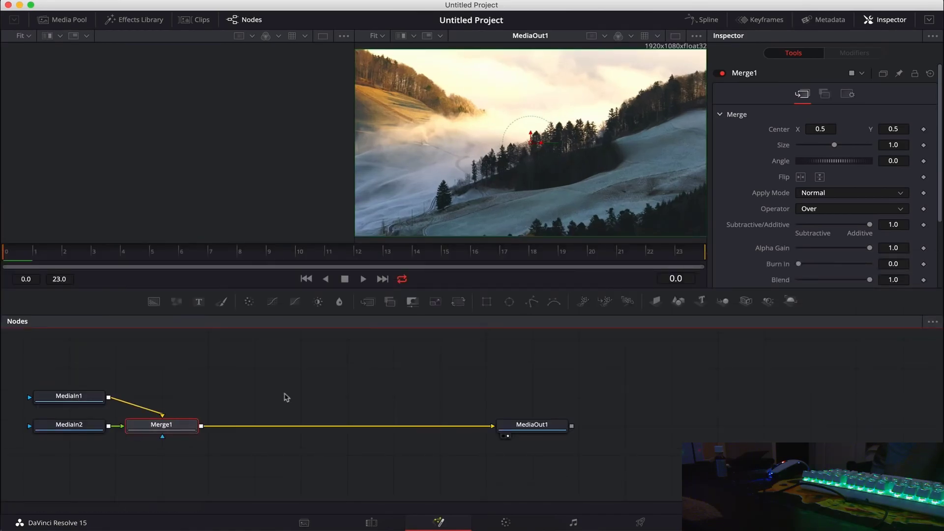
left_click_drag(372, 258, 551, 256)
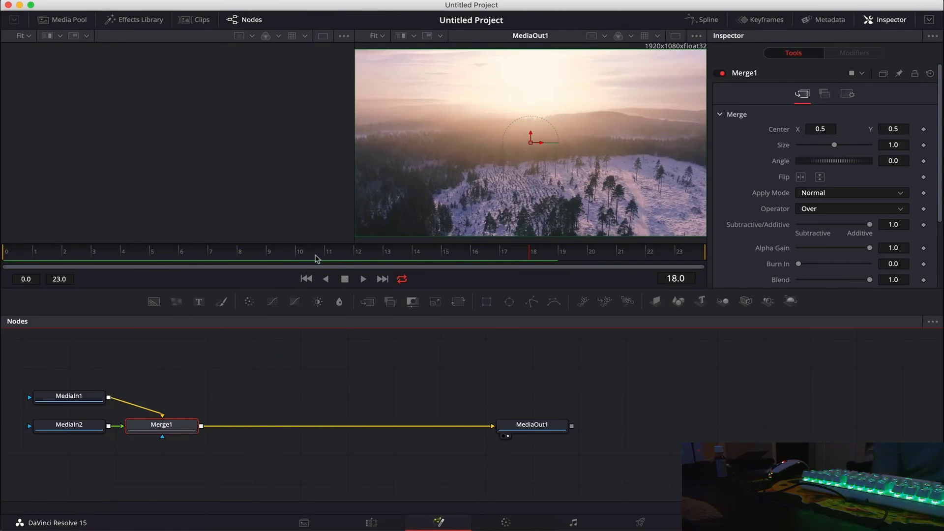
mouse_move(183, 424)
left_mouse_down()
mouse_move(170, 436)
mouse_move(206, 416)
mouse_move(182, 422)
left_mouse_up()
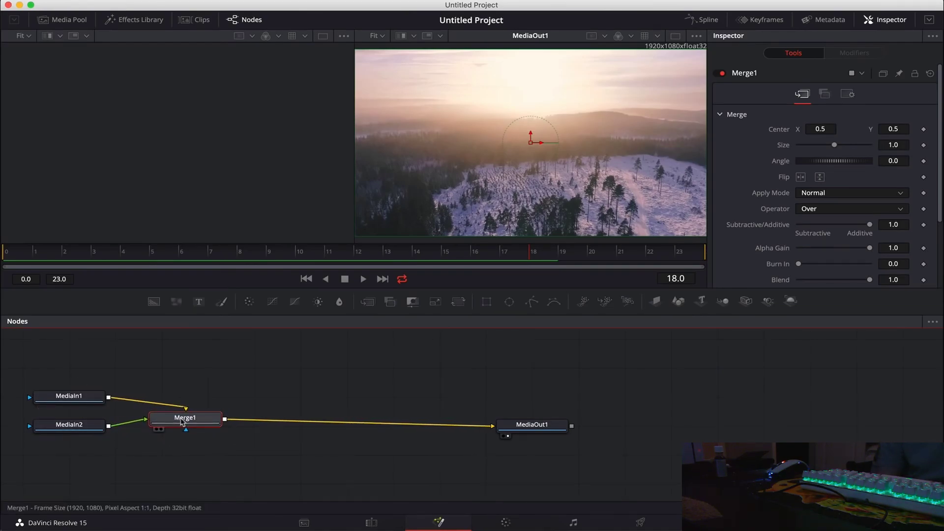
Skip the zoom-transition tutorial forward with repeated arrow-key seeks.
key("Right")
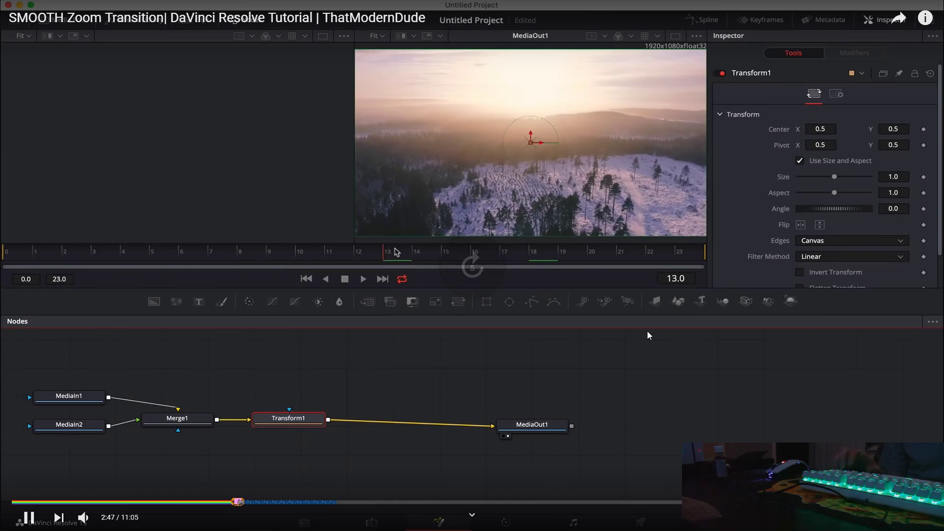
key("Right")
key("Right")
key("Right")
key("Right")
key("Right")
key("Right")
key("Right")
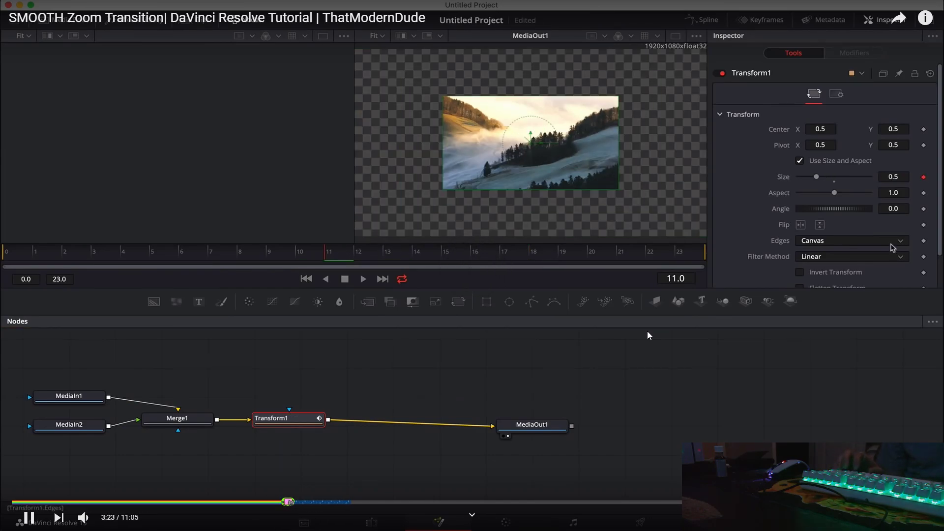
key("Right")
key("Right")
key("Right")
key("Right")
key("Right")
key("Right")
key("Right")
key("Right")
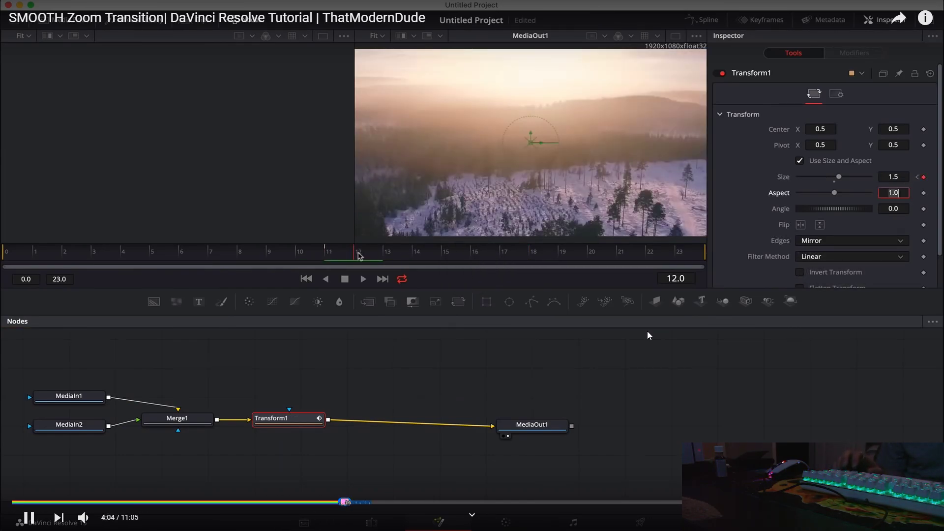
key("Right")
key("Right")
key("Right")
key("Right")
key("Right")
key("Right")
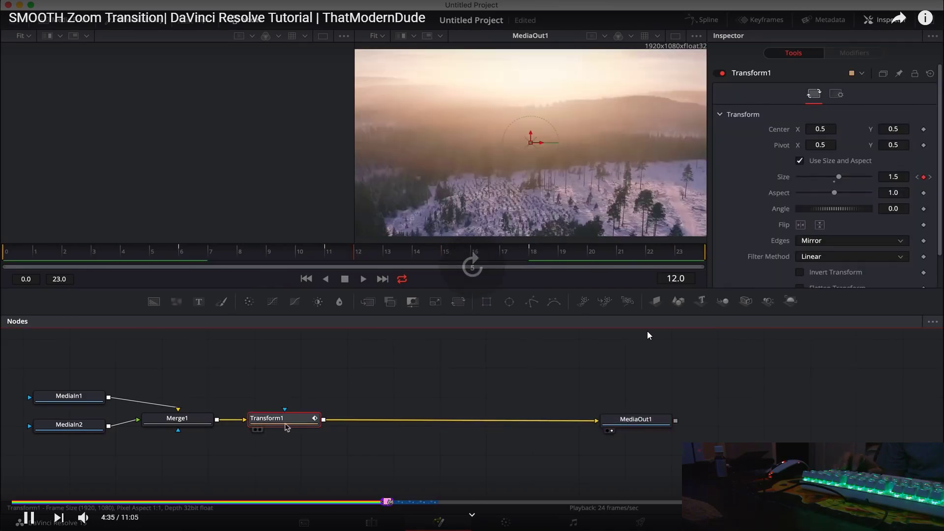
key("Right")
key("Right")
key("Right")
key("Right")
key("Right")
key("Right")
key("Right")
key("Right")
key("Right")
key("Right")
key("Right")
key("Right")
key("Right")
key("Right")
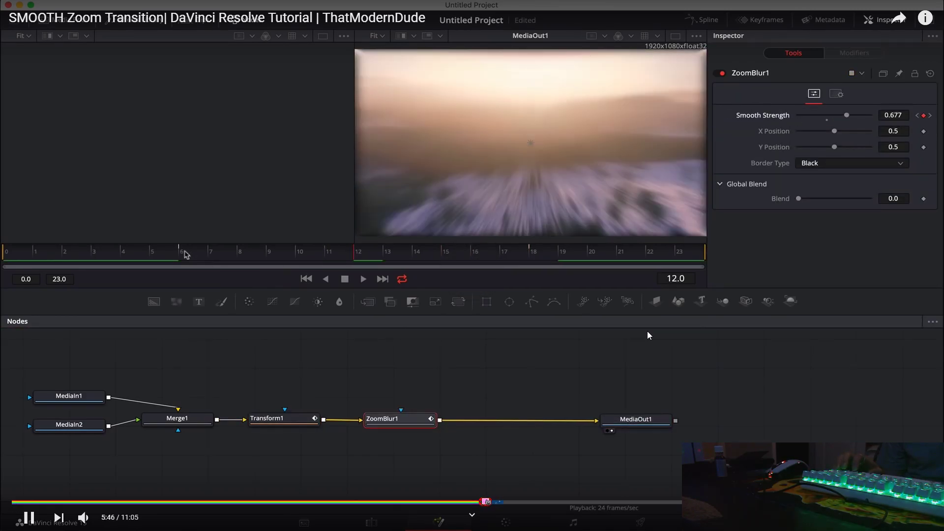
key("Right")
key("Right")
key("Right")
key("Right")
key("Right")
key("Right")
key("Right")
key("Right")
key("Right")
key("Right")
key("Right")
key("Right")
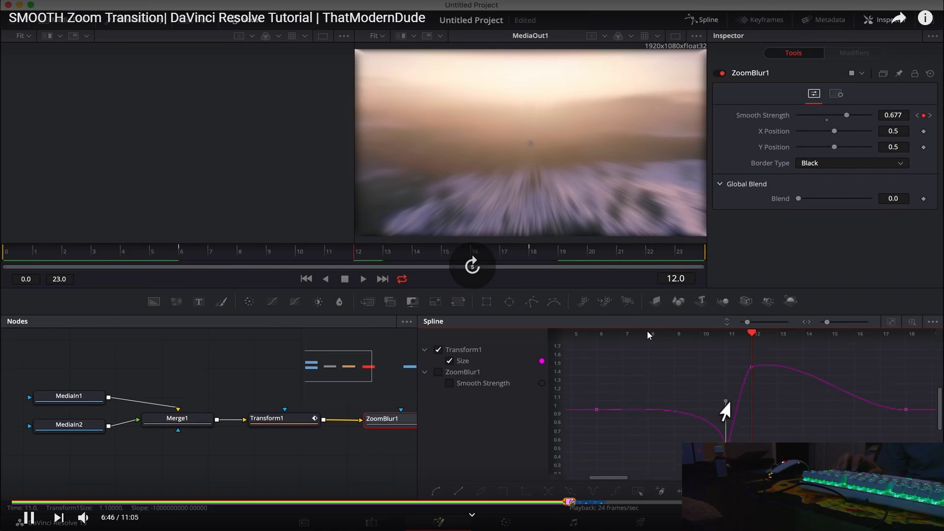
key("Right")
key("Right")
key("Right")
key("Right")
key("Right")
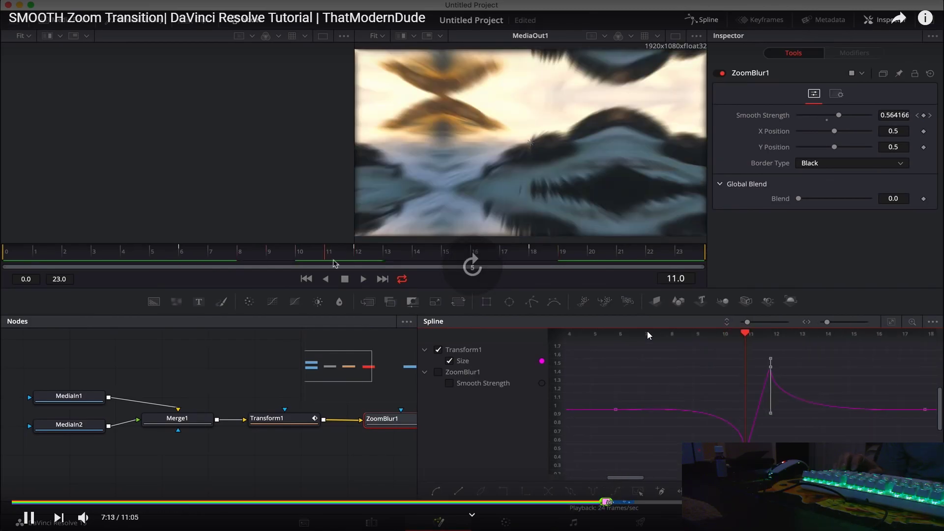
key("Right")
key("Right")
key("Right")
key("Right")
key("Right")
key("Right")
key("Right")
key("Right")
key("Right")
key("Right")
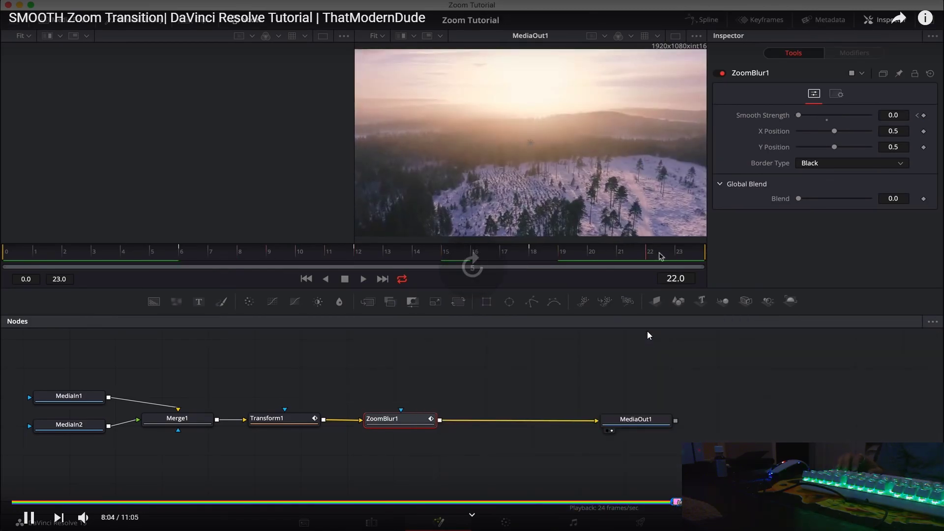
key("Right")
key("Right")
key("Right")
key("Right")
key("Right")
key("Right")
key("Right")
key("Right")
key("Right")
key("Right")
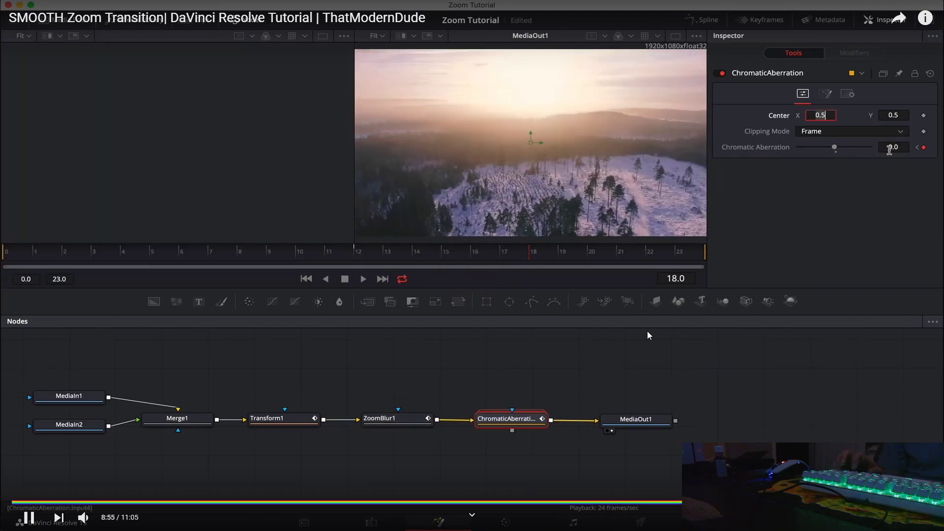
key("Right")
key("Right")
key("Right")
key("Right")
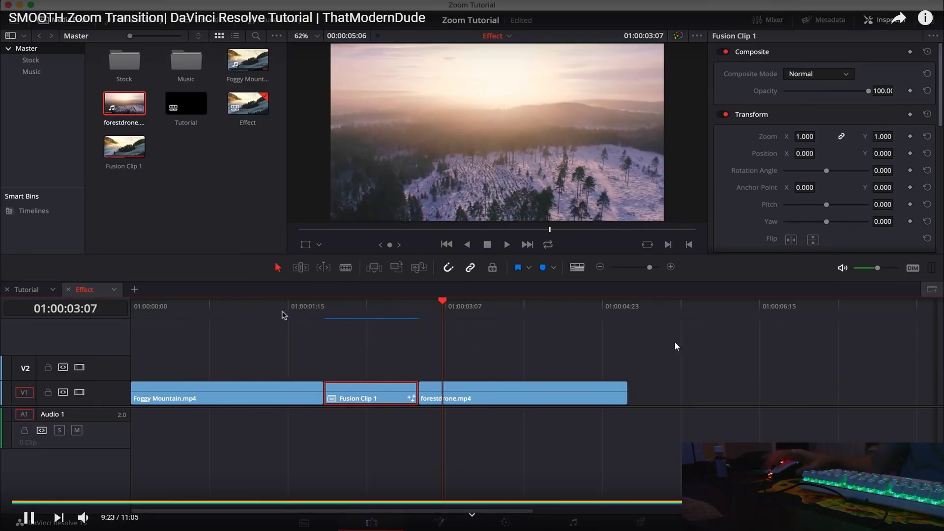
Pause the tutorial, seek back to 0:12 on the snowy forest shot, and exit fullscreen.
left_click(675, 343)
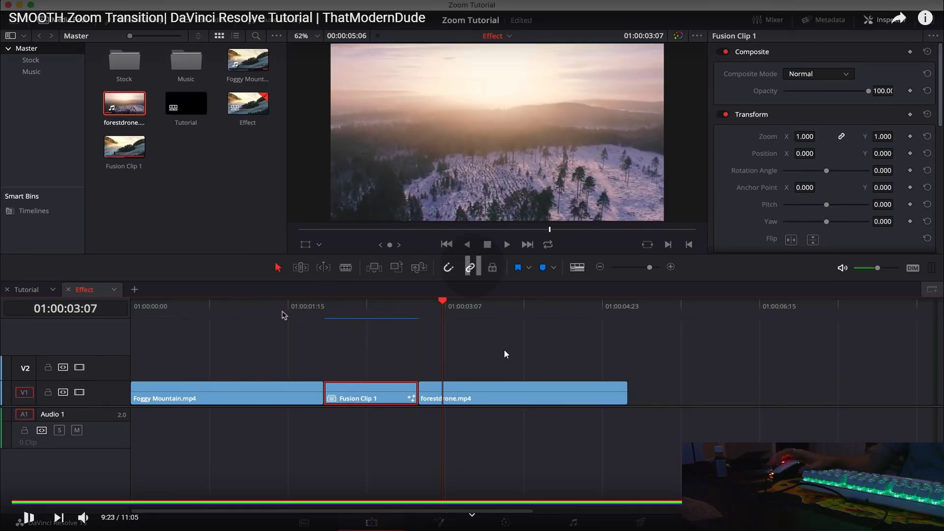
left_click(24, 502)
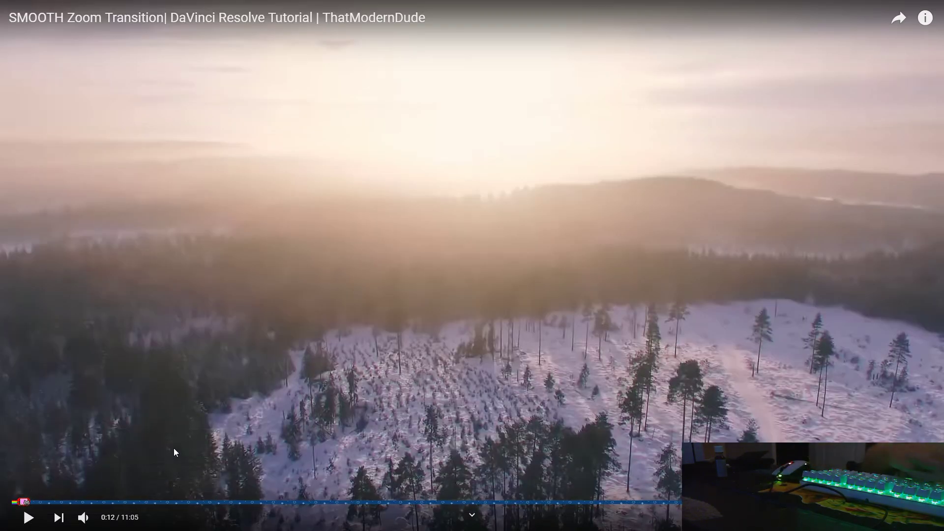
key("Escape")
Enlarge the timeline, lift the short brick-wall clip to Video 2, and extend Compound Clip 1 beneath it.
key("alt+Tab")
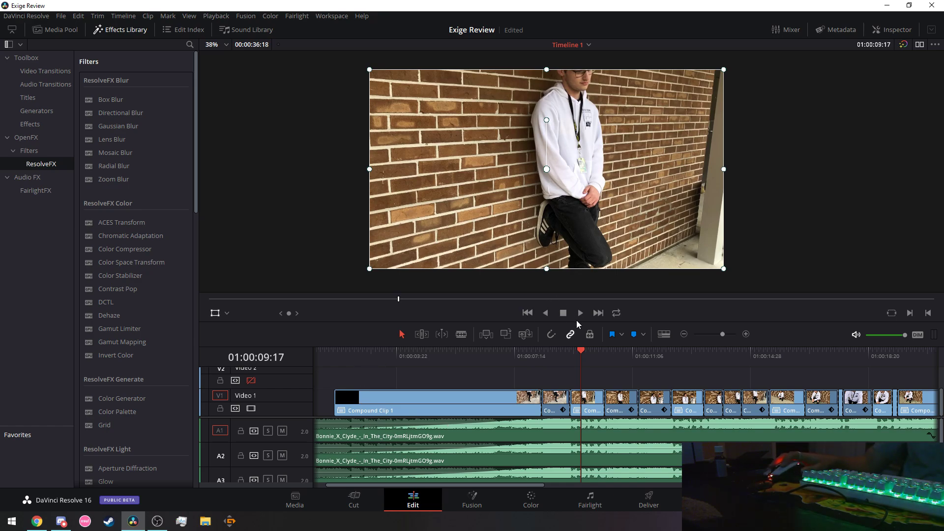
left_click_drag(577, 324, 577, 193)
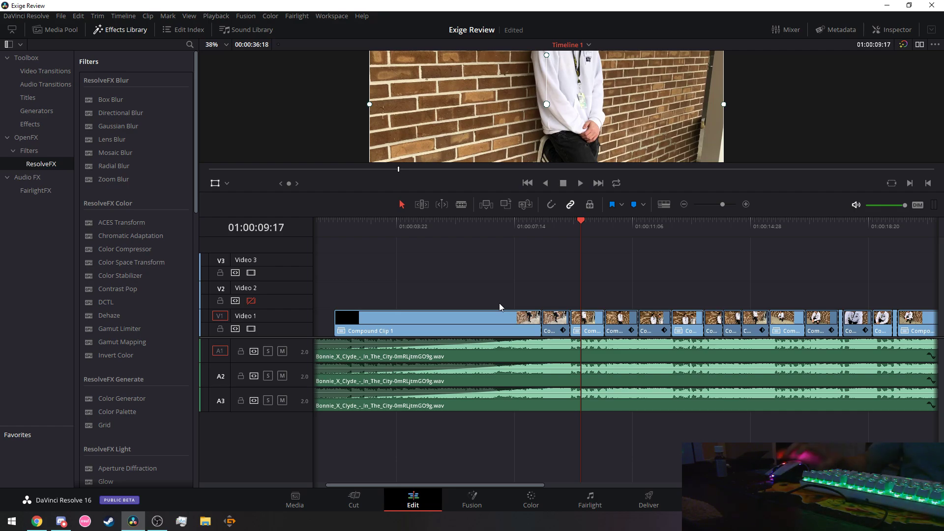
left_click_drag(554, 330, 553, 304)
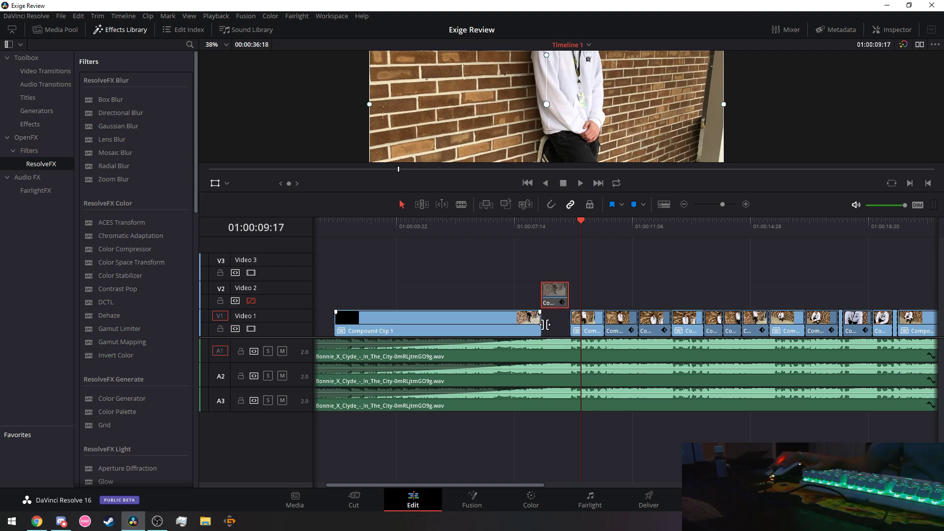
left_click_drag(546, 324, 569, 323)
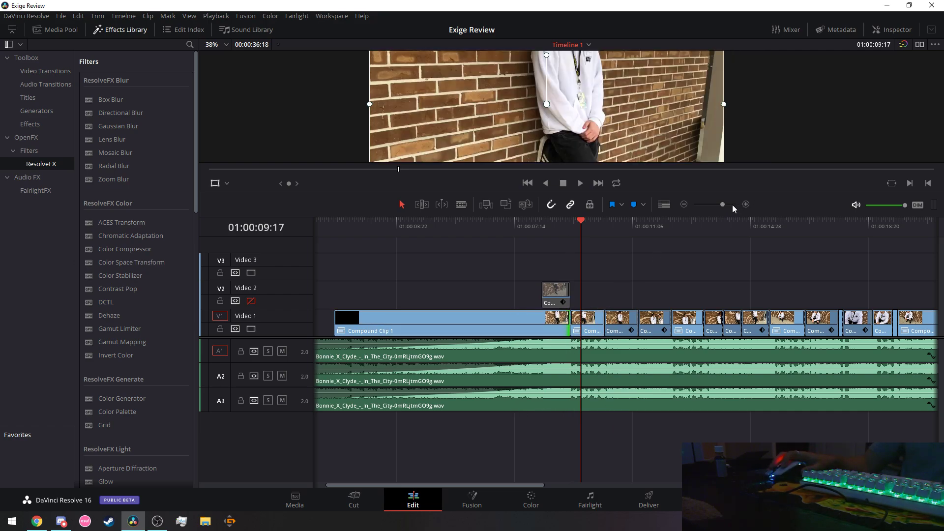
Zoom the timeline and blade the Video 1 clip at the overlay clip's start.
left_click(746, 204)
left_click(746, 204)
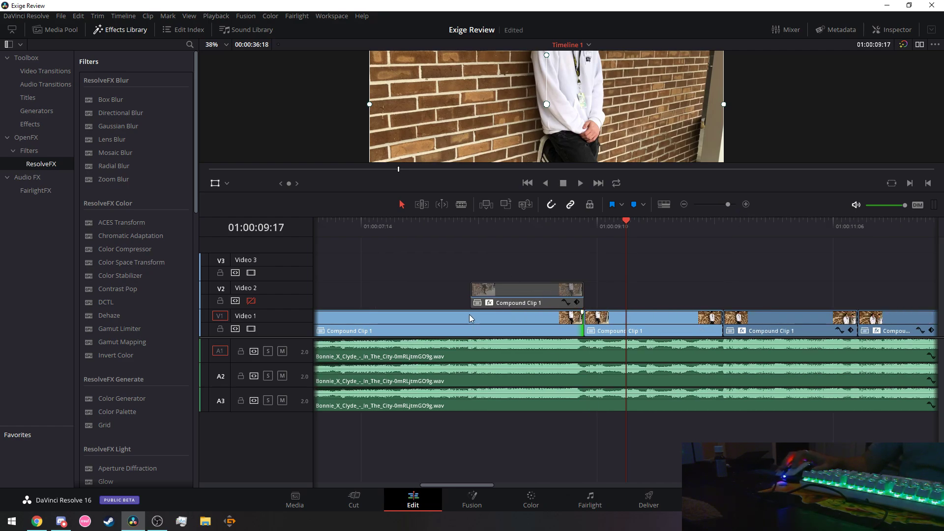
left_click(458, 300)
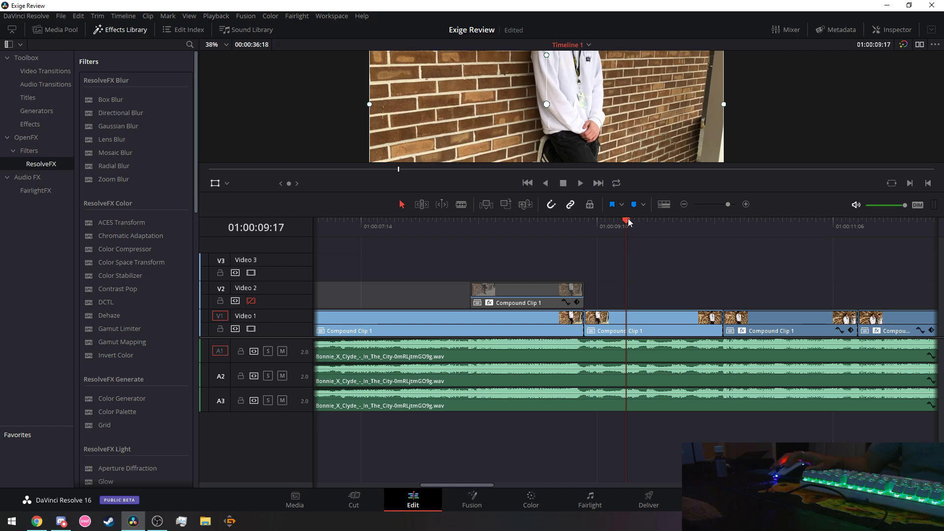
left_click_drag(629, 220, 470, 230)
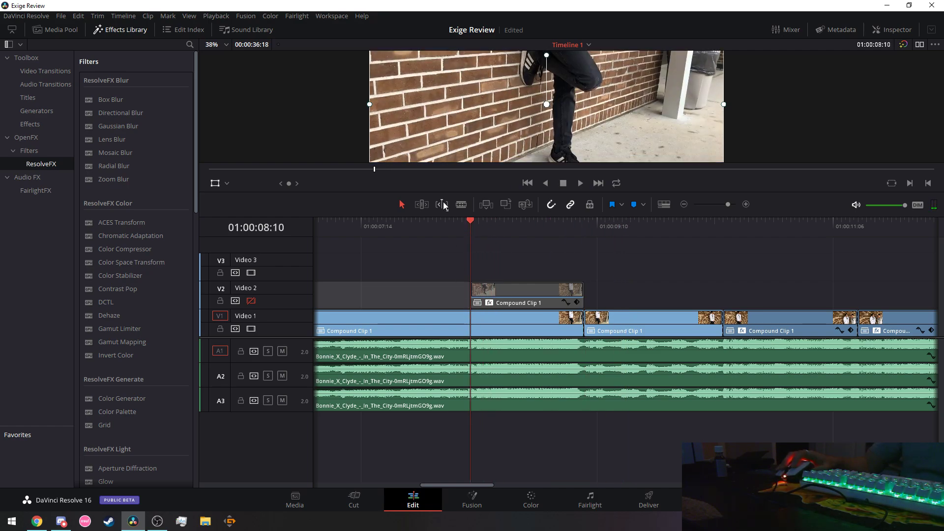
left_click(461, 205)
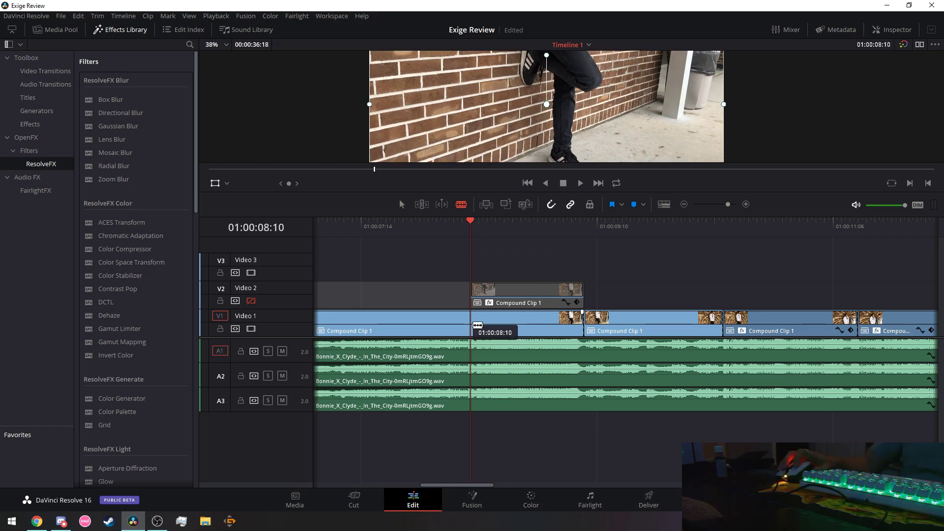
left_click(470, 325)
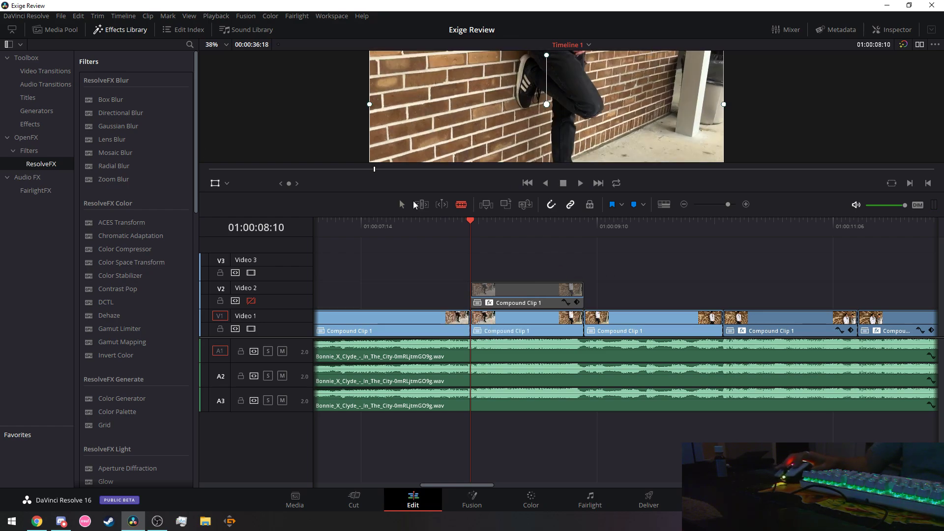
Combine the overlay clip and the clip beneath it into a new Fusion clip.
key("a")
left_click_drag(553, 257, 502, 327)
right_click(532, 303)
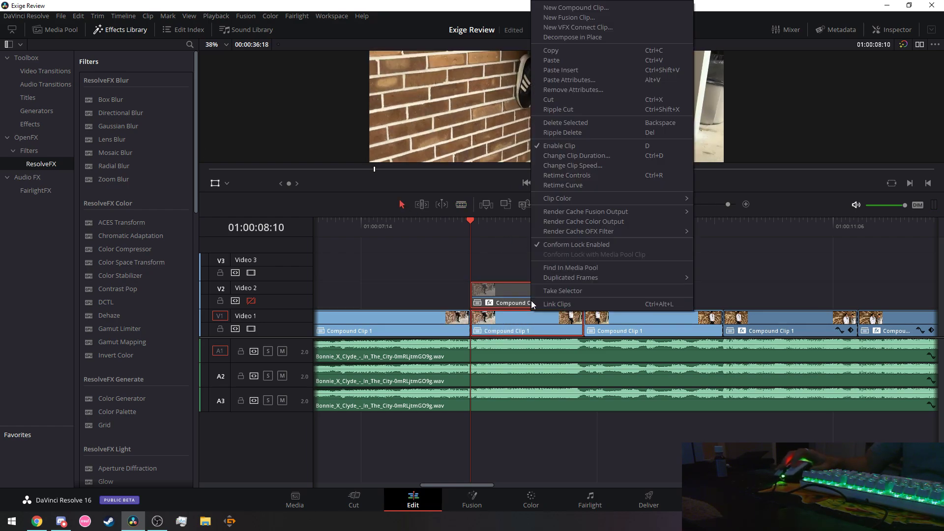
left_click(556, 17)
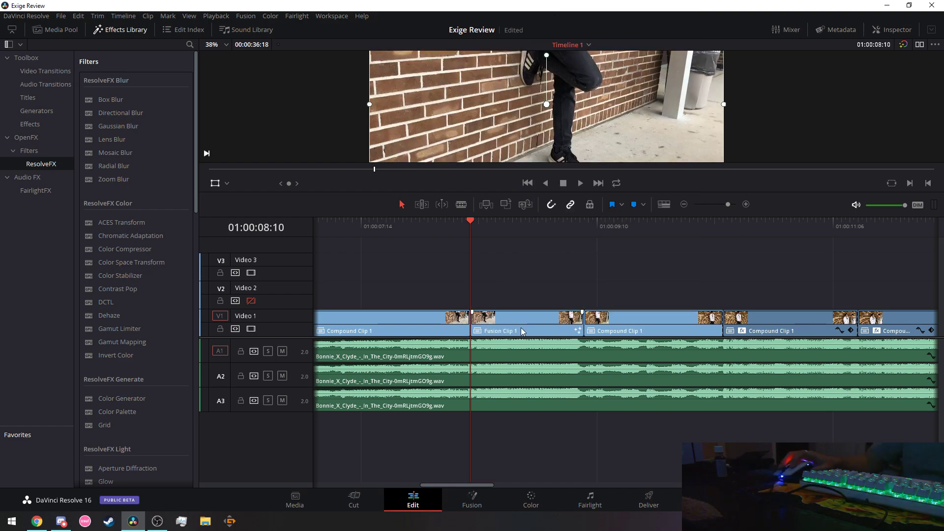
Open Fusion Clip 1 on the Fusion page, then resume the tutorial in the browser.
left_click(479, 322)
left_click(471, 500)
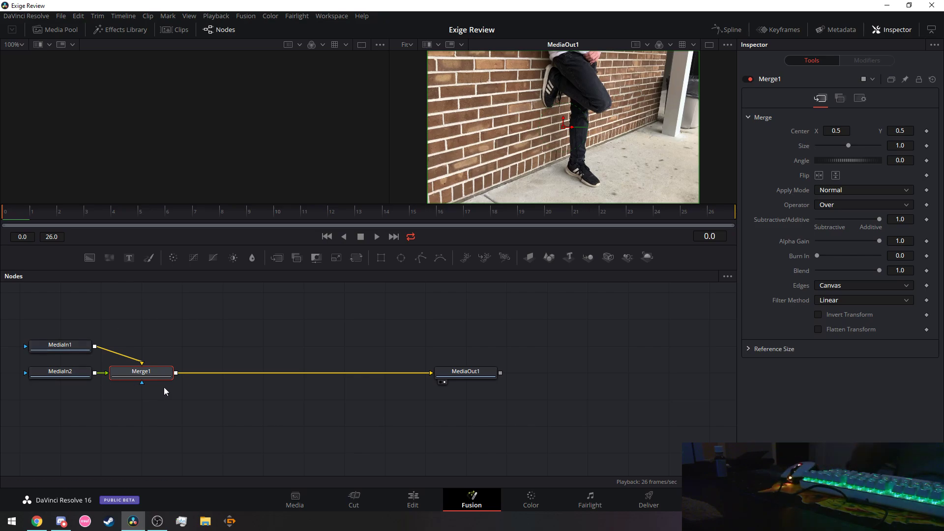
left_click(37, 521)
left_click(259, 344)
Seek the tutorial to about 2:41, where 'tran' is searched for Transform (Xf), and pause.
key("Right")
key("Right")
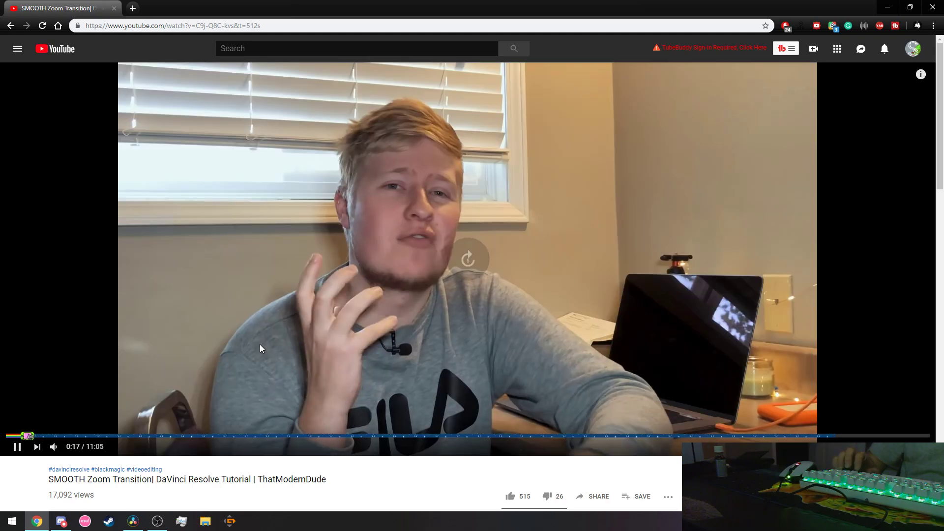
key("Right")
key("Right")
key("Right")
key("Right")
key("Right")
key("Right")
key("Right")
key("Right")
key("Right")
key("Right")
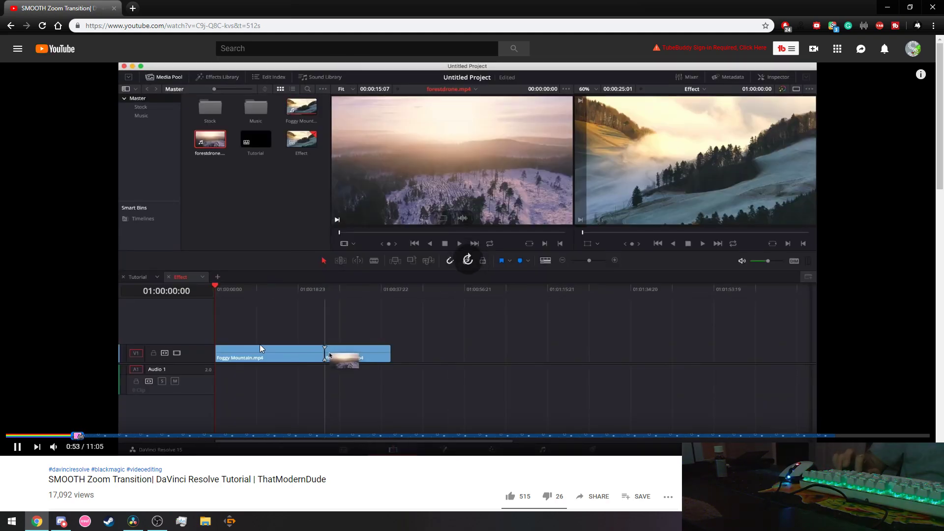
key("Right")
key("Right")
key("Right")
key("Right")
key("Right")
key("Right")
key("Right")
key("Right")
key("Right")
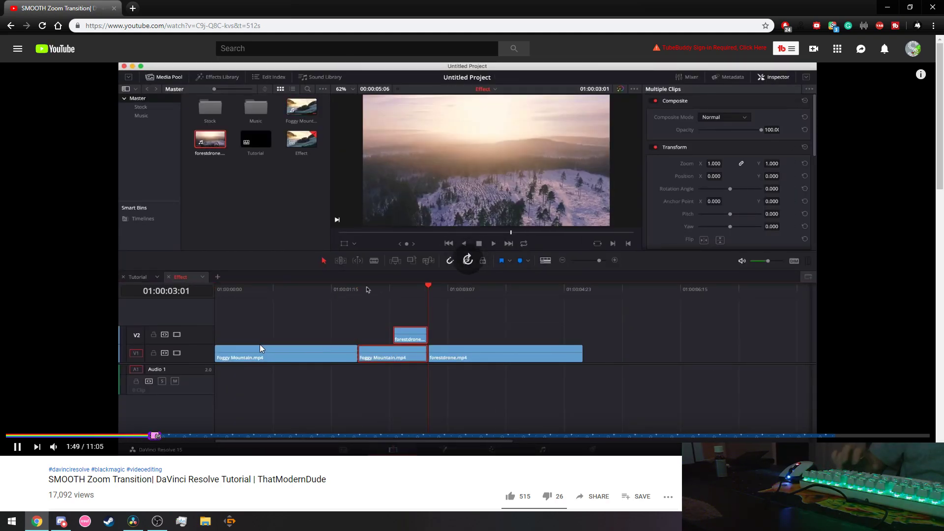
key("Right")
key("Right")
key("Right")
key("Right")
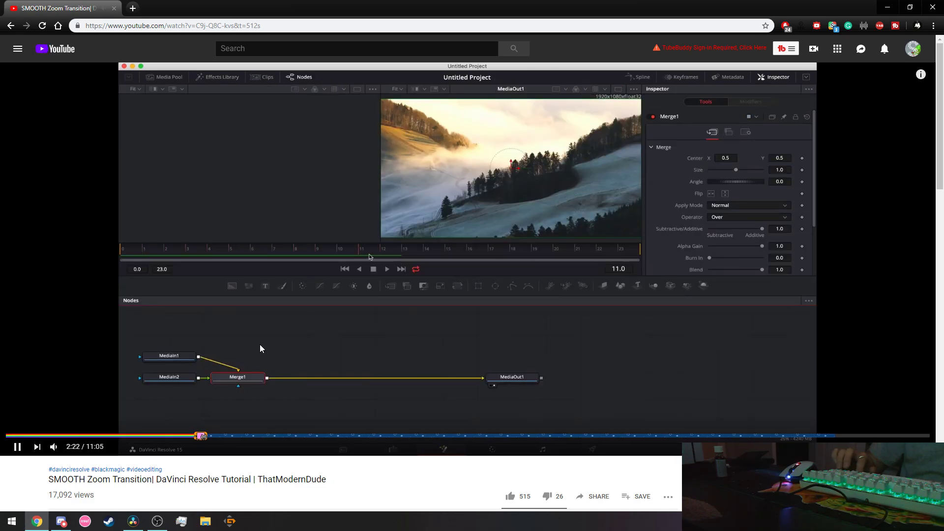
key("Right")
key("Right")
key("Right")
key("Right")
key("Right")
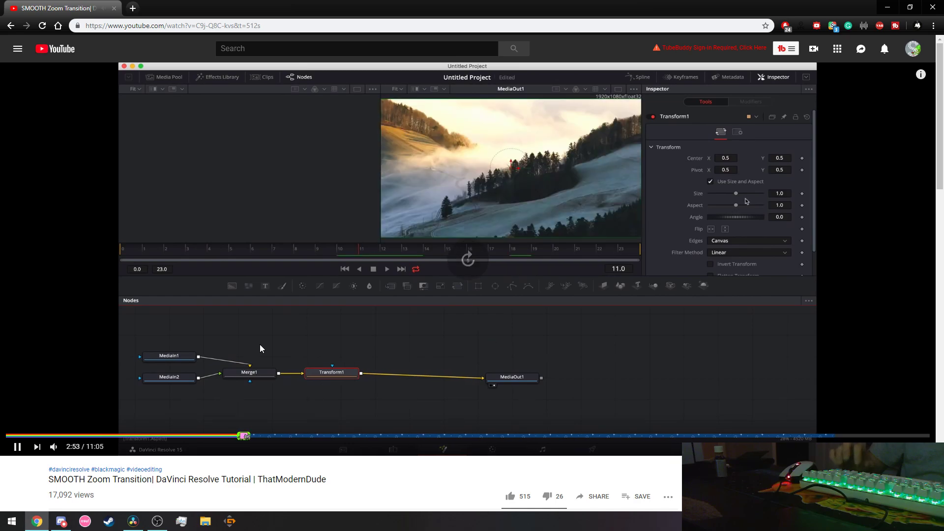
key("Left")
key("Left")
key("Left")
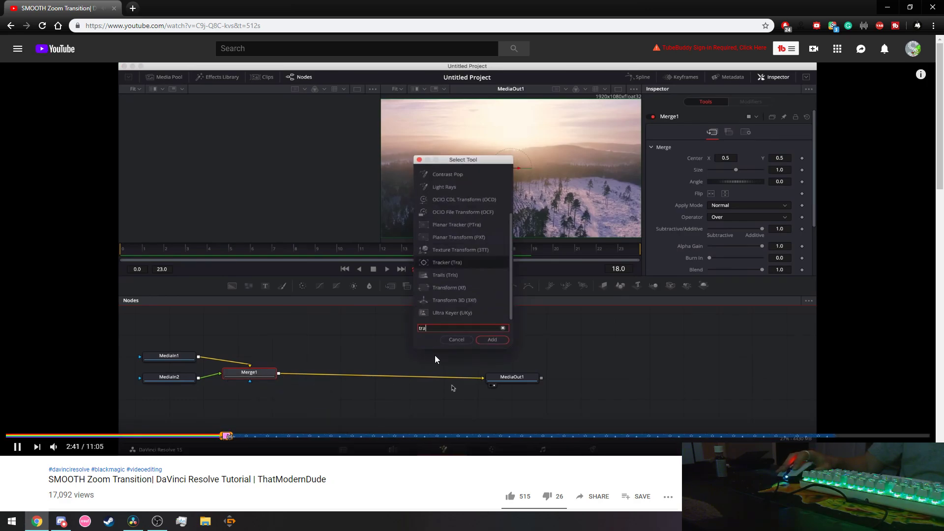
left_click(308, 413)
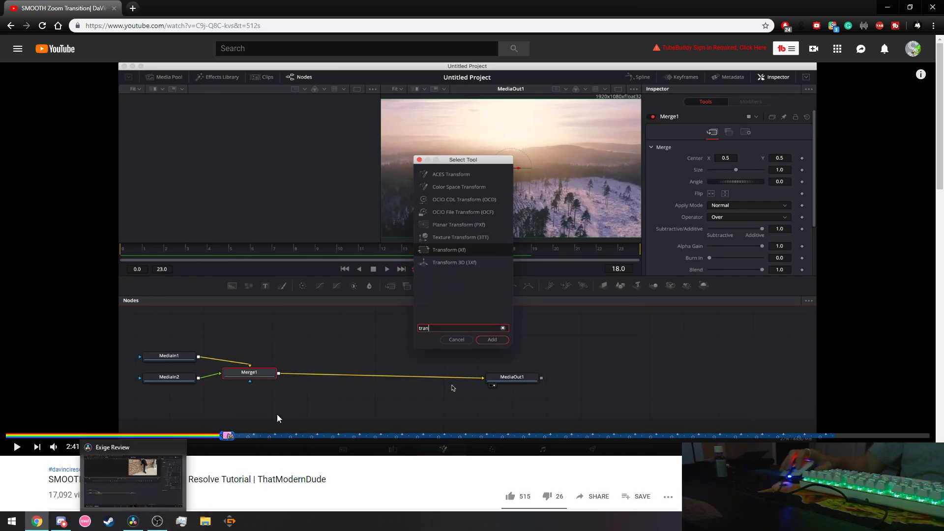
On the Fusion page, open the Select Tool search and type 'transform'.
key("alt+Tab")
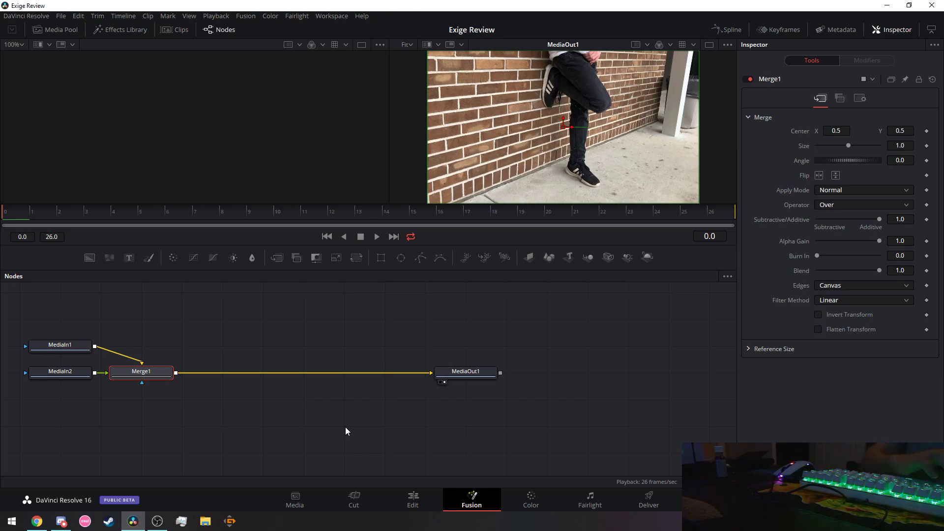
key("shift+space")
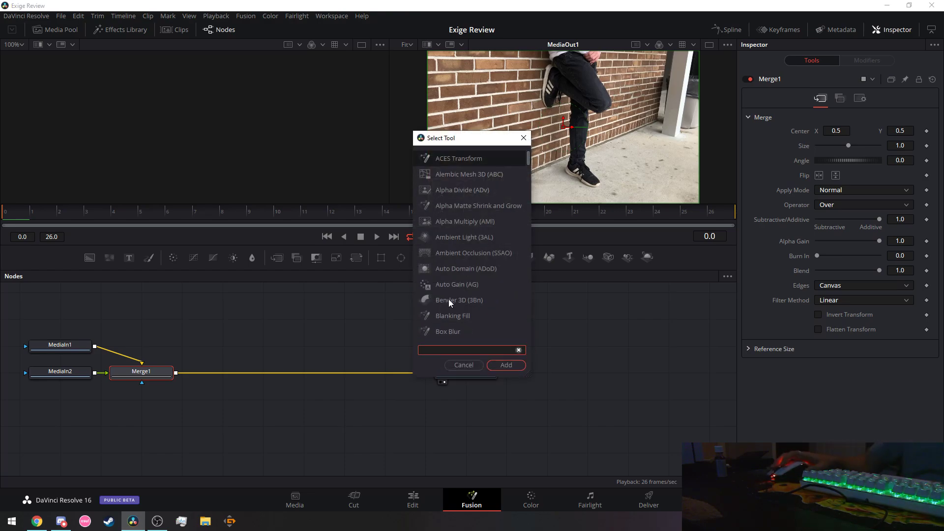
type("trans")
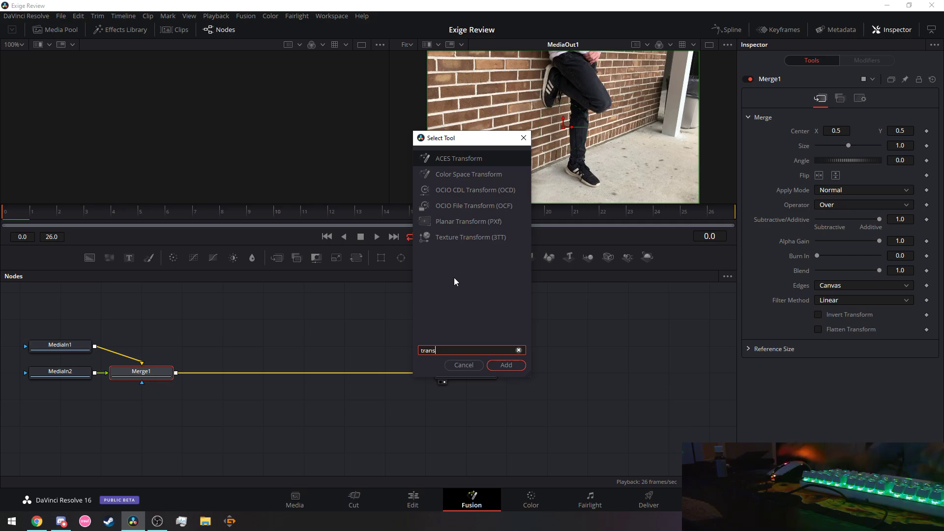
type("form")
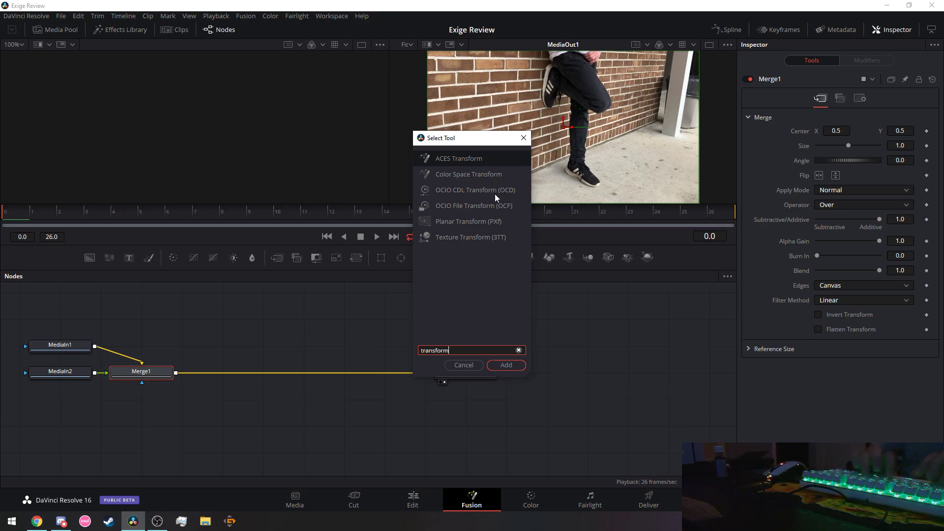
Rewind the tutorial a few seconds to recheck the tool it adds, then pause.
key("alt+Tab")
left_click(472, 310)
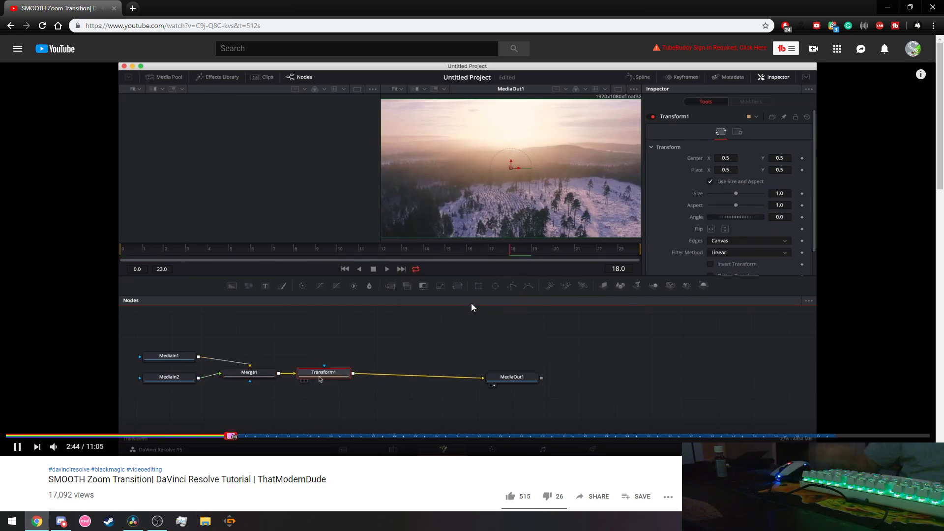
key("Left")
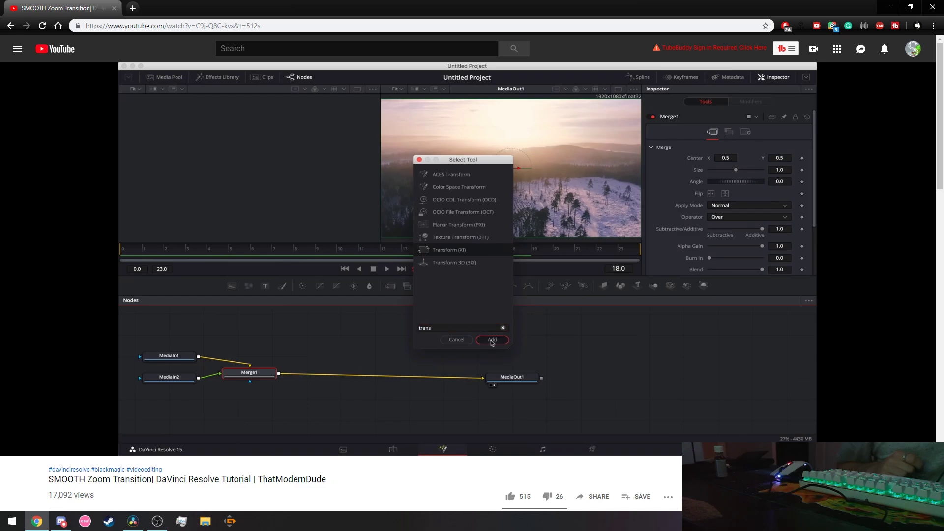
left_click(472, 303)
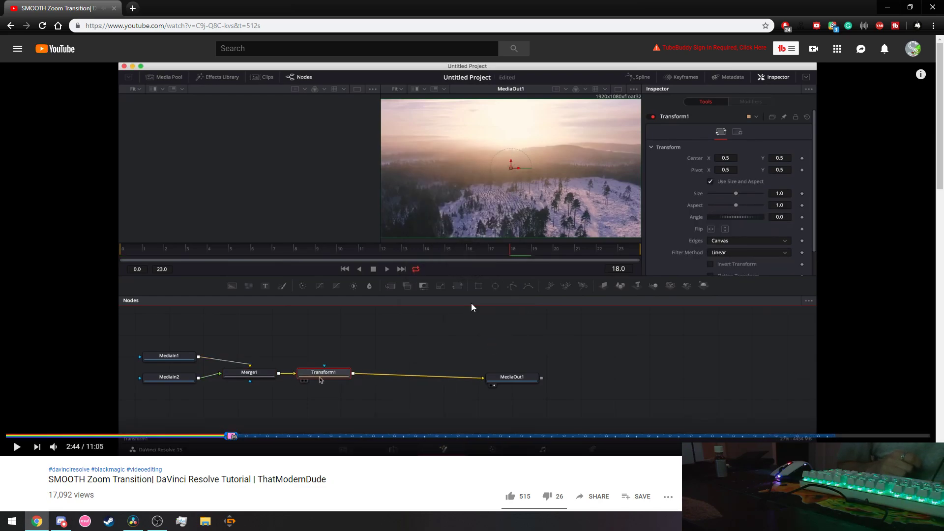
Add an ACES Transform node after Merge1 from the 'transform' tool search.
key("alt+Tab")
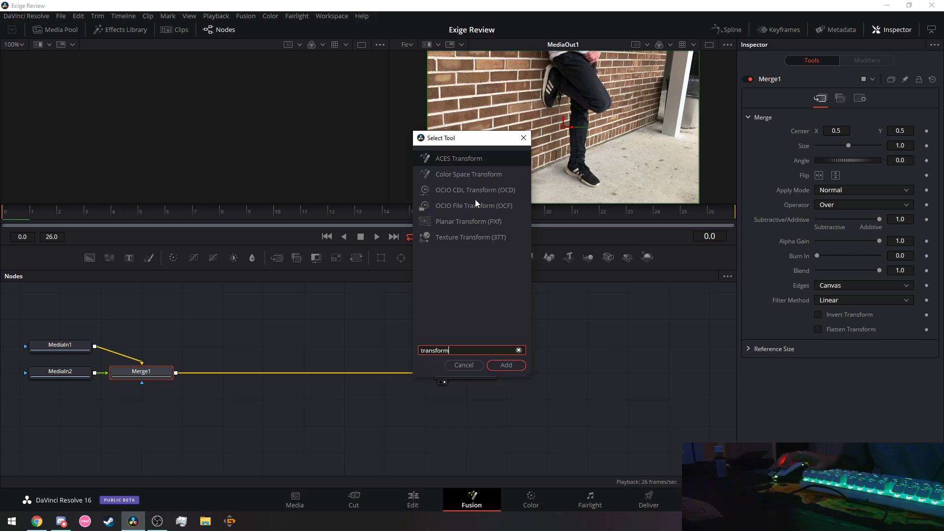
left_click(460, 238)
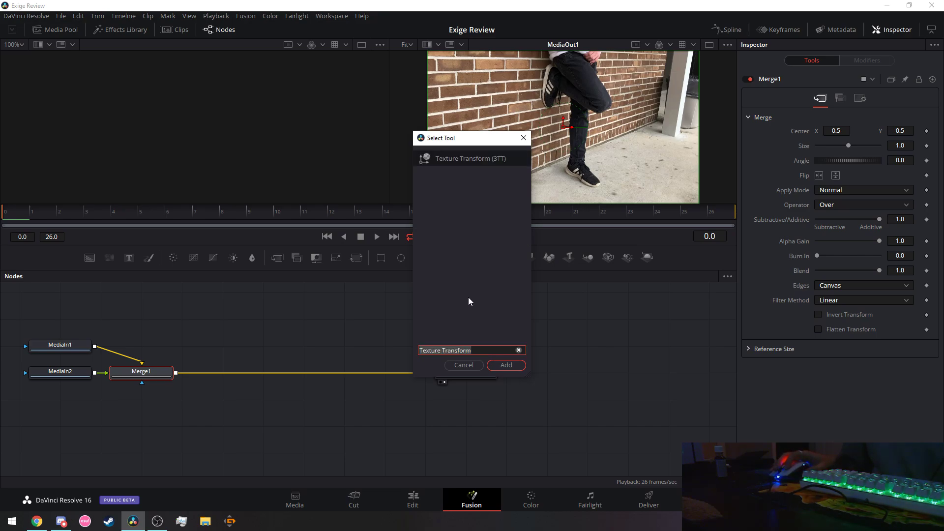
left_click(518, 350)
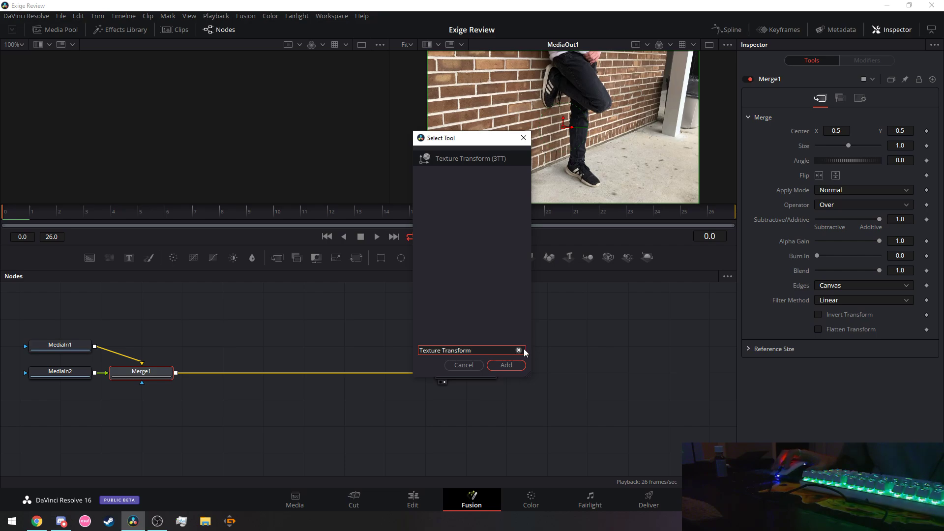
type("transform")
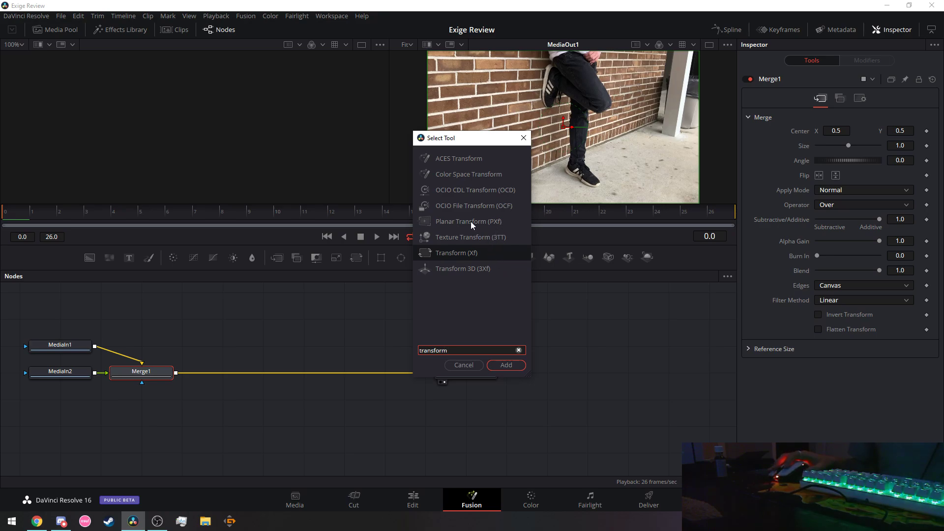
left_click(469, 157)
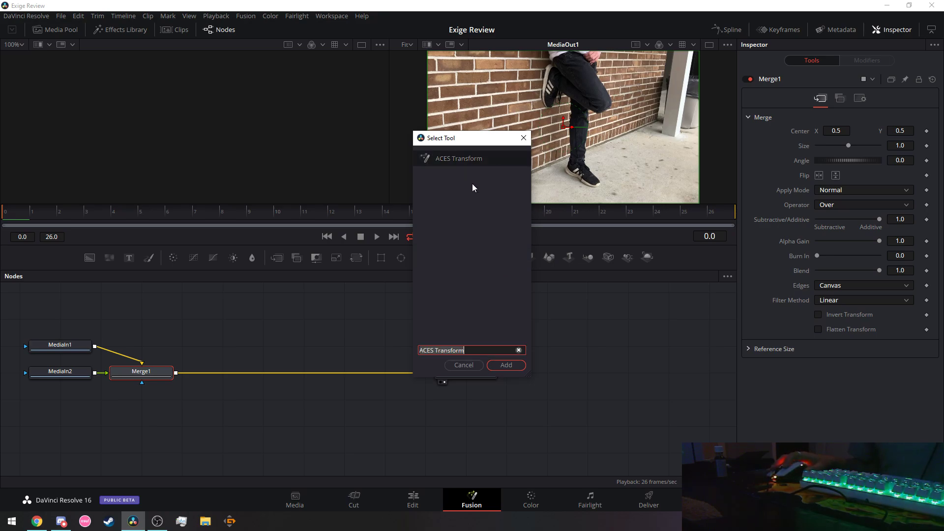
left_click(506, 365)
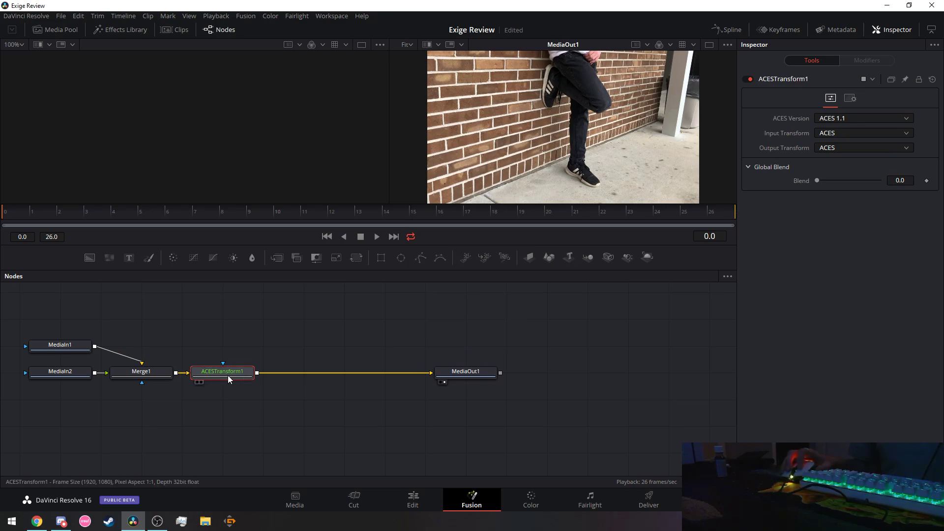
Delete the ACES Transform node so Merge1 feeds MediaOut1 directly.
right_click(224, 377)
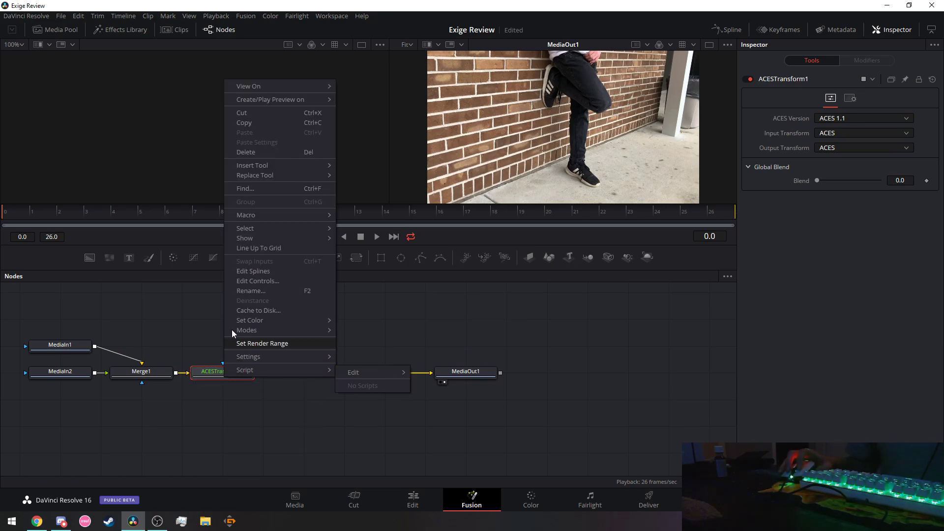
left_click(257, 123)
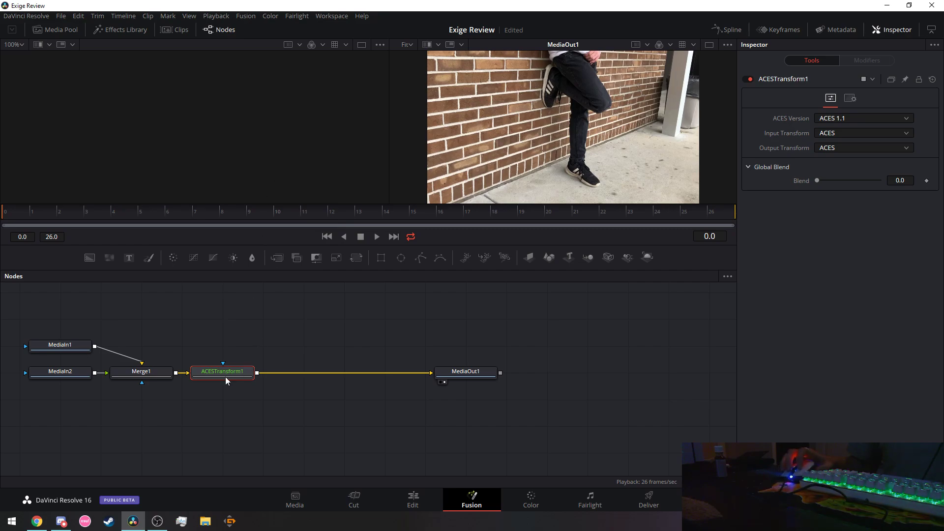
key("Delete")
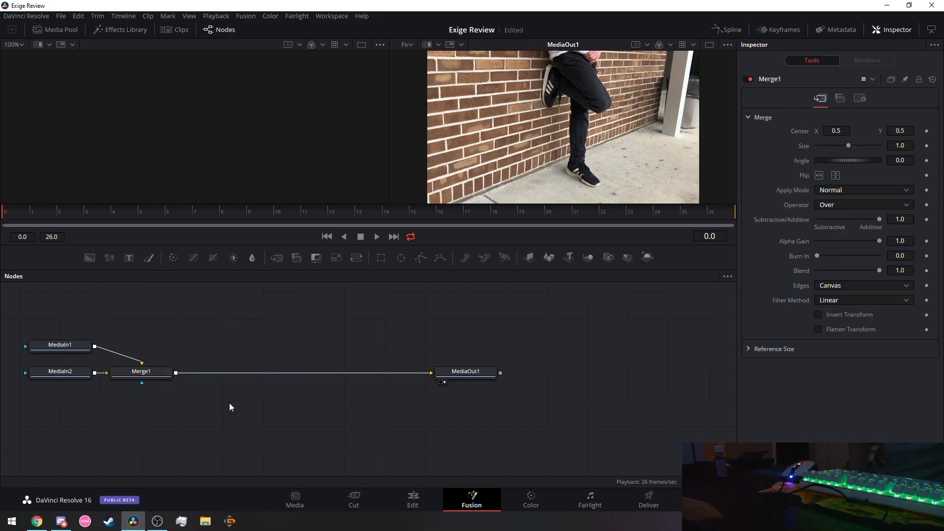
left_click(160, 523)
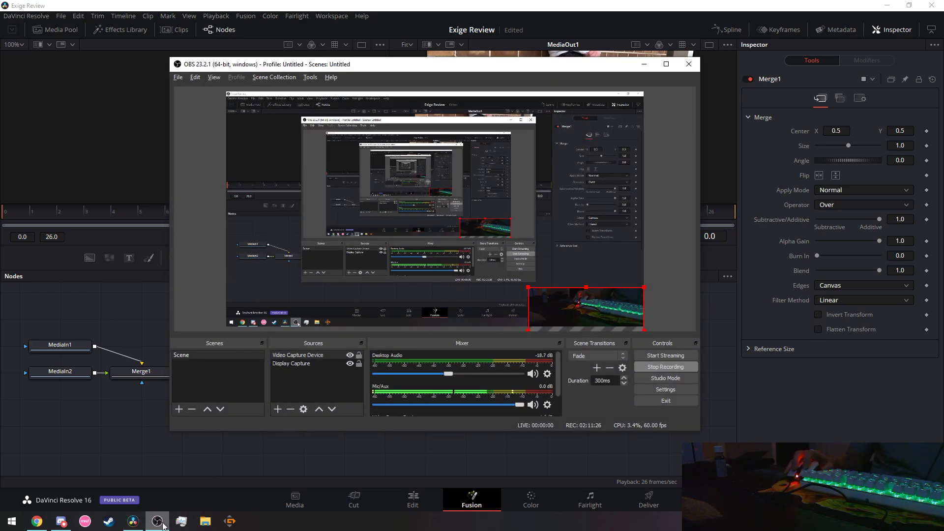
left_click(203, 522)
left_click(852, 61)
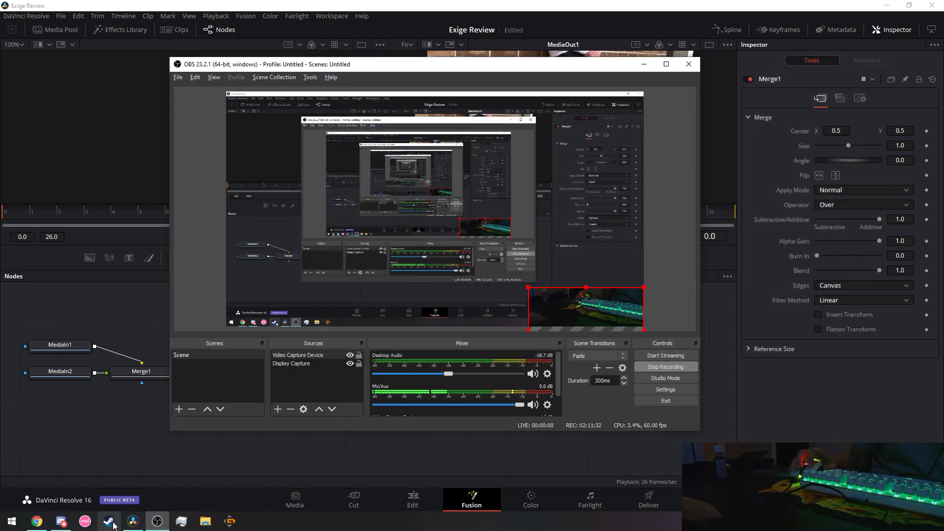
left_click(182, 523)
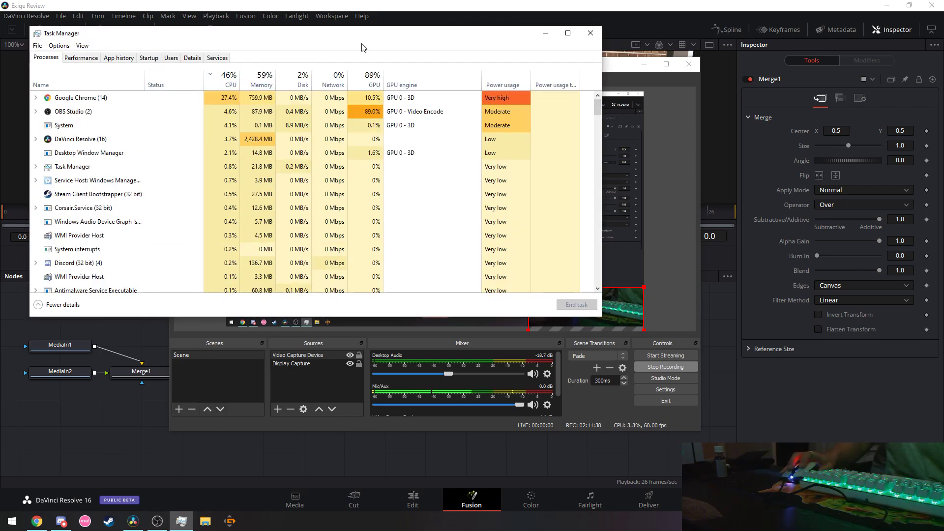
left_click(588, 31)
left_click(651, 67)
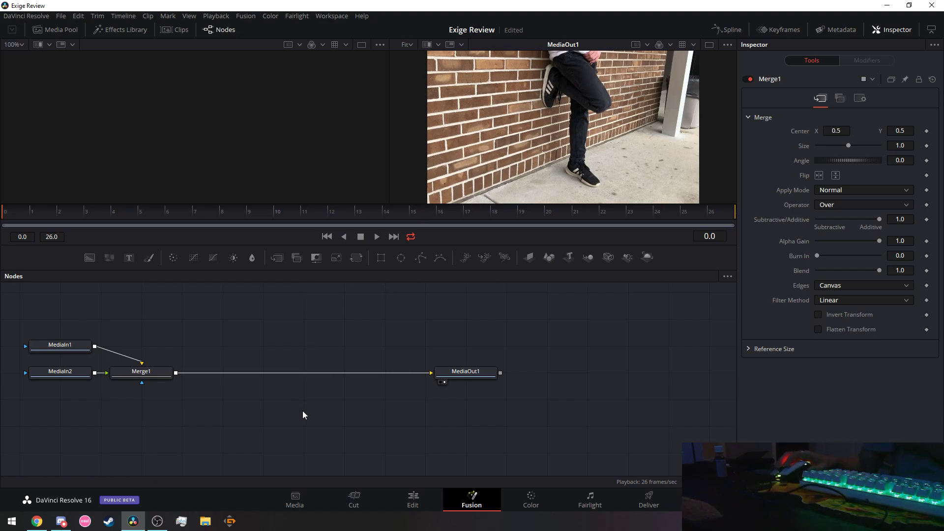
Add an unconnected Planar Transform node via a 'transfor' tool search.
key("shift+space")
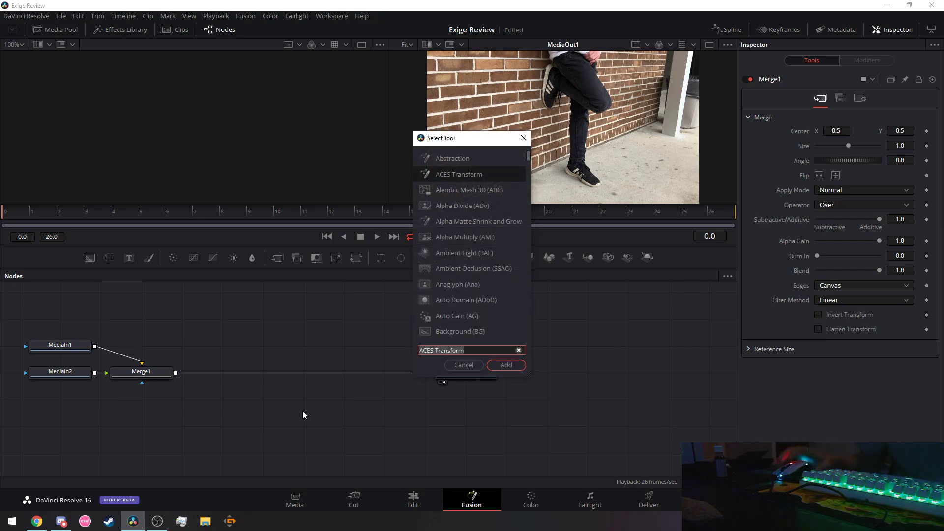
type("transfor")
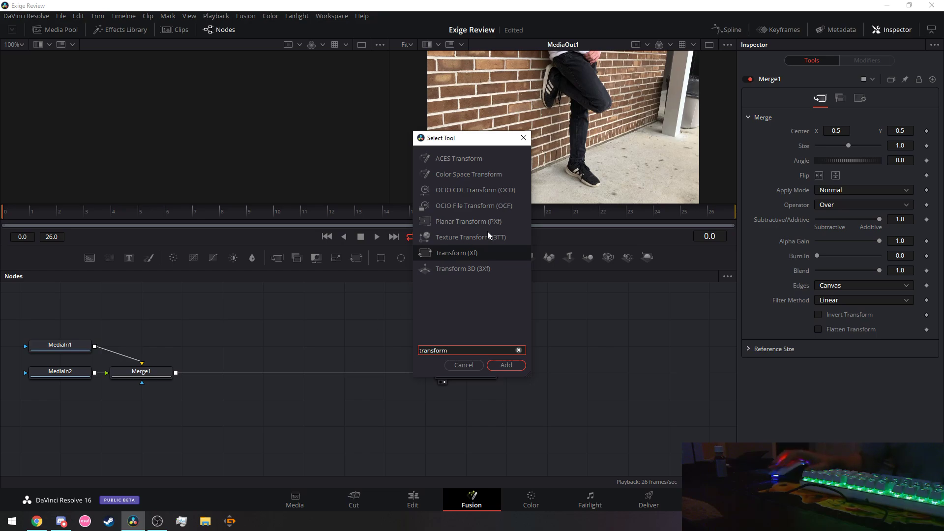
left_click(476, 222)
left_click(504, 366)
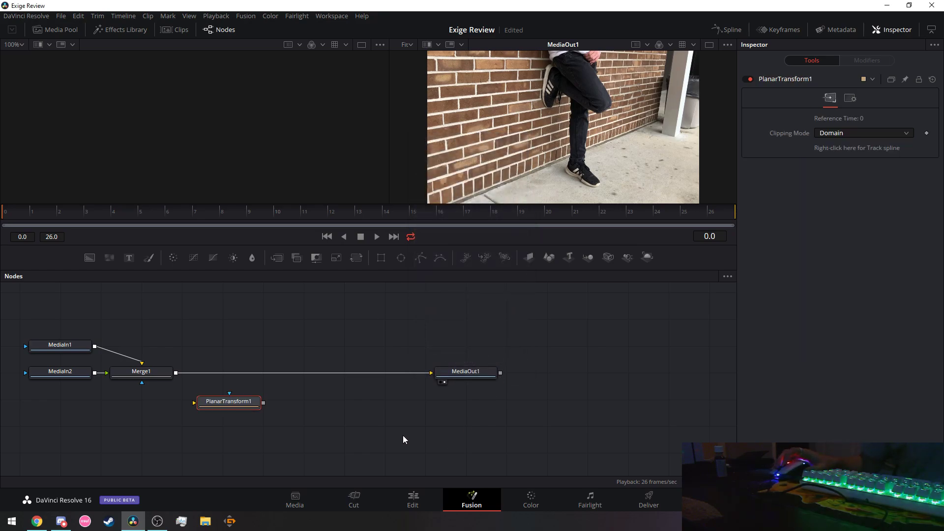
Rewind the YouTube tutorial a few seconds and pause it.
key("alt+Tab")
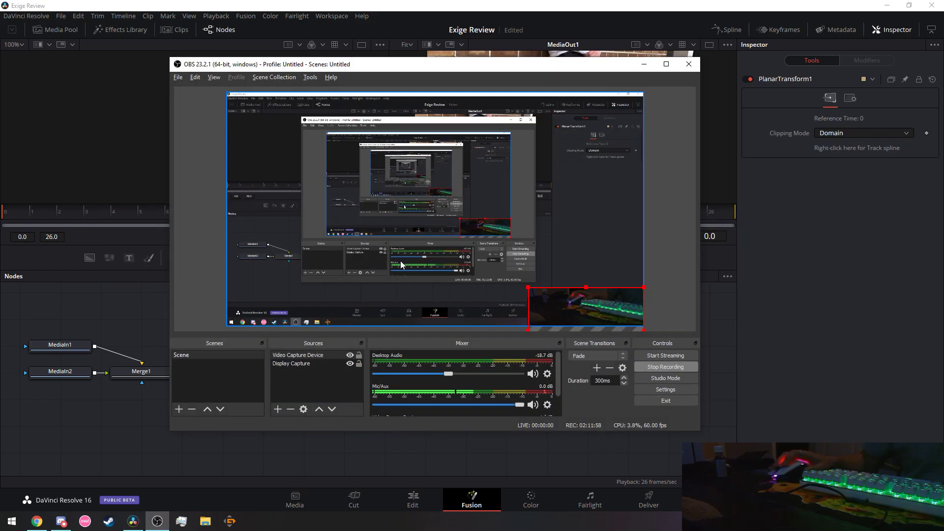
key("alt+Tab")
key("Tab")
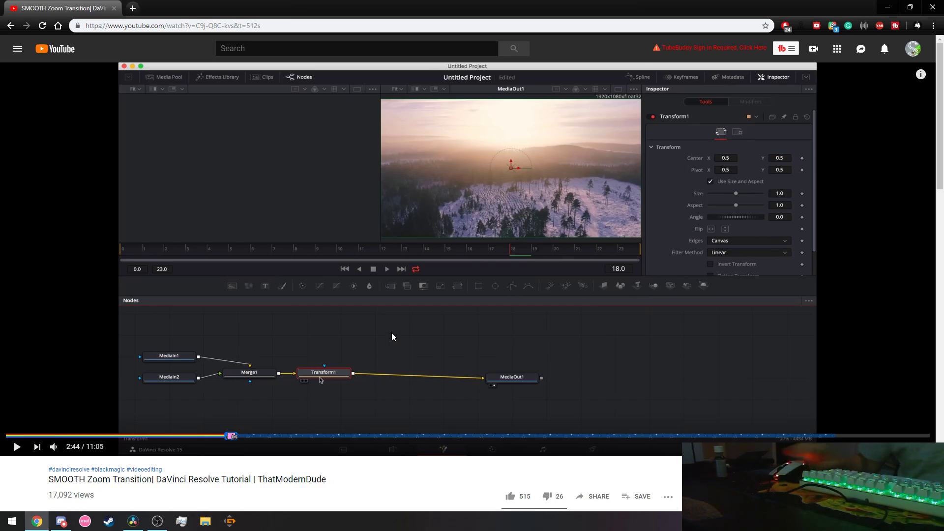
key("j")
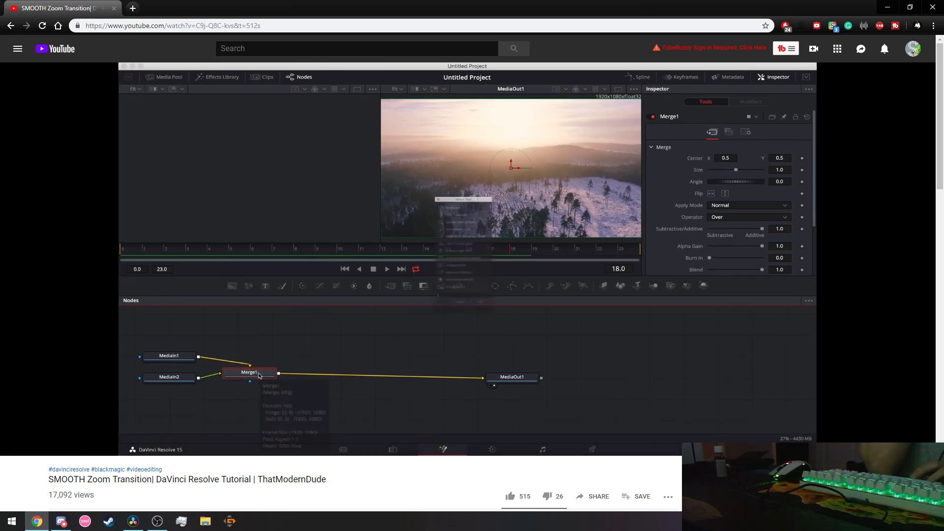
key("k")
Hide the OBS window and cycle windows back toward the Exige Review project.
key("alt+Tab")
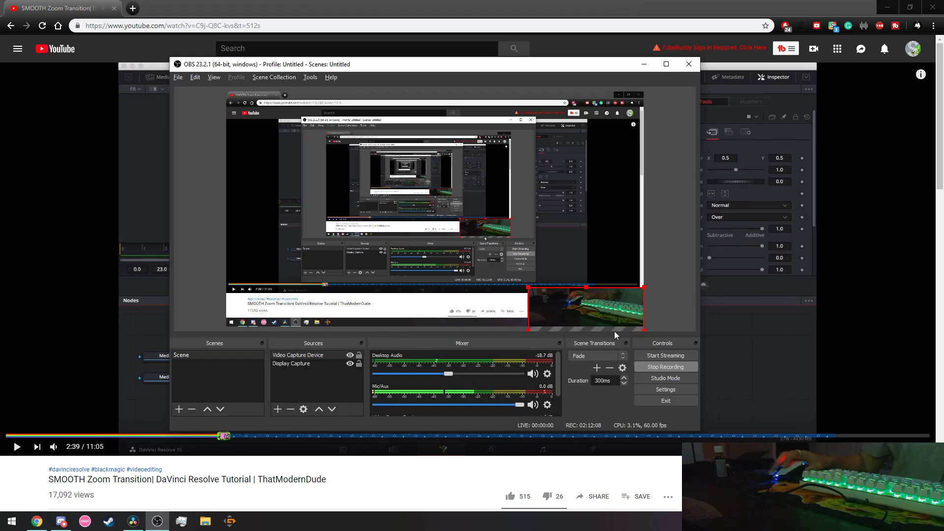
left_click(644, 65)
key("alt+Tab")
key("alt+Tab")
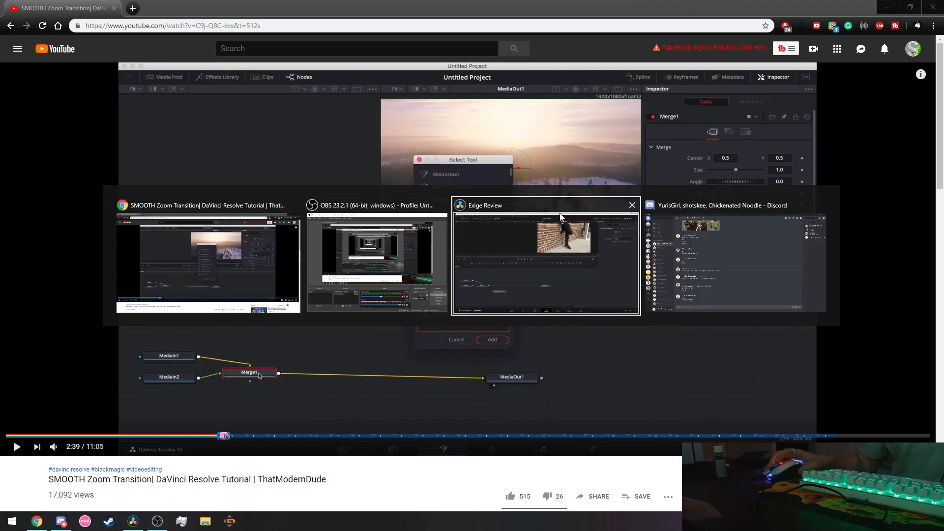
key("alt+Tab")
key("alt+Tab")
key("alt+shift+Tab")
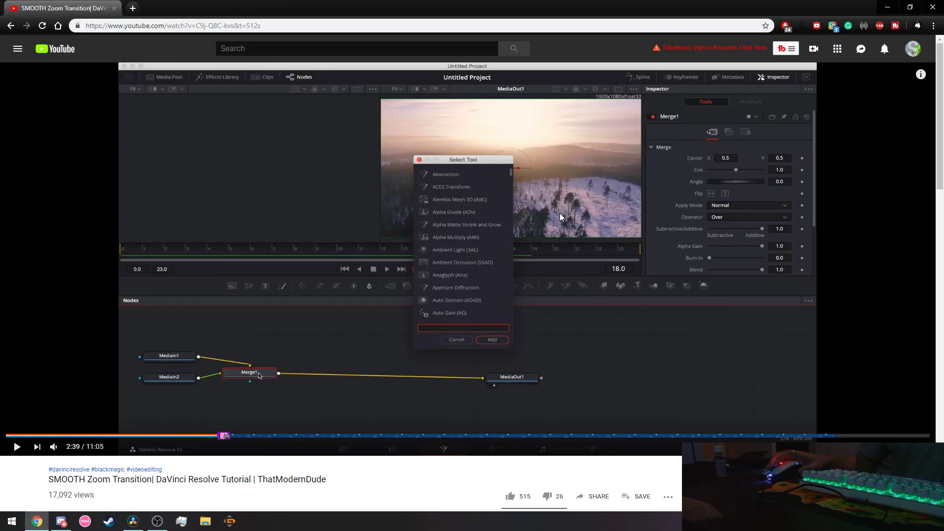
key("alt+Tab")
Delete the stray PlanarTransform1 node and select Merge1.
right_click(232, 402)
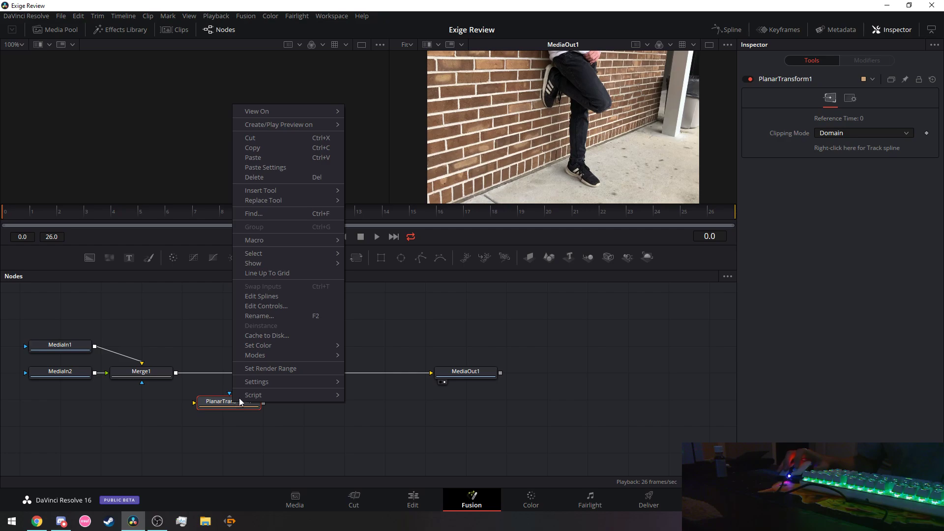
left_click(272, 178)
left_click(138, 373)
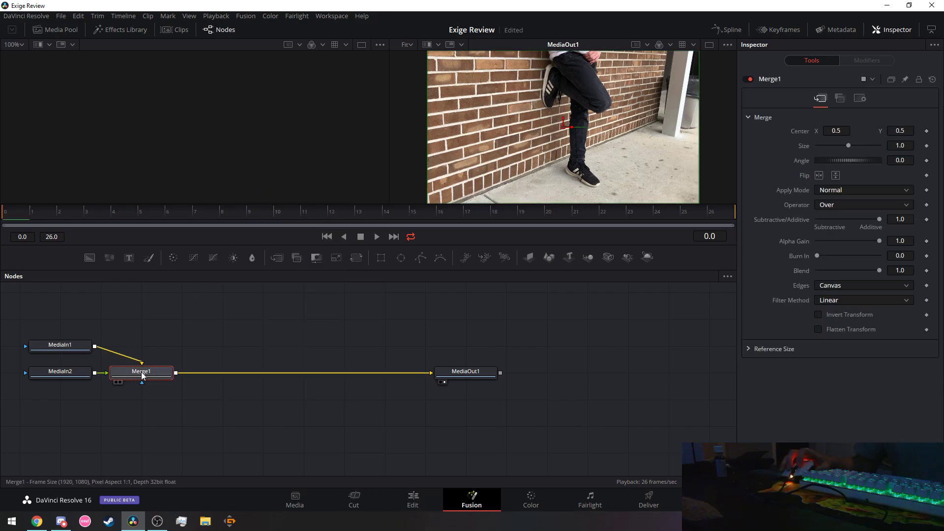
Search the tools for 'transform' after Merge1, close without adding, and return to the tutorial.
key("shift+space")
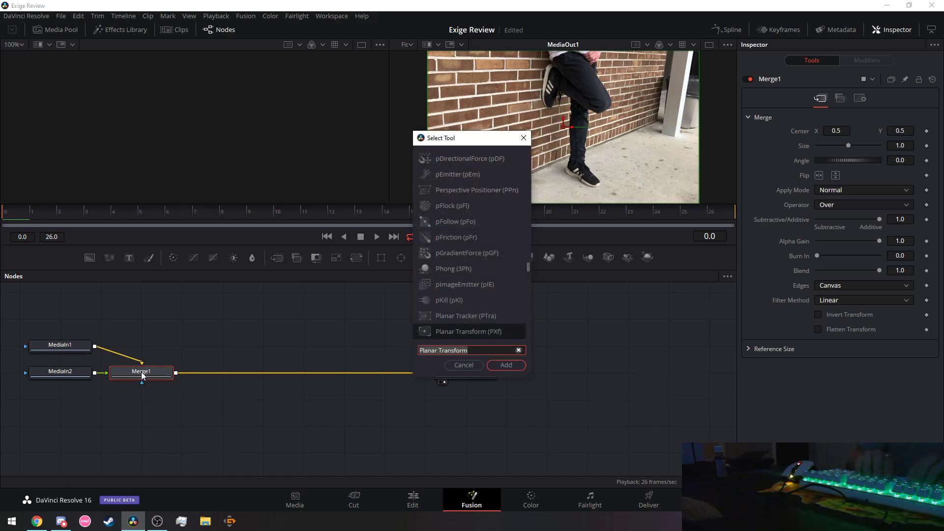
type("trons")
key("BackSpace")
key("BackSpace")
key("BackSpace")
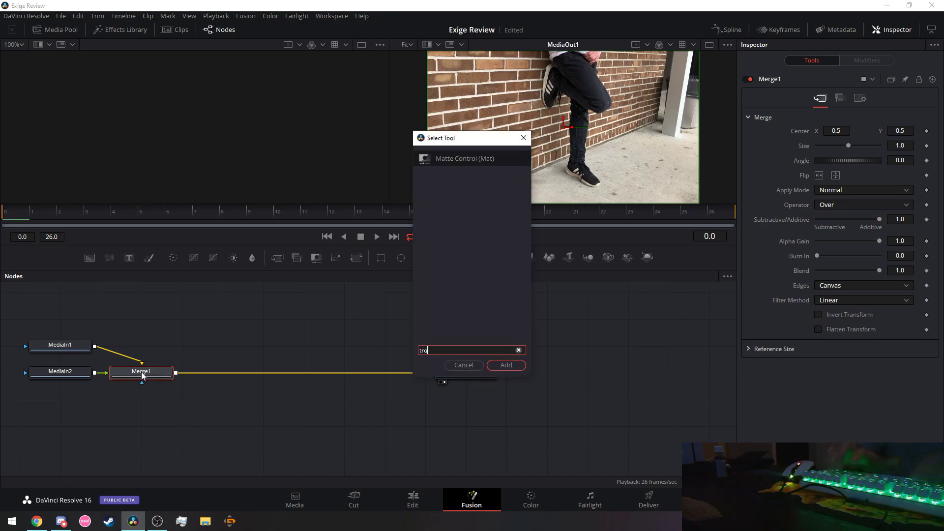
type("an")
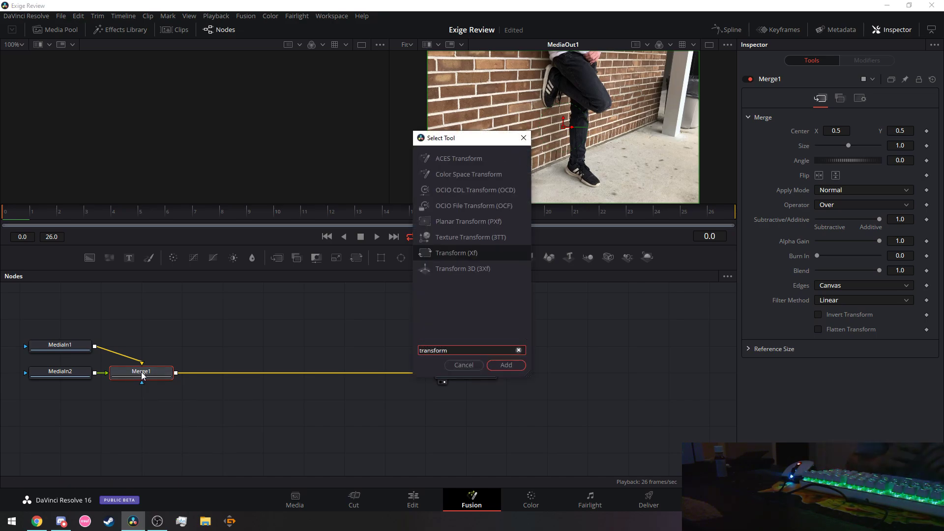
type("sform")
left_click(506, 365)
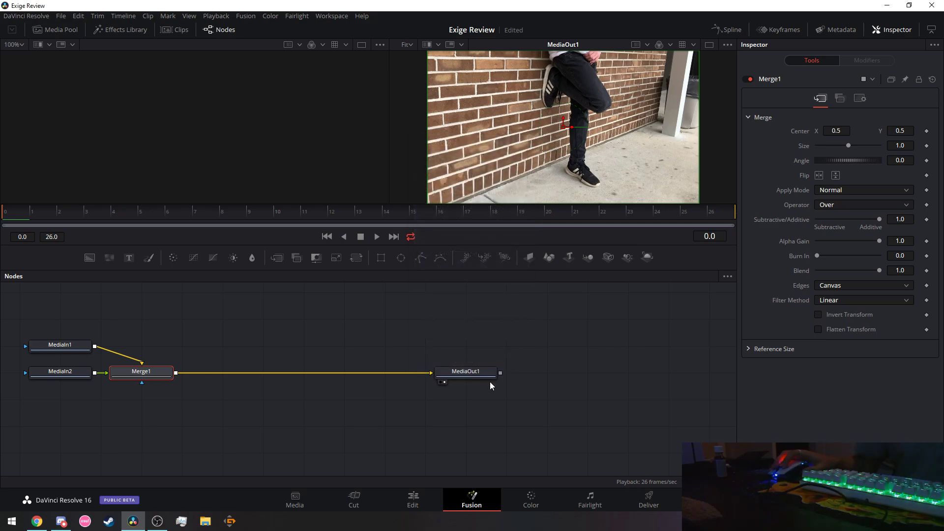
key("alt+Tab")
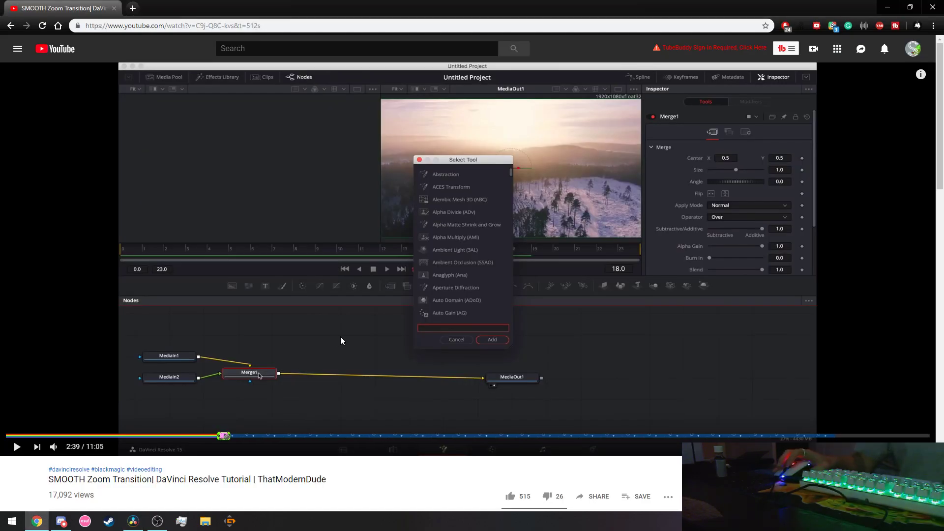
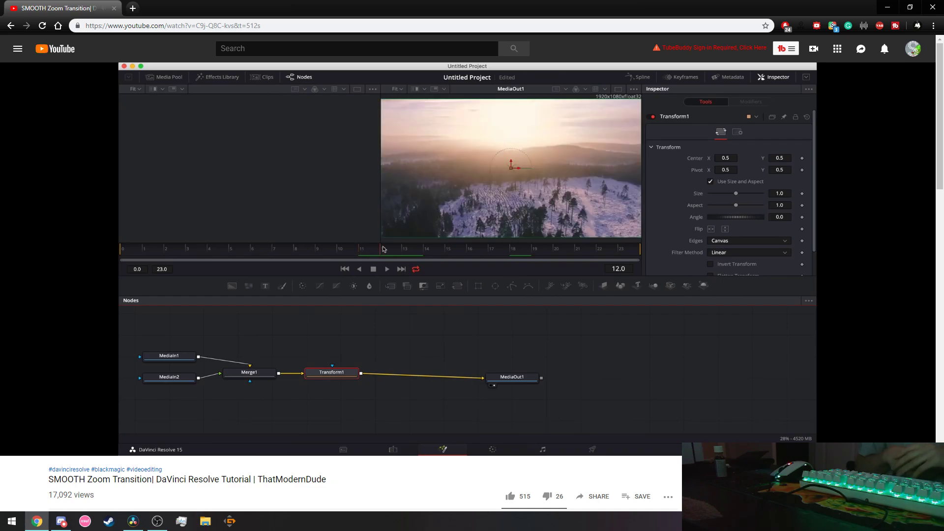
Pause the YouTube zoom transition tutorial and return to DaVinci Resolve 16.
mouse_move(361, 312)
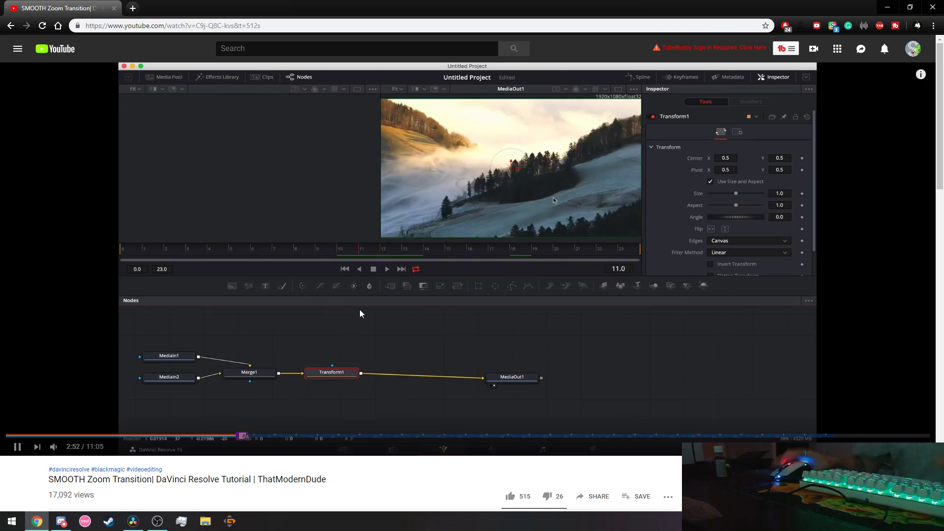
left_click(392, 350)
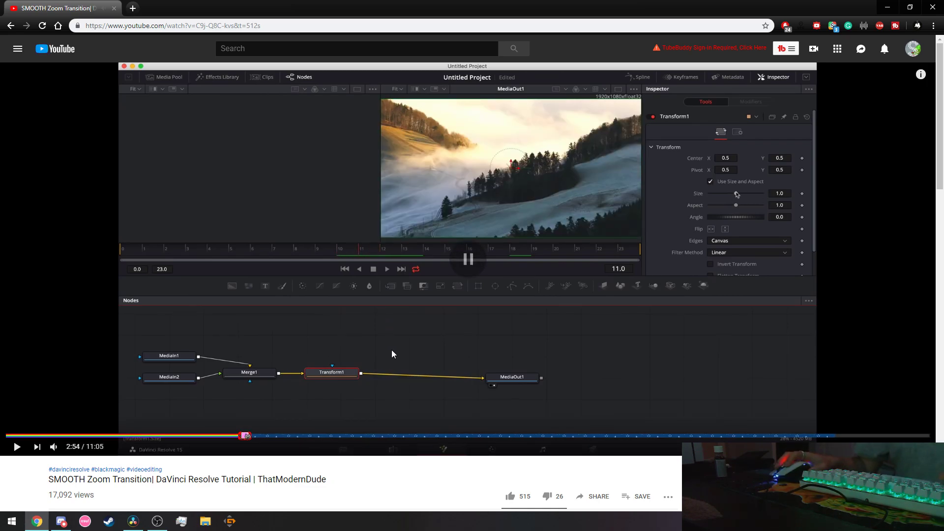
key("alt+Tab")
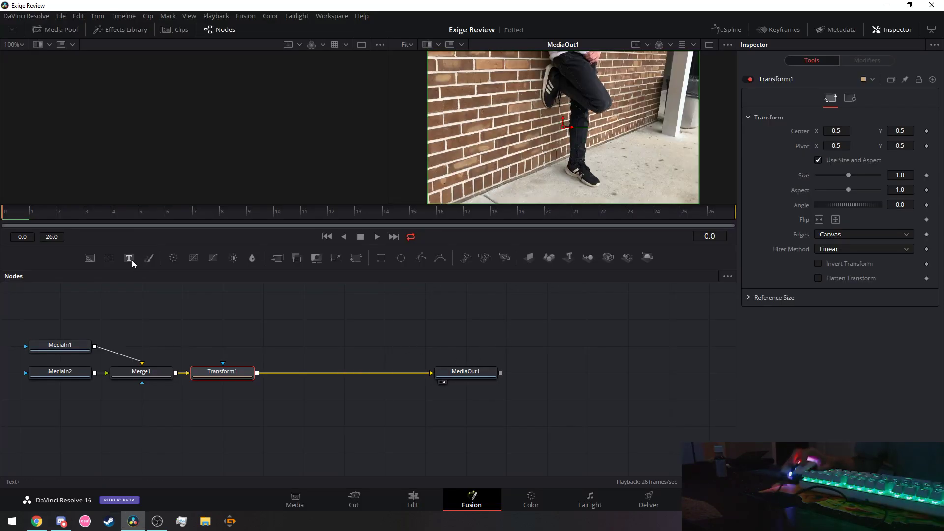
Play the composition from frame 1, then load MediaIn2 into the right viewer.
left_click(32, 209)
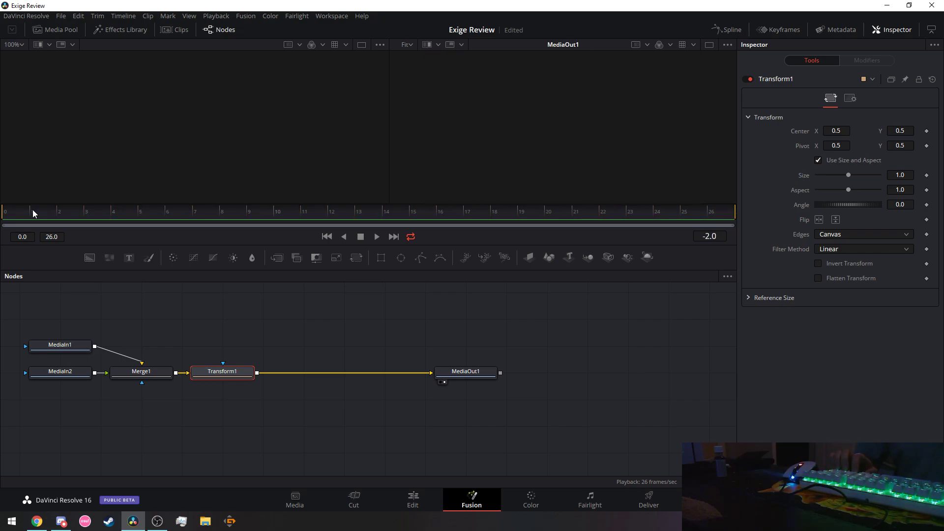
key("space")
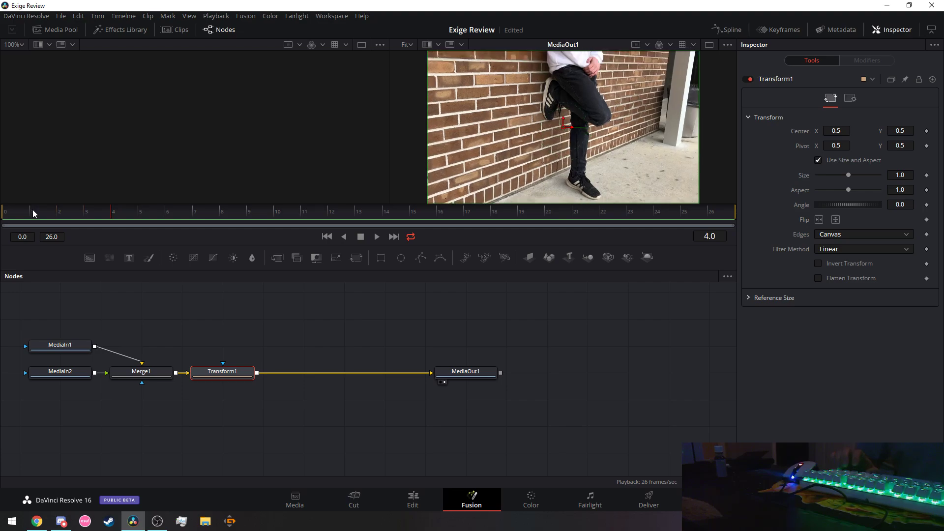
left_click(68, 378)
key("2")
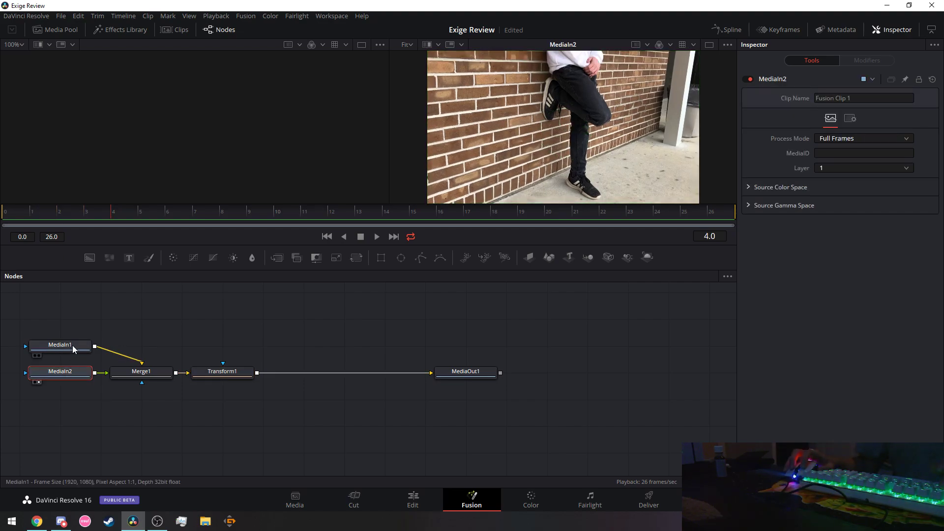
Load MediaIn1 into the left viewer, scrub to frame 9, then switch to Discord.
left_click(73, 348)
key("1")
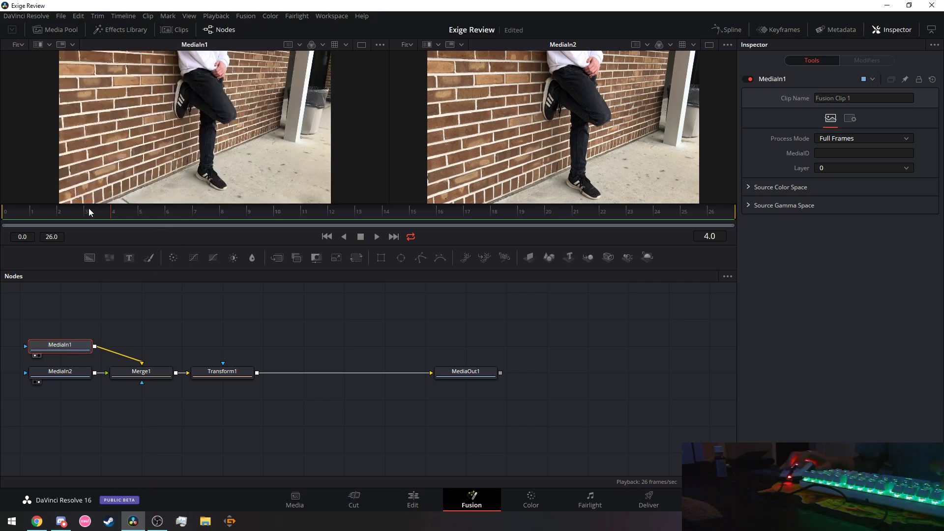
left_click_drag(103, 214, 19, 195)
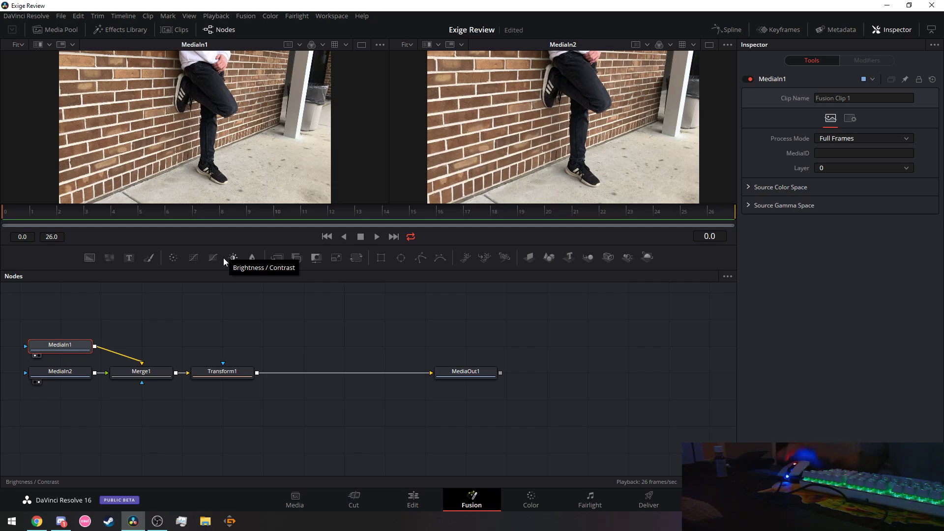
left_click(61, 522)
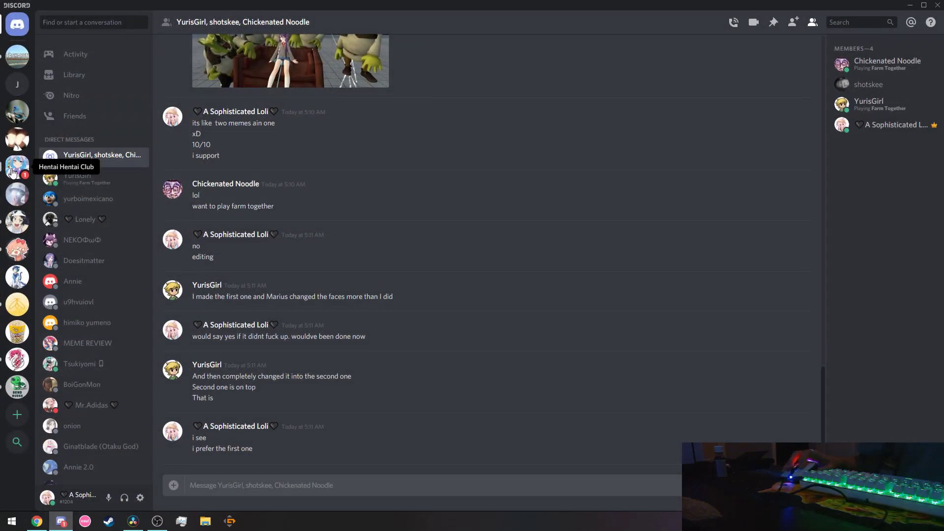
In #chill-chat, send a voice-call question and 'ime been ed mad man'.
left_click(18, 166)
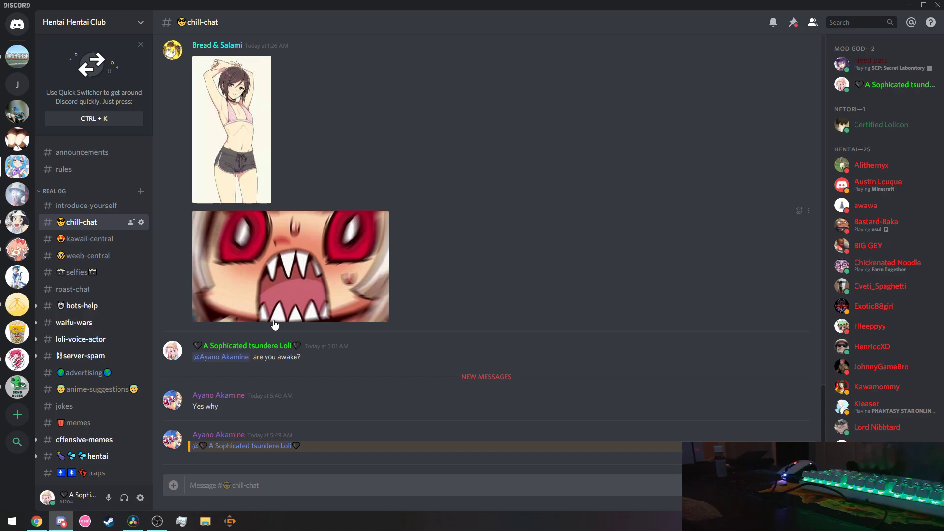
type("ju")
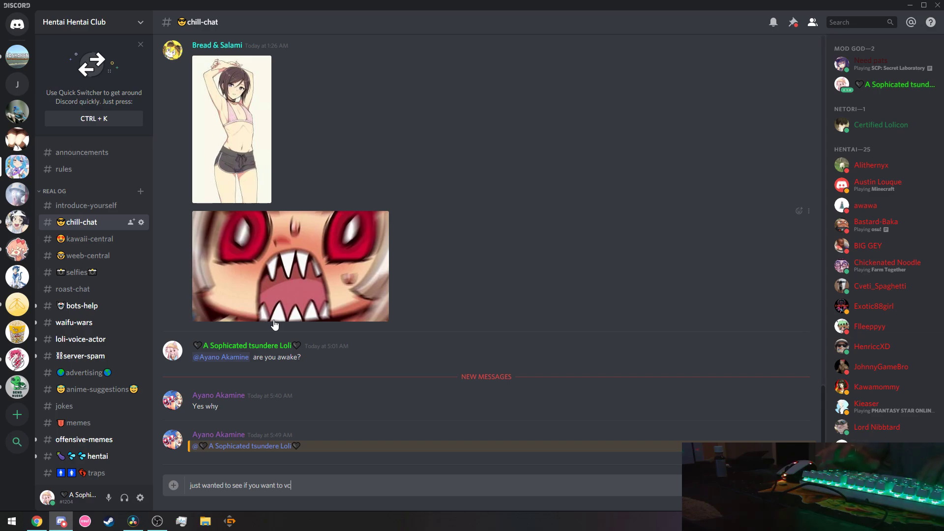
key("Return")
type("i")
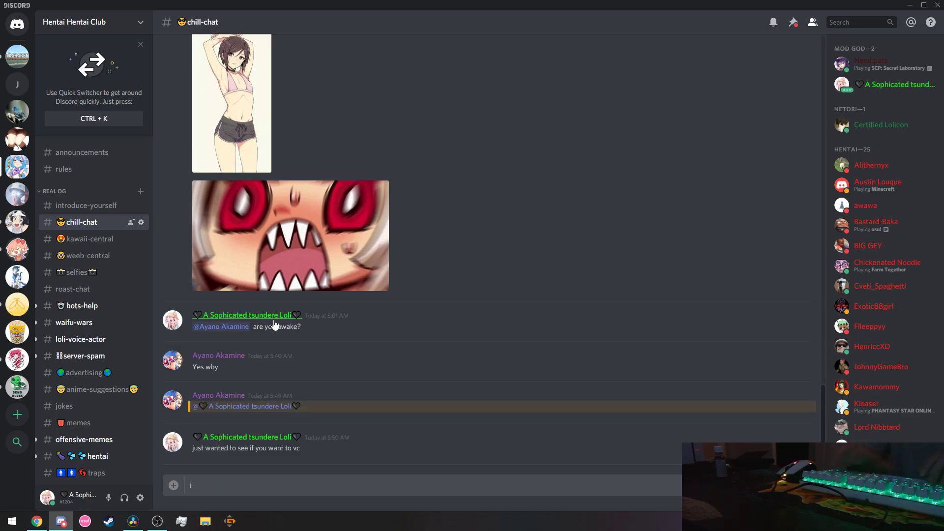
type("me been editing and talking to myself like a")
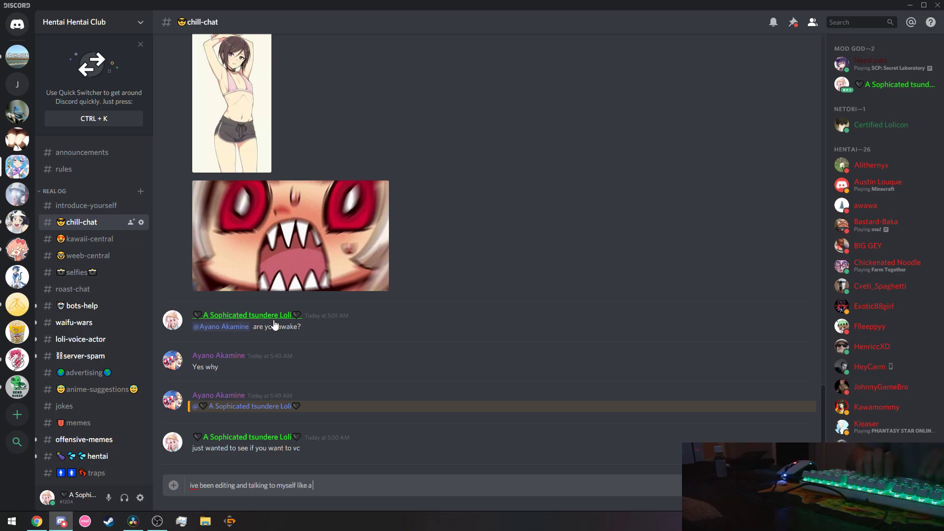
type(" mad man")
key("Return")
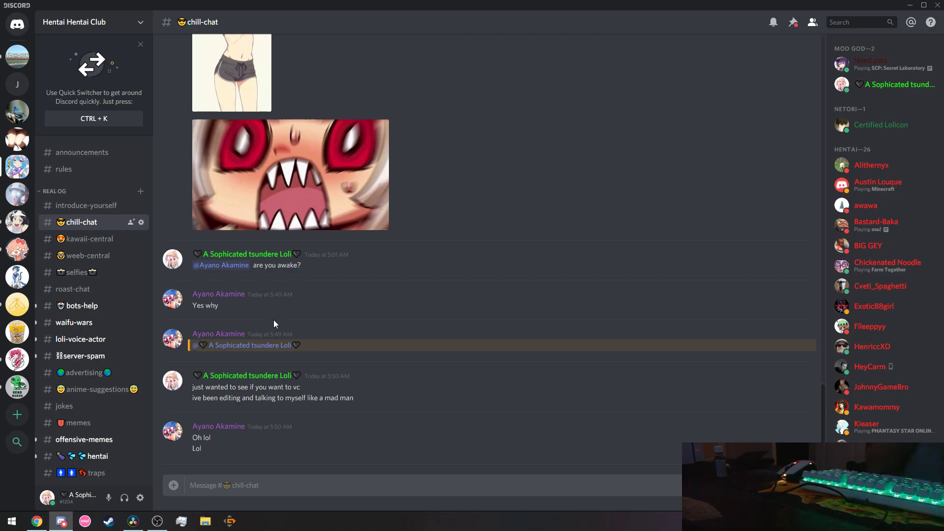
Send 'you can watch me if you want too', 'its one of my biggest projects wh' and 'owo', then return to Resolve.
type("you can watch me if y")
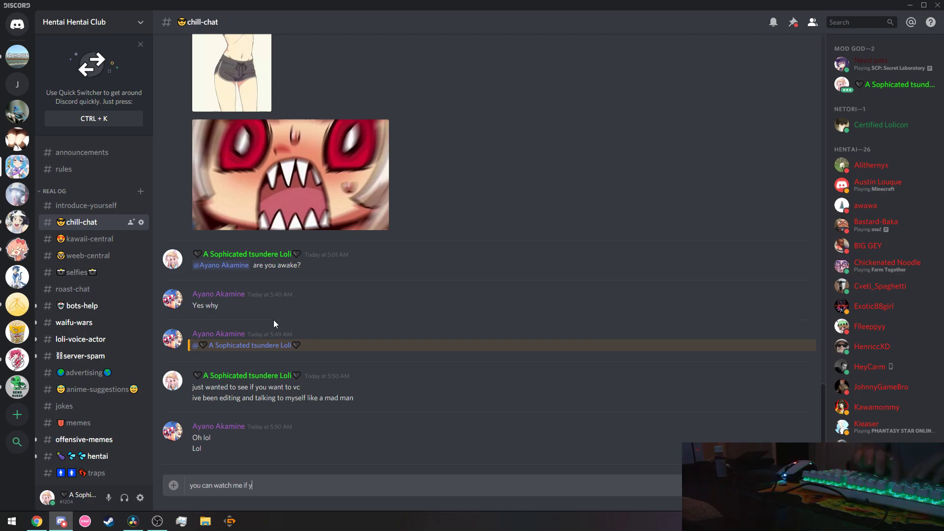
type("ou want too")
key("Return")
type("its o")
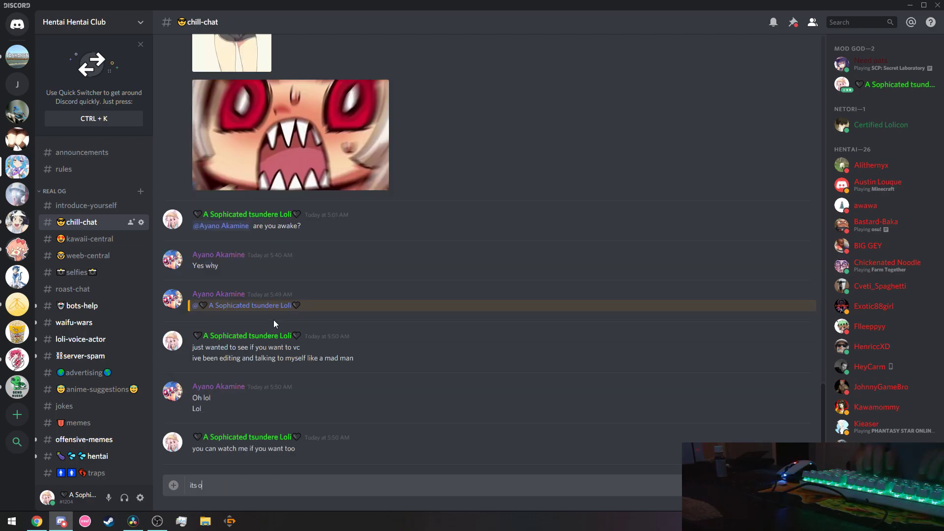
type("ne of my biggest pro")
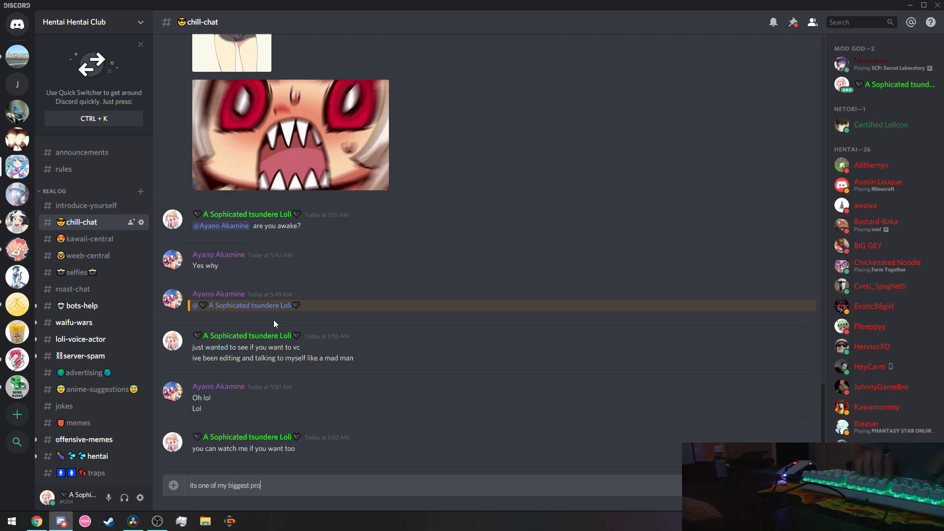
type("jects when it comes to editing")
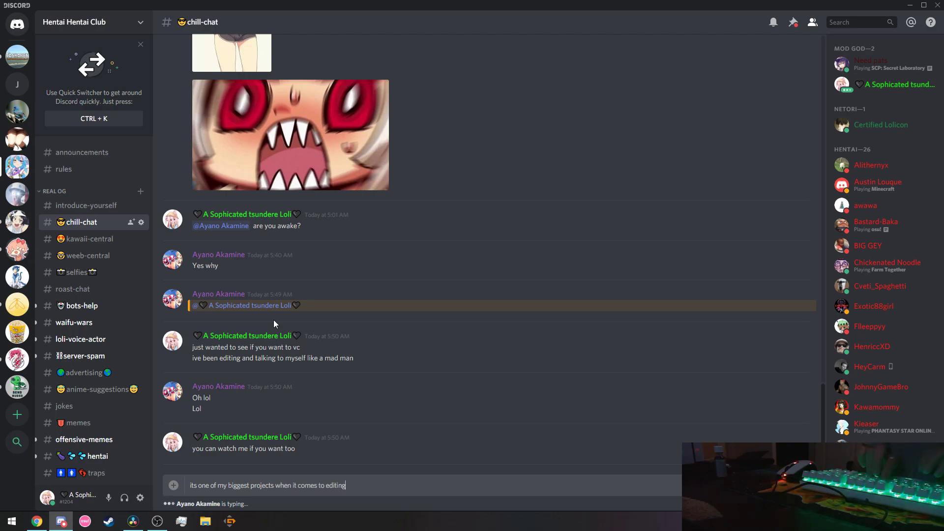
key("Return")
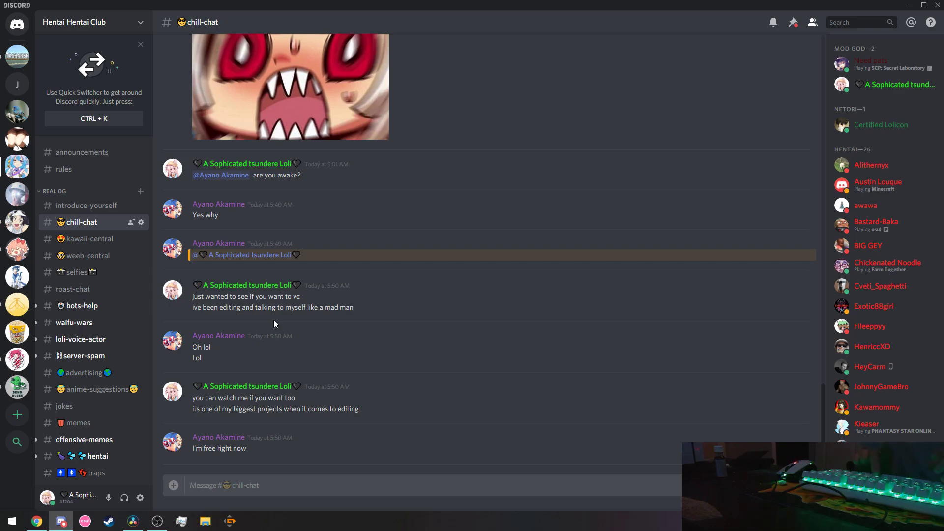
type("owo")
key("Return")
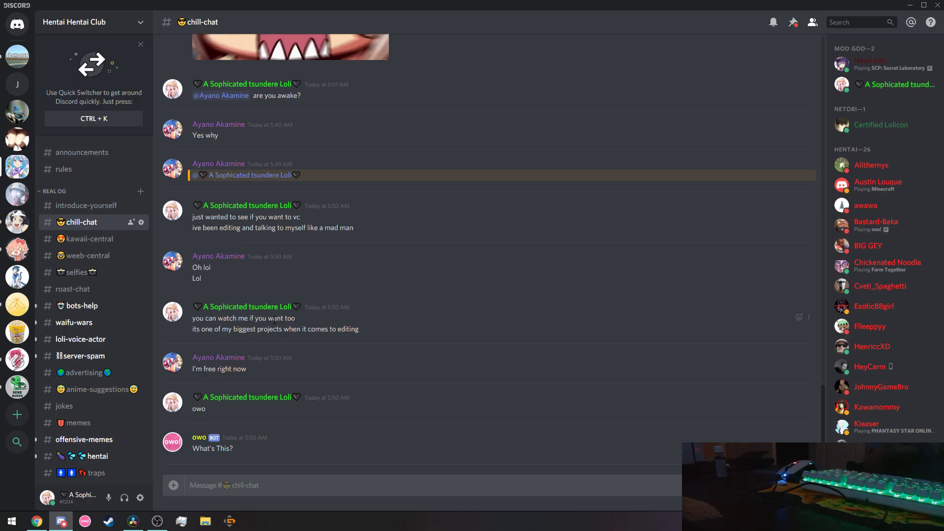
type("call me")
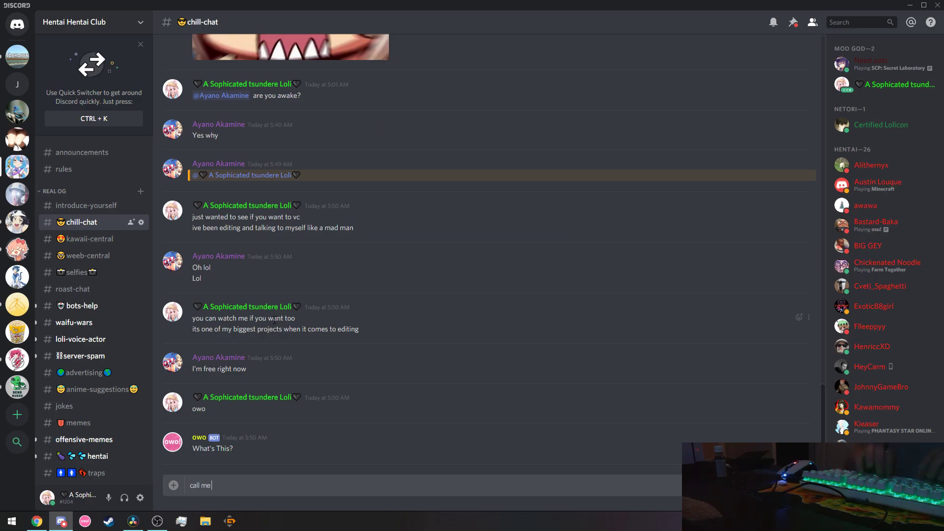
type(" if you rrea")
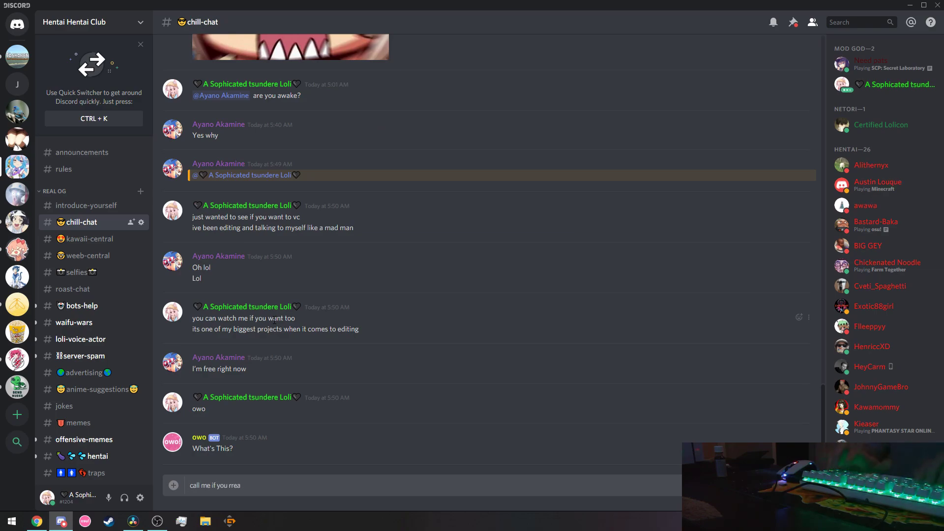
type("want then")
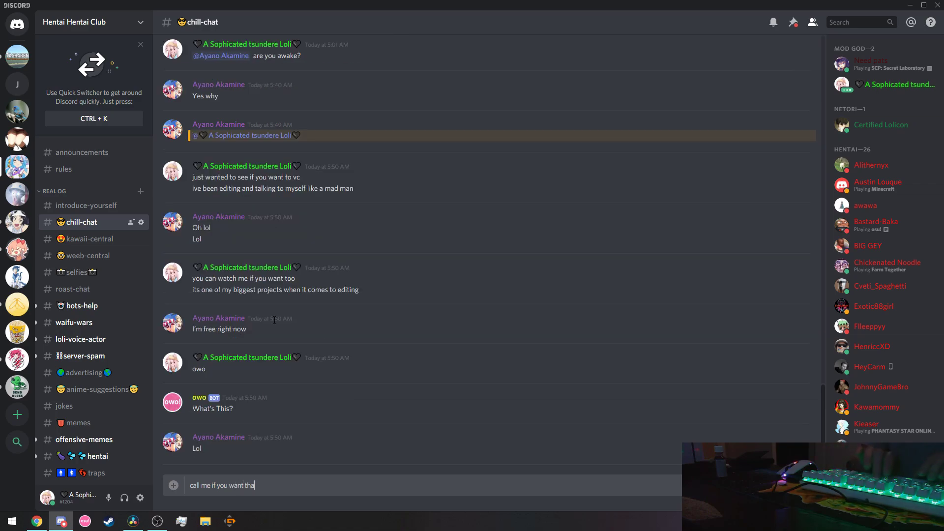
key("alt+Tab")
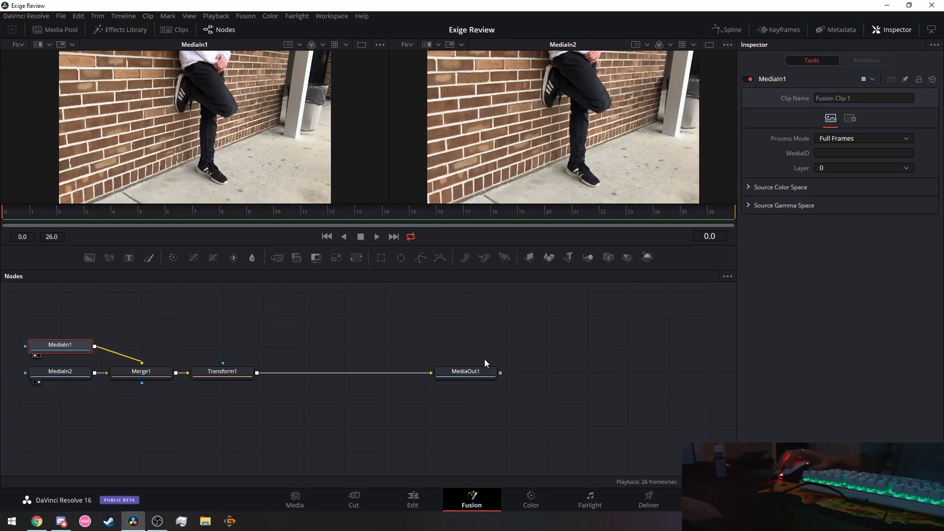
Bring the YouTube tutorial forward in Chrome and resume it at 2:56.
mouse_move(244, 374)
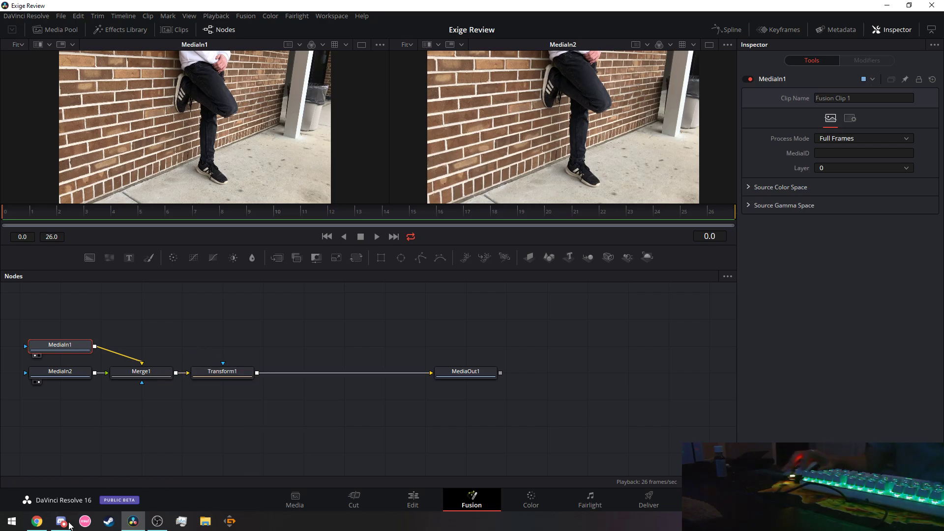
left_click(37, 521)
left_click(326, 275)
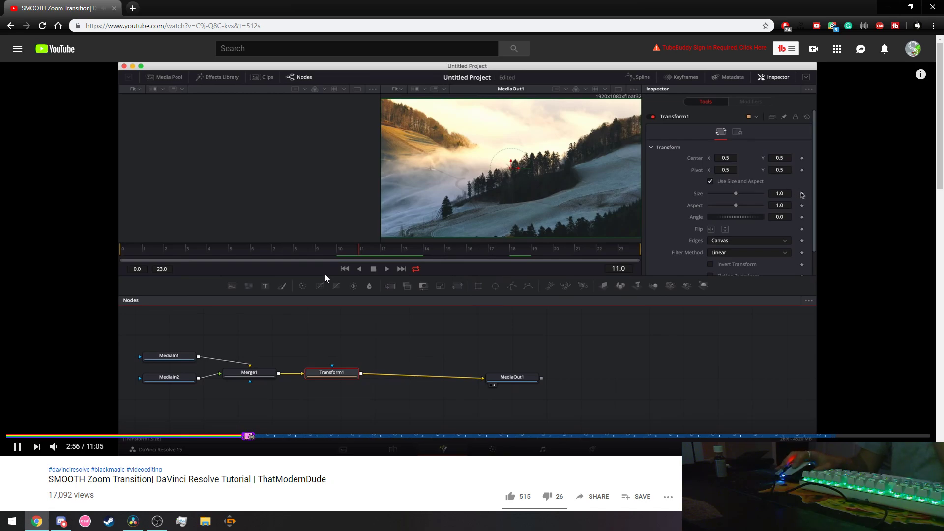
Pause the tutorial at 2:57 and go via Discord back to Resolve's Fusion page.
left_click(325, 276)
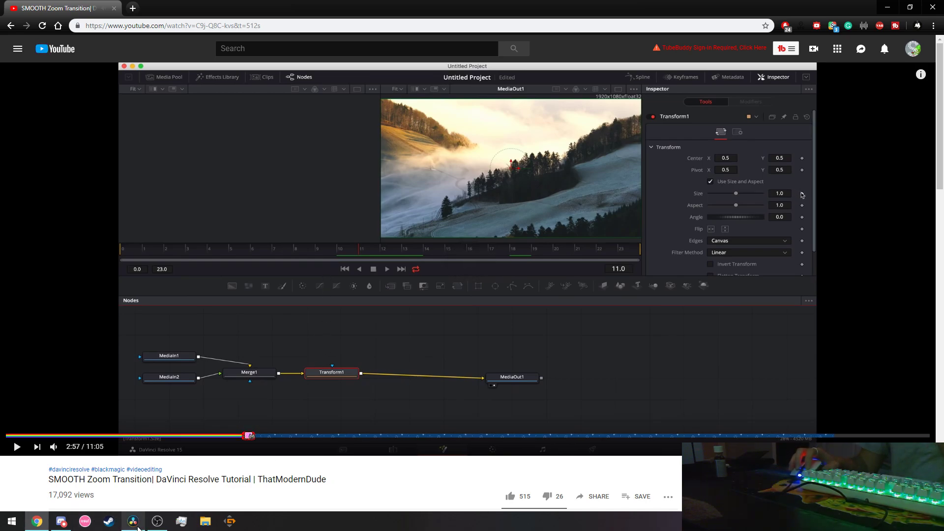
mouse_move(158, 526)
left_click(61, 522)
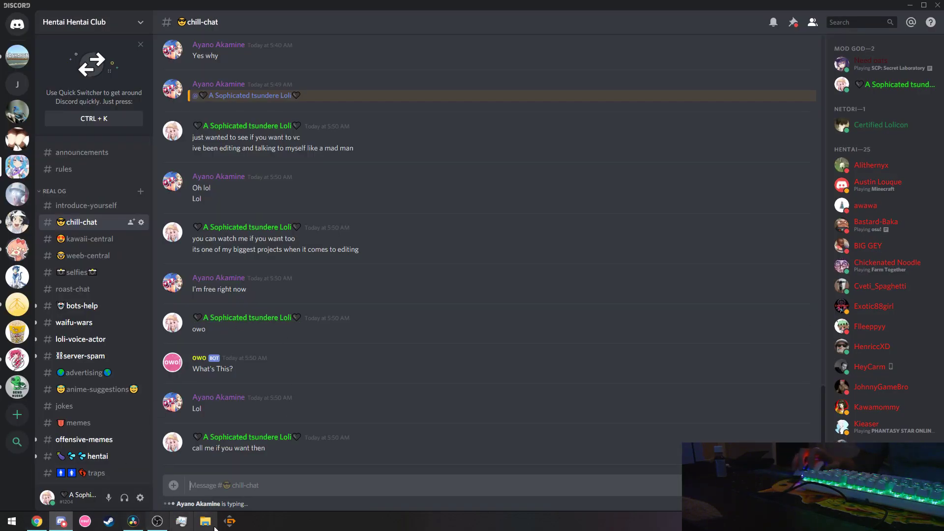
left_click(132, 522)
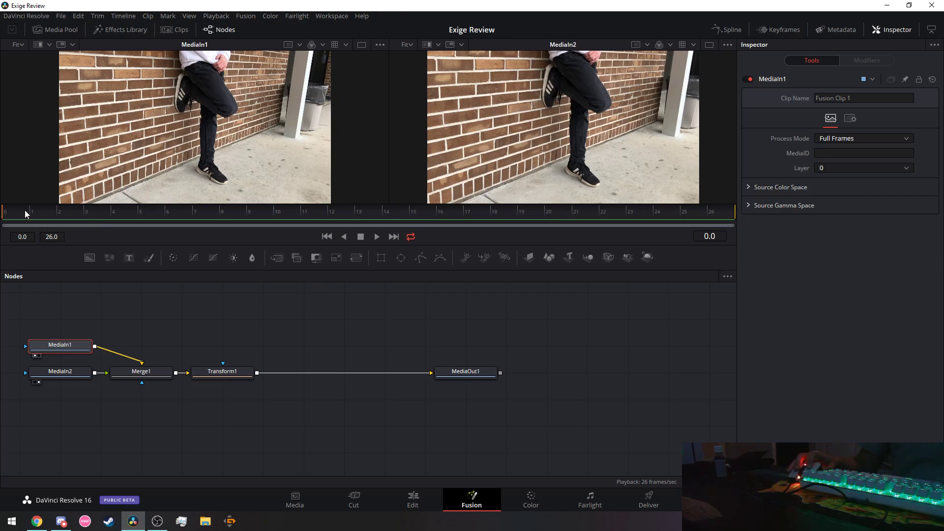
Play and scrub the MediaIn1/MediaIn2 composite, then view Fusion Clip 1 and Compound Clip 1 on the Media page.
key("space")
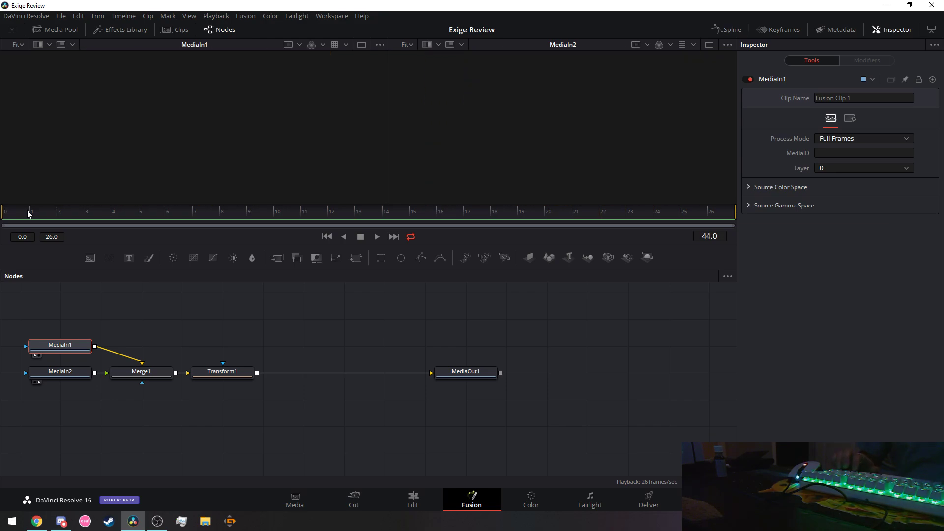
left_click_drag(28, 210, 557, 213)
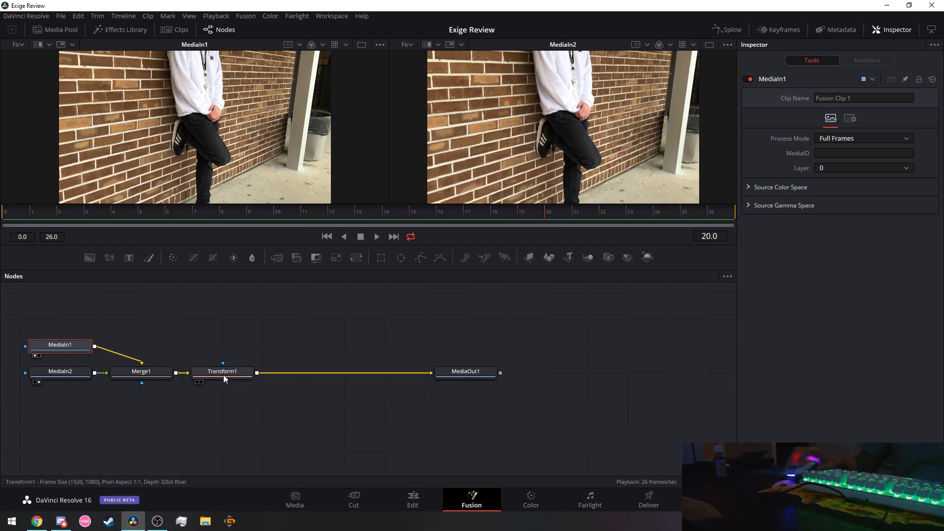
left_click(308, 507)
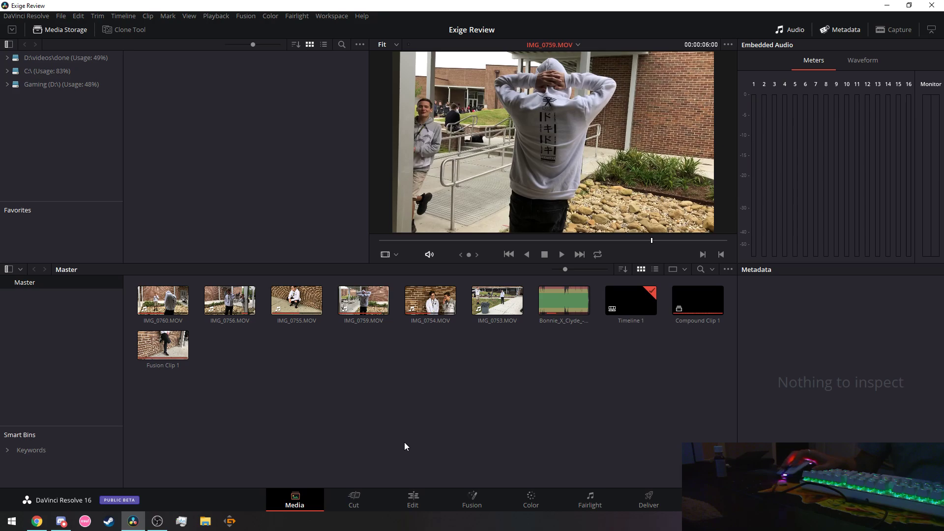
On the Edit page, undo four times to remove the Fusion clip and restore the compound clip to Video 1.
left_click(411, 504)
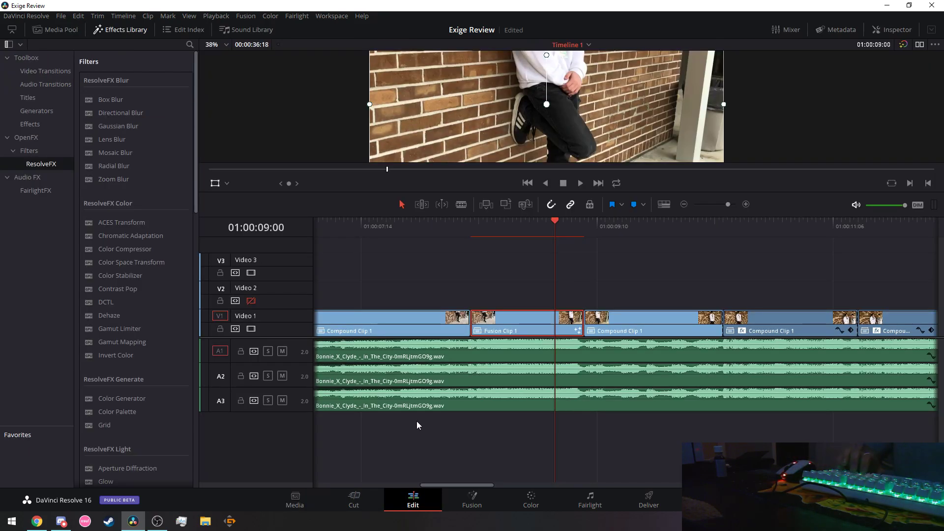
key("ctrl+z")
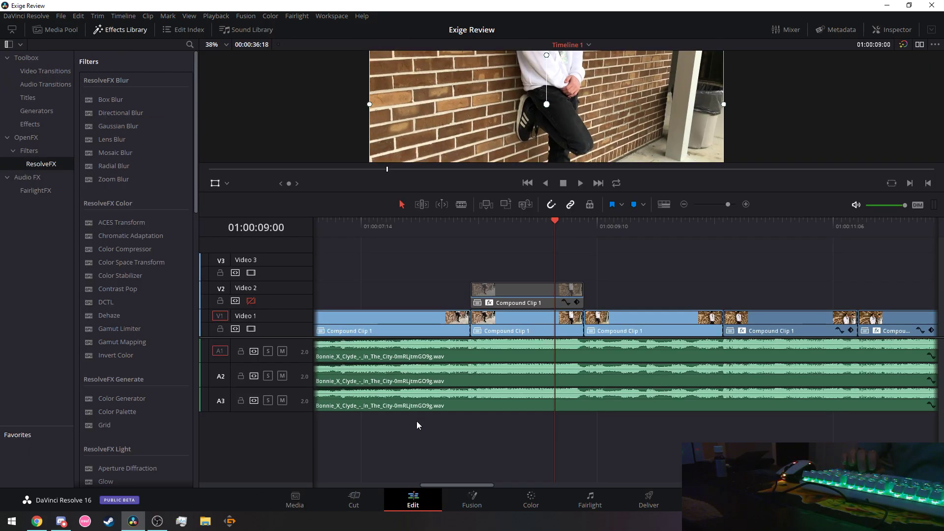
key("ctrl+z")
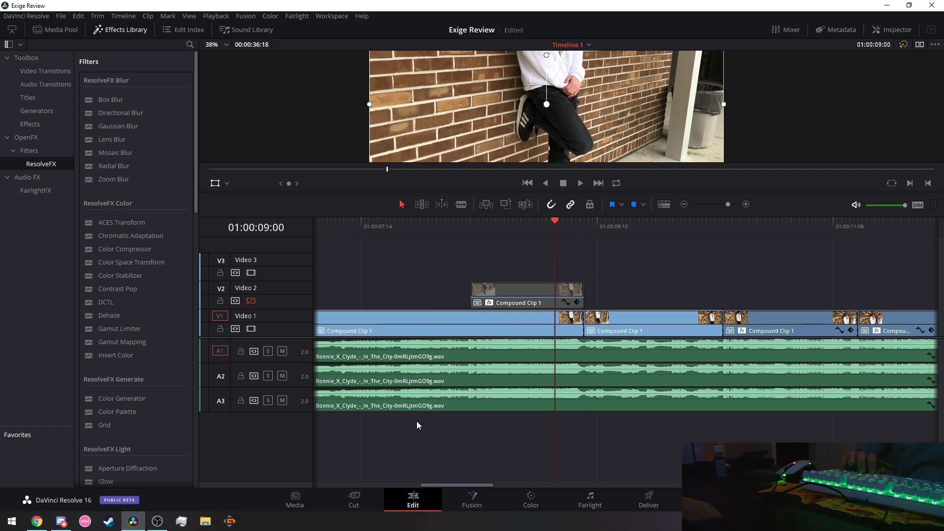
key("ctrl+z")
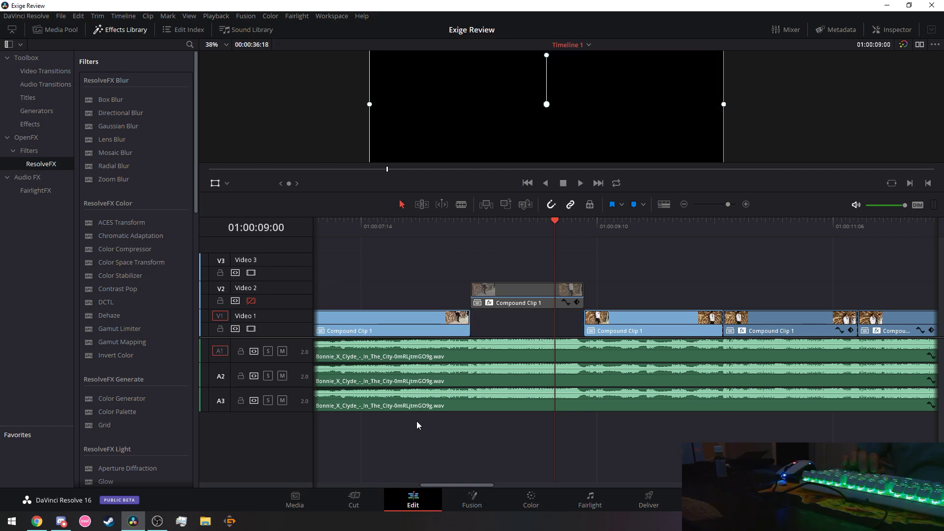
key("ctrl+z")
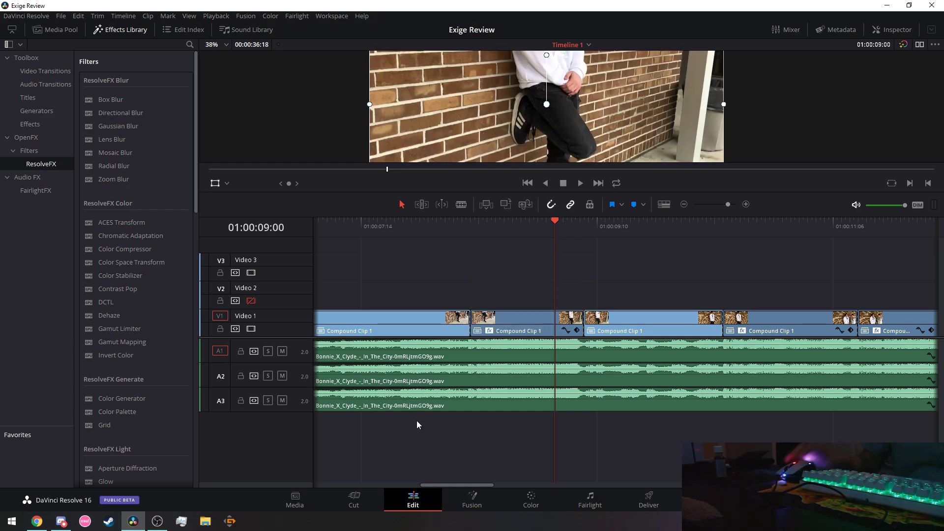
Move the compound clip onto Video 2, extend the Video 1 clip's start, and park at 01:00:09:07.
left_click_drag(508, 325, 521, 305)
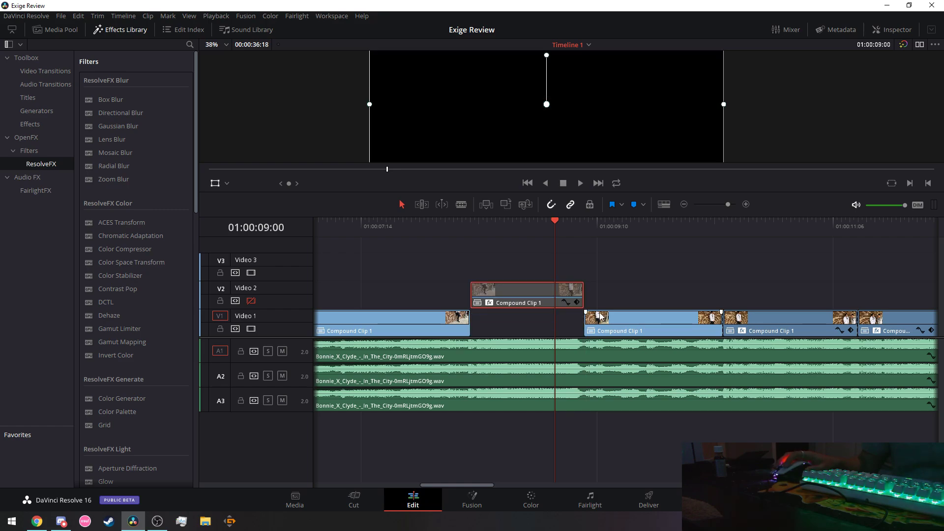
left_click_drag(584, 320, 548, 323)
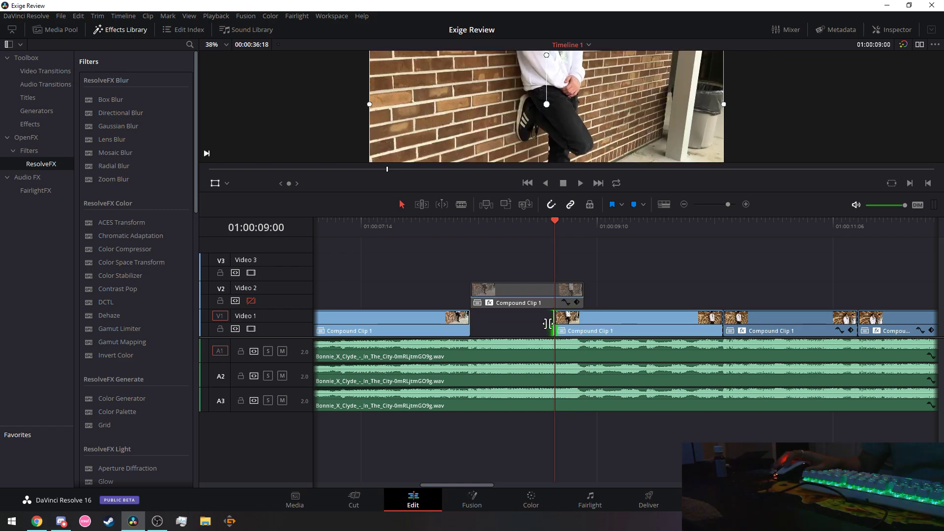
left_click(521, 326)
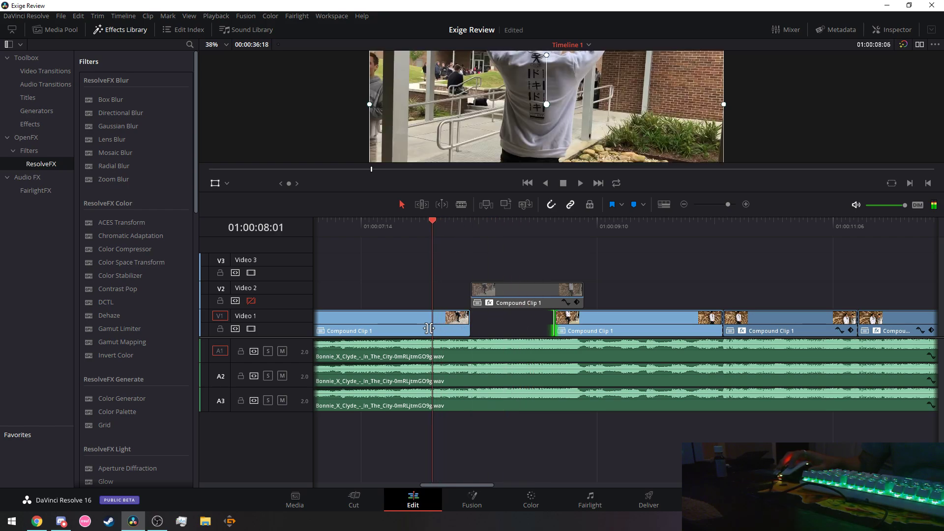
left_click_drag(548, 323, 475, 325)
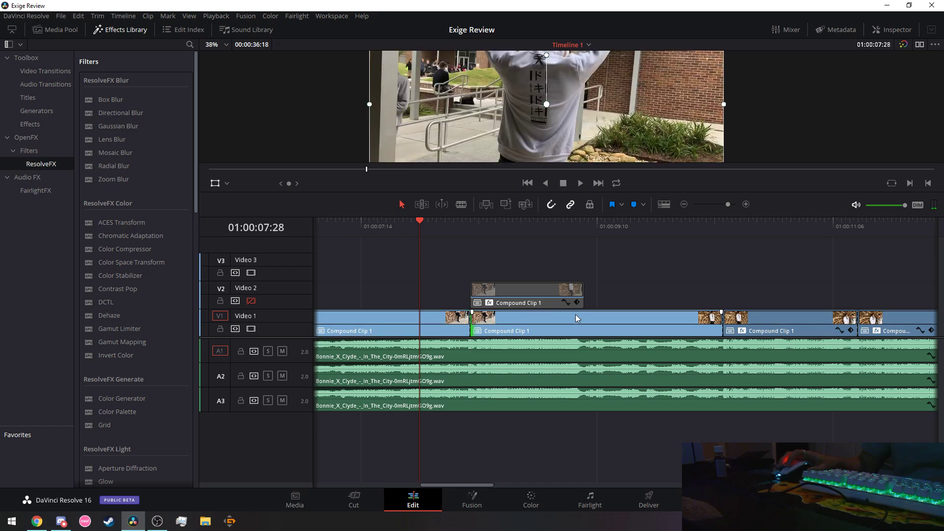
left_click(583, 223)
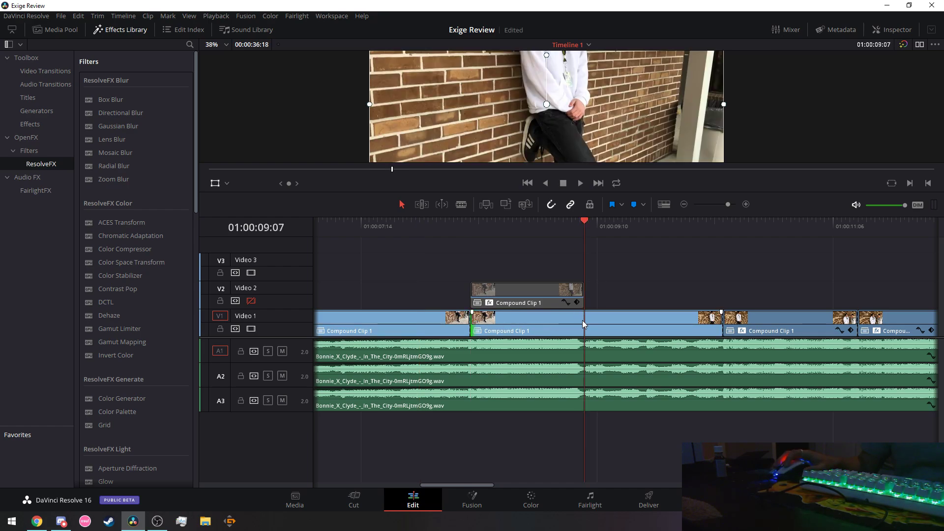
Blade Video 1 at the playhead and combine it with the Video 2 clip into a new Fusion clip.
left_click(462, 205)
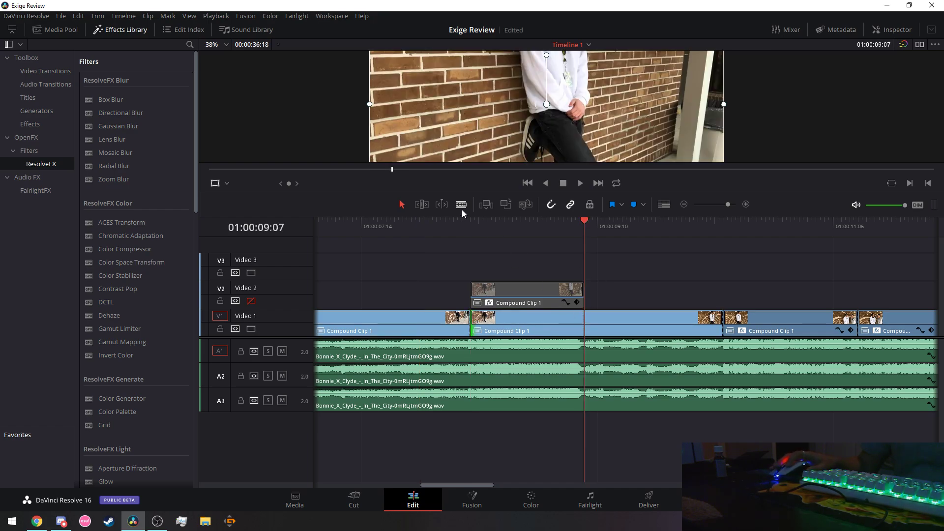
left_click(588, 327)
left_click_drag(487, 248, 551, 335)
right_click(519, 298)
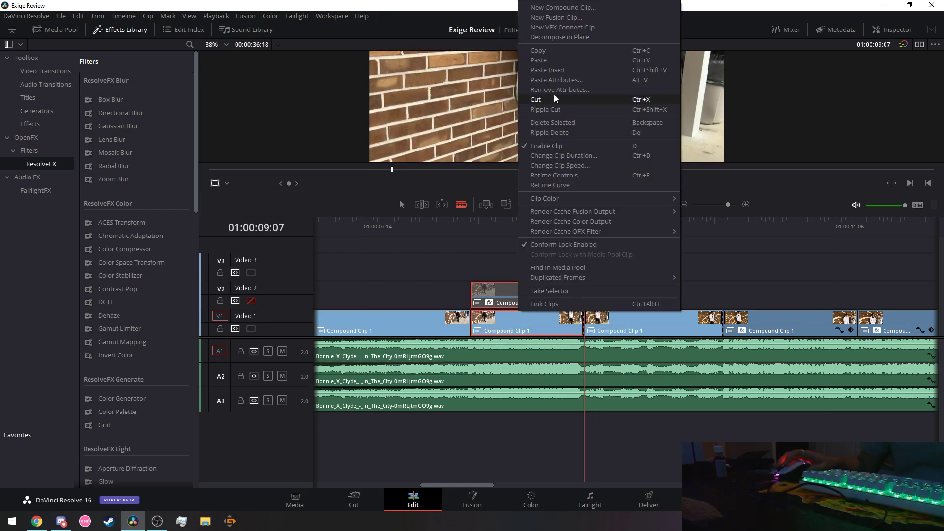
left_click(544, 18)
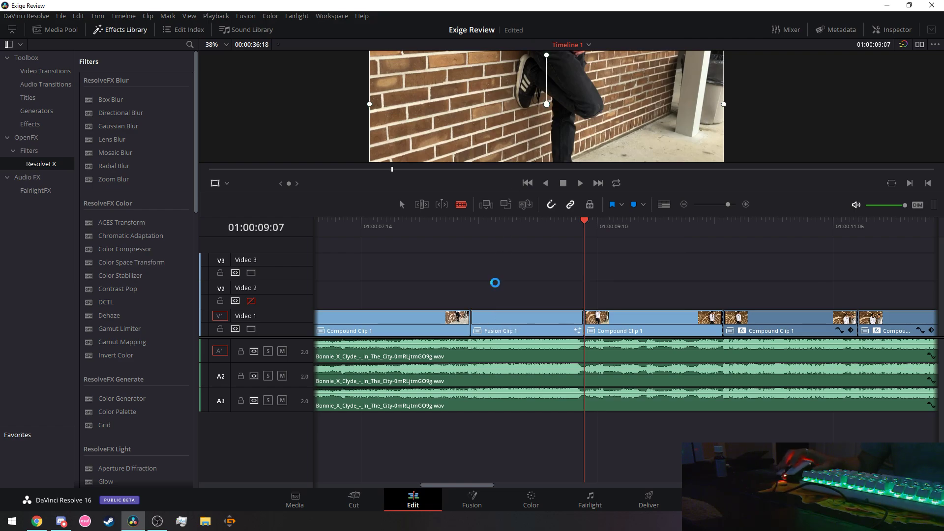
key("alt+Tab")
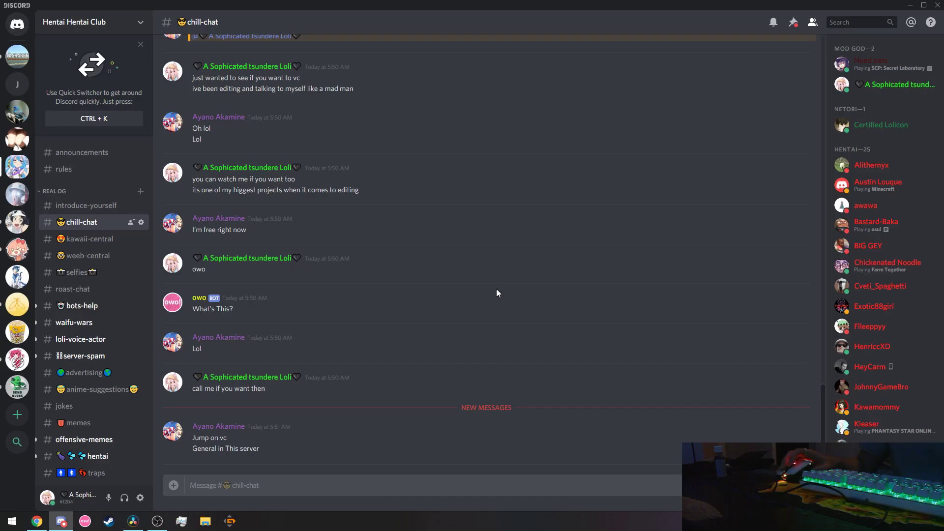
Post 'i would like to share my scren to sho wyou what im doing' in chill-chat, then return to Resolve.
scroll(120, 385, "down", 5)
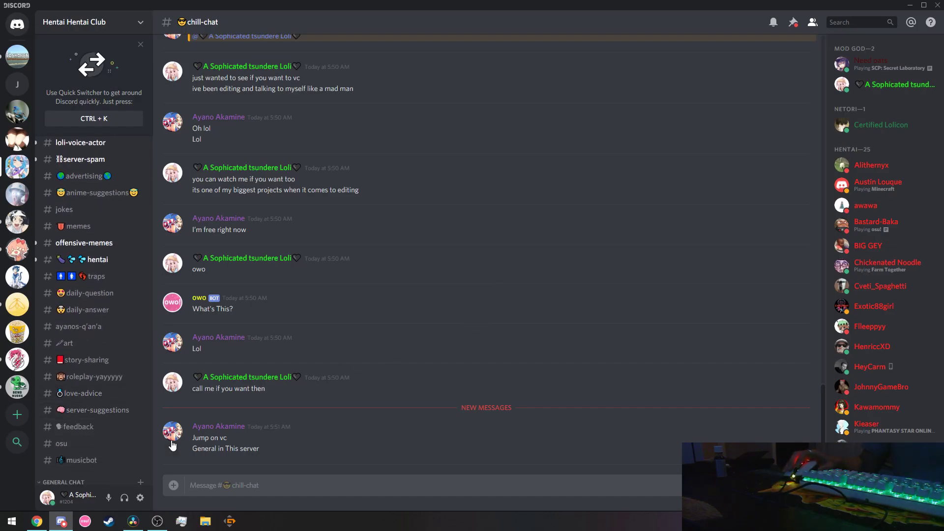
left_click(272, 487)
type("i would")
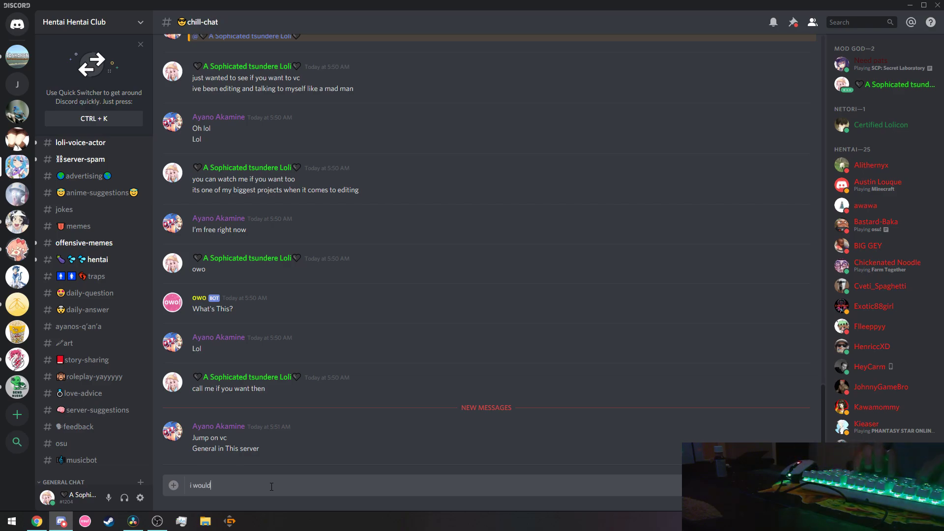
type(" like to share my scren")
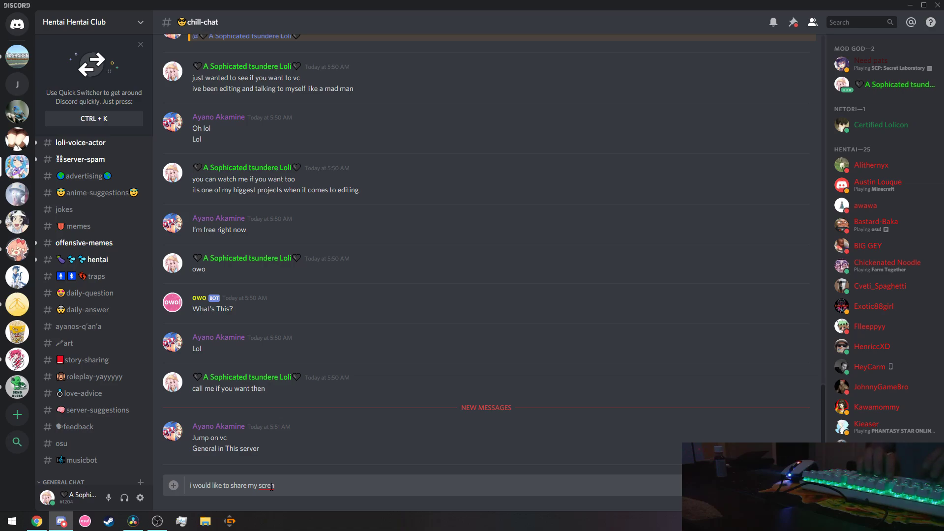
type(" to sho wyou what im doing")
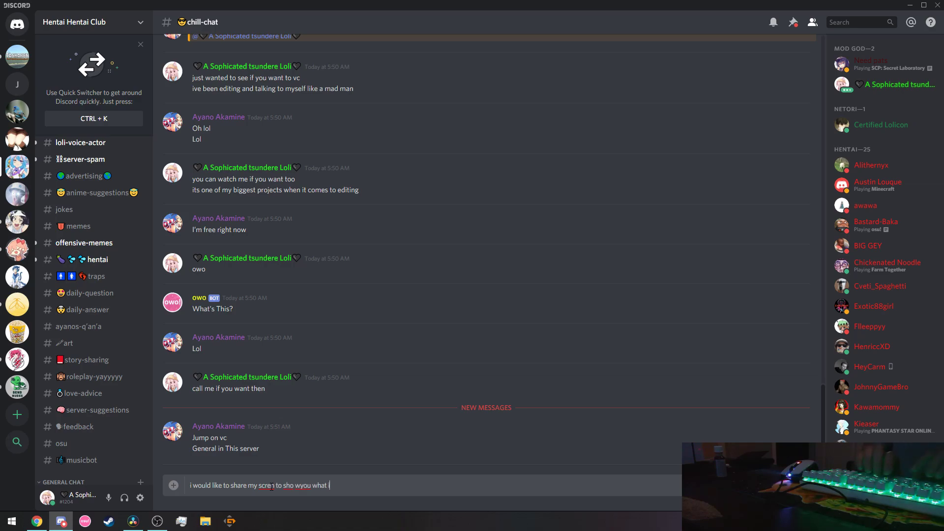
key("Return")
key("alt+Tab")
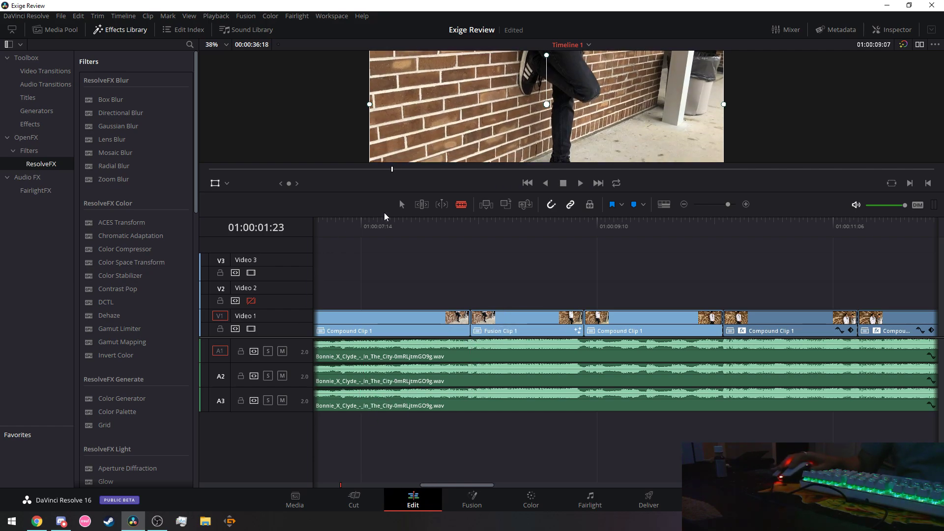
Pass through the Fusion and Media pages back to the Edit timeline, restoring normal selection mode.
left_click(472, 501)
key("a")
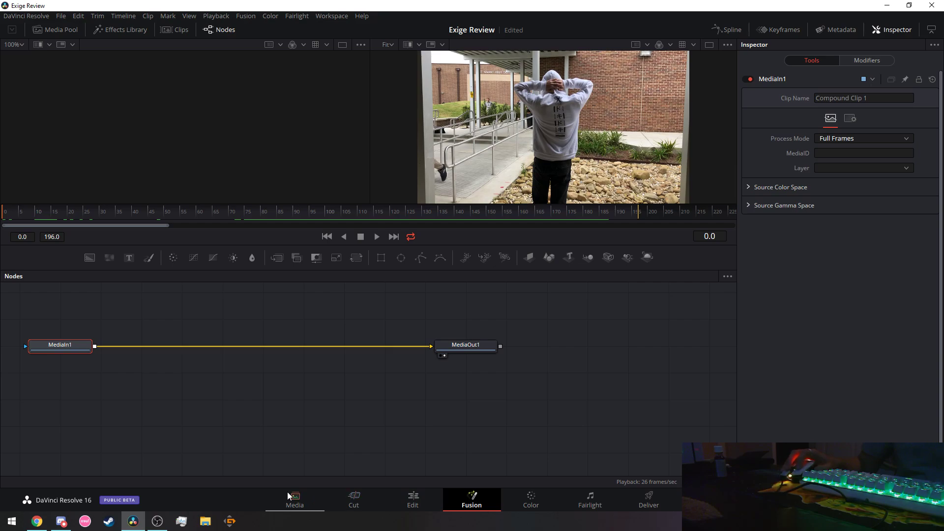
left_click(293, 497)
left_click(398, 499)
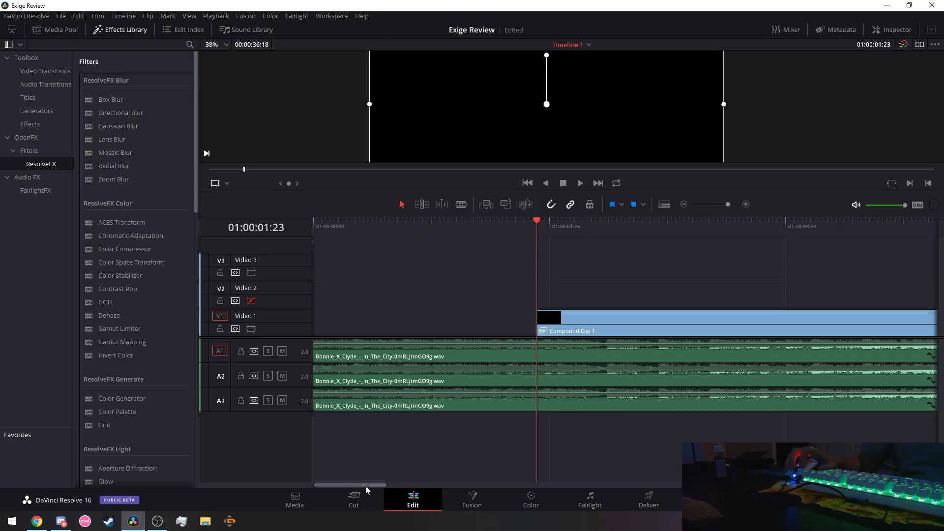
Select Fusion Clip 1 on Video 1 and inspect its composition at frames 58 and 100.
left_click_drag(365, 486, 474, 488)
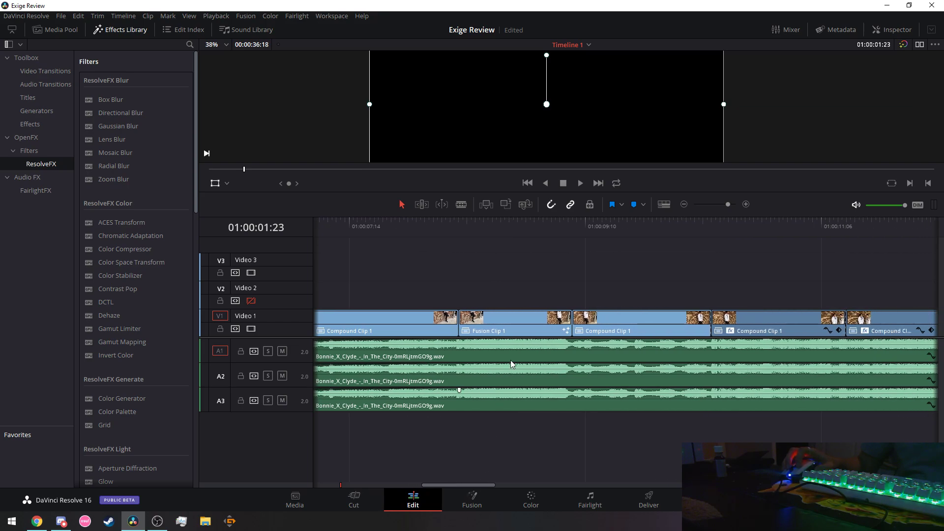
left_click(515, 324)
left_click(480, 500)
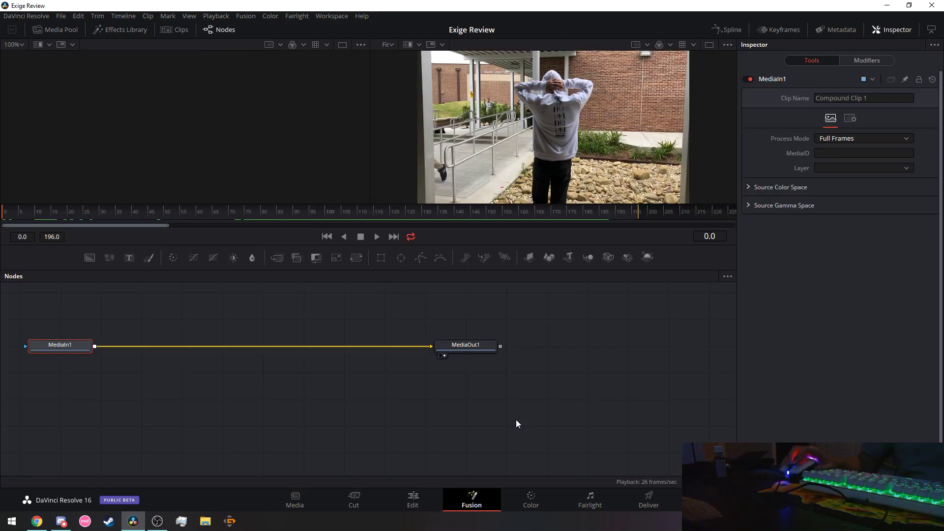
left_click(193, 205)
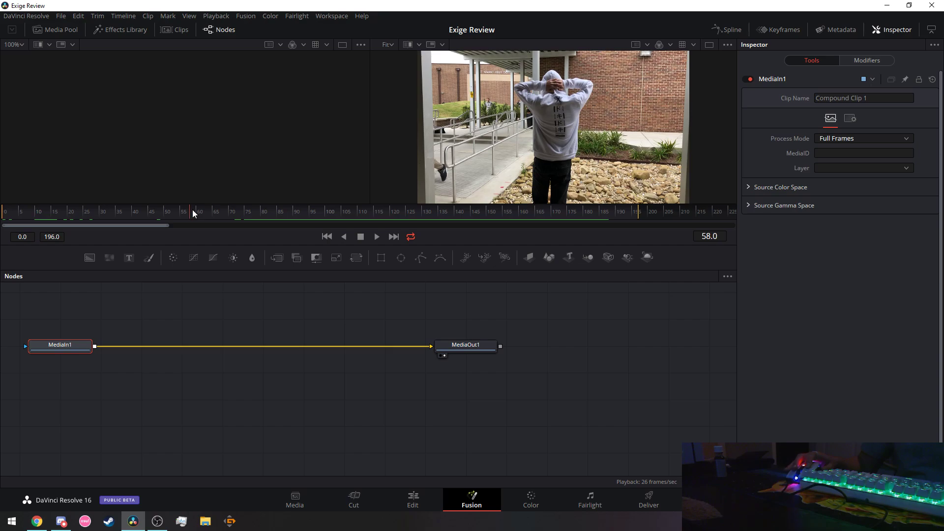
left_click(326, 210)
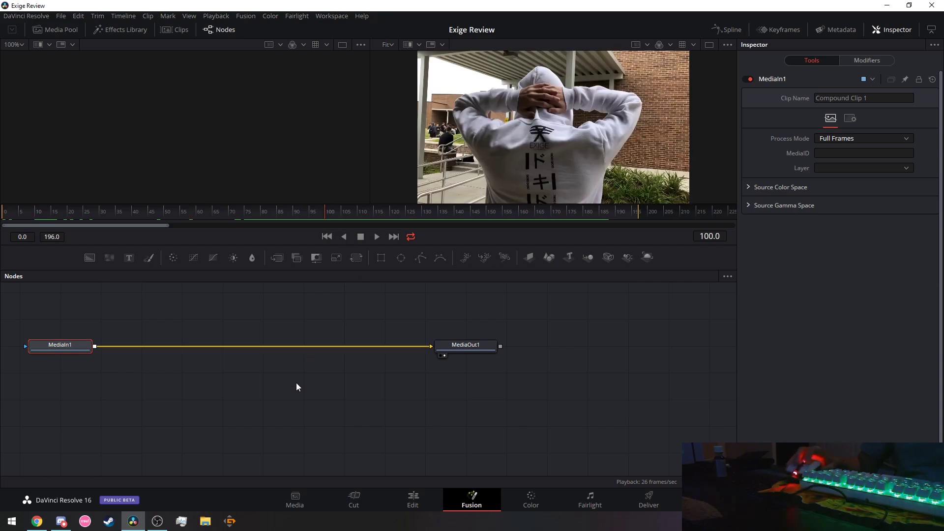
Back on the Edit page, park the playhead over Fusion Clip 1 and reopen it in Fusion.
left_click(400, 500)
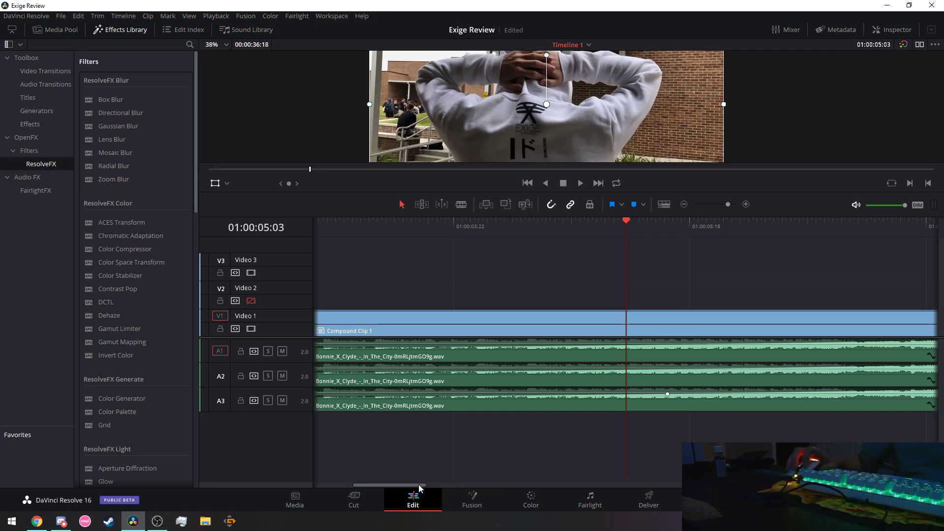
left_click_drag(418, 485, 487, 484)
left_click_drag(521, 277, 502, 324)
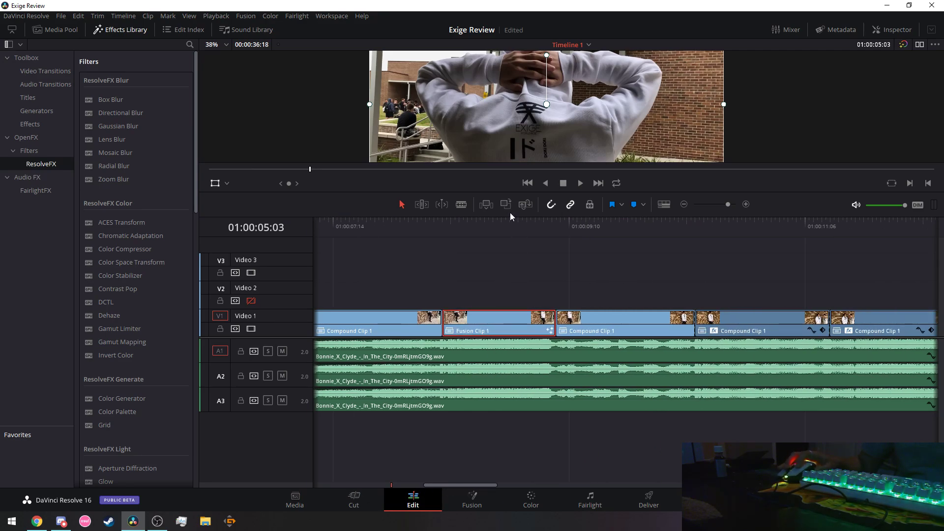
left_click(506, 225)
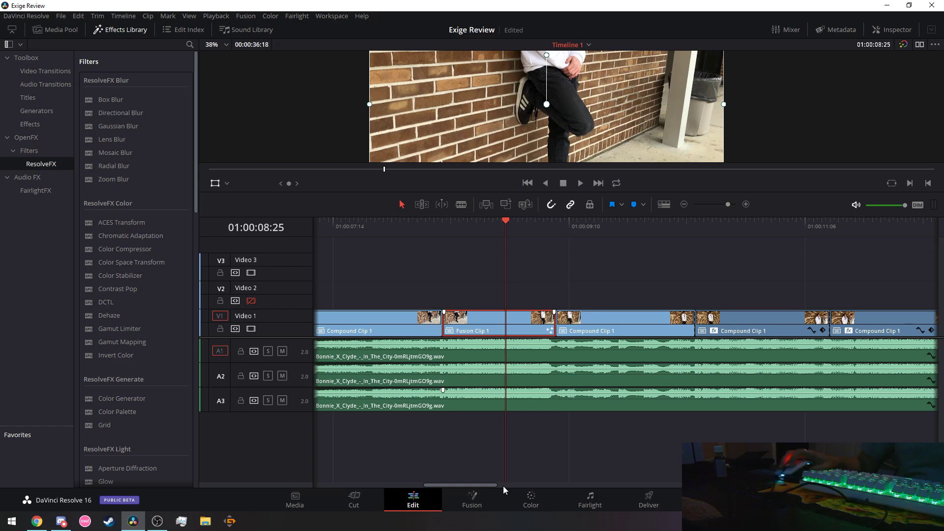
left_click(62, 522)
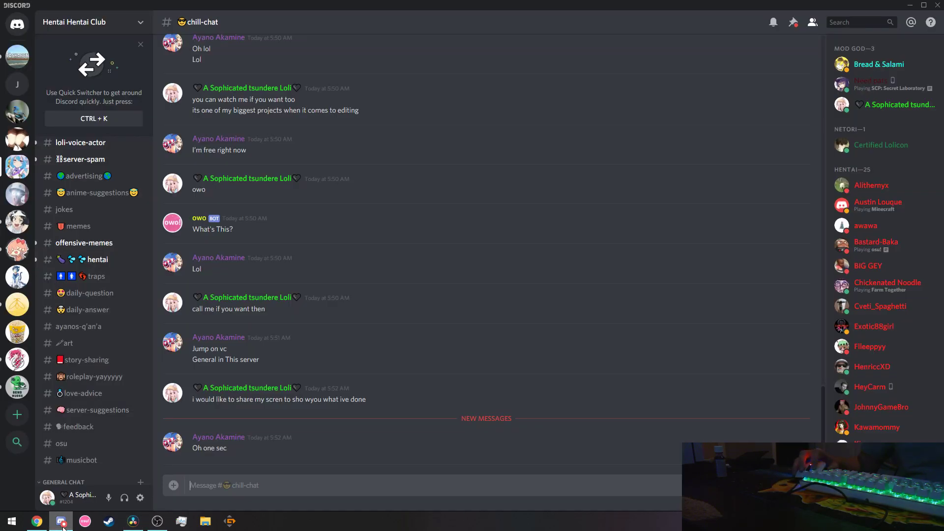
left_click(62, 523)
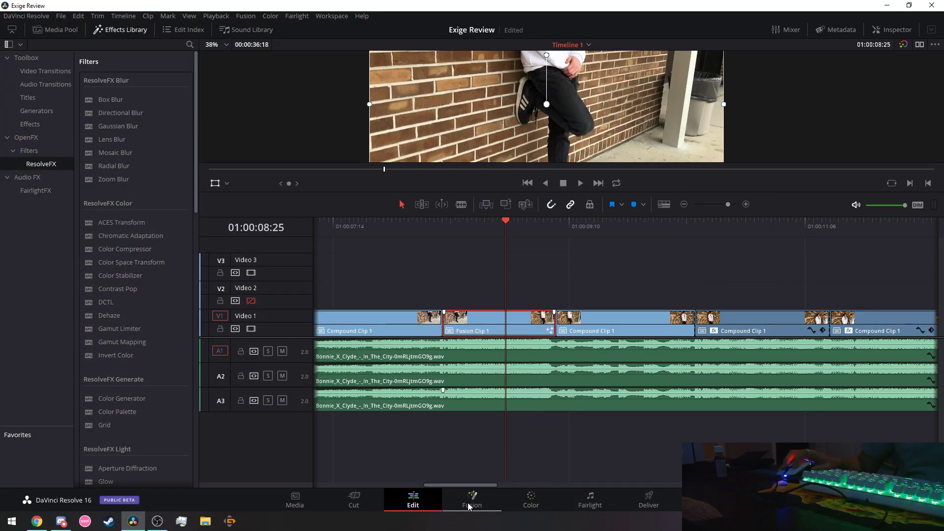
left_click(473, 501)
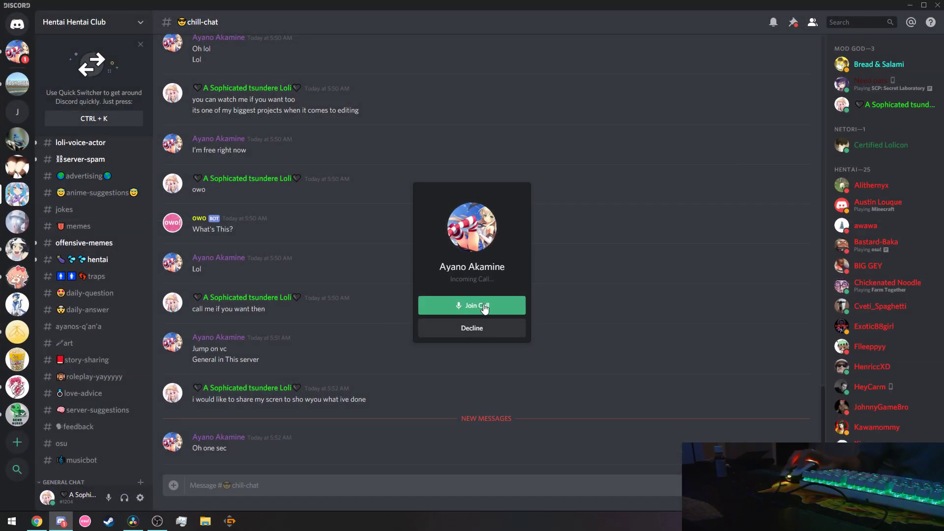
Accept the Discord call and share your entire screen.
left_click(484, 309)
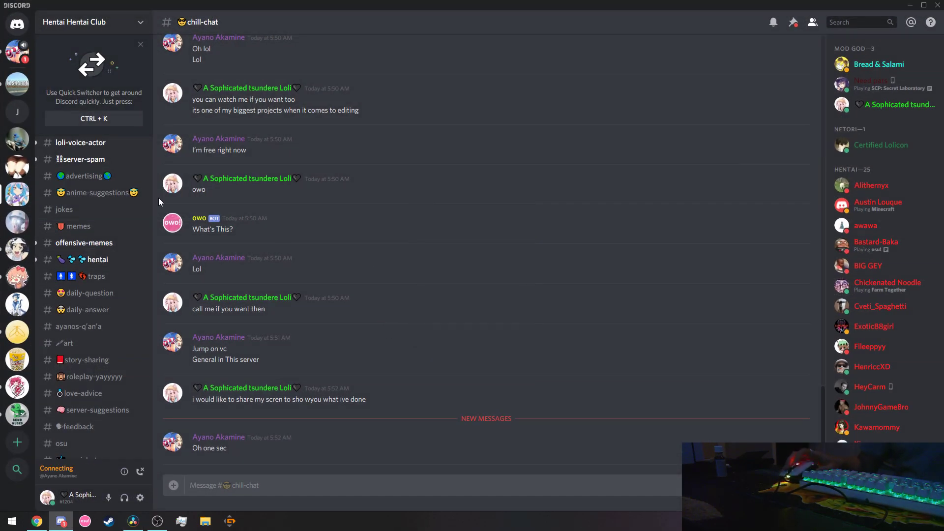
left_click(17, 51)
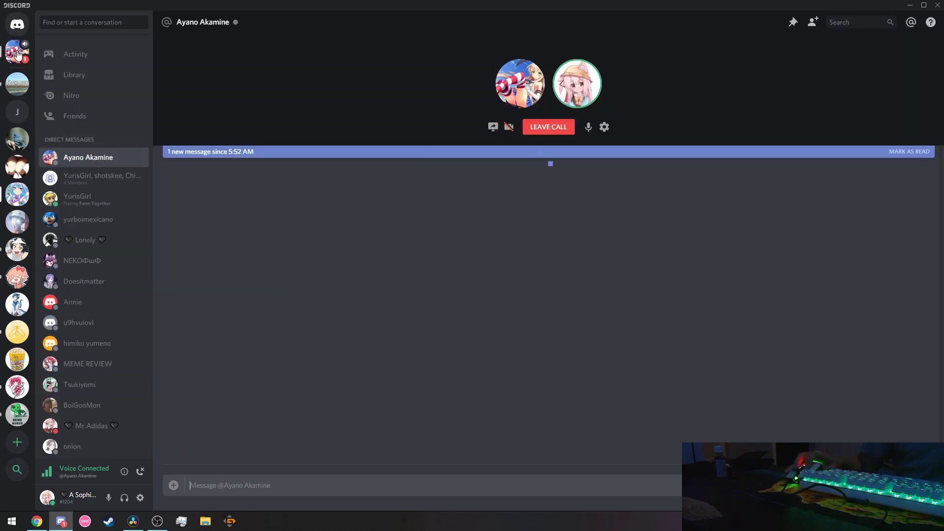
left_click(493, 127)
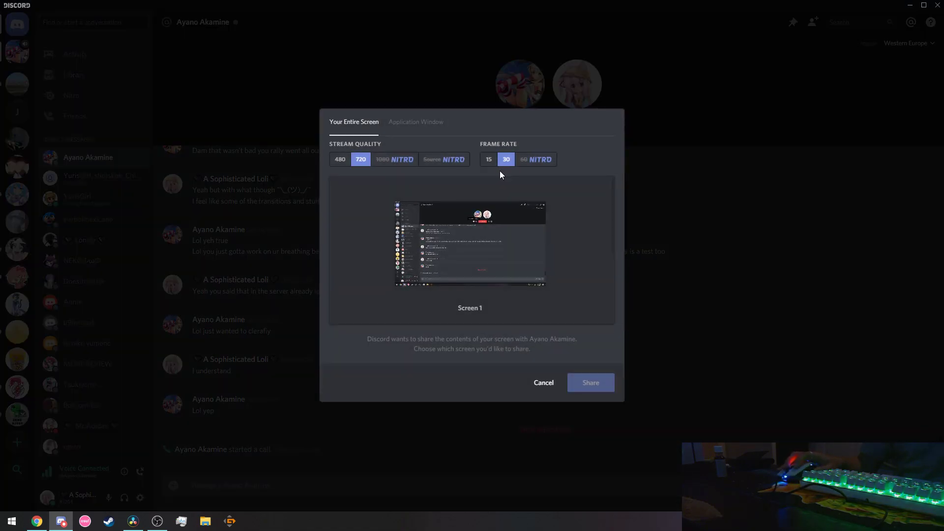
left_click(585, 383)
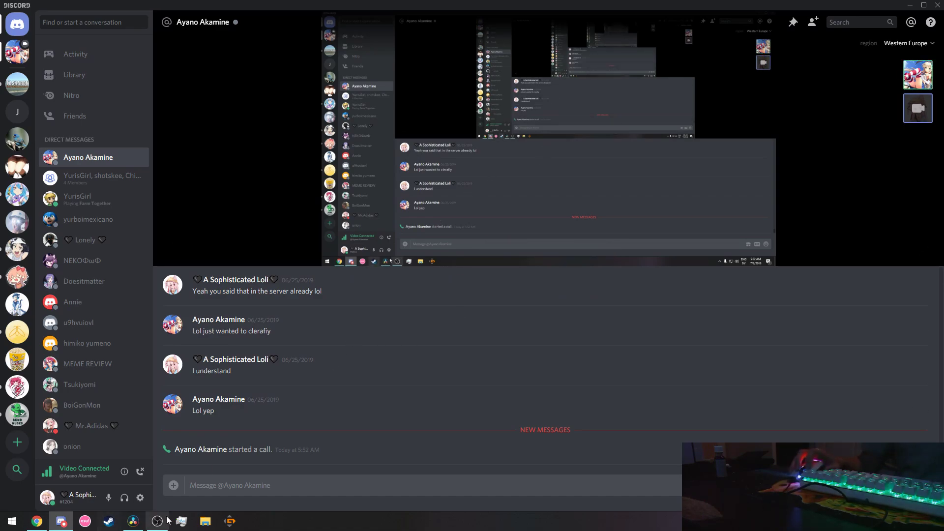
Check processes sorted by CPU in Task Manager, close it, and return to Resolve.
left_click(181, 521)
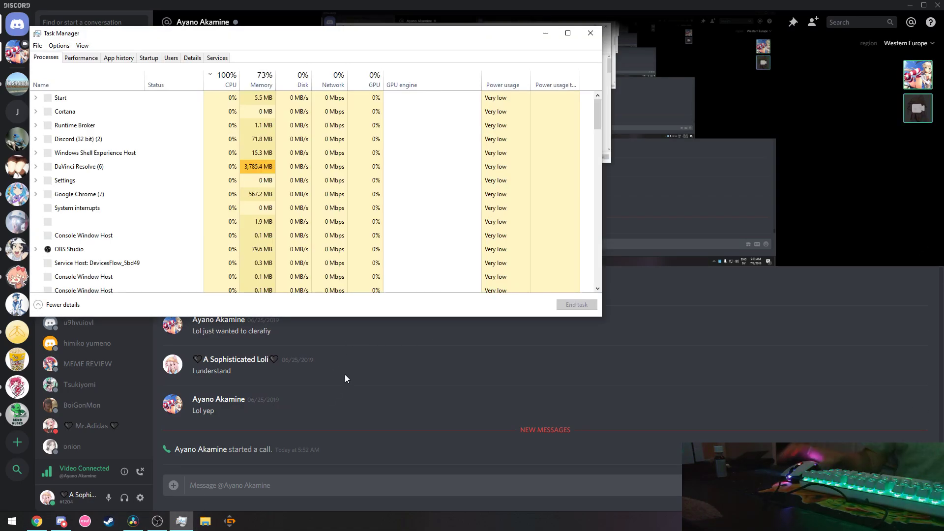
left_click(227, 80)
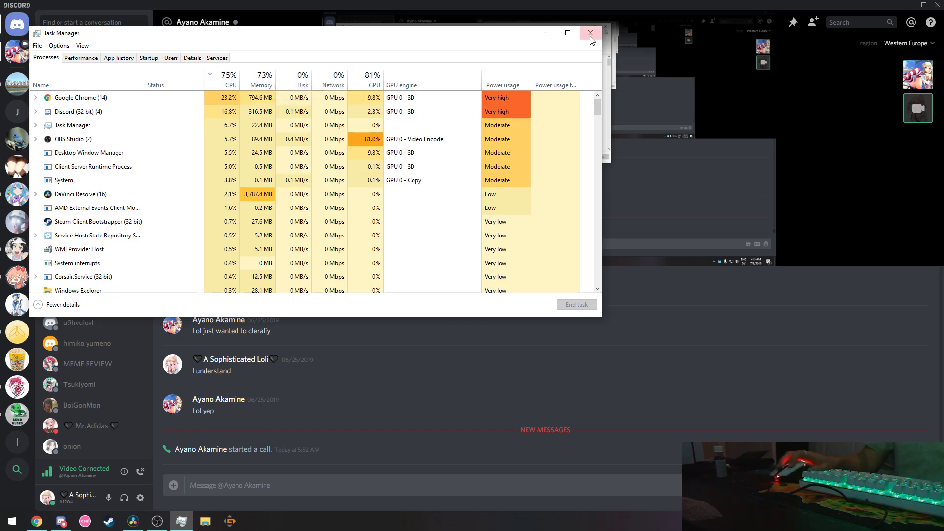
left_click(591, 33)
key("alt+Tab")
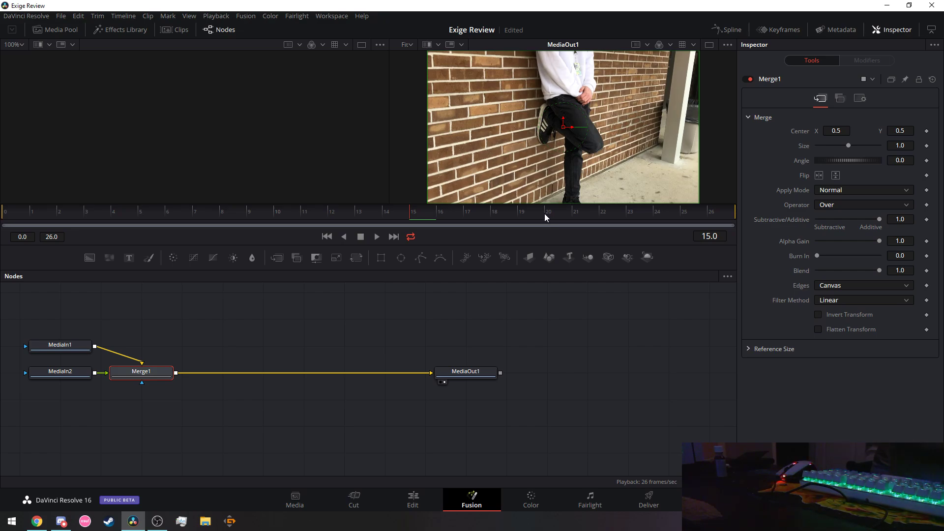
Return from Fusion to the Edit page and rewind the playhead to 01:00:00:00.
left_click(291, 498)
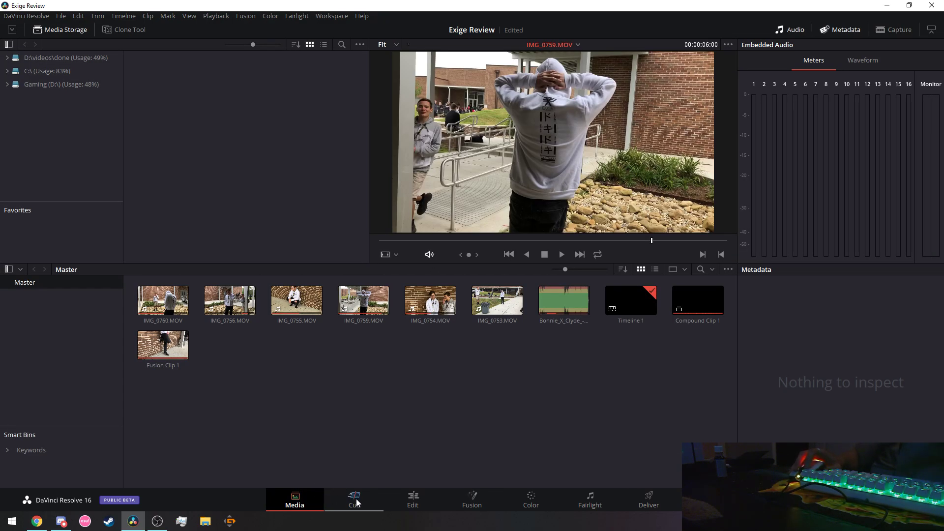
left_click(413, 504)
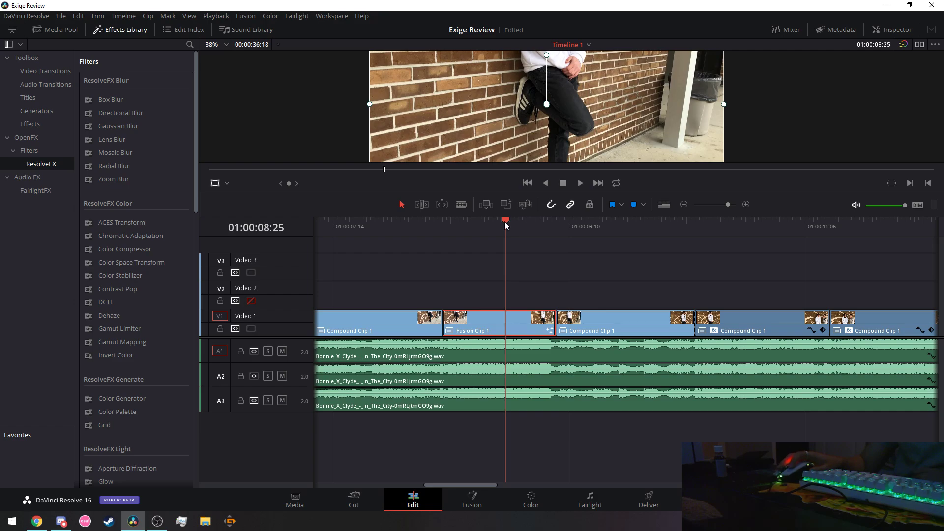
left_click_drag(505, 222, 442, 223)
left_click_drag(329, 222, 263, 229)
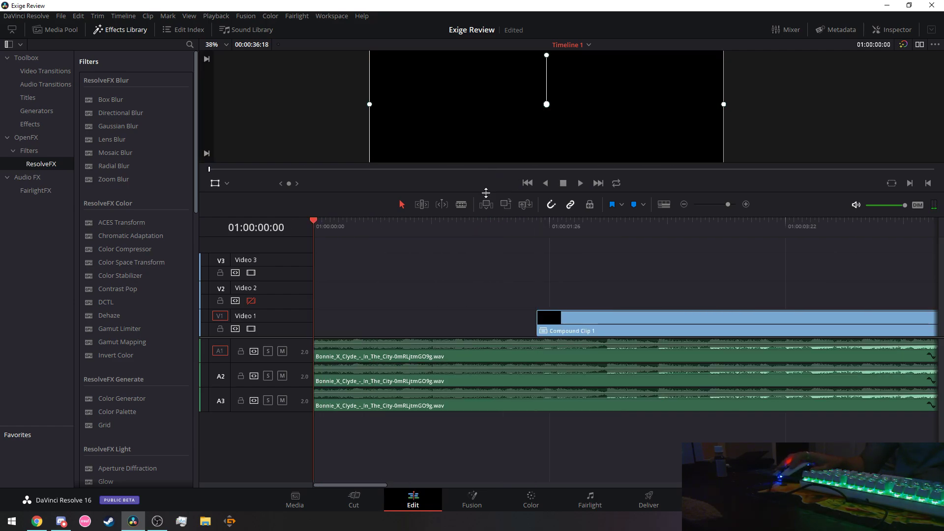
Enlarge the viewer, zoom it to 50%, and play Timeline 1 through to 01:00:04:16.
left_click_drag(486, 193, 473, 390)
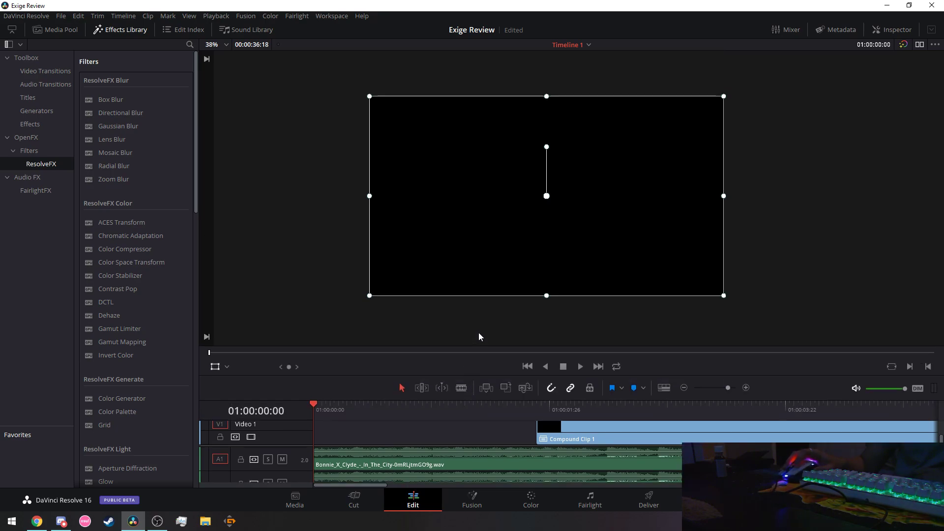
scroll(479, 325, "up", 5)
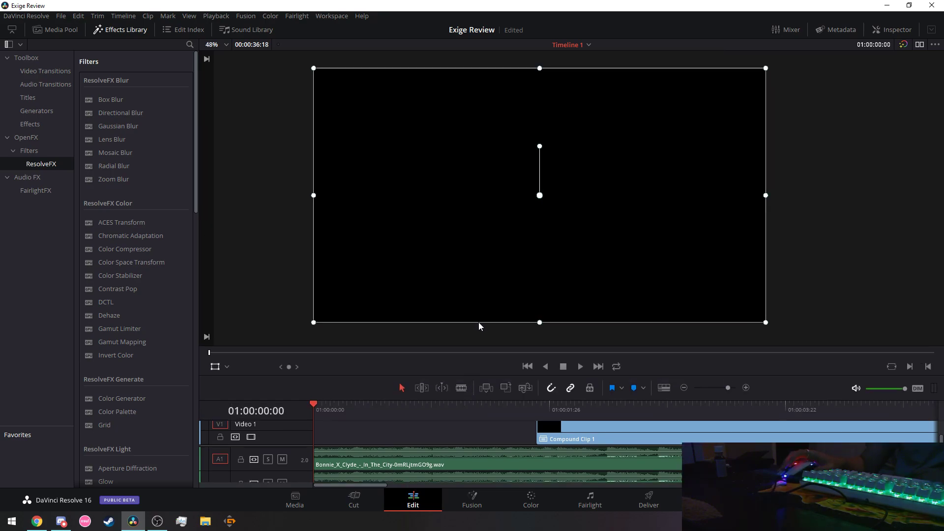
scroll(424, 329, "up", 1)
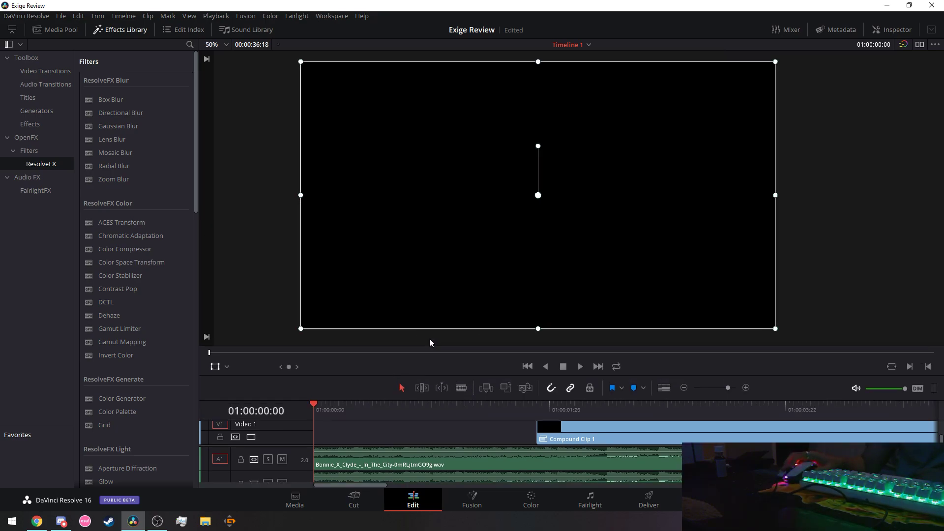
left_click(581, 366)
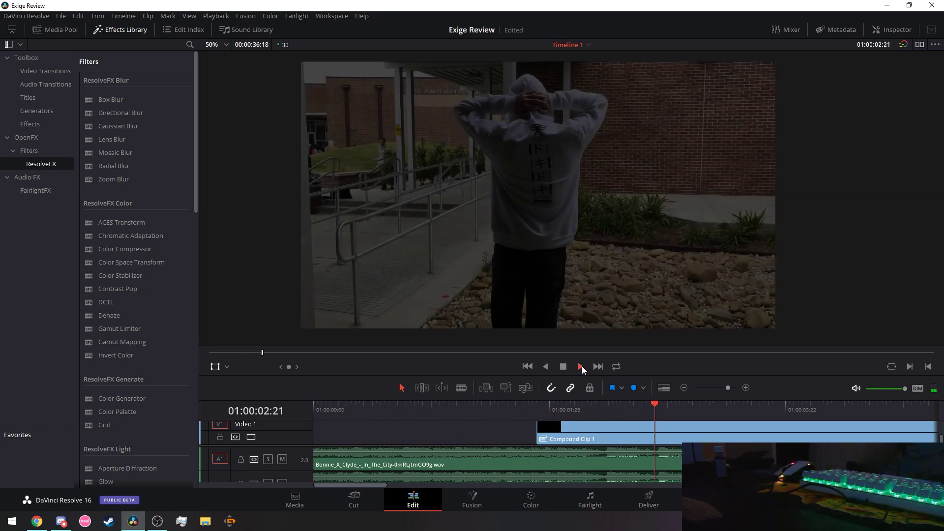
left_click(564, 368)
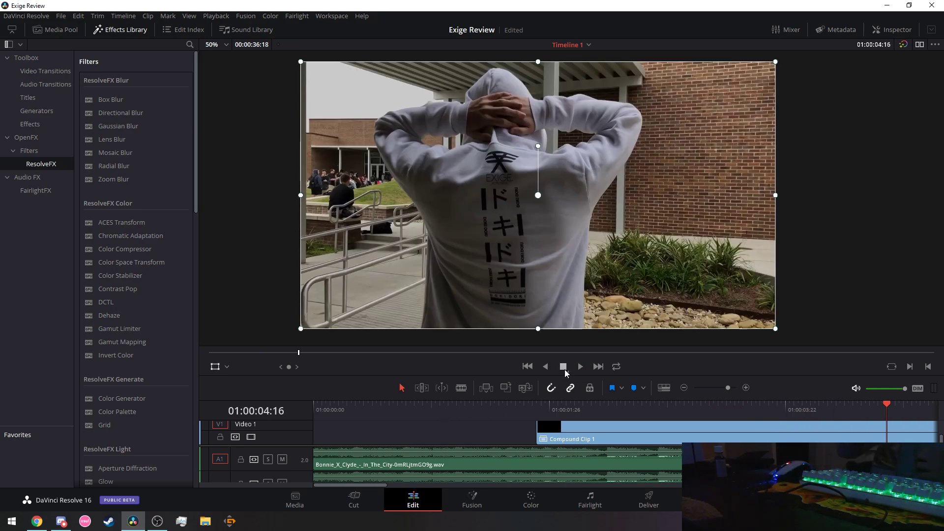
left_click(178, 525)
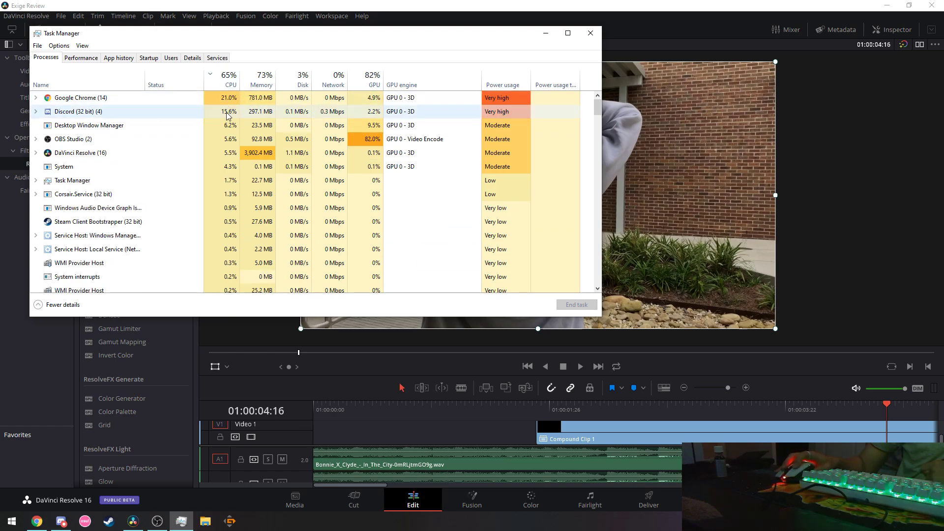
left_click(372, 81)
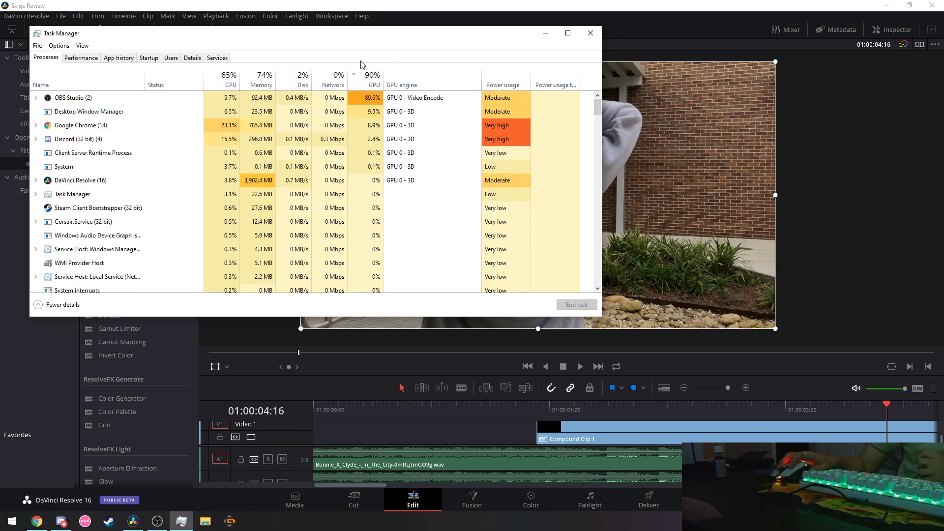
left_click_drag(349, 44, 358, 100)
left_click(599, 89)
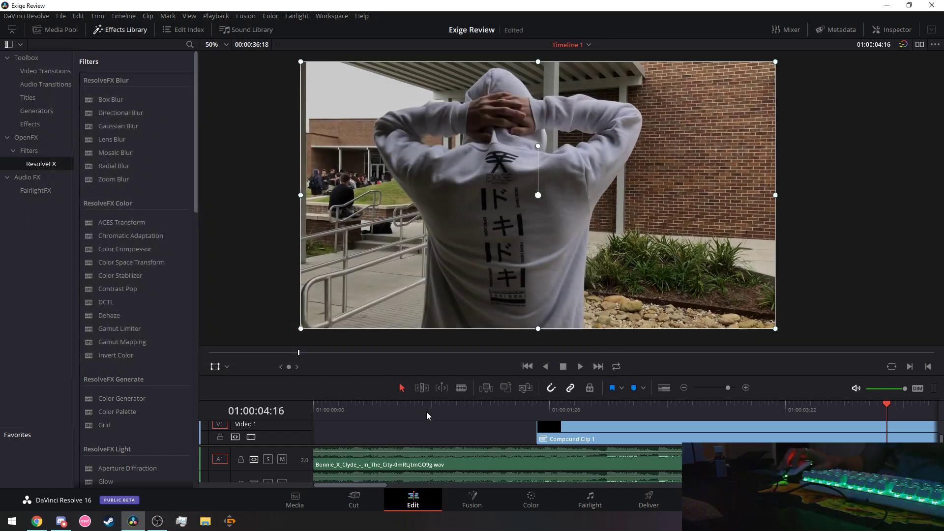
Replay from the start, stop on the brick-wall shot at 01:00:09:23, and switch to Discord.
key("Home")
key("space")
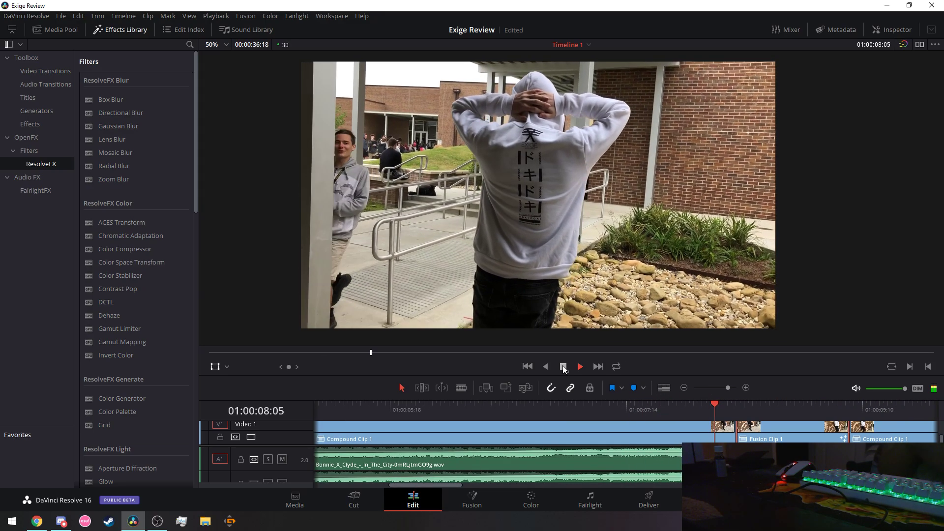
left_click(563, 367)
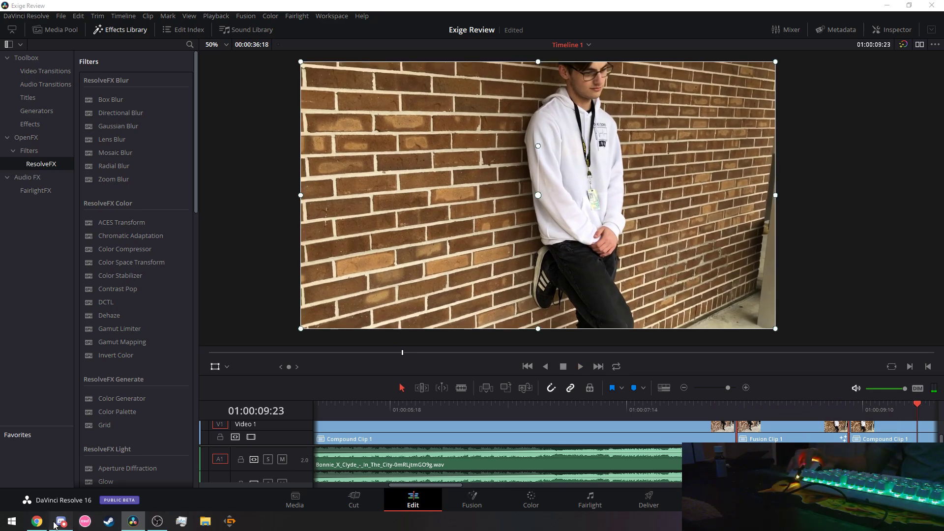
key("alt+Tab")
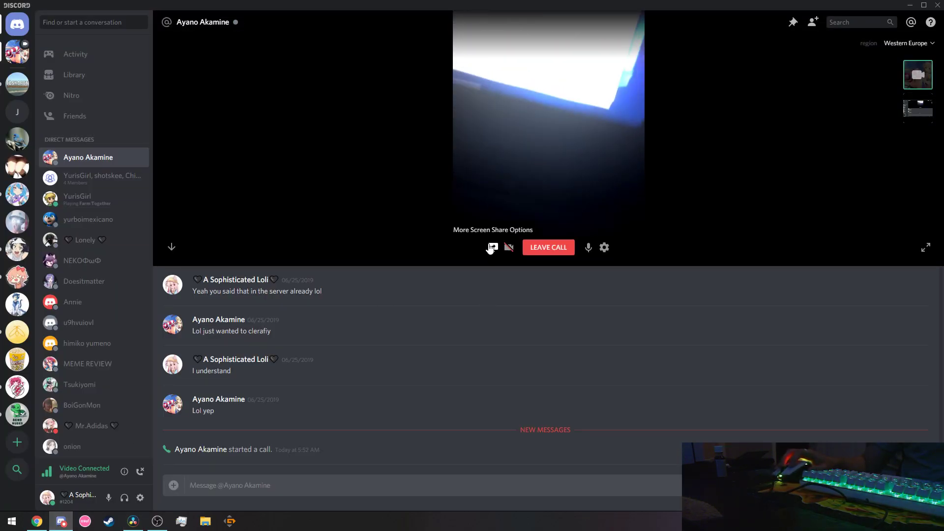
Replace the full-screen share with a share of only the Exige Review application window.
left_click(492, 246)
left_click(498, 267)
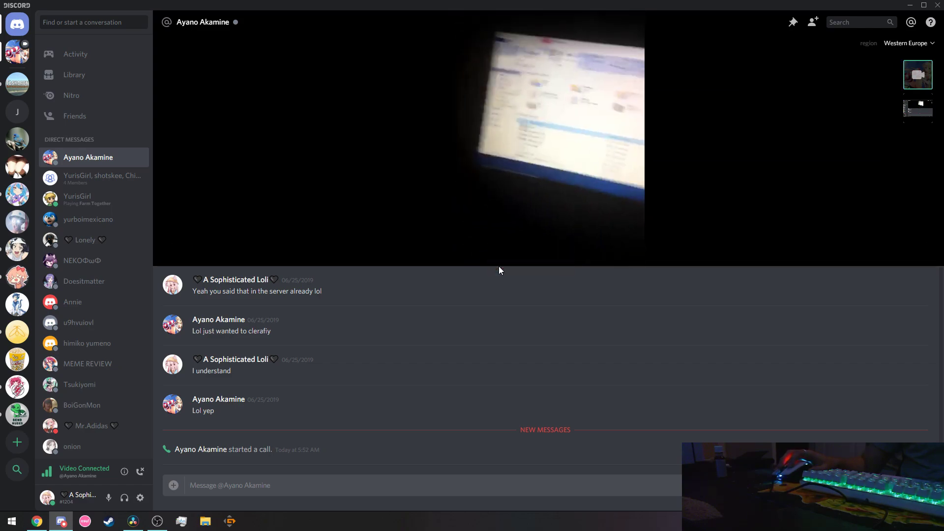
left_click(492, 248)
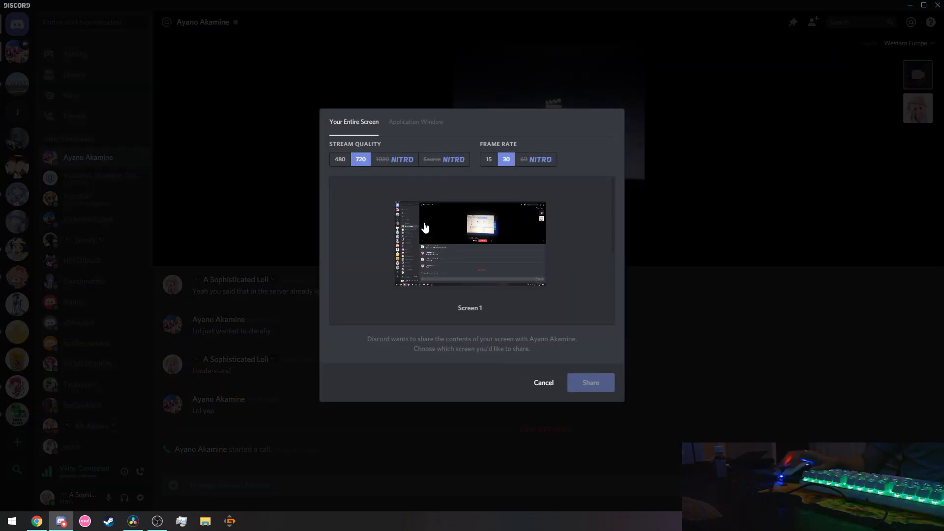
left_click(414, 123)
left_click(462, 239)
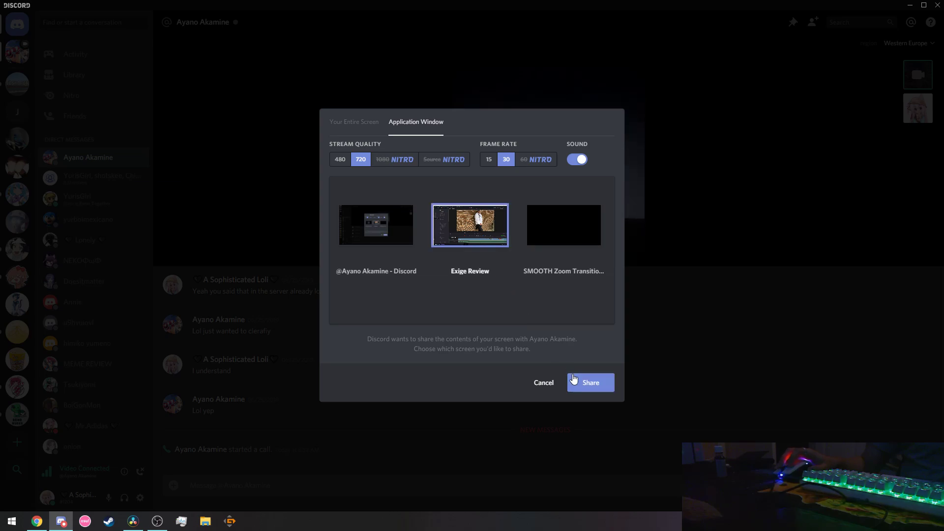
left_click(588, 384)
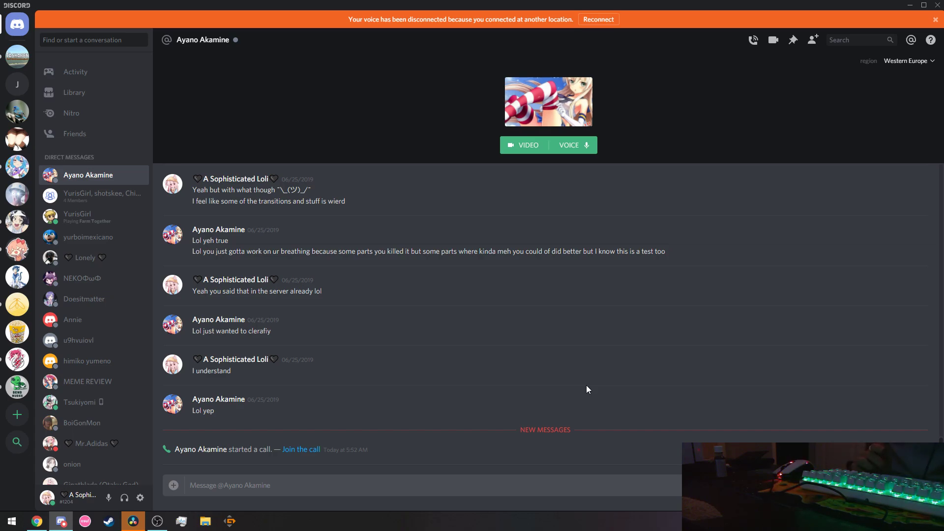
Minimize Discord so the Resolve Edit page at 01:00:09:23 shows again.
left_click(910, 5)
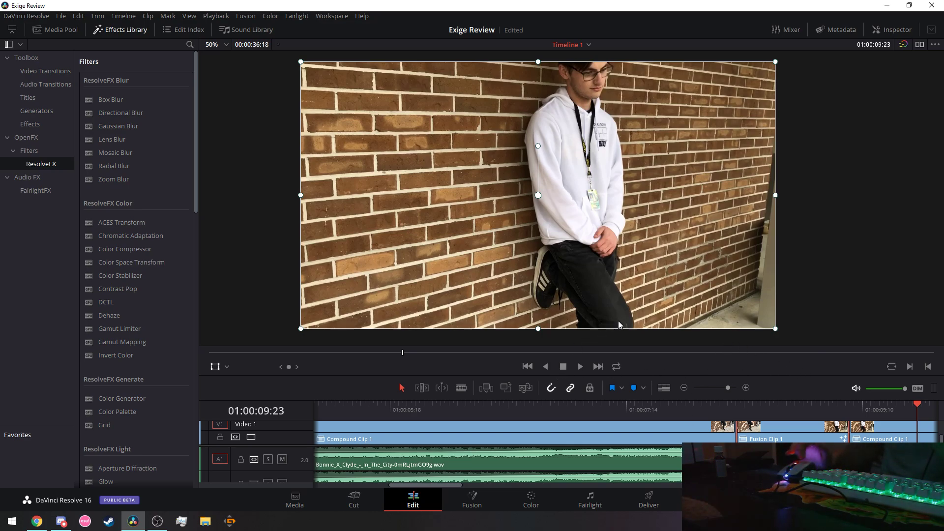
Send the playhead back to the first frame, 01:00:00:00.
scroll(884, 265, "down", 1)
scroll(884, 269, "down", 2)
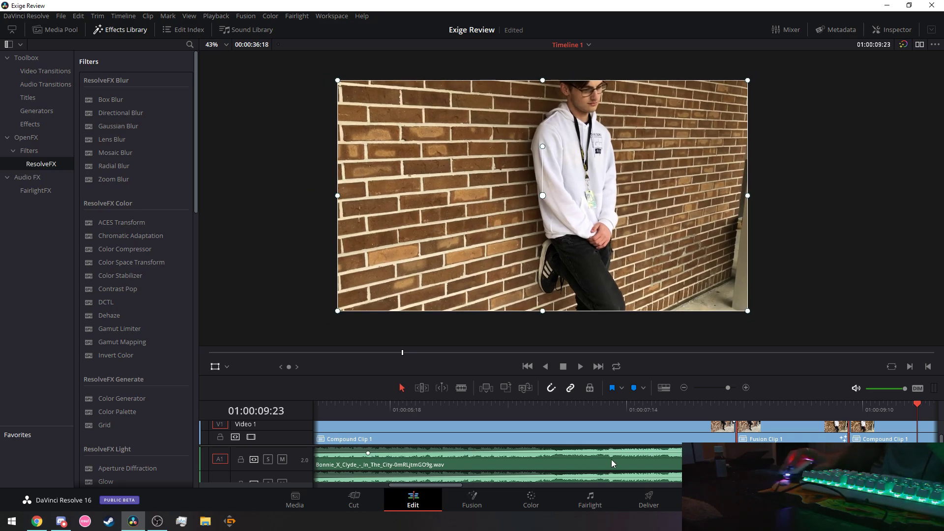
left_click(527, 368)
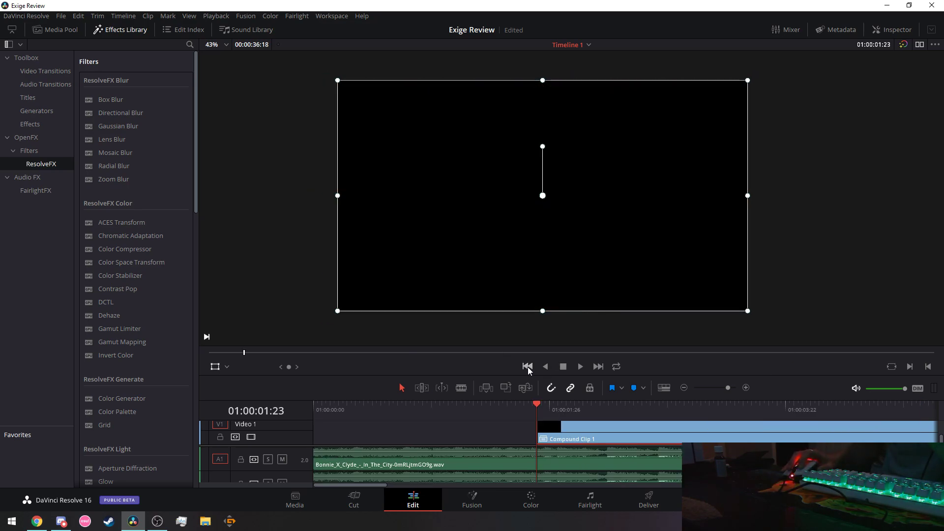
left_click(528, 368)
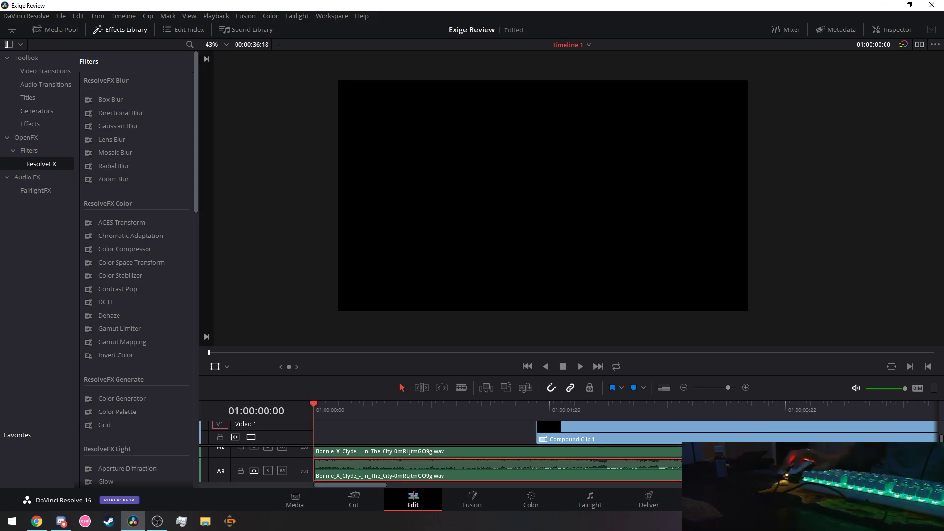
Check the Windows audio playback device list, then close it.
left_click(840, 433)
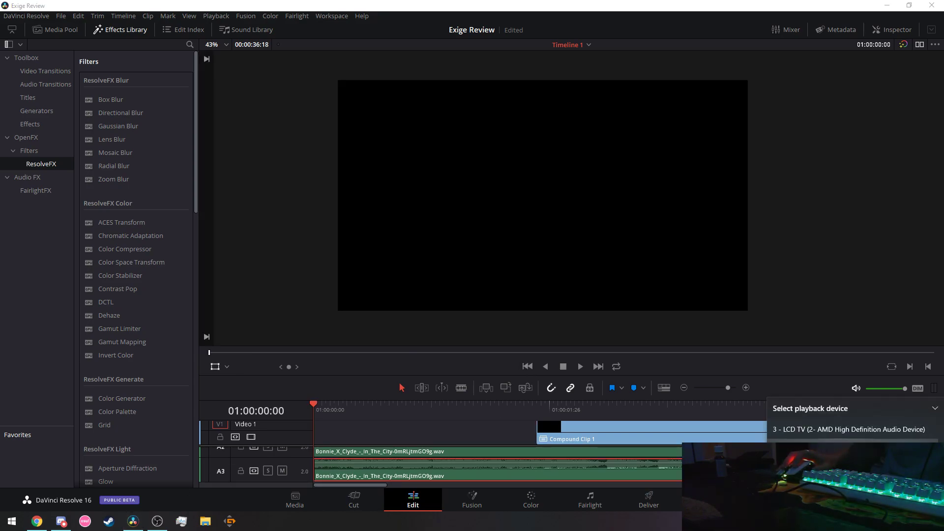
left_click(840, 431)
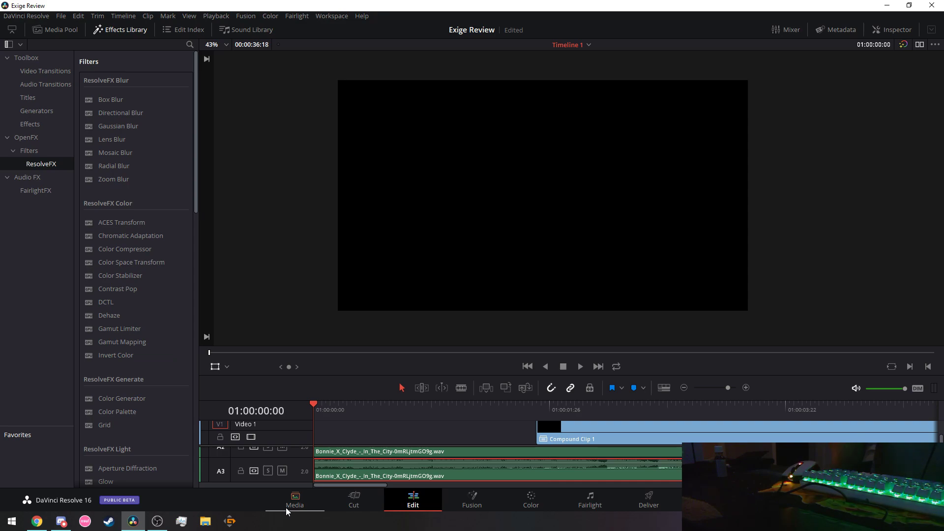
mouse_move(158, 520)
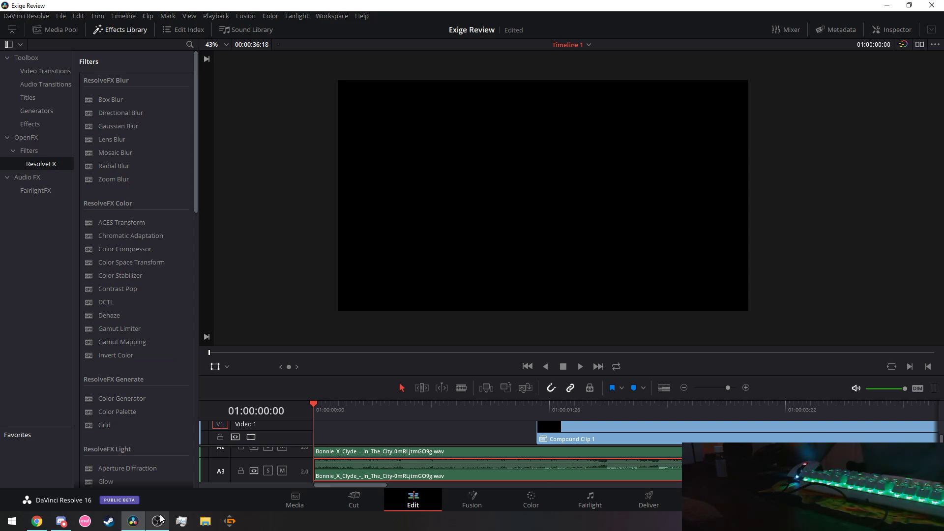
key("super")
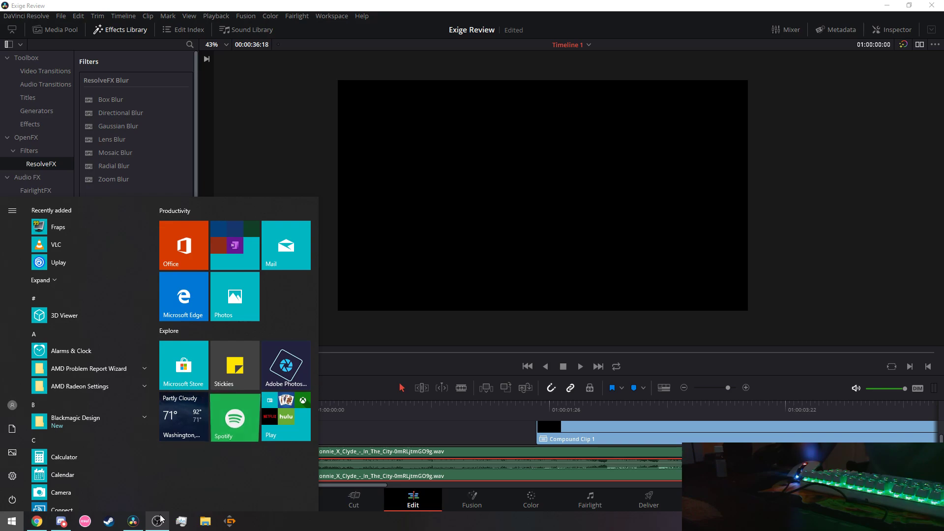
key("super")
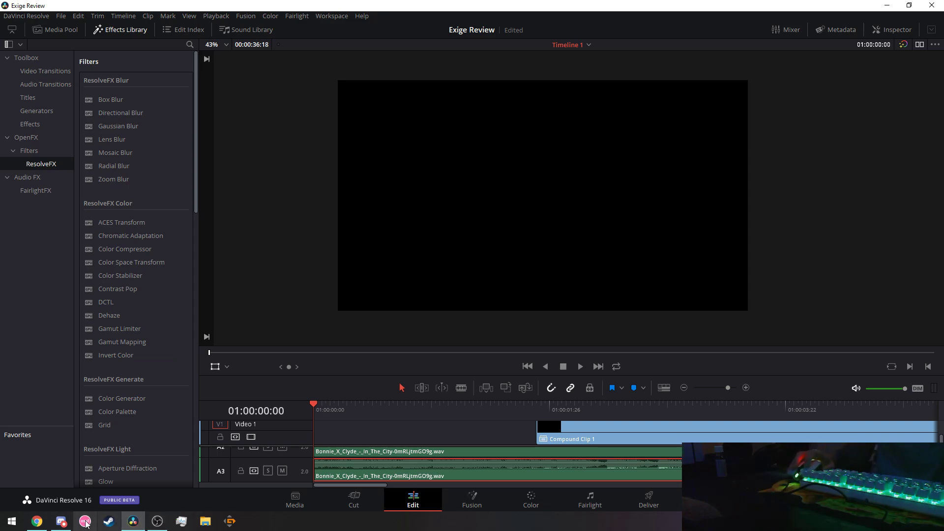
Send a '?' message in the Discord direct conversation, then go back to DaVinci Resolve.
left_click(61, 521)
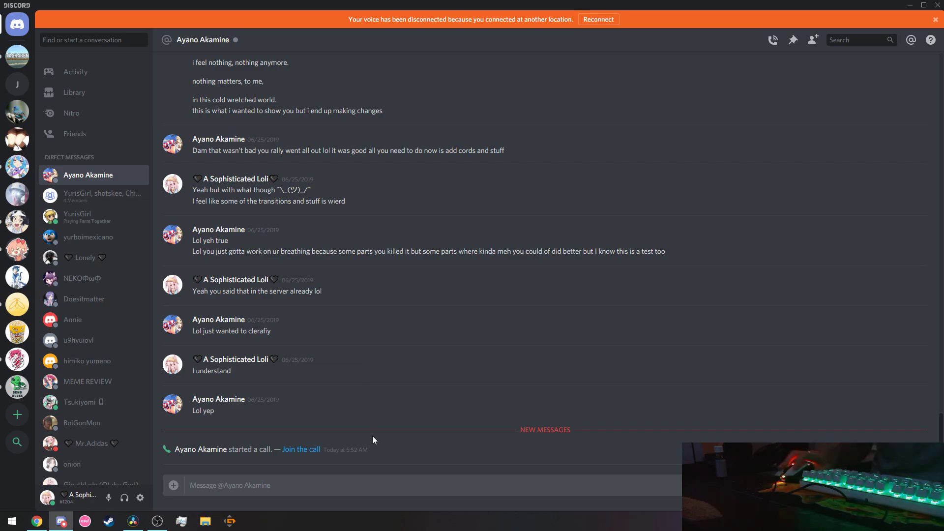
left_click(377, 485)
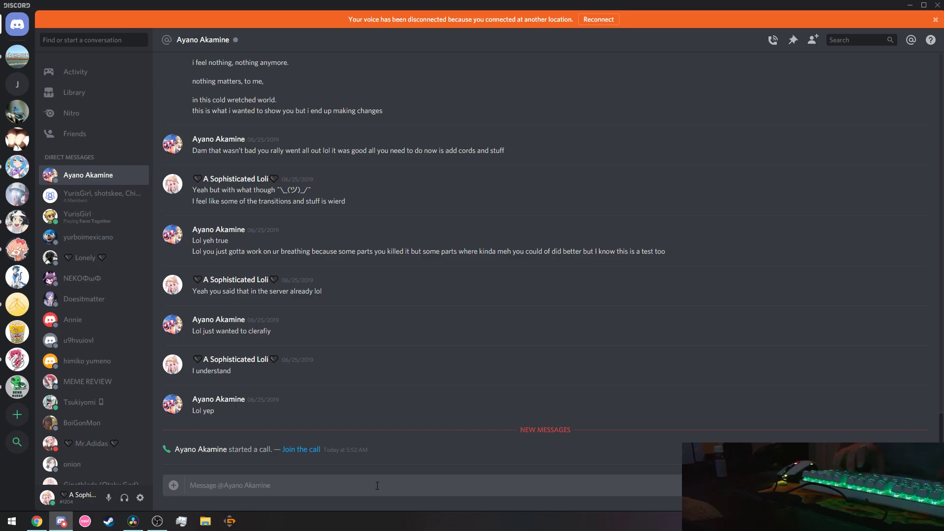
type("?")
key("shift+Return")
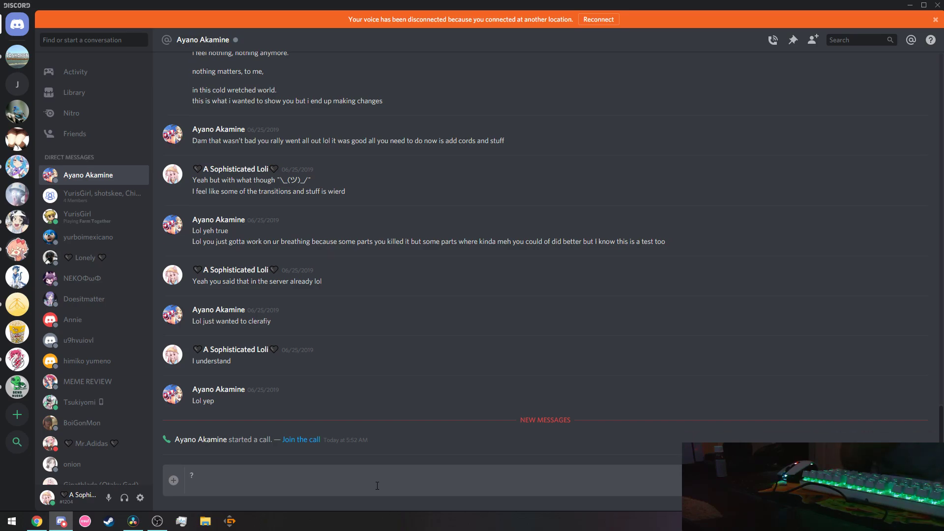
key("Return")
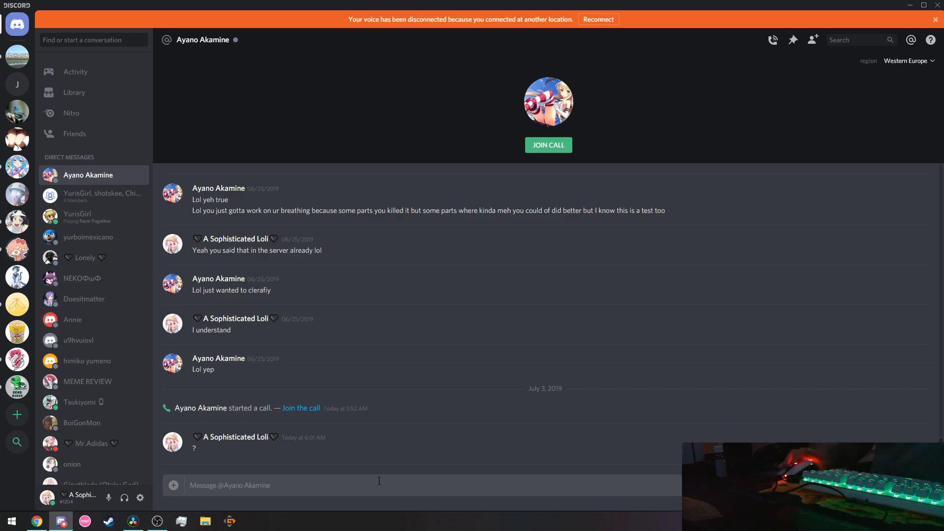
left_click(134, 523)
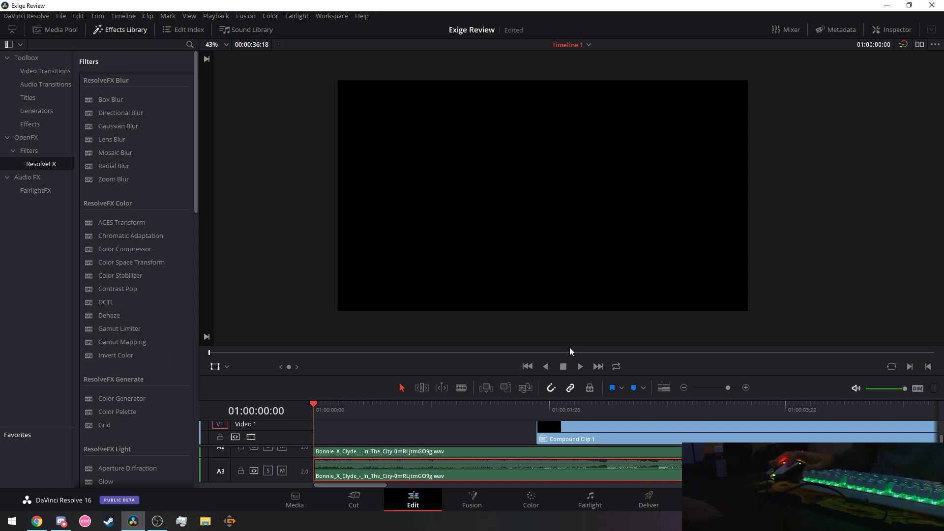
Zoom the viewer from 43% to 55%.
scroll(562, 309, "up", 1)
scroll(562, 323, "up", 1)
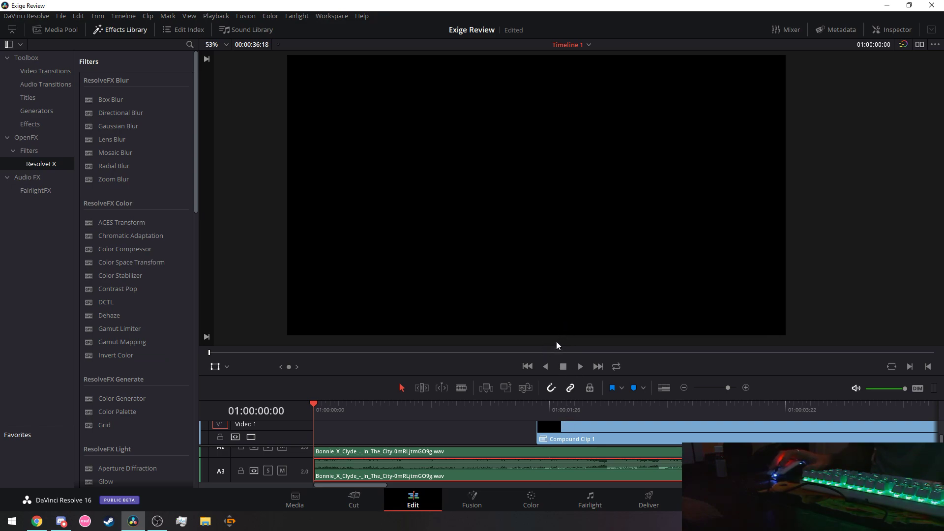
scroll(555, 338, "up", 1)
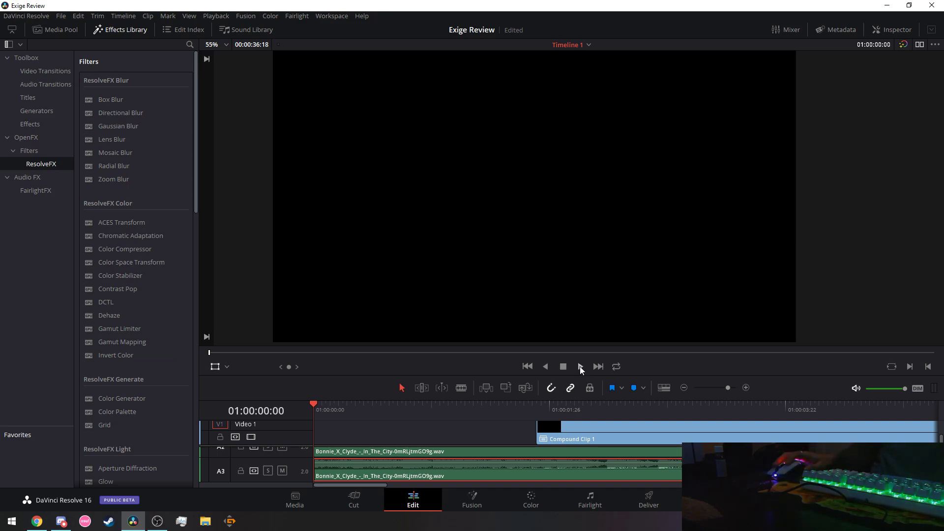
Play the edit from the start to 01:00:26:06, scroll the timeline left, and bring OBS forward.
left_click(580, 367)
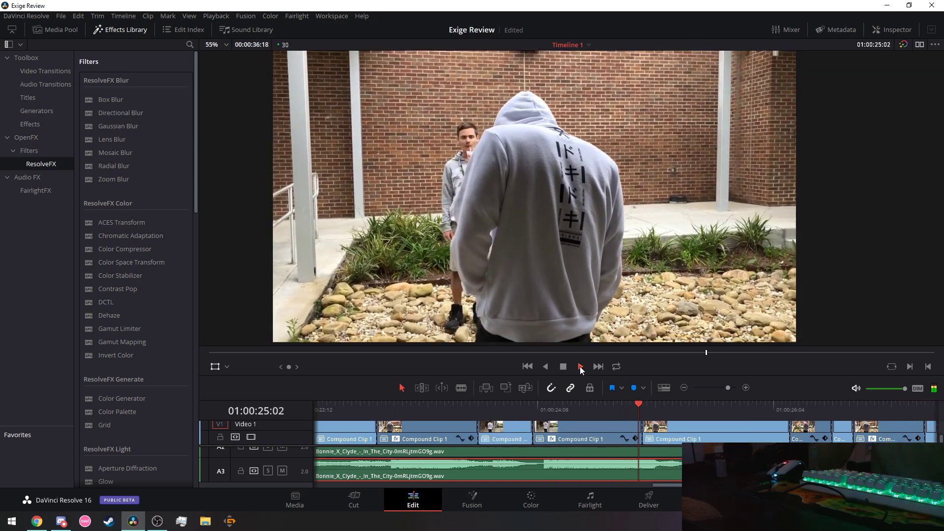
left_click(563, 366)
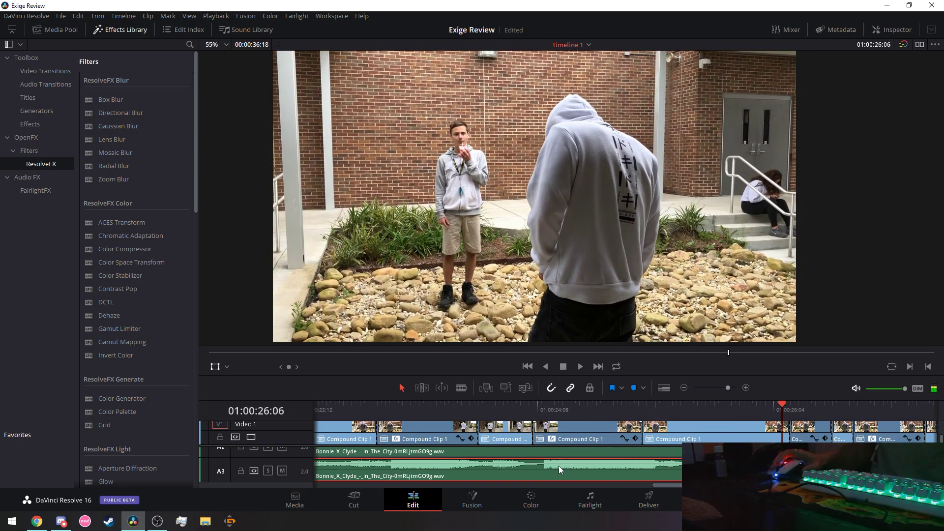
left_click_drag(673, 485, 415, 478)
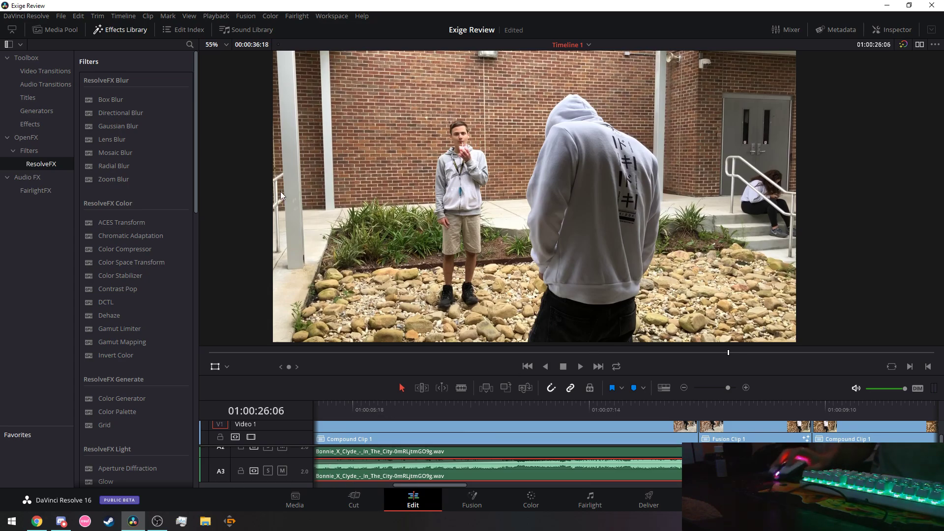
left_click(158, 521)
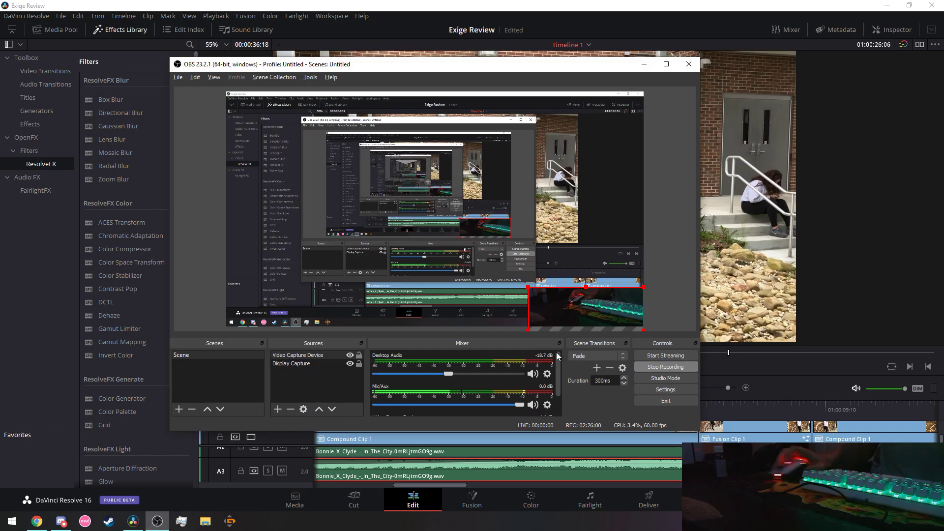